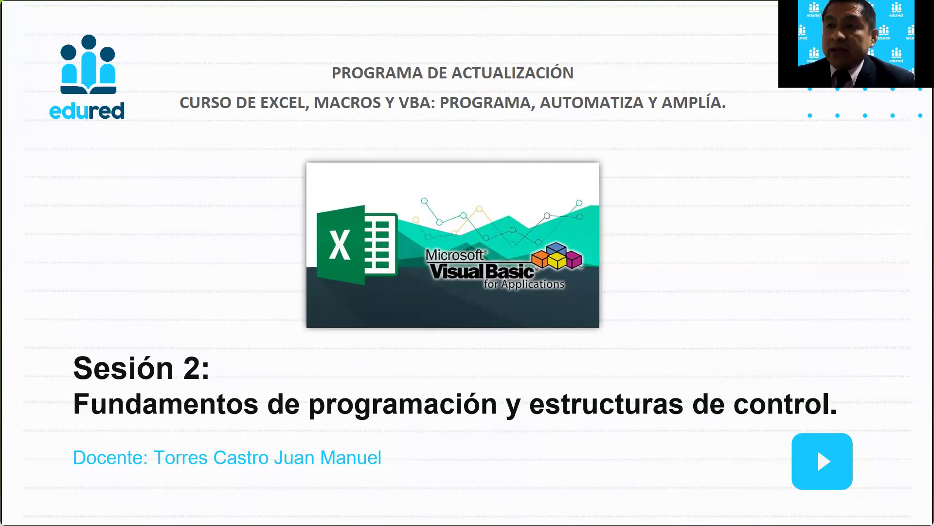
# Advance to the 'Sesión 2: Fundamentos de programación' agenda slide listing eight VBA topics.
pyautogui.click(332, 216)
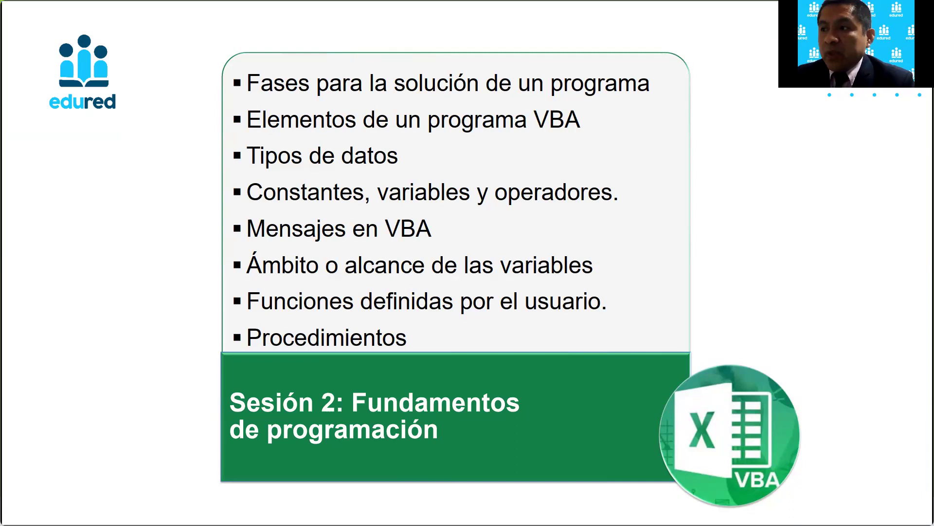
pyautogui.hotkey('alt', 'Tab')
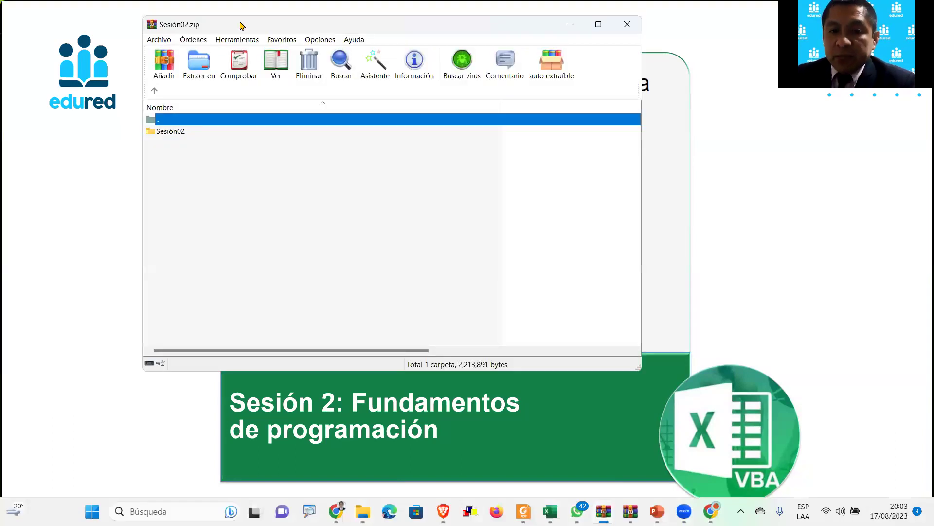
pyautogui.doubleClick(418, 262)
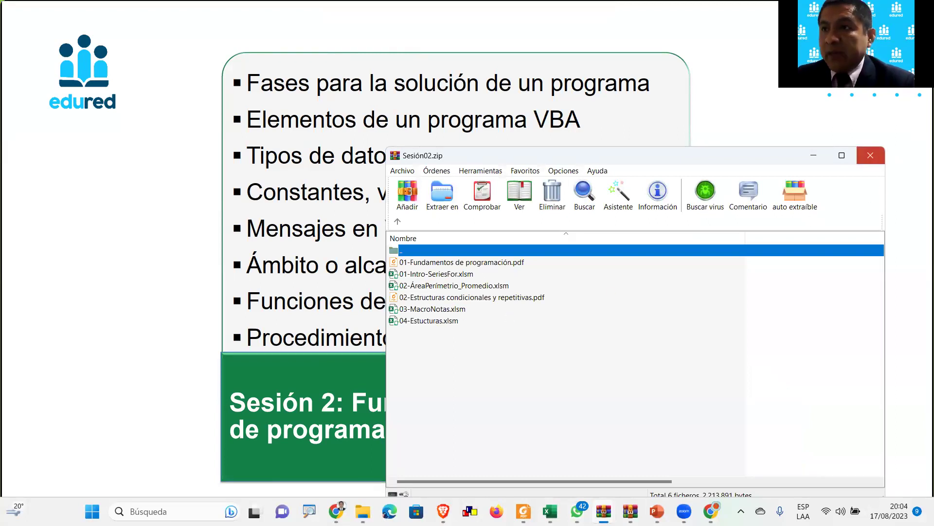
pyautogui.click(870, 155)
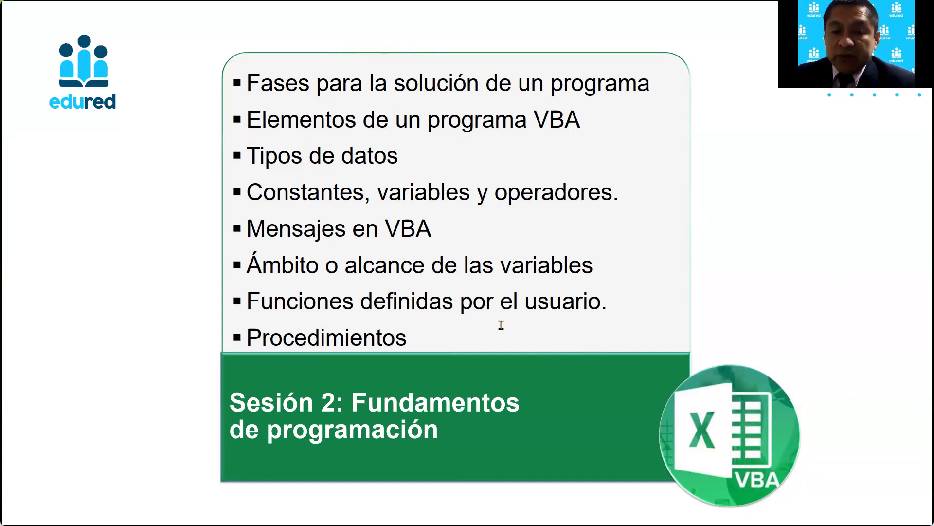
# Move forward one slide to the phases for solving a program.
pyautogui.press('Right')
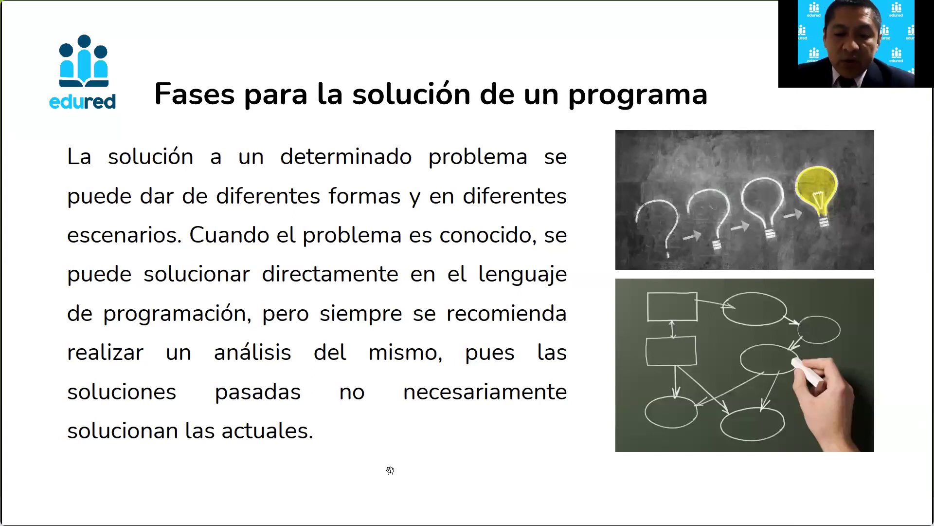
pyautogui.press('super')
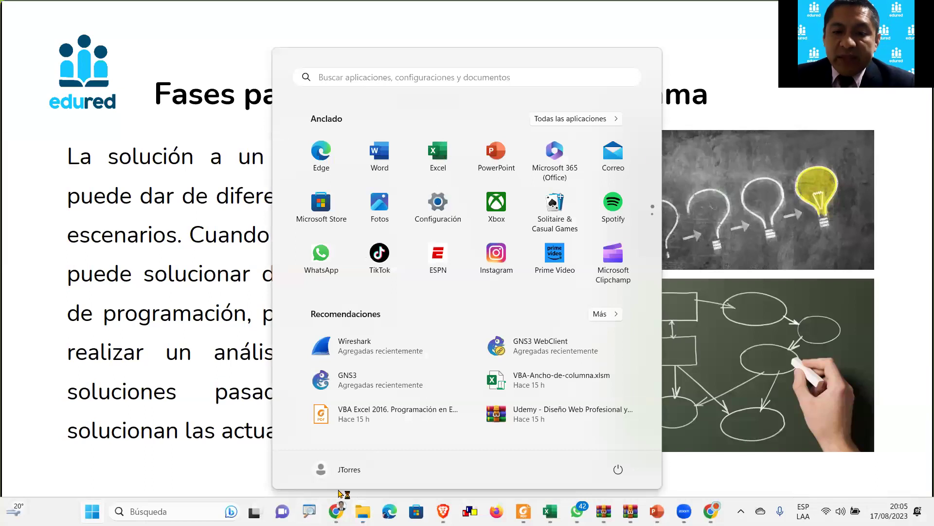
pyautogui.press('Escape')
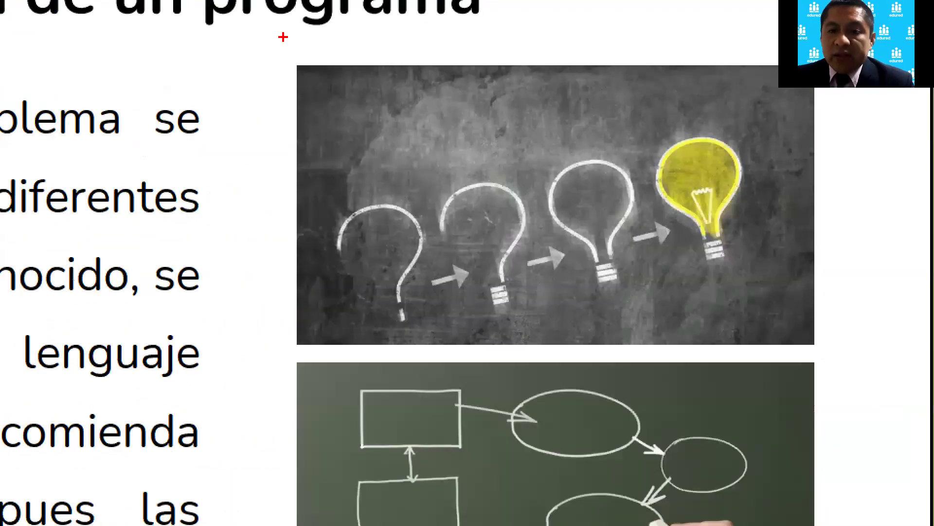
pyautogui.moveTo(276, 40); pyautogui.dragTo(826, 359)
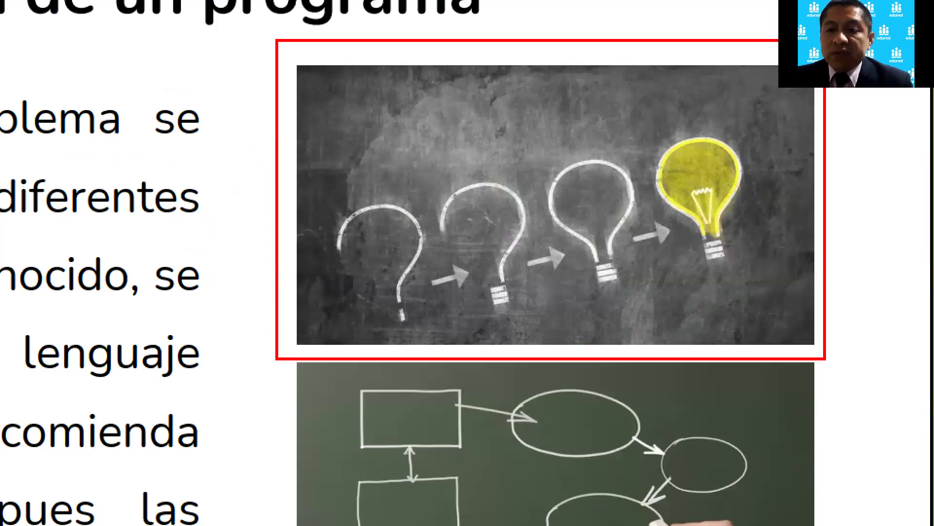
pyautogui.moveTo(239, 108); pyautogui.dragTo(266, 182)
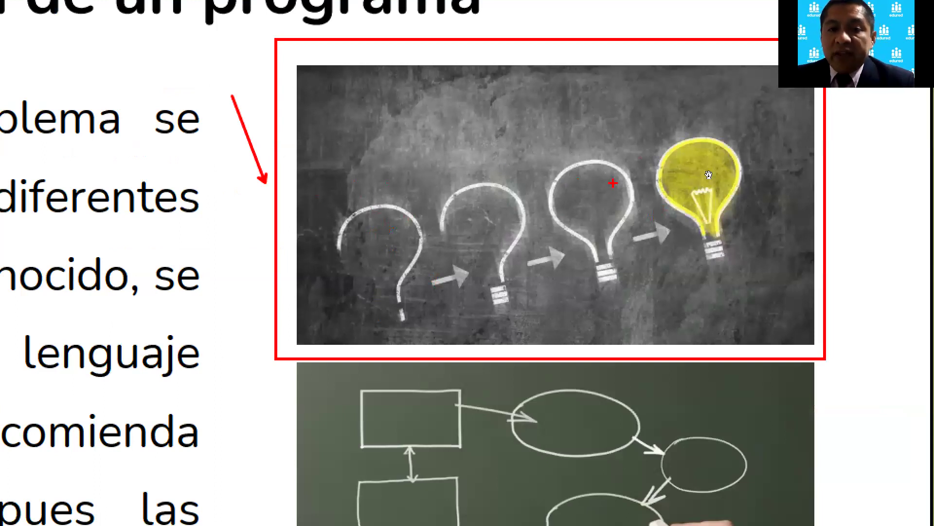
pyautogui.press('Escape')
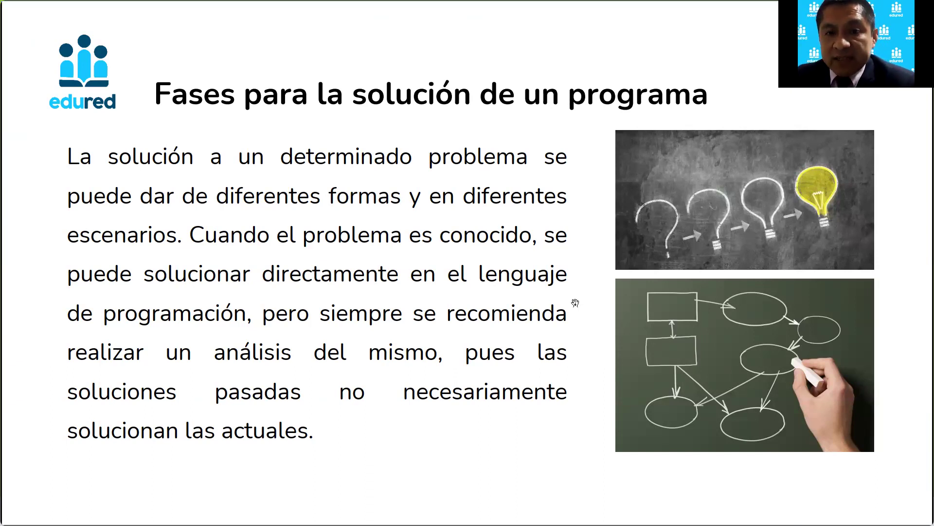
# Show the 'Fases para la solución de un programa (continuación)' table slide and spotlight part of it.
pyautogui.press('Right')
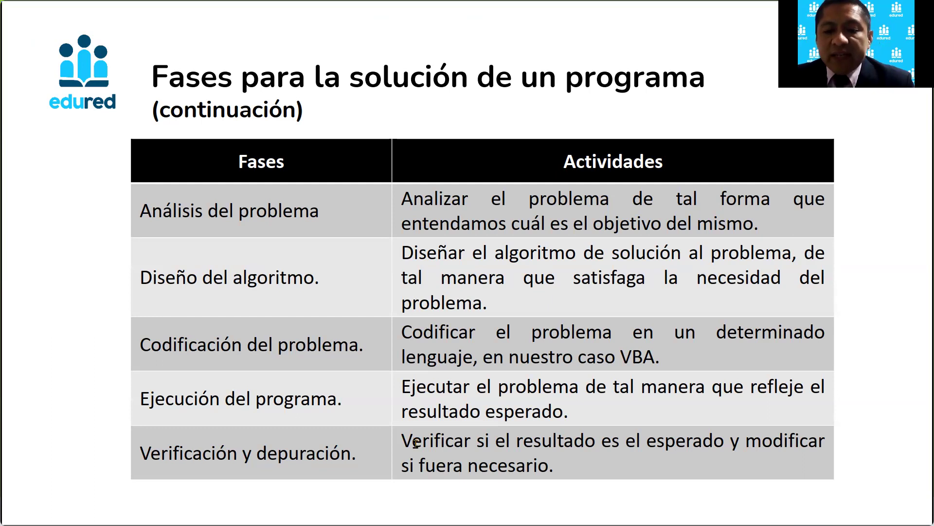
pyautogui.press('ctrl')
pyautogui.press('ctrl')
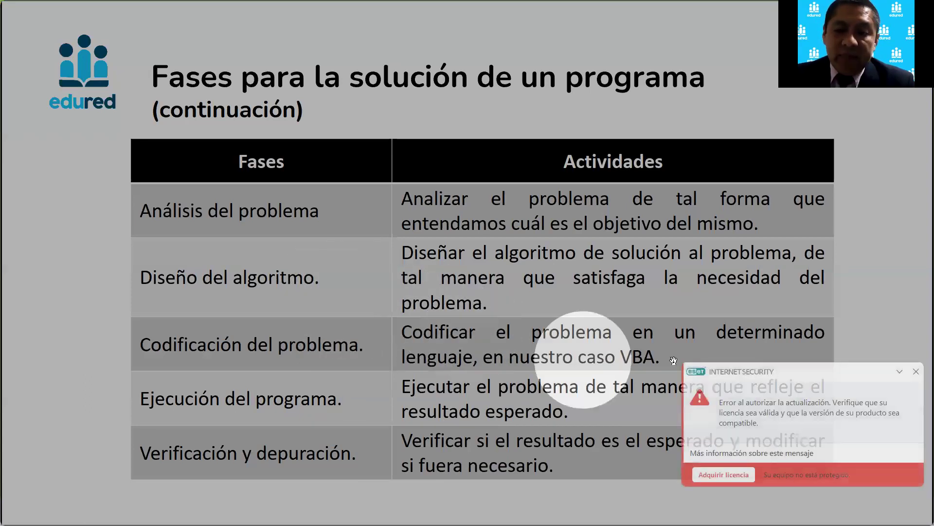
# Put the course PDF back in full-screen view and advance one page.
pyautogui.press('Escape')
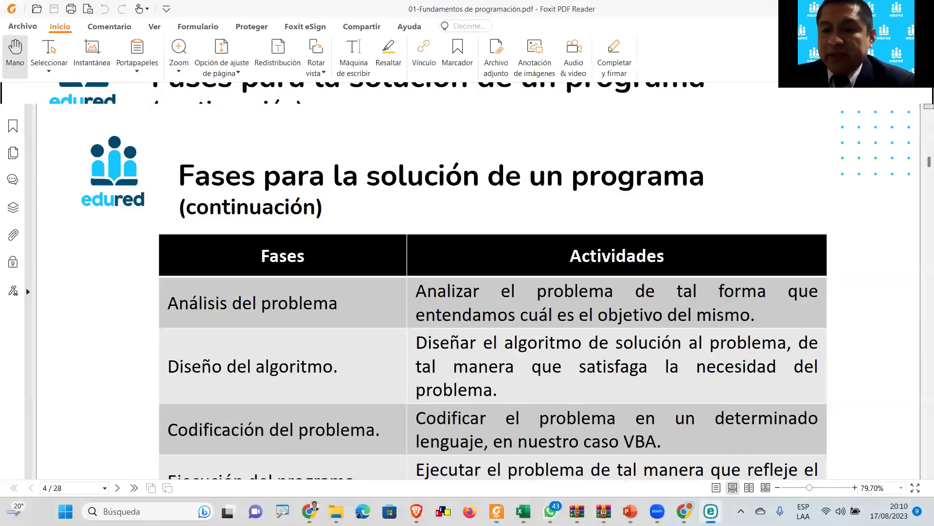
pyautogui.rightClick(524, 346)
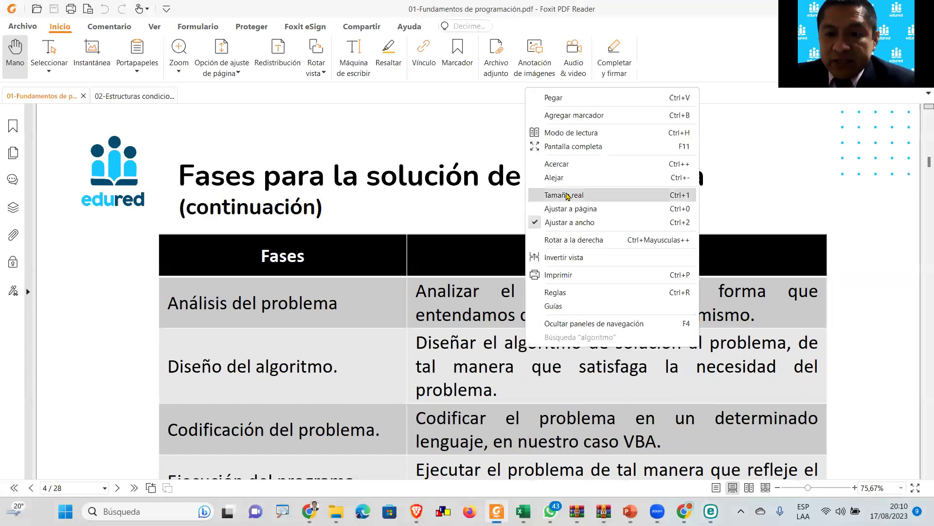
pyautogui.click(582, 146)
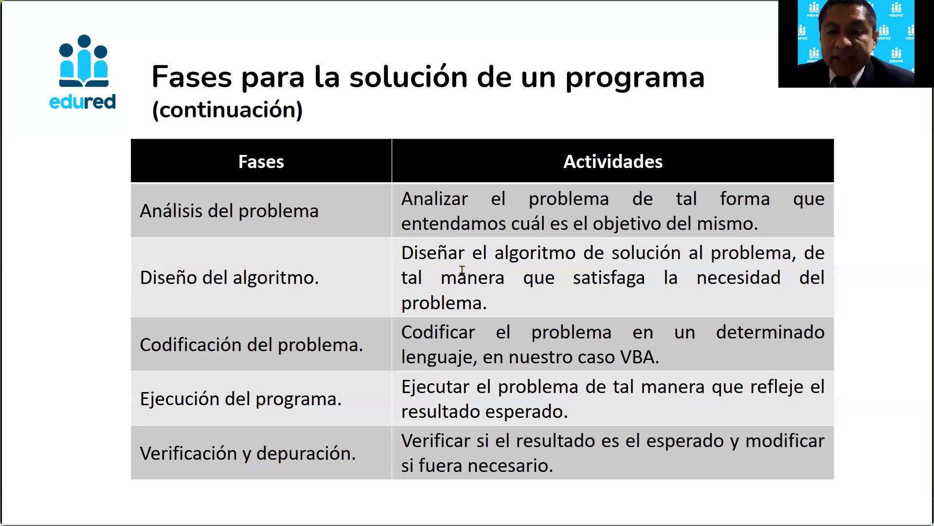
pyautogui.press('pagedown')
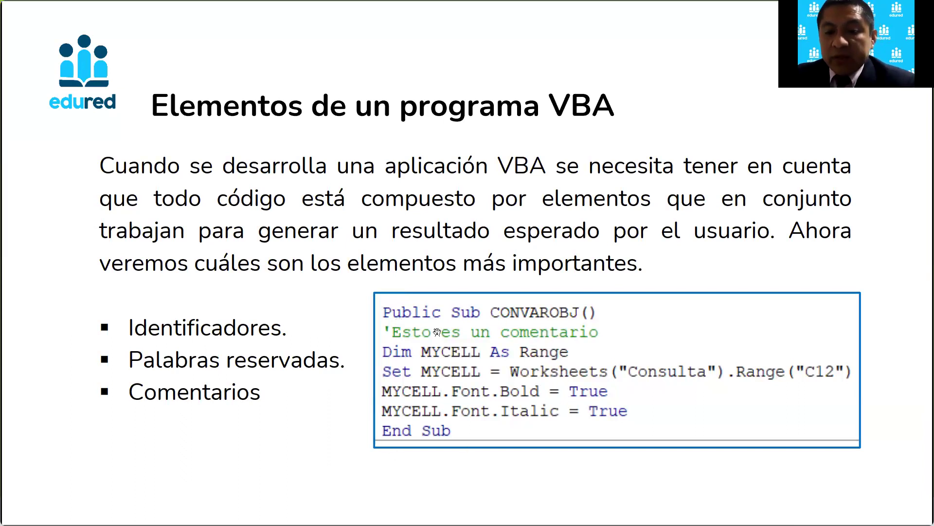
# Spotlight part of the slide, then turn it off and advance to the 'Tipos de datos' page.
pyautogui.press('ctrl')
pyautogui.press('ctrl')
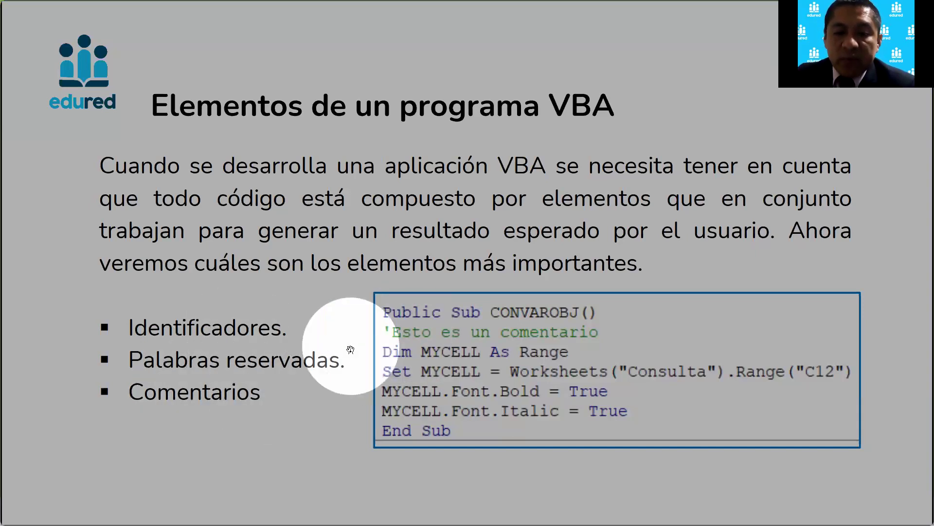
pyautogui.press('Escape')
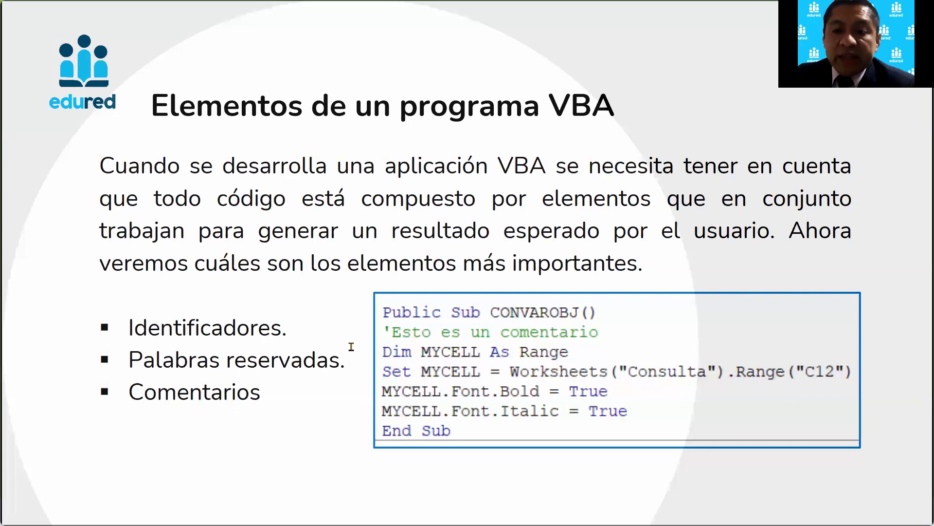
pyautogui.press('Right')
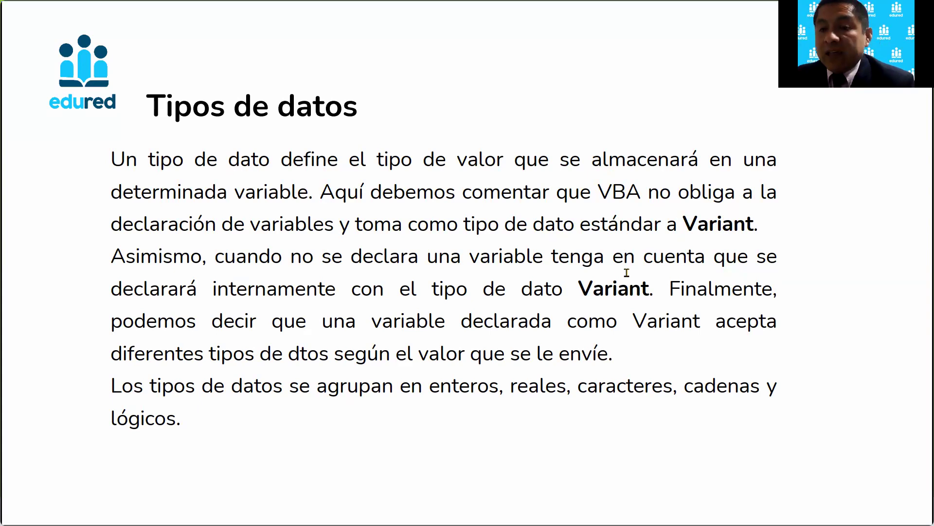
# Page through the Enteros, Reales, Currency, Lógicos, Fechas and Variant data type slides.
pyautogui.press('Right')
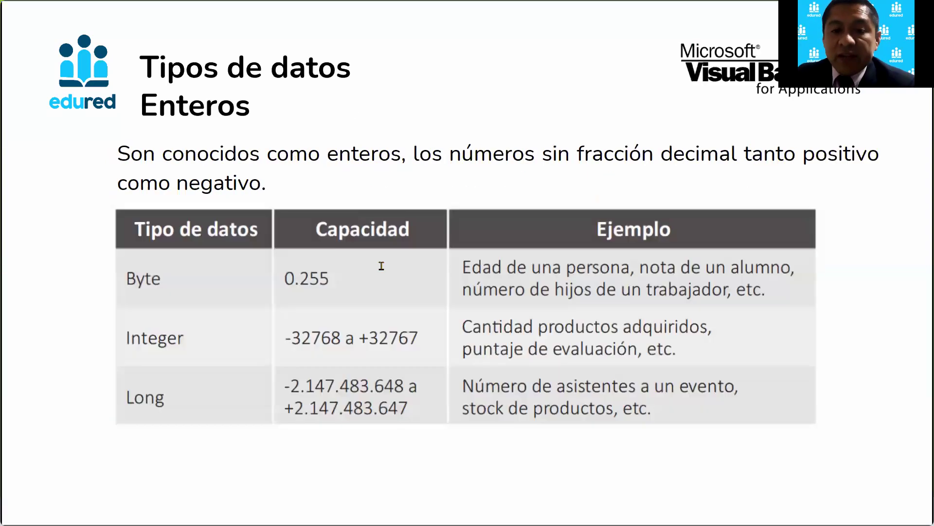
pyautogui.press('Right')
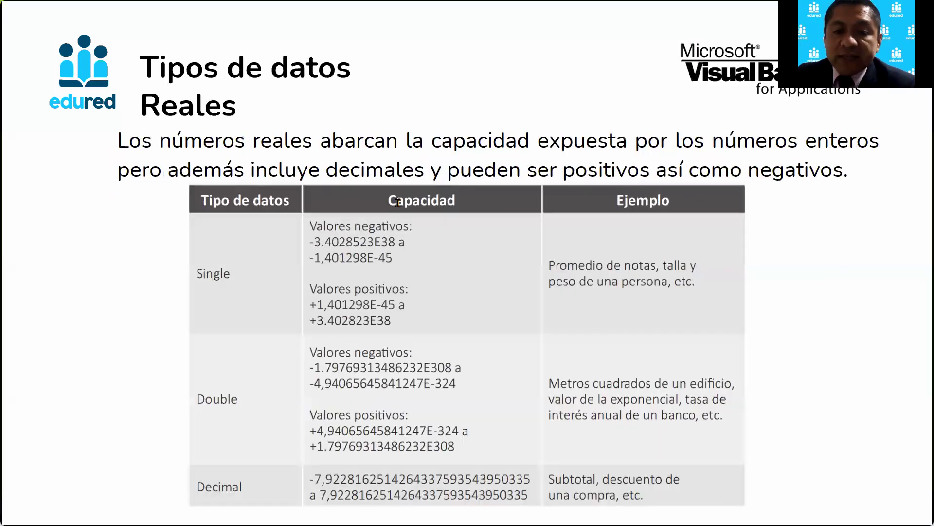
pyautogui.press('Right')
pyautogui.press('Right')
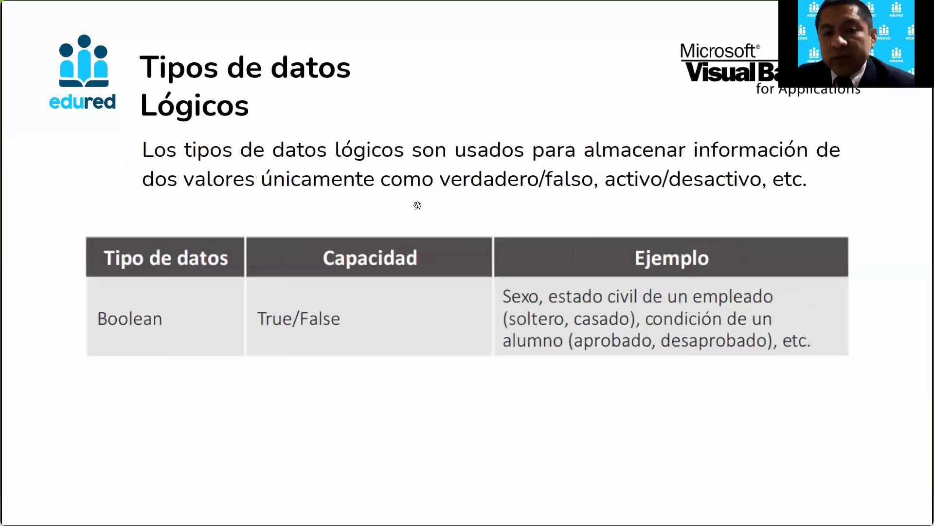
pyautogui.press('Right')
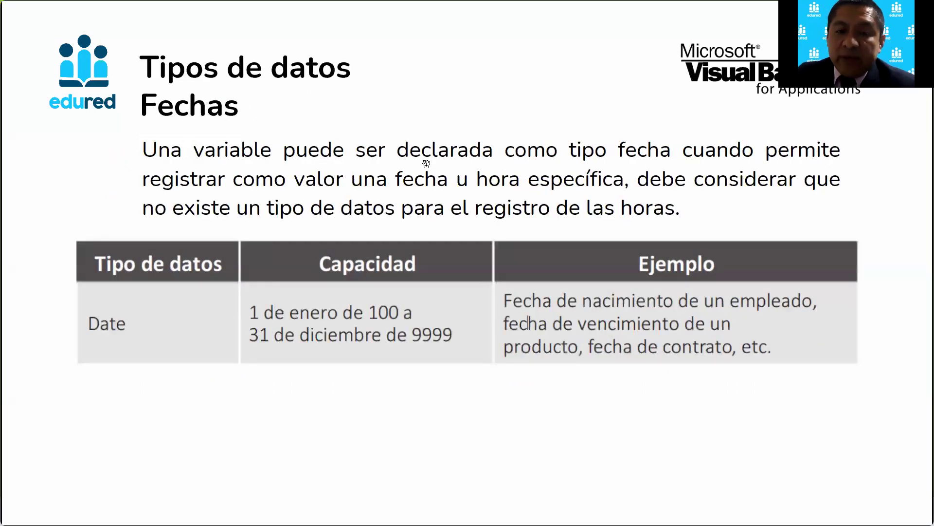
pyautogui.press('Right')
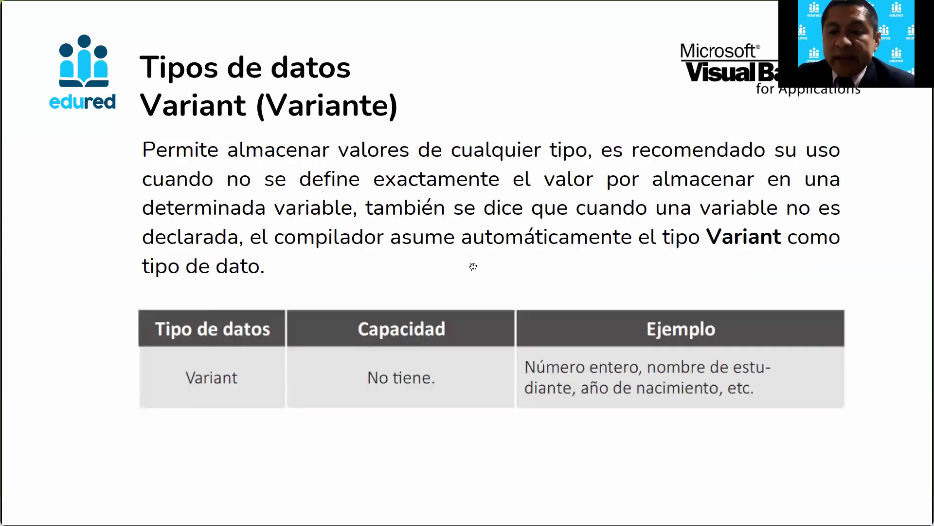
pyautogui.press('Right')
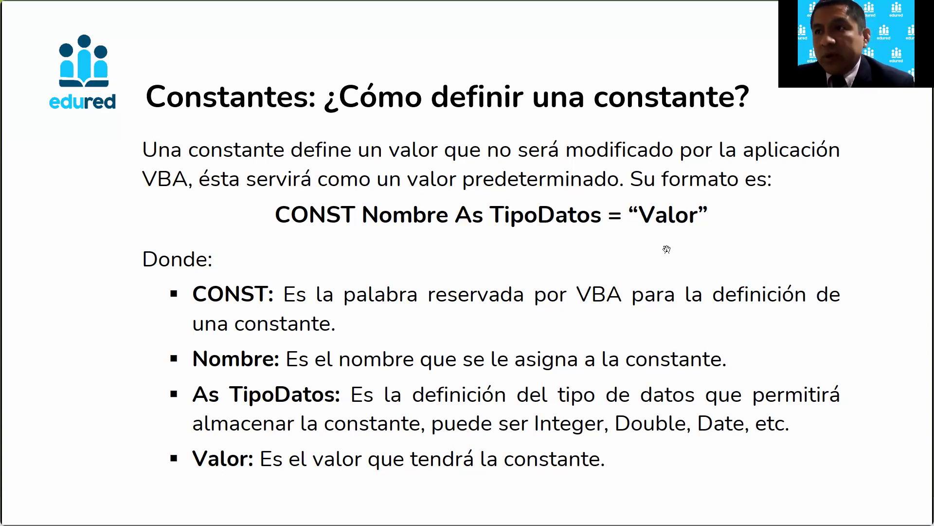
# Page through the constant example, Variables, naming and declaration slides to 'Mensajes en VBA'.
pyautogui.click(623, 242)
pyautogui.click(606, 238)
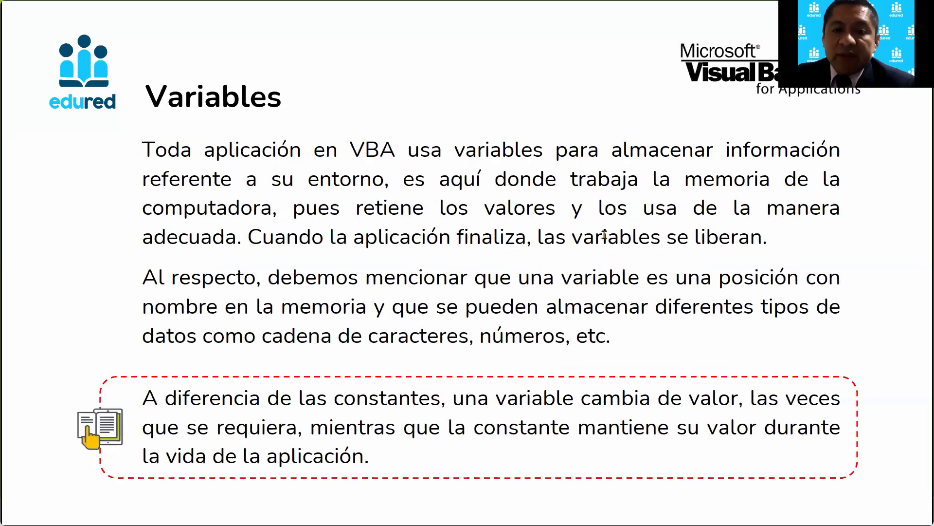
pyautogui.click(391, 208)
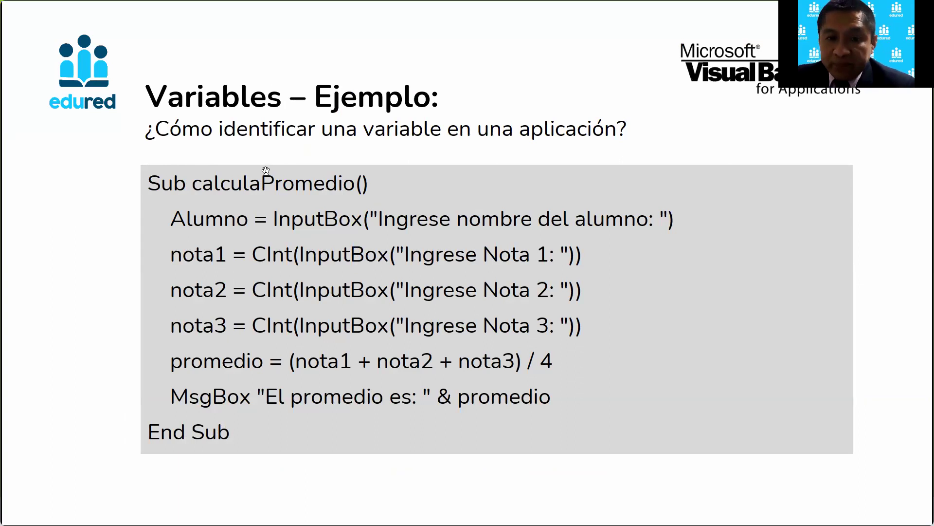
pyautogui.click(288, 230)
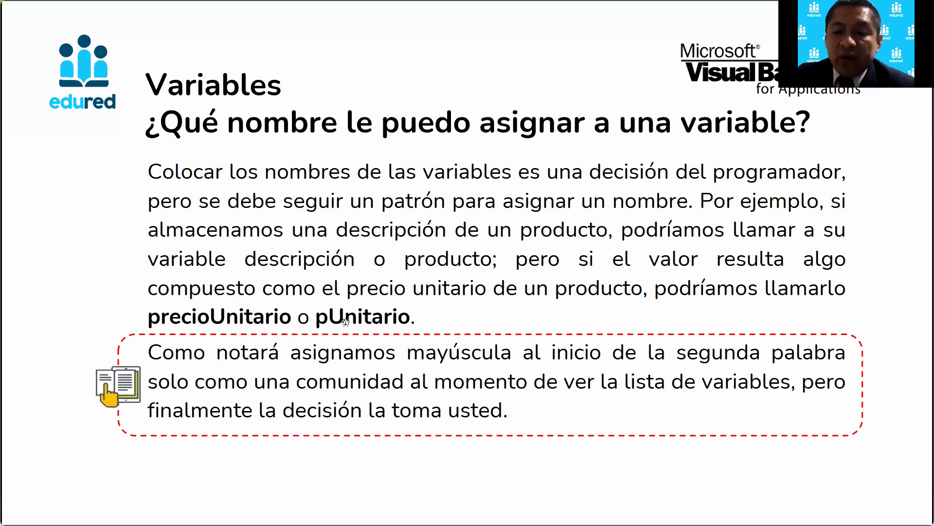
pyautogui.press('Right')
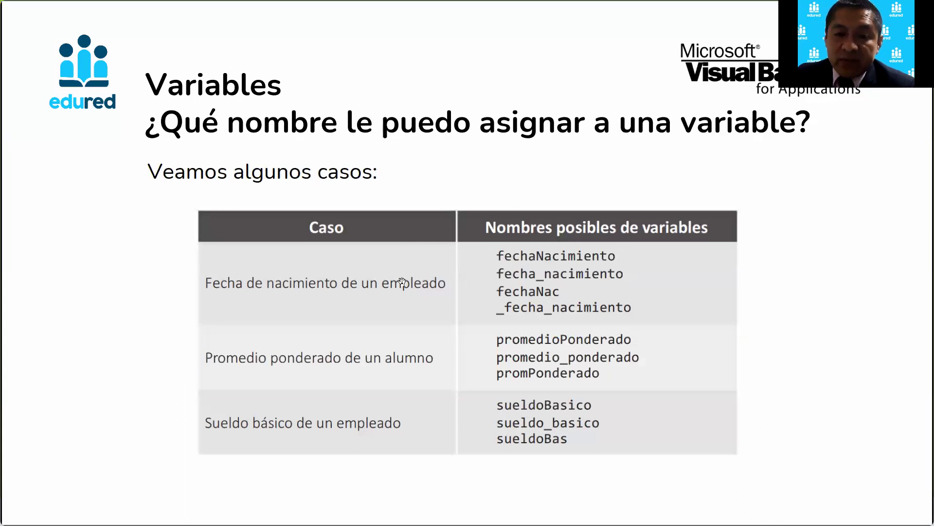
pyautogui.press('Right')
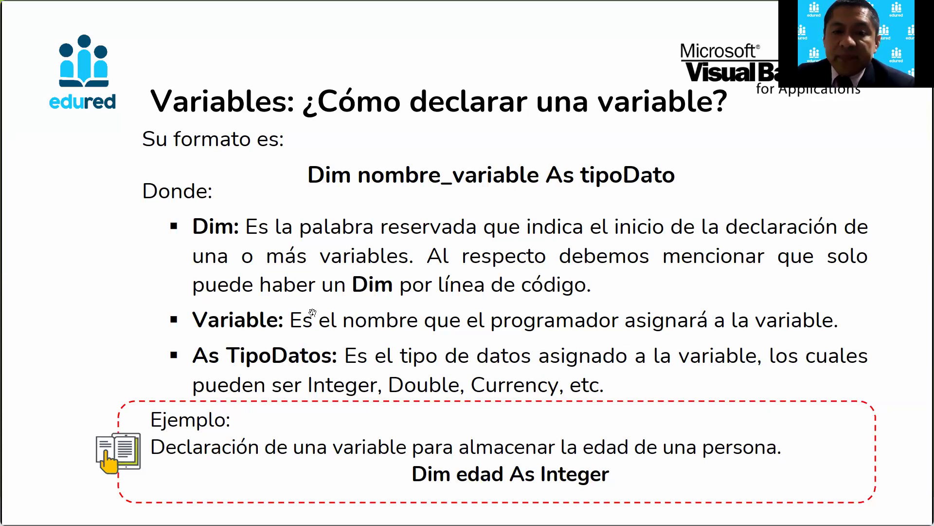
pyautogui.press('Right')
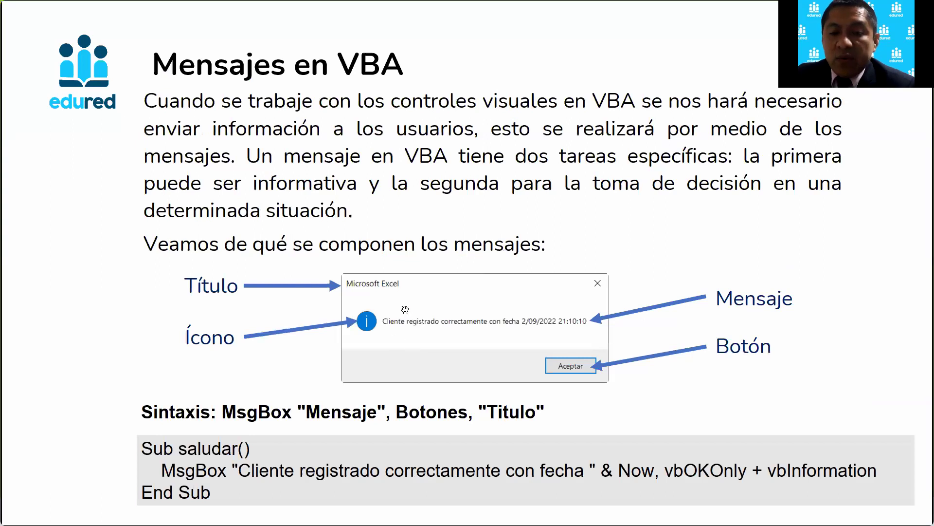
# Advance past the MsgBox return-value constants table to the variable scope slide.
pyautogui.press('Right')
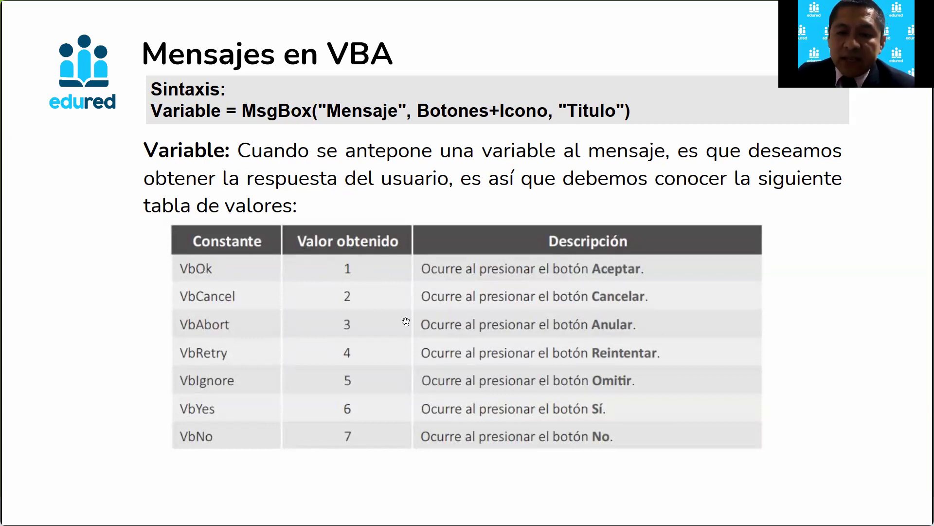
pyautogui.press('Right')
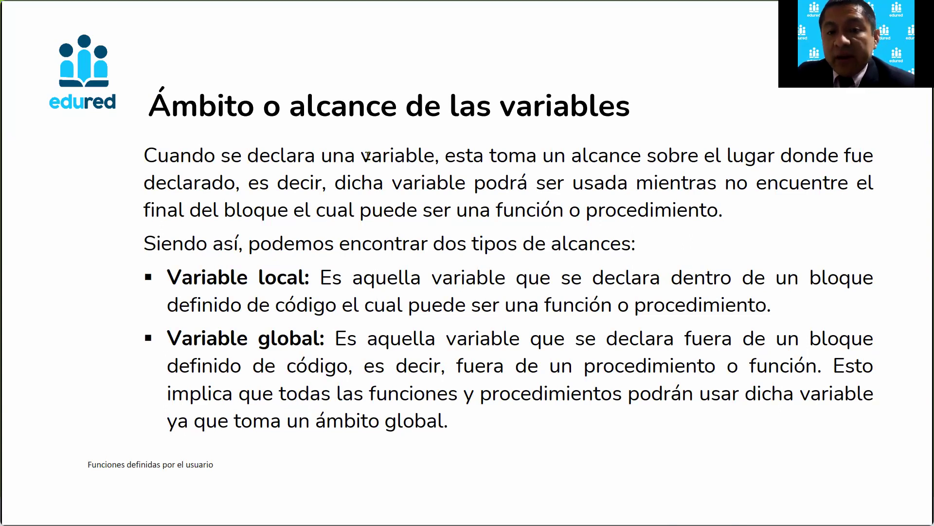
# Highlight the word 'variable', then clear it and scroll to the Funciones and Procedimientos slides.
pyautogui.moveTo(364, 156); pyautogui.dragTo(435, 156)
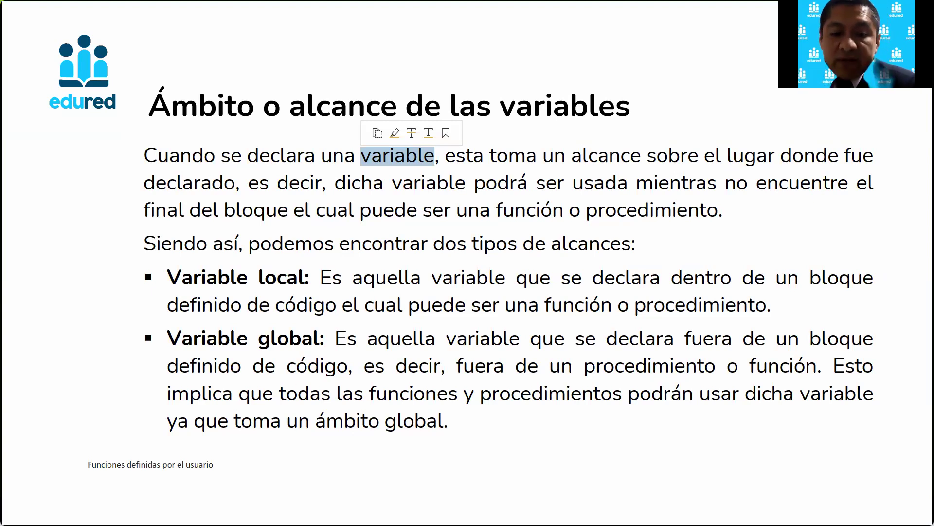
pyautogui.click(158, 460)
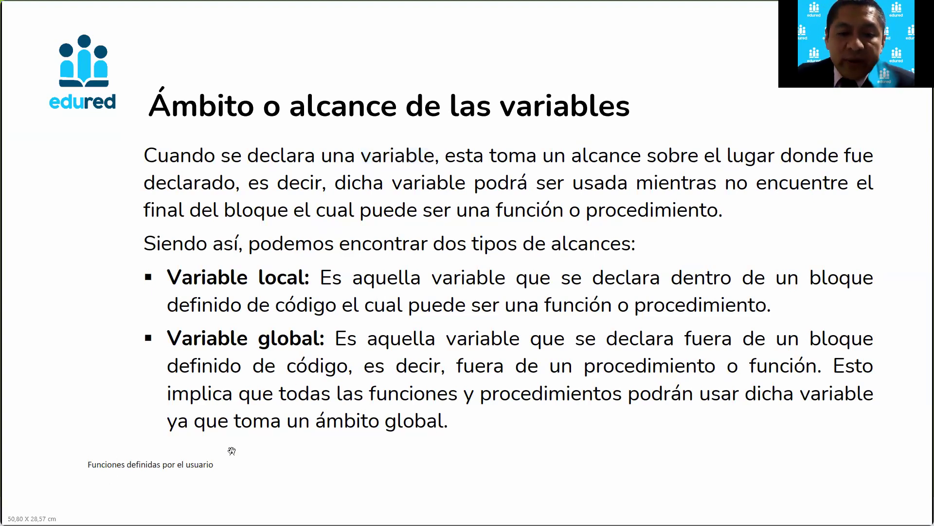
pyautogui.scroll(-1, 270, 332)
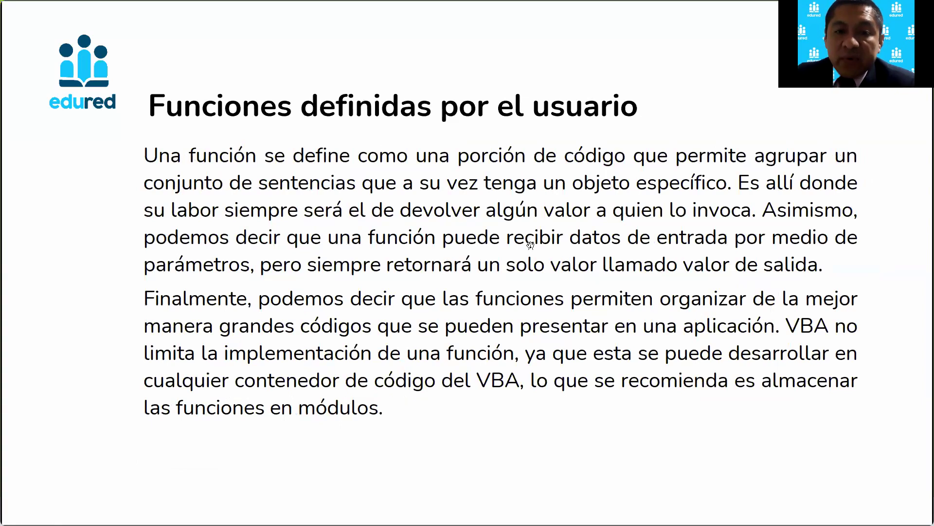
pyautogui.scroll(-1, 521, 253)
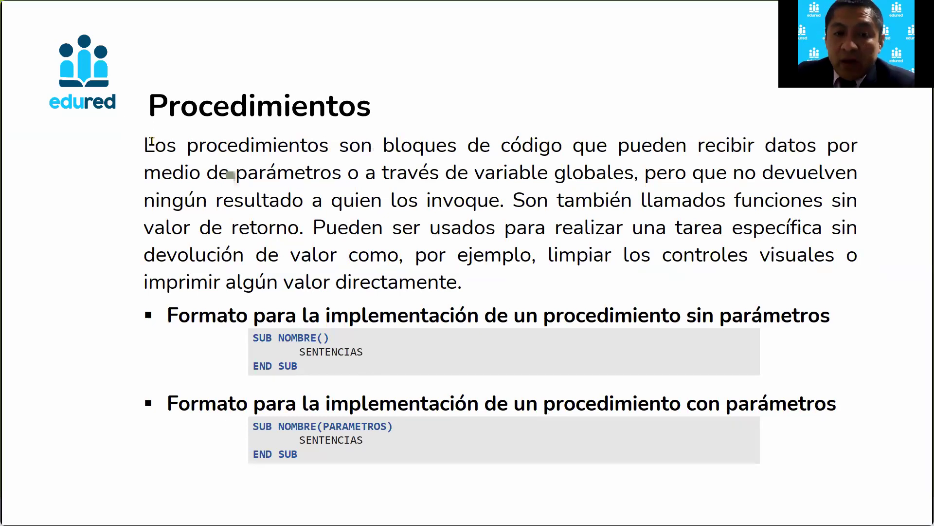
# Highlight parameter and procedure phrases, box (PARAMETROS) in red, then advance to the exercises slide.
pyautogui.moveTo(339, 145)
pyautogui.mouseDown()
pyautogui.moveTo(571, 147)
pyautogui.moveTo(352, 168)
pyautogui.mouseUp()
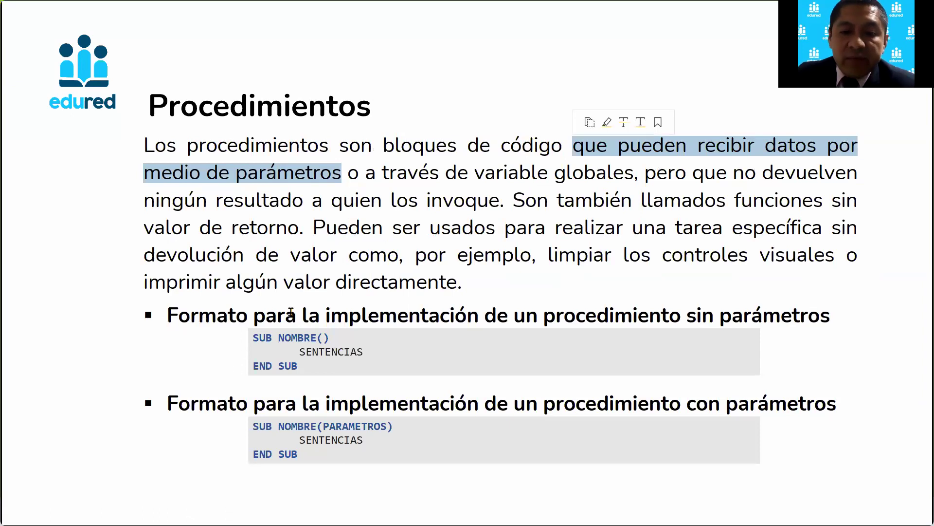
pyautogui.moveTo(686, 317); pyautogui.dragTo(833, 319)
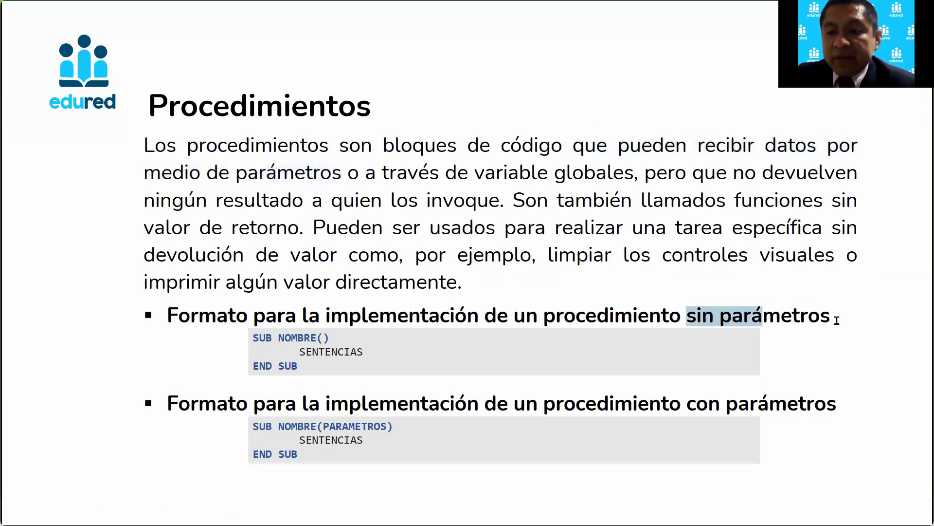
pyautogui.moveTo(538, 316); pyautogui.dragTo(830, 317)
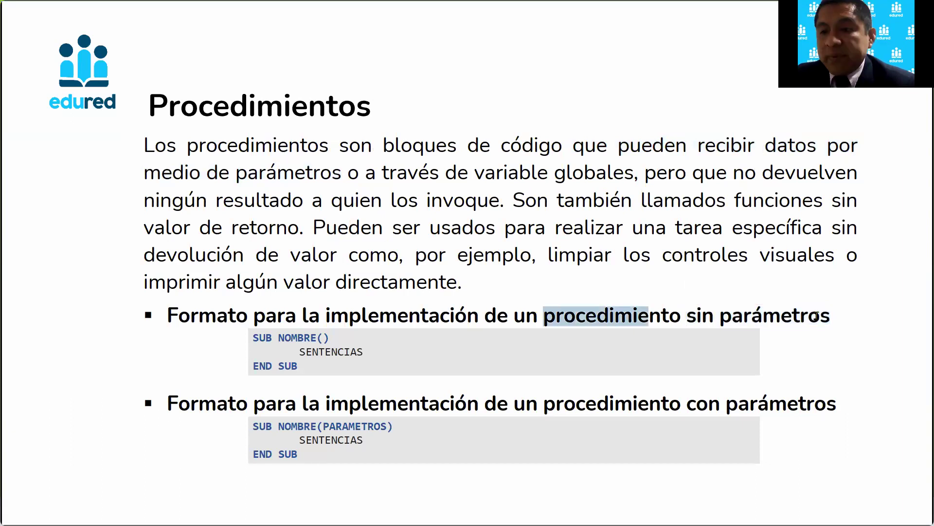
pyautogui.moveTo(543, 404); pyautogui.dragTo(840, 407)
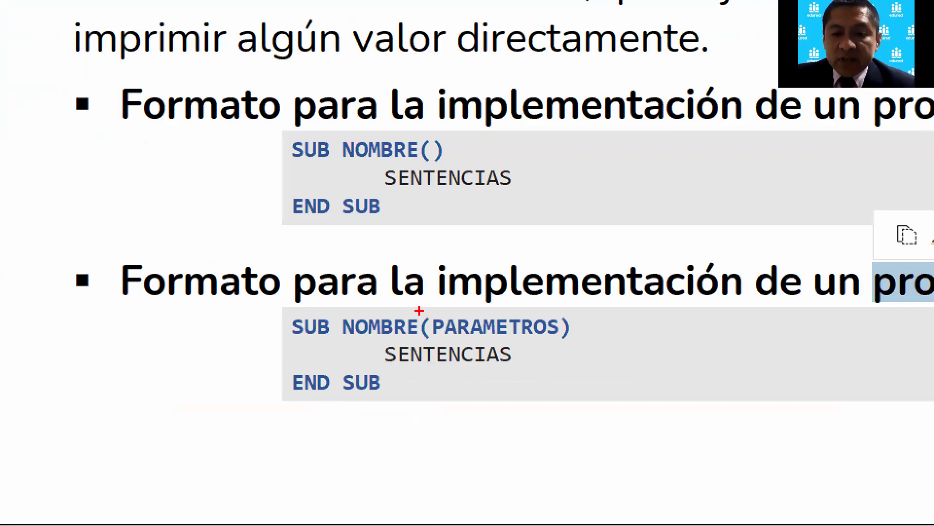
pyautogui.moveTo(420, 310)
pyautogui.mouseDown()
pyautogui.moveTo(588, 344)
pyautogui.moveTo(591, 388)
pyautogui.mouseUp()
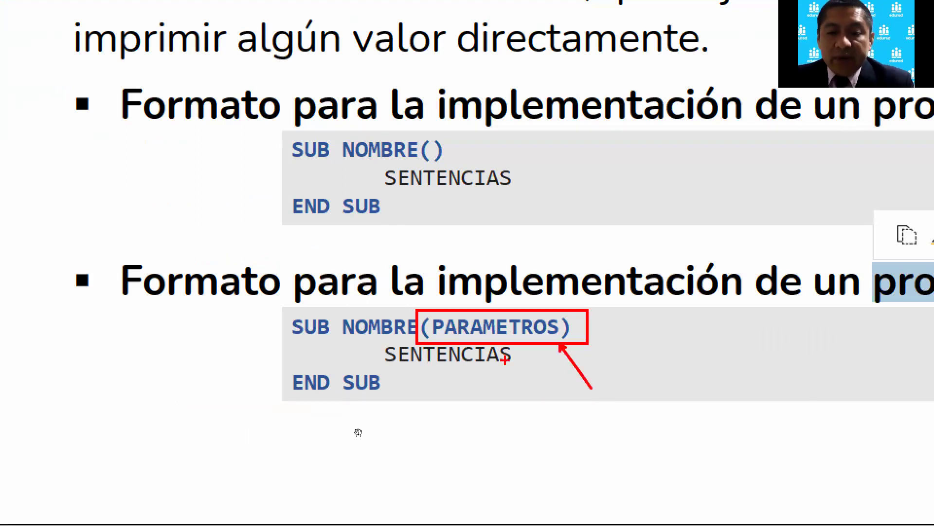
pyautogui.press('Right')
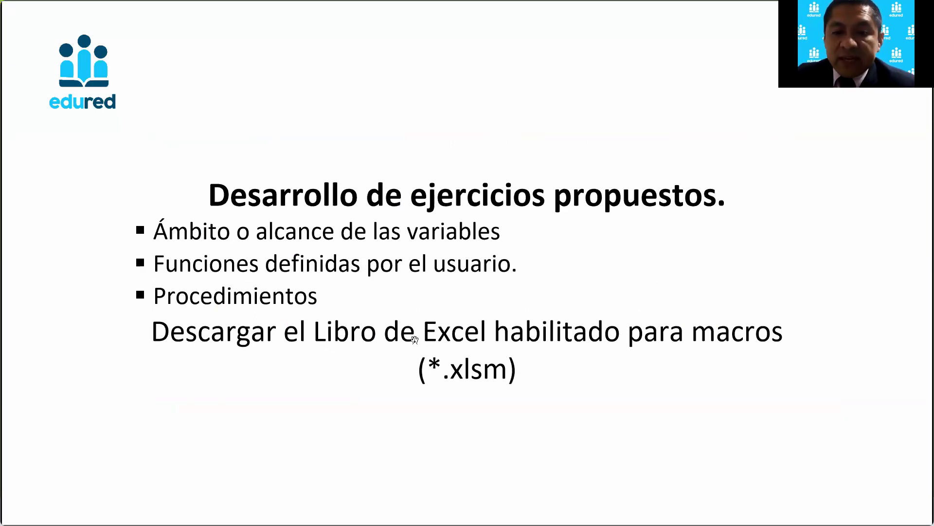
# Reach the 'Muchas gracias' slide, exit full screen, and switch to the Google Classroom Sesión 02 materials.
pyautogui.click(536, 344)
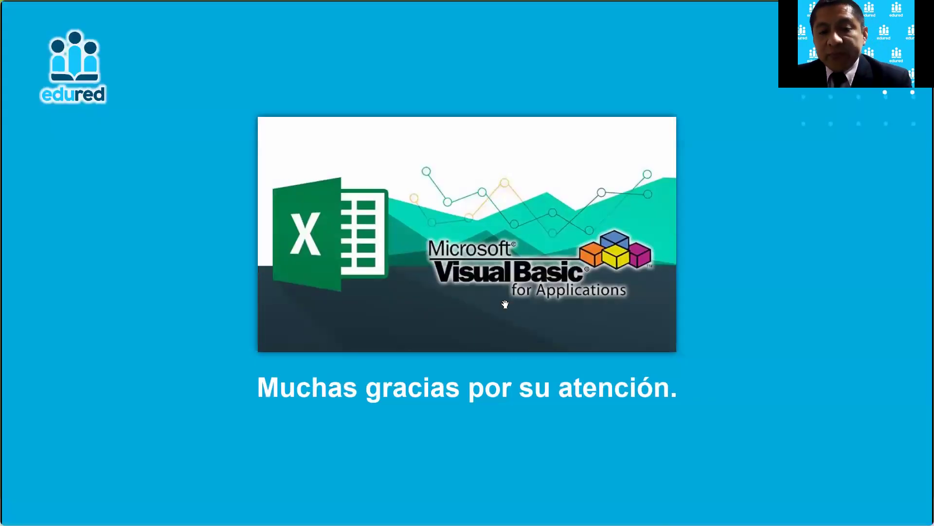
pyautogui.press('Escape')
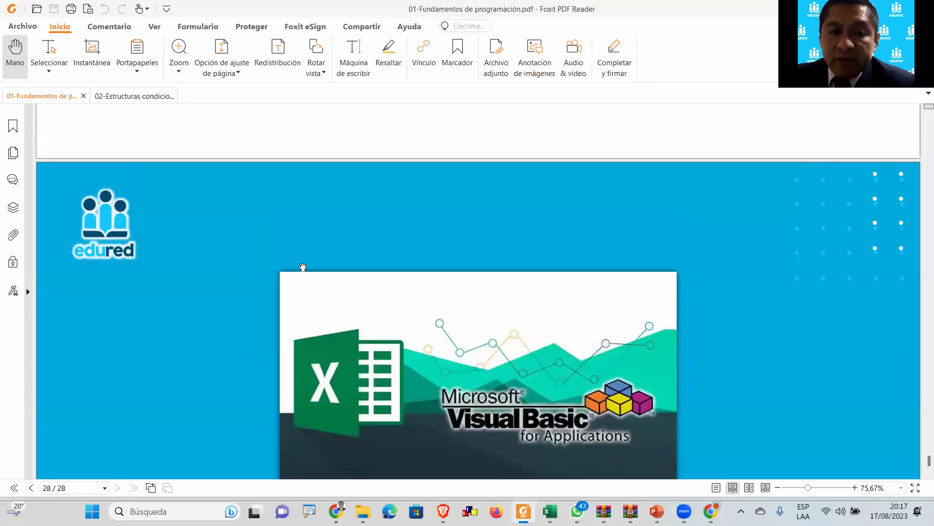
pyautogui.scroll(-3, 340, 298)
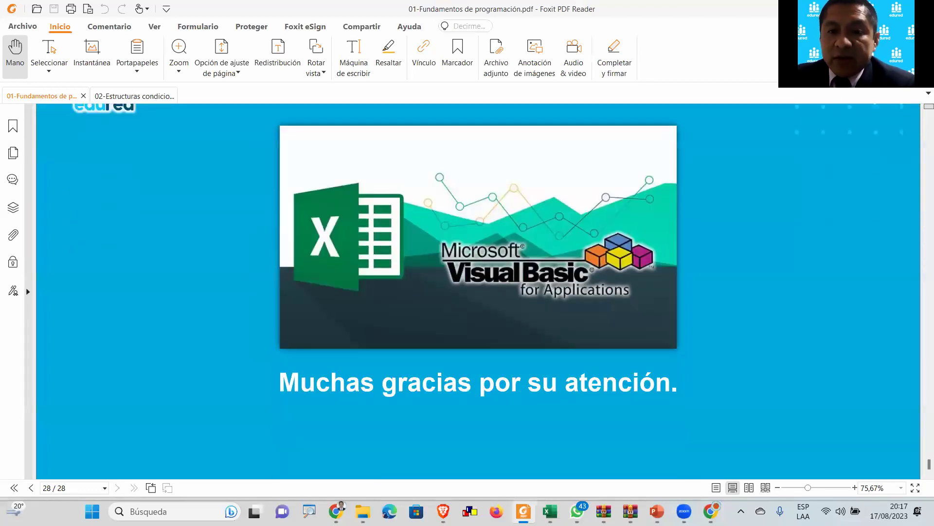
pyautogui.hotkey('alt', 'Tab')
pyautogui.scroll(3, 375, 219)
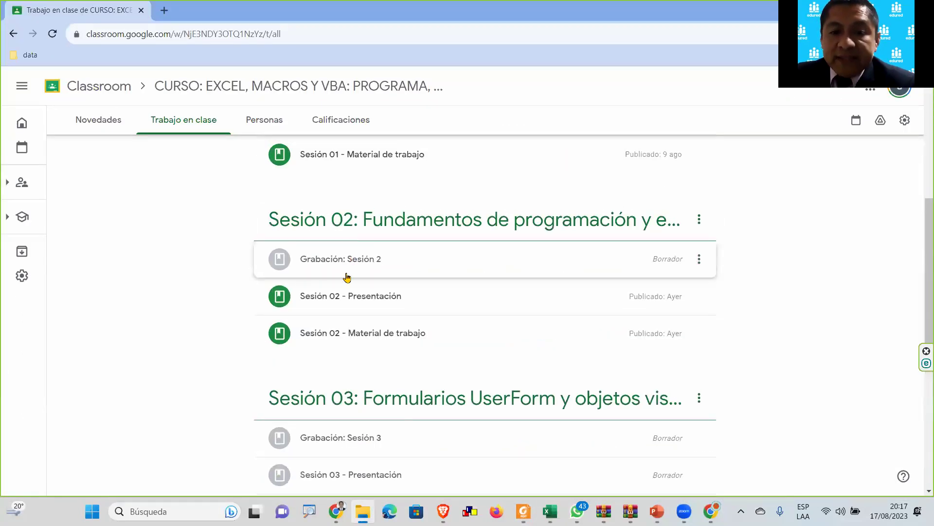
# Zoom in on the Sesión 02 posts and mark the Presentación row with a red arrow and frame.
pyautogui.hotkey('ctrl', '1')
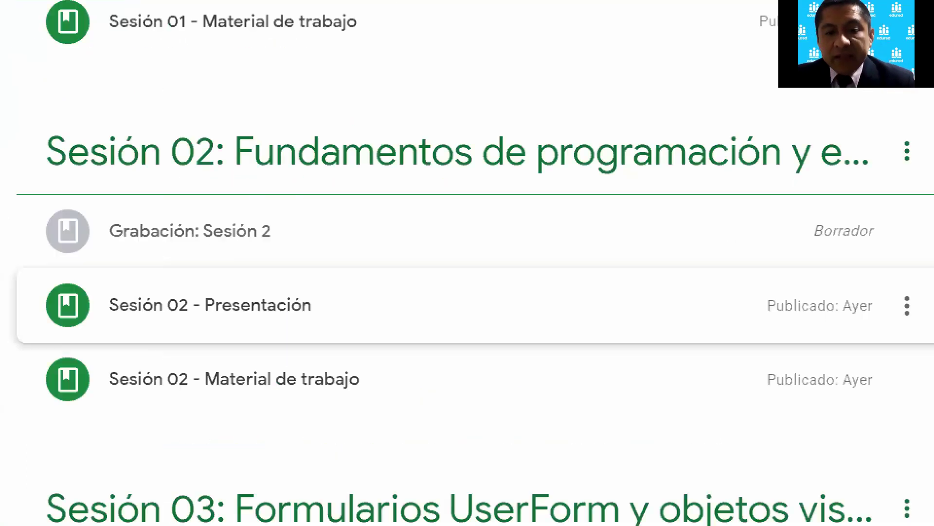
pyautogui.click(297, 299)
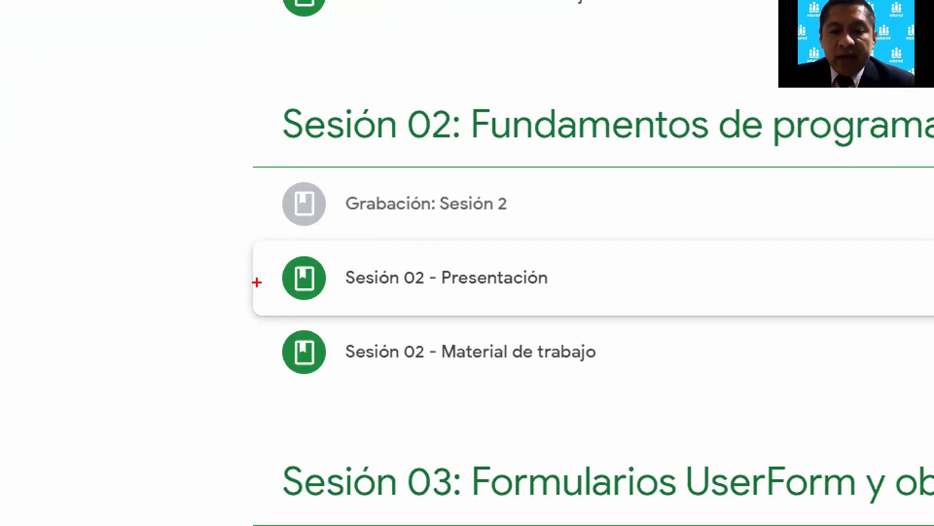
pyautogui.moveTo(253, 316); pyautogui.dragTo(180, 212)
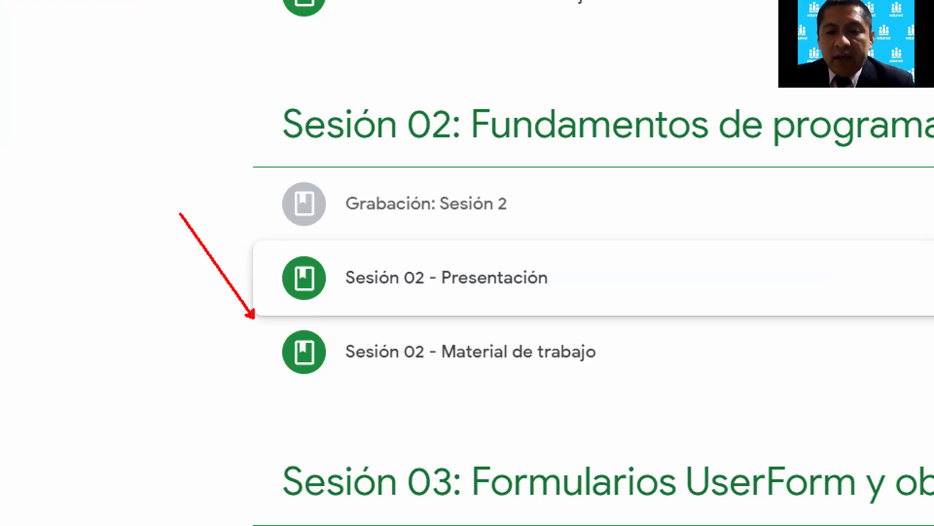
pyautogui.moveTo(260, 241)
pyautogui.mouseDown()
pyautogui.moveTo(583, 316)
pyautogui.moveTo(673, 245)
pyautogui.mouseUp()
pyautogui.press('Escape')
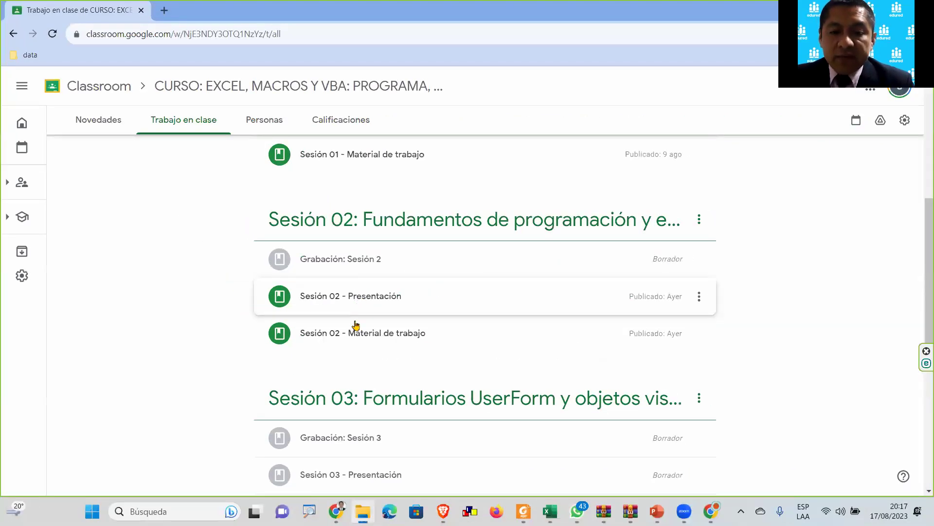
# Expand the Sesión 02 - Presentación and Sesión 02 - Material de trabajo posts.
pyautogui.click(356, 311)
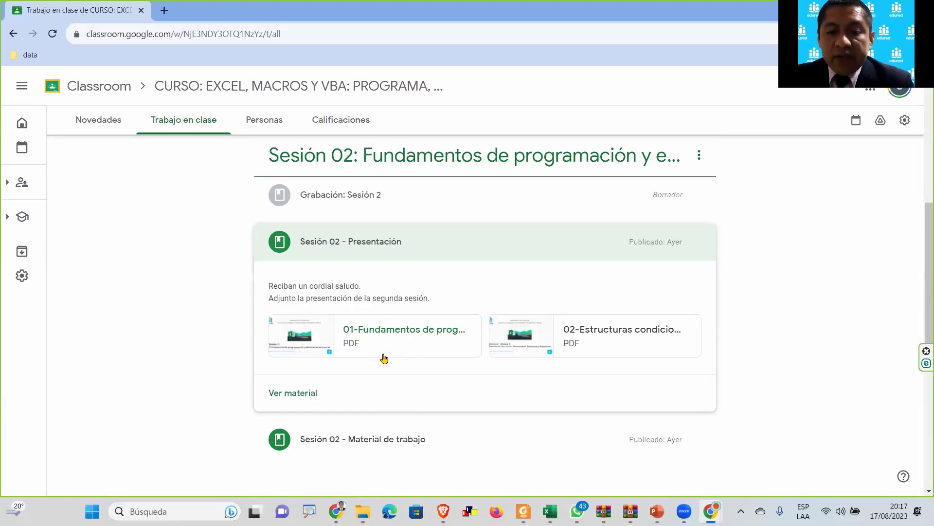
pyautogui.scroll(-2, 379, 341)
pyautogui.click(371, 329)
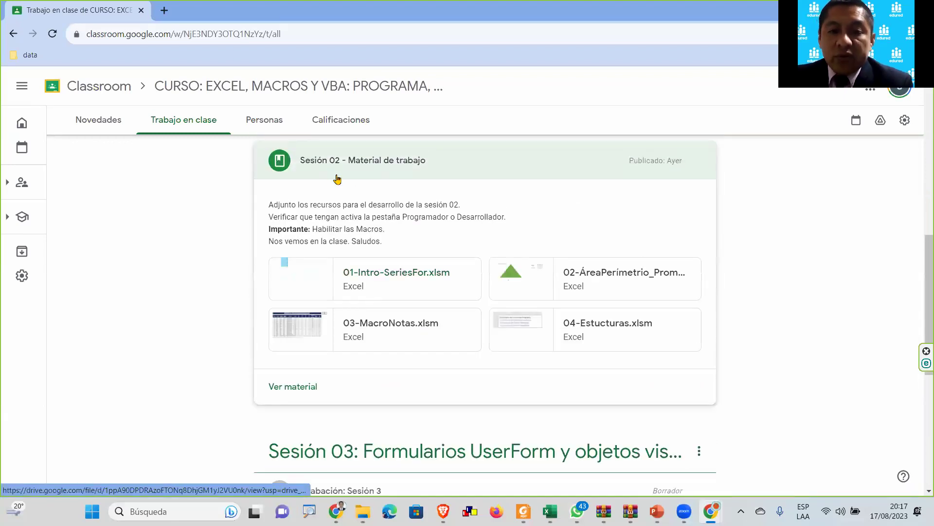
pyautogui.scroll(1, 391, 250)
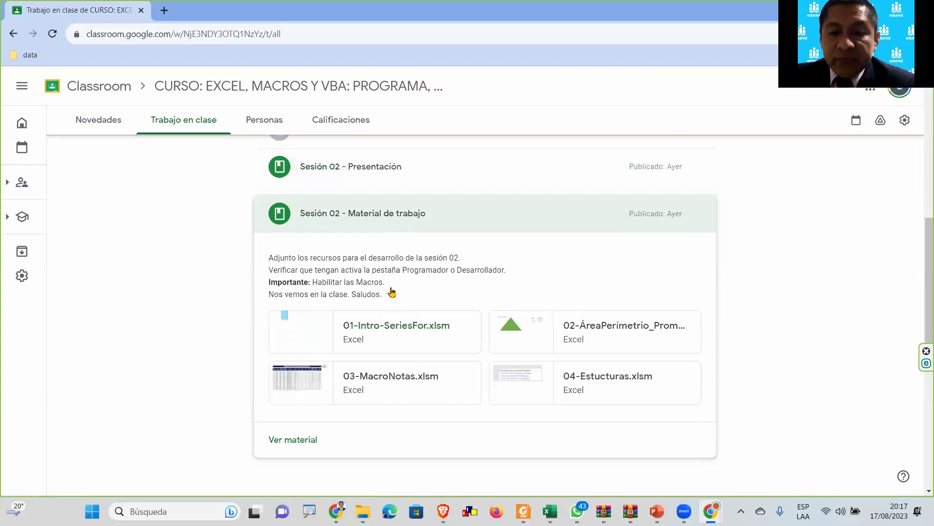
pyautogui.scroll(-1, 391, 290)
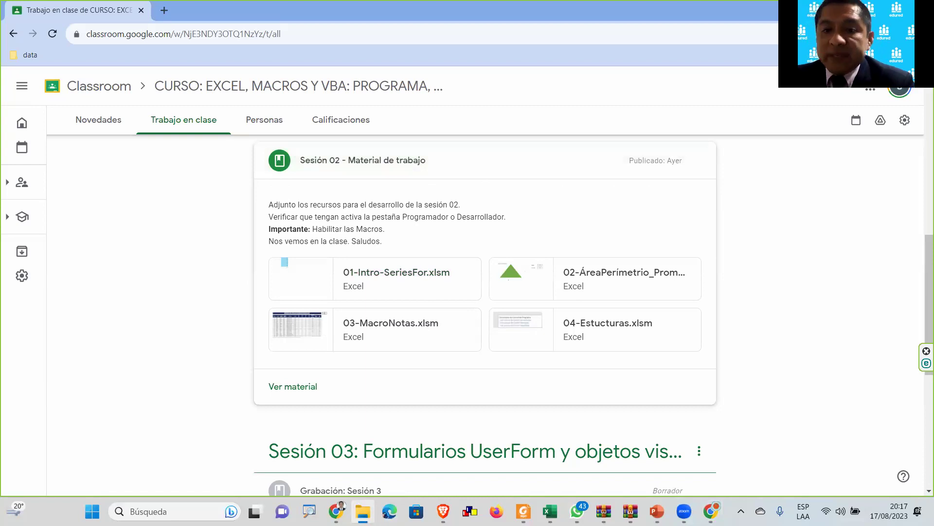
pyautogui.click(362, 510)
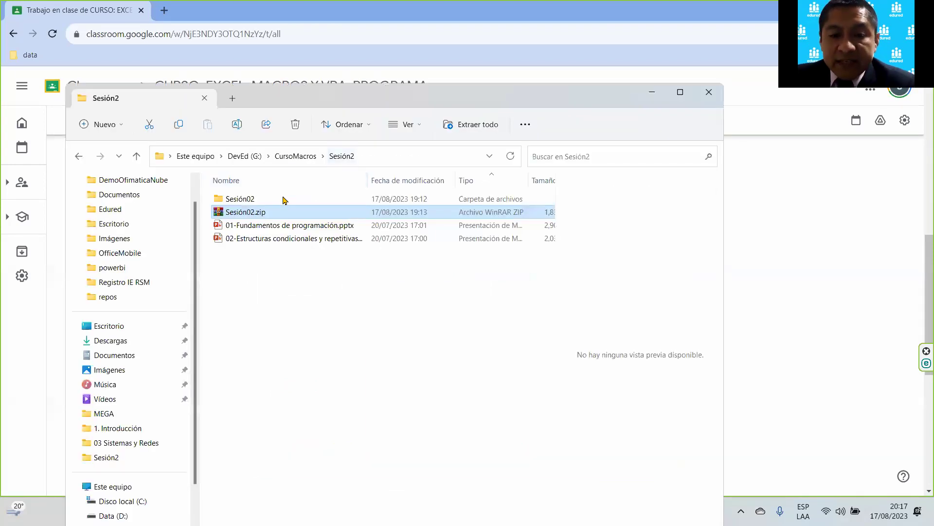
# Open the Sesión02 folder to show its files, then minimize Explorer to return to Classroom.
pyautogui.click(283, 199)
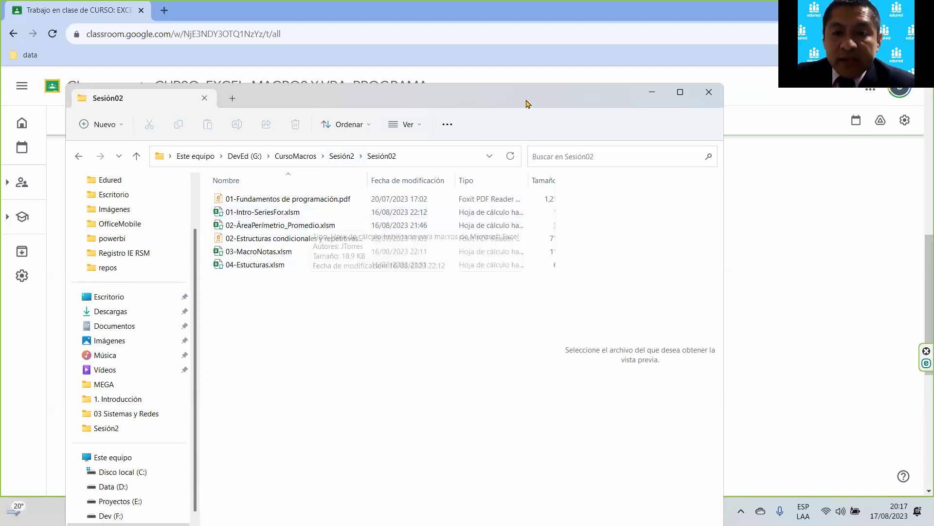
pyautogui.press('super+Down')
pyautogui.scroll(3, 443, 348)
pyautogui.scroll(4, 475, 385)
pyautogui.scroll(3, 468, 365)
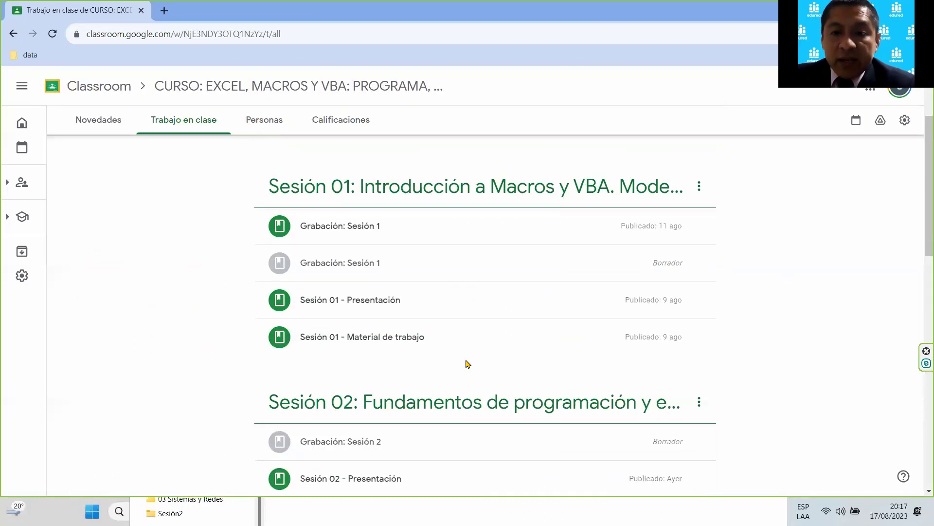
# Expand Sesión 01 - Material de trabajo and open its Guía_DescargarArchivosClassroom.pdf attachment.
pyautogui.scroll(3, 466, 364)
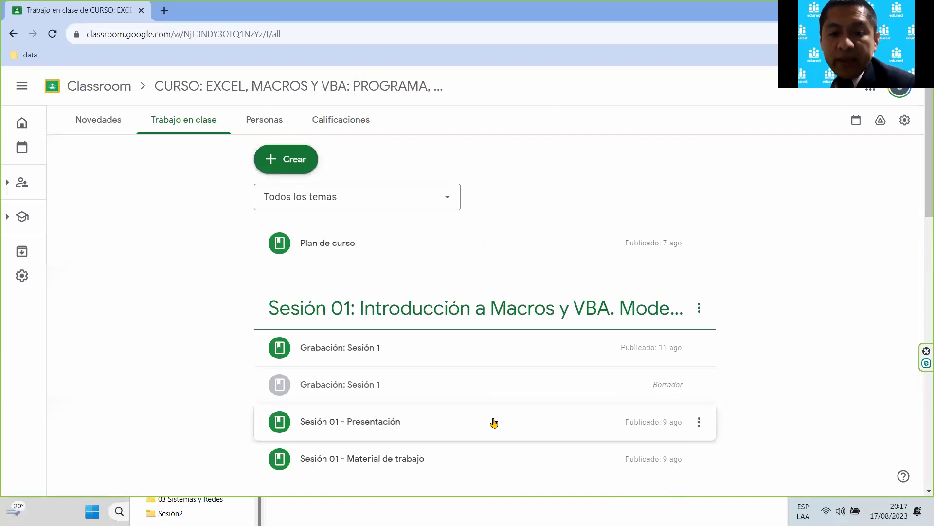
pyautogui.scroll(-1, 494, 423)
pyautogui.click(475, 400)
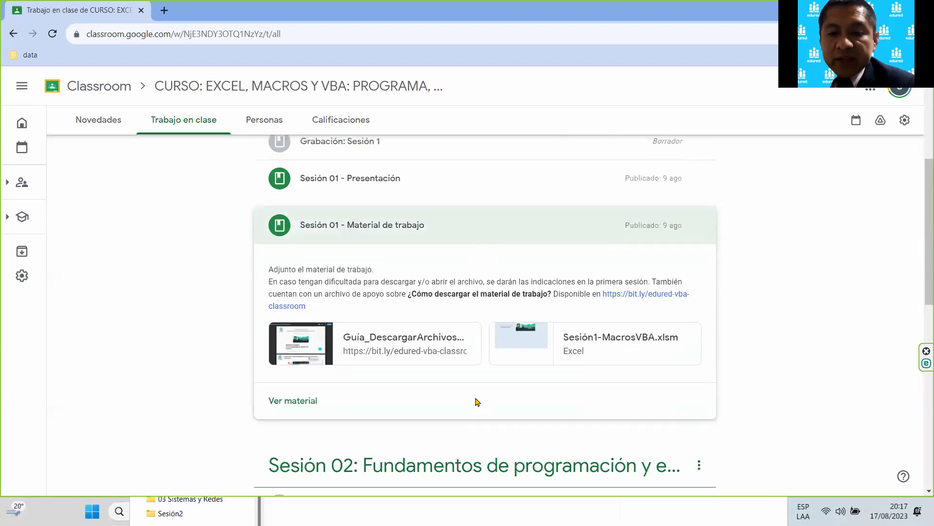
pyautogui.click(403, 349)
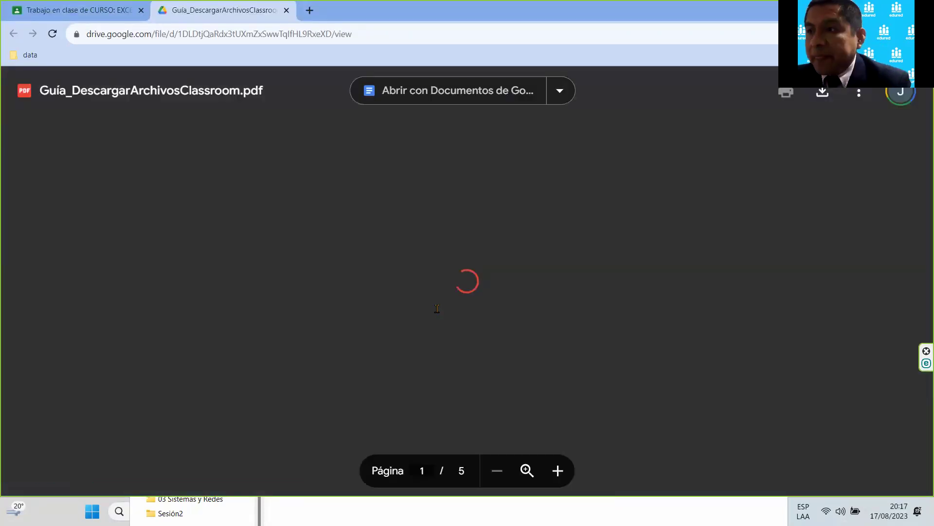
pyautogui.scroll(-2, 437, 306)
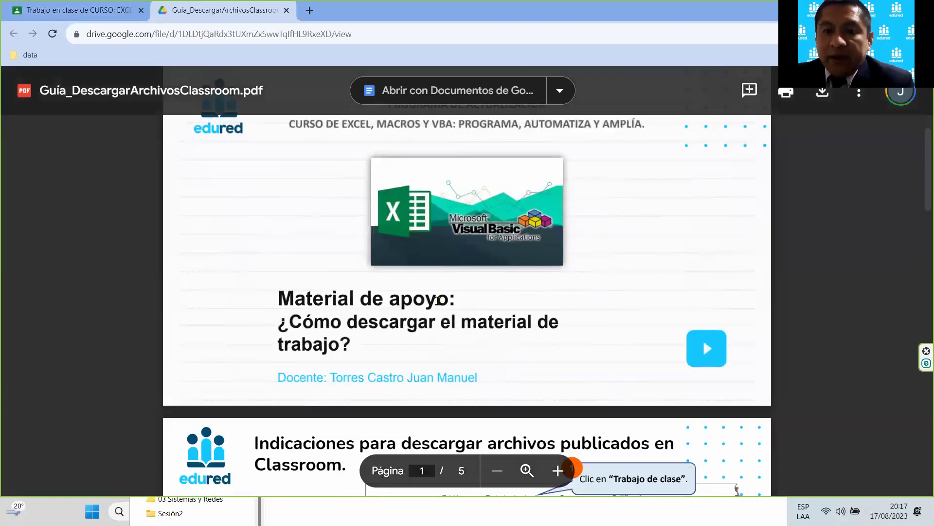
pyautogui.scroll(-8, 437, 306)
pyautogui.scroll(-8, 438, 301)
pyautogui.scroll(-9, 438, 301)
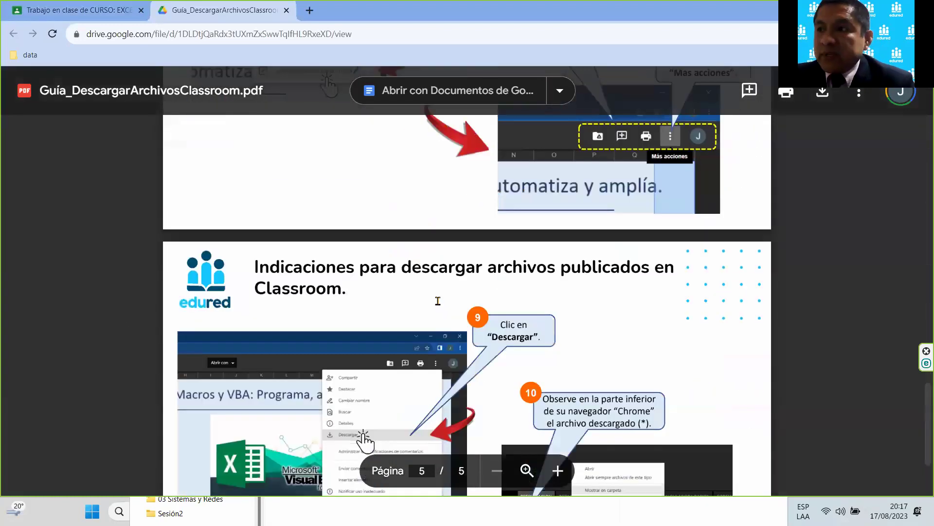
pyautogui.scroll(-3, 438, 300)
pyautogui.scroll(3, 439, 298)
pyautogui.scroll(8, 437, 297)
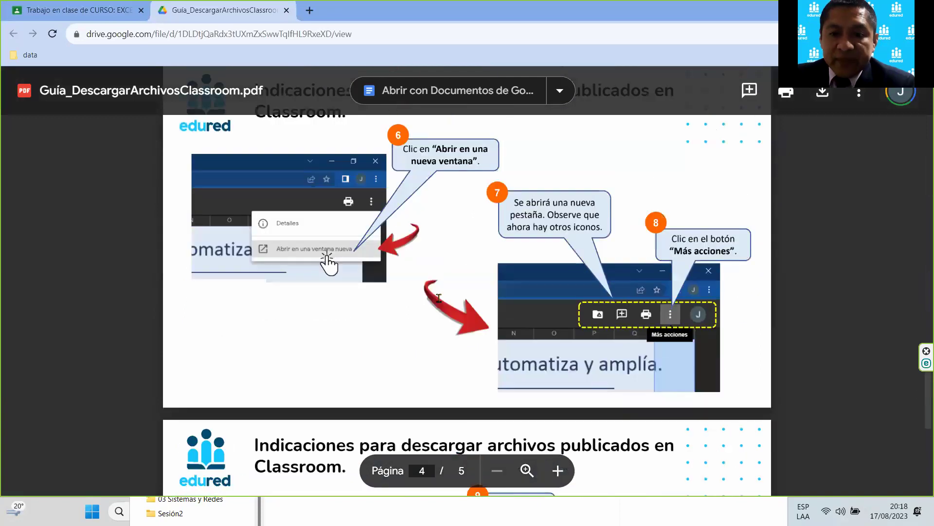
pyautogui.scroll(8, 434, 295)
pyautogui.scroll(8, 431, 293)
pyautogui.scroll(5, 430, 293)
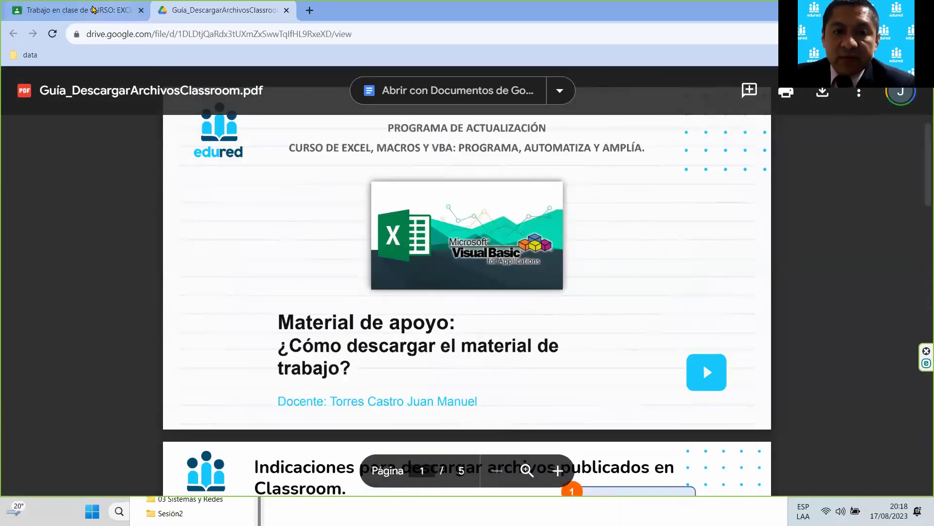
# Copy the class invitation link from the Personas page, then go back to Trabajo en clase.
pyautogui.click(98, 11)
pyautogui.scroll(3, 510, 253)
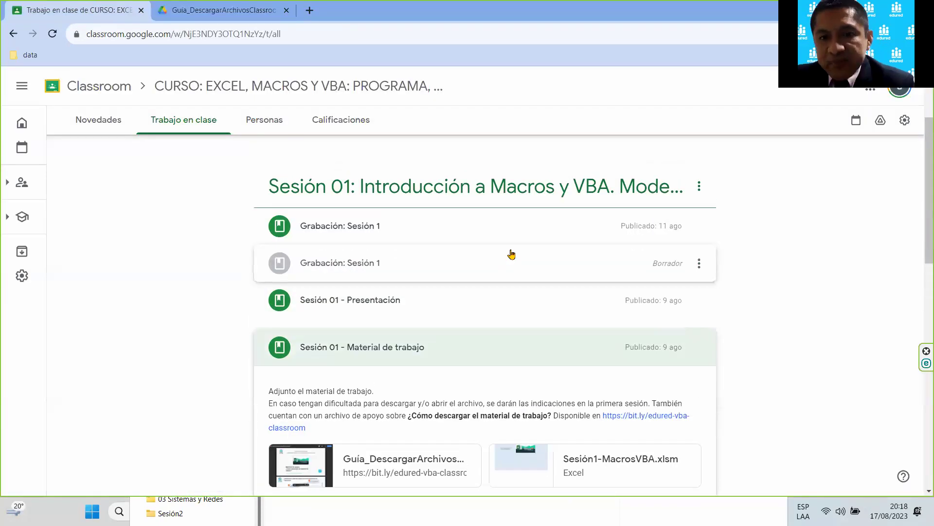
pyautogui.scroll(2, 363, 230)
pyautogui.scroll(1, 855, 125)
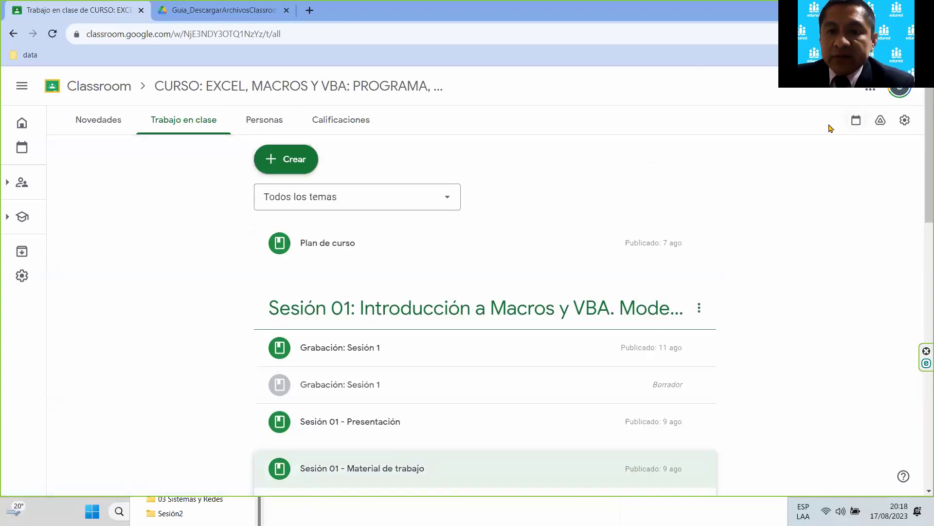
pyautogui.click(272, 118)
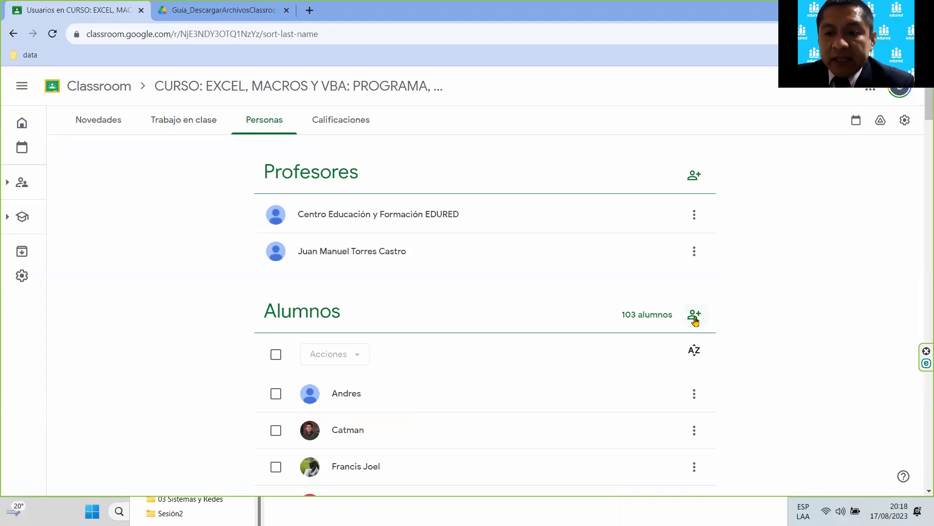
pyautogui.click(694, 315)
pyautogui.click(579, 189)
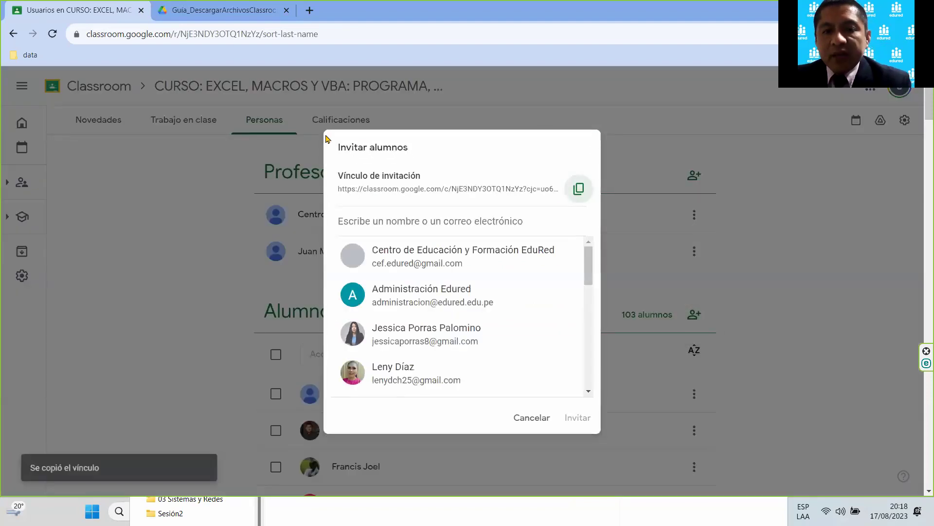
pyautogui.click(526, 417)
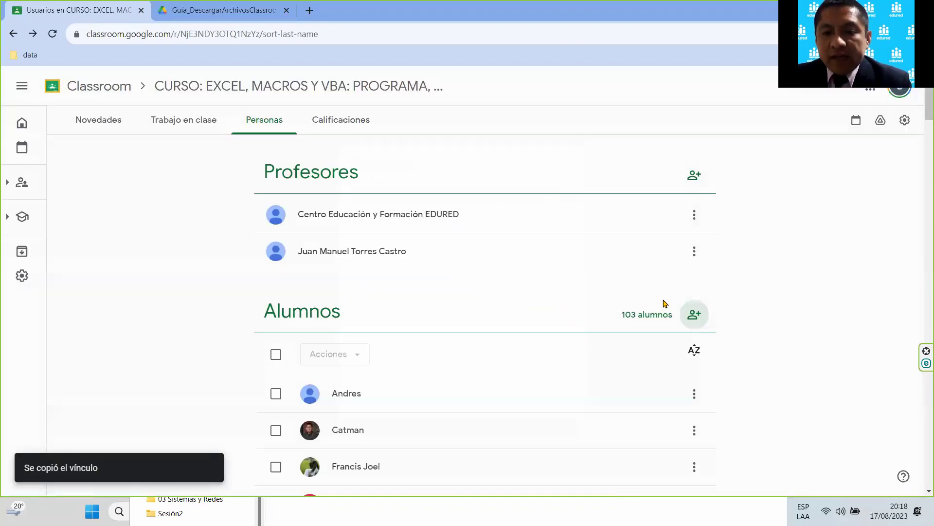
pyautogui.click(13, 34)
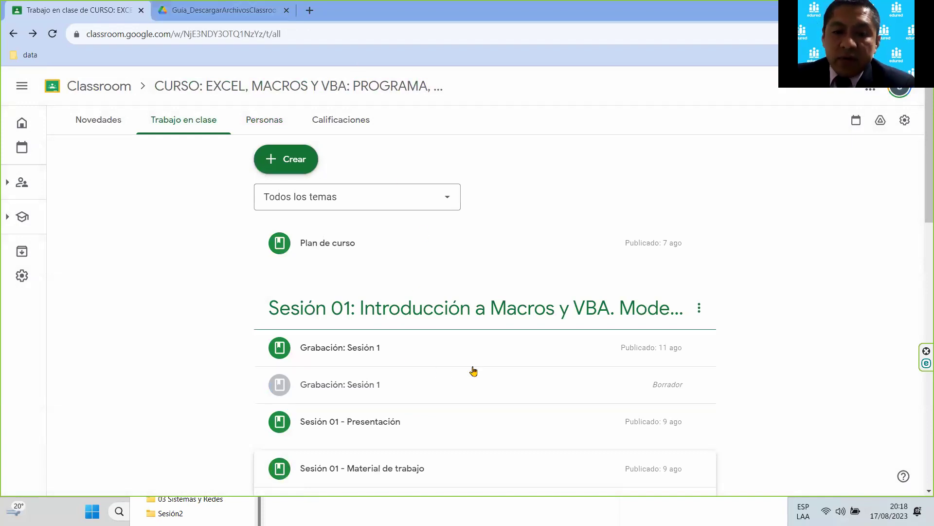
# Expand the Sesión 02 - Material de trabajo post to reveal its four .xlsm workbooks.
pyautogui.scroll(-2, 475, 371)
pyautogui.scroll(-3, 494, 372)
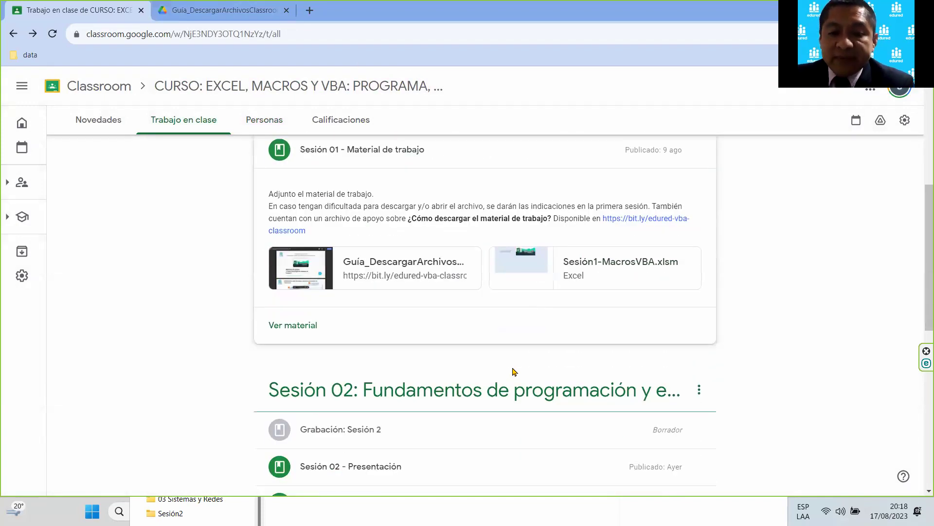
pyautogui.scroll(-4, 515, 372)
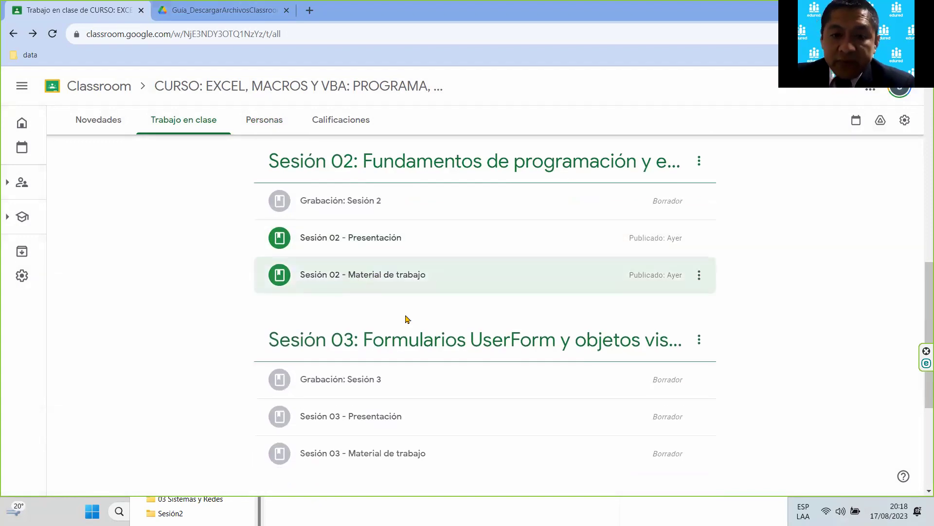
pyautogui.click(408, 277)
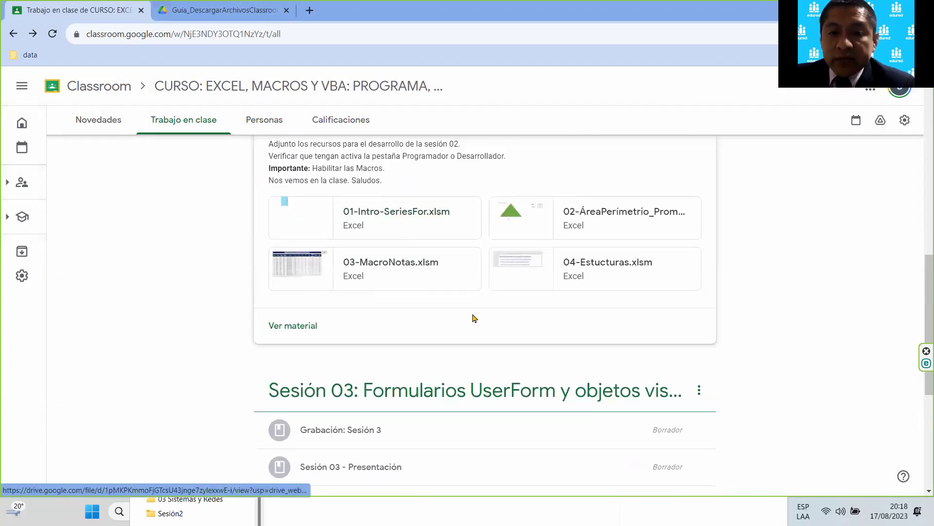
pyautogui.scroll(1, 474, 318)
pyautogui.moveTo(344, 206)
pyautogui.mouseDown()
pyautogui.moveTo(301, 184)
pyautogui.moveTo(275, 217)
pyautogui.mouseUp()
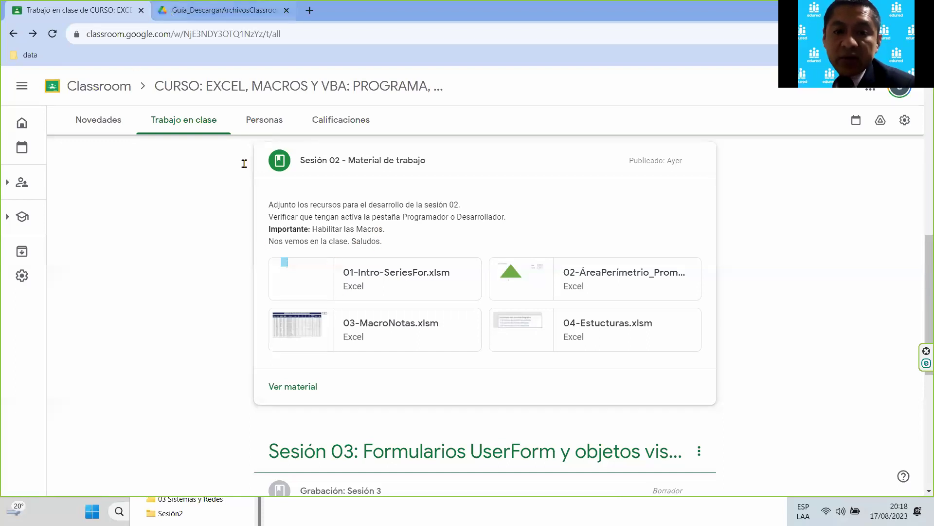
pyautogui.click(224, 10)
pyautogui.click(138, 4)
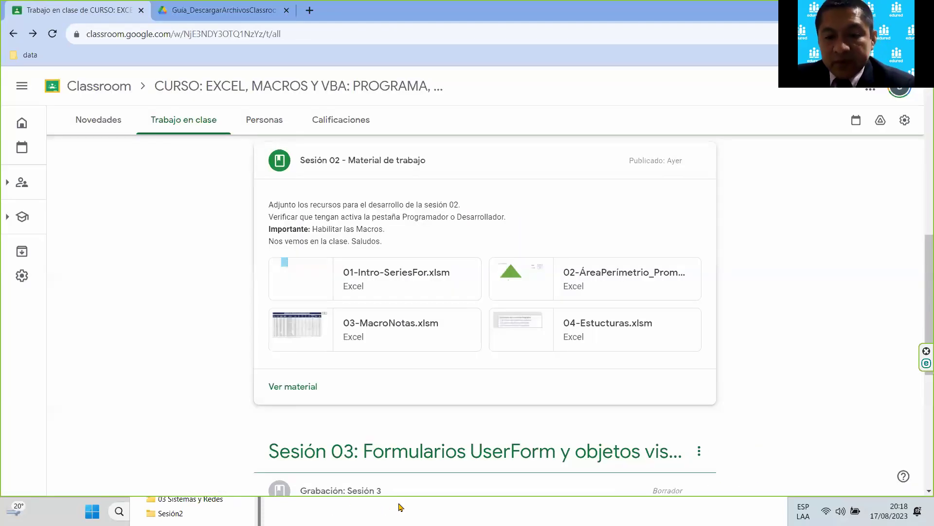
# Maximize the Sesión02 folder window and sort its files by type.
pyautogui.hotkey('alt', 'Tab')
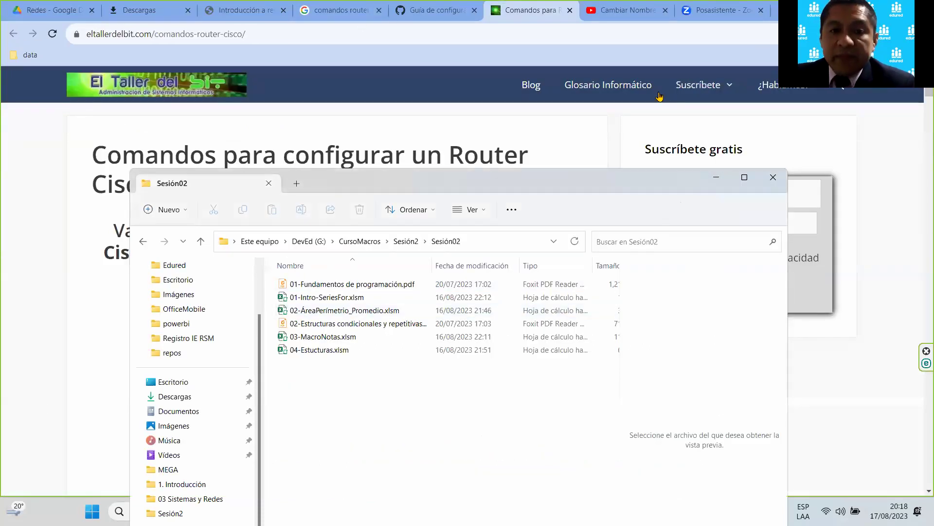
pyautogui.click(744, 178)
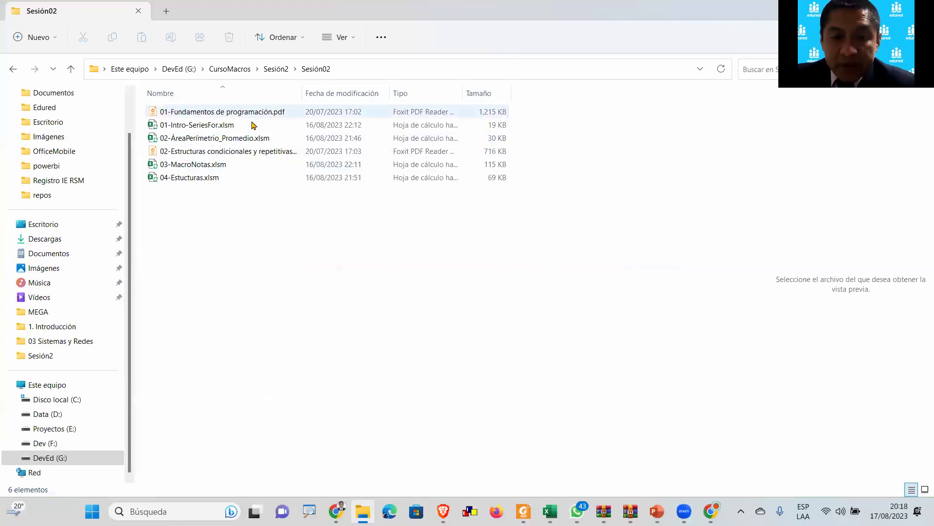
pyautogui.click(204, 129)
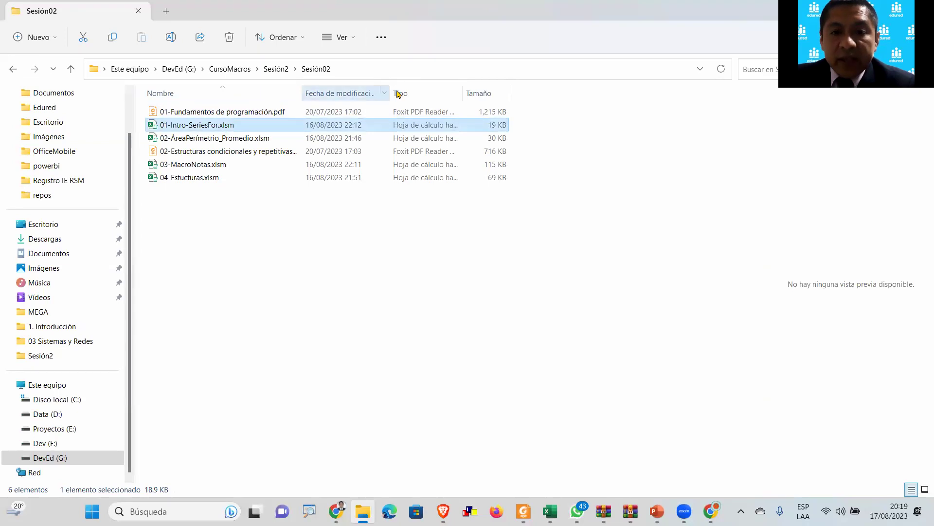
pyautogui.click(399, 93)
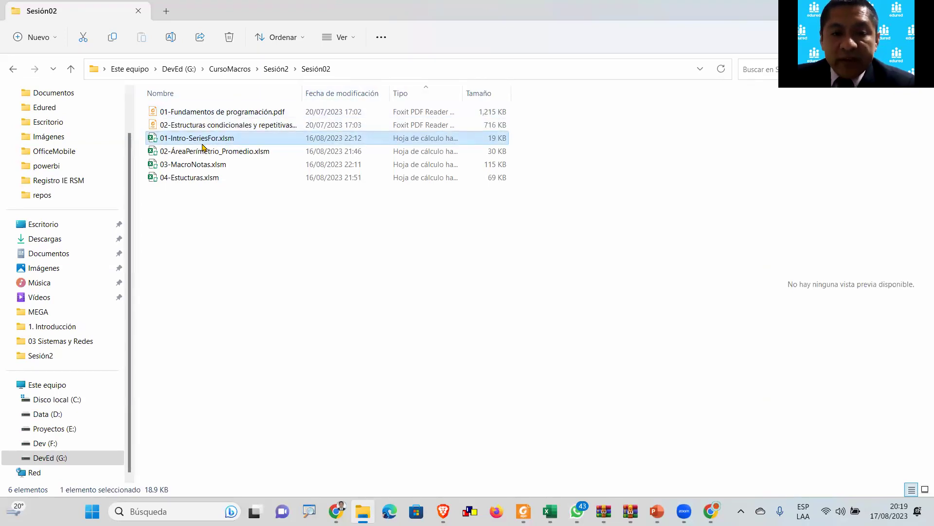
pyautogui.click(205, 202)
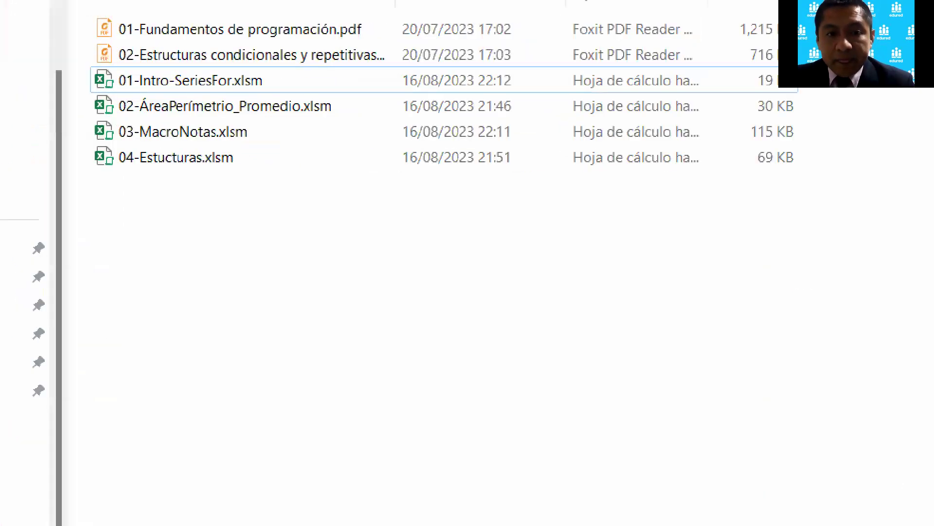
# Highlight the four .xlsm workbooks in red and open 01-Intro-SeriesFor.xlsm.
pyautogui.moveTo(110, 163); pyautogui.dragTo(421, 287)
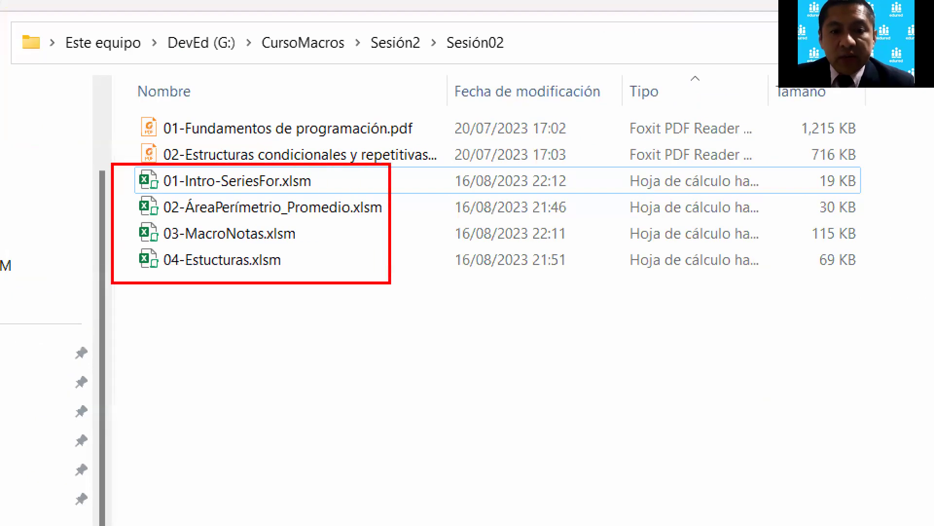
pyautogui.moveTo(329, 247); pyautogui.dragTo(390, 350)
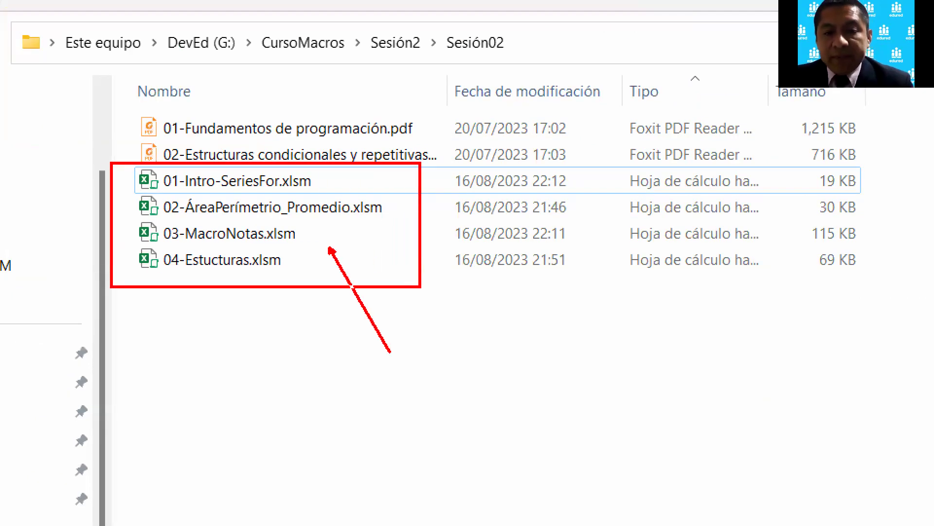
pyautogui.moveTo(162, 195); pyautogui.dragTo(211, 195)
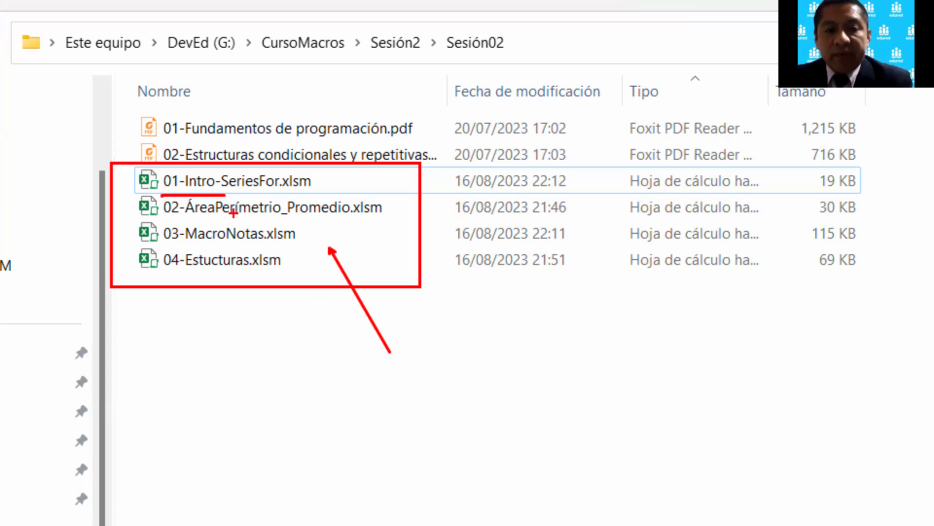
pyautogui.press('Escape')
pyautogui.doubleClick(197, 139)
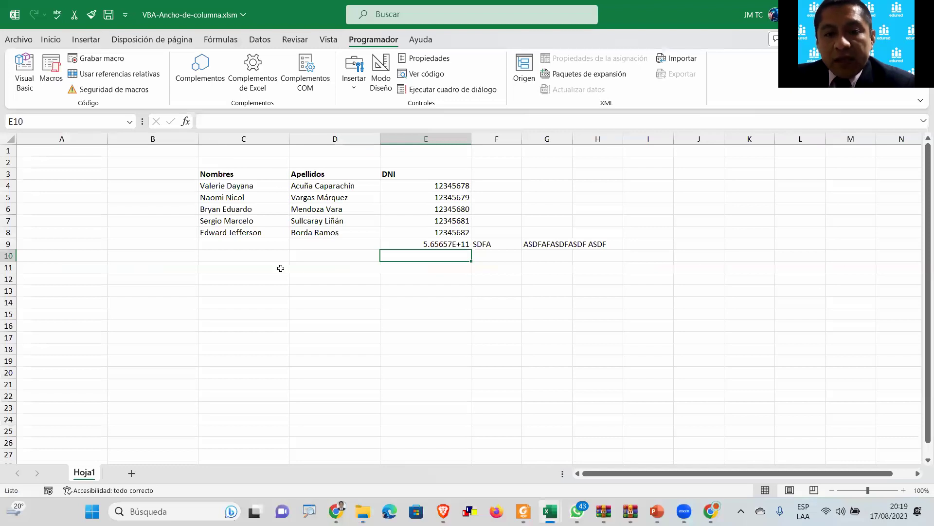
# Enable macros in 01-Intro-SeriesFor.xlsm, then close both workbooks without saving.
pyautogui.click(281, 267)
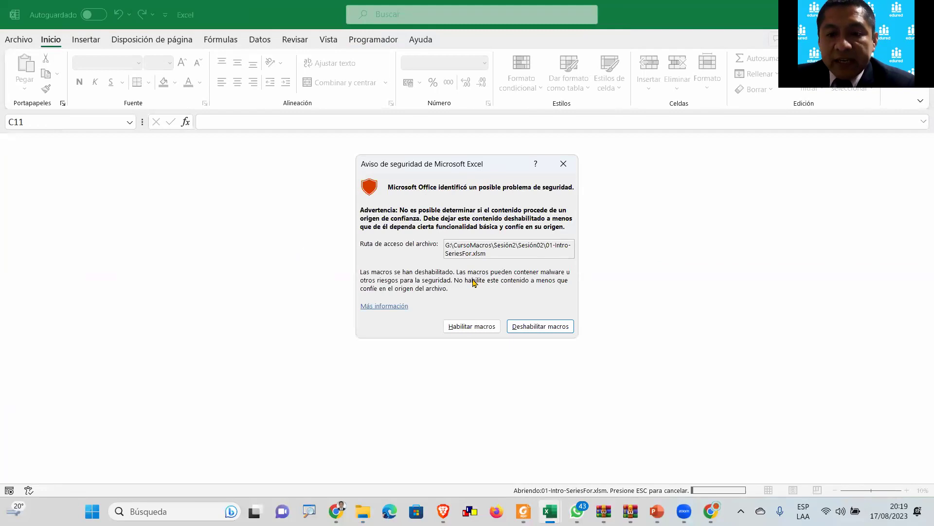
pyautogui.click(477, 326)
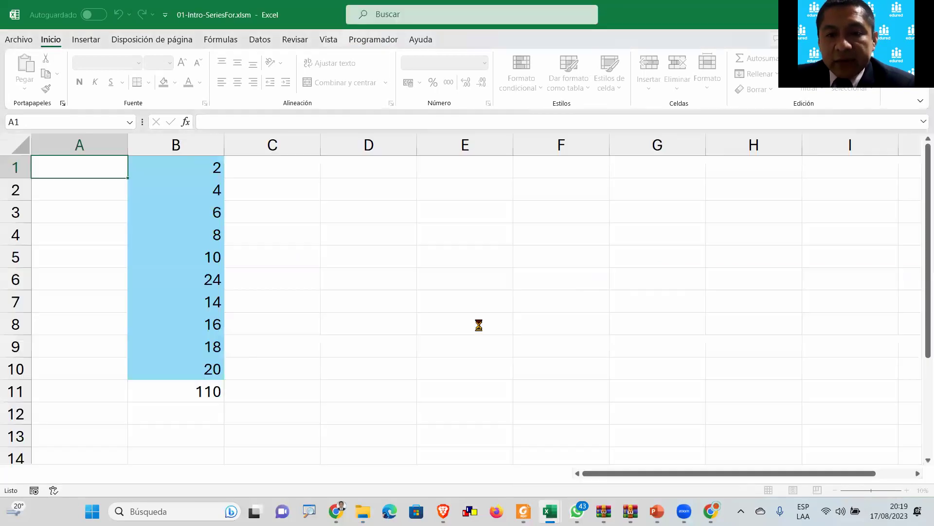
pyautogui.click(344, 241)
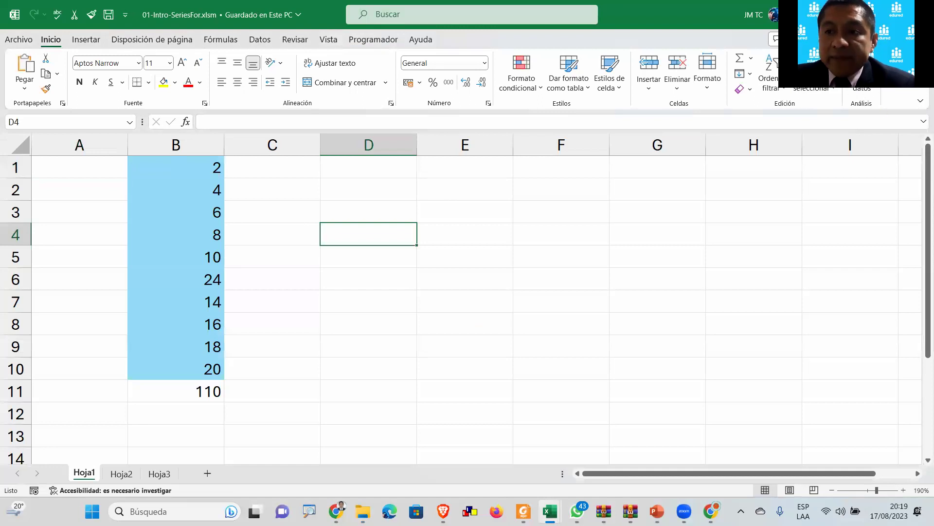
pyautogui.hotkey('ctrl', 'w')
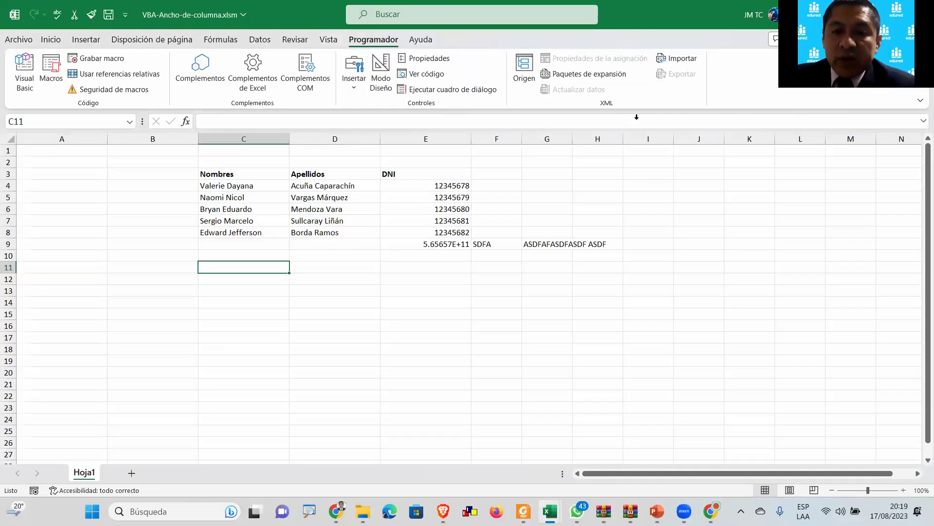
pyautogui.hotkey('ctrl', 'w')
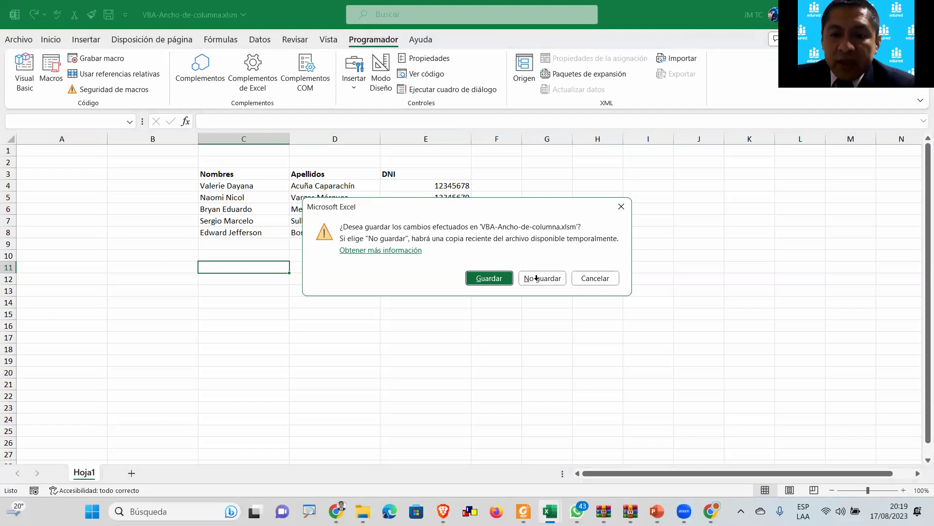
pyautogui.click(536, 278)
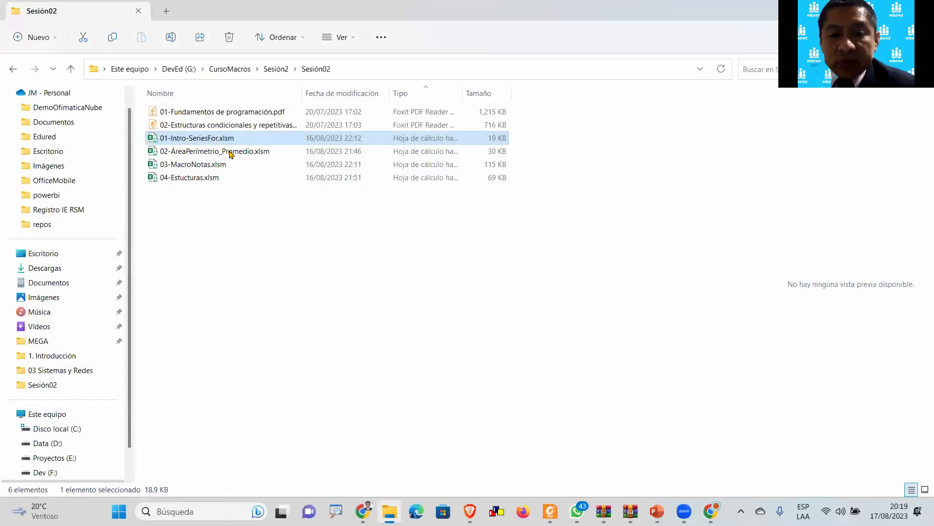
# View the 04-Estucturas.xlsm file properties, then go up to the Sesión2 folder.
pyautogui.doubleClick(222, 178)
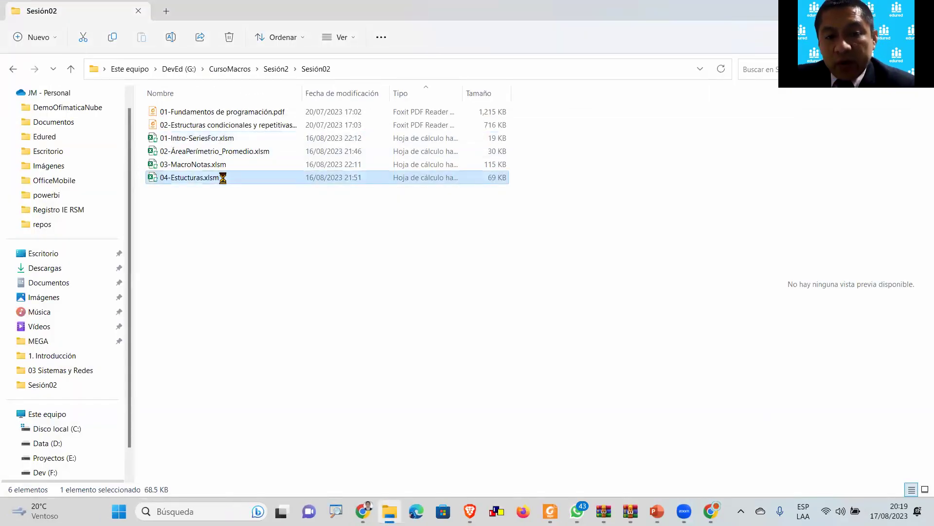
pyautogui.rightClick(226, 182)
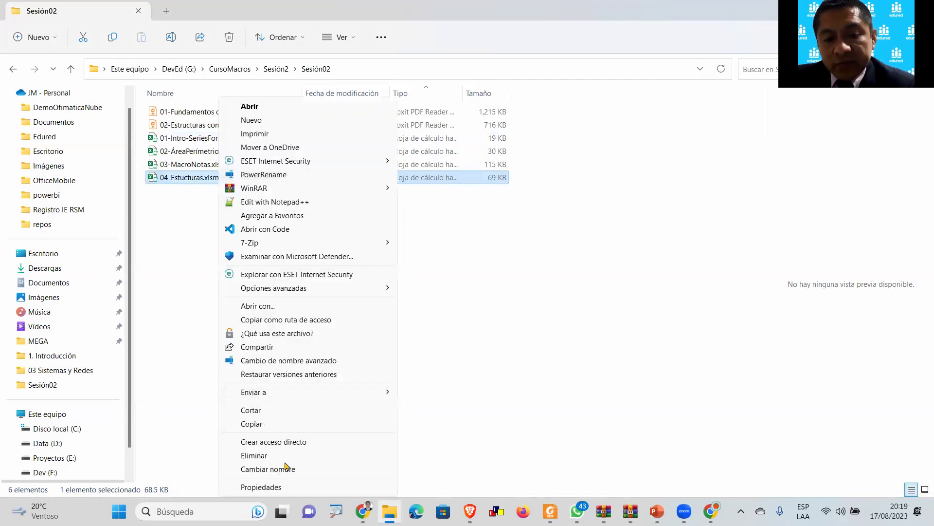
pyautogui.click(297, 487)
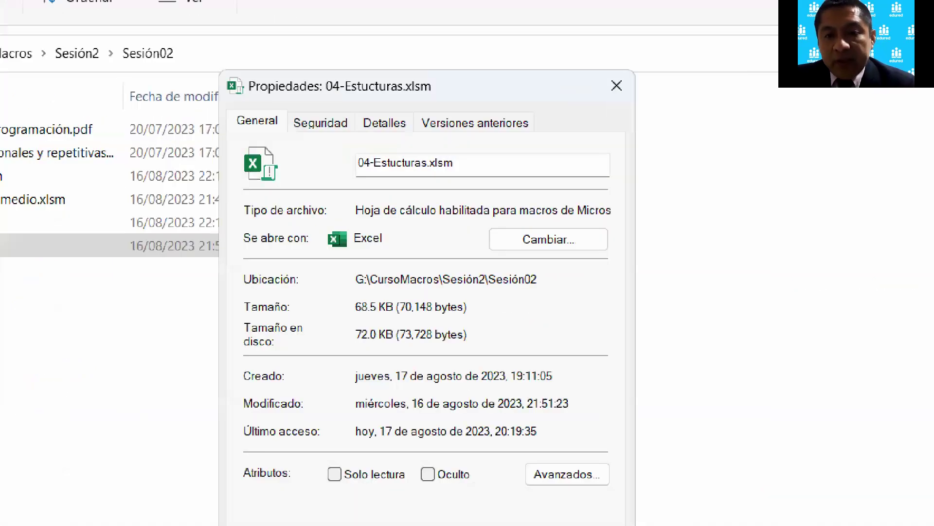
pyautogui.moveTo(240, 362); pyautogui.dragTo(690, 464)
pyautogui.moveTo(438, 388); pyautogui.dragTo(449, 428)
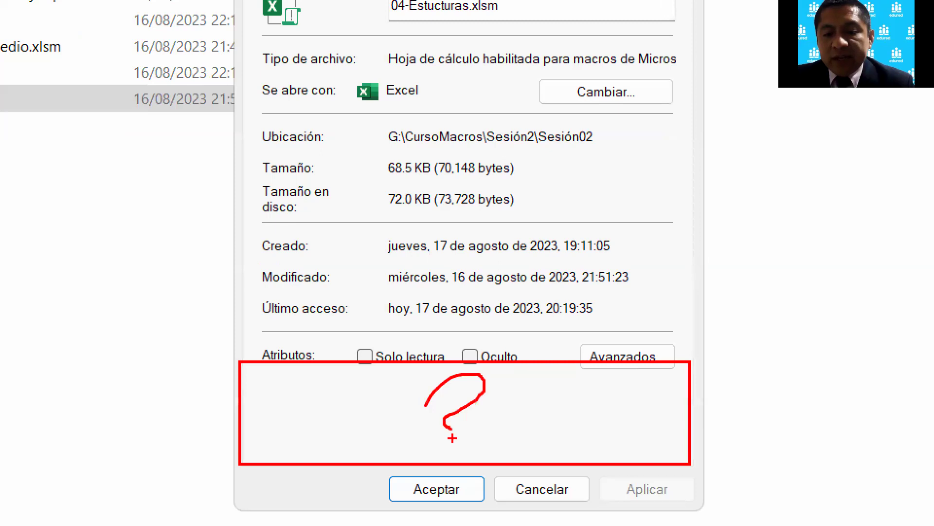
pyautogui.press('Escape')
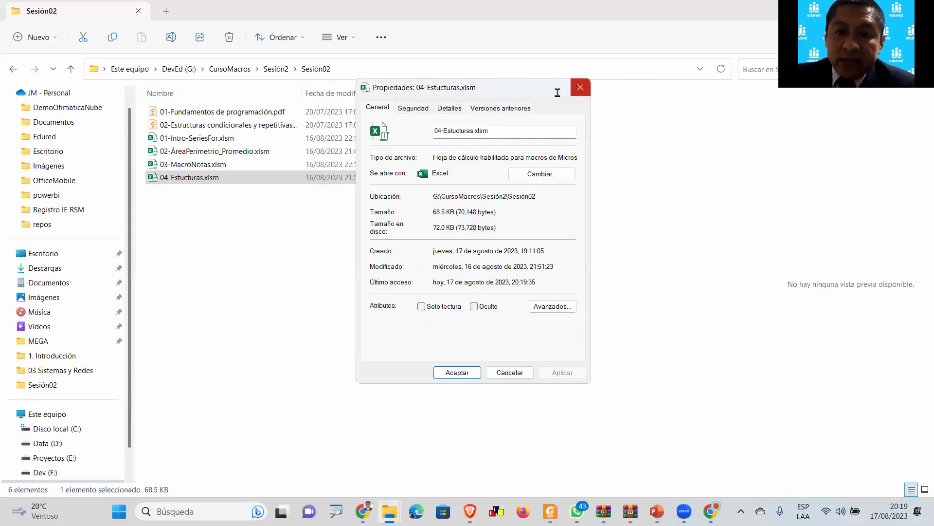
pyautogui.click(581, 87)
pyautogui.click(285, 70)
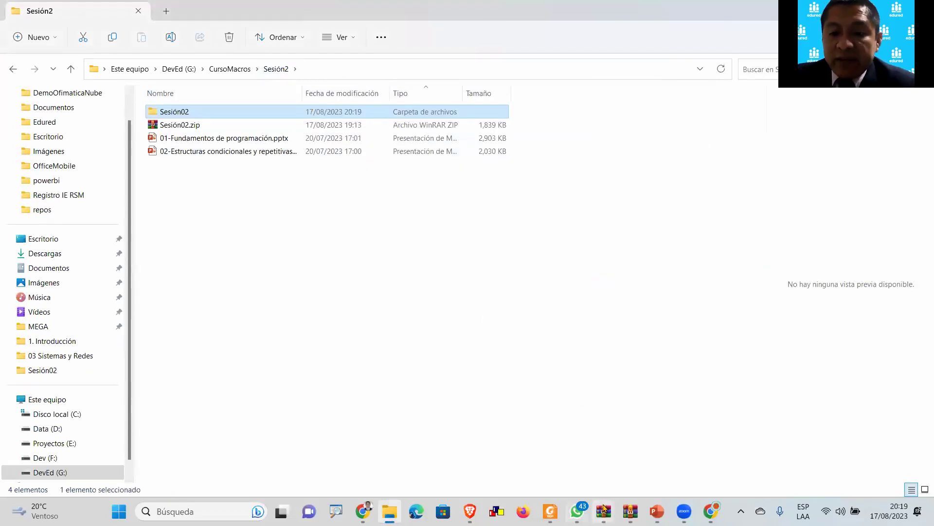
pyautogui.moveTo(710, 511)
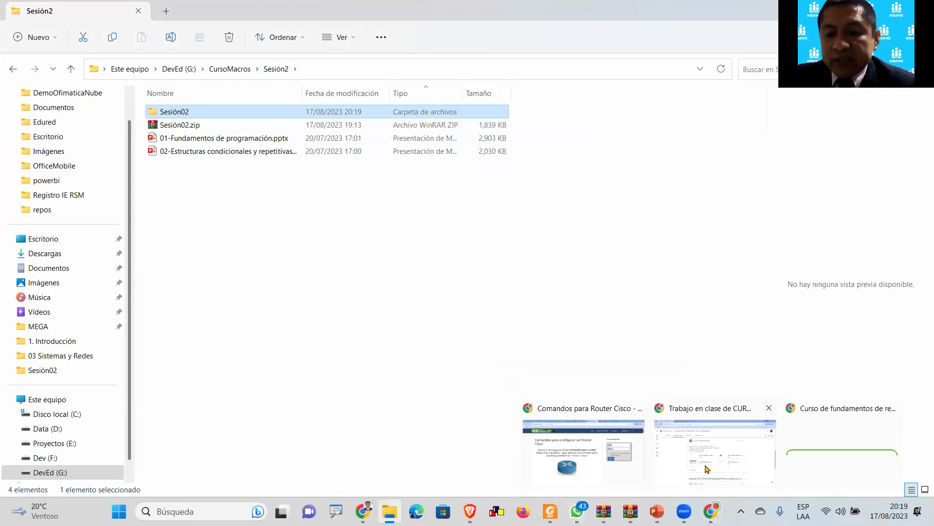
# Preview the 01-Intro-SeriesFor.xlsm attachment and open it in its own Drive window.
pyautogui.click(707, 469)
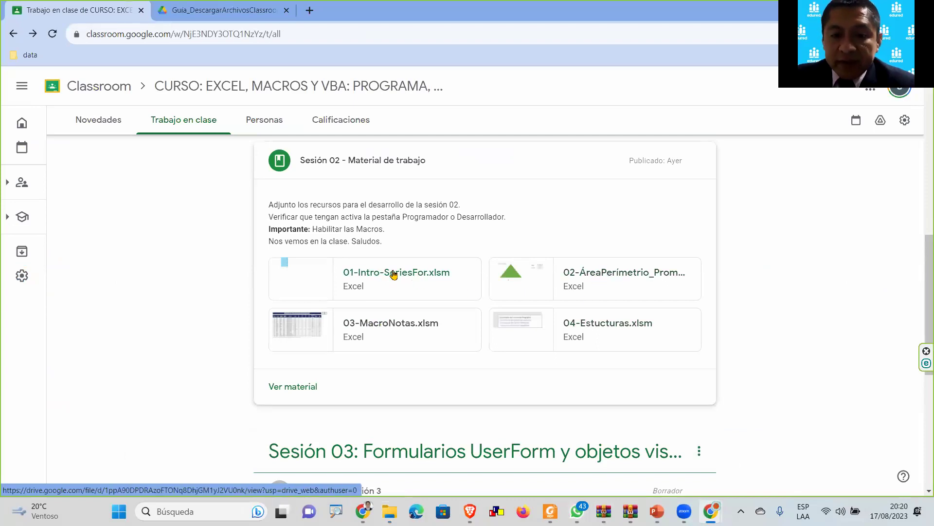
pyautogui.click(394, 274)
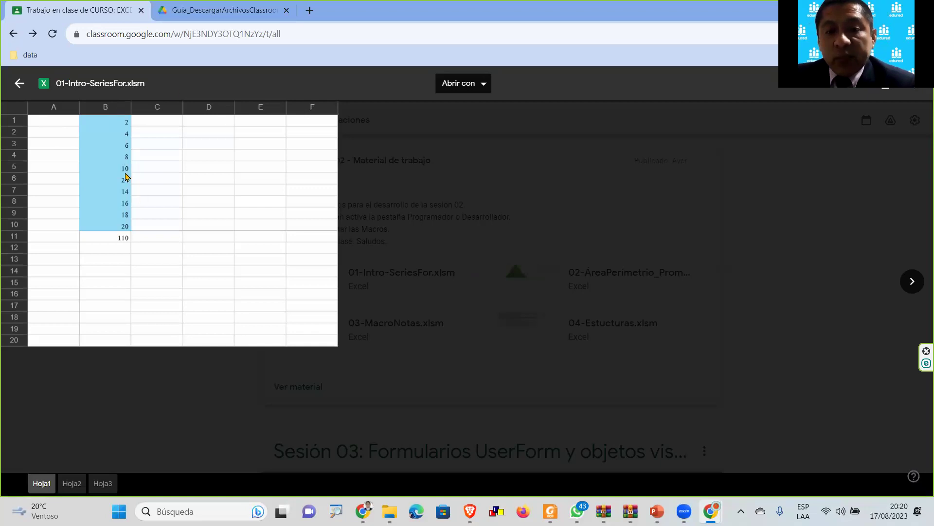
pyautogui.click(471, 87)
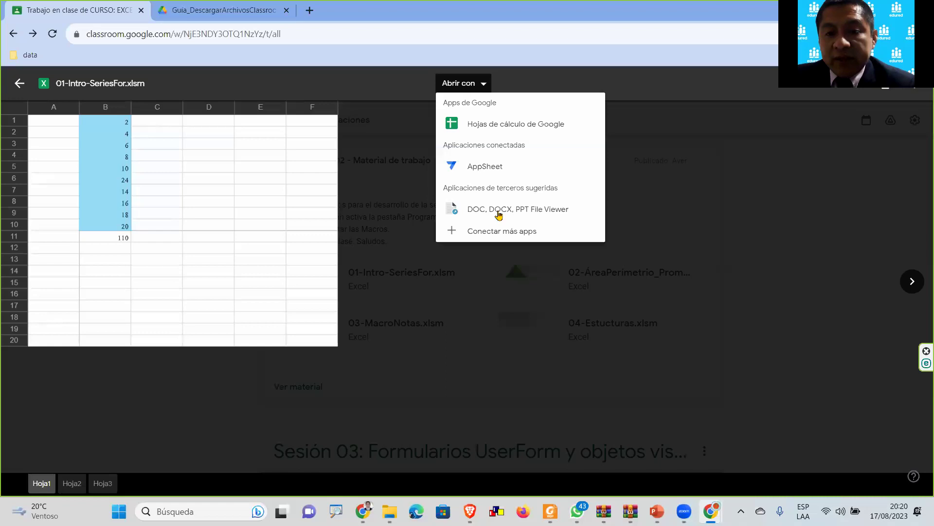
pyautogui.click(383, 127)
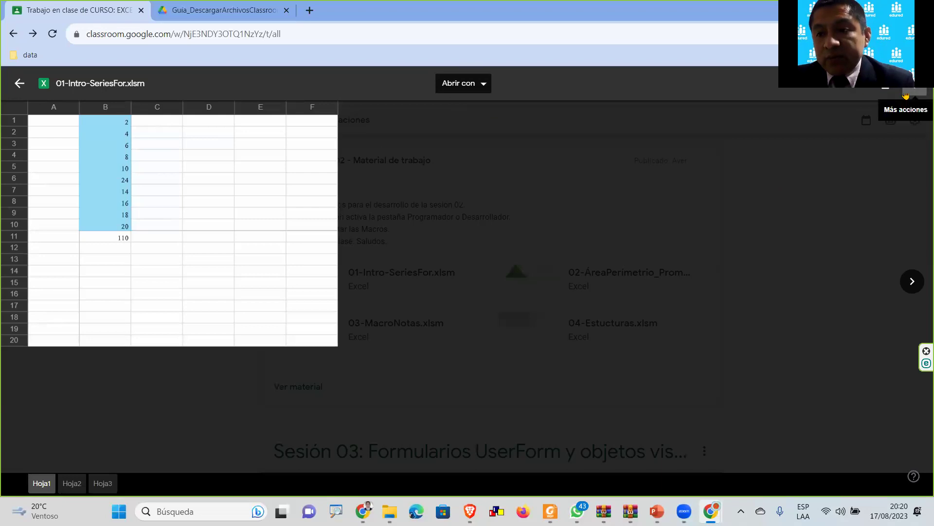
pyautogui.press('ctrl')
pyautogui.press('ctrl')
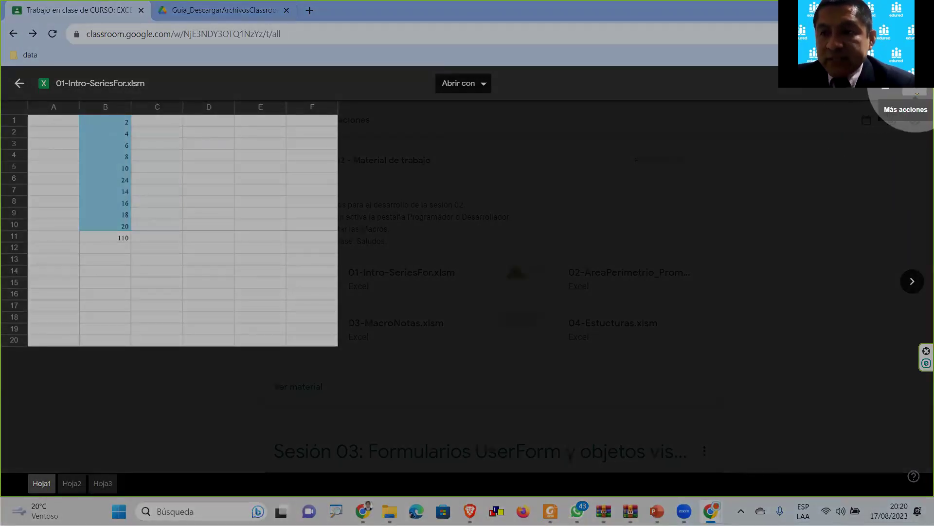
pyautogui.click(915, 92)
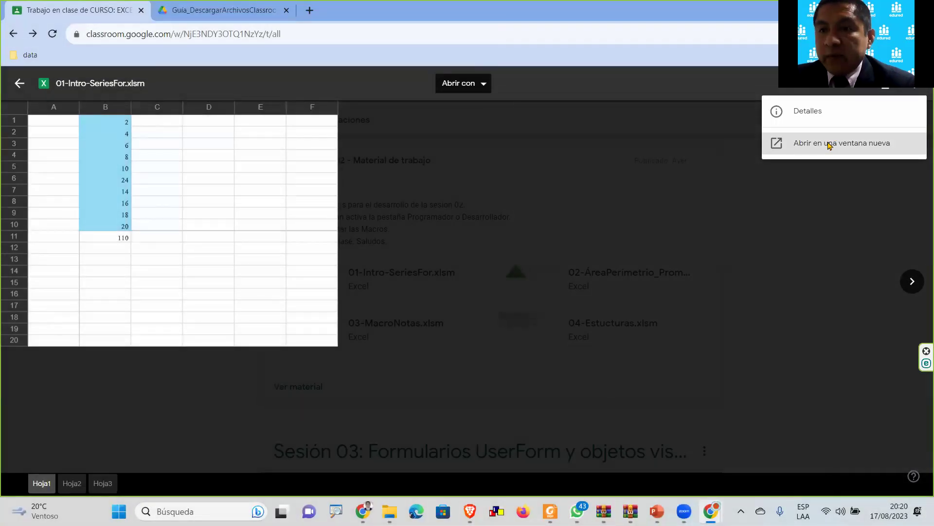
pyautogui.click(830, 145)
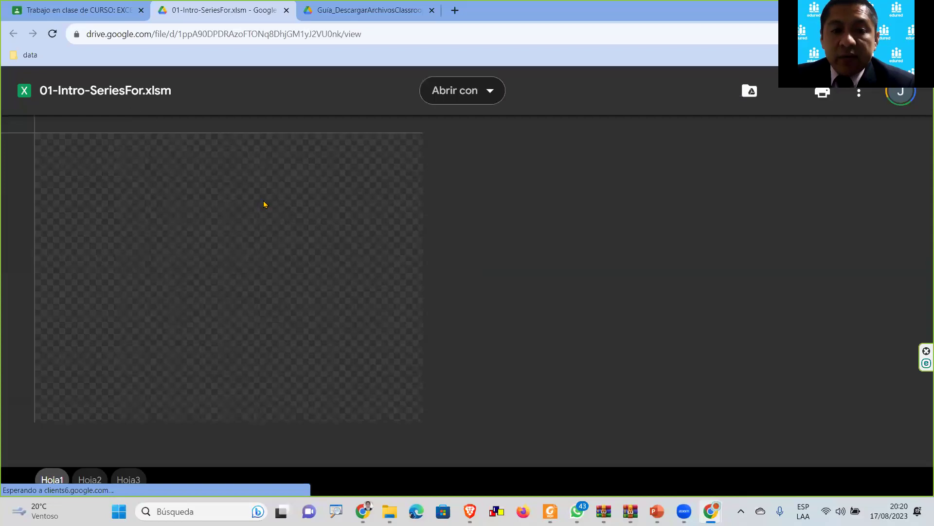
# Download the 01-Intro-SeriesFor.xlsm workbook (18,9 KB) from the Drive file view.
pyautogui.click(92, 15)
pyautogui.click(212, 15)
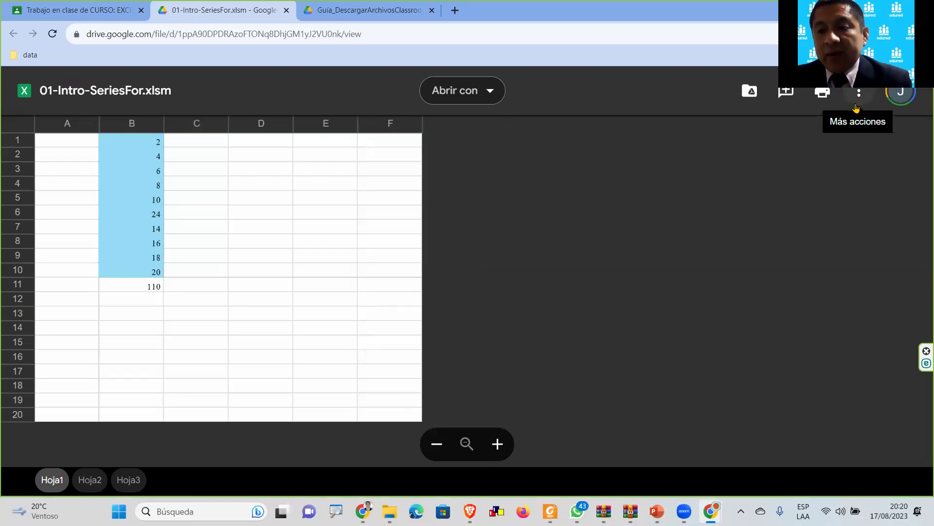
pyautogui.click(857, 93)
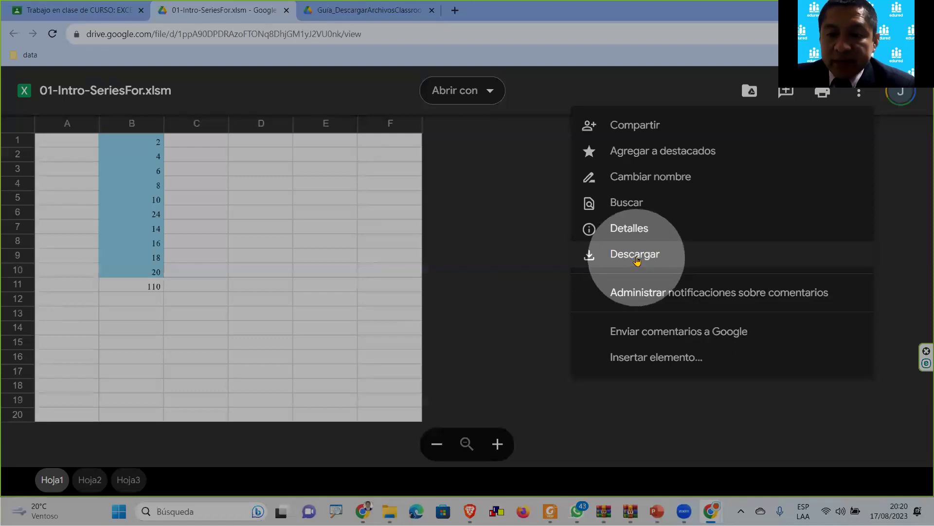
pyautogui.click(637, 262)
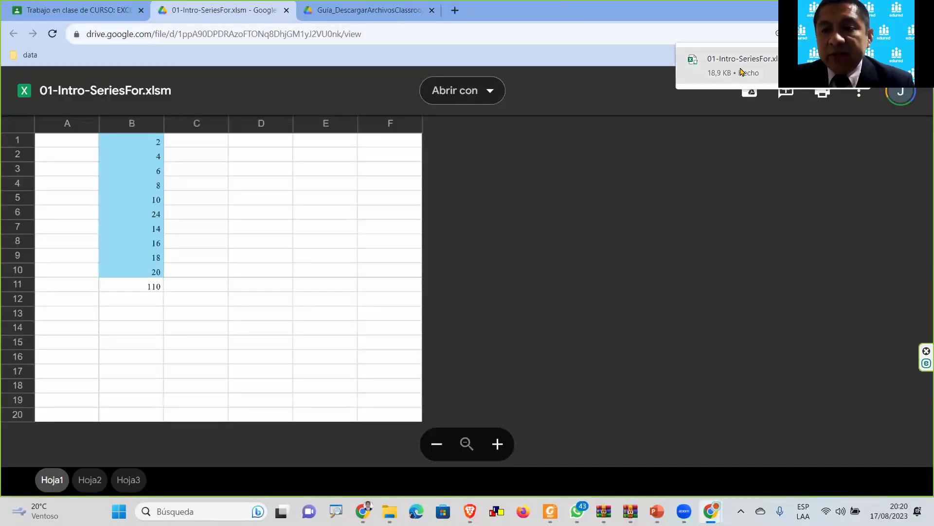
pyautogui.press('F10')
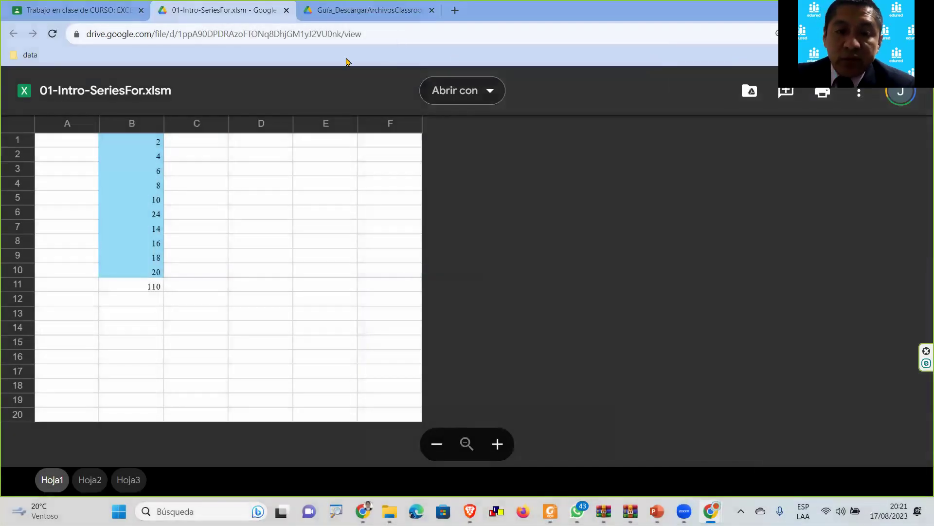
# Maximize the demo folder under DevEd (G:) > CursoMacros, show its path, and select 01-Intro-SeriesFor.xlsm.
pyautogui.doubleClick(338, 208)
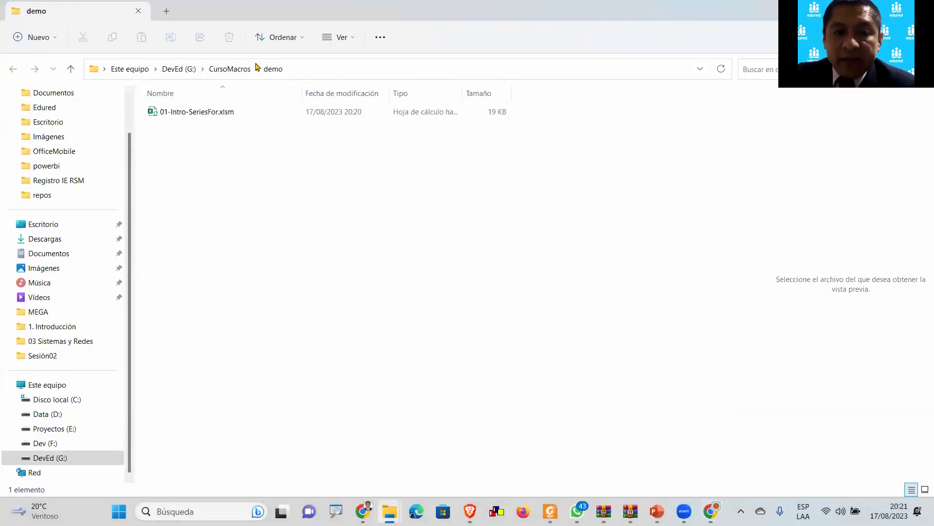
pyautogui.click(314, 71)
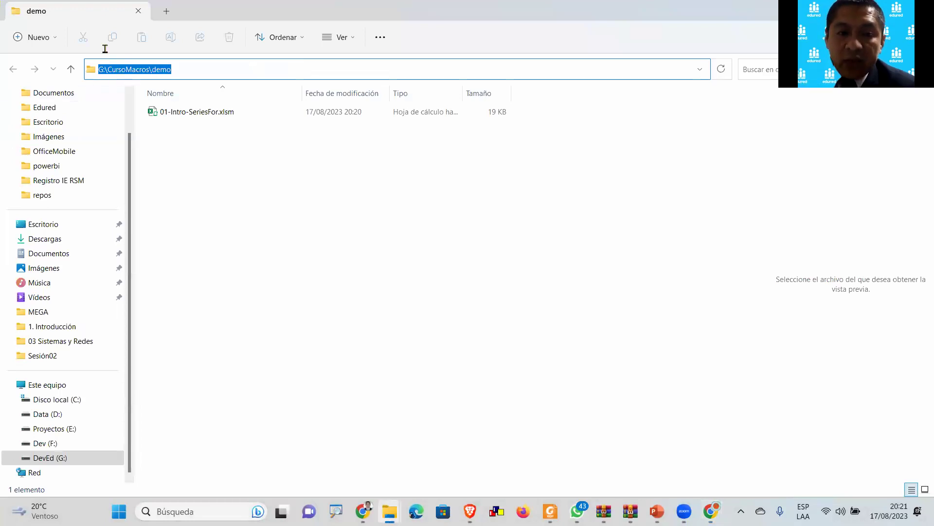
pyautogui.click(300, 210)
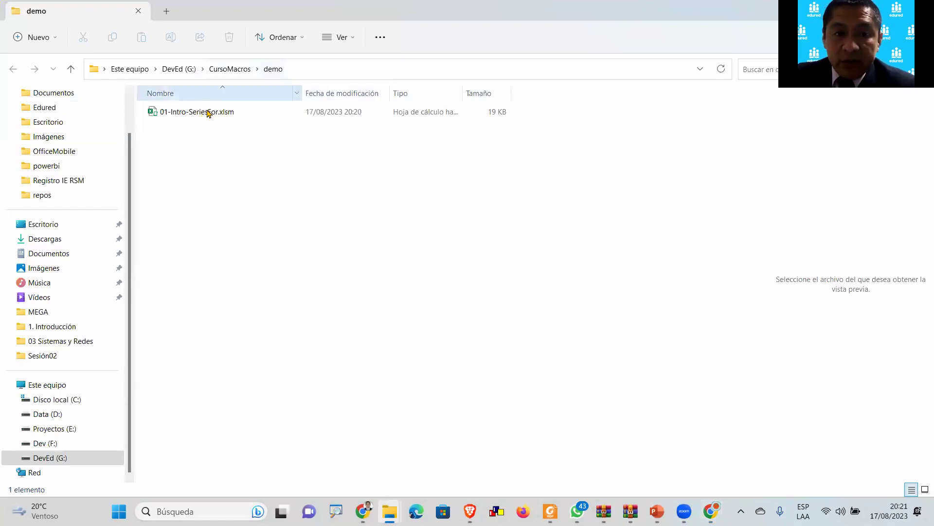
pyautogui.click(208, 112)
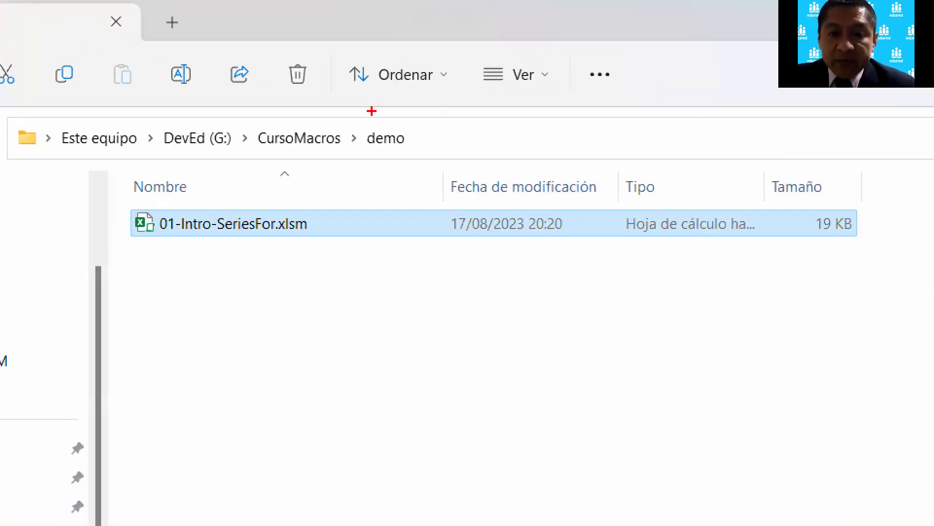
pyautogui.moveTo(353, 113)
pyautogui.mouseDown()
pyautogui.moveTo(431, 168)
pyautogui.moveTo(477, 149)
pyautogui.mouseUp()
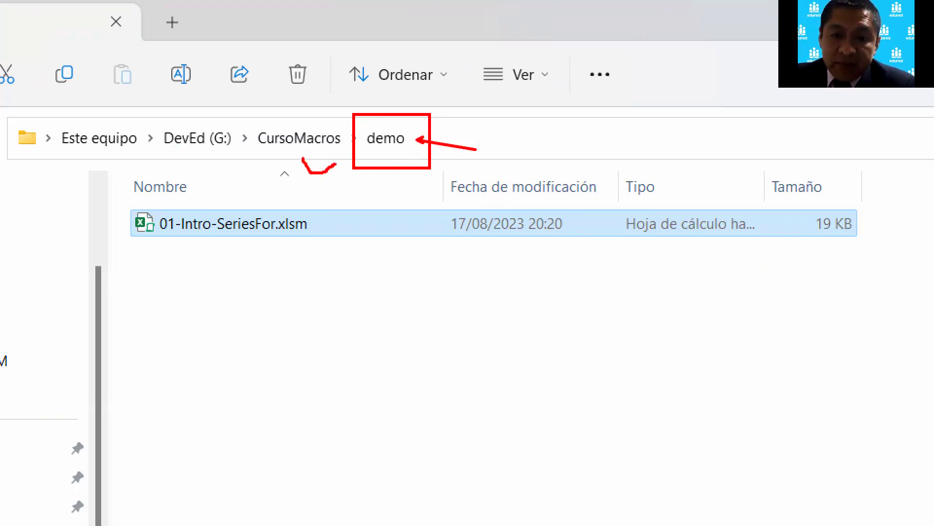
# Open 01-Intro-SeriesFor.xlsm in Excel and choose Habilitar edición on the Protected View bar.
pyautogui.press('Escape')
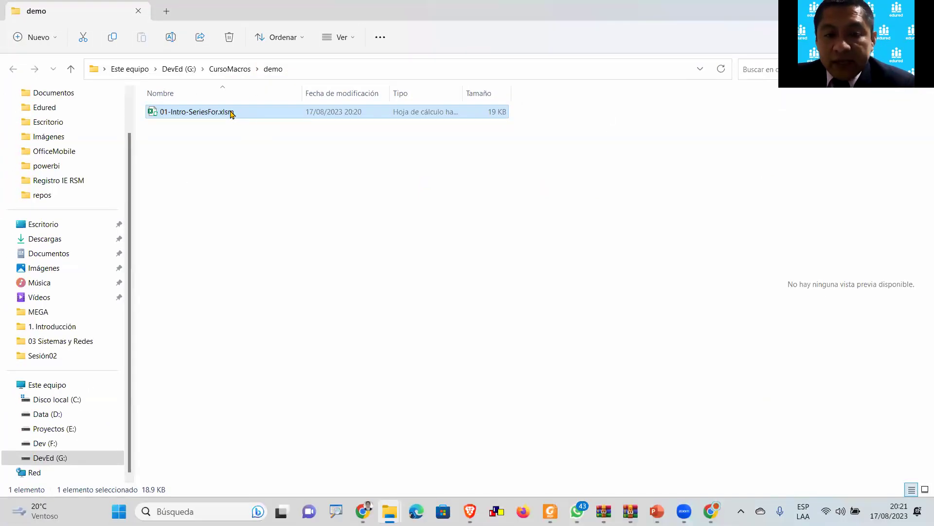
pyautogui.press('Return')
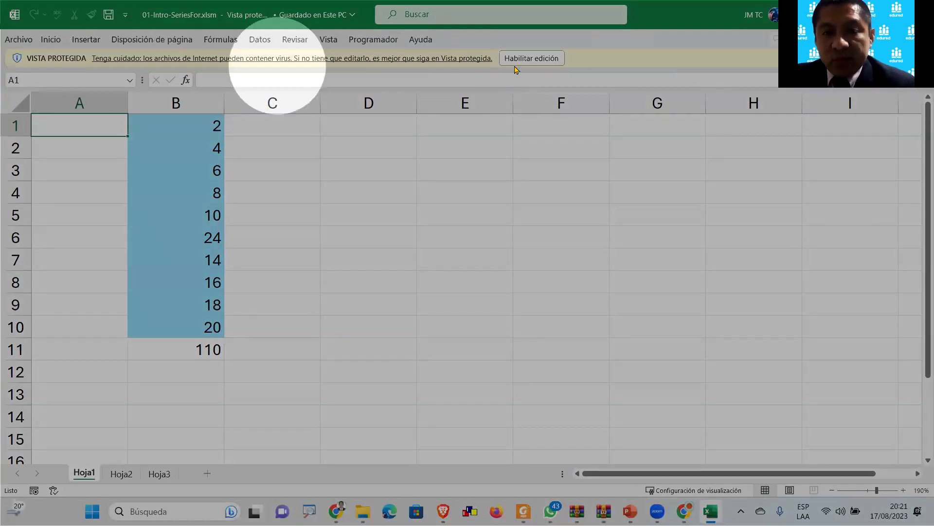
pyautogui.click(539, 60)
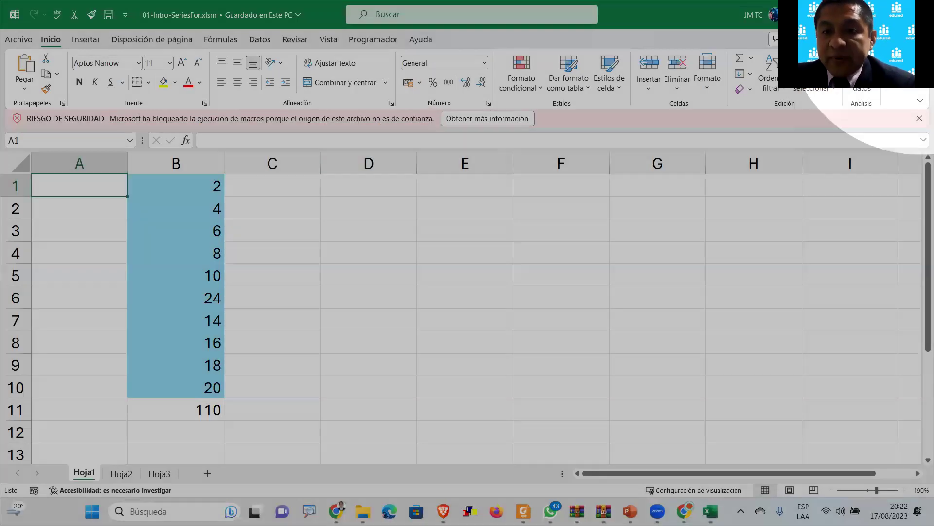
# Close Excel, then tick Desbloquear in 01-Intro-SeriesFor.xlsm's Propiedades and confirm with Aceptar.
pyautogui.click(922, 7)
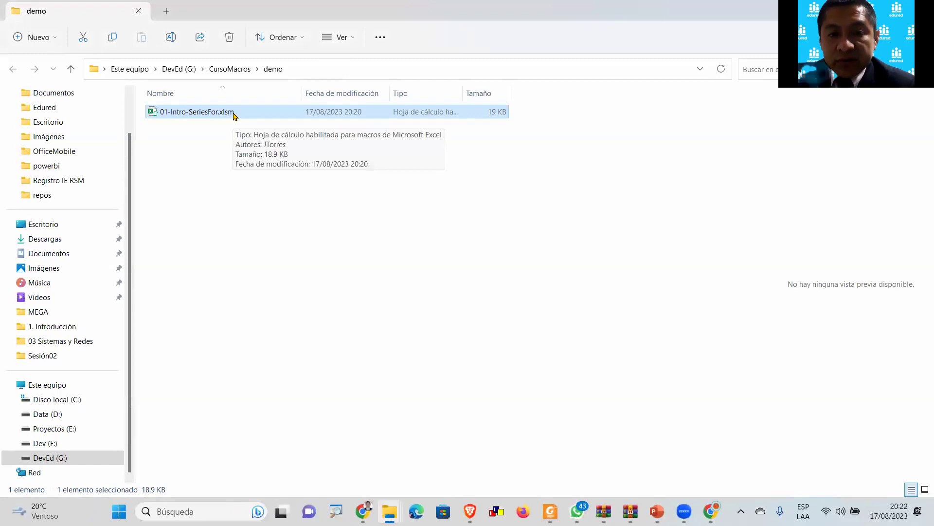
pyautogui.doubleClick(232, 112)
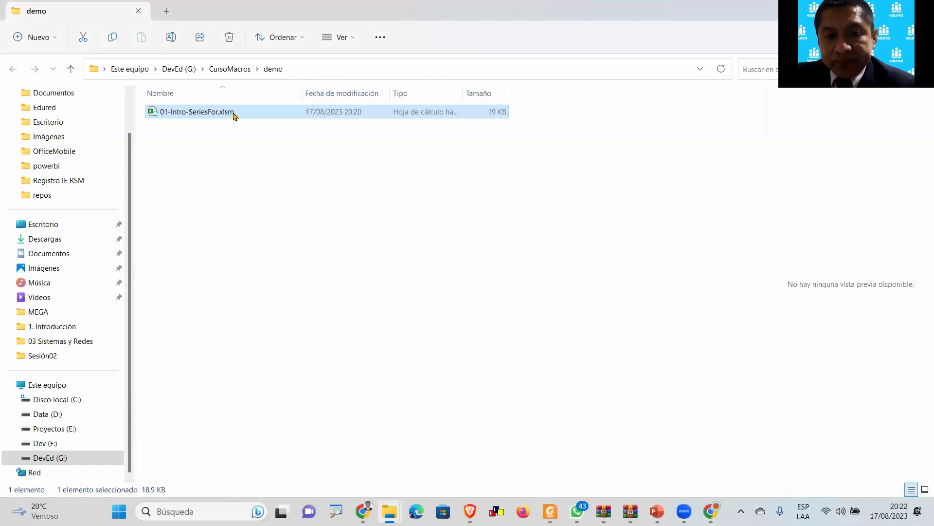
pyautogui.rightClick(233, 113)
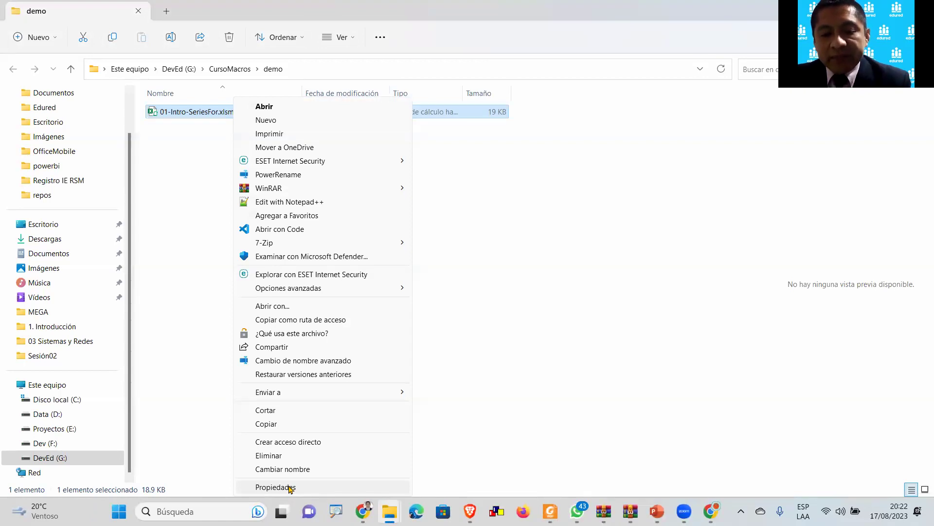
pyautogui.click(289, 487)
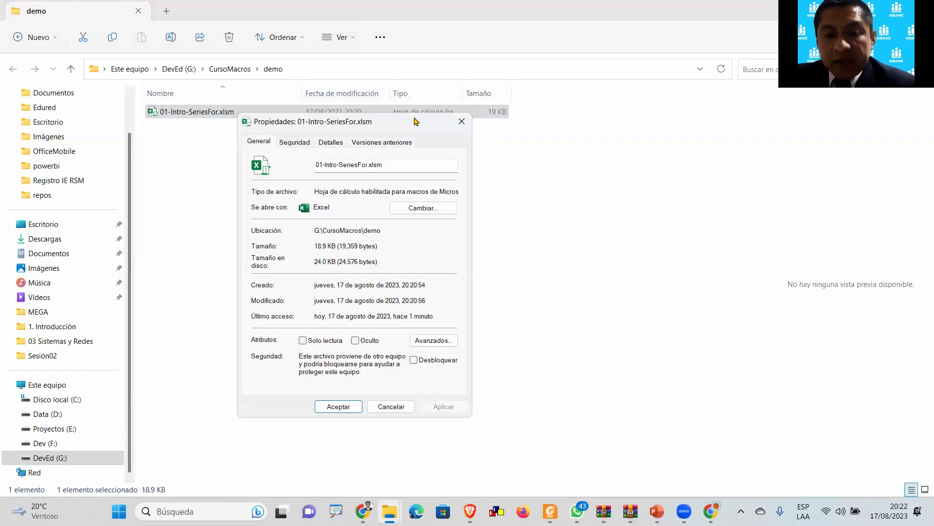
pyautogui.moveTo(416, 122); pyautogui.dragTo(486, 92)
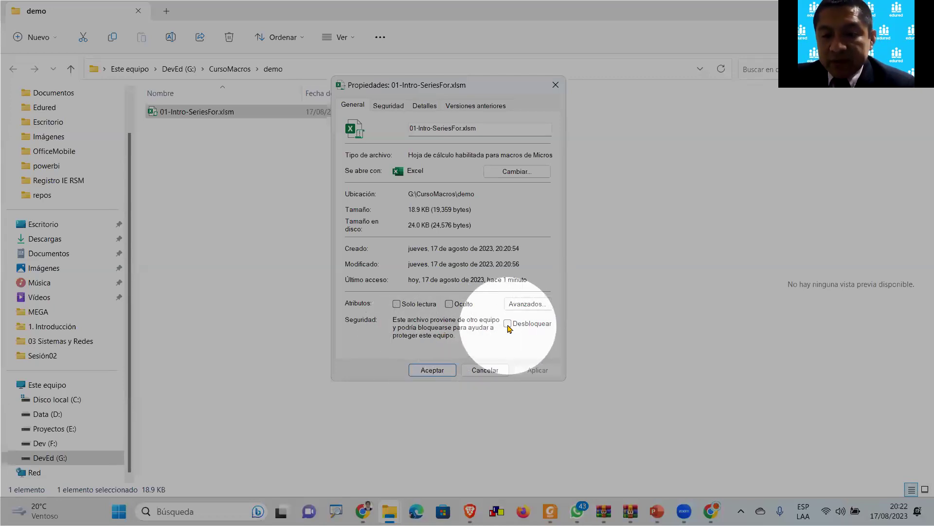
pyautogui.click(507, 323)
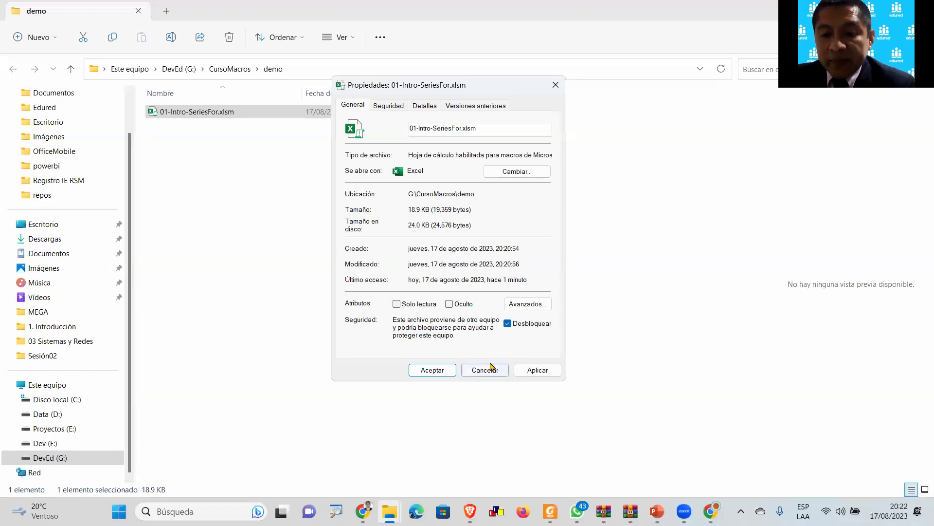
pyautogui.click(432, 370)
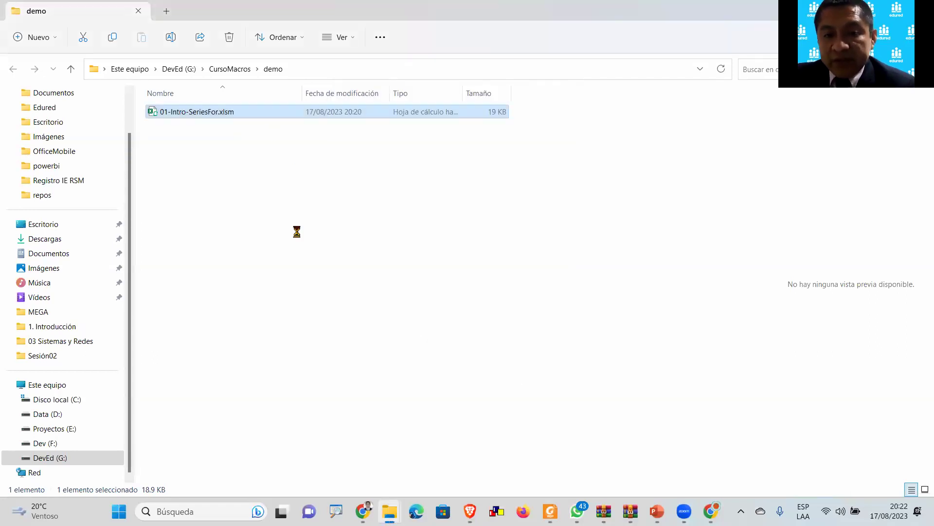
# Recheck the file's Propiedades, then reopen 01-Intro-SeriesFor.xlsm in Excel.
pyautogui.click(341, 486)
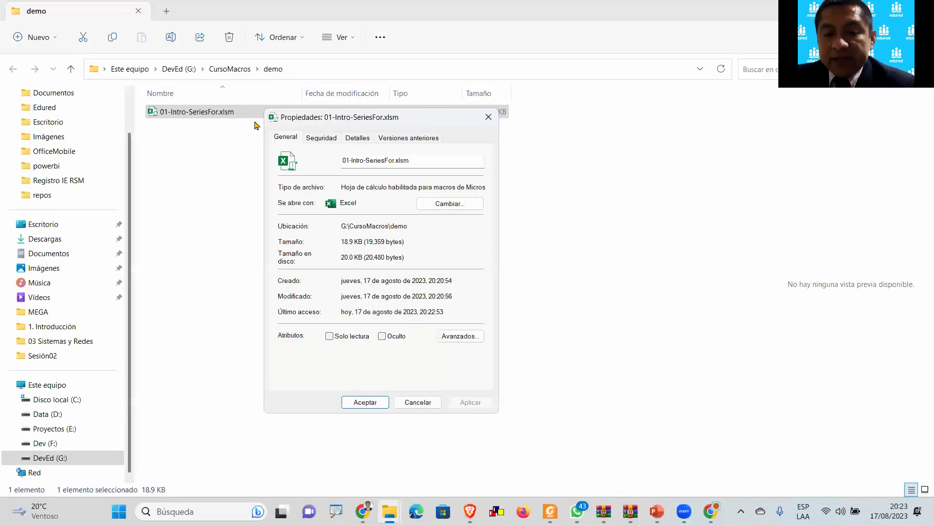
pyautogui.press('Escape')
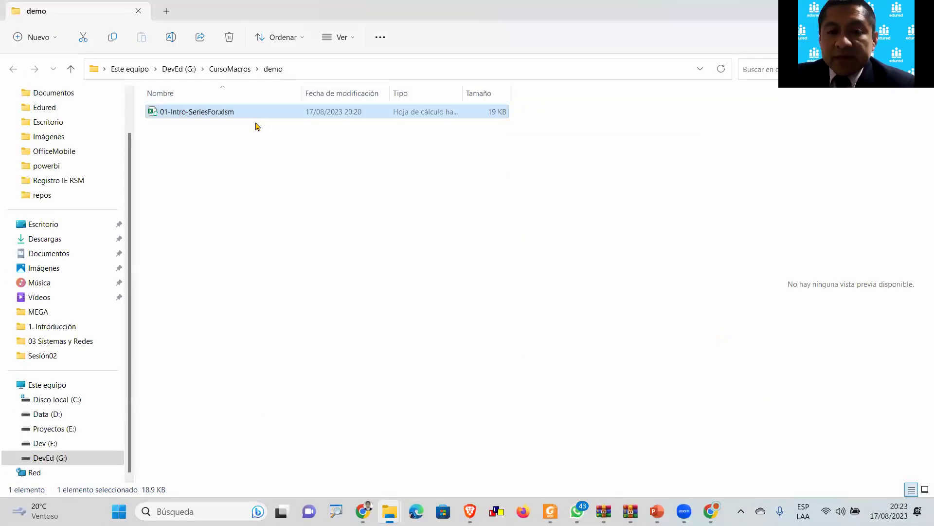
pyautogui.doubleClick(308, 115)
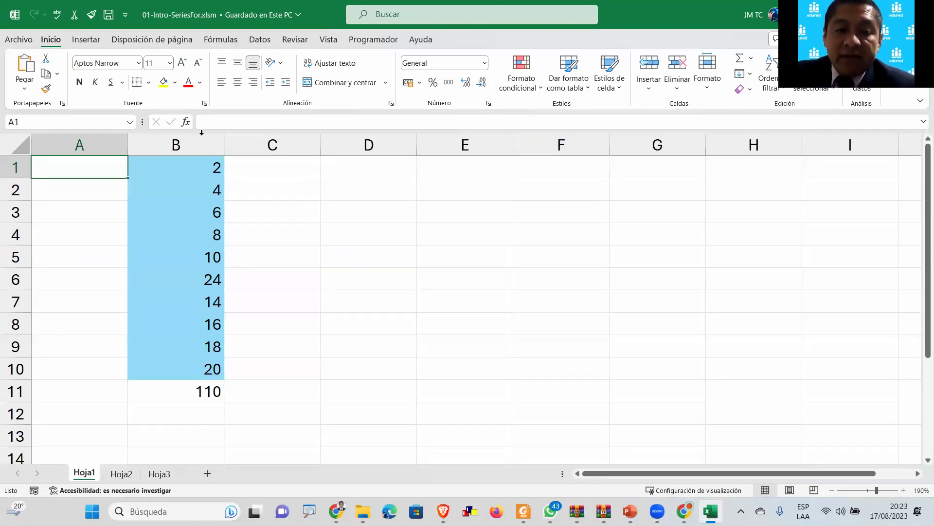
# Save the workbook and switch back to the demo folder in File Explorer.
pyautogui.click(185, 190)
pyautogui.click(292, 212)
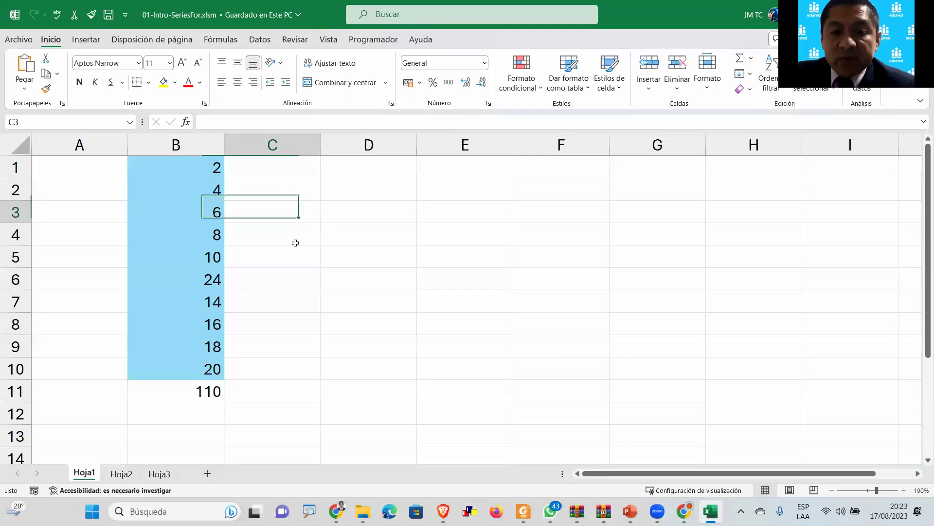
pyautogui.click(108, 15)
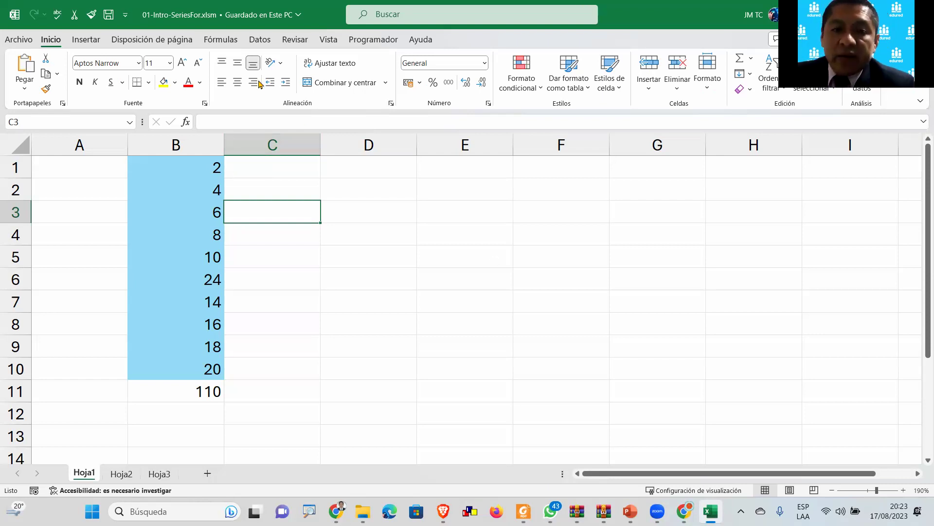
pyautogui.hotkey('alt', 'Tab')
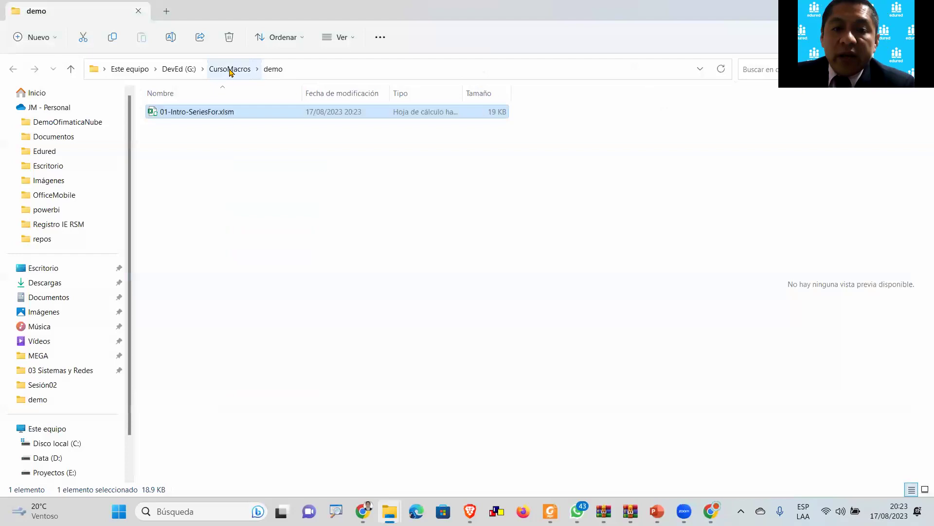
# Open 01-Intro-SeriesFor.xlsm from the CursoMacros > Sesión2 > Sesión02 folder.
pyautogui.hotkey('alt', 'Left')
pyautogui.doubleClick(250, 113)
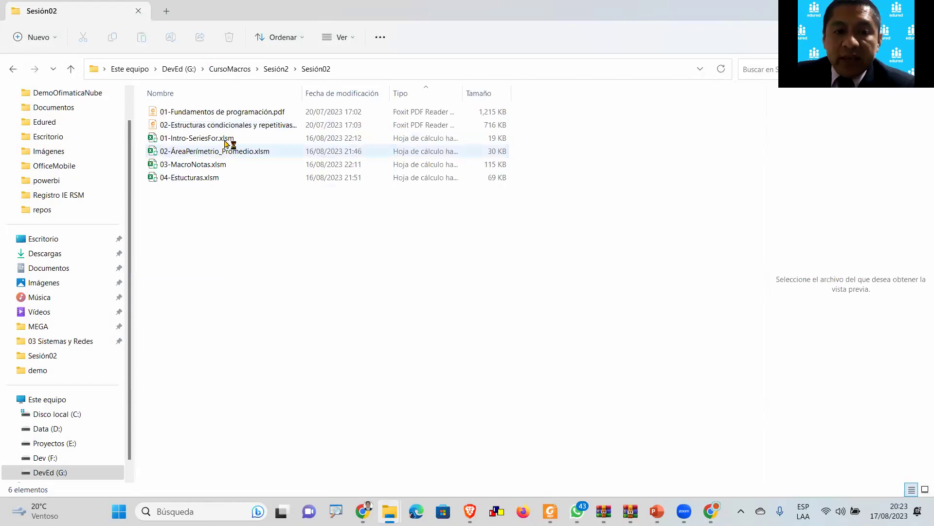
pyautogui.click(226, 141)
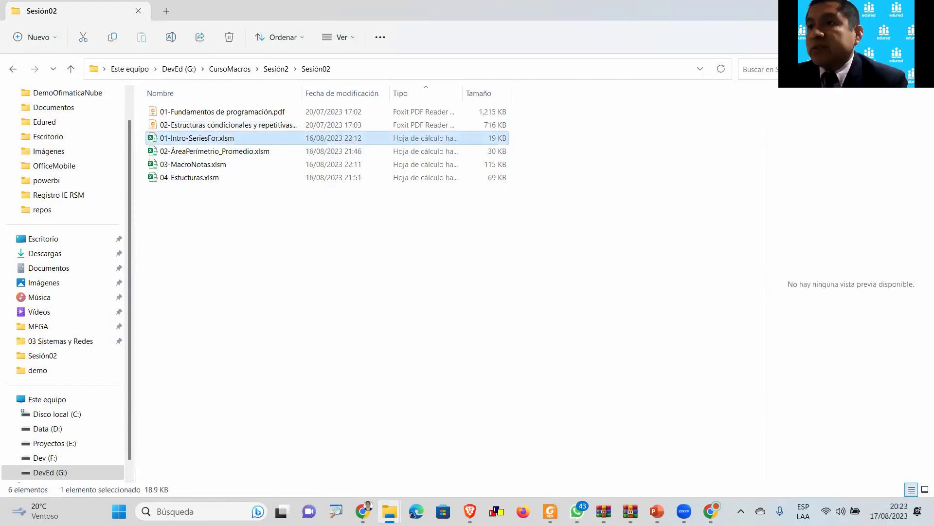
pyautogui.doubleClick(226, 139)
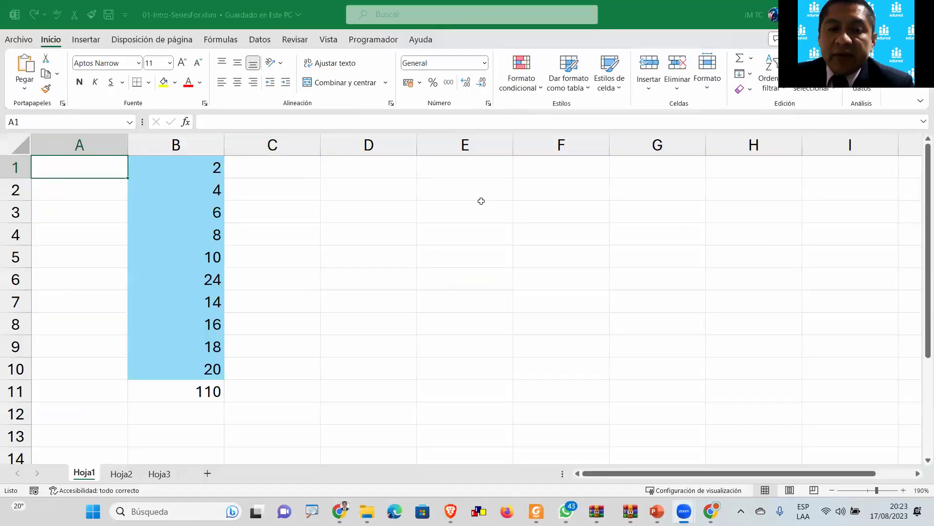
# Enable the workbook's macros with Habilitar contenido and zoom the sheet to 220%.
pyautogui.click(421, 225)
pyautogui.click(287, 122)
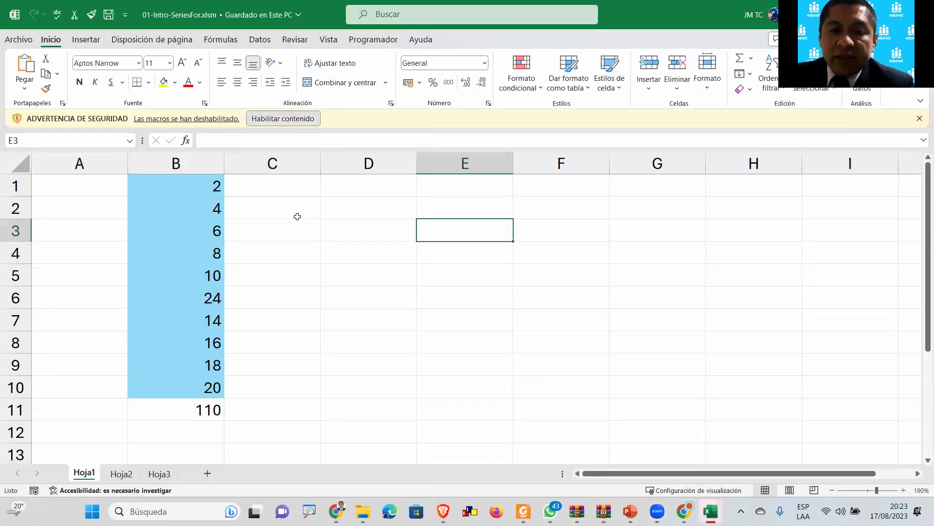
pyautogui.click(243, 214)
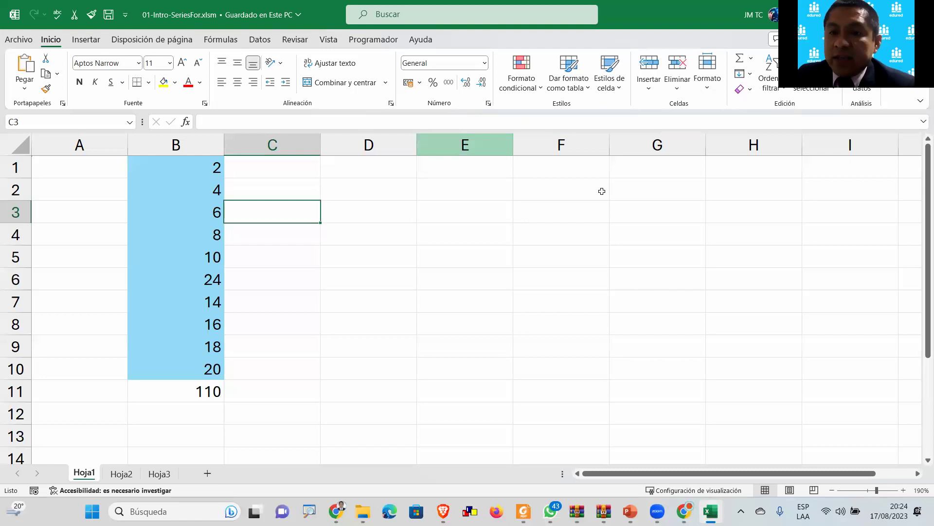
pyautogui.click(606, 252)
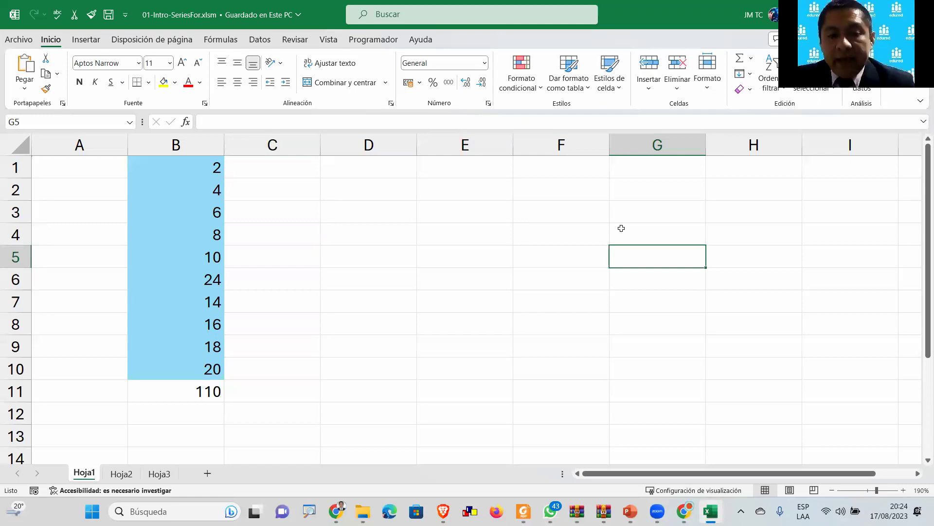
pyautogui.keyDown('ctrl'); pyautogui.scroll(2, 286, 250); pyautogui.keyUp('ctrl')
pyautogui.click(423, 223)
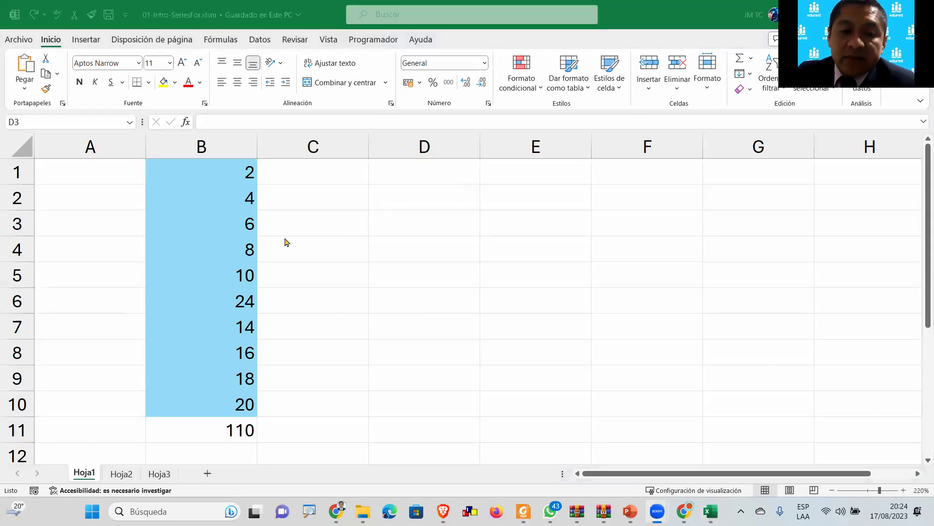
pyautogui.click(350, 247)
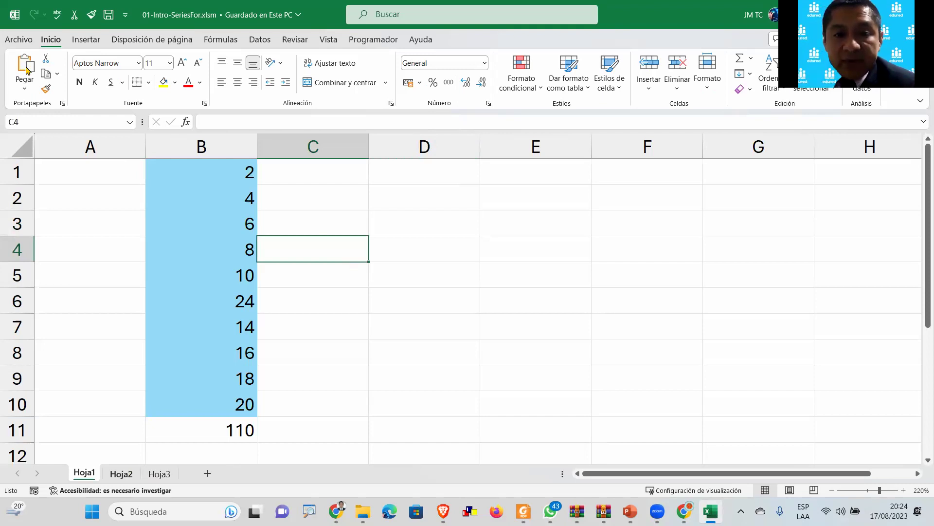
# Open the VBA editor with Alt+F11, expand Módulos, and open Módulo1's code.
pyautogui.hotkey('alt', 'F11')
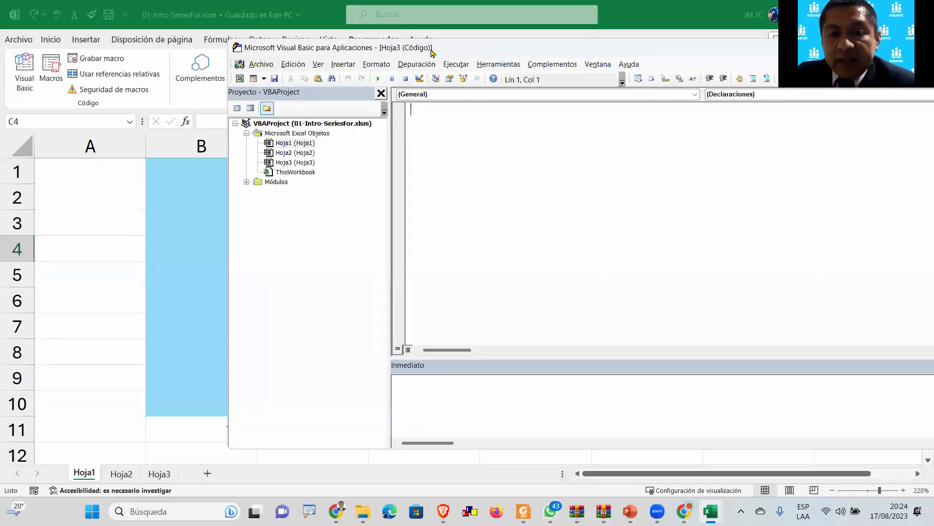
pyautogui.moveTo(432, 53); pyautogui.dragTo(550, 67)
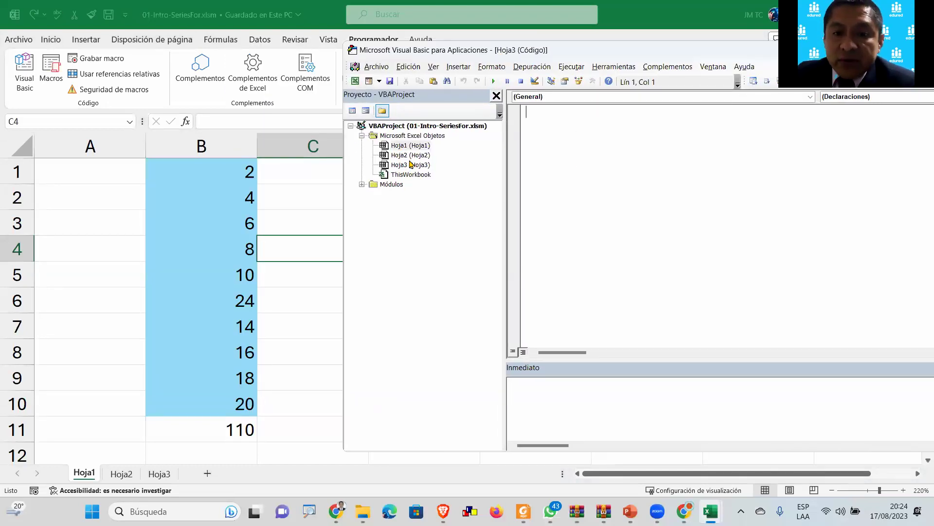
pyautogui.click(412, 155)
pyautogui.press('Down')
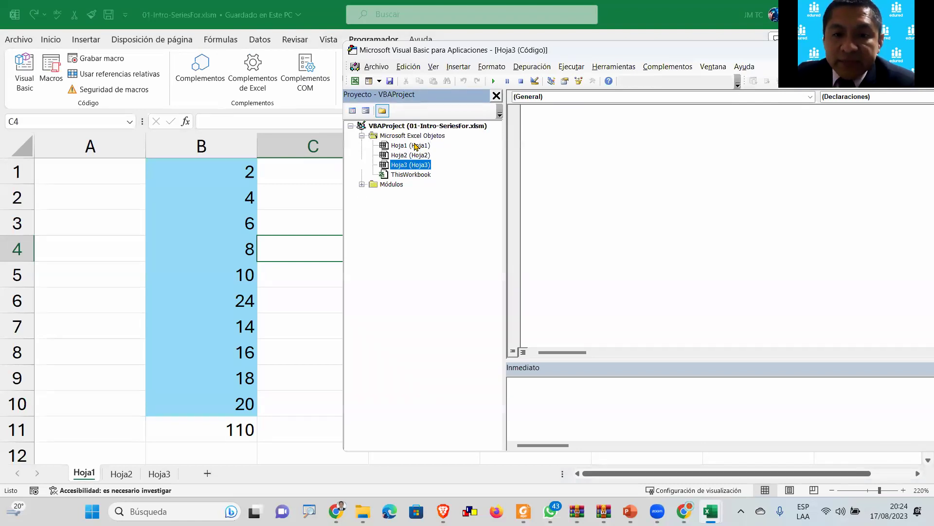
pyautogui.click(362, 184)
pyautogui.doubleClick(402, 195)
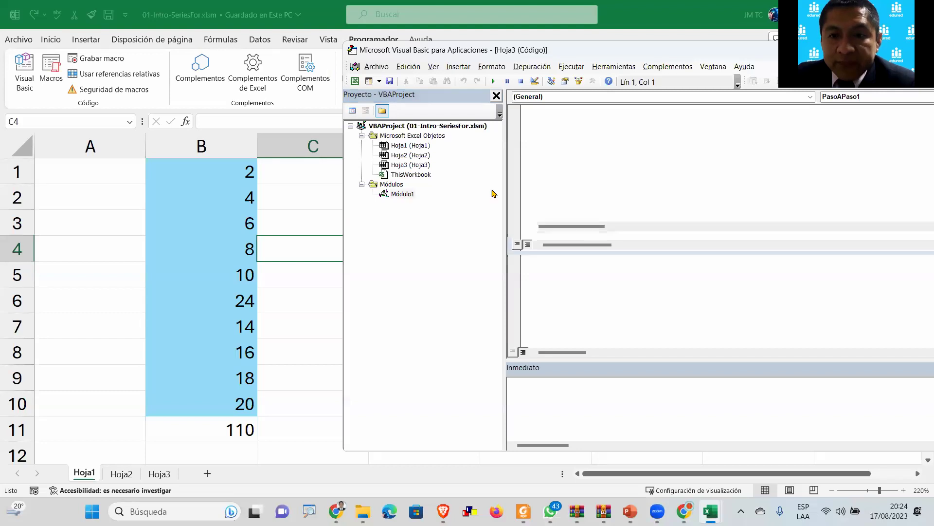
# Select the PasoAPaso1 macro code and maximize the editor over the workbook.
pyautogui.click(581, 425)
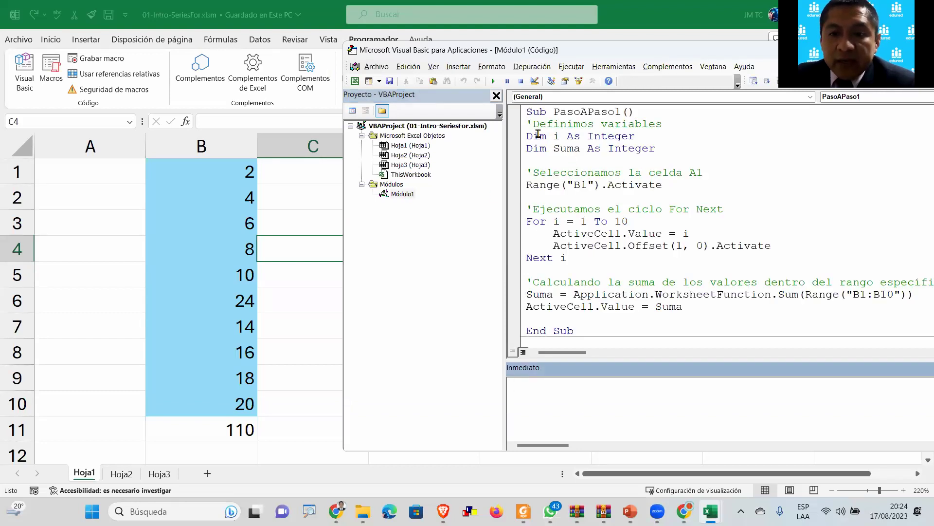
pyautogui.moveTo(526, 112); pyautogui.dragTo(649, 123)
pyautogui.click(555, 112)
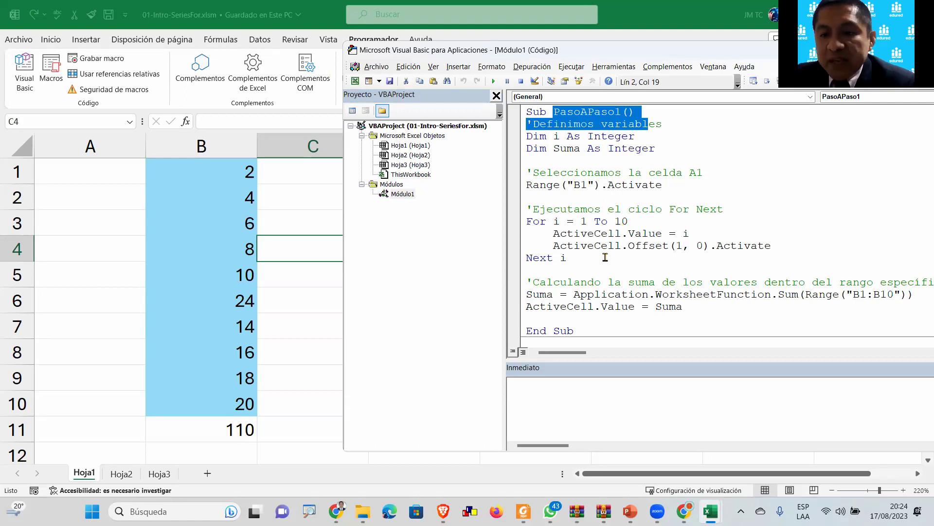
pyautogui.scroll(-1, 604, 258)
pyautogui.click(583, 294)
pyautogui.hotkey('shift', 'Up')
pyautogui.hotkey('shift', 'Up')
pyautogui.hotkey('shift', 'Up')
pyautogui.keyDown('shift'); pyautogui.click(547, 112); pyautogui.keyUp('shift')
pyautogui.hotkey('shift', 'Left')
pyautogui.hotkey('shift', 'Left')
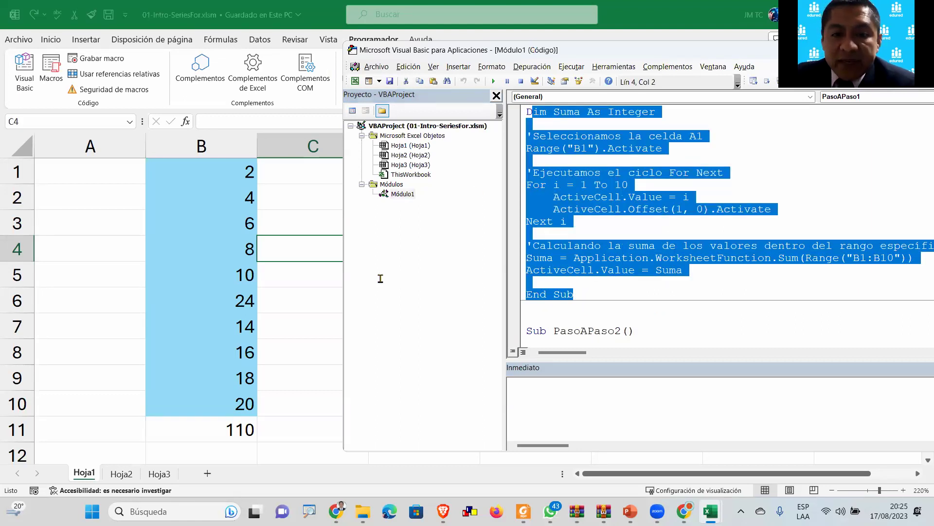
pyautogui.hotkey('alt', 'F11')
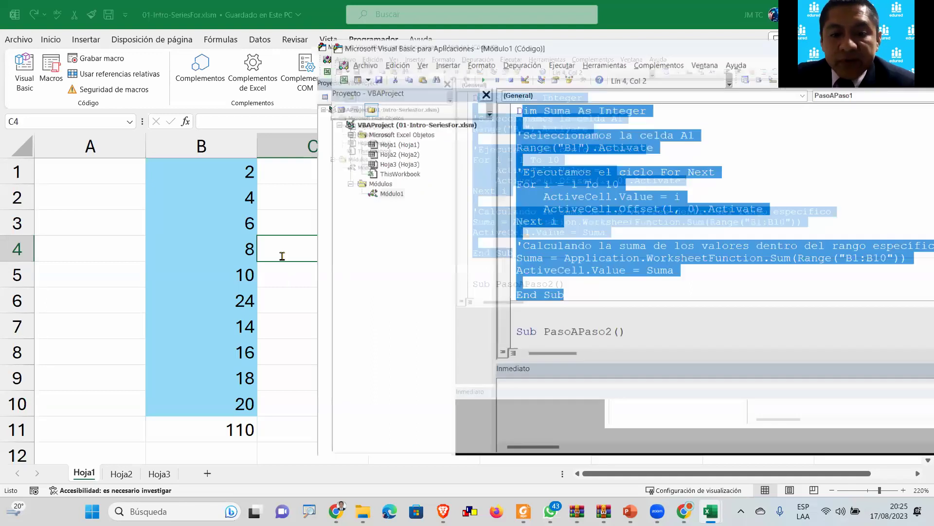
pyautogui.hotkey('alt', 'F11')
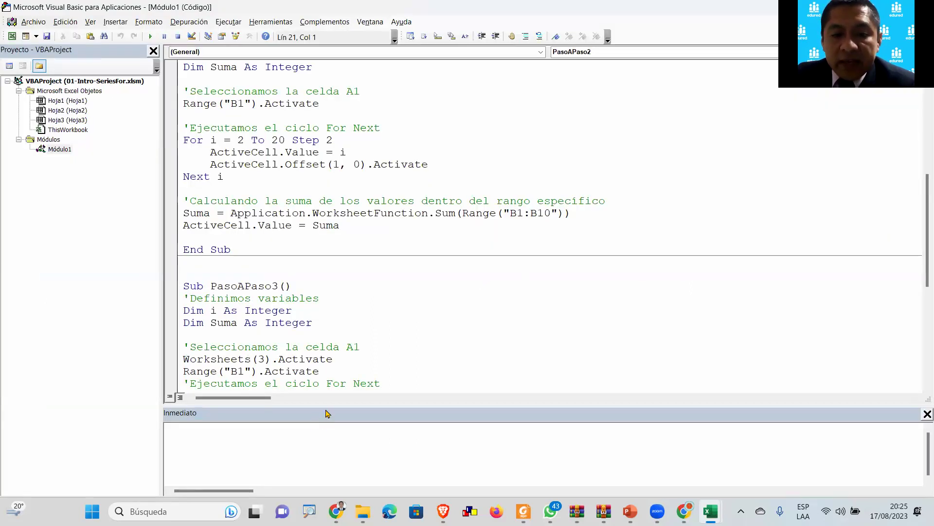
pyautogui.moveTo(327, 406); pyautogui.dragTo(323, 459)
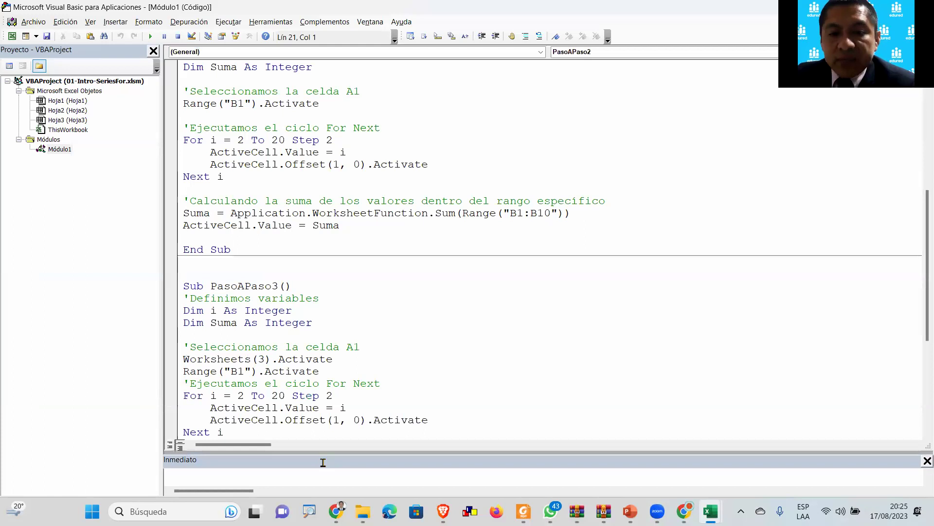
pyautogui.scroll(-1, 357, 338)
pyautogui.scroll(-4, 331, 302)
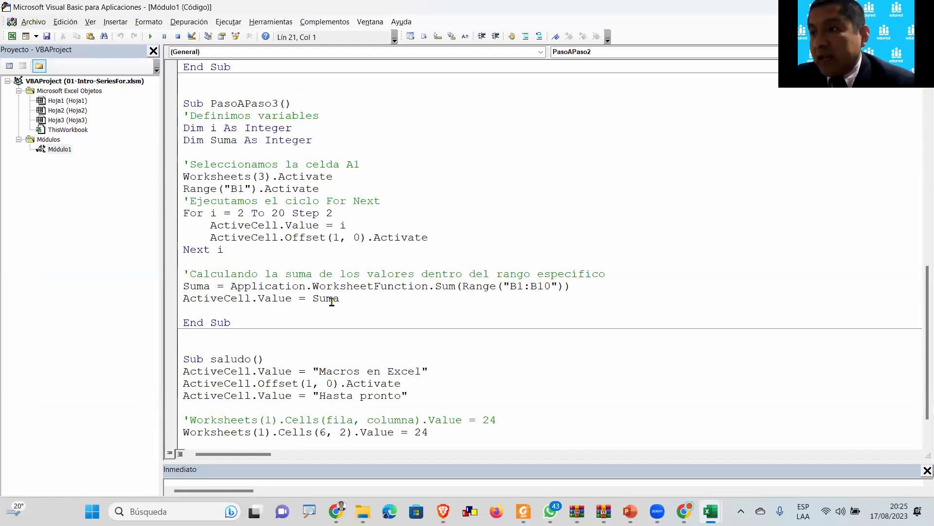
pyautogui.scroll(-1, 351, 287)
pyautogui.scroll(4, 379, 275)
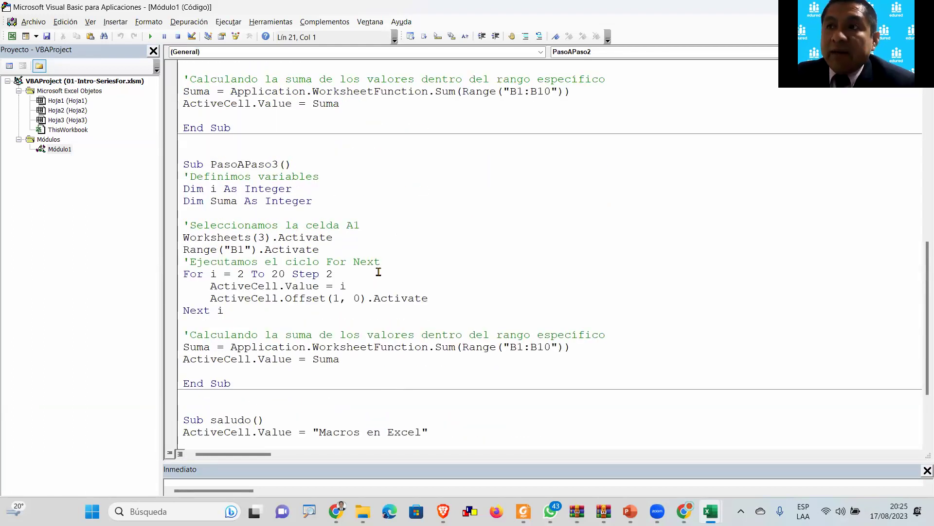
pyautogui.scroll(1, 378, 271)
pyautogui.scroll(1, 379, 271)
pyautogui.scroll(4, 378, 271)
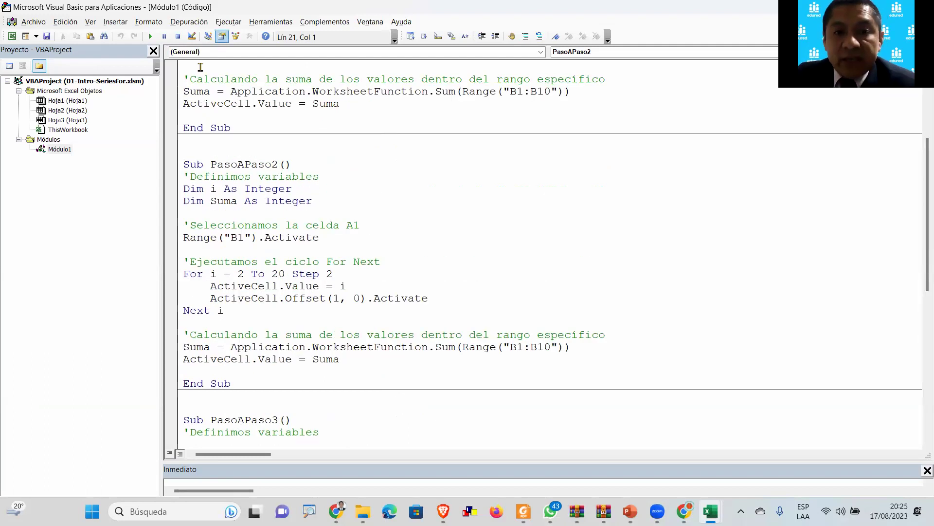
pyautogui.click(290, 26)
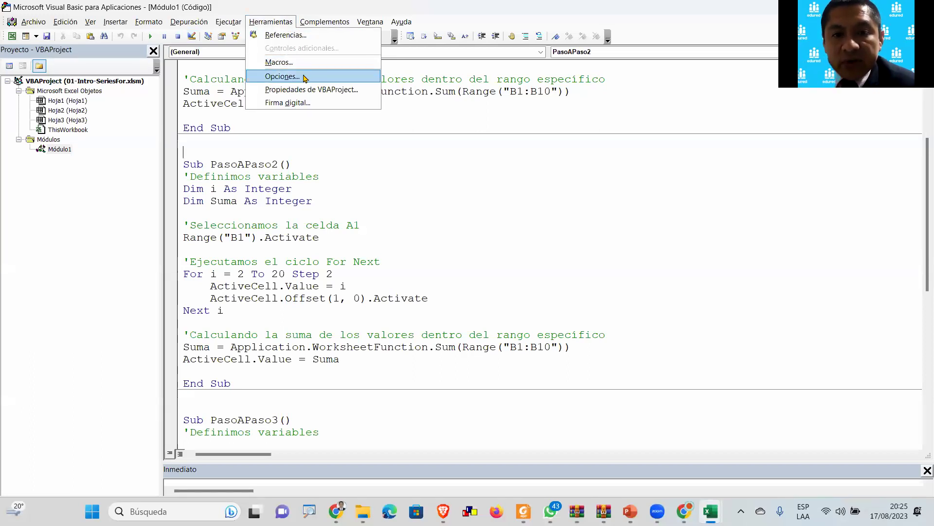
pyautogui.click(282, 76)
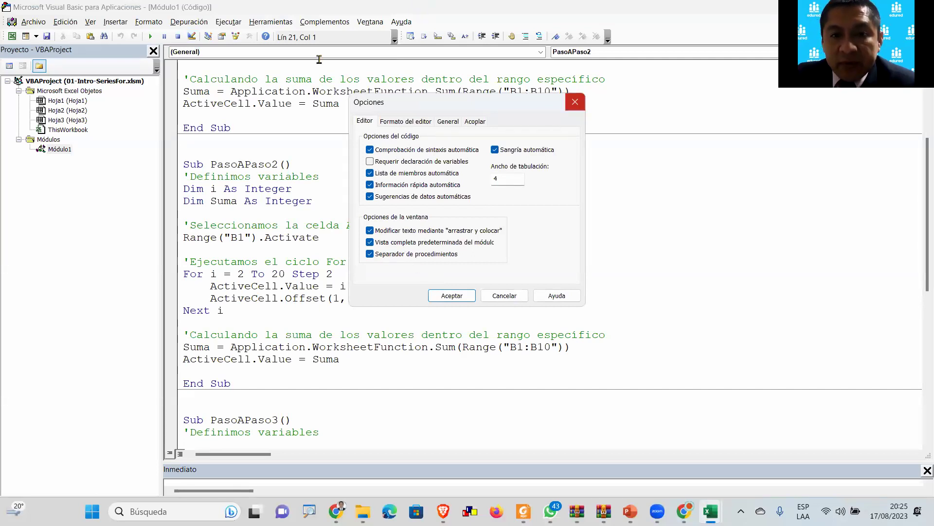
pyautogui.press('Escape')
pyautogui.click(271, 22)
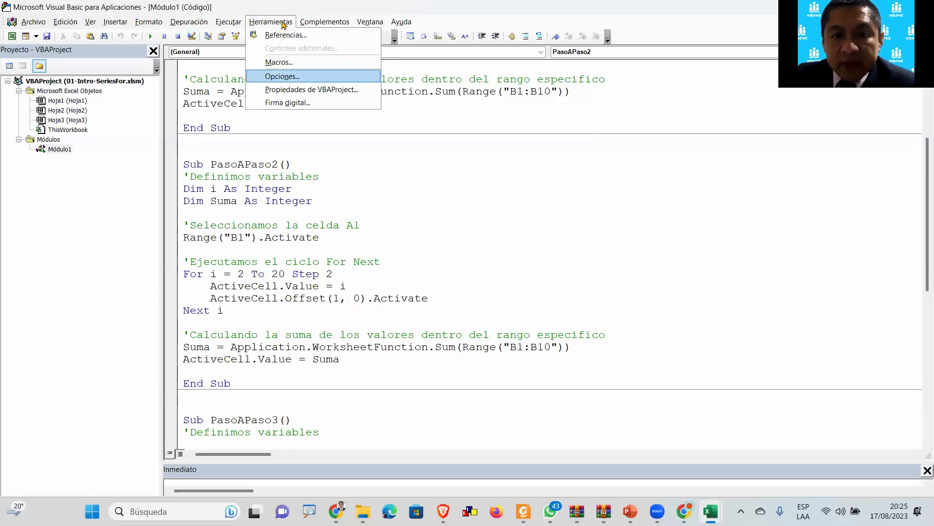
pyautogui.click(335, 137)
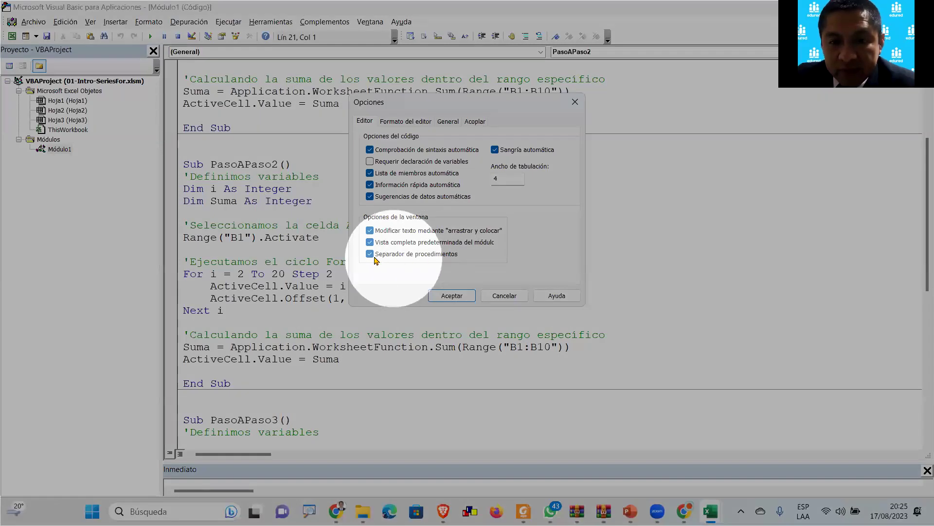
pyautogui.click(446, 296)
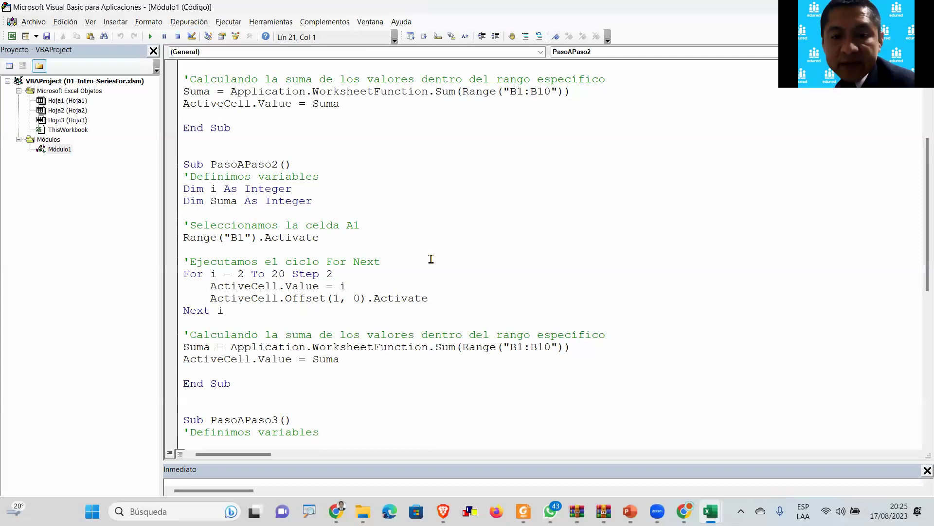
pyautogui.scroll(-2, 431, 258)
pyautogui.scroll(-8, 431, 259)
pyautogui.scroll(1, 431, 259)
pyautogui.scroll(7, 419, 253)
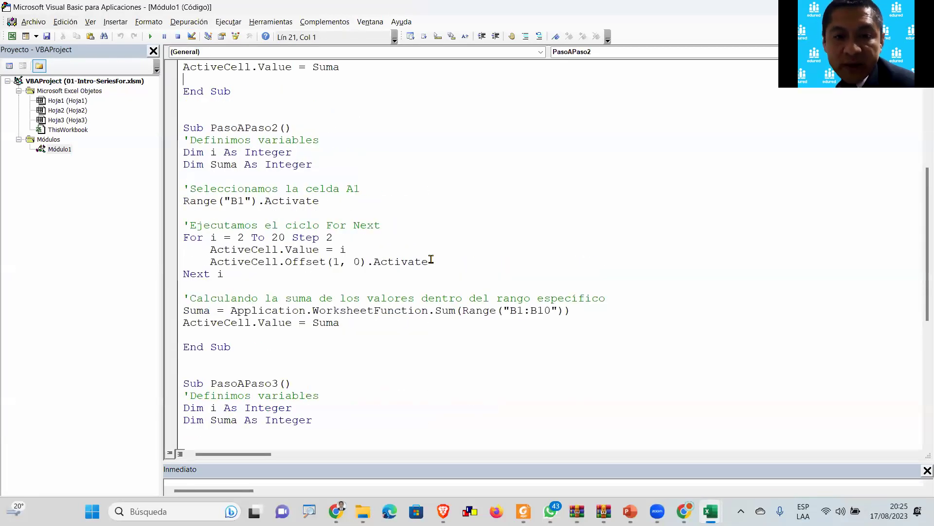
pyautogui.scroll(7, 404, 248)
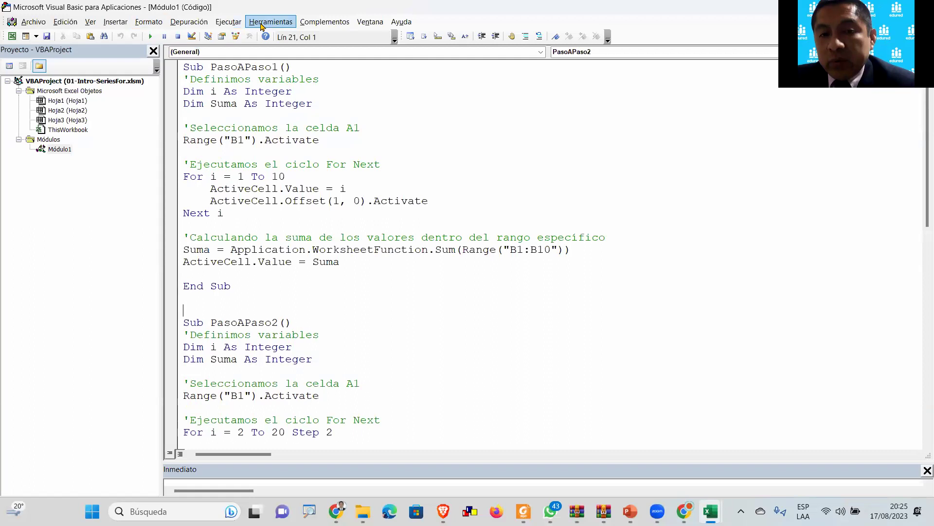
pyautogui.click(261, 26)
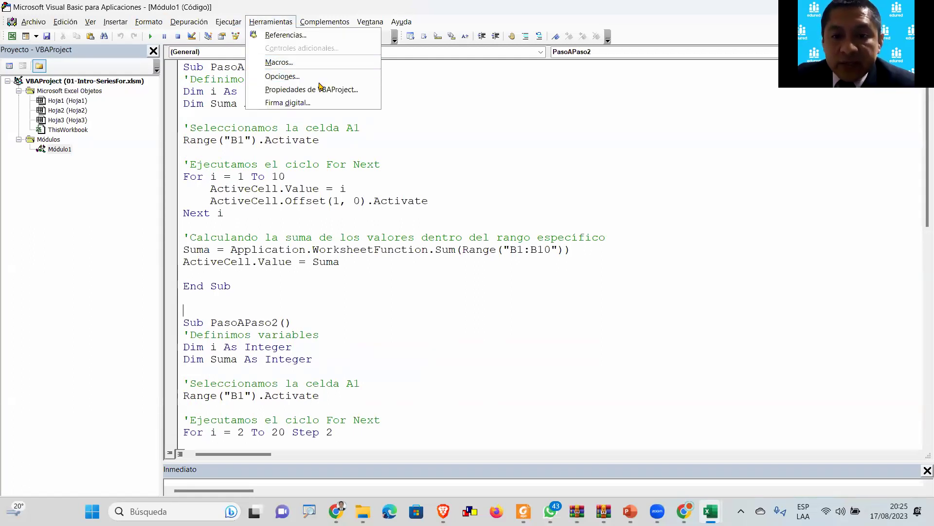
pyautogui.click(316, 76)
pyautogui.click(373, 255)
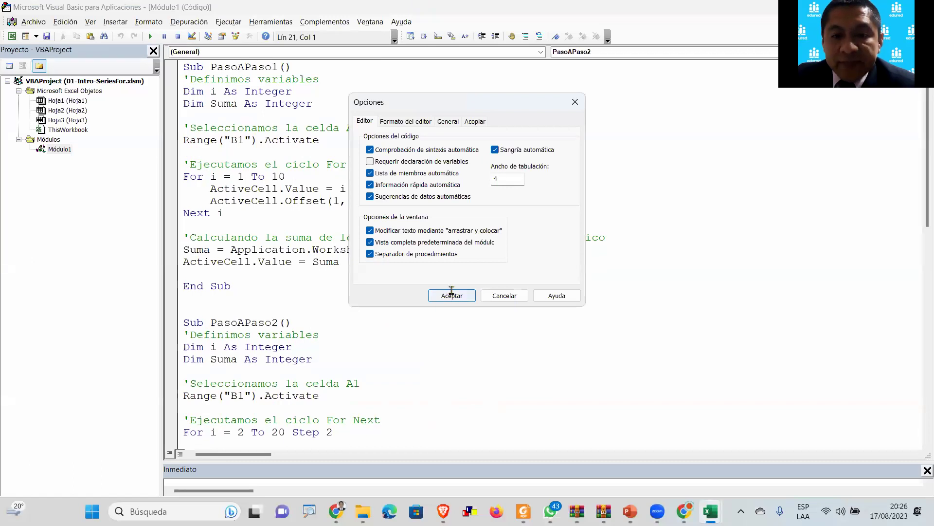
pyautogui.click(451, 295)
pyautogui.scroll(-4, 328, 258)
pyautogui.scroll(-3, 328, 258)
pyautogui.scroll(-4, 340, 282)
pyautogui.scroll(-3, 351, 309)
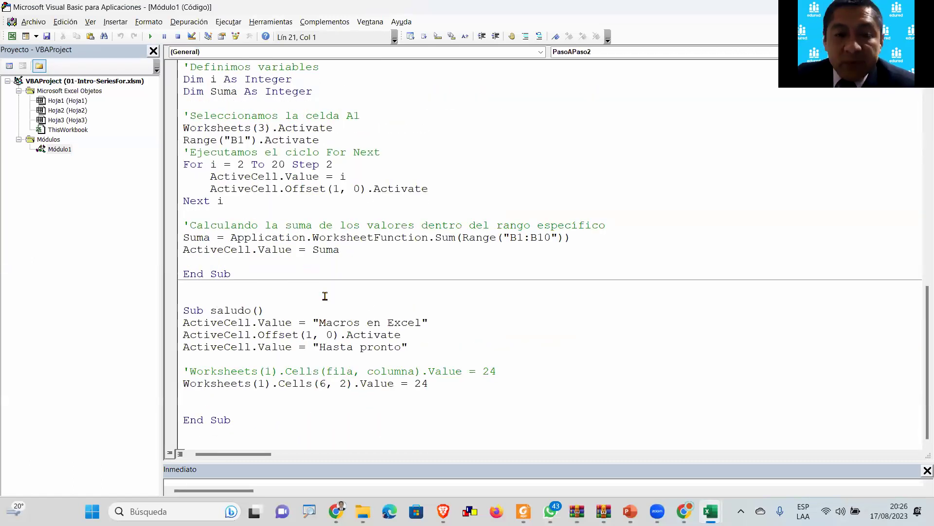
pyautogui.scroll(7, 325, 292)
pyautogui.scroll(1, 319, 170)
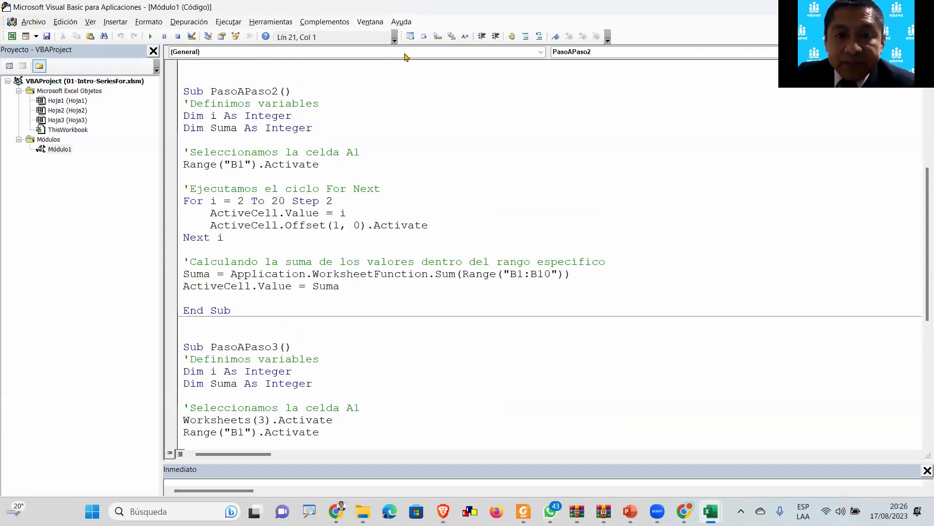
pyautogui.press('super+Down')
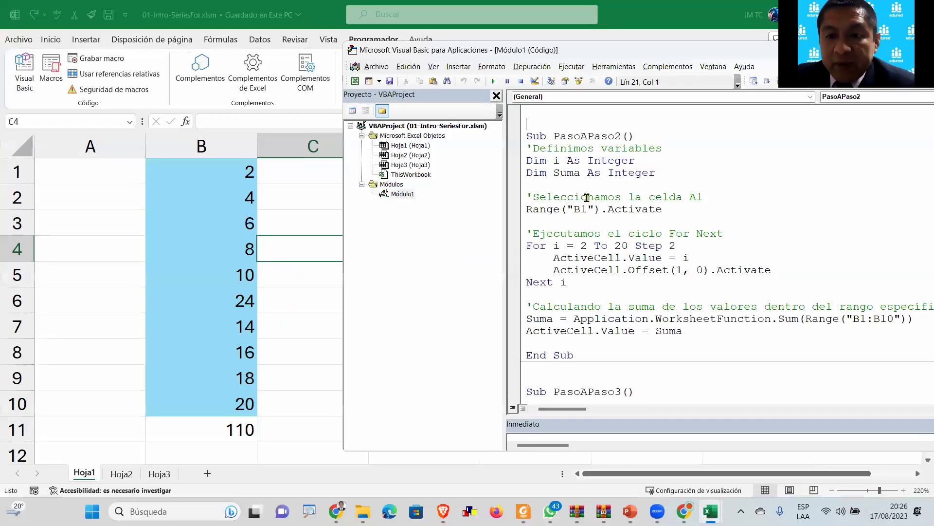
pyautogui.scroll(6, 586, 197)
pyautogui.moveTo(526, 111)
pyautogui.mouseDown()
pyautogui.moveTo(655, 111)
pyautogui.moveTo(652, 326)
pyautogui.mouseUp()
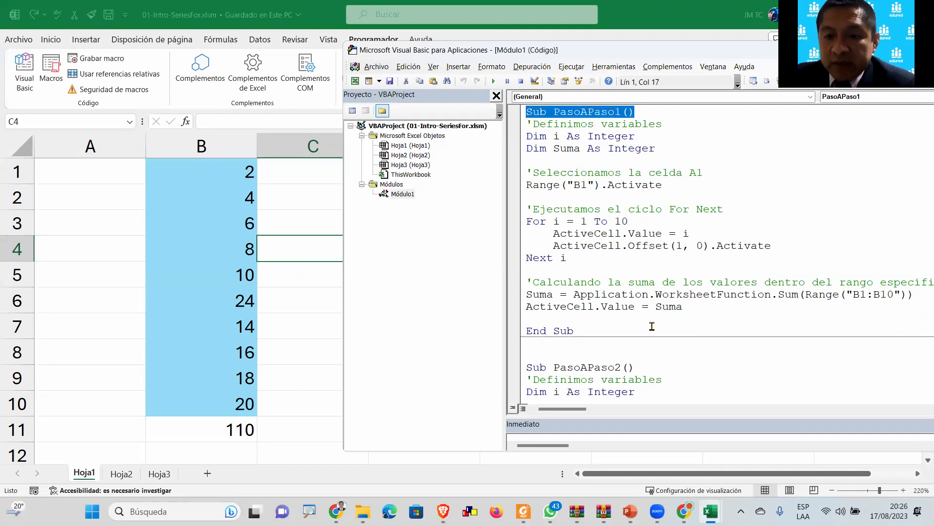
pyautogui.hotkey('shift', 'Down')
pyautogui.hotkey('shift', 'End')
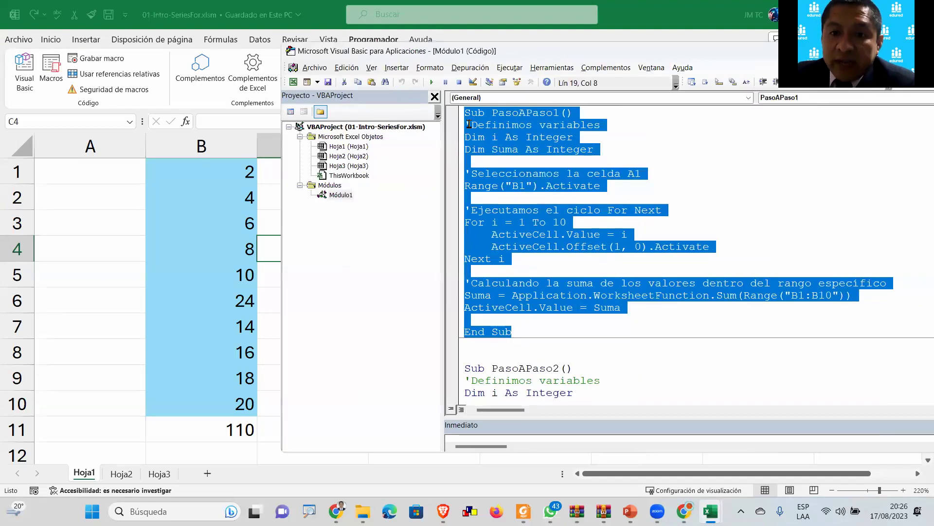
pyautogui.click(468, 125)
pyautogui.keyDown('shift'); pyautogui.click(609, 124); pyautogui.keyUp('shift')
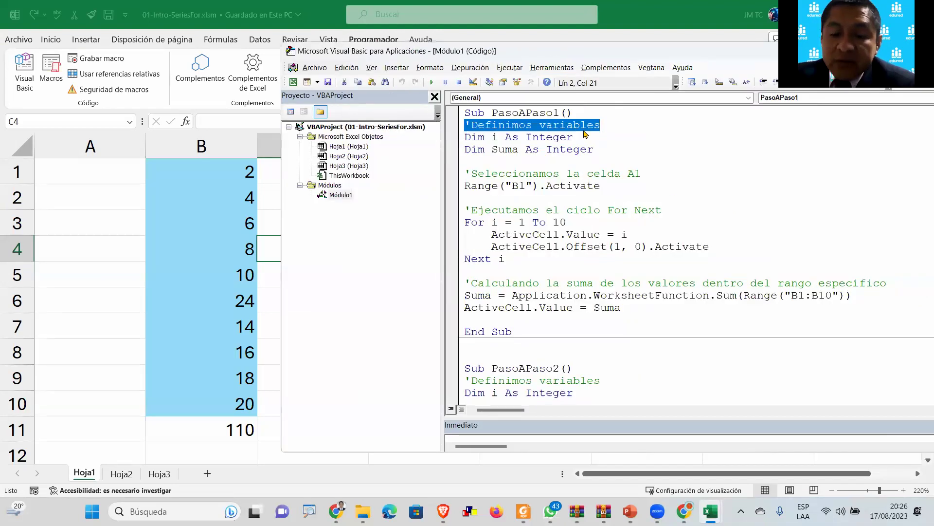
pyautogui.click(466, 124)
pyautogui.keyDown('shift'); pyautogui.click(609, 125); pyautogui.keyUp('shift')
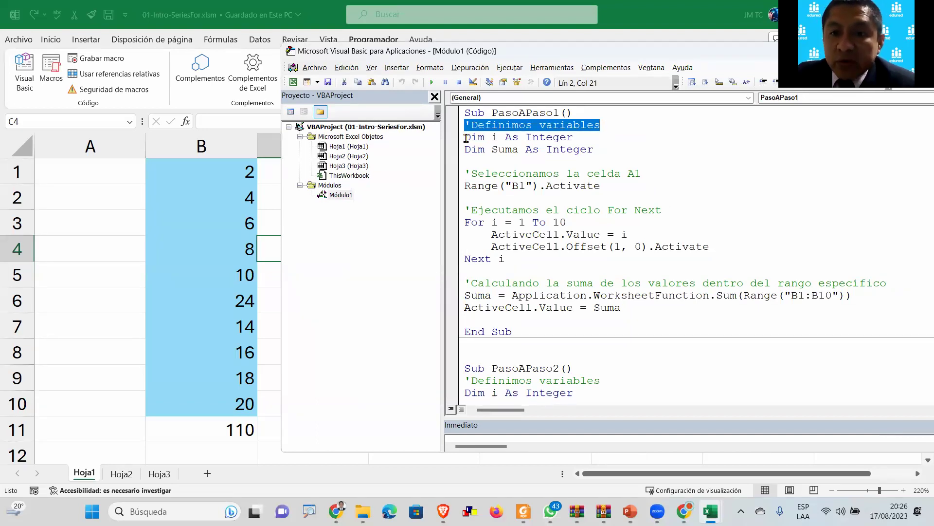
pyautogui.moveTo(465, 138); pyautogui.dragTo(592, 147)
pyautogui.doubleClick(509, 137)
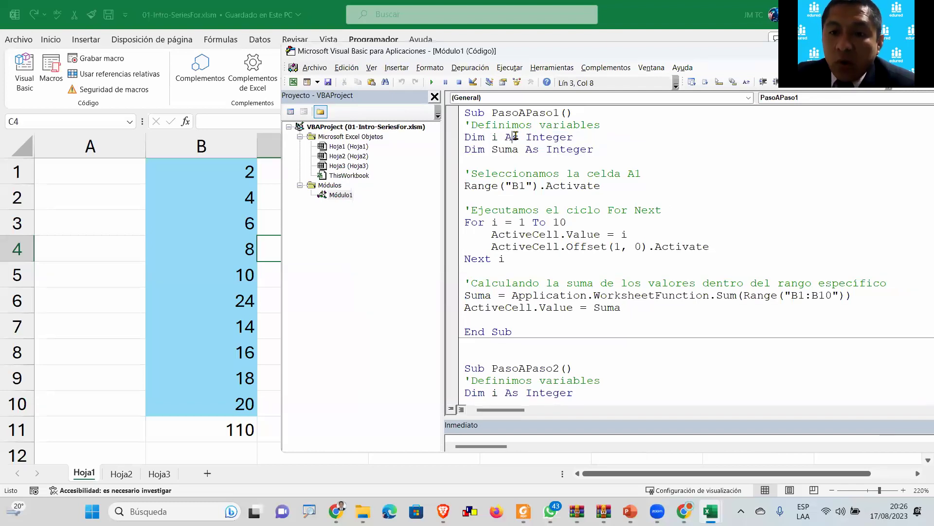
pyautogui.doubleClick(468, 136)
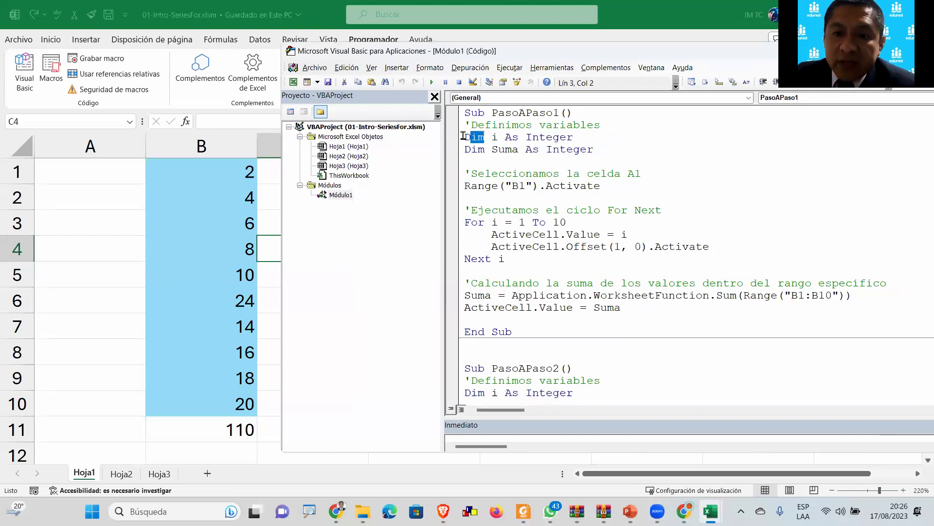
pyautogui.doubleClick(496, 137)
pyautogui.doubleClick(511, 137)
pyautogui.doubleClick(569, 137)
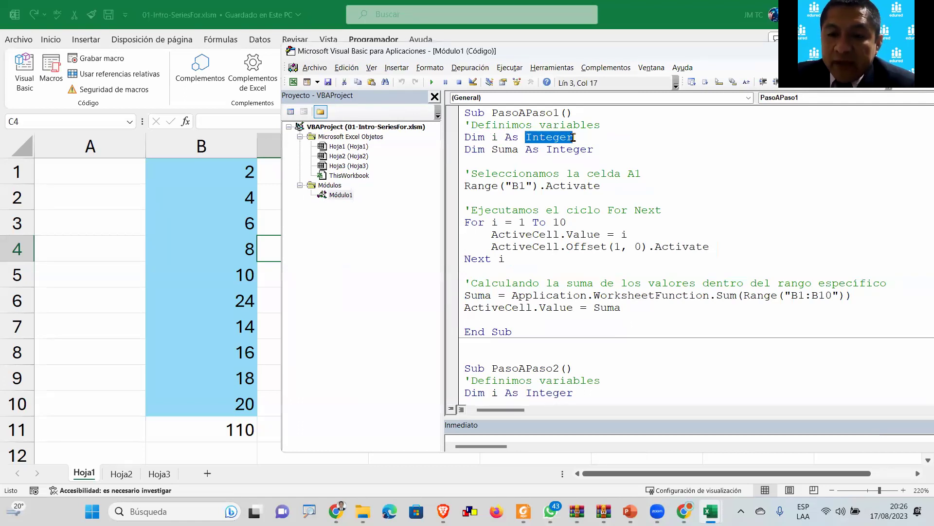
pyautogui.doubleClick(487, 149)
pyautogui.doubleClick(523, 151)
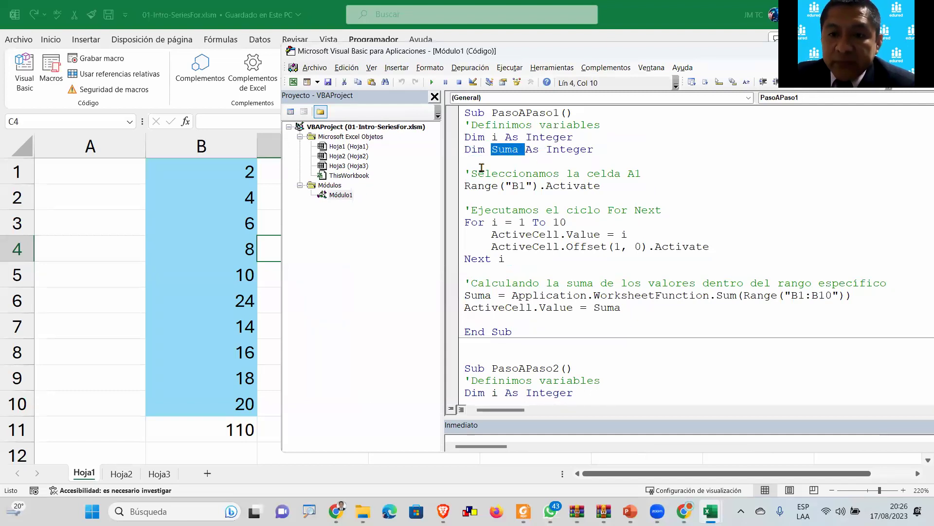
pyautogui.moveTo(464, 174); pyautogui.dragTo(658, 179)
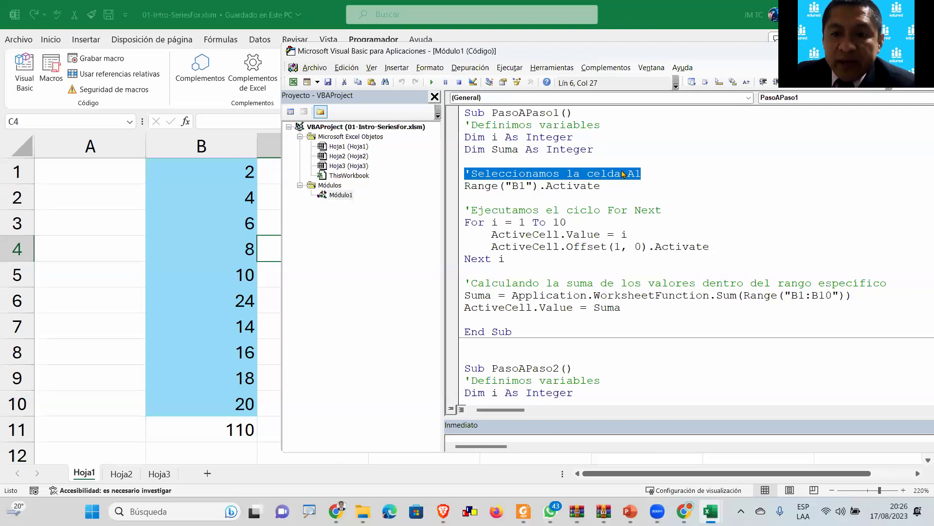
pyautogui.click(512, 187)
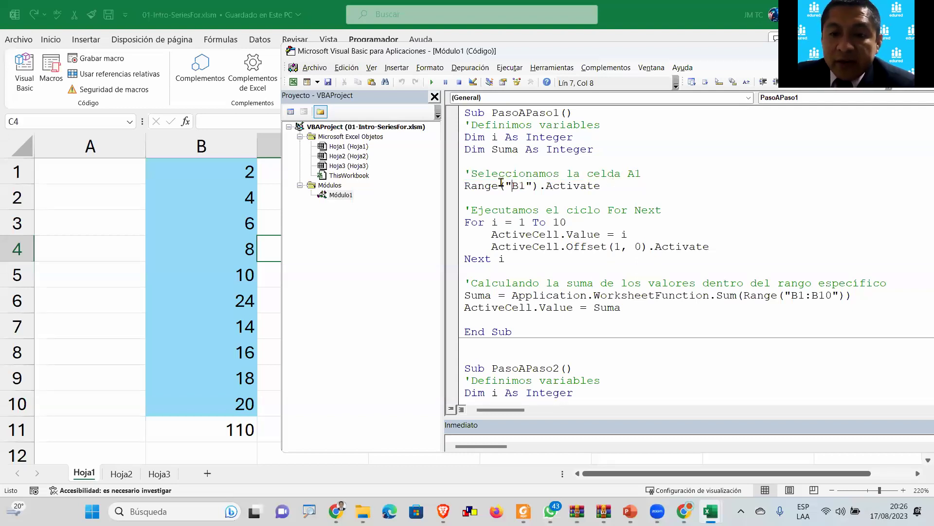
# Change 'Seleccionamos la celda A1 to B1, matching Range("B1") on the line below.
pyautogui.moveTo(627, 173); pyautogui.dragTo(634, 173)
pyautogui.write('B')
pyautogui.click(495, 200)
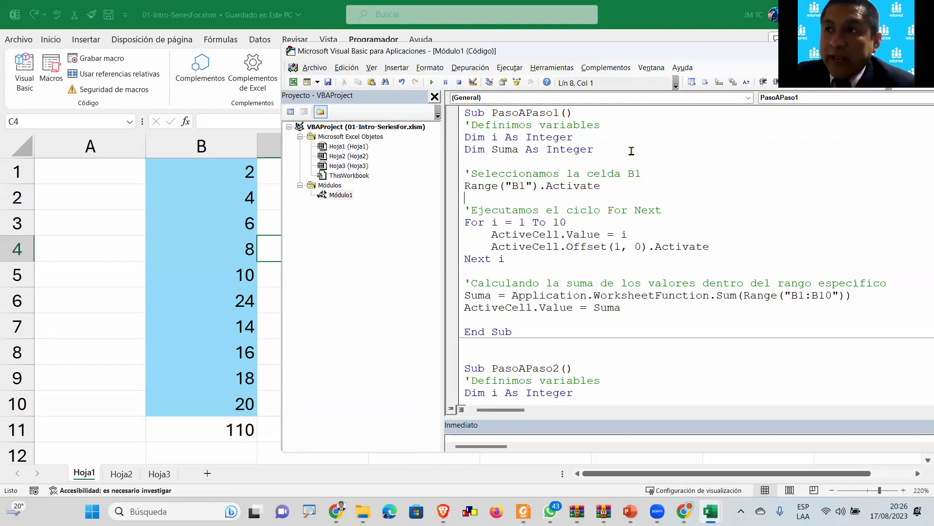
pyautogui.moveTo(641, 173); pyautogui.dragTo(471, 173)
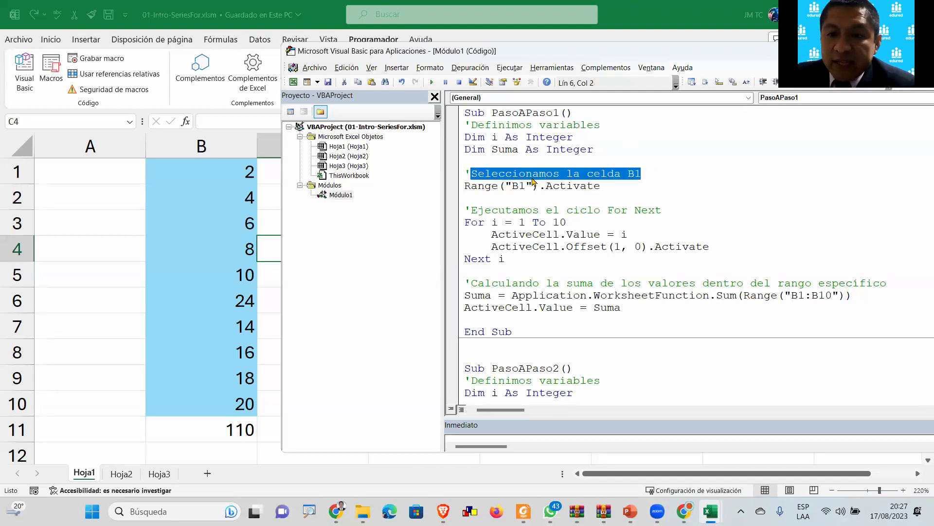
pyautogui.click(653, 177)
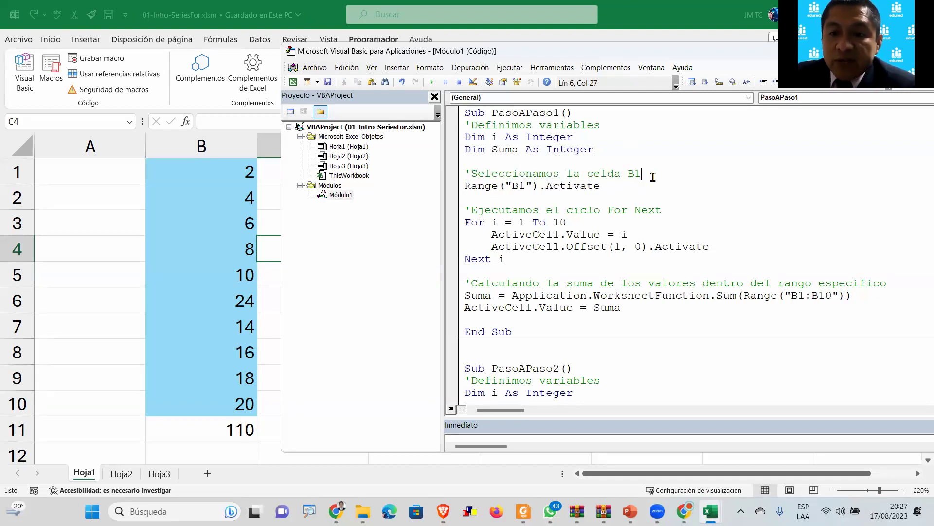
pyautogui.doubleClick(626, 173)
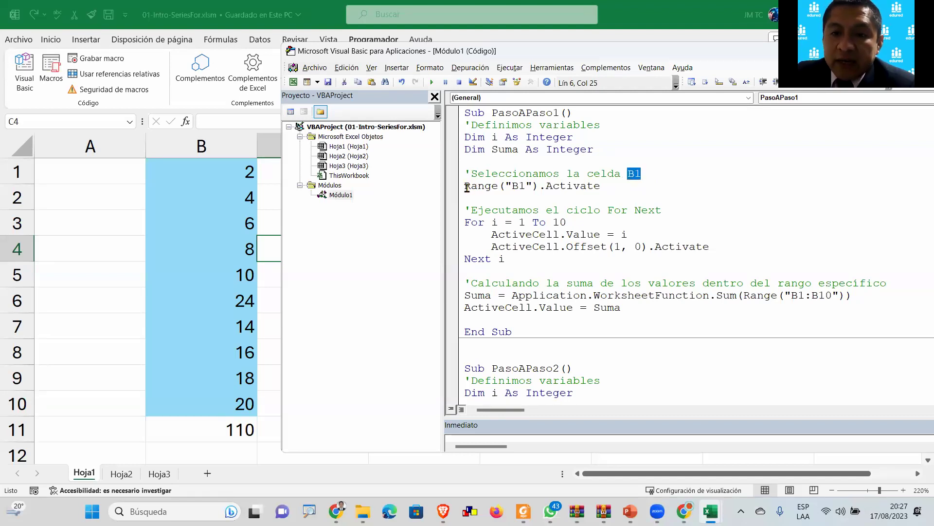
pyautogui.moveTo(465, 186); pyautogui.dragTo(498, 186)
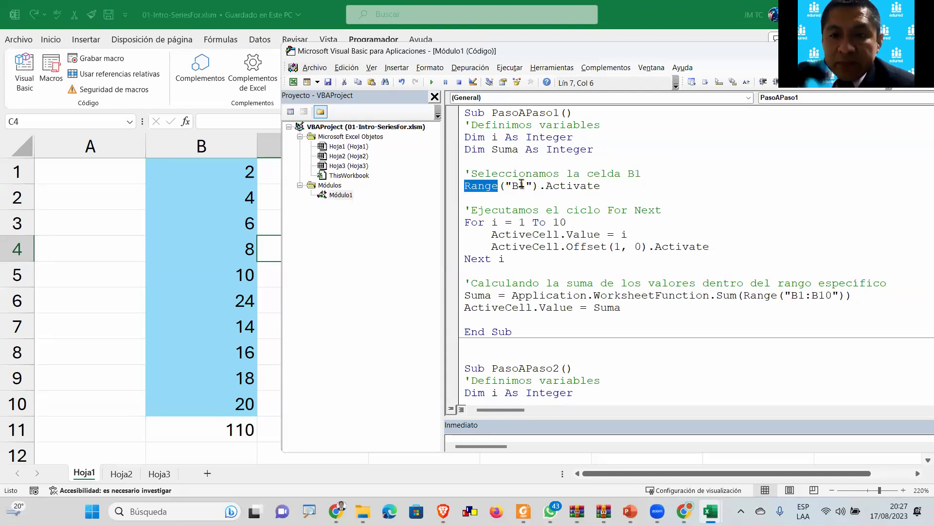
pyautogui.click(519, 186)
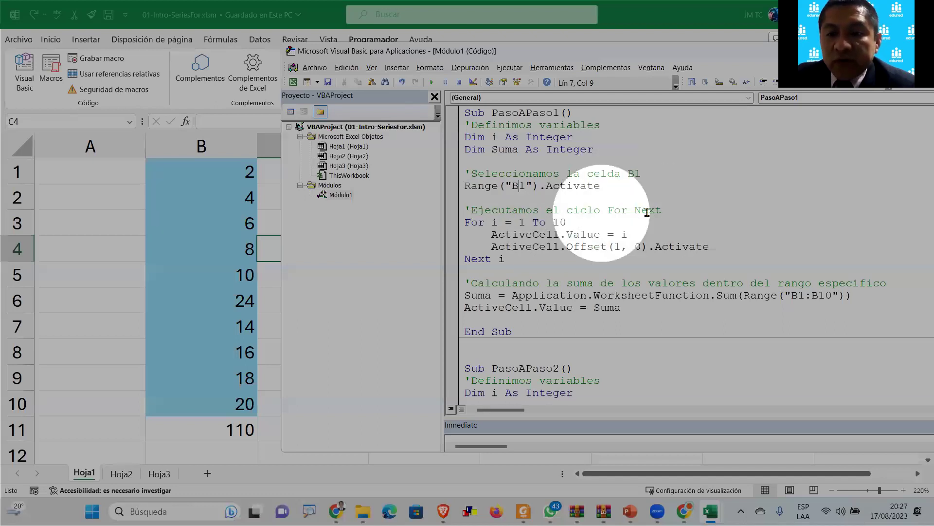
# Highlight the parts of For i = 1 To 10 and ActiveCell.Value = i.
pyautogui.click(466, 221)
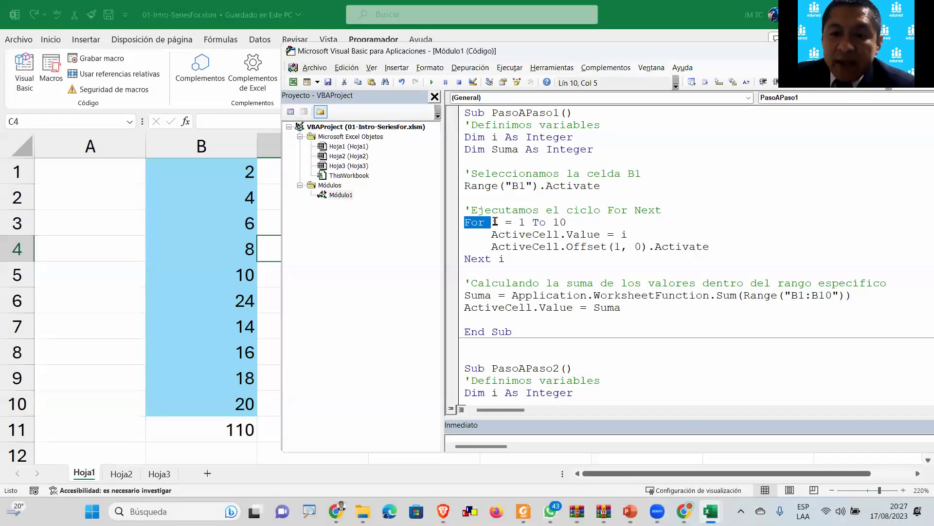
pyautogui.click(495, 222)
pyautogui.doubleClick(495, 222)
pyautogui.click(524, 222)
pyautogui.doubleClick(540, 221)
pyautogui.click(555, 222)
pyautogui.doubleClick(559, 222)
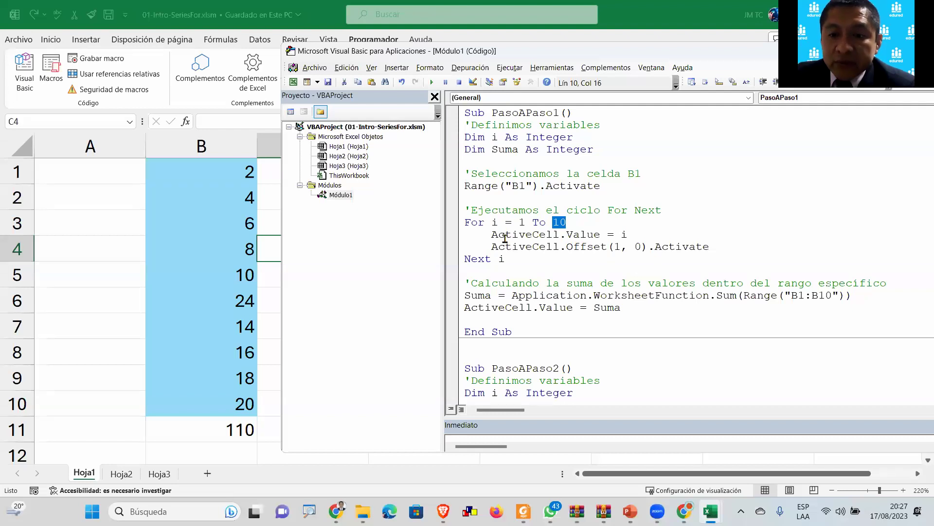
pyautogui.moveTo(491, 234); pyautogui.dragTo(600, 234)
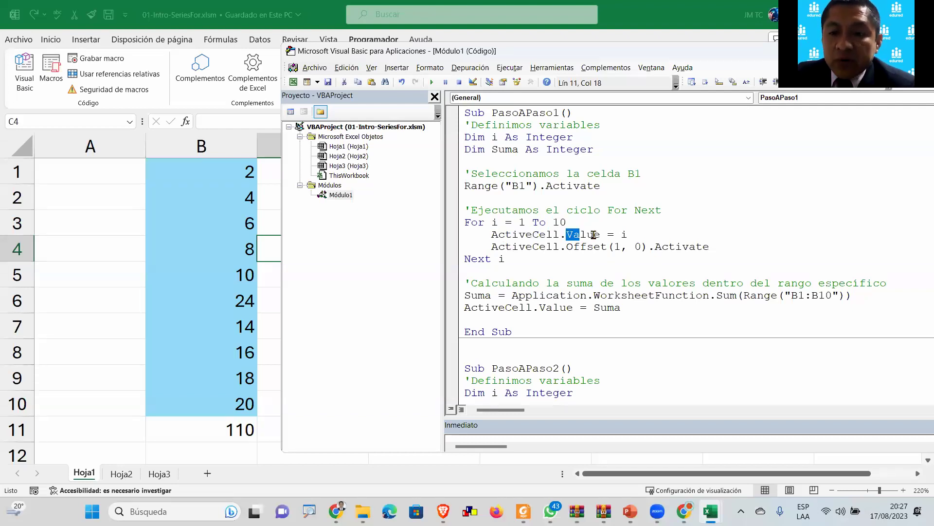
pyautogui.click(491, 234)
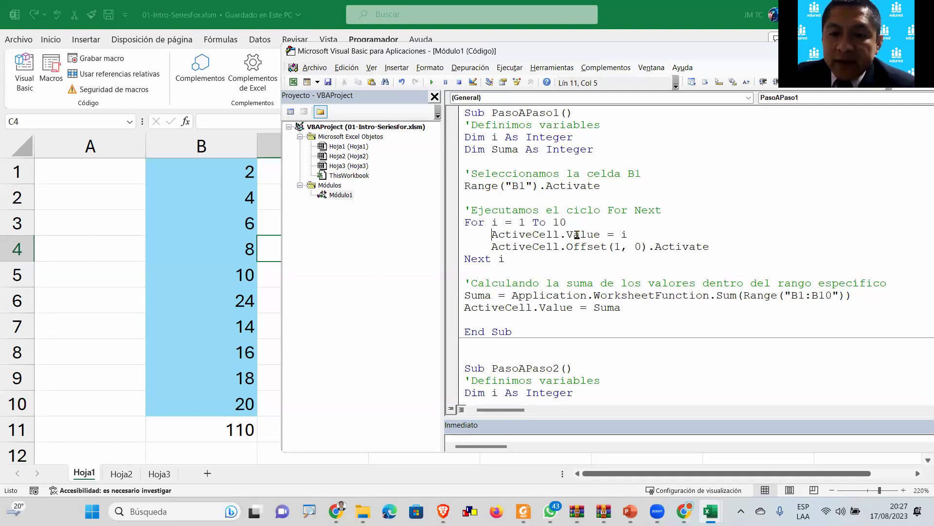
pyautogui.doubleClick(623, 234)
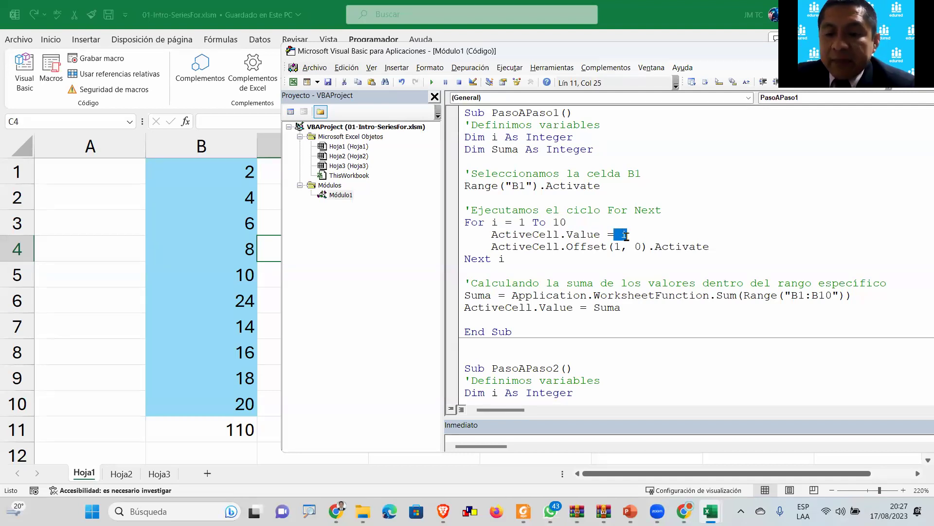
pyautogui.doubleClick(520, 222)
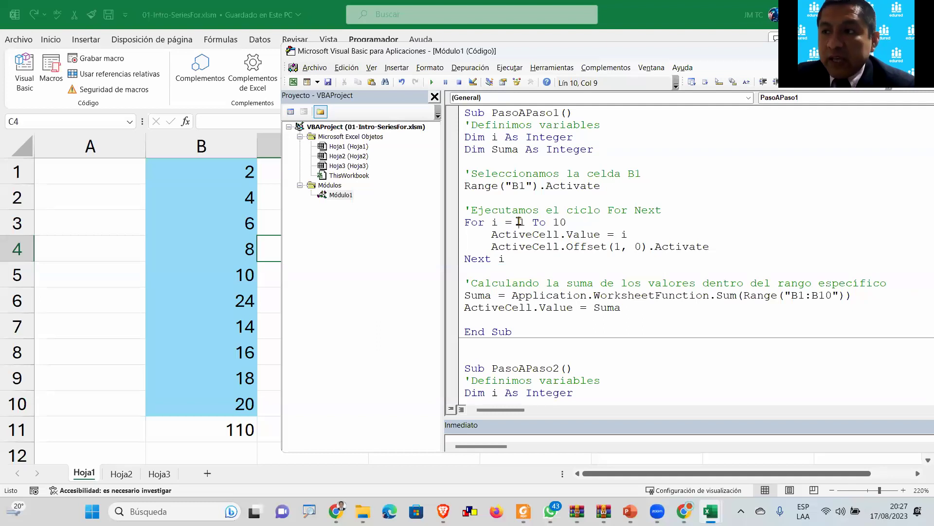
pyautogui.keyDown('shift'); pyautogui.click(566, 222); pyautogui.keyUp('shift')
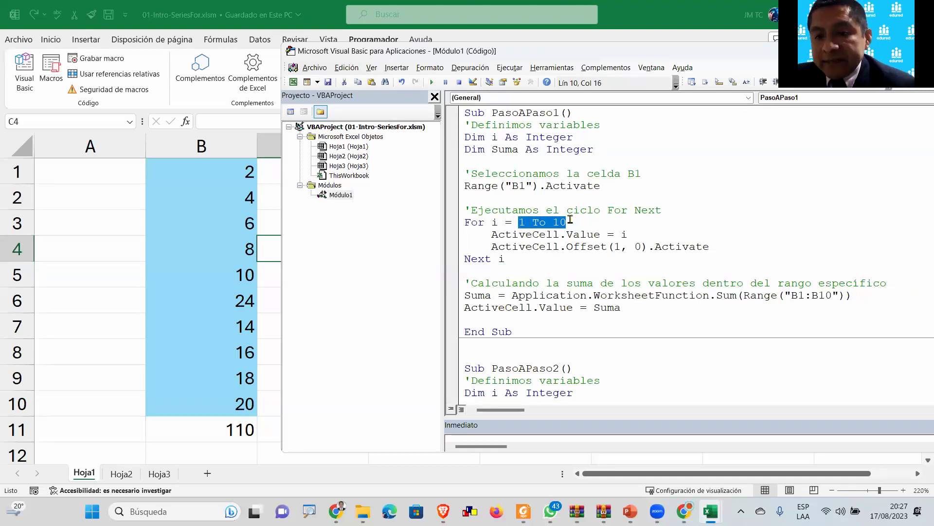
pyautogui.click(497, 235)
pyautogui.keyDown('shift'); pyautogui.click(628, 234); pyautogui.keyUp('shift')
# Highlight ActiveCell, Offset and its arguments 1 and 0 on the Offset line.
pyautogui.moveTo(490, 246); pyautogui.dragTo(713, 247)
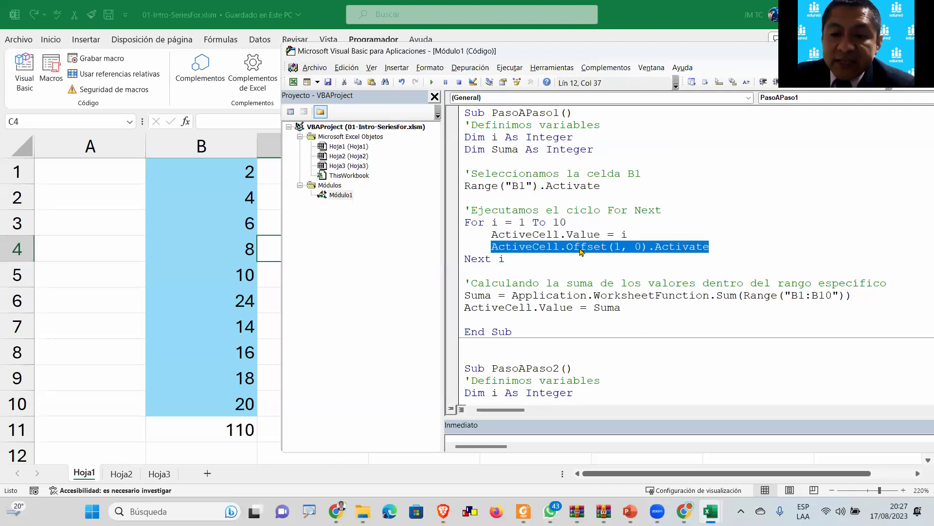
pyautogui.click(489, 249)
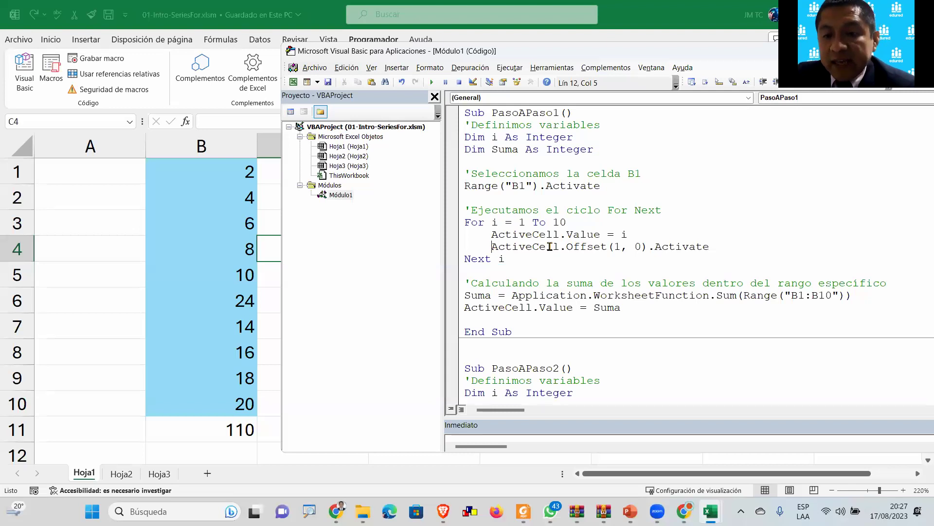
pyautogui.moveTo(492, 246); pyautogui.dragTo(568, 253)
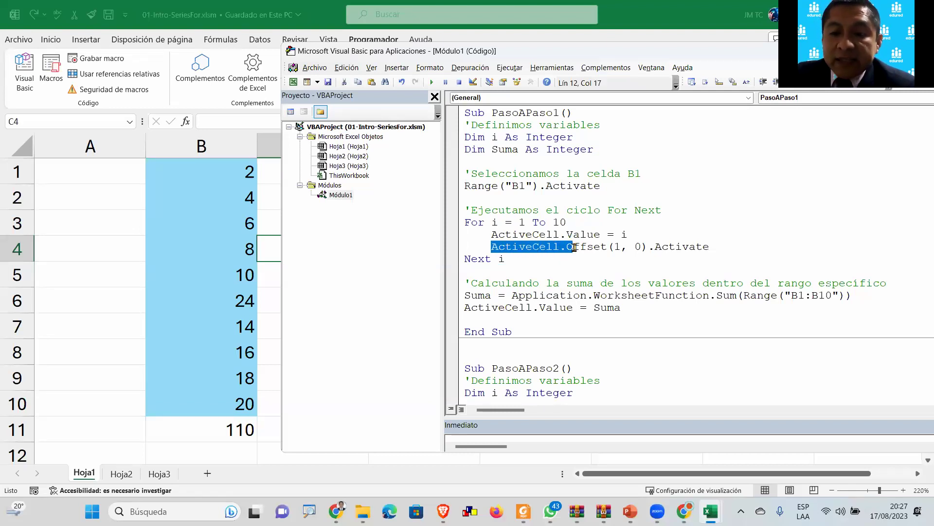
pyautogui.click(568, 247)
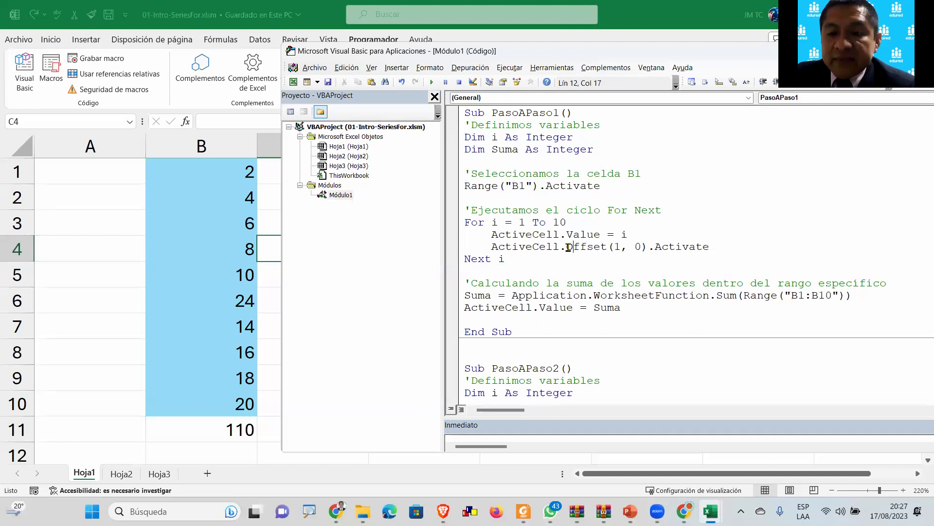
pyautogui.keyDown('shift'); pyautogui.click(612, 247); pyautogui.keyUp('shift')
pyautogui.doubleClick(616, 247)
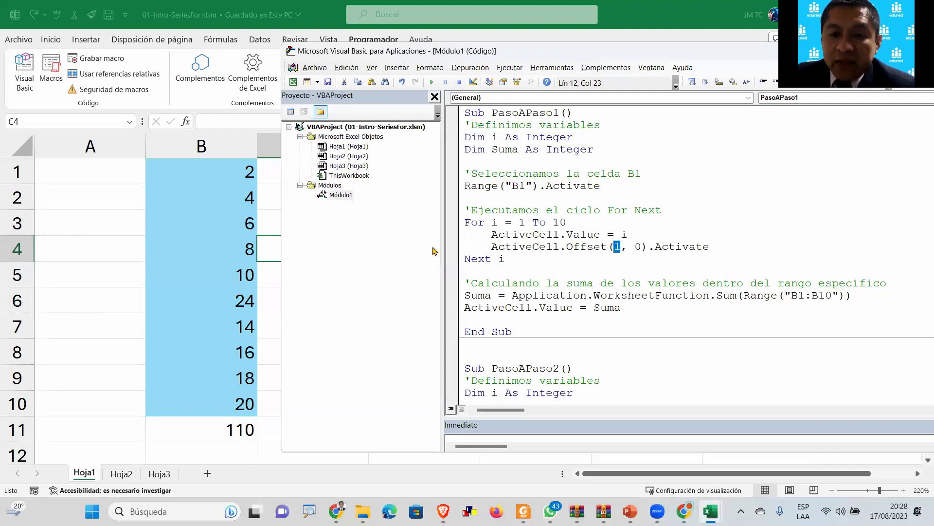
pyautogui.click(615, 248)
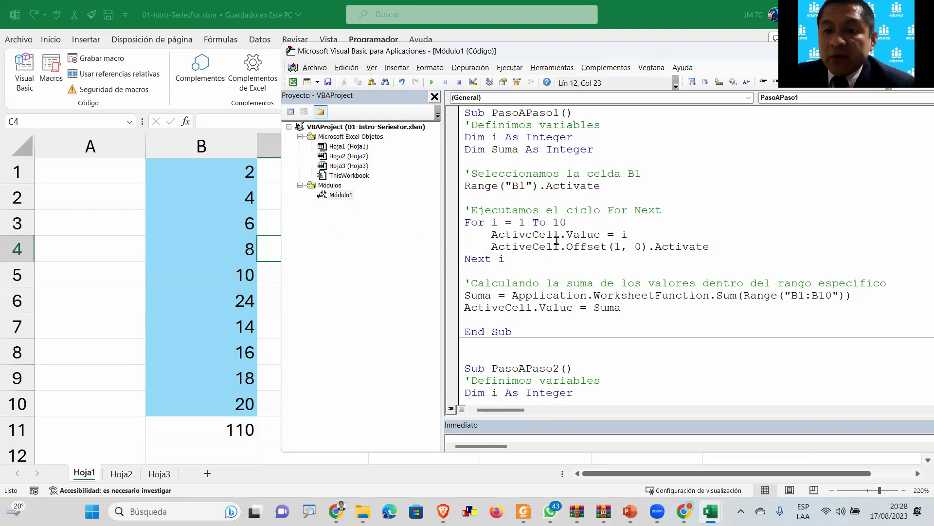
pyautogui.doubleClick(637, 248)
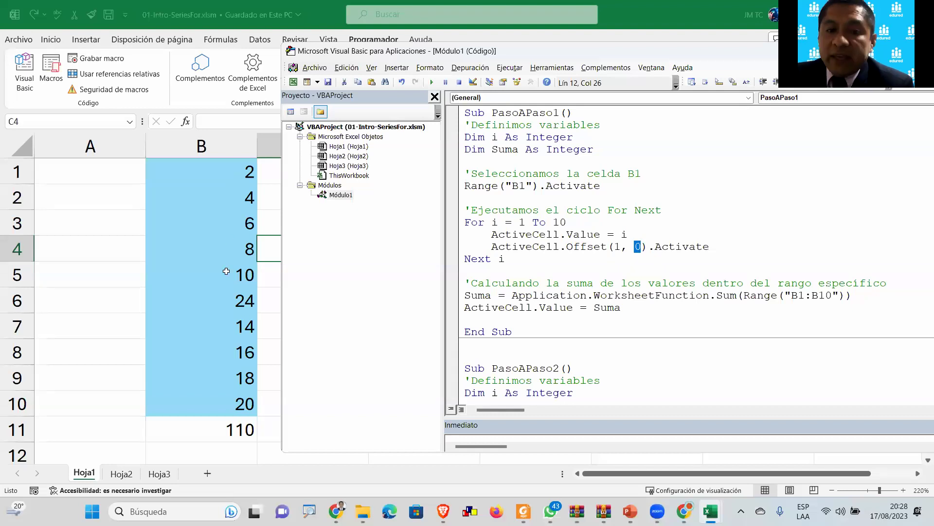
pyautogui.click(636, 248)
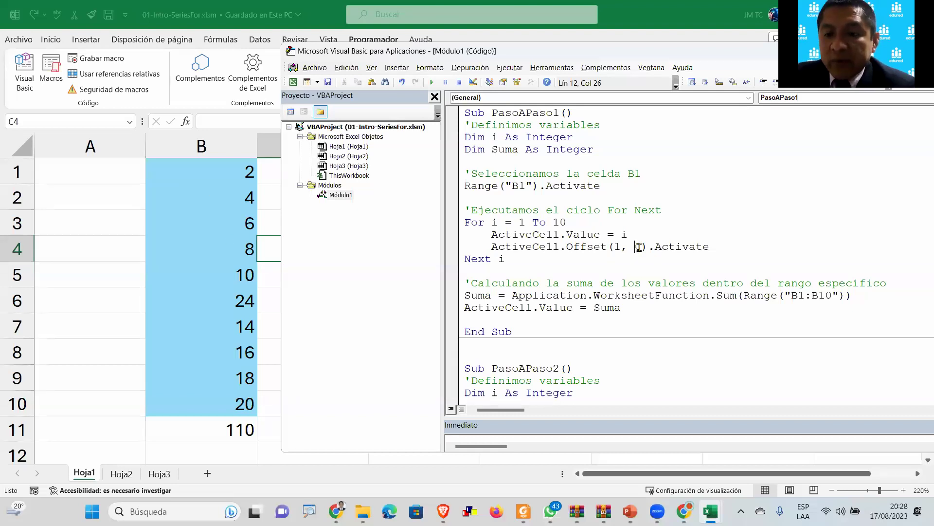
pyautogui.doubleClick(637, 247)
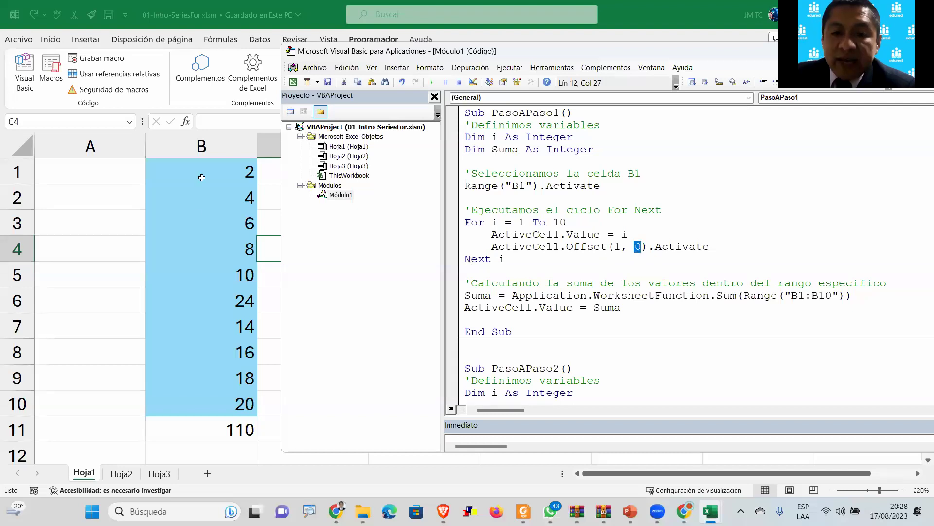
pyautogui.click(636, 247)
pyautogui.hotkey('shift', 'Left')
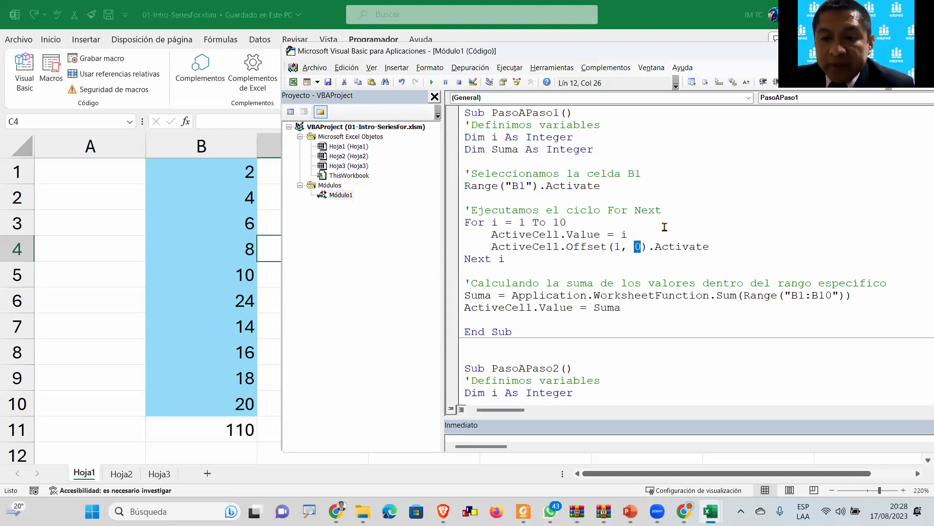
# Insert a blank line after ActiveCell.Value = i inside the loop.
pyautogui.click(664, 231)
pyautogui.press('Return')
pyautogui.moveTo(709, 258); pyautogui.dragTo(493, 263)
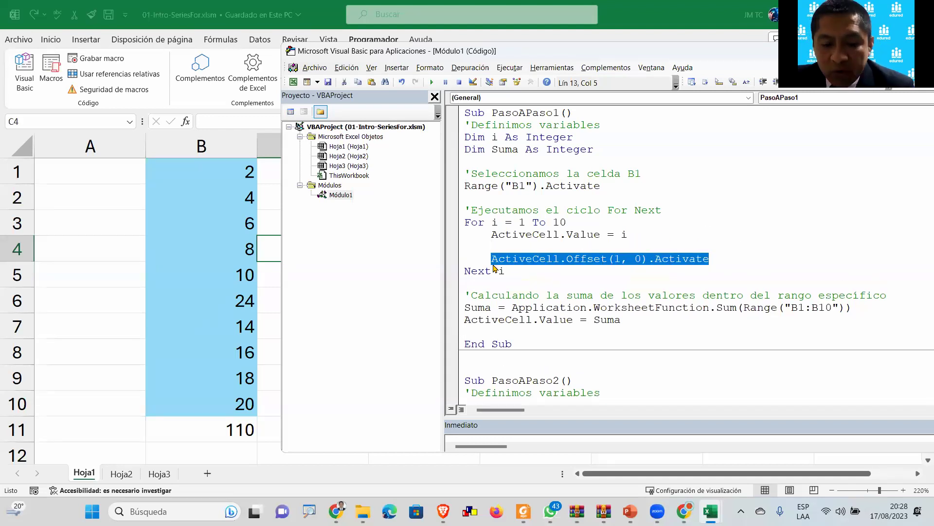
# Duplicate the Offset line onto the blank line and turn it into an indented comment.
pyautogui.hotkey('ctrl', 'c')
pyautogui.click(504, 248)
pyautogui.hotkey('ctrl', 'v')
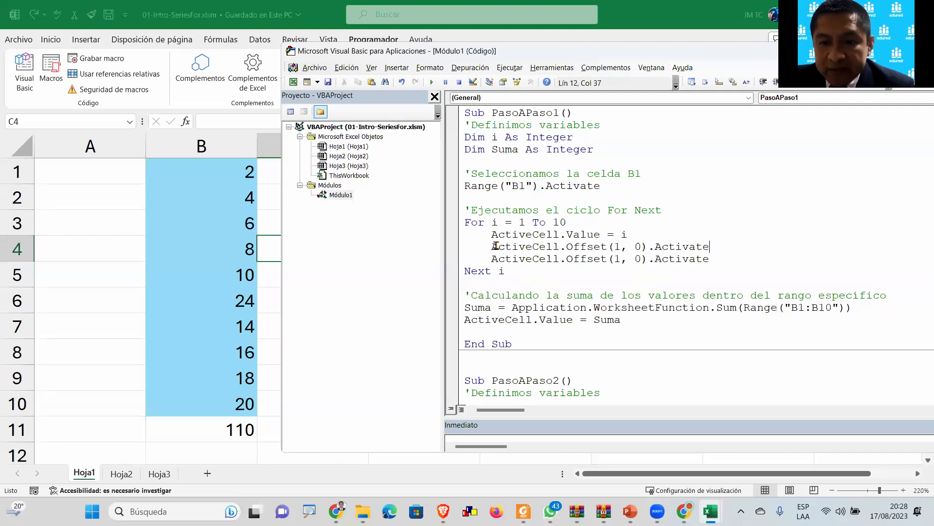
pyautogui.click(488, 249)
pyautogui.write('0')
pyautogui.click(563, 263)
pyautogui.click(499, 246)
pyautogui.press('BackSpace')
pyautogui.press('BackSpace')
pyautogui.press('BackSpace')
pyautogui.press('BackSpace')
pyautogui.press('BackSpace')
pyautogui.press('Tab')
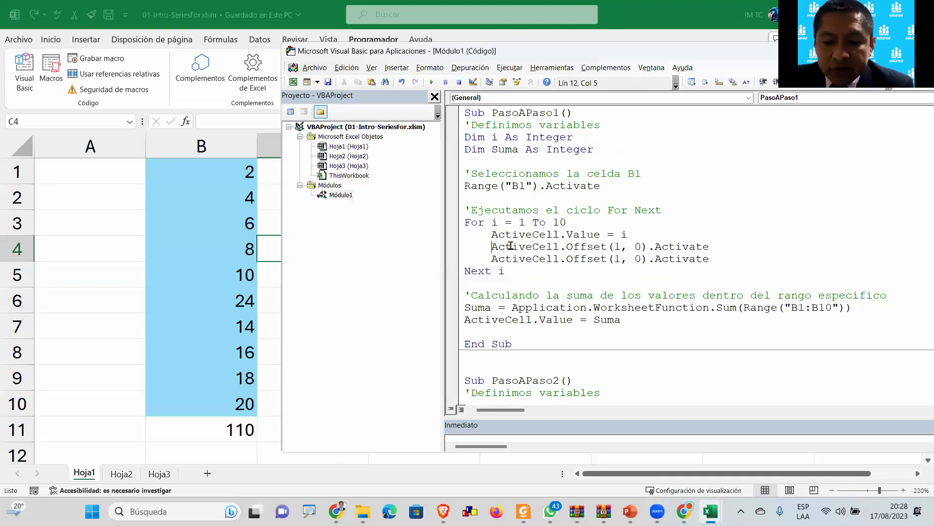
pyautogui.write("'")
pyautogui.click(545, 271)
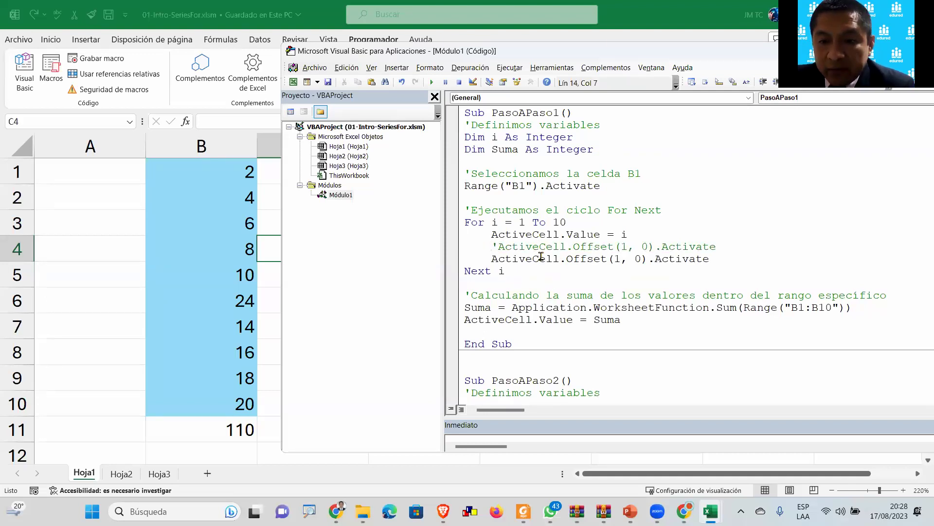
# Rename the comment's arguments to read 'ActiveCell.Offset(fila, columna).Activate.
pyautogui.doubleClick(626, 247)
pyautogui.write('FILA')
pyautogui.press('BackSpace')
pyautogui.press('BackSpace')
pyautogui.press('BackSpace')
pyautogui.write('fila')
pyautogui.doubleClick(663, 246)
pyautogui.write('co')
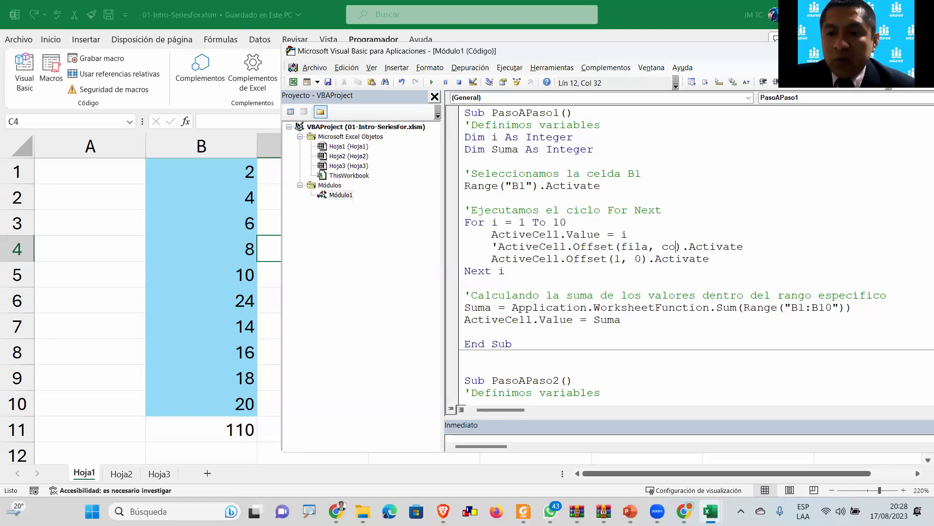
pyautogui.write('lumna')
pyautogui.click(636, 284)
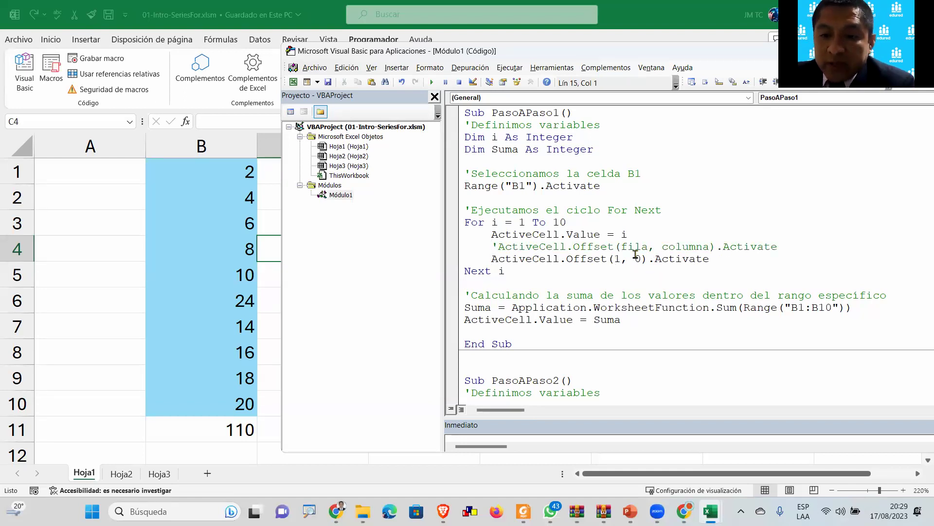
pyautogui.click(491, 234)
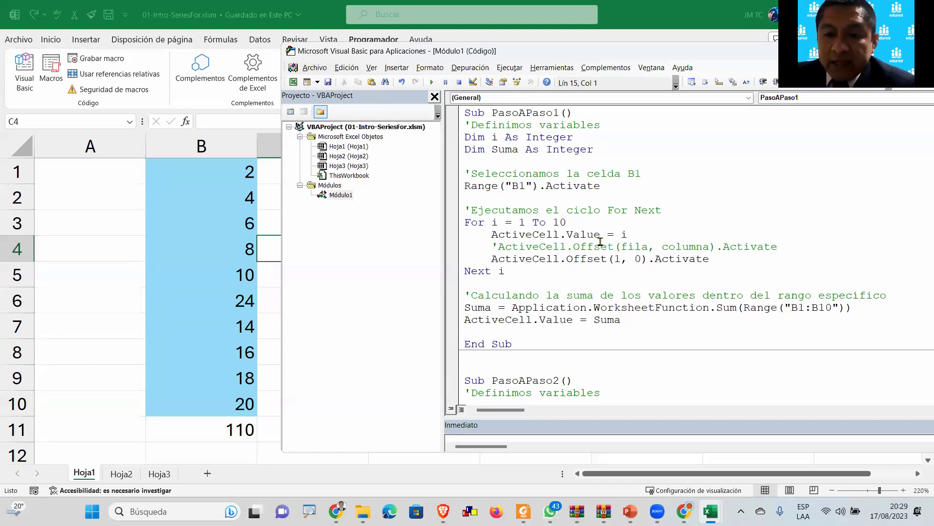
pyautogui.hotkey('shift', 'End')
pyautogui.doubleClick(623, 234)
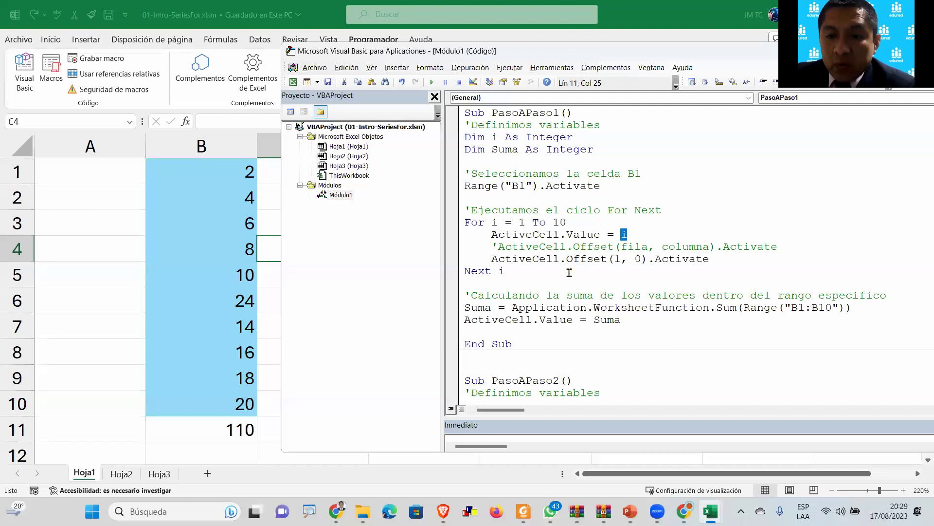
pyautogui.press('Down')
pyautogui.press('Down')
pyautogui.press('Down')
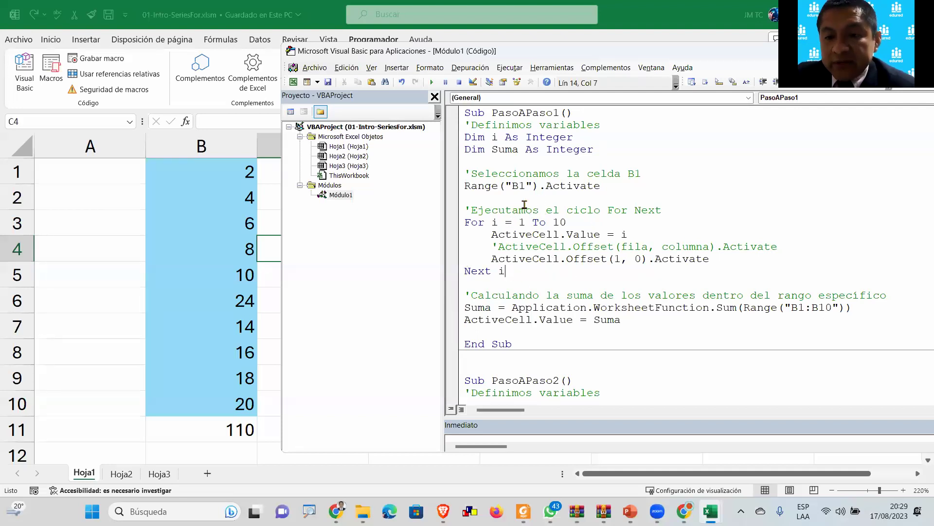
pyautogui.hotkey('shift', 'Home')
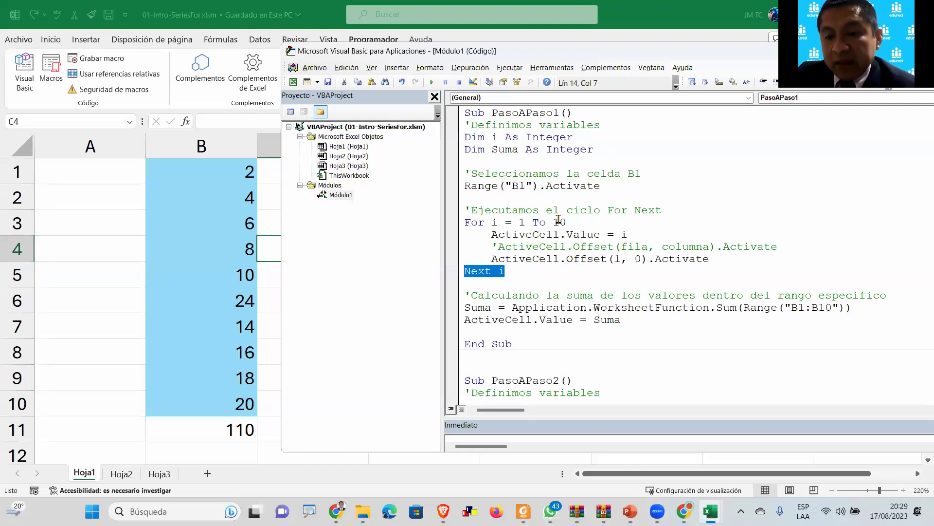
pyautogui.click(503, 272)
pyautogui.doubleClick(503, 272)
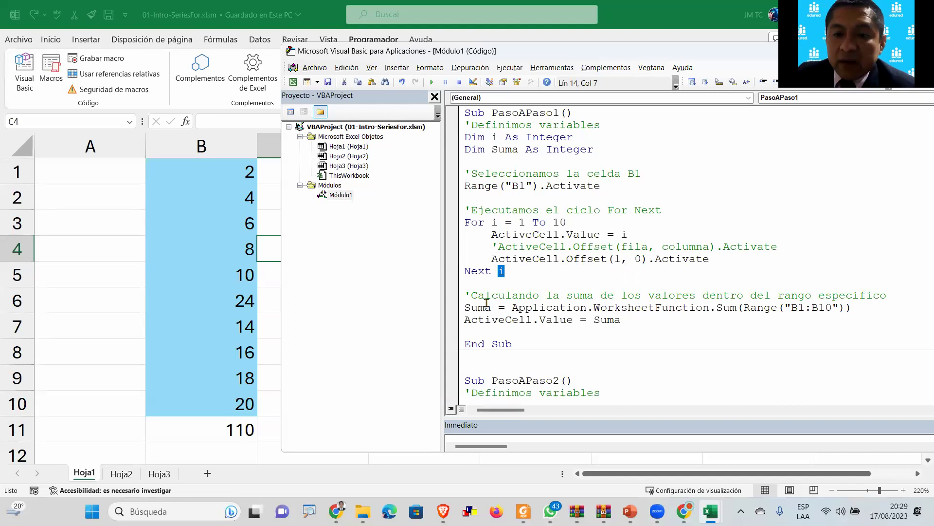
pyautogui.doubleClick(624, 234)
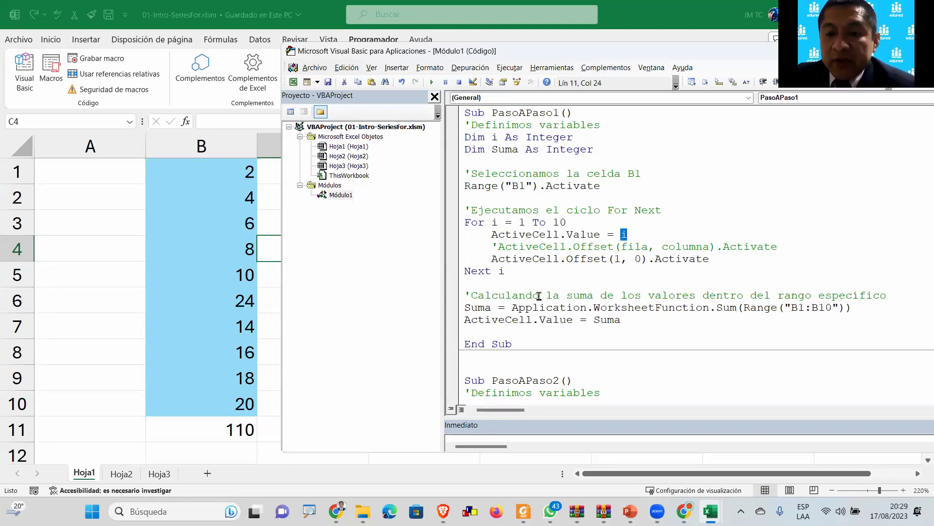
pyautogui.moveTo(465, 293); pyautogui.dragTo(887, 301)
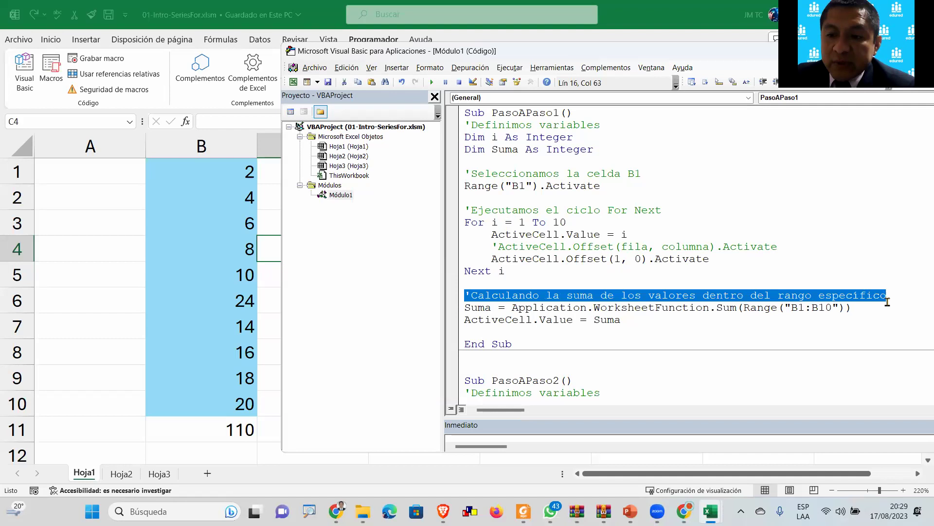
pyautogui.moveTo(491, 306); pyautogui.dragTo(465, 308)
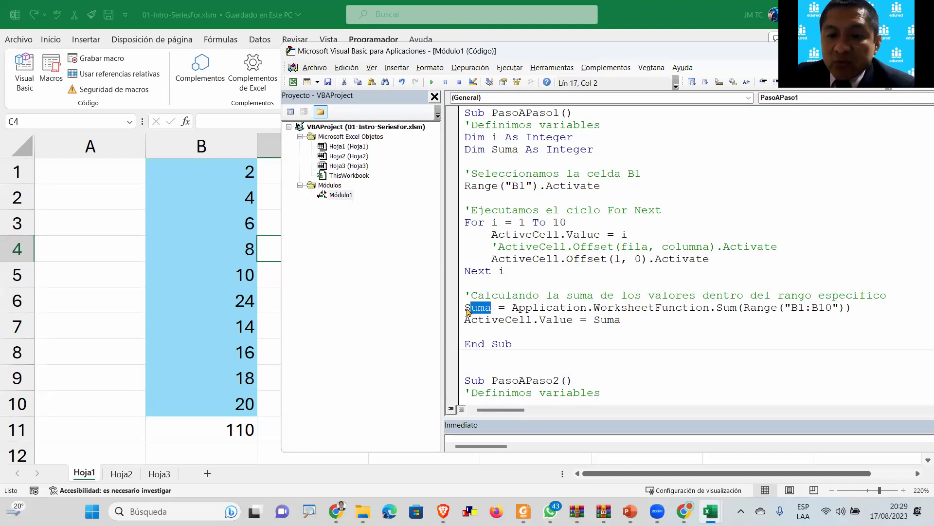
pyautogui.click(465, 150)
pyautogui.keyDown('shift'); pyautogui.click(621, 150); pyautogui.keyUp('shift')
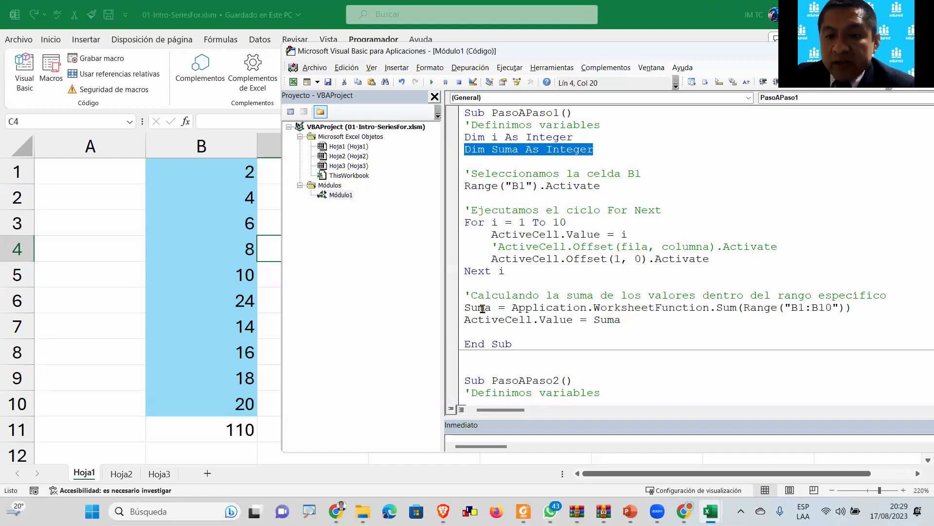
pyautogui.moveTo(465, 307); pyautogui.dragTo(503, 308)
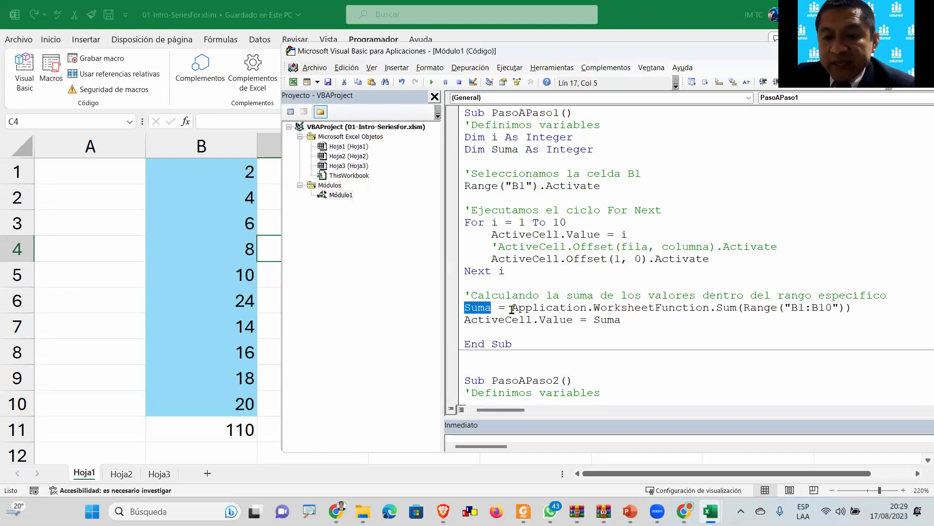
pyautogui.click(512, 308)
pyautogui.keyDown('shift'); pyautogui.click(587, 308); pyautogui.keyUp('shift')
pyautogui.click(593, 308)
pyautogui.hotkey('shift', 'Right')
pyautogui.hotkey('shift', 'Right')
pyautogui.keyDown('shift'); pyautogui.click(664, 308); pyautogui.keyUp('shift')
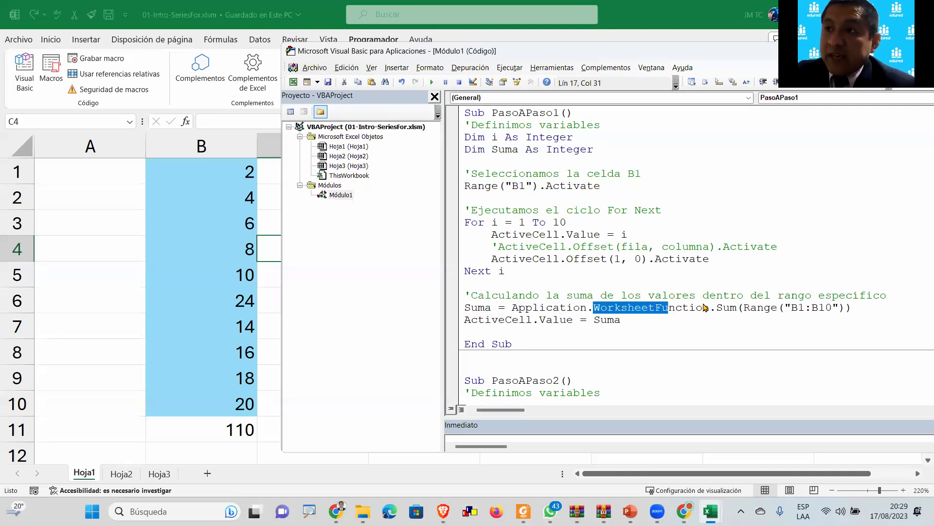
pyautogui.keyDown('shift'); pyautogui.click(703, 308); pyautogui.keyUp('shift')
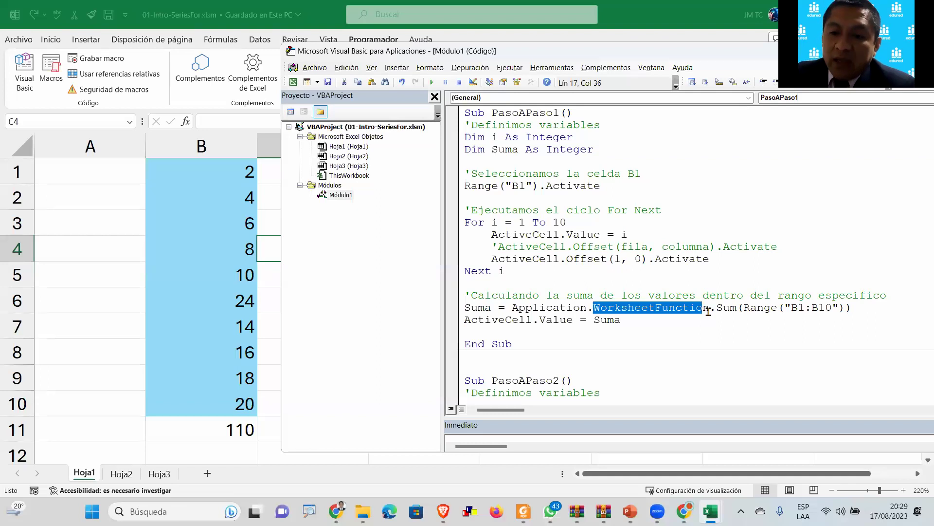
pyautogui.moveTo(606, 307); pyautogui.dragTo(711, 307)
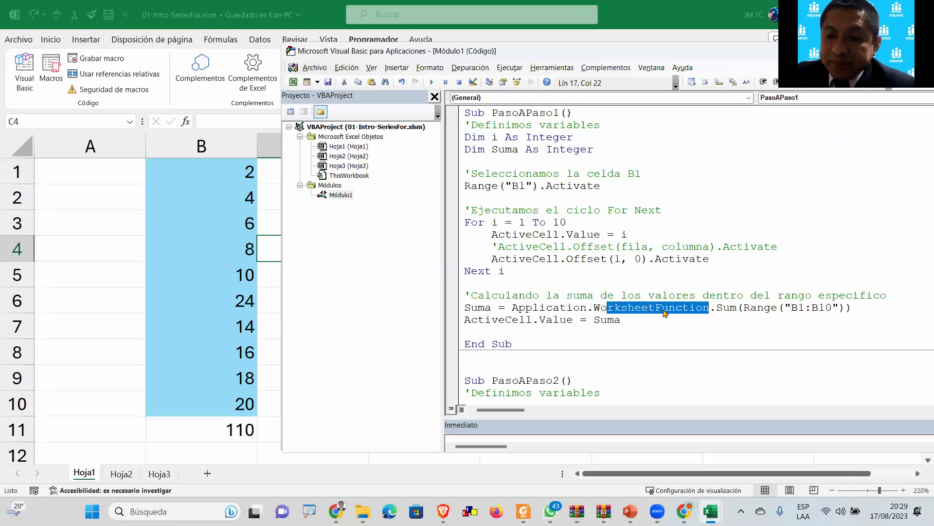
pyautogui.doubleClick(725, 307)
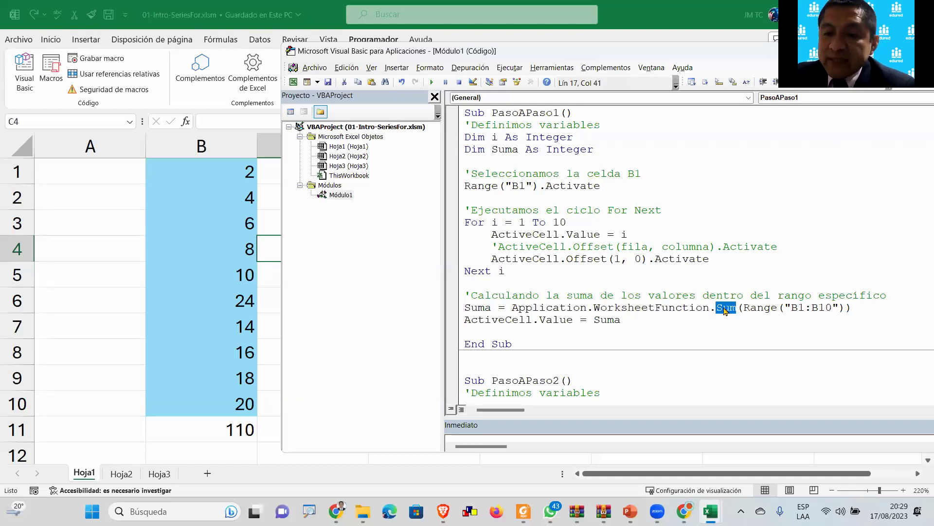
pyautogui.moveTo(497, 308); pyautogui.dragTo(465, 308)
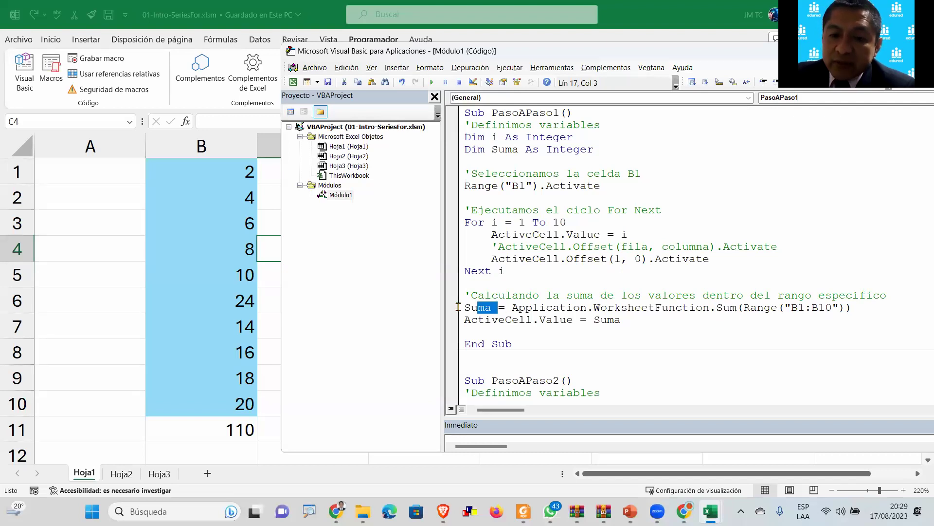
pyautogui.doubleClick(726, 308)
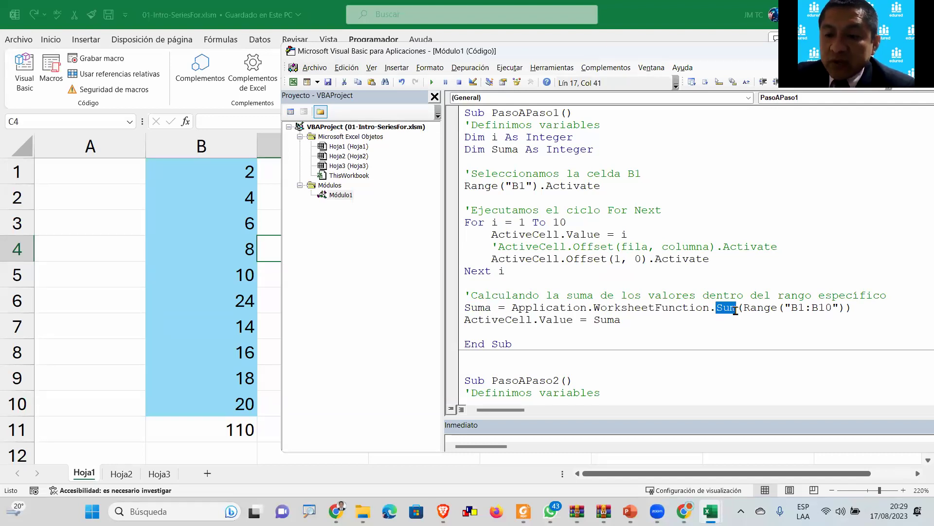
pyautogui.moveTo(743, 308); pyautogui.dragTo(845, 308)
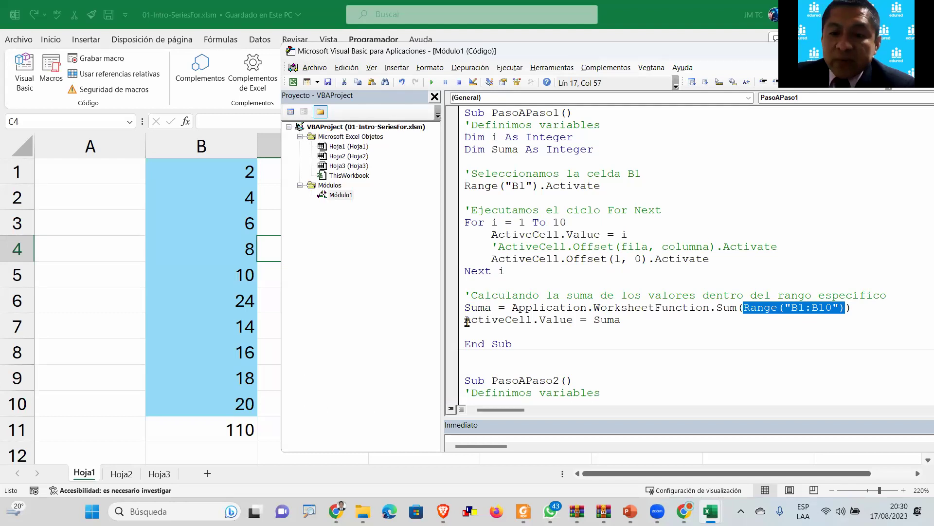
# Comment out ActiveCell.Value = Suma with a leading apostrophe.
pyautogui.click(559, 321)
pyautogui.hotkey('shift', 'Home')
pyautogui.click(574, 321)
pyautogui.hotkey('shift', 'Home')
pyautogui.click(587, 326)
pyautogui.scroll(-1, 490, 292)
pyautogui.click(467, 285)
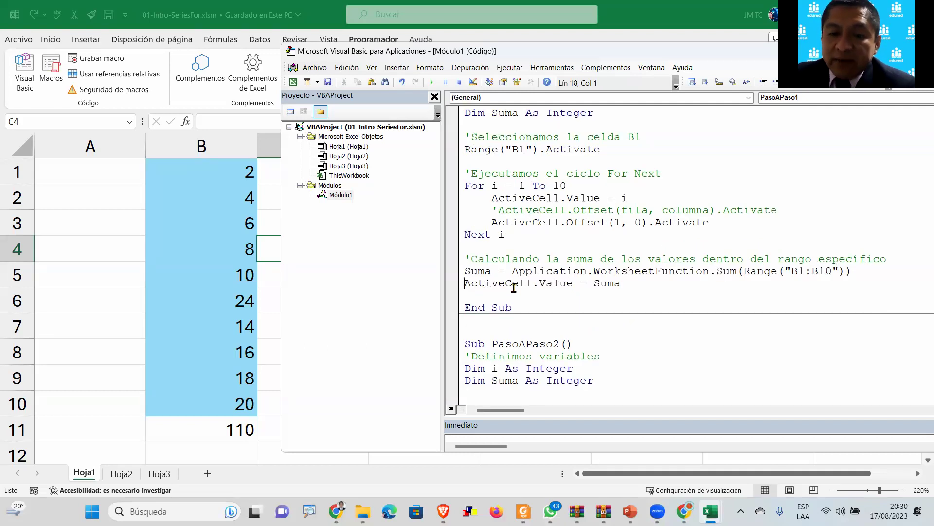
pyautogui.write("'")
pyautogui.click(527, 302)
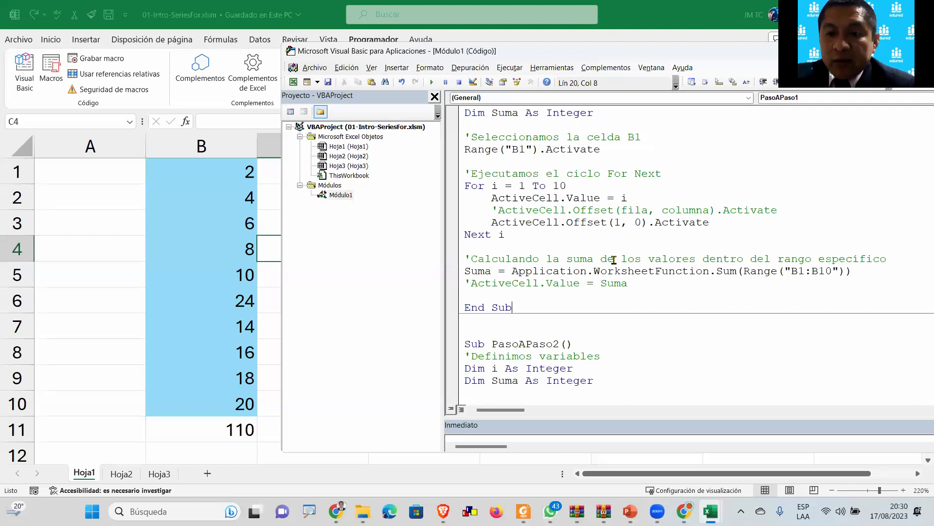
# Run PasoAPaso1 with Run Sub/UserForm to fill B1:B10 with 1 to 10.
pyautogui.moveTo(541, 52); pyautogui.dragTo(642, 54)
pyautogui.scroll(1, 602, 133)
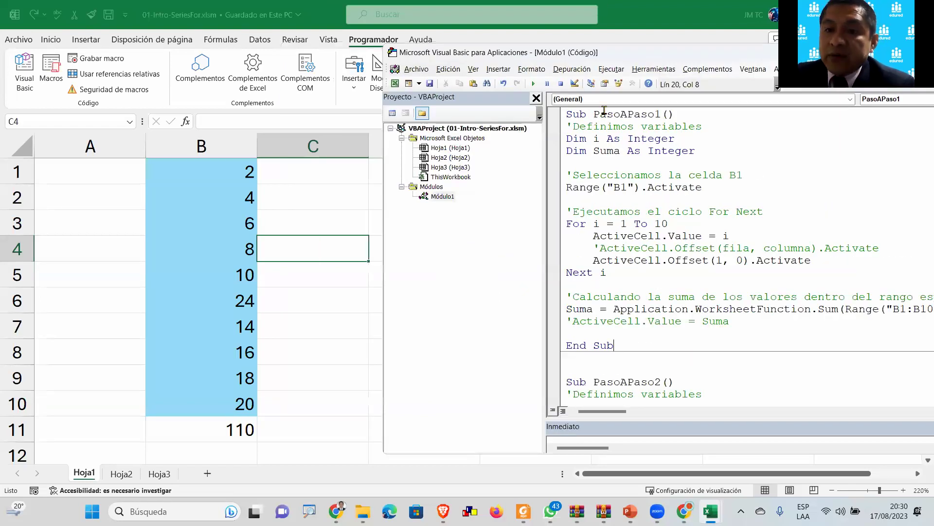
pyautogui.click(607, 116)
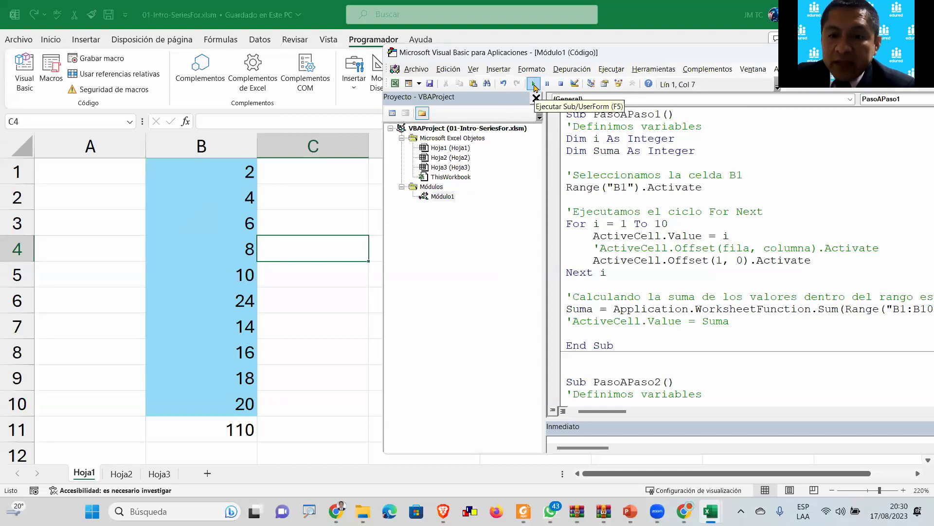
pyautogui.click(534, 87)
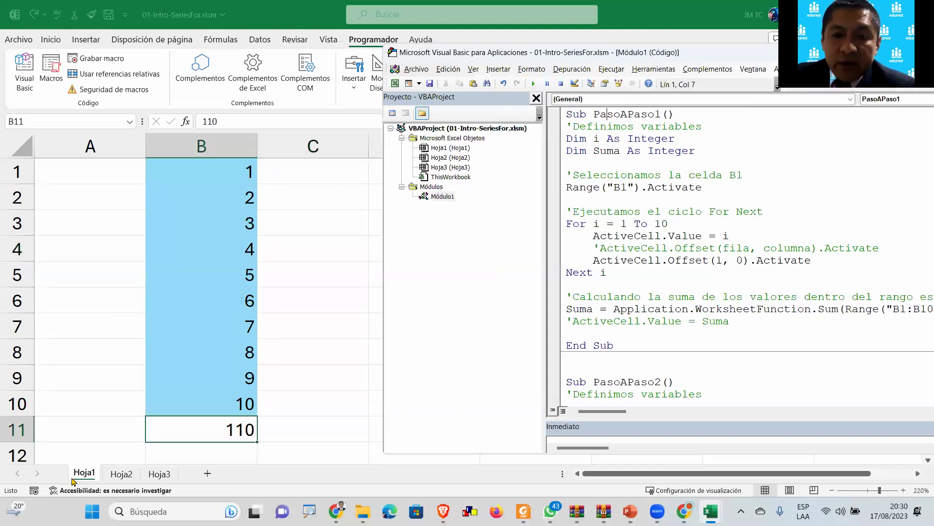
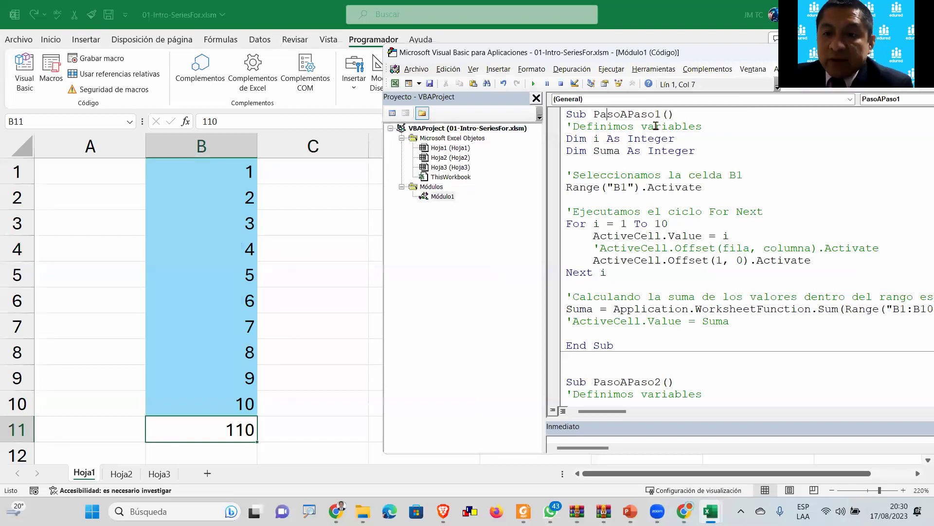
# Clear the 110 from B11 and run PasoAPaso1 from the VBA editor.
pyautogui.click(244, 432)
pyautogui.press('Delete')
pyautogui.press('Up')
pyautogui.press('Up')
pyautogui.press('Up')
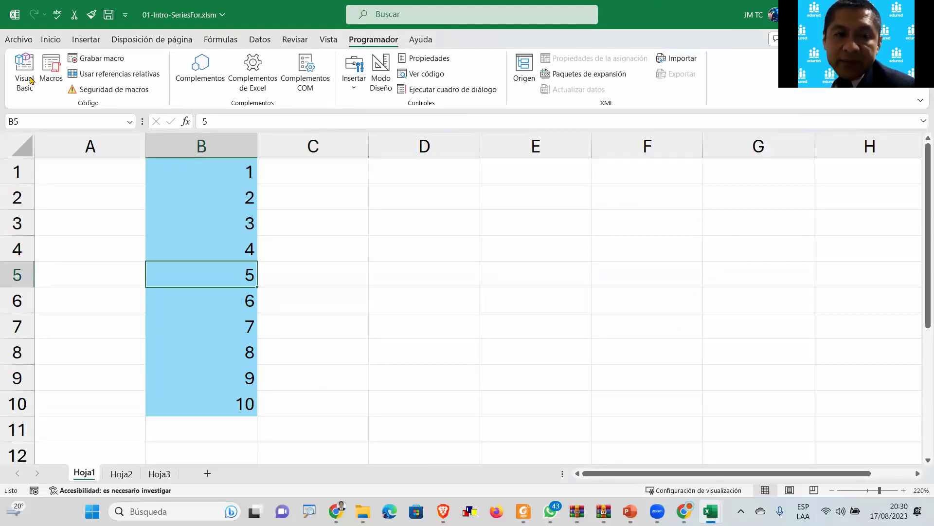
pyautogui.click(30, 80)
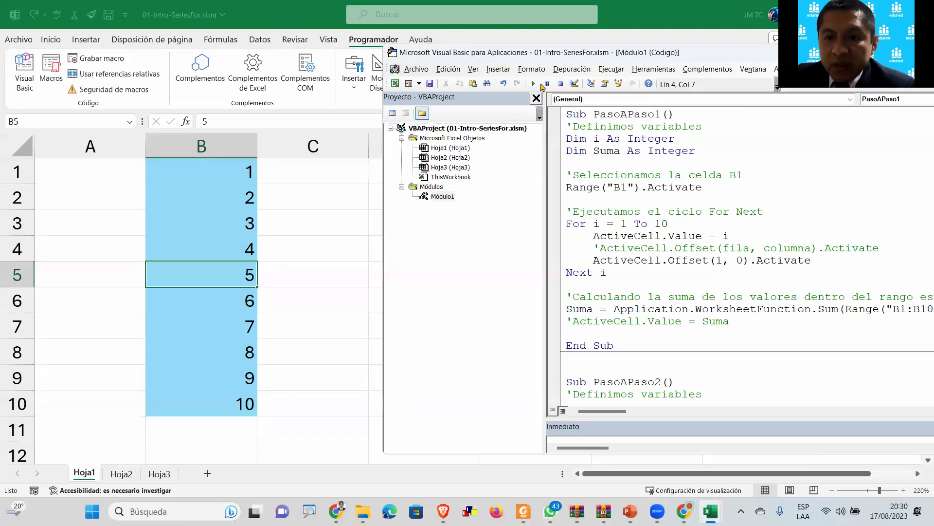
pyautogui.click(535, 85)
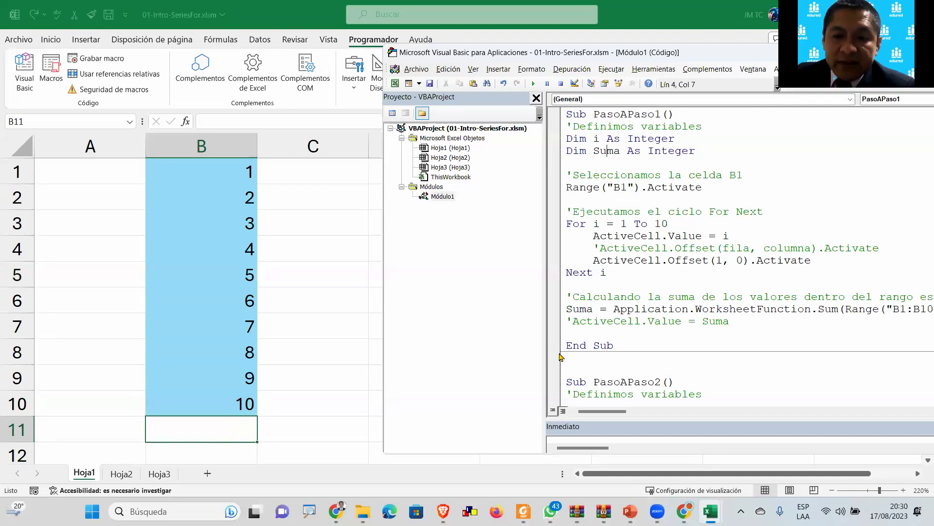
# Remove the apostrophe so 'ActiveCell.Value = Suma' is active again in Módulo1.
pyautogui.press('BackSpace')
pyautogui.click(543, 324)
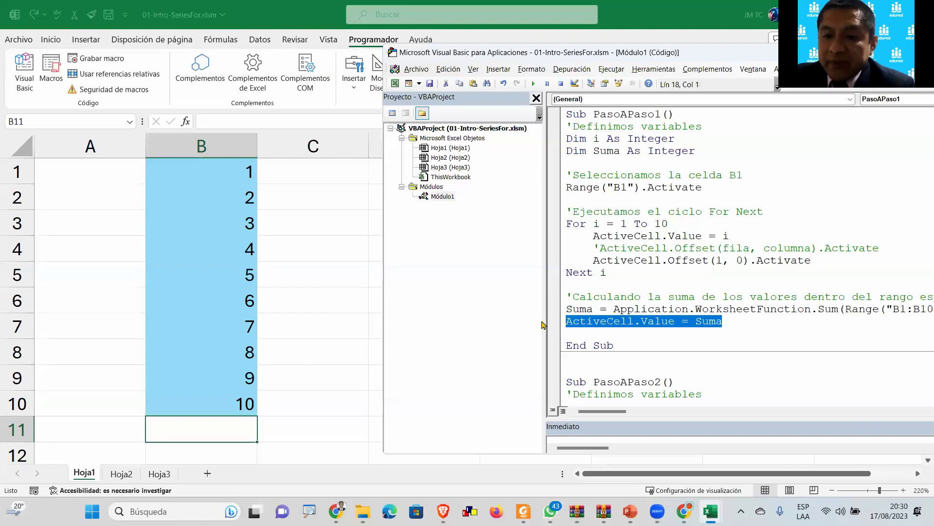
pyautogui.click(579, 322)
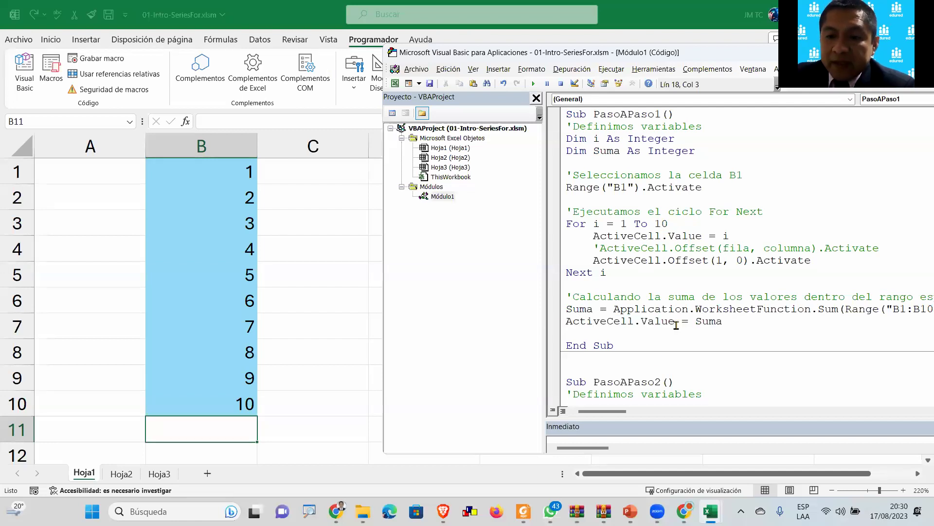
pyautogui.moveTo(566, 310); pyautogui.dragTo(594, 311)
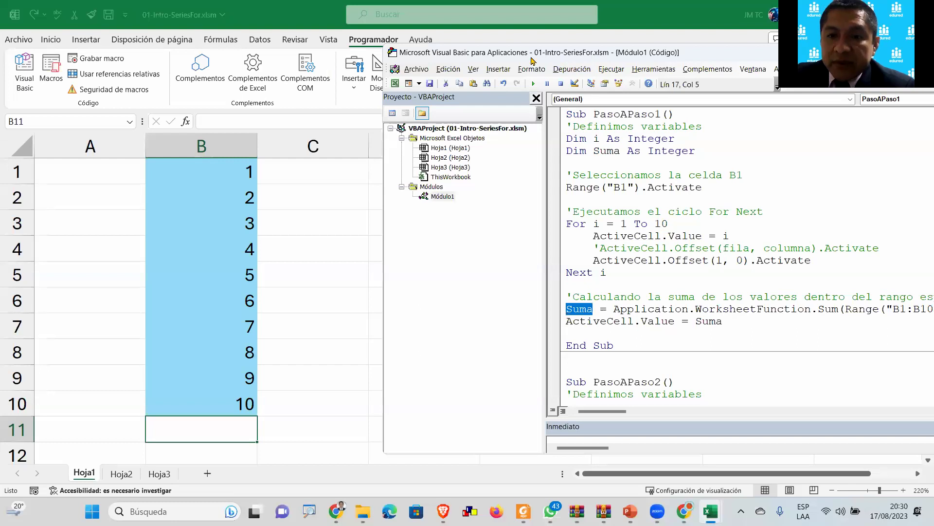
pyautogui.moveTo(532, 61); pyautogui.dragTo(474, 62)
pyautogui.click(574, 212)
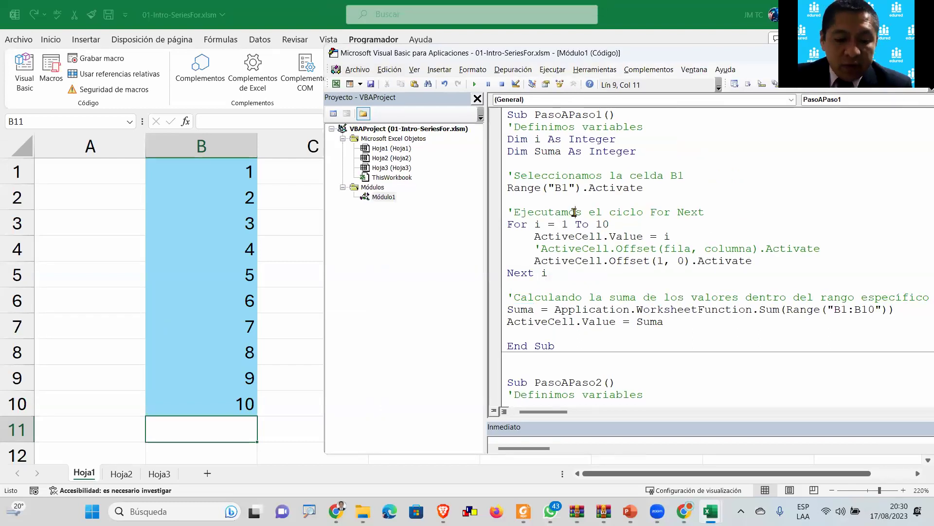
# Step PasoAPaso1 with F8 into its loop, checking column B on the worksheet.
pyautogui.press('F9')
pyautogui.click(547, 221)
pyautogui.click(557, 115)
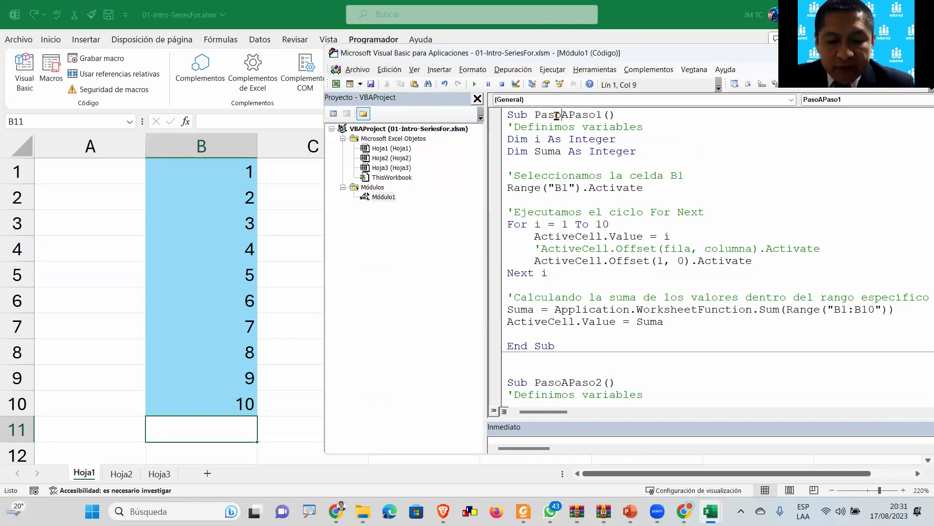
pyautogui.press('XF86AudioRaiseVolume')
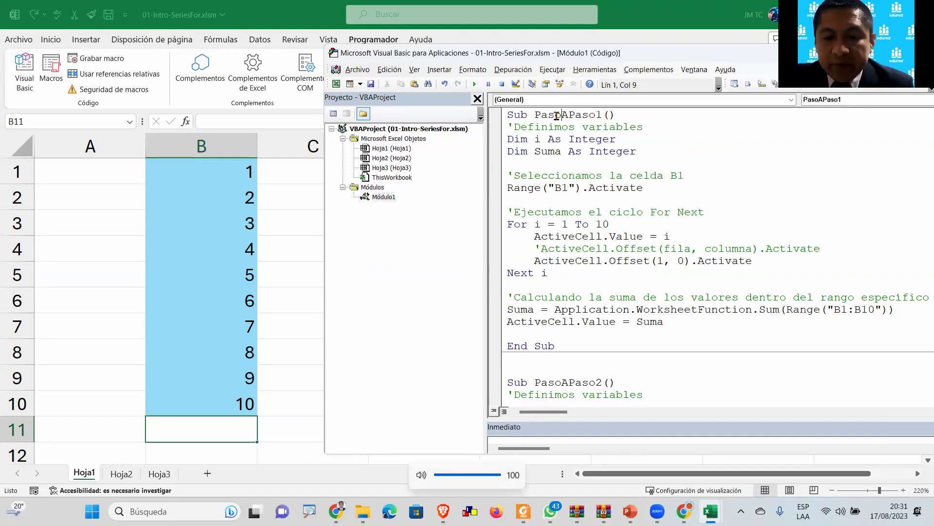
pyautogui.press('F8')
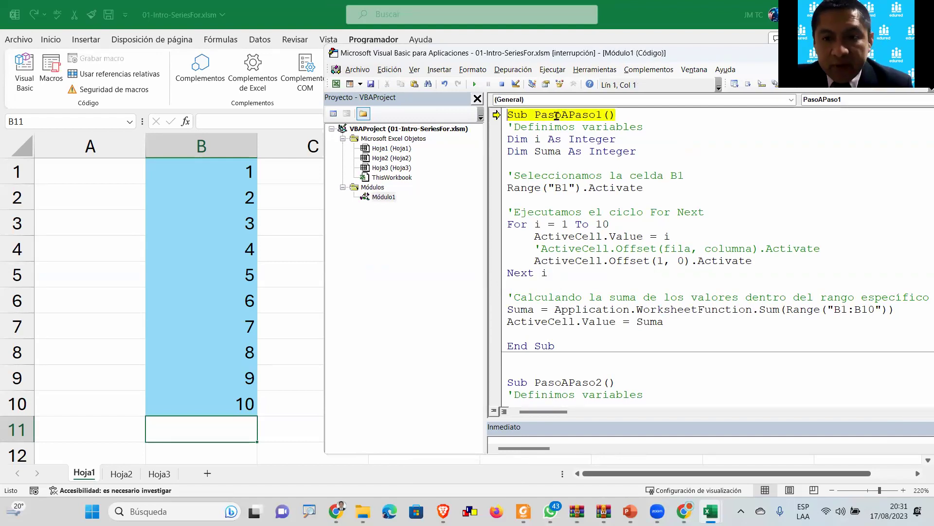
pyautogui.press('F8')
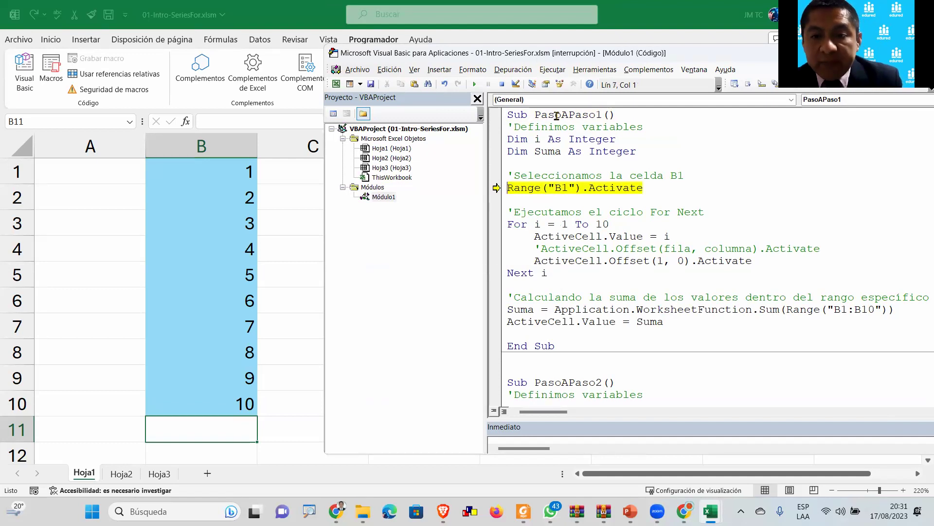
pyautogui.press('F8')
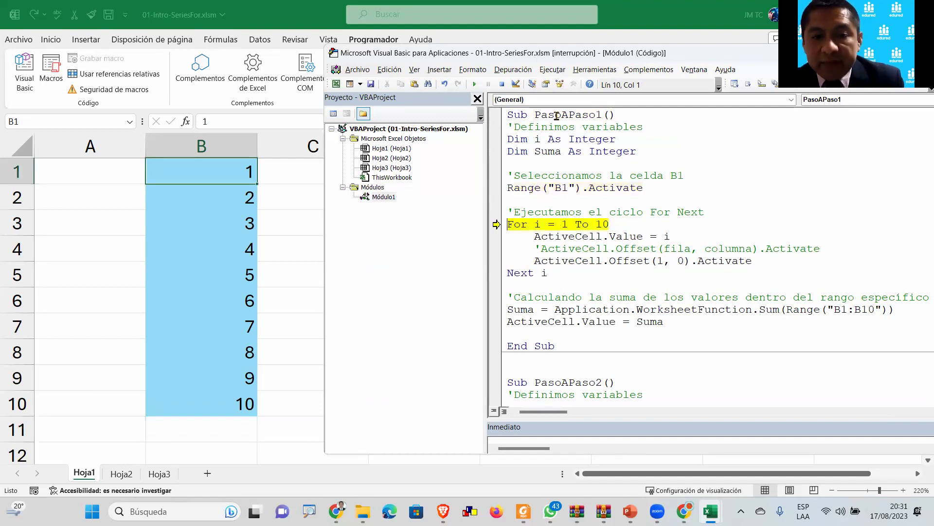
pyautogui.press('F8')
pyautogui.press('F8')
pyautogui.press('F8')
pyautogui.press('F8')
pyautogui.press('F8')
pyautogui.press('F8')
pyautogui.press('F8')
pyautogui.press('F8')
pyautogui.press('F8')
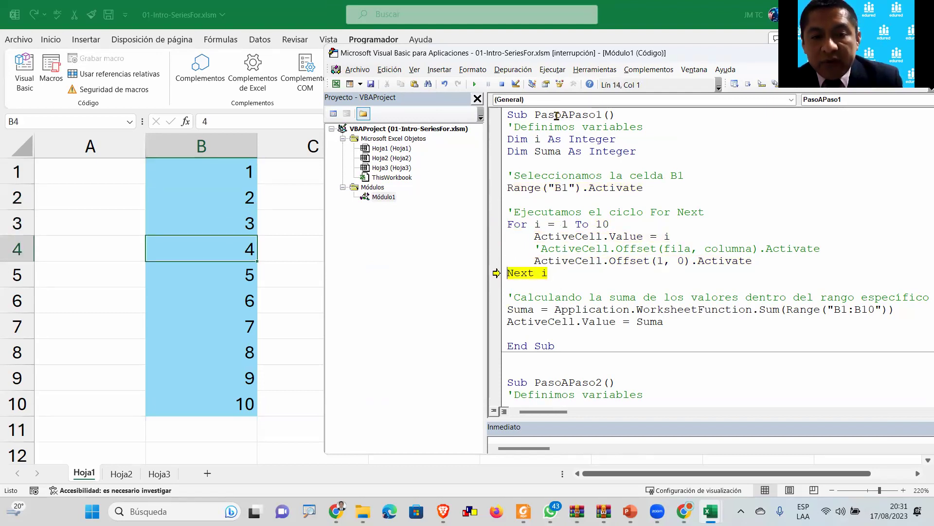
pyautogui.click(229, 168)
pyautogui.click(31, 73)
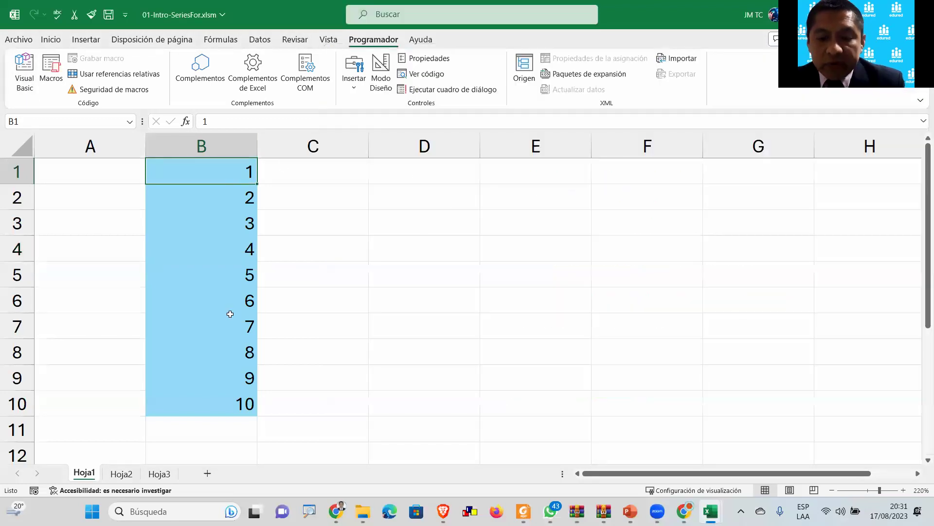
# Clear B1:B10 and return to the editor with the caret in PasoAPaso1.
pyautogui.hotkey('alt', 'F11')
pyautogui.press('Delete')
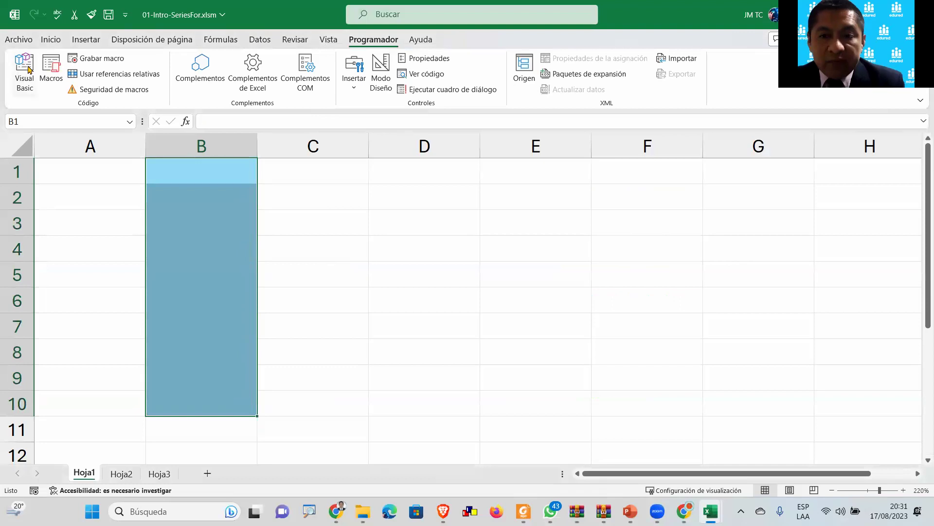
pyautogui.hotkey('alt', 'F11')
pyautogui.click(589, 114)
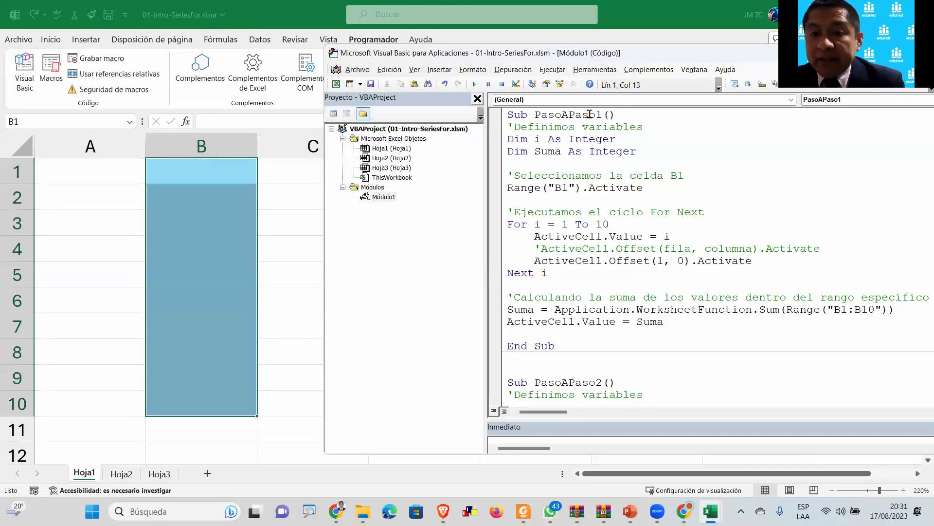
pyautogui.moveTo(606, 115); pyautogui.dragTo(511, 115)
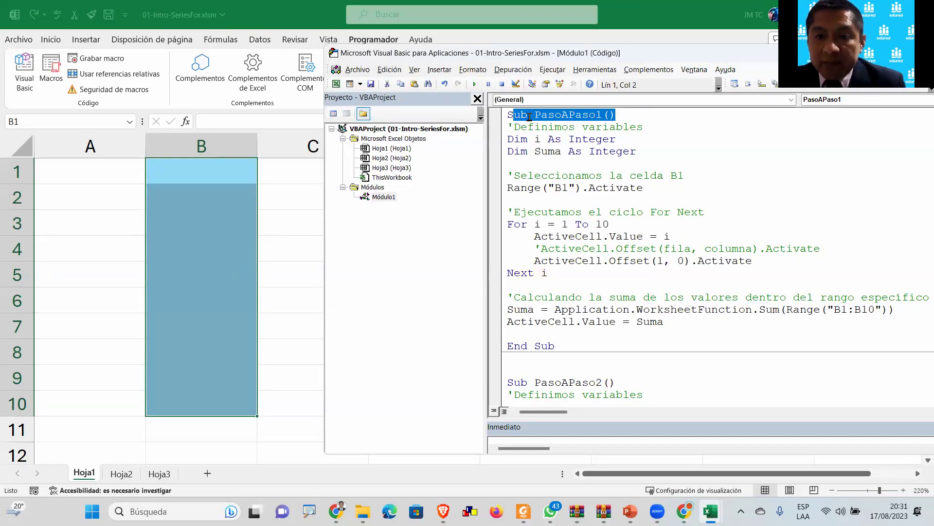
pyautogui.click(529, 116)
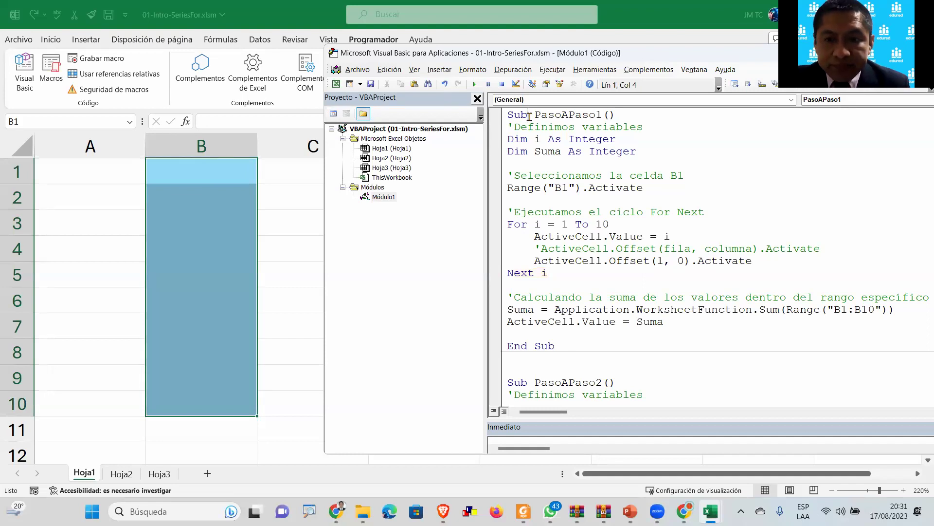
# Step with F8 through the loop, writing 1 to 10 into B1:B10, until the Sum line.
pyautogui.press('F8')
pyautogui.press('F8')
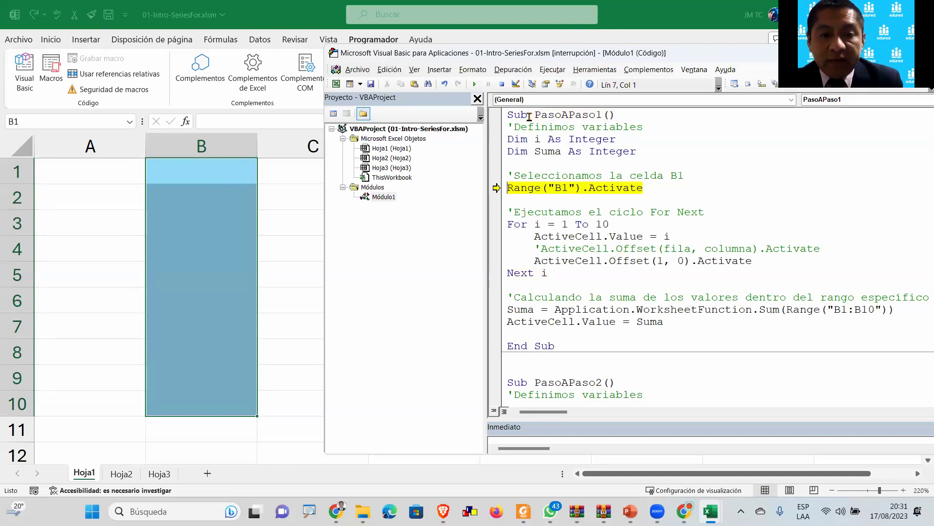
pyautogui.press('F8')
pyautogui.press('F8')
pyautogui.press('F8')
pyautogui.press('F8')
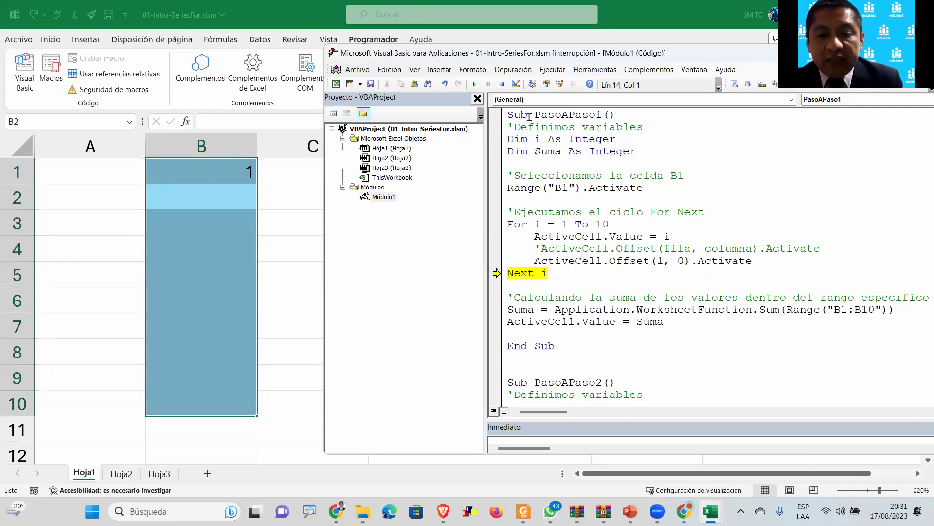
pyautogui.press('F8')
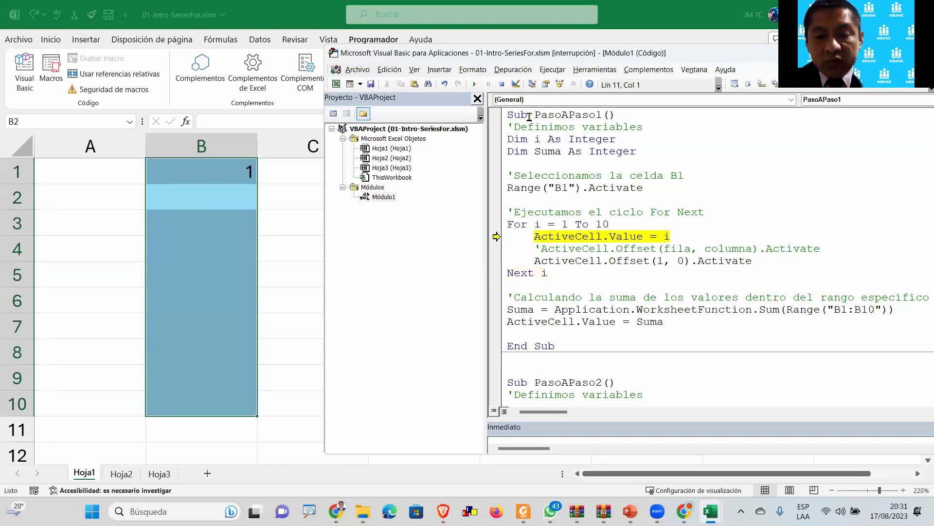
pyautogui.press('F8')
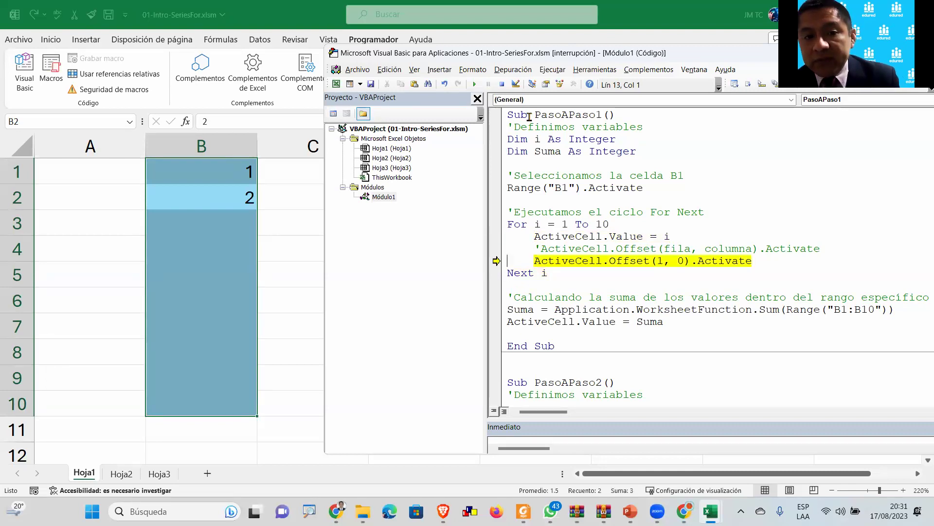
pyautogui.press('F8')
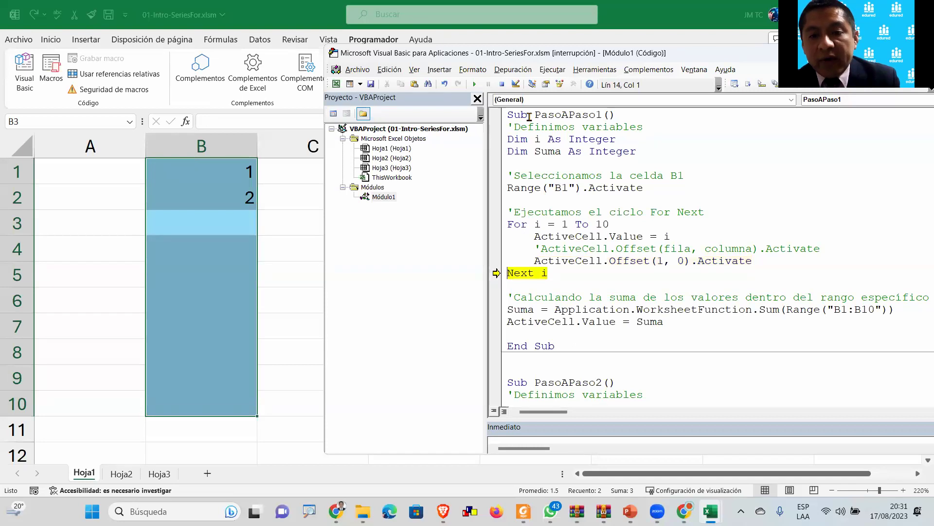
pyautogui.press('F8')
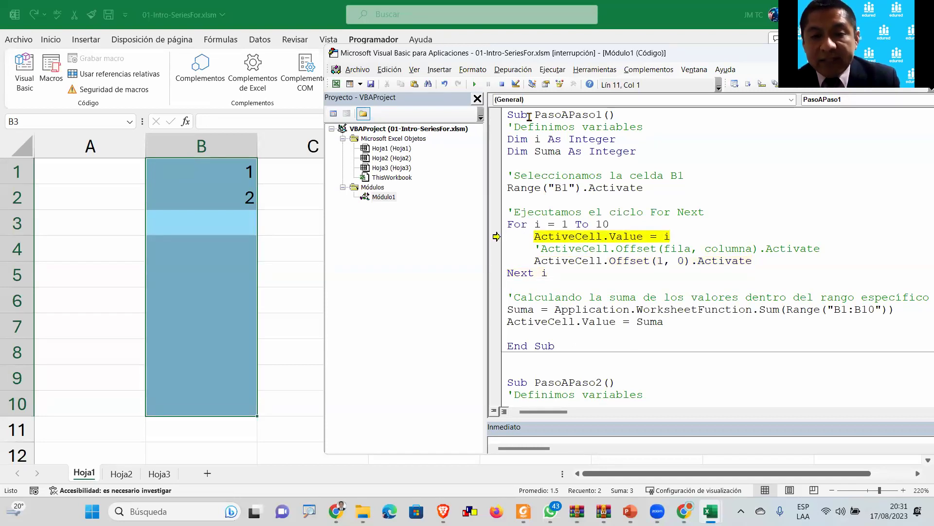
pyautogui.press('F8')
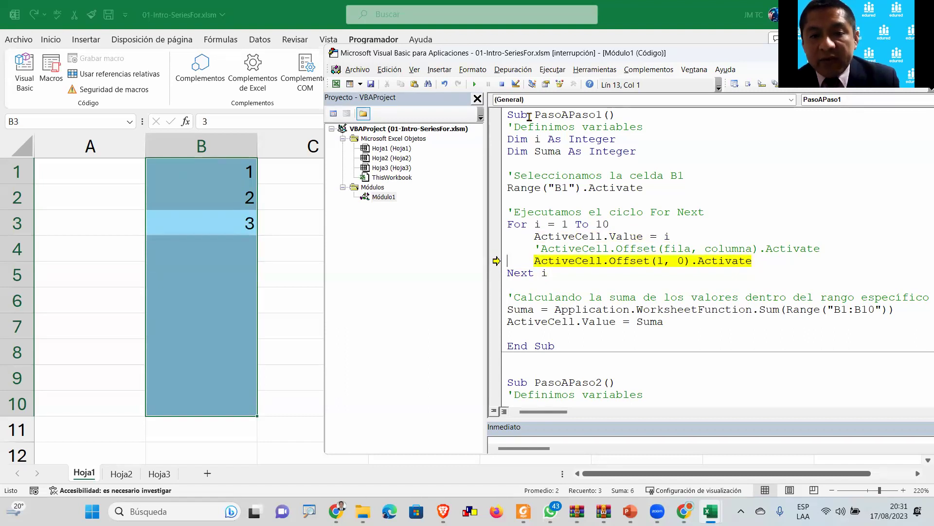
pyautogui.press('F8')
pyautogui.press('F8')
pyautogui.press('F8')
pyautogui.press('F8')
pyautogui.press('F8')
pyautogui.press('F8')
pyautogui.press('F8')
pyautogui.press('F8')
pyautogui.press('F8')
pyautogui.press('F8')
pyautogui.press('F8')
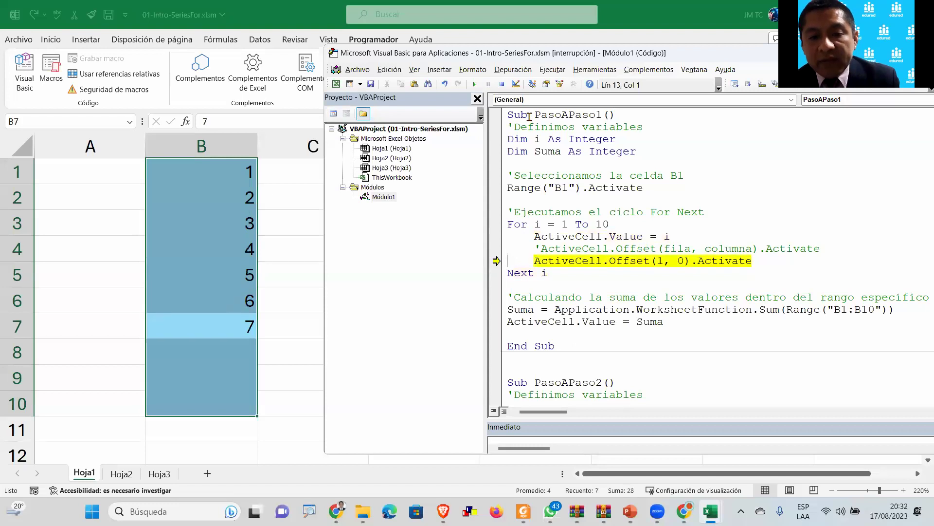
pyautogui.press('F8')
pyautogui.press('F8')
pyautogui.press('F8')
pyautogui.press('F8')
pyautogui.press('F8')
pyautogui.press('F8')
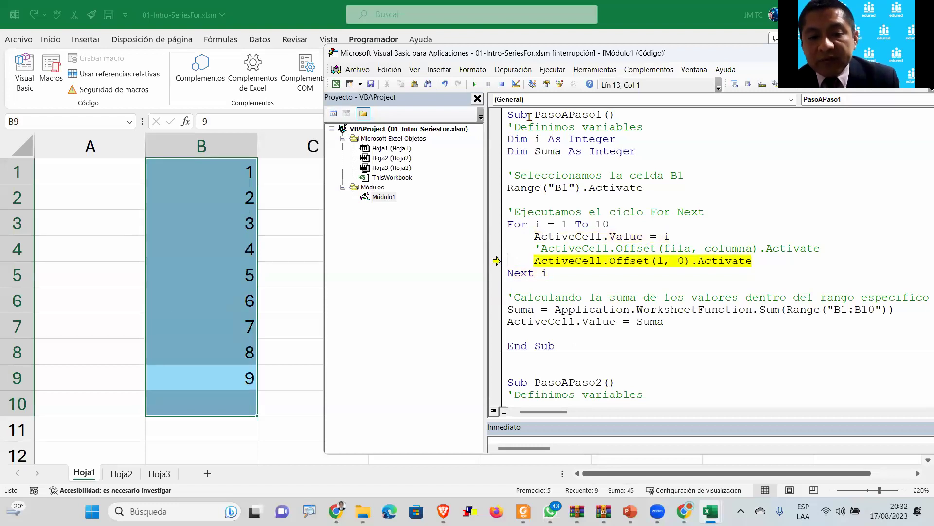
pyautogui.press('F8')
pyautogui.press('F8')
pyautogui.press('F8')
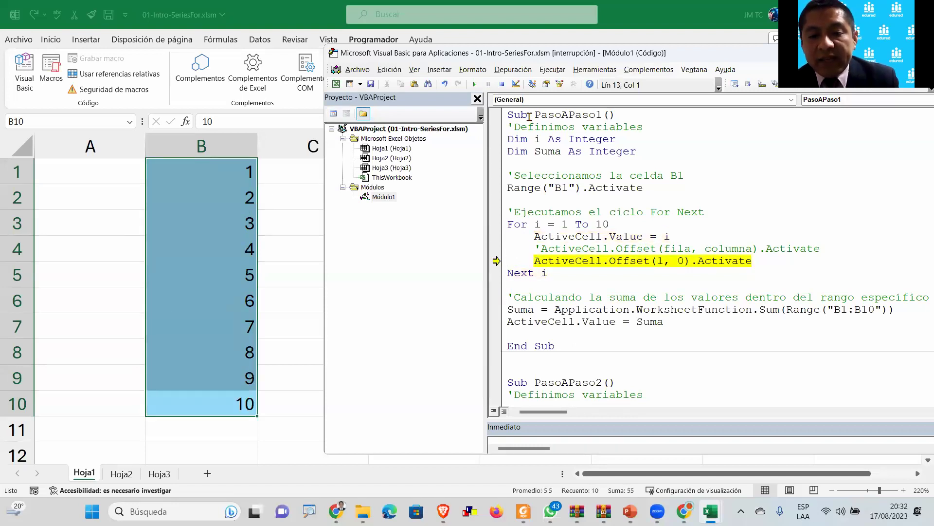
pyautogui.press('F8')
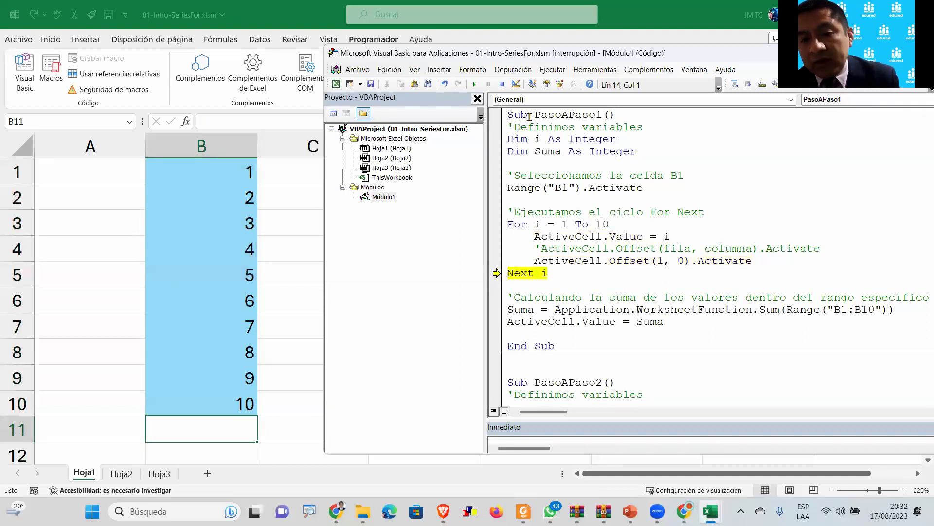
pyautogui.press('F8')
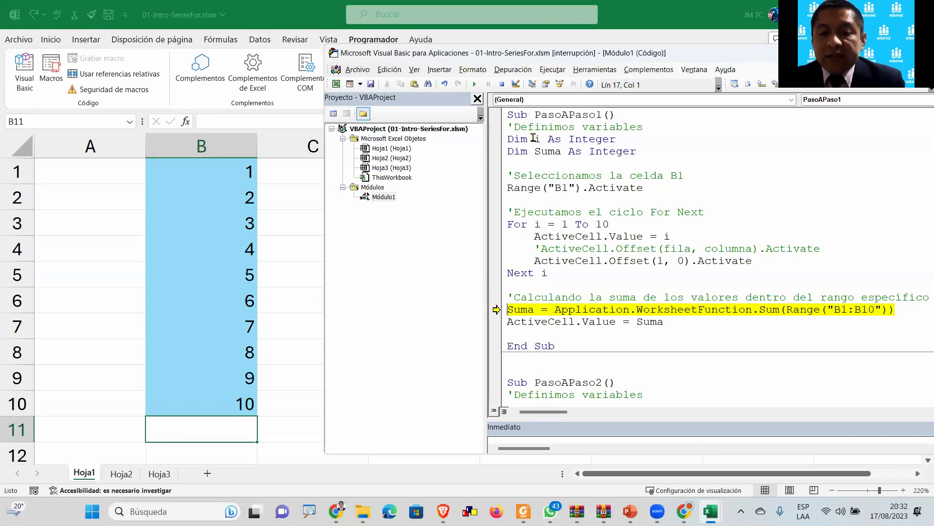
pyautogui.moveTo(650, 323)
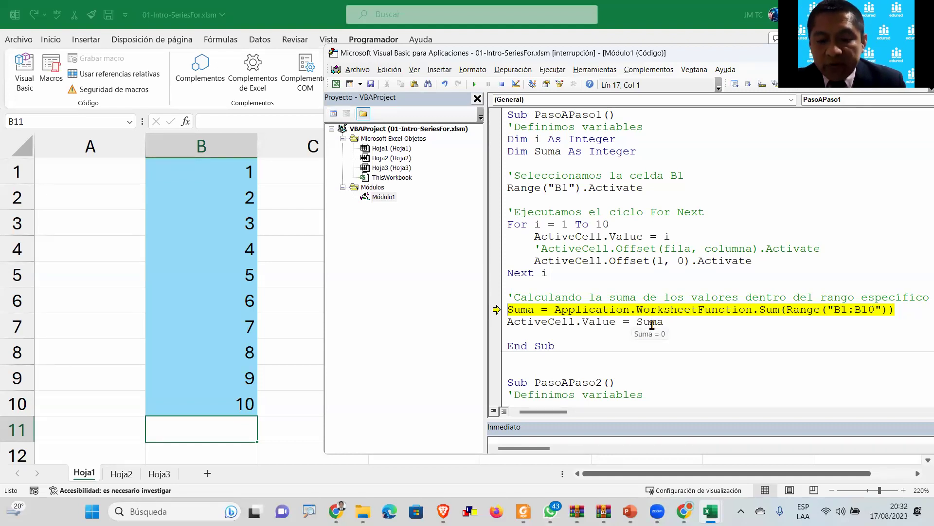
# Step through the final lines so Suma reaches 55 and B11 shows 55.
pyautogui.press('F8')
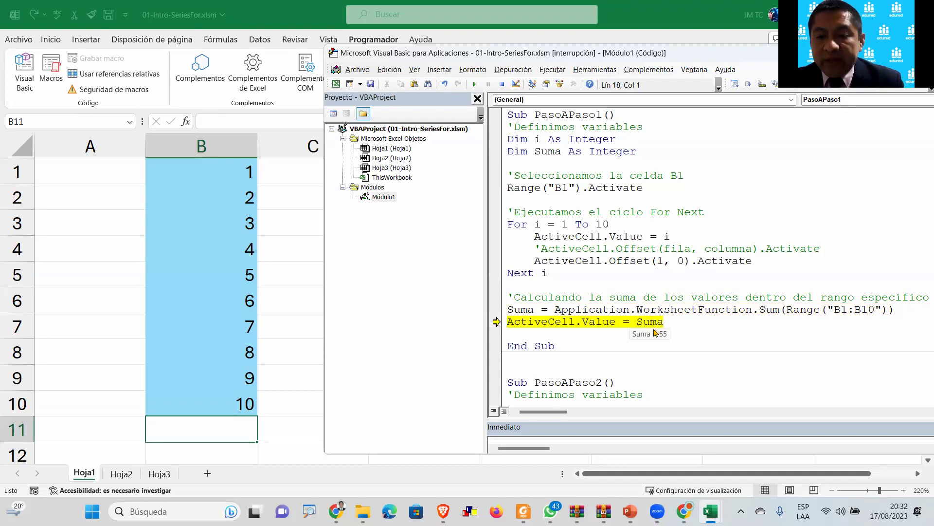
pyautogui.press('ctrl')
pyautogui.press('ctrl')
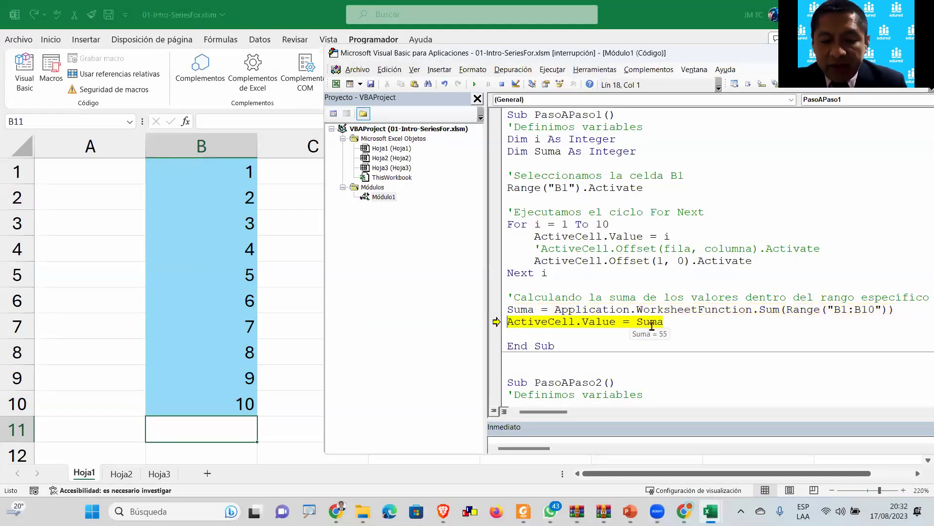
pyautogui.press('F8')
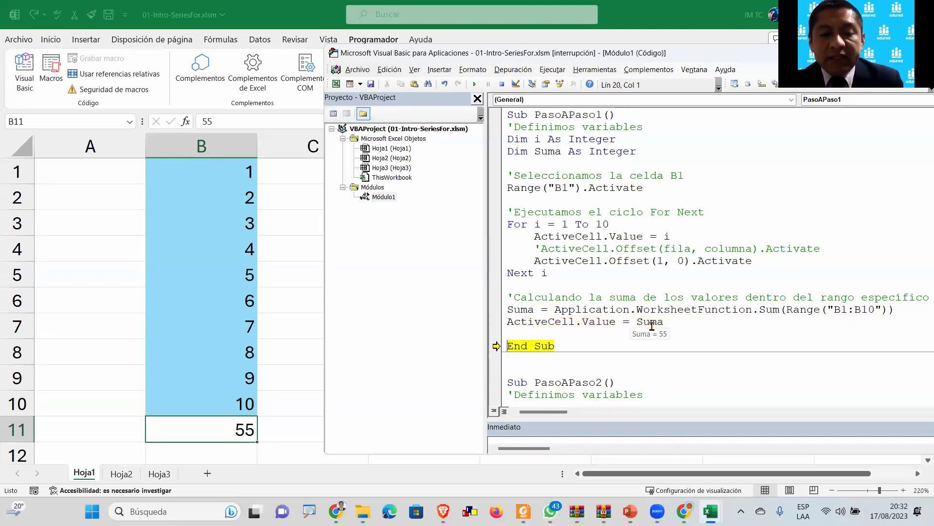
pyautogui.press('F8')
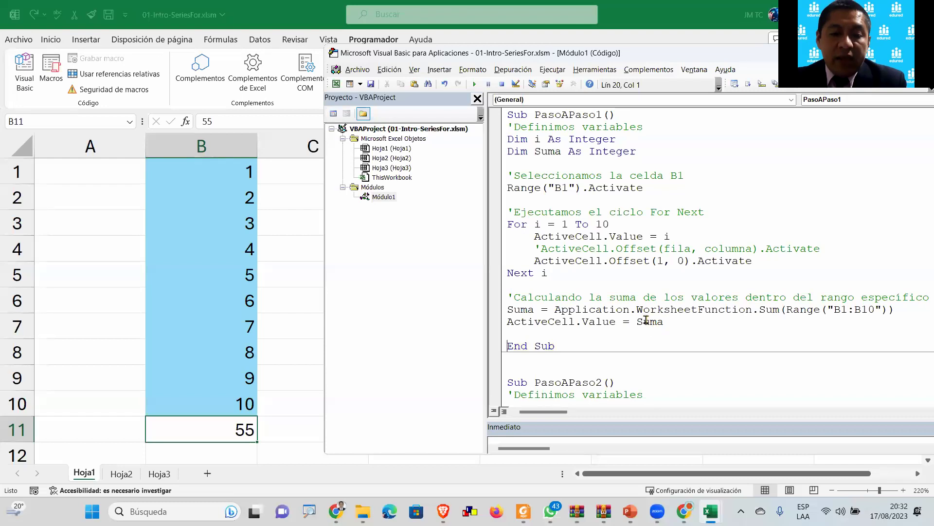
# Switch to another sheet tab and bring up the VBA editor with Alt+F11.
pyautogui.click(120, 474)
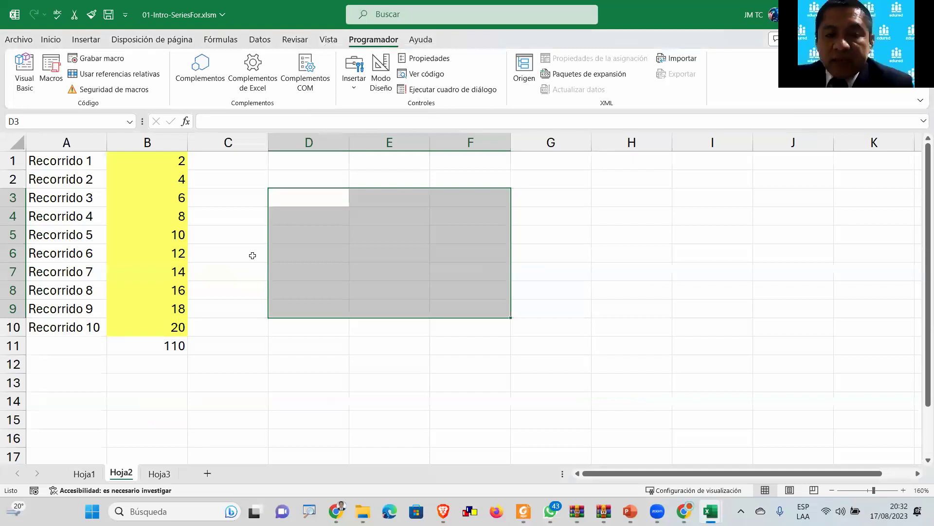
pyautogui.hotkey('alt', 'F11')
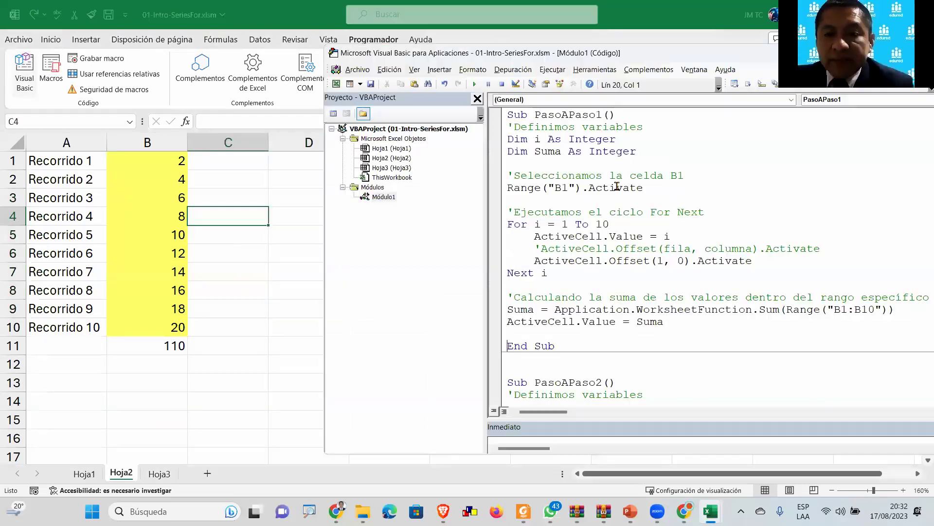
pyautogui.press('F5')
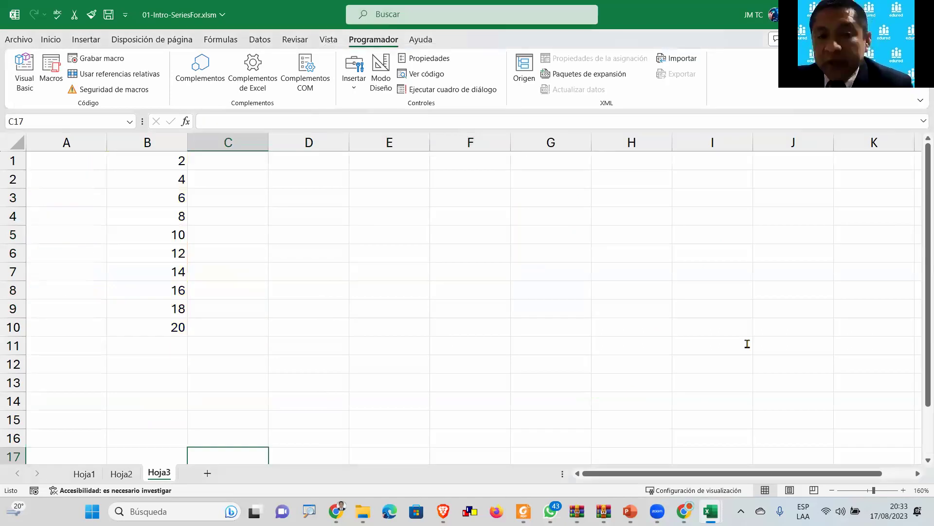
pyautogui.hotkey('alt', 'F11')
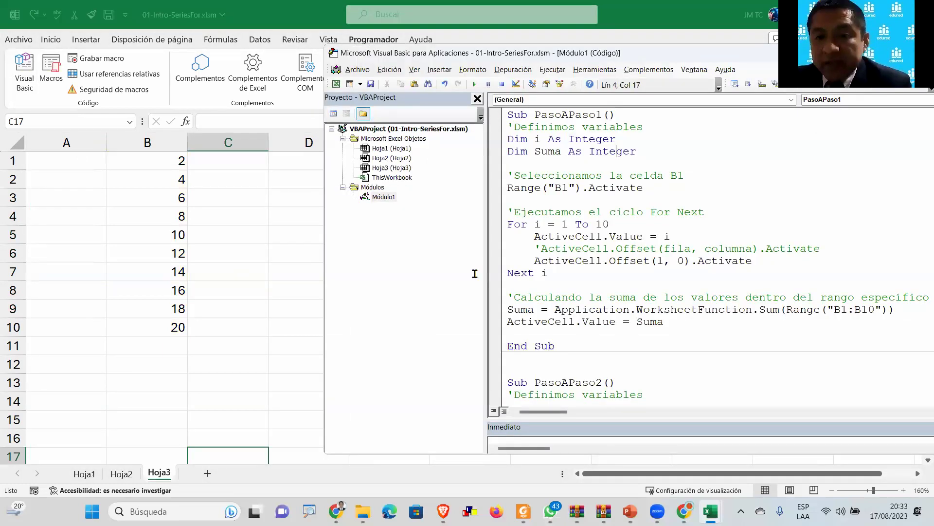
# Select the PasoAPaso1 code and run it on Hoja3, then view the results.
pyautogui.moveTo(642, 175); pyautogui.dragTo(503, 117)
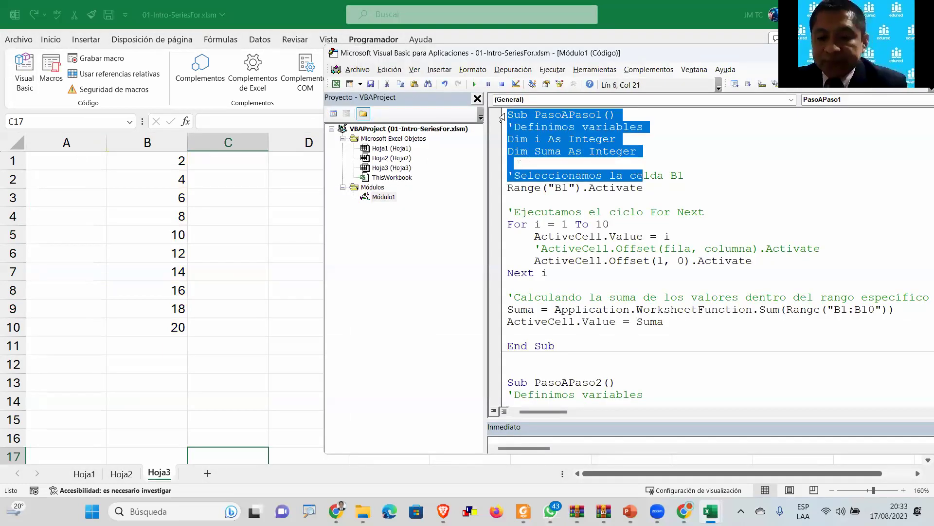
pyautogui.keyDown('shift'); pyautogui.click(554, 346); pyautogui.keyUp('shift')
pyautogui.click(474, 83)
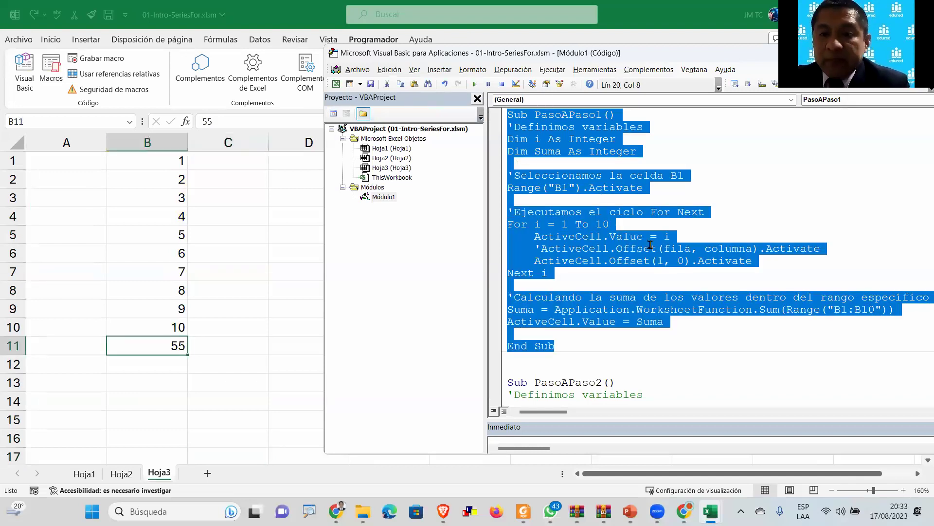
pyautogui.hotkey('shift', 'Up')
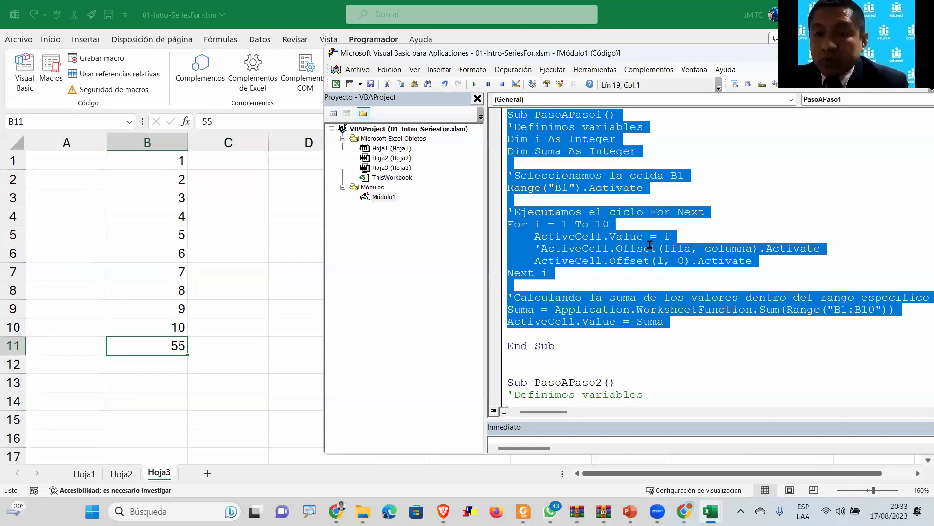
pyautogui.hotkey('alt', 'F11')
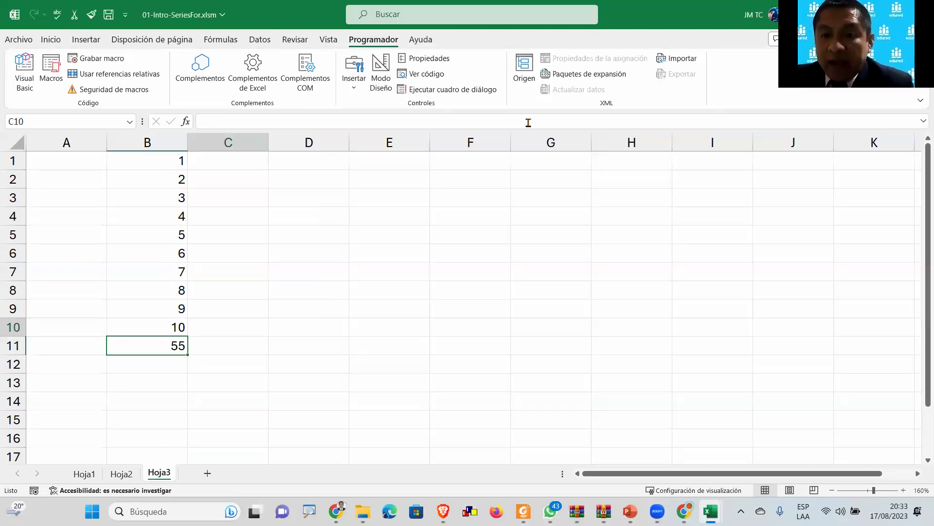
# Clear the filled cells and return to the editor at PasoAPaso2.
pyautogui.moveTo(229, 364); pyautogui.dragTo(148, 161)
pyautogui.press('Delete')
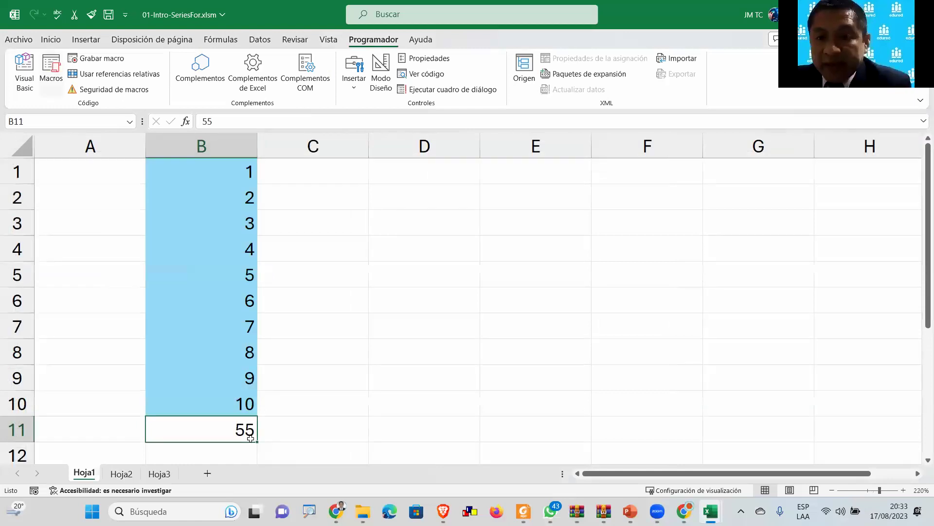
pyautogui.hotkey('alt', 'F11')
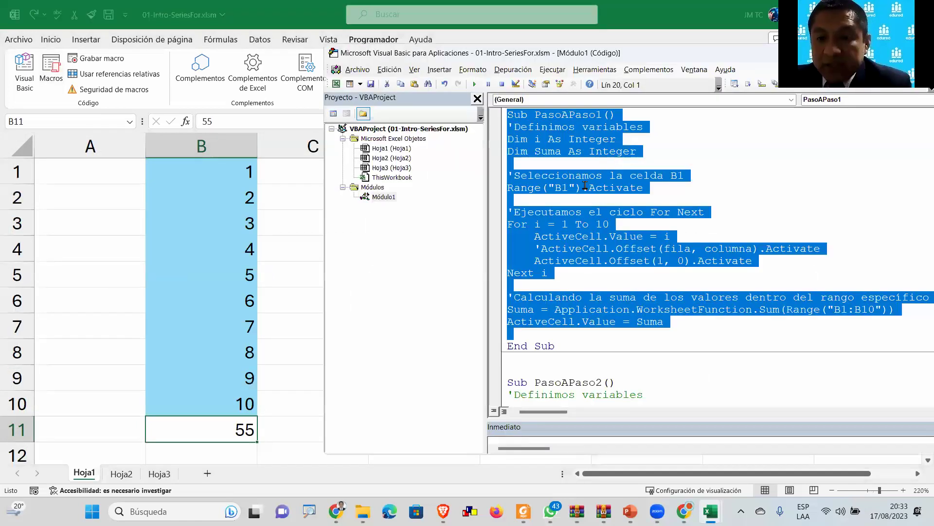
pyautogui.press('Right')
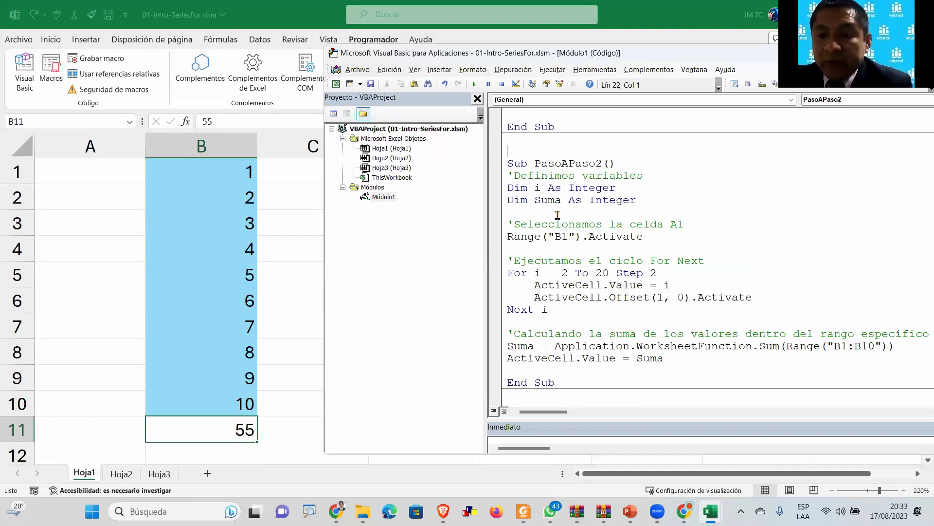
# Clear the numbers from Hoja1's column B.
pyautogui.scroll(-1, 557, 214)
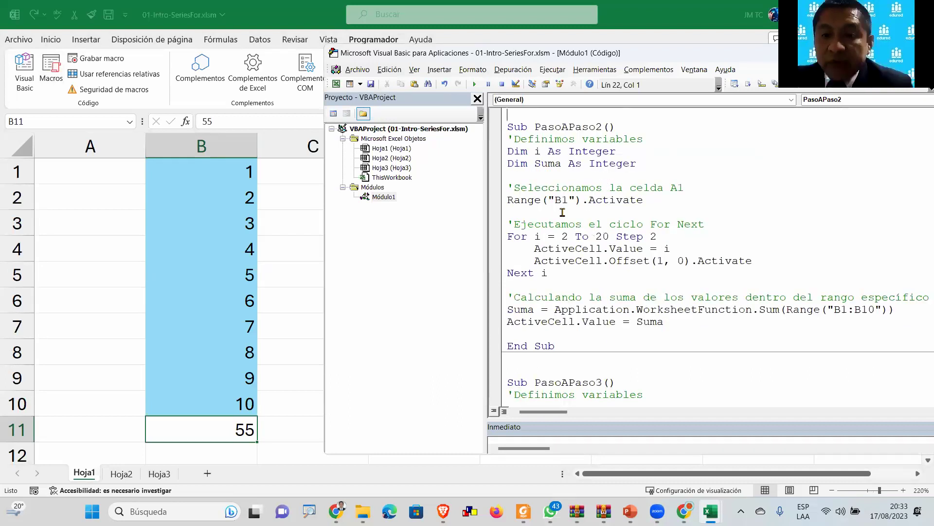
pyautogui.scroll(1, 563, 212)
pyautogui.press('F5')
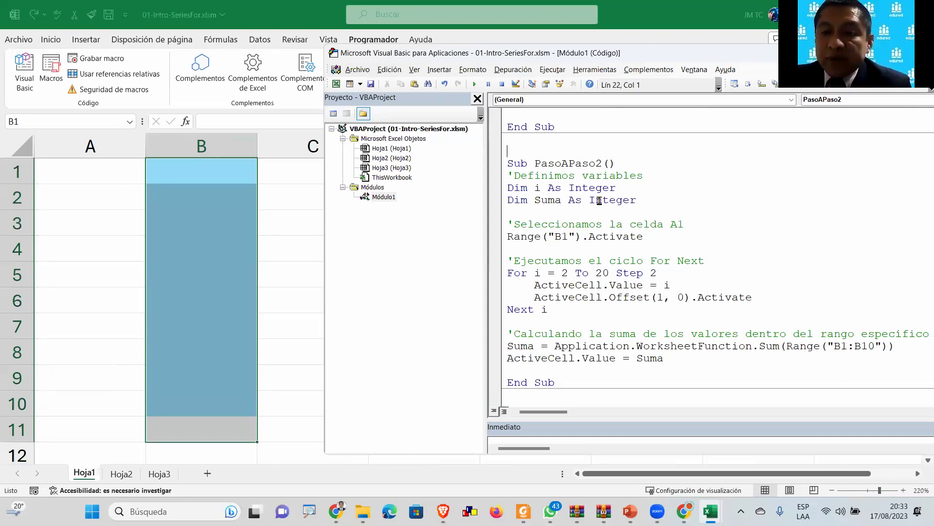
pyautogui.scroll(-2, 607, 200)
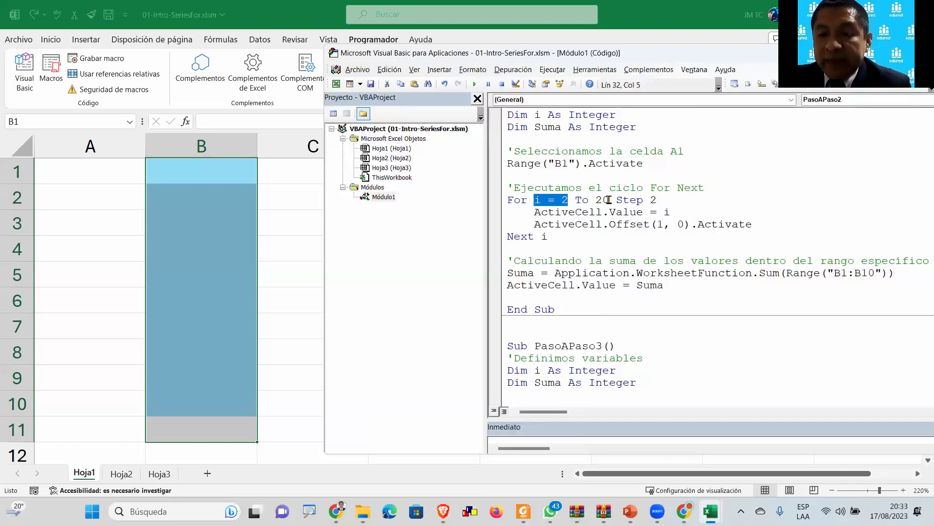
# Highlight PasoAPaso2's loop values 2, 20 and Step 2, comparing with For i = 1 To 10.
pyautogui.doubleClick(565, 200)
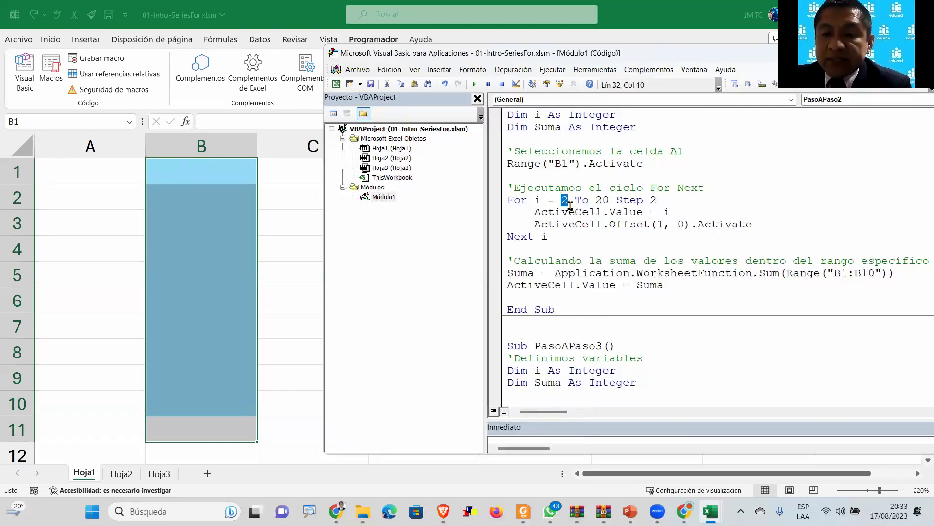
pyautogui.doubleClick(602, 200)
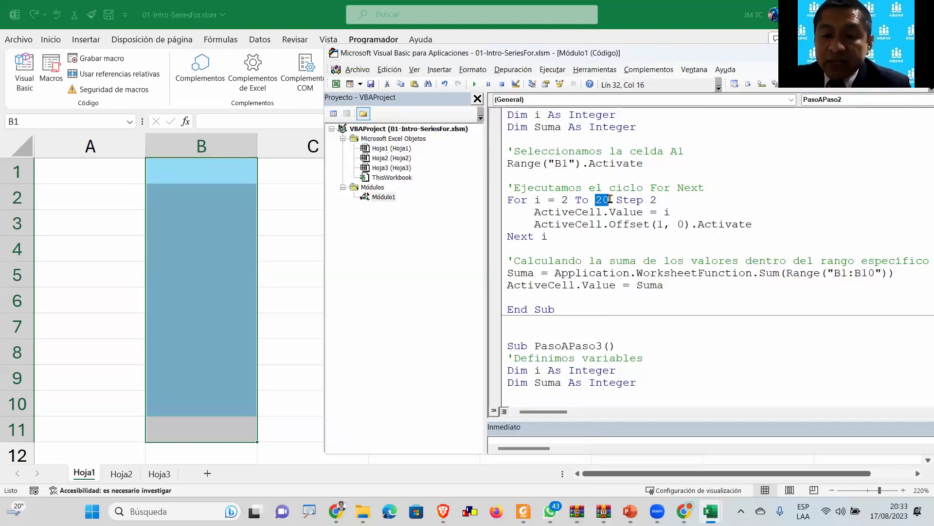
pyautogui.doubleClick(537, 199)
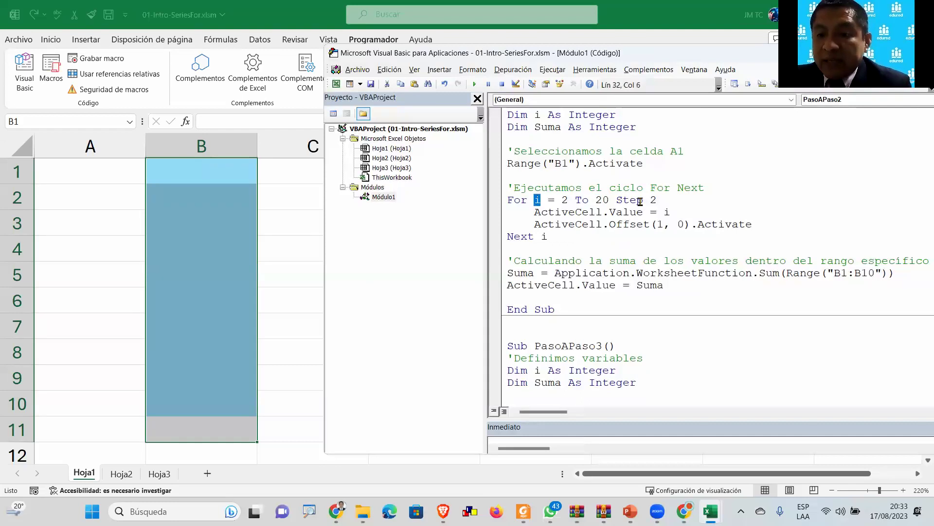
pyautogui.hotkey('ctrl', 'Right')
pyautogui.hotkey('ctrl', 'Right')
pyautogui.hotkey('ctrl', 'Right')
pyautogui.hotkey('shift', 'Right')
pyautogui.hotkey('shift', 'Right')
pyautogui.hotkey('shift', 'Right')
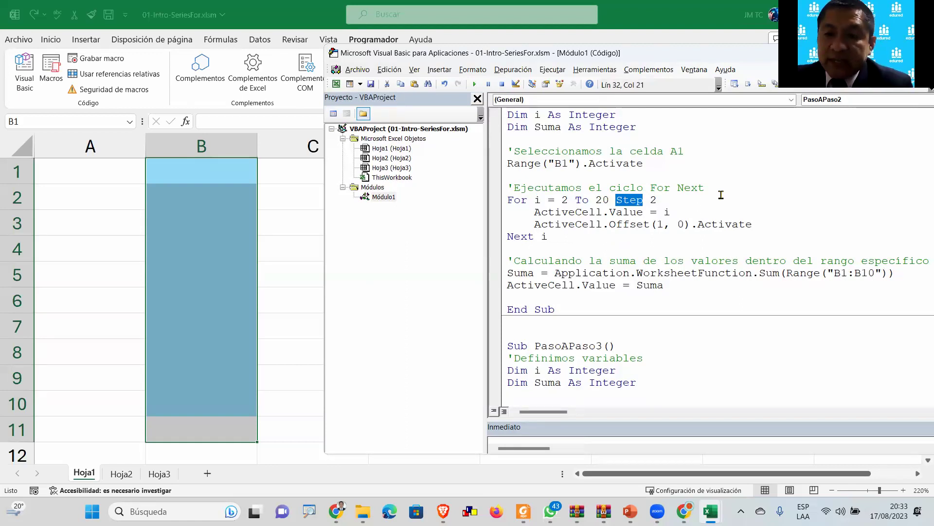
pyautogui.click(655, 199)
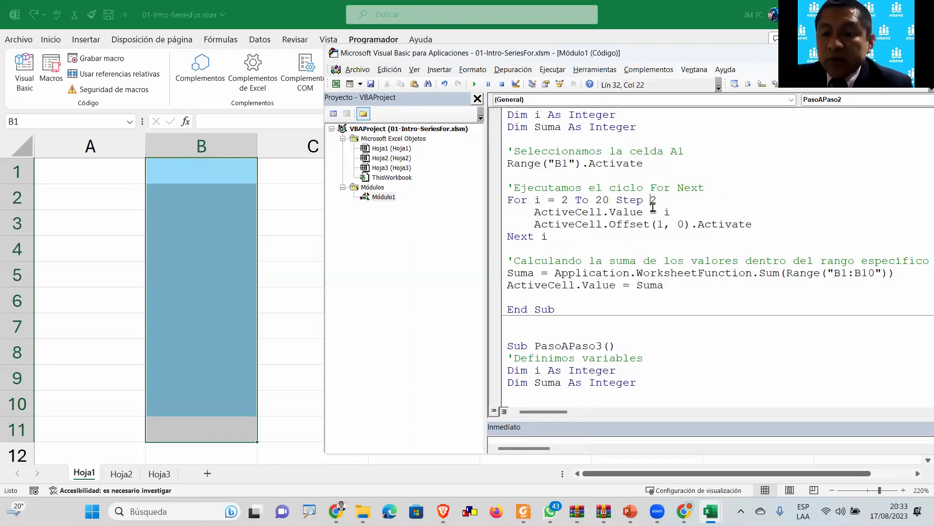
pyautogui.hotkey('shift', 'Right')
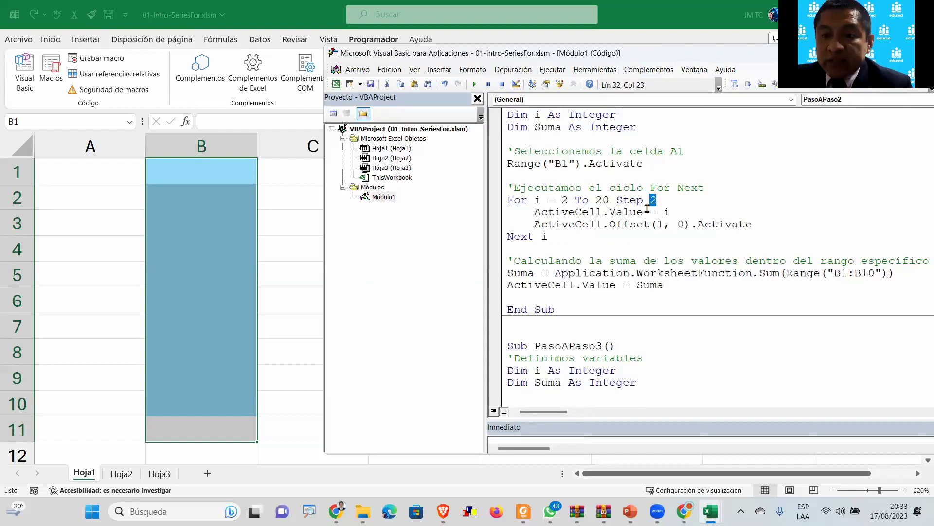
pyautogui.scroll(8, 612, 194)
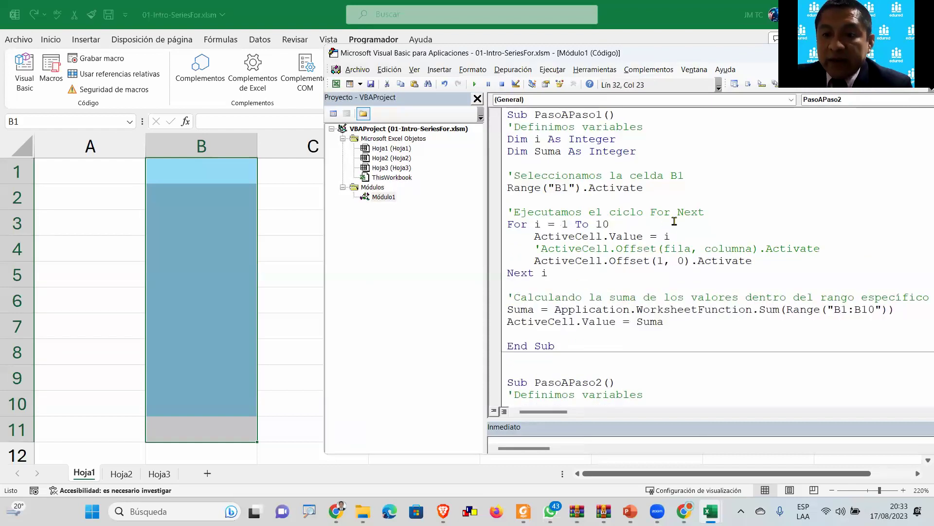
pyautogui.click(607, 224)
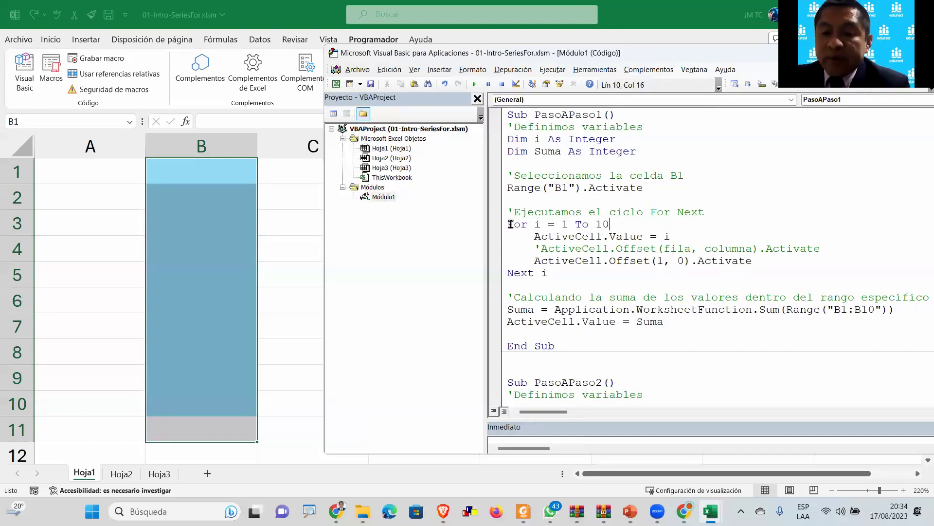
# Highlight the lines that write i into the active cell and move down one row.
pyautogui.scroll(-5, 628, 223)
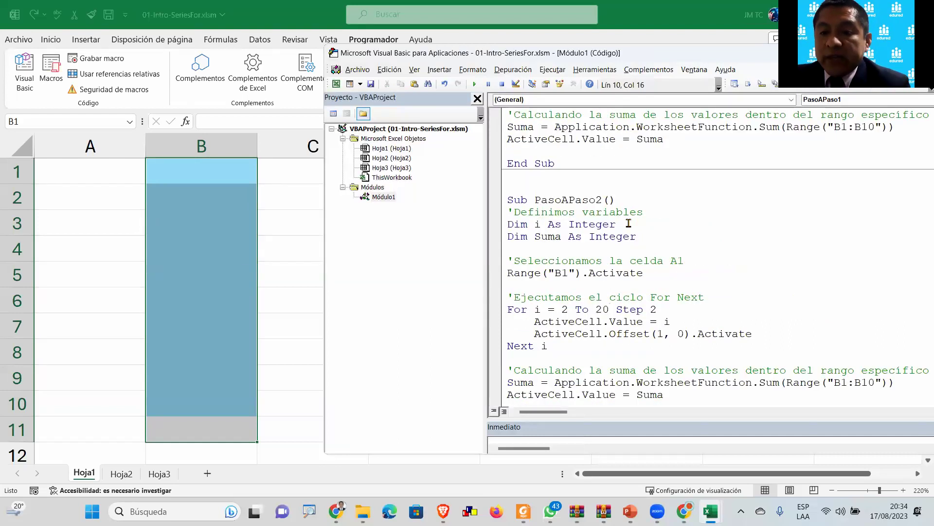
pyautogui.scroll(-1, 618, 232)
pyautogui.scroll(-1, 615, 234)
pyautogui.moveTo(615, 225); pyautogui.dragTo(657, 225)
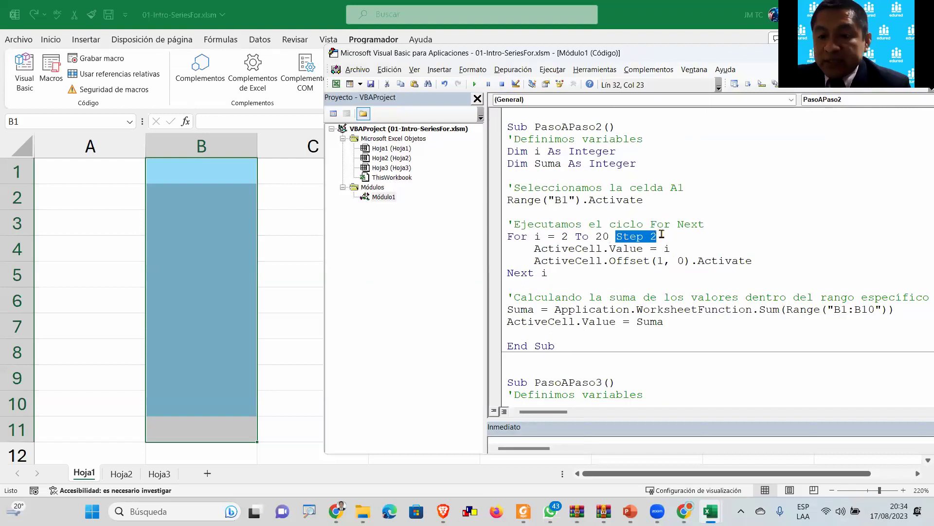
pyautogui.scroll(-1, 661, 221)
pyautogui.scroll(-1, 638, 165)
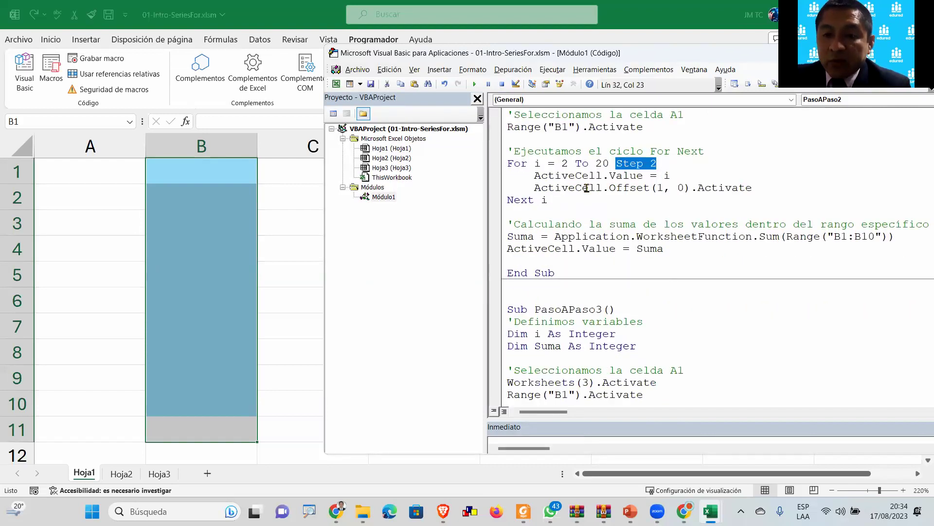
pyautogui.moveTo(534, 175); pyautogui.dragTo(674, 175)
pyautogui.doubleClick(666, 175)
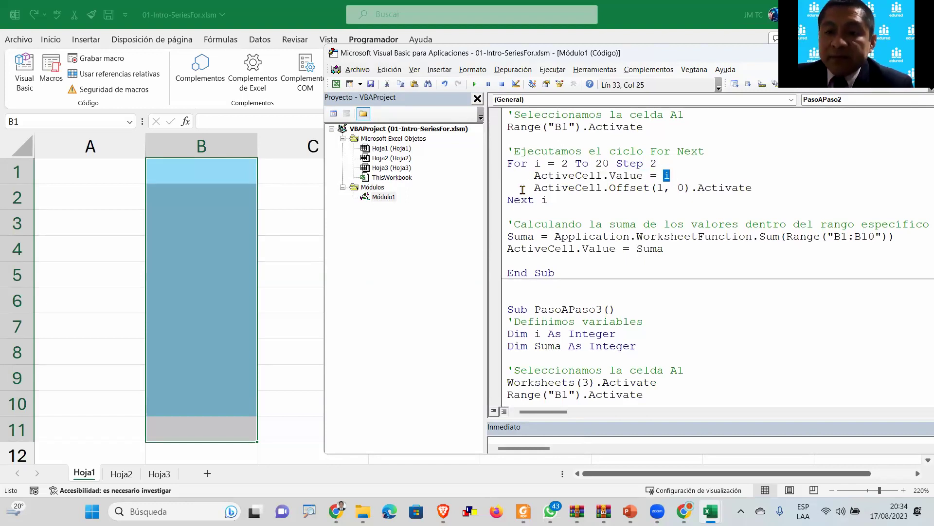
pyautogui.moveTo(522, 190); pyautogui.dragTo(753, 189)
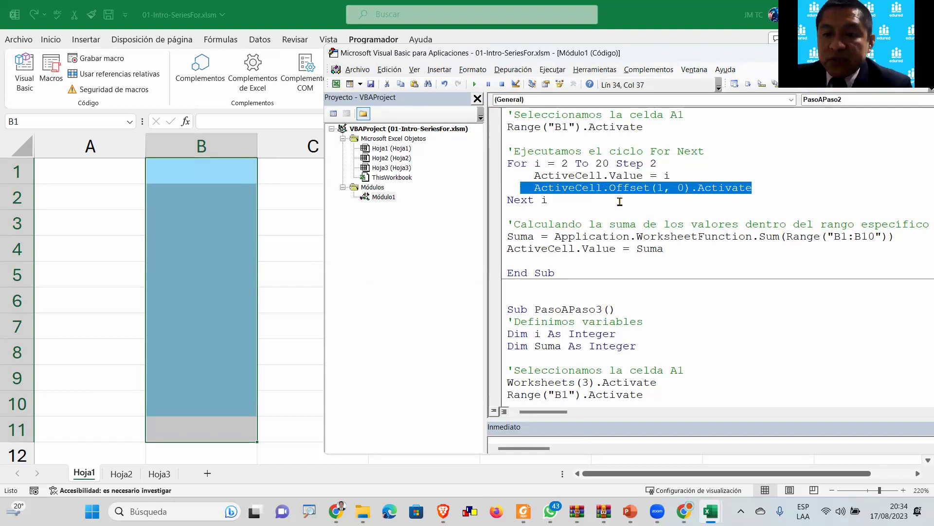
pyautogui.scroll(2, 630, 254)
pyautogui.click(615, 254)
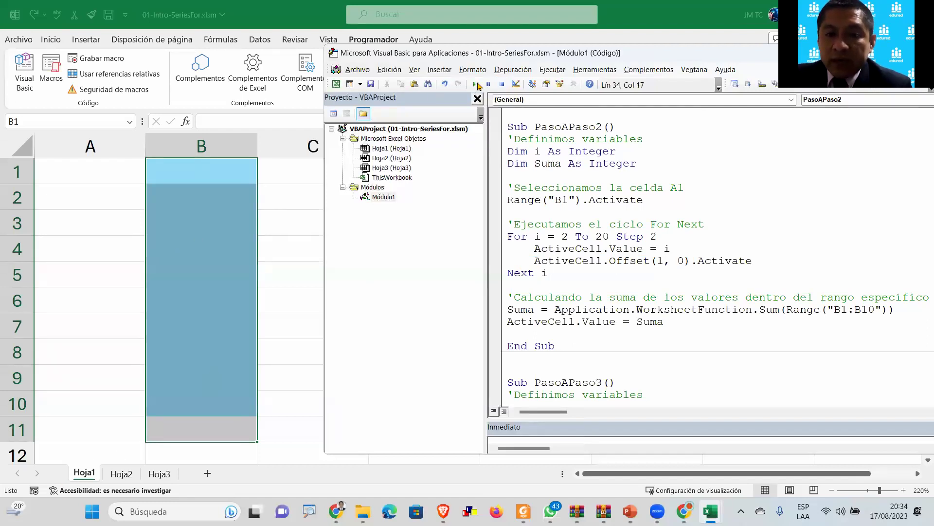
# Run PasoAPaso2 on Hoja1, then with F5 on Hoja2, giving 2–20 and total 110.
pyautogui.click(476, 85)
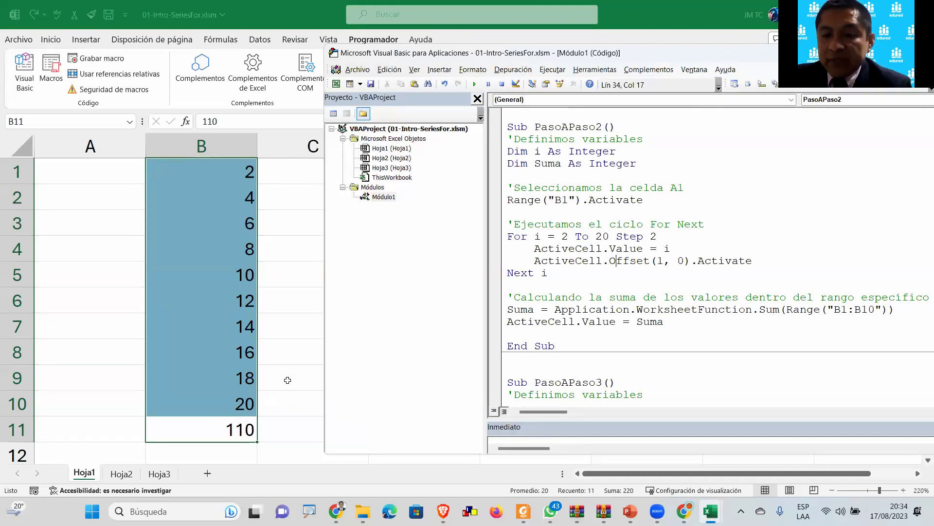
pyautogui.moveTo(670, 322); pyautogui.dragTo(508, 285)
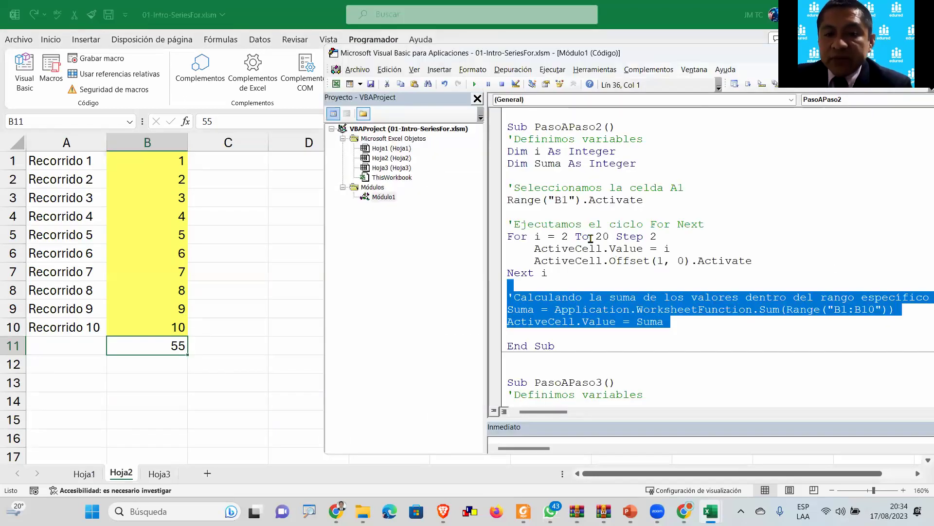
pyautogui.press('F5')
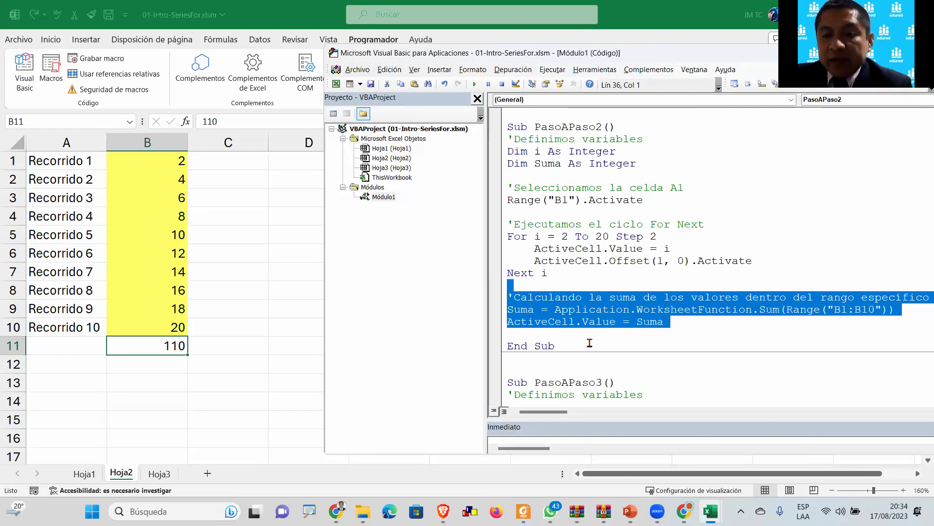
pyautogui.scroll(-2, 592, 336)
pyautogui.scroll(-3, 591, 337)
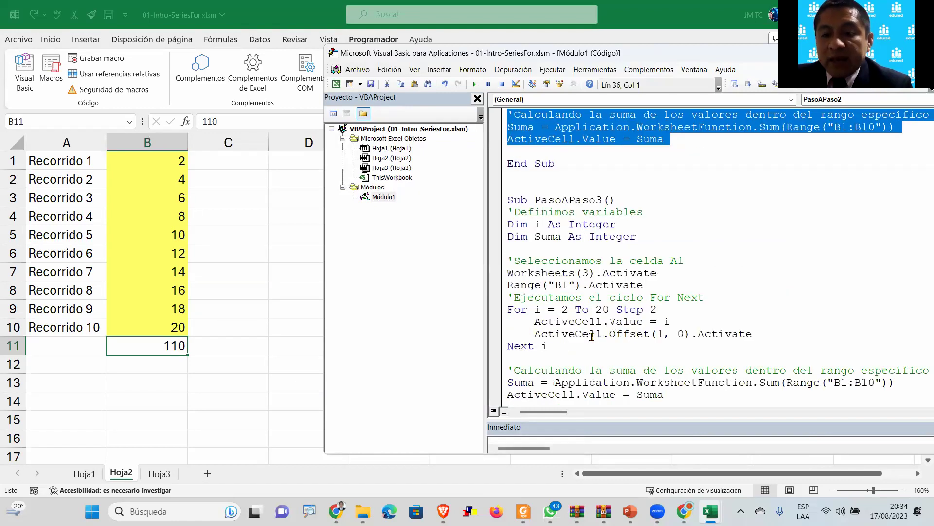
# Select the filled cells on Hoja2 and delete their values.
pyautogui.scroll(-1, 592, 337)
pyautogui.scroll(1, 592, 337)
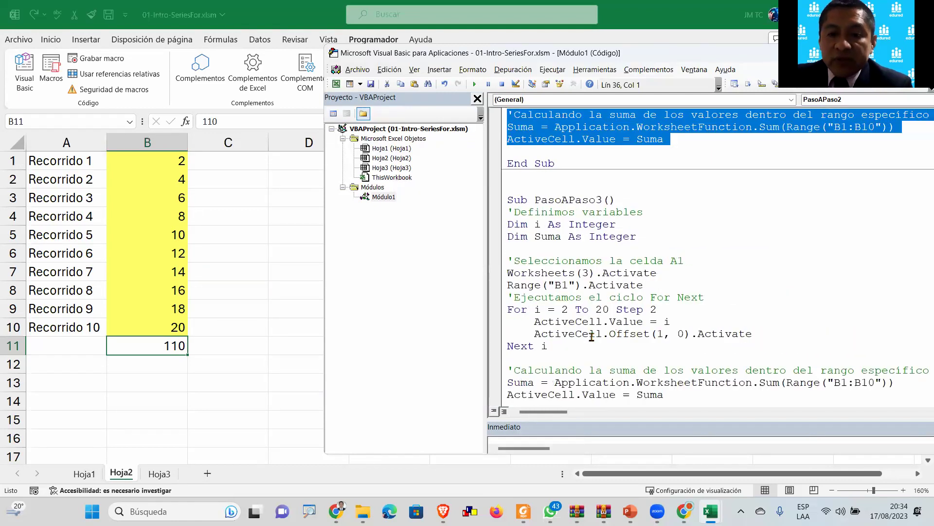
pyautogui.scroll(1, 591, 337)
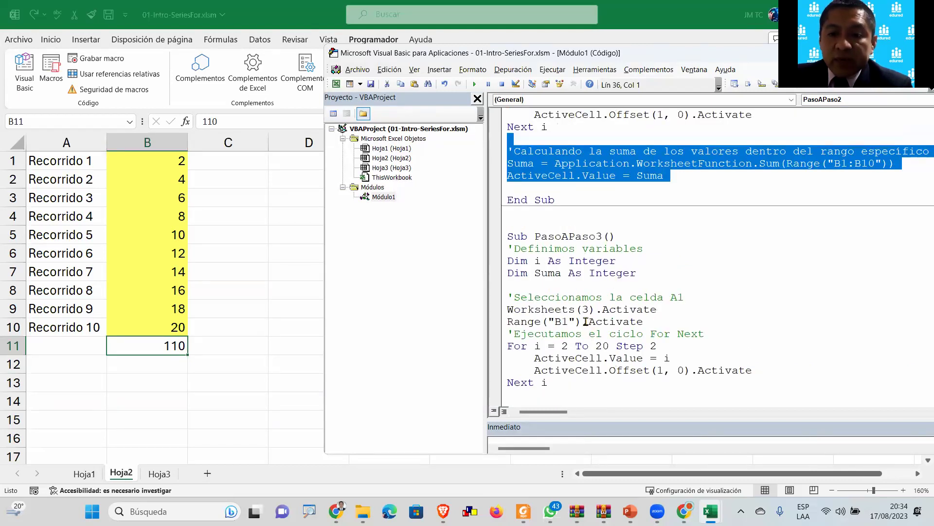
pyautogui.scroll(-1, 586, 320)
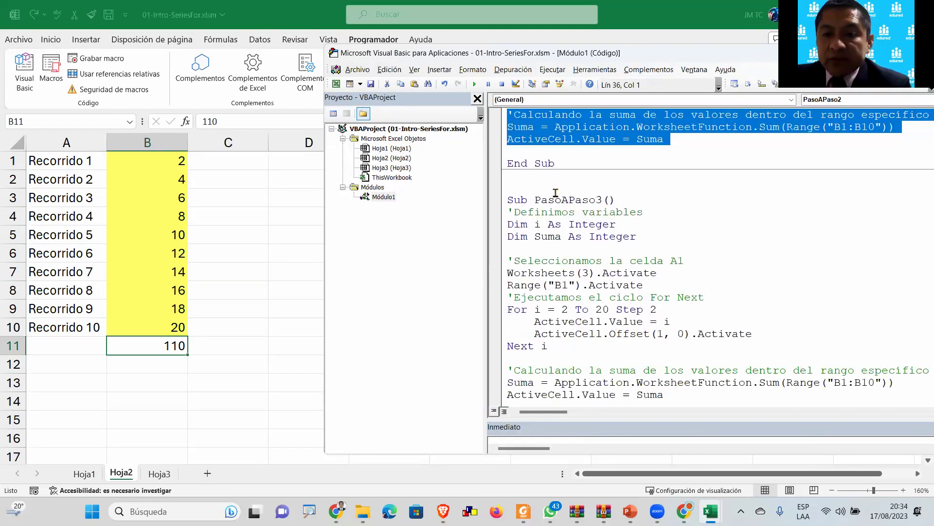
pyautogui.click(556, 189)
pyautogui.scroll(-1, 582, 199)
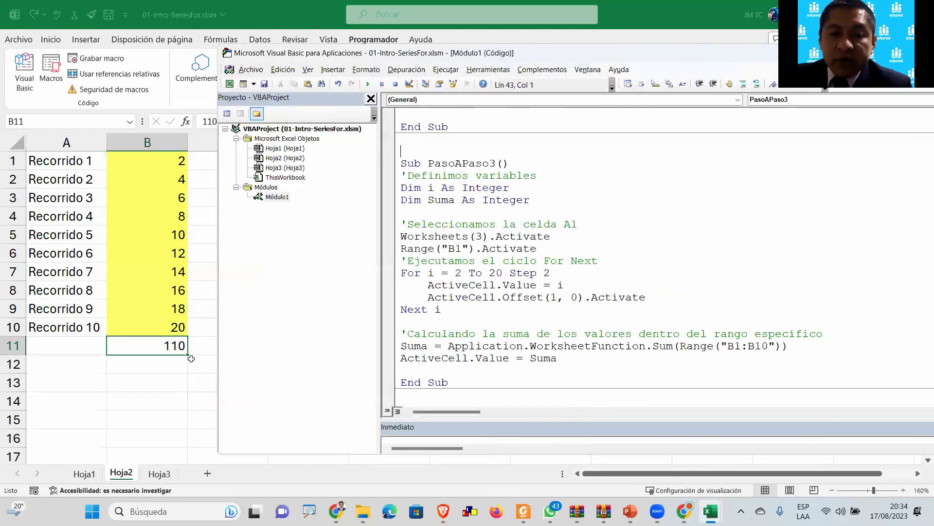
pyautogui.moveTo(191, 358); pyautogui.dragTo(59, 161)
pyautogui.press('Delete')
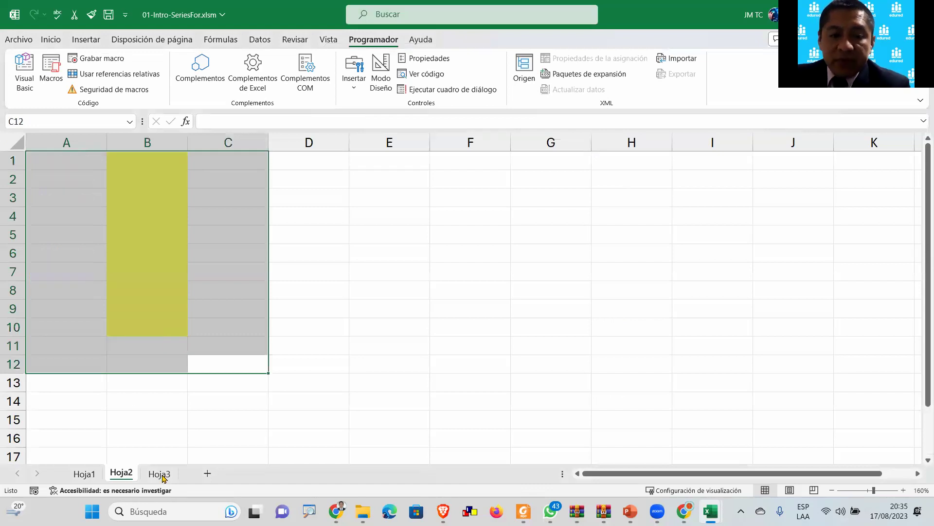
# Switch to Hoja1, open the VBA editor and delete the blank line before Sub PasoAPaso3.
pyautogui.hotkey('ctrl', 'pagedown')
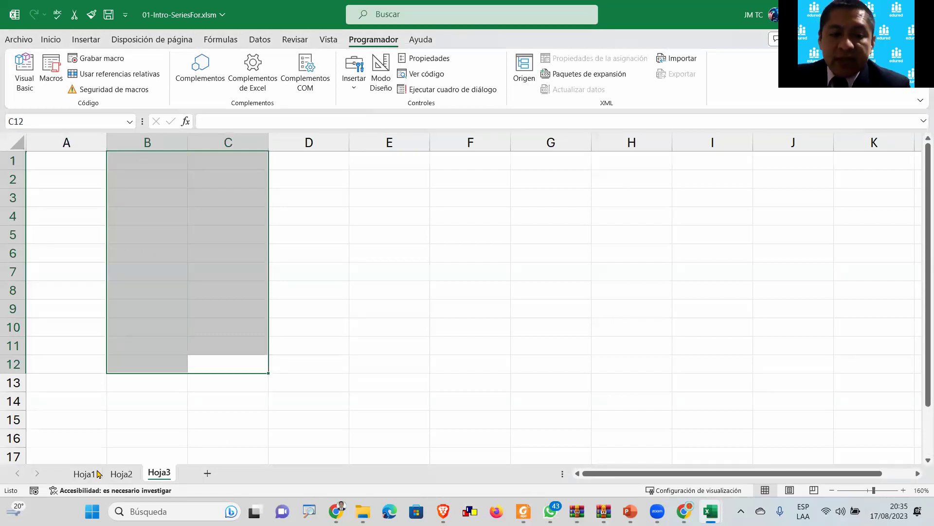
pyautogui.click(85, 471)
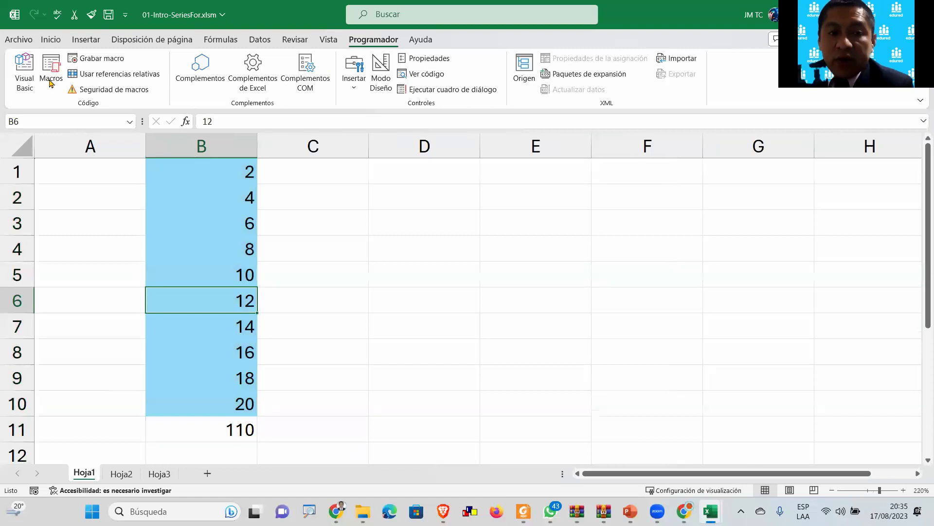
pyautogui.click(27, 58)
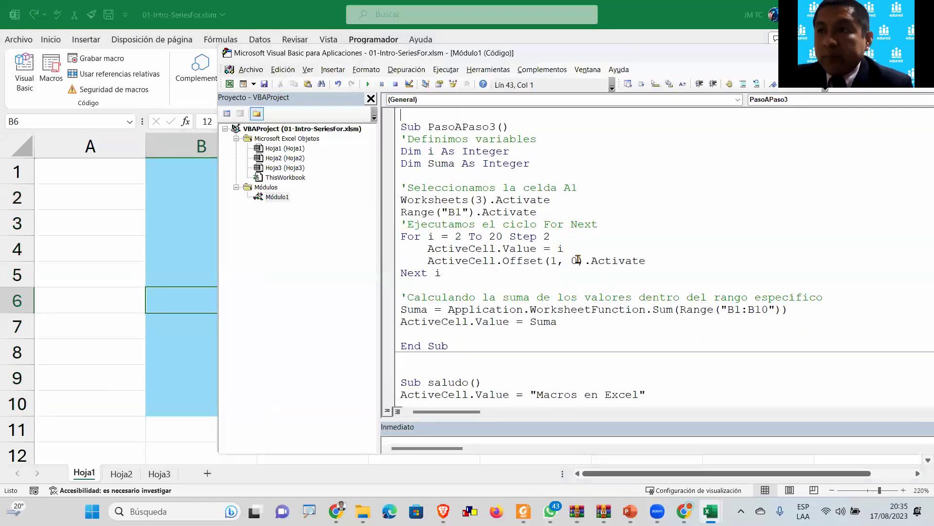
pyautogui.click(401, 126)
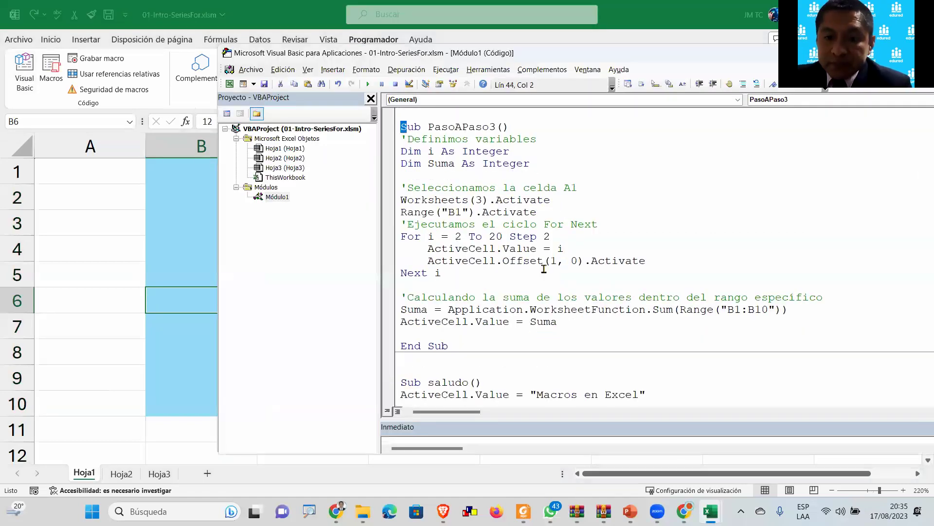
pyautogui.keyDown('shift'); pyautogui.click(564, 309); pyautogui.keyUp('shift')
pyautogui.keyDown('shift'); pyautogui.click(584, 347); pyautogui.keyUp('shift')
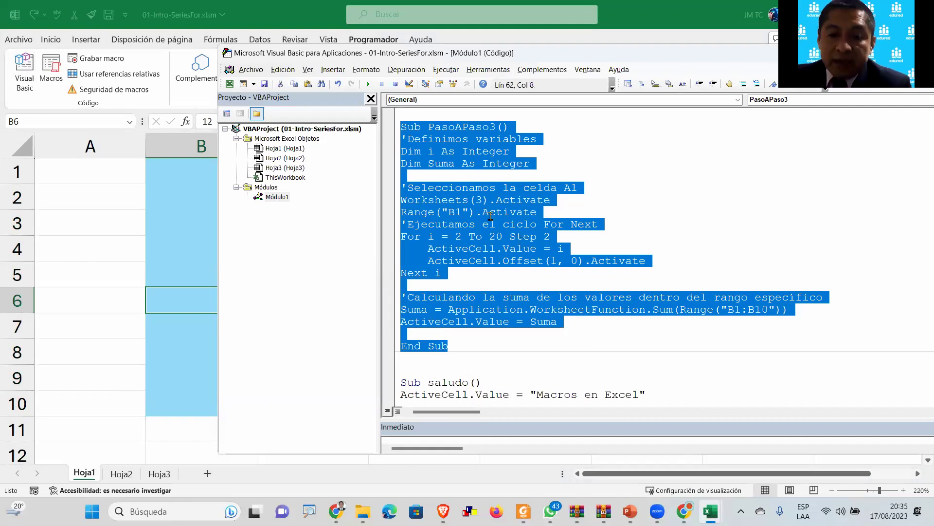
pyautogui.click(521, 236)
pyautogui.scroll(1, 433, 141)
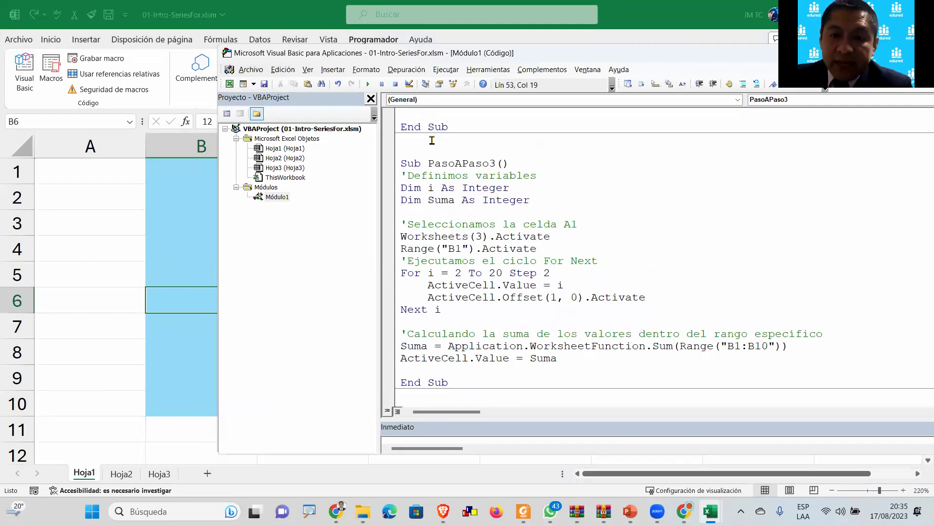
pyautogui.click(432, 140)
pyautogui.press('Delete')
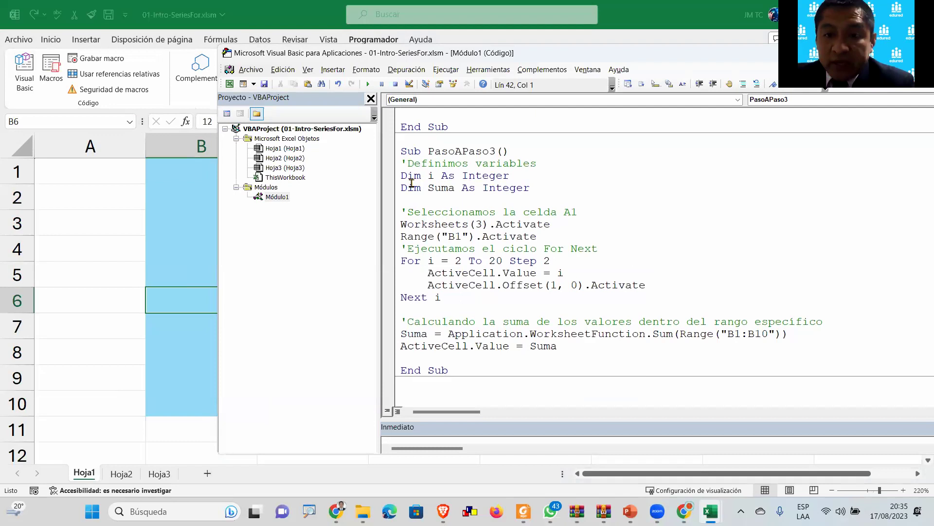
# Highlight PasoAPaso3's Dim declarations and its Worksheets(3).Activate line.
pyautogui.moveTo(399, 175); pyautogui.dragTo(537, 198)
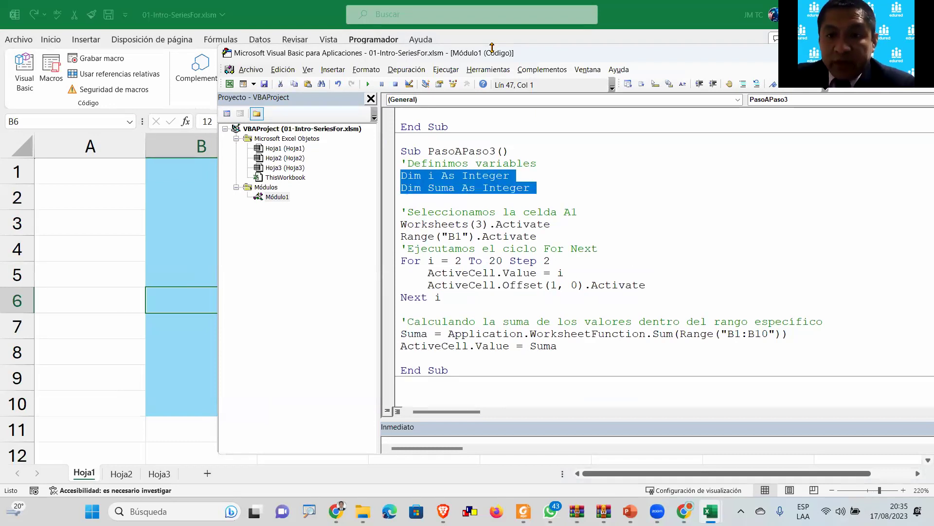
pyautogui.moveTo(492, 47); pyautogui.dragTo(493, 48)
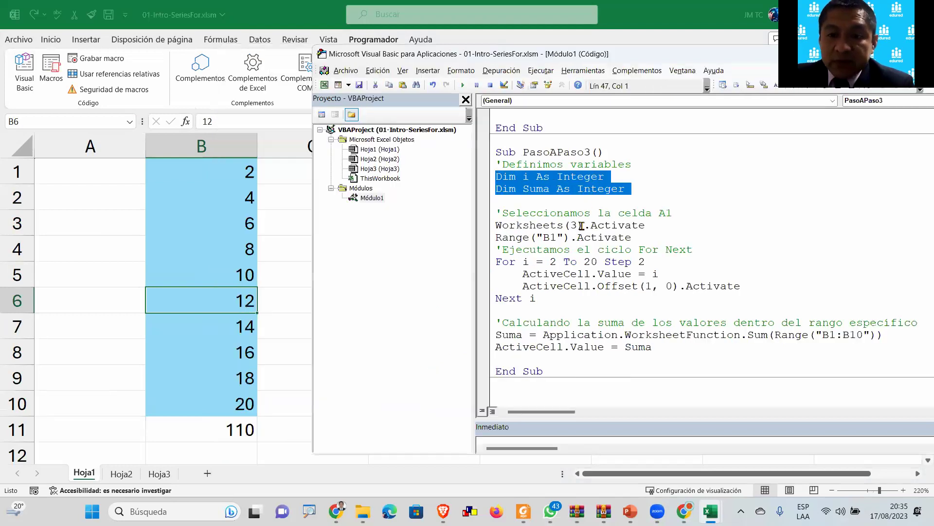
pyautogui.scroll(6, 582, 225)
pyautogui.scroll(-4, 582, 225)
pyautogui.scroll(-2, 582, 226)
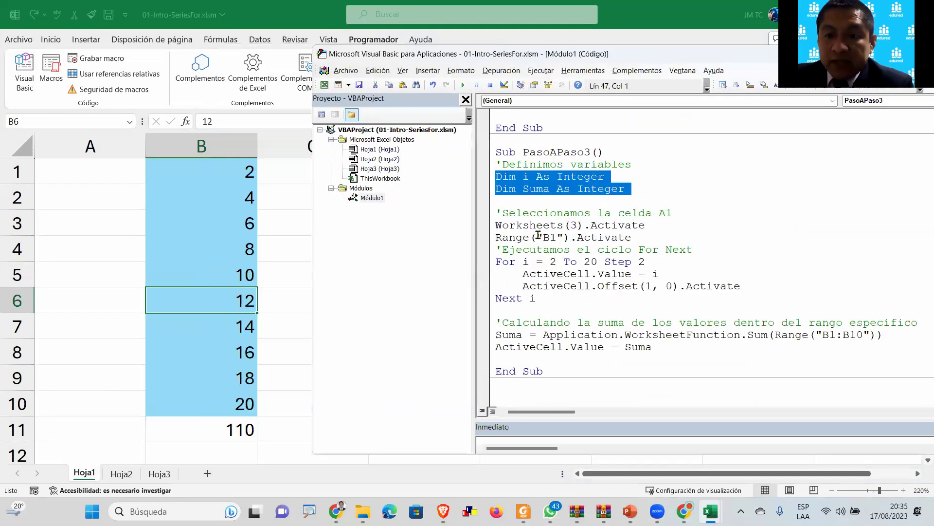
pyautogui.moveTo(496, 226); pyautogui.dragTo(583, 227)
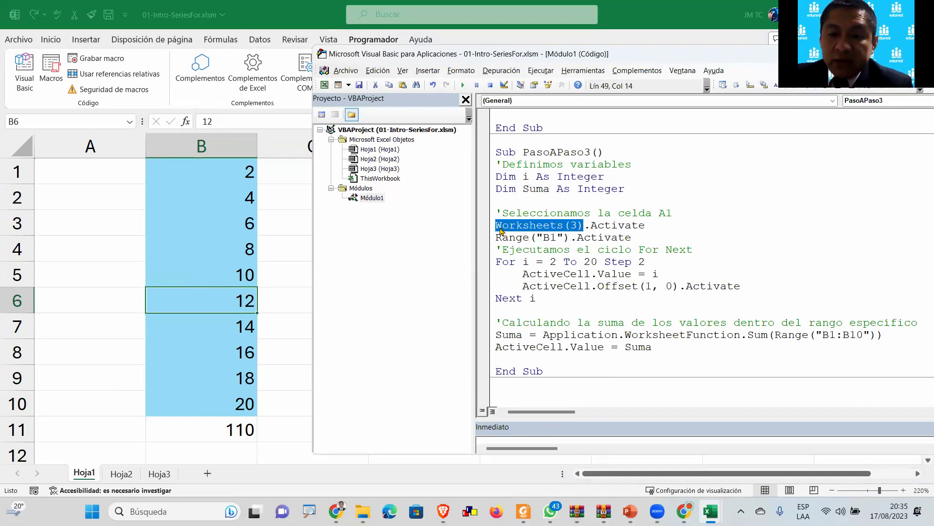
pyautogui.click(571, 227)
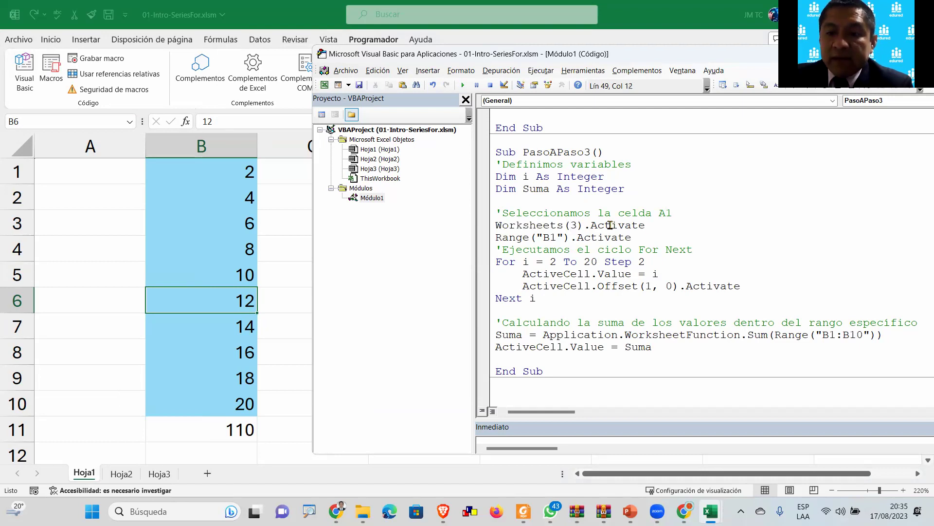
pyautogui.doubleClick(672, 225)
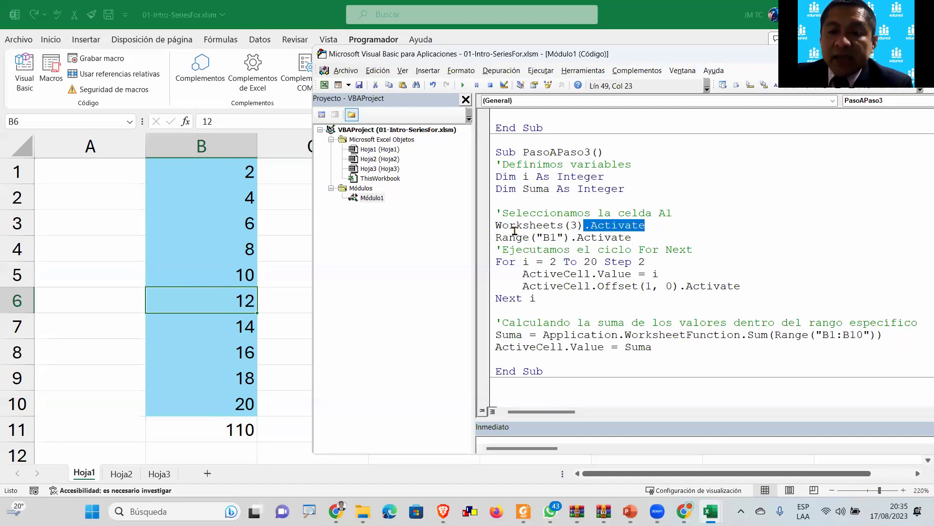
pyautogui.moveTo(495, 226); pyautogui.dragTo(651, 227)
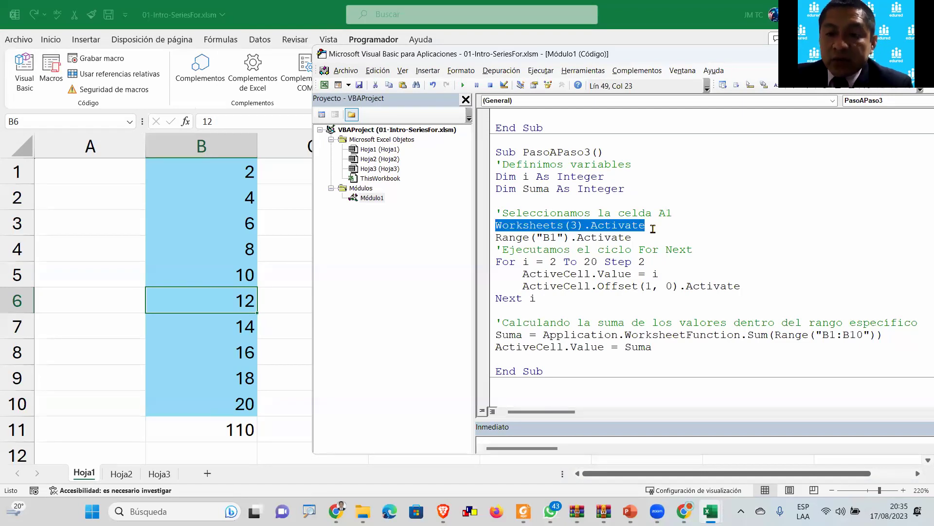
# Highlight the Range("B1").Activate line and the For…Next loop in PasoAPaso3.
pyautogui.moveTo(496, 236)
pyautogui.mouseDown()
pyautogui.moveTo(562, 322)
pyautogui.moveTo(566, 226)
pyautogui.mouseUp()
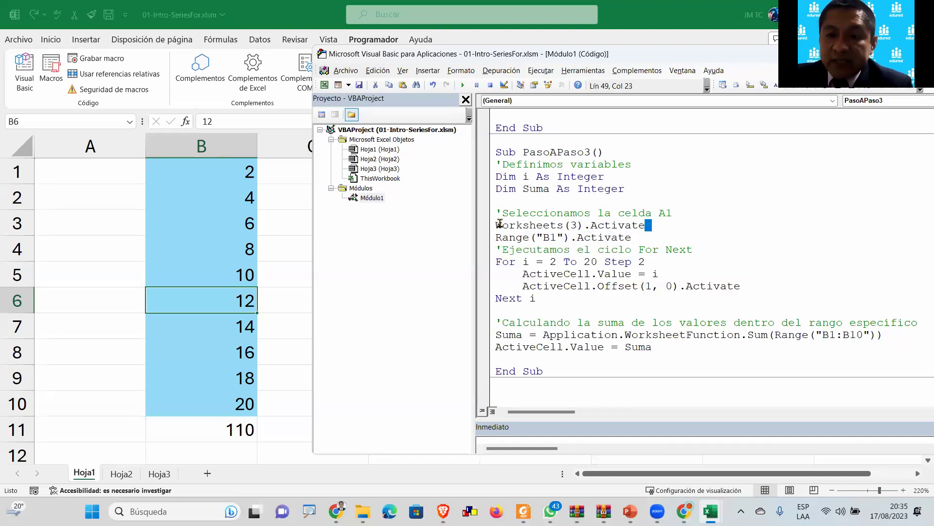
pyautogui.moveTo(496, 225); pyautogui.dragTo(645, 226)
pyautogui.moveTo(496, 237); pyautogui.dragTo(632, 237)
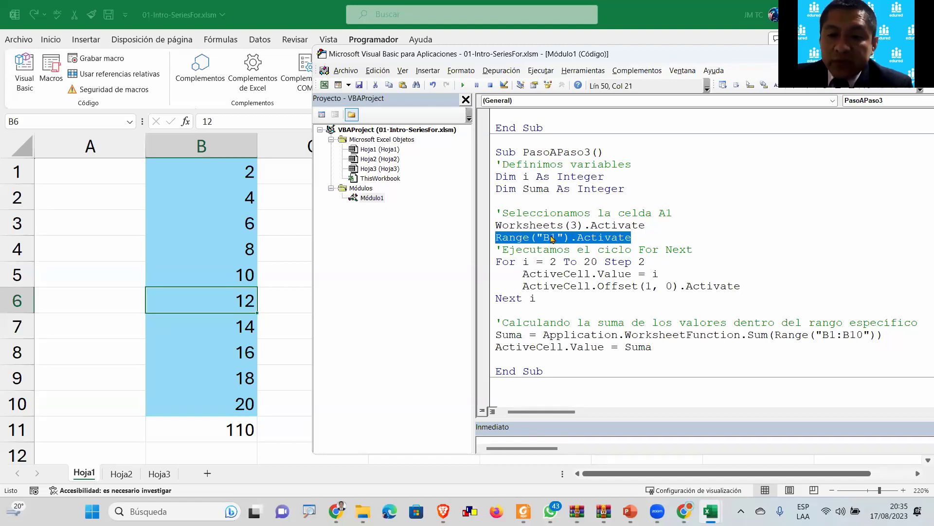
pyautogui.moveTo(648, 225)
pyautogui.mouseDown()
pyautogui.moveTo(496, 224)
pyautogui.moveTo(696, 297)
pyautogui.mouseUp()
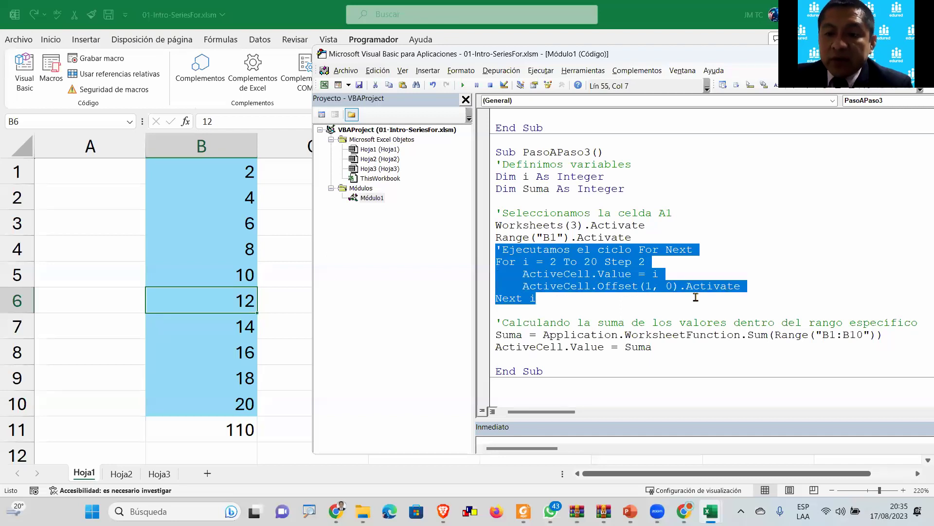
pyautogui.scroll(-2, 696, 297)
pyautogui.click(656, 276)
pyautogui.scroll(1, 613, 277)
pyautogui.scroll(-1, 646, 277)
pyautogui.scroll(2, 535, 244)
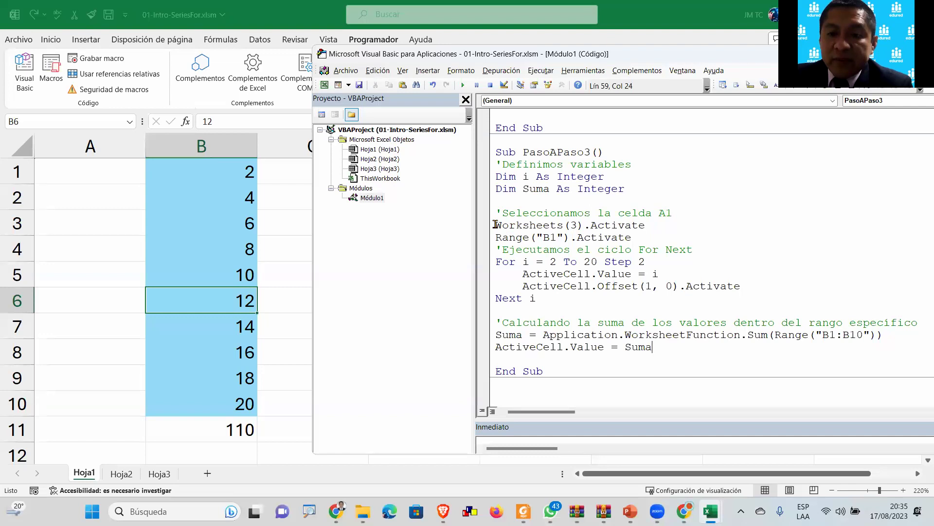
pyautogui.moveTo(496, 224); pyautogui.dragTo(648, 238)
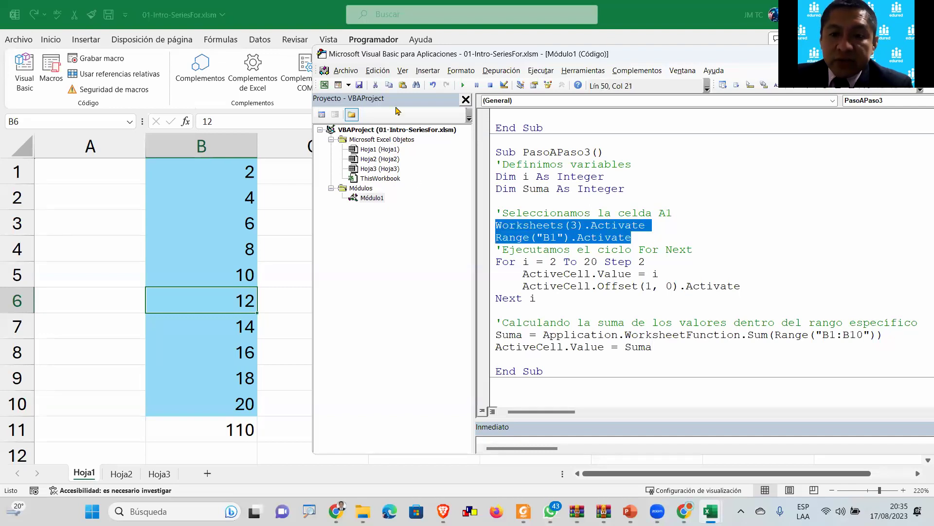
# Run PasoAPaso3 to fill Hoja3's column B and give the B11 total a yellow fill.
pyautogui.click(463, 85)
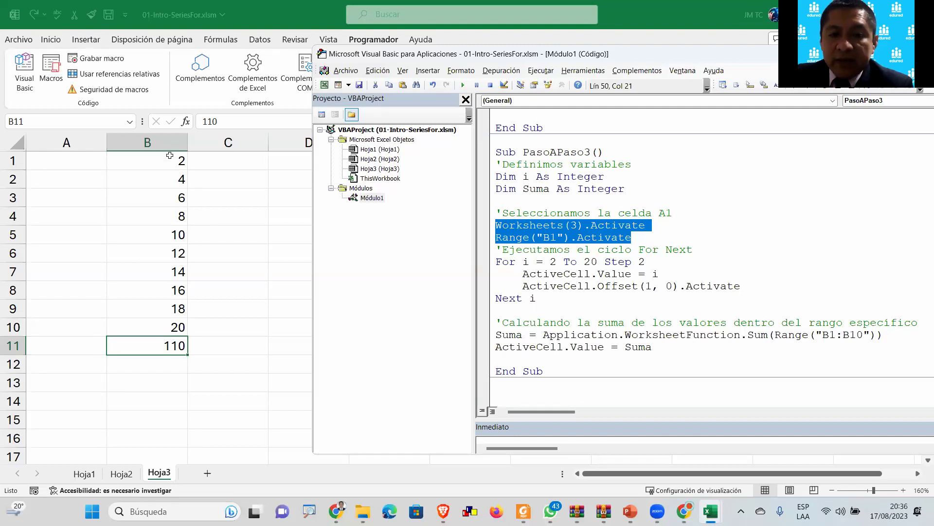
pyautogui.click(49, 40)
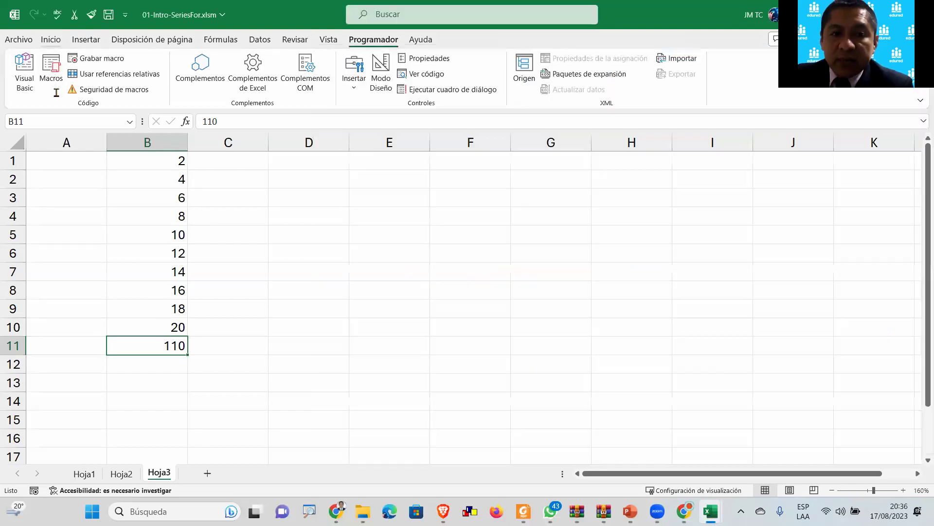
pyautogui.click(163, 88)
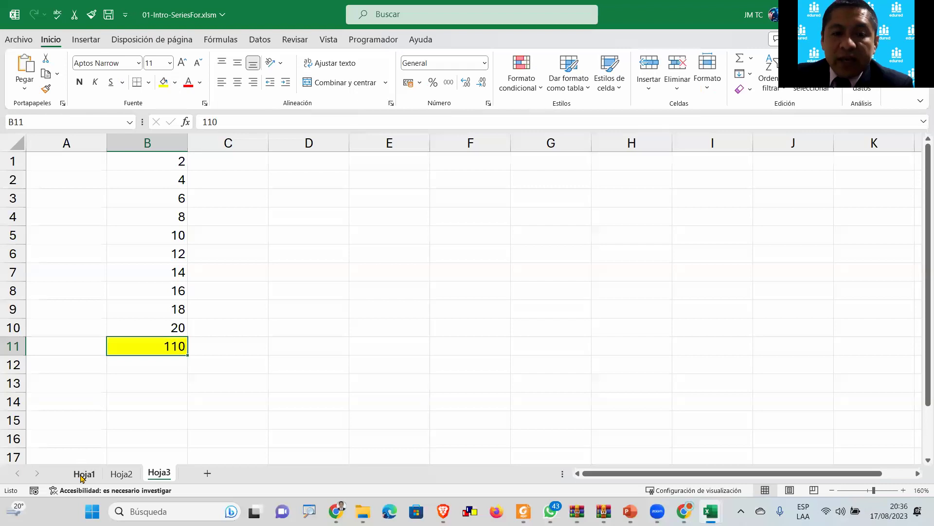
# Switch to Hoja1 and open Visual Basic from the Programador tab.
pyautogui.click(84, 473)
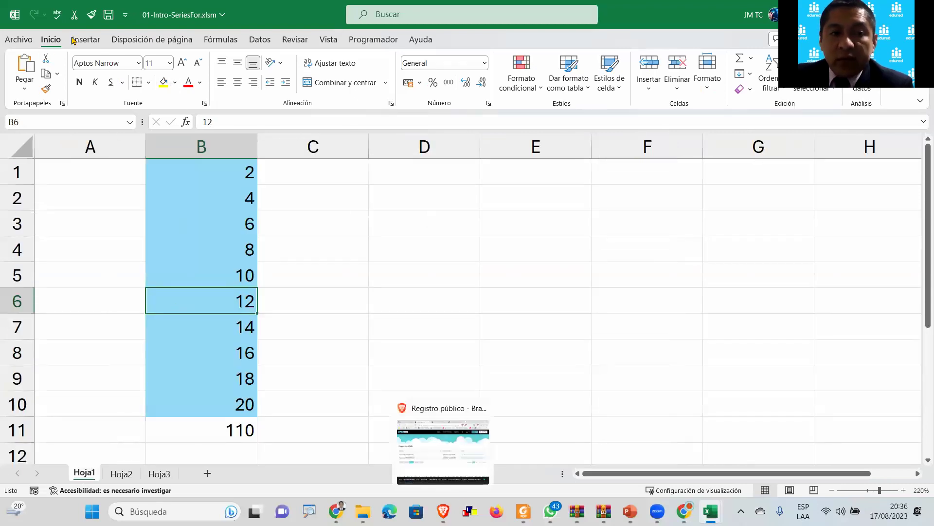
pyautogui.click(374, 39)
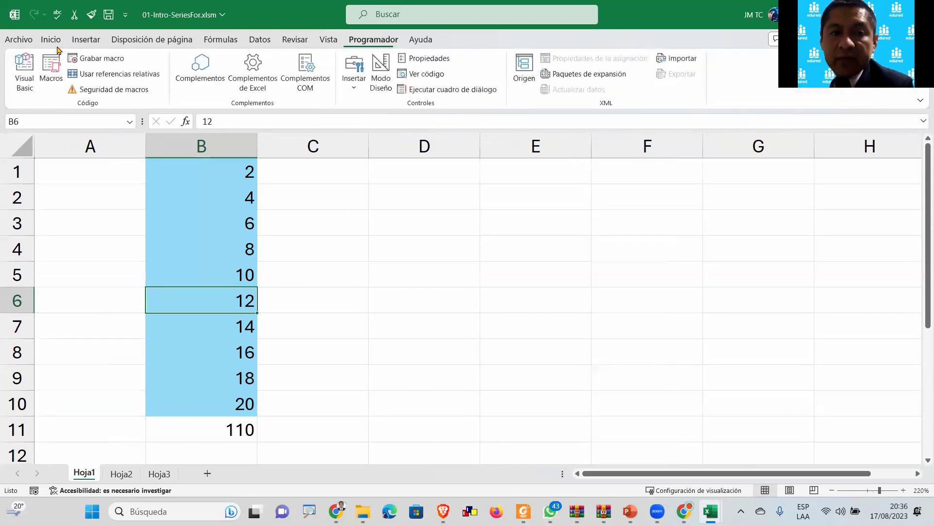
pyautogui.click(29, 63)
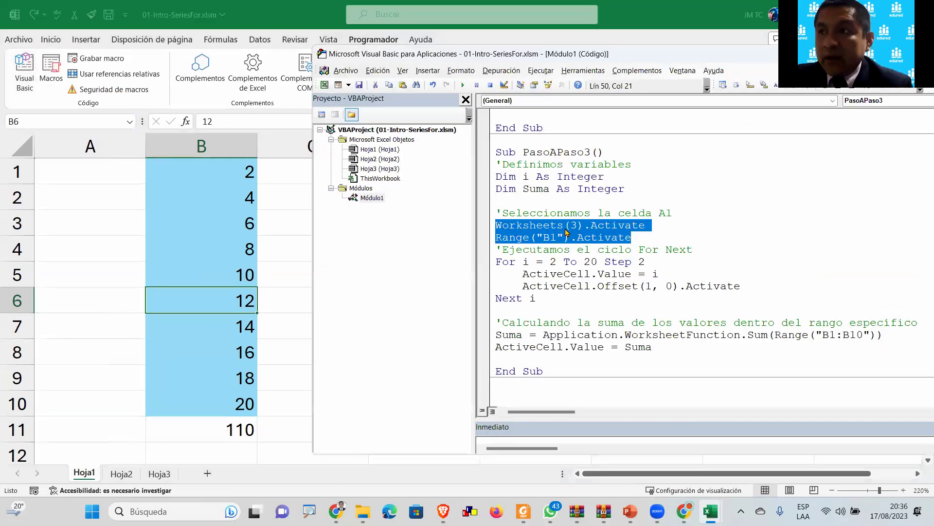
# Read through Sub saludo, including its 'Macros en Excel' and Offset lines, then select D3.
pyautogui.scroll(-1, 594, 263)
pyautogui.scroll(-3, 594, 262)
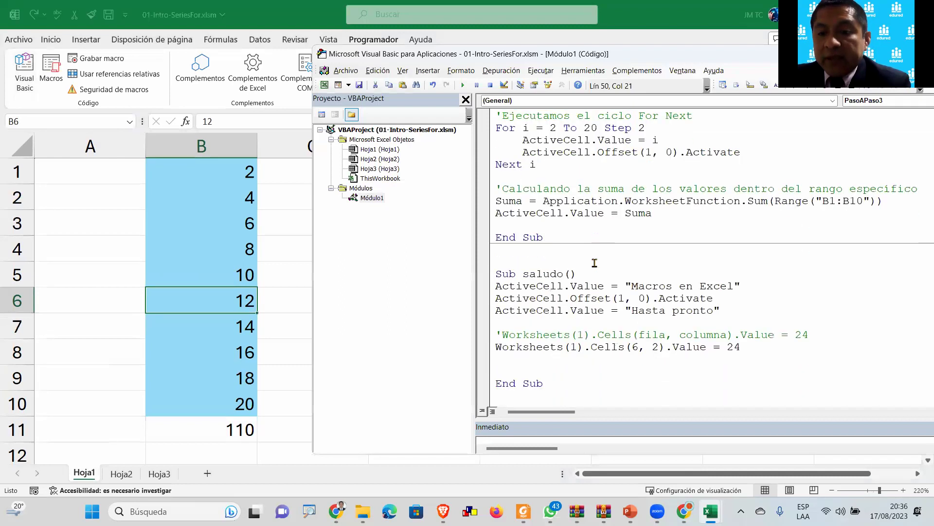
pyautogui.click(595, 260)
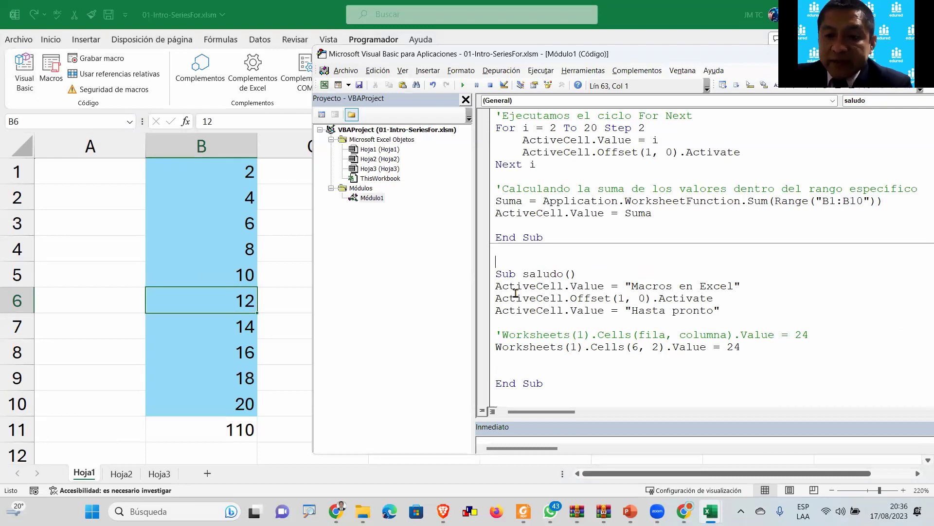
pyautogui.moveTo(497, 273); pyautogui.dragTo(658, 369)
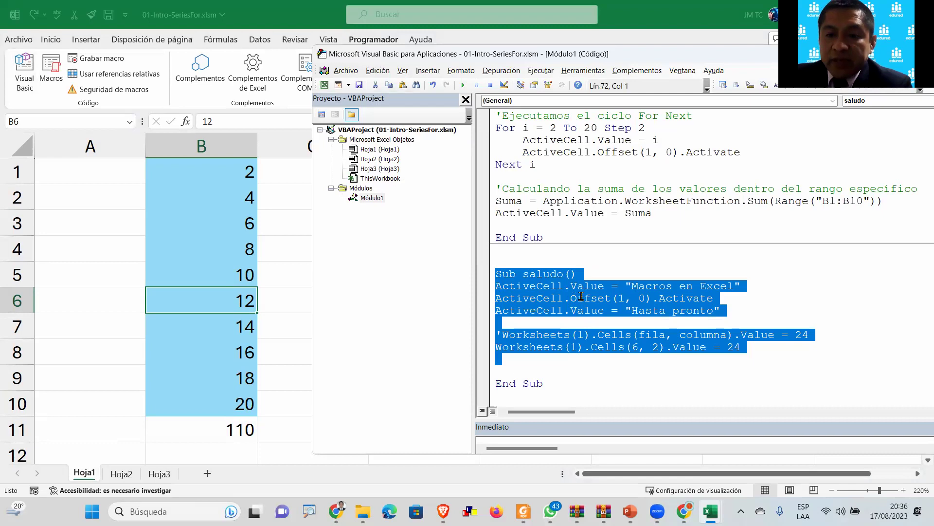
pyautogui.click(592, 287)
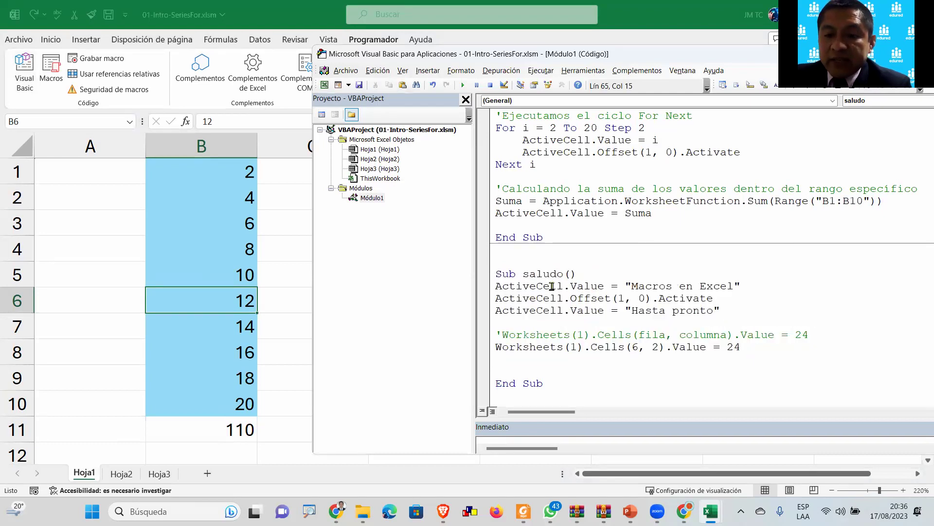
pyautogui.click(725, 298)
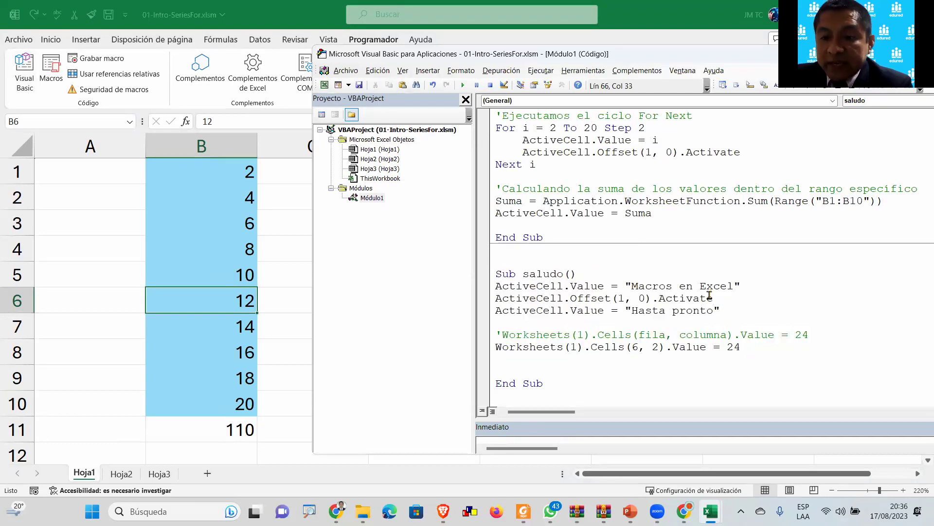
pyautogui.click(490, 289)
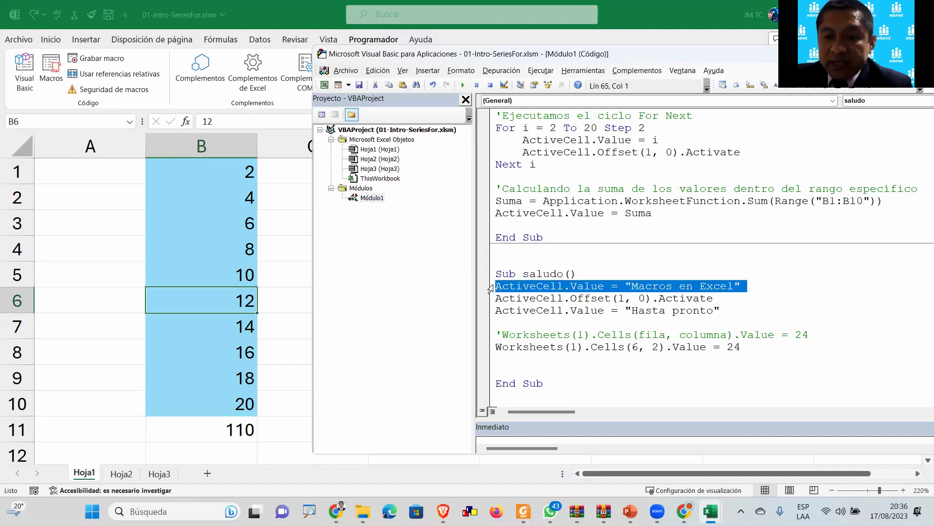
pyautogui.click(635, 288)
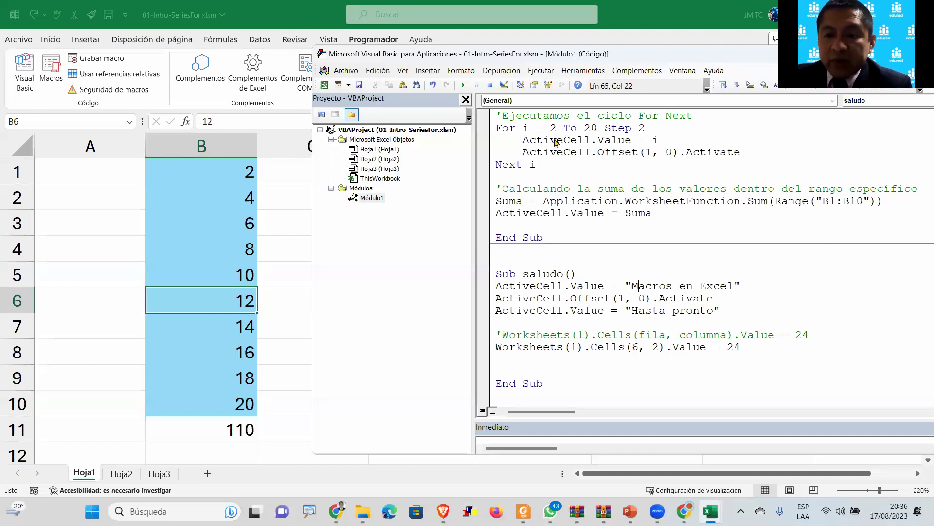
pyautogui.moveTo(573, 57); pyautogui.dragTo(693, 49)
pyautogui.click(383, 221)
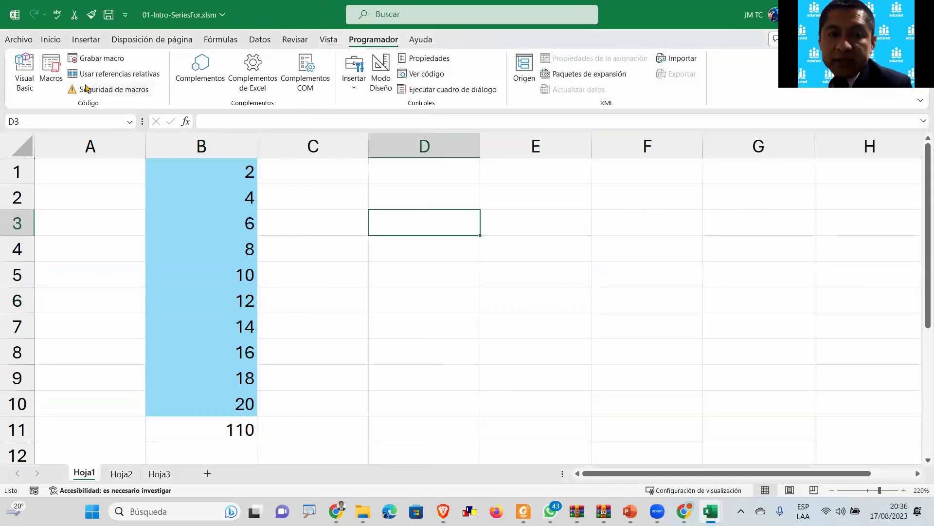
# Run the saludo macro from the VBA code editor.
pyautogui.click(24, 72)
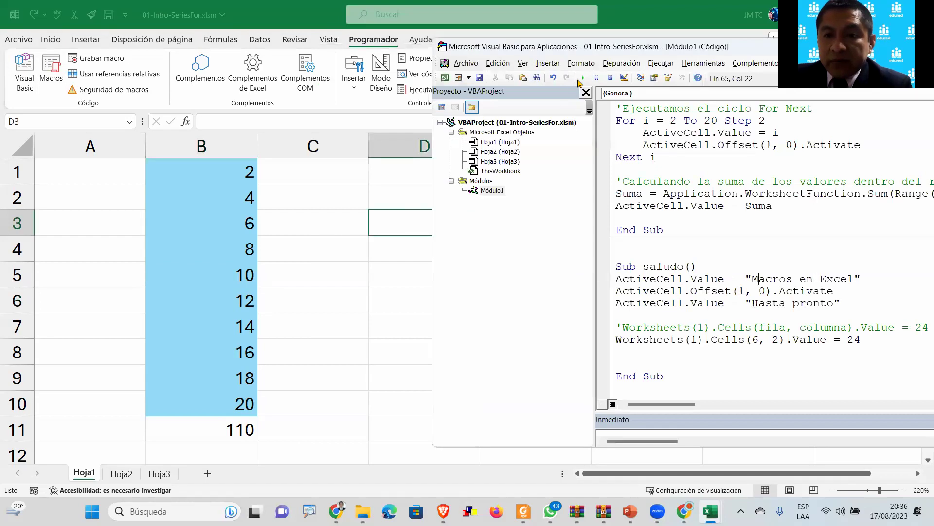
pyautogui.click(579, 78)
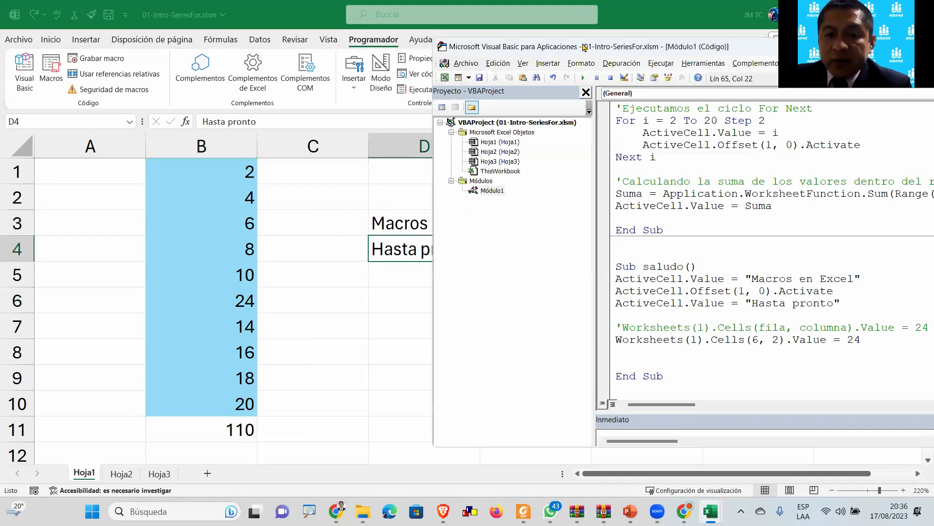
pyautogui.moveTo(584, 47); pyautogui.dragTo(564, 50)
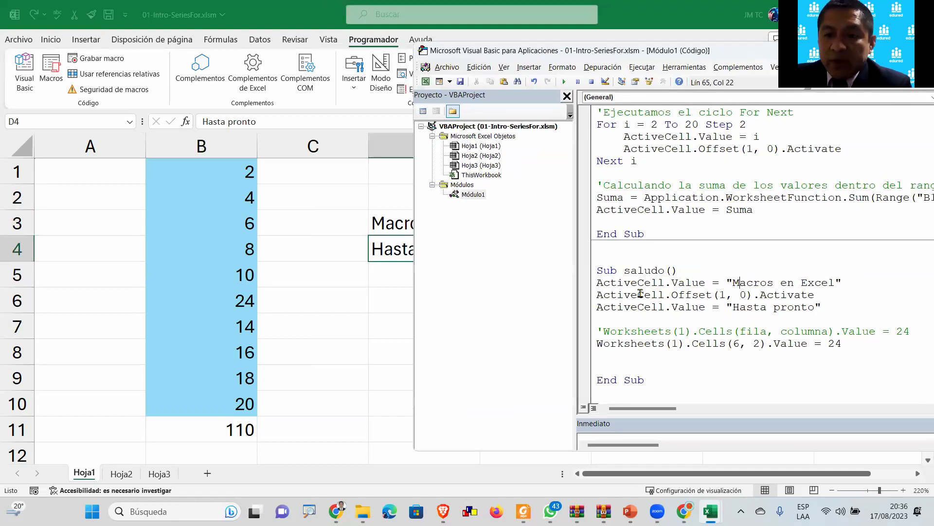
# Highlight the saludo code lines that write 'Macros en Excel' and 'Hasta pronto'.
pyautogui.click(604, 284)
pyautogui.moveTo(679, 284)
pyautogui.mouseDown()
pyautogui.moveTo(867, 282)
pyautogui.moveTo(543, 290)
pyautogui.mouseUp()
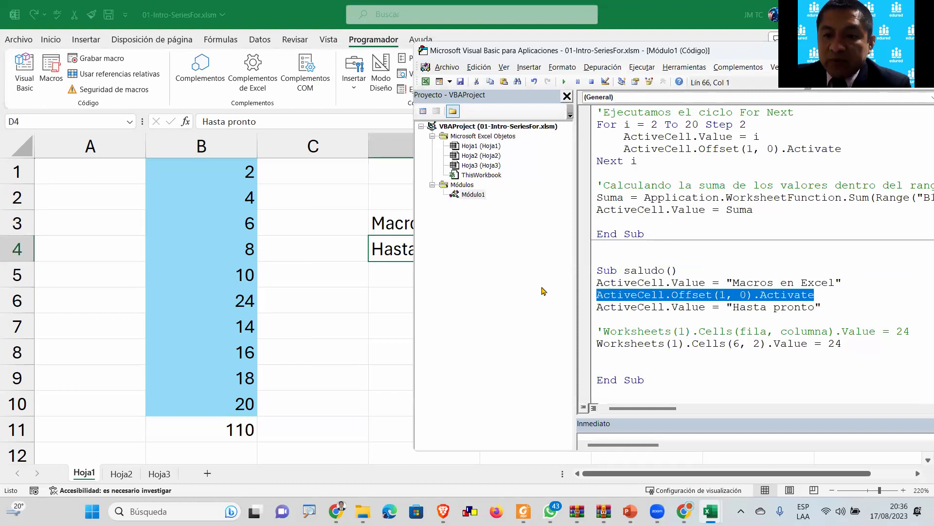
pyautogui.moveTo(597, 307); pyautogui.dragTo(822, 307)
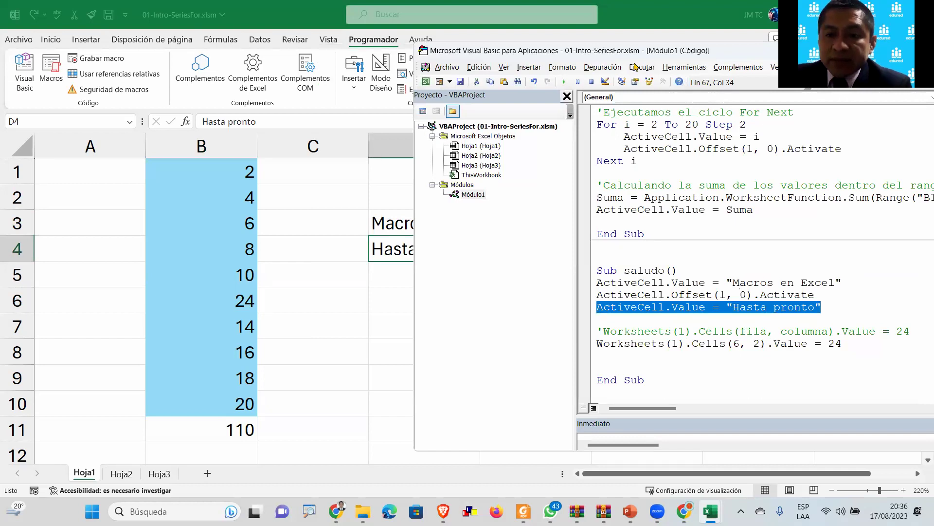
pyautogui.moveTo(635, 50); pyautogui.dragTo(507, 101)
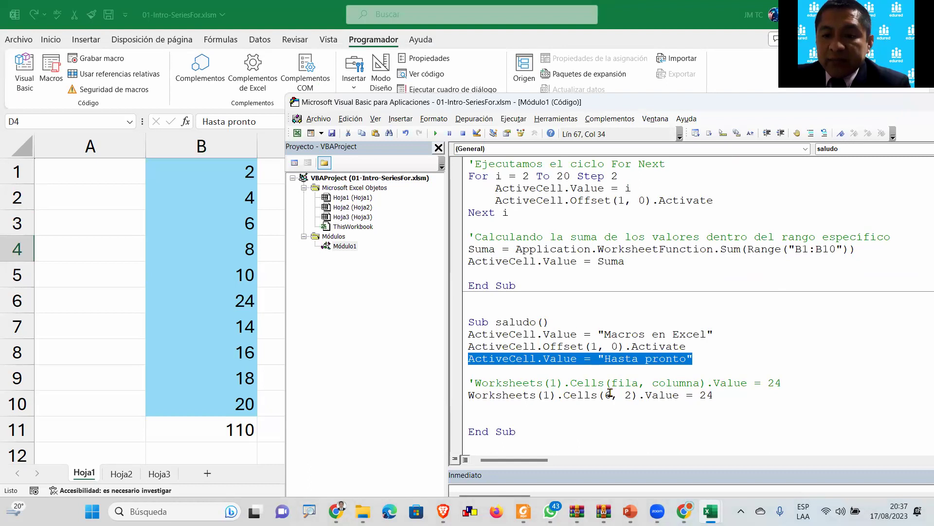
pyautogui.scroll(3, 610, 393)
pyautogui.scroll(5, 609, 393)
pyautogui.scroll(2, 609, 393)
pyautogui.scroll(5, 610, 393)
pyautogui.scroll(-3, 610, 392)
pyautogui.scroll(-1, 610, 390)
pyautogui.scroll(-7, 610, 391)
pyautogui.scroll(-4, 610, 390)
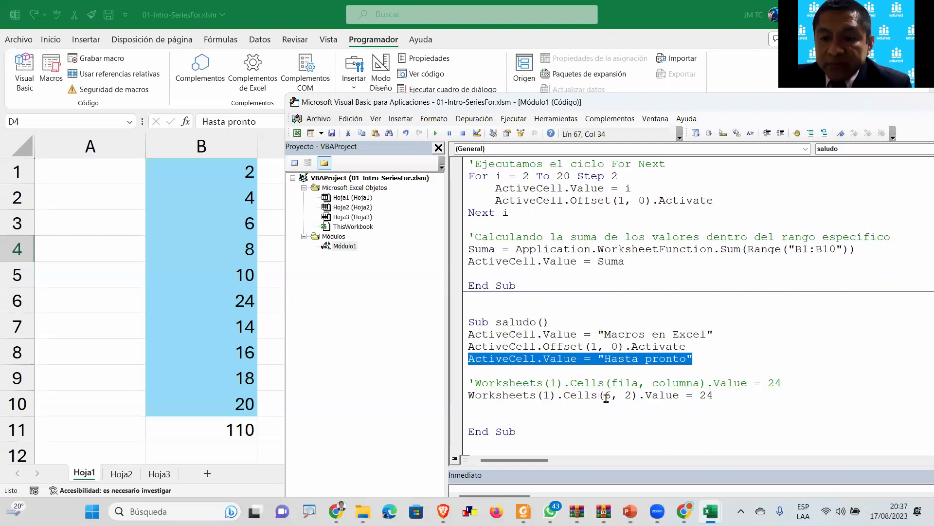
# Highlight the Worksheets(1).Cells(6, 2).Value = 24 line that puts 24 in B6.
pyautogui.click(608, 393)
pyautogui.doubleClick(628, 395)
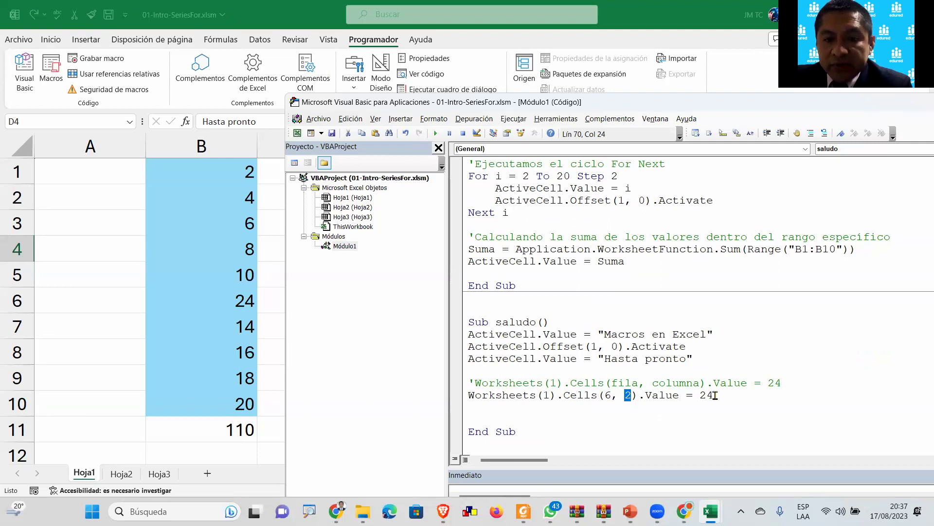
pyautogui.moveTo(714, 395); pyautogui.dragTo(468, 395)
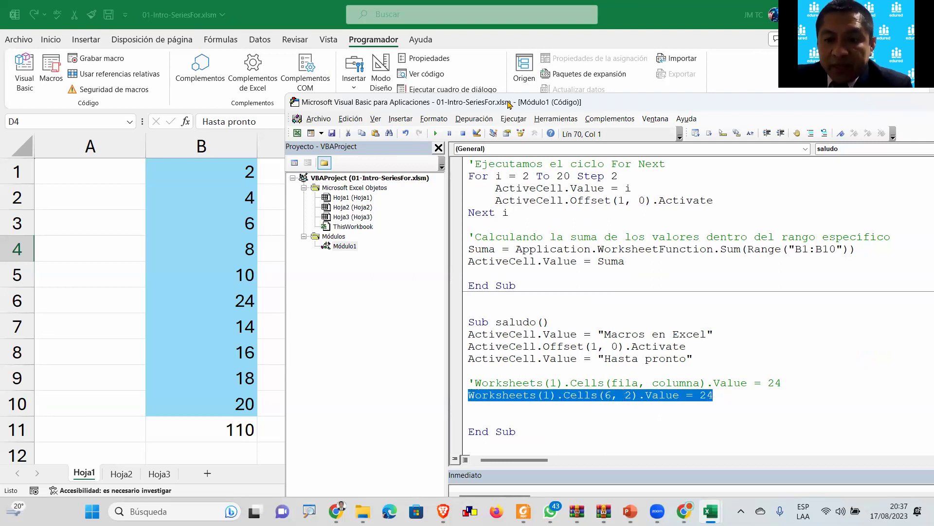
pyautogui.moveTo(509, 105); pyautogui.dragTo(536, 91)
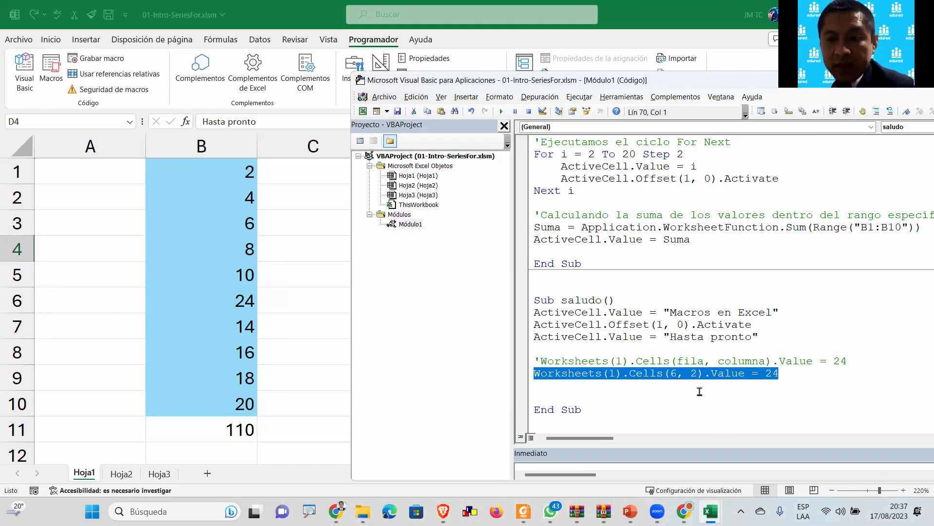
# Give cell B6 a yellow fill from the Inicio tab.
pyautogui.click(233, 303)
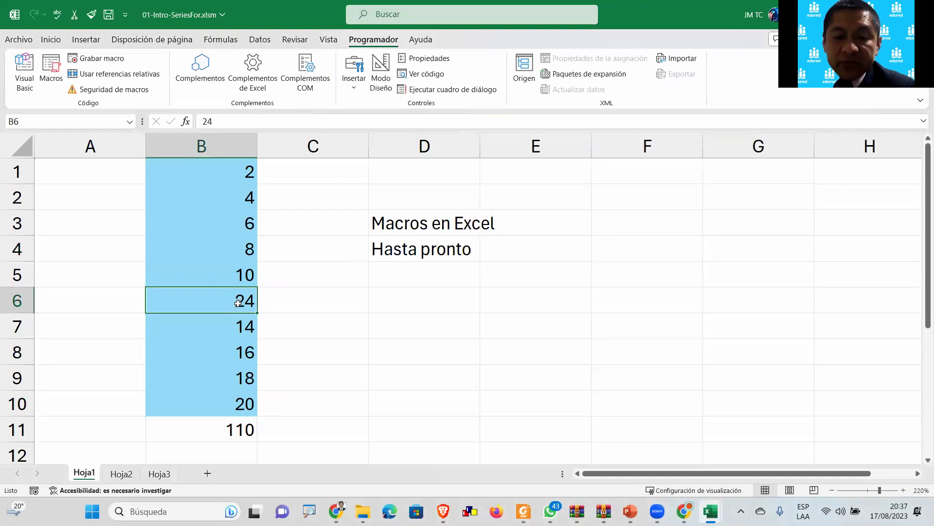
pyautogui.click(51, 42)
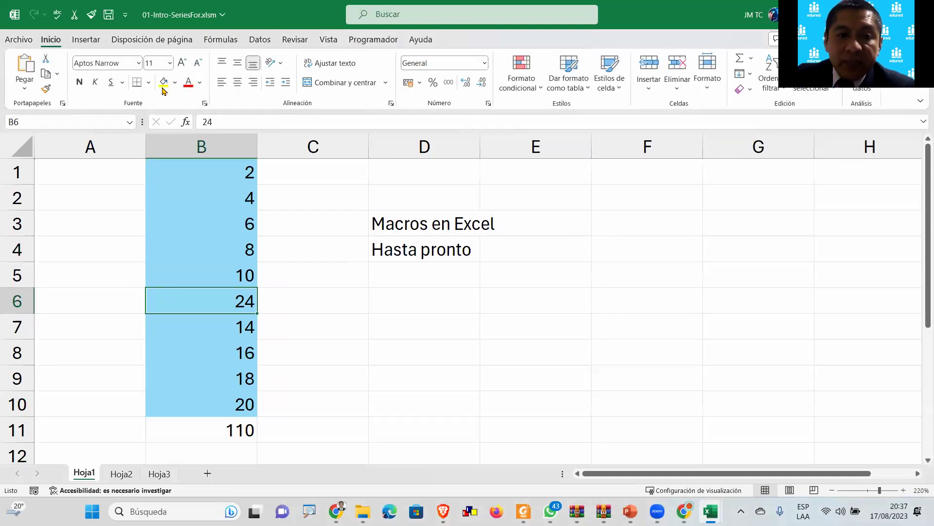
pyautogui.click(162, 87)
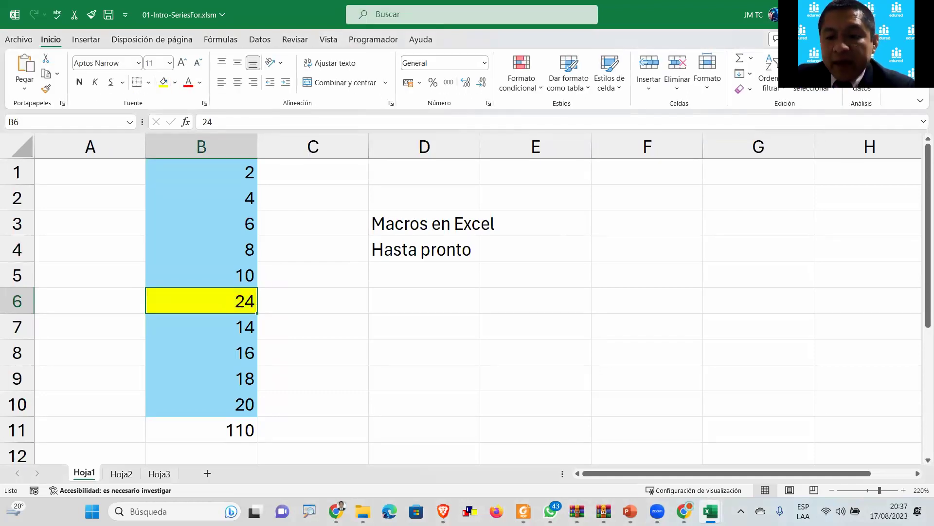
pyautogui.click(373, 39)
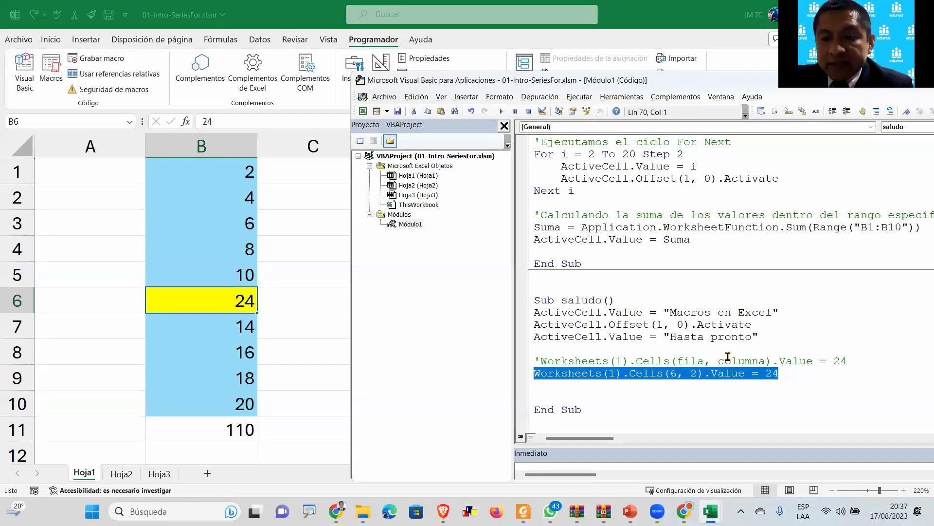
# Clear the values in B1:B13 on Hoja3.
pyautogui.click(739, 373)
pyautogui.click(525, 374)
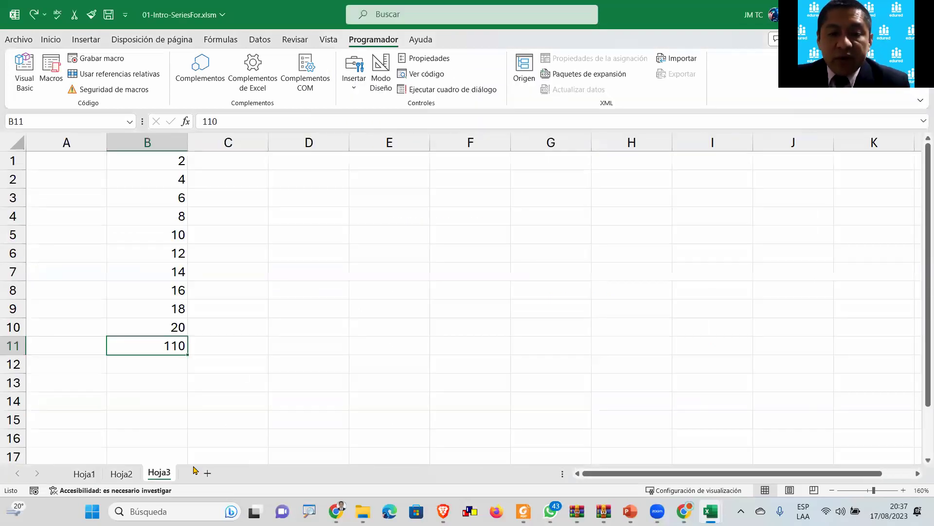
pyautogui.hotkey('ctrl', 'pageup')
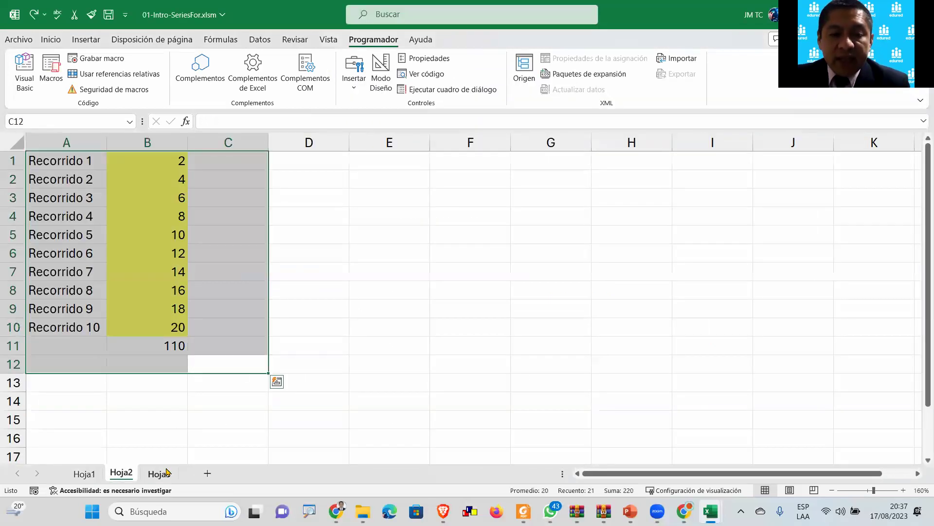
pyautogui.click(159, 473)
pyautogui.moveTo(170, 383); pyautogui.dragTo(166, 162)
pyautogui.press('Delete')
# Rerun the PasoAPaso3 macro to refill column B with 2–20 and total 110.
pyautogui.click(24, 73)
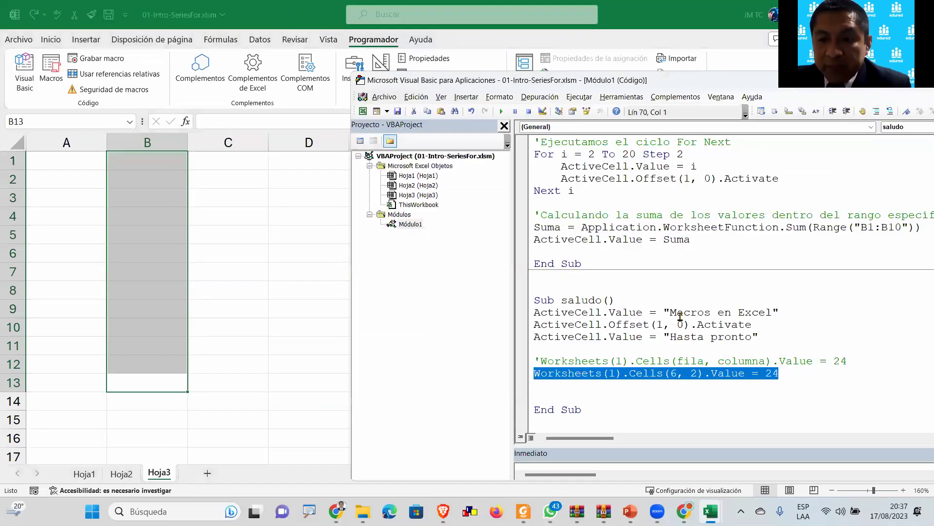
pyautogui.scroll(1, 671, 330)
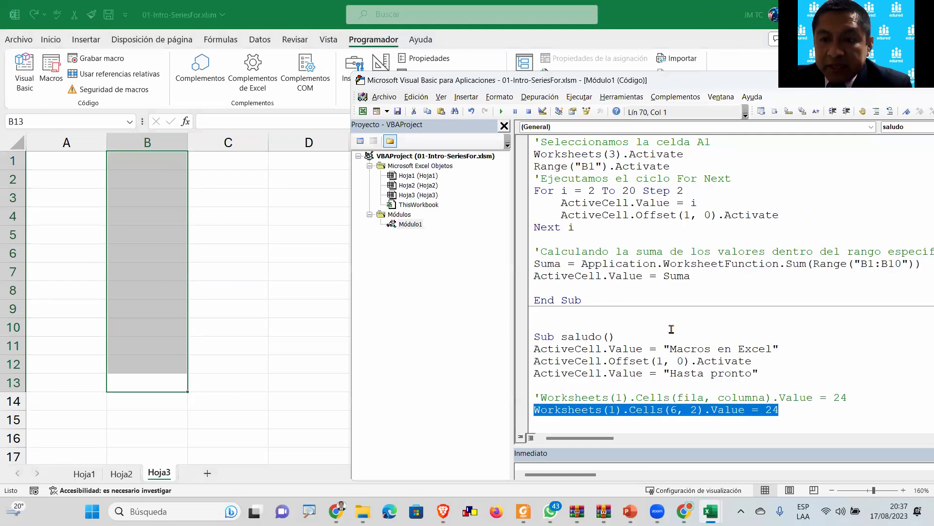
pyautogui.scroll(2, 671, 330)
pyautogui.click(667, 276)
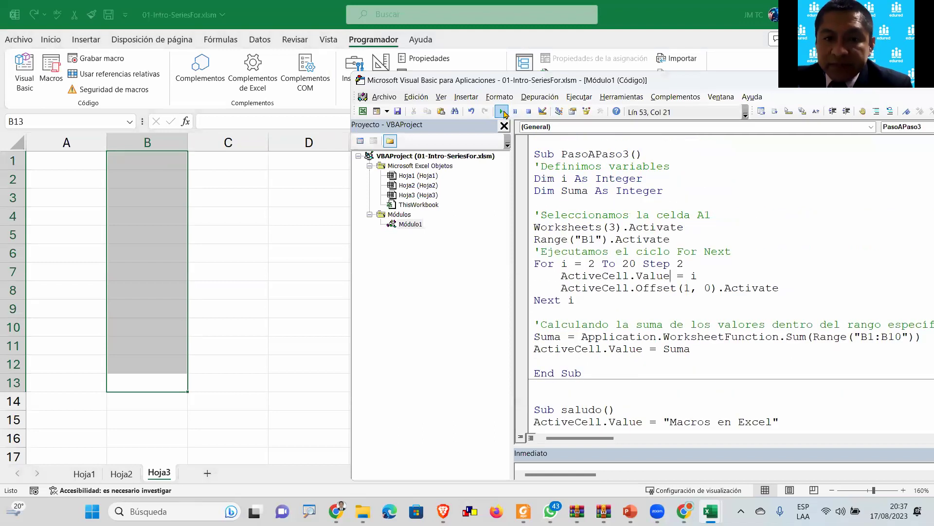
pyautogui.click(501, 111)
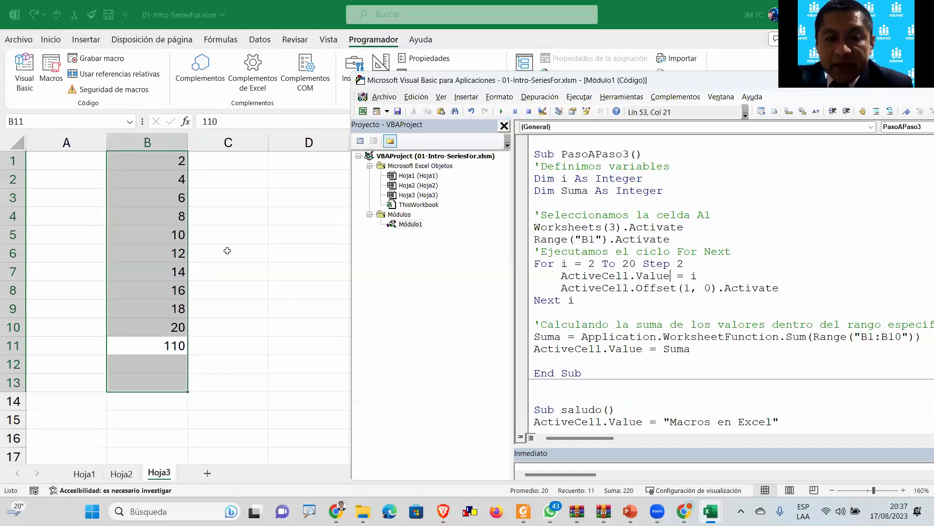
# Fill cell B6, now holding 12, with yellow again.
pyautogui.click(124, 250)
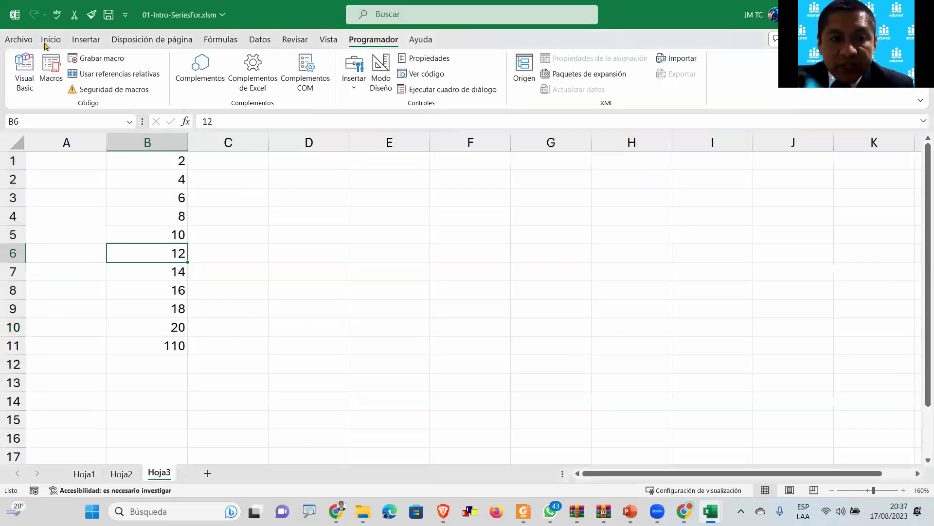
pyautogui.click(49, 40)
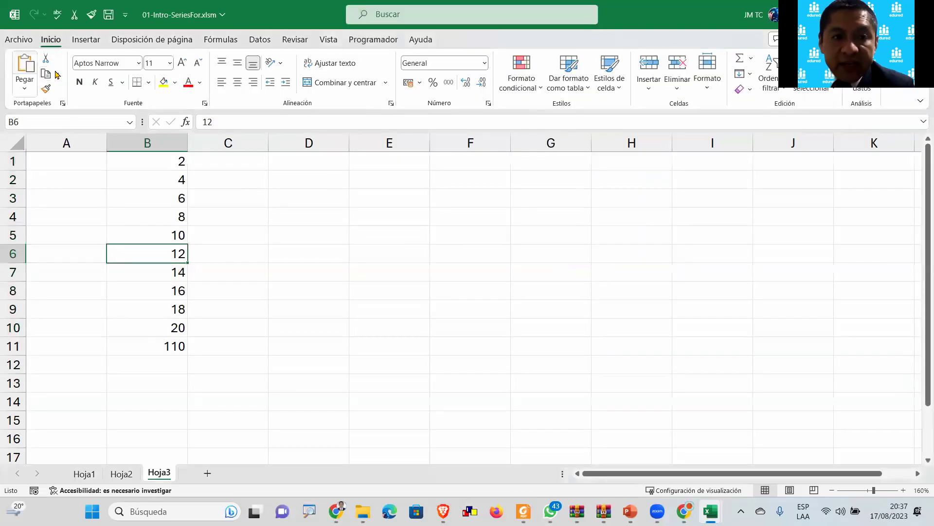
pyautogui.click(164, 81)
pyautogui.click(373, 40)
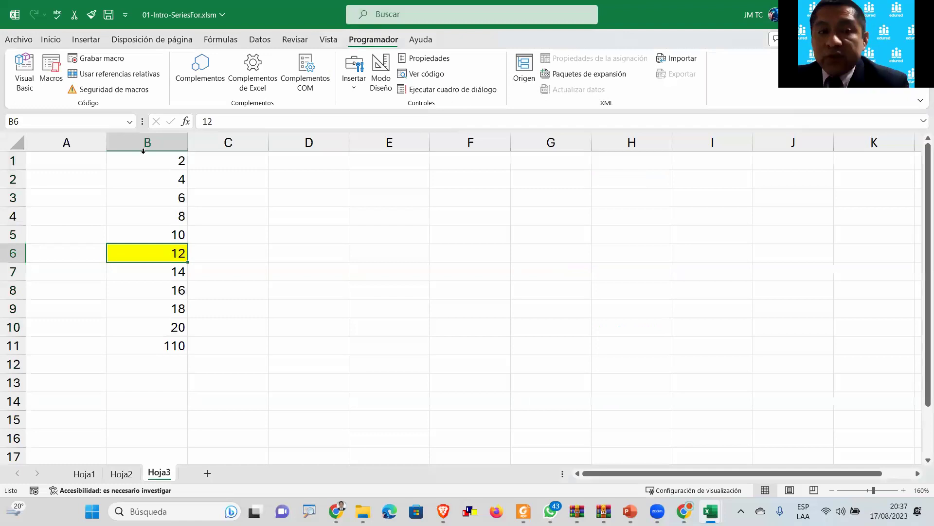
pyautogui.click(24, 73)
# Review the comment and Worksheets(1).Cells(6, 2) line in the saludo macro.
pyautogui.scroll(-3, 679, 368)
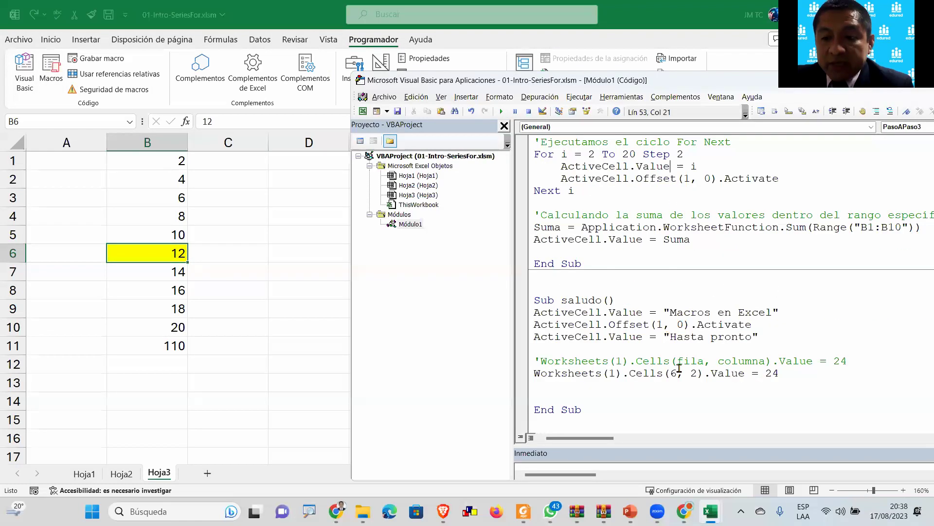
pyautogui.moveTo(780, 373)
pyautogui.mouseDown()
pyautogui.moveTo(650, 362)
pyautogui.moveTo(540, 374)
pyautogui.mouseUp()
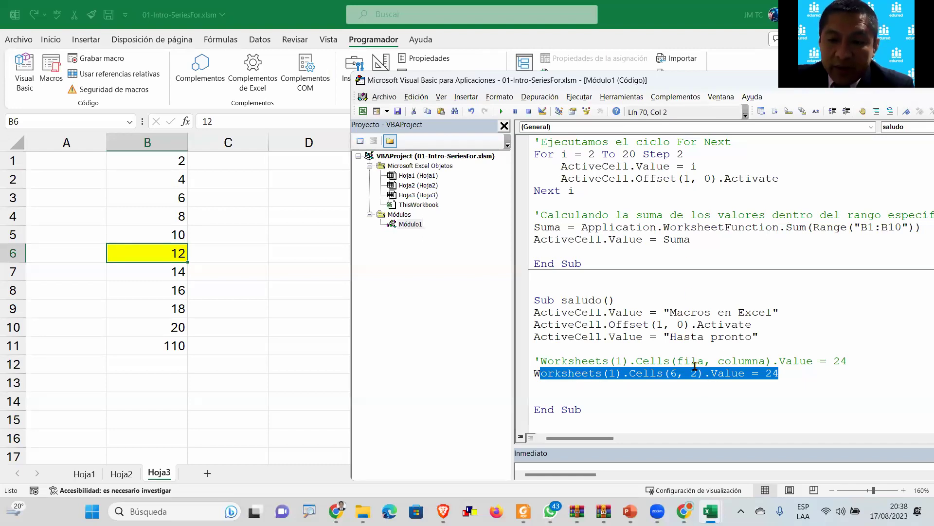
pyautogui.click(720, 373)
pyautogui.click(729, 373)
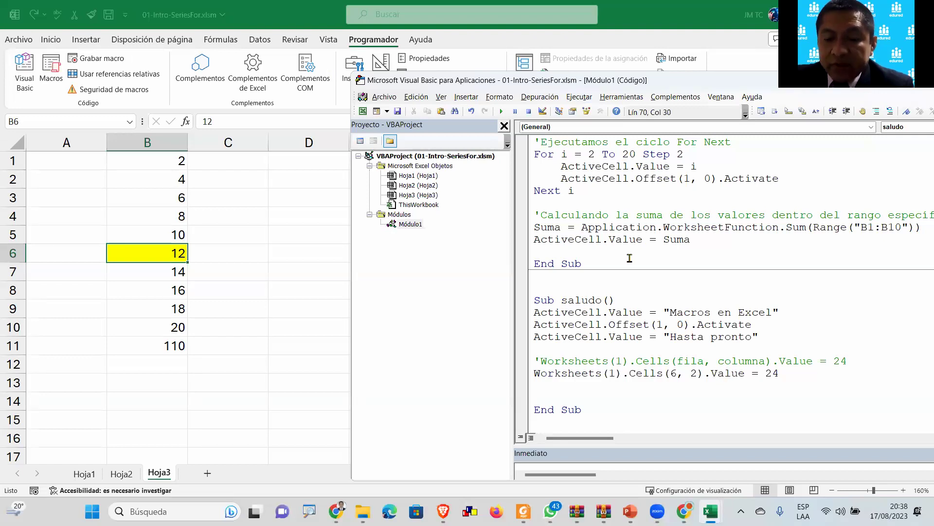
pyautogui.moveTo(608, 79); pyautogui.dragTo(637, 76)
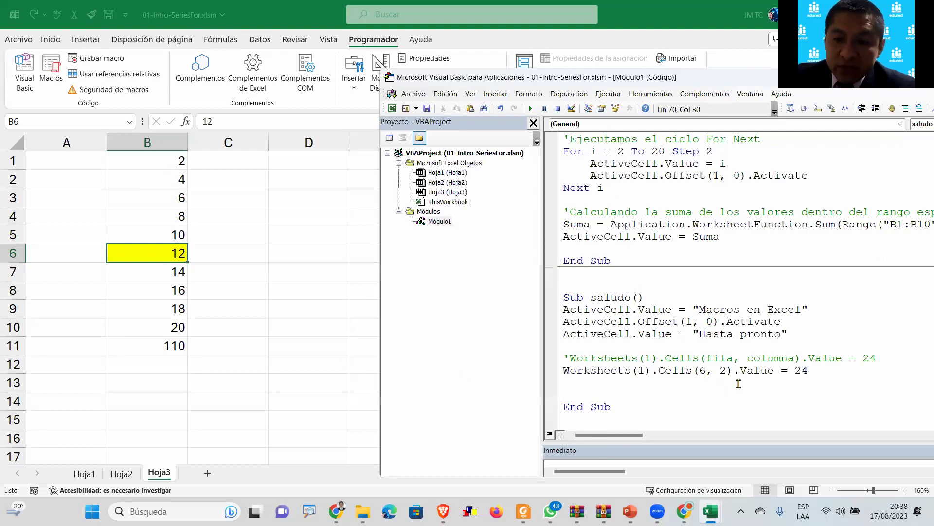
pyautogui.keyDown('shift'); pyautogui.click(545, 361); pyautogui.keyUp('shift')
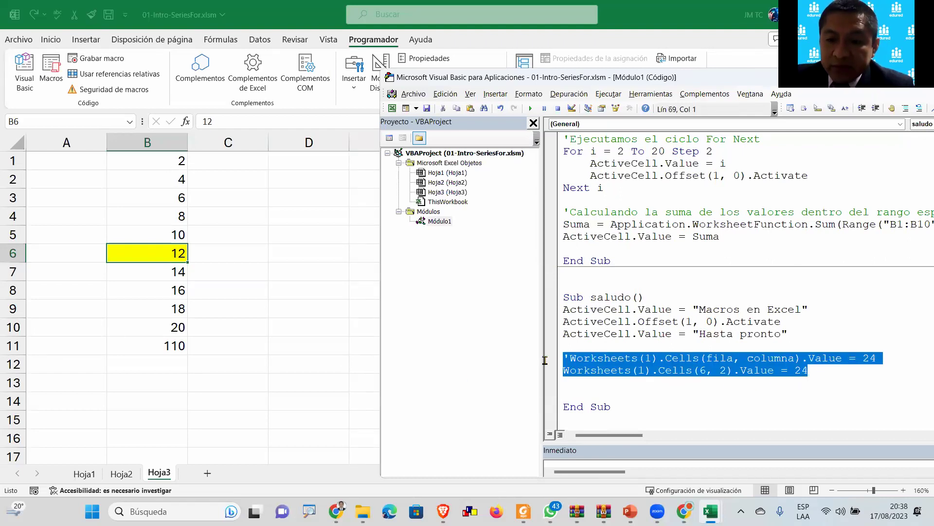
# Run saludo so B6 reads Macros en Excel and B7 Hasta pronto, then select B11.
pyautogui.click(550, 382)
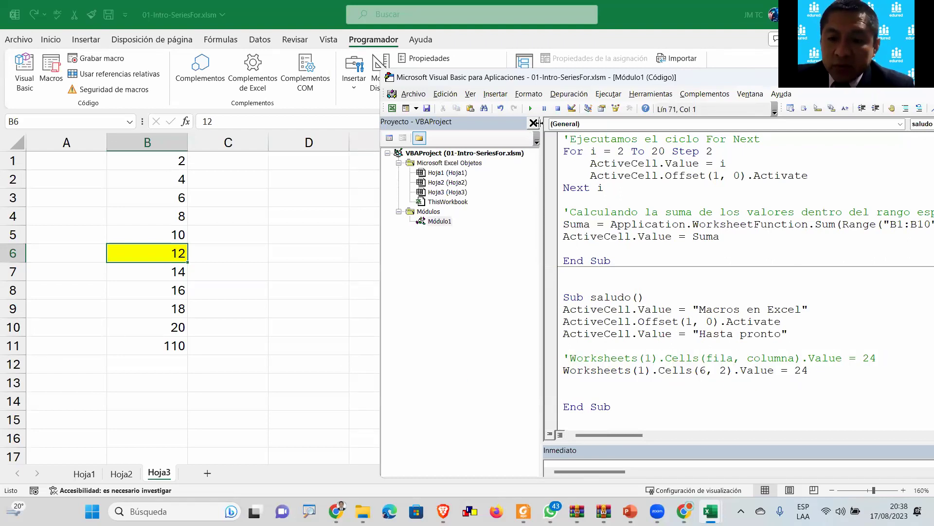
pyautogui.click(531, 108)
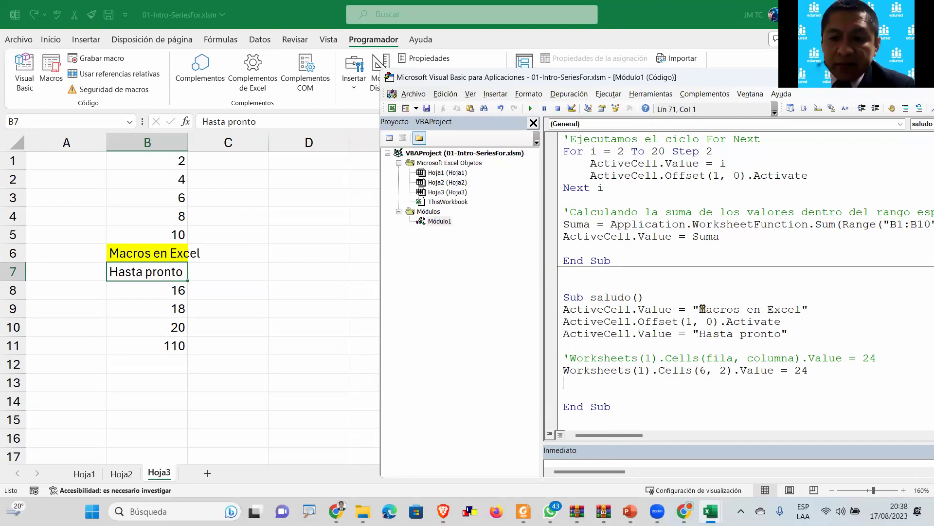
pyautogui.moveTo(700, 309); pyautogui.dragTo(808, 309)
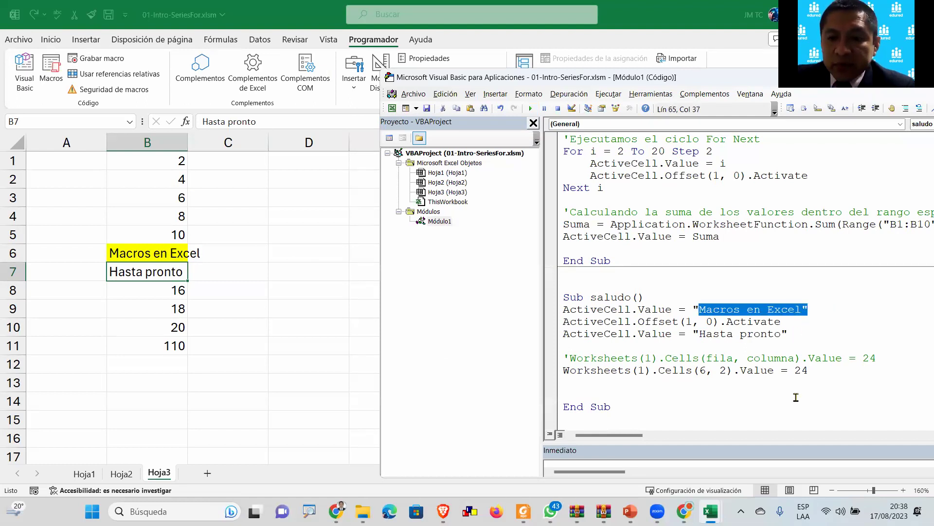
pyautogui.moveTo(819, 371); pyautogui.dragTo(562, 371)
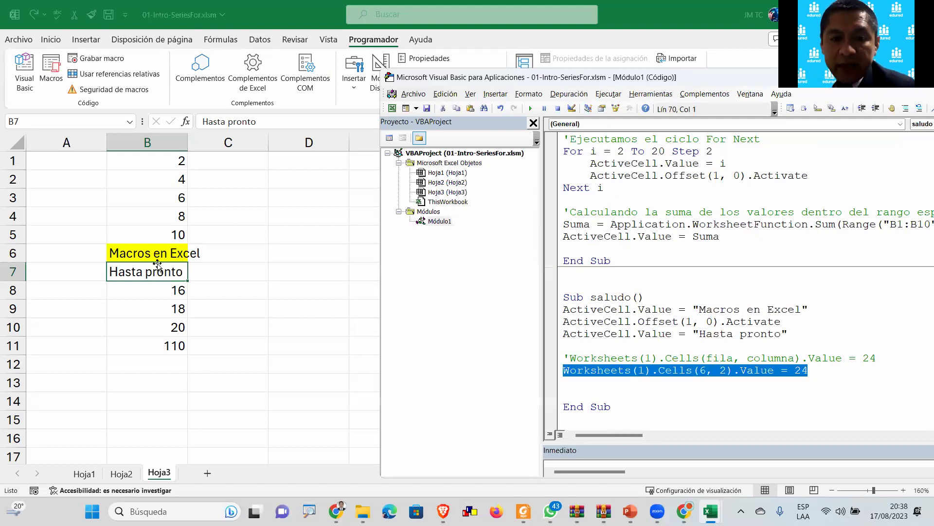
pyautogui.click(645, 405)
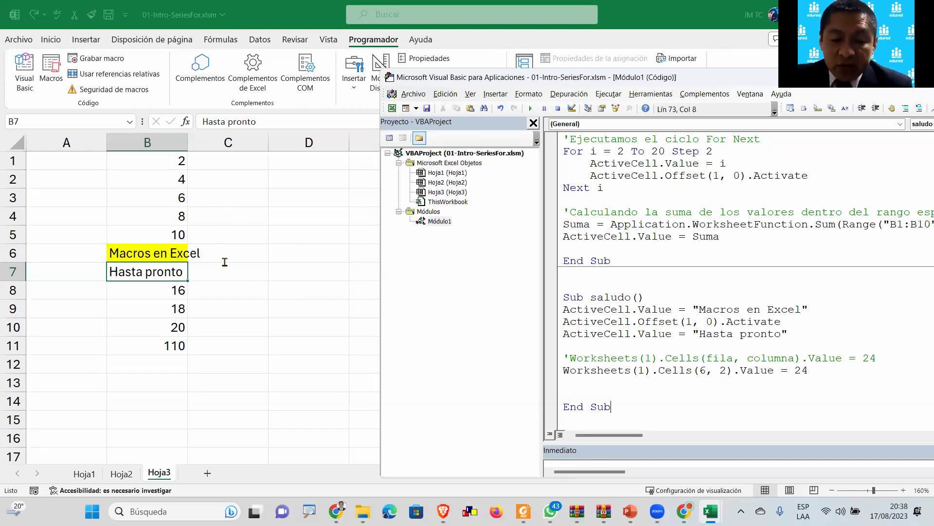
pyautogui.click(175, 346)
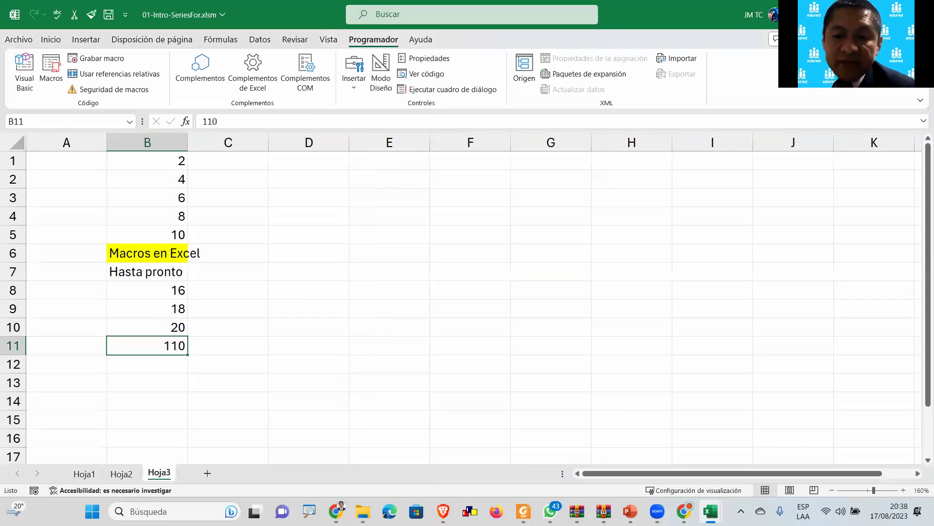
pyautogui.moveTo(711, 511)
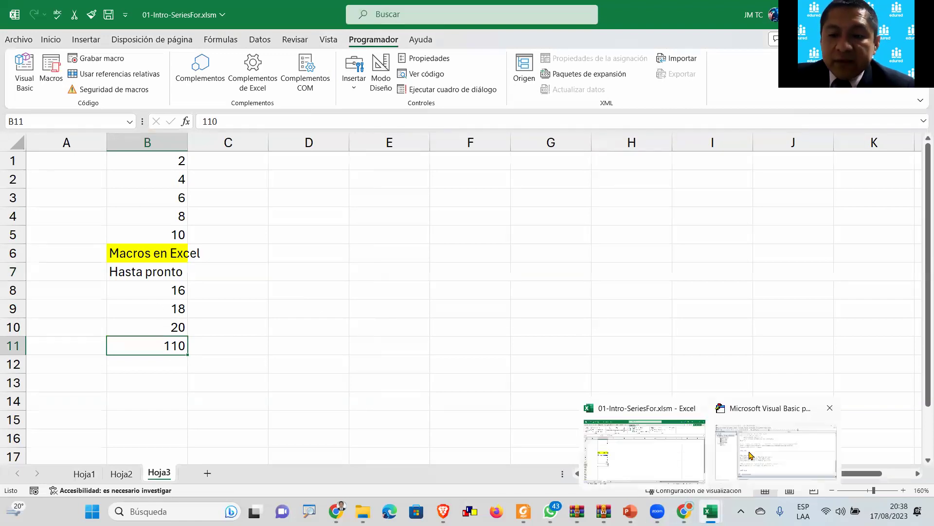
# Review the macro code that sums B1:B10.
pyautogui.hotkey('alt', 'F11')
pyautogui.scroll(1, 735, 279)
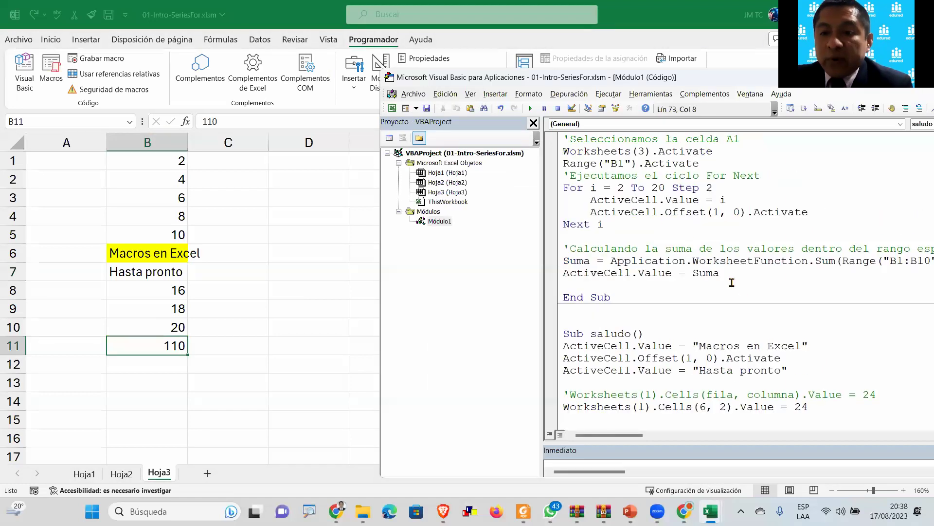
pyautogui.moveTo(737, 278); pyautogui.dragTo(561, 249)
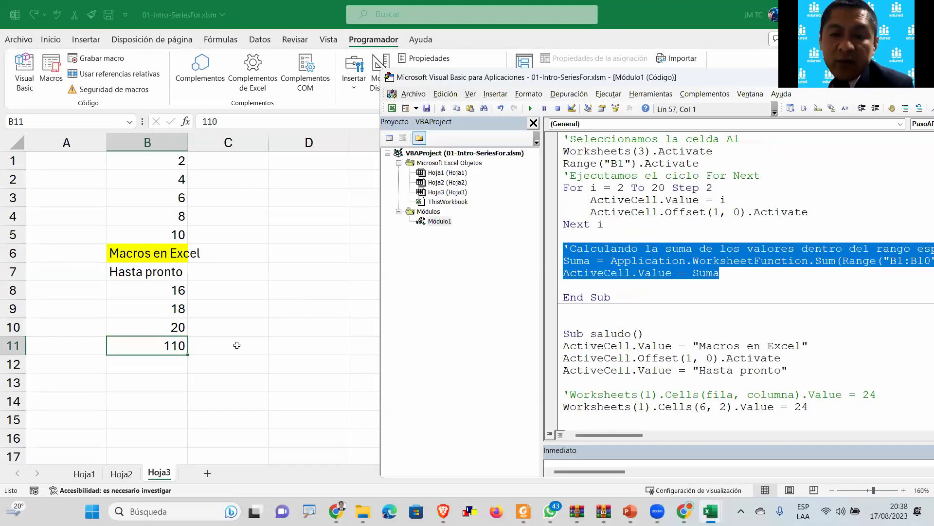
# Enter =SUMA(B1:B10) in B11, returning 84, then select B6:B7.
pyautogui.hotkey('alt', 'F11')
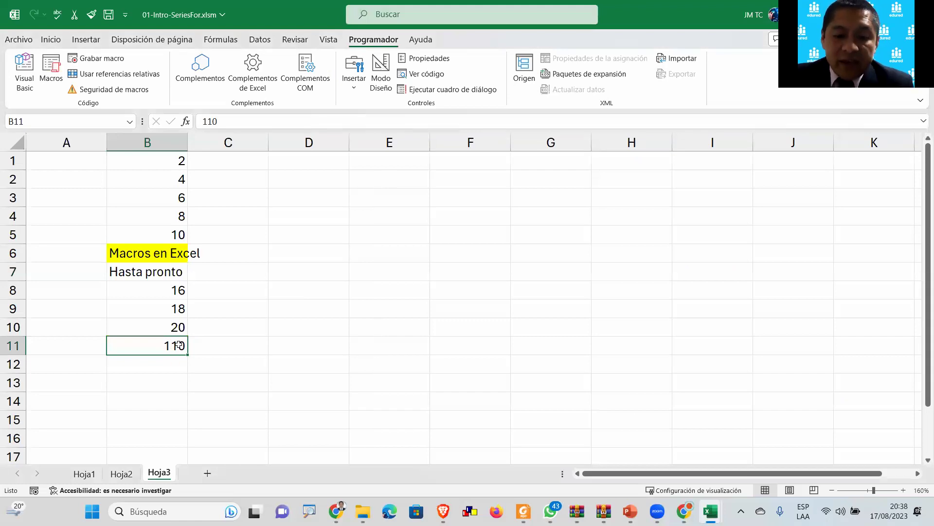
pyautogui.write('=suma')
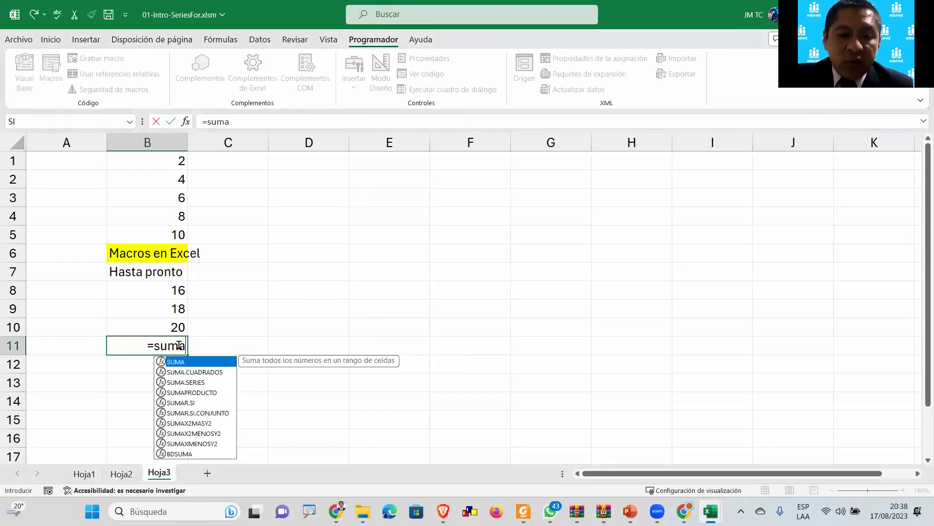
pyautogui.write('(')
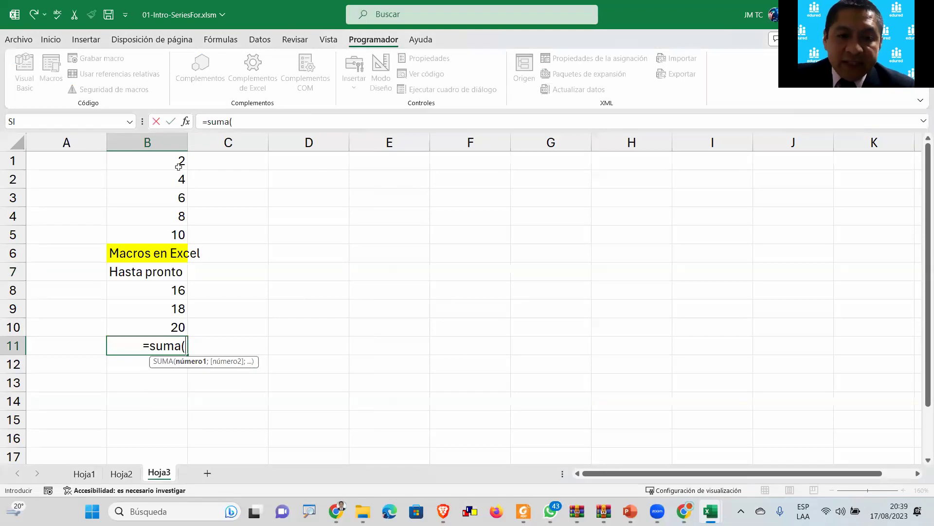
pyautogui.moveTo(179, 166); pyautogui.dragTo(172, 324)
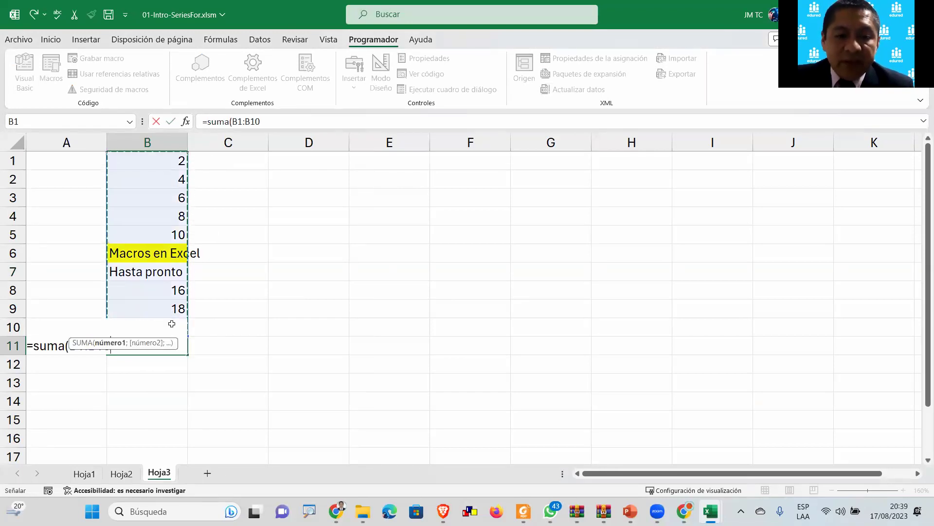
pyautogui.press('Return')
pyautogui.click(175, 350)
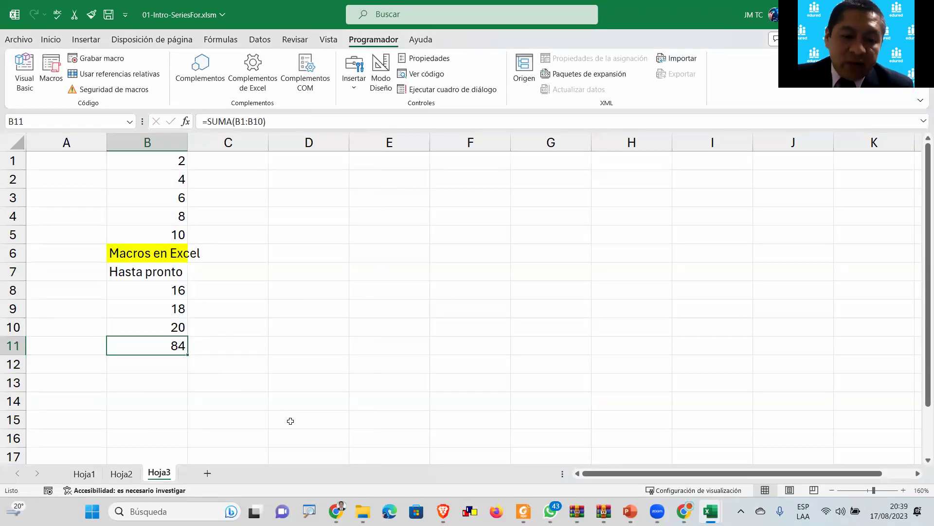
pyautogui.moveTo(165, 253); pyautogui.dragTo(165, 271)
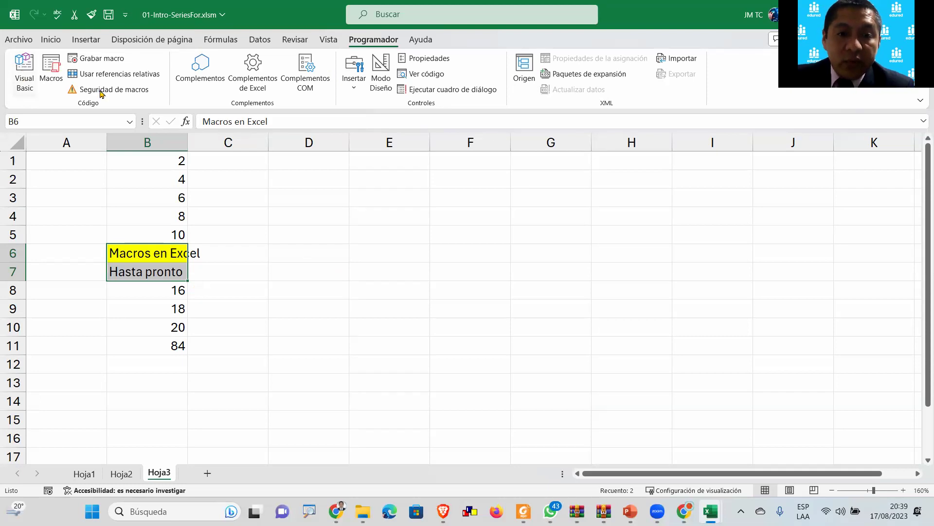
# Rerun the series macro, then change the saludo line to Worksheets(1).Cells(6, 4).Value = 24.
pyautogui.scroll(-1, 657, 280)
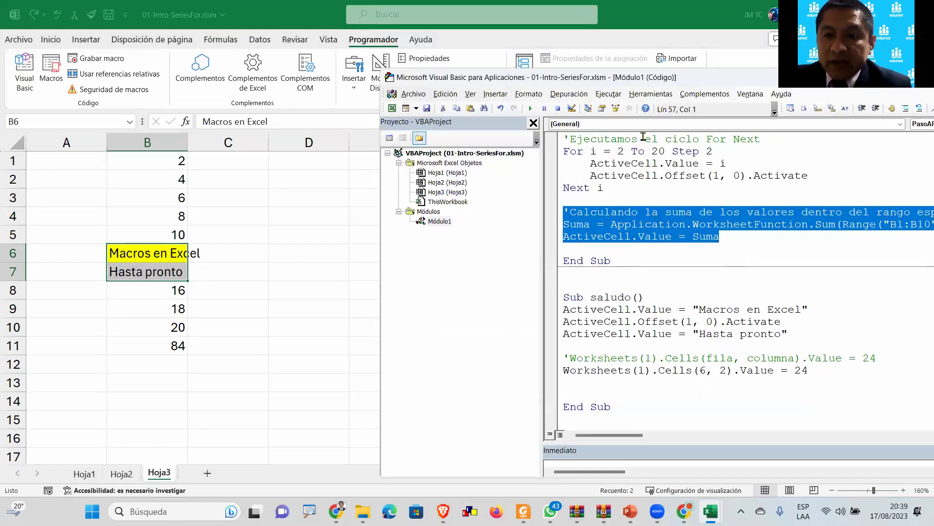
pyautogui.click(530, 108)
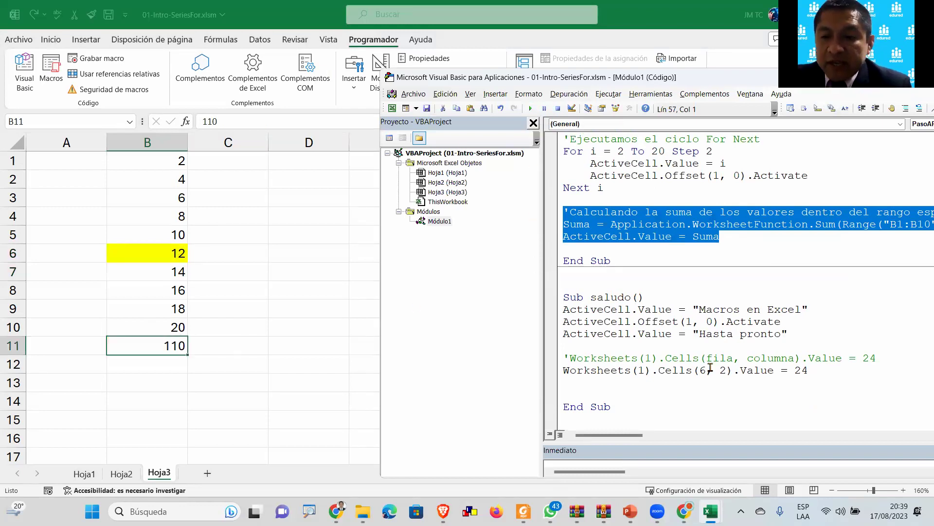
pyautogui.moveTo(809, 370); pyautogui.dragTo(563, 371)
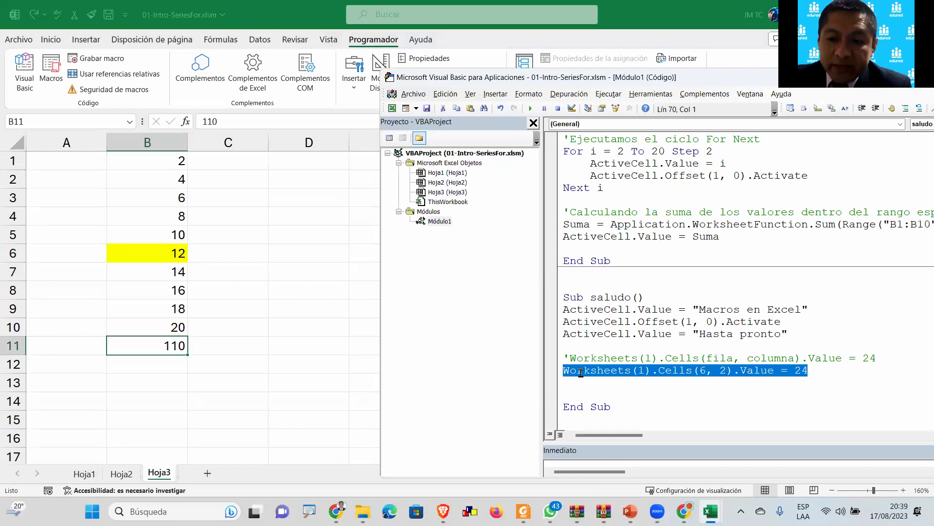
pyautogui.click(706, 371)
pyautogui.doubleClick(721, 370)
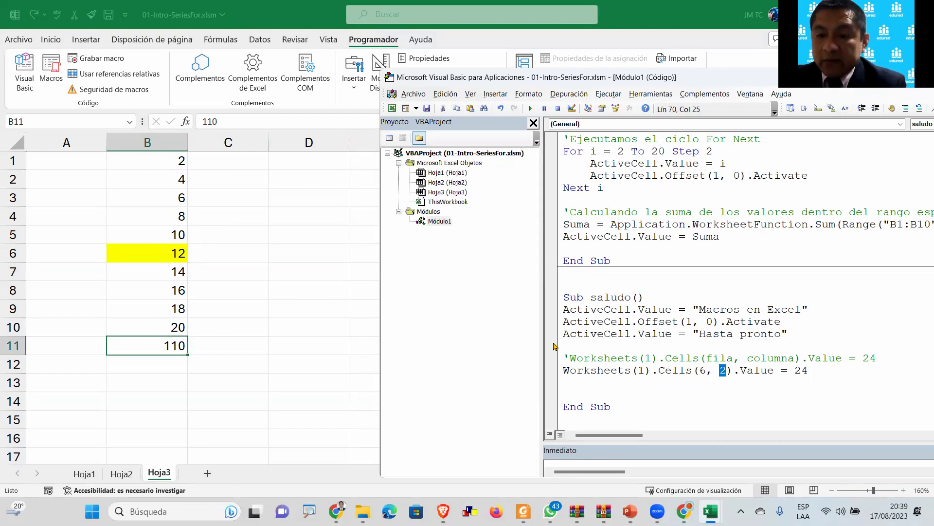
pyautogui.write('3')
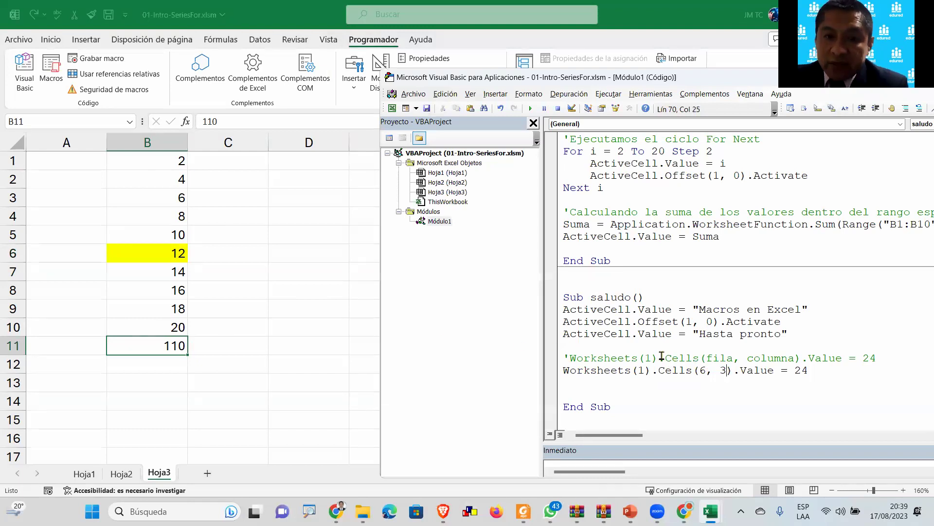
pyautogui.doubleClick(724, 371)
pyautogui.write('4')
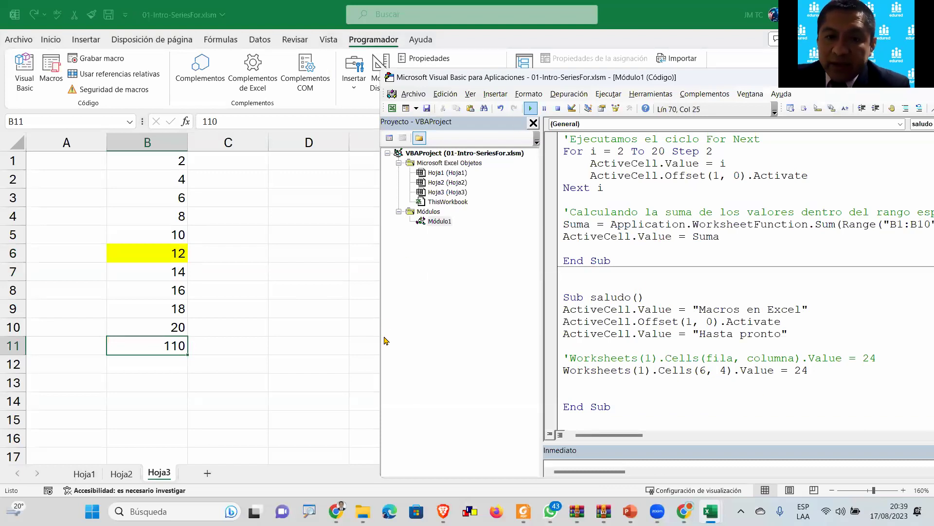
# Review the comment, Cells(6, 4) and ActiveCell lines of saludo before returning to the sheet.
pyautogui.moveTo(832, 378); pyautogui.dragTo(683, 342)
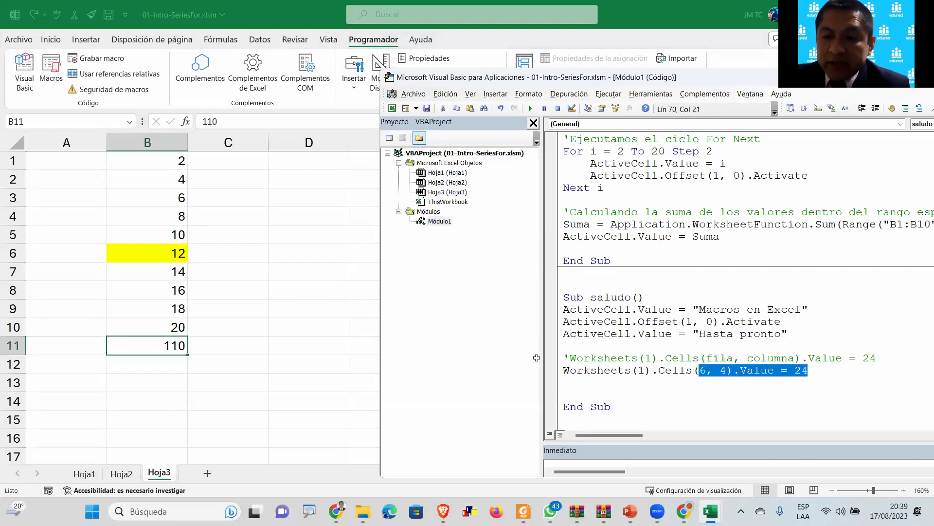
pyautogui.moveTo(788, 335); pyautogui.dragTo(565, 309)
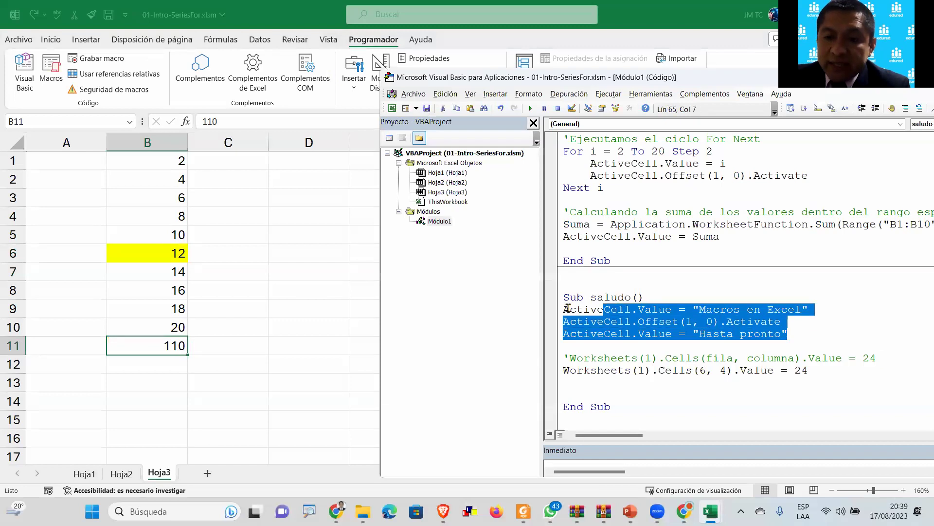
pyautogui.moveTo(826, 374); pyautogui.dragTo(563, 372)
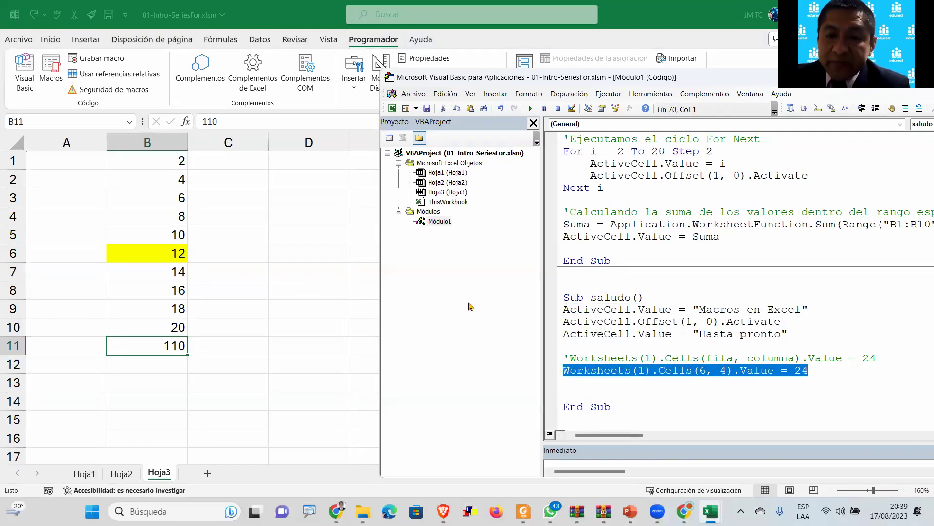
pyautogui.click(343, 201)
# From E3, reset the paused run and execute saludo, writing the greeting into E3:E4.
pyautogui.click(355, 193)
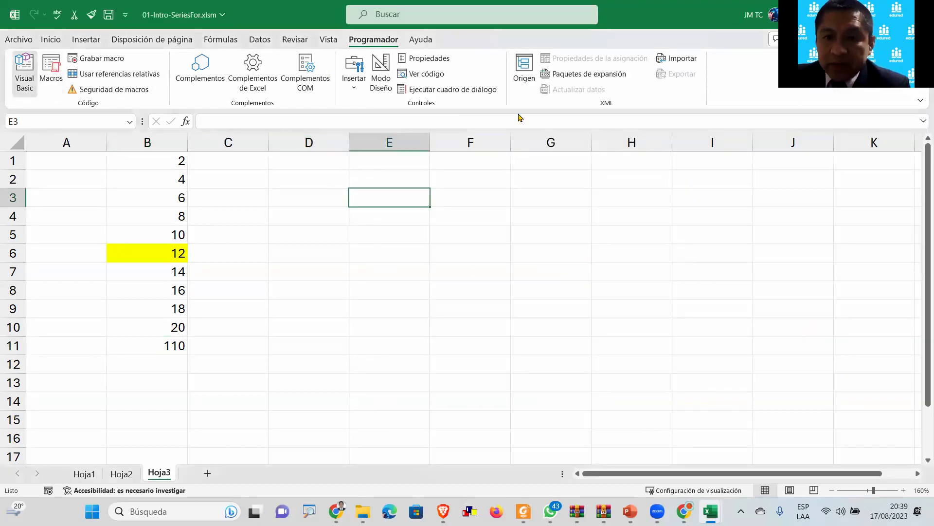
pyautogui.click(25, 73)
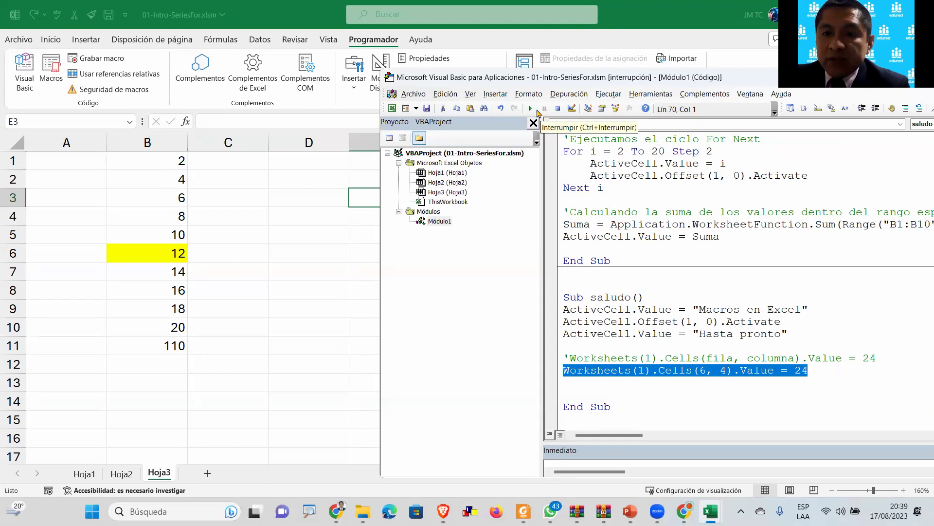
pyautogui.click(531, 108)
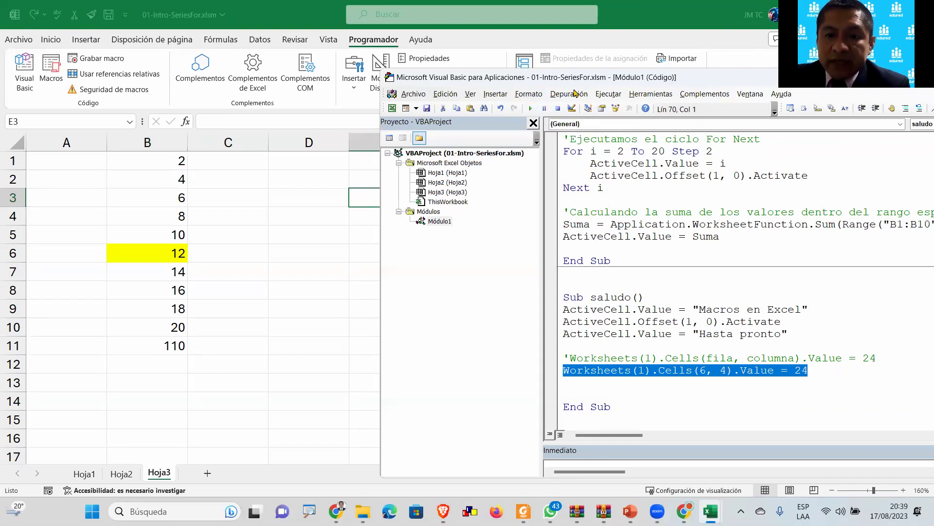
pyautogui.click(780, 311)
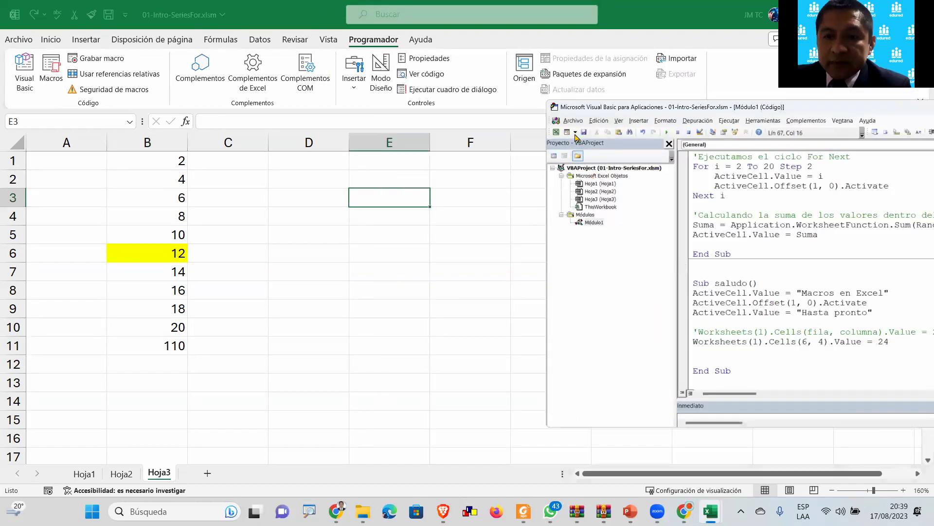
pyautogui.hotkey('alt', 'F11')
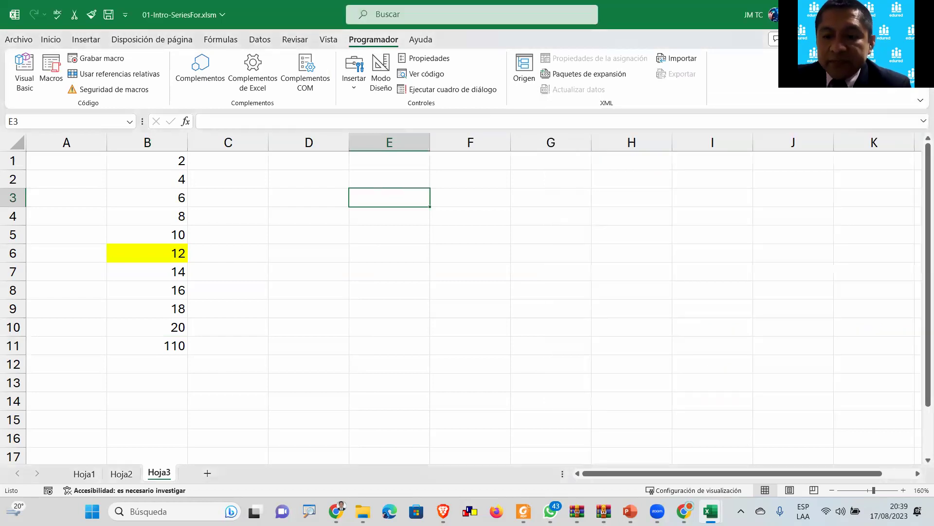
pyautogui.hotkey('alt', 'F11')
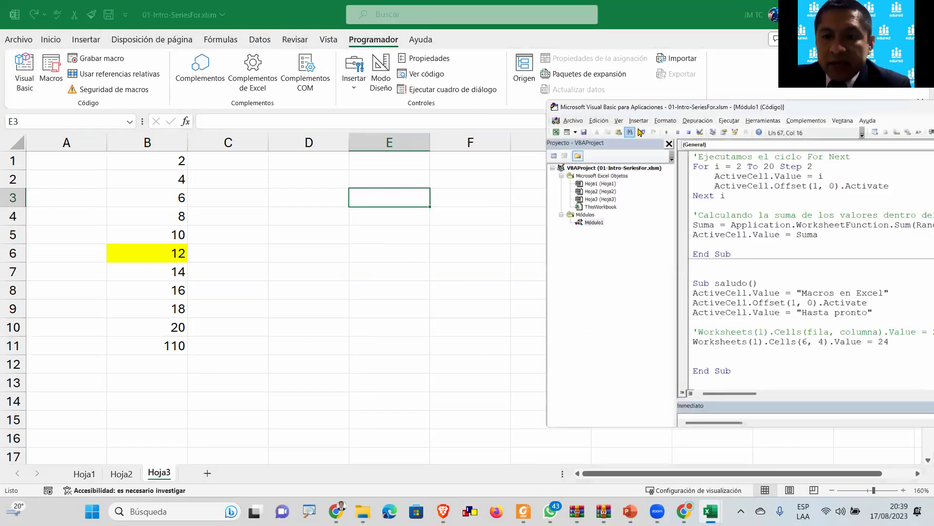
pyautogui.click(666, 131)
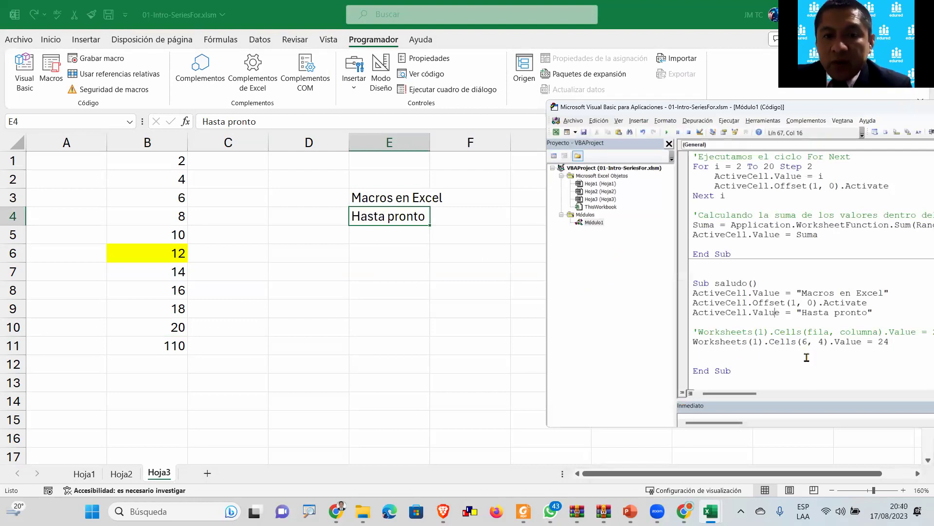
# Go back to the worksheet and select F9.
pyautogui.click(847, 342)
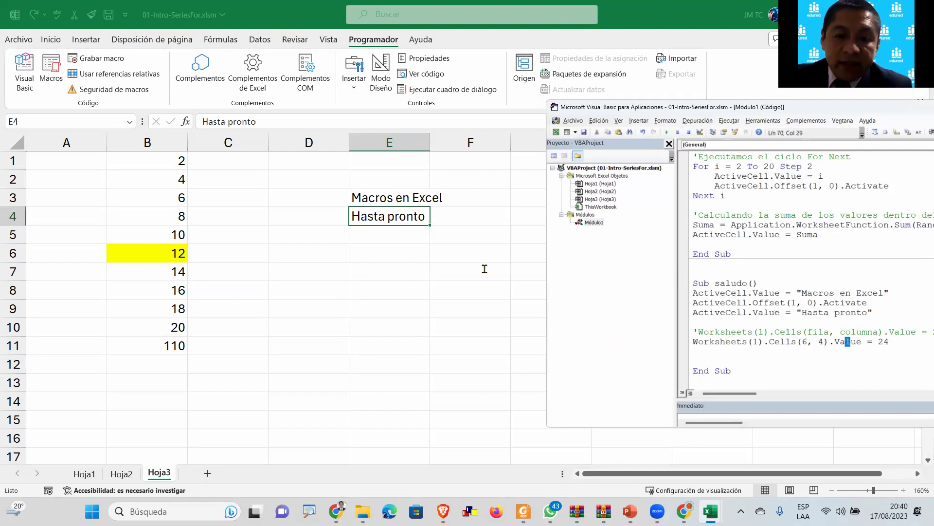
pyautogui.hotkey('alt', 'F11')
pyautogui.click(470, 308)
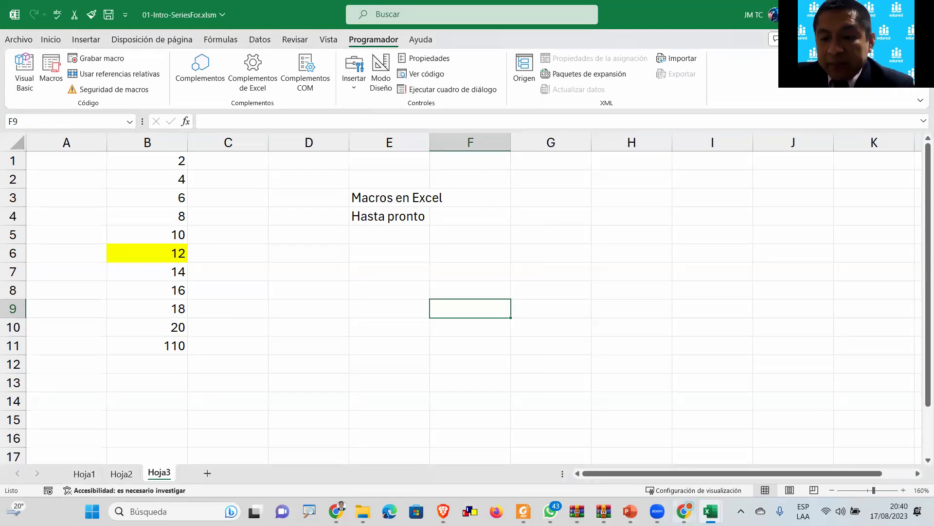
# Delete the Worksheets(1).Cells(6, 4) line, its comment and leftover blank lines from saludo.
pyautogui.click(710, 511)
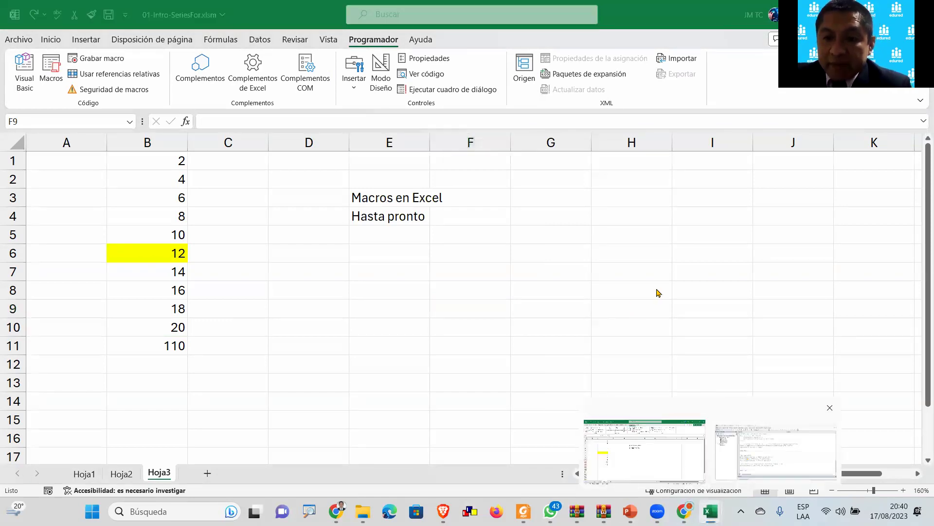
pyautogui.click(428, 74)
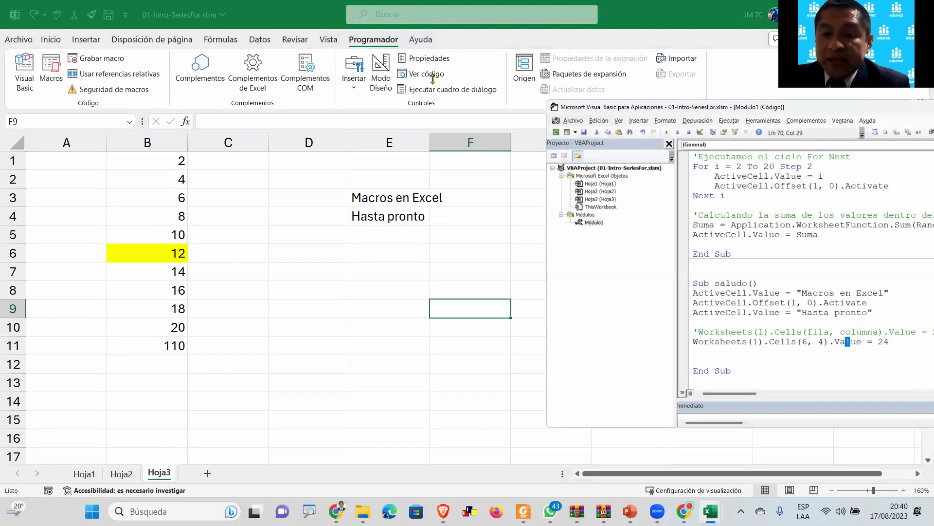
pyautogui.moveTo(667, 374); pyautogui.dragTo(412, 355)
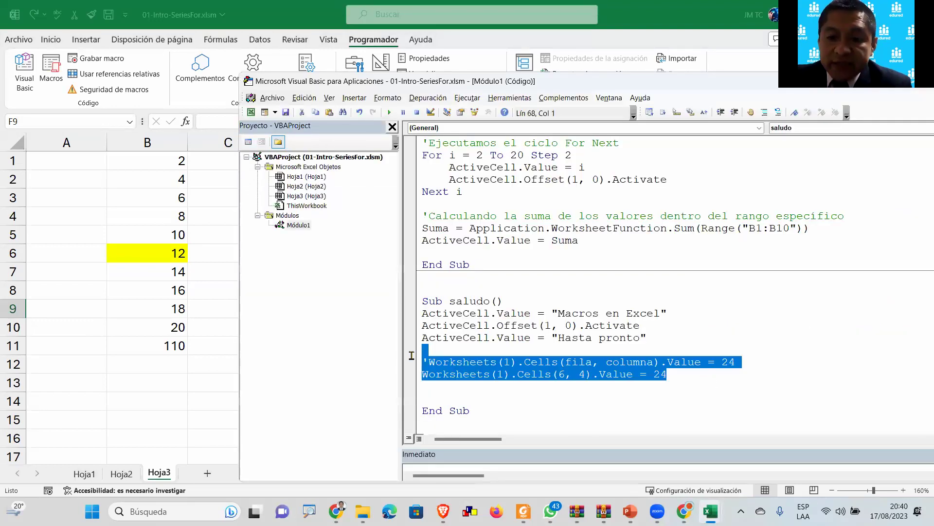
pyautogui.press('Delete')
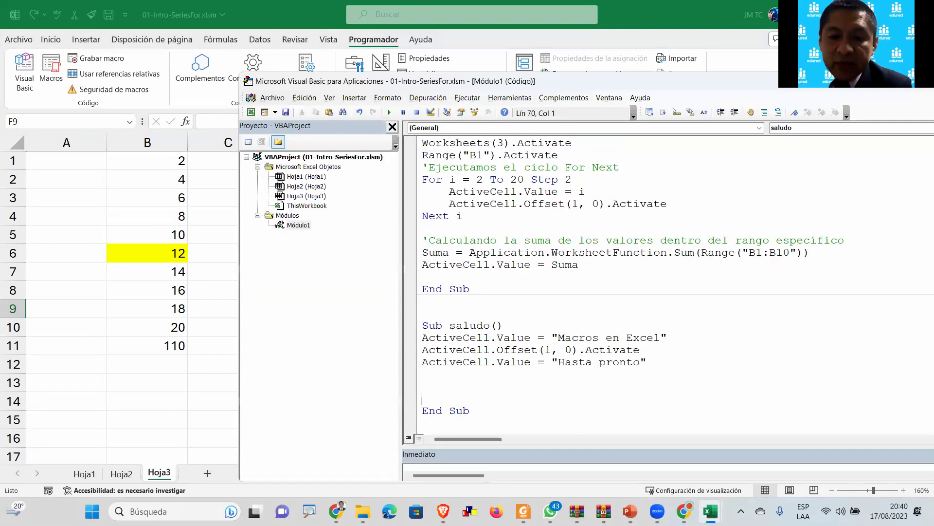
pyautogui.press('BackSpace')
pyautogui.press('BackSpace')
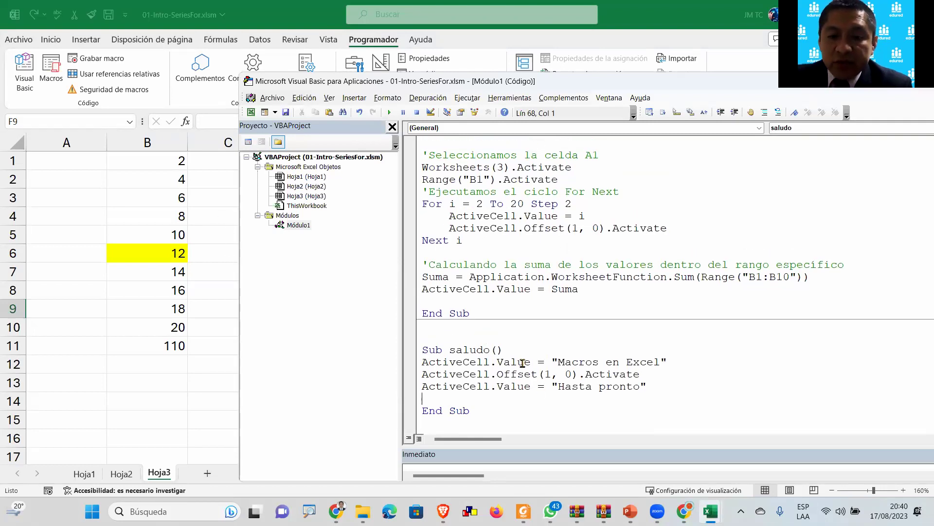
pyautogui.click(214, 290)
# Run saludo from E8, putting Macros en Excel and Hasta pronto in E8:E9.
pyautogui.click(423, 287)
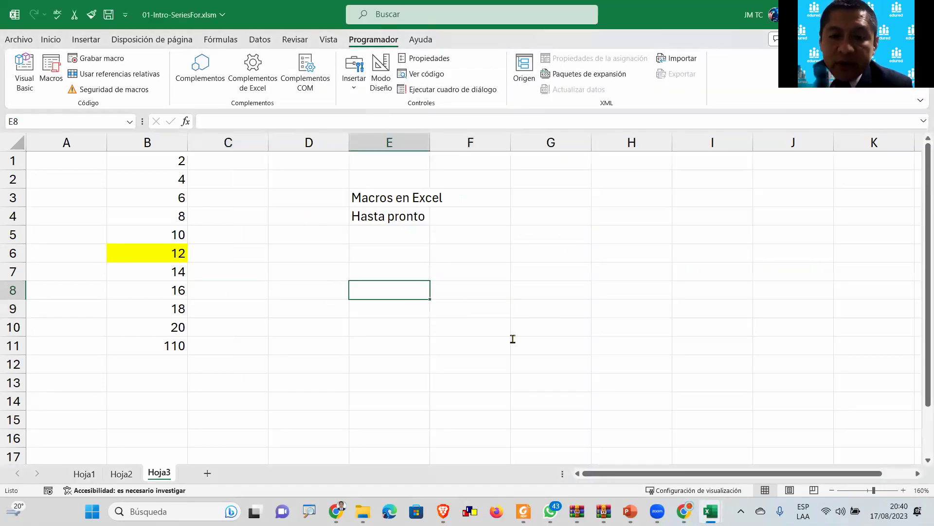
pyautogui.hotkey('alt', 'F11')
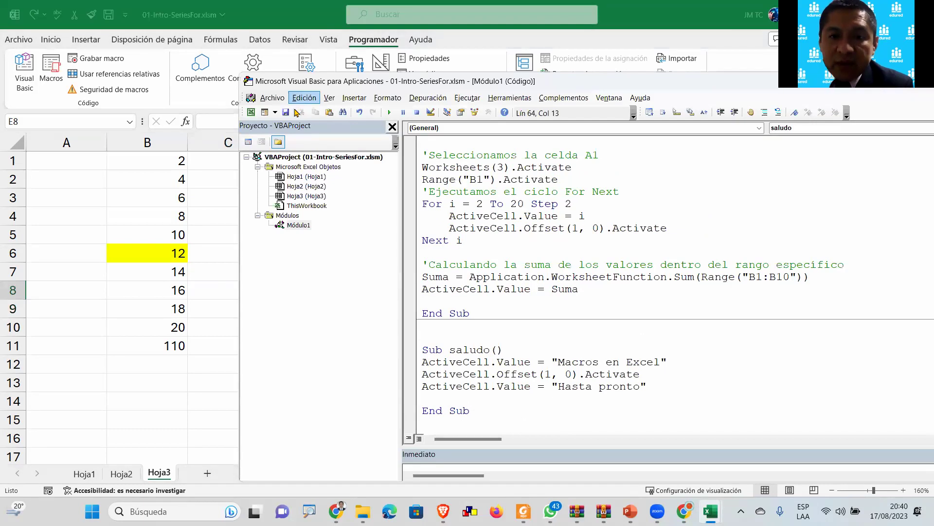
pyautogui.click(387, 112)
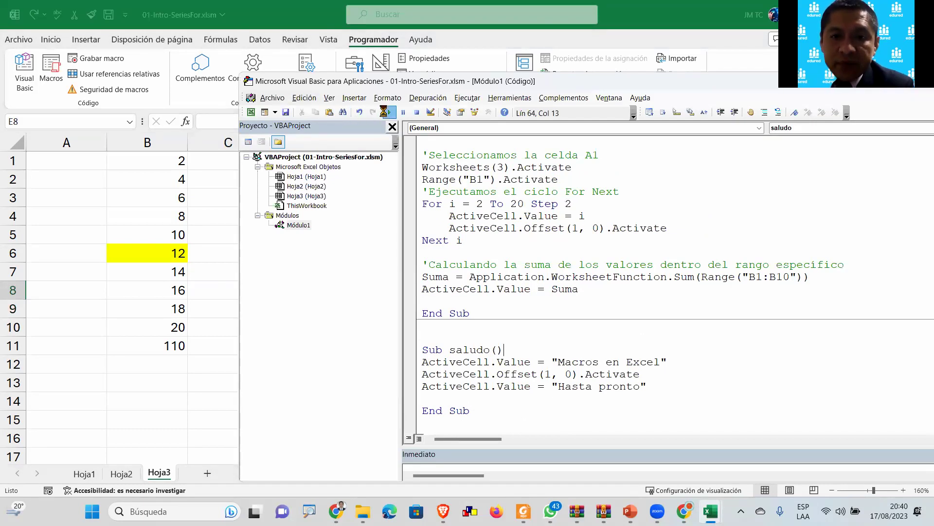
pyautogui.moveTo(487, 81); pyautogui.dragTo(766, 103)
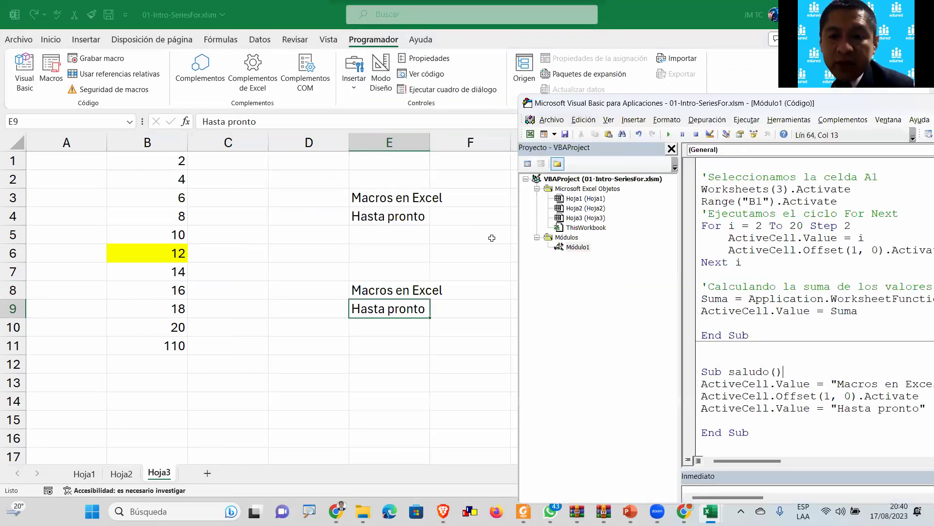
# Run saludo from G5, filling G5:G6, and check the text in G6.
pyautogui.click(514, 240)
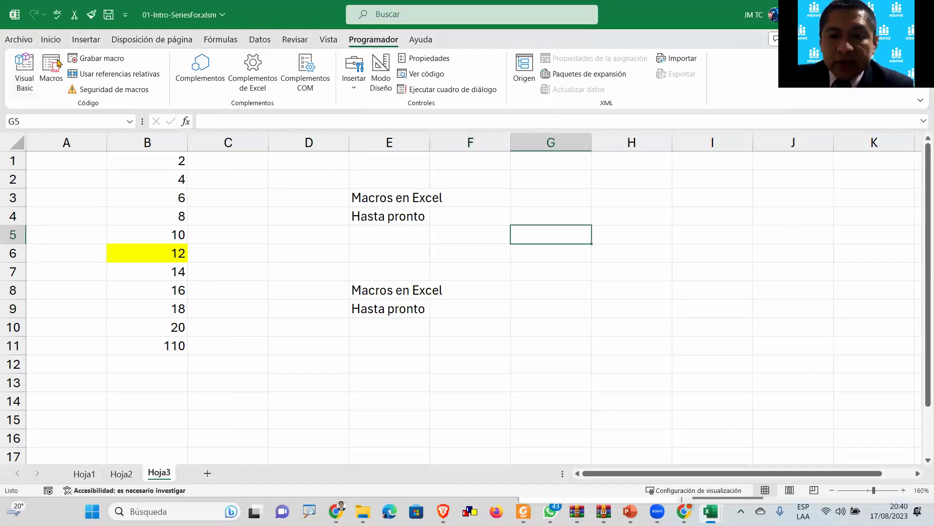
pyautogui.hotkey('alt', 'F11')
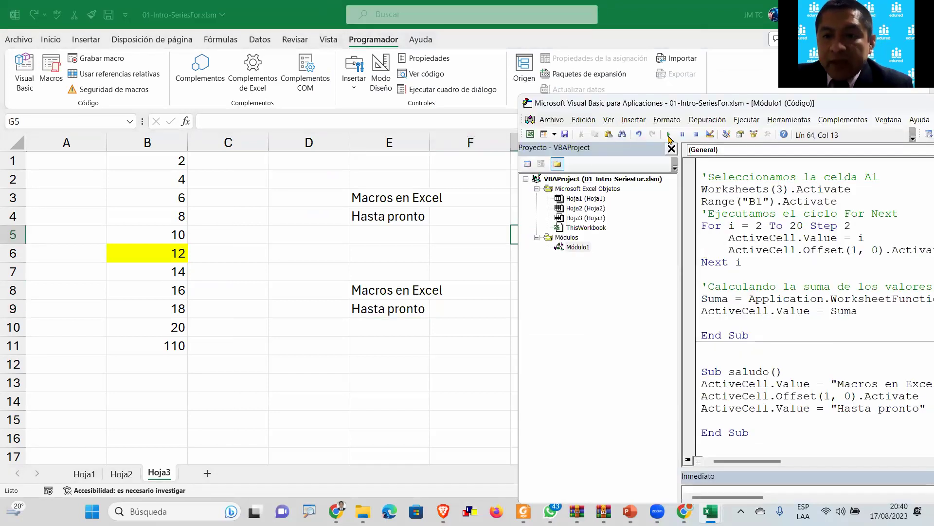
pyautogui.click(677, 134)
pyautogui.click(486, 289)
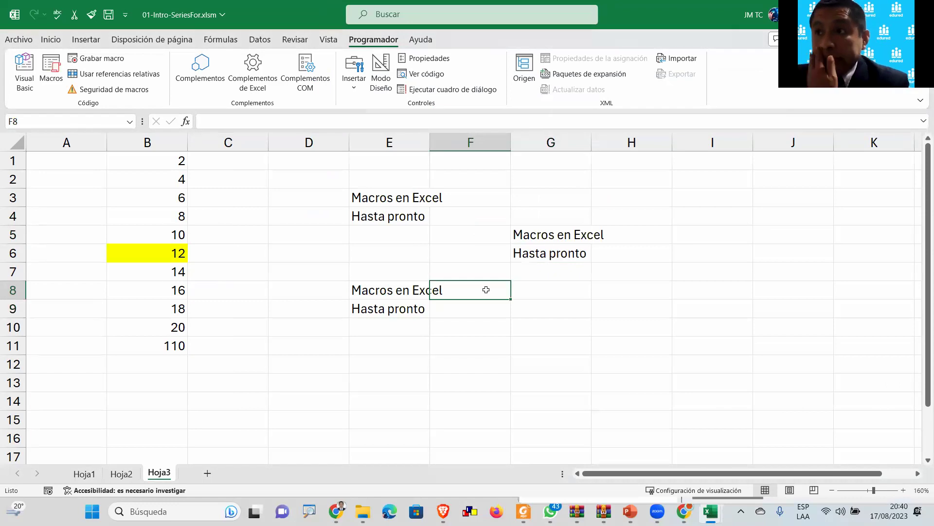
pyautogui.click(580, 284)
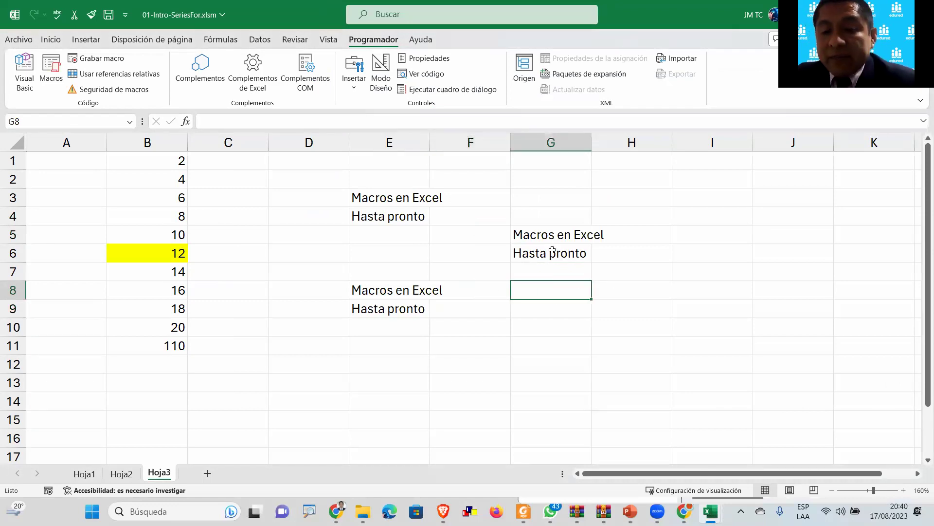
pyautogui.click(579, 253)
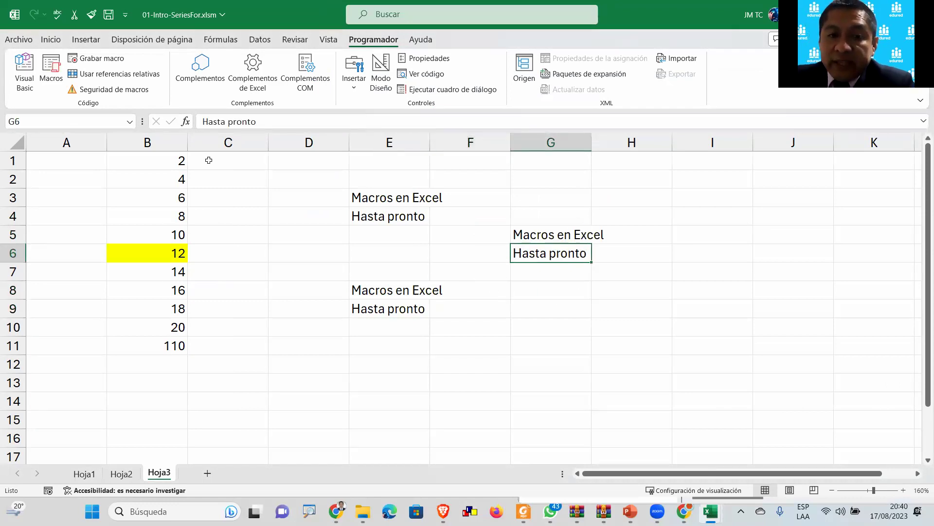
pyautogui.click(24, 70)
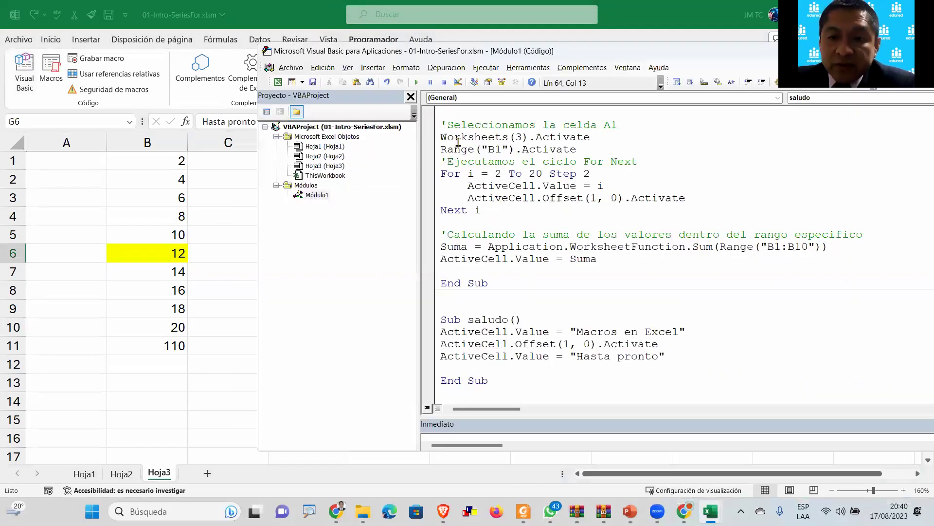
pyautogui.moveTo(488, 380); pyautogui.dragTo(438, 319)
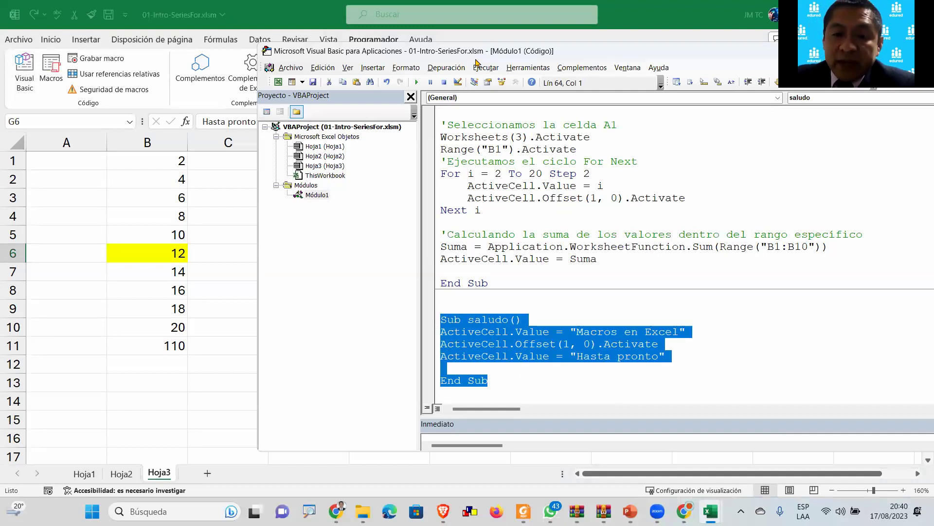
pyautogui.moveTo(476, 62); pyautogui.dragTo(277, 123)
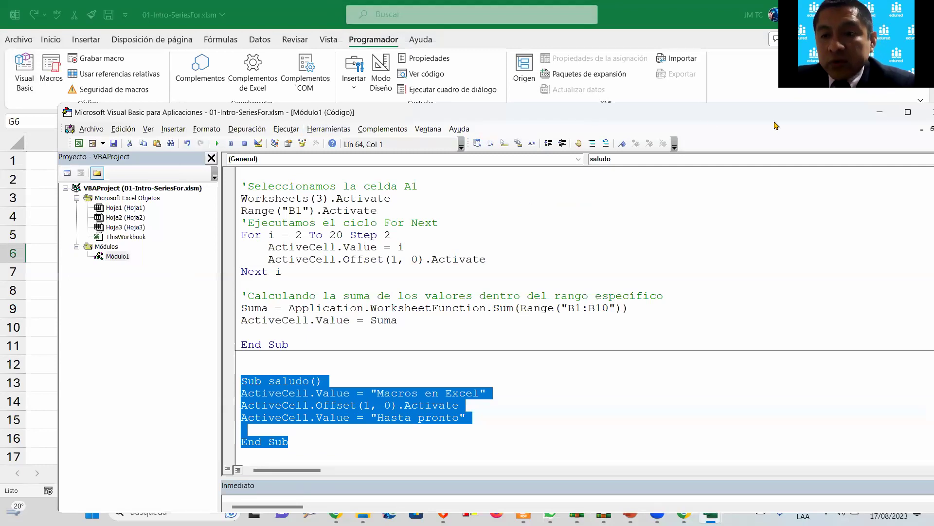
pyautogui.doubleClick(845, 104)
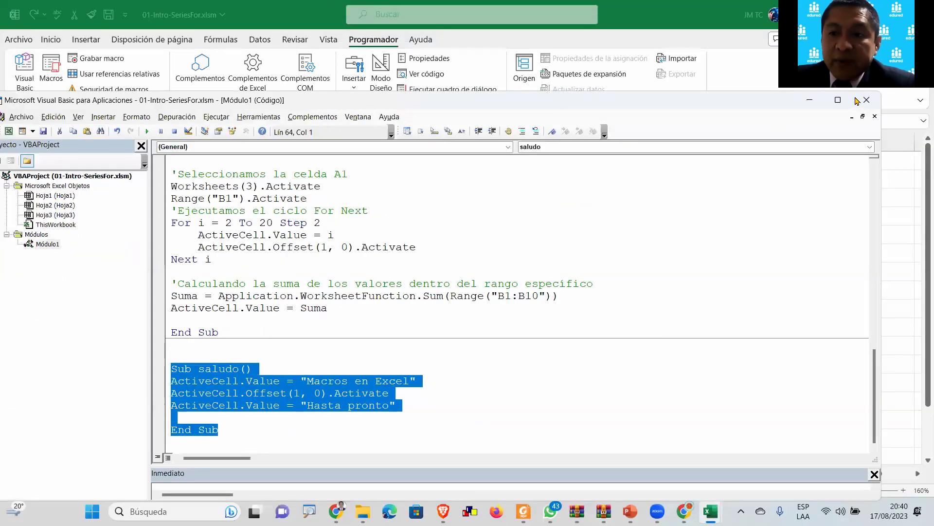
pyautogui.click(879, 95)
pyautogui.click(585, 296)
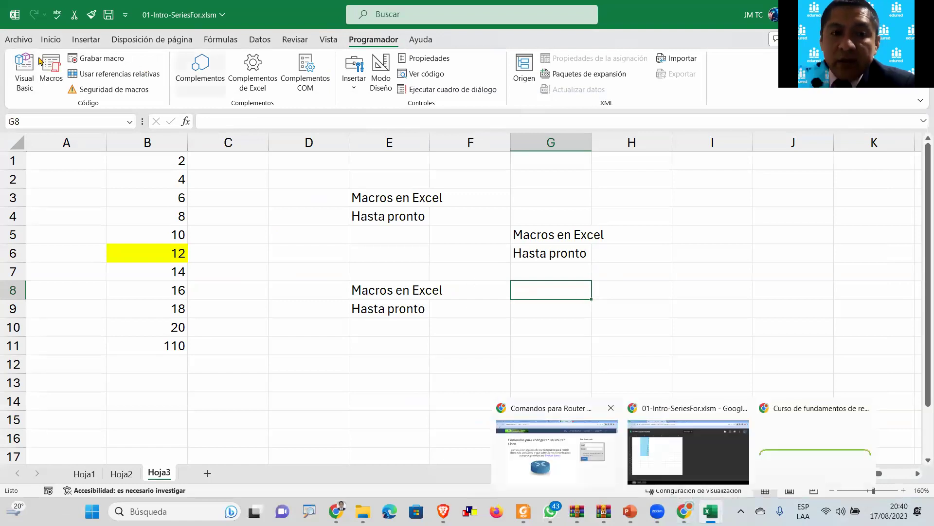
pyautogui.hotkey('alt', 'F11')
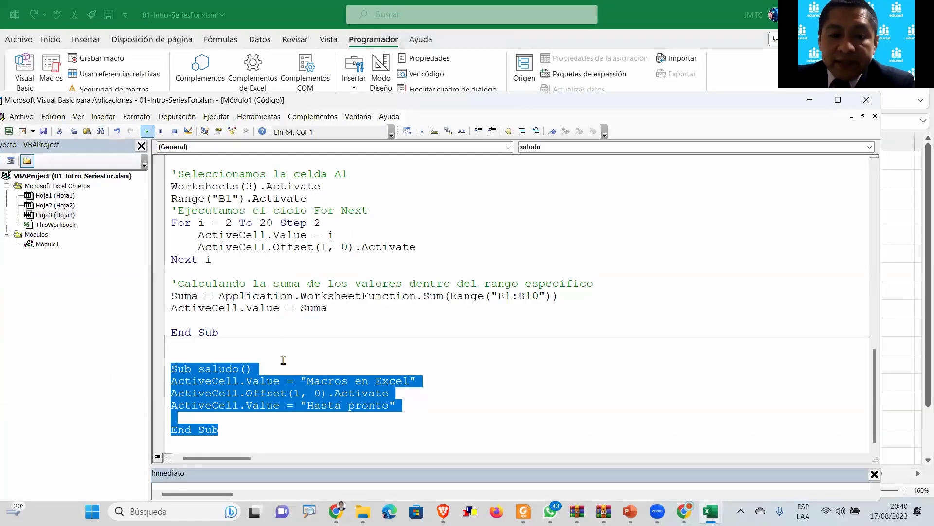
pyautogui.click(863, 99)
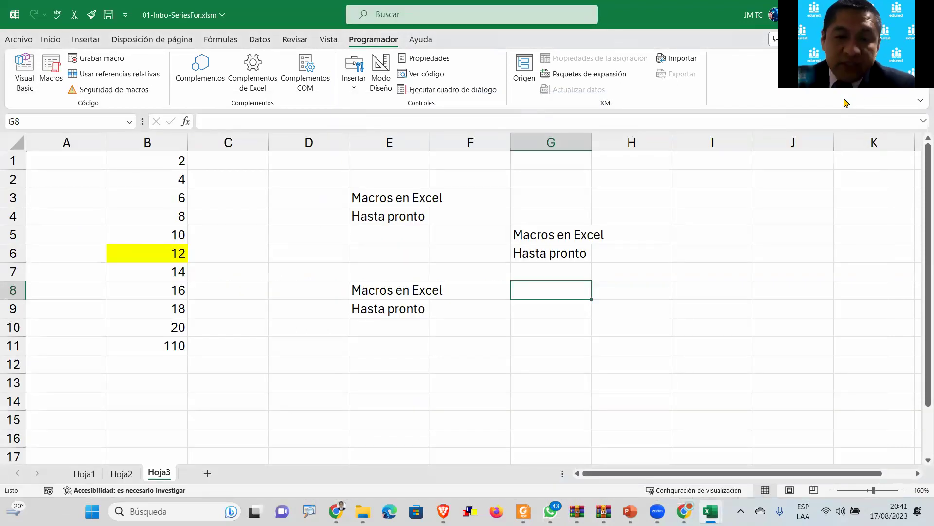
# Draw a form control button over I3:I4 on Hoja3.
pyautogui.click(662, 253)
pyautogui.click(558, 358)
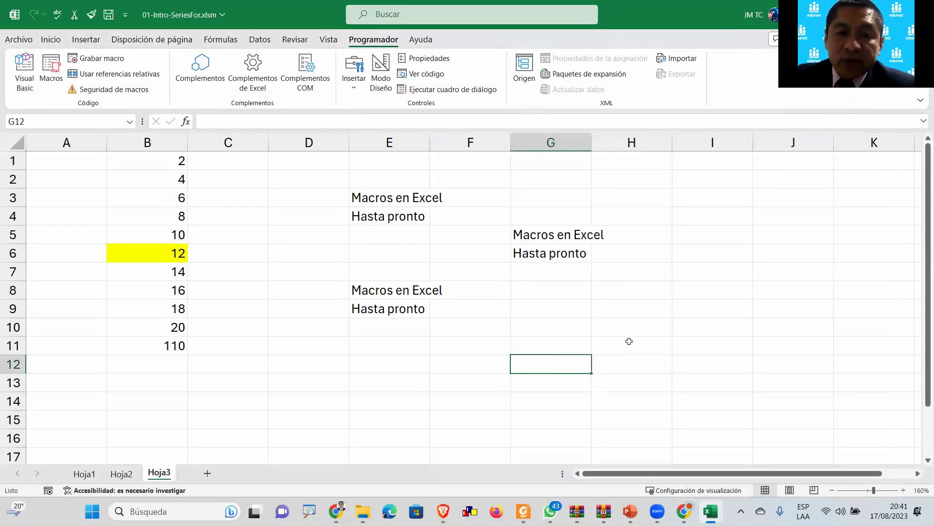
pyautogui.click(91, 39)
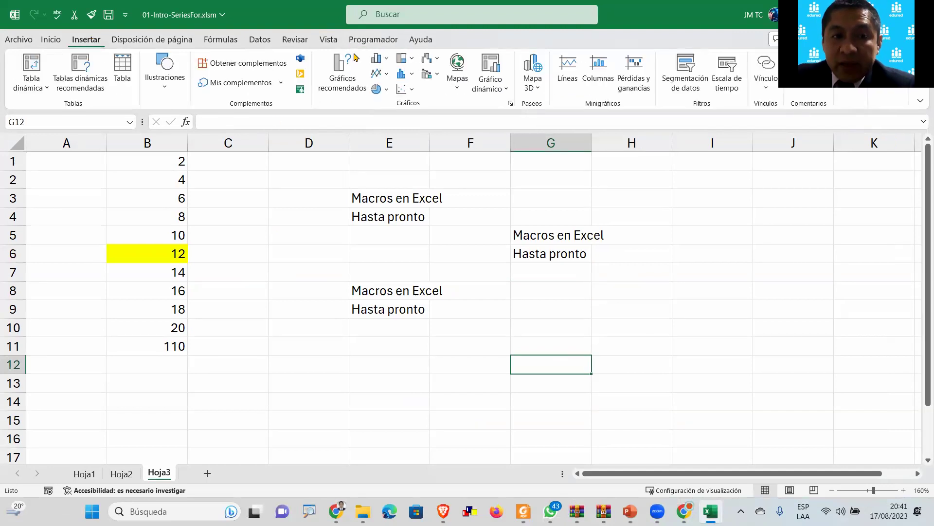
pyautogui.click(373, 39)
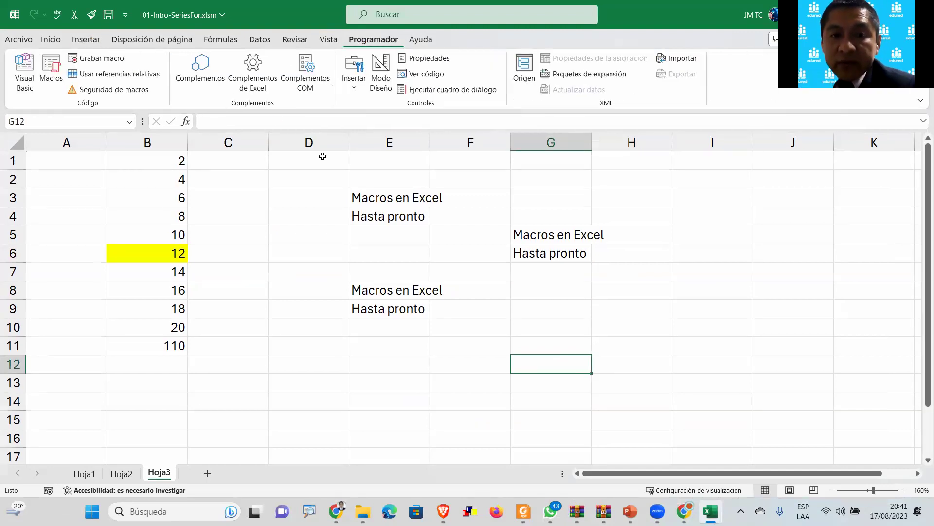
pyautogui.click(354, 87)
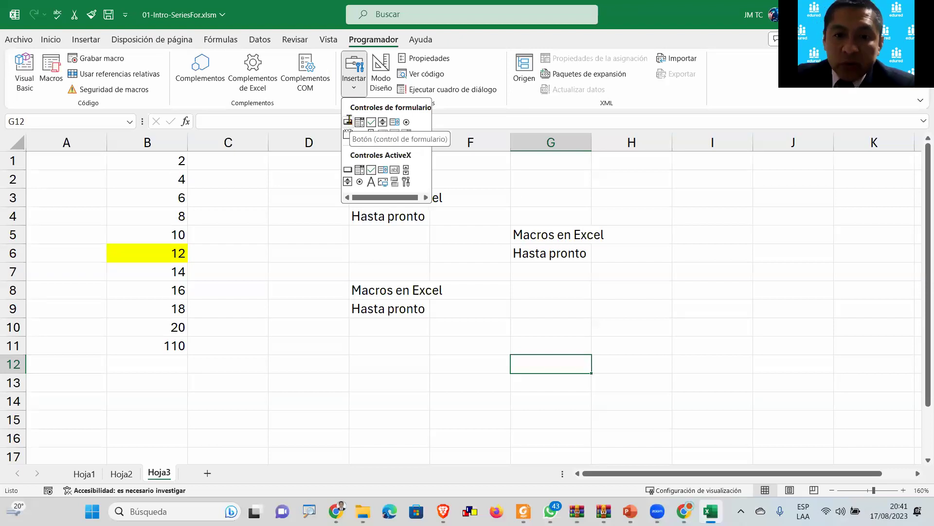
pyautogui.click(348, 122)
pyautogui.moveTo(652, 184); pyautogui.dragTo(742, 225)
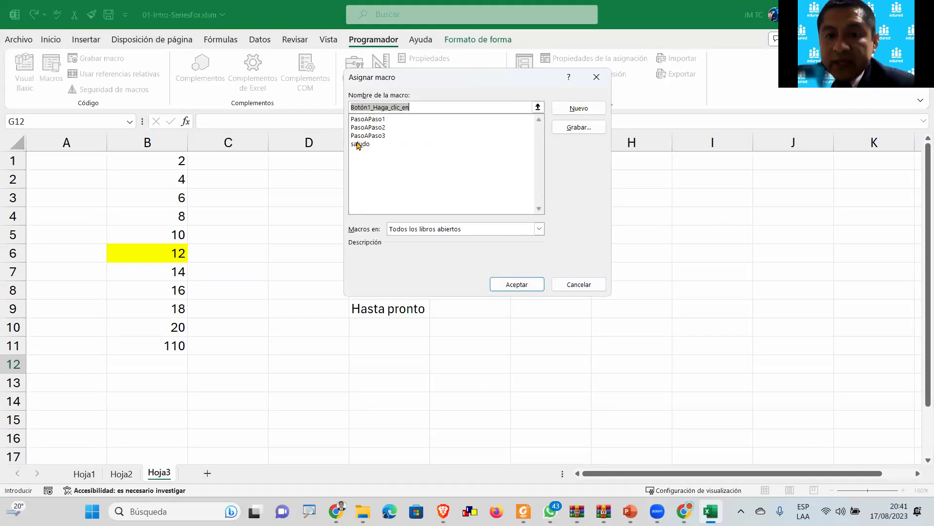
# Assign the saludo macro to the button and relabel it 'Saludar'.
pyautogui.click(361, 145)
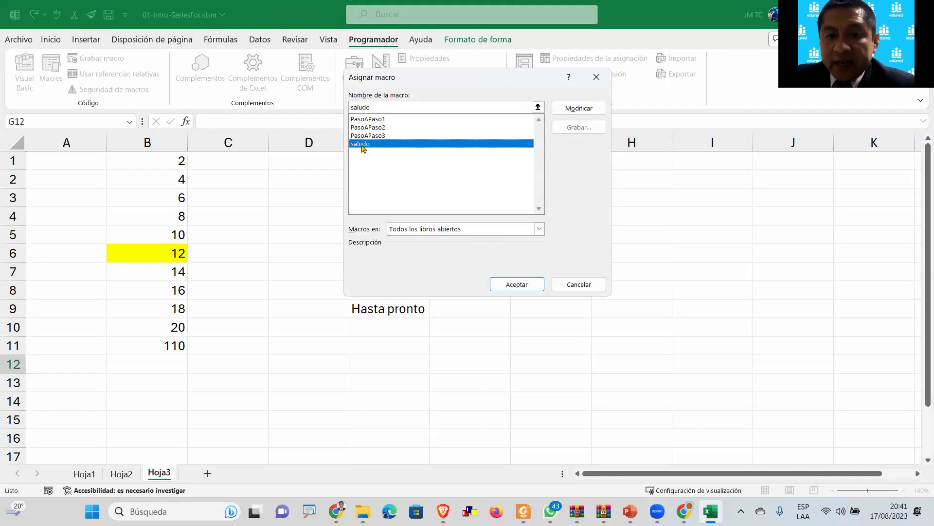
pyautogui.click(516, 285)
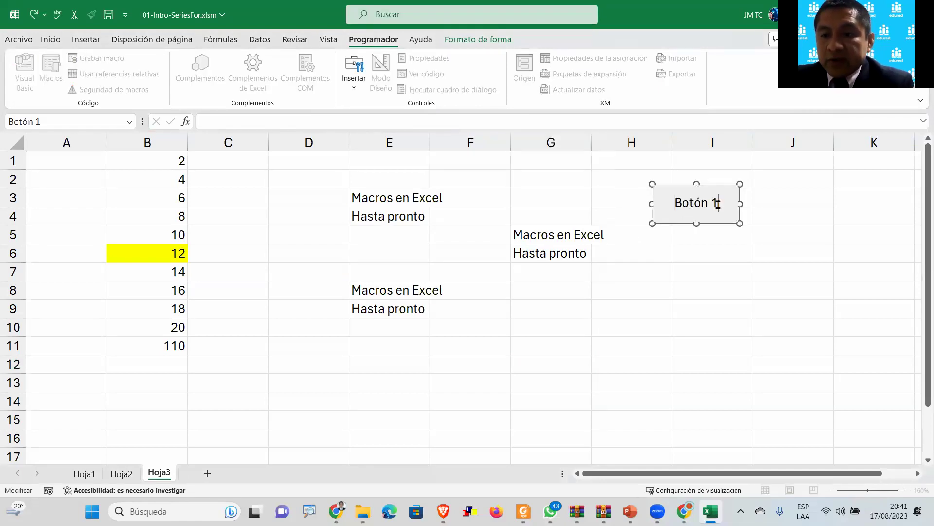
pyautogui.hotkey('ctrl', 'a')
pyautogui.write('Saludar')
pyautogui.press('Escape')
pyautogui.press('Escape')
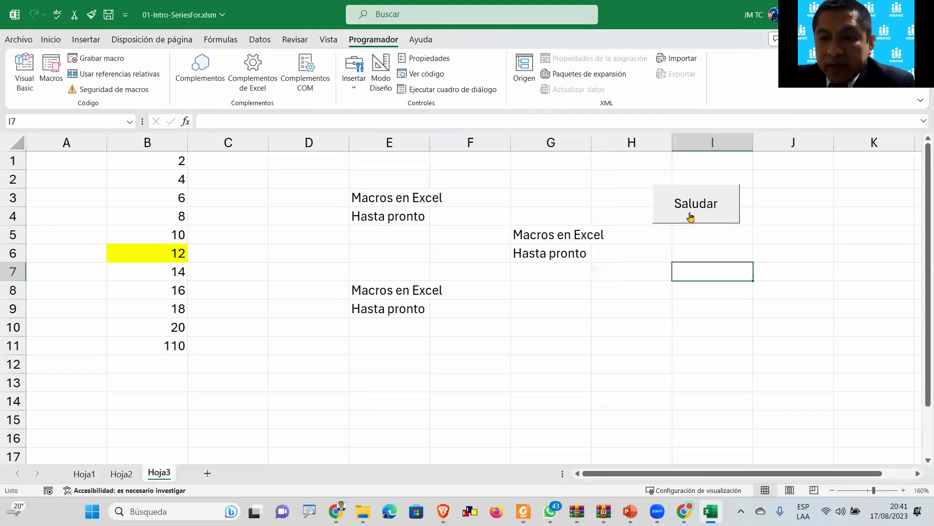
# Run the Saludar button from I7, G12, E15 and D3, then select D9.
pyautogui.click(691, 219)
pyautogui.click(521, 368)
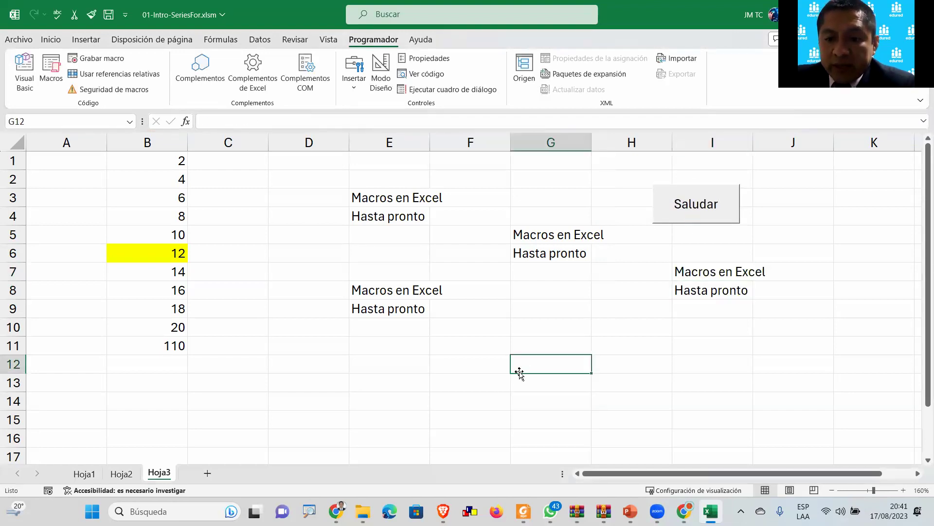
pyautogui.click(683, 211)
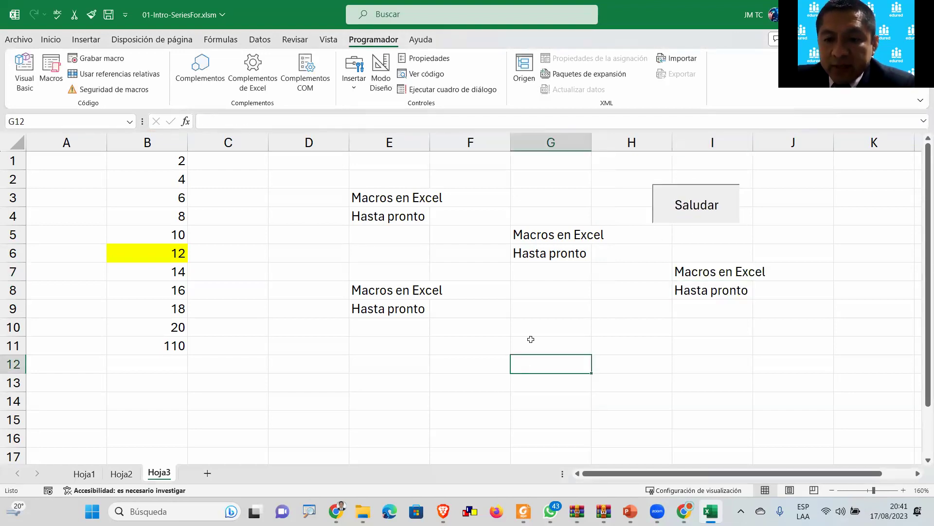
pyautogui.click(362, 412)
pyautogui.click(720, 216)
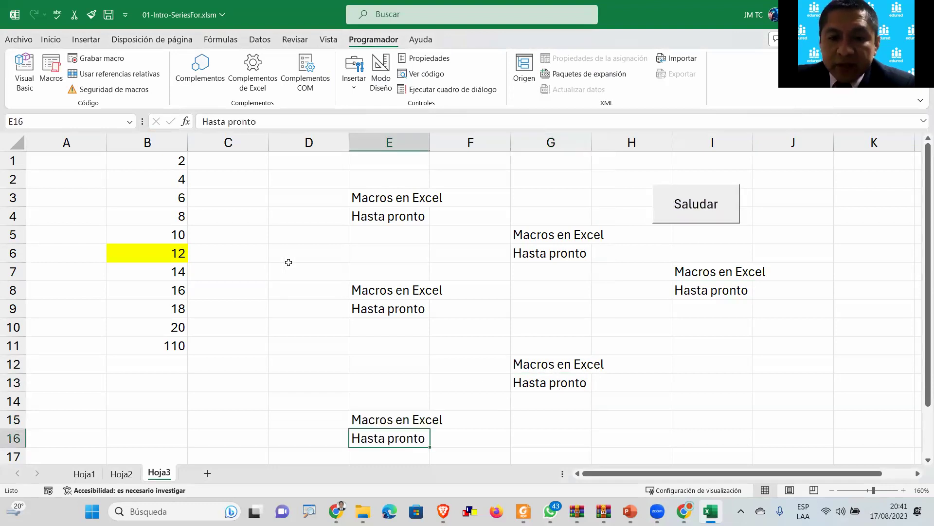
pyautogui.click(298, 197)
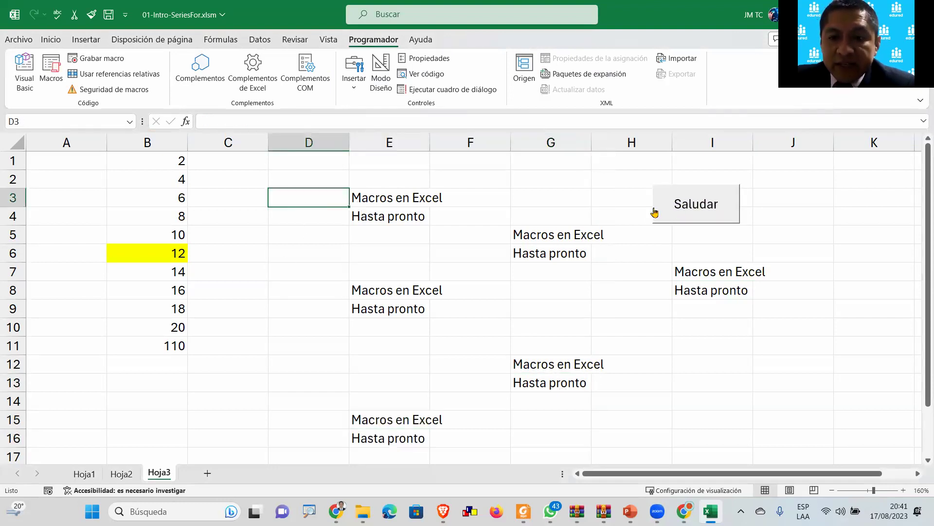
pyautogui.click(679, 211)
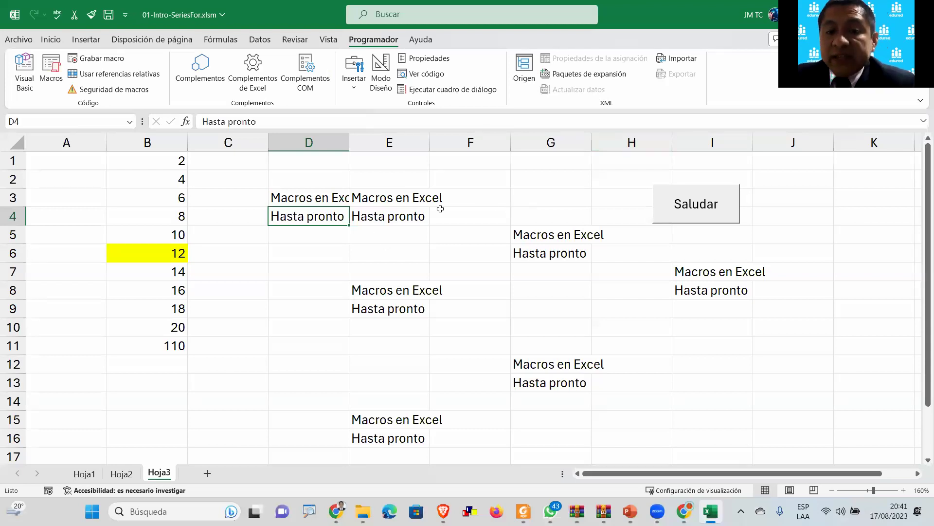
pyautogui.click(322, 303)
# Make the 4 in cell B2 bold and italic.
pyautogui.click(170, 180)
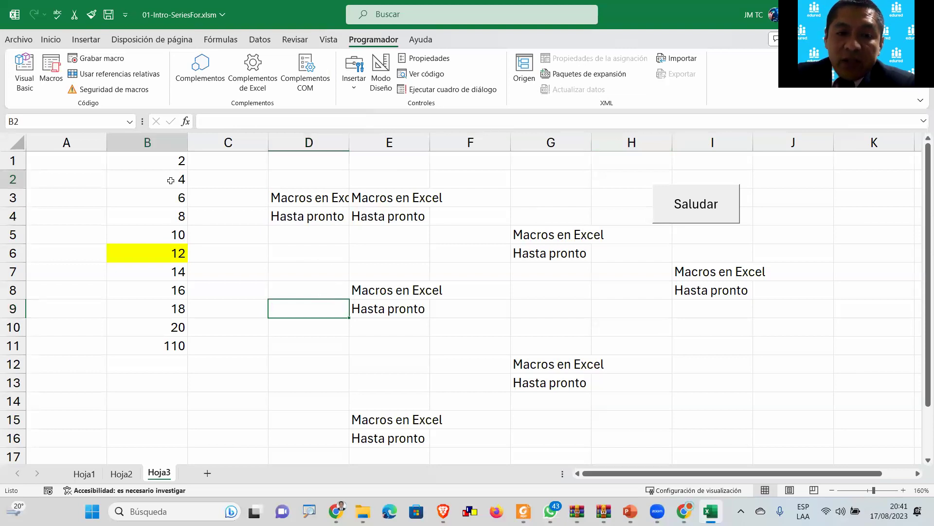
pyautogui.click(50, 40)
pyautogui.click(79, 82)
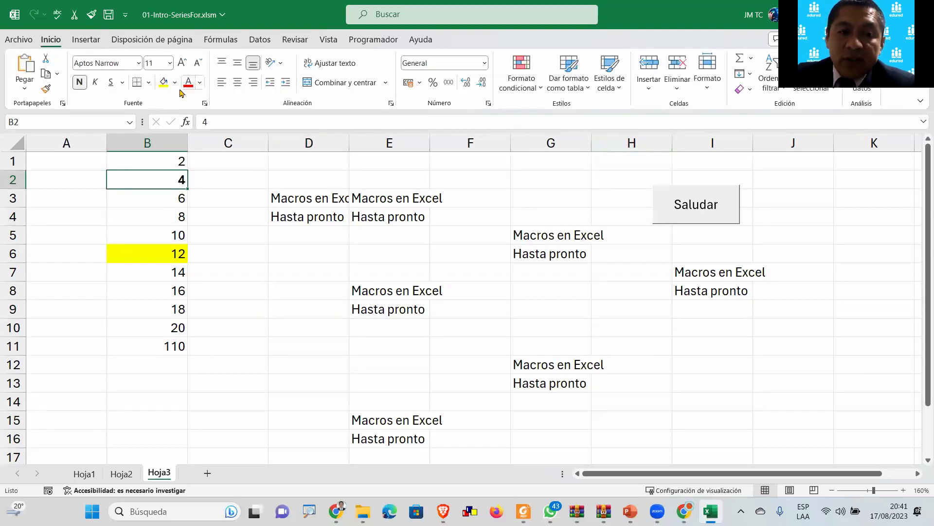
pyautogui.click(95, 82)
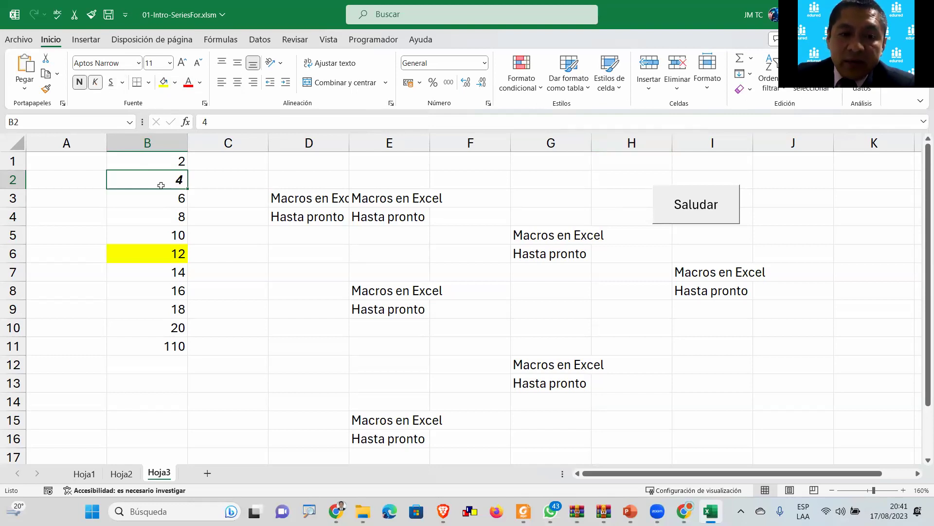
# Widen column D so 'Macros en Excel' shows fully.
pyautogui.click(344, 271)
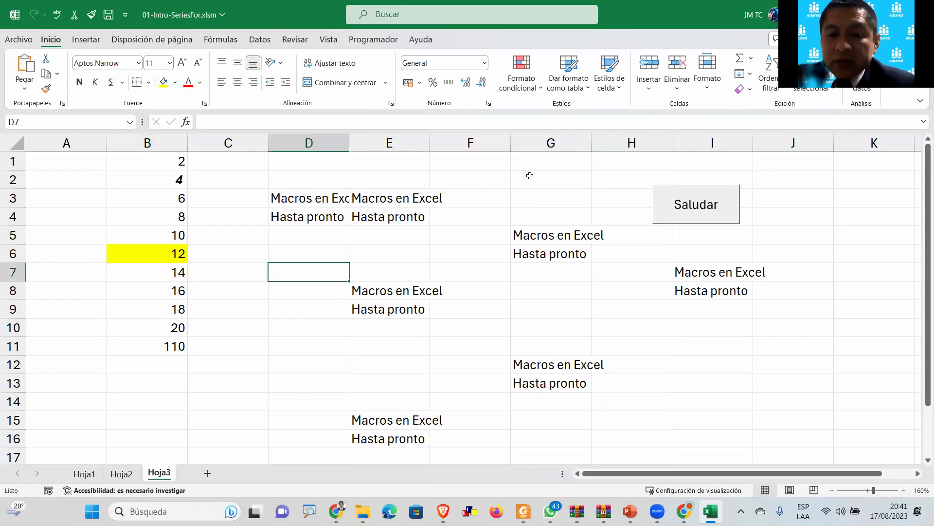
pyautogui.click(467, 254)
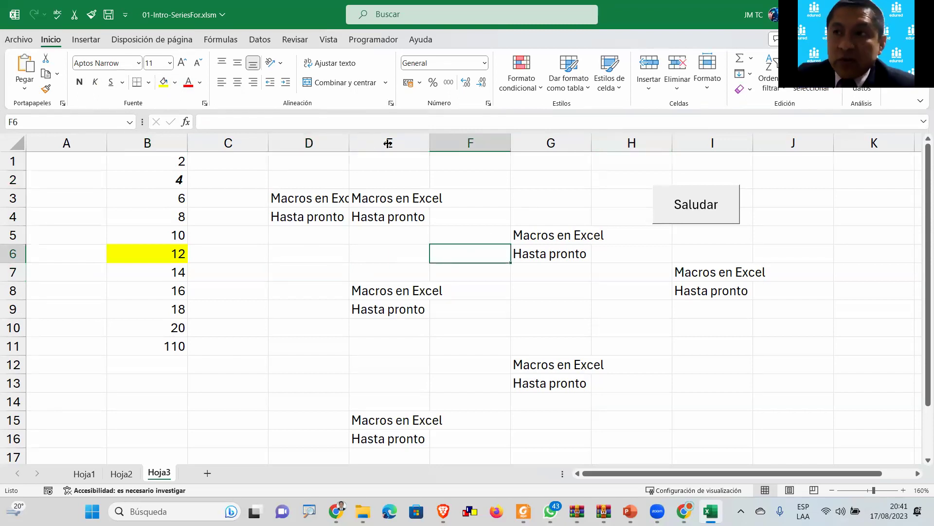
pyautogui.moveTo(388, 143); pyautogui.dragTo(391, 143)
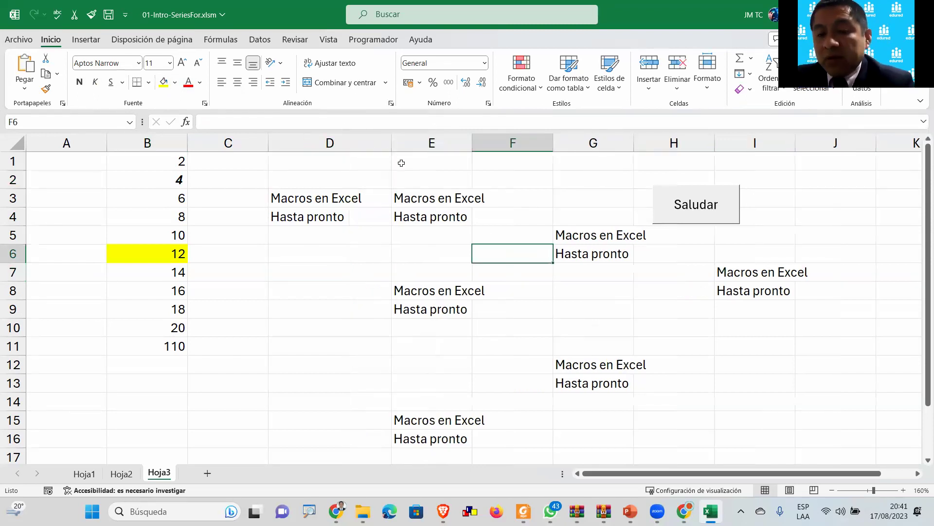
pyautogui.click(463, 228)
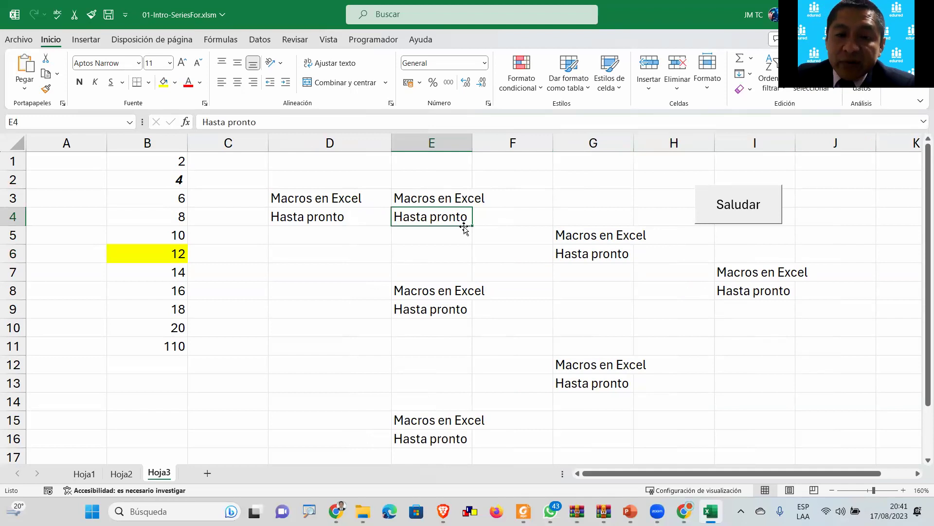
pyautogui.hotkey('alt', 'Tab')
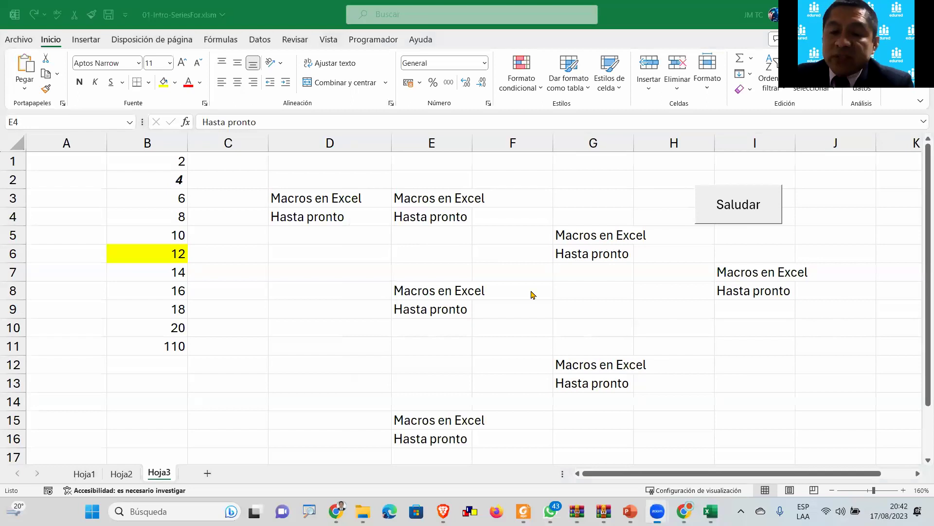
pyautogui.click(494, 253)
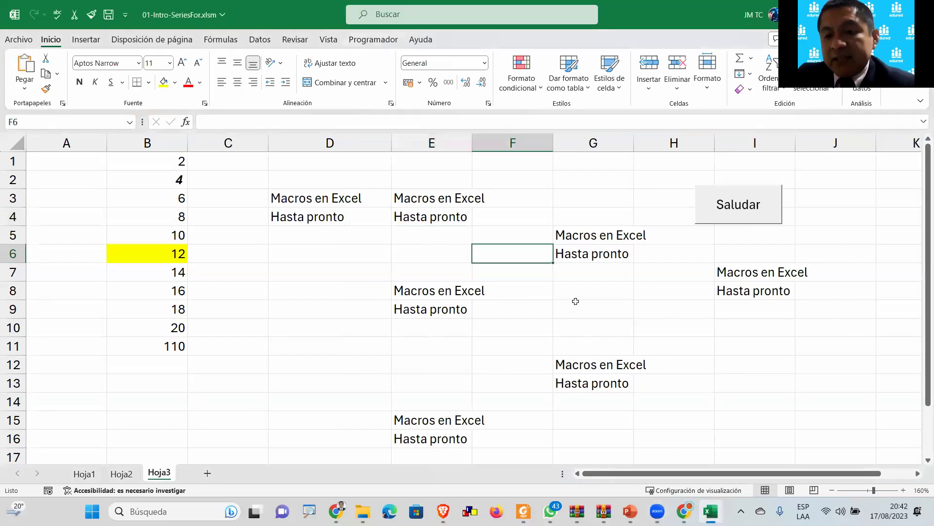
pyautogui.click(360, 357)
pyautogui.hotkey('ctrl', 'm')
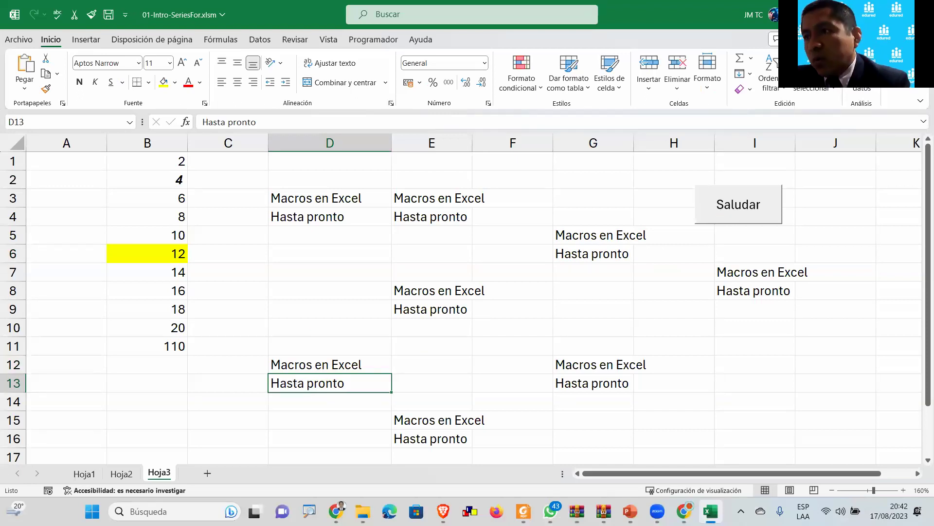
pyautogui.hotkey('alt', 'Tab')
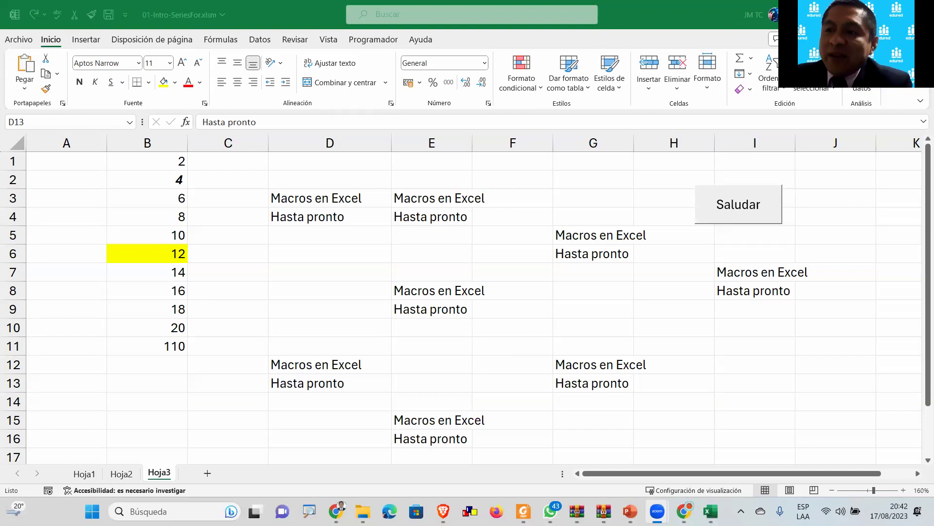
pyautogui.click(371, 291)
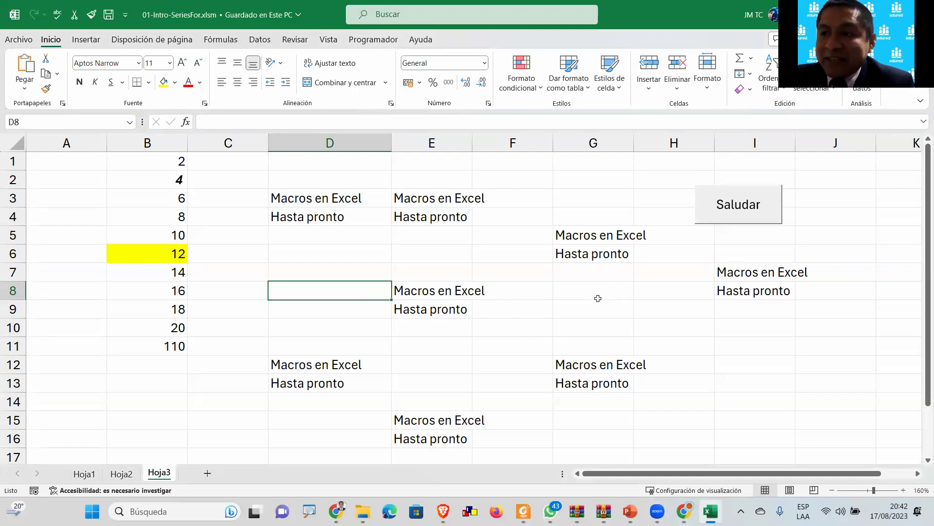
pyautogui.click(573, 293)
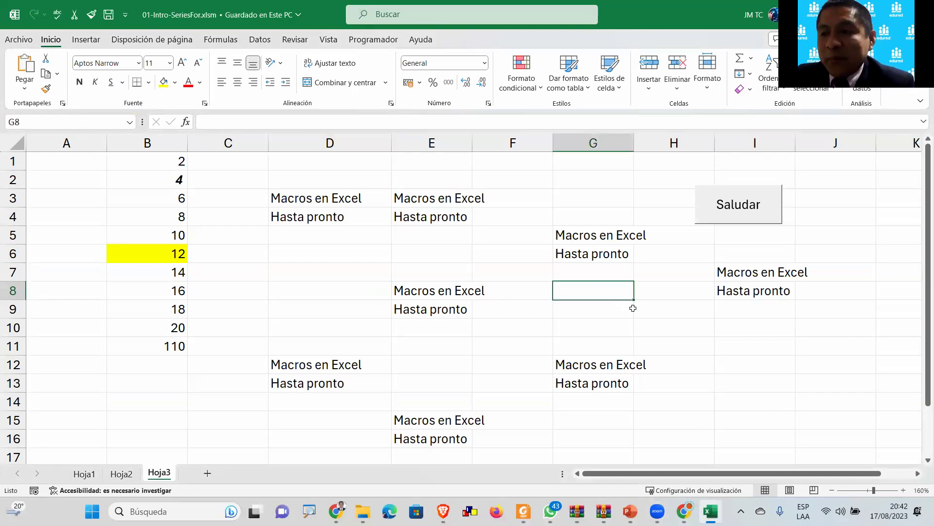
pyautogui.click(681, 302)
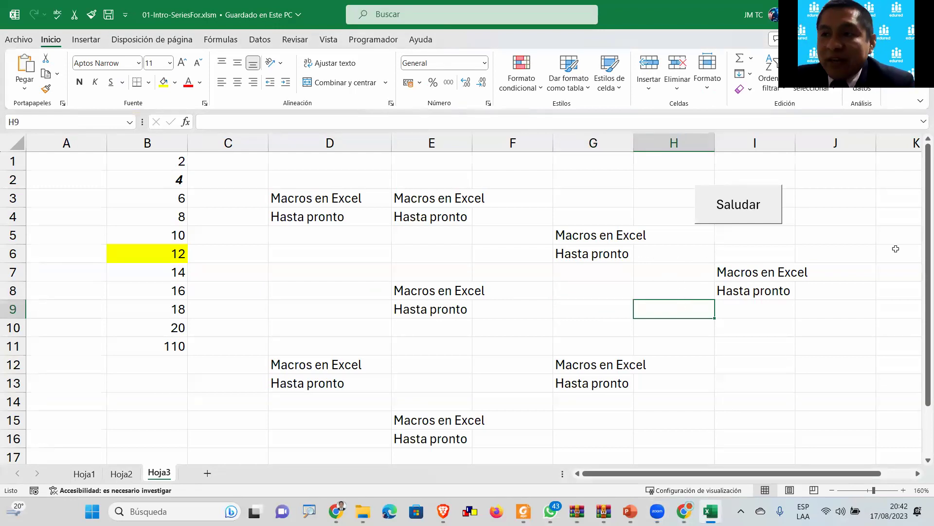
pyautogui.click(527, 273)
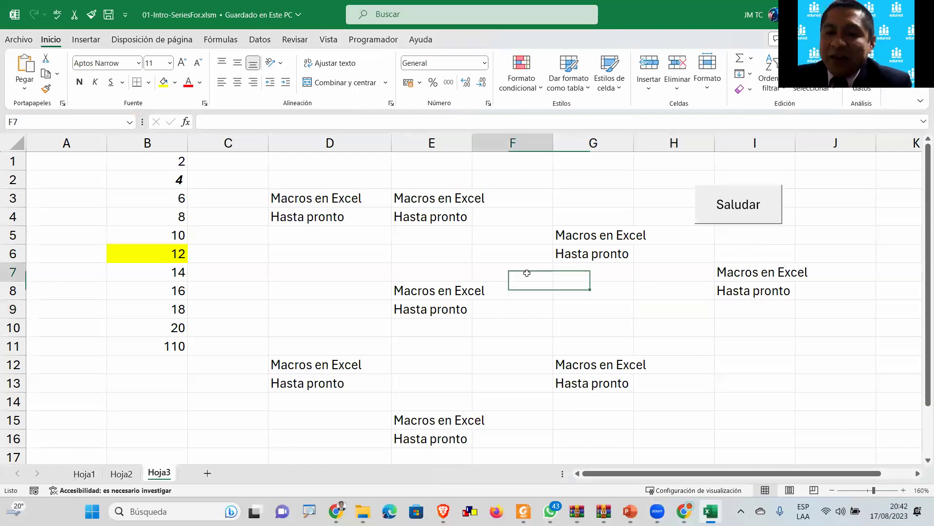
pyautogui.hotkey('ctrl', 'm')
pyautogui.hotkey('ctrl', 'm')
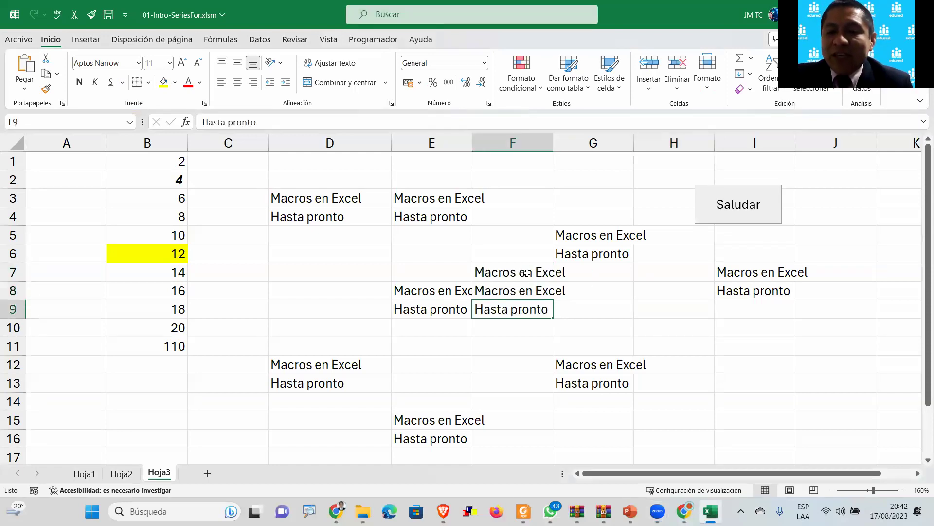
pyautogui.hotkey('ctrl', 'm')
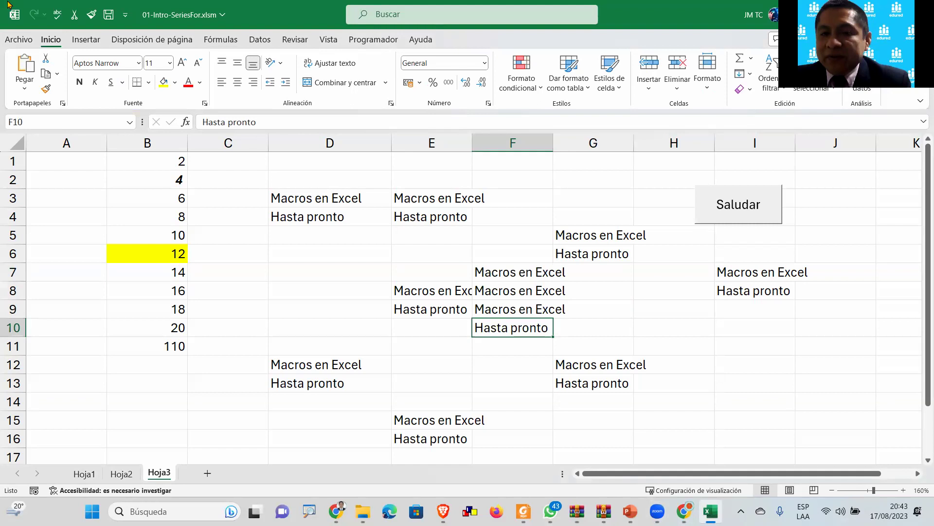
pyautogui.click(334, 280)
pyautogui.hotkey('ctrl', 'm')
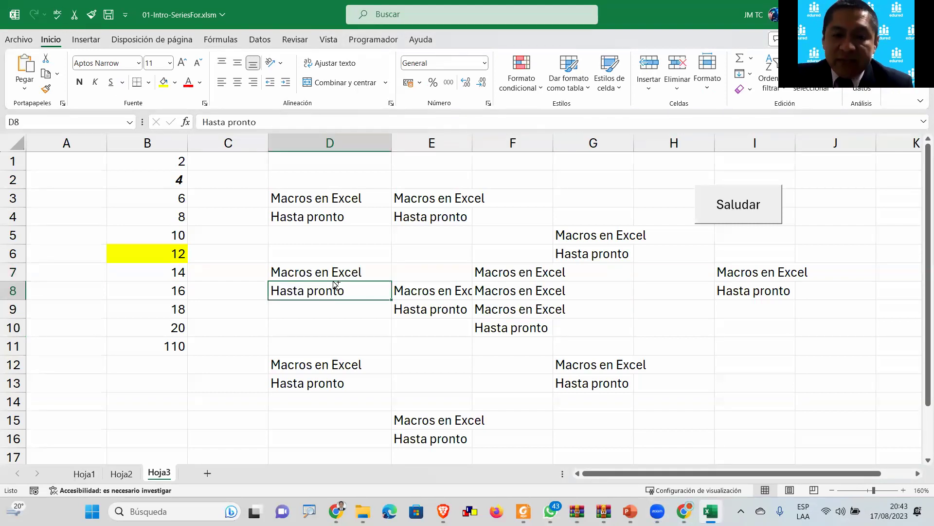
pyautogui.hotkey('ctrl', 'm')
pyautogui.hotkey('ctrl', 'm')
pyautogui.hotkey('ctrl', 'm')
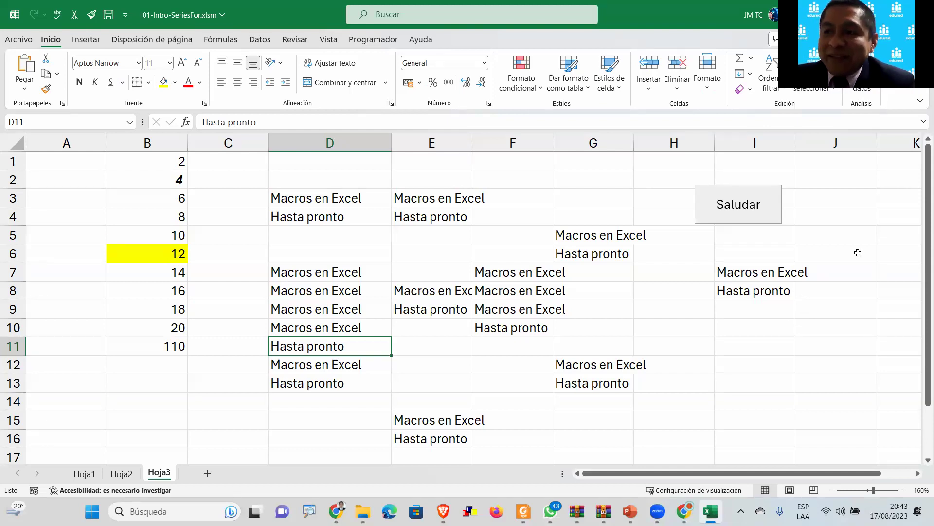
pyautogui.click(725, 335)
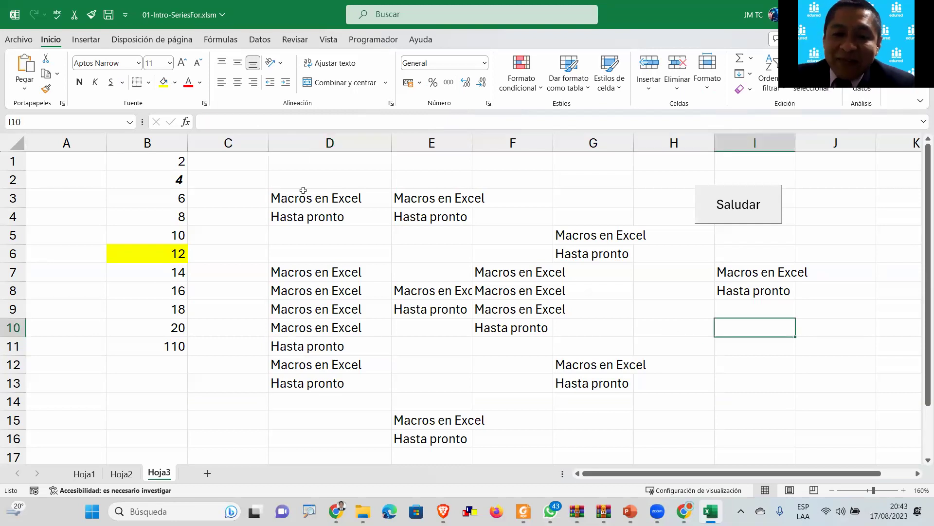
# Clear the repeated greeting text from D3:H16 and enter 'Hola' in C8.
pyautogui.moveTo(304, 190); pyautogui.dragTo(672, 442)
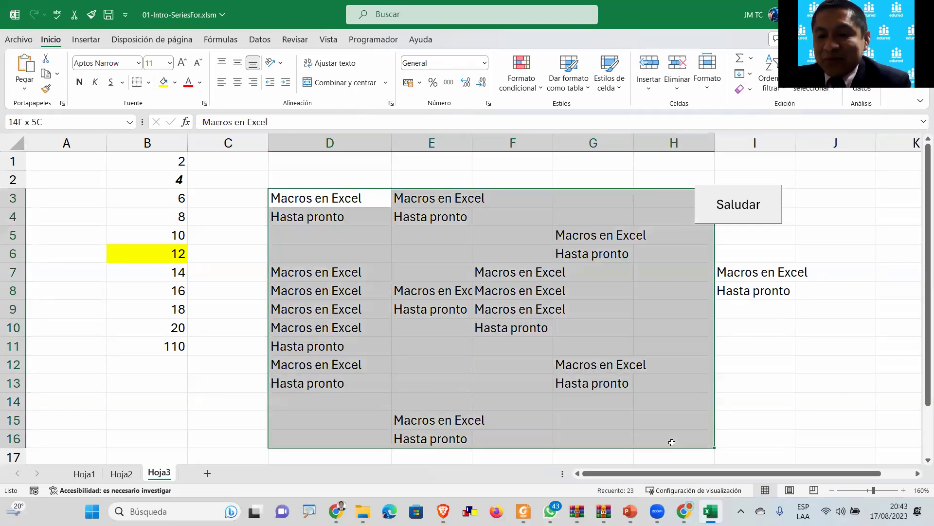
pyautogui.press('Delete')
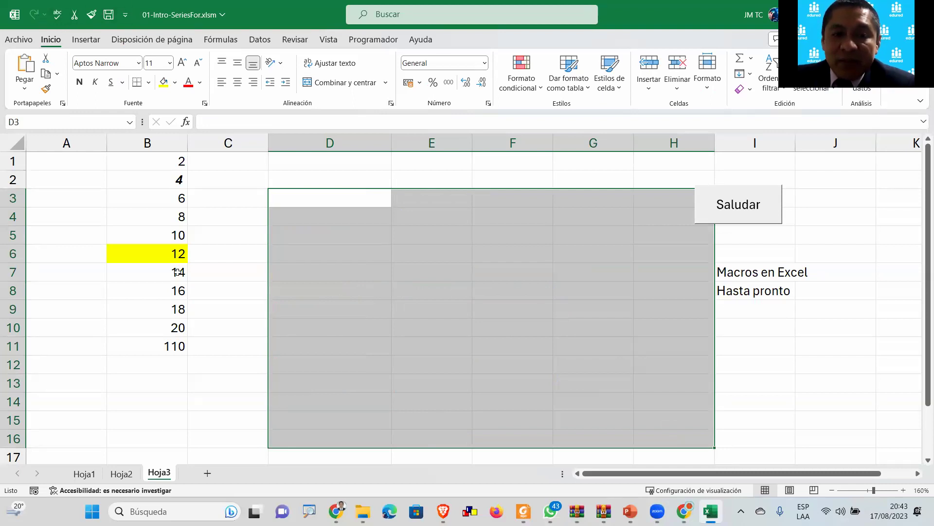
pyautogui.click(241, 282)
pyautogui.write('Hola')
pyautogui.press('Return')
# Enter 'buenas noches' in C9, then test undo and redo of the changes.
pyautogui.write('buenas noches')
pyautogui.press('Return')
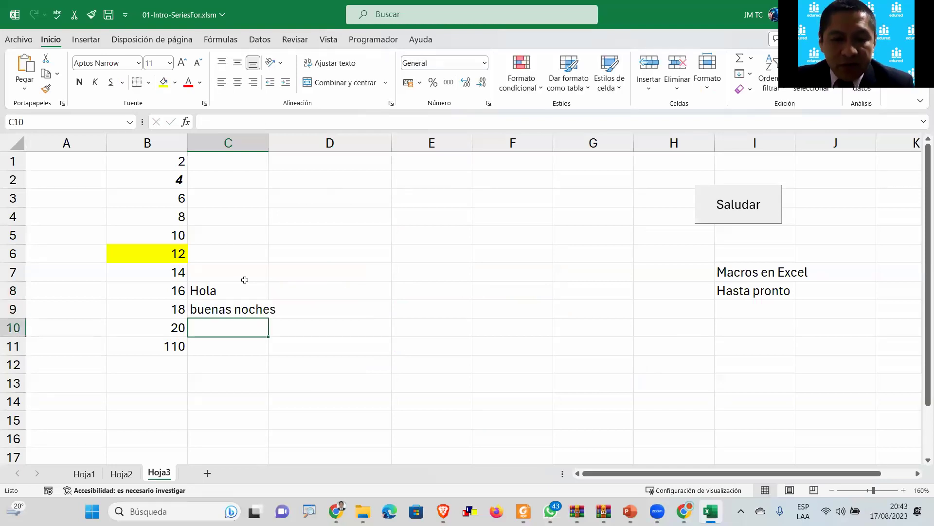
pyautogui.hotkey('ctrl', 'z')
pyautogui.hotkey('ctrl', 'z')
pyautogui.hotkey('ctrl', 'z')
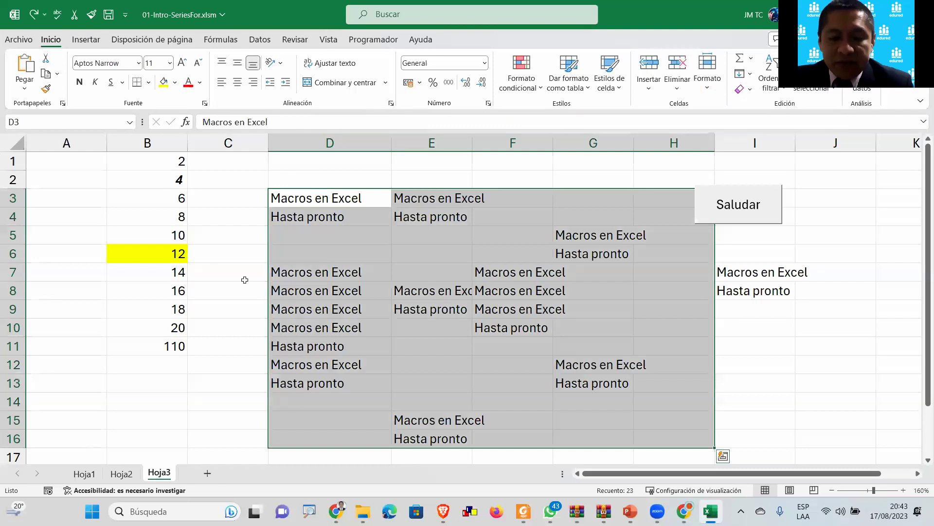
pyautogui.hotkey('ctrl', 'y')
pyautogui.hotkey('ctrl', 'y')
pyautogui.hotkey('ctrl', 'y')
pyautogui.hotkey('ctrl', 'y')
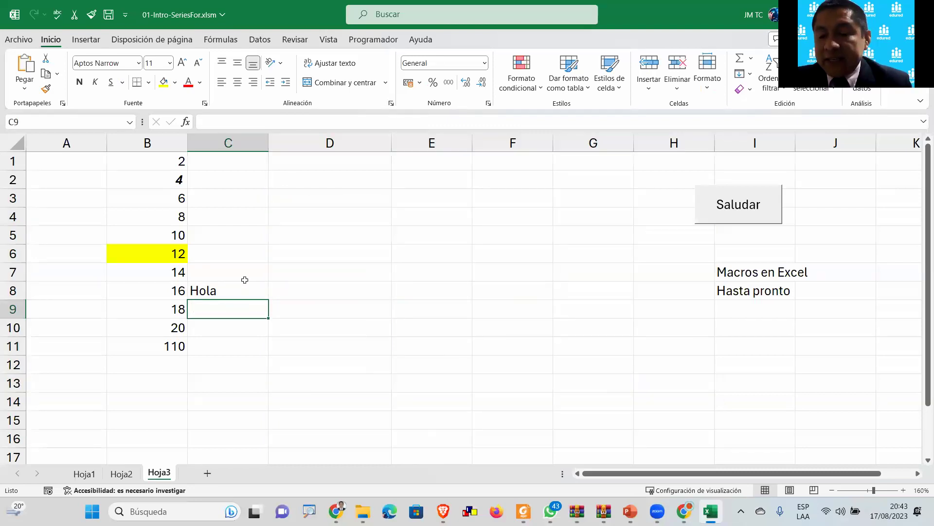
# Remove a stray 'm' typed in D6, check nearby cells, and open the Programador tab.
pyautogui.click(338, 246)
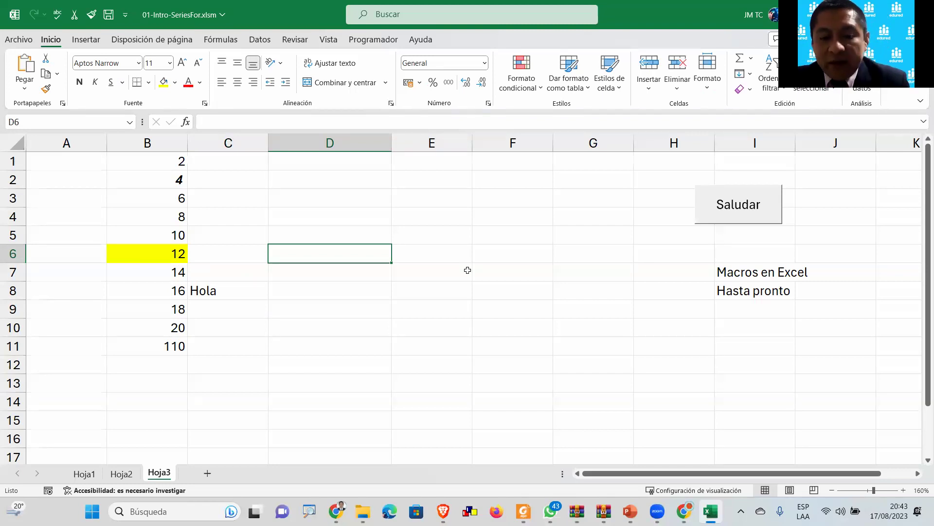
pyautogui.write('m')
pyautogui.press('BackSpace')
pyautogui.click(467, 270)
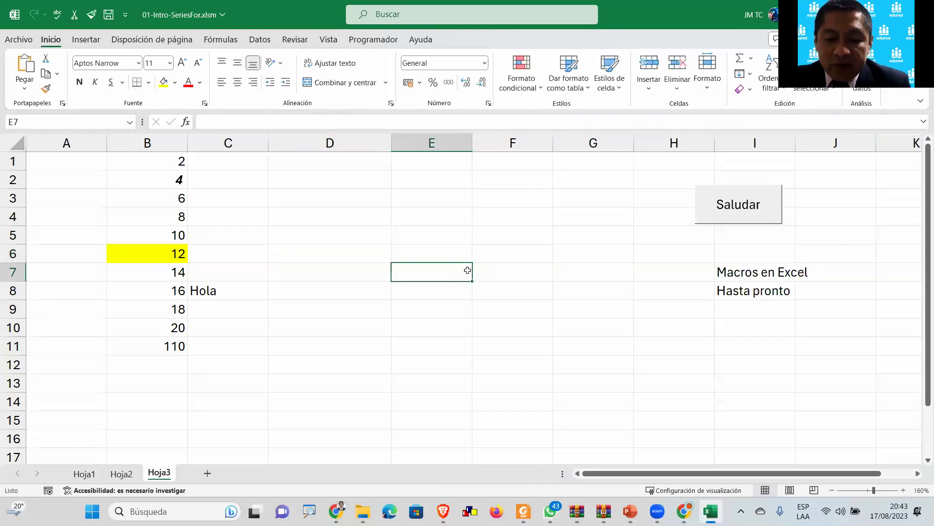
pyautogui.click(464, 238)
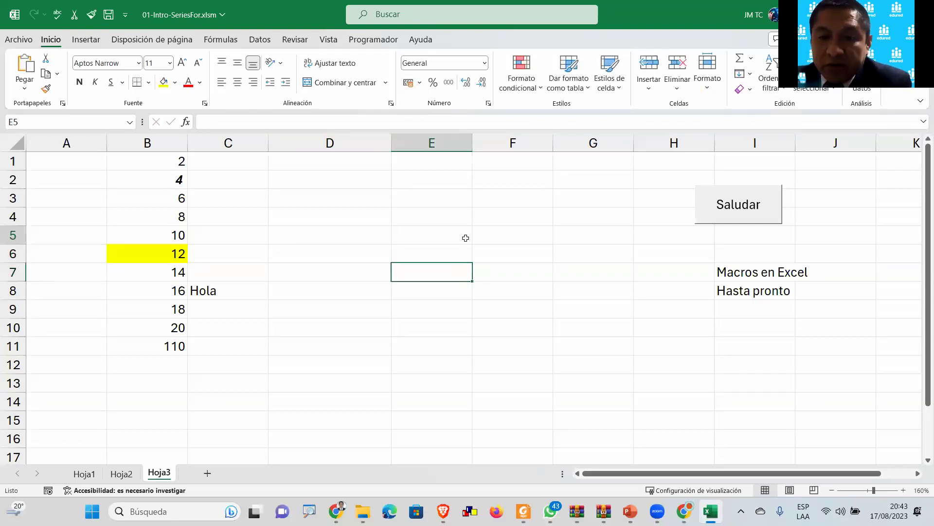
pyautogui.click(327, 324)
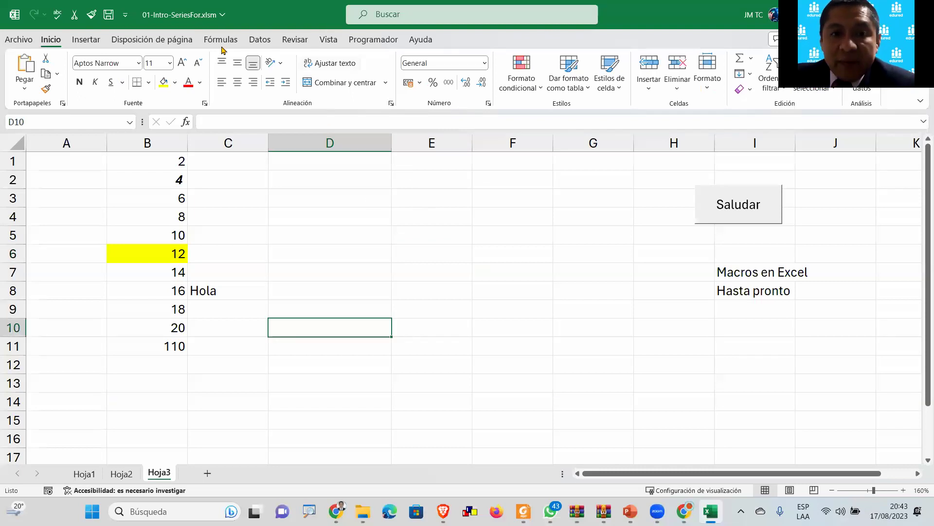
pyautogui.click(386, 249)
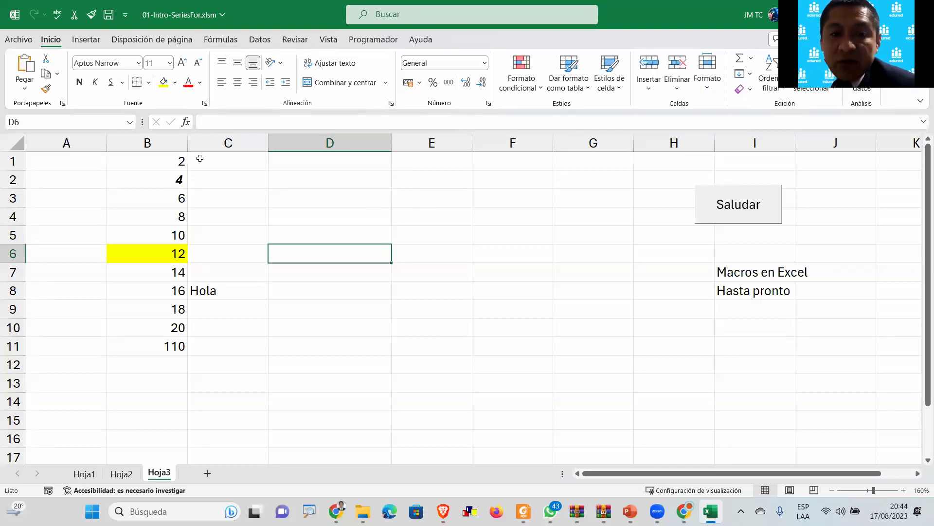
pyautogui.click(373, 40)
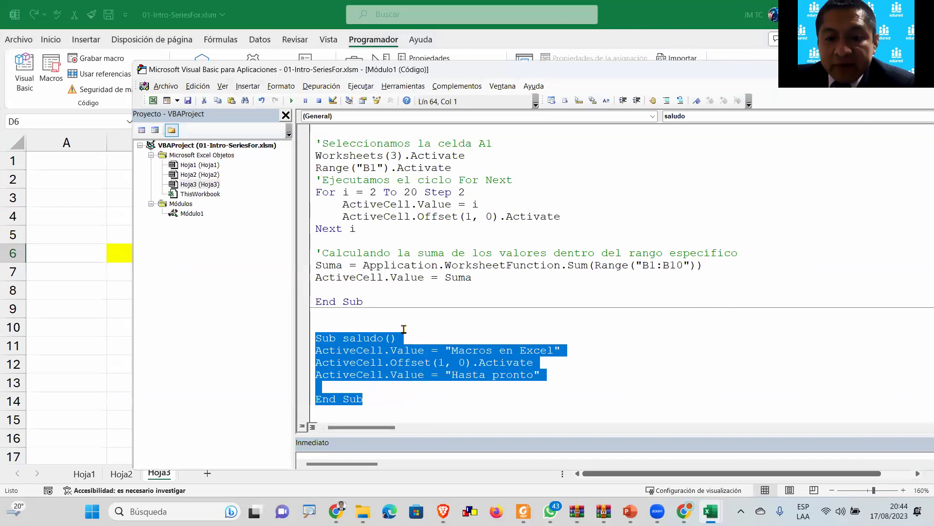
# Delete the blank line above End Sub in Sub saludo() and return to Hoja3.
pyautogui.click(404, 329)
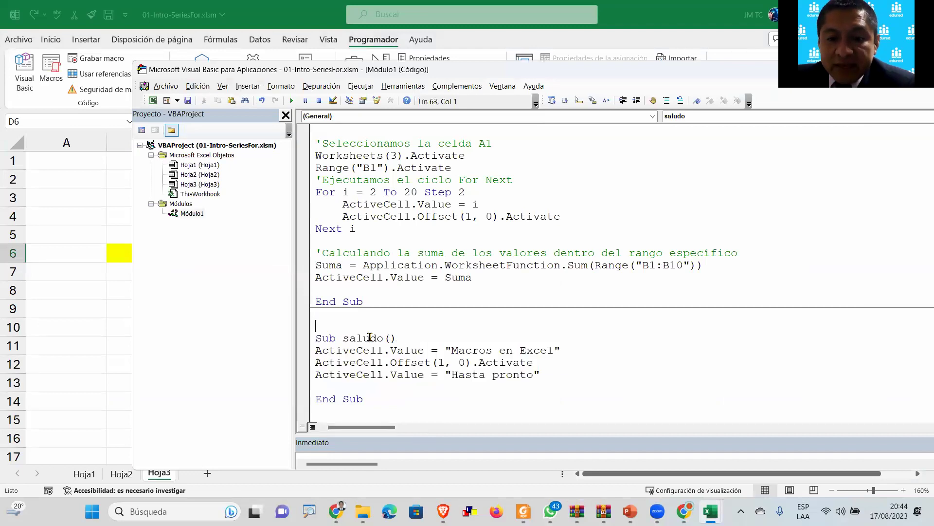
pyautogui.moveTo(397, 338); pyautogui.dragTo(316, 340)
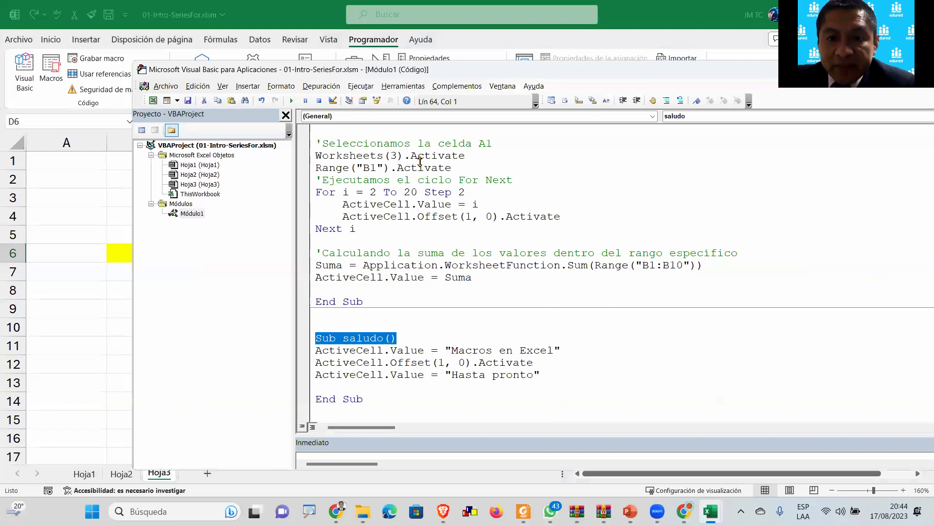
pyautogui.moveTo(420, 161); pyautogui.dragTo(422, 168)
pyautogui.moveTo(450, 391); pyautogui.dragTo(439, 305)
pyautogui.scroll(-3, 447, 307)
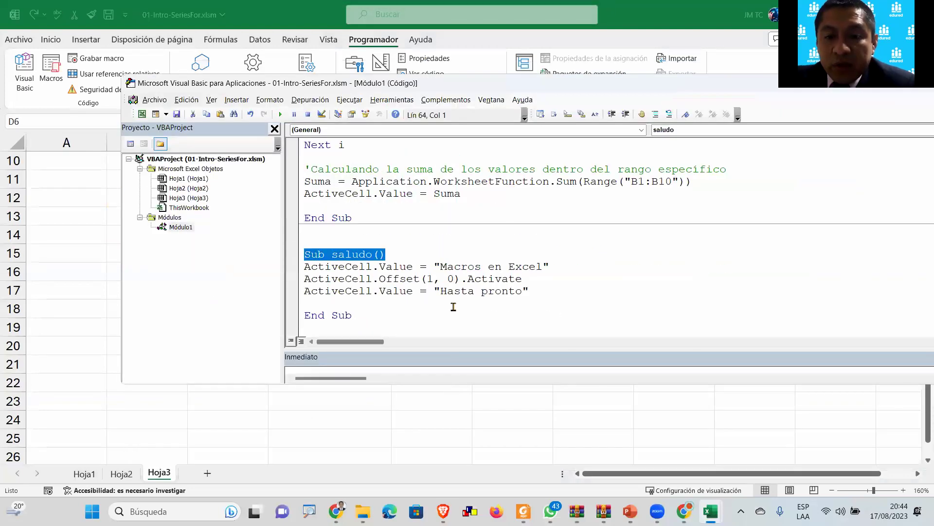
pyautogui.scroll(3, 447, 307)
pyautogui.scroll(-3, 447, 307)
pyautogui.click(383, 303)
pyautogui.press('BackSpace')
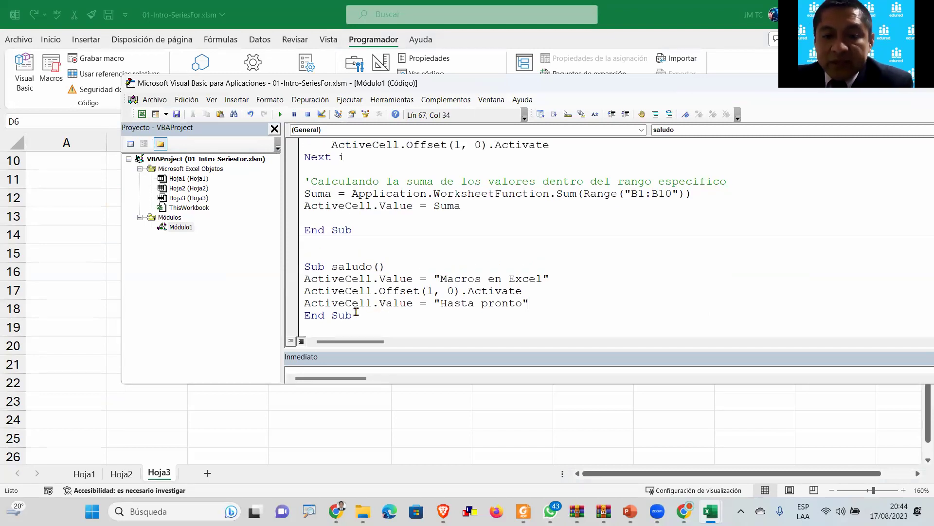
pyautogui.moveTo(352, 316); pyautogui.dragTo(304, 258)
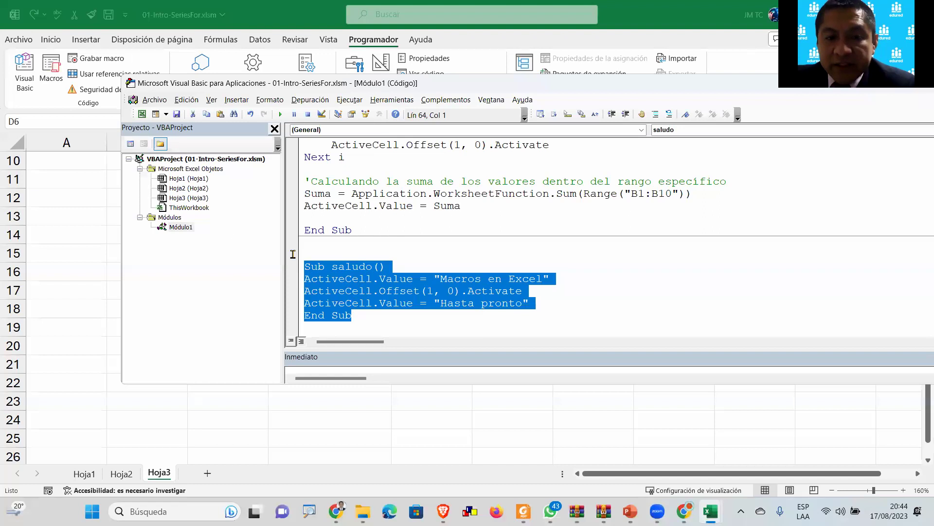
pyautogui.click(104, 226)
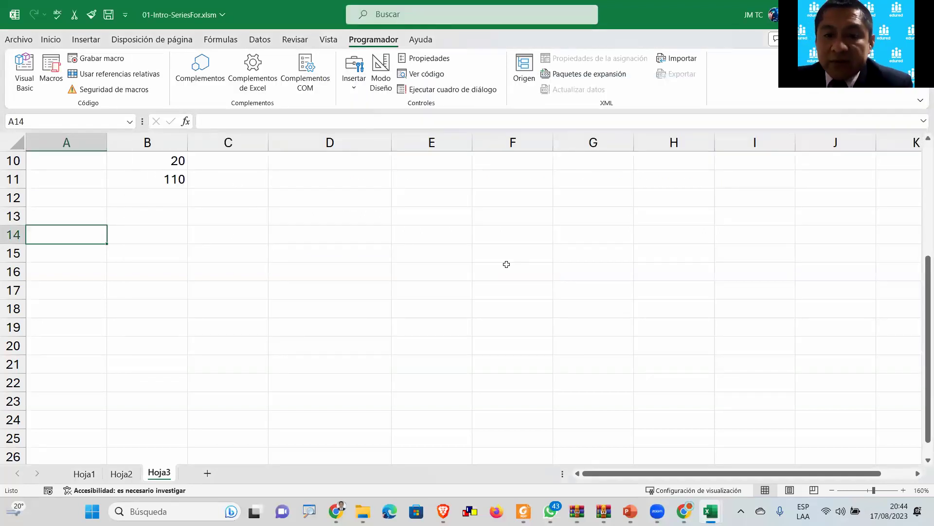
# Enter the label 'Ctrol + M' in cell E2.
pyautogui.scroll(3, 441, 202)
pyautogui.click(415, 178)
pyautogui.write('C')
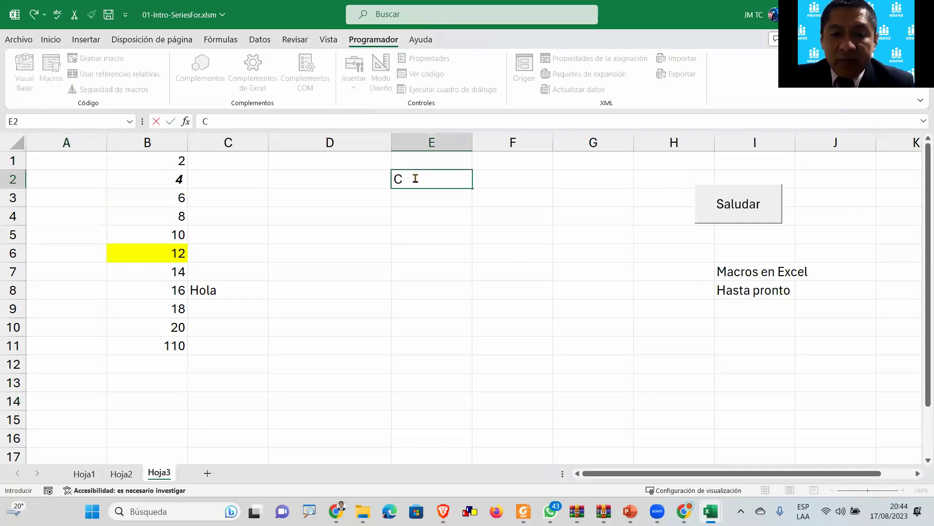
pyautogui.write('trol + M')
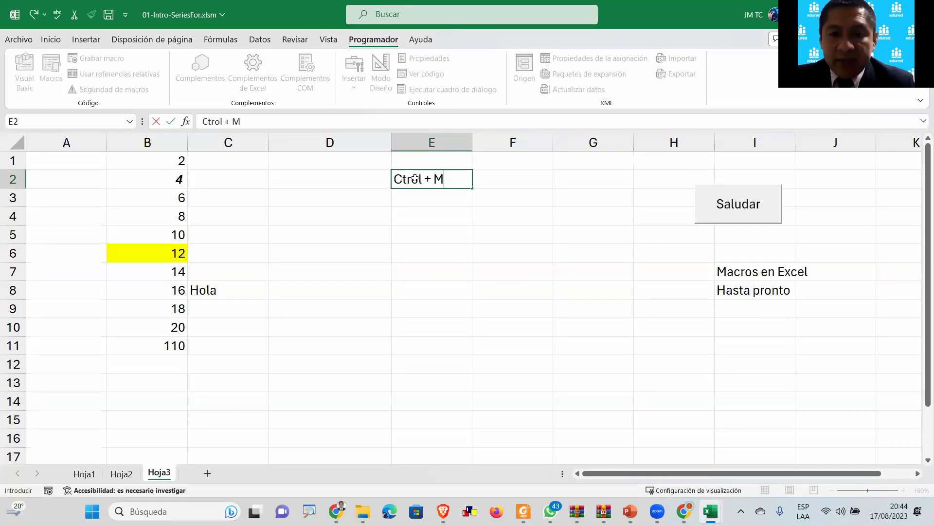
pyautogui.press('Return')
pyautogui.press('Up')
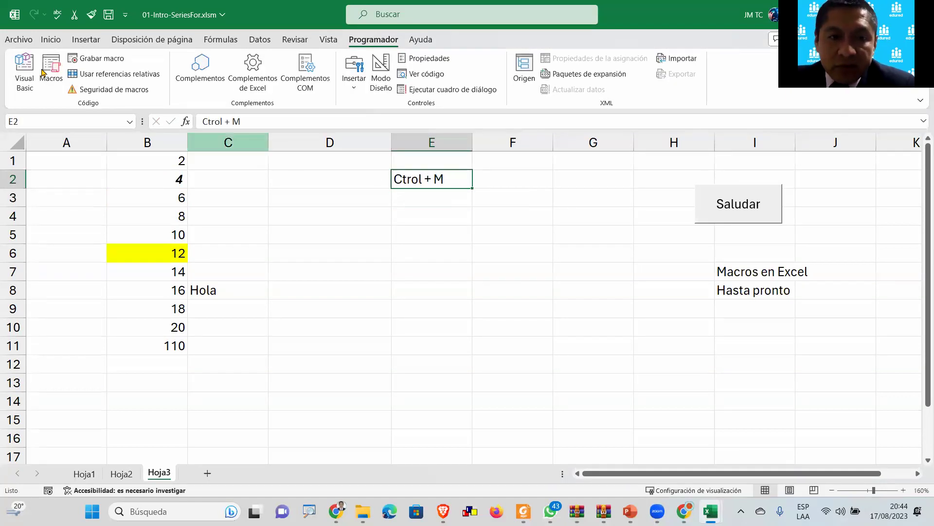
# Make the 'Ctrol + M' label bold at 16-point size.
pyautogui.click(54, 40)
pyautogui.click(80, 81)
pyautogui.click(182, 63)
pyautogui.click(182, 62)
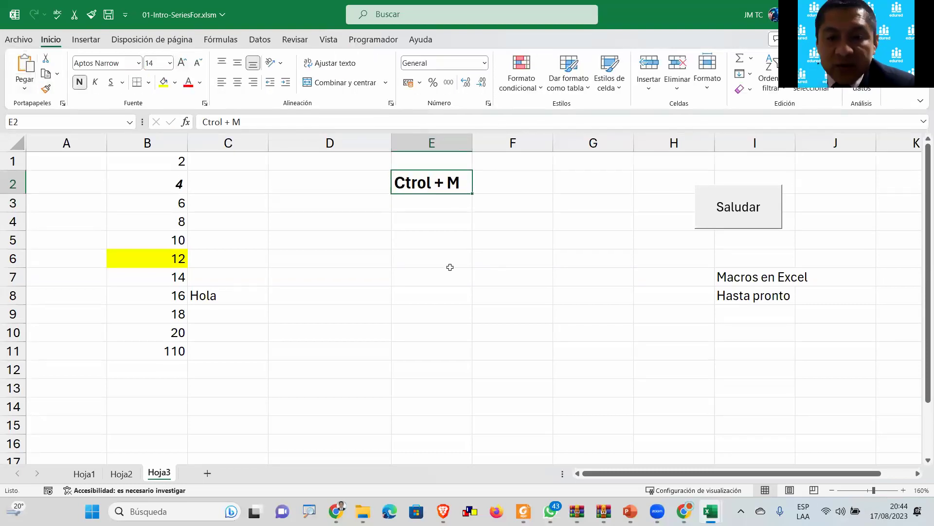
# Start recording Macro1 from Programador > Grabar macro with shortcut Ctrl+m.
pyautogui.click(505, 273)
pyautogui.click(428, 225)
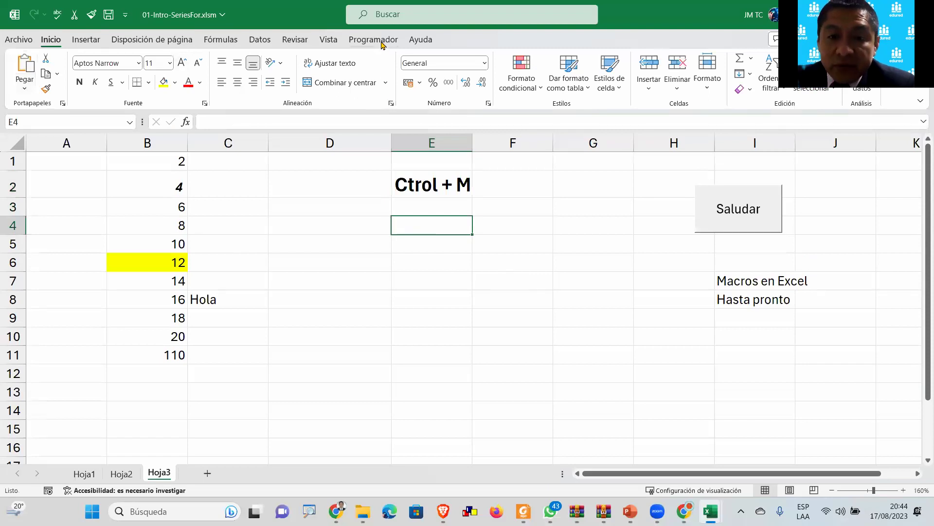
pyautogui.click(373, 39)
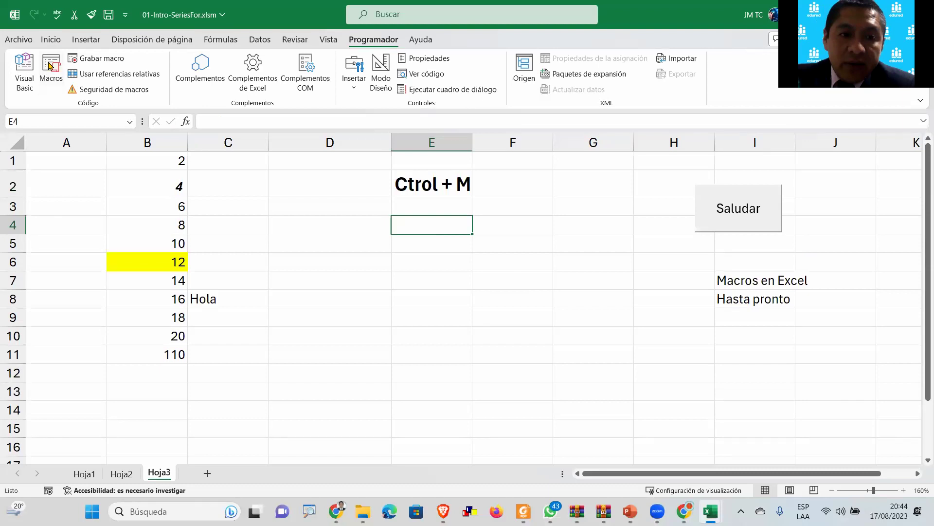
pyautogui.click(96, 58)
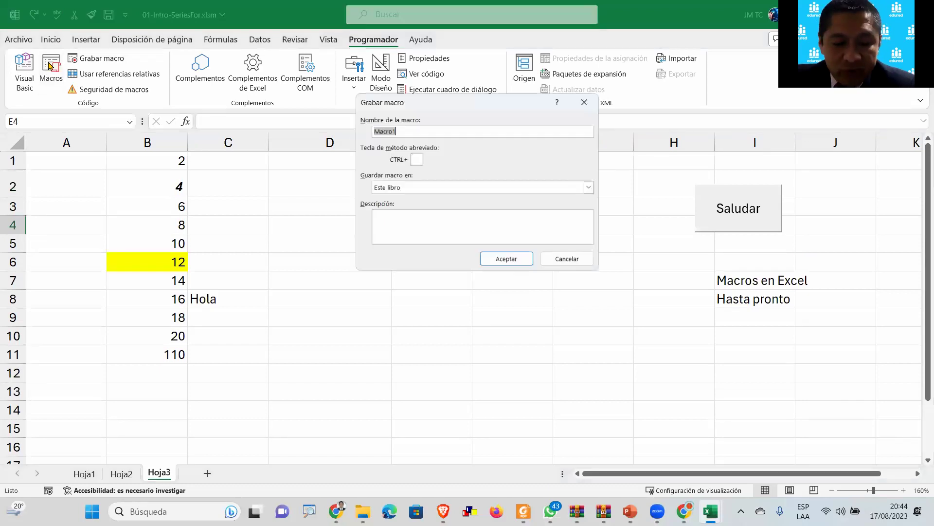
pyautogui.write('m')
pyautogui.moveTo(451, 107); pyautogui.dragTo(518, 176)
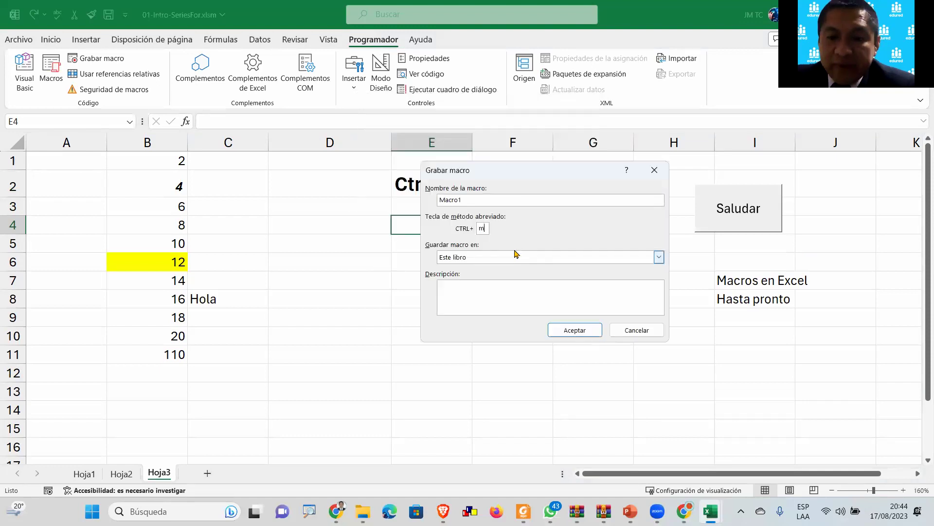
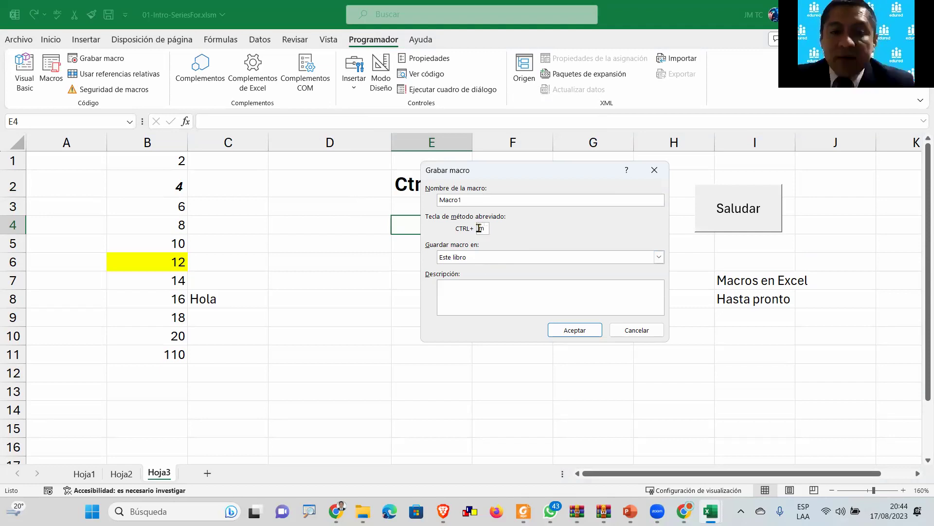
# Start recording a new macro named 'suma'.
pyautogui.doubleClick(479, 201)
pyautogui.write('suma')
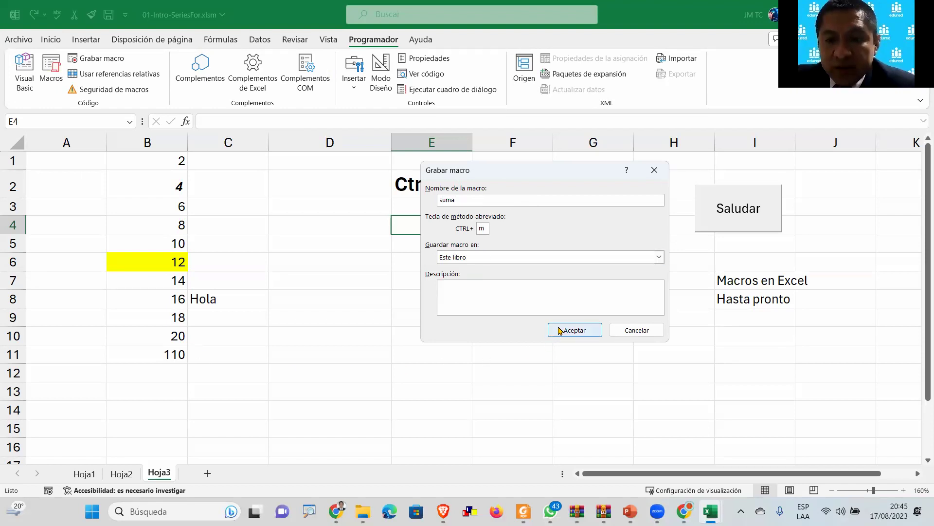
pyautogui.click(573, 330)
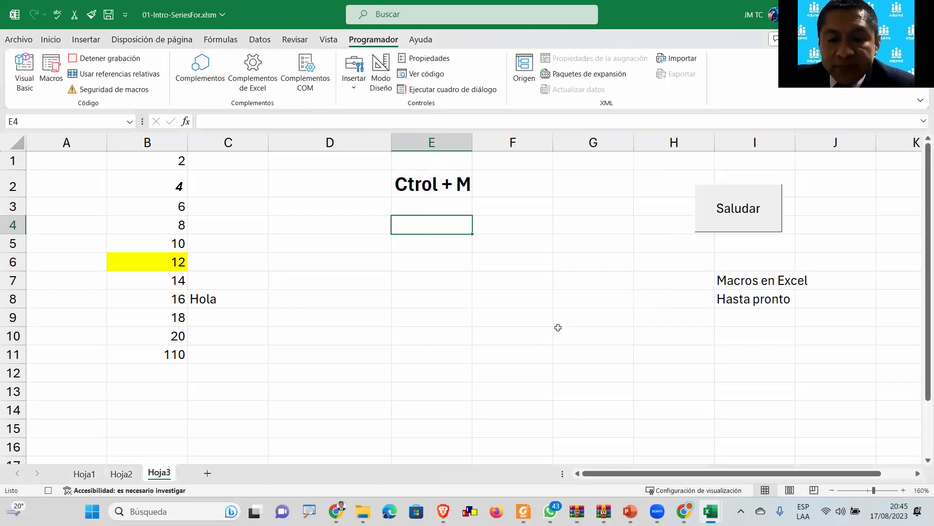
# Enter =SUMA(B1:B11) in B12 to total column B (220).
pyautogui.click(173, 369)
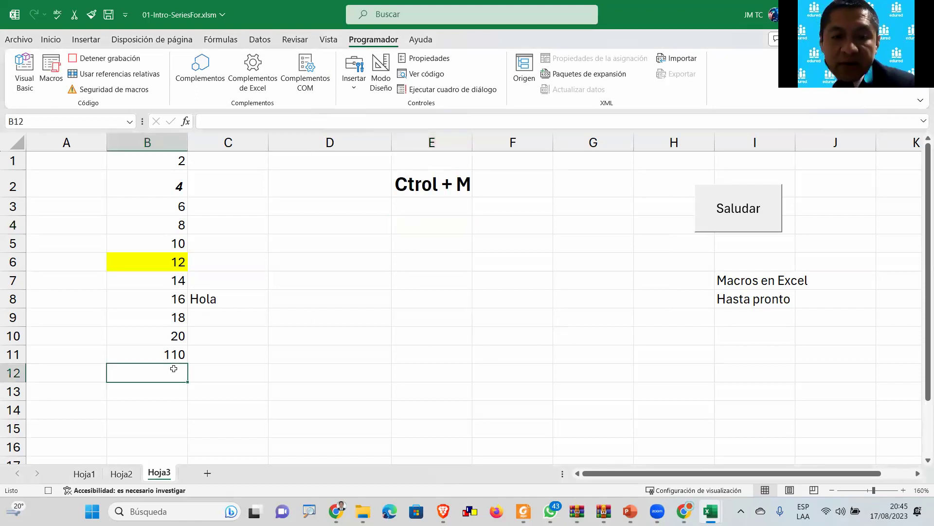
pyautogui.write('=')
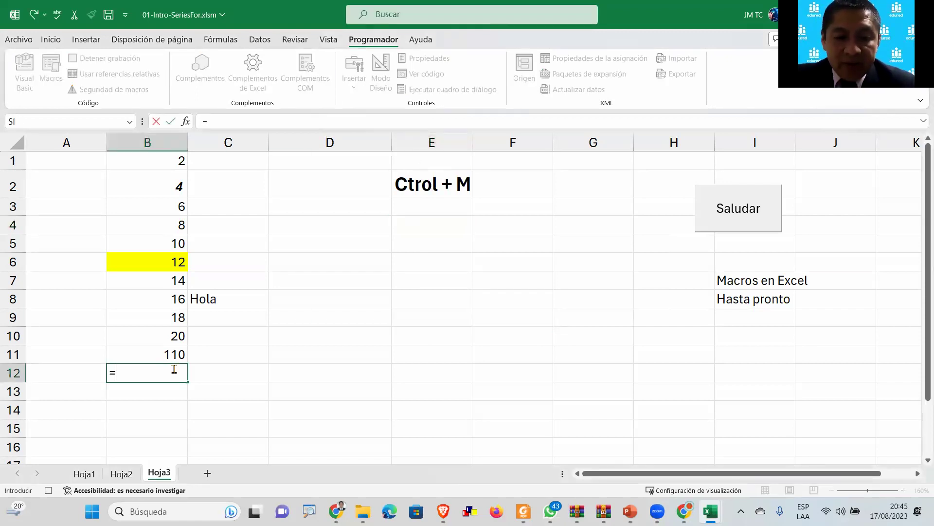
pyautogui.write('suma(')
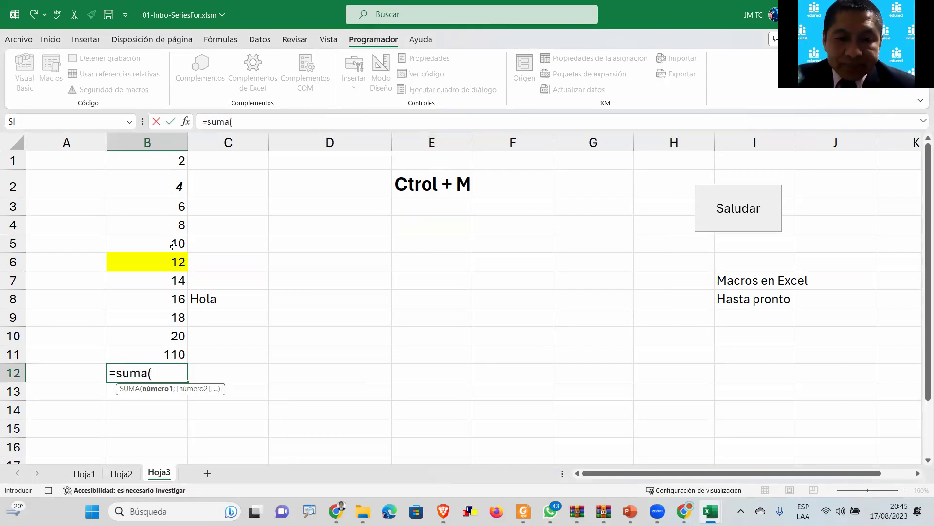
pyautogui.moveTo(173, 161); pyautogui.dragTo(175, 354)
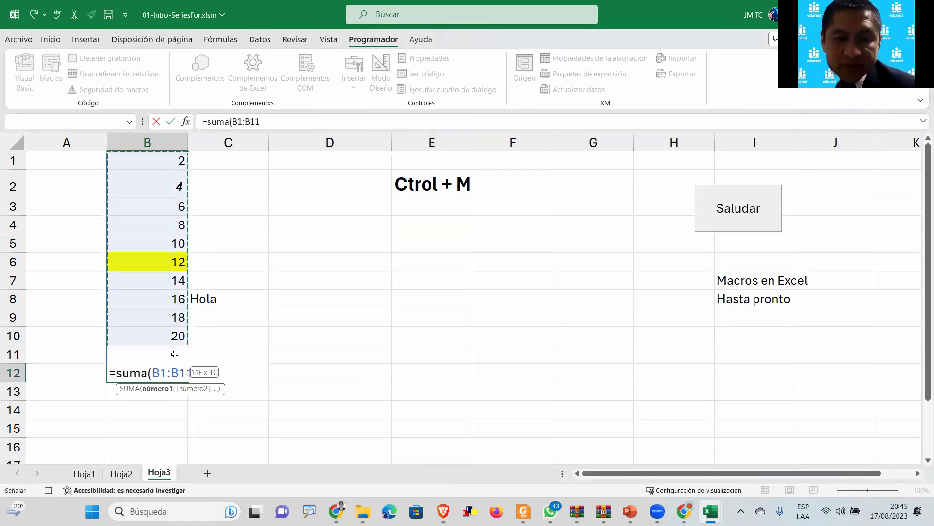
pyautogui.write(')')
pyautogui.press('Return')
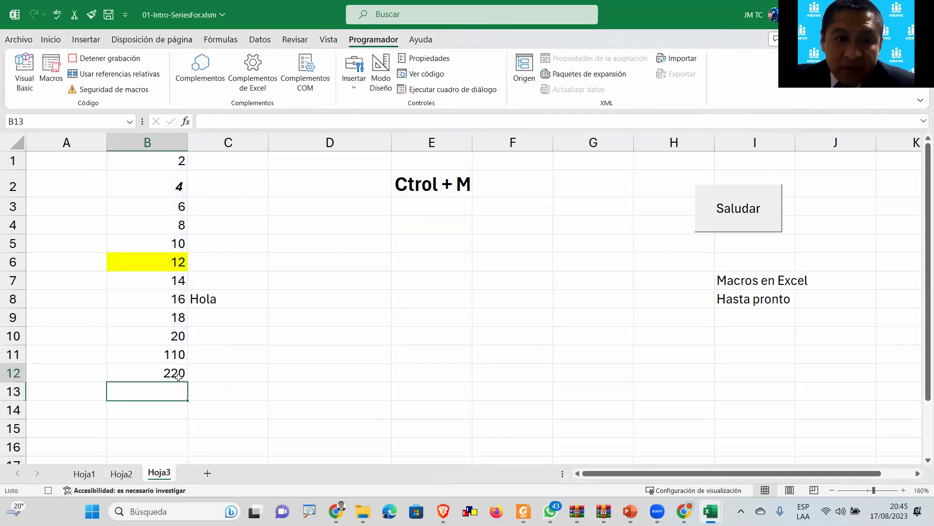
# Fill the total cell B12 green.
pyautogui.click(179, 374)
pyautogui.click(50, 39)
pyautogui.click(174, 82)
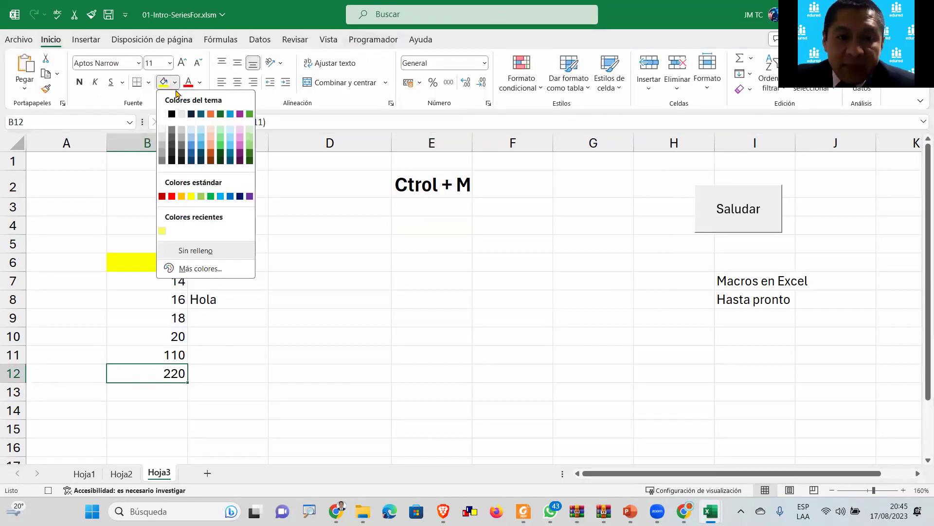
pyautogui.click(250, 146)
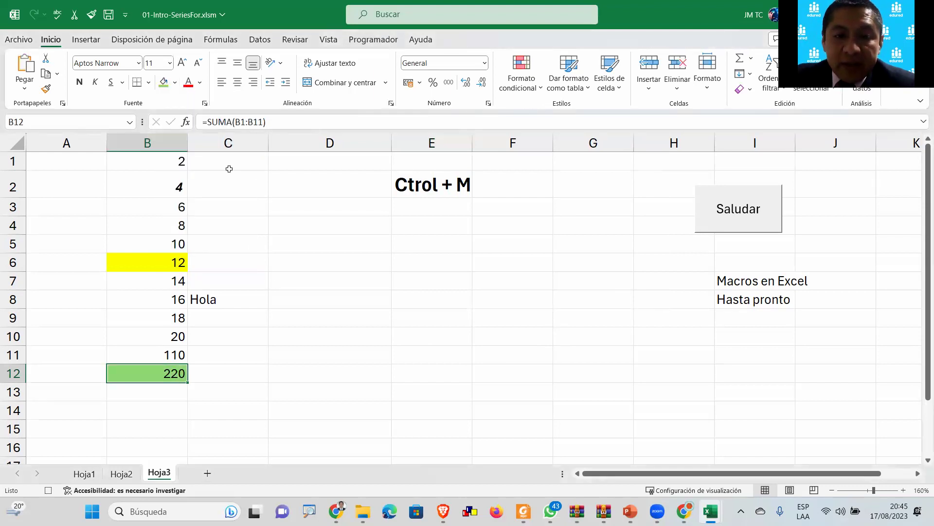
pyautogui.click(384, 43)
# Stop recording, clear B12, and copy the 2 from B1 down through B11.
pyautogui.click(96, 58)
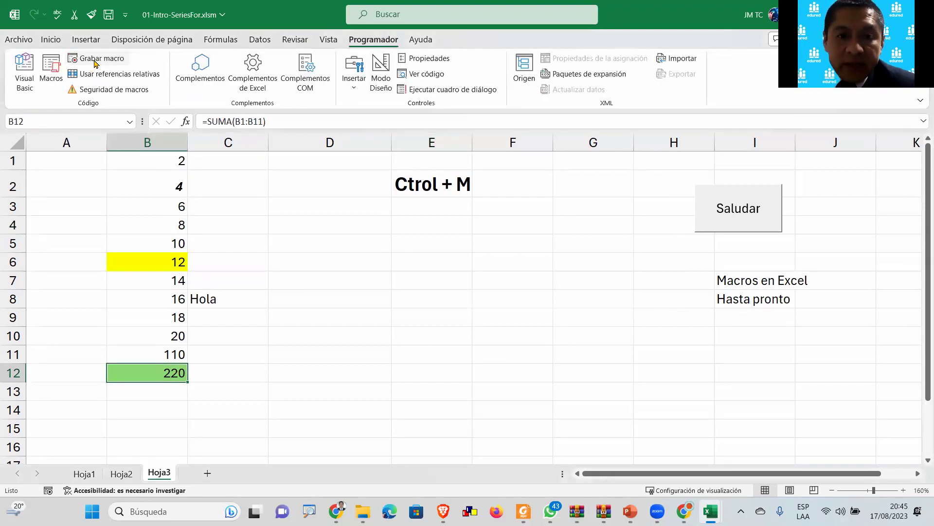
pyautogui.click(376, 255)
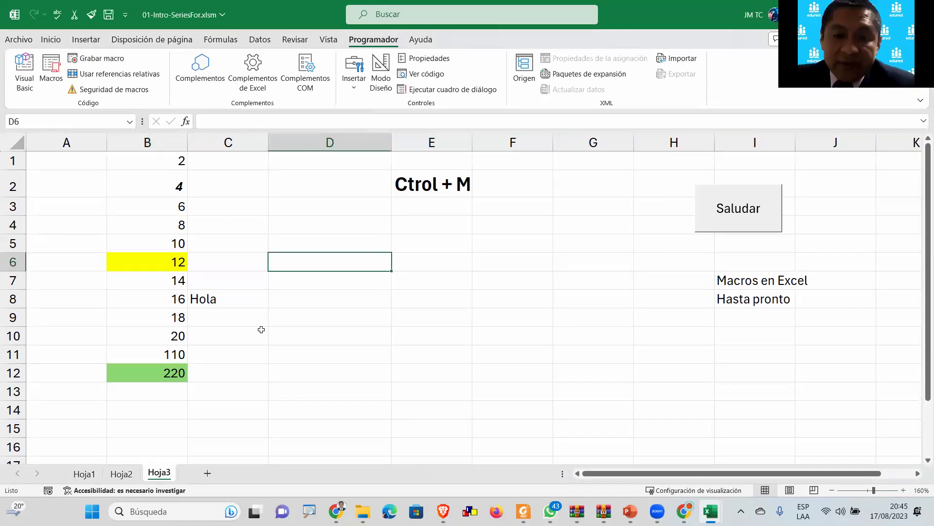
pyautogui.click(180, 370)
pyautogui.press('Delete')
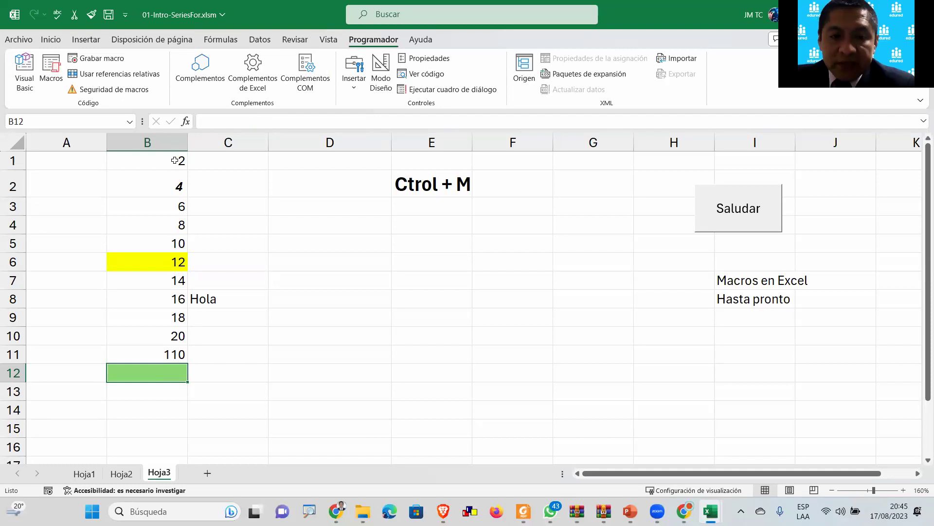
pyautogui.click(181, 167)
pyautogui.moveTo(187, 172); pyautogui.dragTo(191, 361)
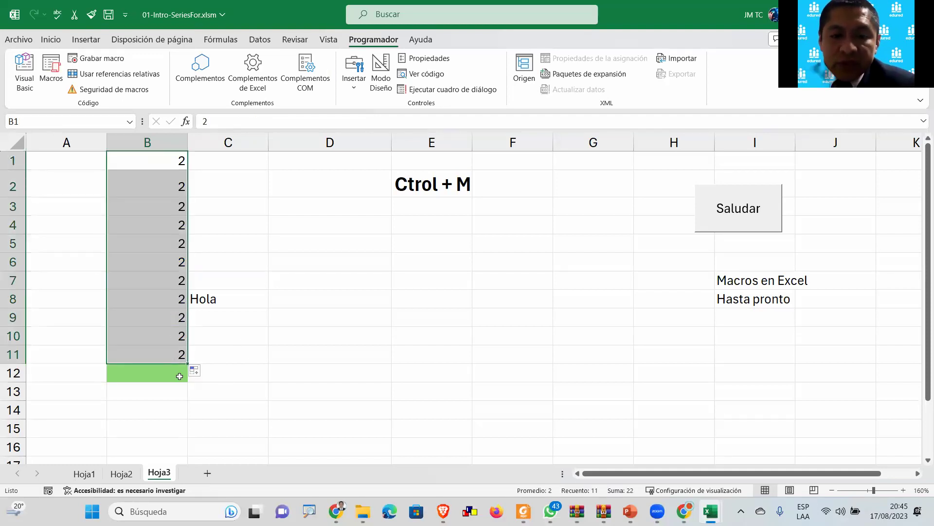
# Rerun the suma macro with Ctrl+m to rebuild the B12 total.
pyautogui.click(180, 376)
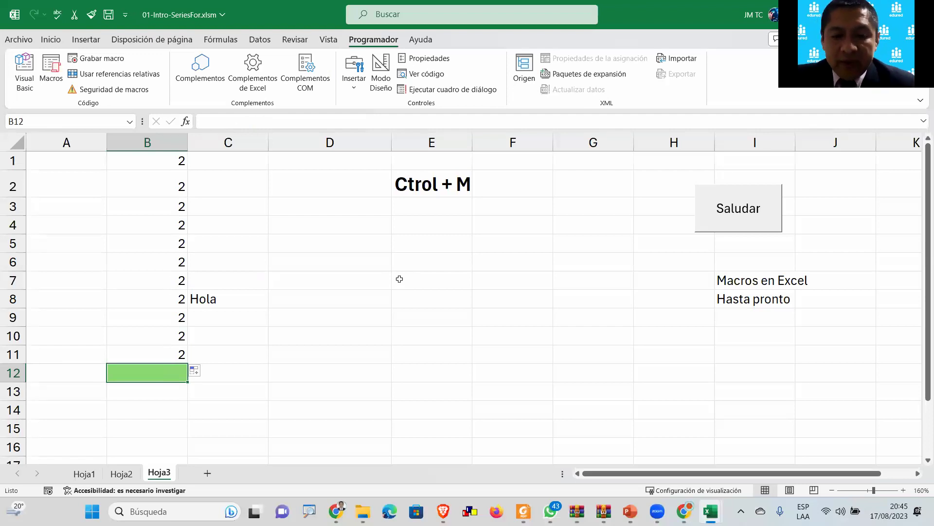
pyautogui.click(400, 278)
pyautogui.hotkey('ctrl', 'm')
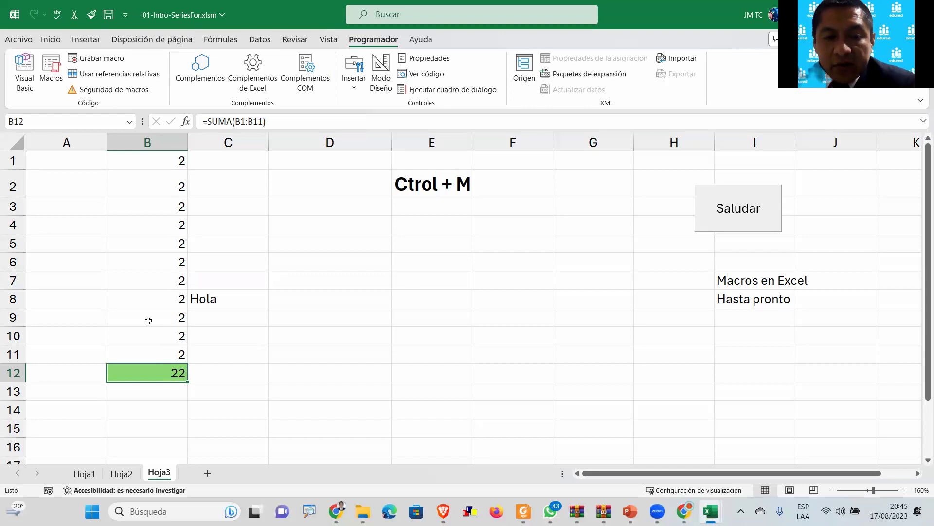
# Change B1 to 8 and copy it down through B2:B11.
pyautogui.click(419, 254)
pyautogui.click(172, 162)
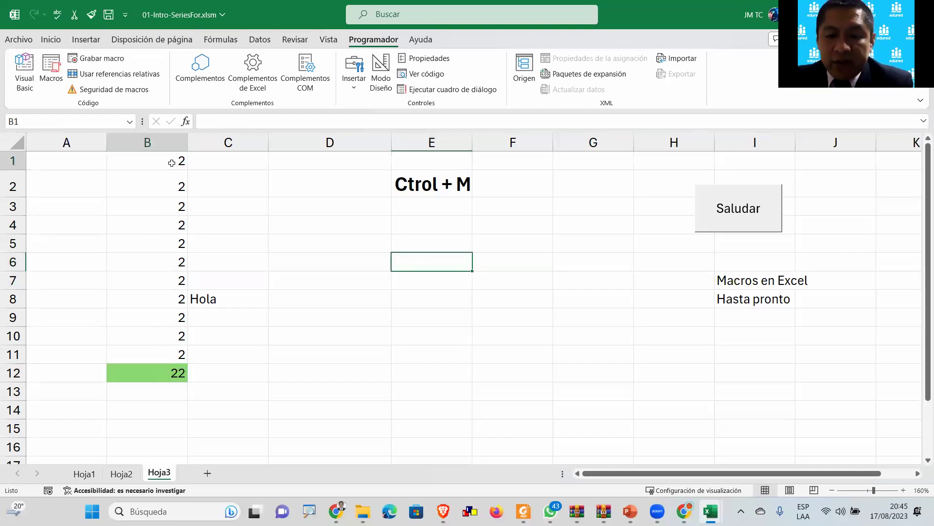
pyautogui.write('8')
pyautogui.click(194, 172)
pyautogui.click(186, 167)
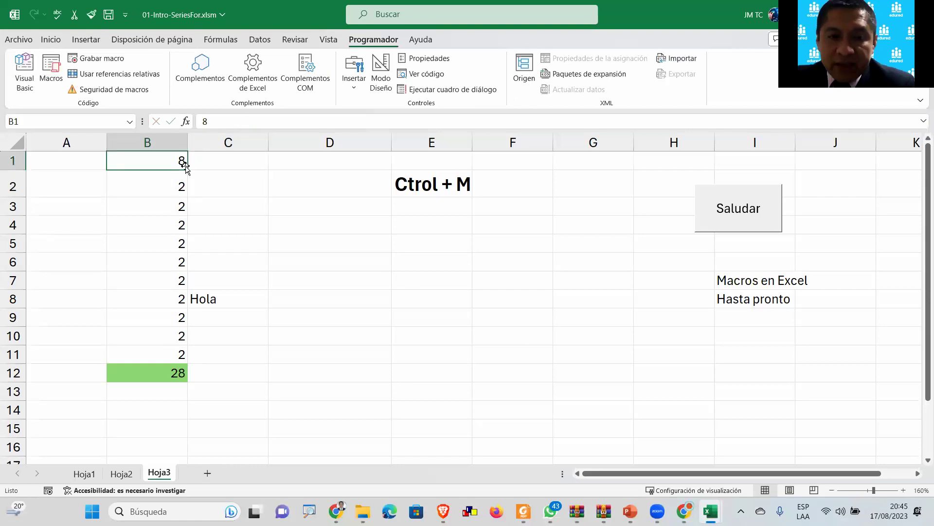
pyautogui.moveTo(181, 220); pyautogui.dragTo(181, 354)
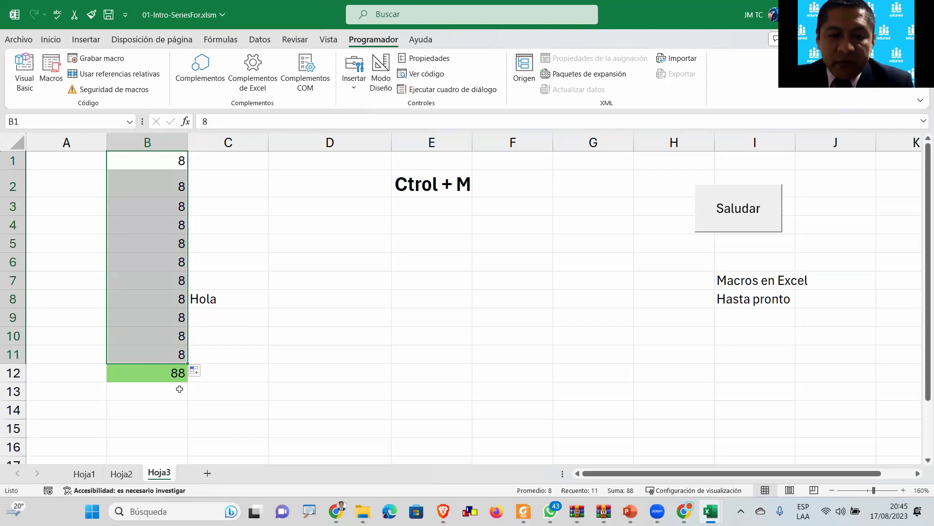
# Delete the 88 total in B12, then undo to restore it.
pyautogui.click(182, 378)
pyautogui.press('Delete')
pyautogui.click(265, 390)
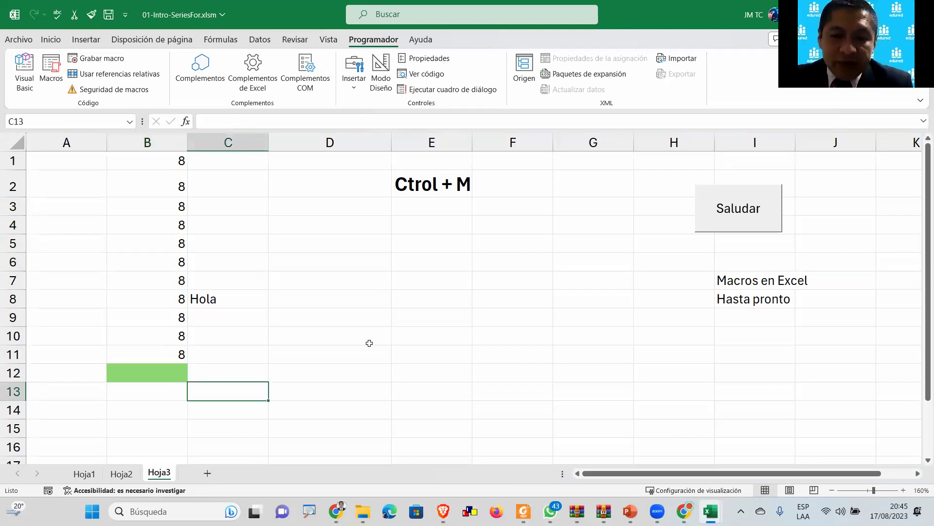
pyautogui.click(372, 344)
pyautogui.hotkey('ctrl', 'z')
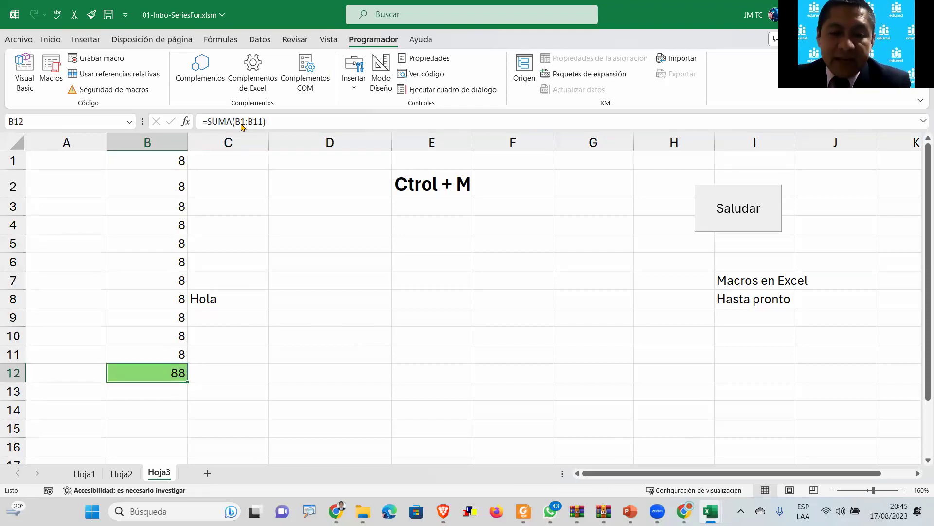
# Clear B12's value and green fill, undo it, and open the Visual Basic editor.
pyautogui.click(51, 39)
pyautogui.click(743, 89)
pyautogui.press('t')
pyautogui.click(337, 307)
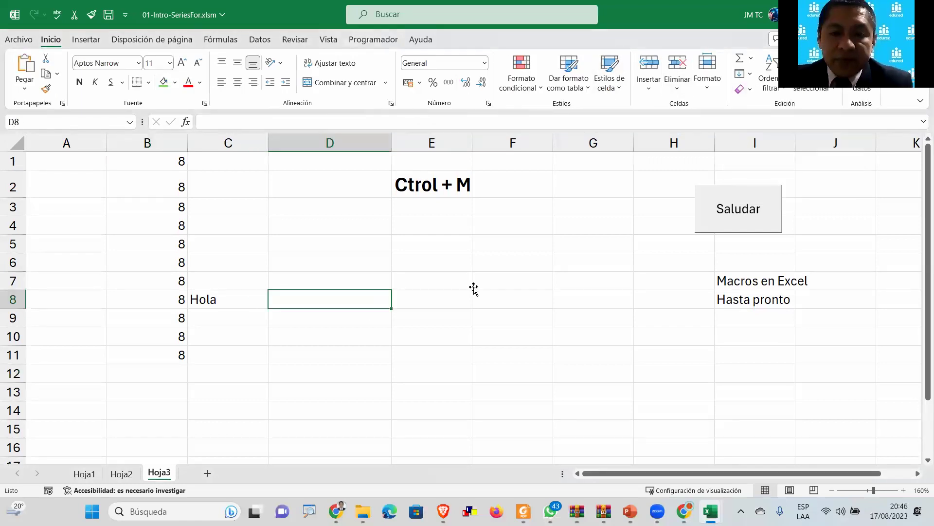
pyautogui.click(473, 286)
pyautogui.hotkey('ctrl', 'z')
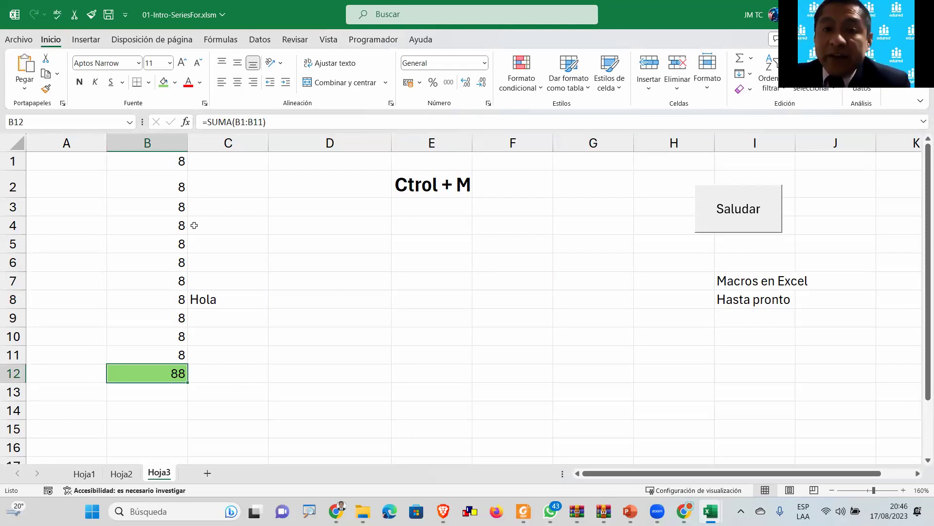
pyautogui.click(371, 40)
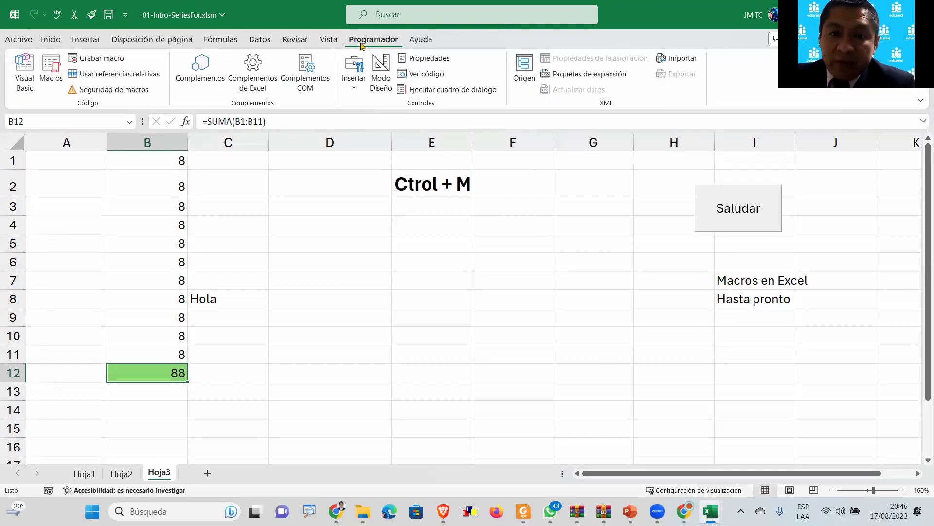
pyautogui.click(24, 68)
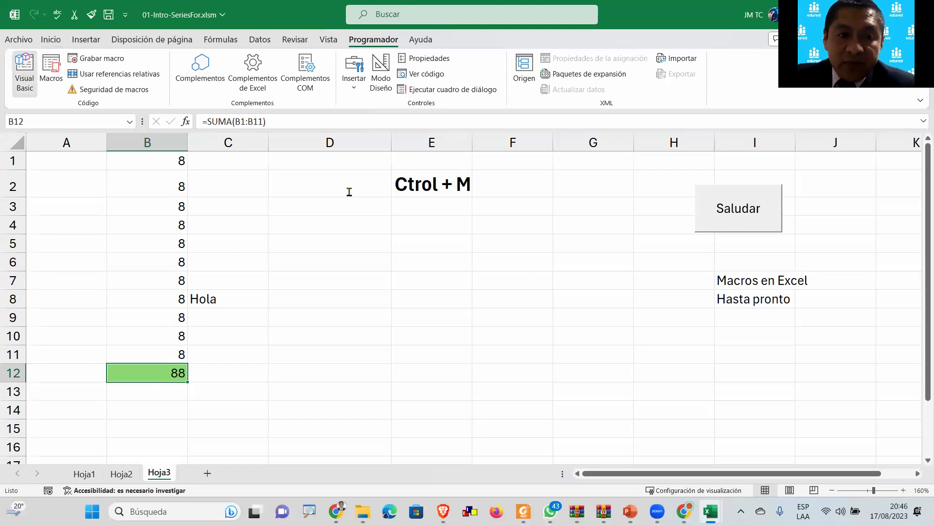
# Open the recorded suma macro code in Módulo2.
pyautogui.click(182, 237)
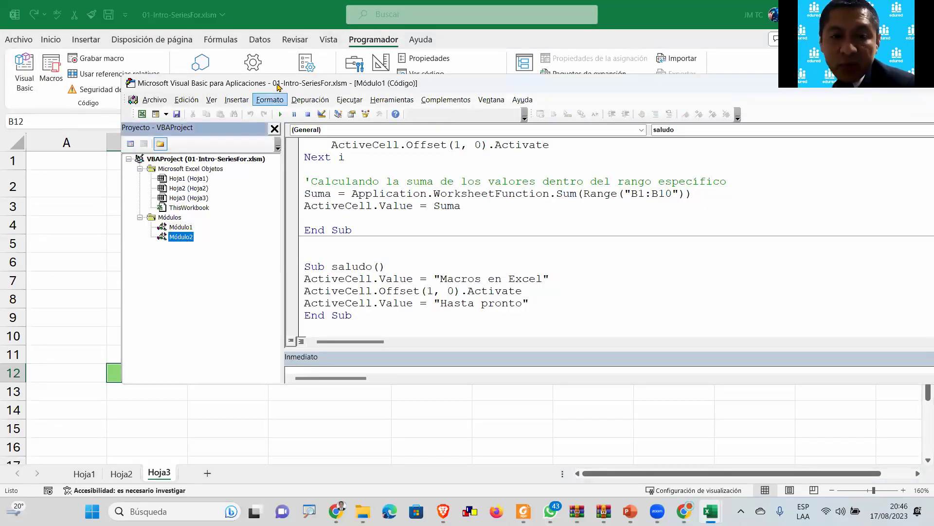
pyautogui.moveTo(273, 84); pyautogui.dragTo(423, 84)
pyautogui.doubleClick(336, 238)
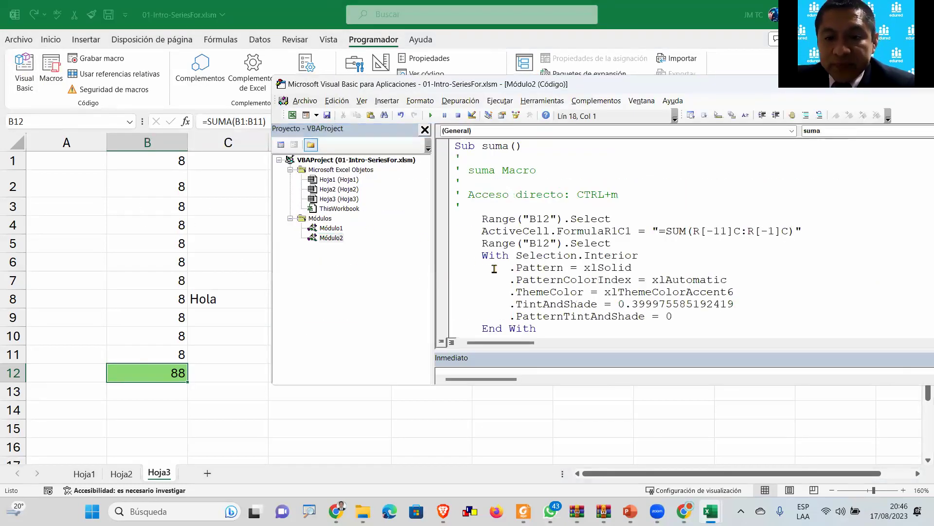
pyautogui.scroll(-1, 504, 237)
pyautogui.scroll(1, 491, 210)
pyautogui.scroll(-1, 482, 180)
pyautogui.scroll(1, 470, 151)
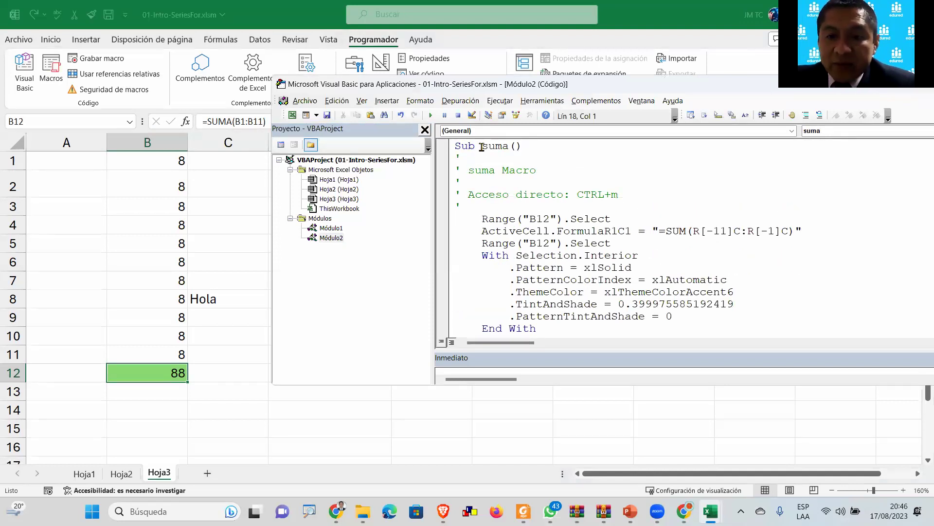
# Review the suma code, highlighting its name, shortcut comment and R[-11] reference.
pyautogui.moveTo(485, 147); pyautogui.dragTo(530, 146)
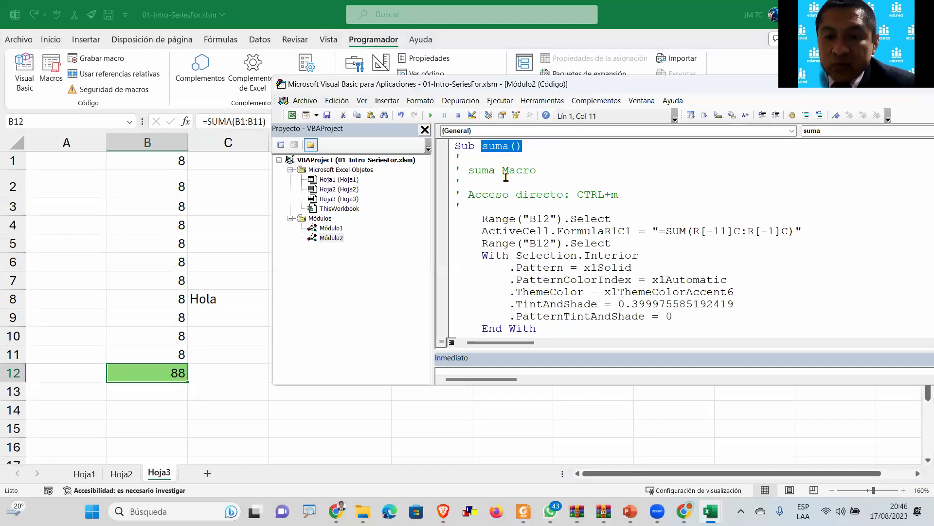
pyautogui.moveTo(618, 197)
pyautogui.mouseDown()
pyautogui.moveTo(567, 195)
pyautogui.moveTo(578, 197)
pyautogui.mouseUp()
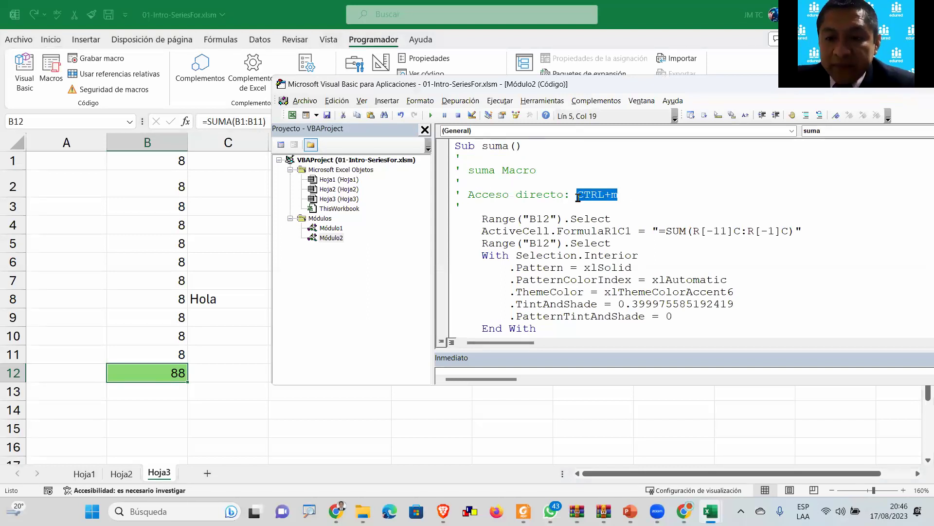
pyautogui.scroll(-1, 632, 257)
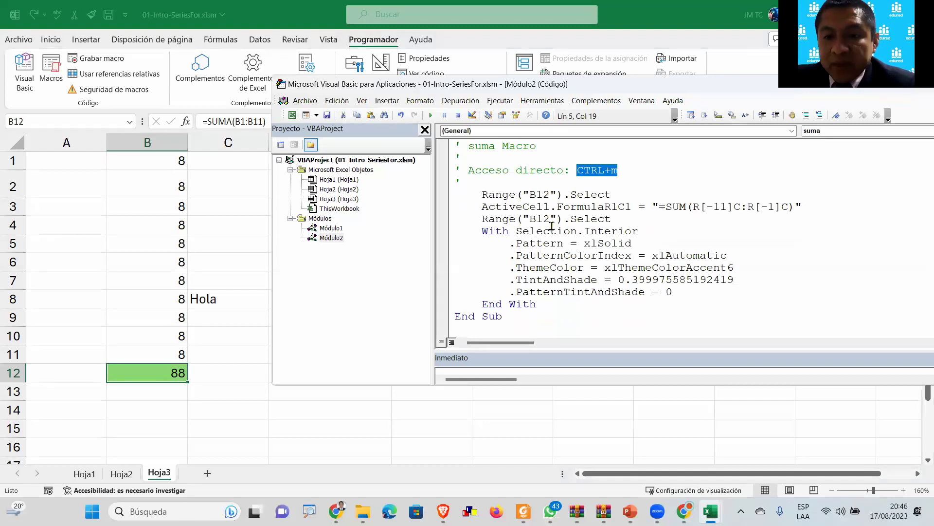
pyautogui.moveTo(456, 194); pyautogui.dragTo(673, 292)
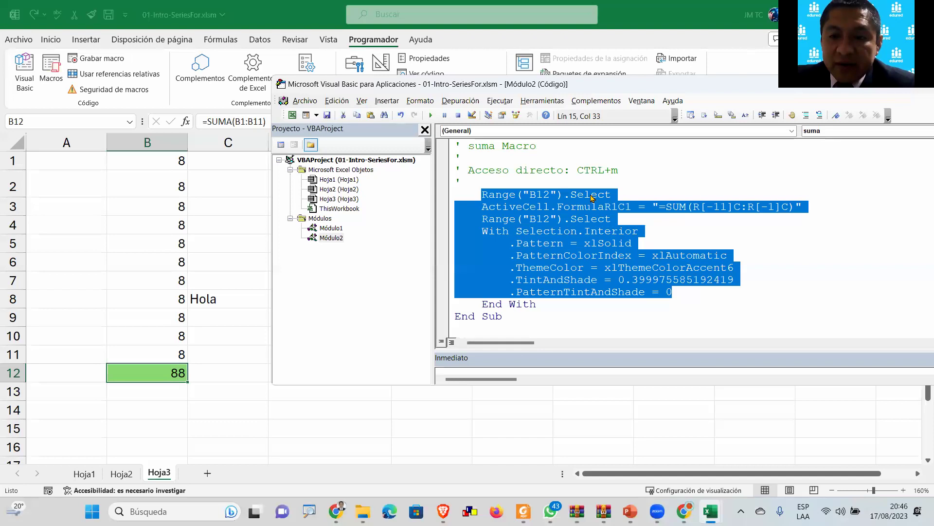
pyautogui.moveTo(611, 194)
pyautogui.mouseDown()
pyautogui.moveTo(481, 194)
pyautogui.moveTo(810, 206)
pyautogui.mouseUp()
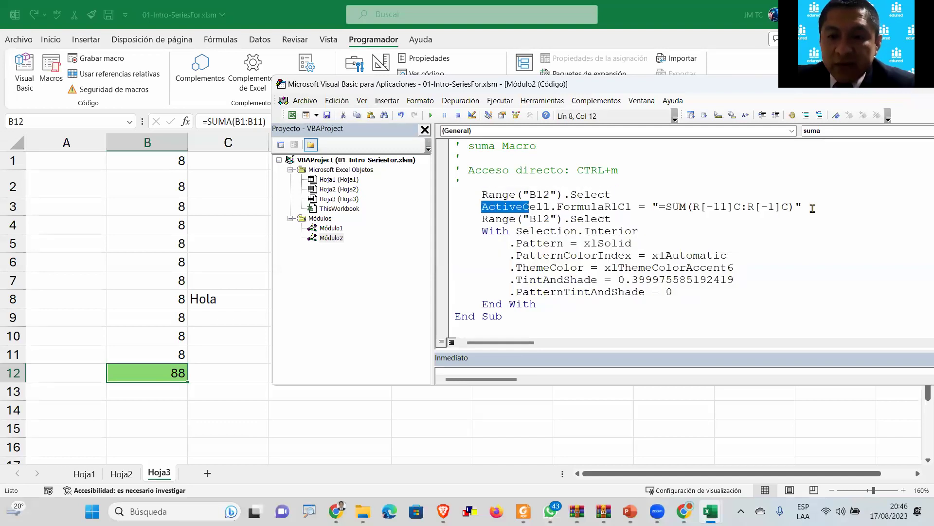
pyautogui.click(714, 207)
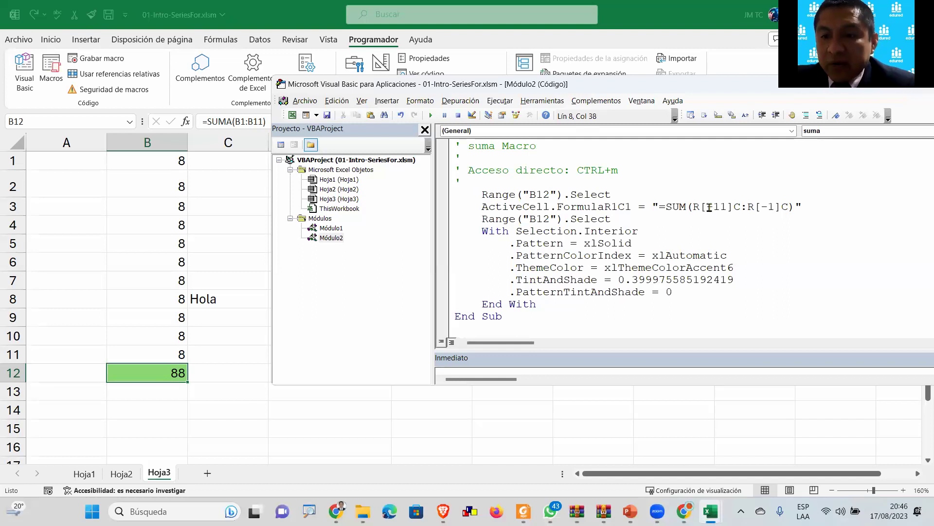
pyautogui.doubleClick(718, 208)
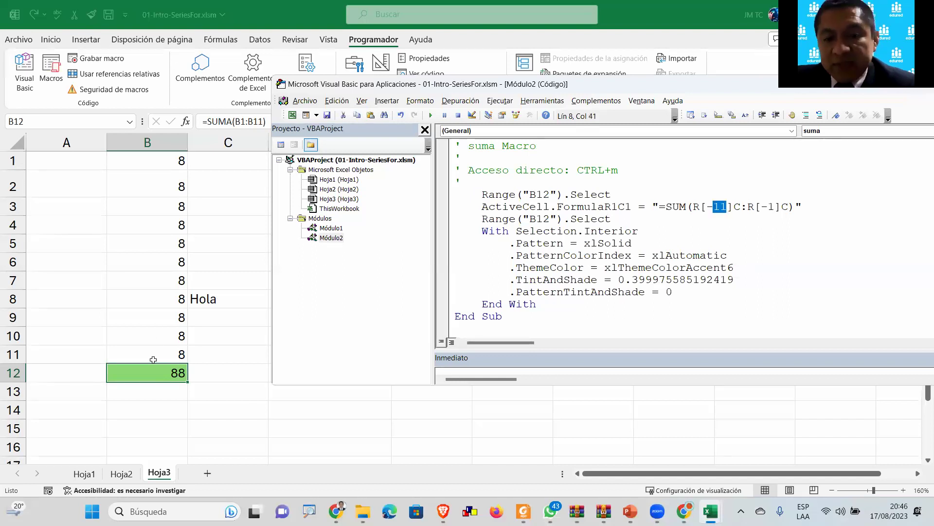
pyautogui.click(710, 201)
pyautogui.moveTo(732, 211); pyautogui.dragTo(614, 195)
pyautogui.click(748, 207)
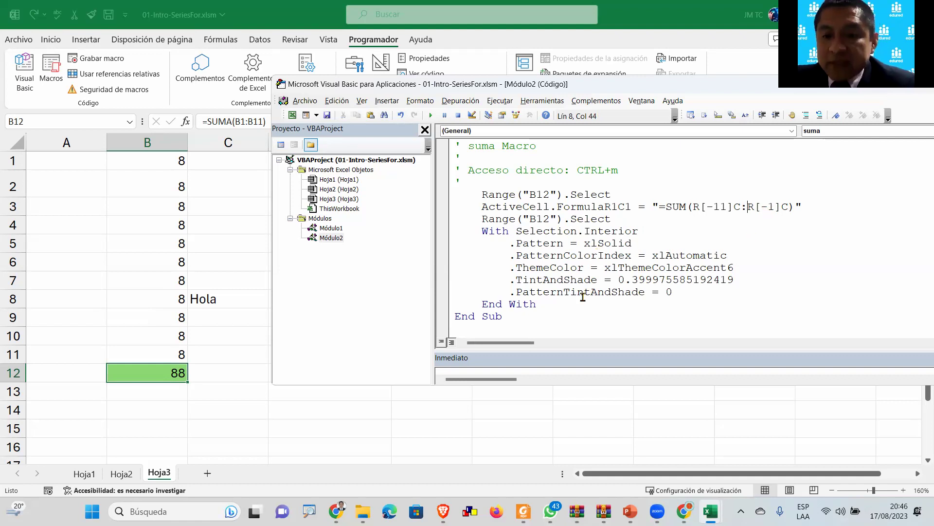
# Select the comment lines under Sub suma() and delete them.
pyautogui.scroll(1, 582, 296)
pyautogui.scroll(-1, 592, 252)
pyautogui.scroll(1, 573, 226)
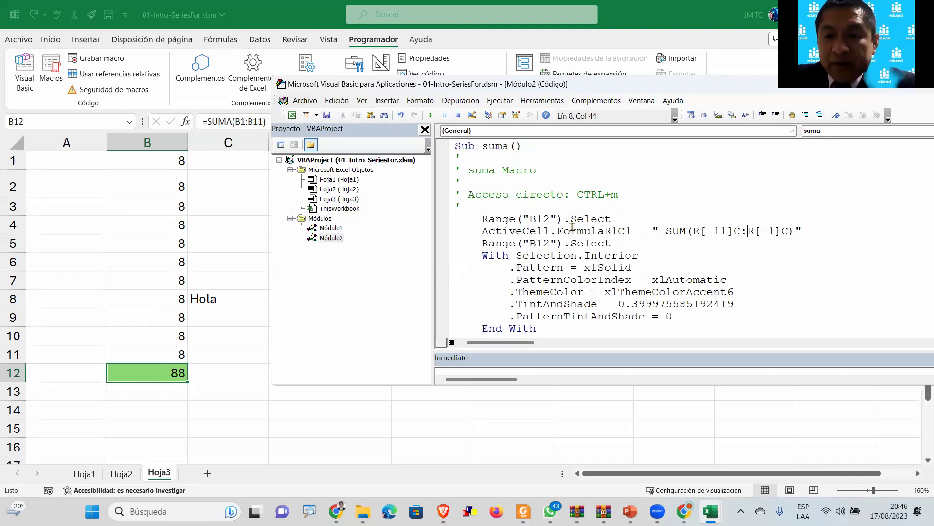
pyautogui.moveTo(495, 201); pyautogui.dragTo(428, 163)
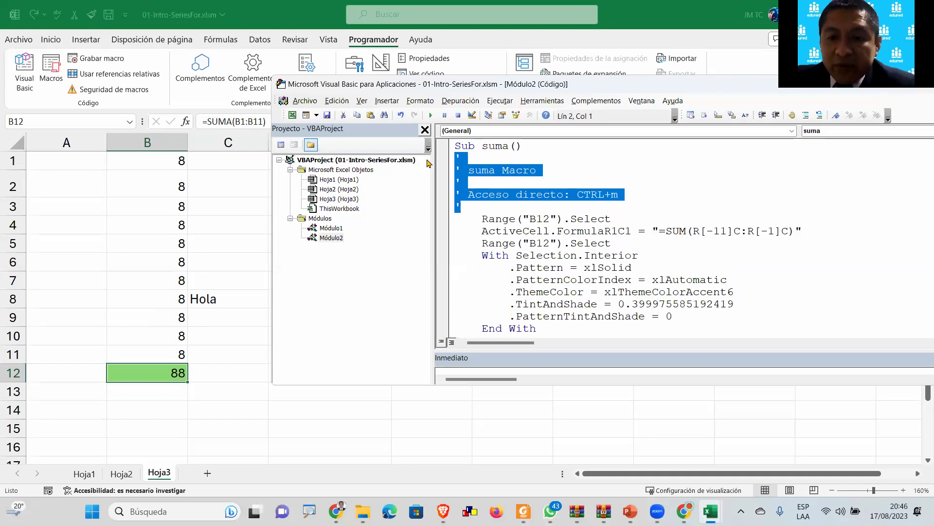
pyautogui.press('Delete')
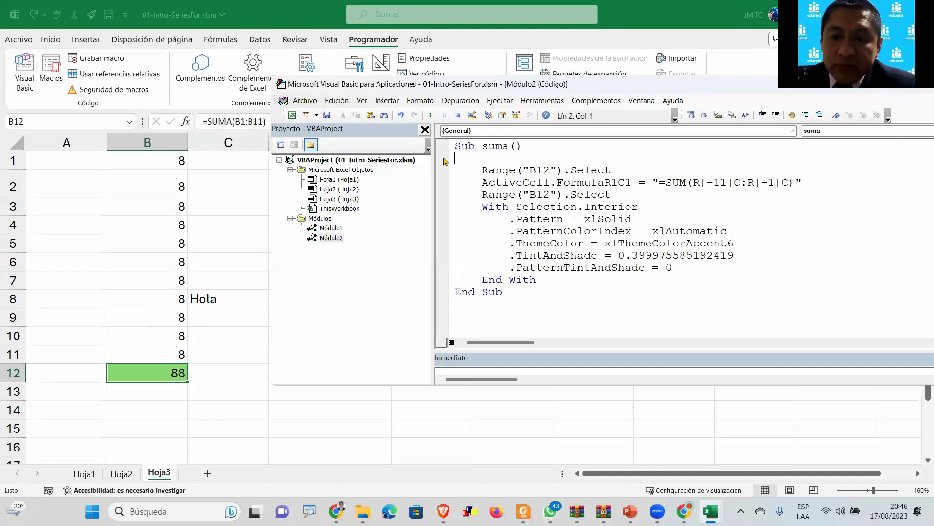
pyautogui.click(552, 218)
pyautogui.click(235, 219)
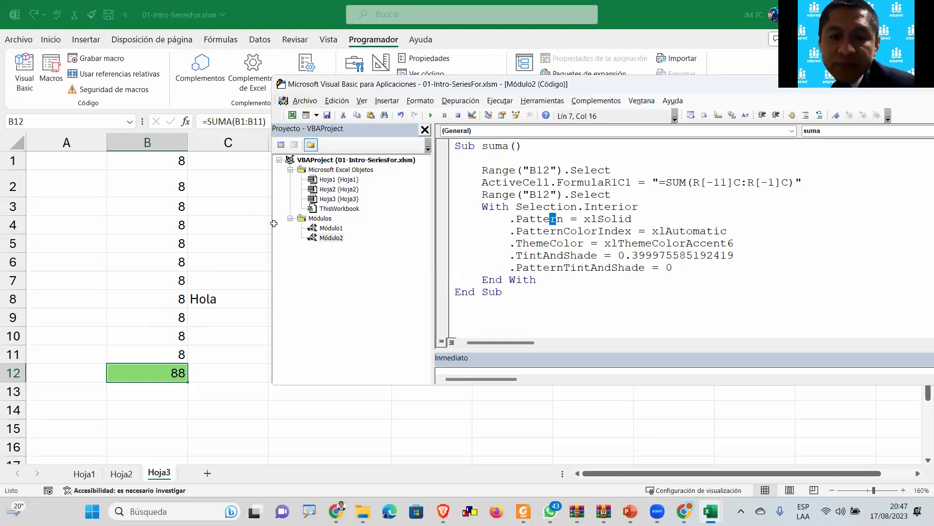
pyautogui.click(168, 371)
pyautogui.click(50, 39)
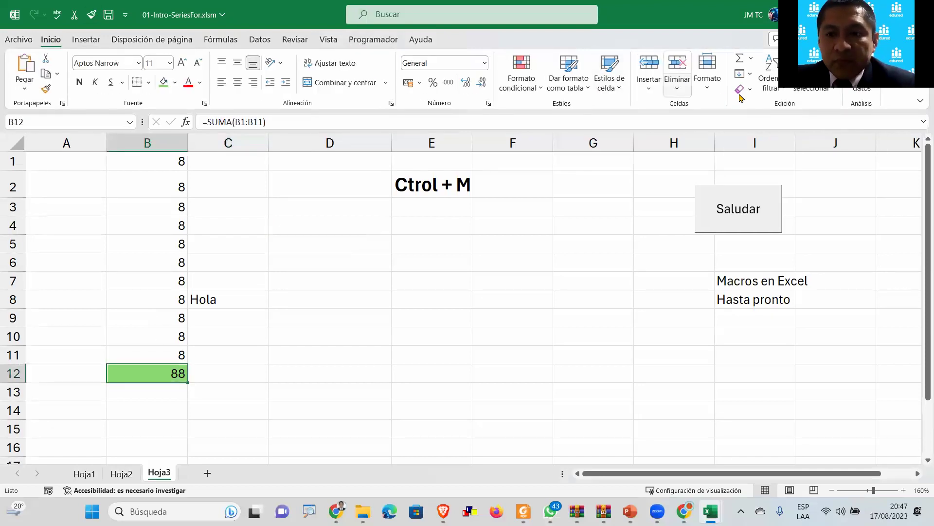
pyautogui.click(742, 90)
pyautogui.click(746, 109)
pyautogui.click(341, 299)
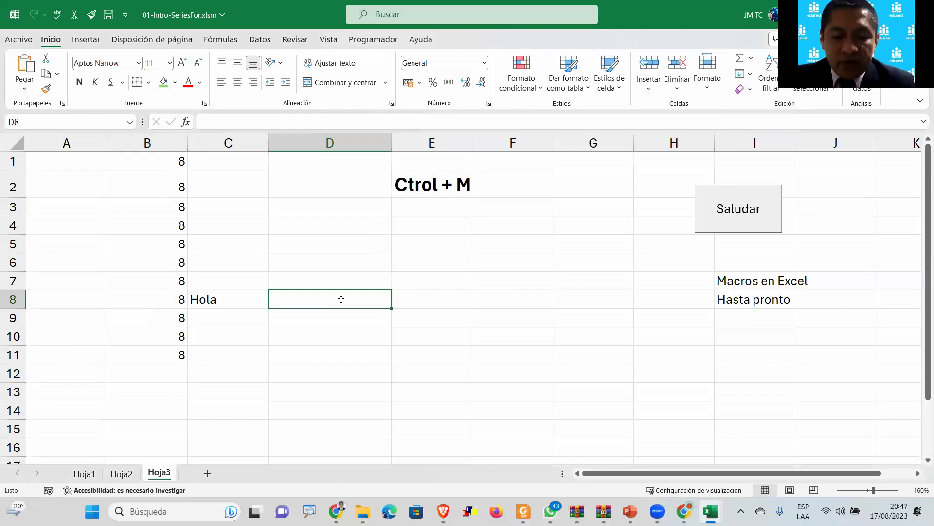
pyautogui.hotkey('ctrl', 'm')
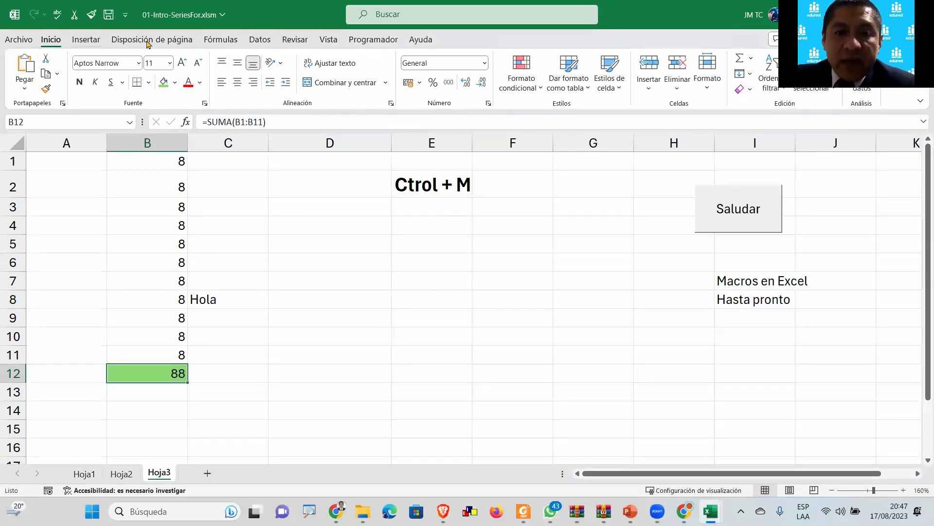
pyautogui.click(373, 39)
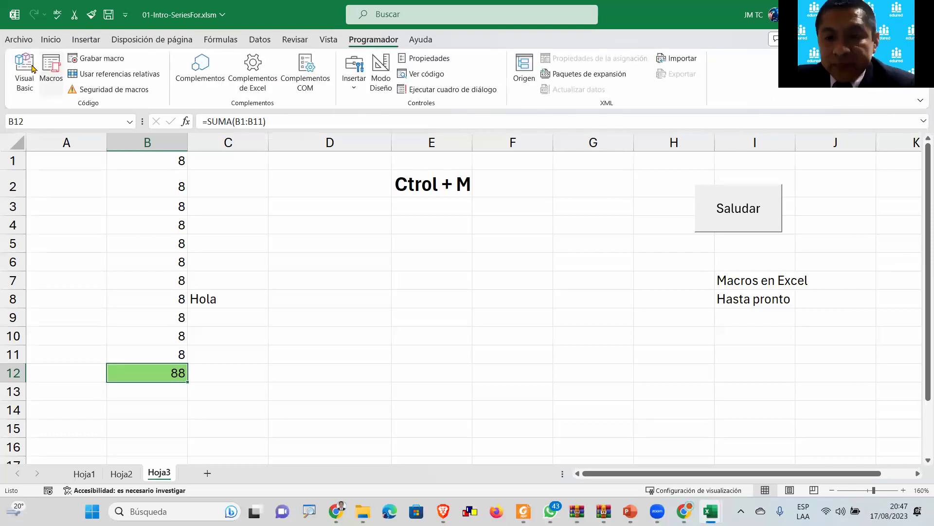
pyautogui.click(24, 73)
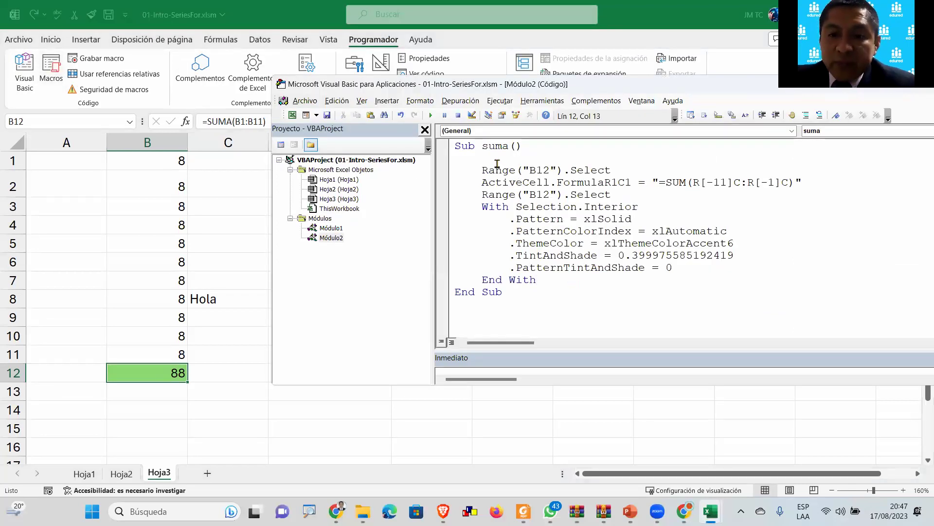
# Undo to bring back the suma macro's comment lines, then switch to Excel.
pyautogui.hotkey('ctrl', 'z')
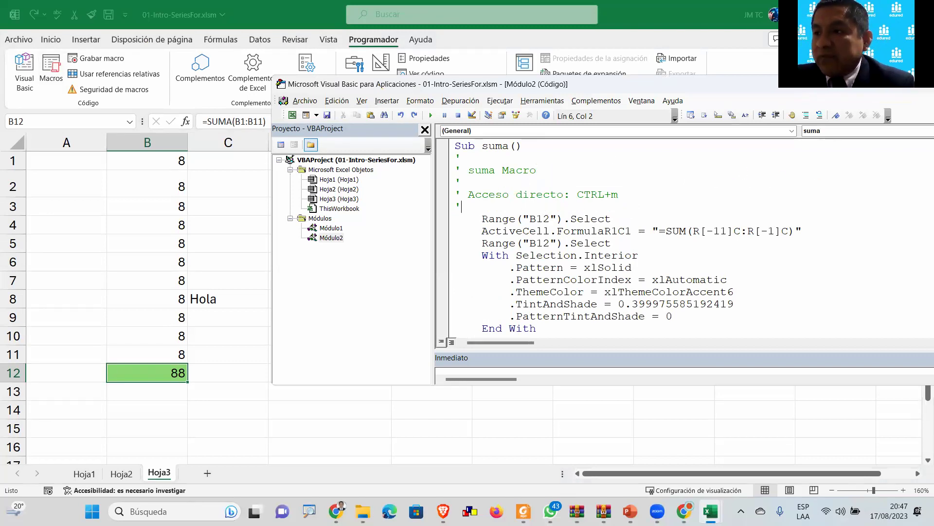
pyautogui.hotkey('alt', 'Tab')
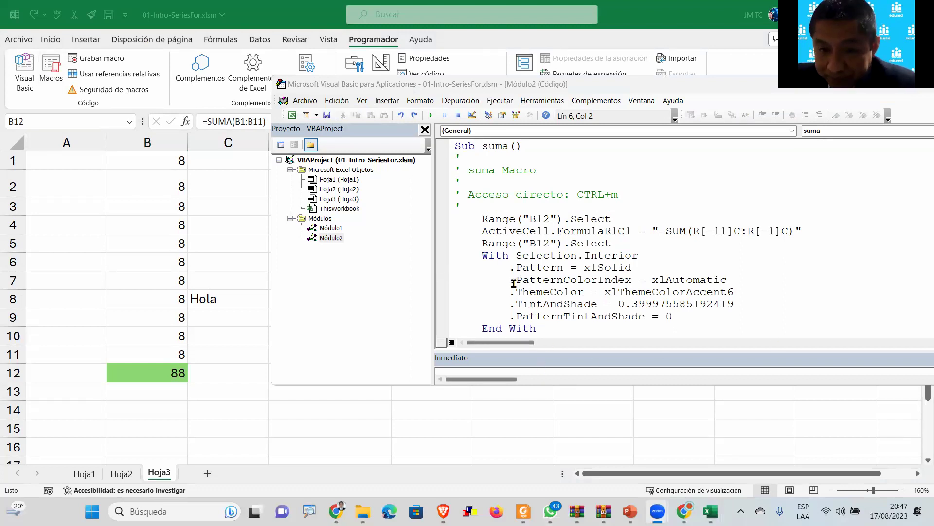
# Correct the E2 note from 'Ctrol + M' to 'Ctrl + M'.
pyautogui.click(215, 273)
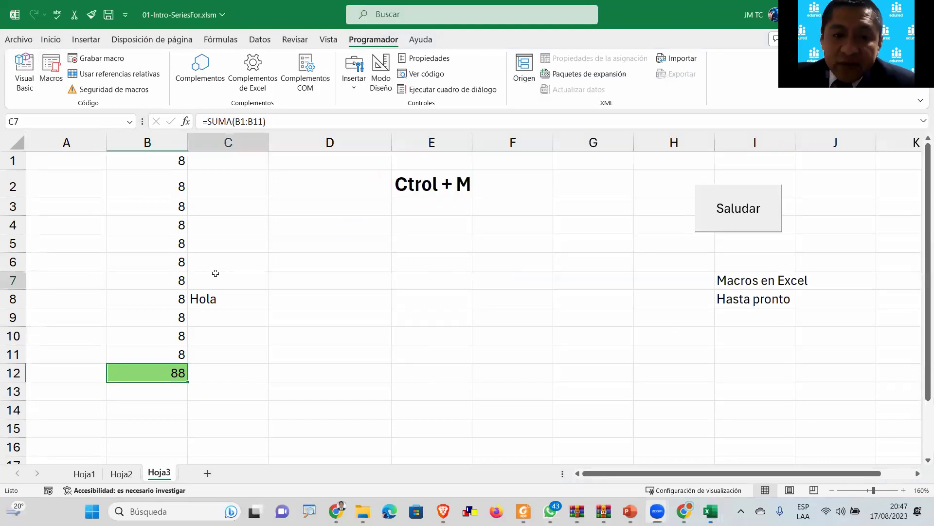
pyautogui.doubleClick(434, 185)
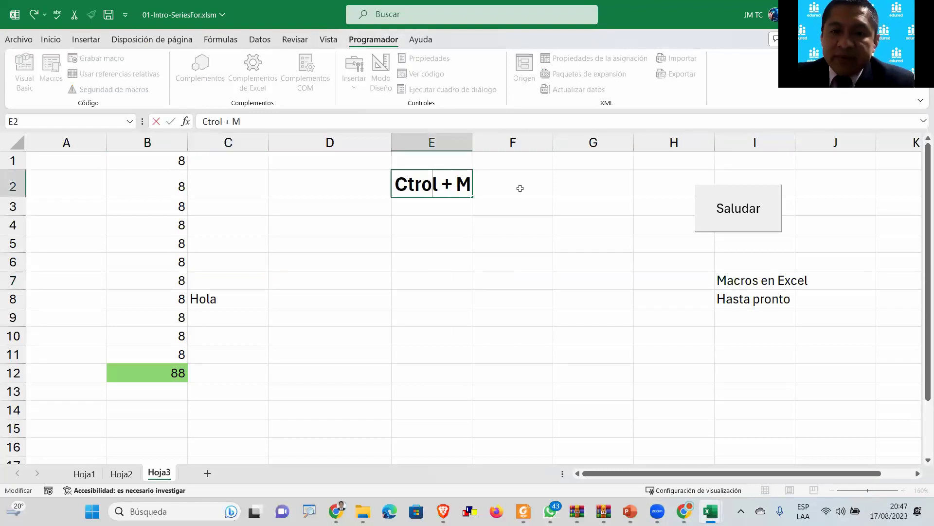
pyautogui.press('BackSpace')
pyautogui.click(540, 237)
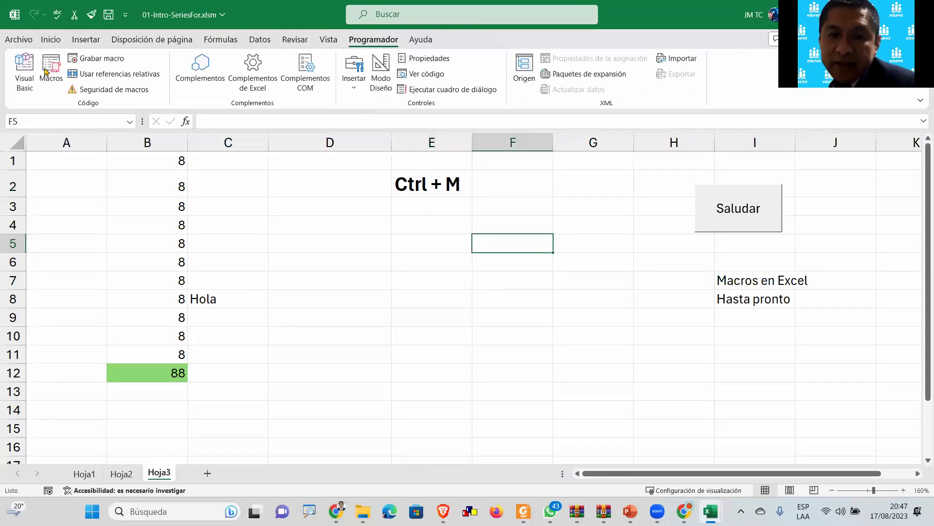
pyautogui.click(344, 211)
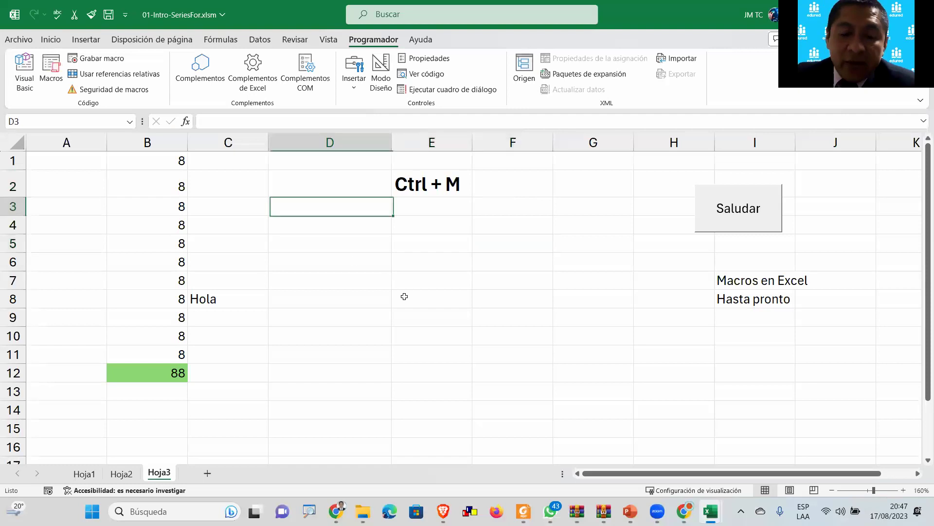
# Delete the suma macro from the Macros list, confirming with Sí.
pyautogui.click(49, 67)
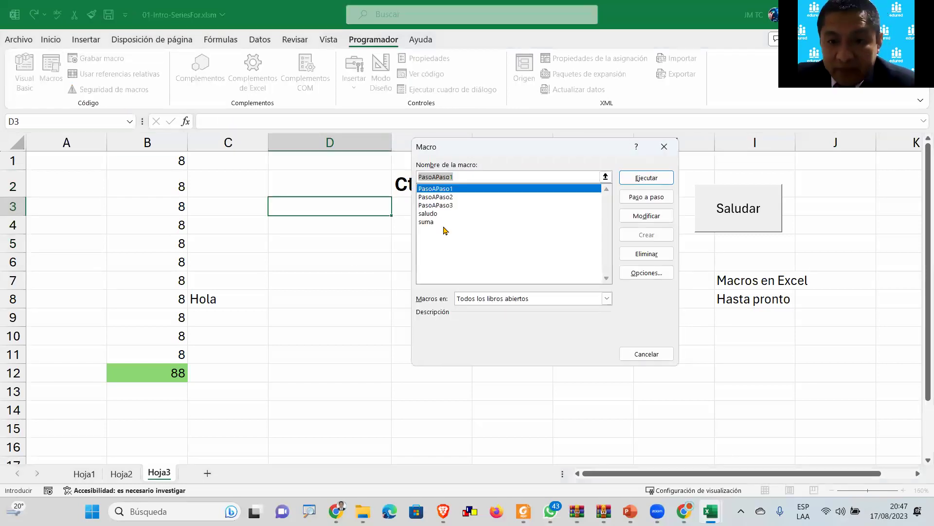
pyautogui.click(424, 223)
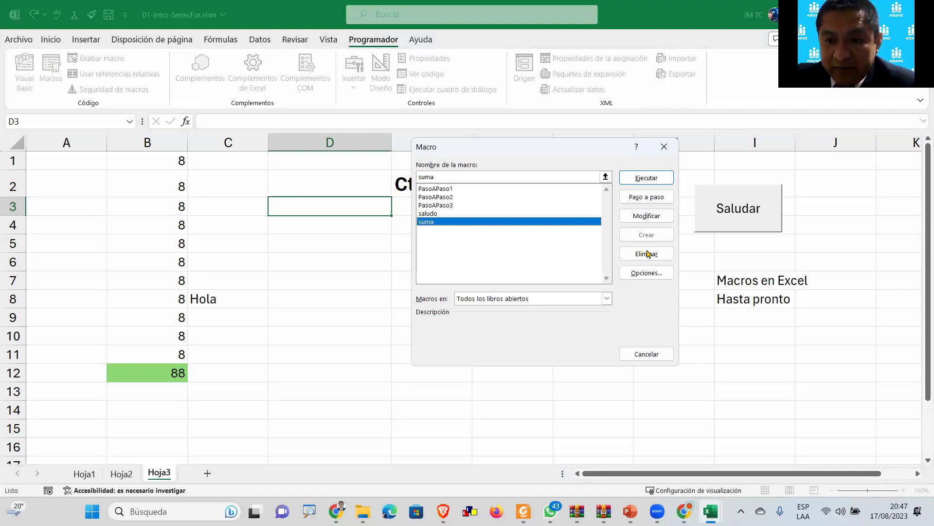
pyautogui.click(628, 254)
pyautogui.click(444, 289)
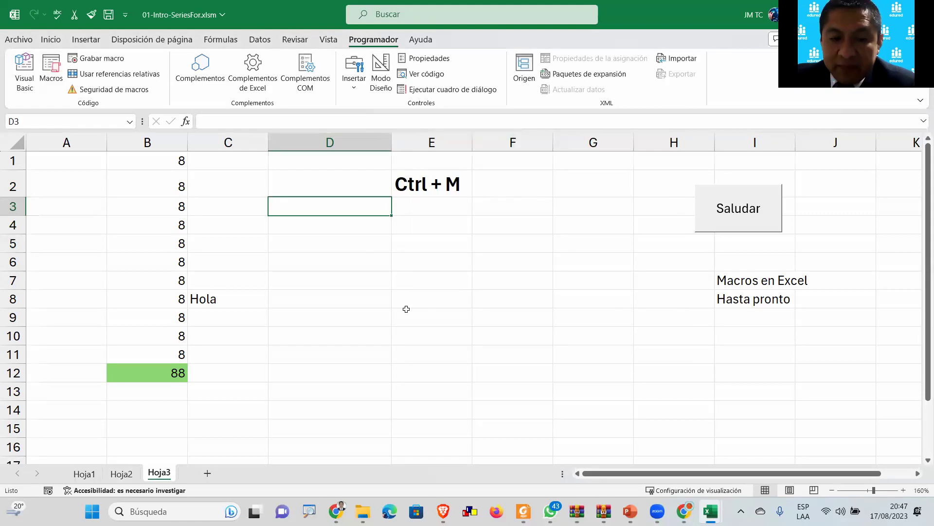
pyautogui.click(406, 309)
pyautogui.click(387, 281)
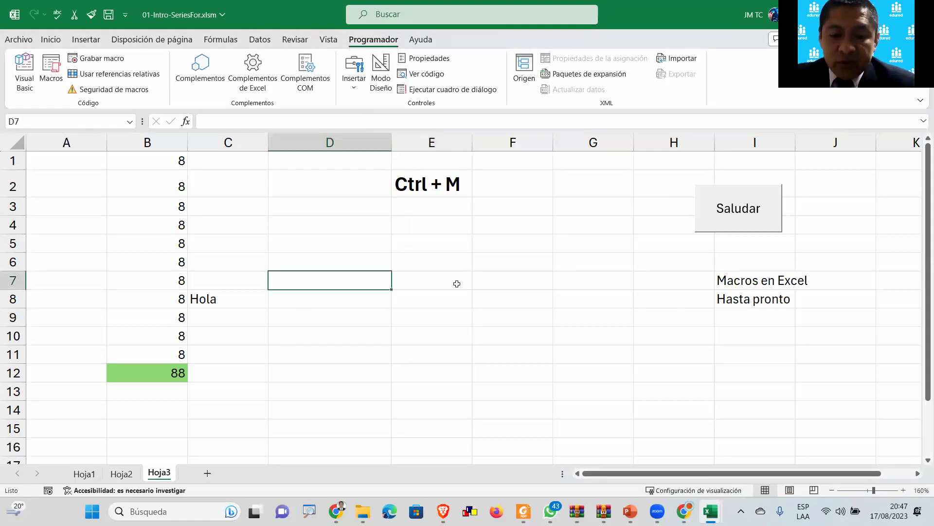
pyautogui.click(179, 366)
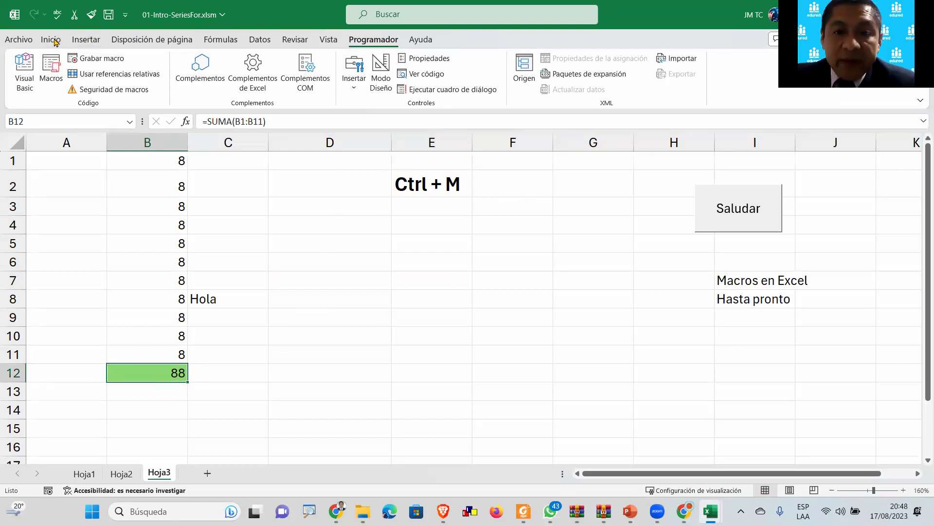
# Clear the value and green fill from B12.
pyautogui.click(50, 40)
pyautogui.click(743, 90)
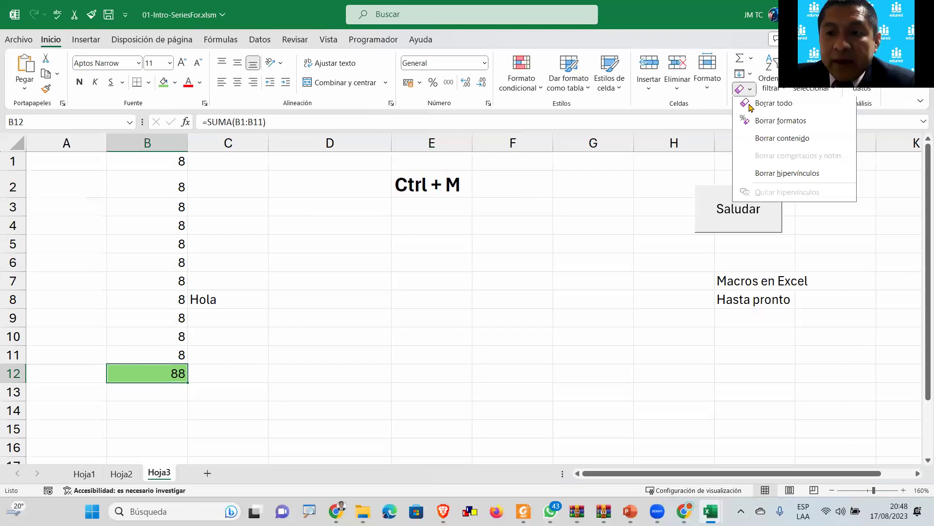
pyautogui.click(752, 105)
pyautogui.moveTo(513, 244); pyautogui.dragTo(419, 249)
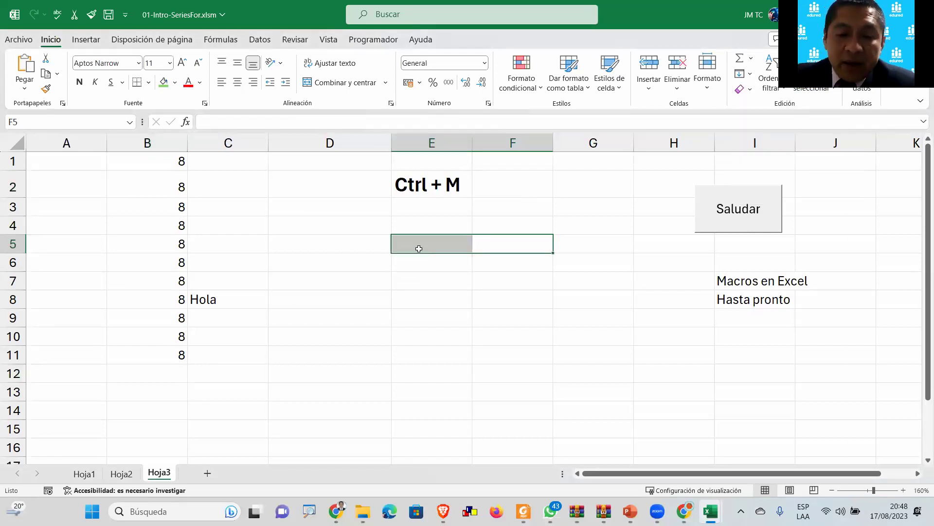
pyautogui.click(415, 295)
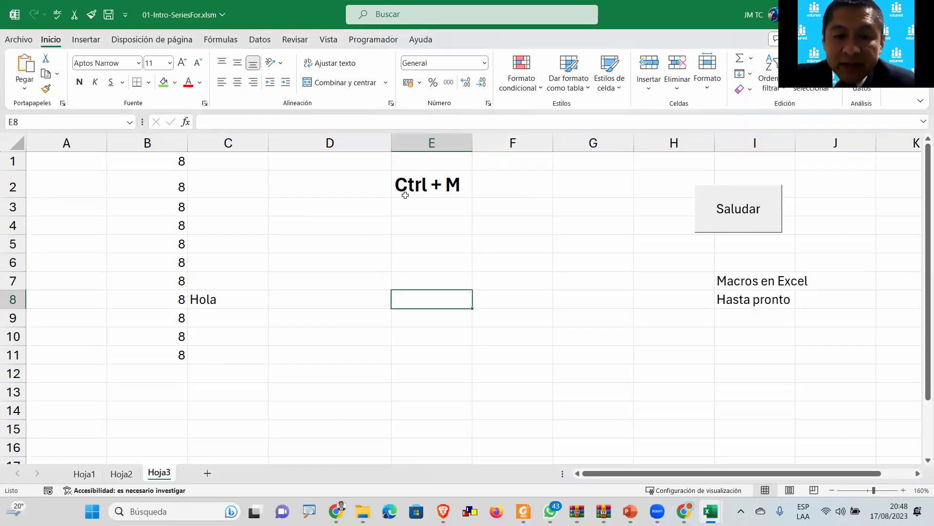
# Run the greeting macro via the Saludar button at E8, then with Ctrl+m from D9.
pyautogui.click(720, 215)
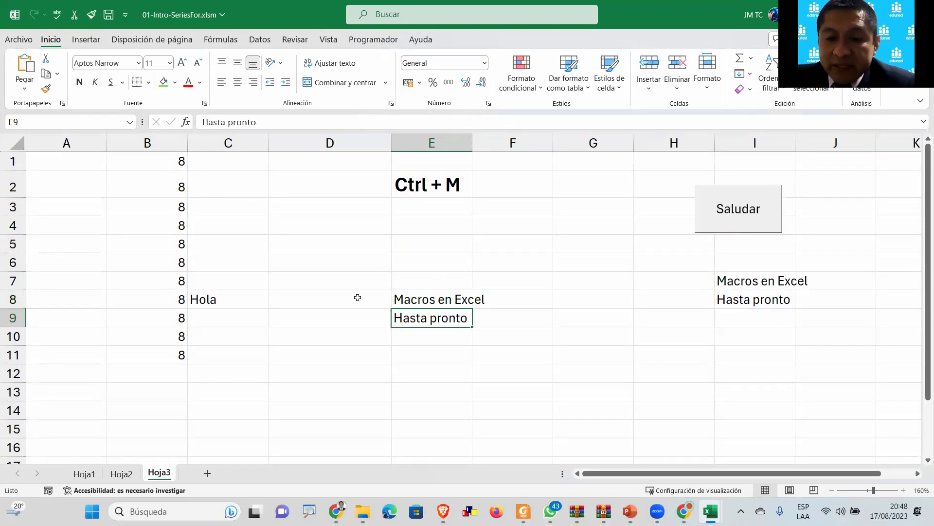
pyautogui.click(340, 311)
pyautogui.hotkey('ctrl', 'm')
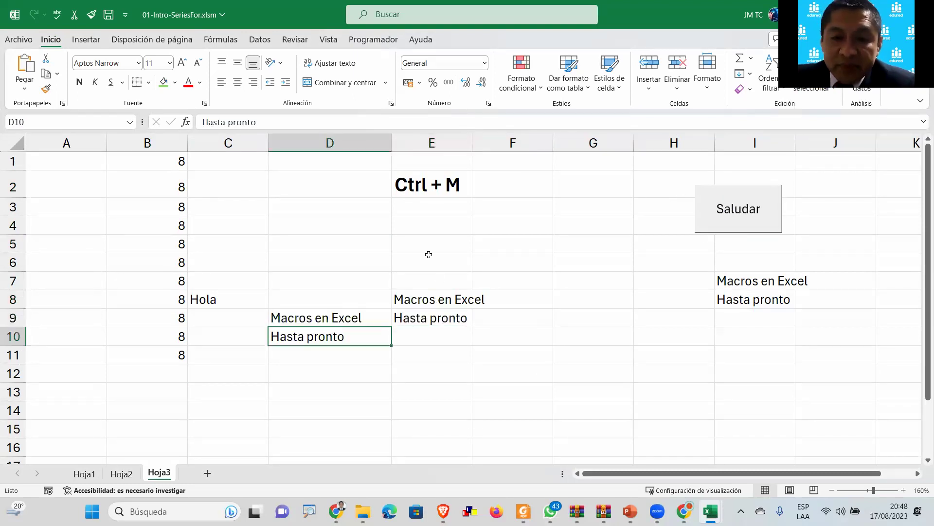
pyautogui.click(351, 212)
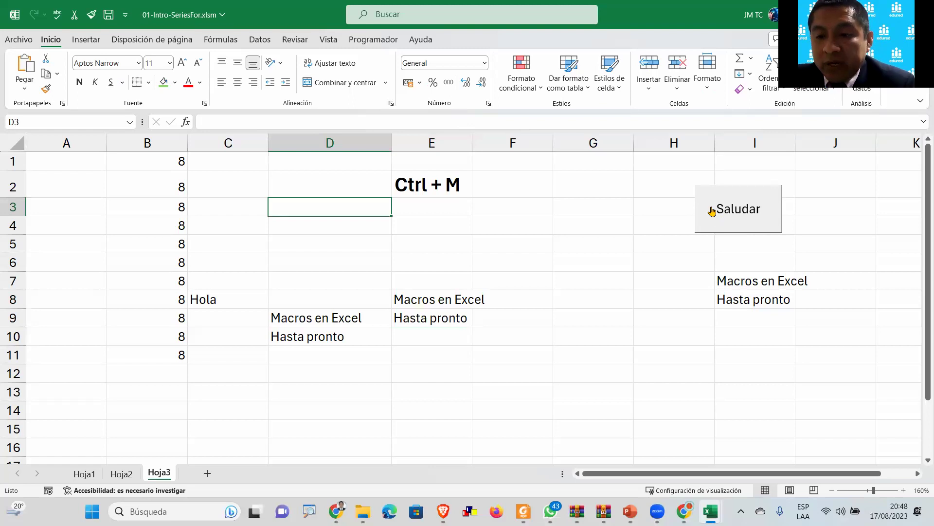
# Open the Macro dialog from Programador and select saludo.
pyautogui.click(361, 42)
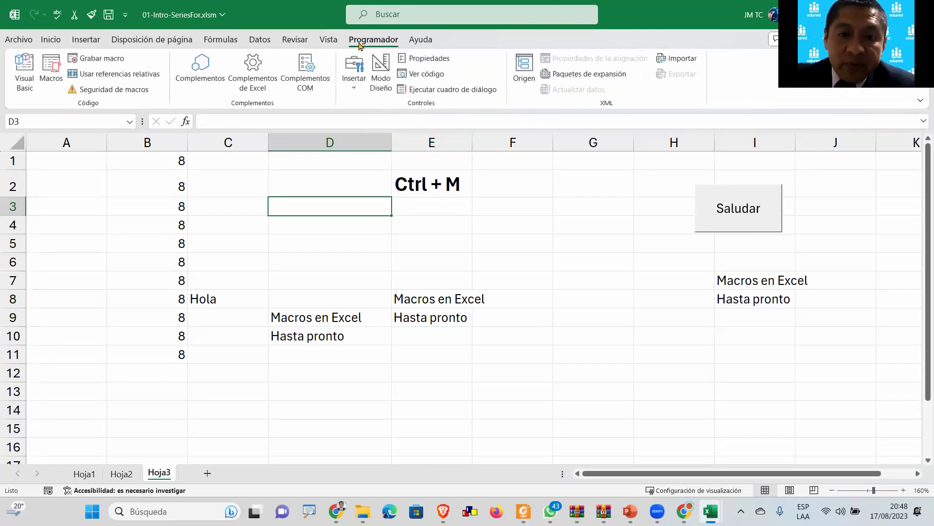
pyautogui.click(48, 68)
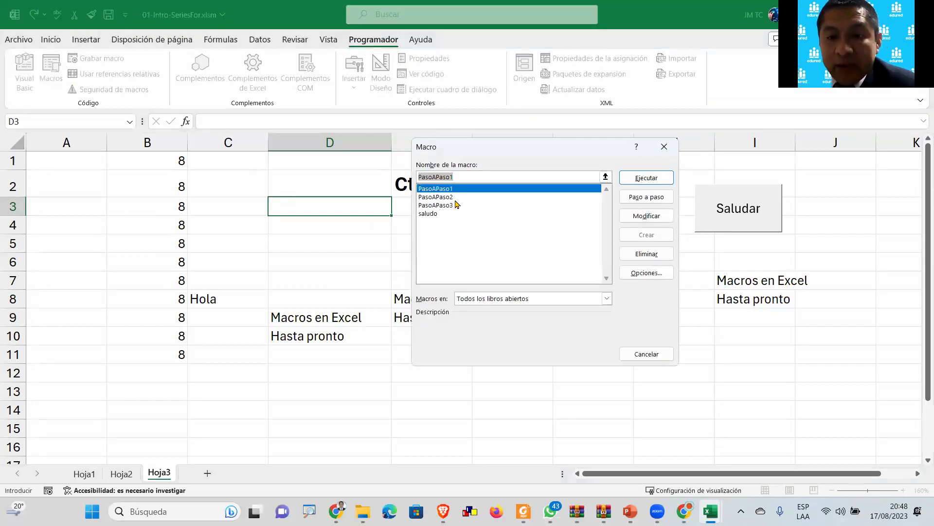
pyautogui.click(489, 246)
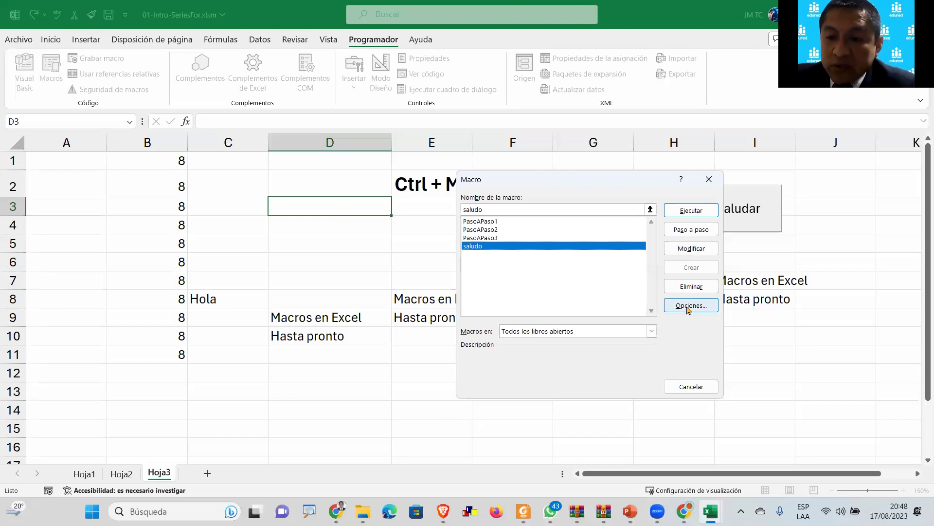
# In saludo's Opciones, set the shortcut letter to lowercase m and accept.
pyautogui.click(688, 306)
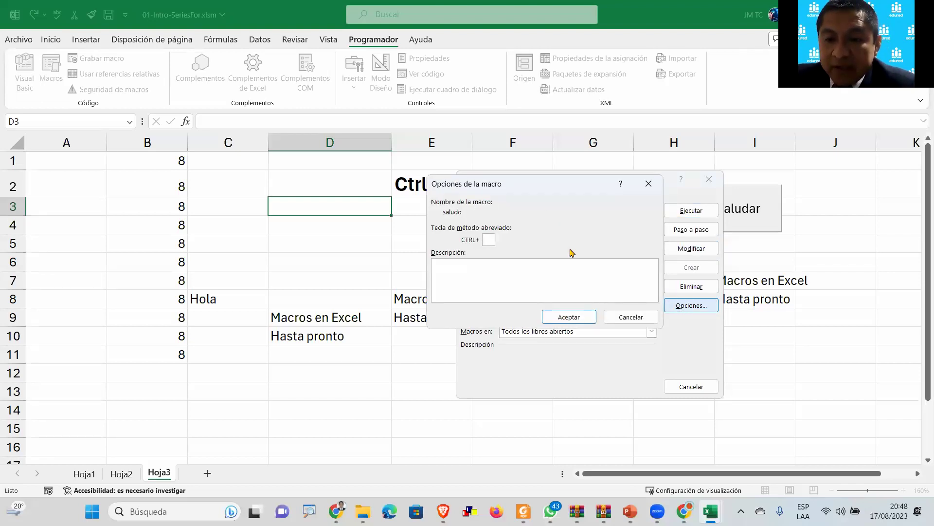
pyautogui.moveTo(537, 188); pyautogui.dragTo(316, 208)
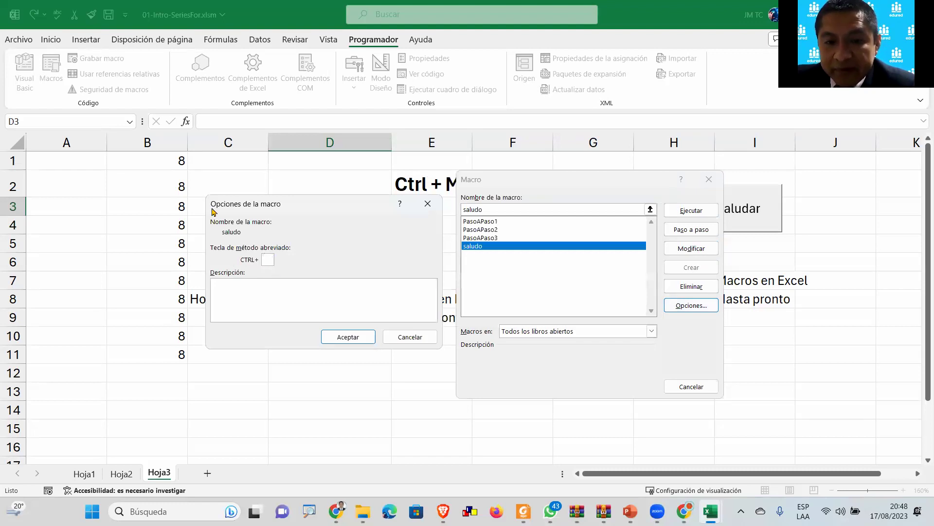
pyautogui.moveTo(238, 209)
pyautogui.mouseDown()
pyautogui.moveTo(247, 206)
pyautogui.moveTo(225, 217)
pyautogui.mouseUp()
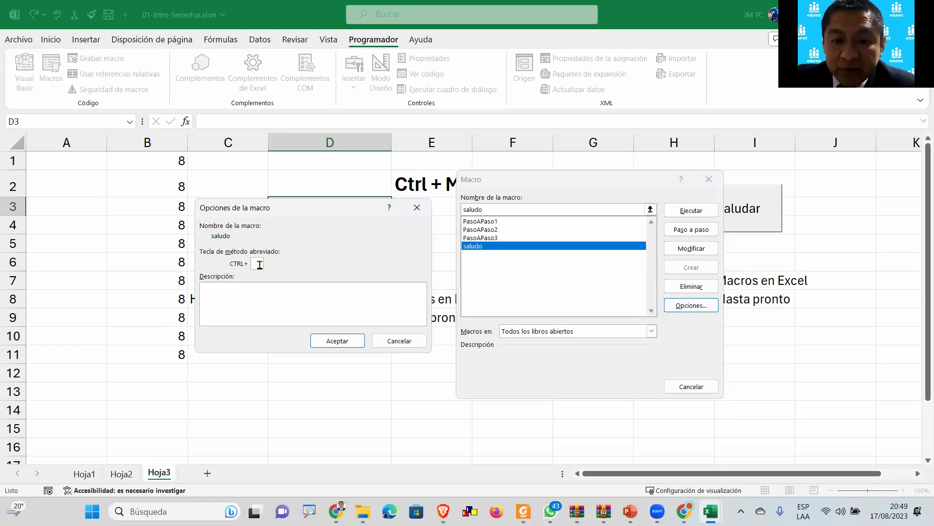
pyautogui.write('m')
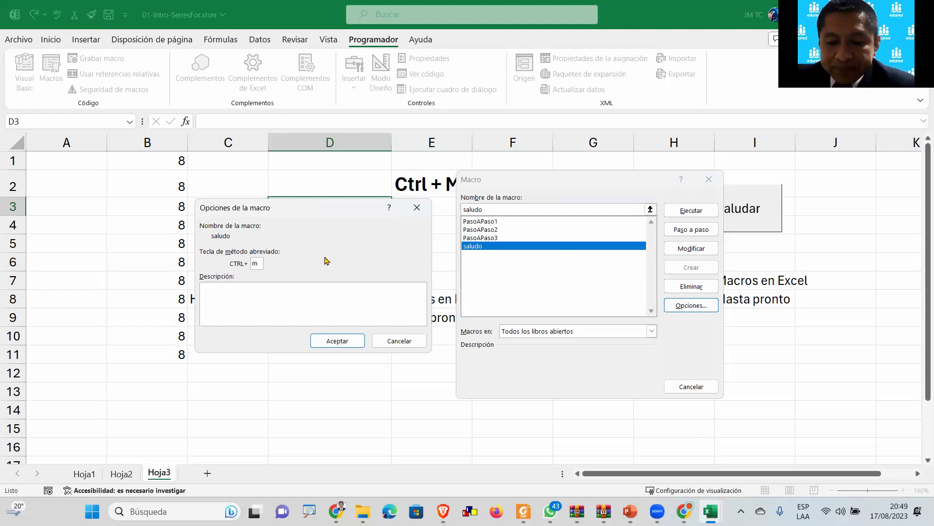
pyautogui.press('BackSpace')
pyautogui.write('S')
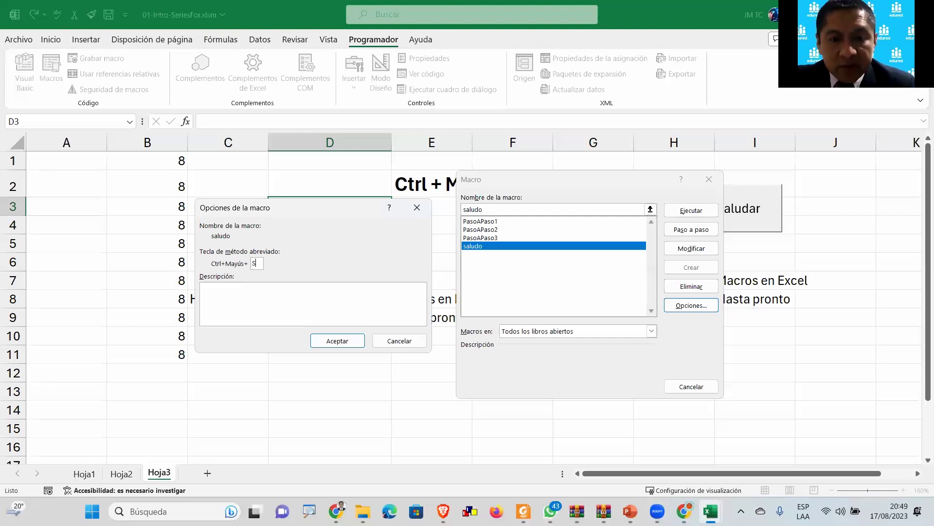
pyautogui.press('BackSpace')
pyautogui.write('M')
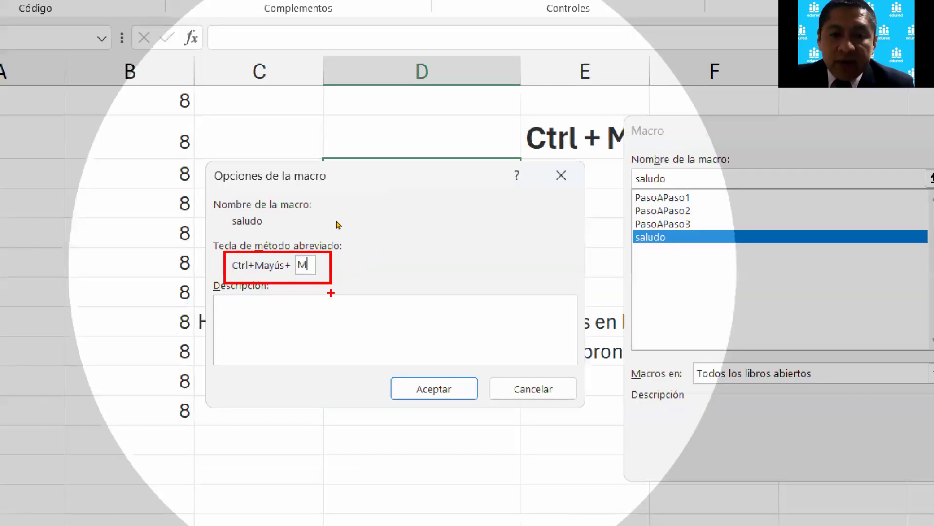
pyautogui.press('BackSpace')
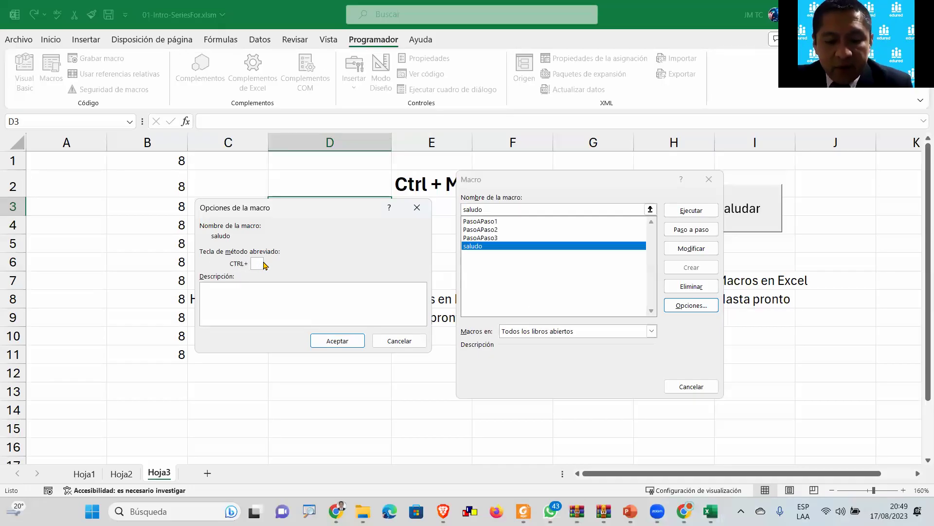
pyautogui.write('m')
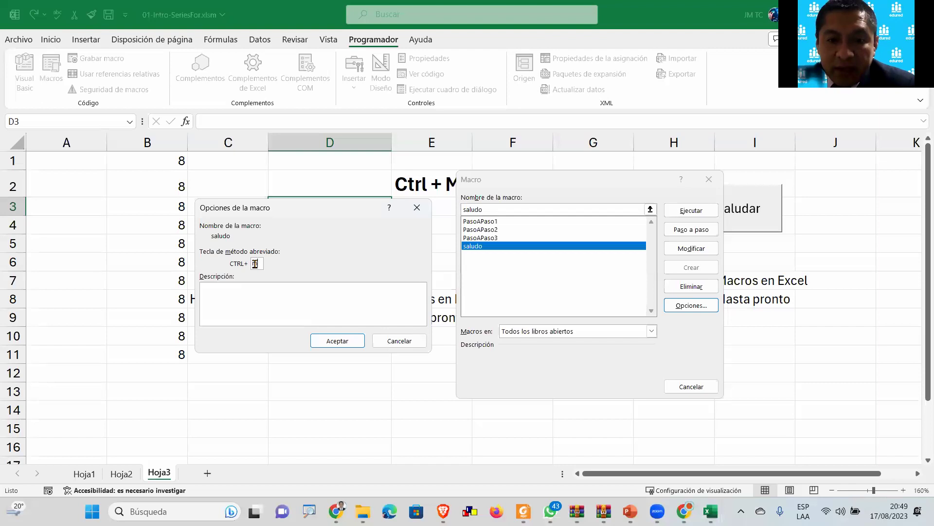
pyautogui.click(335, 342)
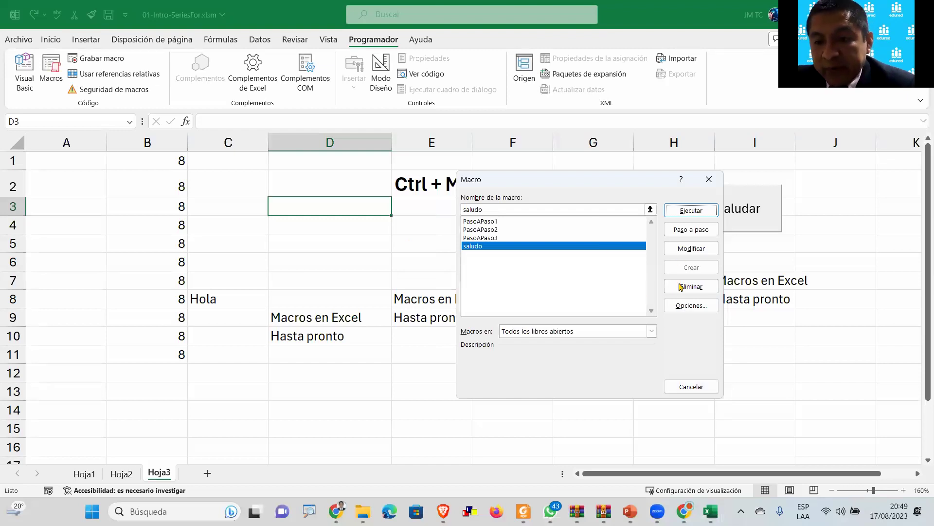
# Close the Macro dialog and change E2 to 'Ctrl + m' with the m coloured red.
pyautogui.click(690, 388)
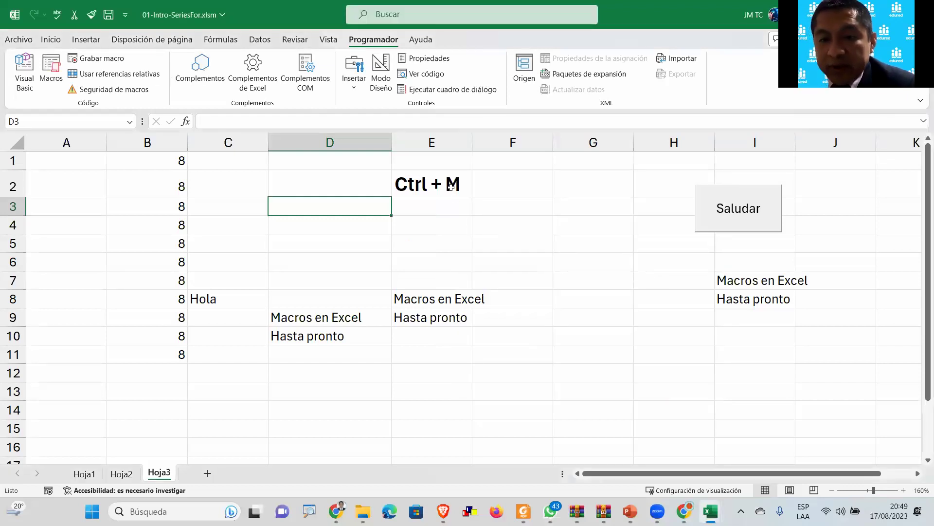
pyautogui.doubleClick(458, 185)
pyautogui.doubleClick(455, 185)
pyautogui.write('m')
pyautogui.doubleClick(456, 185)
pyautogui.click(490, 166)
pyautogui.click(471, 234)
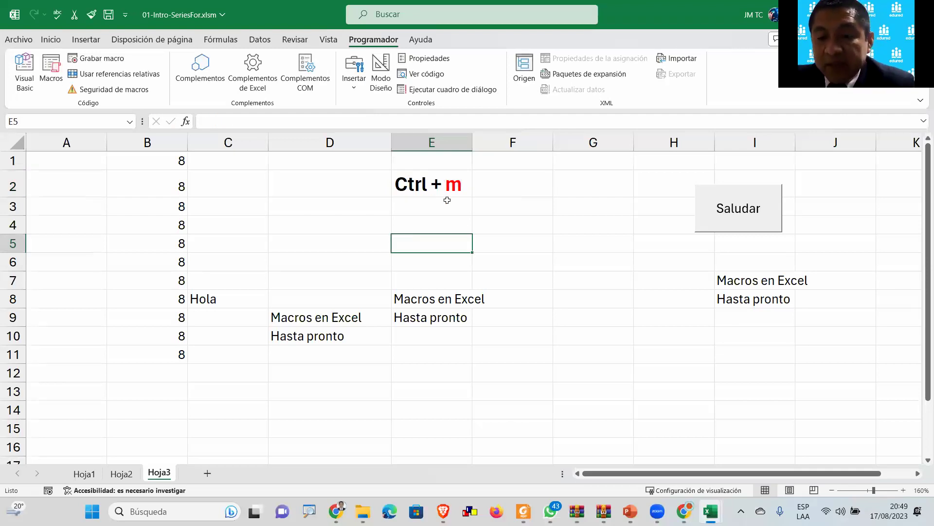
pyautogui.click(524, 276)
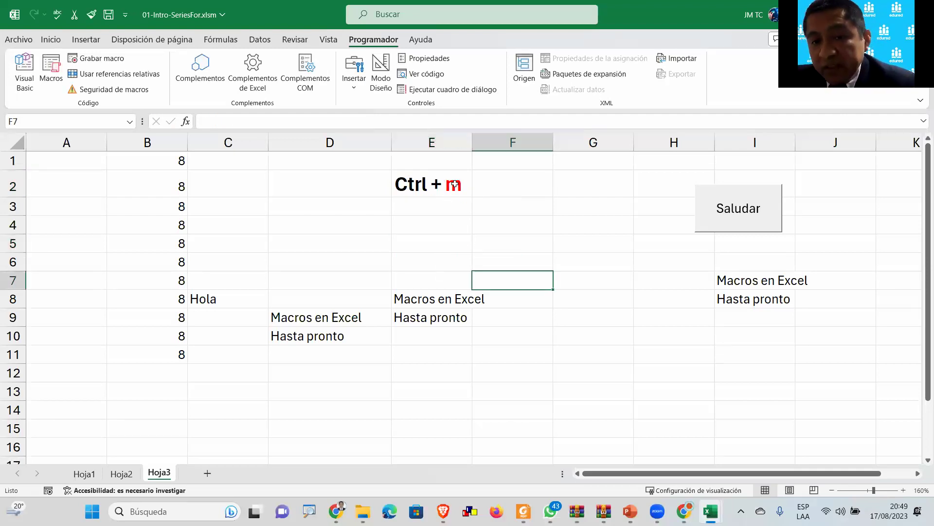
pyautogui.click(454, 185)
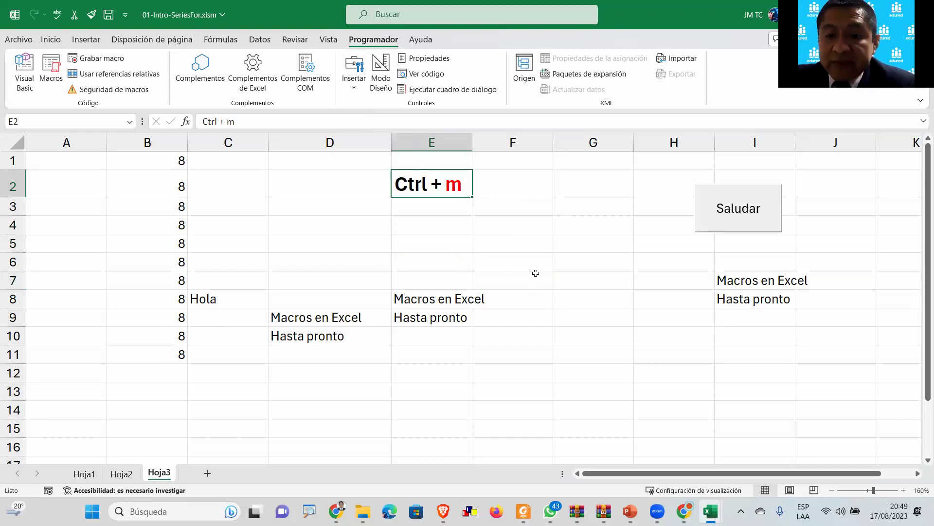
# Run the greeting macro with Ctrl+m from D2, F4 and F11.
pyautogui.click(291, 183)
pyautogui.hotkey('ctrl', 'm')
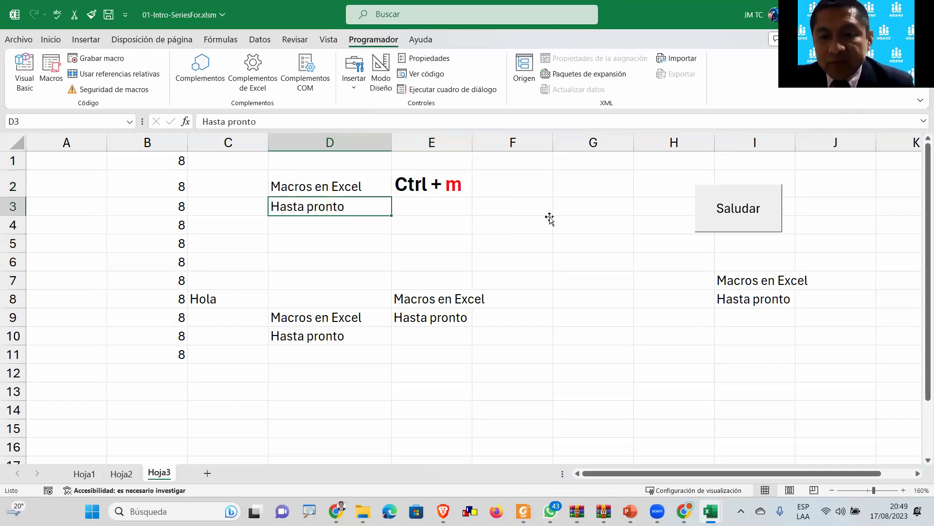
pyautogui.click(549, 218)
pyautogui.hotkey('ctrl', 'm')
pyautogui.click(533, 363)
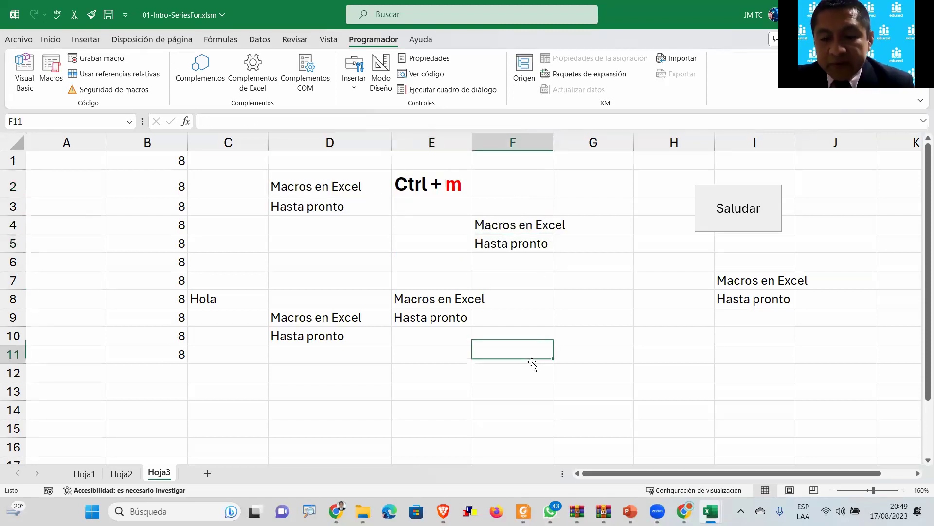
pyautogui.hotkey('ctrl', 'm')
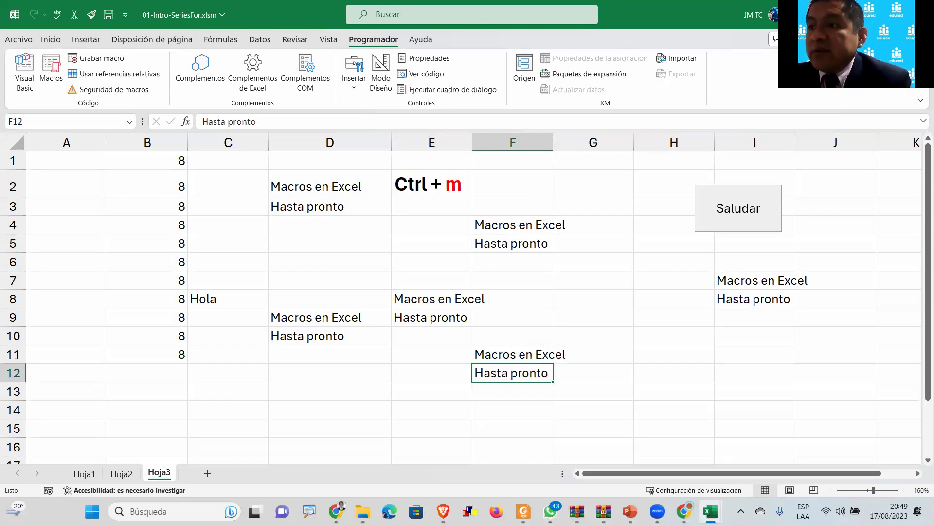
pyautogui.hotkey('alt', 'F11')
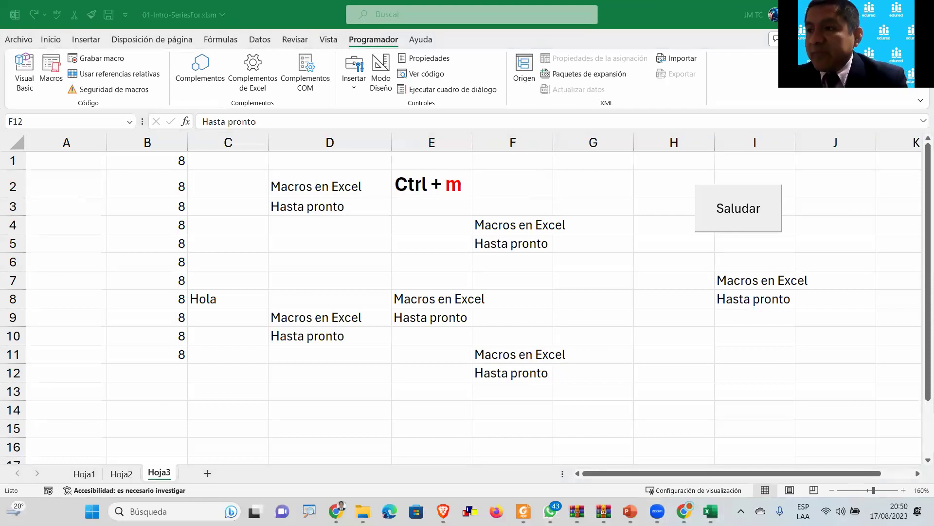
pyautogui.press('super+r')
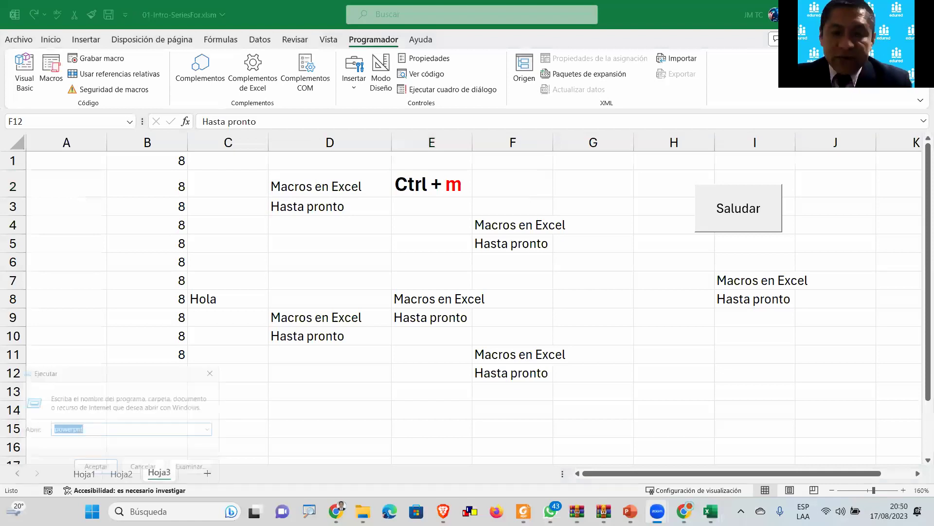
pyautogui.write('winword')
pyautogui.press('Return')
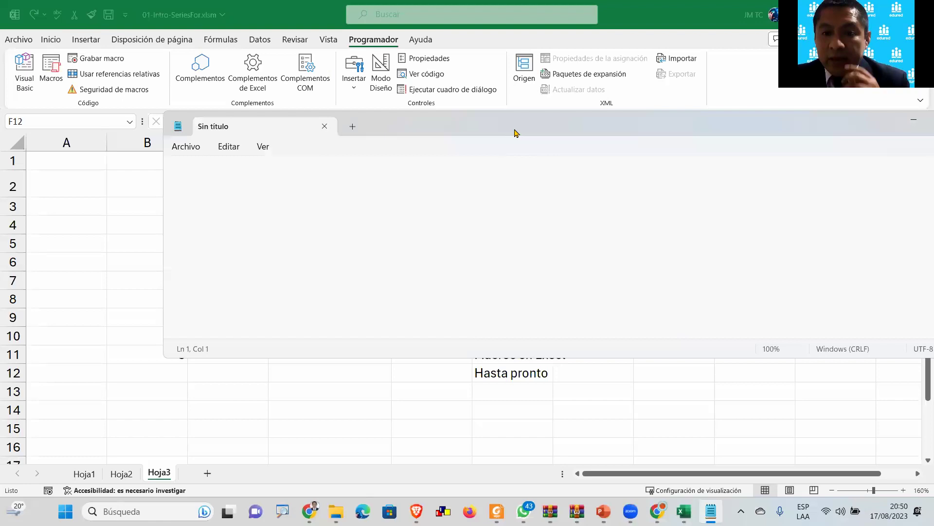
pyautogui.hotkey('alt', 'Tab')
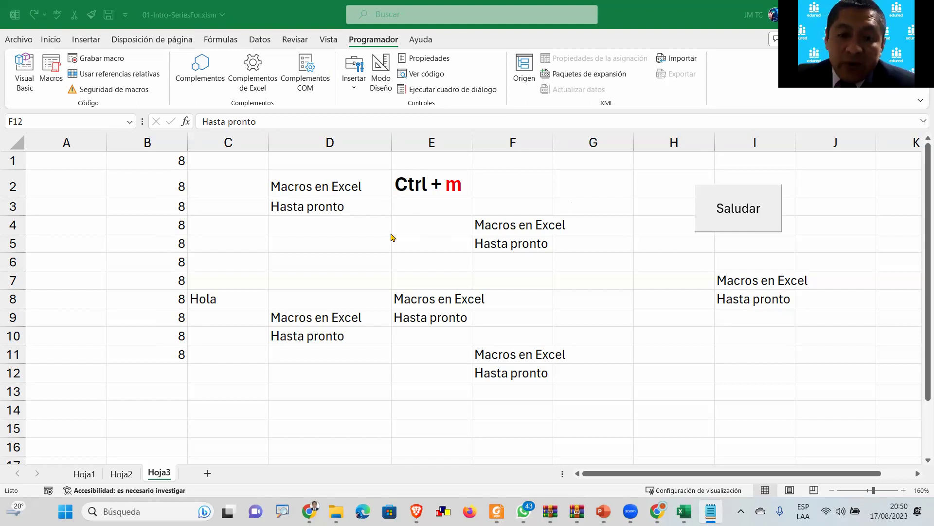
# Choose Quitar Módulo2 in the VBA editor, answer the export prompt, and return to Hoja3.
pyautogui.click(26, 71)
pyautogui.click(334, 238)
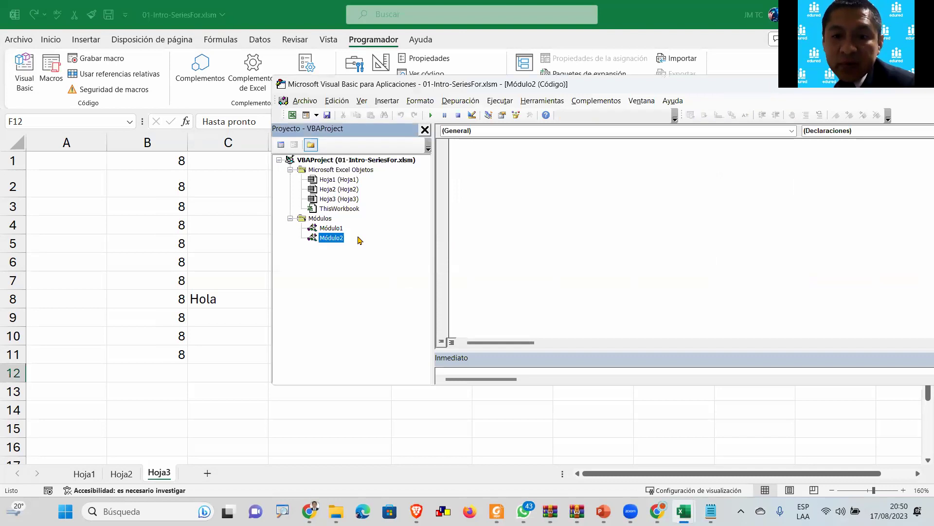
pyautogui.rightClick(337, 240)
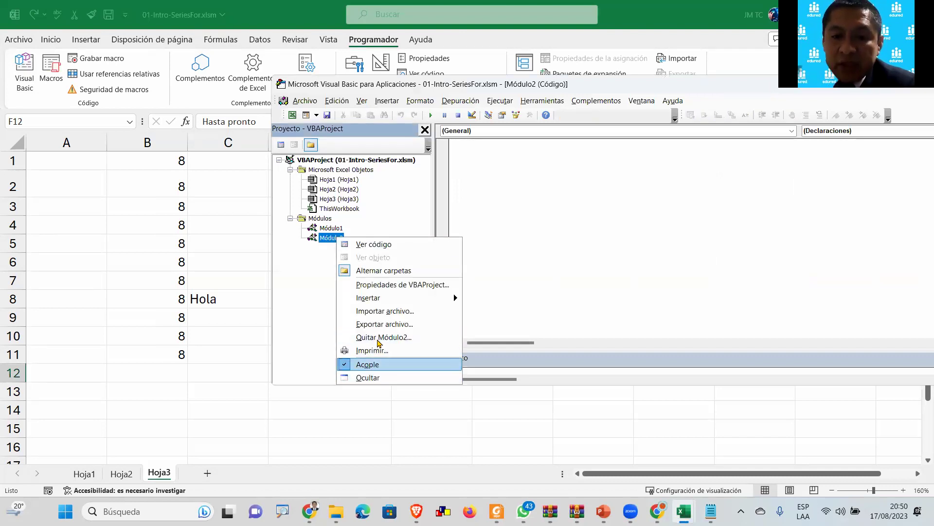
pyautogui.click(379, 337)
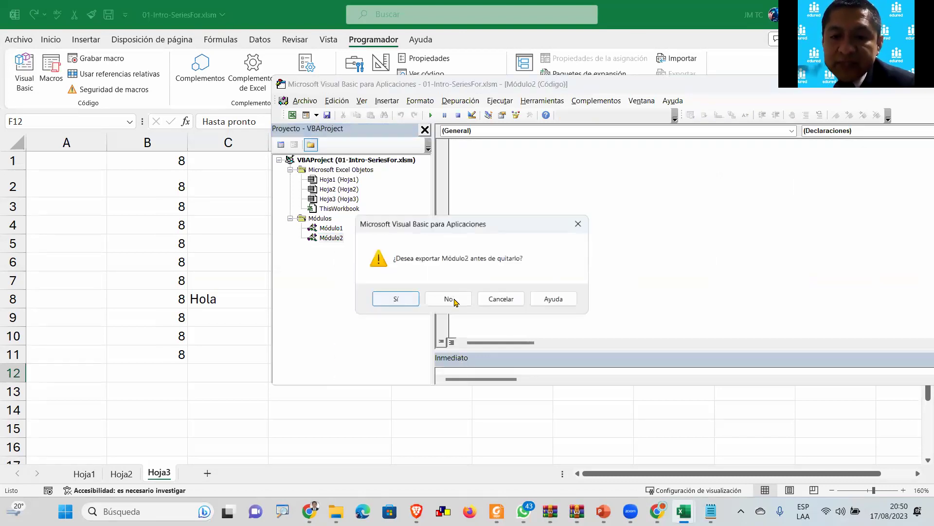
pyautogui.click(397, 300)
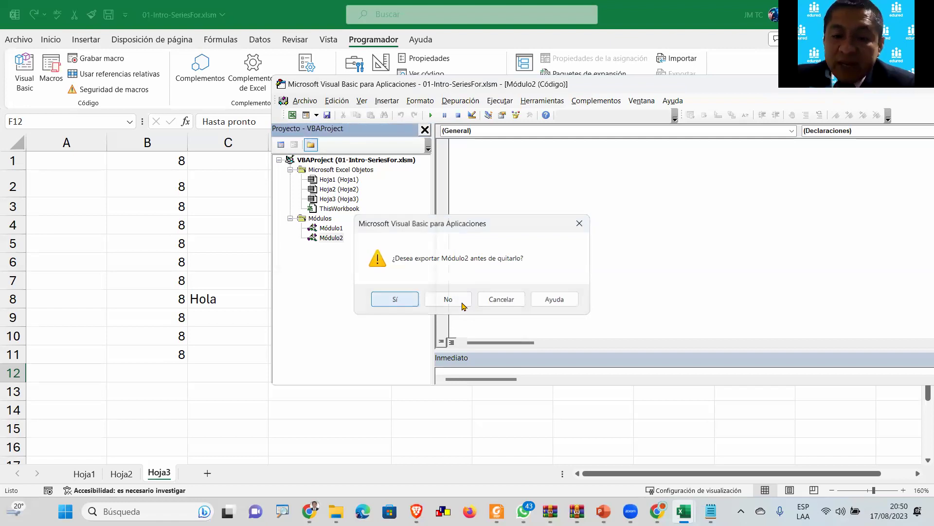
pyautogui.press('Escape')
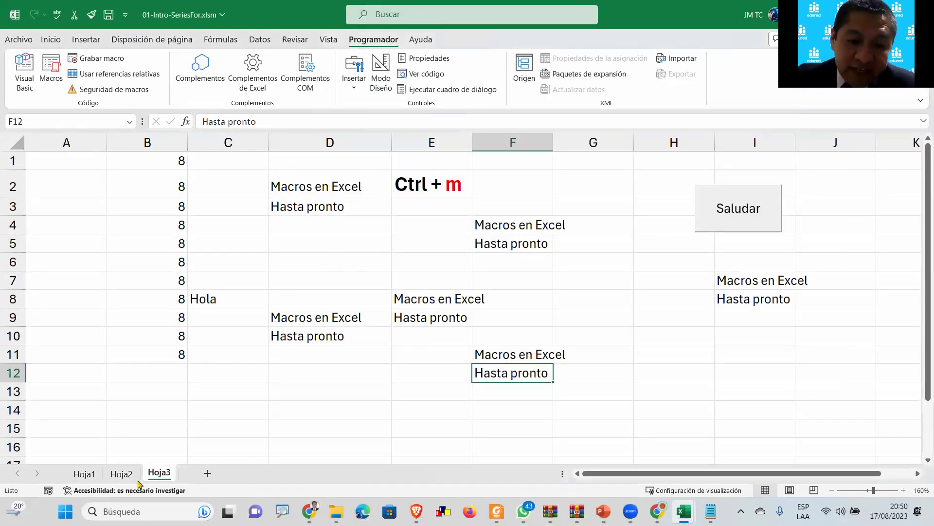
# Flip between Hoja1, Hoja2 and Hoja3, selecting the Recorrido values B1:B10 on Hoja2.
pyautogui.click(122, 473)
pyautogui.click(160, 472)
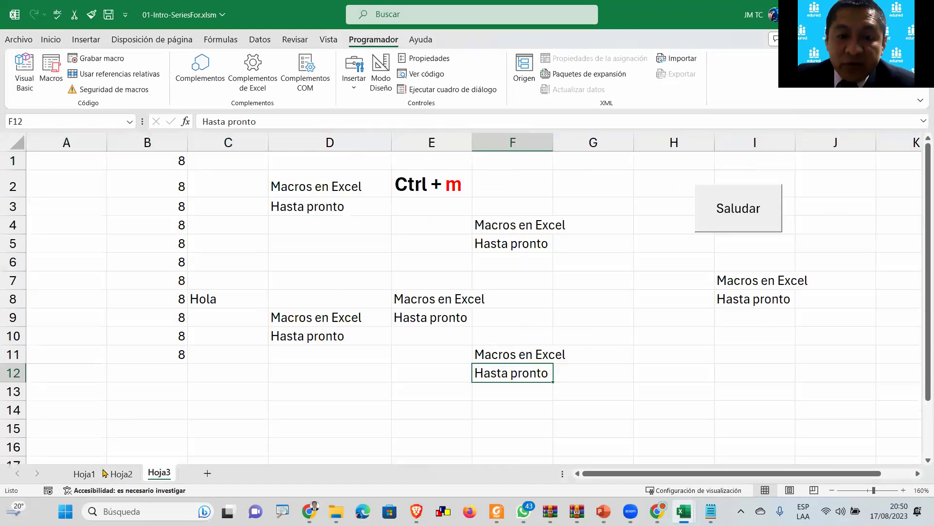
pyautogui.click(84, 472)
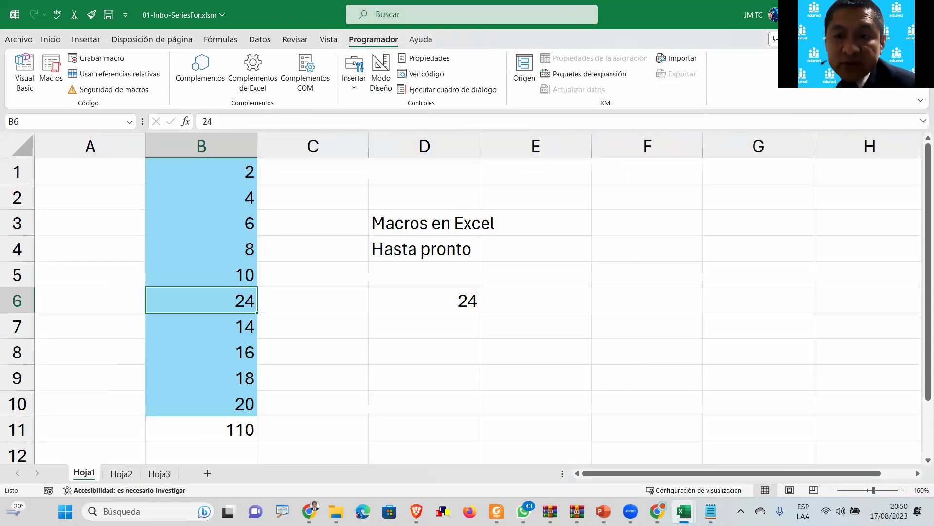
pyautogui.click(159, 472)
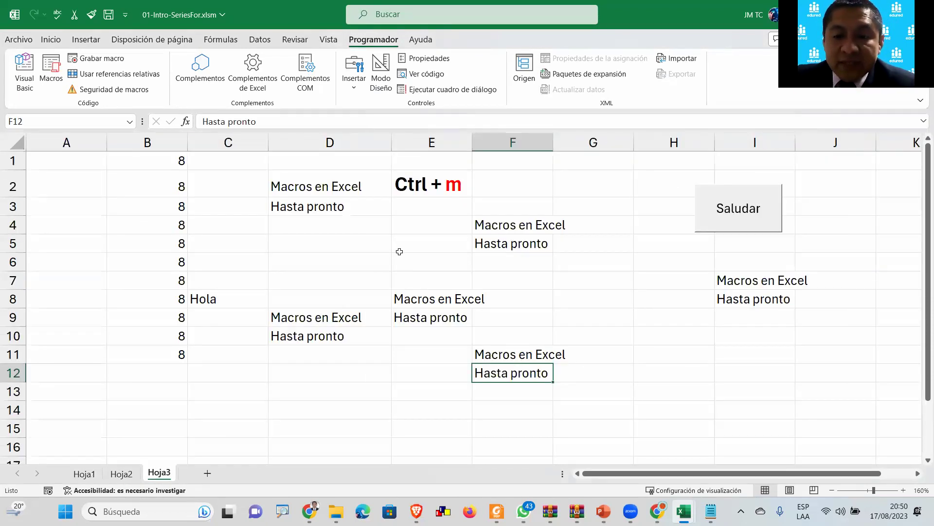
pyautogui.click(121, 473)
pyautogui.click(248, 200)
pyautogui.hotkey('ctrl', 'pageup')
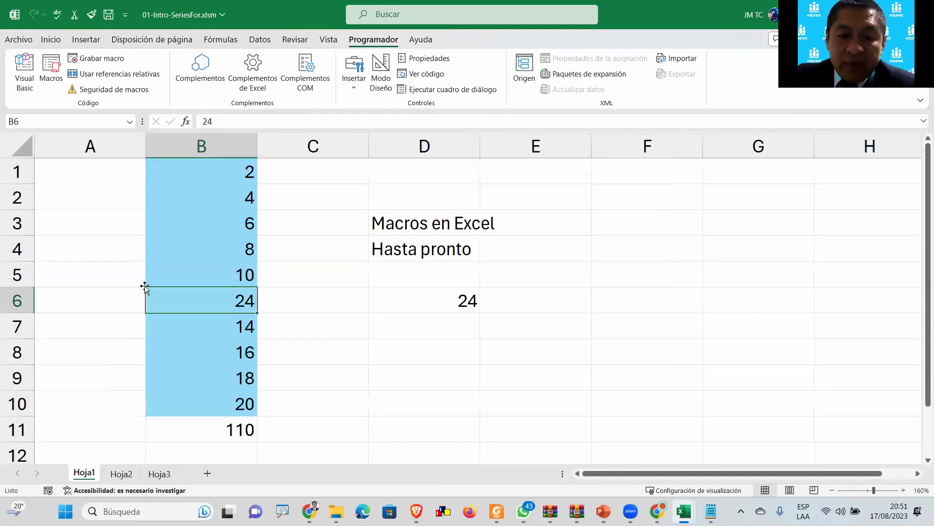
pyautogui.click(121, 474)
pyautogui.click(163, 480)
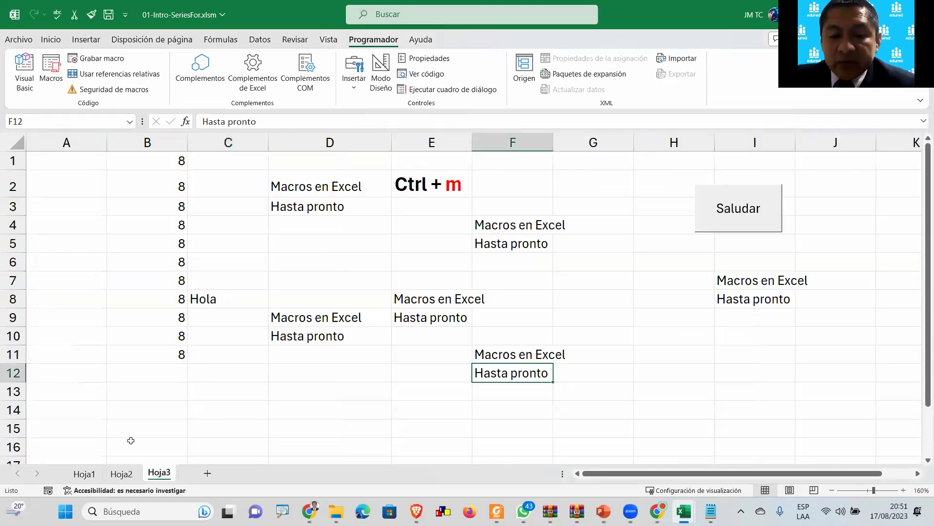
pyautogui.click(136, 476)
pyautogui.moveTo(164, 160); pyautogui.dragTo(172, 333)
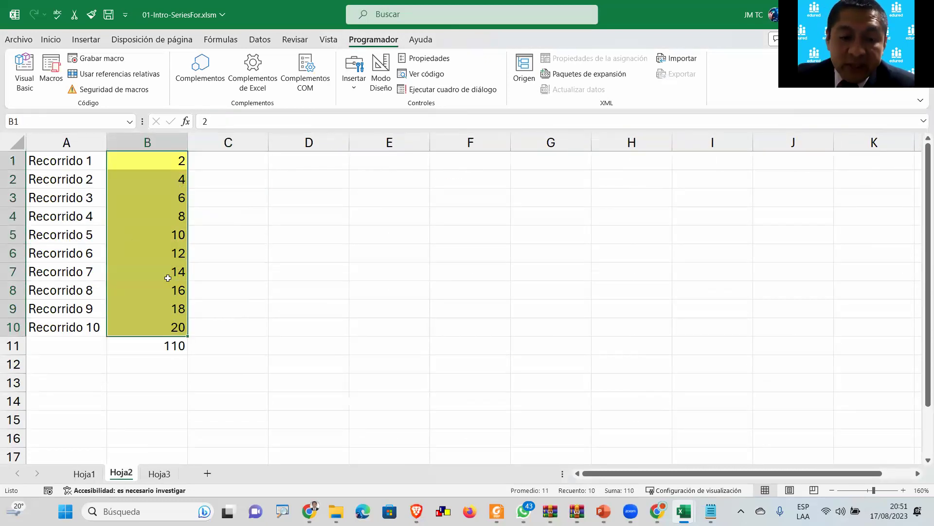
# On Hoja3, inspect cell E4, the Ctrl + m note in E2 and cell G8, scrolling down.
pyautogui.click(156, 470)
pyautogui.click(443, 225)
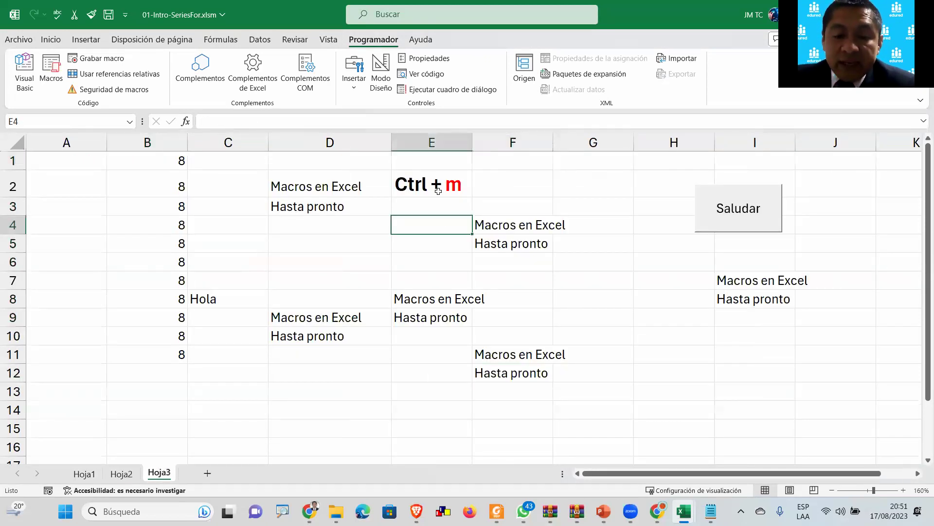
pyautogui.click(431, 193)
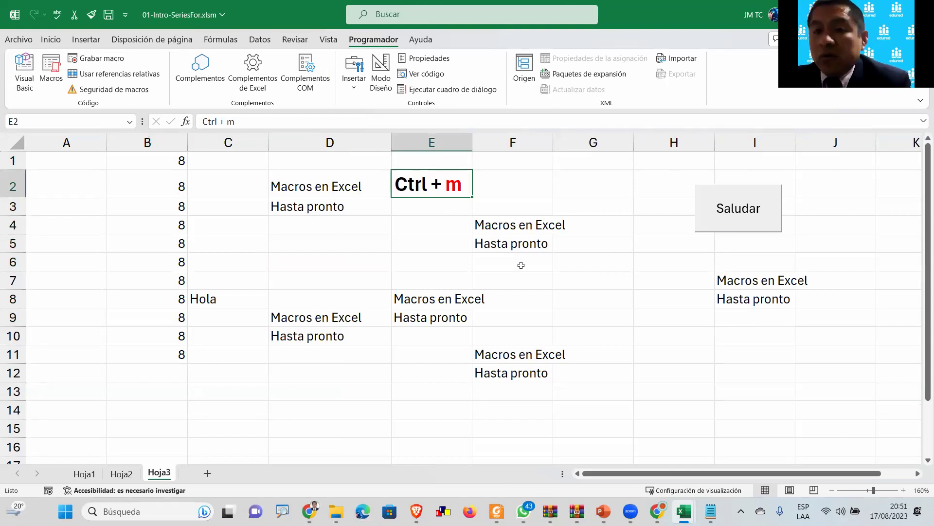
pyautogui.click(431, 225)
pyautogui.click(431, 184)
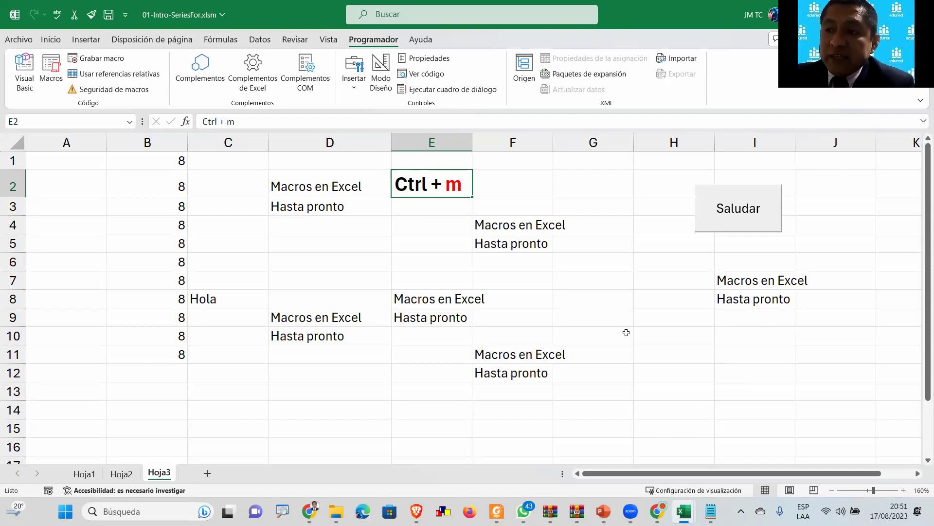
pyautogui.click(559, 293)
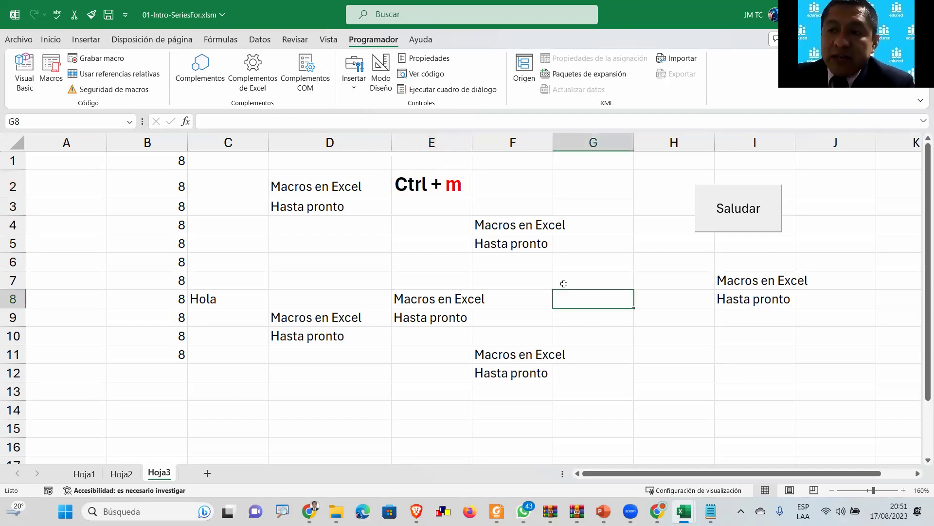
pyautogui.scroll(-1, 564, 283)
pyautogui.scroll(-1, 564, 284)
pyautogui.scroll(-1, 564, 283)
pyautogui.scroll(-2, 564, 283)
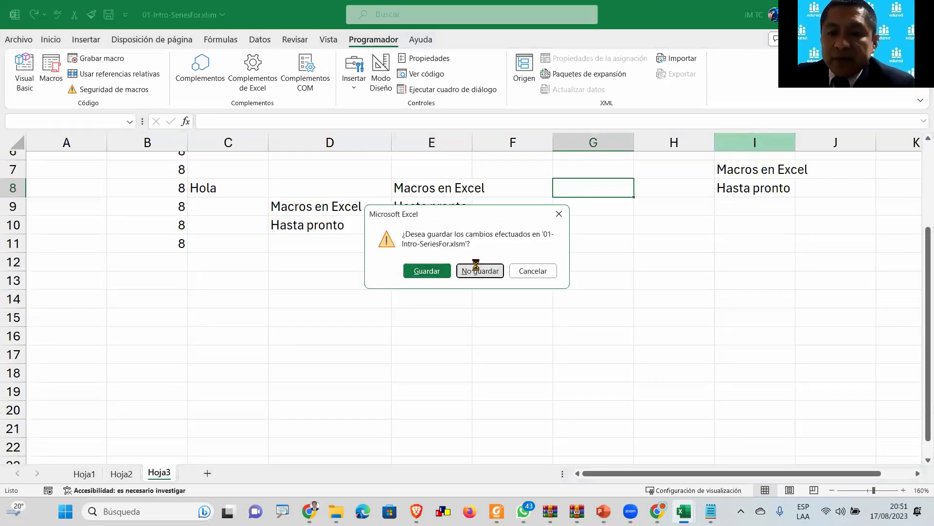
# Close 01-Intro-SeriesFor.xlsm without saving and restart the frozen Excel, skipping file recovery.
pyautogui.click(476, 265)
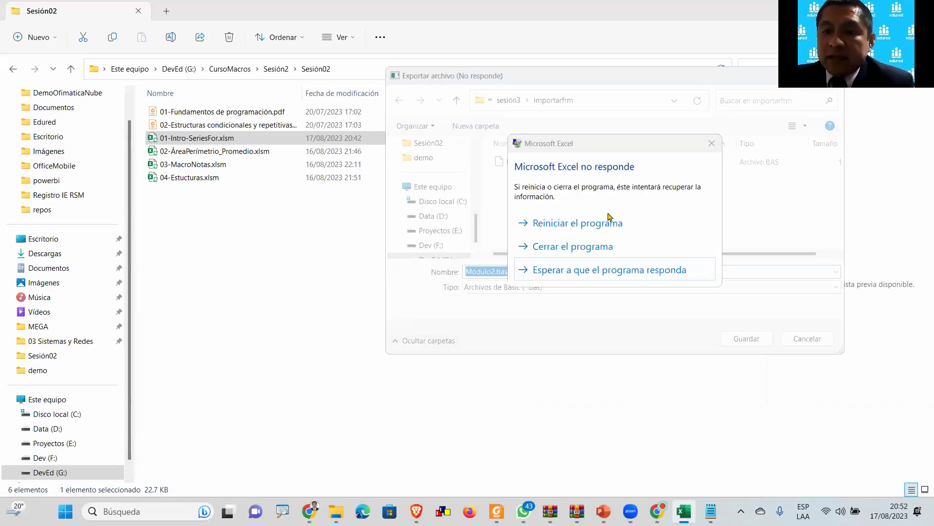
pyautogui.click(598, 246)
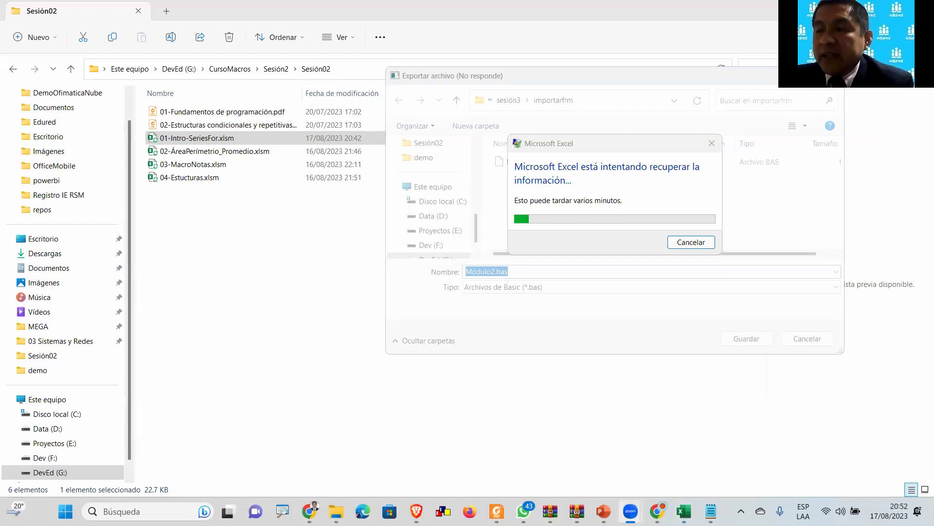
pyautogui.click(691, 242)
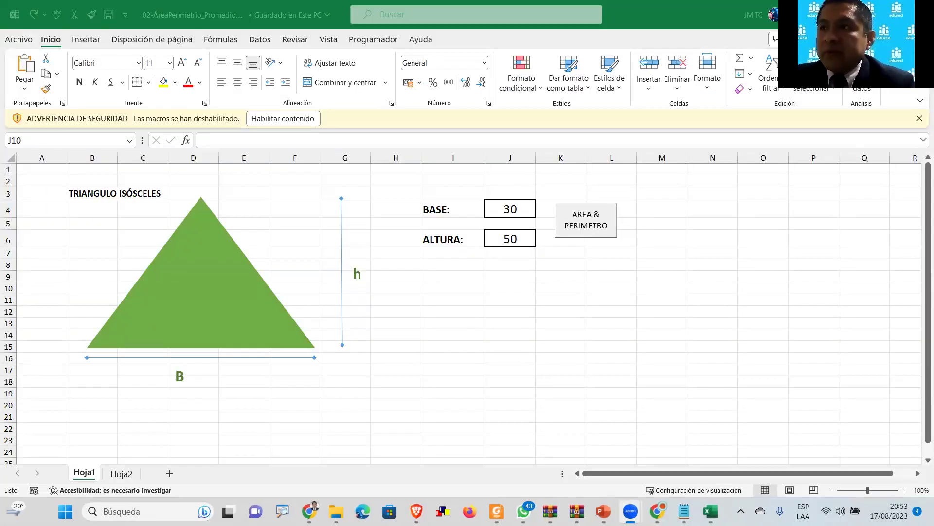
# Enable the triangle workbook's macros and check its BASE 30 and ALTURA 50 values.
pyautogui.click(305, 120)
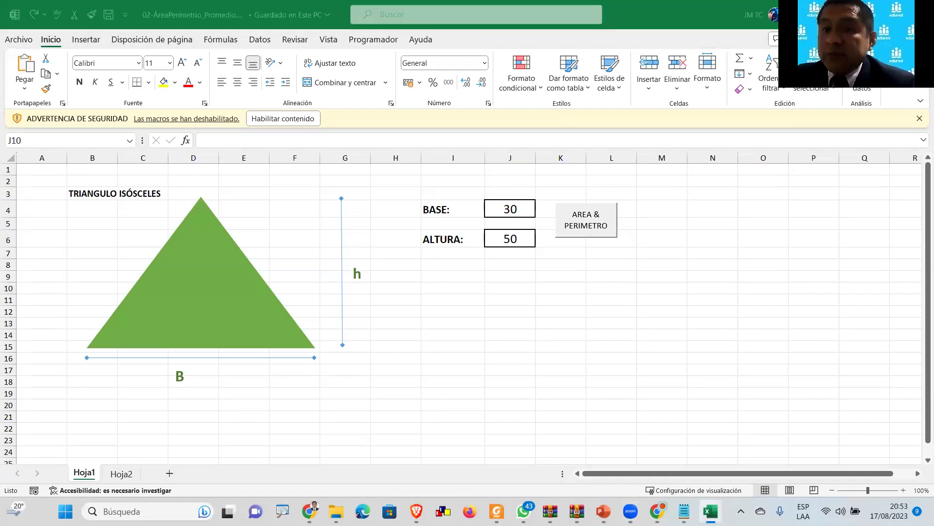
pyautogui.click(285, 114)
pyautogui.click(572, 349)
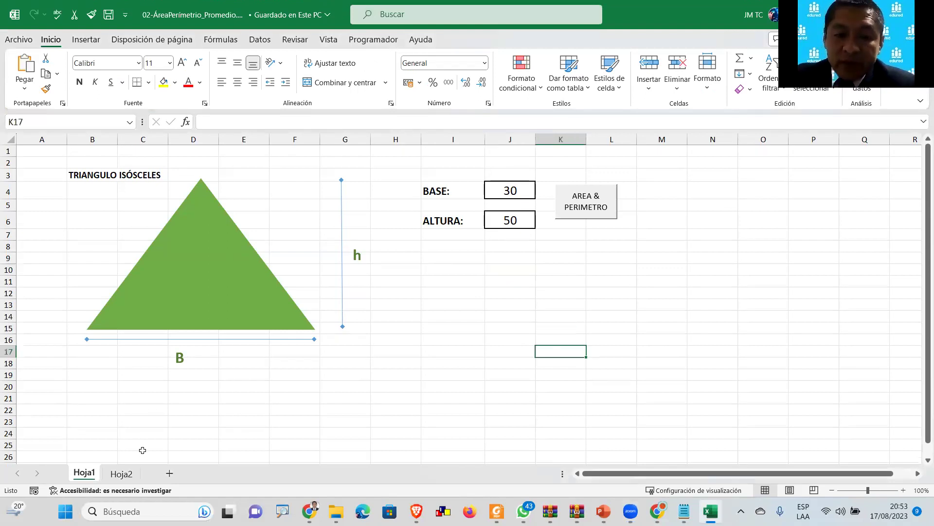
pyautogui.click(490, 266)
pyautogui.click(506, 219)
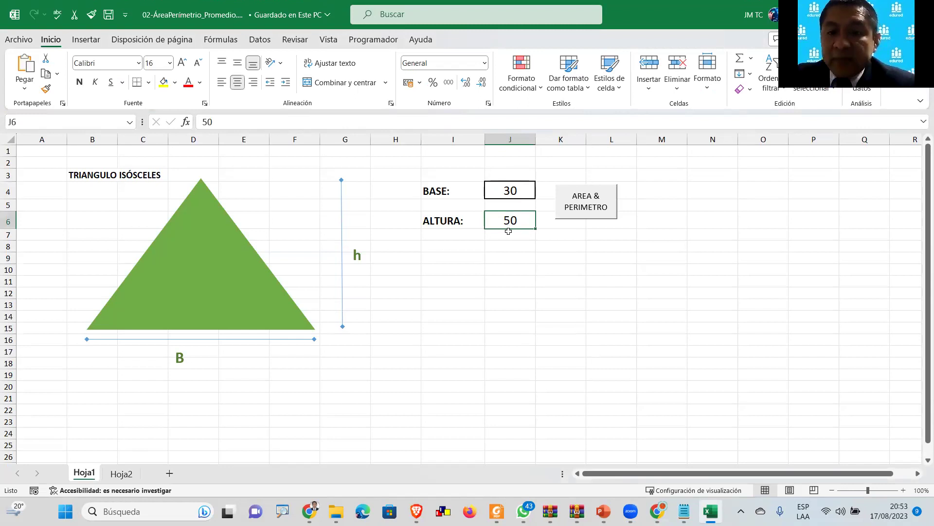
pyautogui.press('Up')
pyautogui.press('Up')
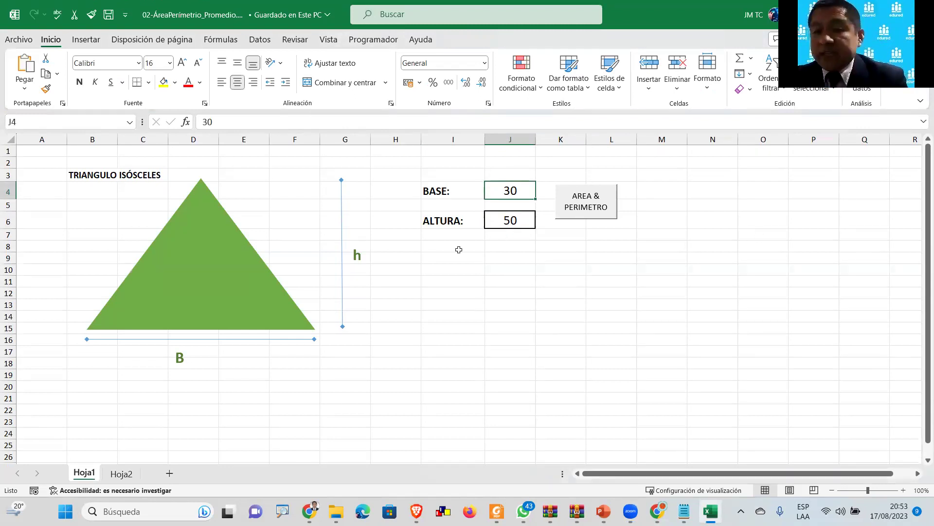
pyautogui.click(492, 271)
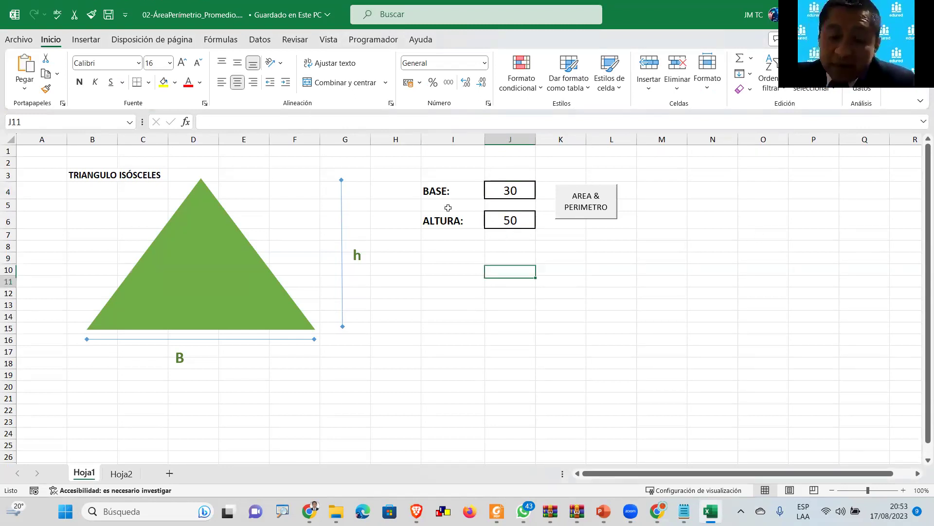
pyautogui.click(499, 222)
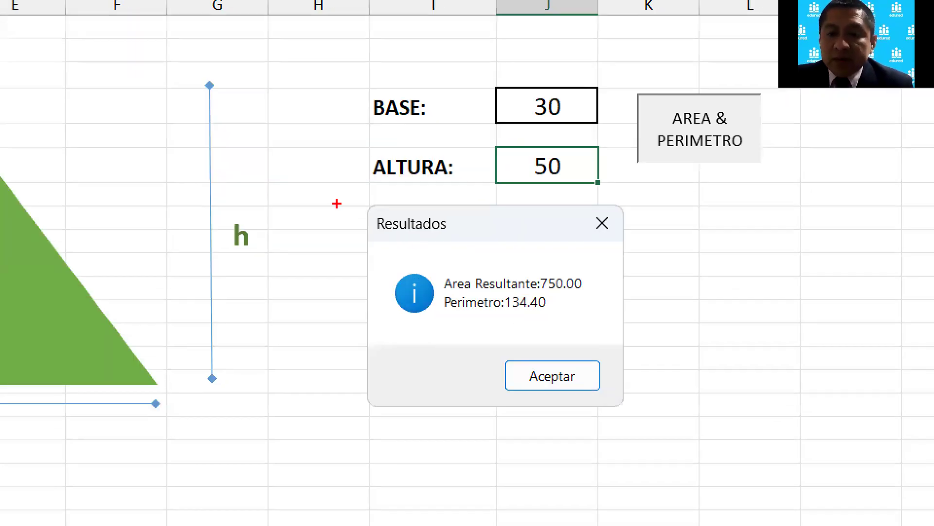
# Drag across areas of the triangle sheet, ending with Resultados showing area 750.00 and perimeter 134.40.
pyautogui.moveTo(341, 196)
pyautogui.mouseDown()
pyautogui.moveTo(535, 252)
pyautogui.moveTo(639, 251)
pyautogui.mouseUp()
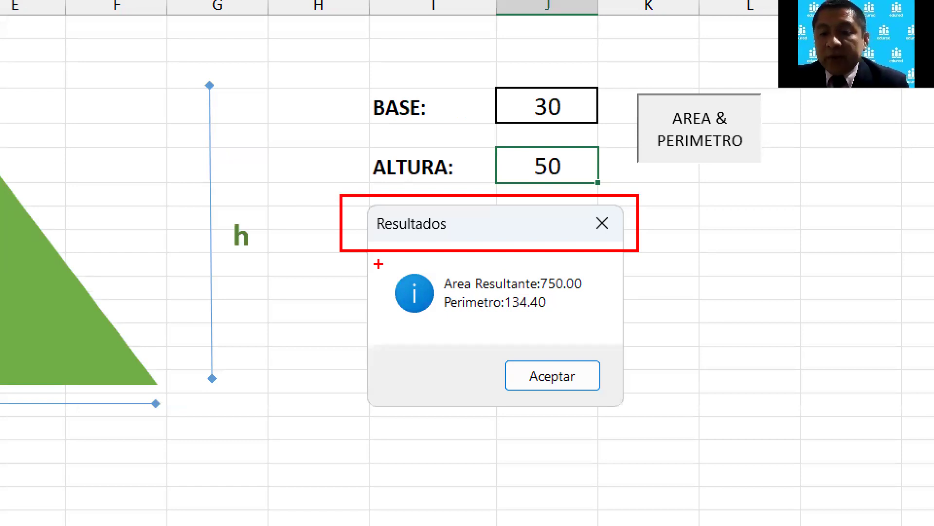
pyautogui.moveTo(379, 263); pyautogui.dragTo(608, 319)
pyautogui.moveTo(319, 293); pyautogui.dragTo(394, 294)
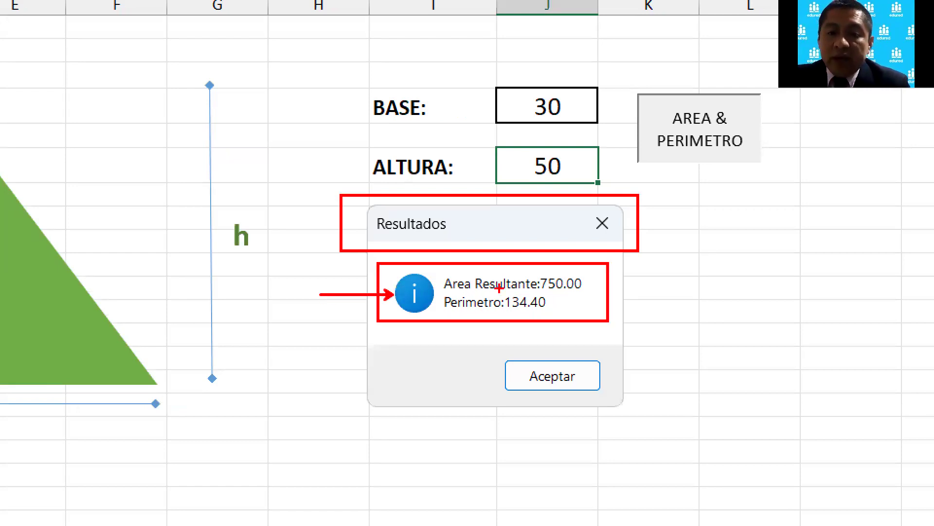
pyautogui.moveTo(594, 284); pyautogui.dragTo(642, 266)
pyautogui.moveTo(560, 312); pyautogui.dragTo(596, 305)
pyautogui.moveTo(592, 104); pyautogui.dragTo(584, 100)
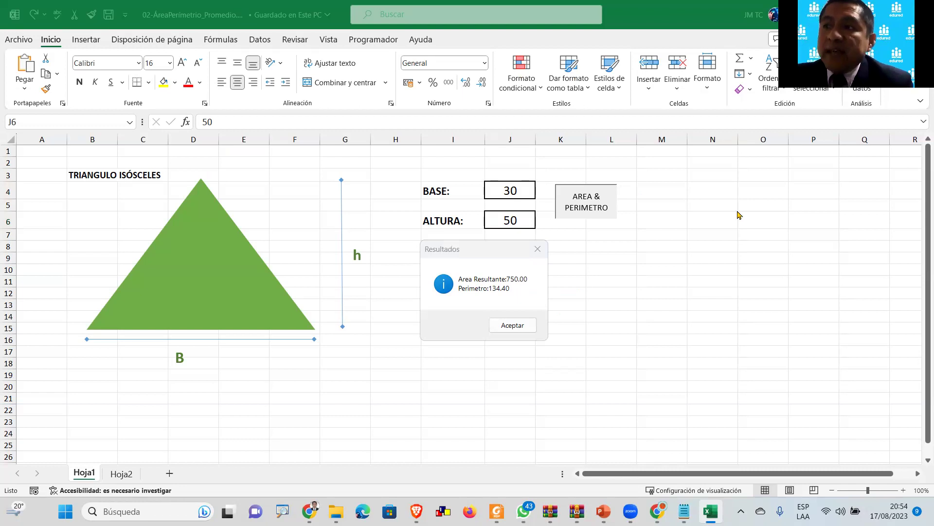
# Dismiss the results, browse up to the Sesión2 folder in File Explorer, and return to Excel.
pyautogui.click(513, 325)
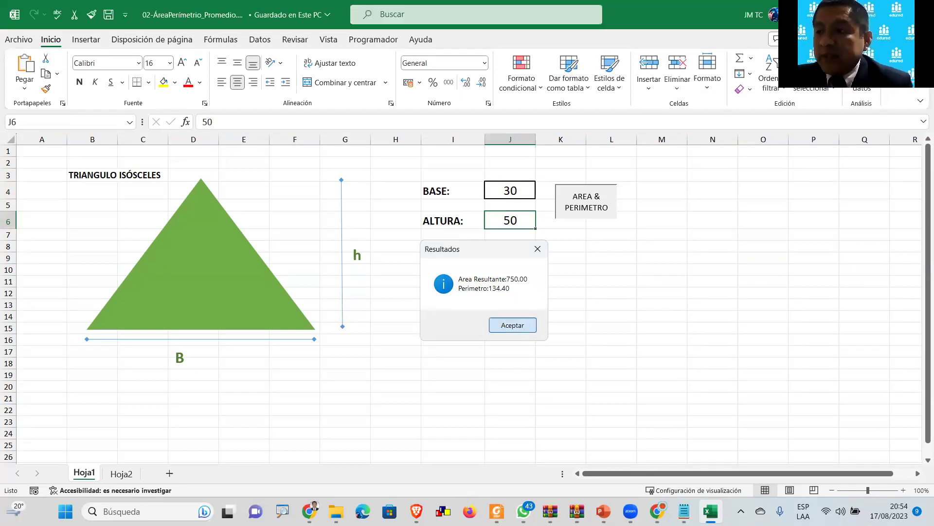
pyautogui.press('Return')
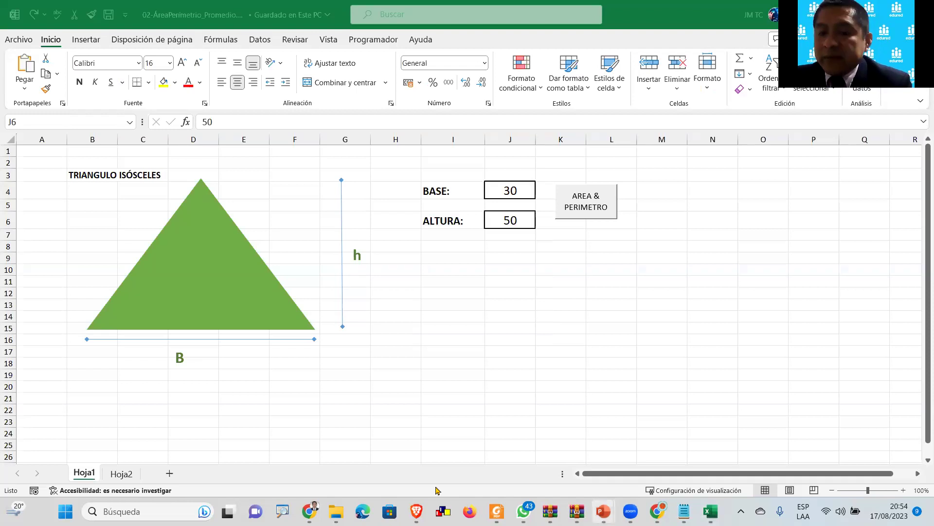
pyautogui.moveTo(336, 511)
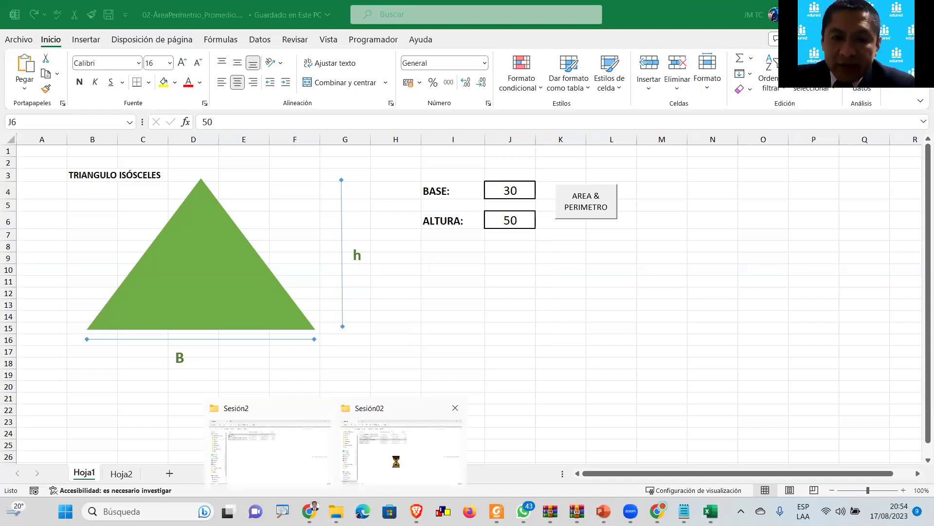
pyautogui.hotkey('alt', 'Tab')
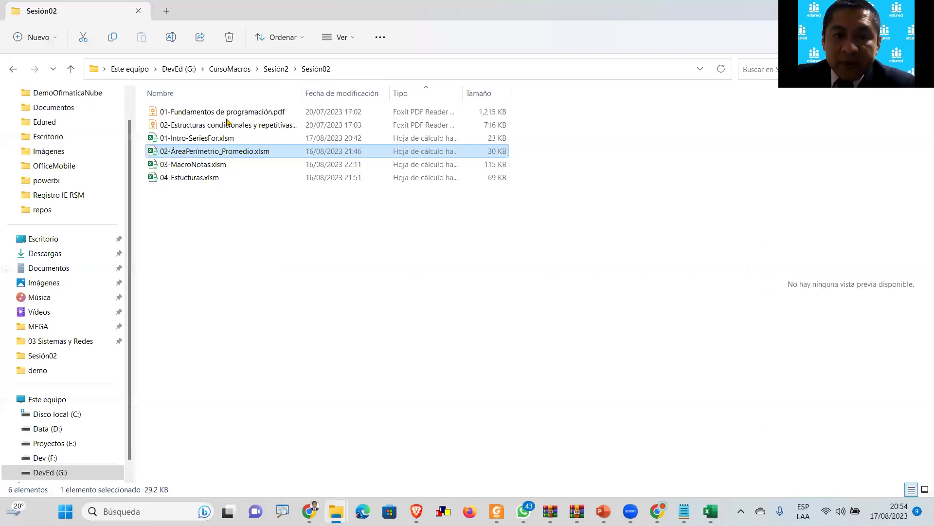
pyautogui.hotkey('alt', 'Up')
pyautogui.press('Down')
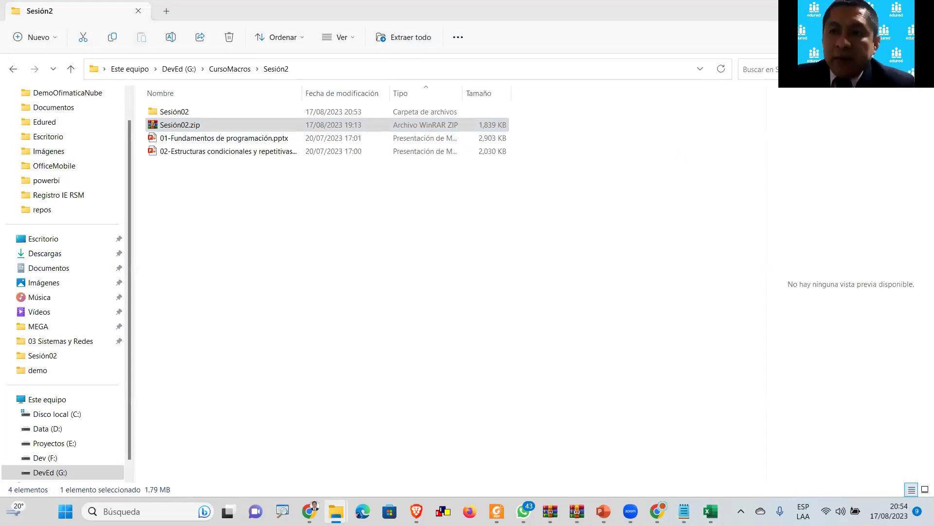
pyautogui.hotkey('alt', 'Tab')
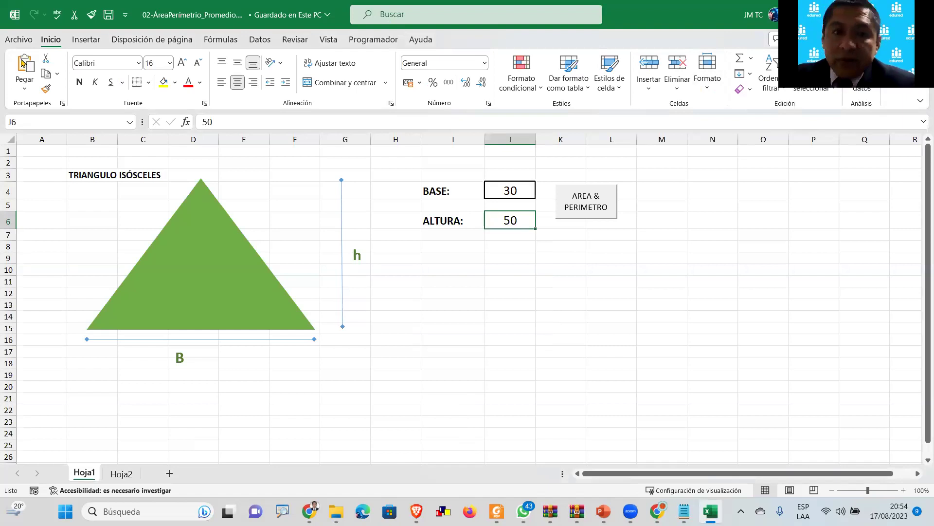
# Review calculaPromedio's header and Alumno InputBox line in the VBA editor, then rerun AREA & PERIMETRO.
pyautogui.click(374, 39)
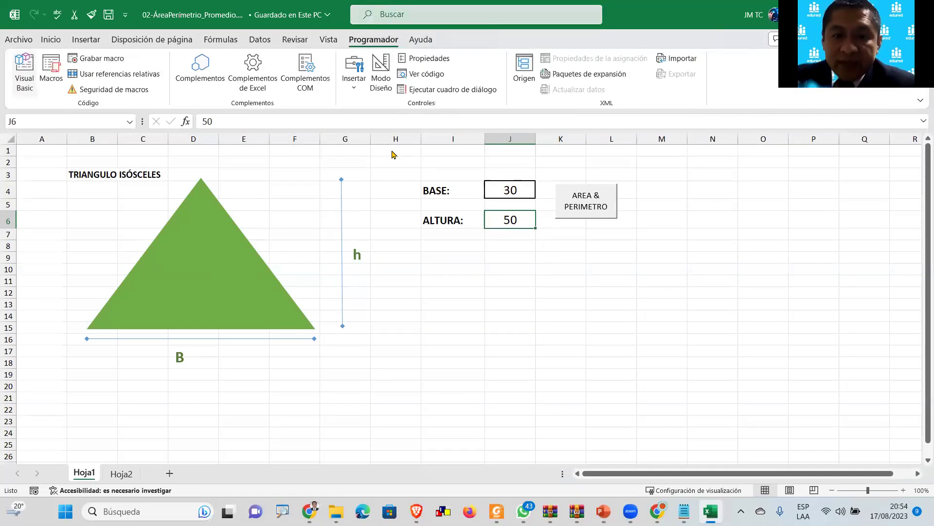
pyautogui.hotkey('alt', 'F11')
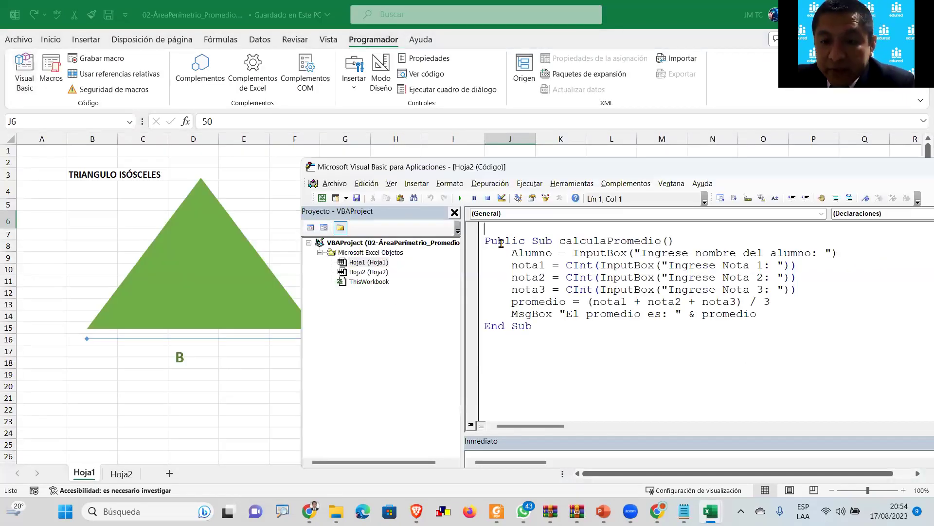
pyautogui.moveTo(485, 240); pyautogui.dragTo(696, 242)
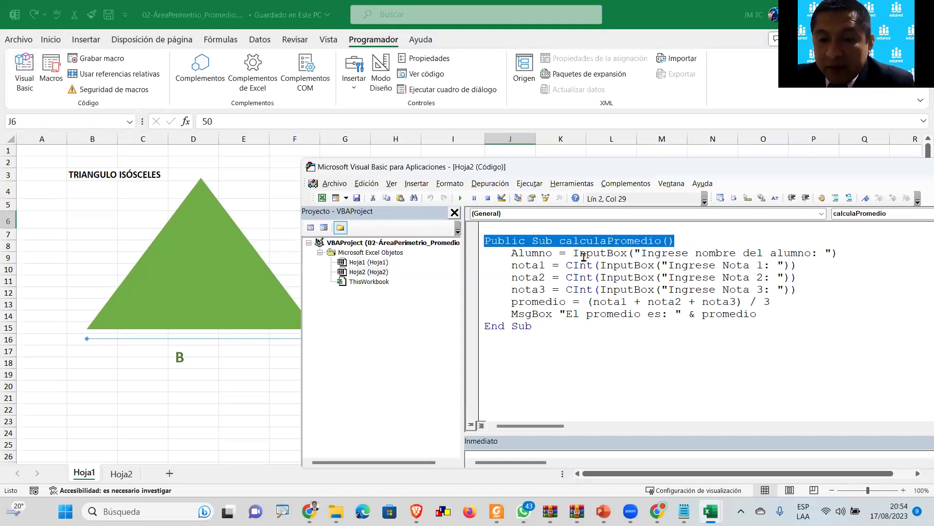
pyautogui.moveTo(533, 159); pyautogui.dragTo(530, 75)
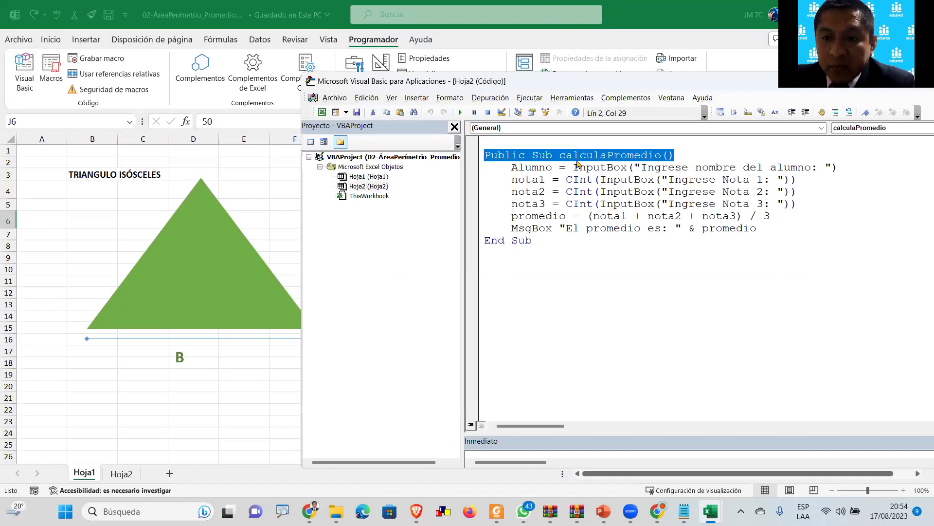
pyautogui.moveTo(560, 155); pyautogui.dragTo(685, 157)
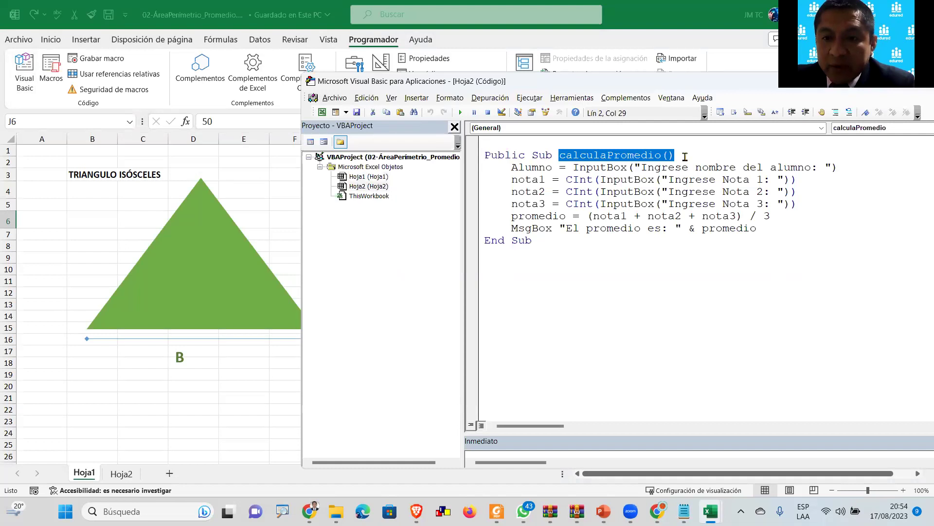
pyautogui.doubleClick(543, 167)
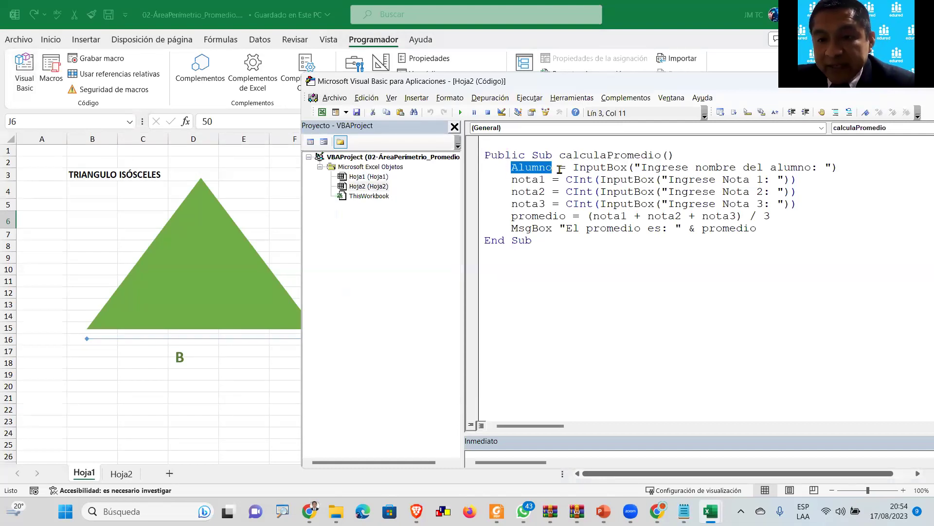
pyautogui.click(560, 169)
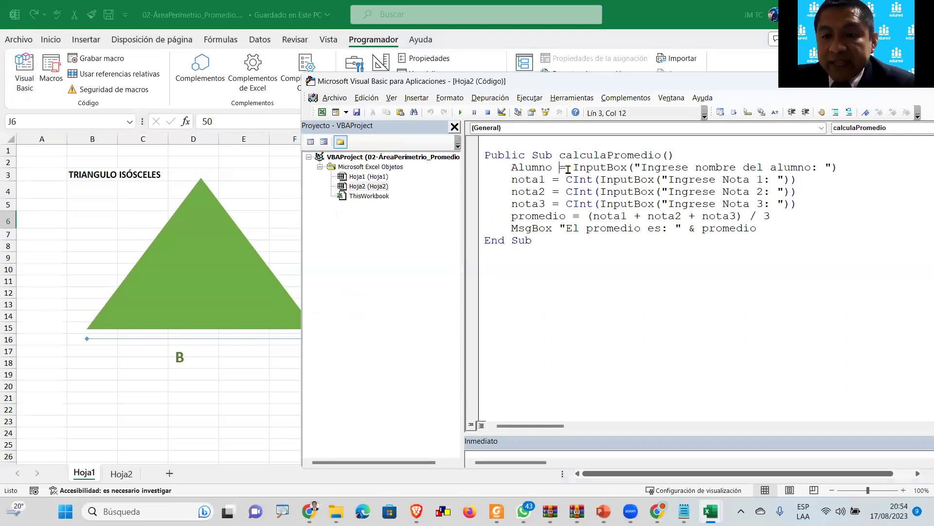
pyautogui.moveTo(572, 168); pyautogui.dragTo(627, 170)
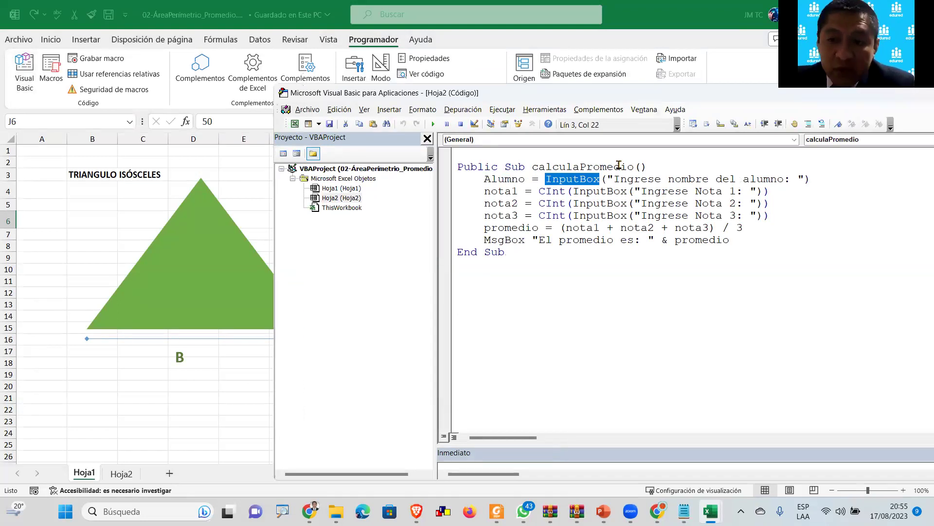
pyautogui.click(585, 208)
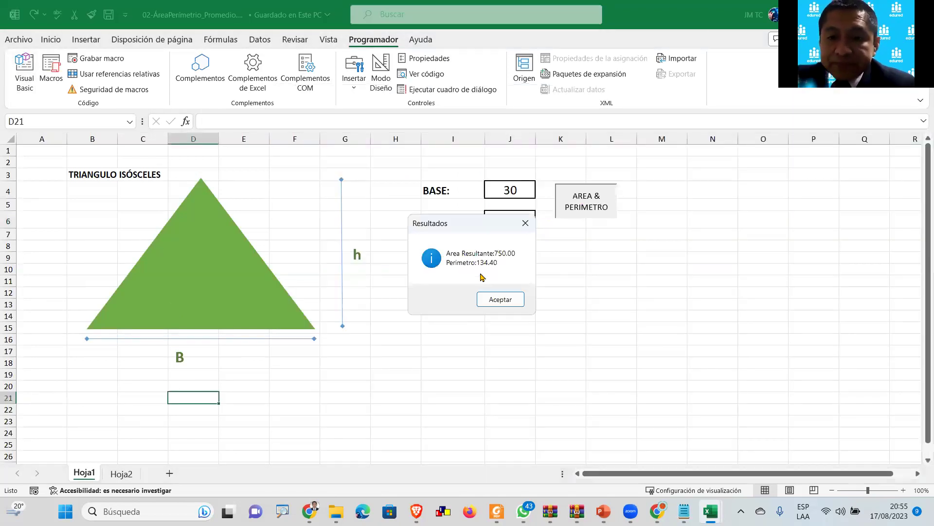
# Run Calcular promedio on Hoja2, cancel at the first grade, dismiss the type mismatch, and return to Hoja1.
pyautogui.click(503, 301)
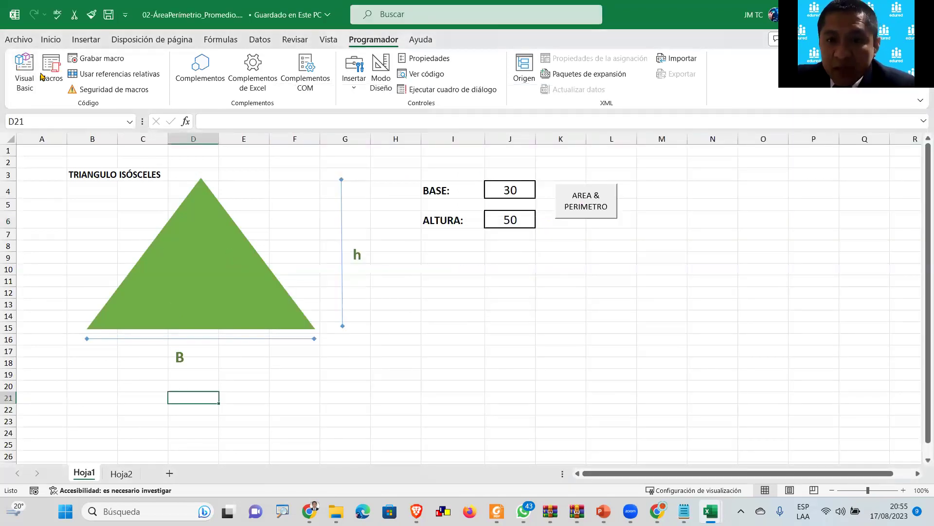
pyautogui.hotkey('alt', 'F11')
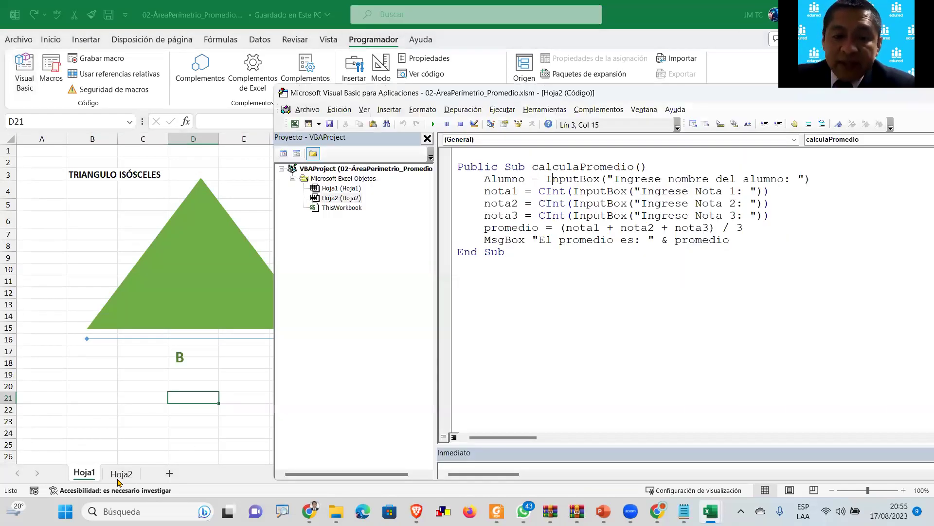
pyautogui.click(117, 479)
pyautogui.click(82, 181)
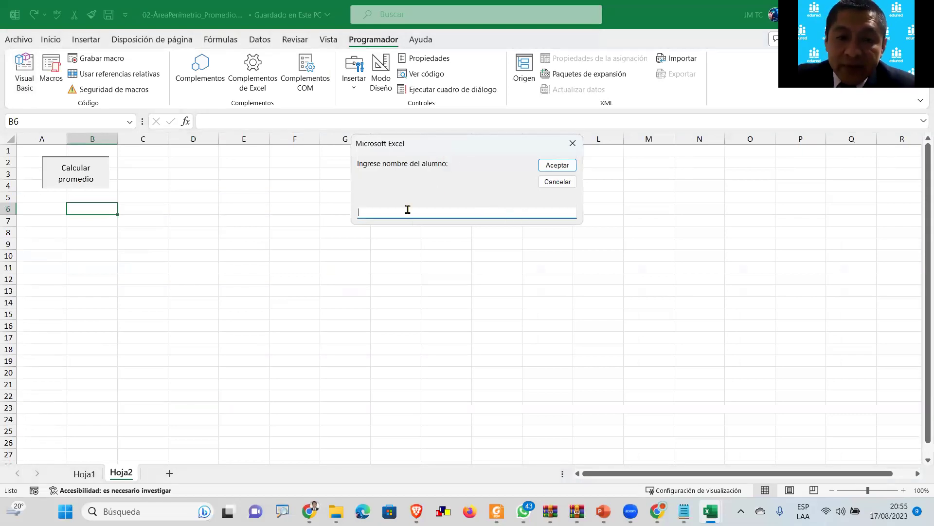
pyautogui.click(559, 183)
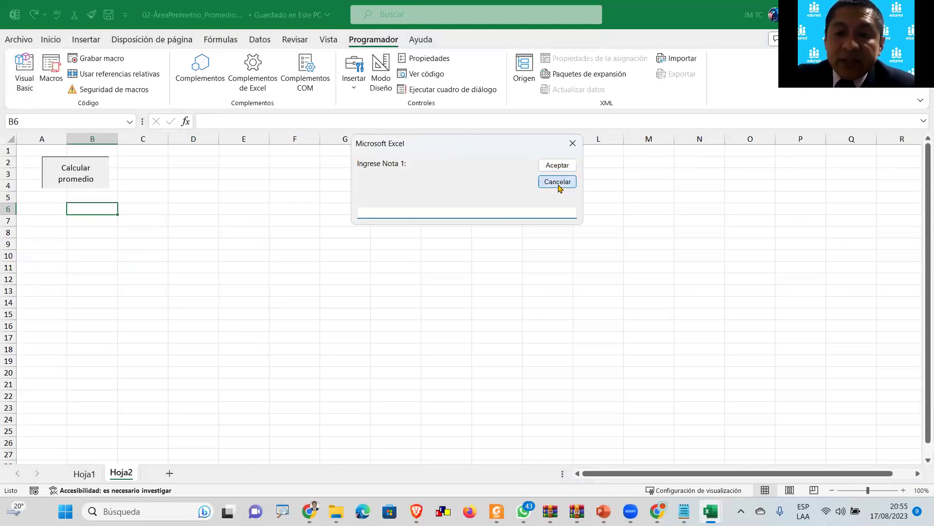
pyautogui.click(558, 182)
pyautogui.click(450, 301)
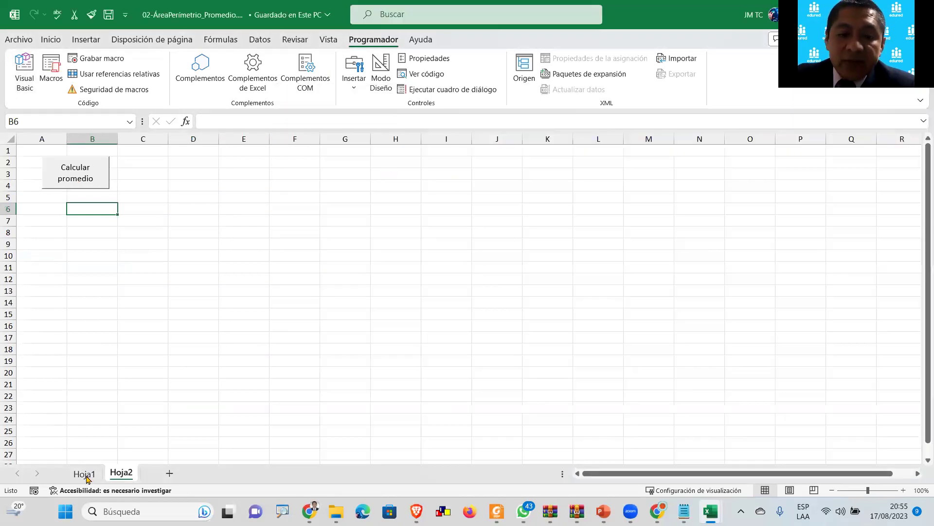
pyautogui.click(84, 473)
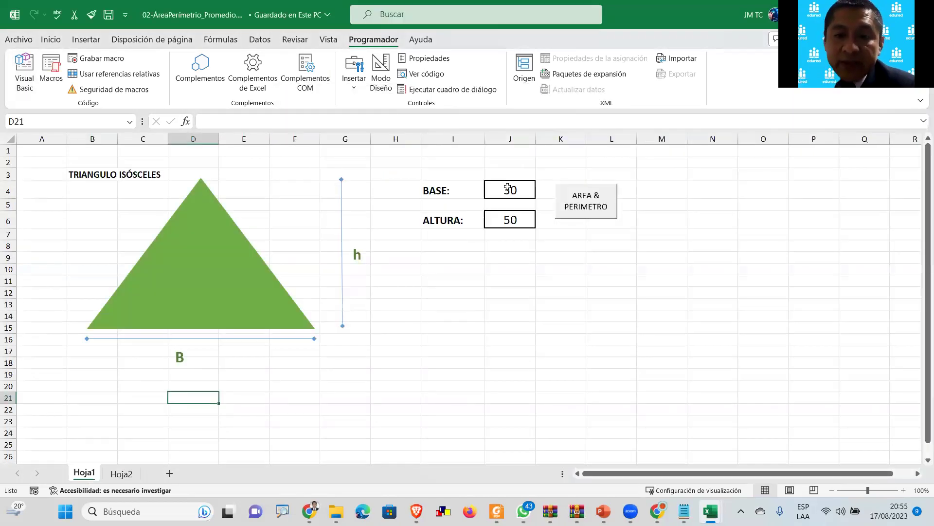
# Recalculate the triangle's area and perimeter, close the results, and move to Hoja2.
pyautogui.click(585, 210)
pyautogui.click(500, 301)
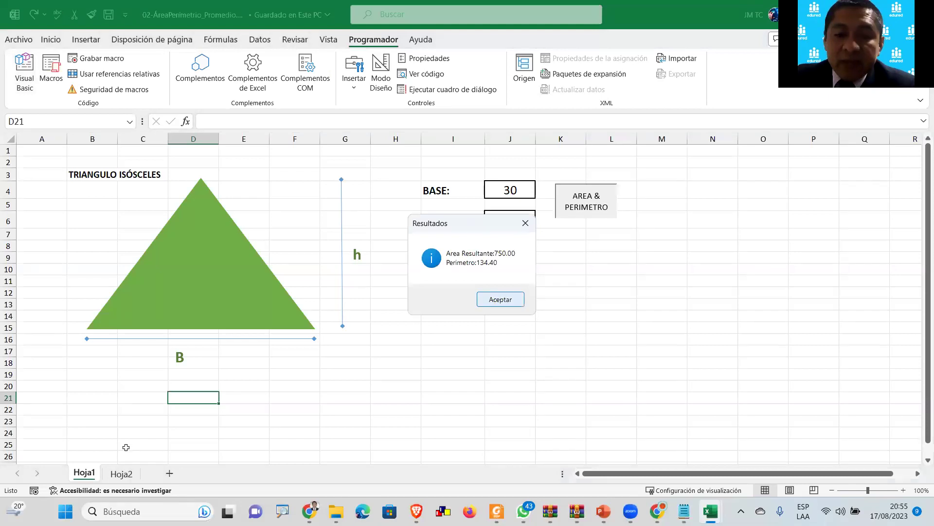
pyautogui.click(127, 473)
# Run Calcular promedio with a student name, first grade 18 and third grade 16, averaging 14.
pyautogui.click(85, 176)
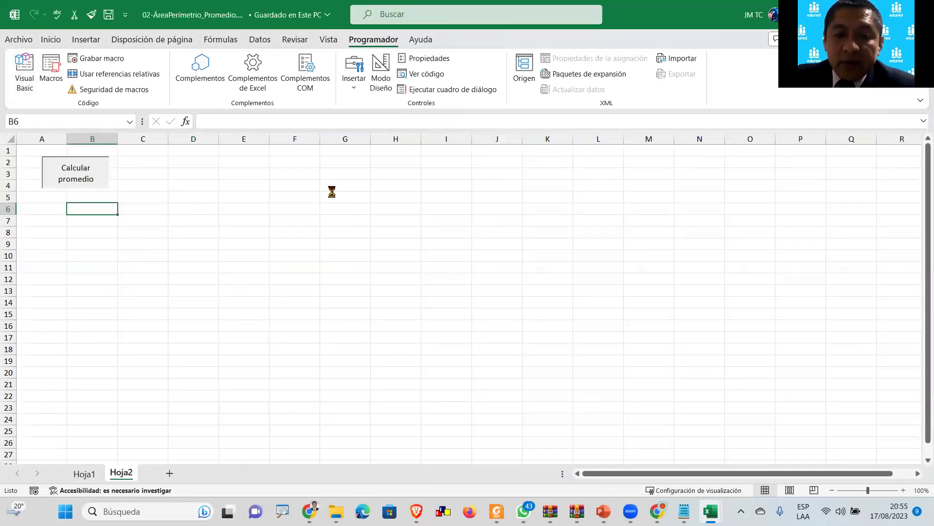
pyautogui.write('Ju')
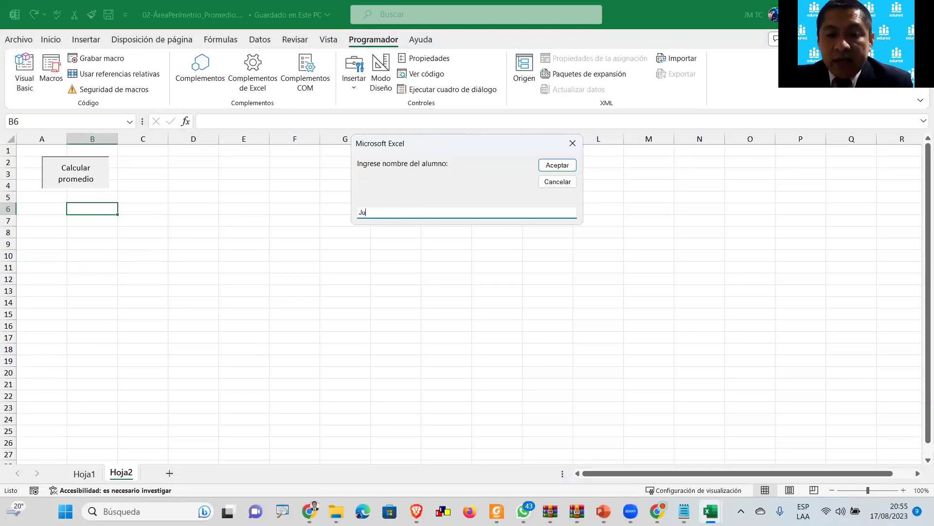
pyautogui.write('an')
pyautogui.press('Return')
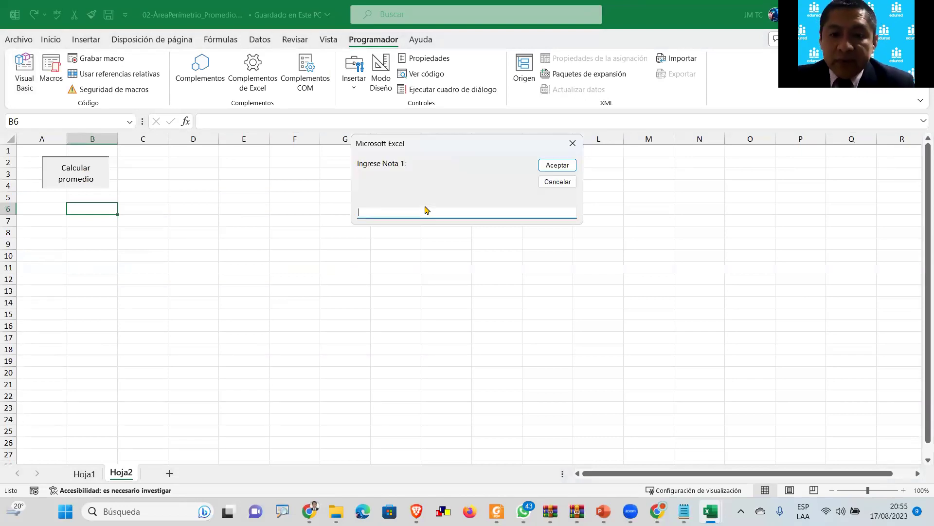
pyautogui.write('18')
pyautogui.press('Return')
pyautogui.press('Return')
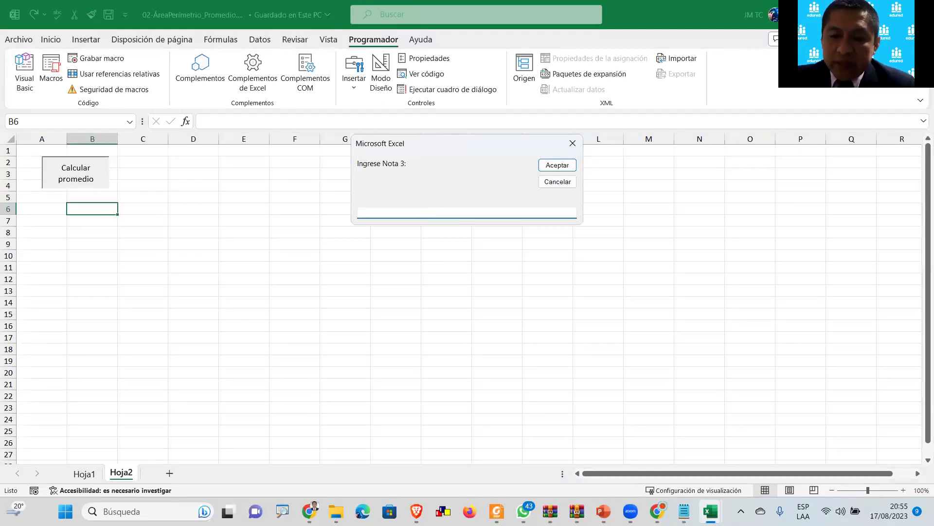
pyautogui.click(544, 171)
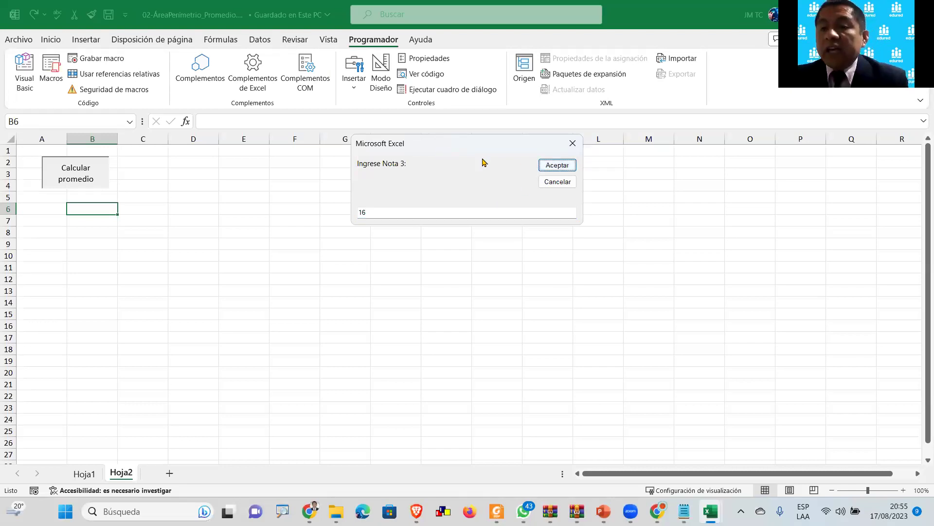
pyautogui.click(541, 167)
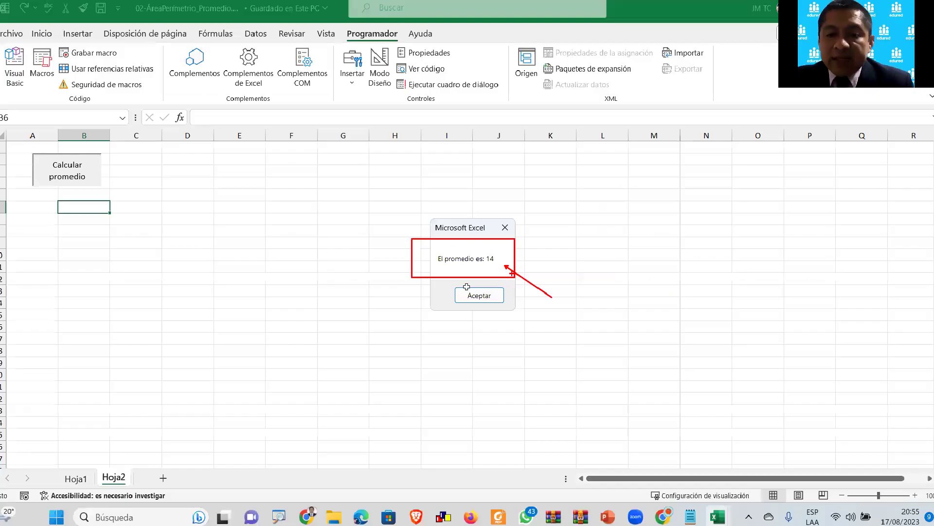
pyautogui.click(547, 298)
pyautogui.click(96, 248)
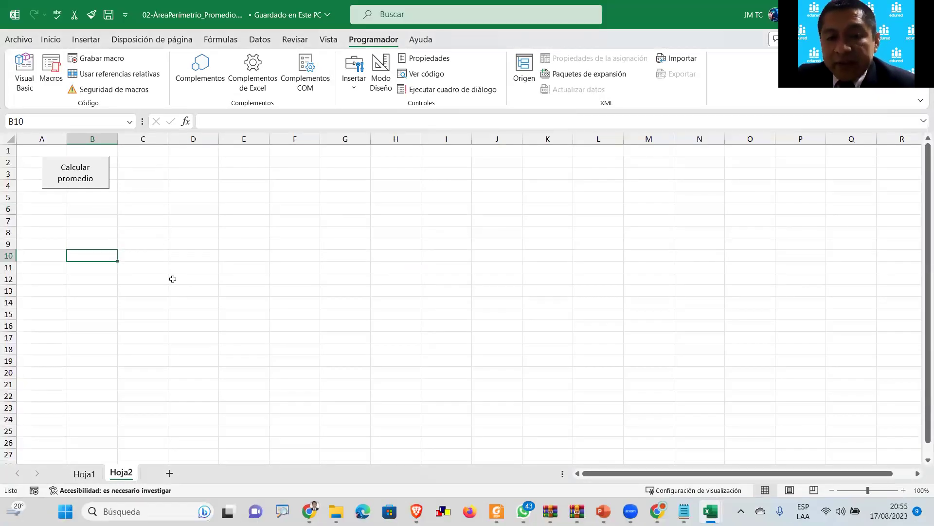
# In the macro code, walk through the Alumno and nota1–nota3 input lines using CInt(InputBox).
pyautogui.click(84, 206)
pyautogui.click(25, 68)
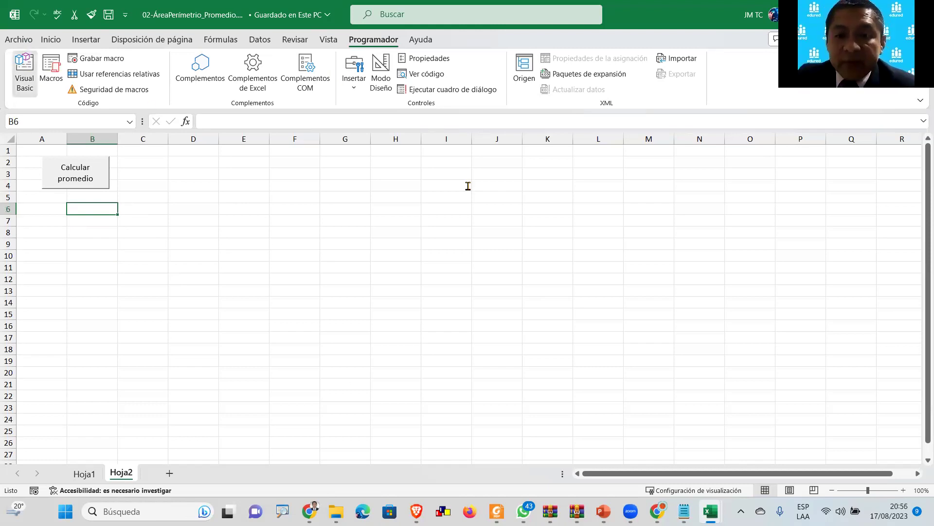
pyautogui.moveTo(484, 179); pyautogui.dragTo(819, 181)
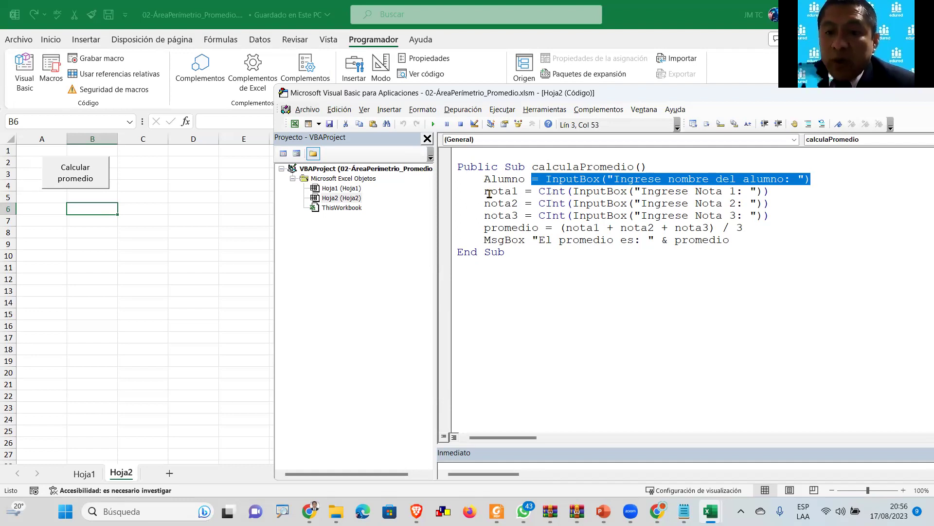
pyautogui.moveTo(484, 191); pyautogui.dragTo(524, 191)
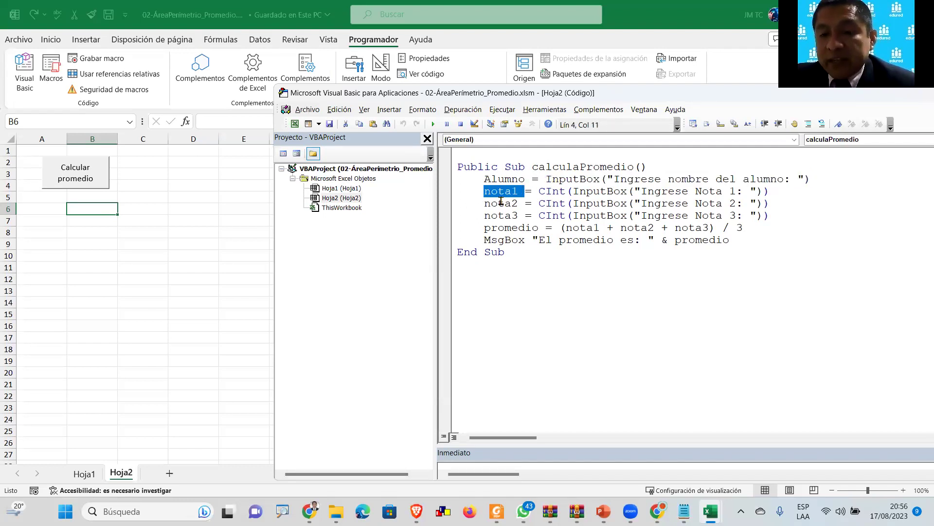
pyautogui.click(484, 192)
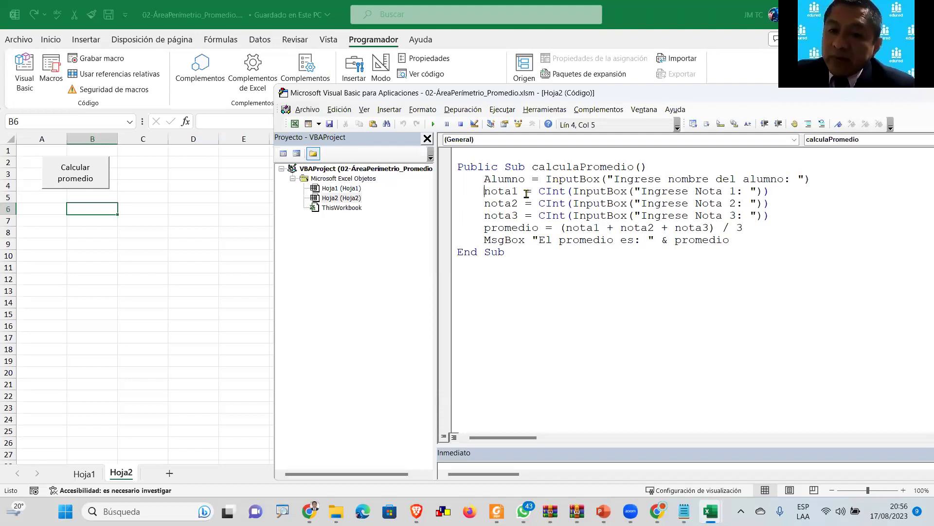
pyautogui.moveTo(538, 192); pyautogui.dragTo(572, 192)
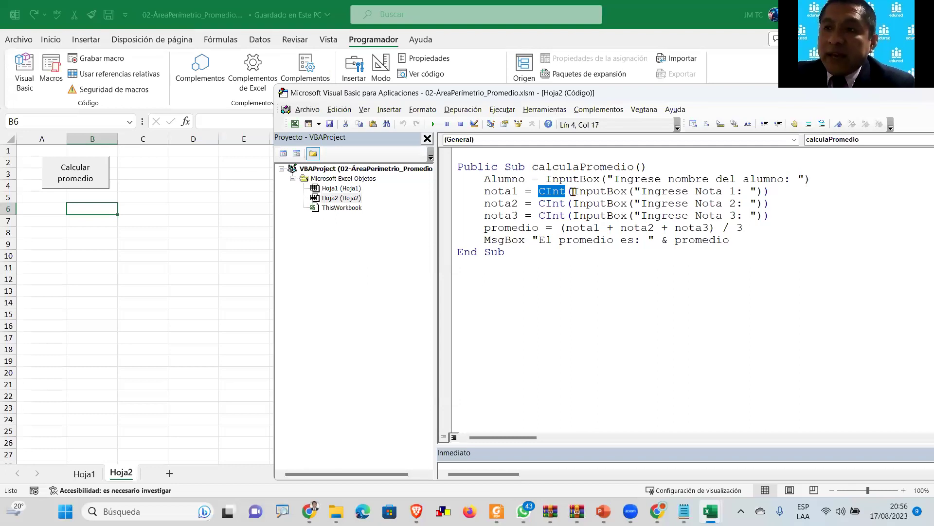
pyautogui.moveTo(573, 192); pyautogui.dragTo(620, 192)
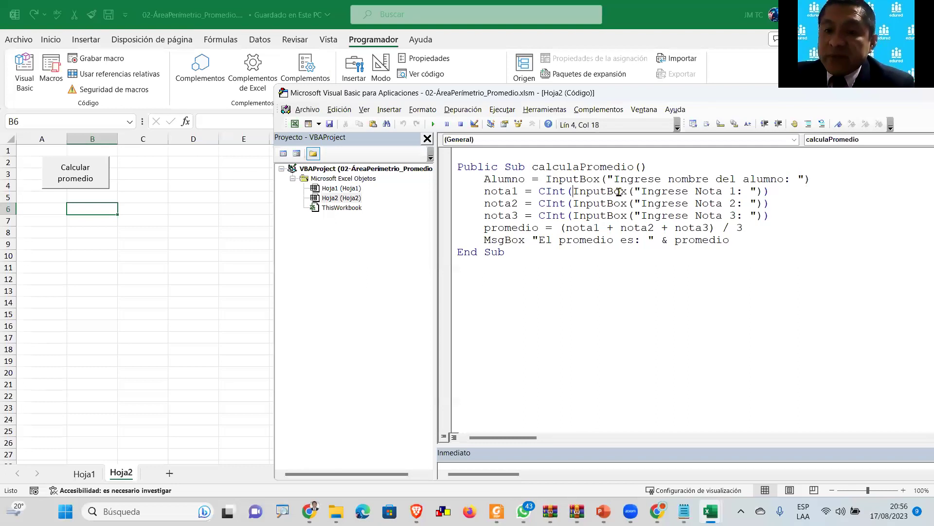
pyautogui.moveTo(769, 192)
pyautogui.mouseDown()
pyautogui.moveTo(542, 193)
pyautogui.moveTo(565, 192)
pyautogui.mouseUp()
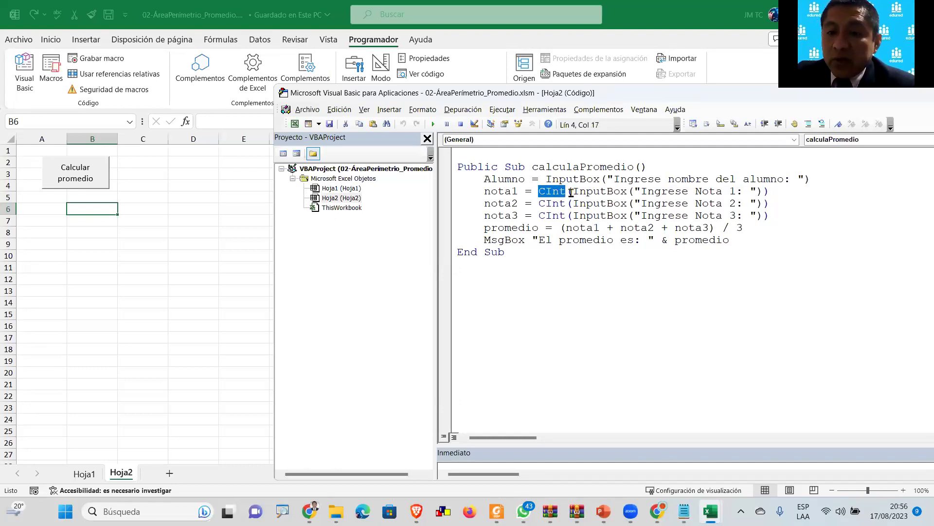
pyautogui.click(569, 192)
pyautogui.moveTo(579, 192); pyautogui.dragTo(765, 195)
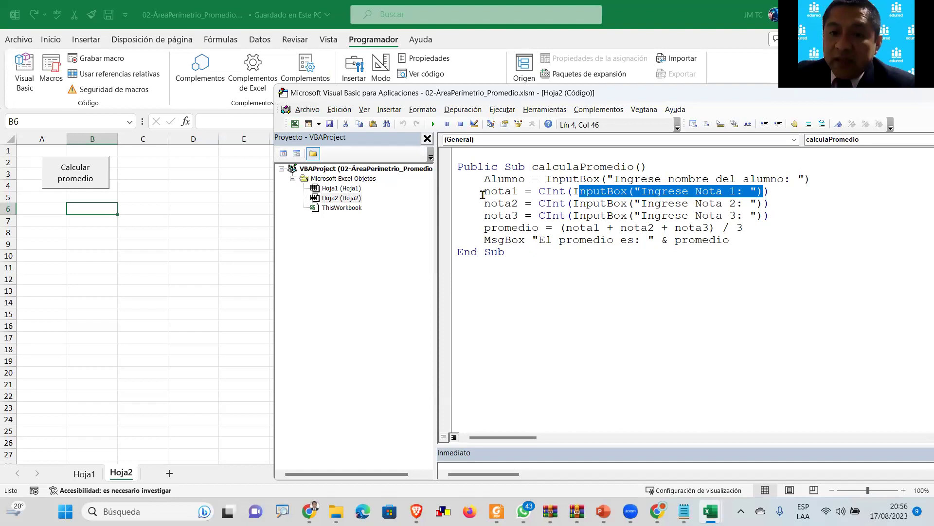
pyautogui.moveTo(484, 193); pyautogui.dragTo(600, 193)
pyautogui.moveTo(763, 205); pyautogui.dragTo(769, 216)
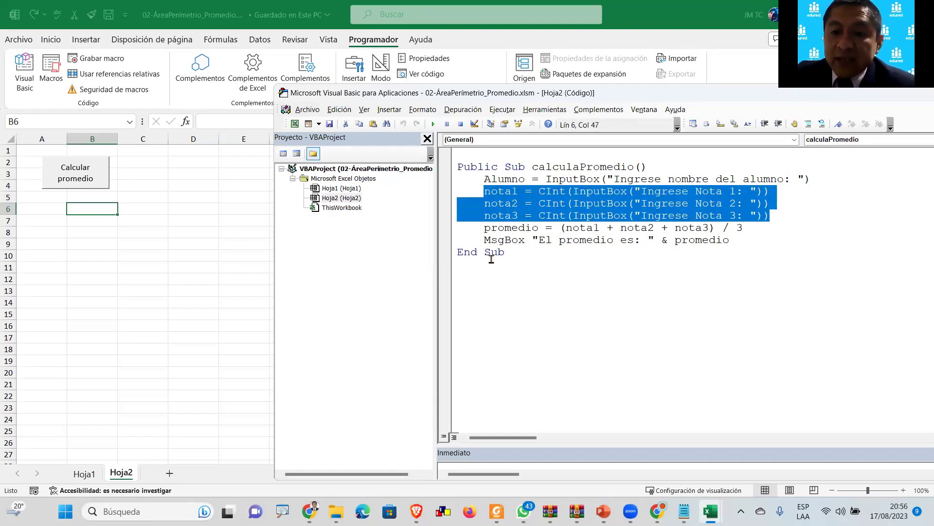
# Highlight the promedio formula summing the three grades and the MsgBox output line.
pyautogui.moveTo(485, 228); pyautogui.dragTo(538, 227)
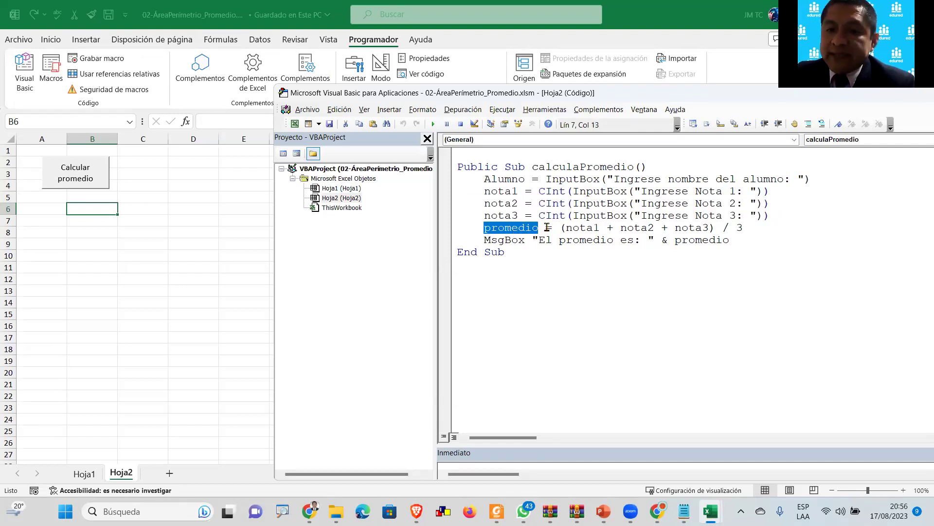
pyautogui.moveTo(546, 227); pyautogui.dragTo(554, 228)
pyautogui.click(564, 227)
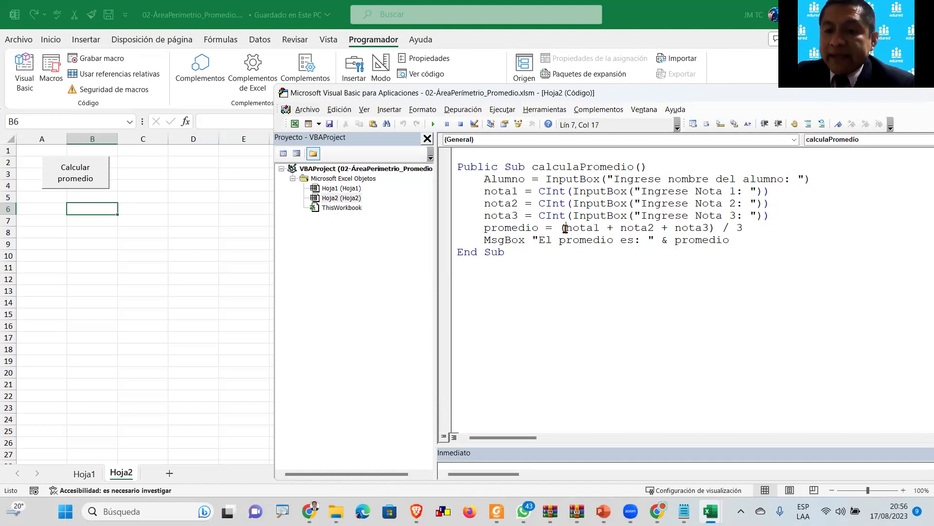
pyautogui.moveTo(566, 228); pyautogui.dragTo(560, 228)
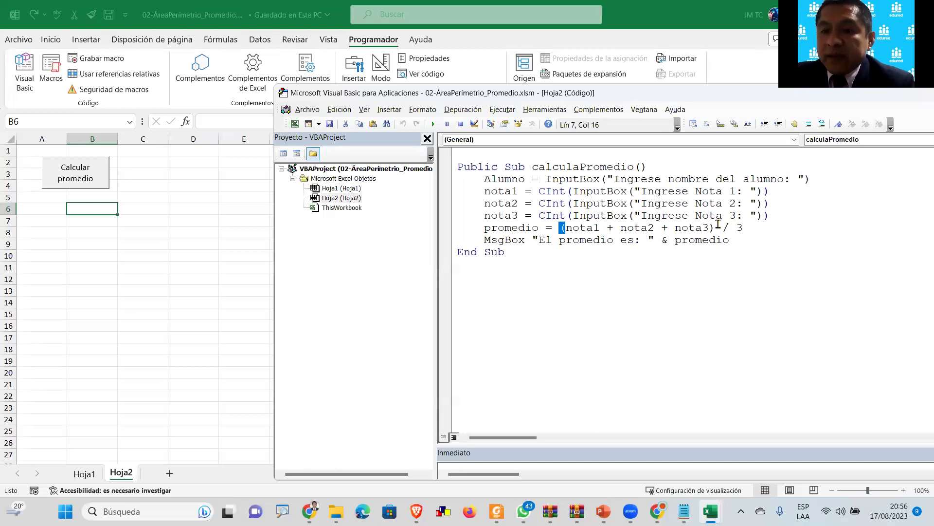
pyautogui.moveTo(708, 228); pyautogui.dragTo(714, 227)
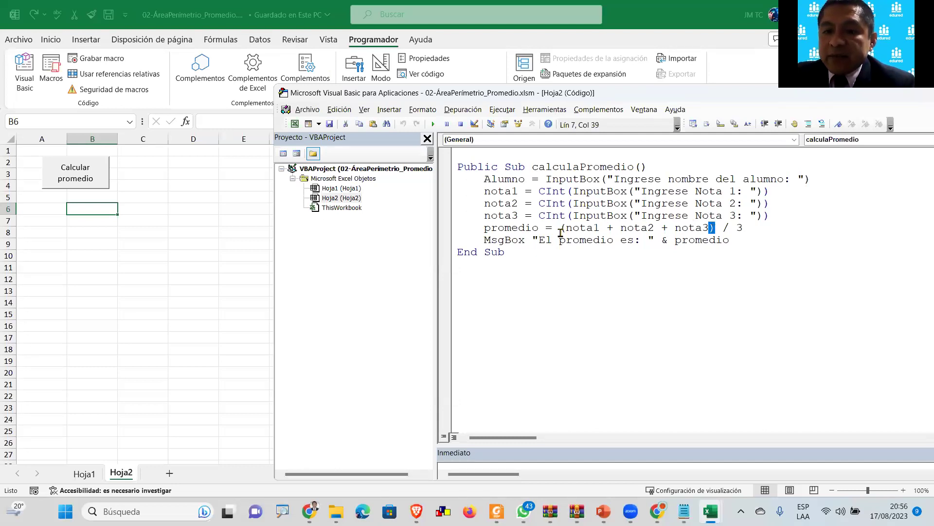
pyautogui.moveTo(561, 228); pyautogui.dragTo(743, 227)
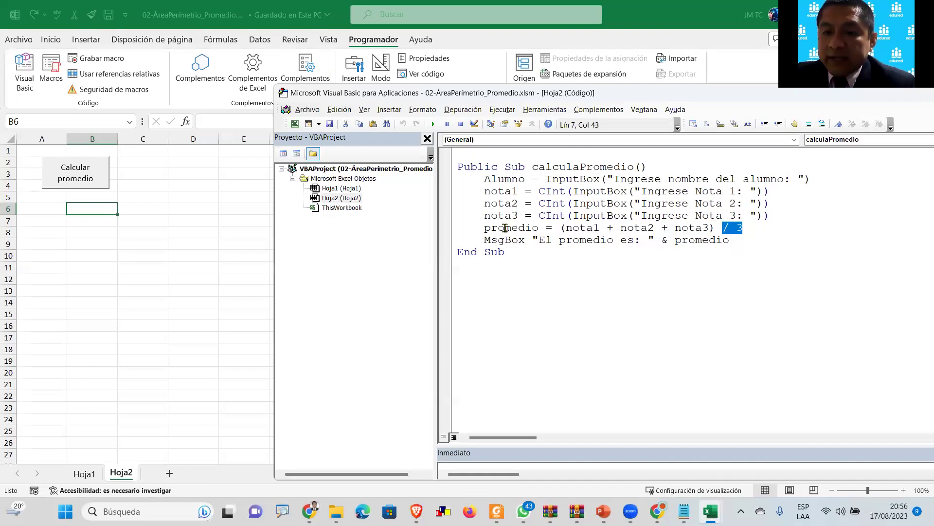
pyautogui.click(485, 240)
pyautogui.moveTo(484, 239); pyautogui.dragTo(728, 240)
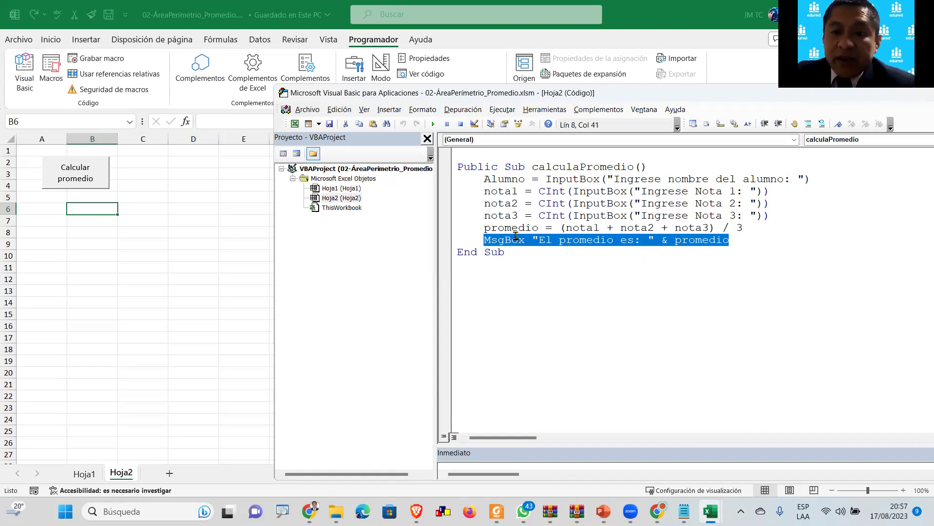
# Add blank lines before End Sub, recap the input and calculation lines, and return to Hoja2.
pyautogui.click(741, 243)
pyautogui.press('Return')
pyautogui.press('Return')
pyautogui.press('Return')
pyautogui.press('Return')
pyautogui.press('Return')
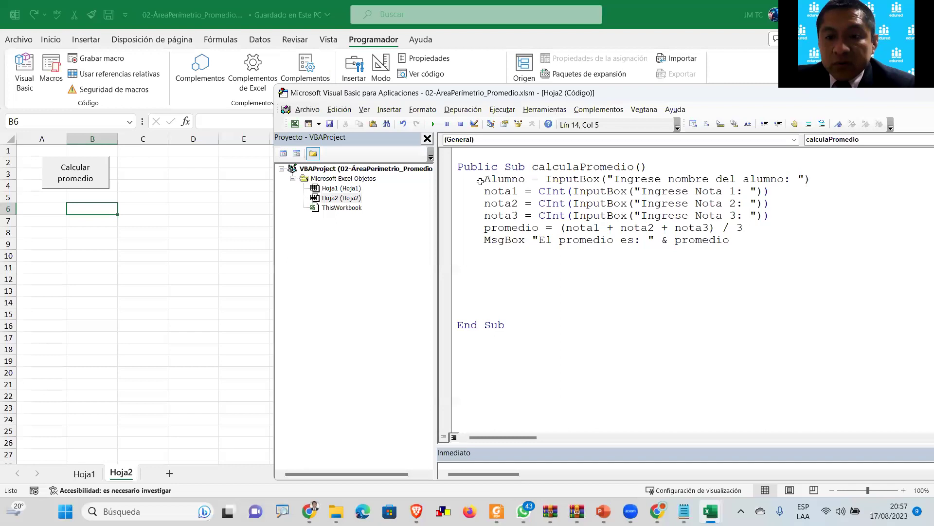
pyautogui.moveTo(484, 178); pyautogui.dragTo(743, 229)
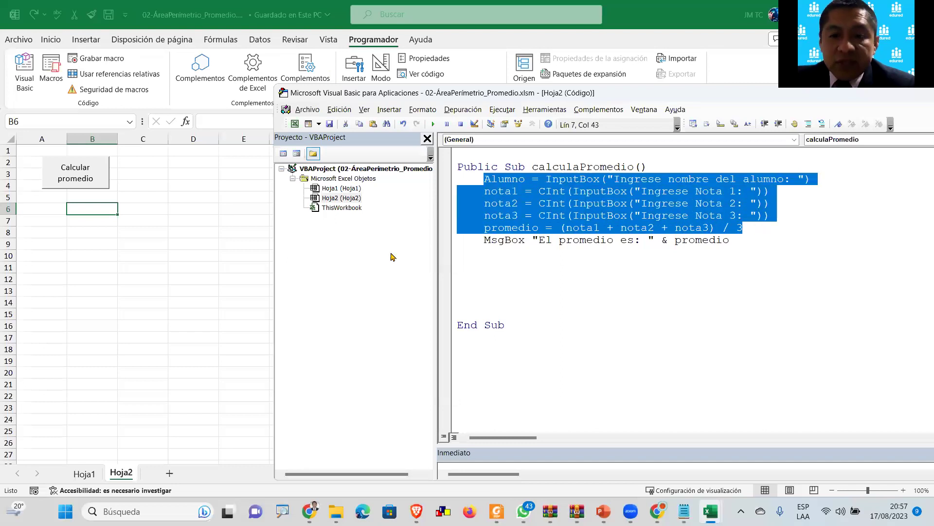
pyautogui.click(107, 228)
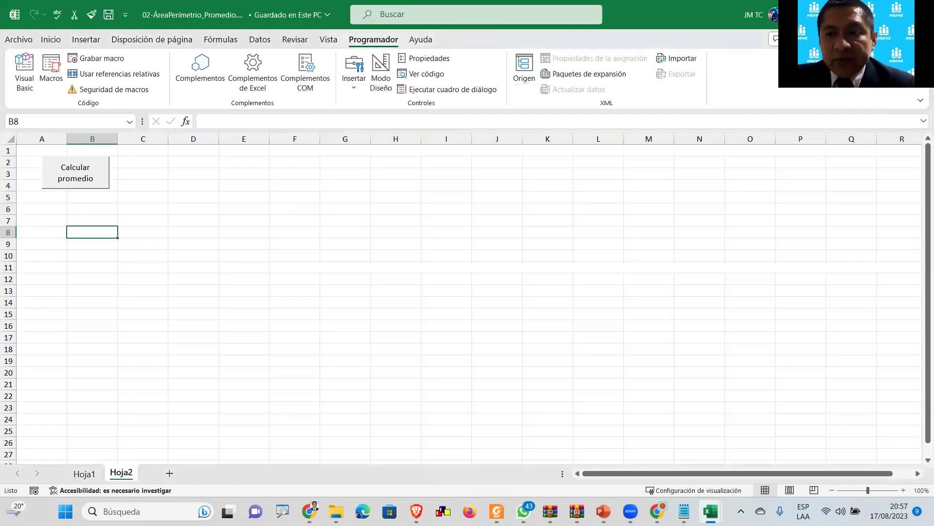
# Resize the Excel window to the left beside the VBA code pane, widened to show full lines.
pyautogui.moveTo(672, 6); pyautogui.dragTo(687, 144)
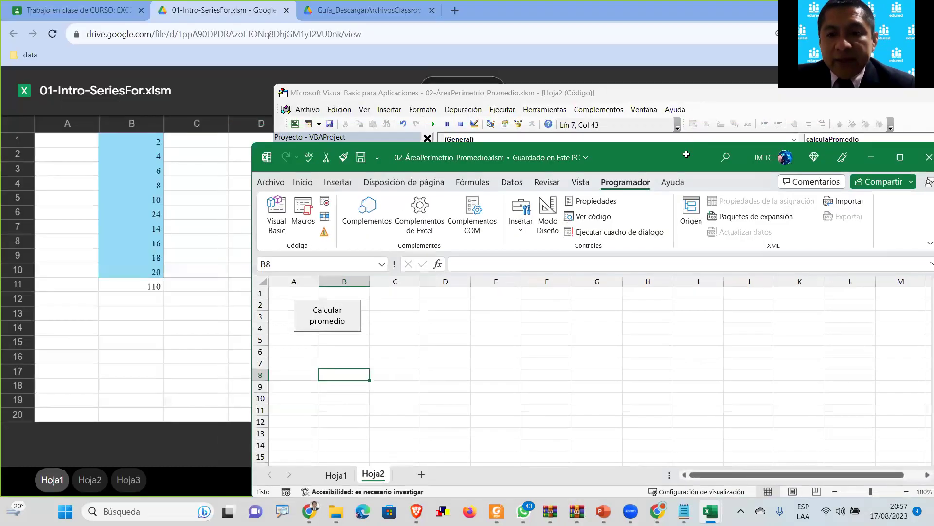
pyautogui.moveTo(686, 154); pyautogui.dragTo(434, 13)
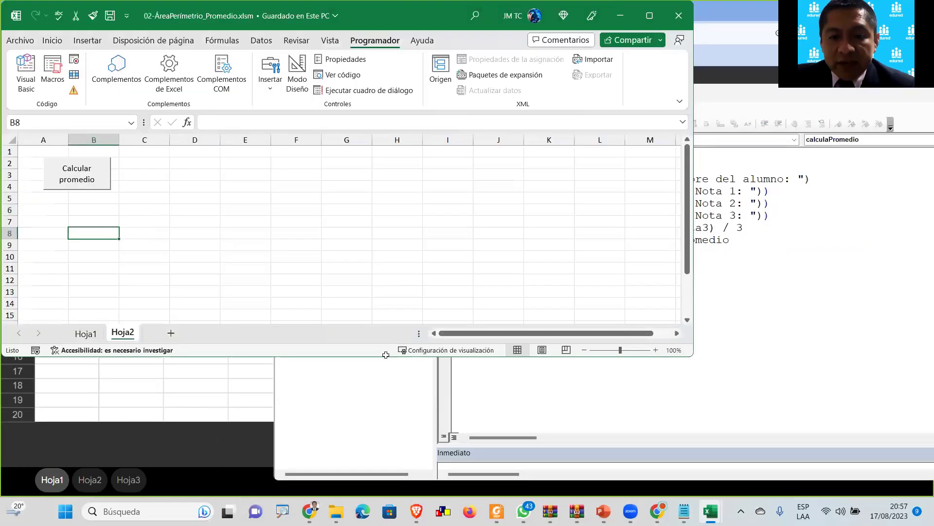
pyautogui.moveTo(387, 357); pyautogui.dragTo(387, 461)
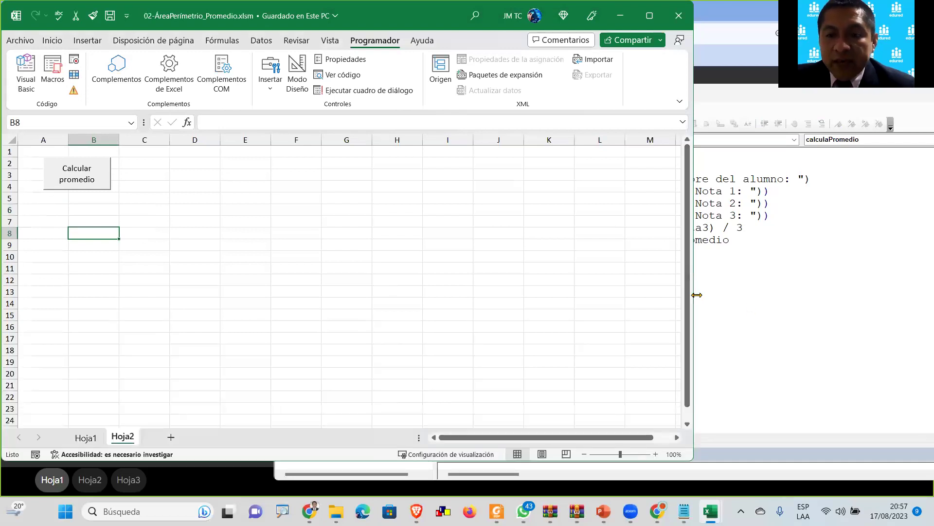
pyautogui.moveTo(694, 295); pyautogui.dragTo(273, 235)
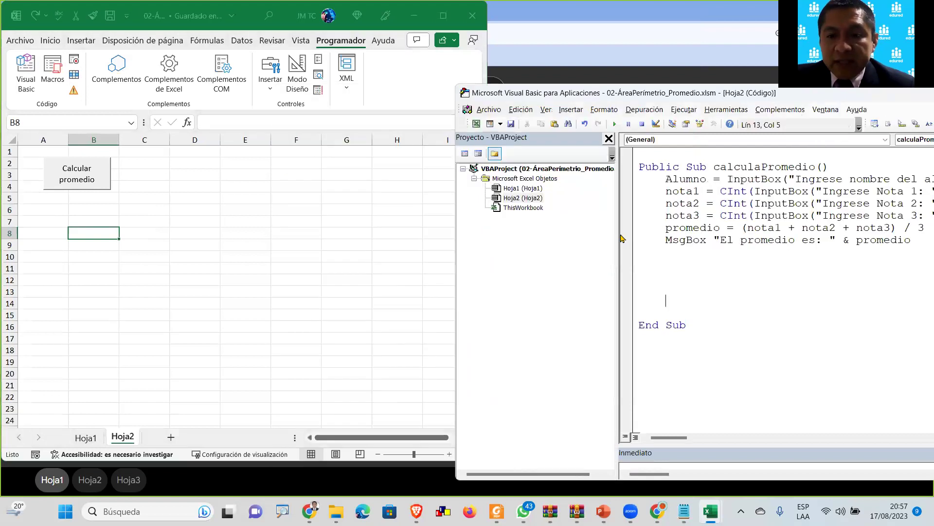
pyautogui.moveTo(515, 225); pyautogui.dragTo(507, 226)
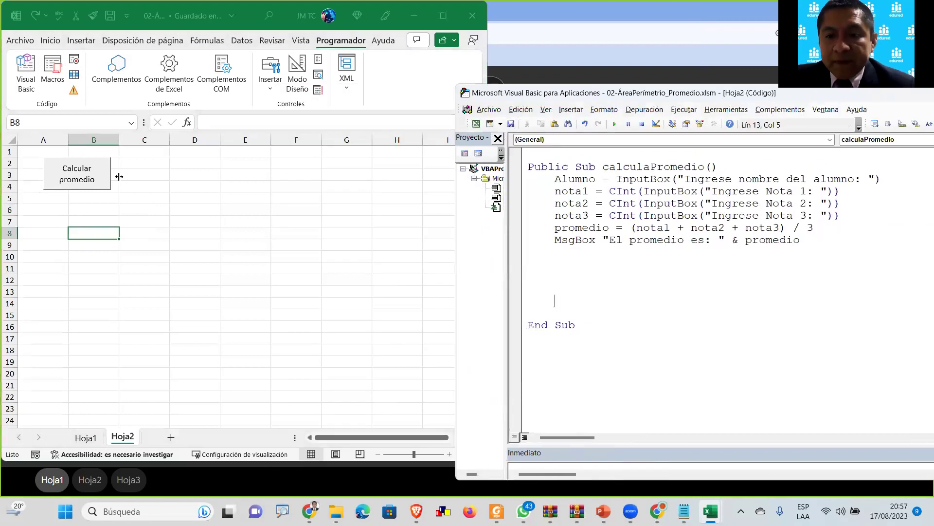
pyautogui.click(59, 222)
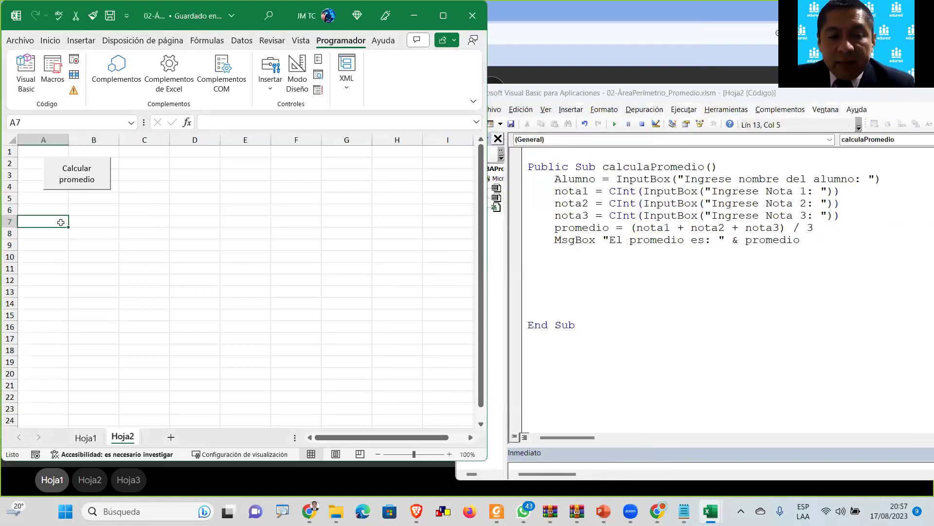
# Enter the labels ESTUDIANTE, NOTA 1, NOTA 2, NOTA 3 and PROMEDIO in B7:B11.
pyautogui.click(102, 222)
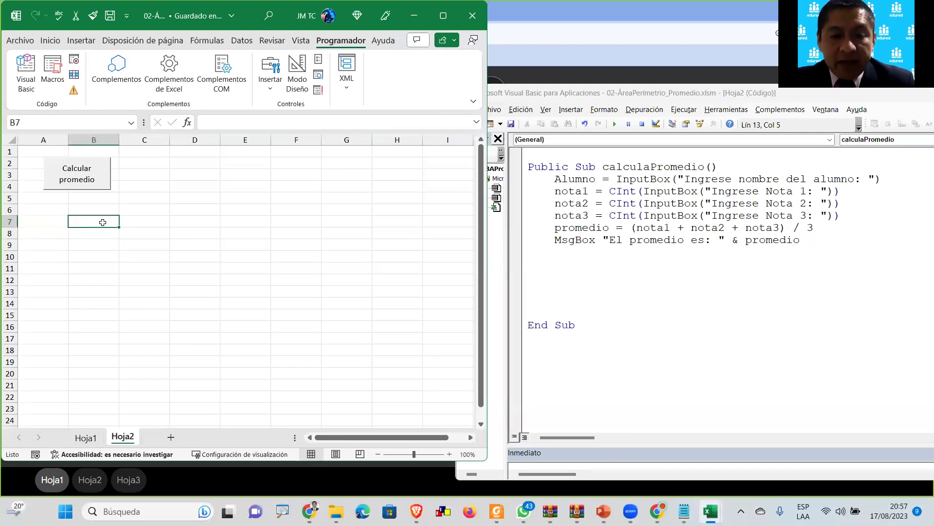
pyautogui.write('ESTUDIA')
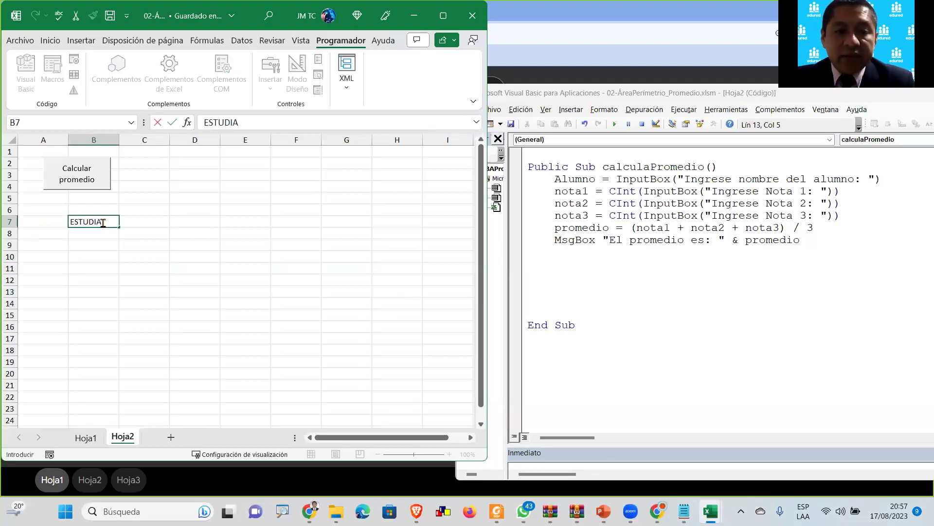
pyautogui.write('NTE')
pyautogui.press('Return')
pyautogui.write('N')
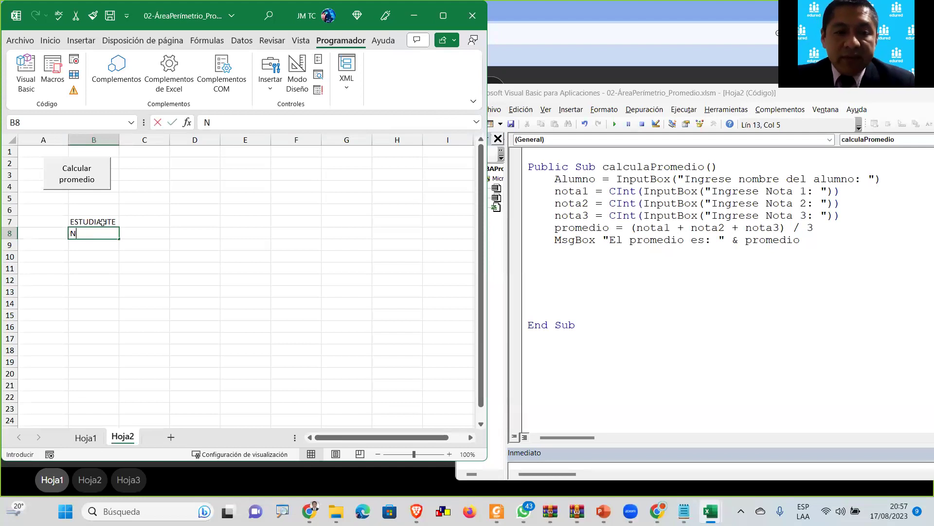
pyautogui.write('OTA')
pyautogui.press('Return')
pyautogui.write('NOTA2')
pyautogui.press('BackSpace')
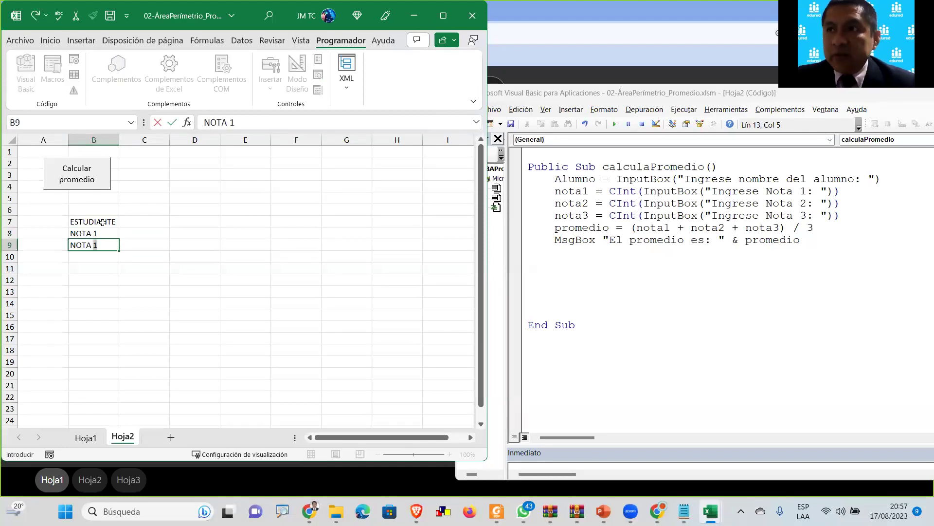
pyautogui.write('2')
pyautogui.press('Return')
pyautogui.write('NOTA 3')
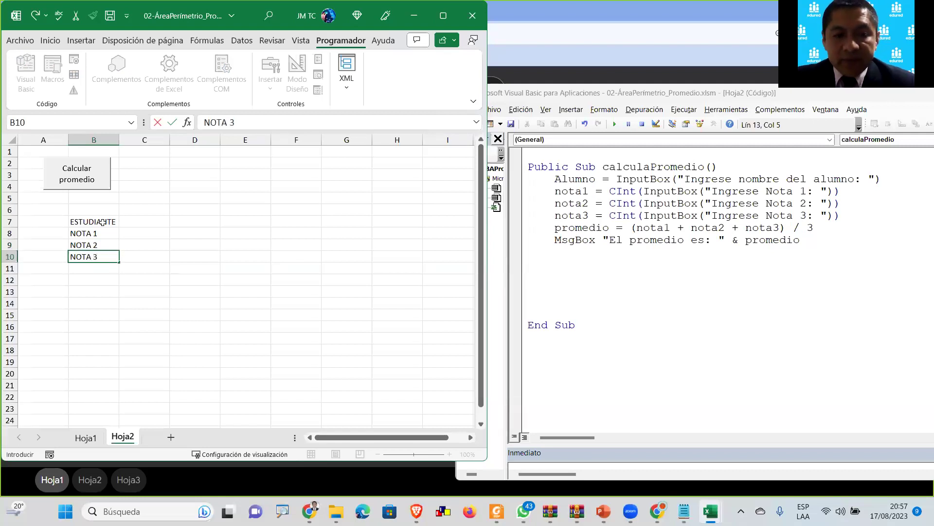
pyautogui.press('Return')
pyautogui.write('PROMEDIO')
pyautogui.press('Return')
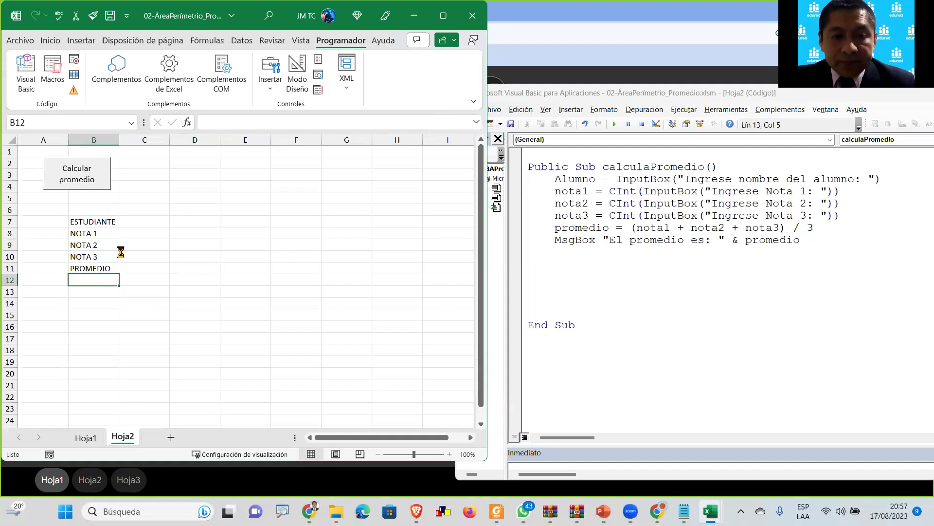
# Set the B7:B11 labels to font size 18 and widen column B to fit them.
pyautogui.keyDown('ctrl'); pyautogui.scroll(2, 121, 251); pyautogui.keyUp('ctrl')
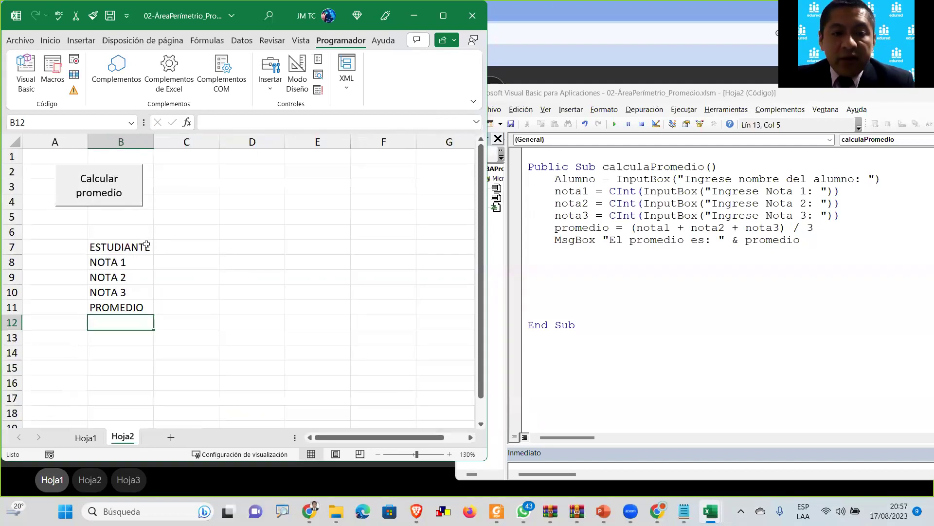
pyautogui.moveTo(146, 244); pyautogui.dragTo(146, 307)
pyautogui.click(50, 40)
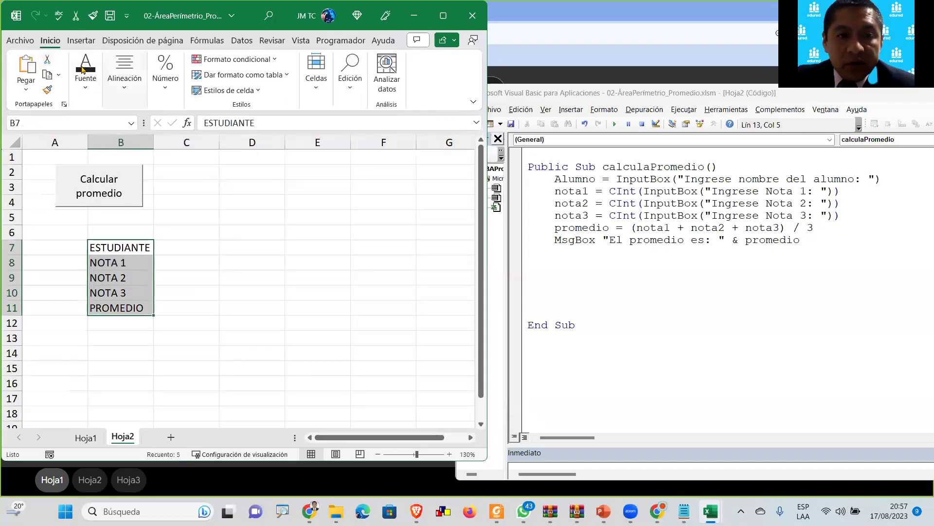
pyautogui.click(443, 15)
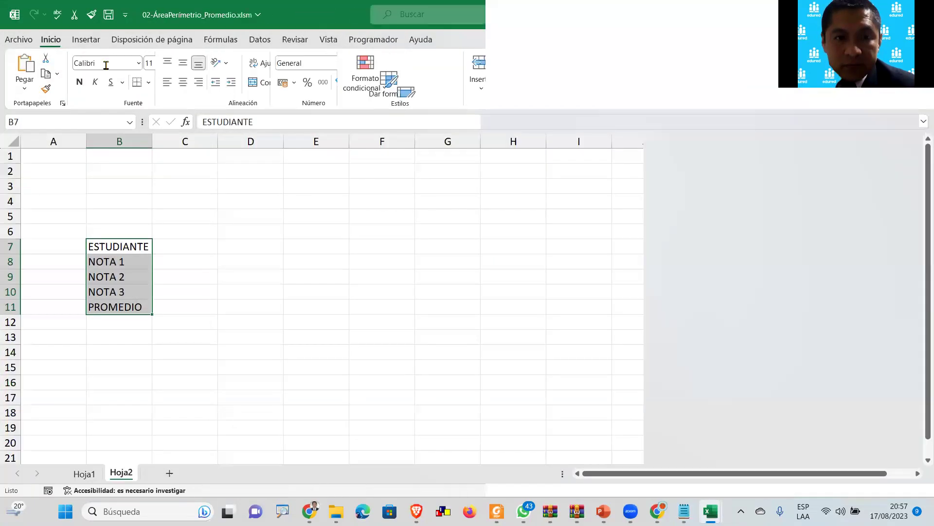
pyautogui.click(183, 62)
pyautogui.click(183, 61)
pyautogui.click(183, 62)
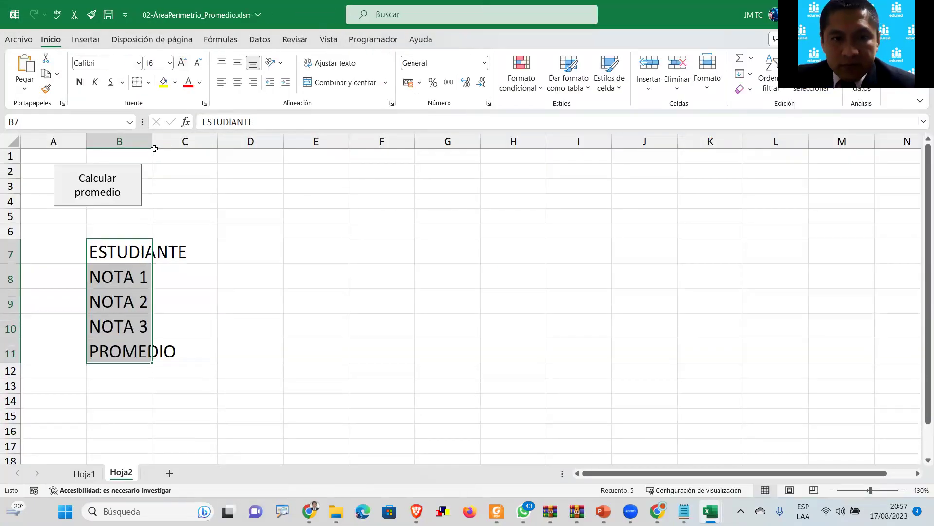
pyautogui.moveTo(257, 152); pyautogui.dragTo(283, 150)
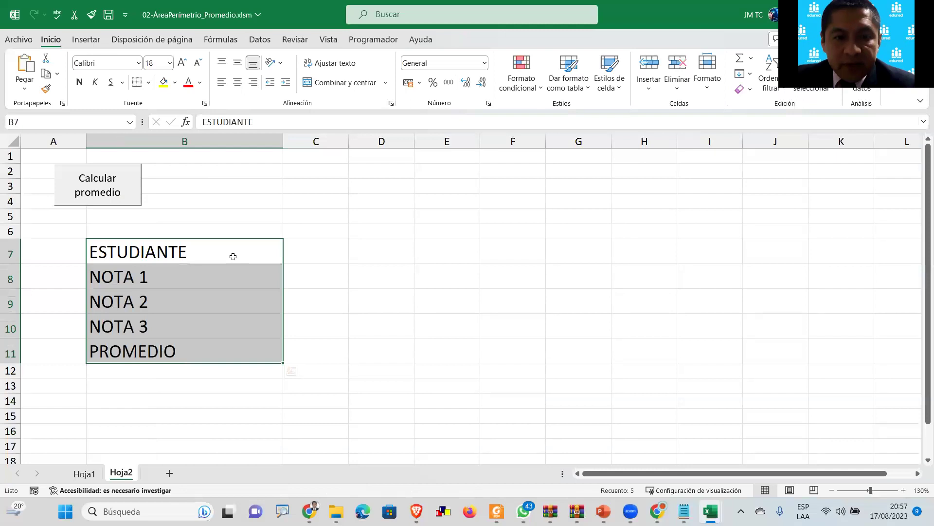
# Copy the B7:B11 label formatting onto C7:C11 and fill C7:C11 light green.
pyautogui.click(47, 90)
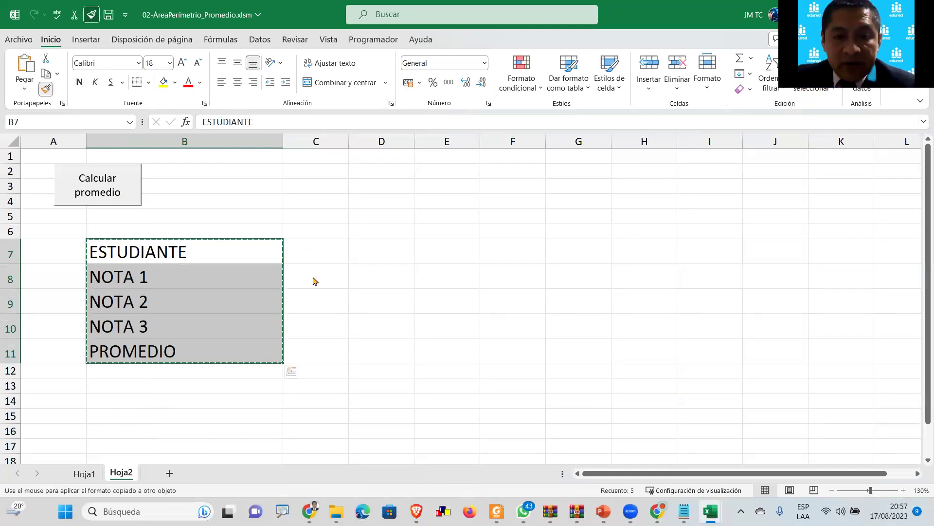
pyautogui.moveTo(314, 250); pyautogui.dragTo(319, 348)
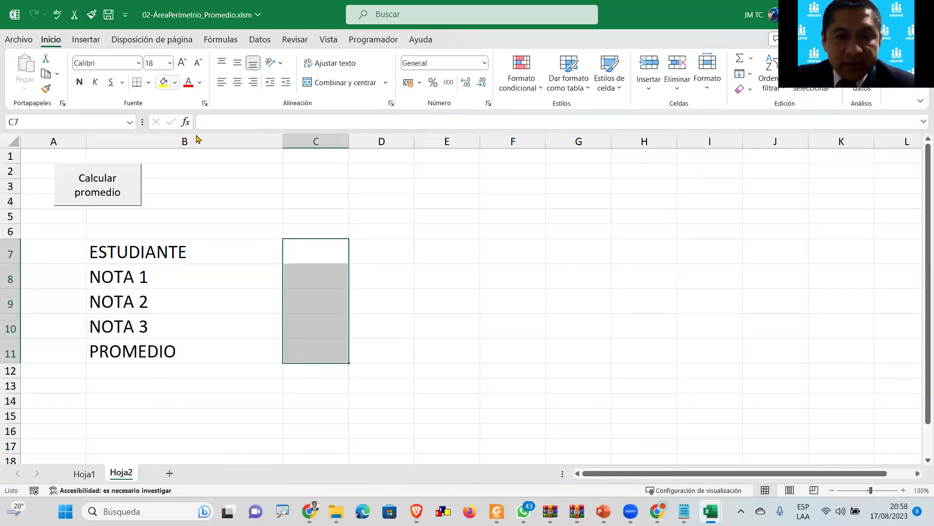
pyautogui.click(175, 82)
pyautogui.click(249, 132)
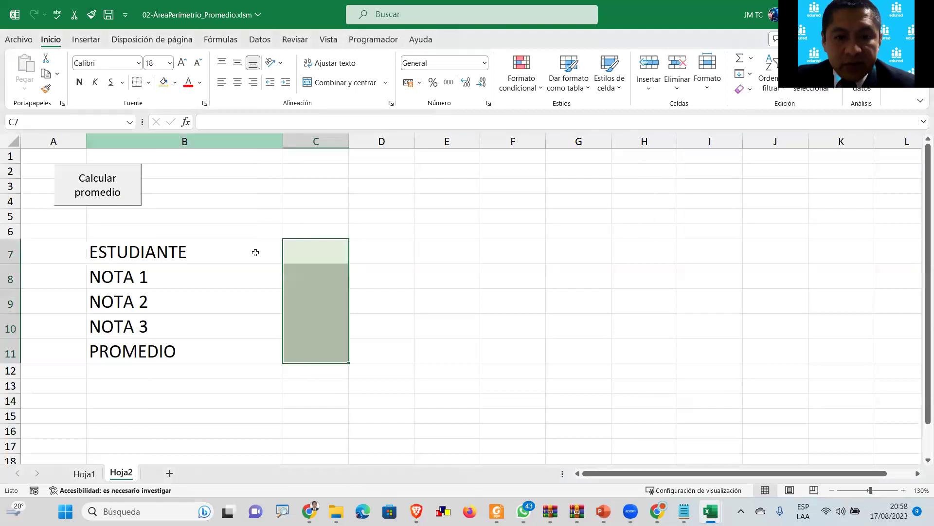
# Fill the label cells B7:B11 light blue.
pyautogui.moveTo(252, 250); pyautogui.dragTo(254, 354)
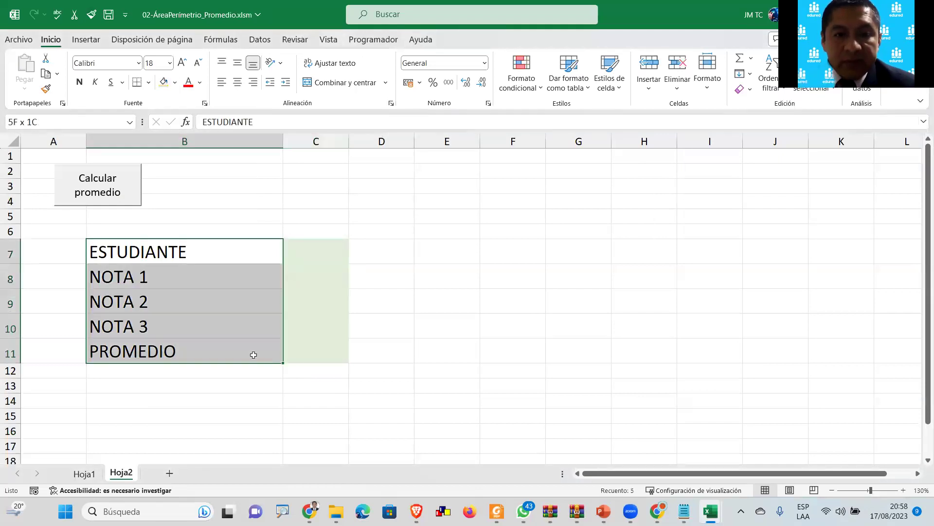
pyautogui.click(175, 83)
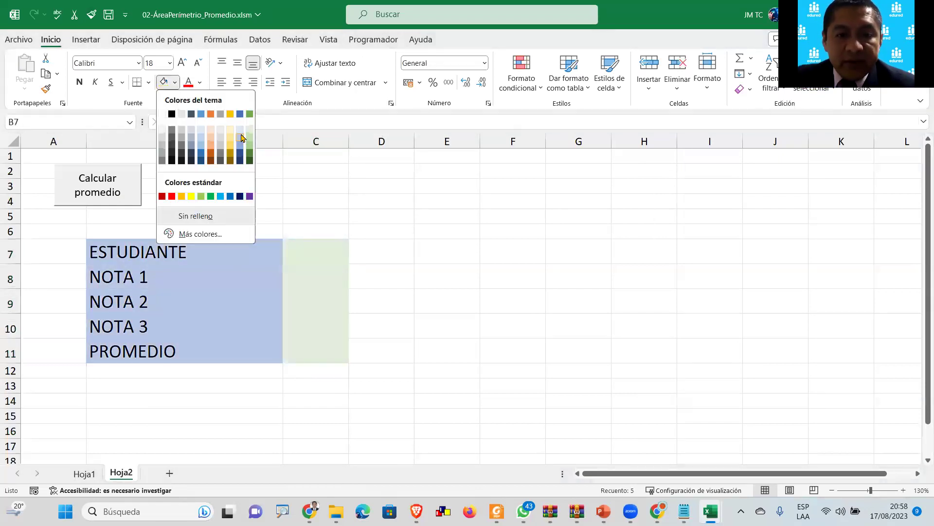
pyautogui.click(241, 135)
# Apply All Borders to the whole table B7:C11.
pyautogui.moveTo(203, 254); pyautogui.dragTo(303, 365)
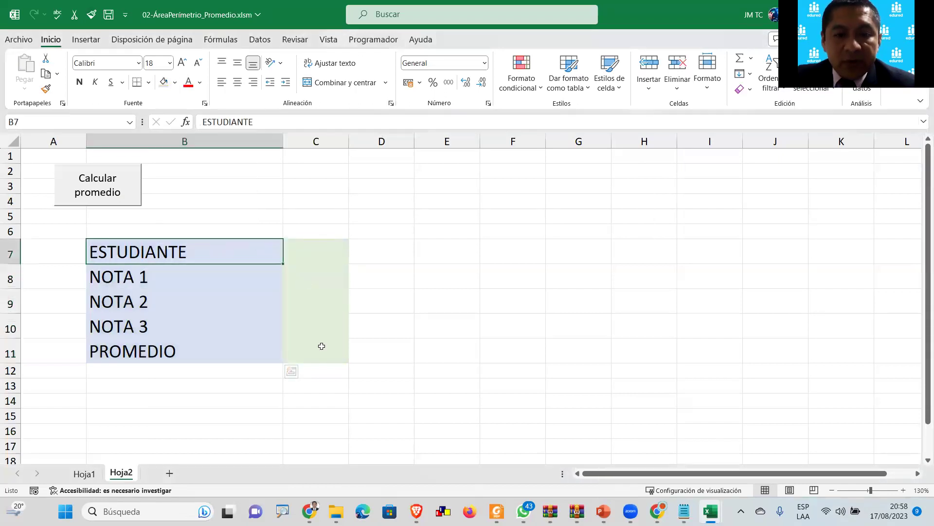
pyautogui.click(148, 82)
pyautogui.click(180, 201)
pyautogui.click(330, 193)
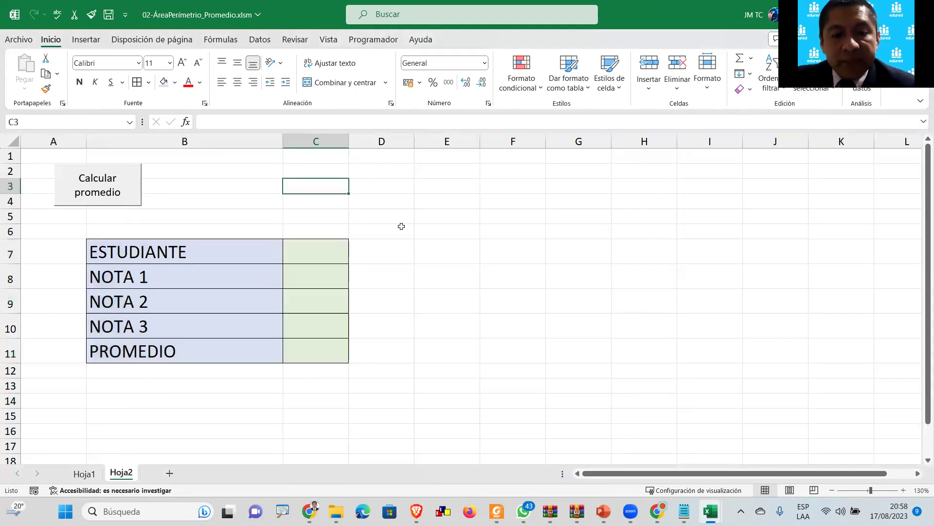
# Bring up the VBA editor beside the sheet, select C7 and widen column C.
pyautogui.hotkey('alt', 'F11')
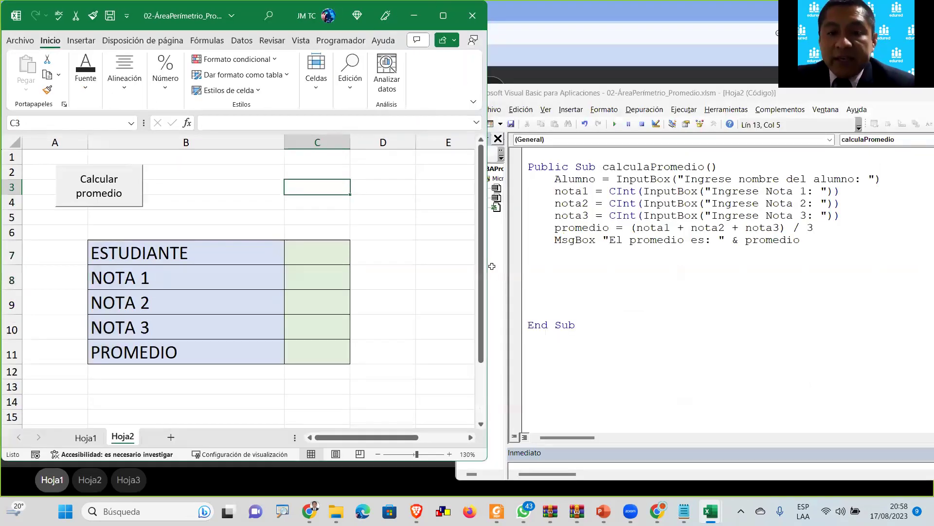
pyautogui.click(318, 252)
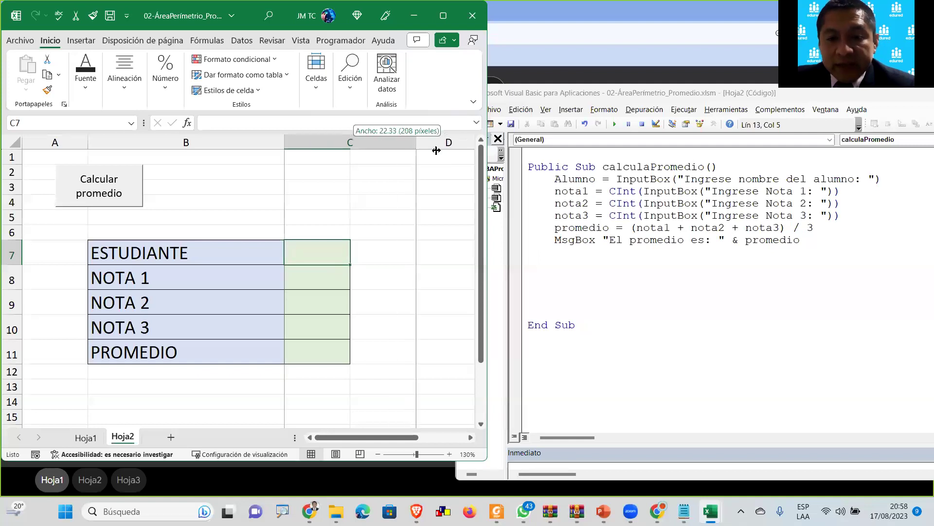
pyautogui.moveTo(352, 142); pyautogui.dragTo(434, 143)
# Add the line Range("C7").Value = alumno after the MsgBox line.
pyautogui.click(584, 263)
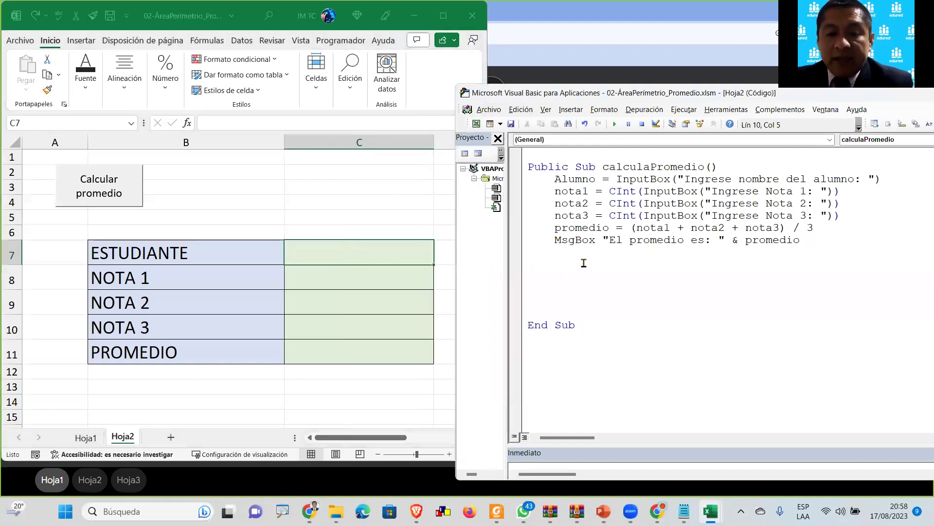
pyautogui.write('rA')
pyautogui.press('BackSpace')
pyautogui.press('BackSpace')
pyautogui.write('Range("C#')
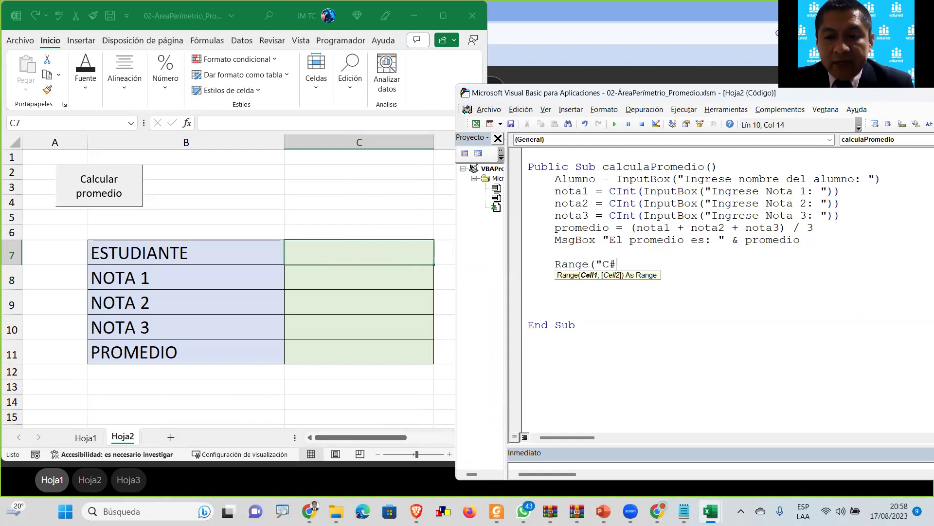
pyautogui.press('BackSpace')
pyautogui.write(')')
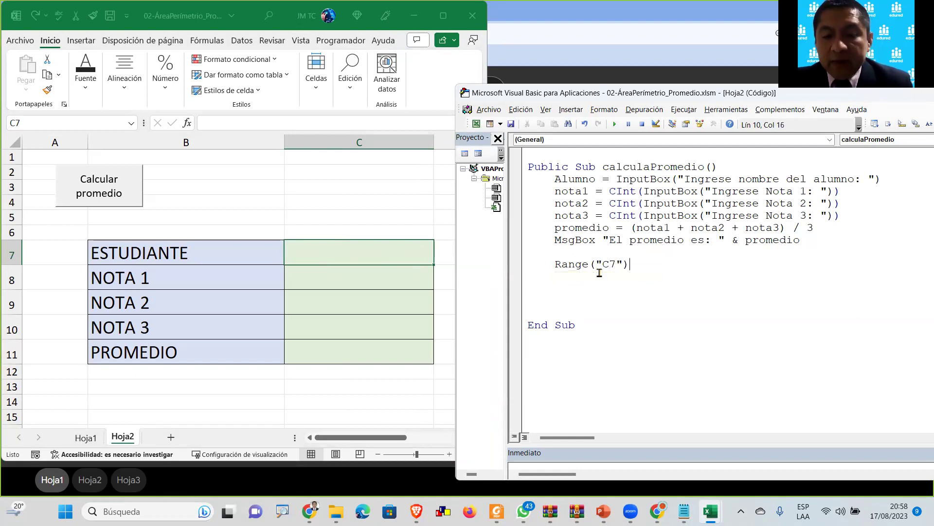
pyautogui.write('.value = ')
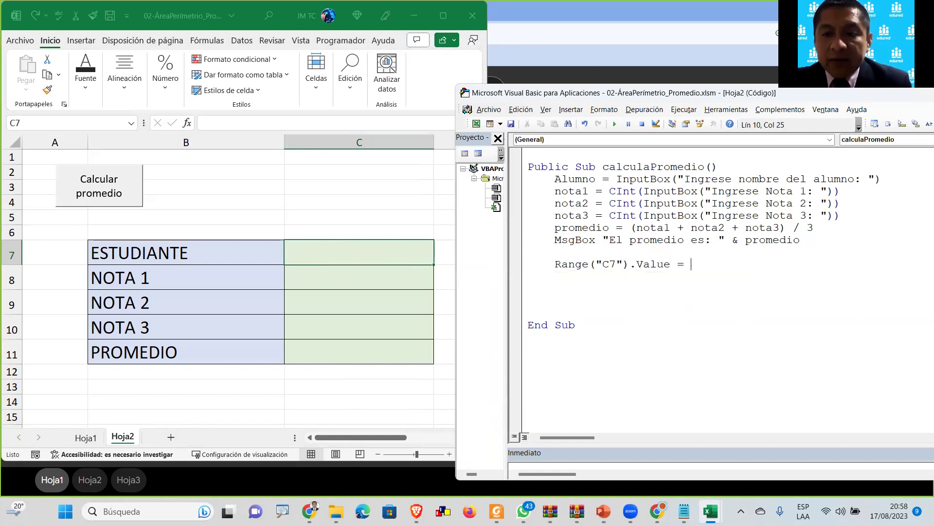
pyautogui.write('lumno')
pyautogui.press('Return')
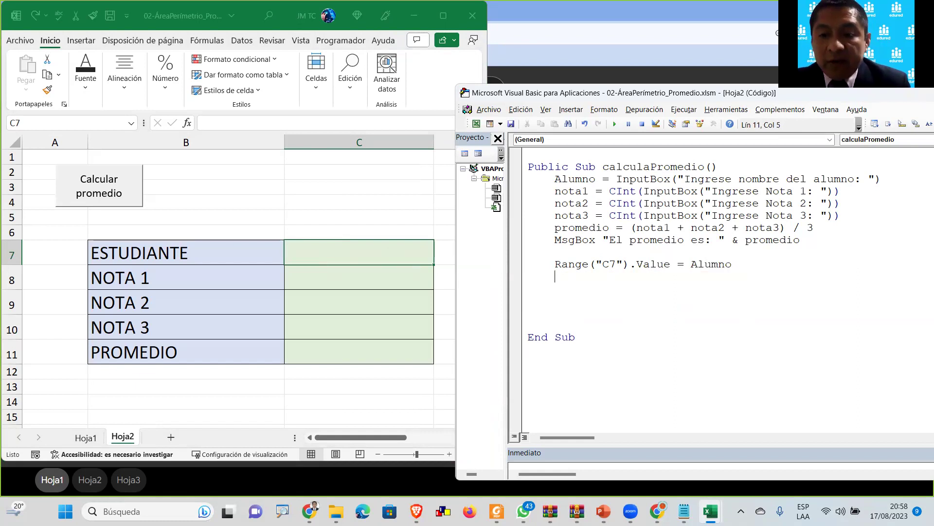
pyautogui.moveTo(548, 179); pyautogui.dragTo(603, 191)
pyautogui.click(693, 263)
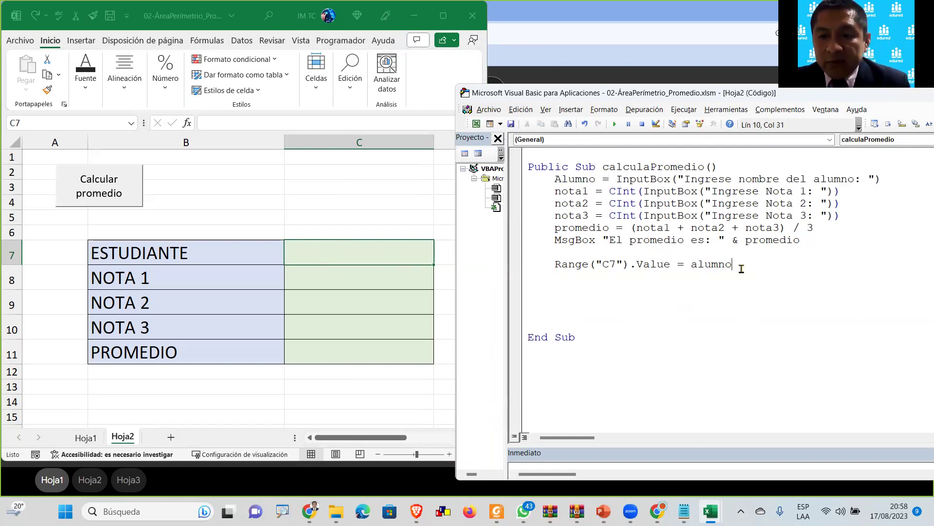
pyautogui.press('Return')
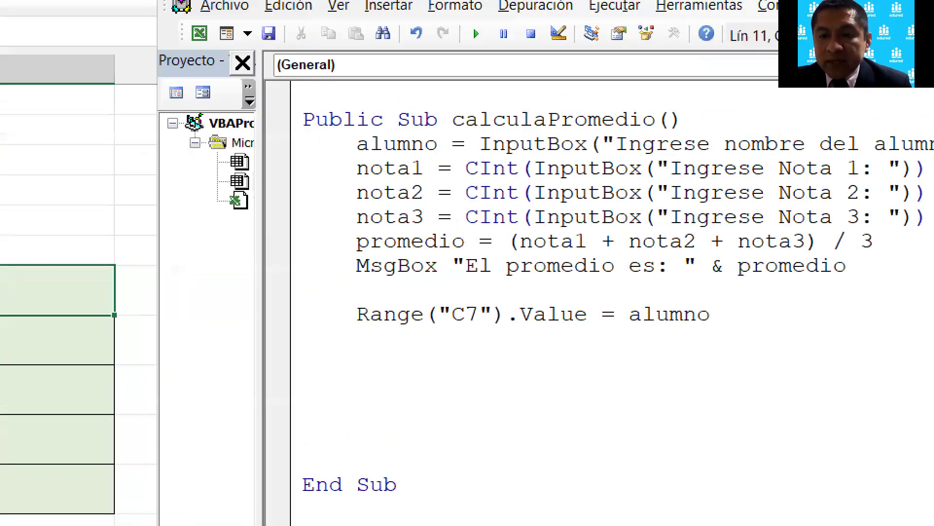
pyautogui.moveTo(623, 304); pyautogui.dragTo(743, 344)
pyautogui.moveTo(347, 131); pyautogui.dragTo(447, 159)
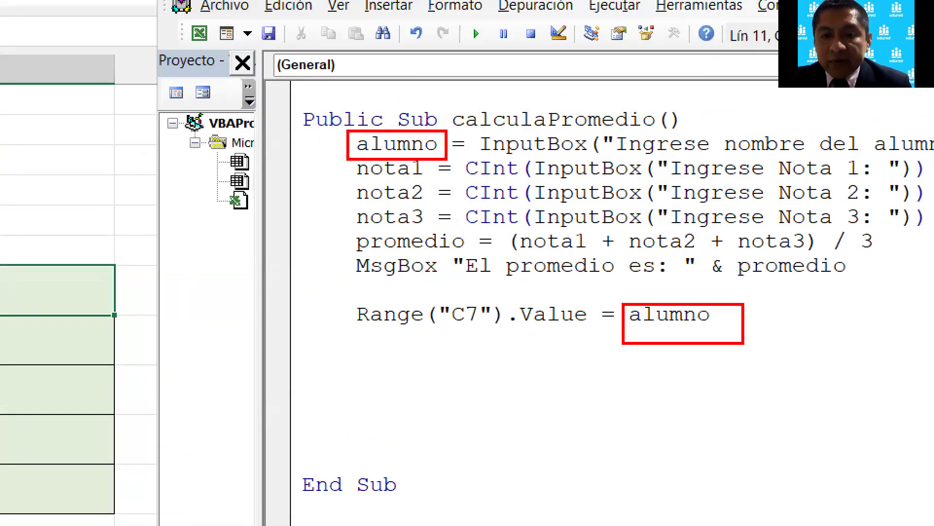
pyautogui.moveTo(674, 335)
pyautogui.mouseDown()
pyautogui.moveTo(359, 361)
pyautogui.moveTo(357, 165)
pyautogui.moveTo(344, 180)
pyautogui.moveTo(362, 193)
pyautogui.mouseUp()
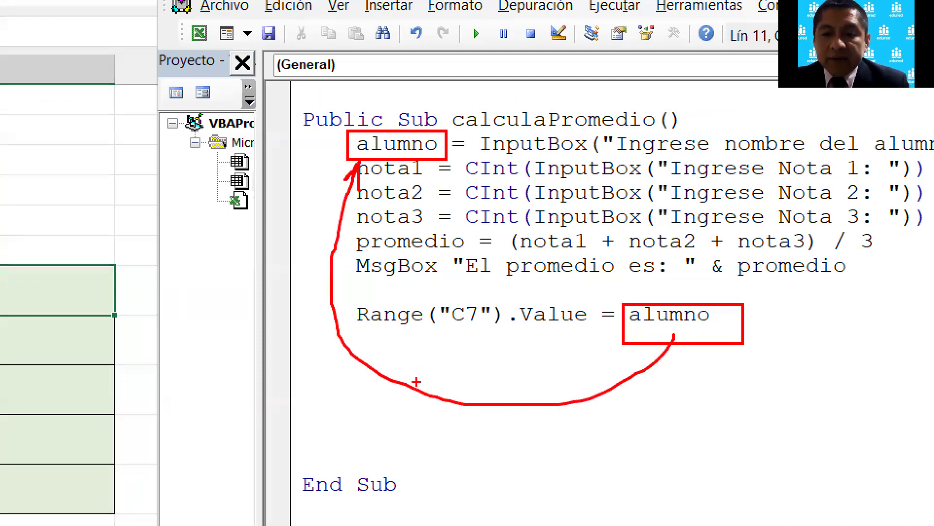
pyautogui.scroll(-2, 519, 311)
pyautogui.press('Escape')
pyautogui.moveTo(561, 179); pyautogui.dragTo(667, 183)
pyautogui.click(561, 179)
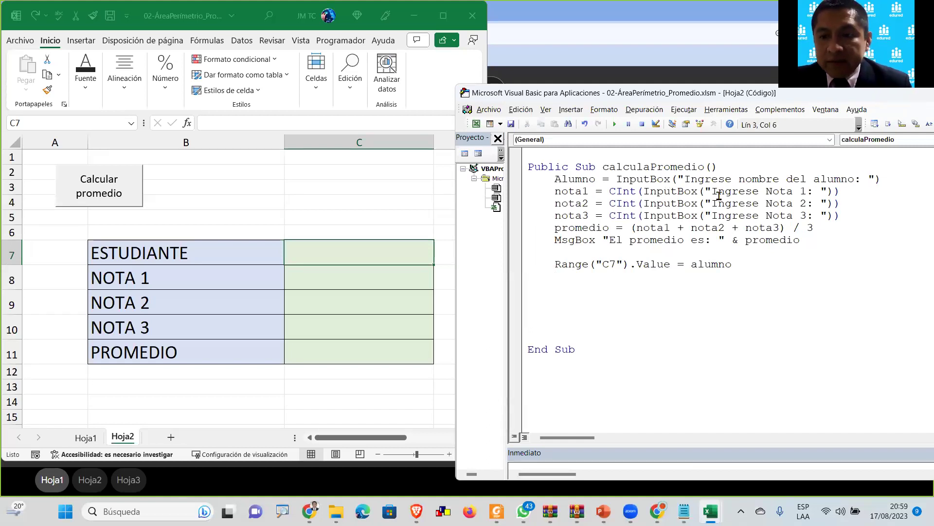
pyautogui.press('Return')
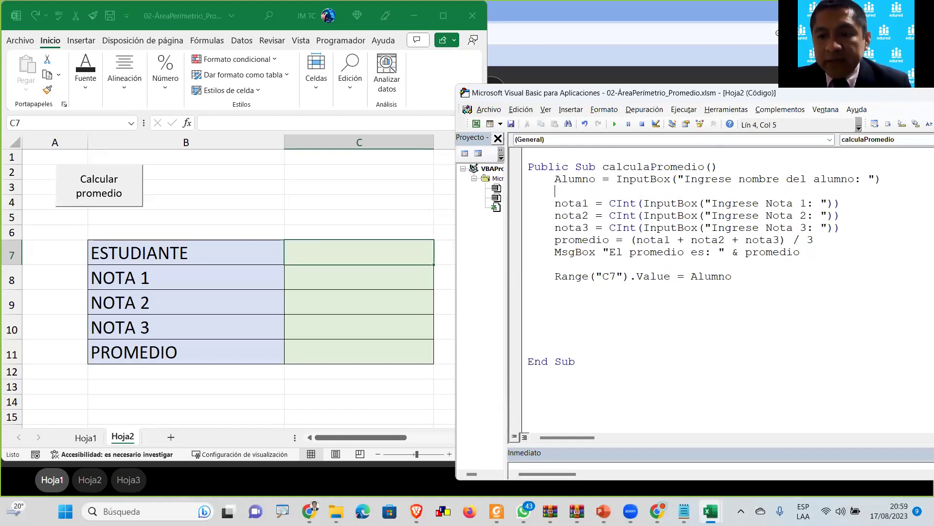
pyautogui.hotkey('ctrl', '1')
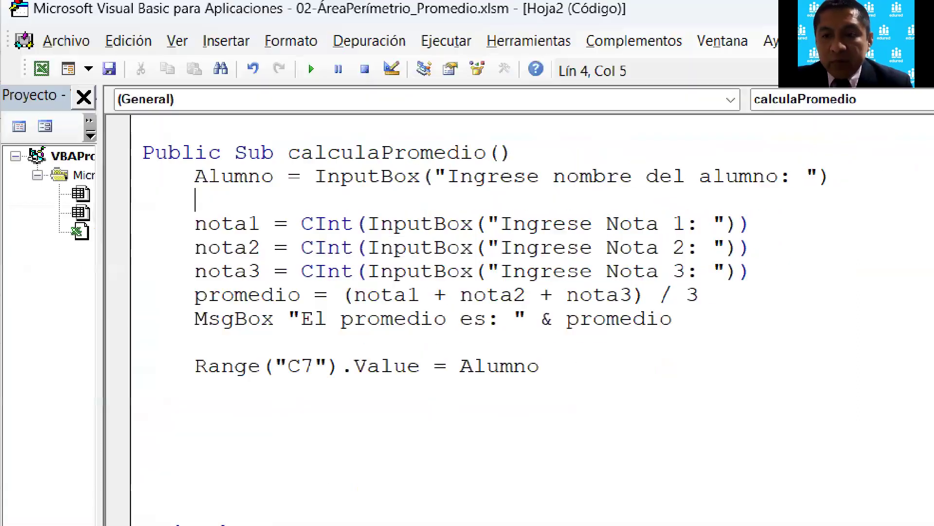
pyautogui.moveTo(206, 162); pyautogui.dragTo(315, 184)
pyautogui.moveTo(184, 183); pyautogui.dragTo(467, 382)
pyautogui.moveTo(486, 342); pyautogui.dragTo(592, 387)
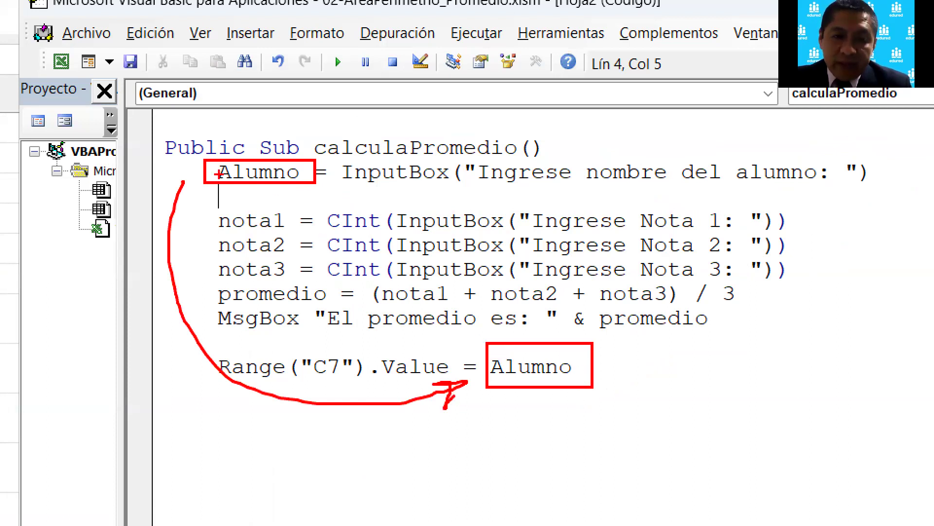
pyautogui.moveTo(168, 186)
pyautogui.mouseDown()
pyautogui.moveTo(183, 174)
pyautogui.moveTo(190, 197)
pyautogui.mouseUp()
pyautogui.press('Escape')
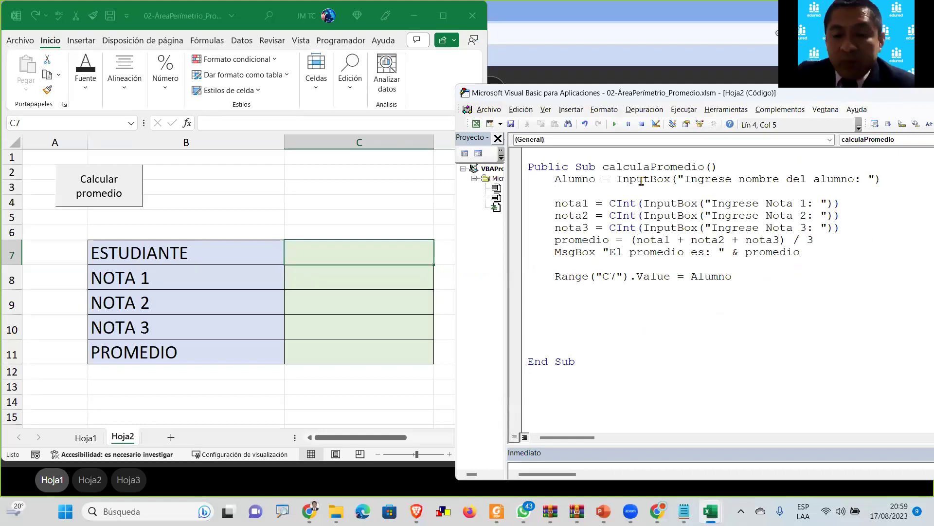
# Remove the blank line and fix the alumno variable's case on the C7 line.
pyautogui.press('BackSpace')
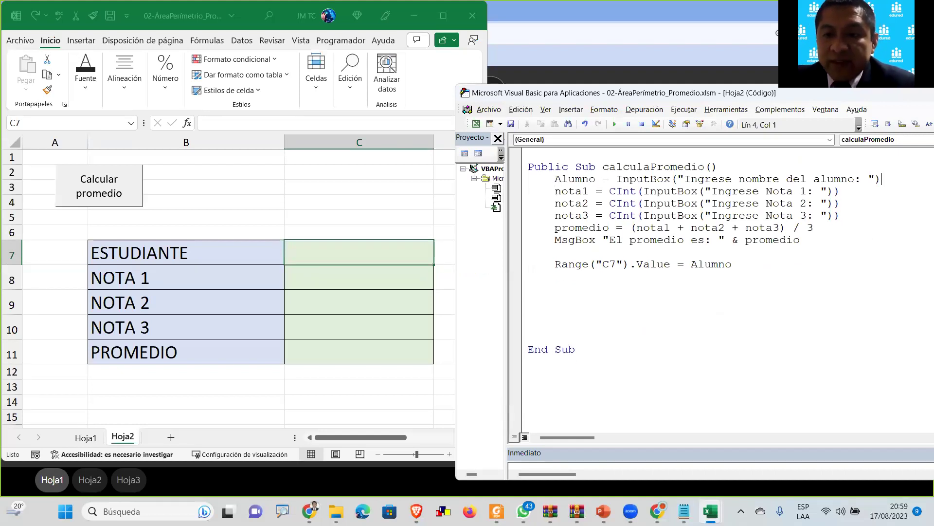
pyautogui.moveTo(554, 179); pyautogui.dragTo(568, 179)
pyautogui.moveTo(691, 264); pyautogui.dragTo(697, 264)
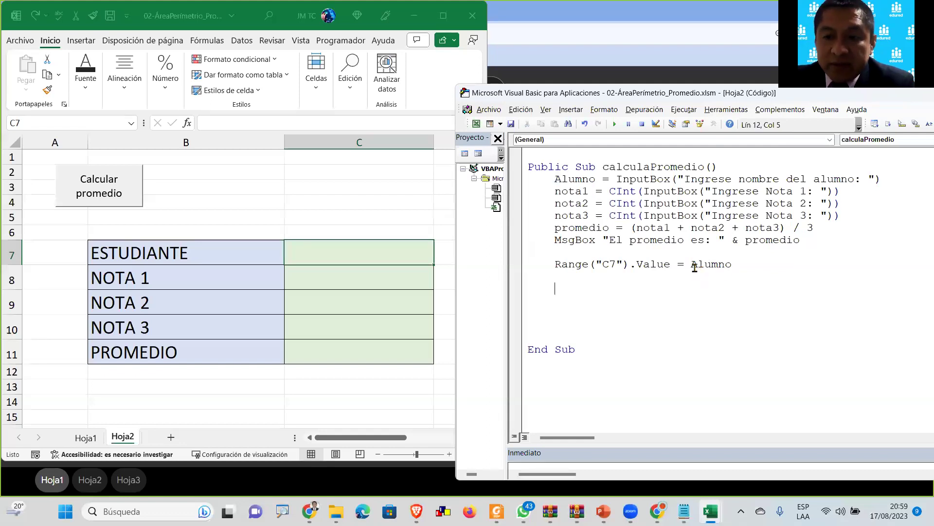
pyautogui.write('a')
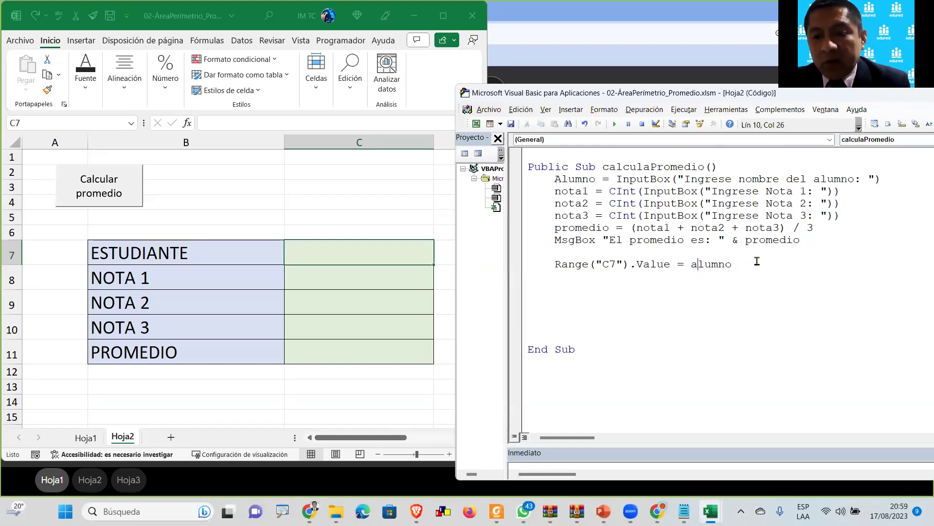
pyautogui.press('Return')
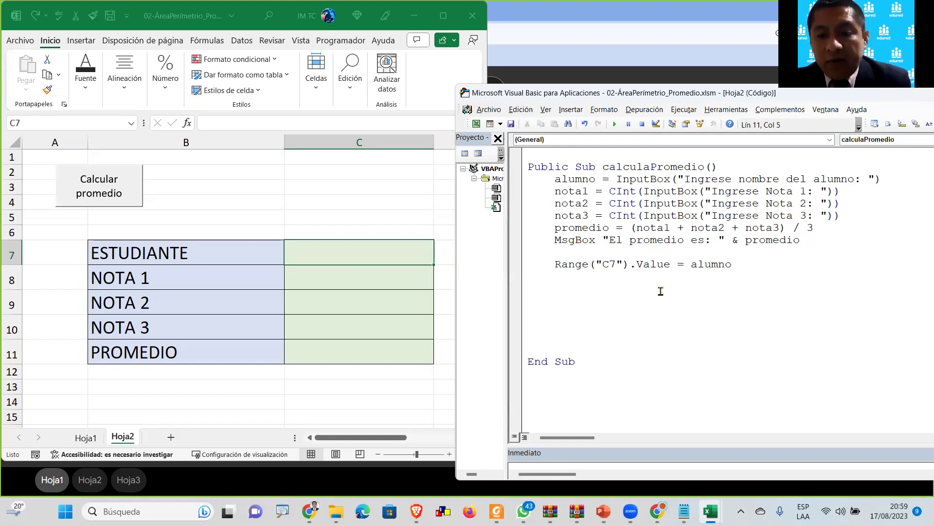
# Copy the C7 line to create Range("C8").Value = nota1.
pyautogui.moveTo(555, 263); pyautogui.dragTo(670, 263)
pyautogui.hotkey('ctrl', 'c')
pyautogui.click(635, 276)
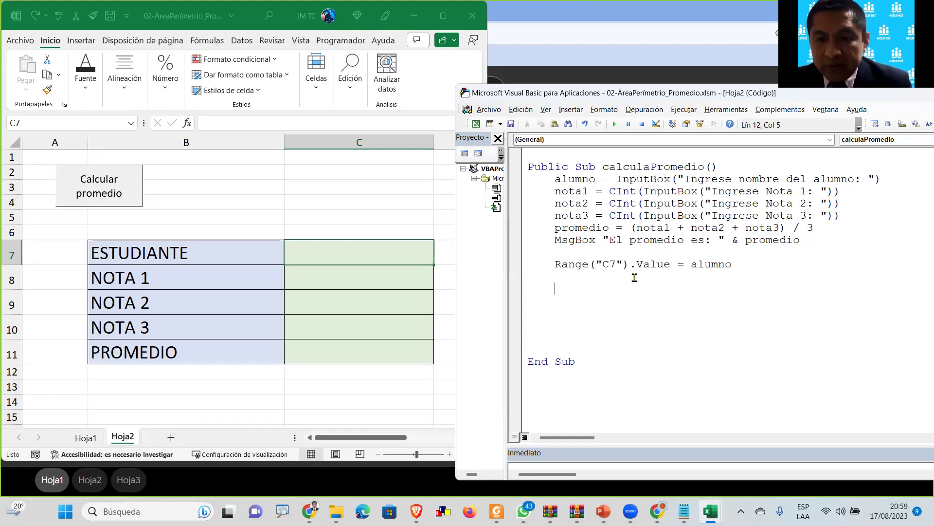
pyautogui.hotkey('ctrl', 'v')
pyautogui.moveTo(615, 276); pyautogui.dragTo(609, 276)
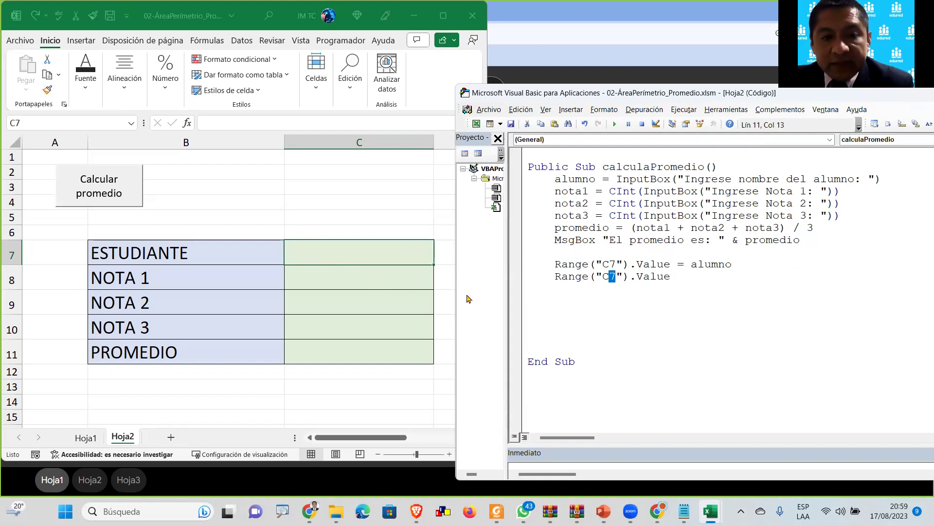
pyautogui.write('8").Value')
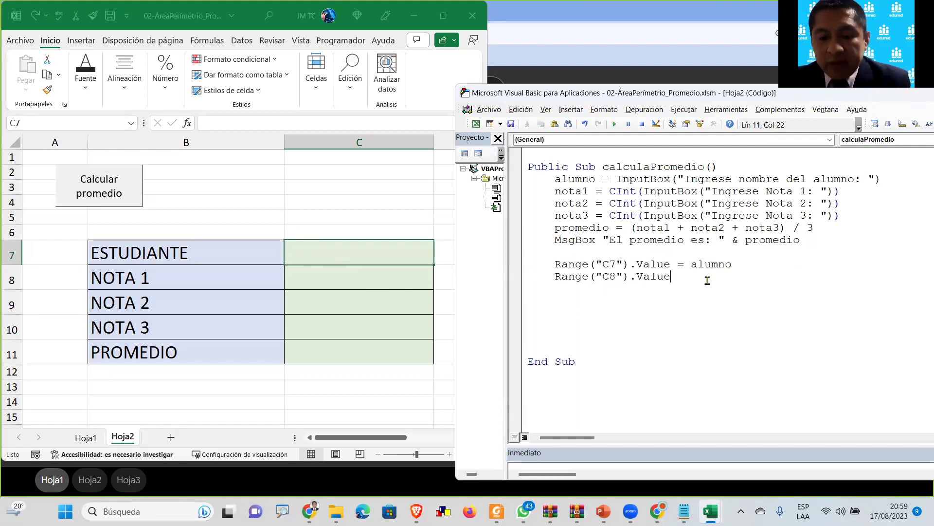
pyautogui.write(' = ')
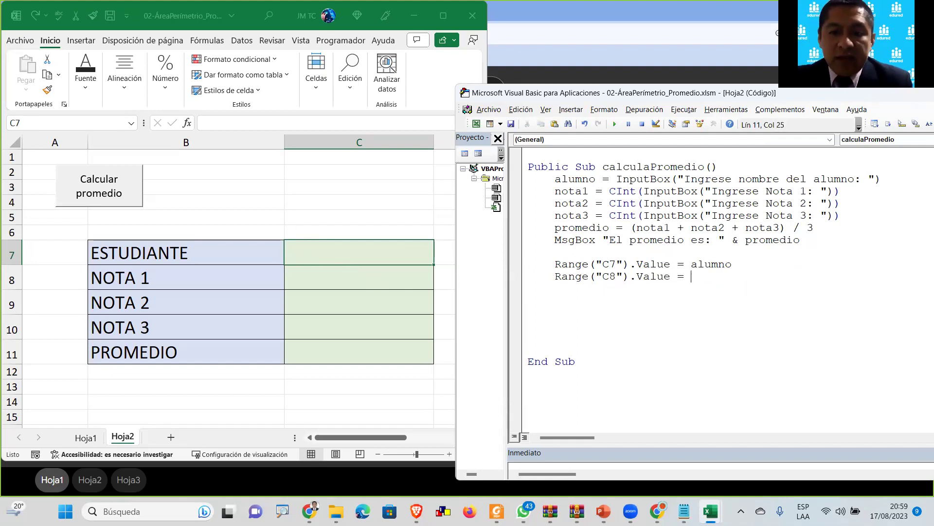
pyautogui.write('nota1')
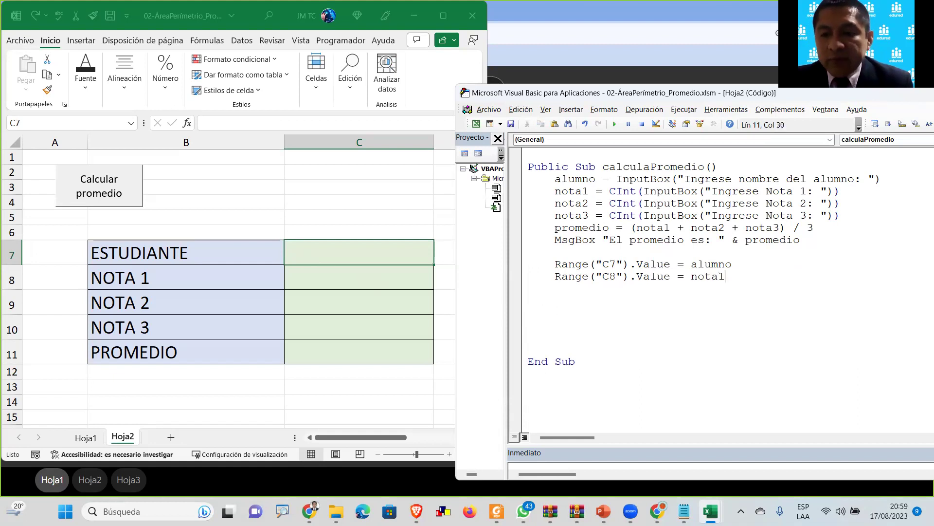
pyautogui.press('Return')
# Duplicate the C8 line twice, changing the rows to C9 and C10.
pyautogui.moveTo(725, 275); pyautogui.dragTo(555, 276)
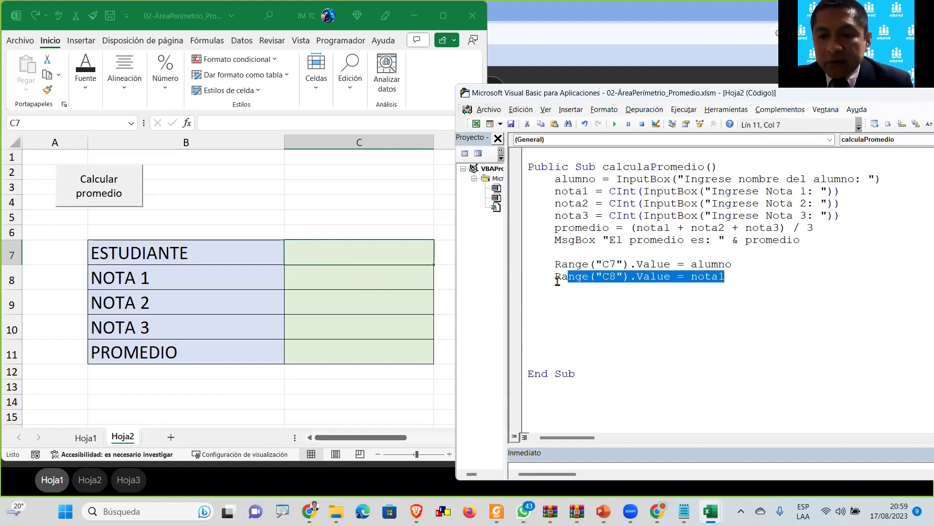
pyautogui.hotkey('ctrl', 'c')
pyautogui.press('Down')
pyautogui.hotkey('ctrl', 'v')
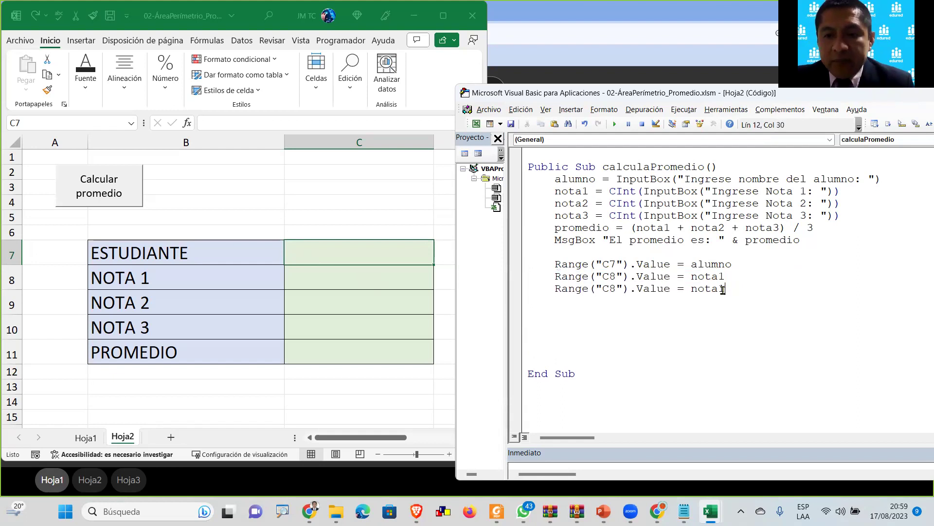
pyautogui.press('Return')
pyautogui.hotkey('ctrl', 'v')
pyautogui.moveTo(609, 288); pyautogui.dragTo(617, 288)
pyautogui.write('9')
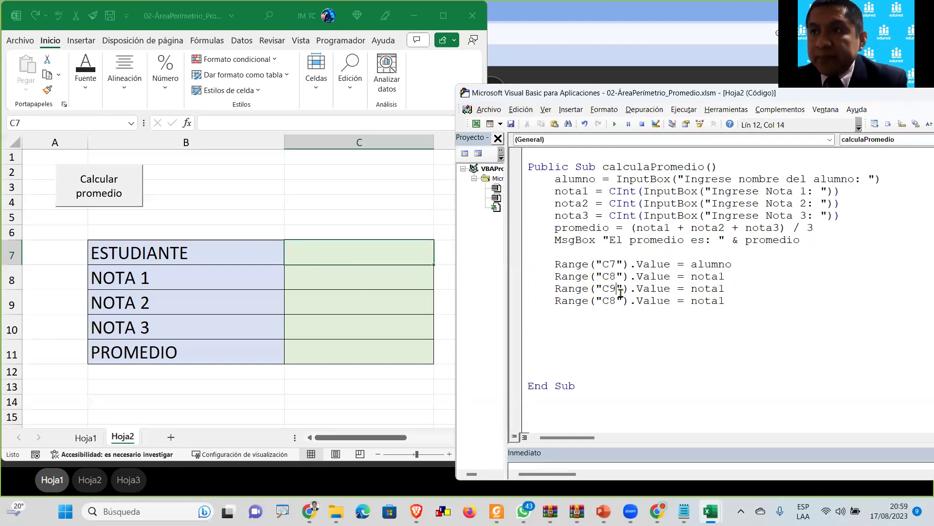
pyautogui.moveTo(616, 300); pyautogui.dragTo(609, 300)
pyautogui.write('10')
# Change the variables on the C9 and C10 lines to nota2 and nota3.
pyautogui.click(761, 289)
pyautogui.press('BackSpace')
pyautogui.write('2')
pyautogui.click(762, 306)
pyautogui.press('BackSpace')
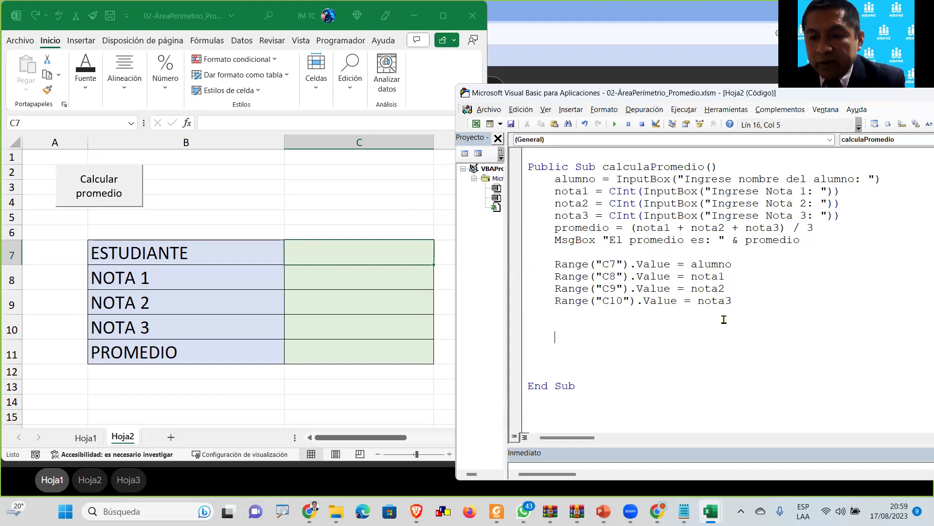
pyautogui.write('3')
# Add Range("C11").Value = promedio and delete the extra blank line.
pyautogui.press('Down')
pyautogui.press('Down')
pyautogui.press('Down')
pyautogui.hotkey('ctrl', 'v')
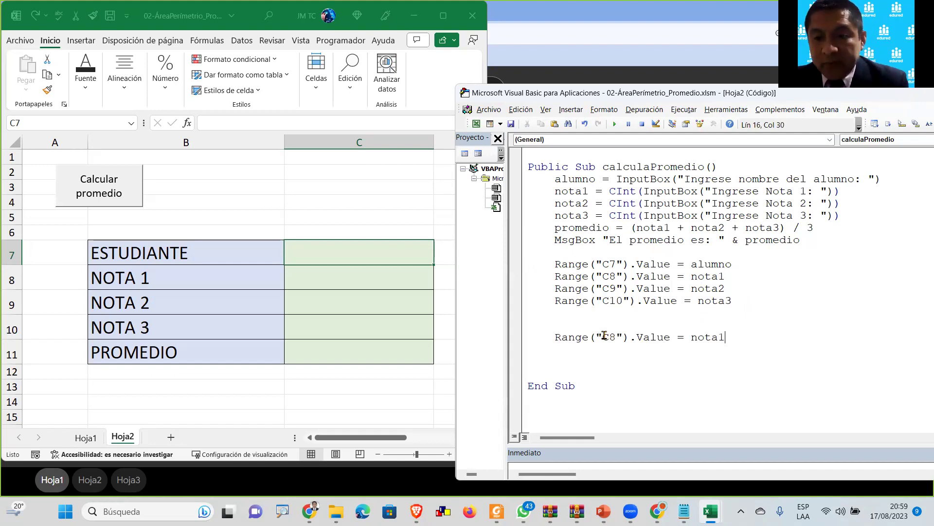
pyautogui.moveTo(609, 337); pyautogui.dragTo(616, 337)
pyautogui.write('11')
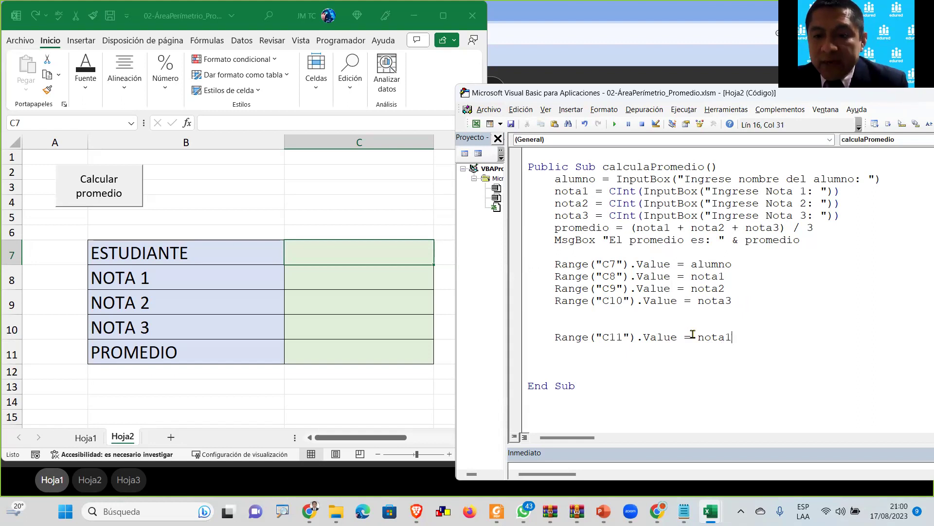
pyautogui.doubleClick(700, 337)
pyautogui.write('promedi')
pyautogui.click(713, 325)
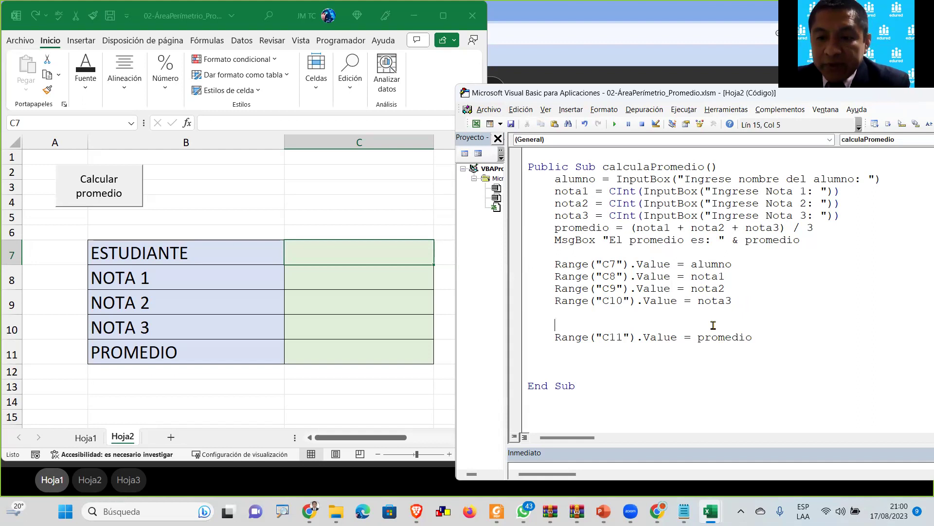
pyautogui.press('BackSpace')
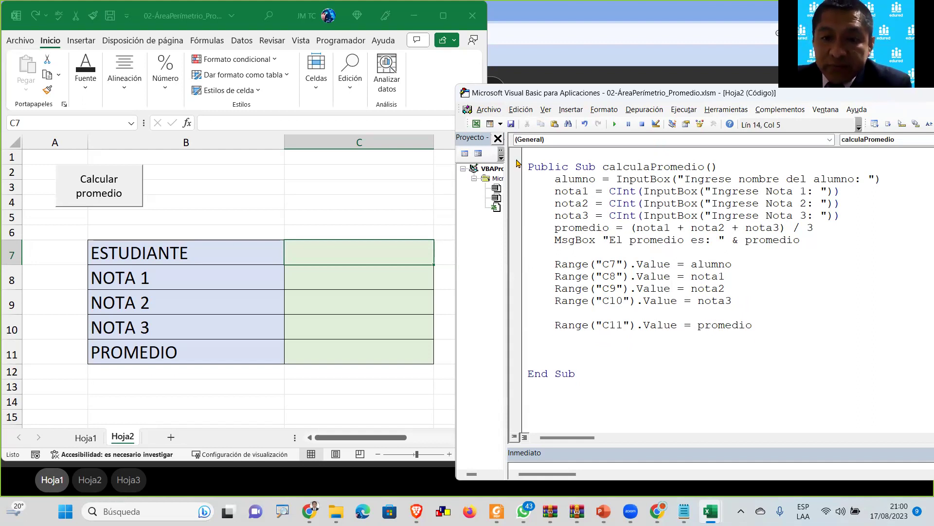
# Run calculaPromedio, enter the student's name and grades 20, 19, 18, and accept the average 19.
pyautogui.click(613, 125)
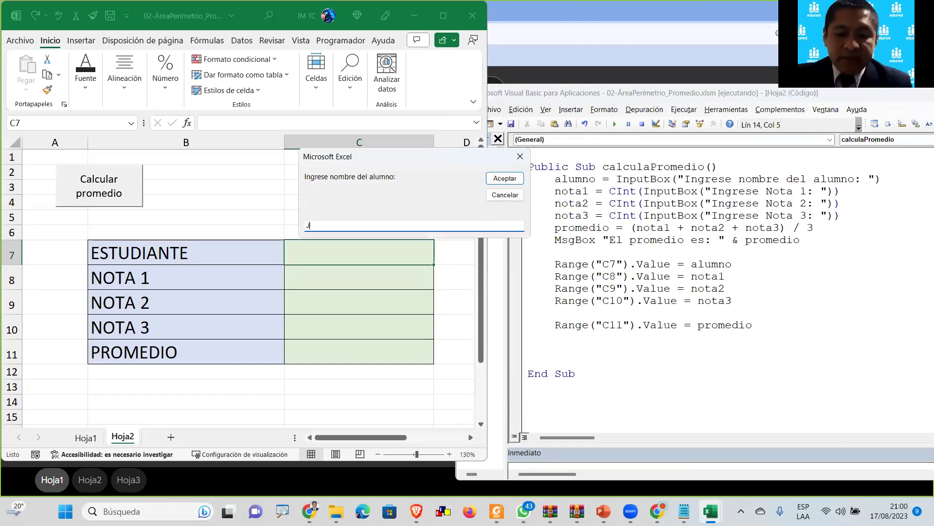
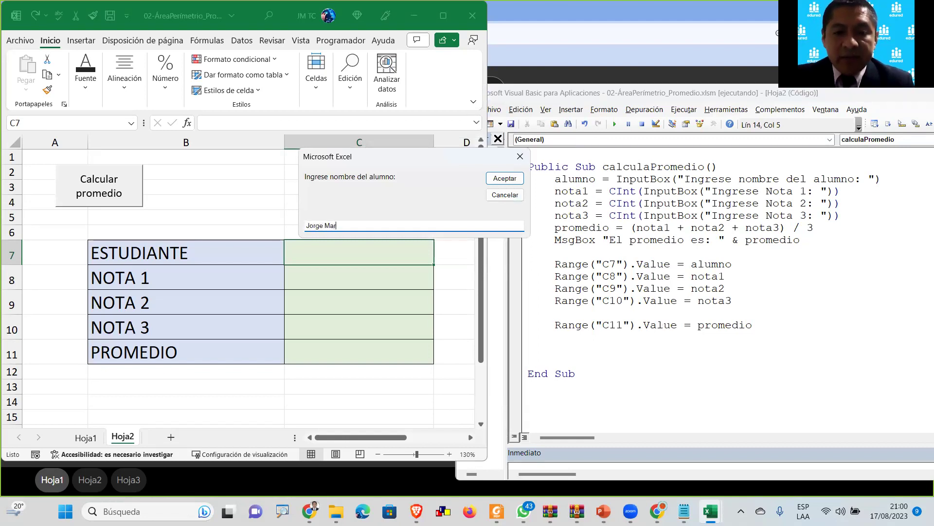
pyautogui.click(506, 178)
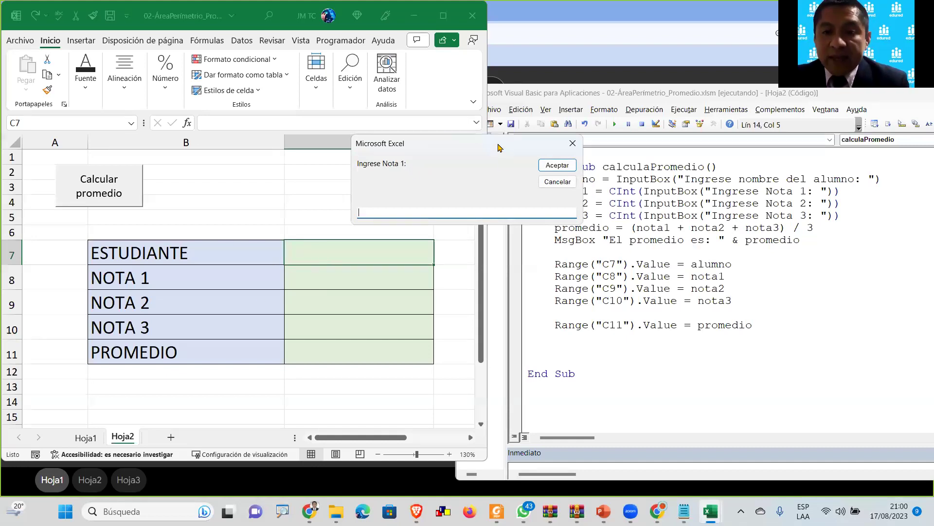
pyautogui.moveTo(498, 147); pyautogui.dragTo(468, 150)
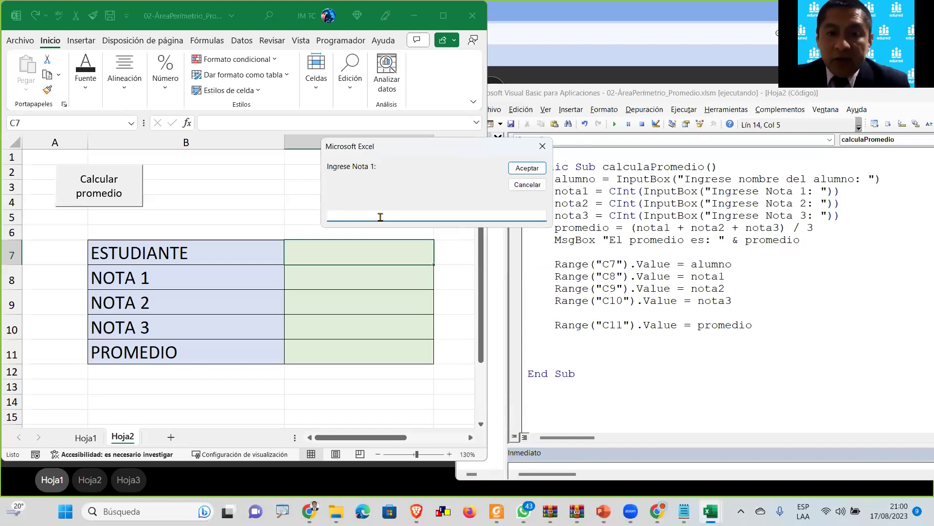
pyautogui.write('1')
pyautogui.press('Return')
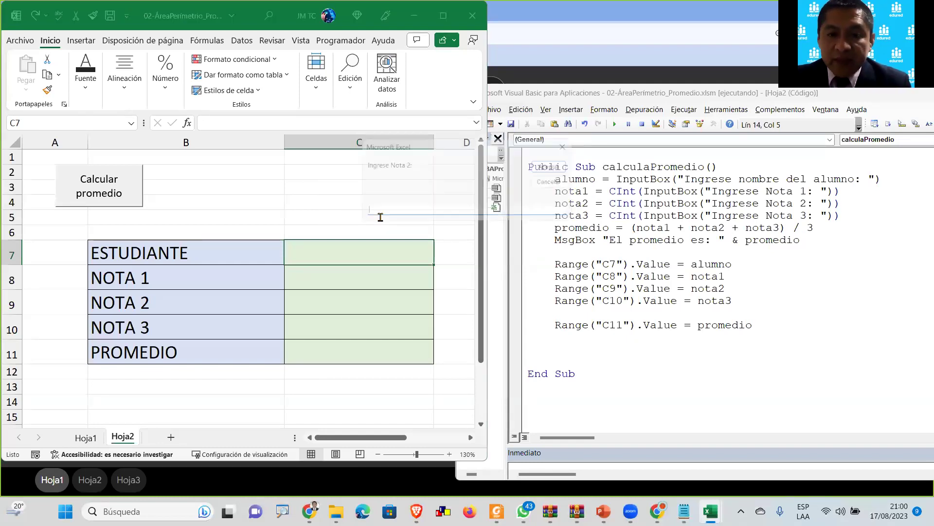
pyautogui.write('1')
pyautogui.press('Return')
pyautogui.write('1')
pyautogui.press('Return')
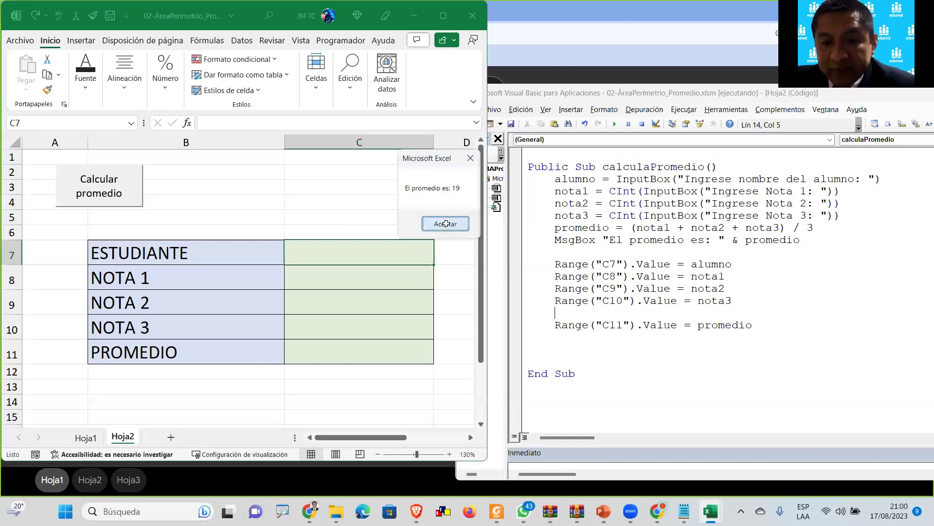
pyautogui.click(443, 228)
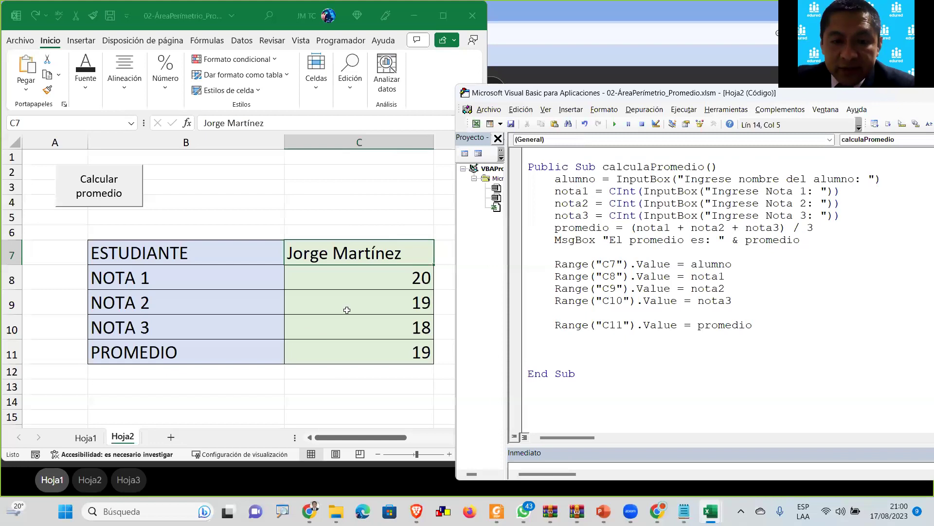
pyautogui.click(316, 293)
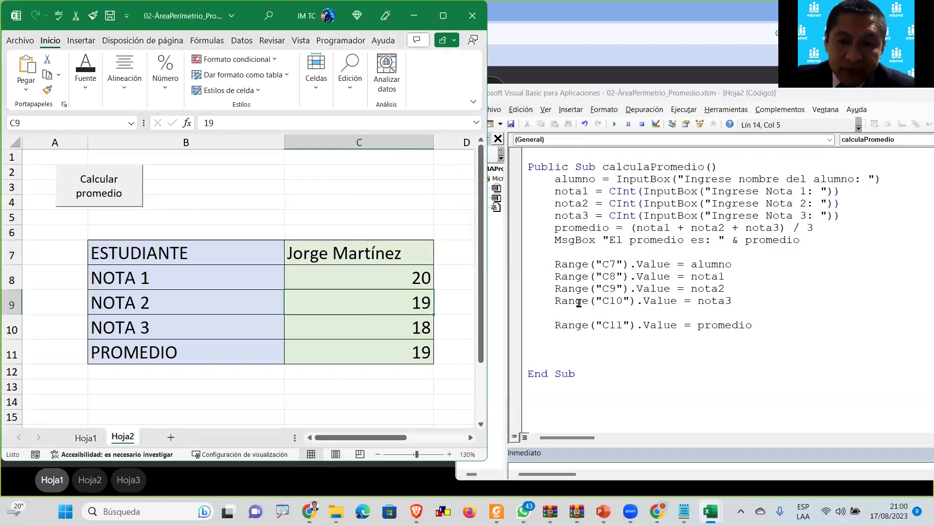
# Highlight the input, processing and C7:C11 output lines of calculaPromedio in the code.
pyautogui.click(662, 300)
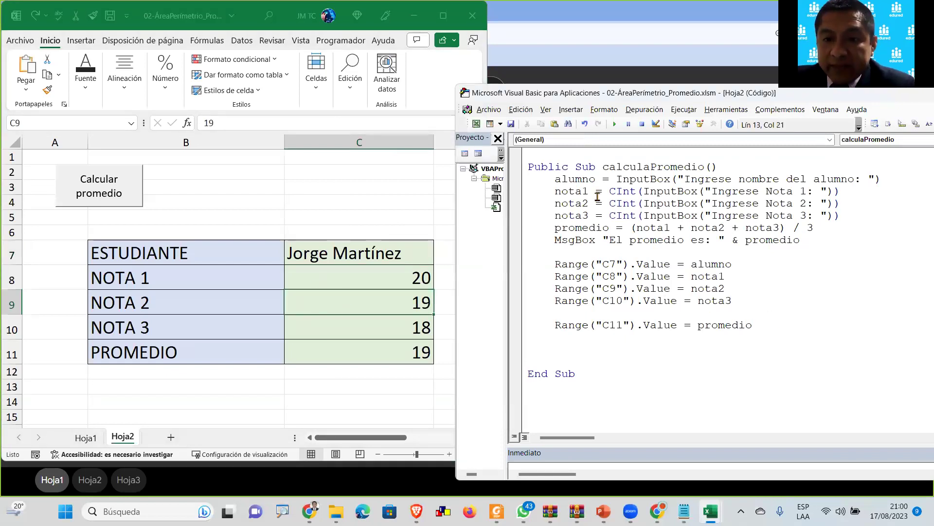
pyautogui.moveTo(555, 179); pyautogui.dragTo(724, 204)
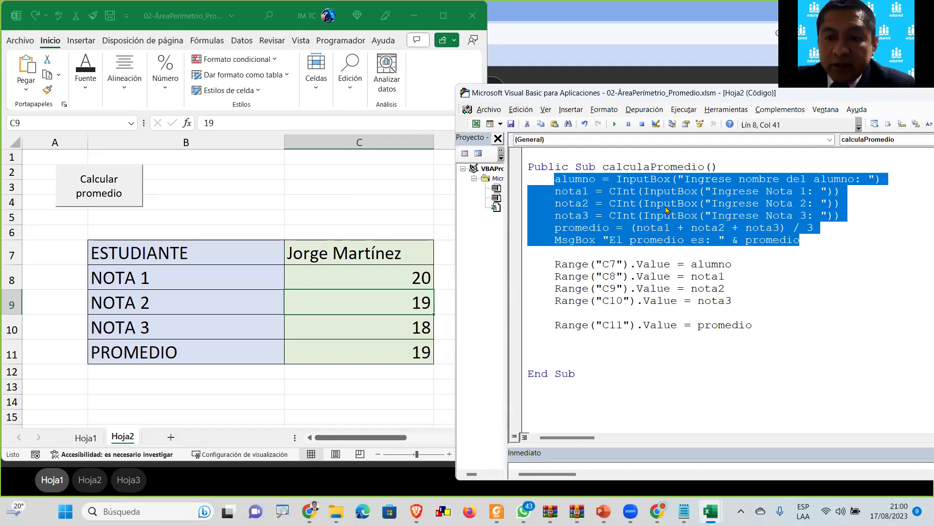
pyautogui.click(555, 263)
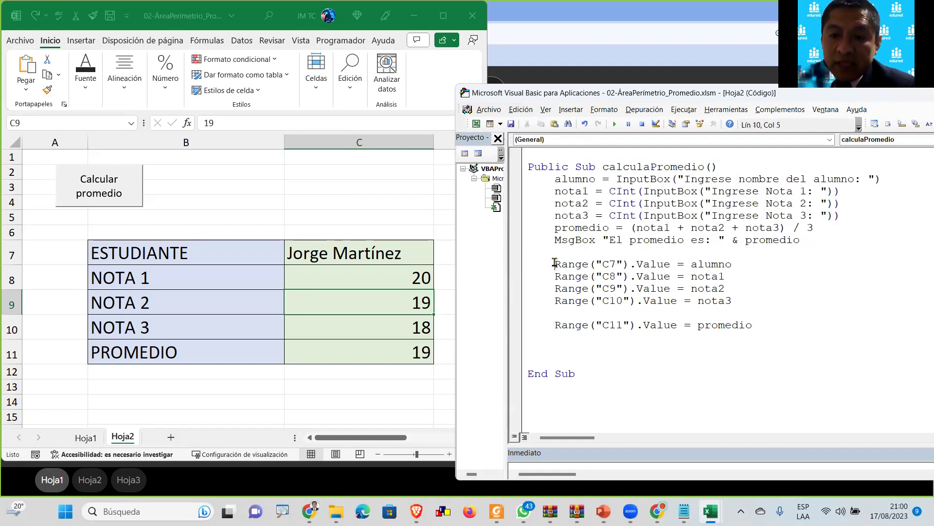
pyautogui.moveTo(555, 264); pyautogui.dragTo(776, 326)
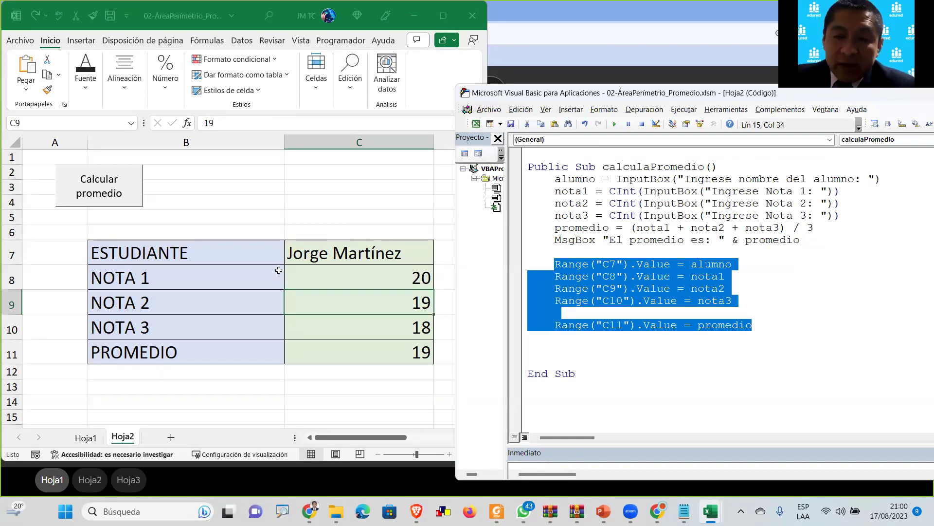
pyautogui.click(609, 241)
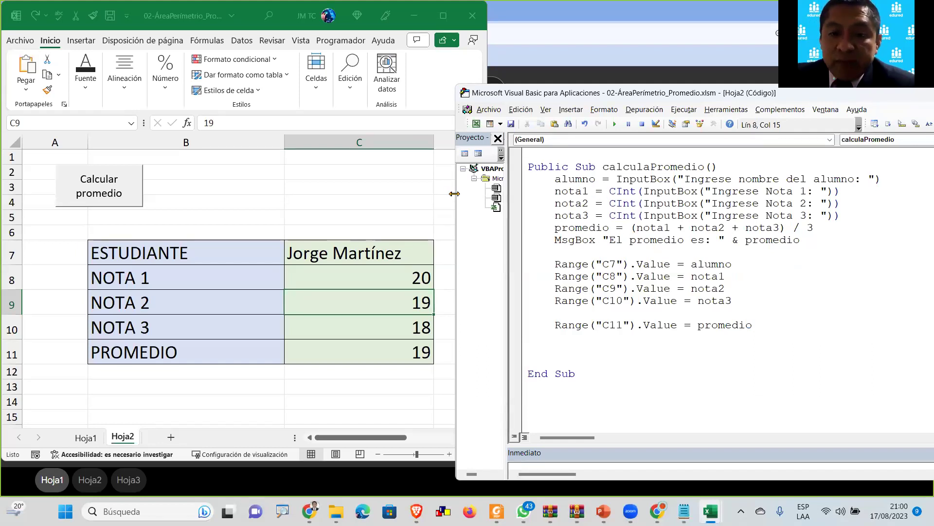
# Widen the editor panes and highlight the whole calculaPromedio procedure.
pyautogui.moveTo(454, 194); pyautogui.dragTo(438, 193)
pyautogui.moveTo(489, 216); pyautogui.dragTo(528, 216)
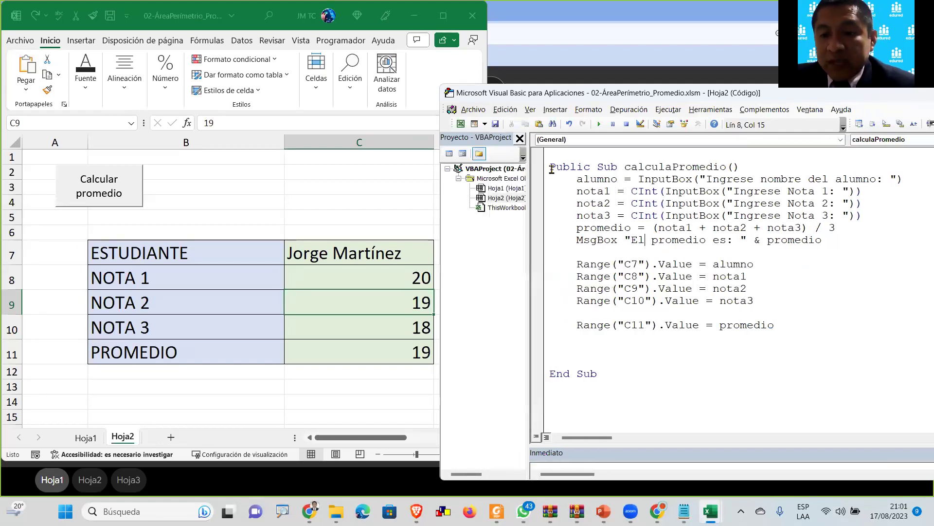
pyautogui.moveTo(550, 167); pyautogui.dragTo(685, 216)
pyautogui.moveTo(806, 293); pyautogui.dragTo(813, 356)
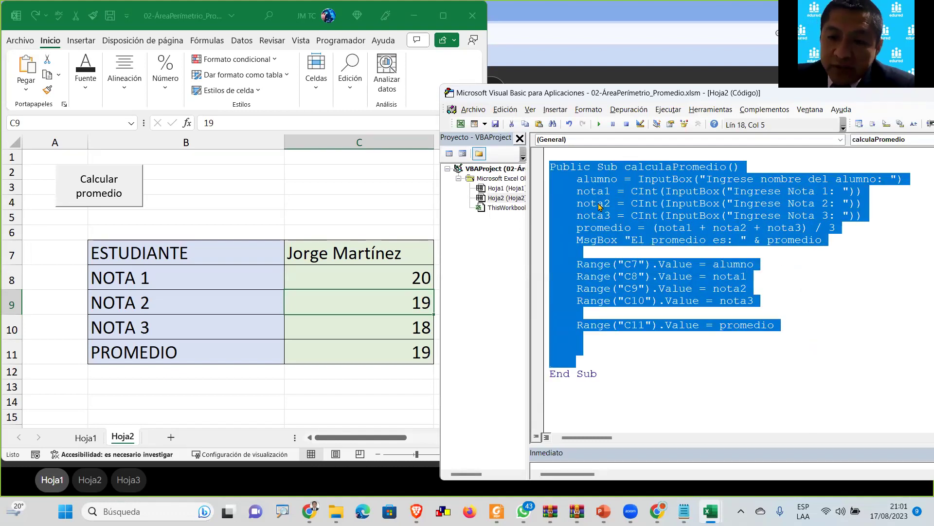
pyautogui.click(549, 167)
pyautogui.moveTo(550, 167)
pyautogui.mouseDown()
pyautogui.moveTo(741, 374)
pyautogui.moveTo(731, 366)
pyautogui.mouseUp()
pyautogui.click(719, 348)
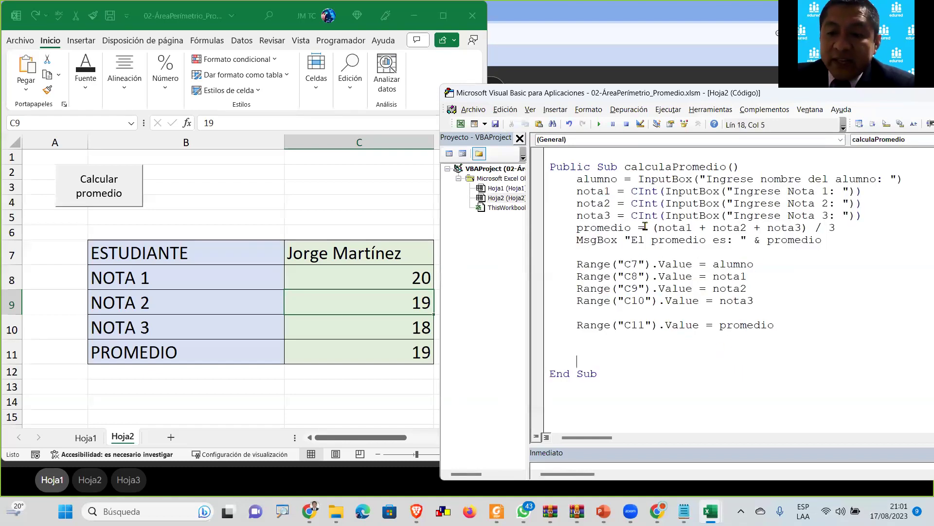
pyautogui.click(578, 179)
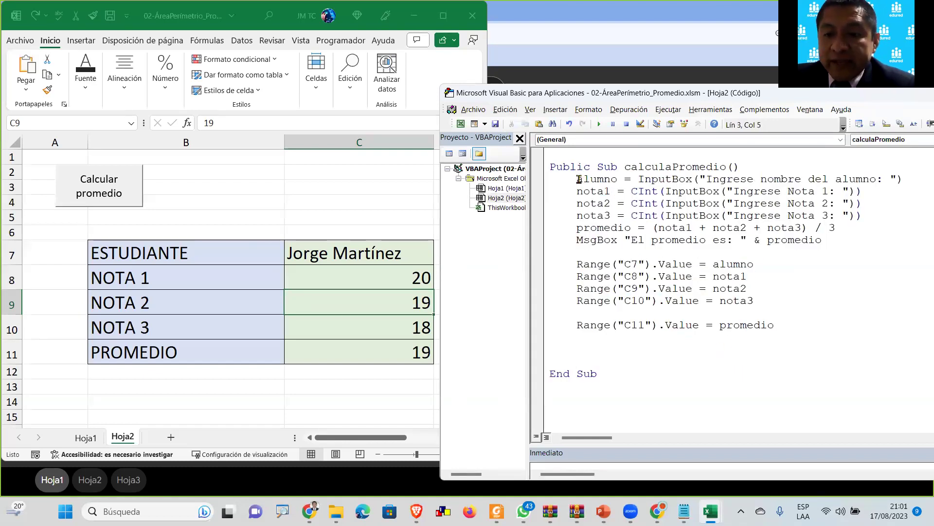
pyautogui.click(755, 167)
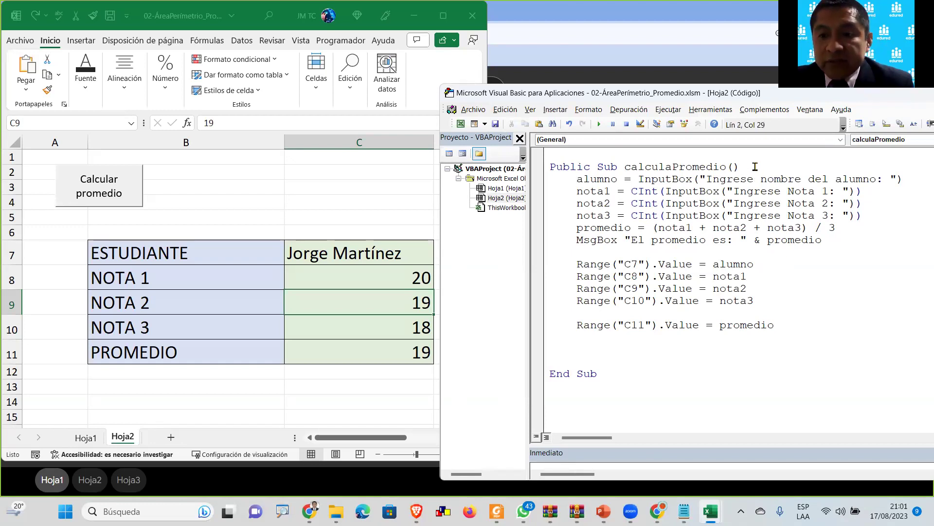
# Add the comment 'Entrada de datos above the input statements.
pyautogui.press('Return')
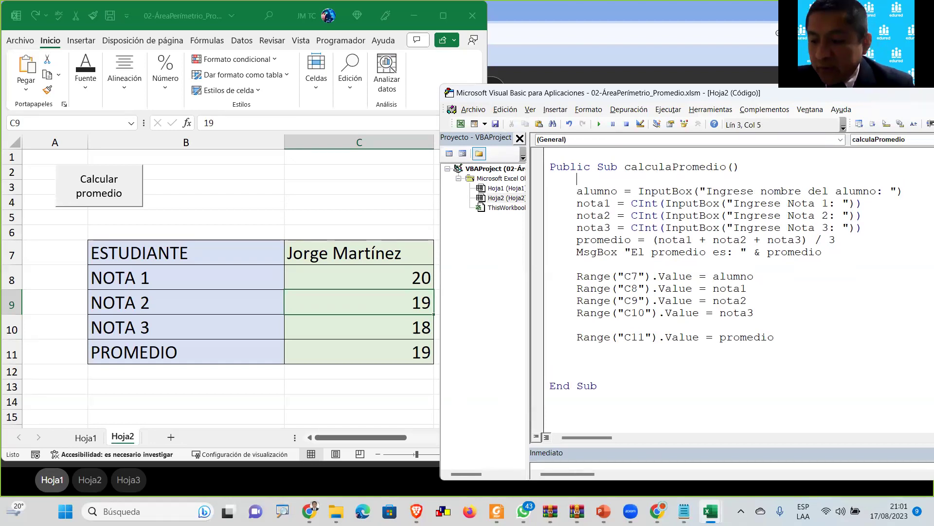
pyautogui.write("'Entrada de datos")
# Add the comment 'Proceso y/o cálculos after the grade inputs.
pyautogui.click(829, 250)
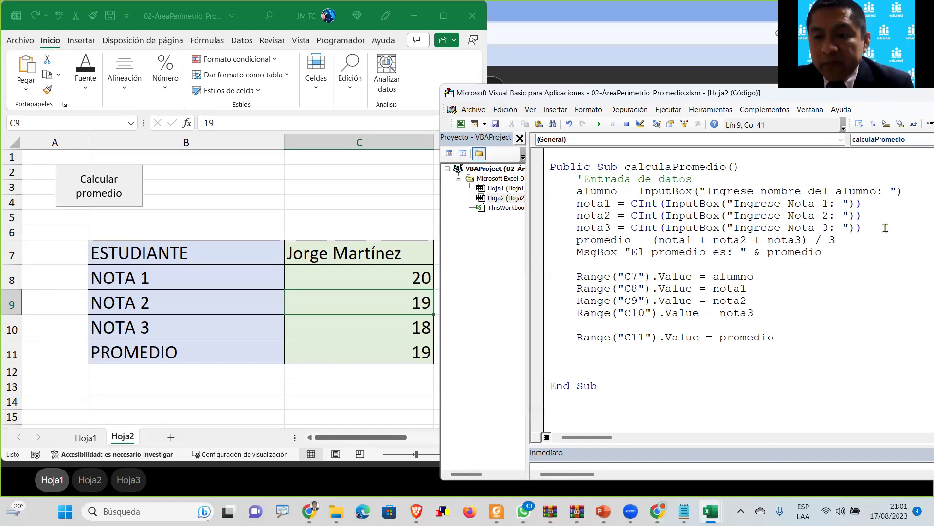
pyautogui.press('Return')
pyautogui.write('pro')
pyautogui.press('BackSpace')
pyautogui.press('BackSpace')
pyautogui.press('BackSpace')
pyautogui.press('Return')
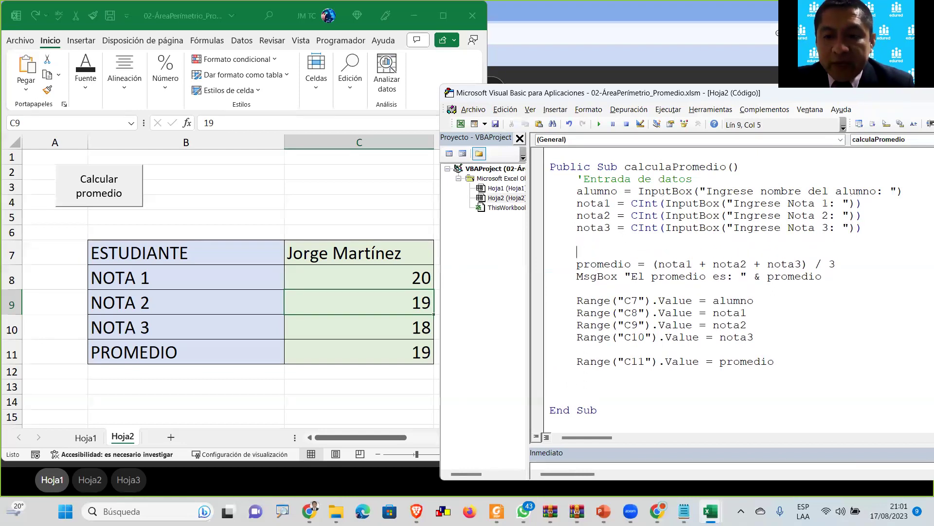
pyautogui.write("'Proceso o")
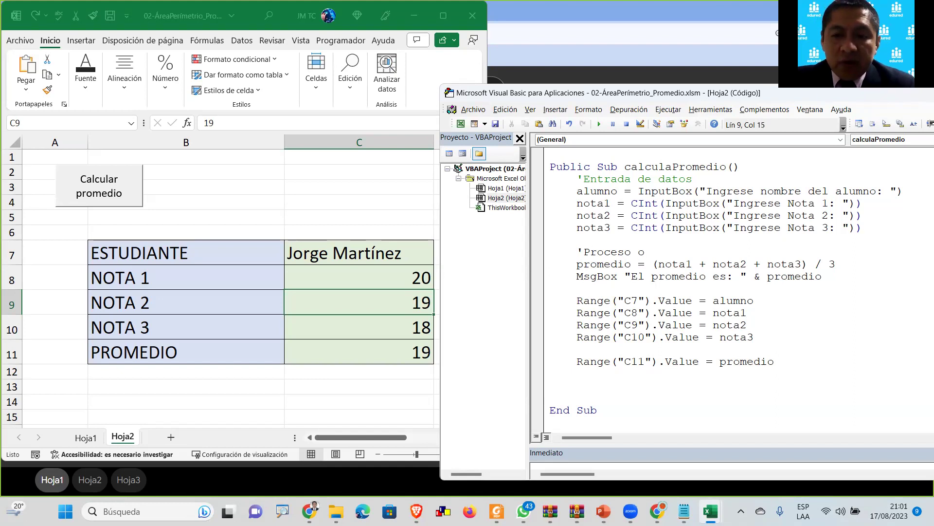
pyautogui.write('cá')
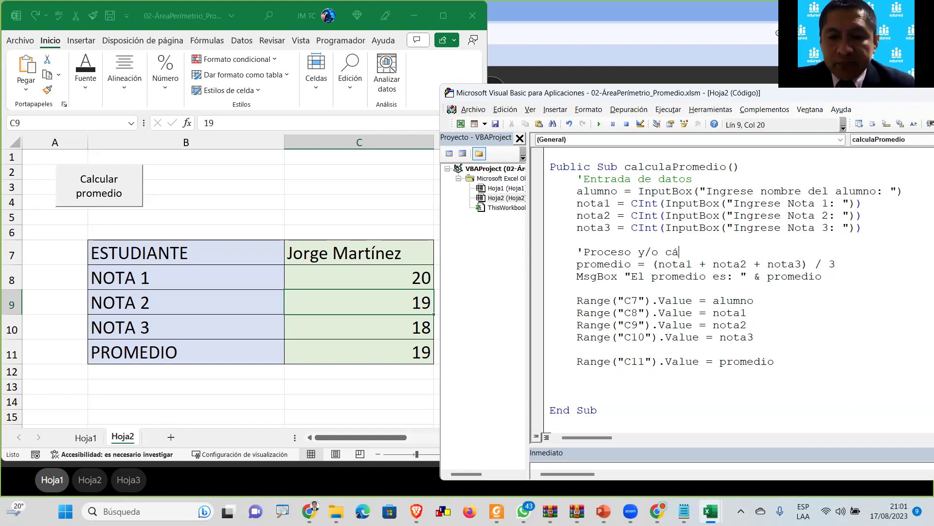
pyautogui.write('lculos')
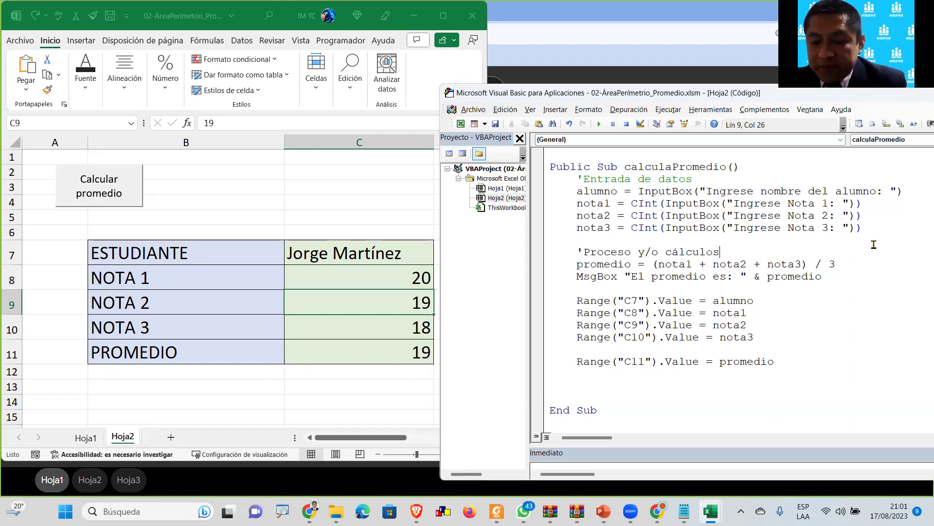
pyautogui.press('Return')
pyautogui.press('BackSpace')
pyautogui.press('BackSpace')
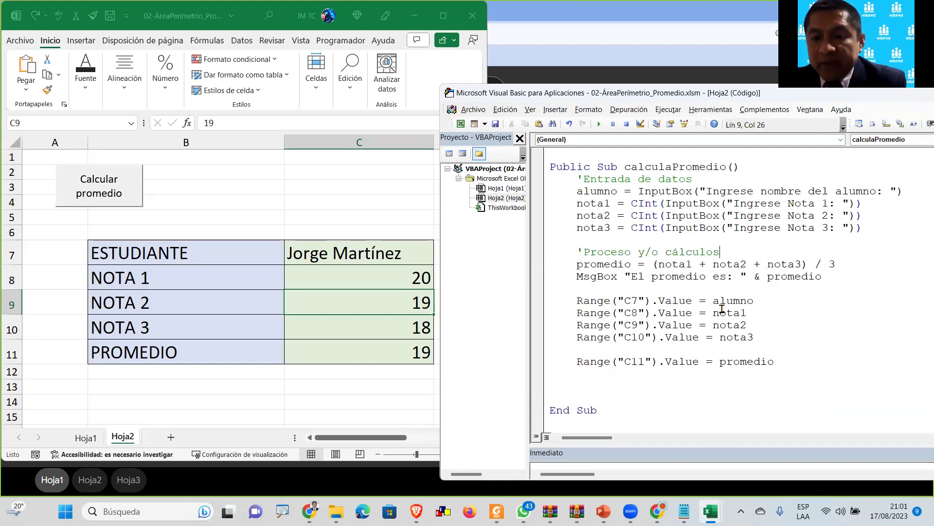
# Add the comment 'Salida de datos above the cell output statements.
pyautogui.click(749, 292)
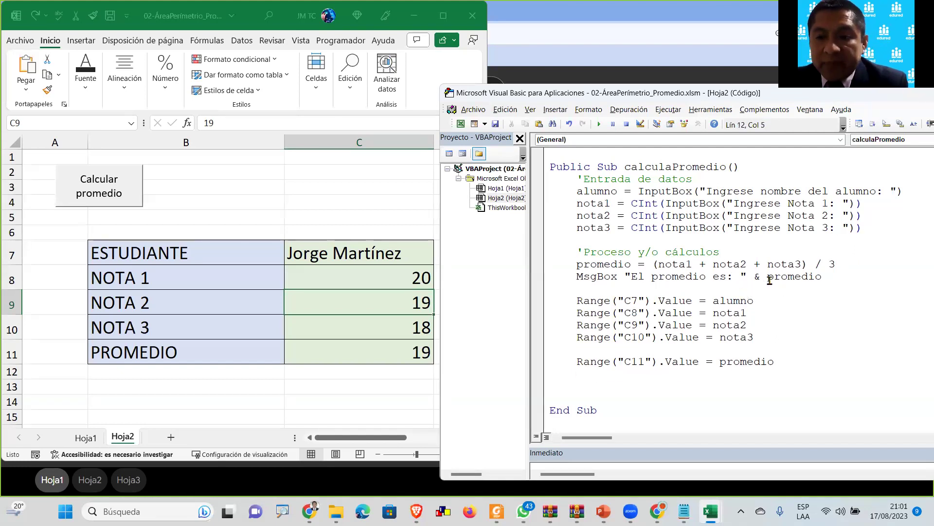
pyautogui.click(851, 264)
pyautogui.press('Return')
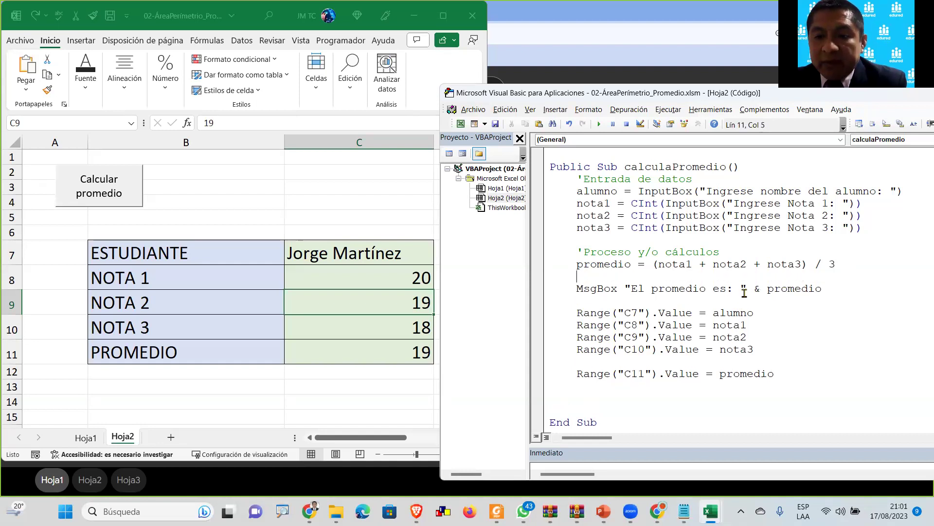
pyautogui.press('Return')
pyautogui.press('BackSpace')
pyautogui.press('BackSpace')
pyautogui.press('Up')
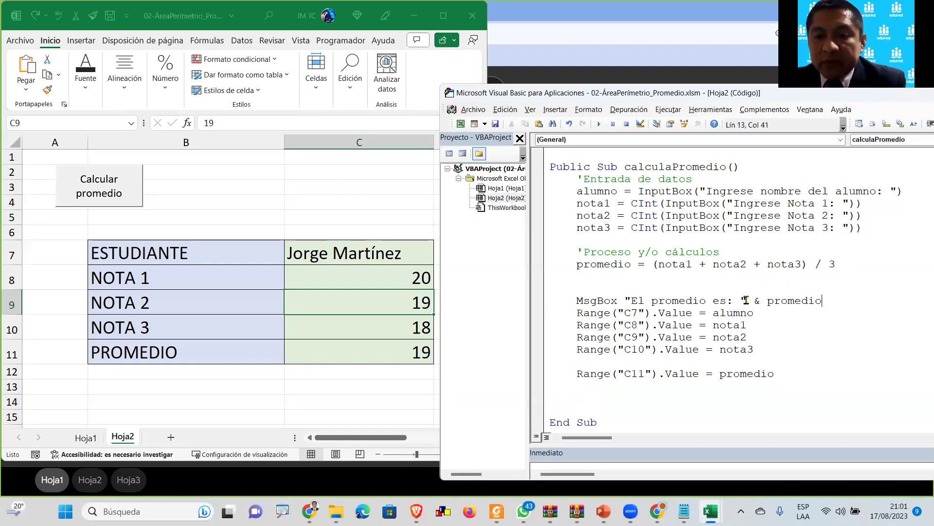
pyautogui.write("'")
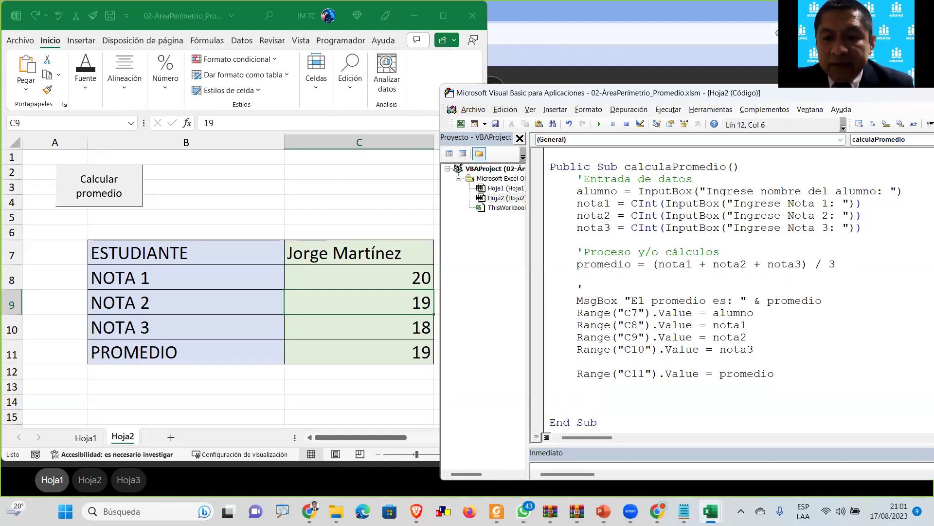
pyautogui.write('Salida de datos')
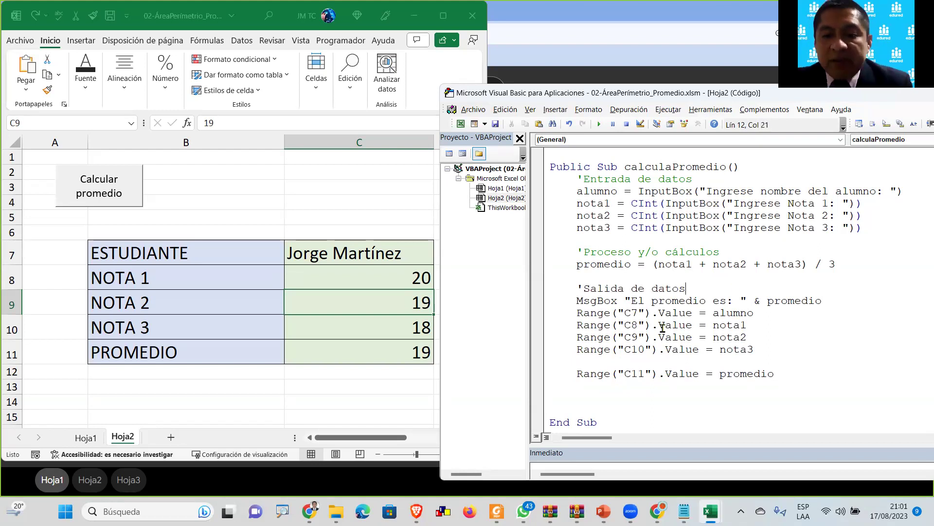
# Delete the blank line before the C11 write.
pyautogui.click(671, 362)
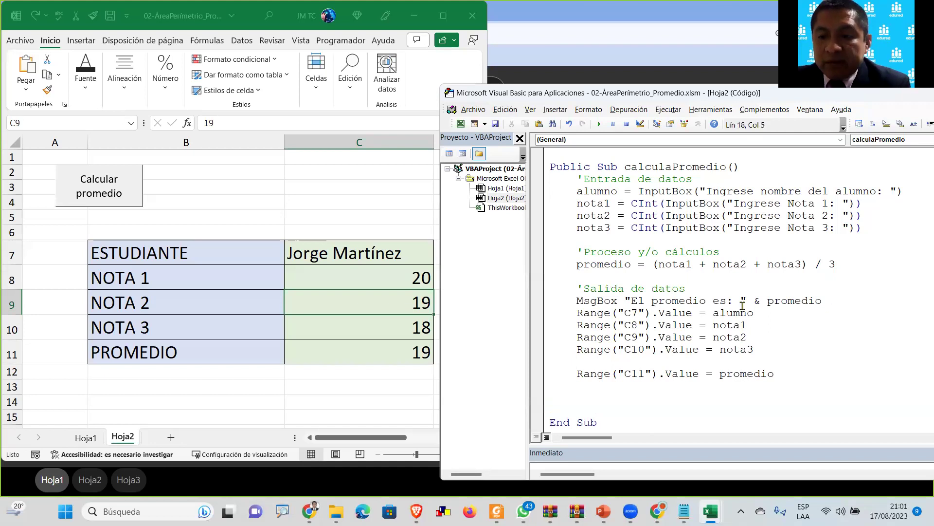
pyautogui.moveTo(824, 300); pyautogui.dragTo(574, 300)
pyautogui.click(680, 349)
pyautogui.press('End')
pyautogui.press('Delete')
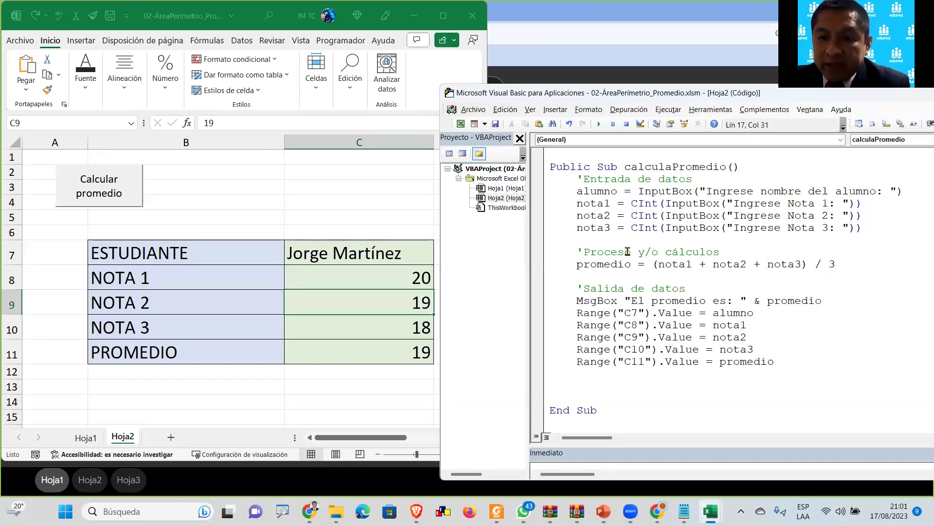
pyautogui.click(638, 337)
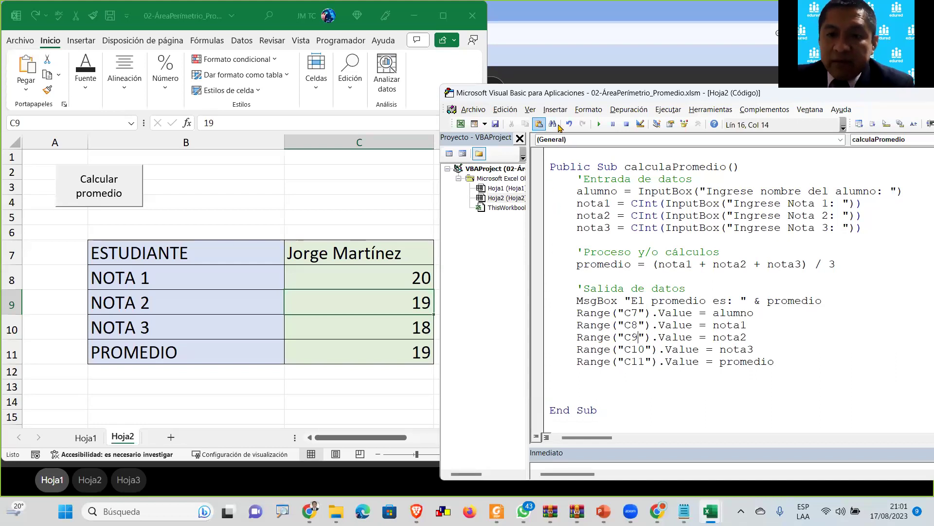
# Run calculaPromedio for a new student with grades 15, 20, 20, getting average 18.33333333.
pyautogui.click(599, 124)
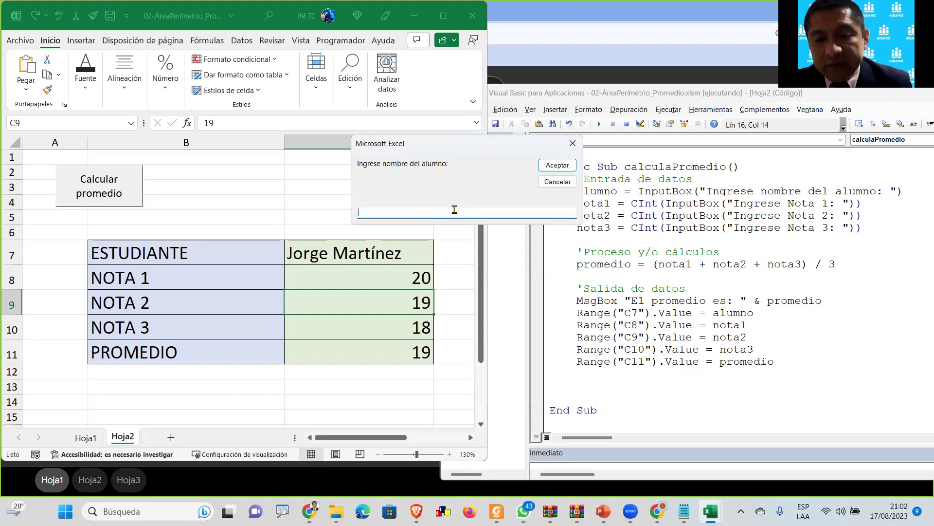
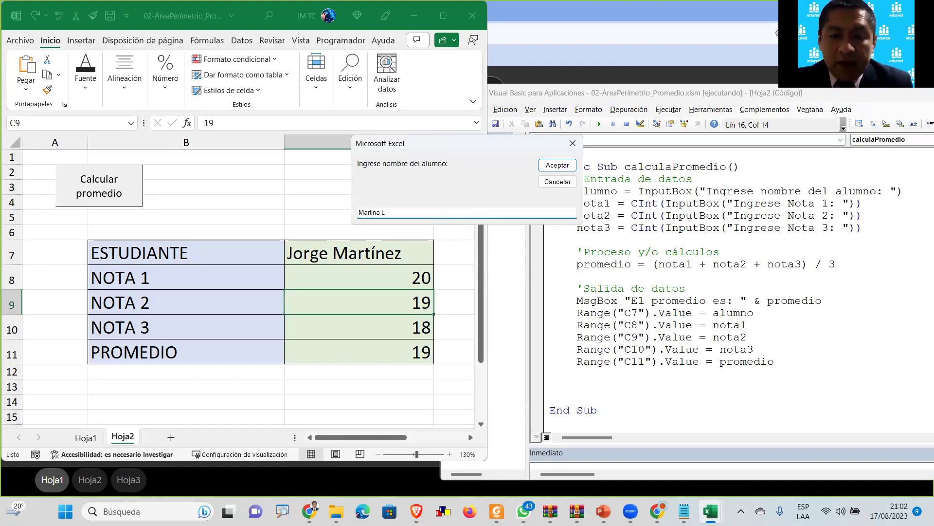
pyautogui.click(549, 166)
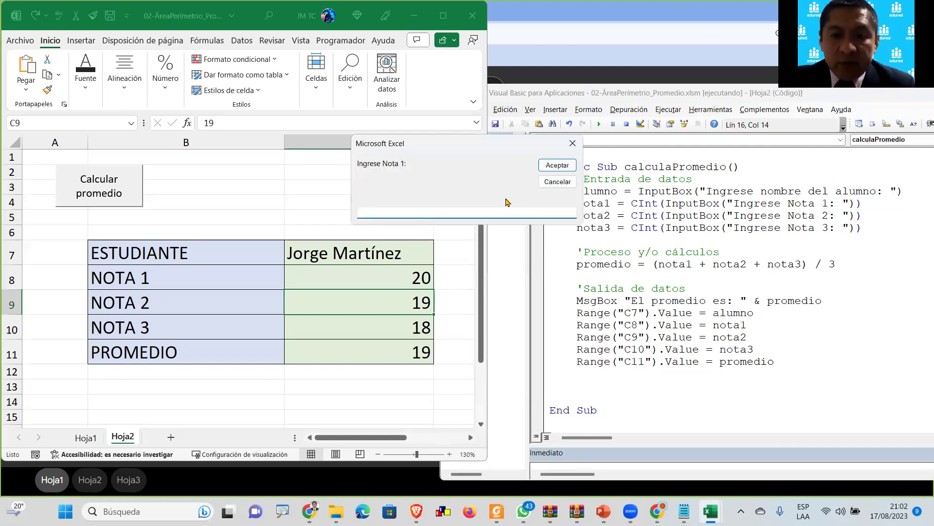
pyautogui.write('18')
pyautogui.press('Return')
pyautogui.write('17')
pyautogui.press('Return')
pyautogui.write('20')
pyautogui.press('Return')
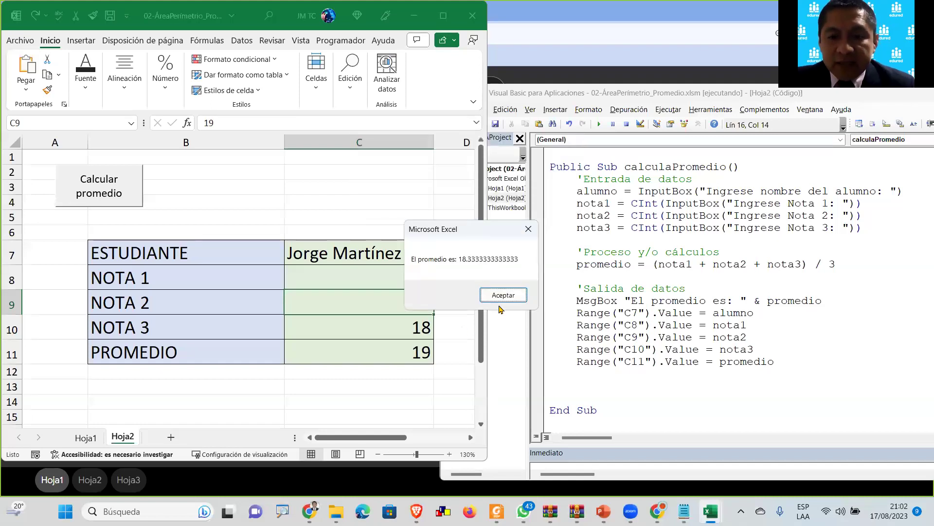
pyautogui.click(504, 296)
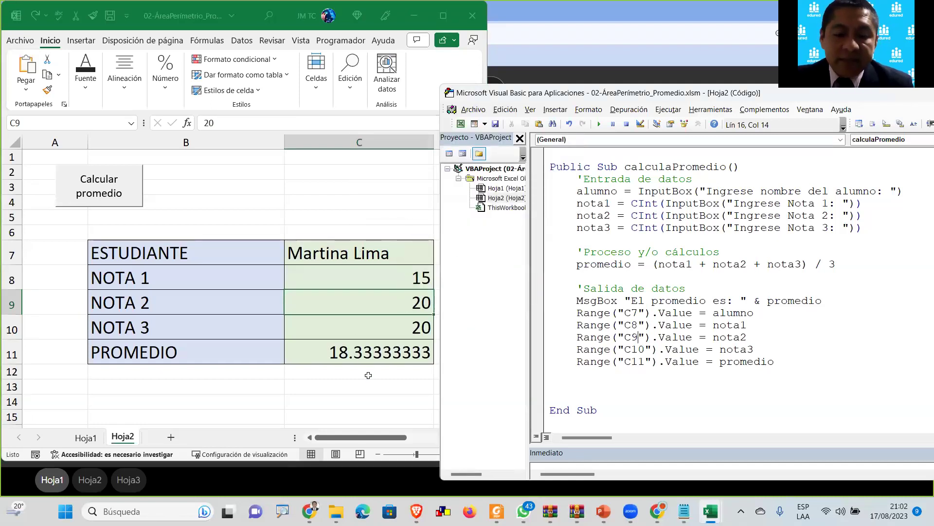
# Check the sheets, then close 02-ÁreaPerímetro_Promedio.xlsm and answer the save prompt.
pyautogui.click(357, 344)
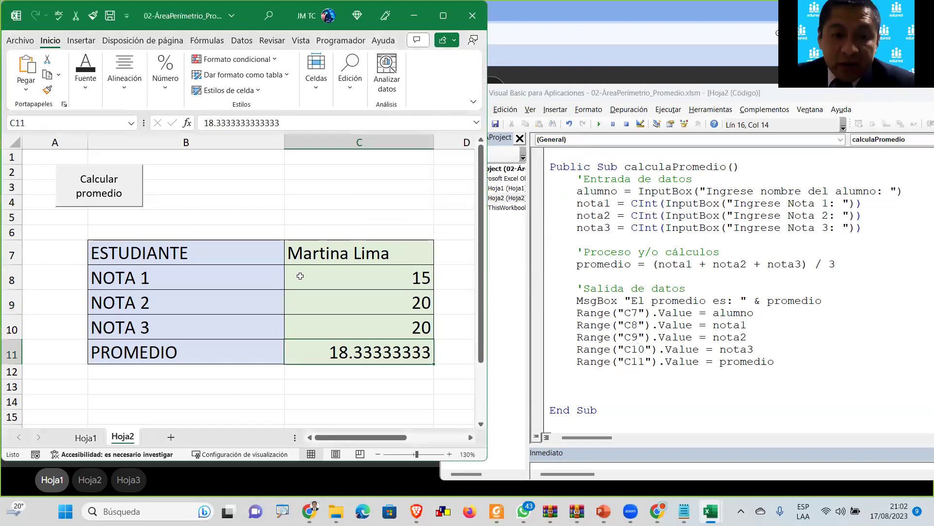
pyautogui.click(86, 437)
pyautogui.hotkey('ctrl', 'pagedown')
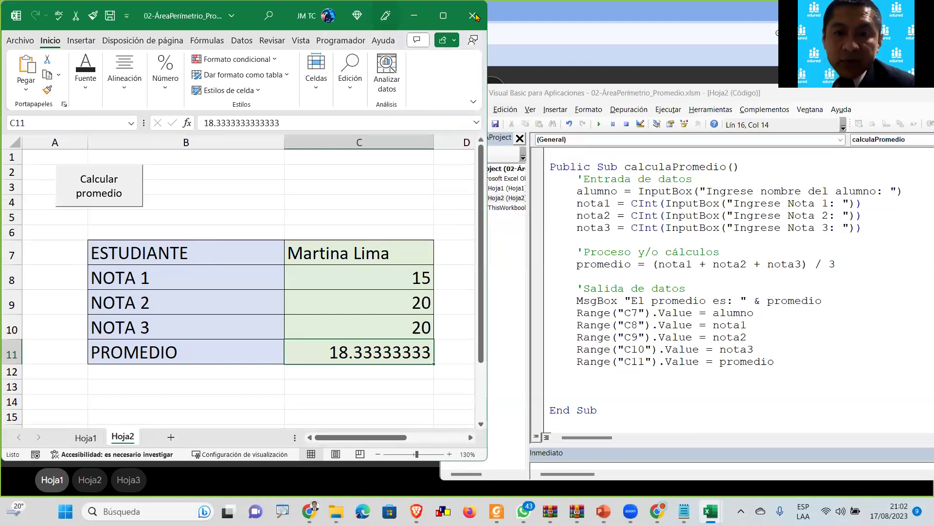
pyautogui.click(472, 16)
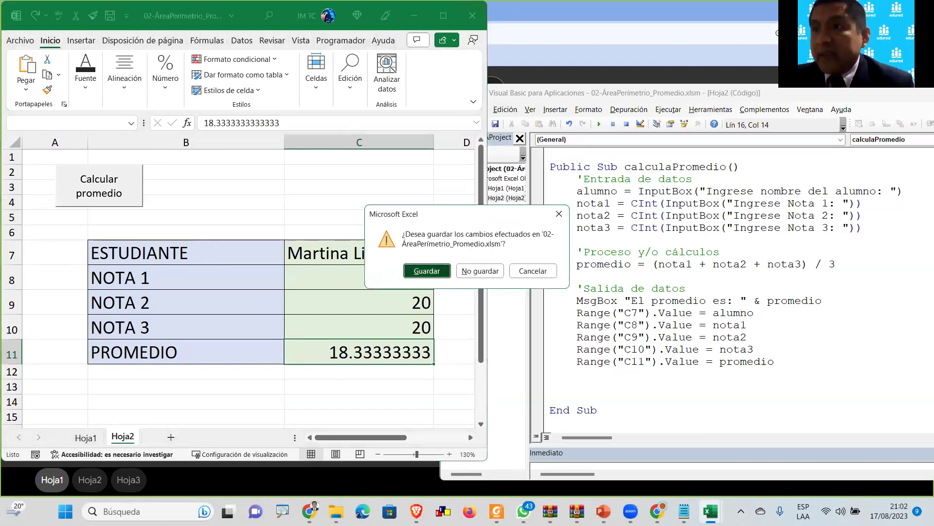
pyautogui.click(427, 271)
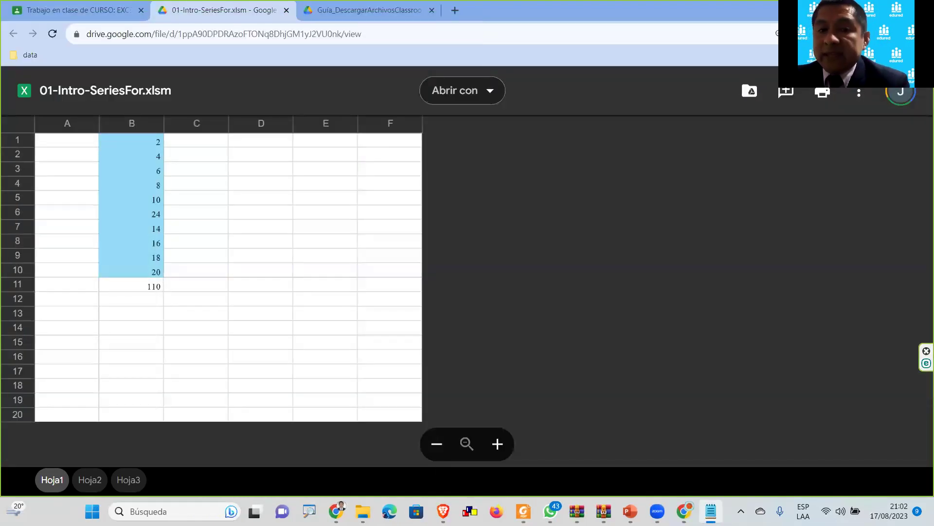
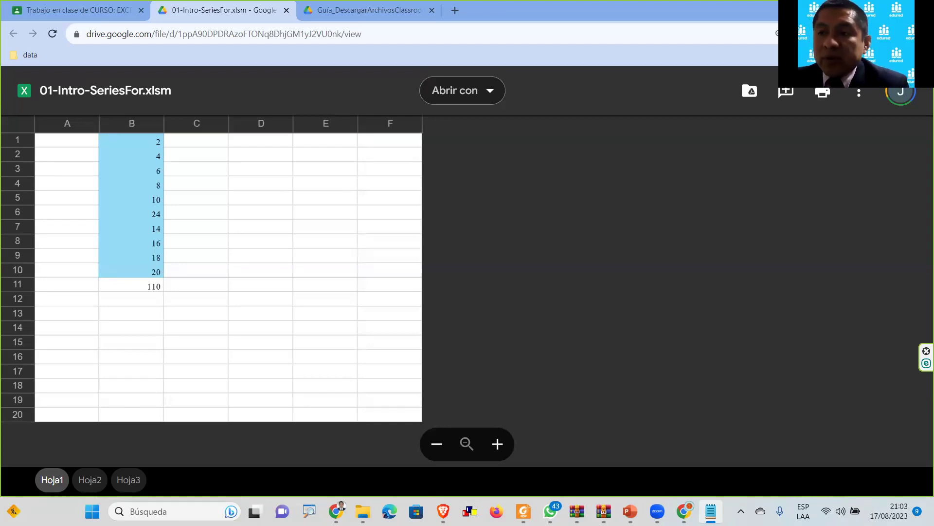
# Close the 01-Intro-SeriesFor.xlsm preview in Classroom and bring the Sesión2 folder window forward.
pyautogui.click(101, 10)
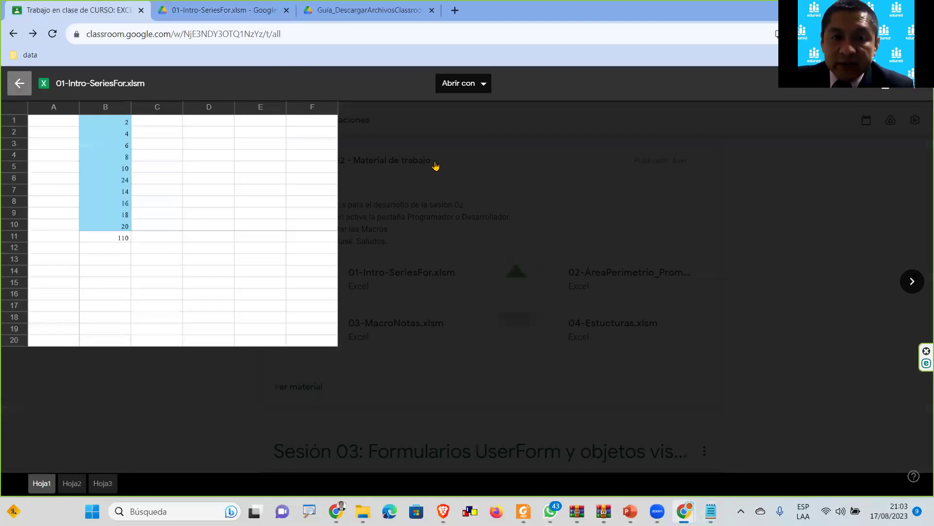
pyautogui.click(19, 83)
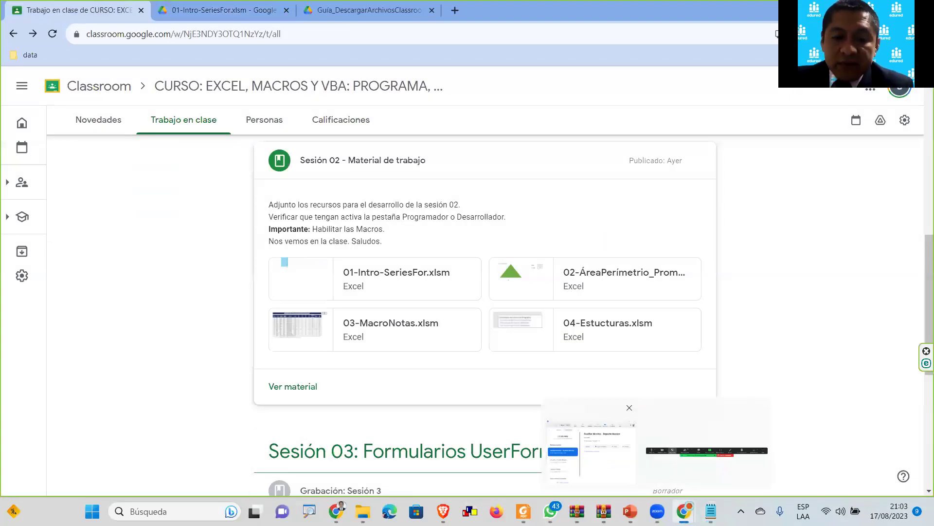
pyautogui.moveTo(362, 511)
pyautogui.moveTo(427, 445)
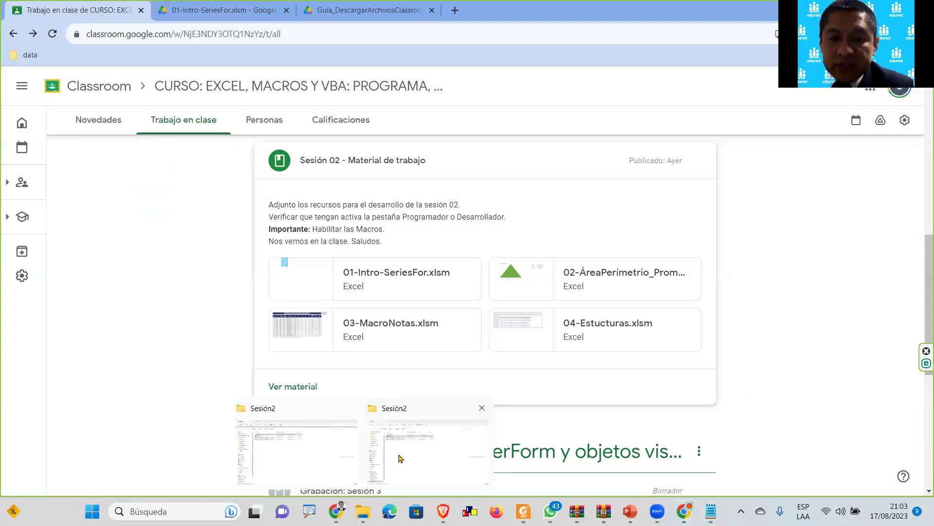
pyautogui.click(339, 444)
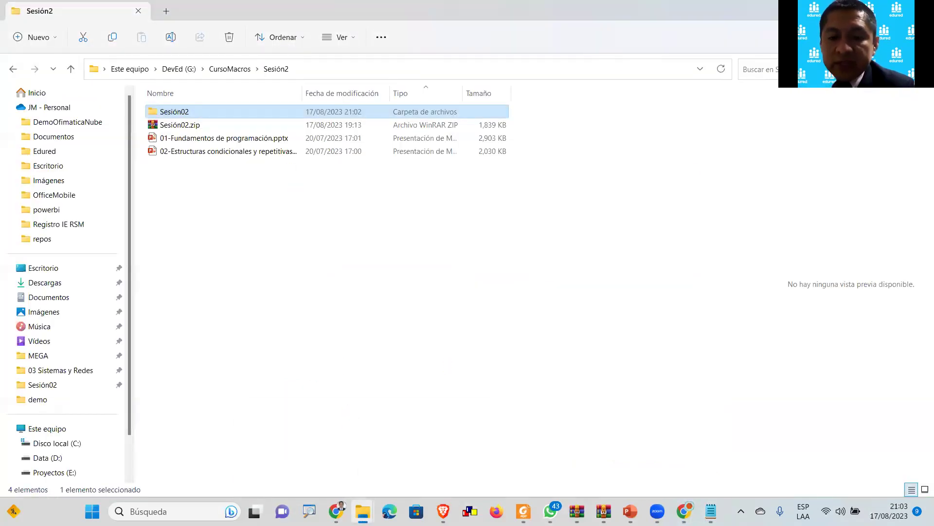
# Open 03-MacroNotas.xlsm from the Sesión02 folder in Excel.
pyautogui.moveTo(363, 511)
pyautogui.click(424, 457)
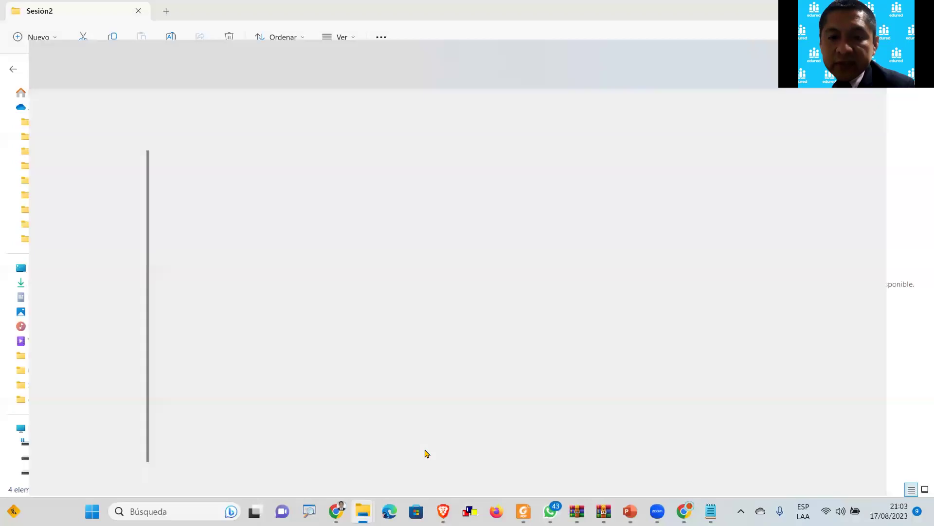
pyautogui.doubleClick(248, 113)
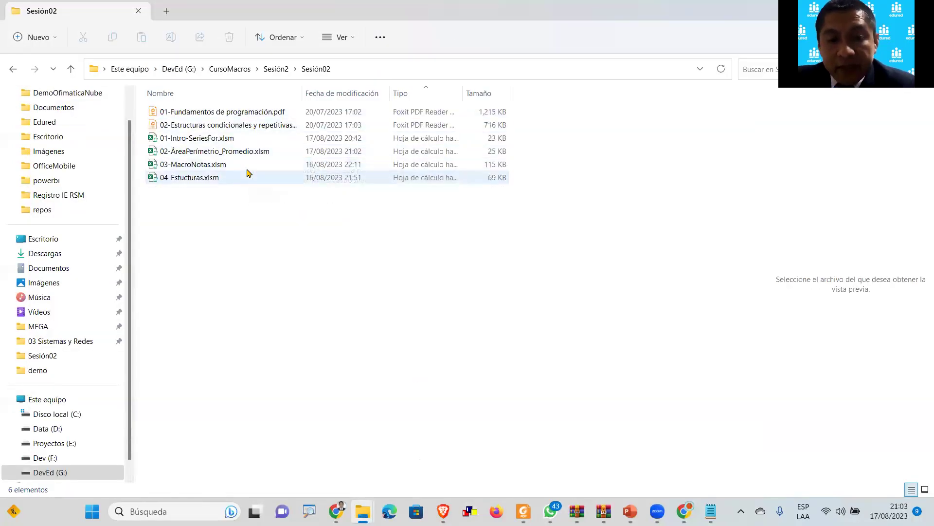
pyautogui.click(245, 169)
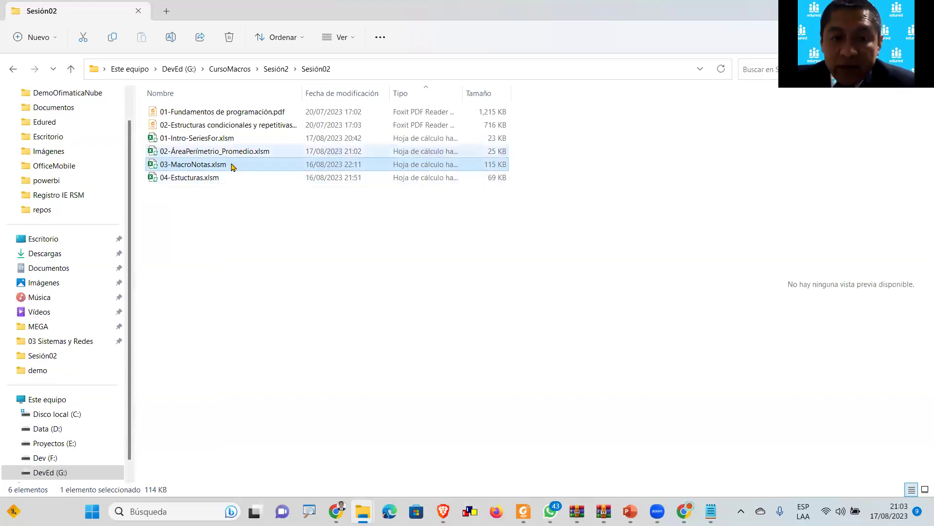
pyautogui.press('Return')
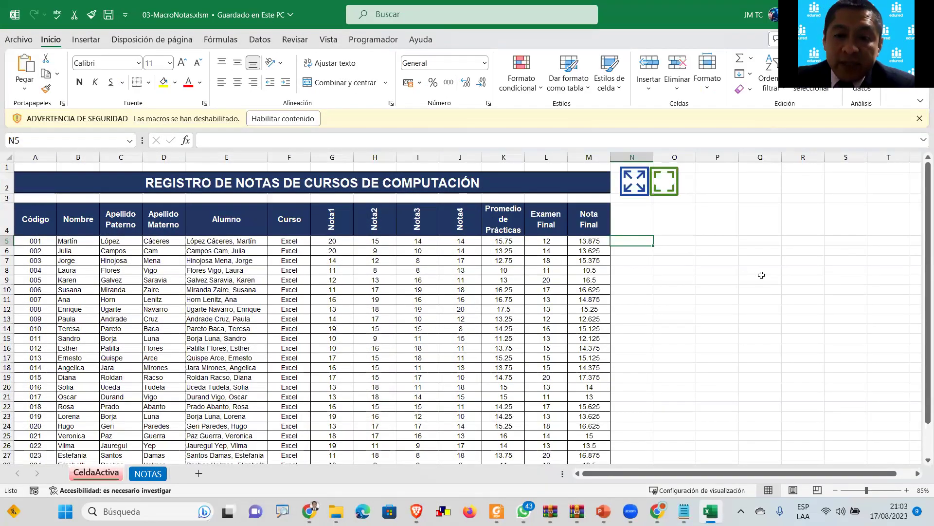
# Enable the workbook's macros with Habilitar contenido and close the Sesión2 and Sesión02 folder windows.
pyautogui.click(670, 283)
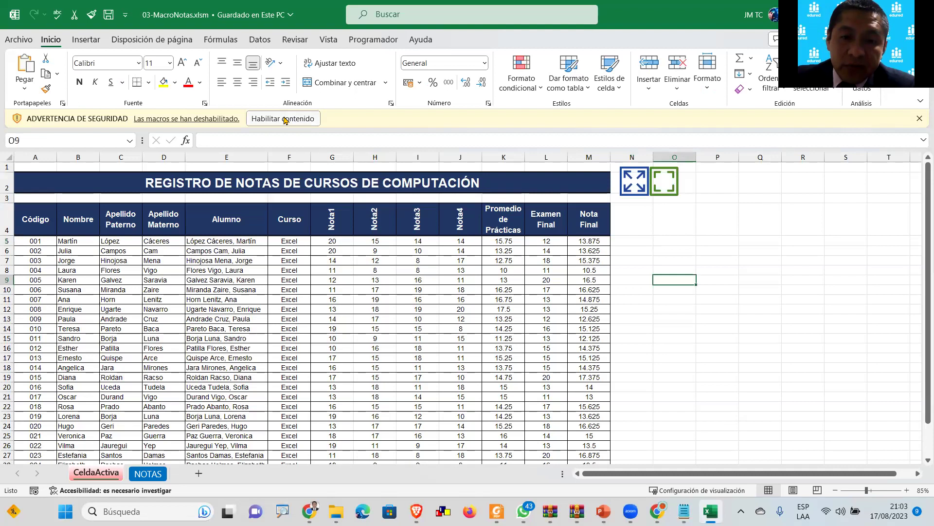
pyautogui.click(671, 250)
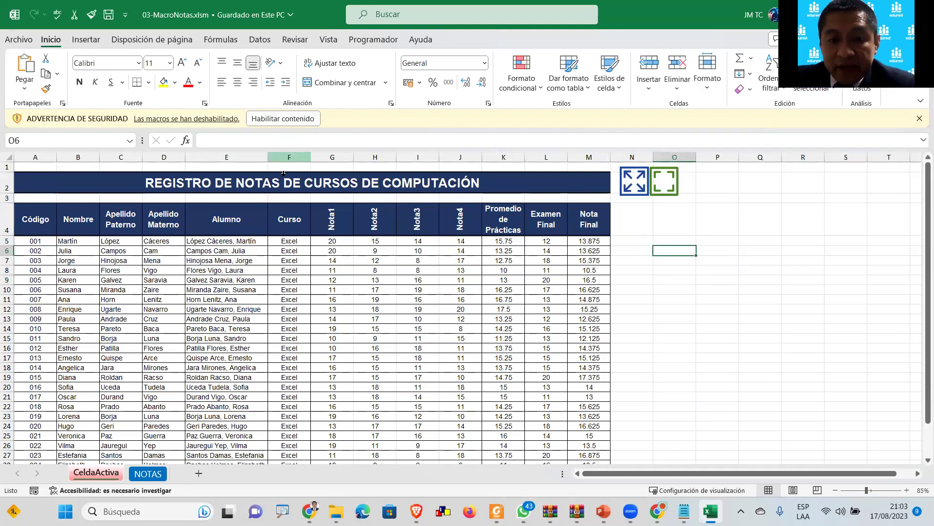
pyautogui.click(291, 122)
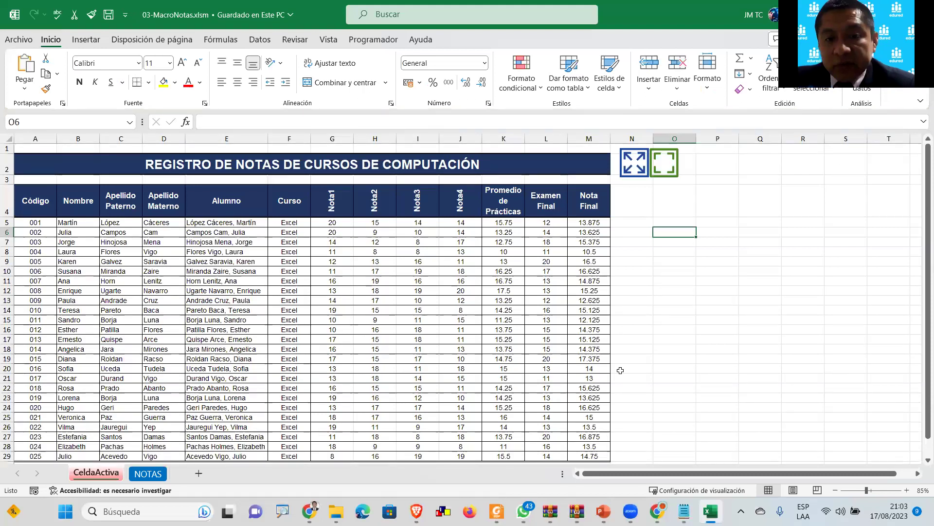
pyautogui.click(336, 511)
pyautogui.click(325, 408)
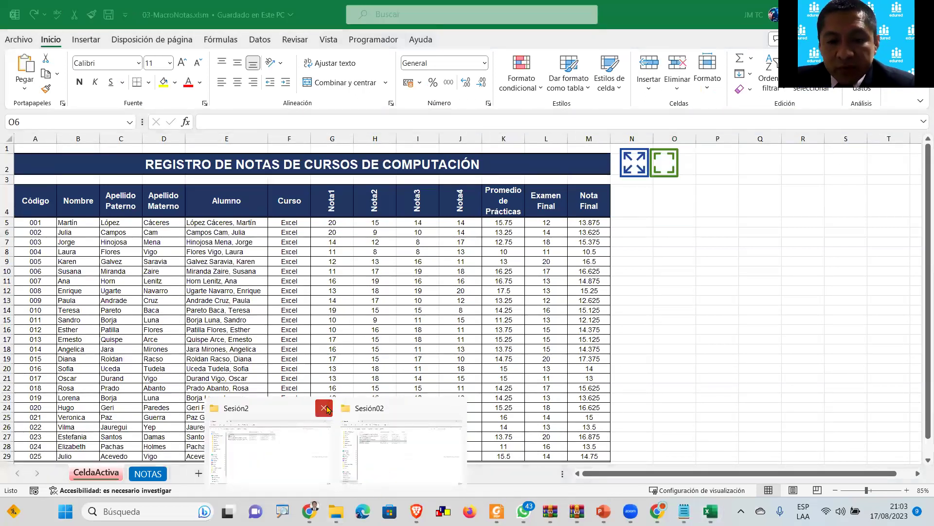
pyautogui.click(389, 408)
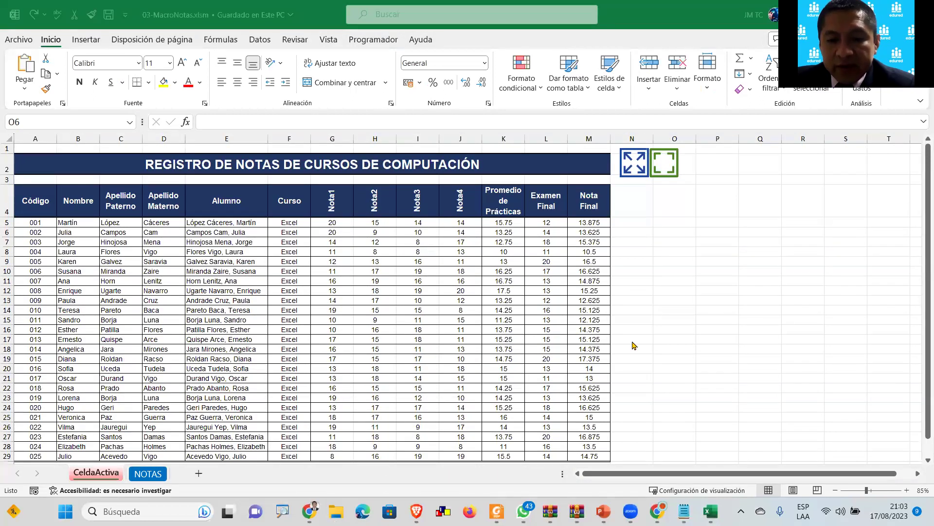
# Select register cells such as H7, D12, J11 and K8 to watch the orange highlight follow.
pyautogui.click(635, 309)
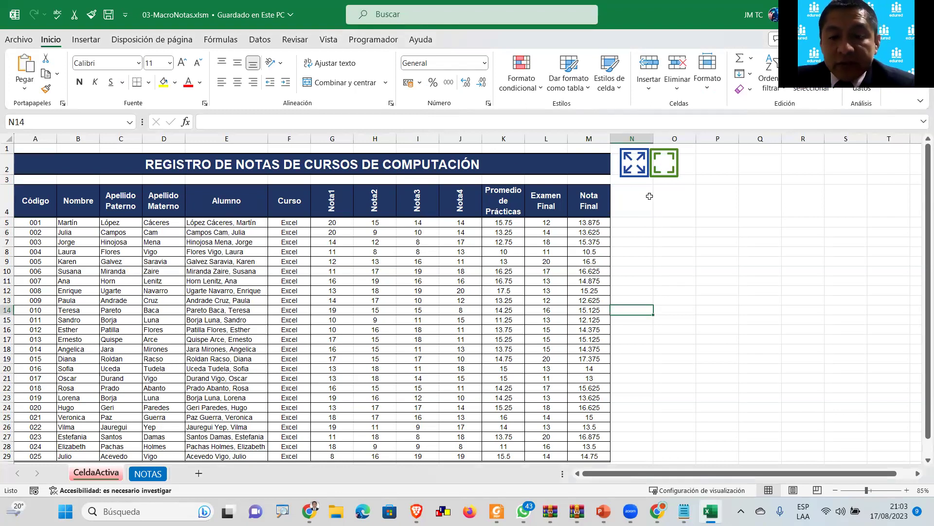
pyautogui.click(645, 233)
pyautogui.click(377, 242)
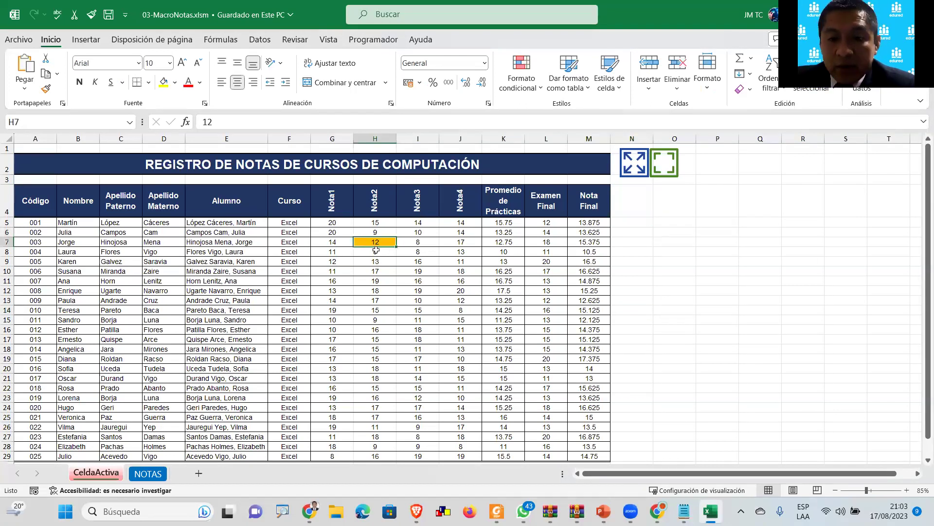
pyautogui.click(356, 307)
pyautogui.click(153, 290)
pyautogui.click(340, 358)
pyautogui.click(461, 279)
pyautogui.click(417, 349)
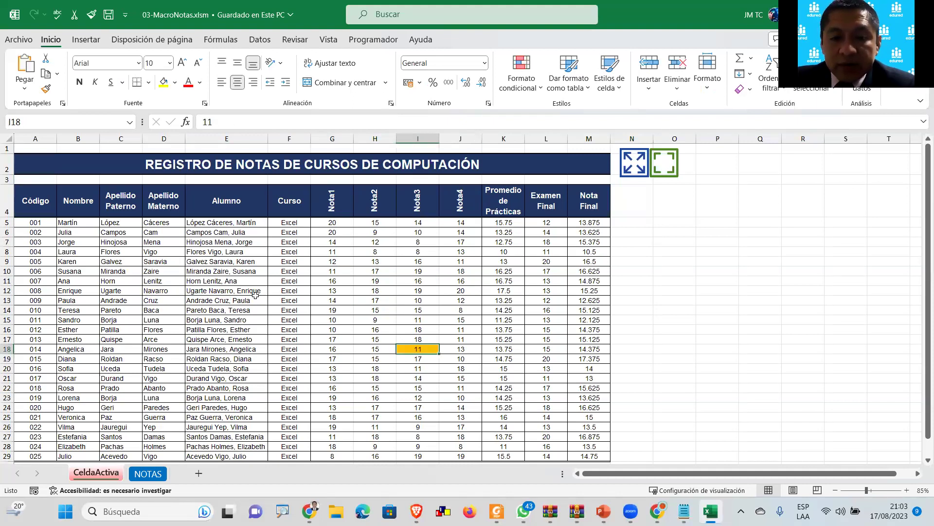
pyautogui.click(226, 301)
pyautogui.click(325, 363)
pyautogui.click(492, 287)
pyautogui.click(508, 358)
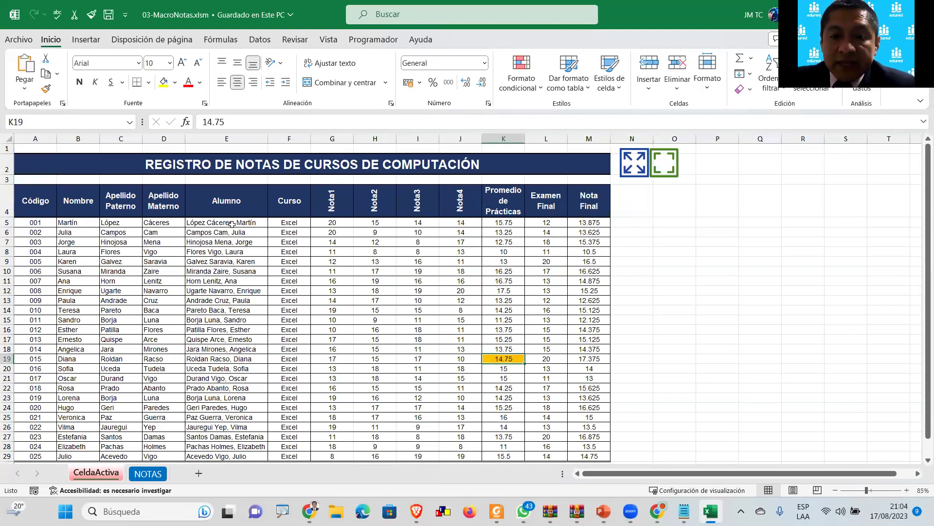
pyautogui.click(397, 278)
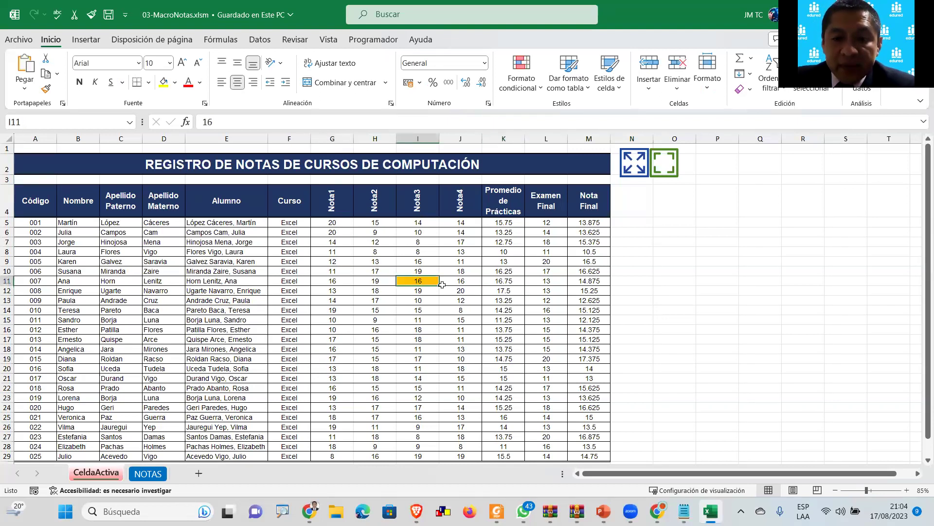
pyautogui.click(490, 252)
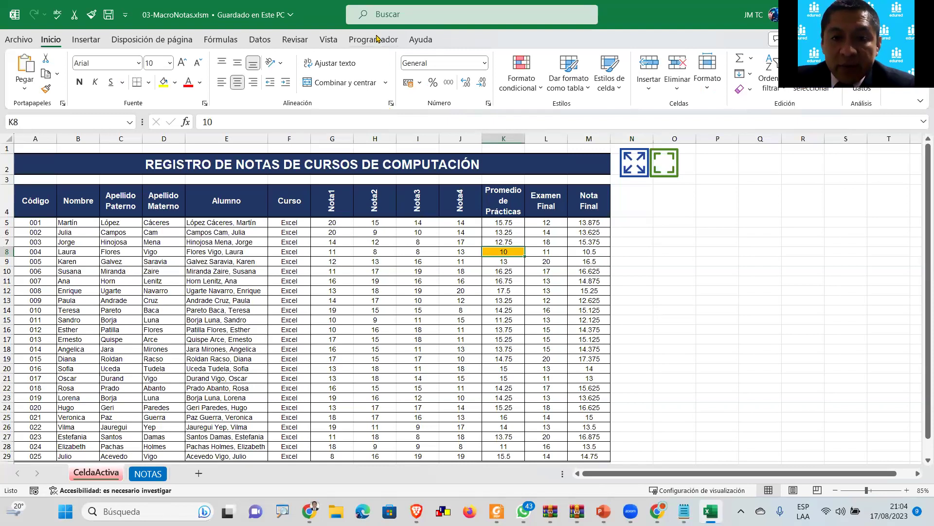
pyautogui.click(373, 39)
# Open the VBA editor and display the code of Hoja1 (CeldaActiva).
pyautogui.click(19, 68)
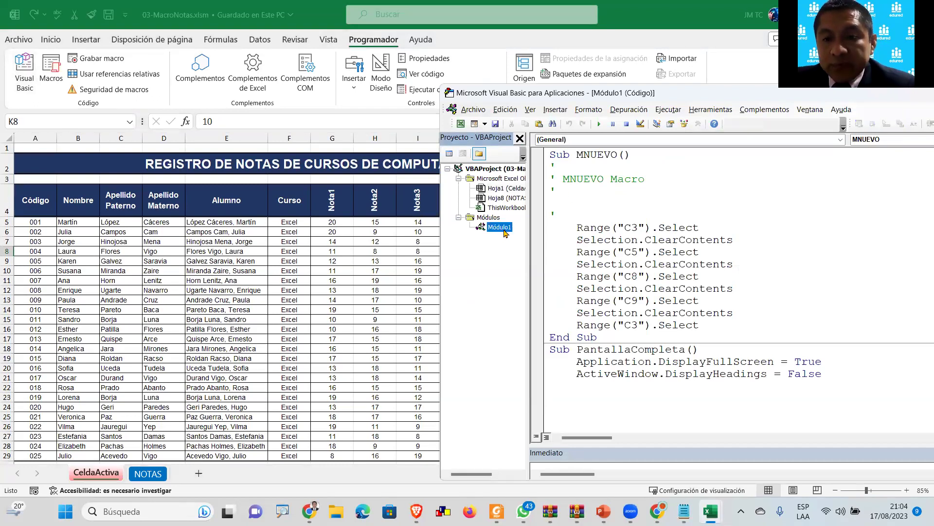
pyautogui.scroll(-1, 663, 350)
pyautogui.scroll(1, 664, 350)
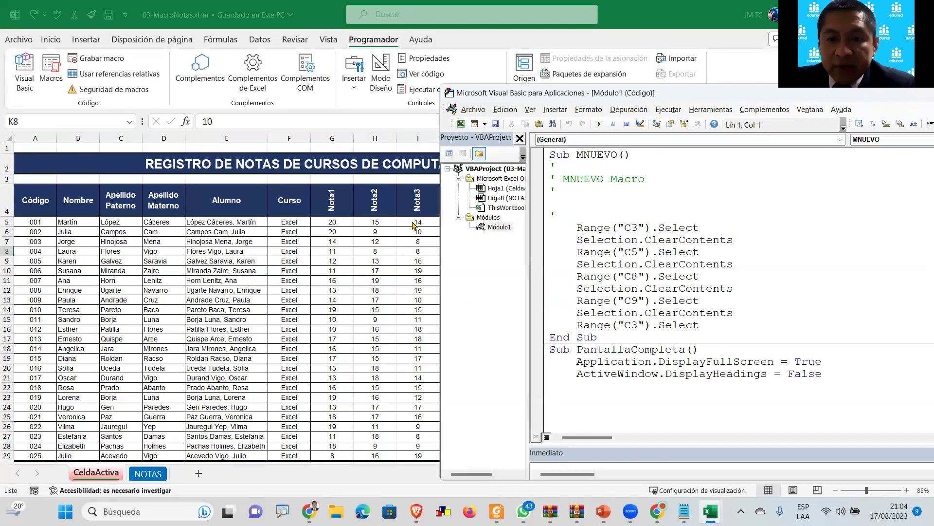
pyautogui.moveTo(441, 224); pyautogui.dragTo(346, 225)
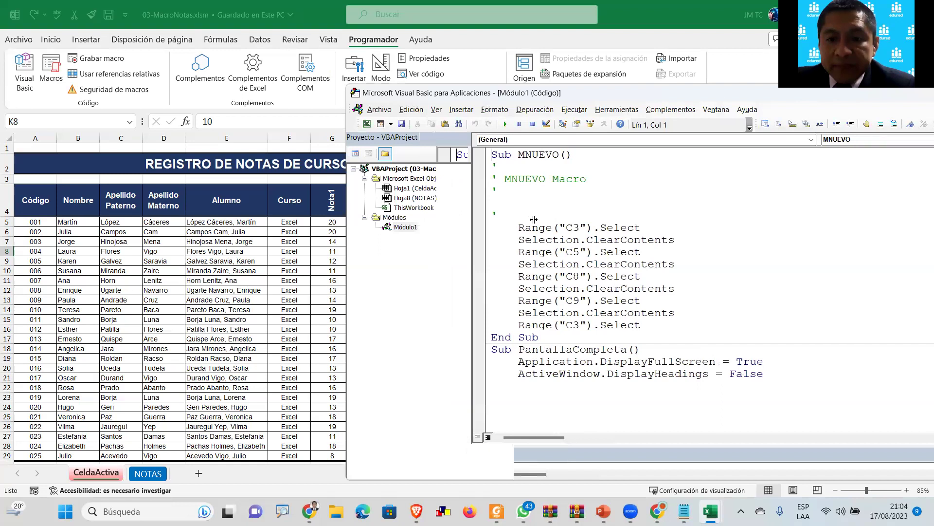
pyautogui.moveTo(530, 220); pyautogui.dragTo(533, 220)
pyautogui.doubleClick(422, 188)
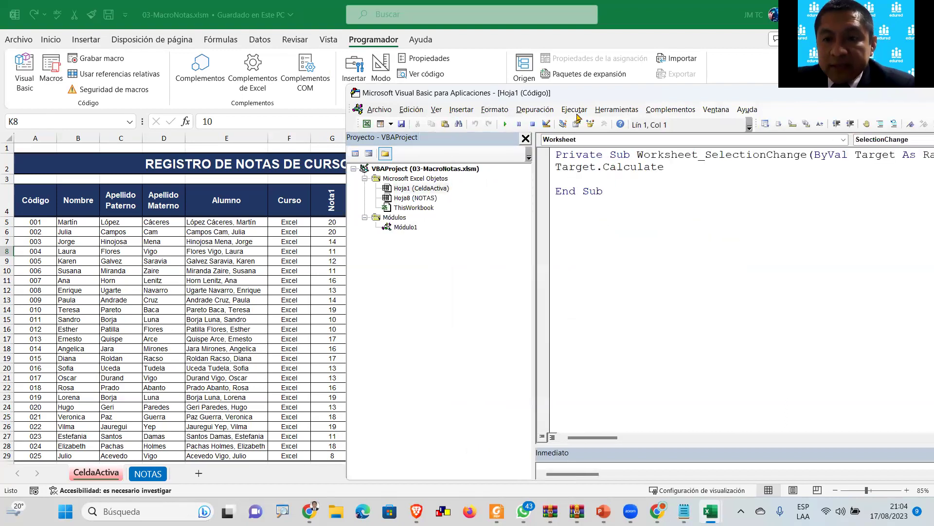
# Highlight Private, Worksheet, SelectionChange and Target.Calculate to explain the event procedure.
pyautogui.moveTo(499, 96)
pyautogui.mouseDown()
pyautogui.moveTo(498, 104)
pyautogui.moveTo(329, 92)
pyautogui.mouseUp()
pyautogui.doubleClick(429, 153)
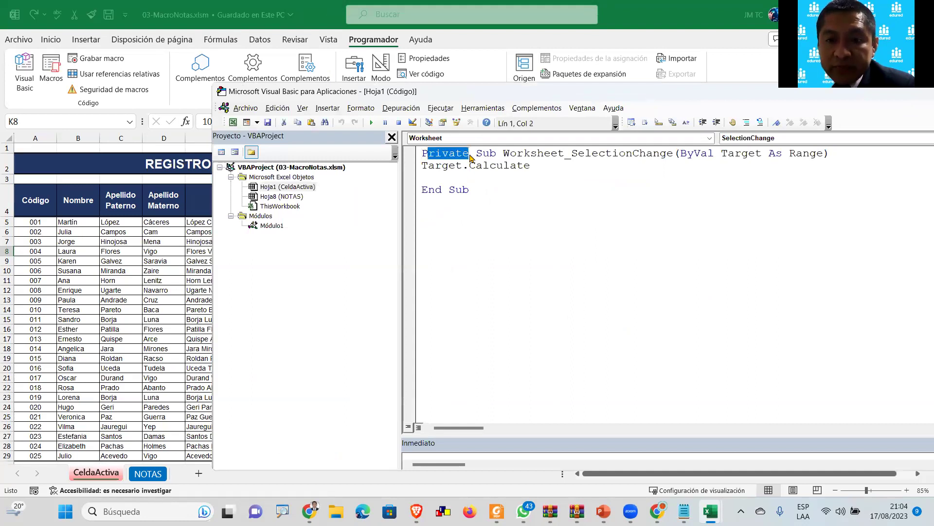
pyautogui.moveTo(504, 154); pyautogui.dragTo(560, 155)
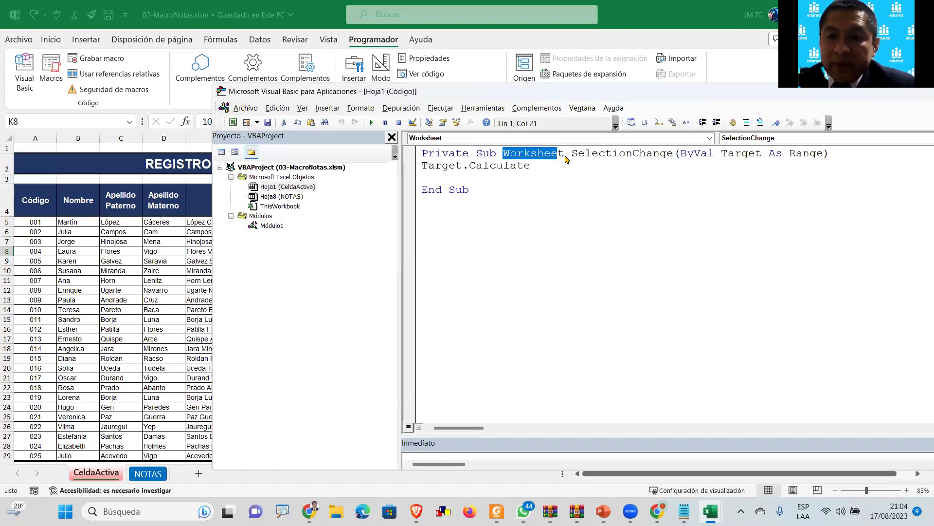
pyautogui.moveTo(564, 153); pyautogui.dragTo(639, 154)
pyautogui.moveTo(504, 155)
pyautogui.mouseDown()
pyautogui.moveTo(584, 155)
pyautogui.moveTo(573, 155)
pyautogui.mouseUp()
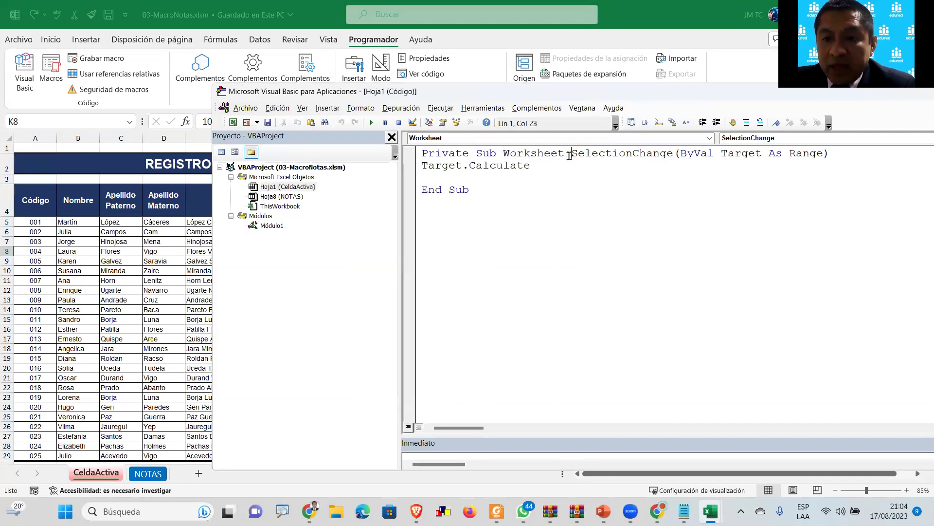
pyautogui.click(575, 154)
pyautogui.moveTo(570, 154); pyautogui.dragTo(674, 156)
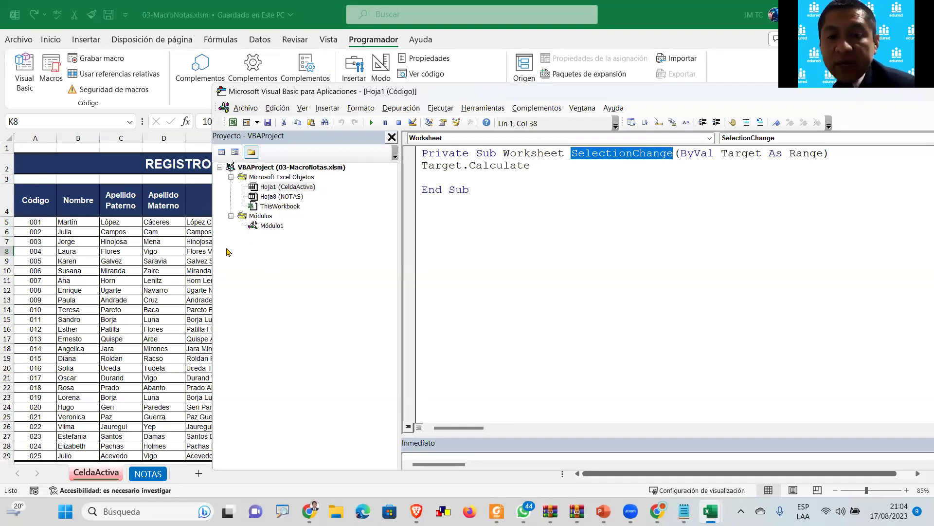
pyautogui.click(626, 154)
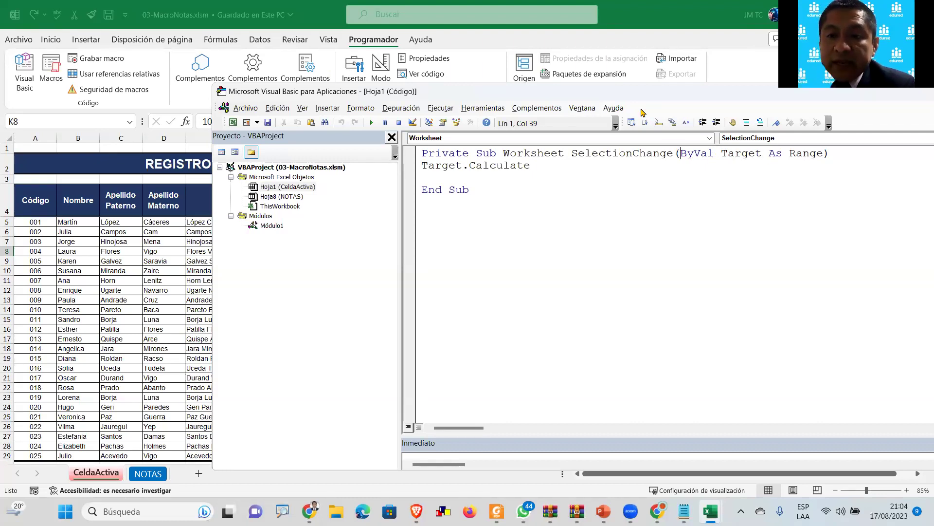
pyautogui.moveTo(535, 91); pyautogui.dragTo(460, 103)
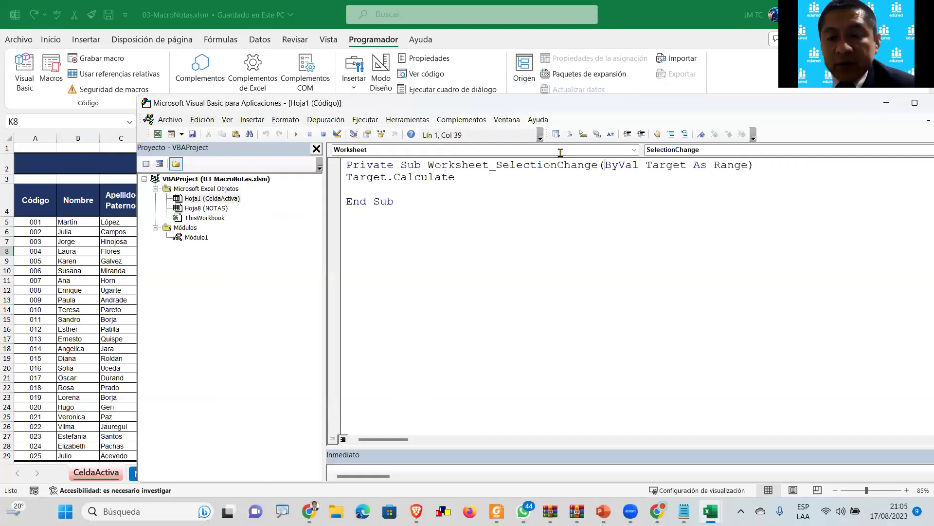
# Confirm the orange highlight follows each newly selected cell in the register.
pyautogui.click(121, 281)
pyautogui.click(461, 299)
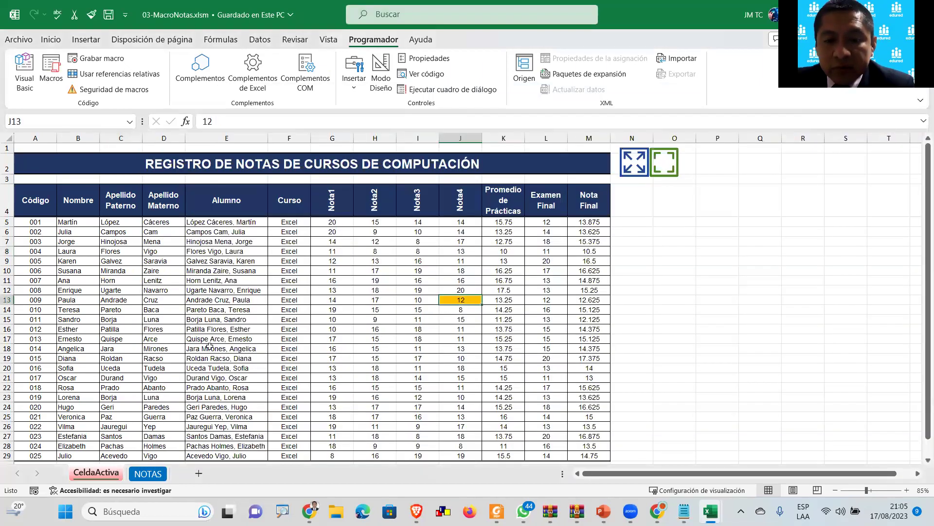
pyautogui.click(226, 348)
pyautogui.click(417, 251)
pyautogui.click(272, 341)
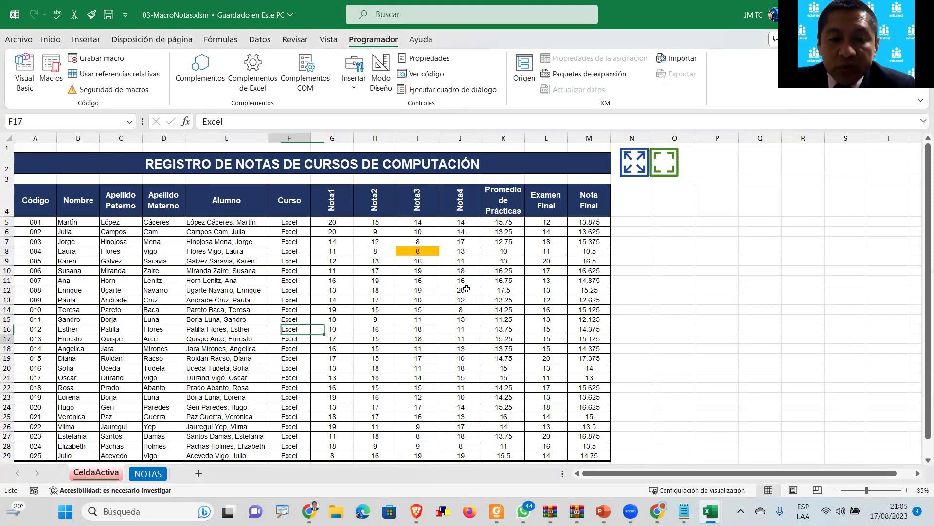
pyautogui.click(460, 290)
# Point out the Target.Calculate line in the code, then select Susana and K8 in the sheet.
pyautogui.click(24, 73)
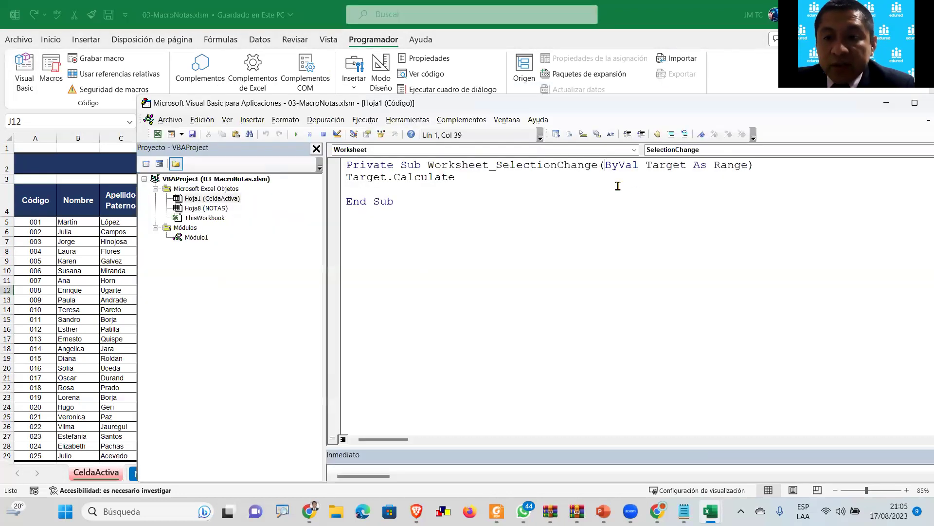
pyautogui.moveTo(347, 177); pyautogui.dragTo(454, 177)
pyautogui.click(394, 178)
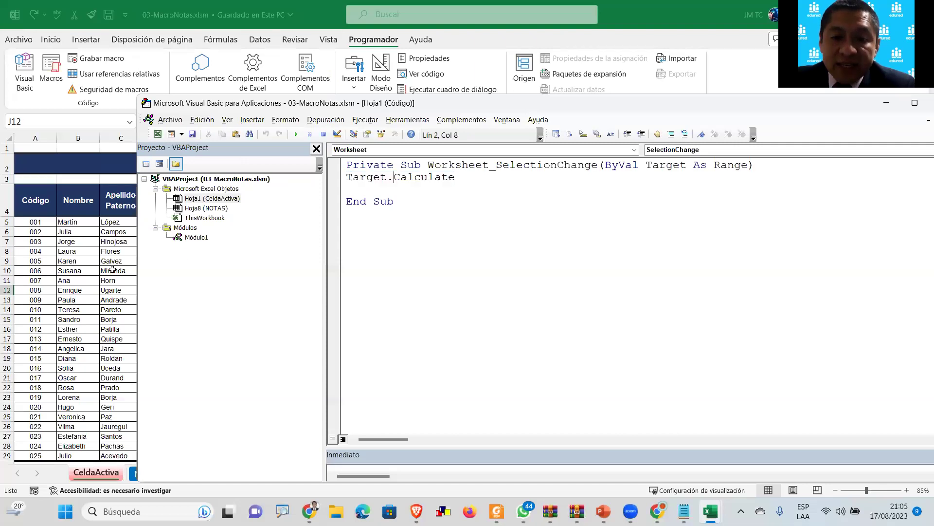
pyautogui.click(97, 273)
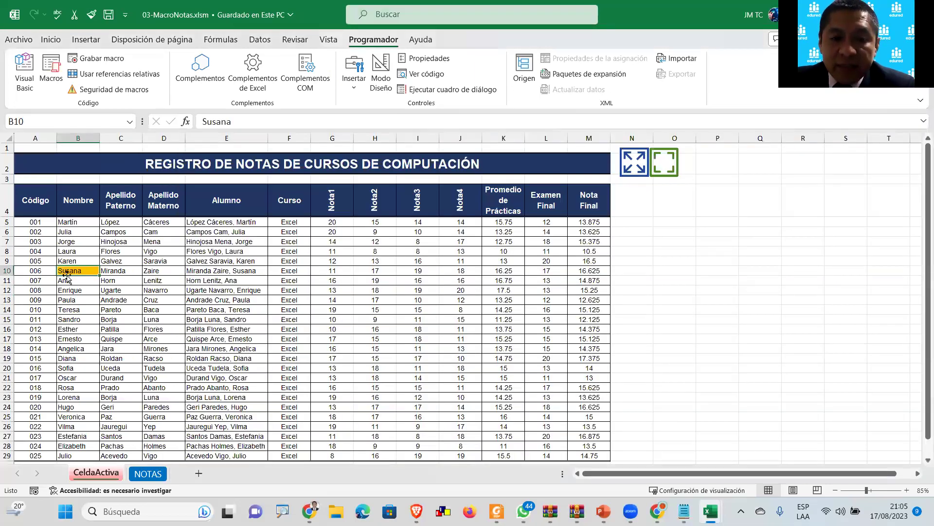
pyautogui.click(501, 249)
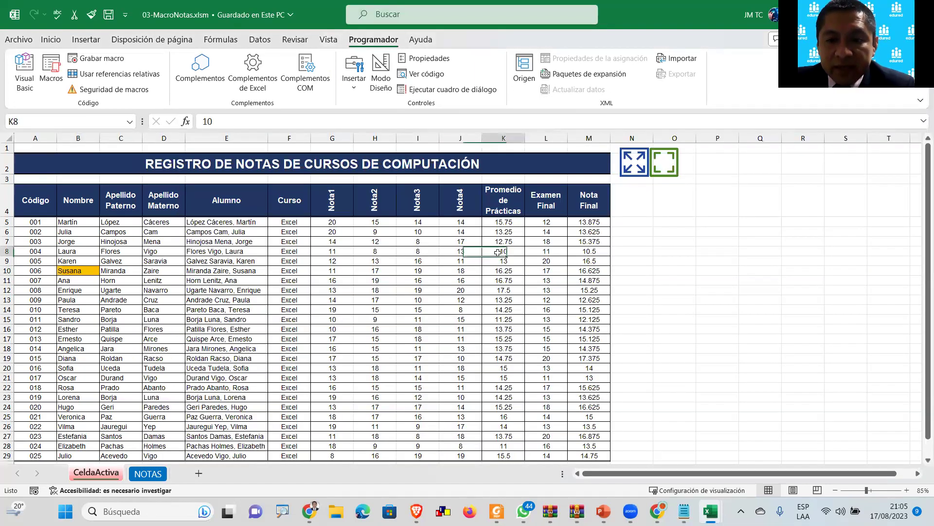
# Comment out Target.Calculate by adding an apostrophe before it.
pyautogui.click(28, 71)
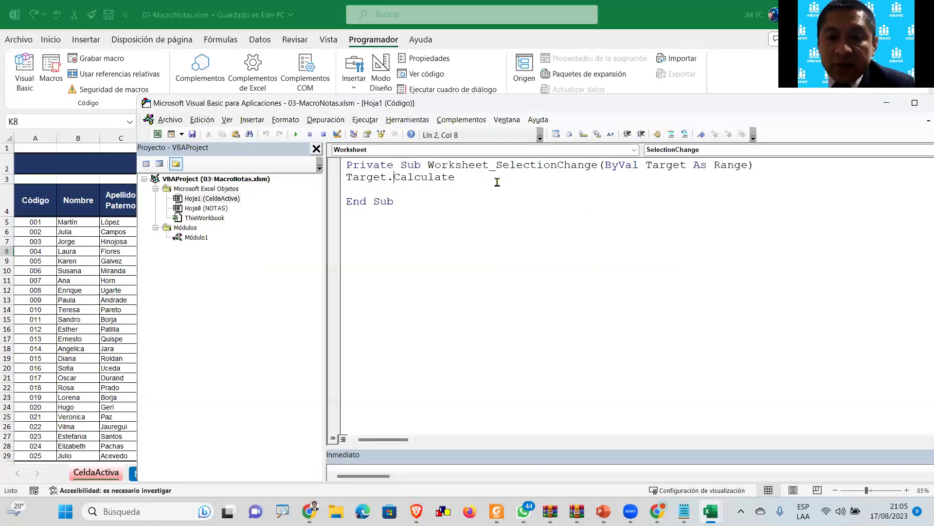
pyautogui.moveTo(496, 178); pyautogui.dragTo(339, 179)
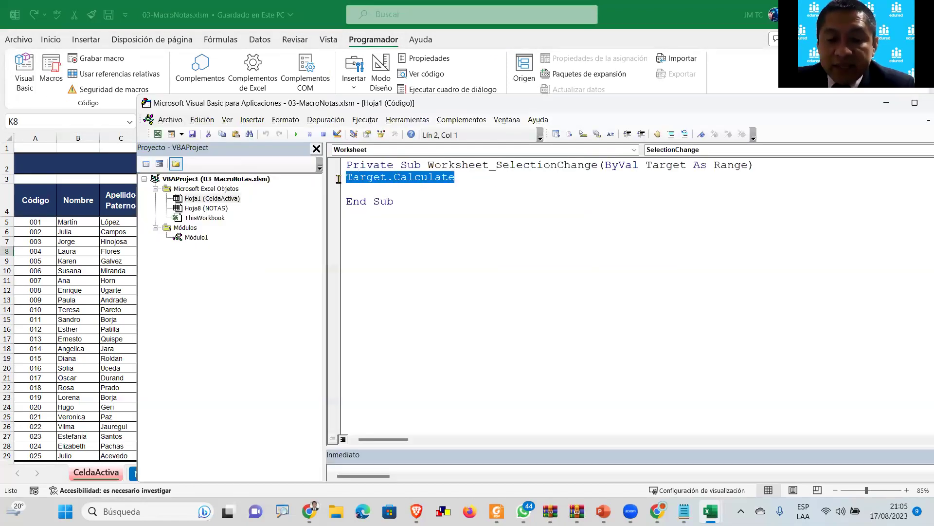
pyautogui.click(408, 192)
pyautogui.press('Up')
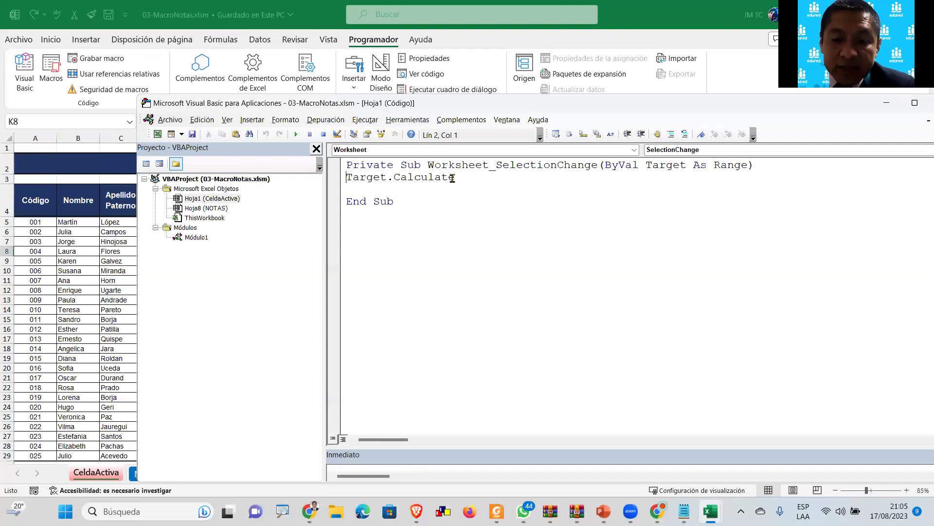
pyautogui.write("'")
pyautogui.click(518, 234)
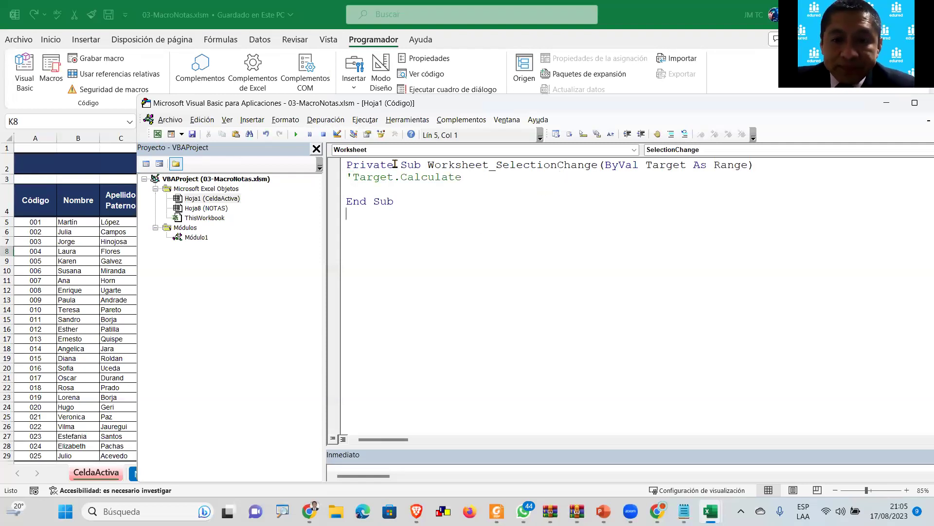
pyautogui.doubleClick(354, 177)
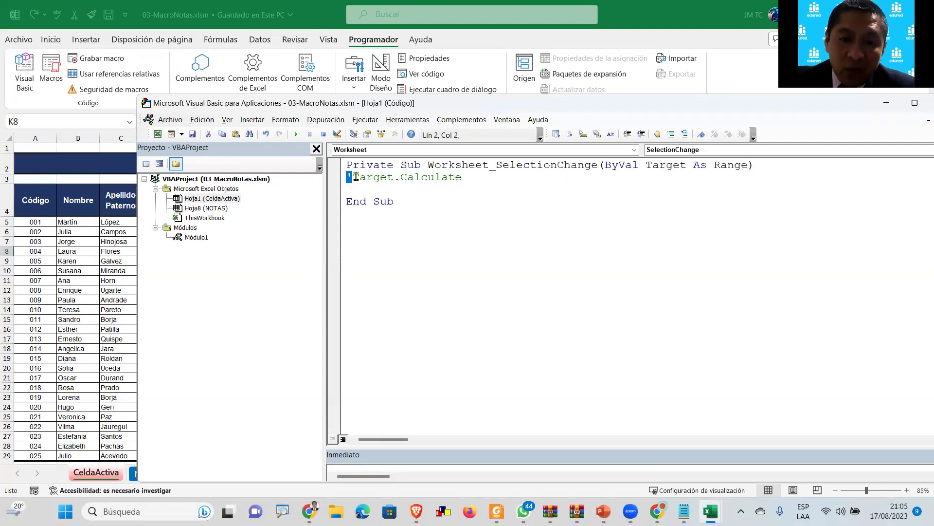
# Select cells such as F8 and K8 to show the highlight no longer follows the selection.
pyautogui.click(78, 241)
pyautogui.click(417, 270)
pyautogui.click(418, 348)
pyautogui.click(333, 300)
pyautogui.click(296, 253)
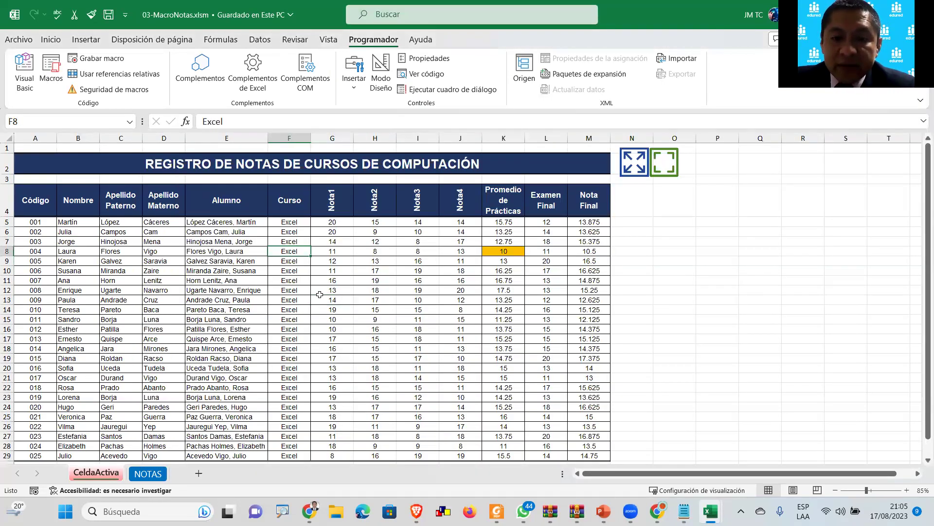
pyautogui.click(803, 310)
pyautogui.click(760, 251)
pyautogui.click(674, 290)
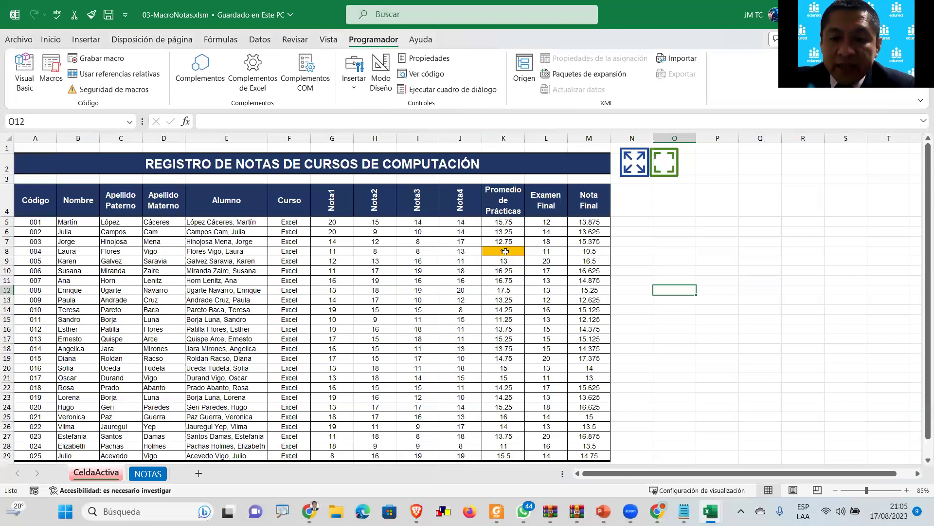
pyautogui.click(508, 251)
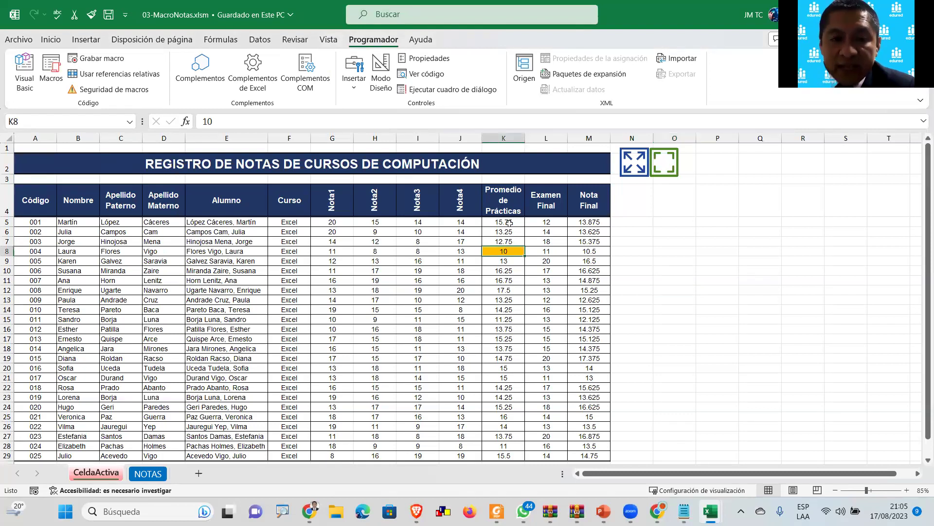
pyautogui.click(722, 251)
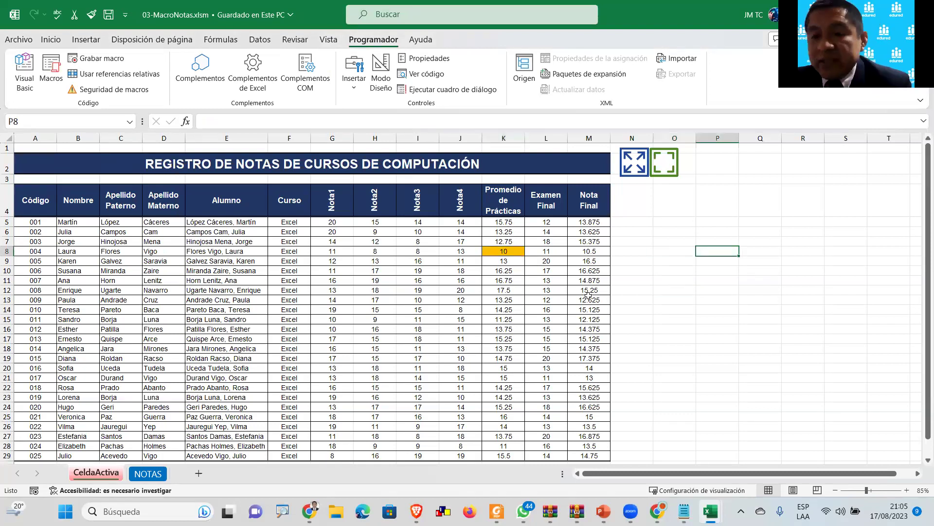
# Remove the apostrophe before Target.Calculate to restore the line.
pyautogui.click(588, 300)
pyautogui.click(504, 309)
pyautogui.click(25, 71)
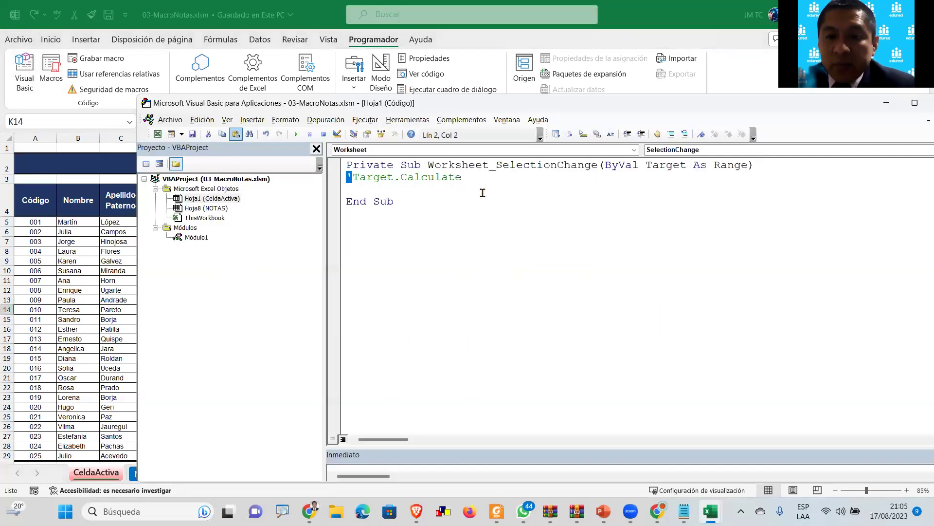
pyautogui.press('BackSpace')
# Select cells down to F16 to confirm the orange highlight follows the selection again.
pyautogui.click(107, 273)
pyautogui.click(332, 280)
pyautogui.click(332, 242)
pyautogui.click(275, 327)
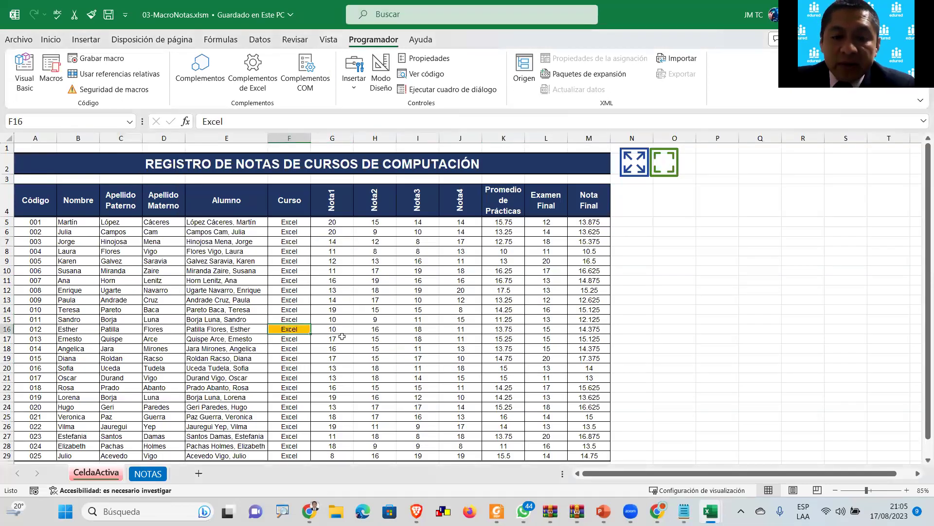
pyautogui.click(50, 39)
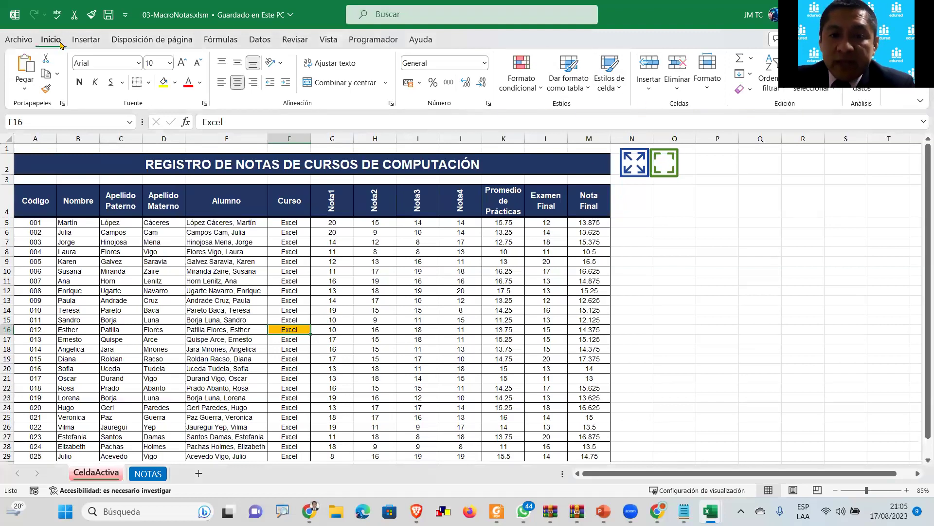
# Open the existing formula rule from the conditional formatting rules manager for editing.
pyautogui.click(521, 80)
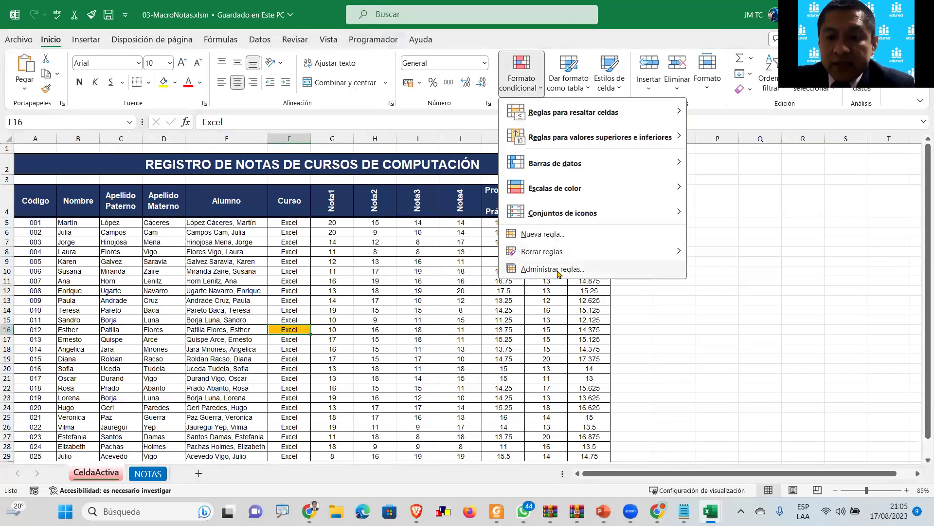
pyautogui.click(558, 270)
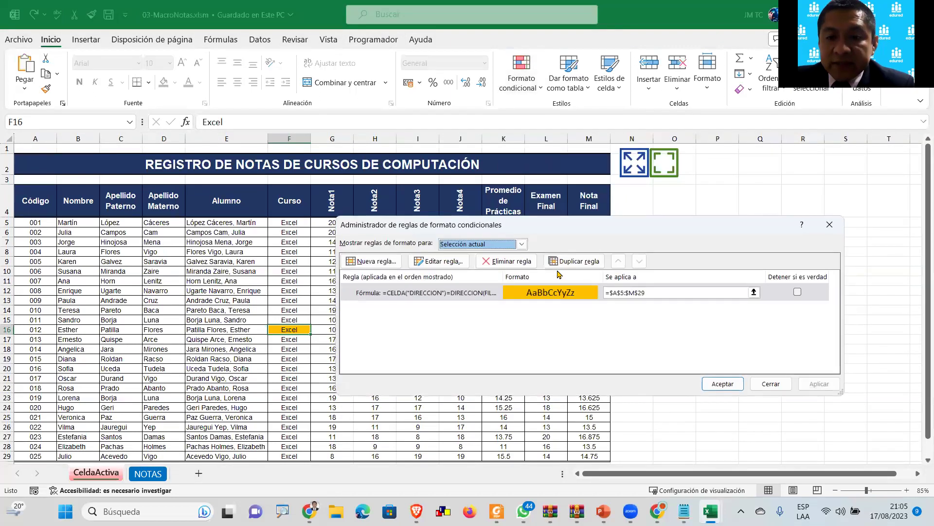
pyautogui.click(434, 297)
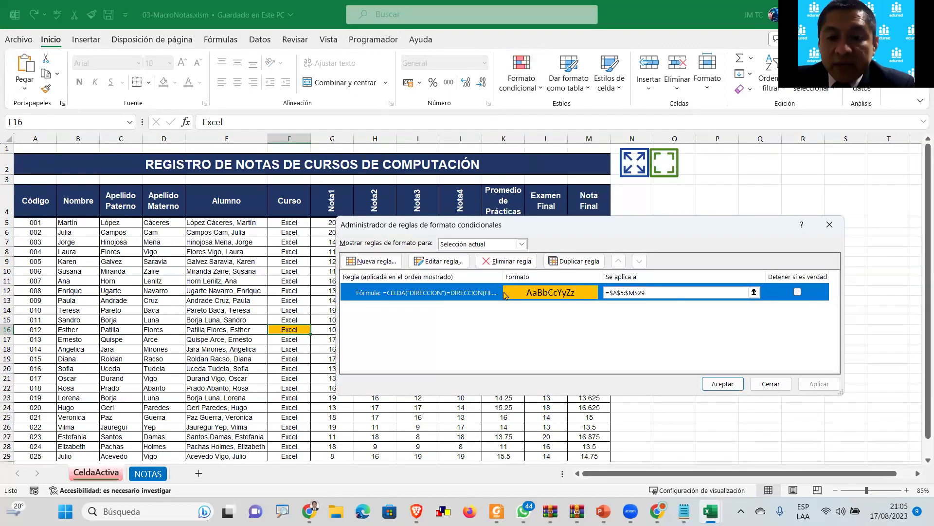
pyautogui.click(439, 262)
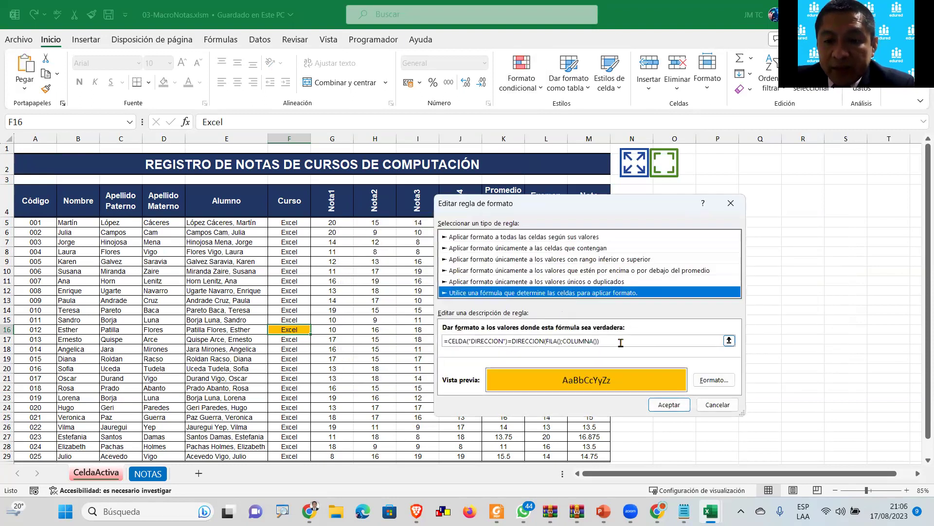
pyautogui.click(621, 343)
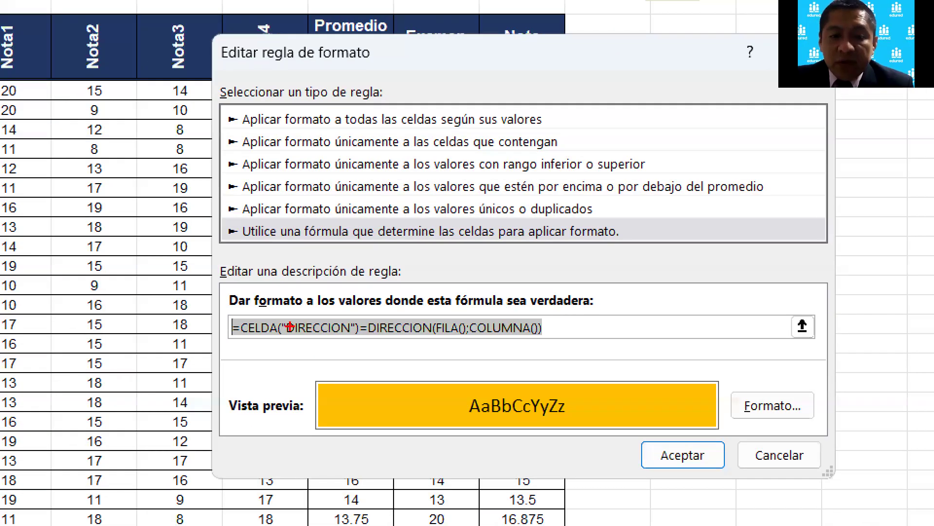
# Annotate the CELDA and DIRECCION(FILA();COLUMNA()) parts and orange preview, then accept the rule.
pyautogui.moveTo(218, 325); pyautogui.dragTo(167, 258)
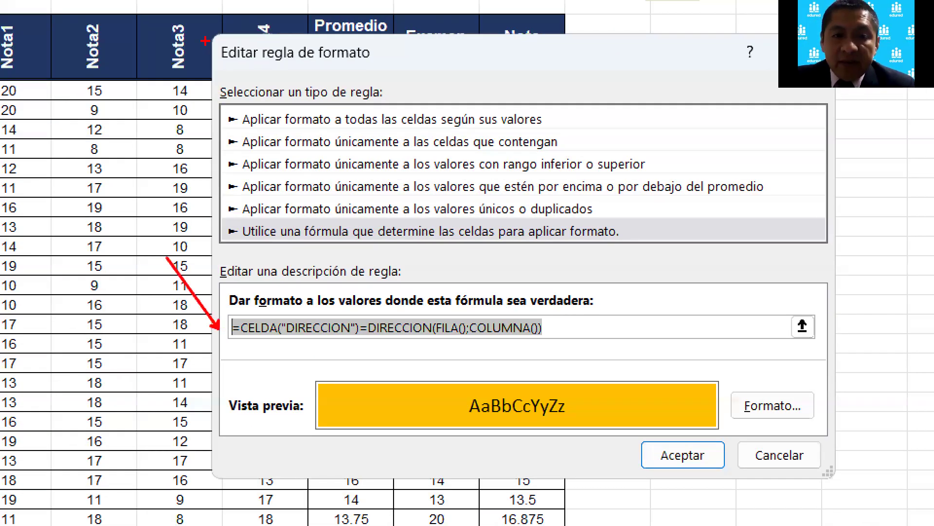
pyautogui.moveTo(199, 28); pyautogui.dragTo(376, 69)
pyautogui.moveTo(224, 221)
pyautogui.mouseDown()
pyautogui.moveTo(656, 251)
pyautogui.moveTo(732, 210)
pyautogui.mouseUp()
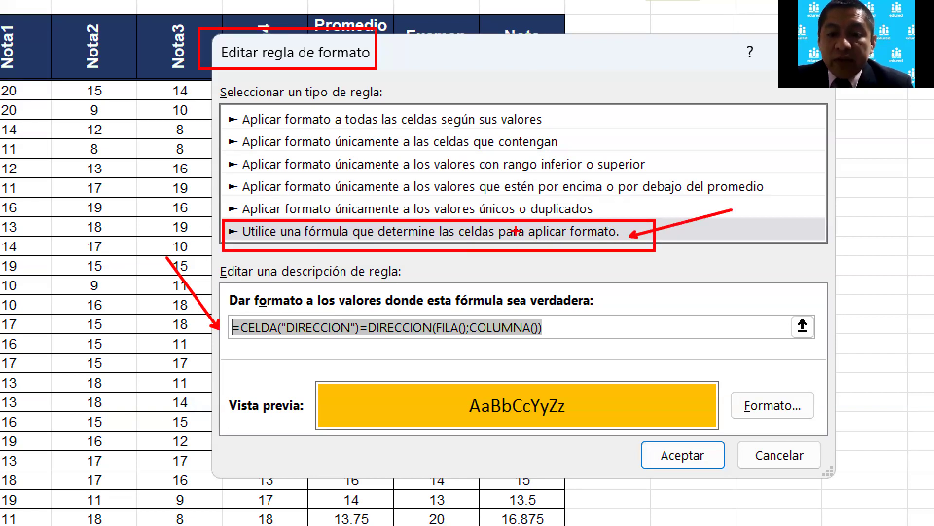
pyautogui.moveTo(657, 261); pyautogui.dragTo(613, 305)
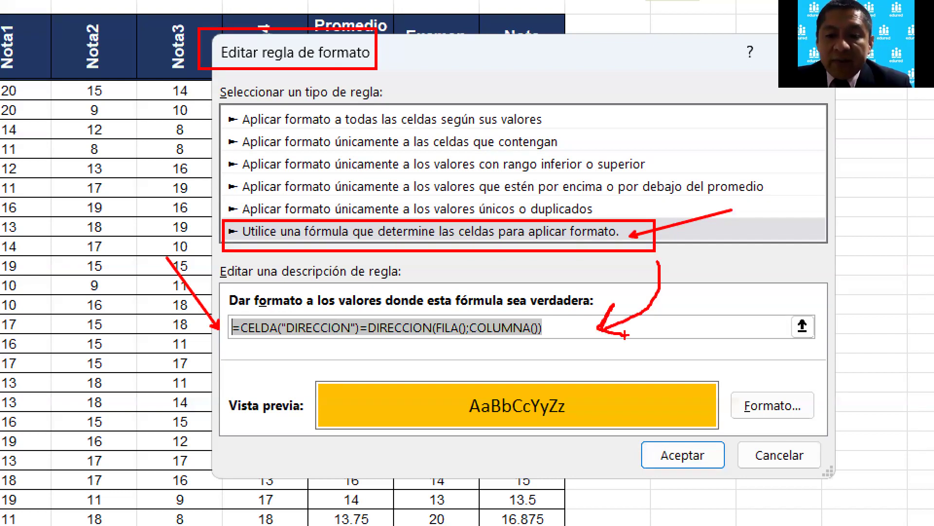
pyautogui.moveTo(363, 306); pyautogui.dragTo(355, 378)
pyautogui.moveTo(230, 346); pyautogui.dragTo(346, 346)
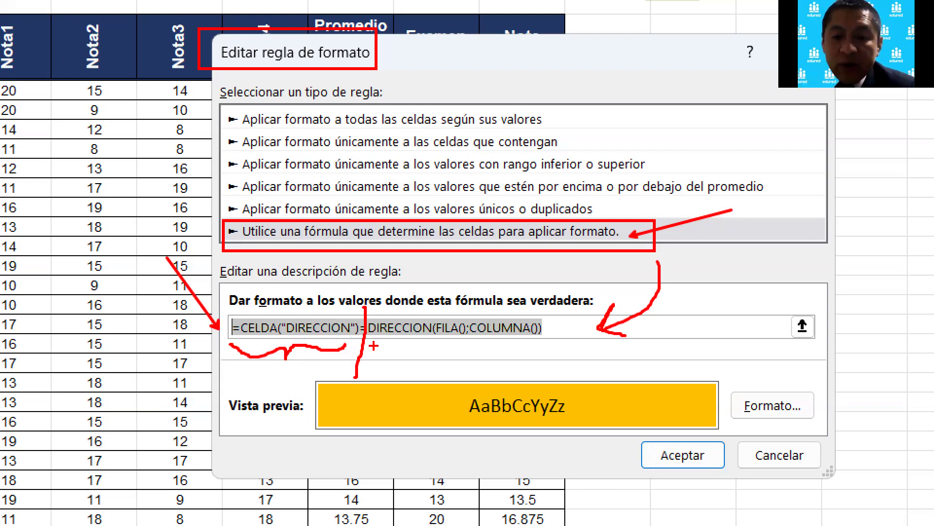
pyautogui.moveTo(387, 349)
pyautogui.mouseDown()
pyautogui.moveTo(446, 358)
pyautogui.moveTo(544, 348)
pyautogui.mouseUp()
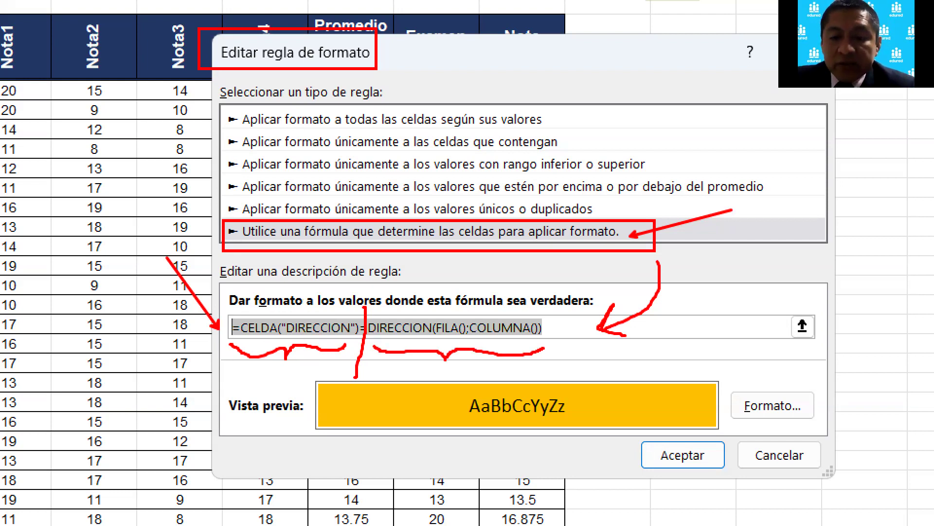
pyautogui.moveTo(466, 269); pyautogui.dragTo(450, 313)
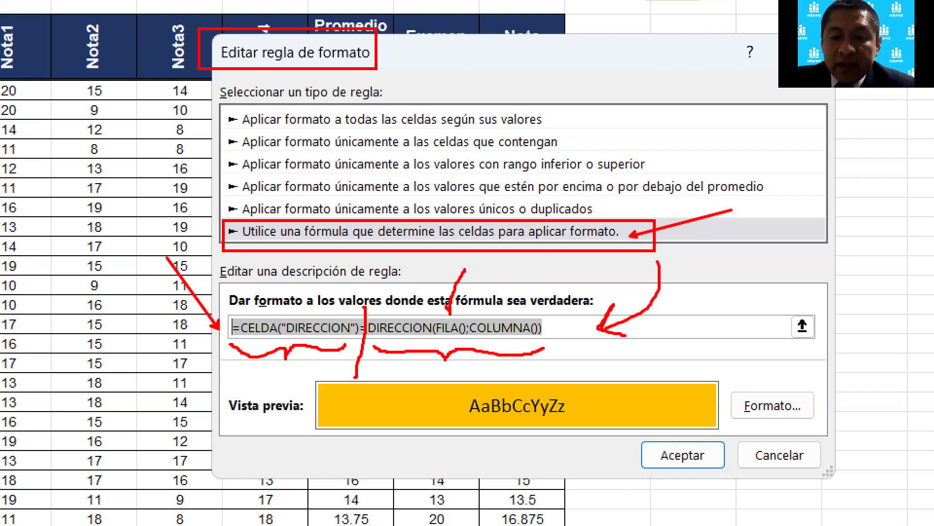
pyautogui.moveTo(534, 269); pyautogui.dragTo(524, 306)
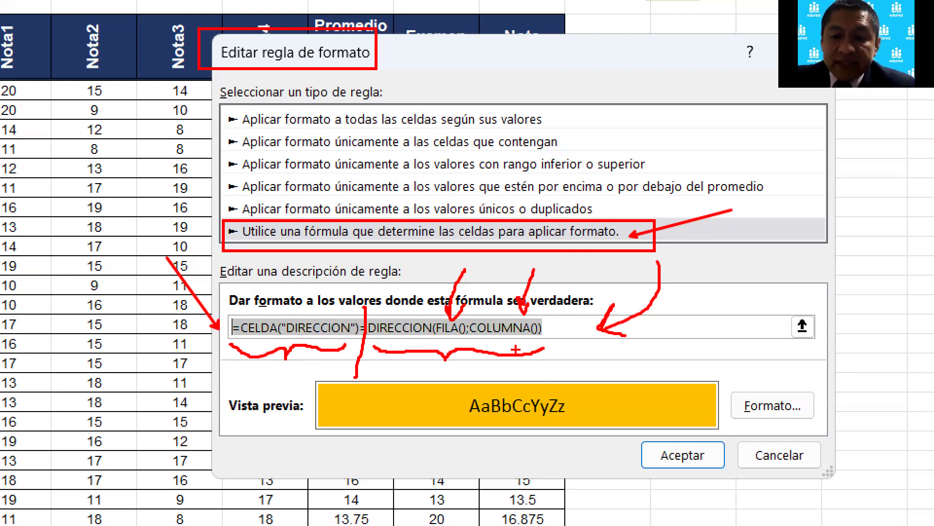
pyautogui.moveTo(706, 380)
pyautogui.mouseDown()
pyautogui.moveTo(702, 361)
pyautogui.moveTo(726, 363)
pyautogui.moveTo(727, 319)
pyautogui.mouseUp()
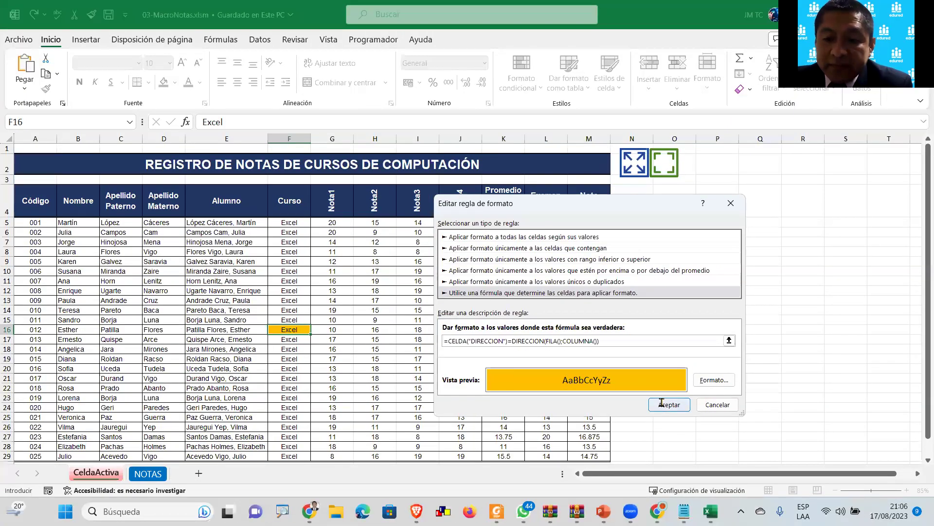
pyautogui.click(670, 405)
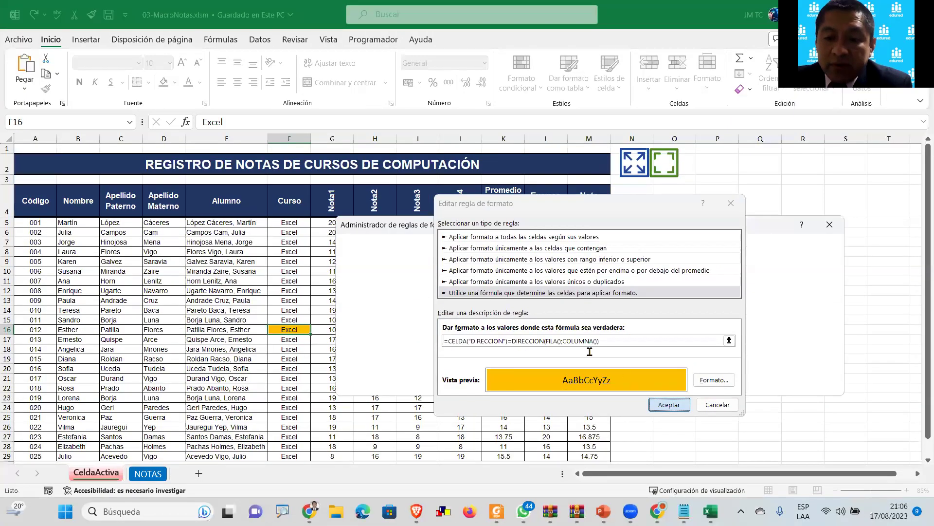
# Close the rules manager and select D13 and F24 to see the orange fill move.
pyautogui.click(722, 384)
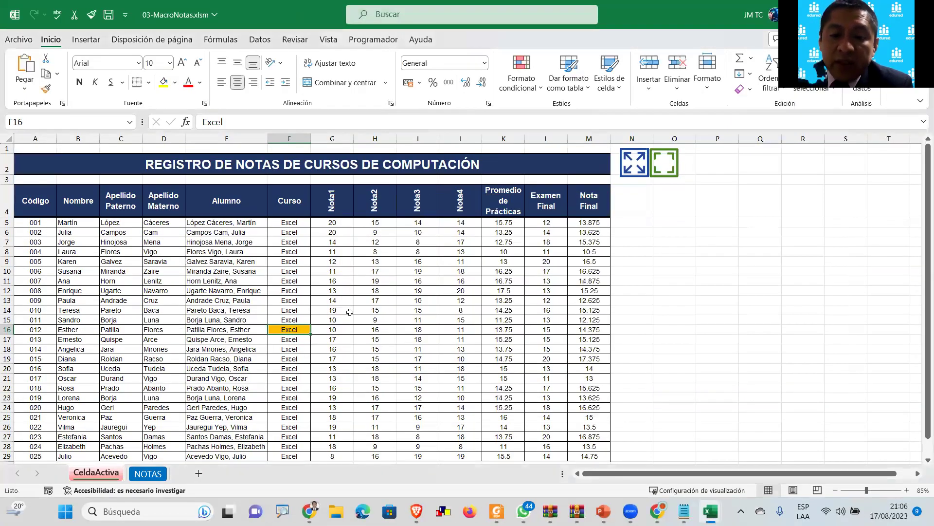
pyautogui.click(350, 367)
pyautogui.click(164, 300)
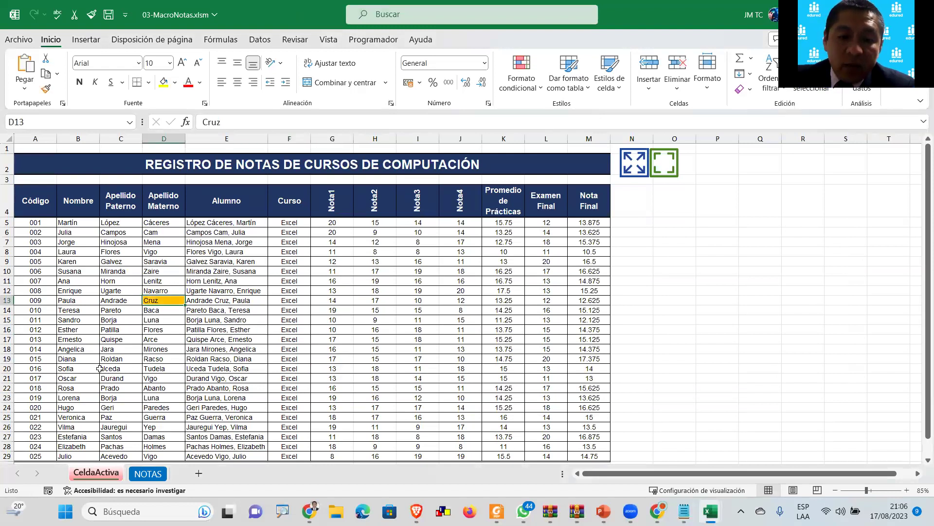
pyautogui.scroll(-1, 207, 322)
pyautogui.click(121, 368)
pyautogui.click(289, 378)
# Select empty cells below the table such as G38, then J21 and F18 inside it.
pyautogui.scroll(-2, 289, 378)
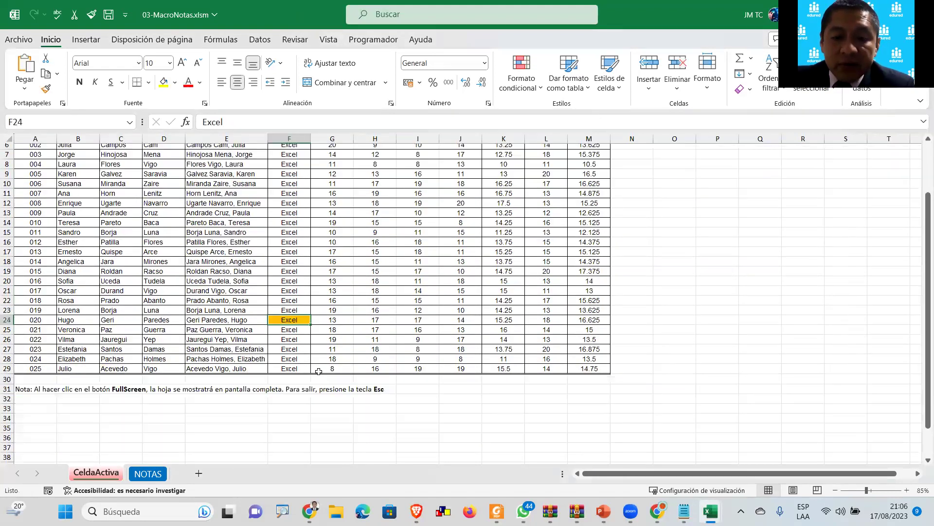
pyautogui.scroll(-1, 232, 384)
pyautogui.click(227, 386)
pyautogui.click(78, 396)
pyautogui.click(225, 415)
pyautogui.click(332, 427)
pyautogui.click(467, 386)
pyautogui.click(675, 389)
pyautogui.click(460, 261)
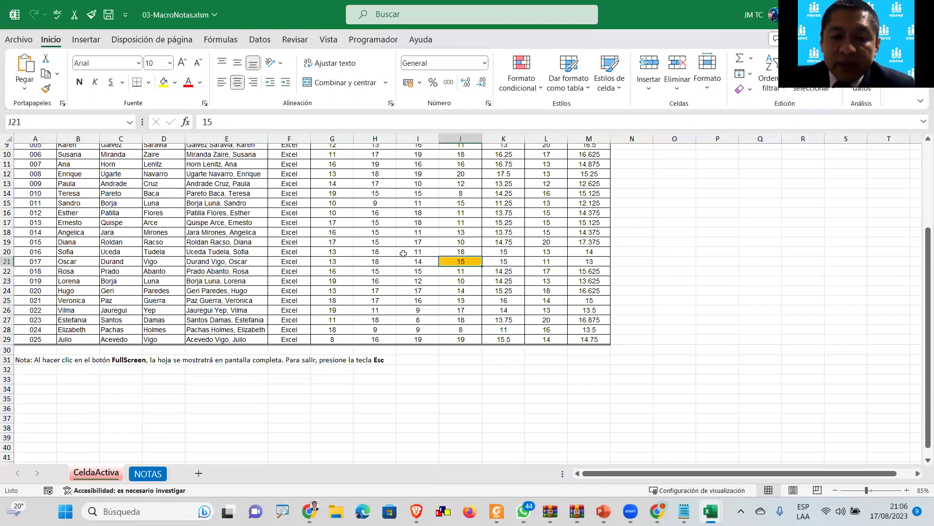
pyautogui.click(289, 232)
# Open the rules manager and point out that the rule applies to =$A$5:$M$29.
pyautogui.click(521, 77)
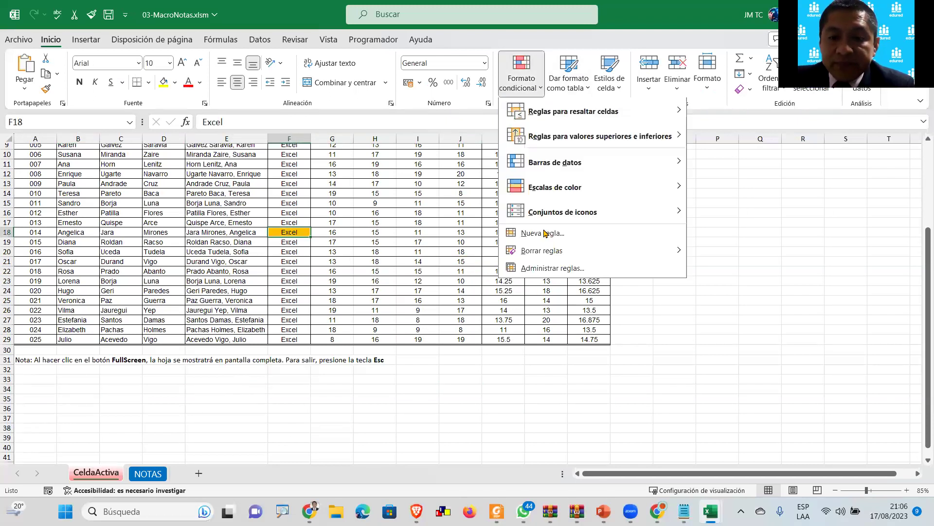
pyautogui.click(554, 265)
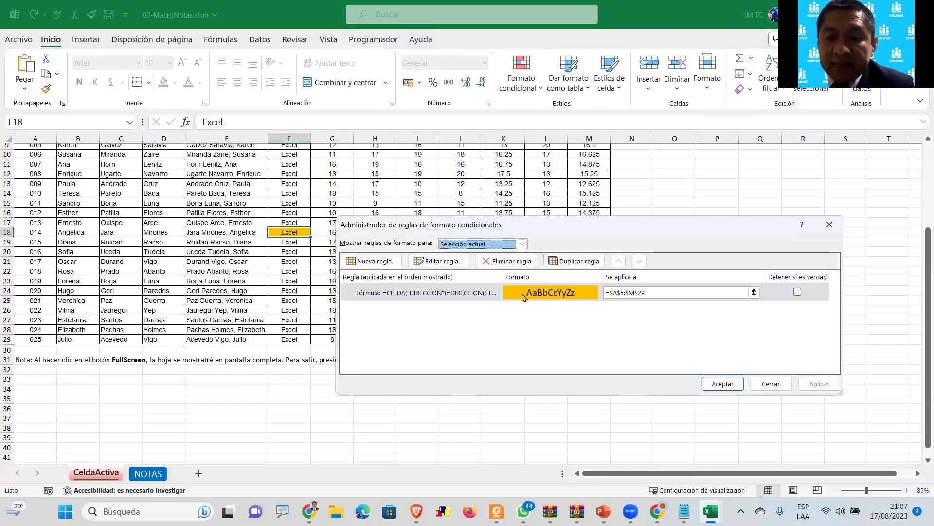
pyautogui.click(649, 292)
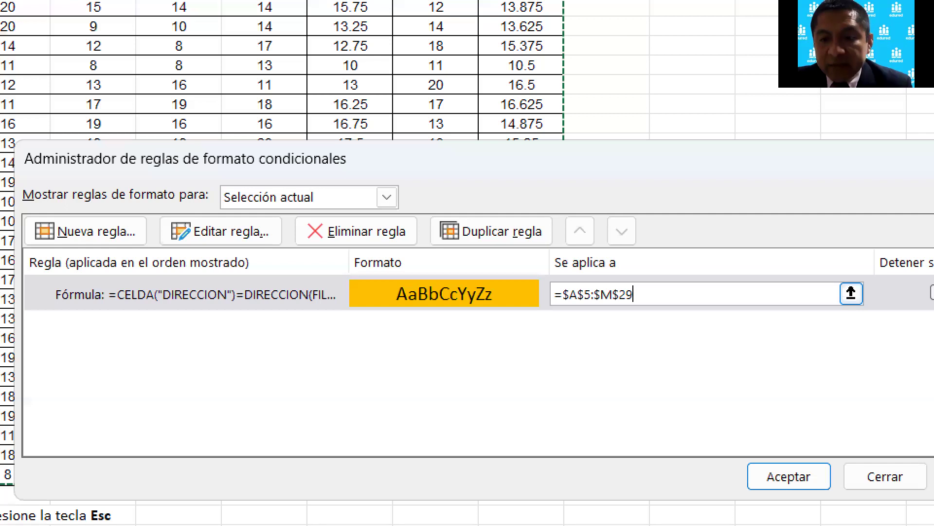
pyautogui.moveTo(535, 246); pyautogui.dragTo(701, 324)
pyautogui.moveTo(604, 314); pyautogui.dragTo(603, 389)
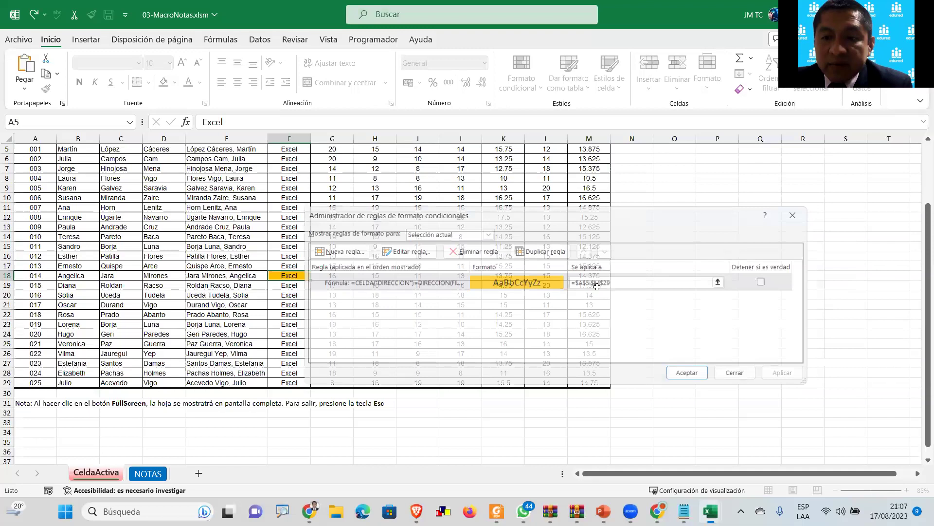
pyautogui.scroll(2, 511, 319)
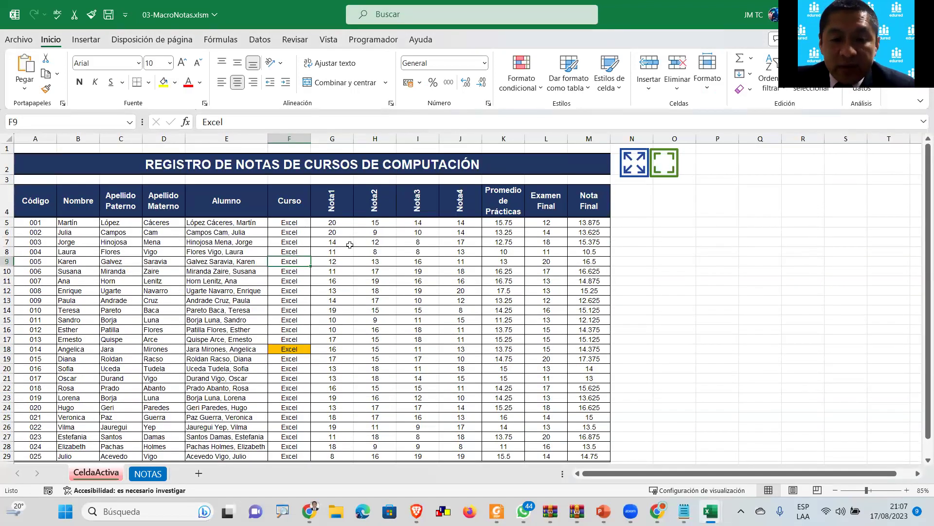
pyautogui.click(292, 261)
pyautogui.click(348, 271)
pyautogui.click(391, 321)
pyautogui.click(197, 300)
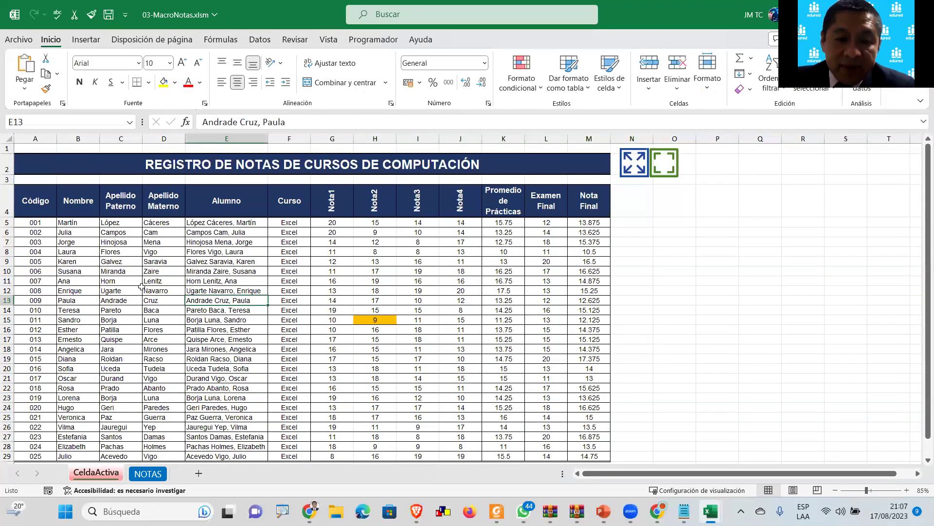
pyautogui.click(121, 290)
pyautogui.click(121, 339)
pyautogui.click(347, 299)
pyautogui.click(336, 357)
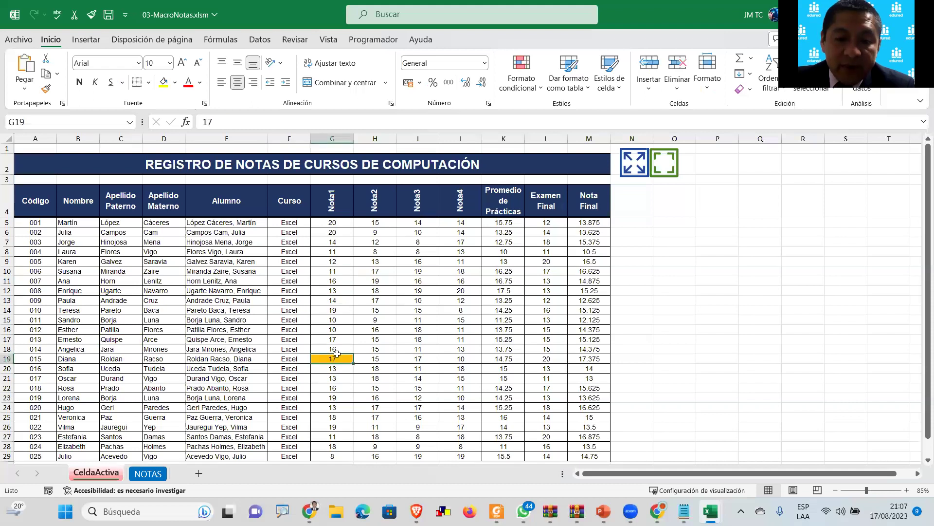
pyautogui.click(457, 320)
pyautogui.click(290, 290)
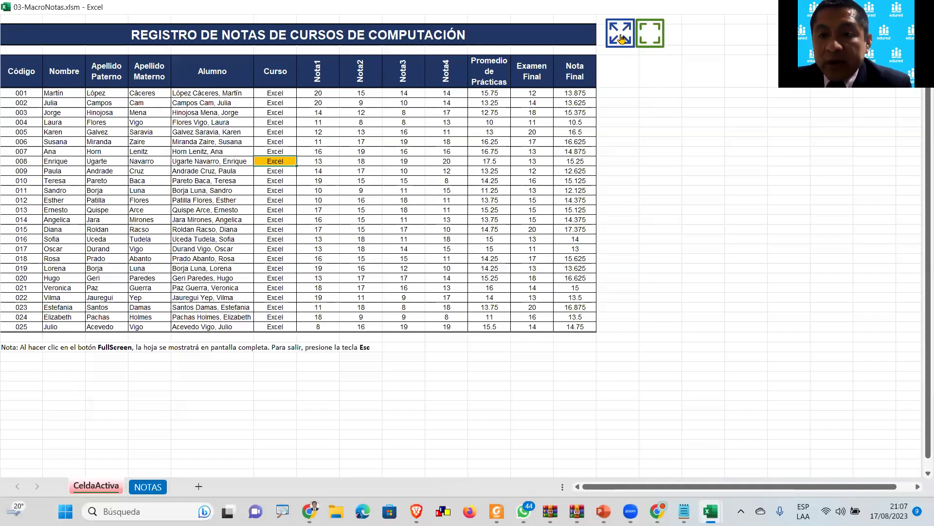
# Enter full-screen view with the green FullScreen shape, select cells below the table, then exit with Esc.
pyautogui.click(655, 38)
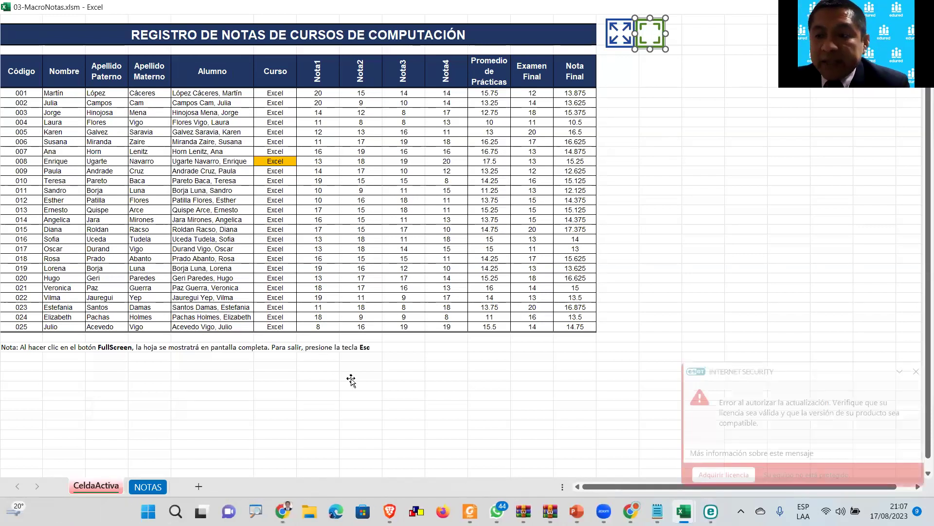
pyautogui.click(724, 374)
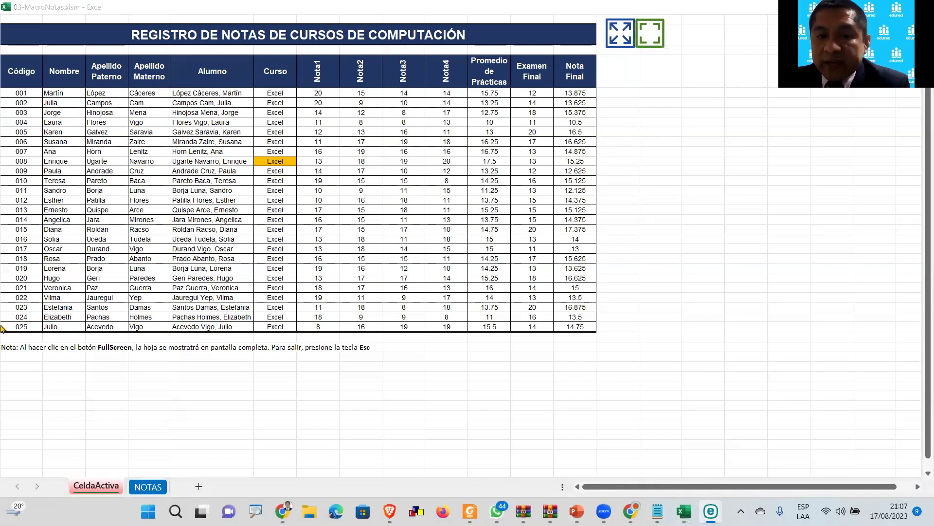
pyautogui.moveTo(12, 346); pyautogui.dragTo(356, 353)
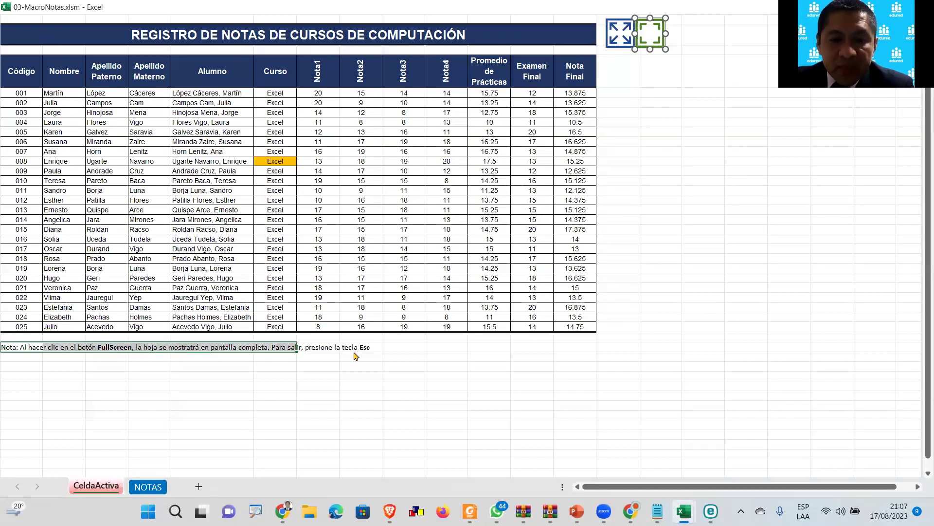
pyautogui.click(135, 350)
pyautogui.click(187, 366)
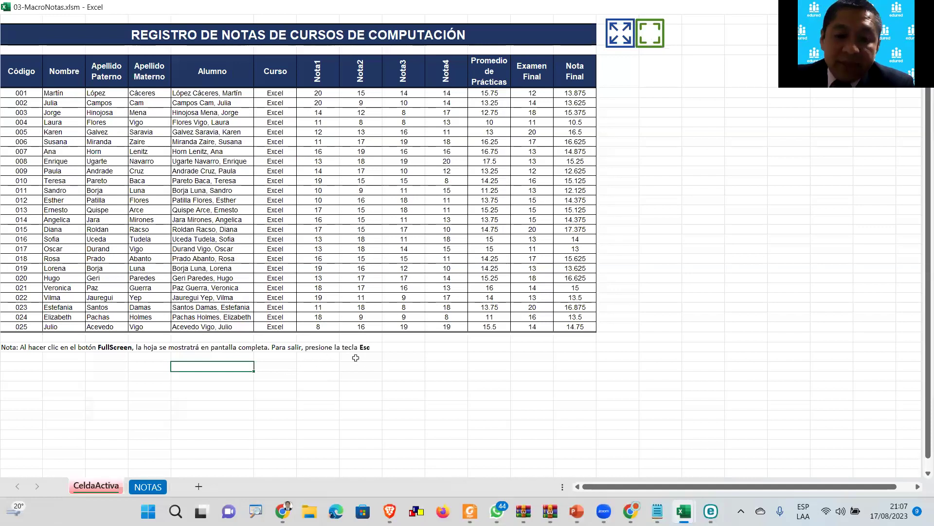
pyautogui.click(430, 364)
pyautogui.click(618, 180)
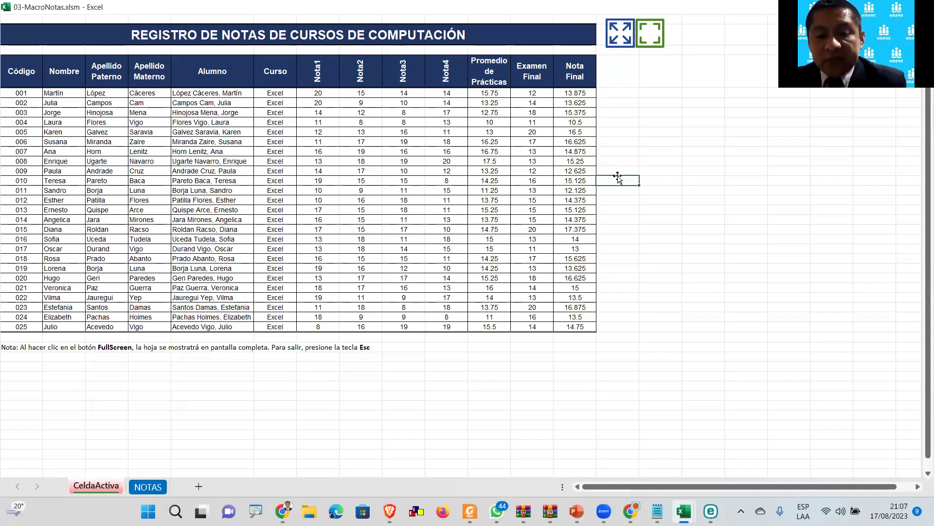
pyautogui.press('Escape')
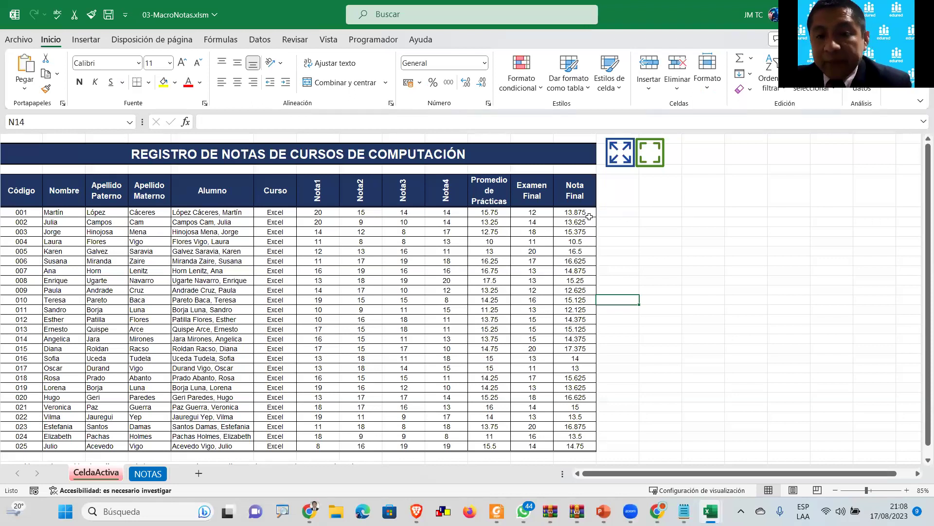
# Enter full-screen view again, exit with Esc, and select cell O6.
pyautogui.click(646, 158)
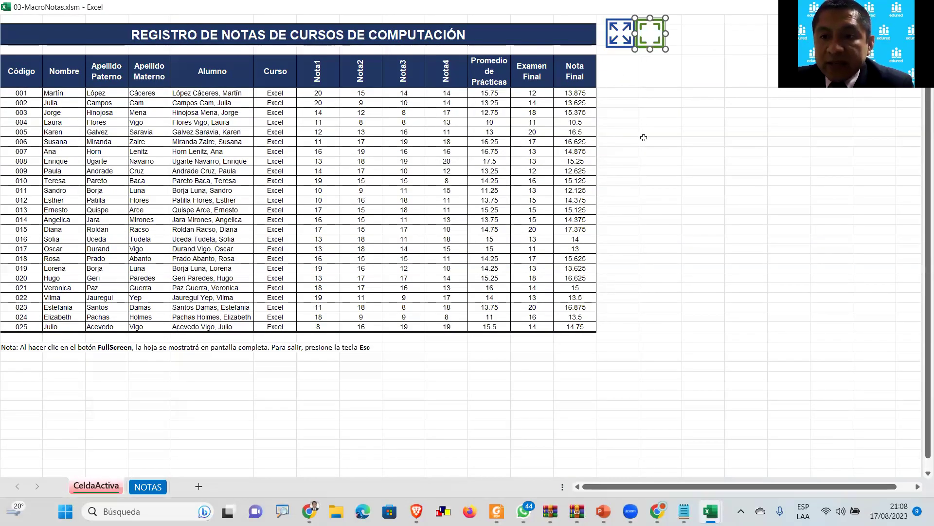
pyautogui.click(644, 140)
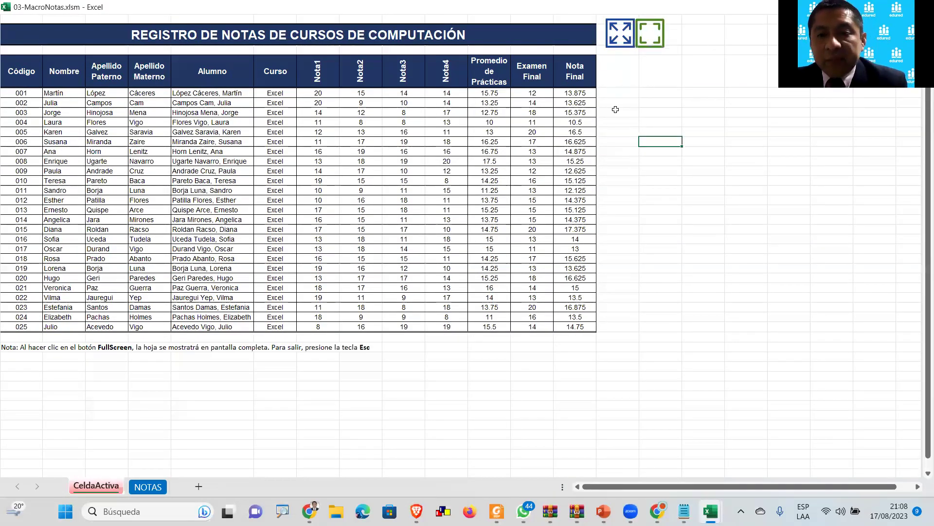
pyautogui.press('Escape')
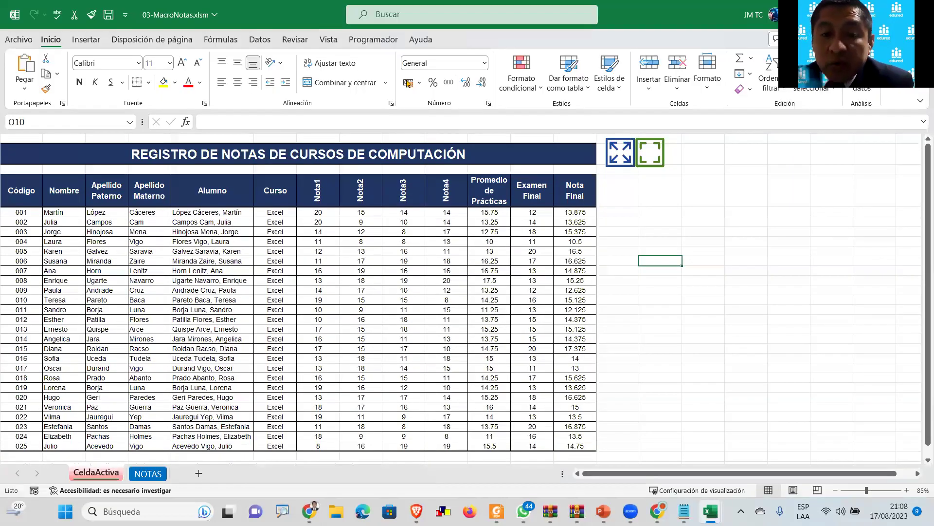
pyautogui.click(674, 223)
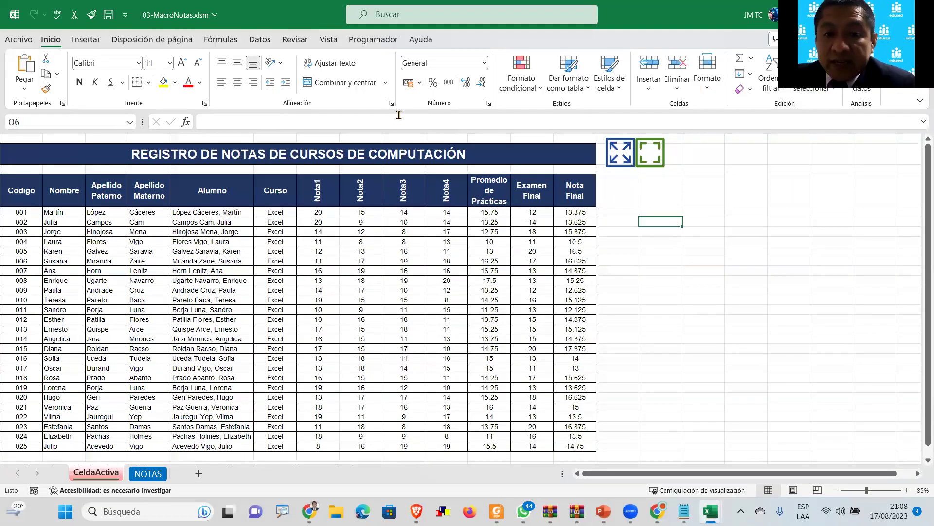
# Toggle the sheet's row and column headings on the View tab, leaving them hidden.
pyautogui.click(331, 42)
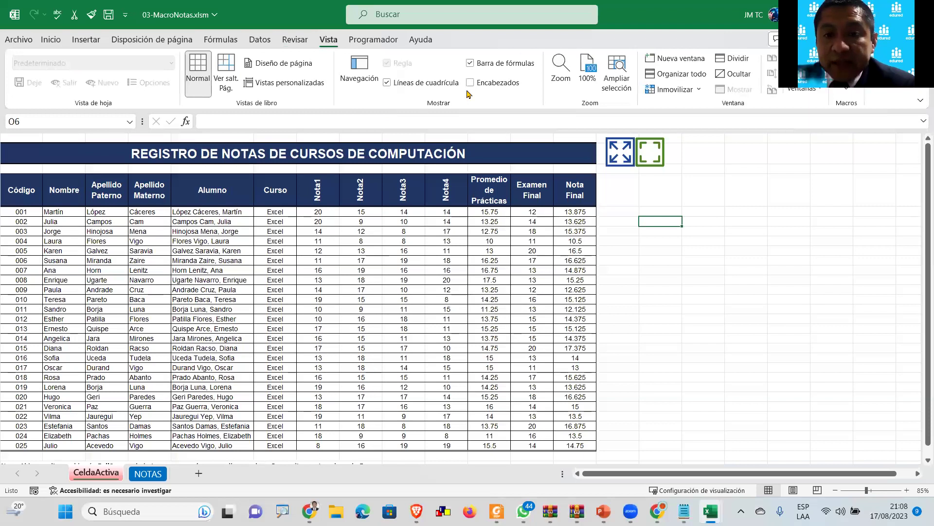
pyautogui.click(480, 84)
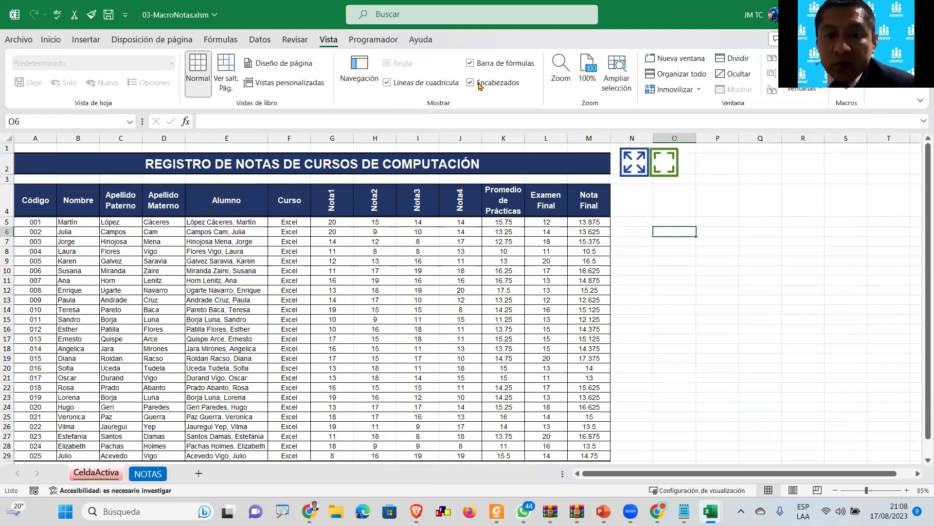
pyautogui.click(470, 83)
pyautogui.click(470, 82)
pyautogui.click(470, 83)
pyautogui.click(470, 83)
pyautogui.click(479, 86)
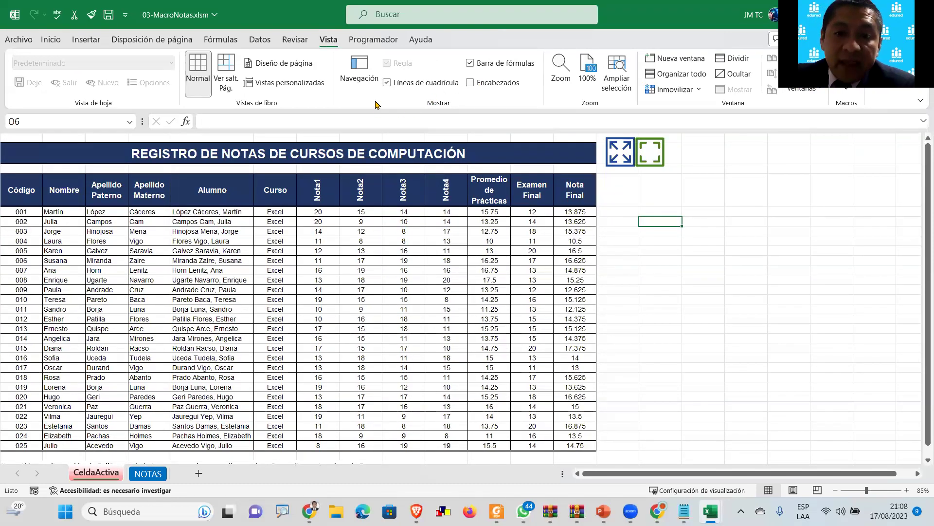
pyautogui.click(500, 87)
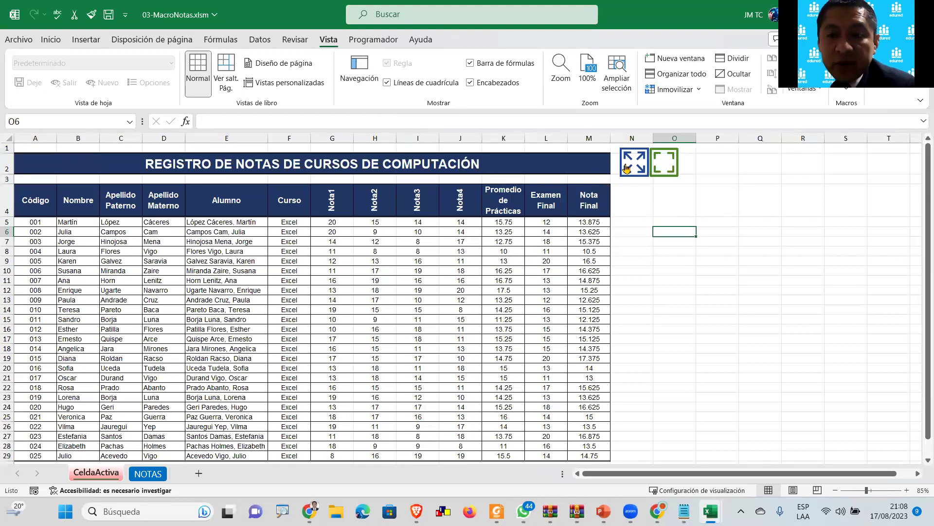
pyautogui.click(486, 84)
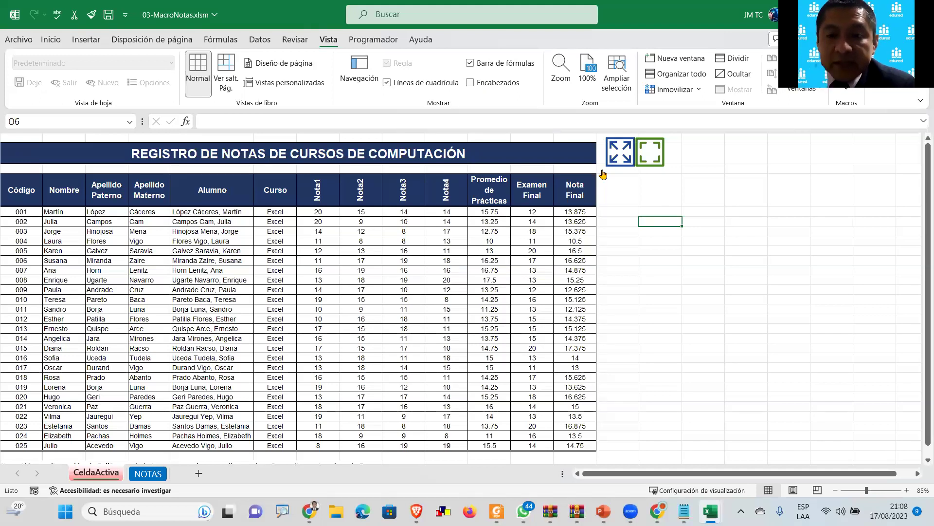
# Test the green full-screen image, exit with Esc, then nudge the image slightly right.
pyautogui.click(652, 152)
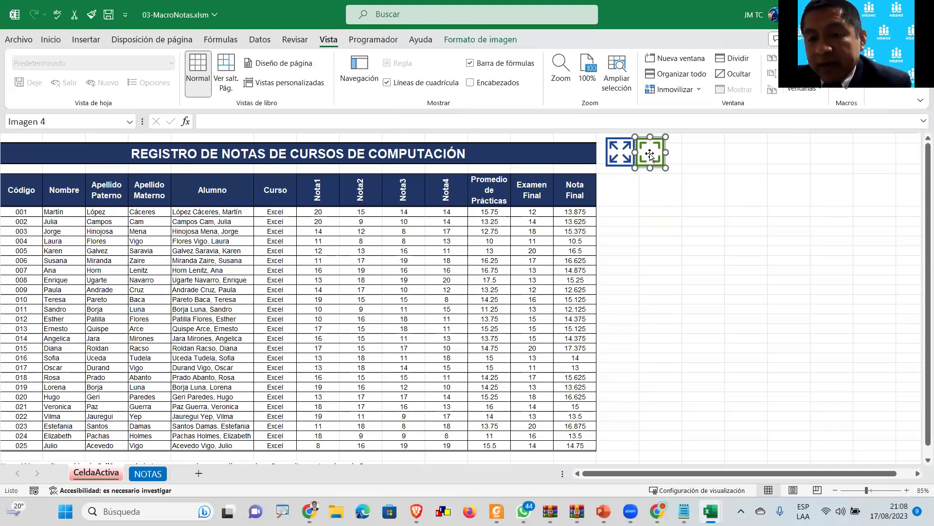
pyautogui.click(626, 152)
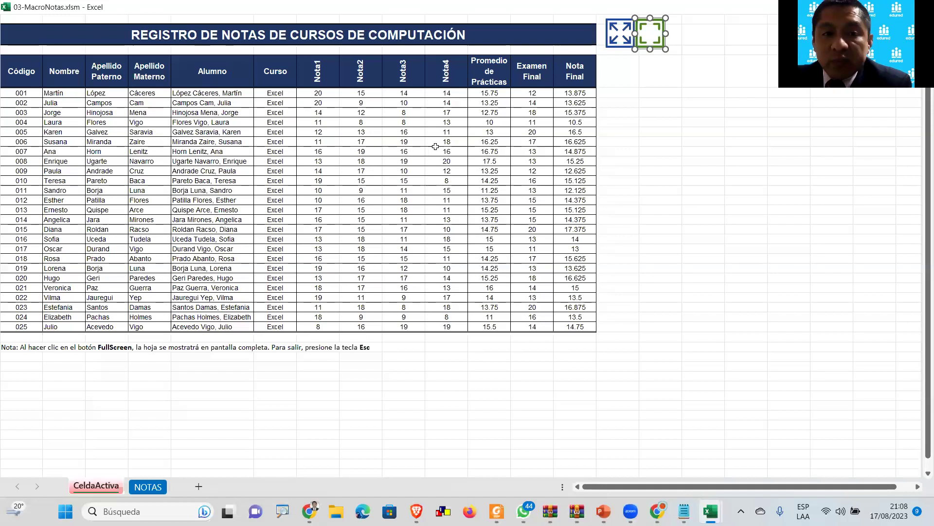
pyautogui.press('Escape')
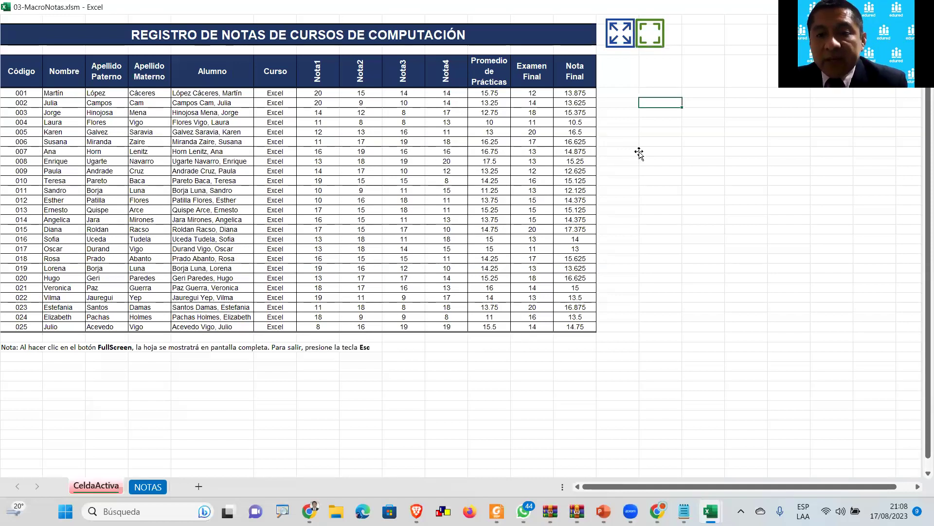
pyautogui.press('Escape')
pyautogui.click(644, 152)
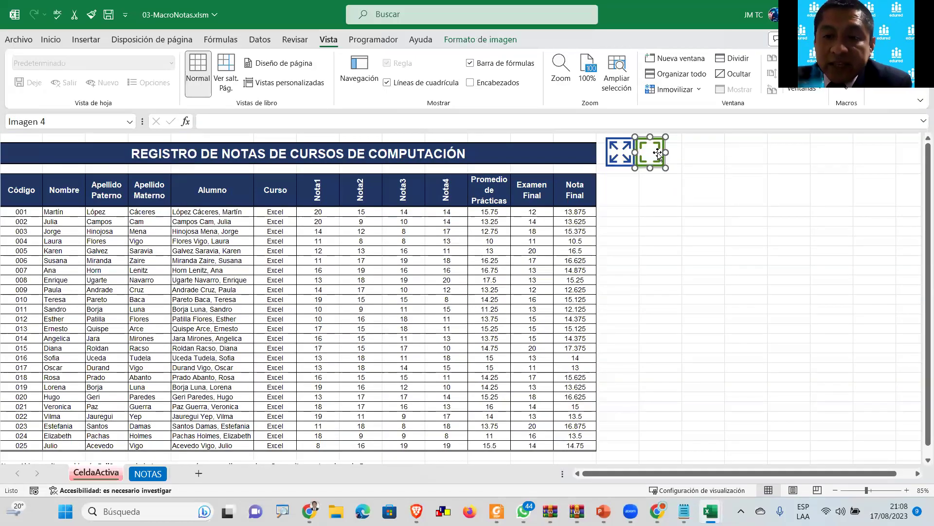
pyautogui.moveTo(664, 151); pyautogui.dragTo(673, 150)
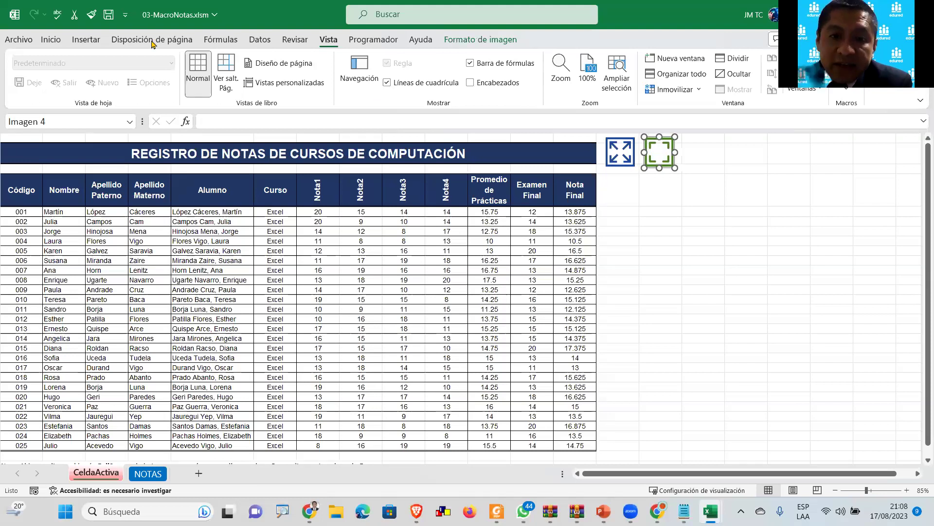
# Recolour the full-screen picture dark blue, after briefly trying gold, to match the other icon.
pyautogui.click(51, 39)
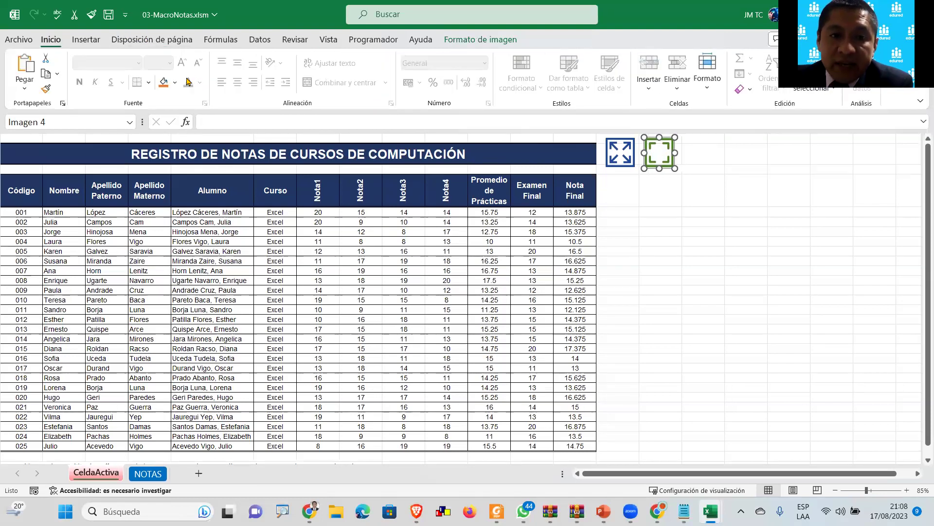
pyautogui.click(455, 40)
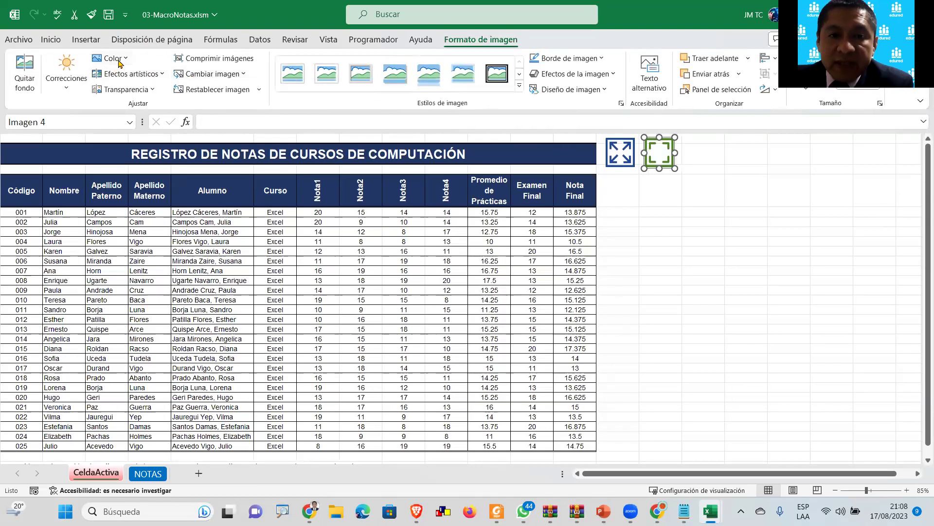
pyautogui.click(112, 58)
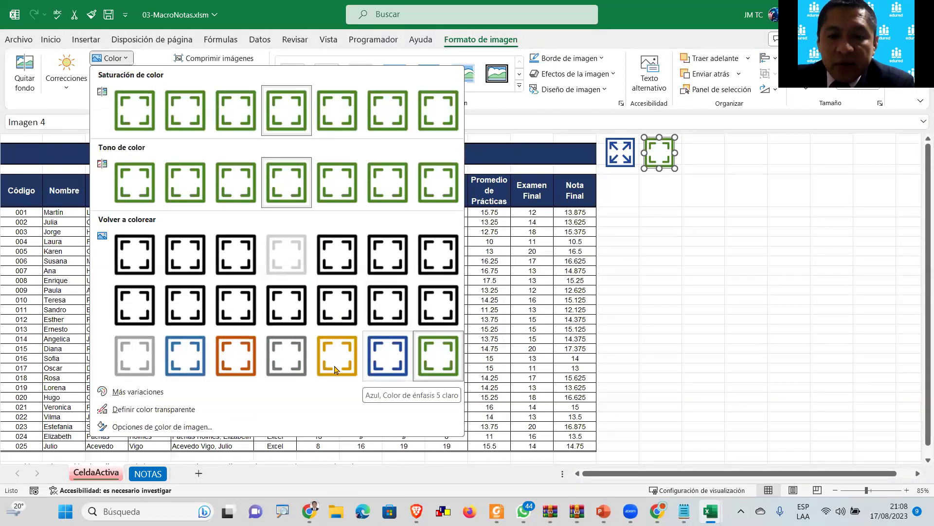
pyautogui.click(336, 365)
pyautogui.click(111, 57)
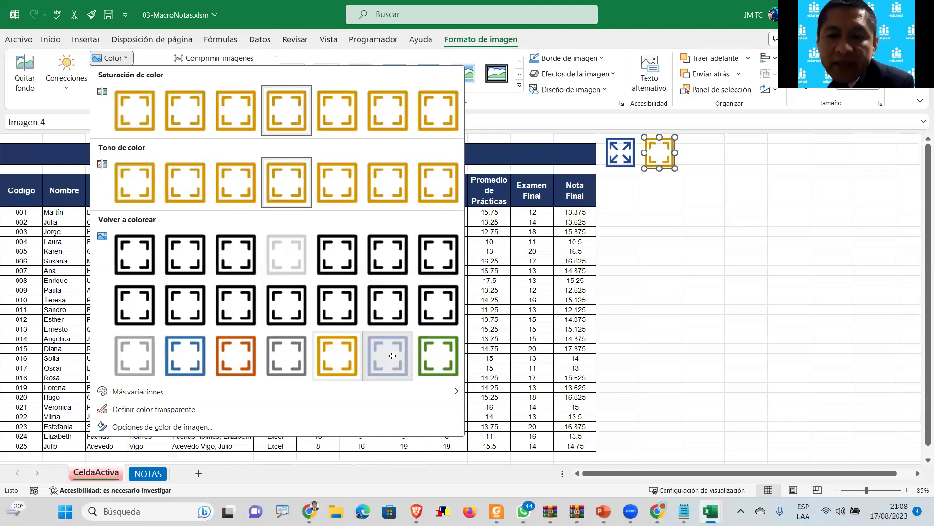
pyautogui.click(394, 360)
pyautogui.click(713, 212)
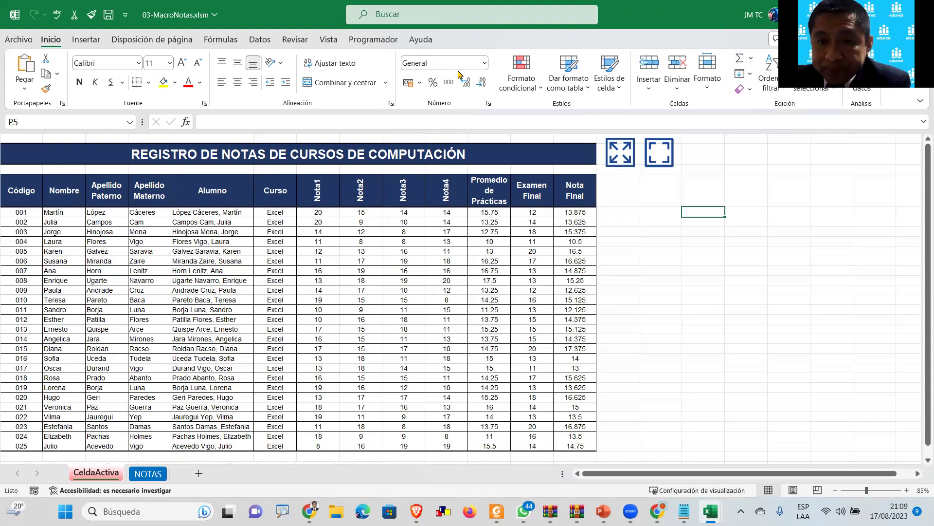
# In Módulo1, delete the two blank lines before End Sub in PantallaCompleta.
pyautogui.click(373, 39)
pyautogui.click(24, 73)
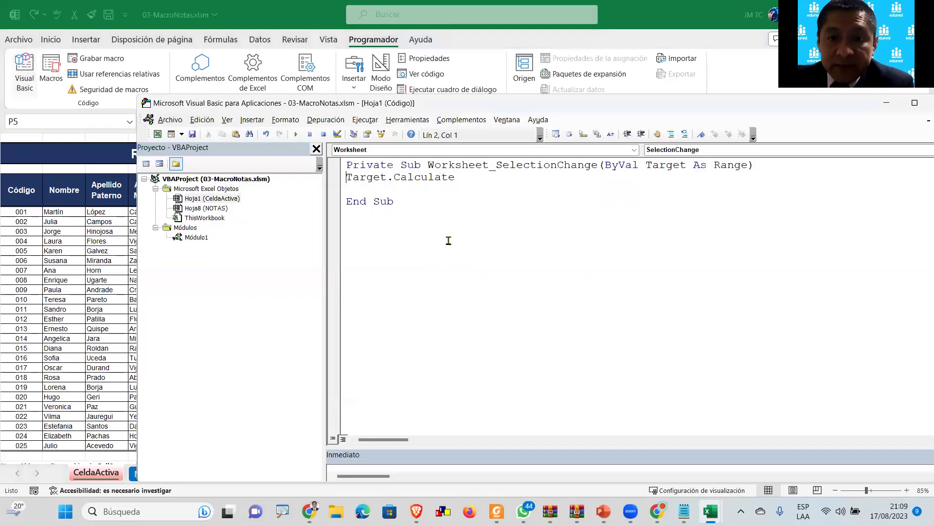
pyautogui.doubleClick(196, 237)
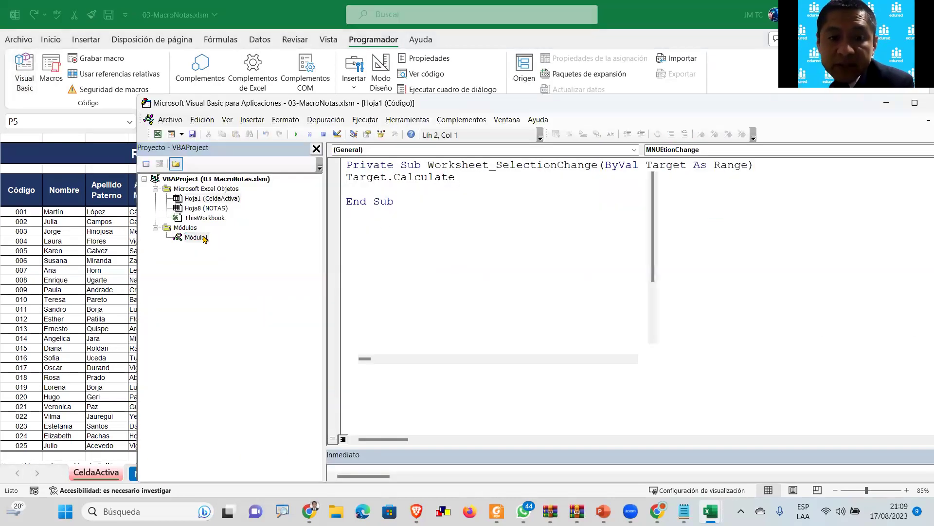
pyautogui.scroll(-1, 544, 338)
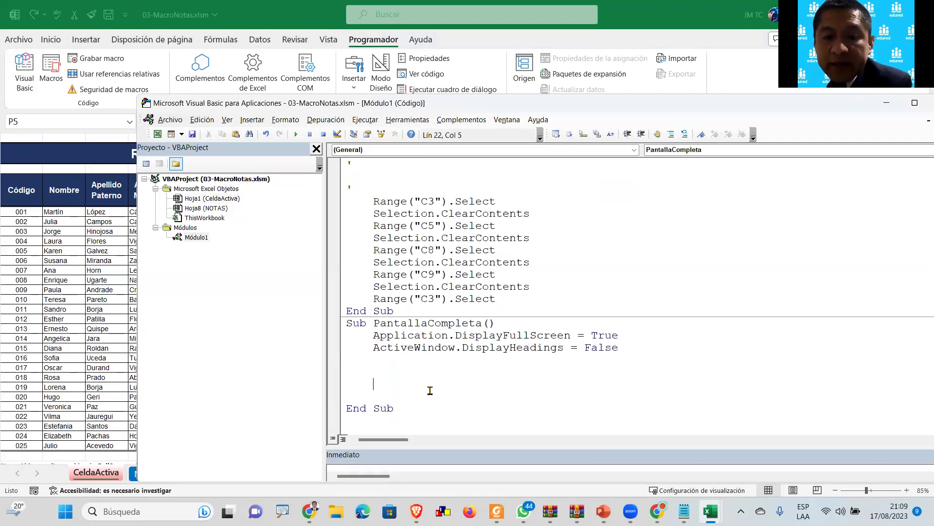
pyautogui.click(432, 392)
pyautogui.press('BackSpace')
pyautogui.press('BackSpace')
pyautogui.press('BackSpace')
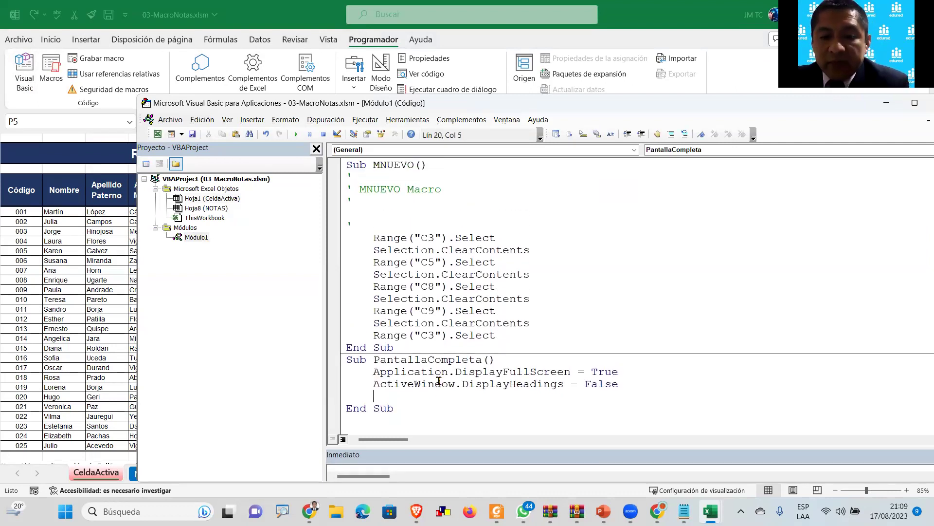
pyautogui.press('BackSpace')
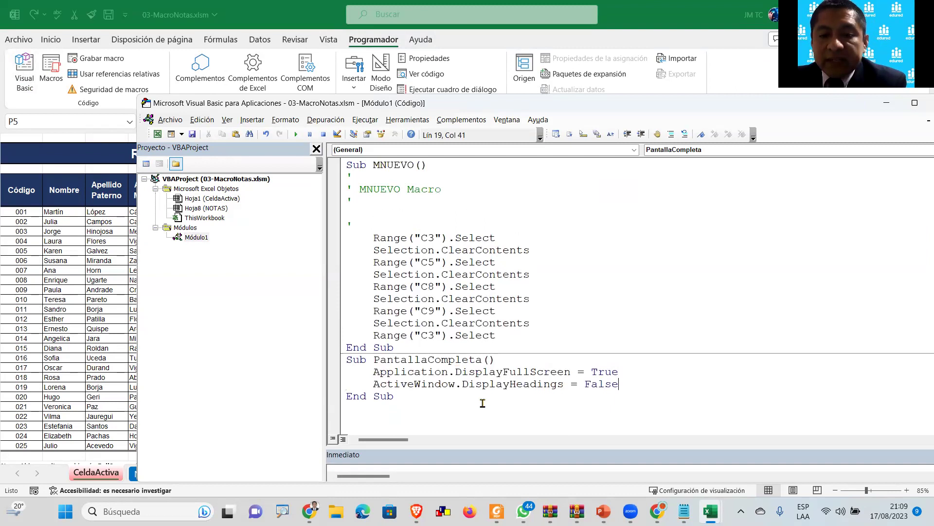
pyautogui.moveTo(461, 405); pyautogui.dragTo(383, 386)
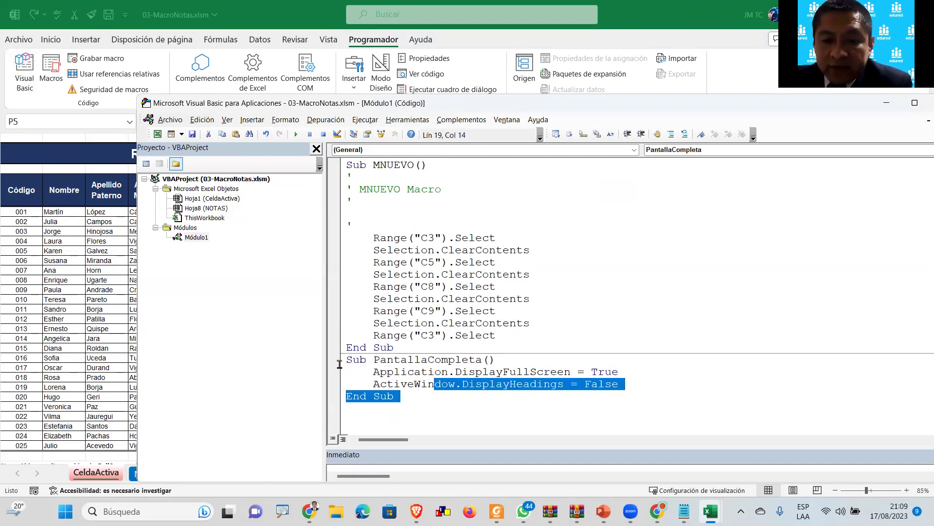
pyautogui.click(445, 393)
# Walk through the Application.DisplayFullScreen = True and ActiveWindow.DisplayHeadings lines, then return to Excel.
pyautogui.moveTo(373, 371); pyautogui.dragTo(451, 373)
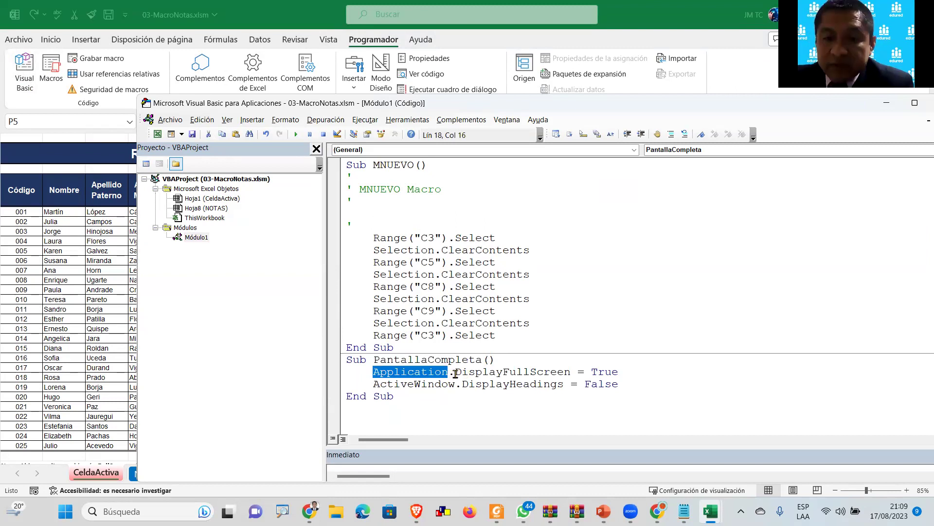
pyautogui.moveTo(455, 373); pyautogui.dragTo(618, 372)
pyautogui.click(584, 372)
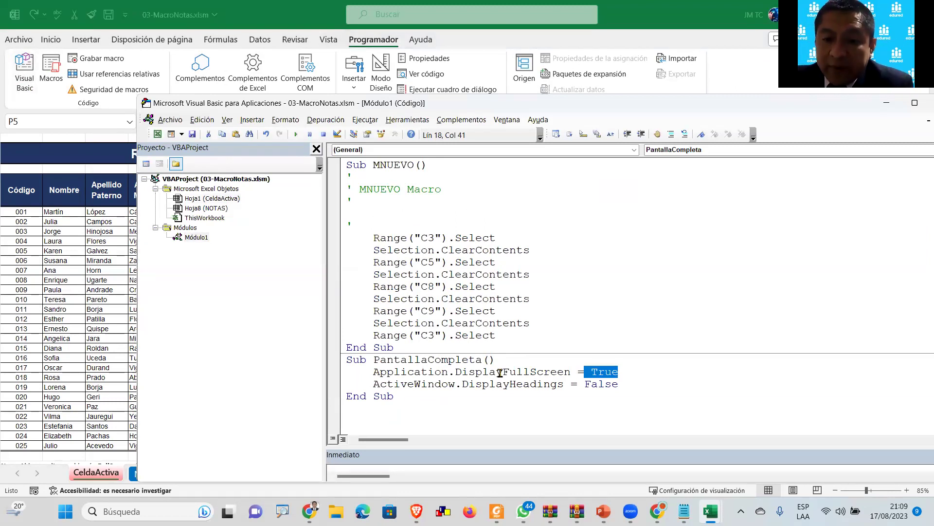
pyautogui.moveTo(503, 372); pyautogui.dragTo(570, 373)
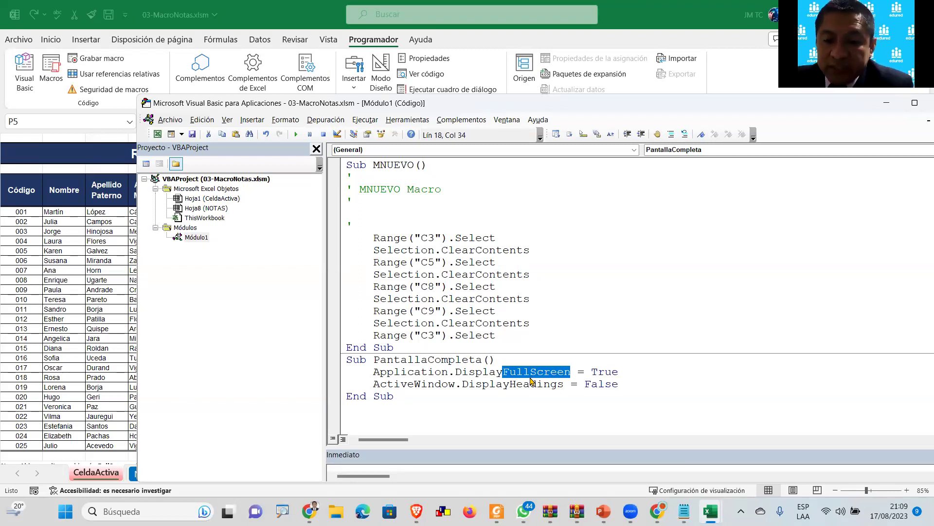
pyautogui.moveTo(375, 384); pyautogui.dragTo(509, 384)
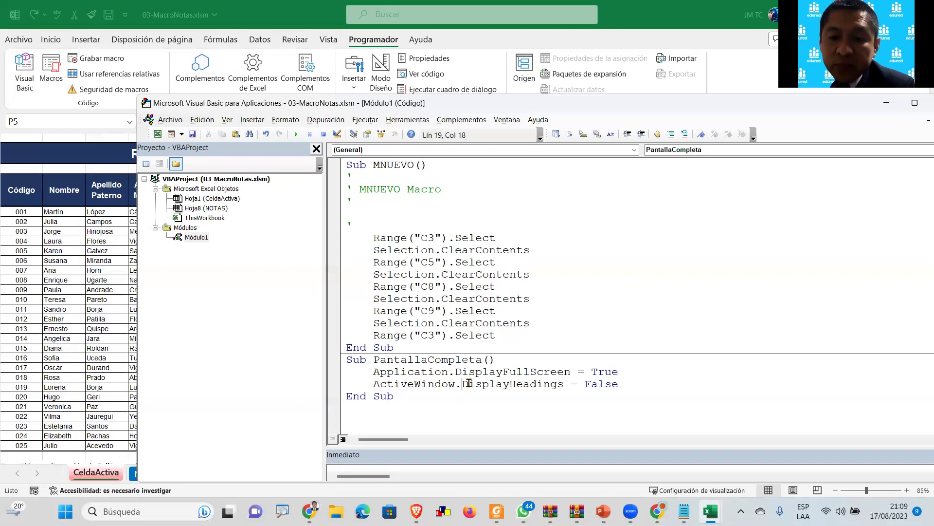
pyautogui.click(511, 384)
pyautogui.doubleClick(514, 385)
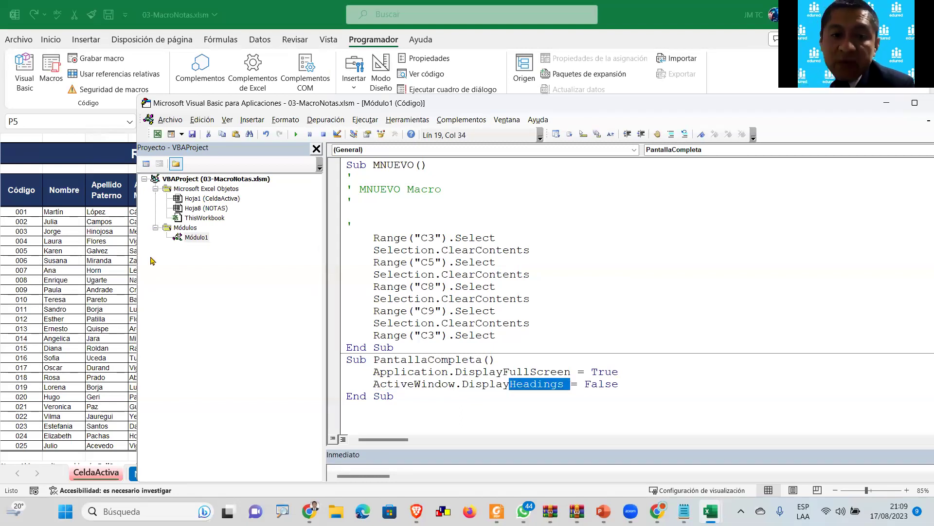
pyautogui.hotkey('alt', 'F11')
# Show and then hide the sheet's row and column headings again.
pyautogui.click(328, 40)
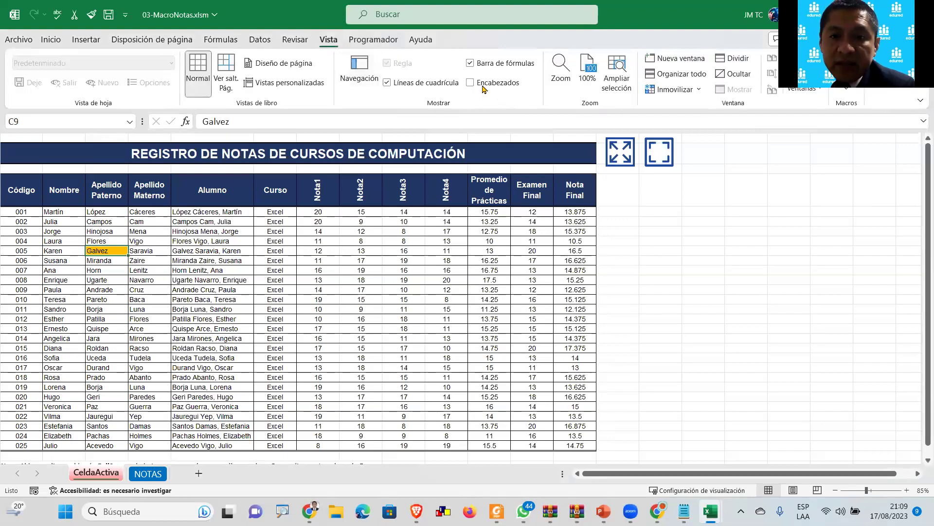
pyautogui.click(470, 82)
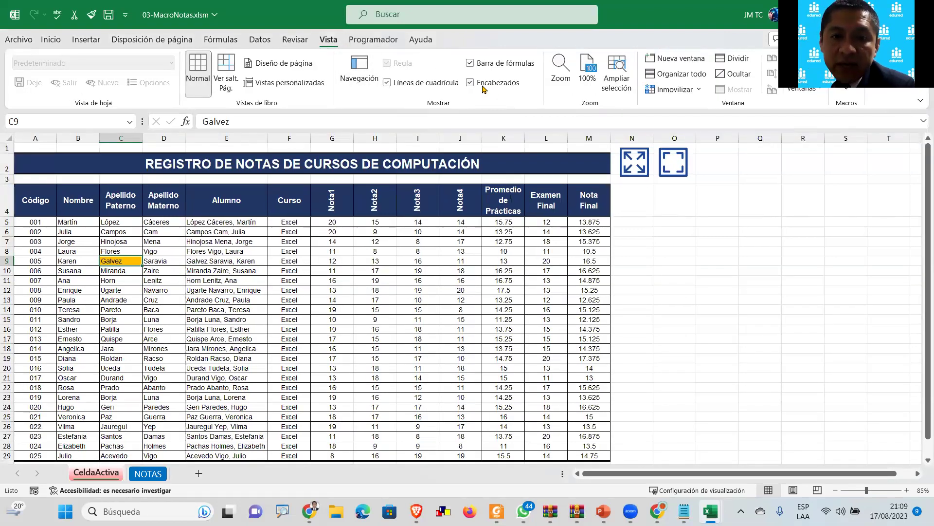
pyautogui.click(483, 86)
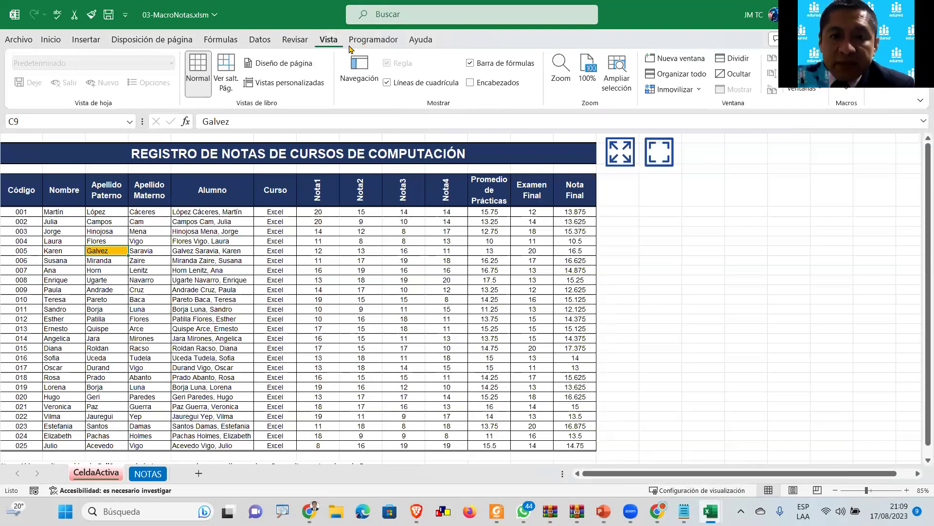
# Reopen the VBA editor and select the two body lines of PantallaCompleta.
pyautogui.click(373, 40)
pyautogui.click(25, 73)
pyautogui.moveTo(620, 385); pyautogui.dragTo(346, 371)
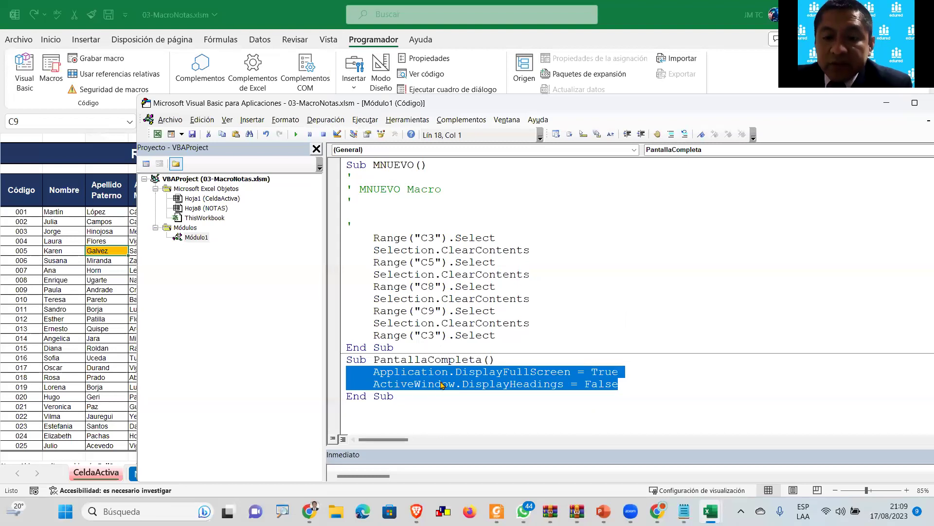
# Paste a copy of the PantallaCompleta procedure below the original End Sub.
pyautogui.moveTo(431, 396); pyautogui.dragTo(343, 365)
pyautogui.hotkey('ctrl', 'c')
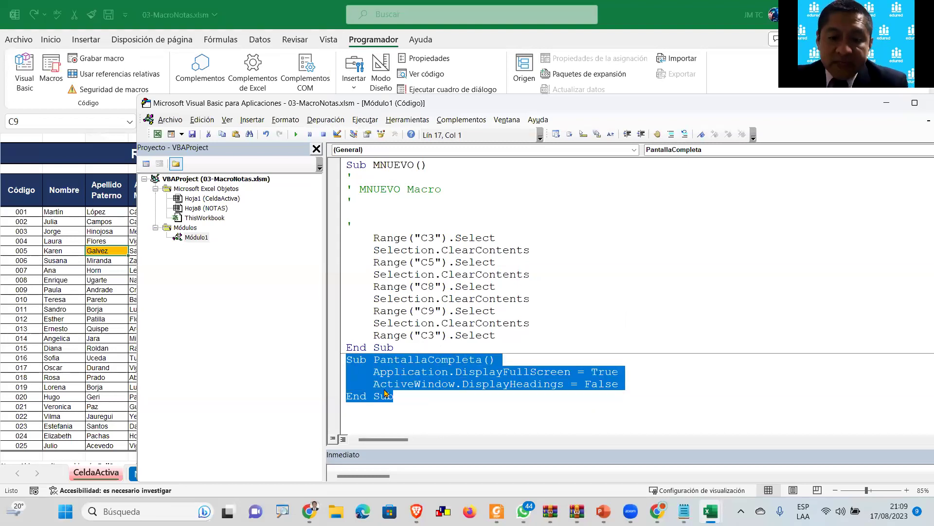
pyautogui.click(346, 409)
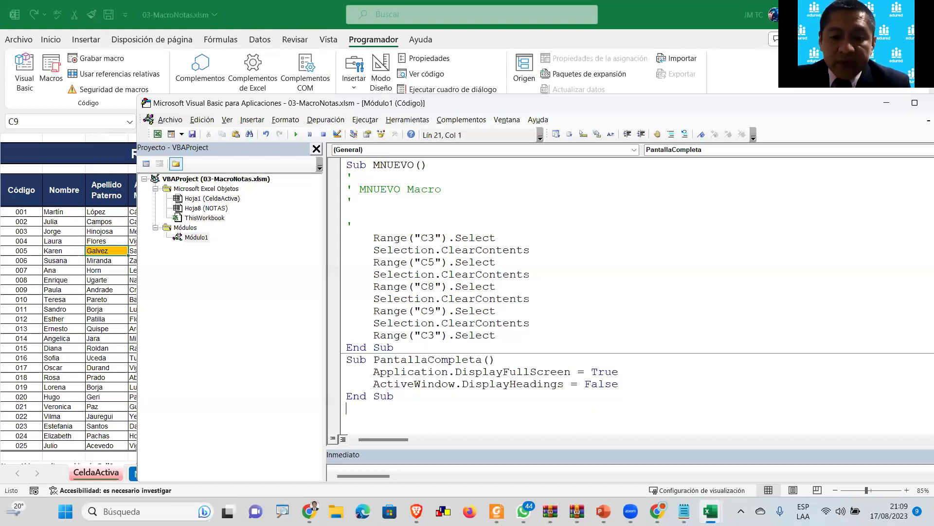
pyautogui.press('Return')
pyautogui.press('Return')
pyautogui.press('Return')
pyautogui.press('Return')
pyautogui.press('Return')
pyautogui.press('Return')
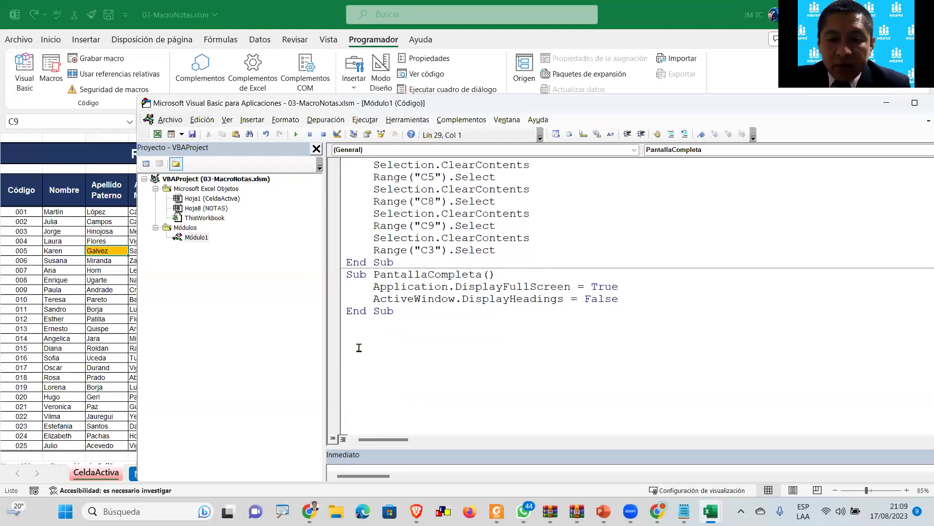
pyautogui.click(359, 348)
pyautogui.hotkey('ctrl', 'v')
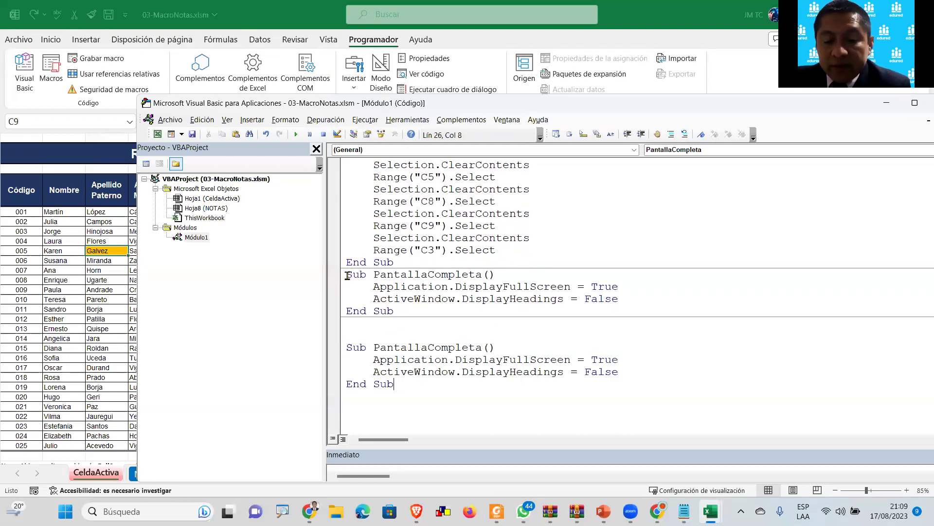
pyautogui.moveTo(347, 275); pyautogui.dragTo(394, 311)
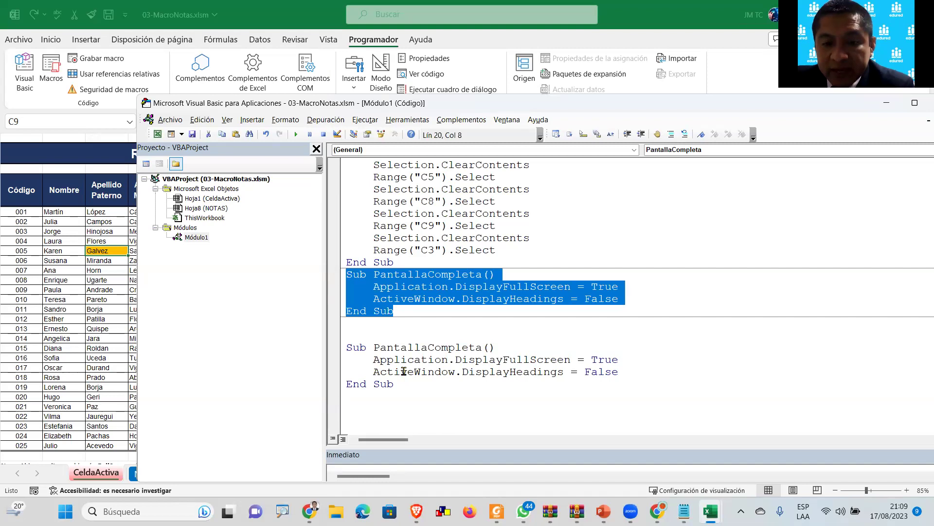
pyautogui.moveTo(346, 347); pyautogui.dragTo(418, 392)
pyautogui.click(450, 394)
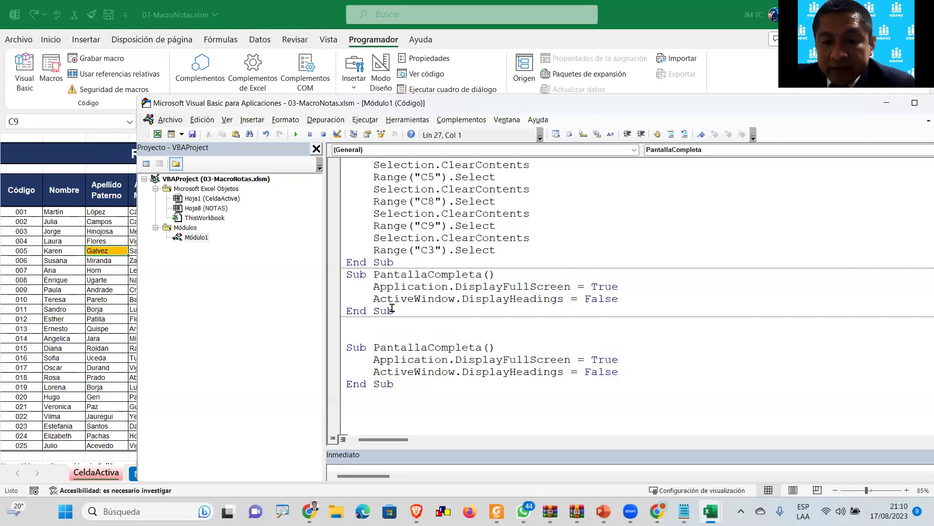
# In the copy, change DisplayFullScreen to False and DisplayHeadings to True.
pyautogui.moveTo(373, 286); pyautogui.dragTo(619, 287)
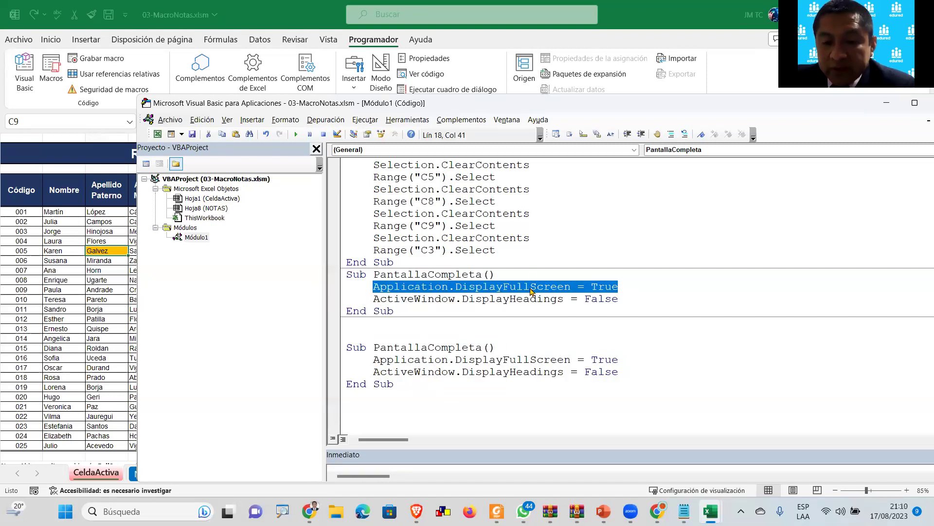
pyautogui.doubleClick(602, 359)
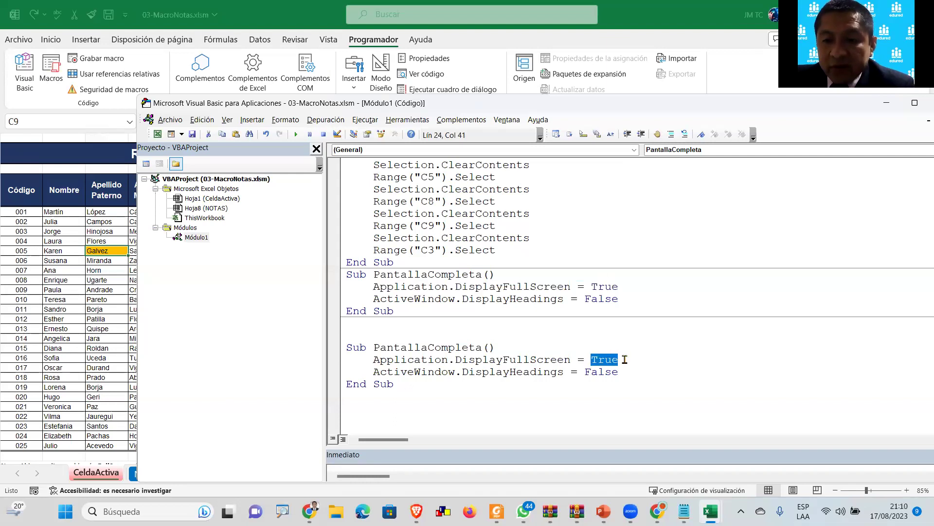
pyautogui.write('Fal')
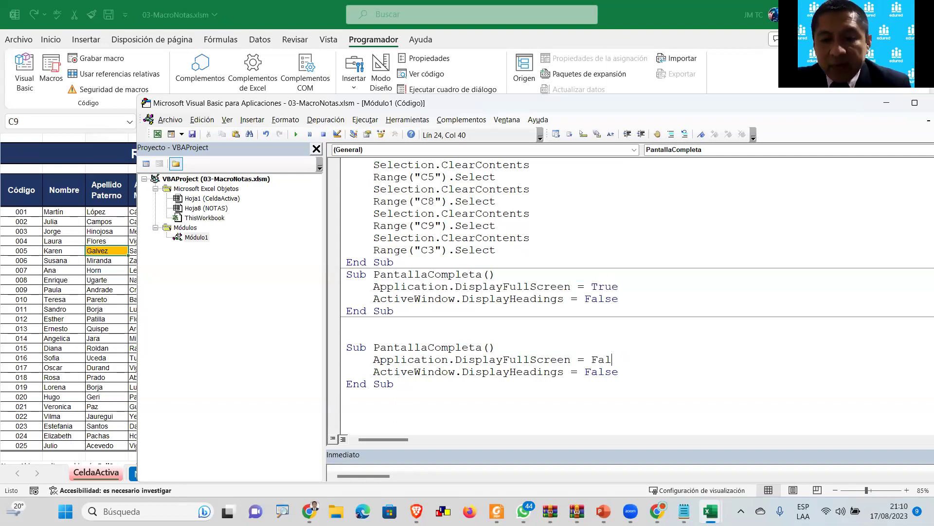
pyautogui.write('se')
pyautogui.click(607, 393)
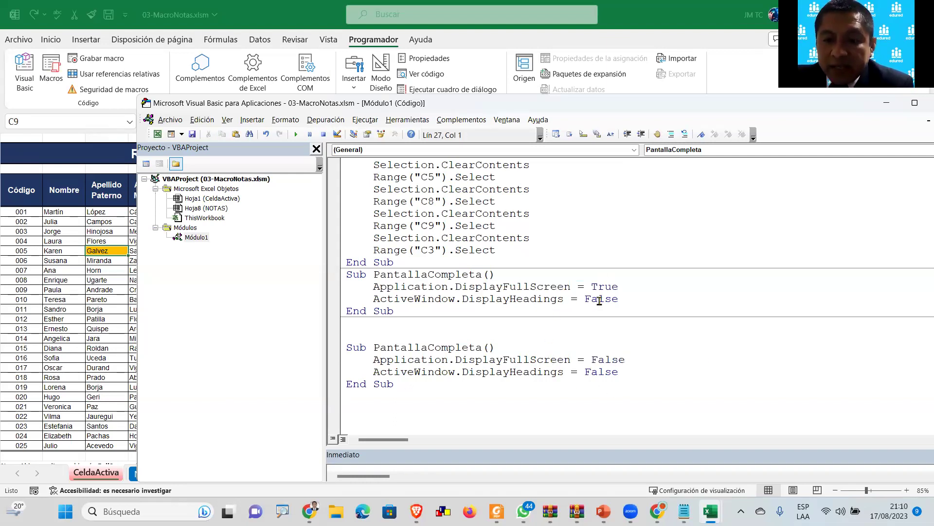
pyautogui.doubleClick(630, 301)
pyautogui.moveTo(628, 371); pyautogui.dragTo(585, 372)
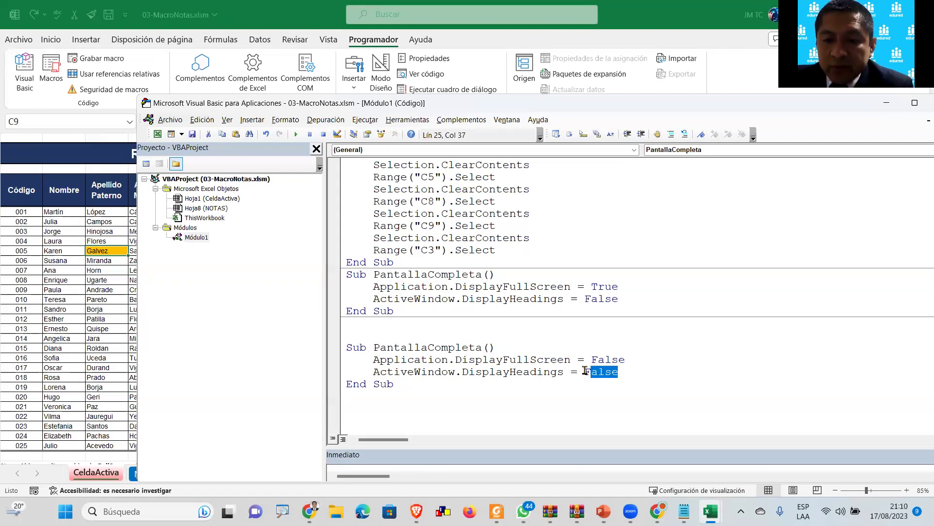
pyautogui.write('True')
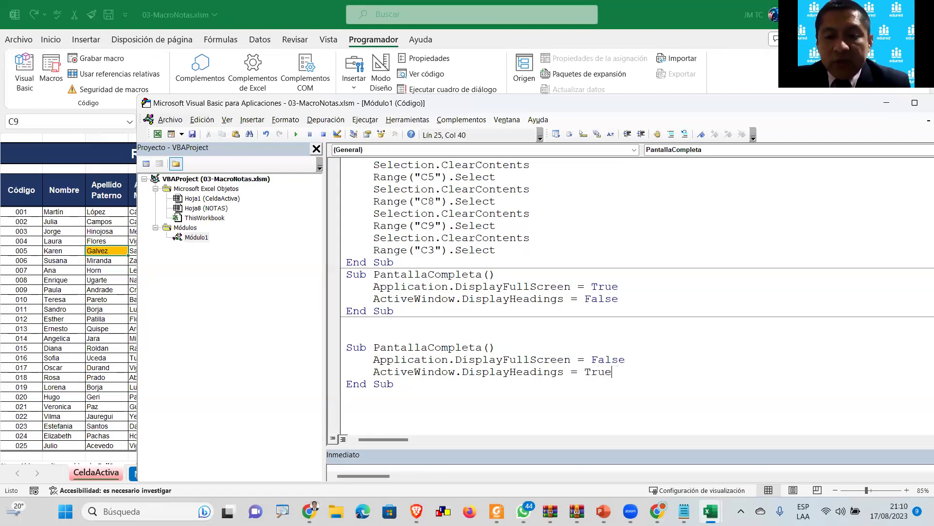
pyautogui.click(657, 359)
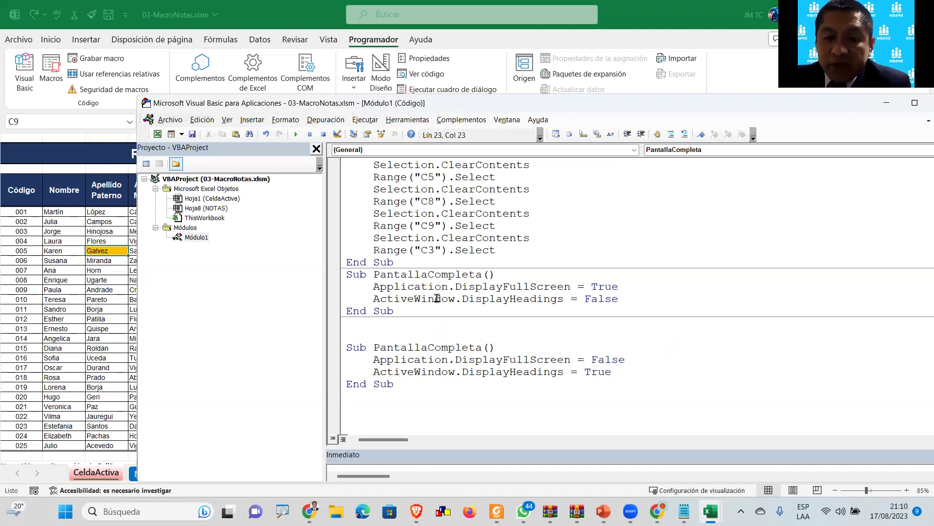
# Compare the two macros' names, both still PantallaCompleta.
pyautogui.moveTo(502, 275); pyautogui.dragTo(374, 274)
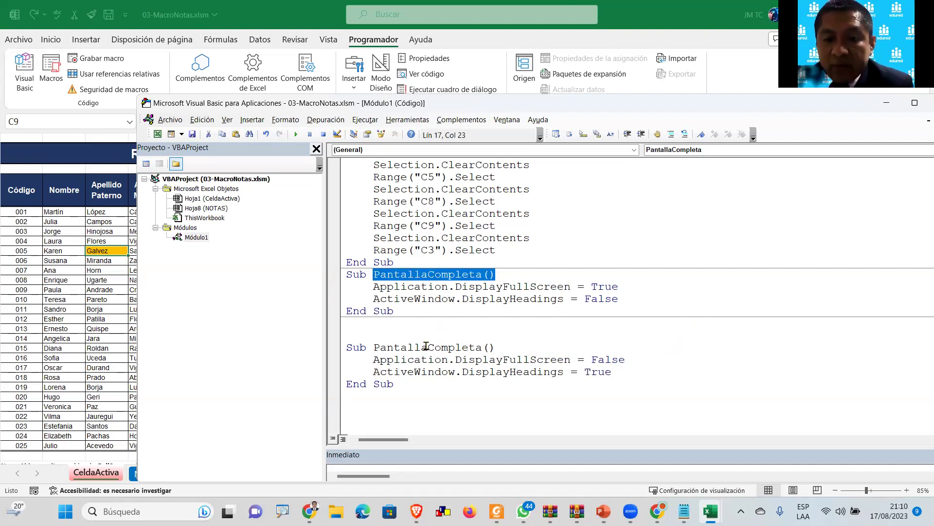
pyautogui.moveTo(378, 347); pyautogui.dragTo(497, 347)
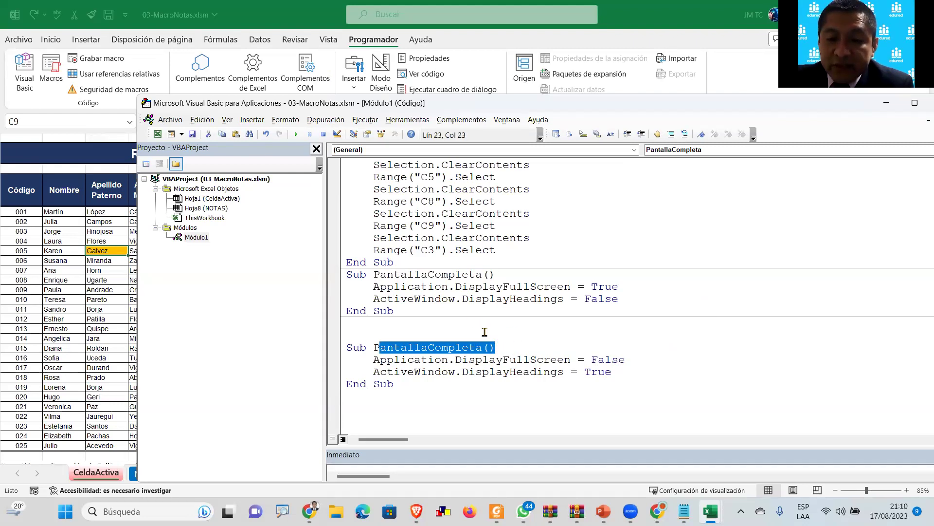
pyautogui.click(455, 274)
pyautogui.moveTo(373, 274); pyautogui.dragTo(496, 274)
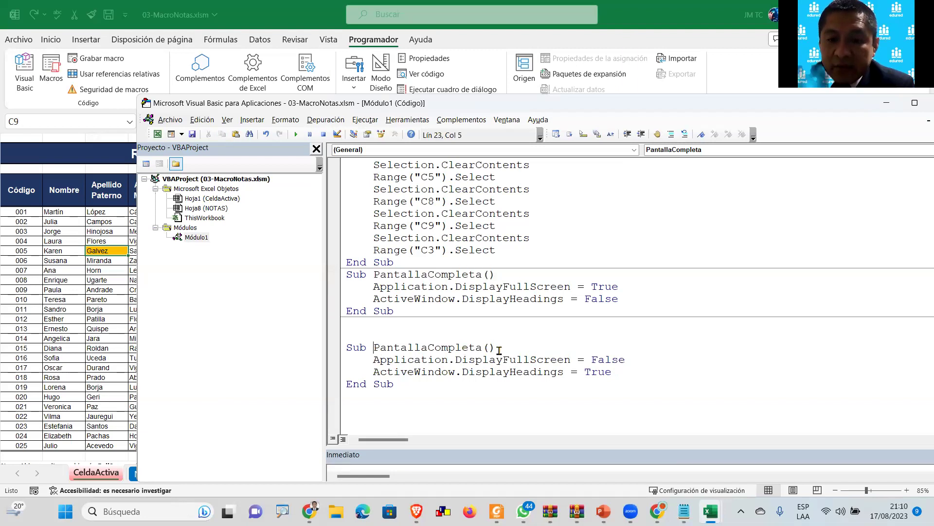
pyautogui.moveTo(374, 347); pyautogui.dragTo(495, 347)
pyautogui.click(473, 274)
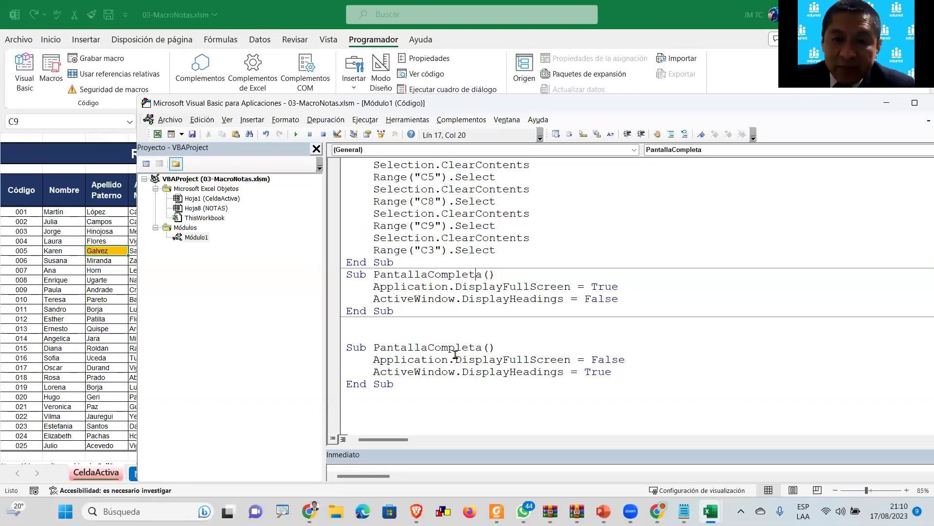
# Run the macro and dismiss the resulting ambiguous-name compile error with Aceptar.
pyautogui.click(296, 134)
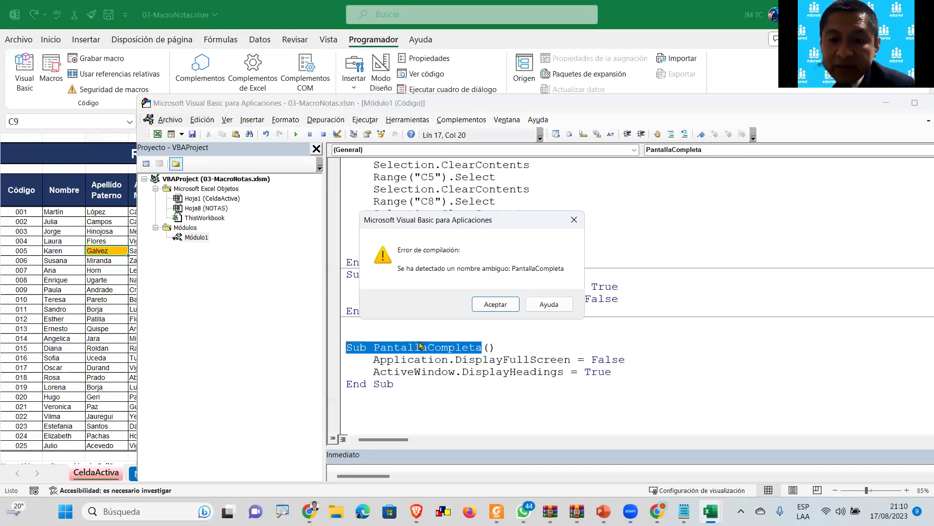
pyautogui.moveTo(471, 218); pyautogui.dragTo(636, 217)
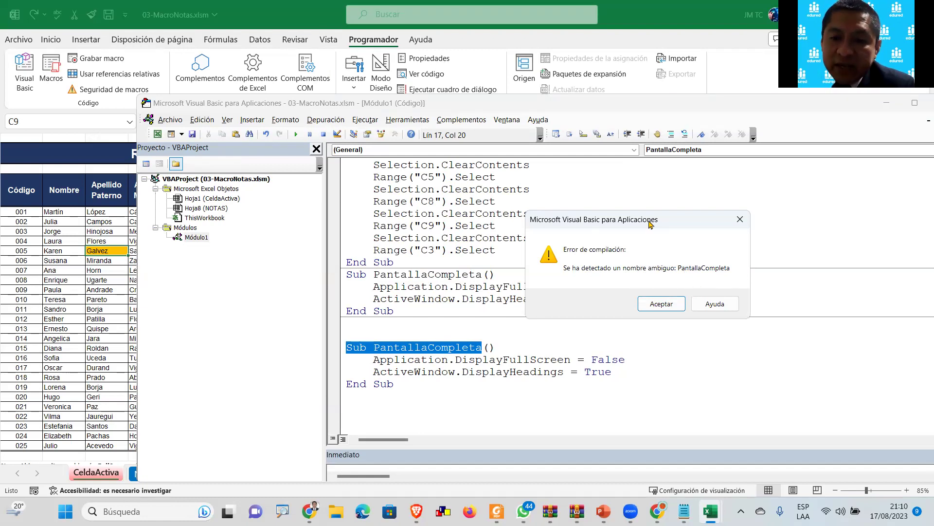
pyautogui.moveTo(650, 223); pyautogui.dragTo(693, 220)
pyautogui.click(693, 300)
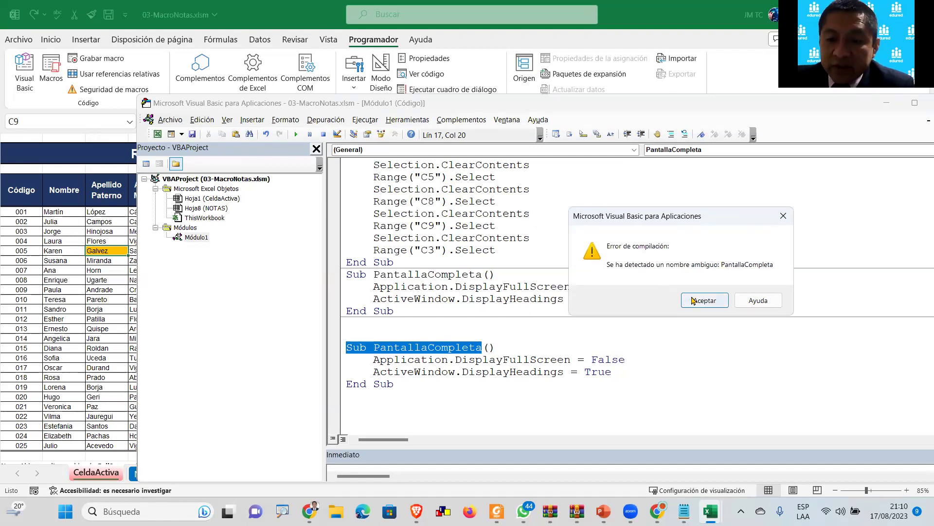
pyautogui.click(462, 350)
# Replace 'Completa' with 'Normal' in the duplicate Sub's name, making it PantallaNormal.
pyautogui.moveTo(374, 349); pyautogui.dragTo(482, 347)
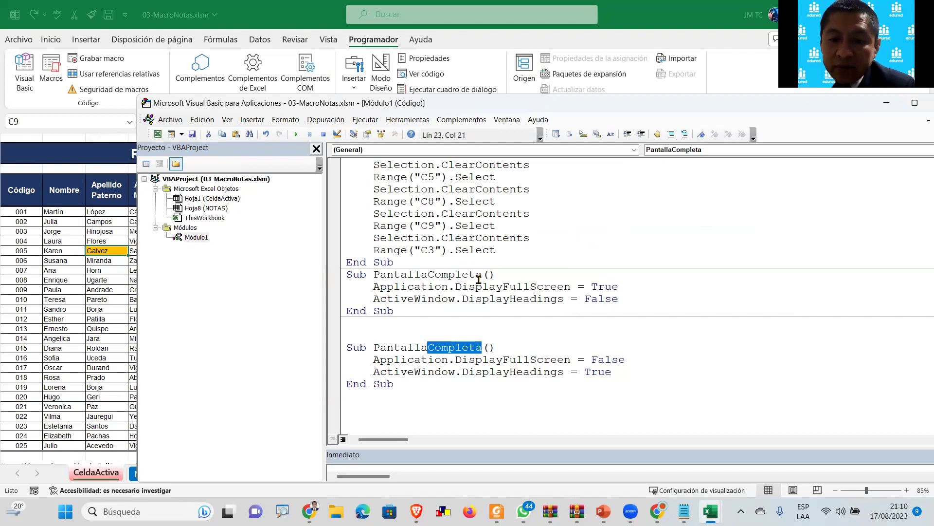
pyautogui.click(489, 276)
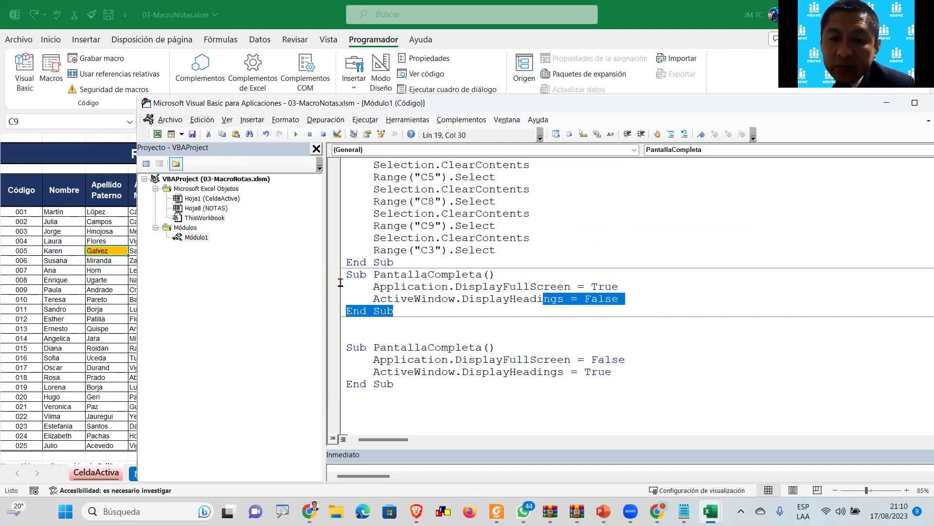
pyautogui.moveTo(555, 296); pyautogui.dragTo(346, 274)
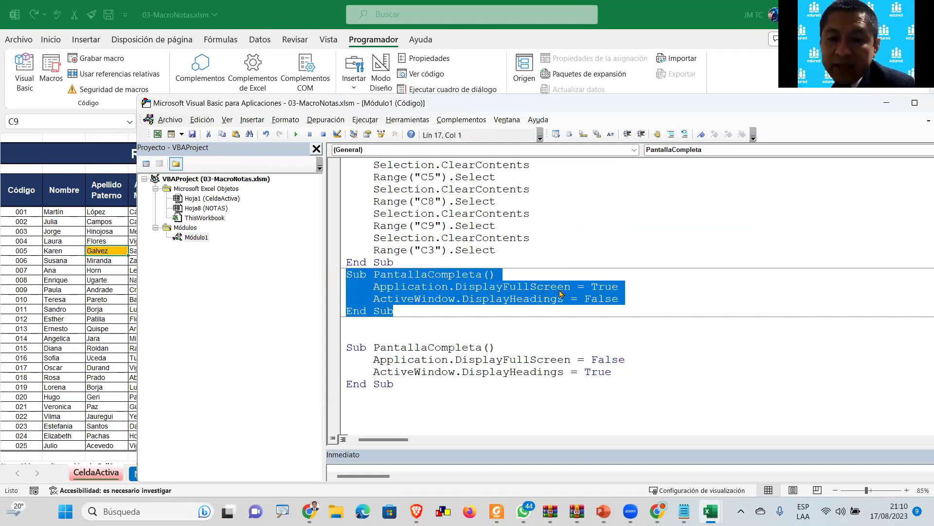
pyautogui.click(584, 287)
pyautogui.hotkey('shift', 'End')
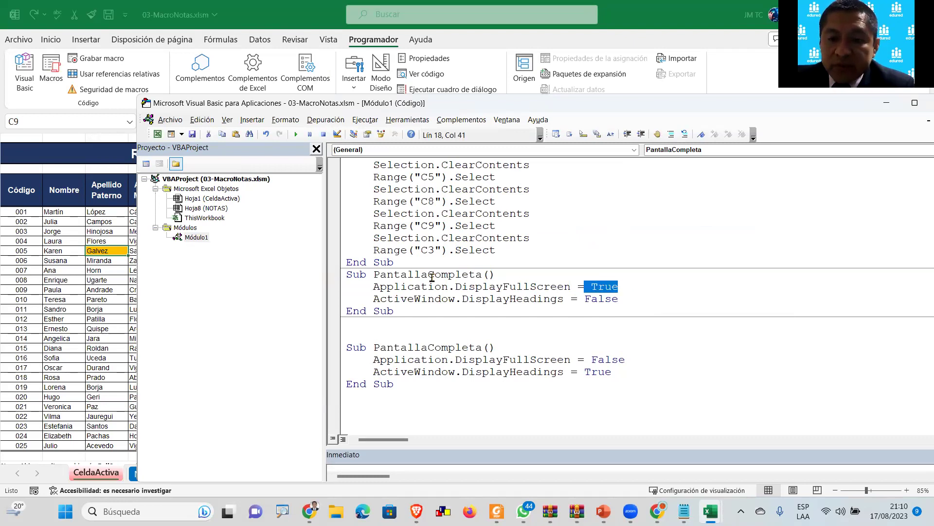
pyautogui.moveTo(432, 277); pyautogui.dragTo(619, 287)
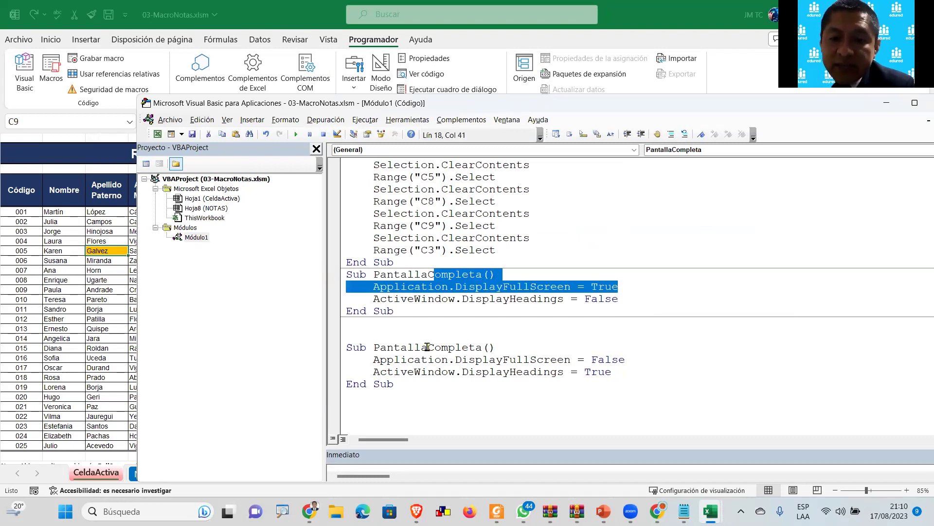
pyautogui.moveTo(428, 347); pyautogui.dragTo(482, 347)
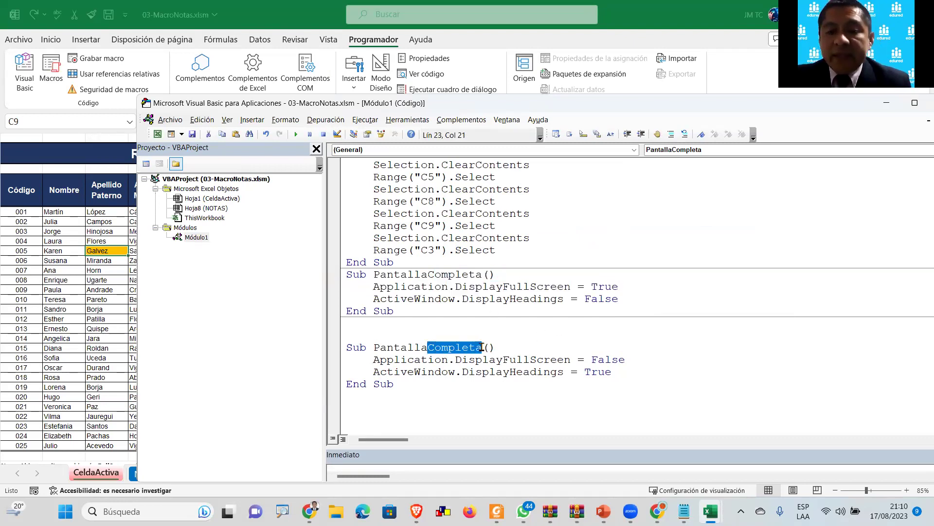
pyautogui.write('Normal')
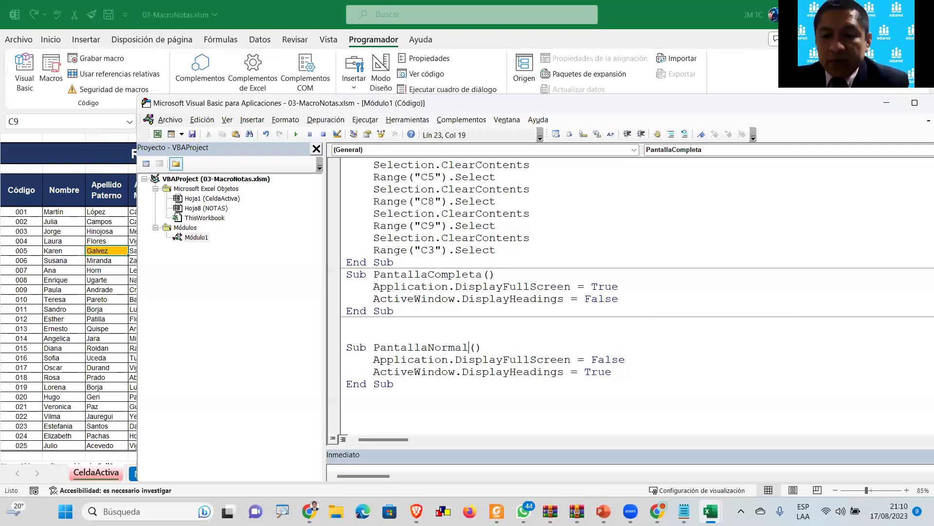
pyautogui.click(396, 384)
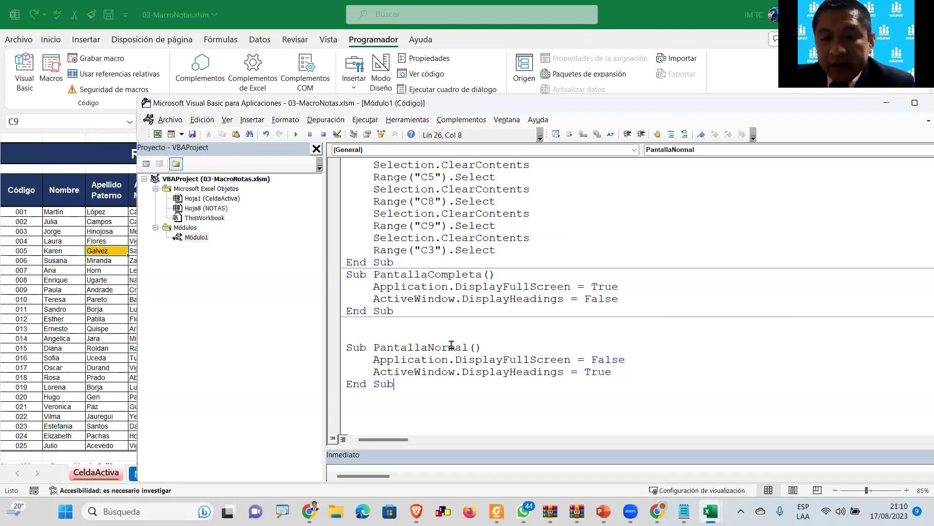
pyautogui.moveTo(612, 372); pyautogui.dragTo(355, 347)
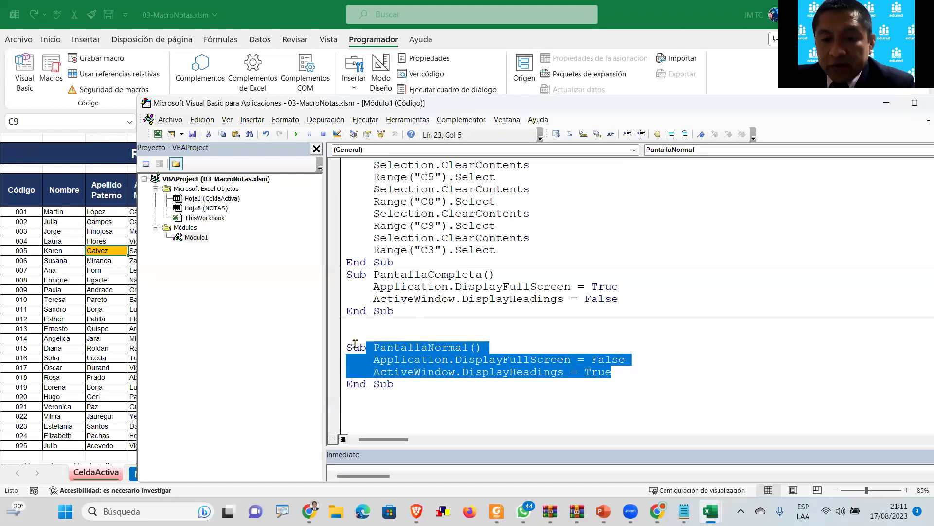
pyautogui.click(444, 391)
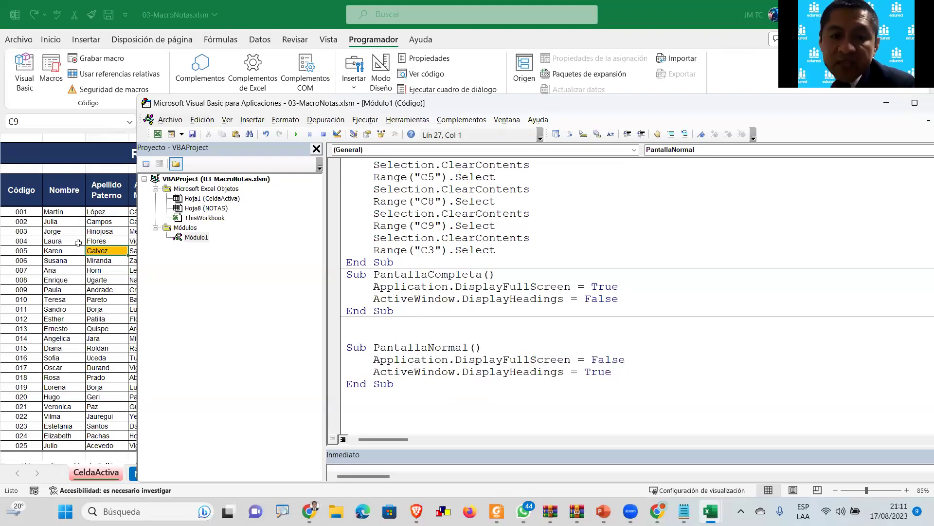
pyautogui.hotkey('alt', 'F11')
# Assign the PantallaNormal macro to the second blue picture (Imagen 4) beside the grades table.
pyautogui.press('Up')
pyautogui.press('Left')
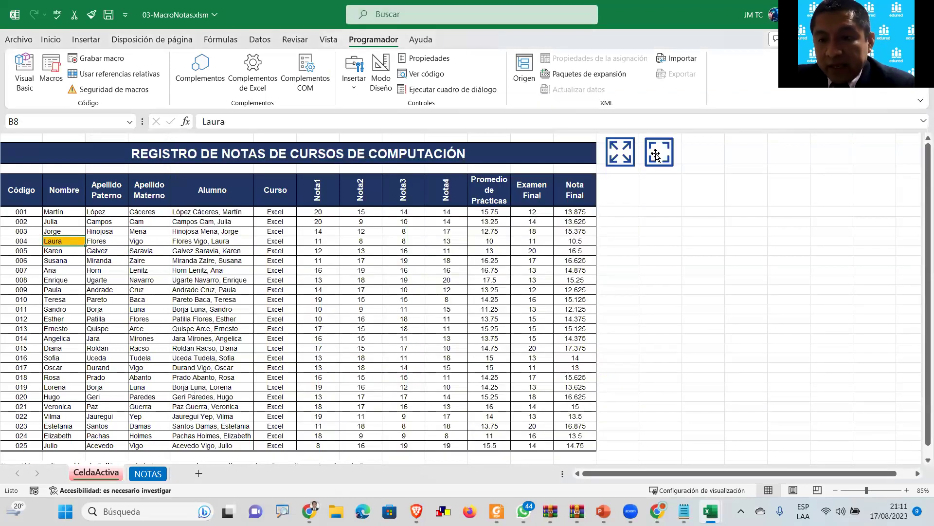
pyautogui.click(655, 153)
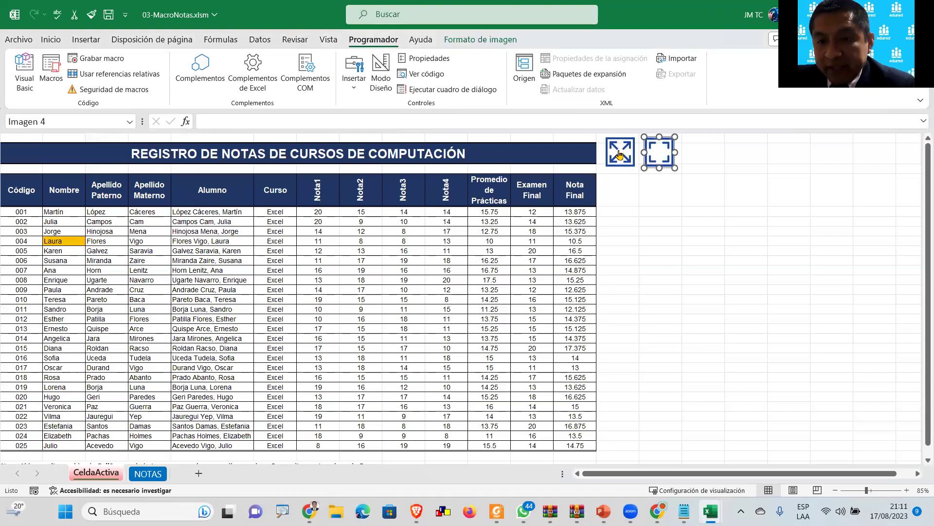
pyautogui.rightClick(654, 153)
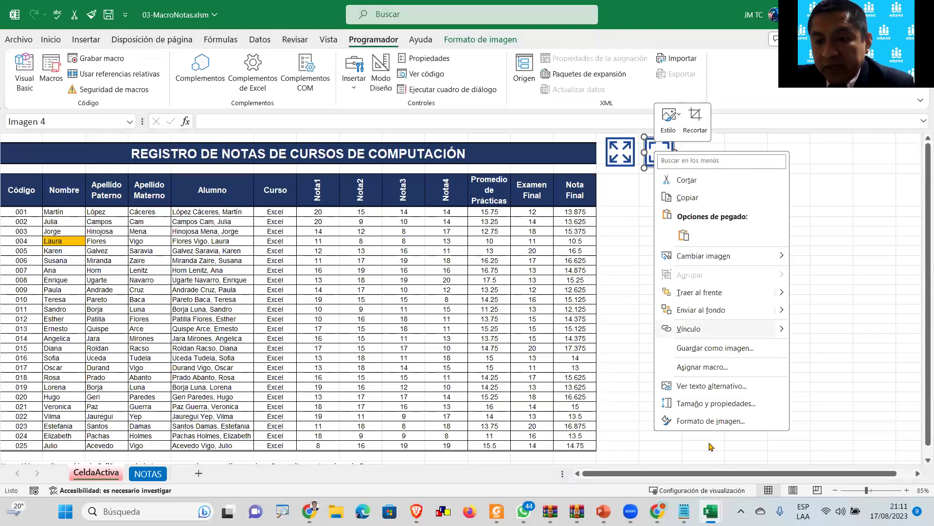
pyautogui.click(707, 370)
pyautogui.moveTo(666, 255); pyautogui.dragTo(695, 183)
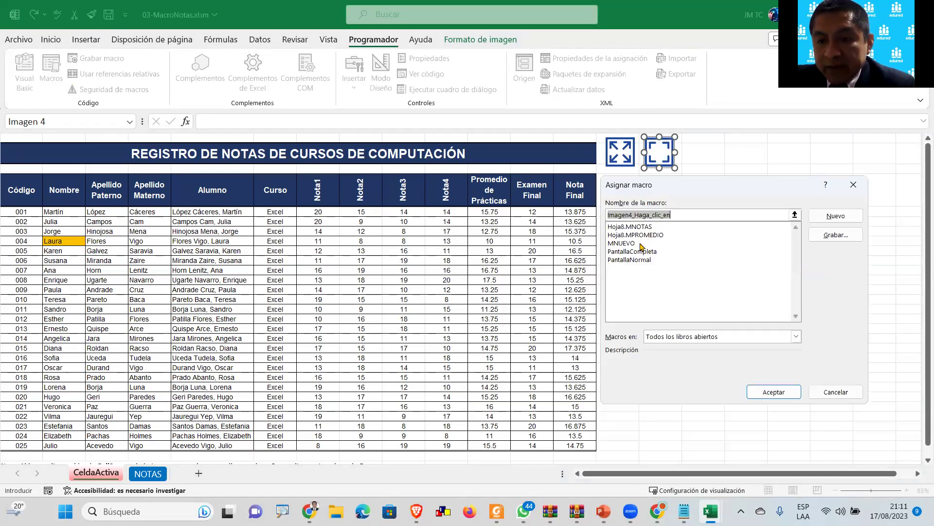
pyautogui.click(626, 260)
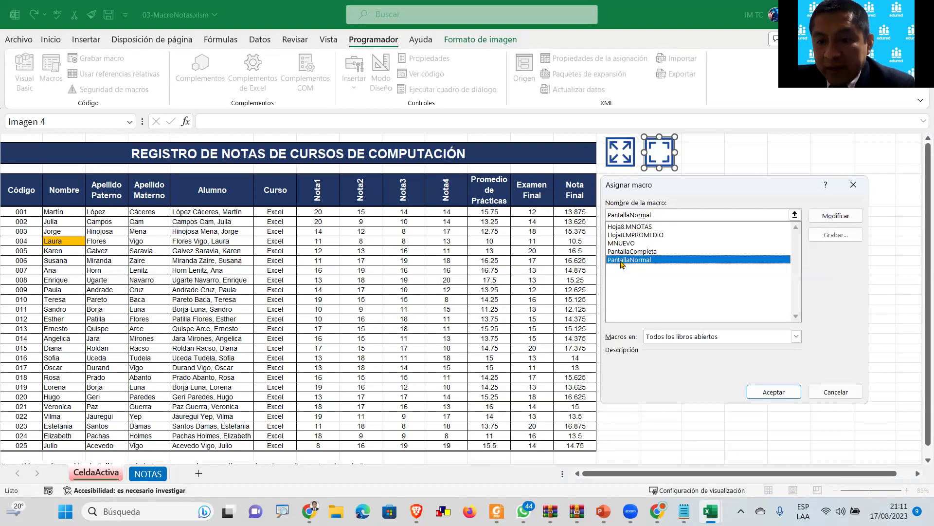
pyautogui.click(764, 391)
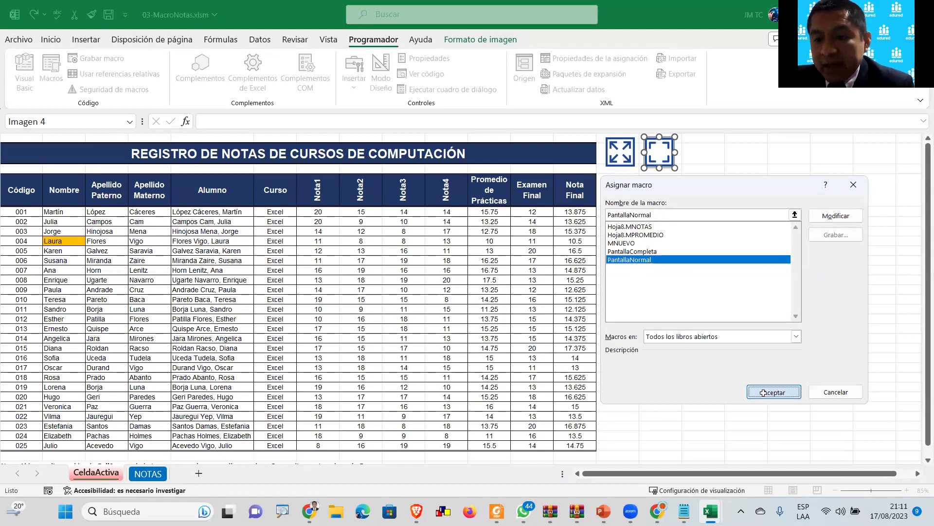
pyautogui.click(701, 318)
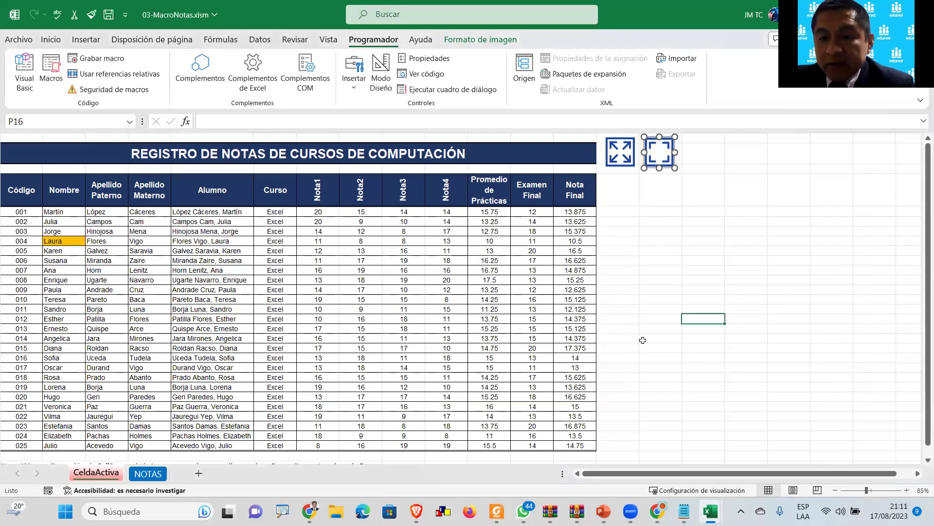
# Run the FullScreen image's macro on CeldaActiva, then press Esc to get back.
pyautogui.click(614, 155)
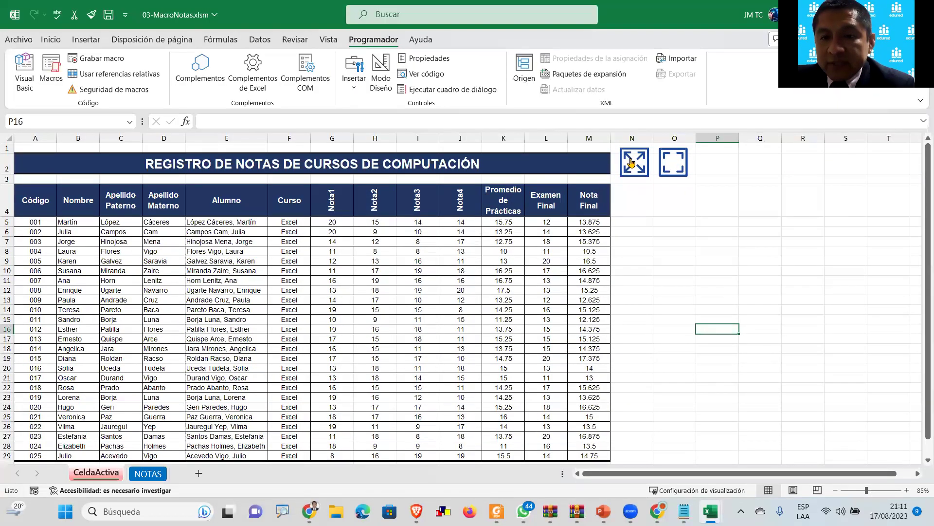
pyautogui.click(631, 162)
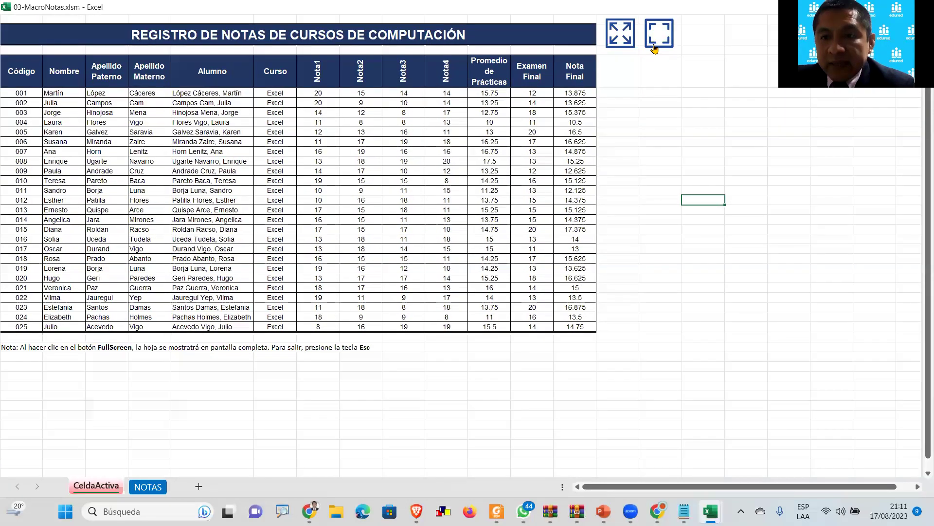
pyautogui.press('Escape')
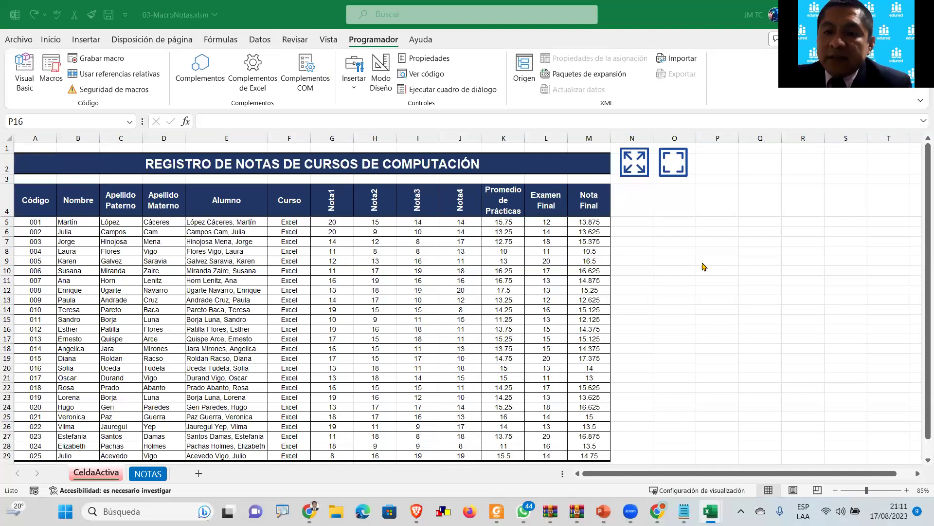
# Switch to the NOTAS sheet and enter 12 as the first evaluation in C3.
pyautogui.click(161, 471)
pyautogui.click(588, 326)
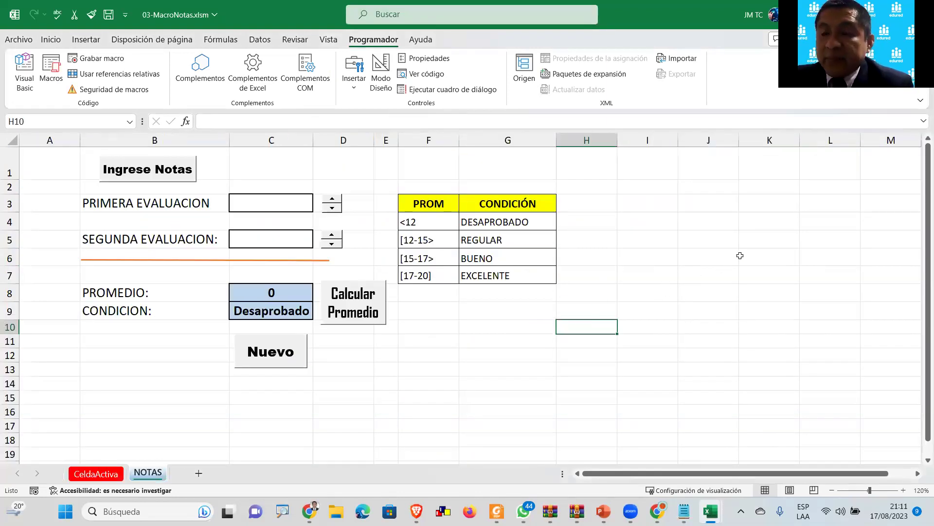
pyautogui.click(626, 253)
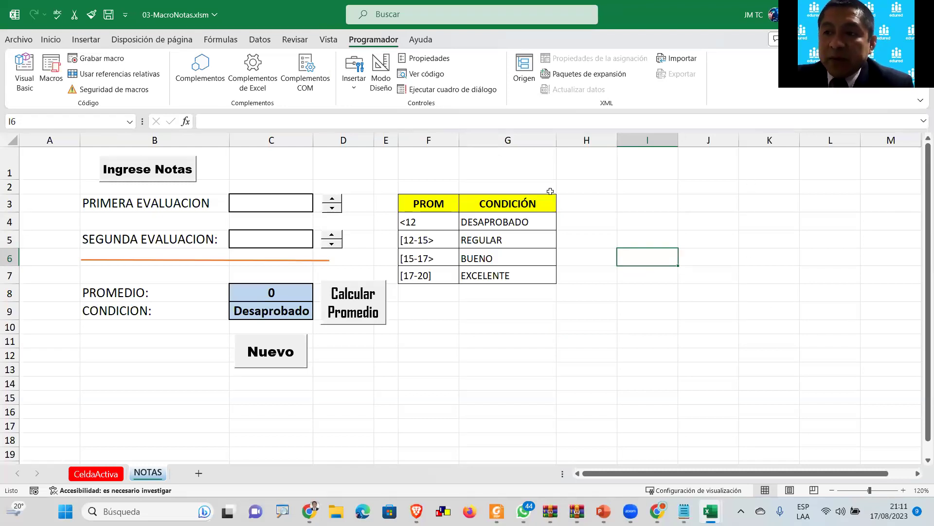
pyautogui.click(323, 174)
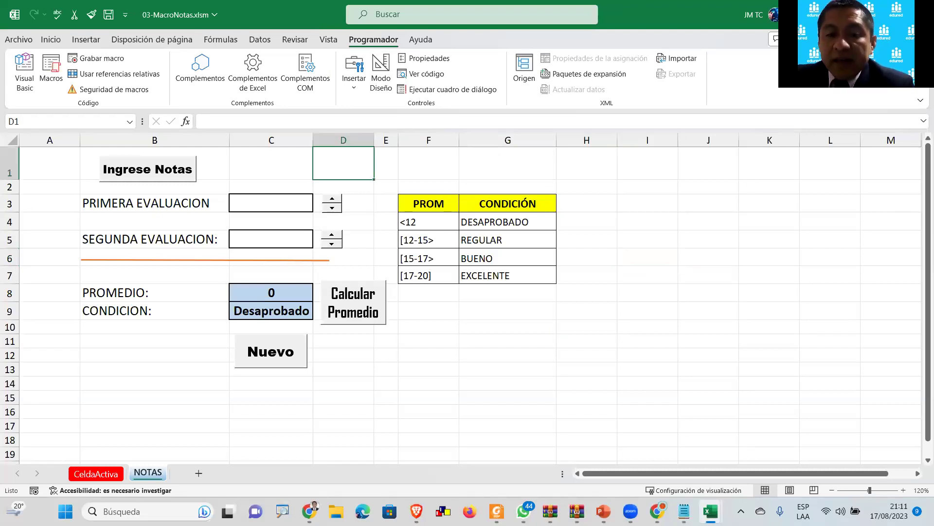
pyautogui.click(250, 207)
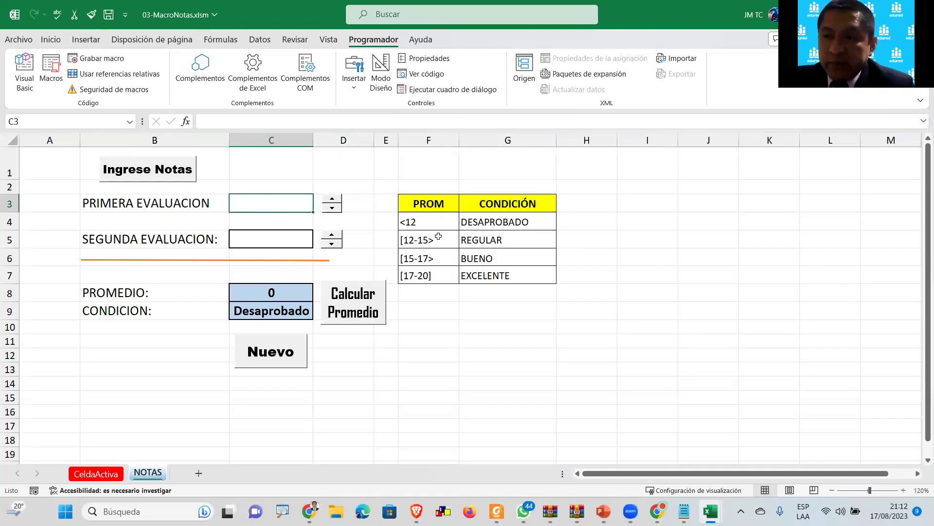
pyautogui.write('12')
pyautogui.press('Return')
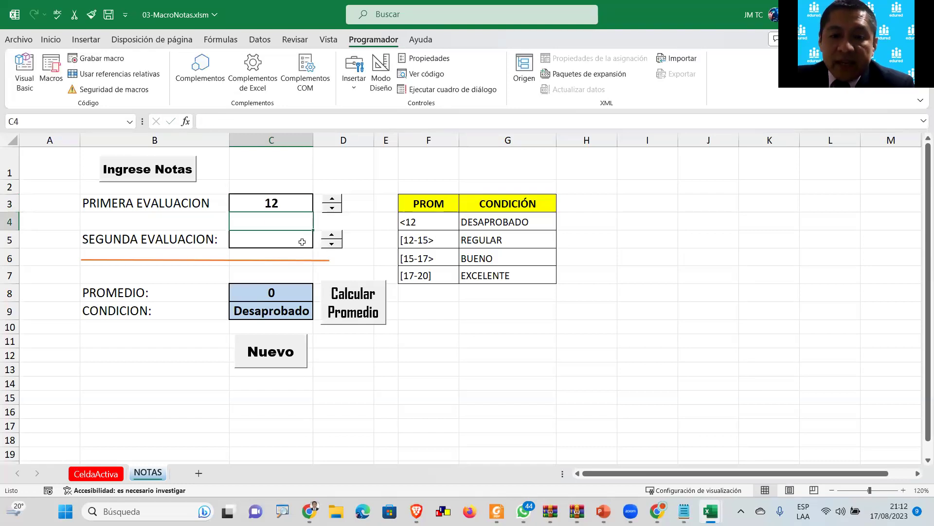
# Enter 16 in C5 and calculate, giving PROMEDIO 14 and CONDICION Regular.
pyautogui.click(302, 242)
pyautogui.write('16')
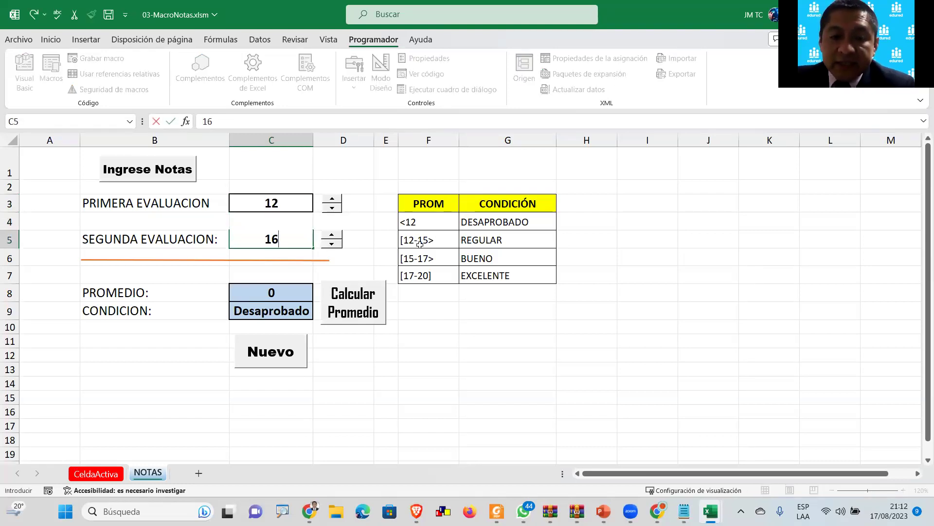
pyautogui.click(416, 339)
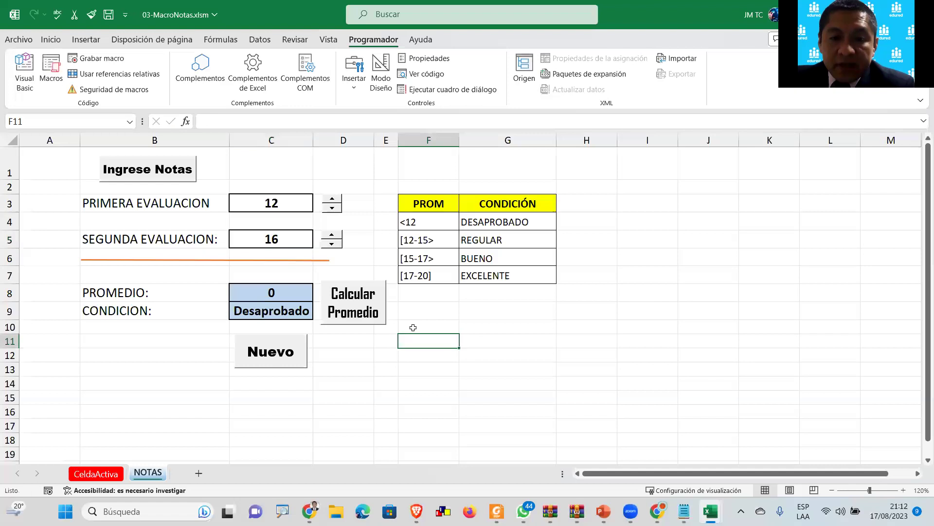
pyautogui.click(357, 303)
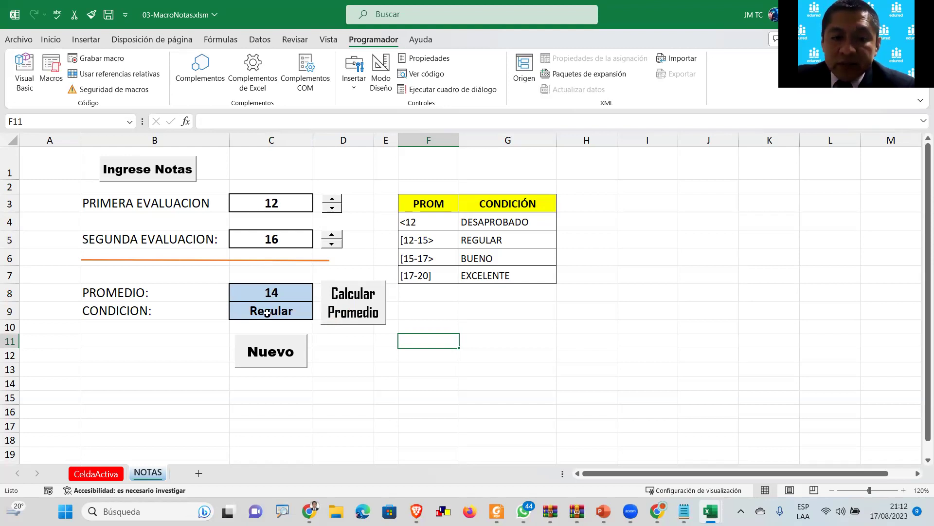
pyautogui.click(271, 293)
pyautogui.click(267, 313)
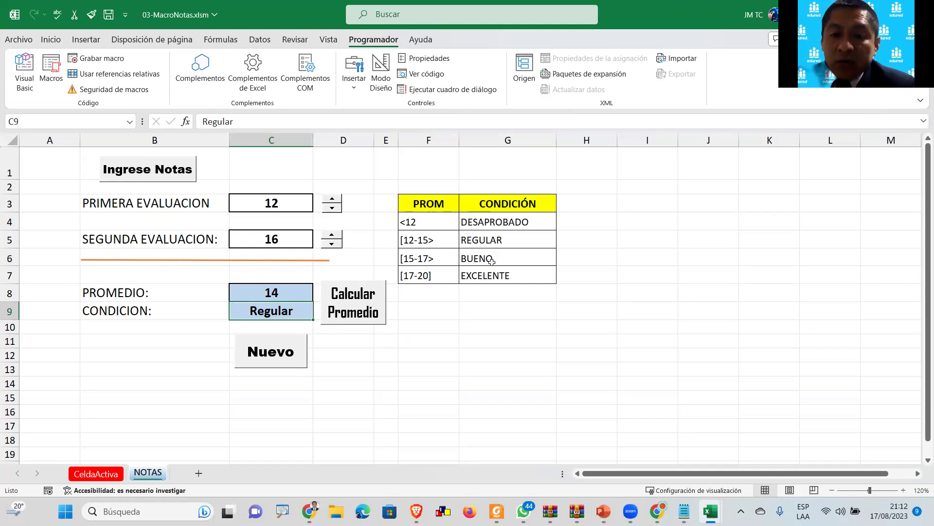
# Review the grading table's PROM ranges and conditions, from DESAPROBADO to EXCELENTE.
pyautogui.moveTo(485, 208); pyautogui.dragTo(497, 275)
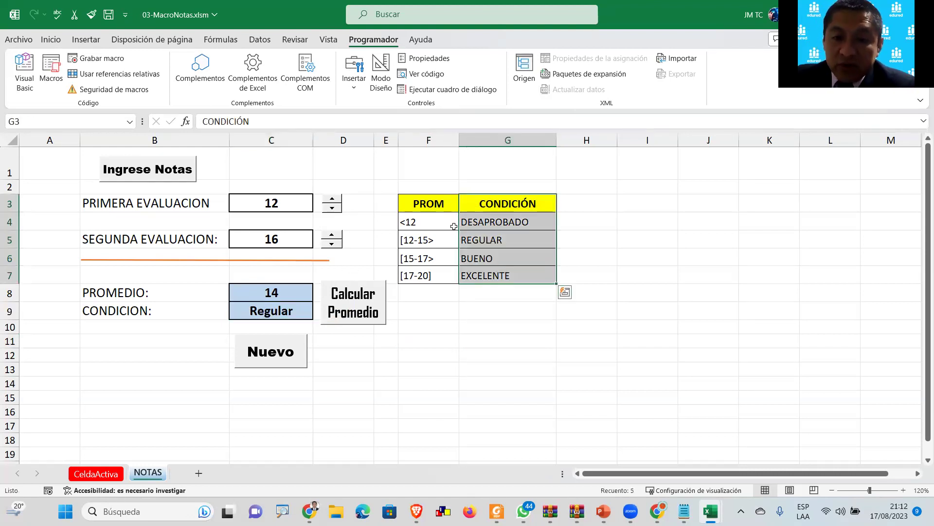
pyautogui.moveTo(428, 222); pyautogui.dragTo(428, 276)
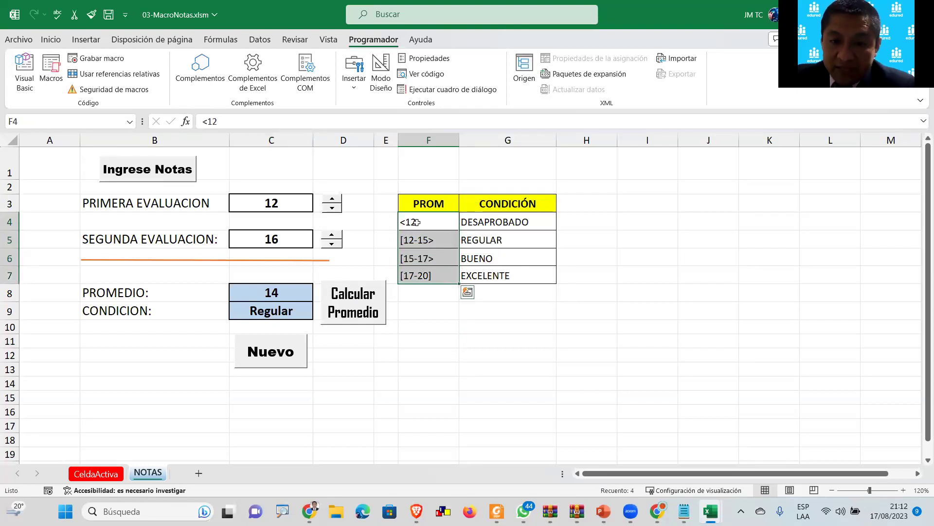
pyautogui.click(482, 224)
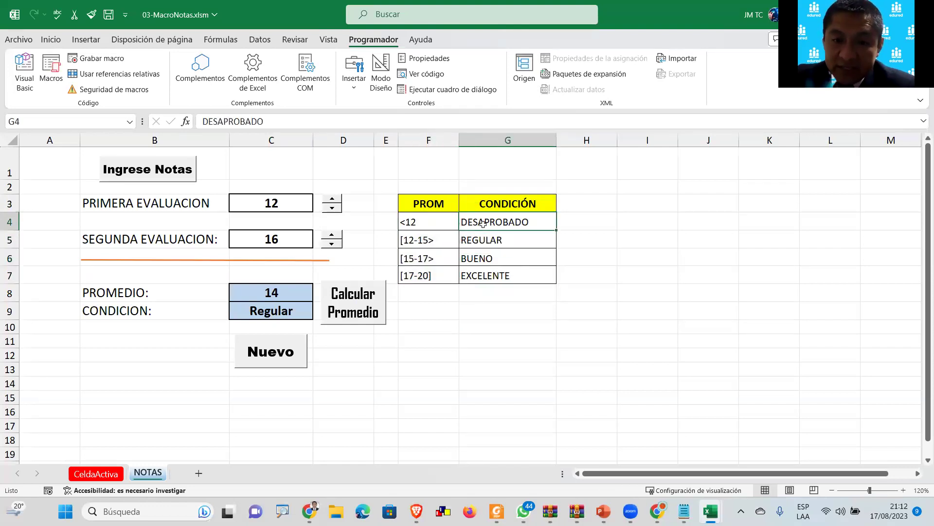
pyautogui.click(411, 244)
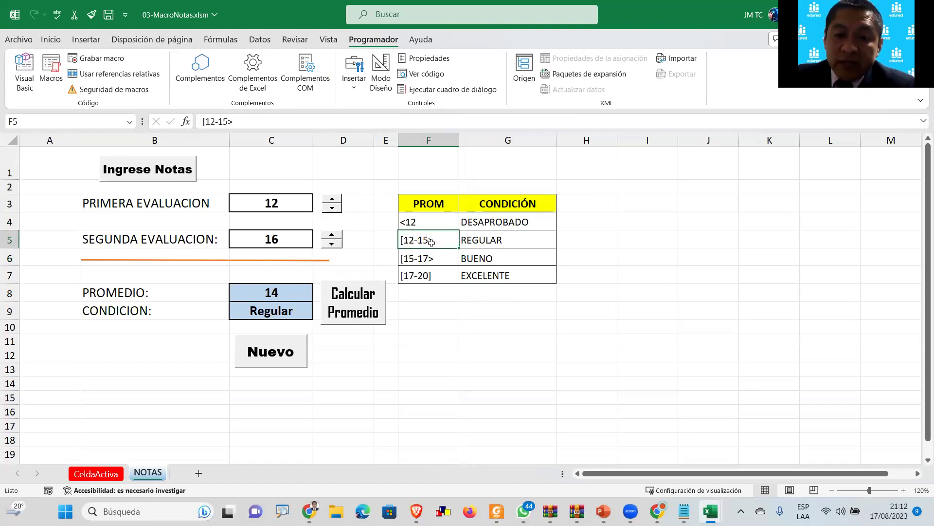
pyautogui.press('Right')
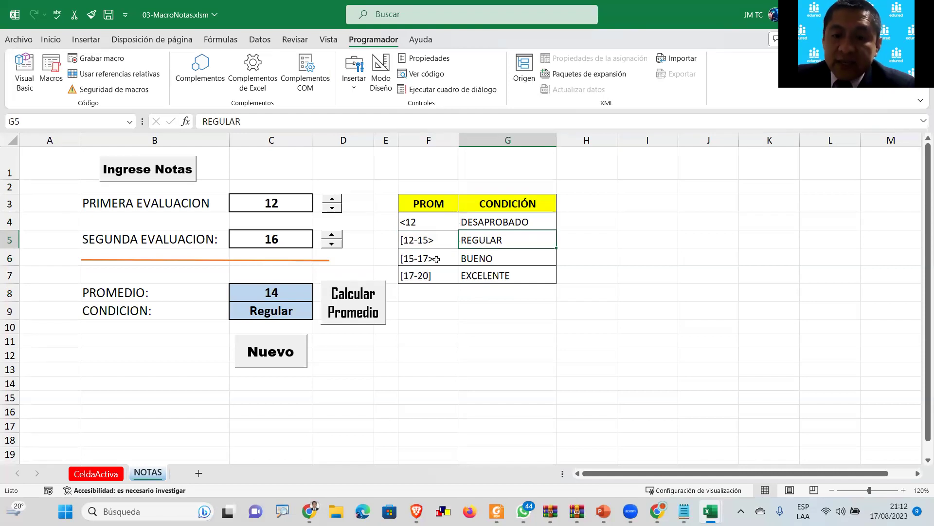
pyautogui.click(436, 259)
pyautogui.press('Right')
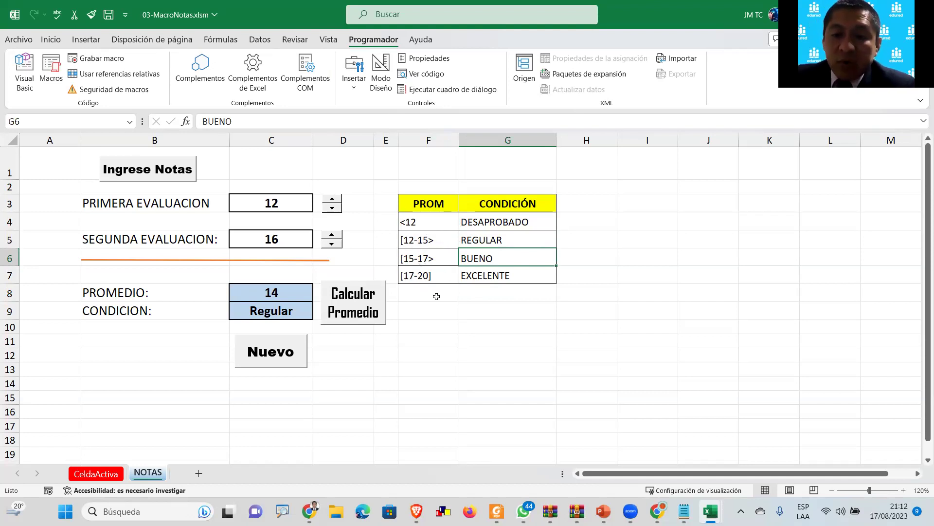
pyautogui.click(477, 276)
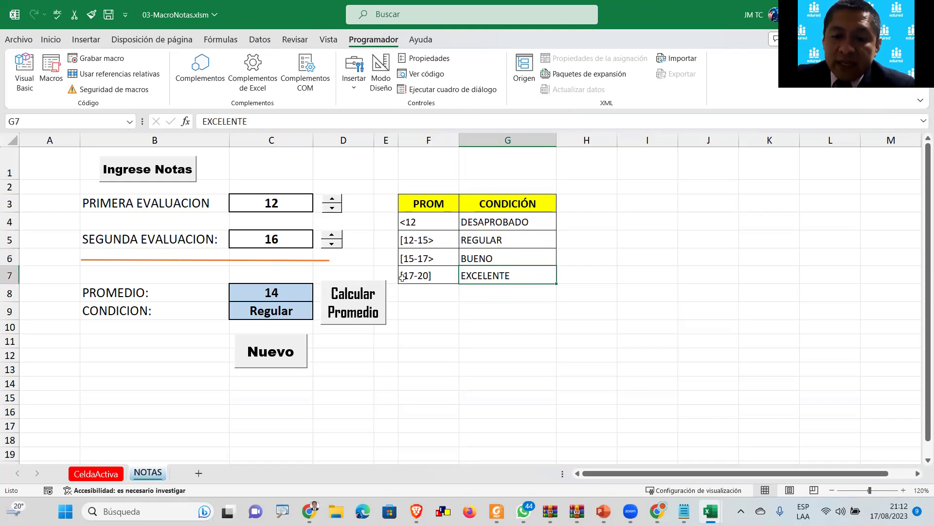
# Clear the form with Nuevo, enter grades 12 and 8, and calculate the average.
pyautogui.click(286, 358)
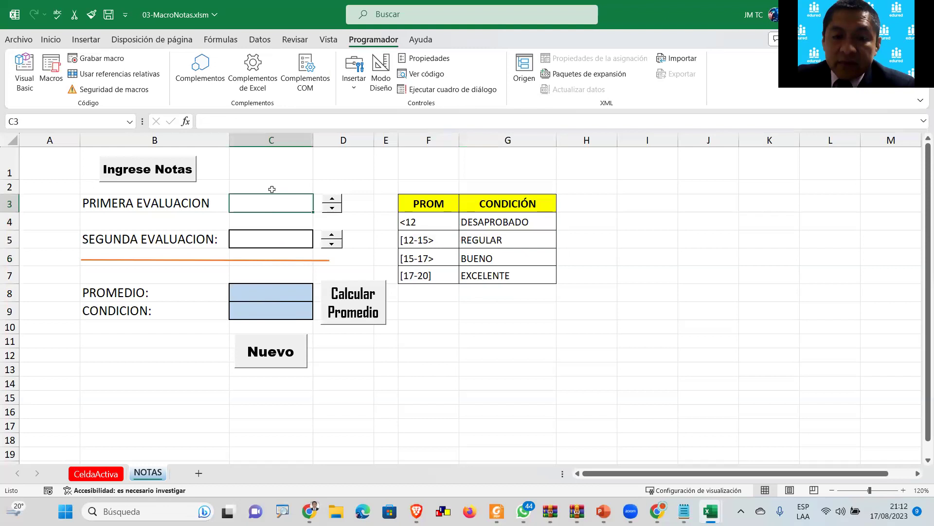
pyautogui.click(333, 200)
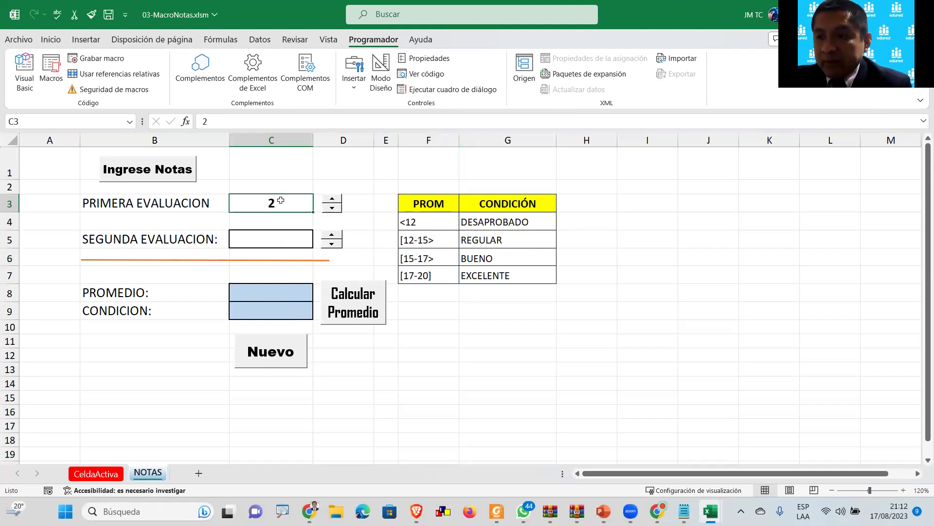
pyautogui.write('12')
pyautogui.click(292, 237)
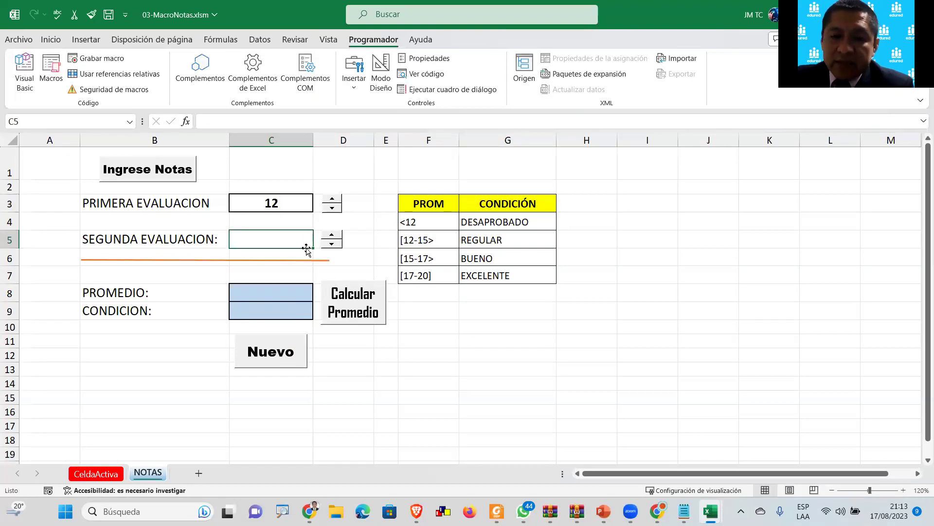
pyautogui.write('8')
pyautogui.click(342, 250)
pyautogui.click(330, 301)
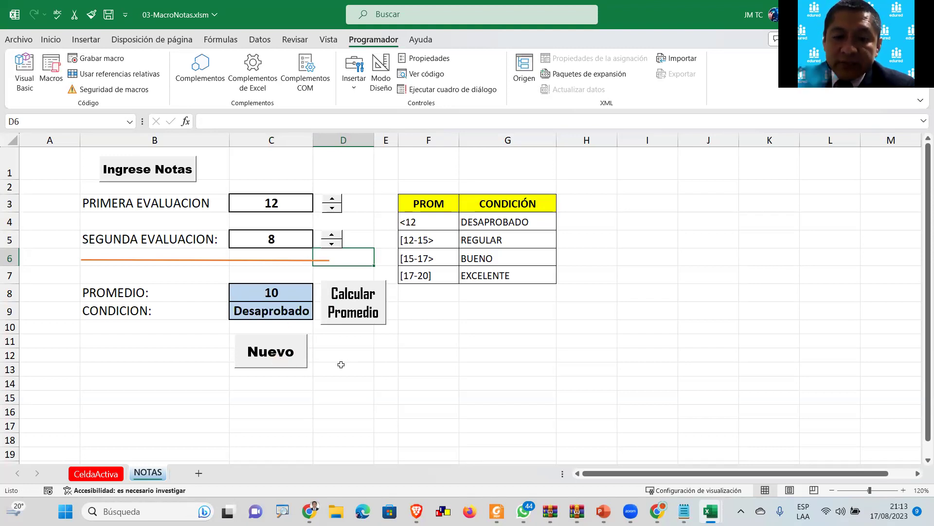
# Run the Ingrese Notas macro and enter grades 20 and 12.
pyautogui.click(296, 202)
pyautogui.click(292, 237)
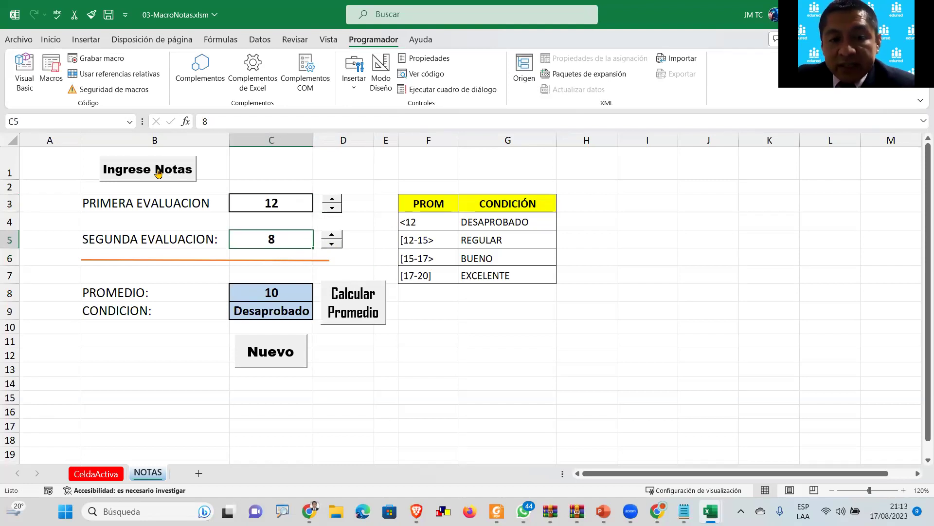
pyautogui.click(138, 166)
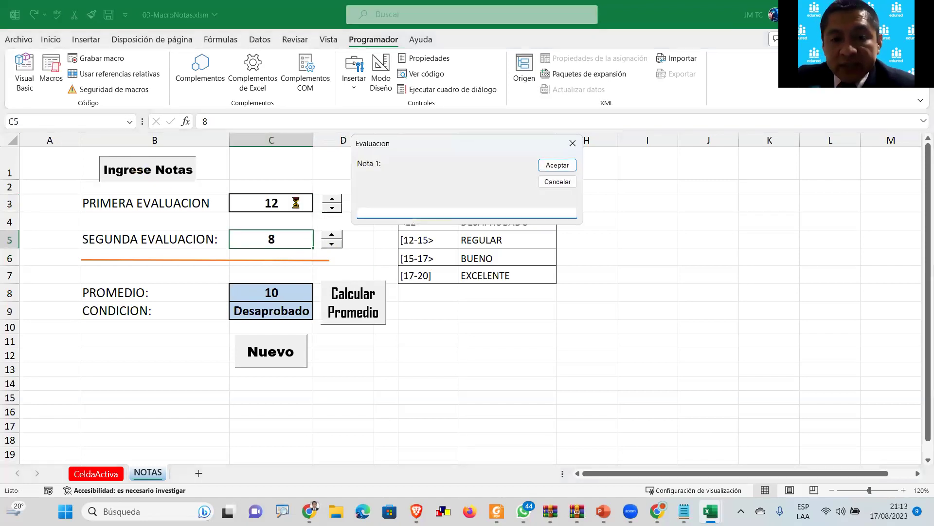
pyautogui.write('20')
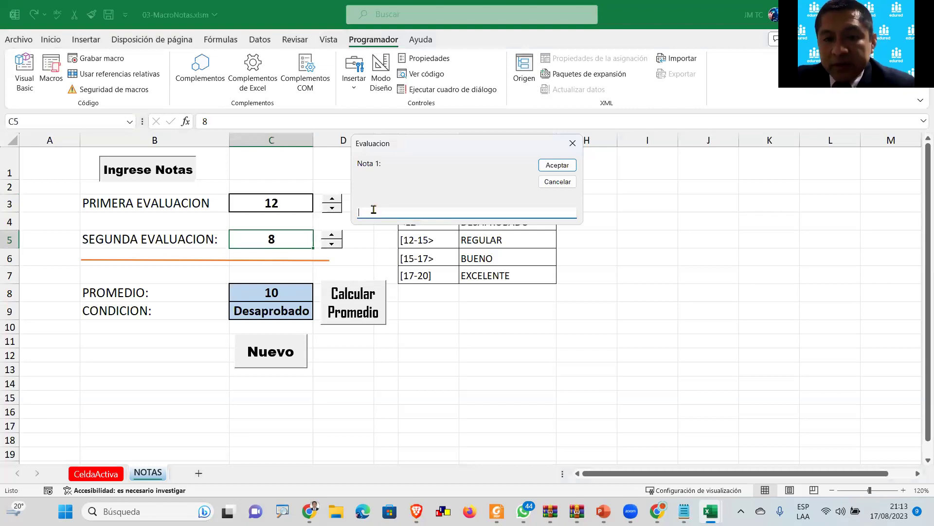
pyautogui.click(544, 164)
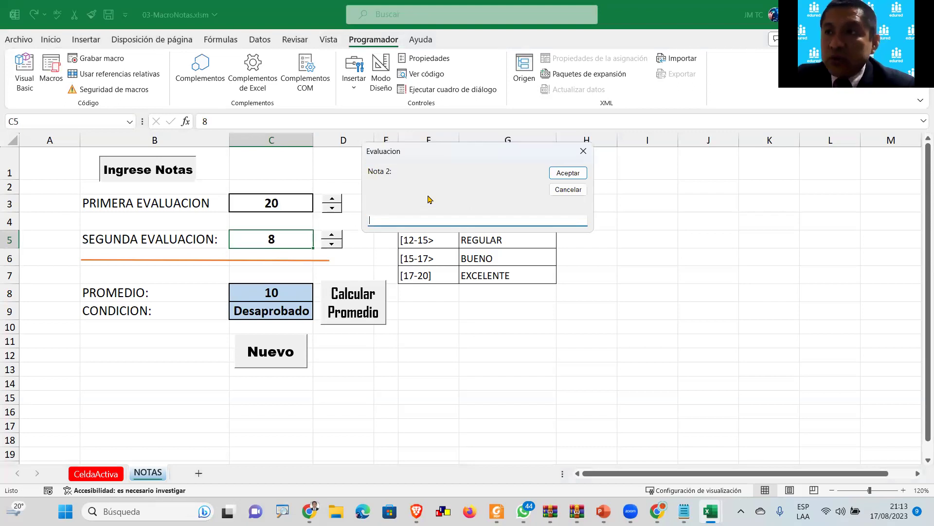
pyautogui.write('12')
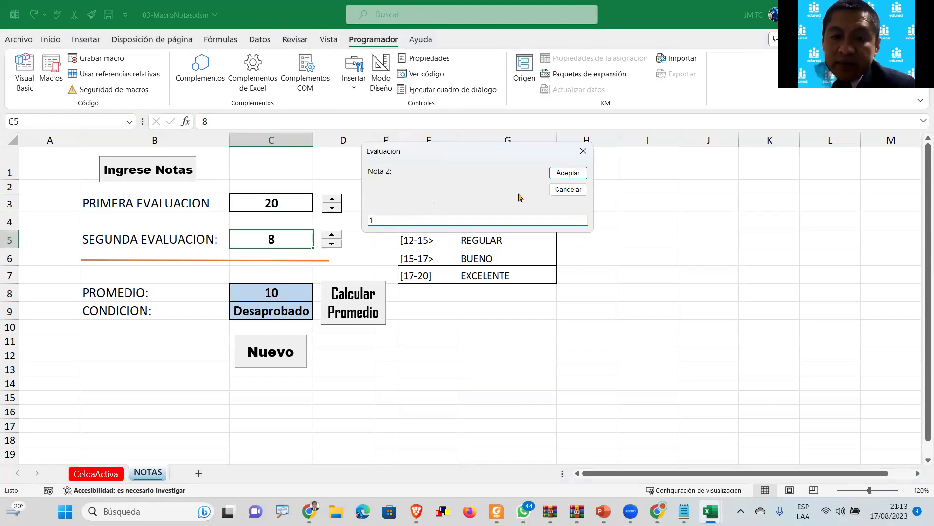
pyautogui.click(553, 175)
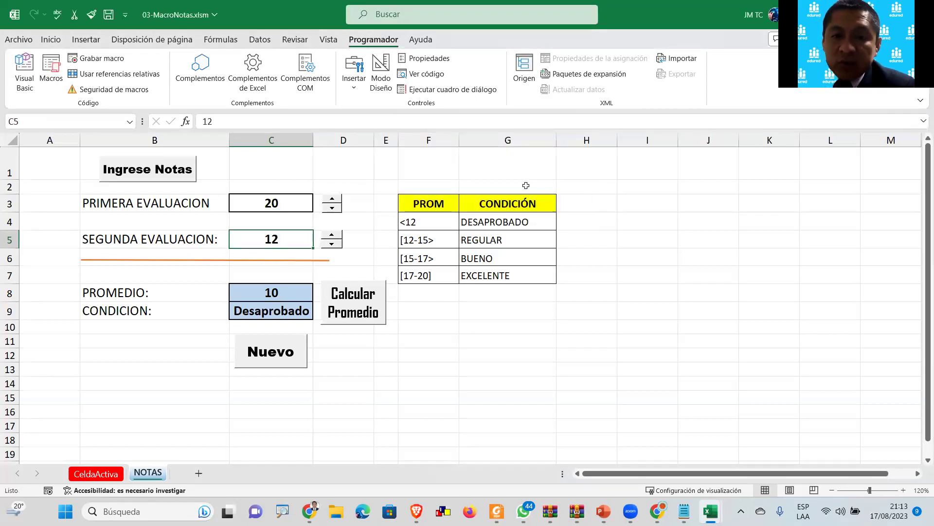
# Run Ingrese Notas again with grades 14 and 15.
pyautogui.click(168, 179)
pyautogui.write('14')
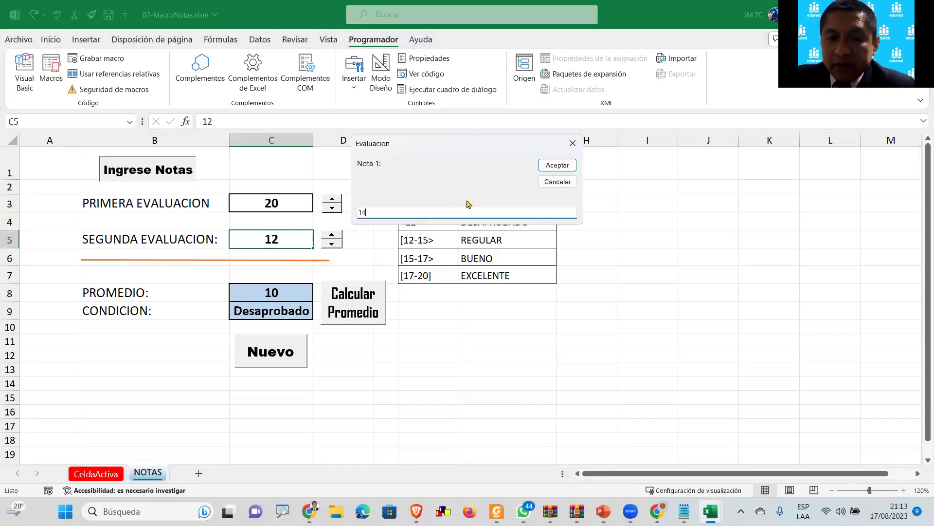
pyautogui.click(547, 166)
pyautogui.write('15')
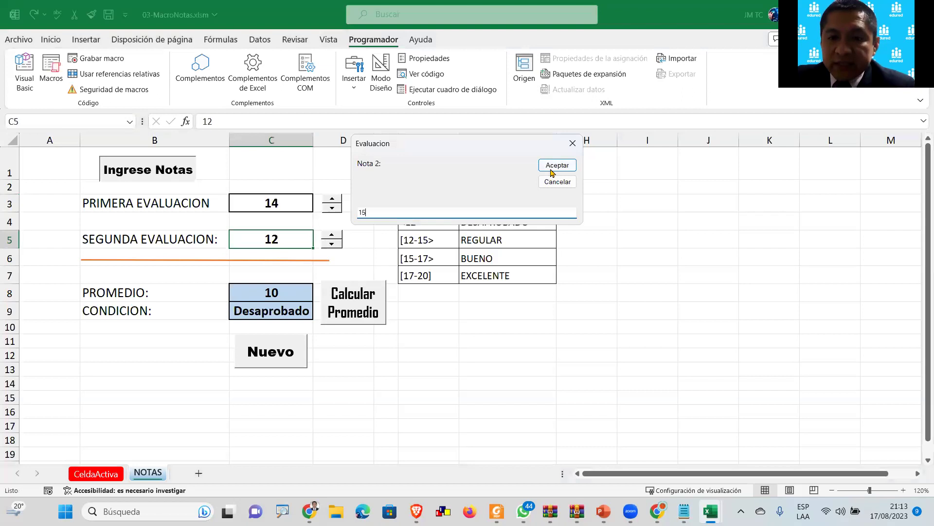
pyautogui.press('Return')
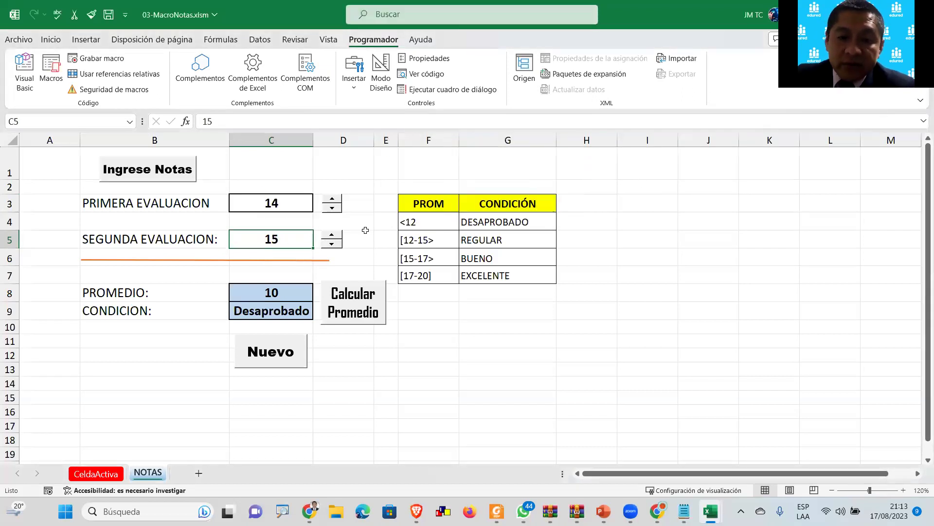
# Spin the grades up to 16 and 17, calculate the 16.5 Bueno average, and open Visual Basic.
pyautogui.click(329, 199)
pyautogui.doubleClick(332, 235)
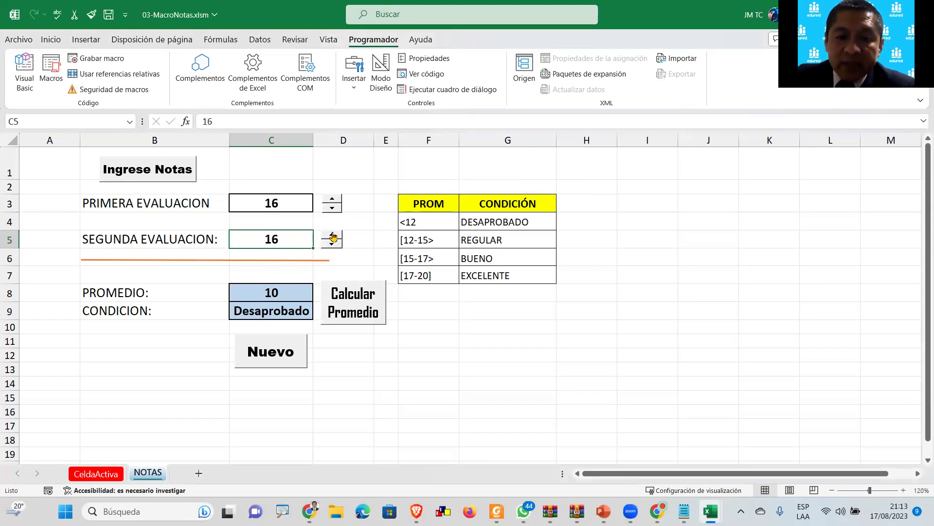
pyautogui.click(350, 315)
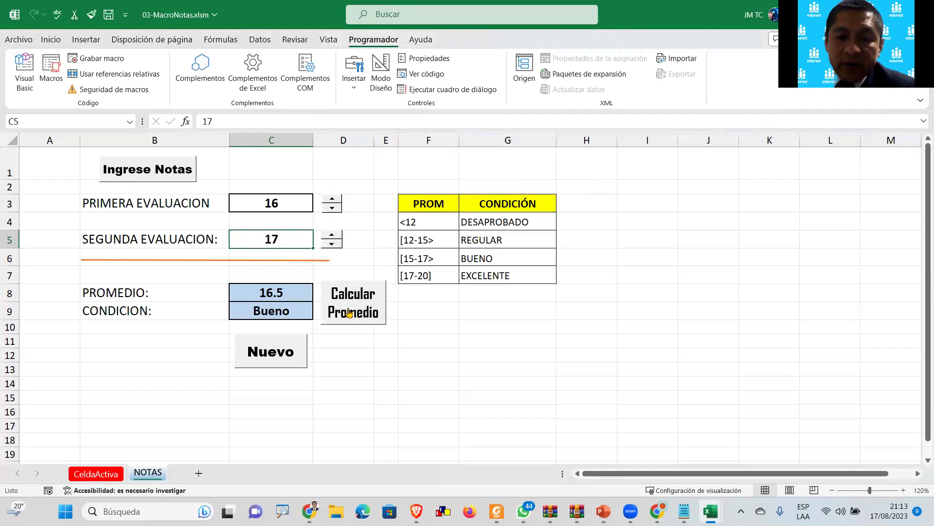
pyautogui.click(25, 68)
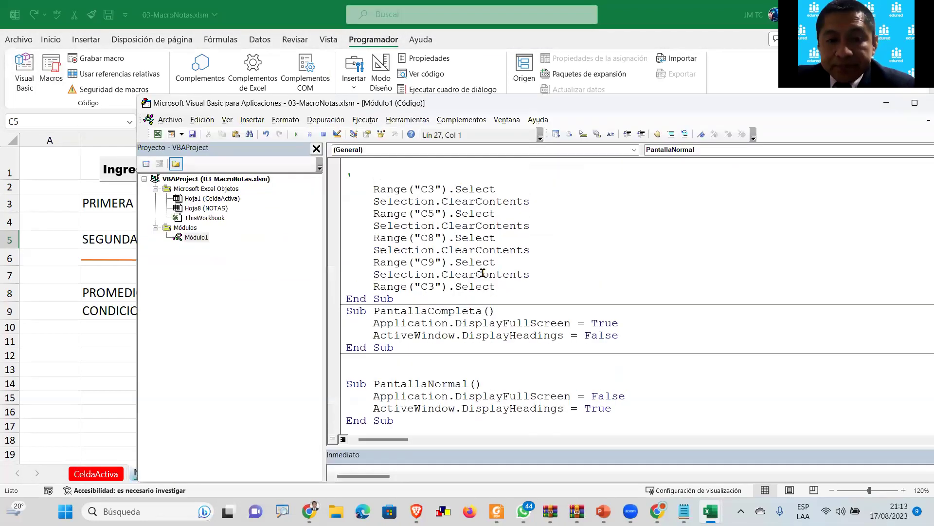
# Show the NOTAS sheet code and review MPROMEDIO's formula C8 = (C3 + C5) / 2.
pyautogui.doubleClick(217, 208)
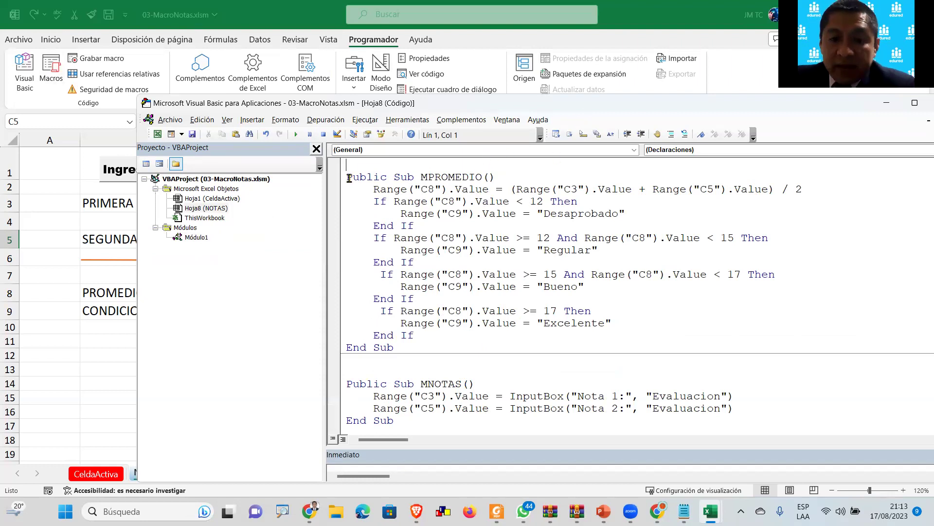
pyautogui.moveTo(352, 177); pyautogui.dragTo(495, 177)
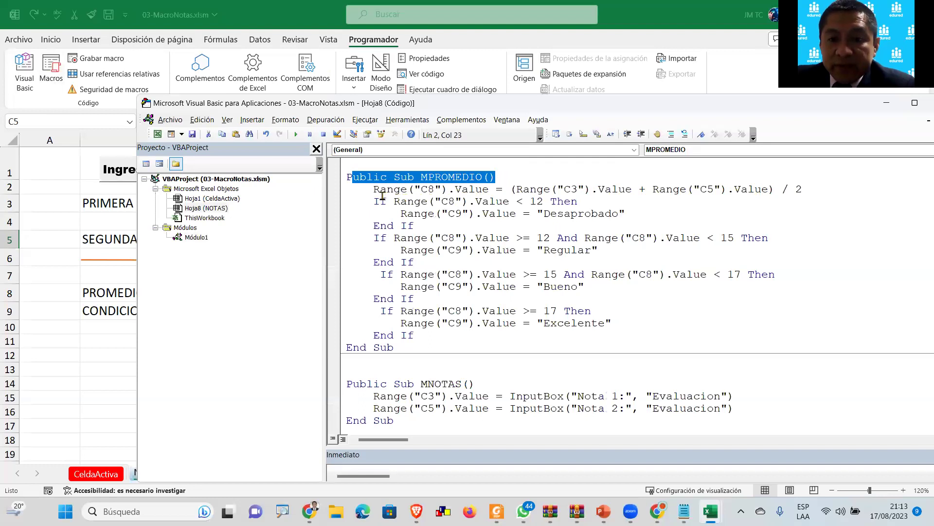
pyautogui.moveTo(374, 189); pyautogui.dragTo(489, 189)
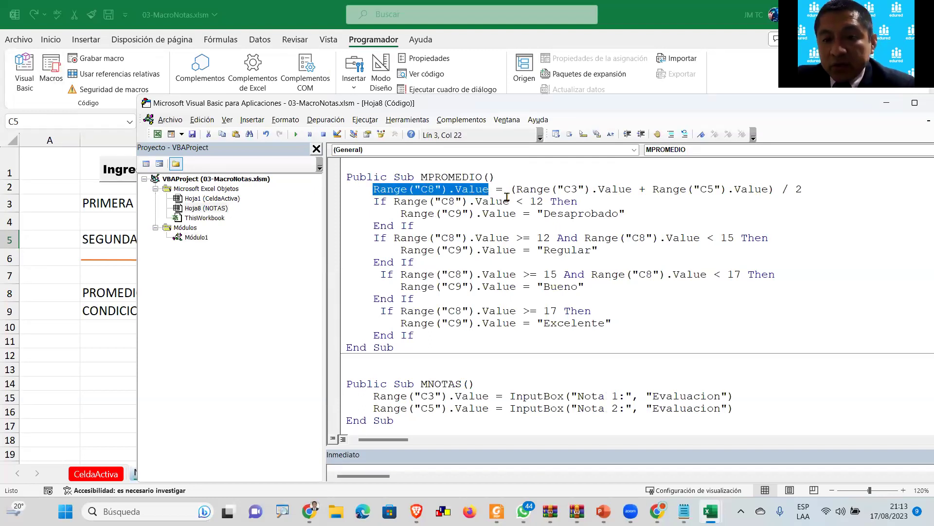
pyautogui.moveTo(509, 192); pyautogui.dragTo(494, 192)
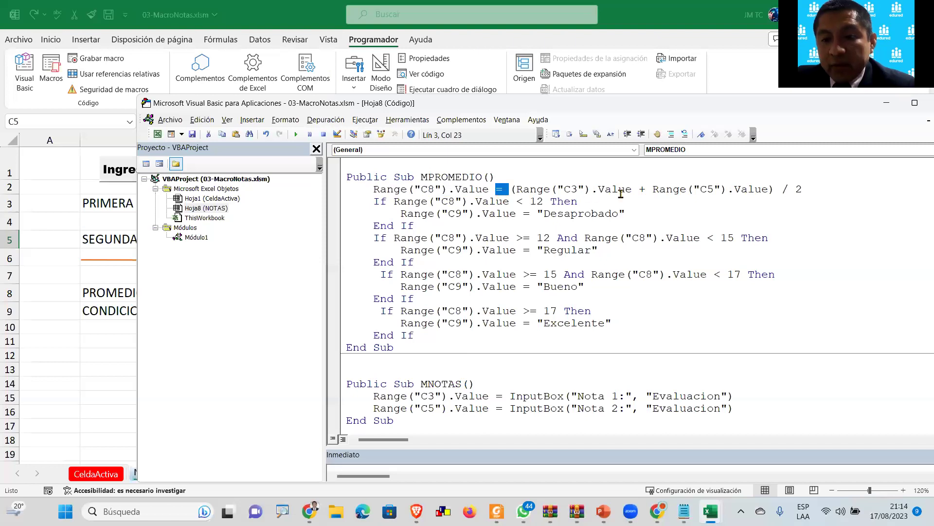
pyautogui.moveTo(638, 192); pyautogui.dragTo(646, 192)
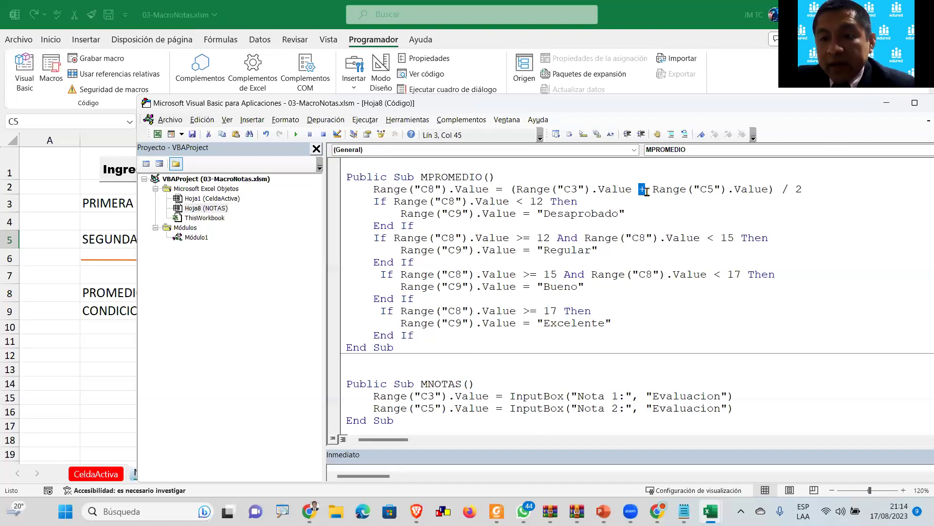
pyautogui.moveTo(510, 190); pyautogui.dragTo(775, 189)
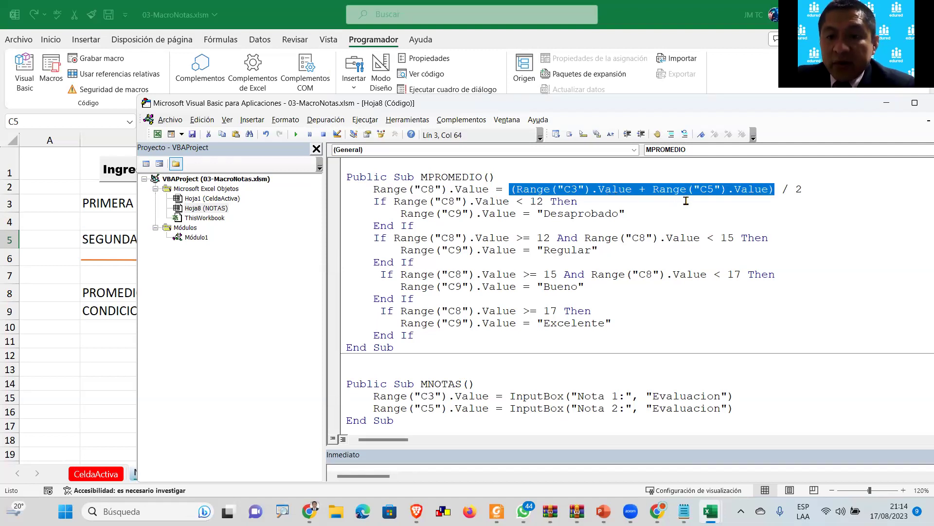
pyautogui.moveTo(806, 190); pyautogui.dragTo(781, 192)
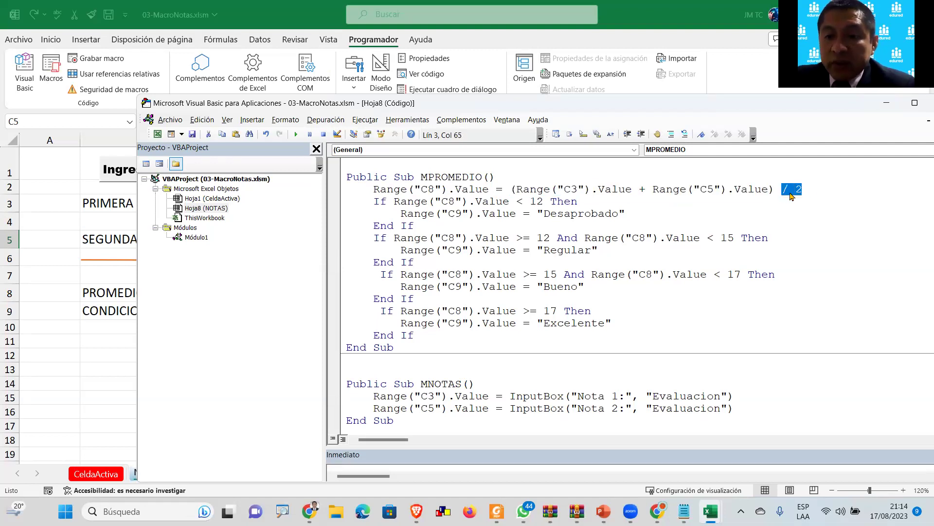
# Insert the comment line 'Calculando el promedio' below the MPROMEDIO header.
pyautogui.click(812, 190)
pyautogui.press('Return')
pyautogui.press('Tab')
pyautogui.write('alculando el promedio')
pyautogui.click(635, 231)
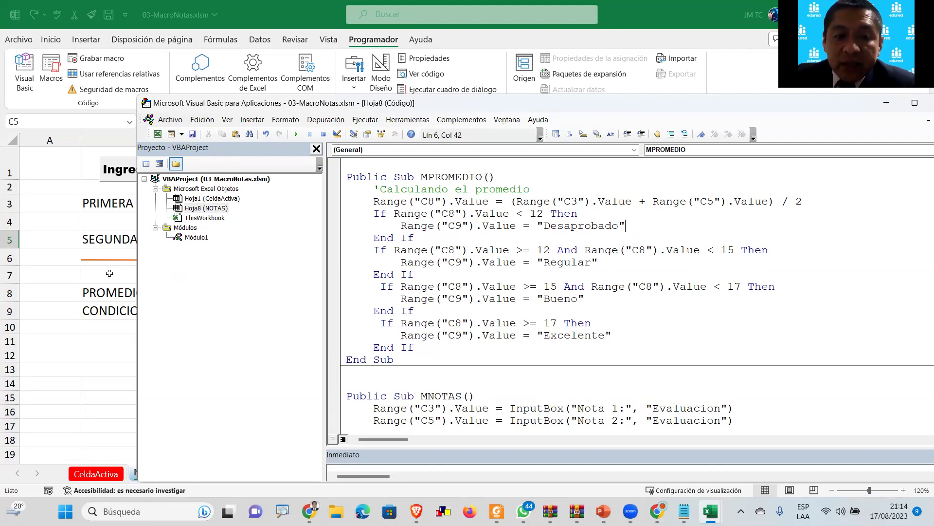
# Review the MNOTAS procedure and its first-grade InputBox call.
pyautogui.scroll(-1, 476, 343)
pyautogui.click(463, 371)
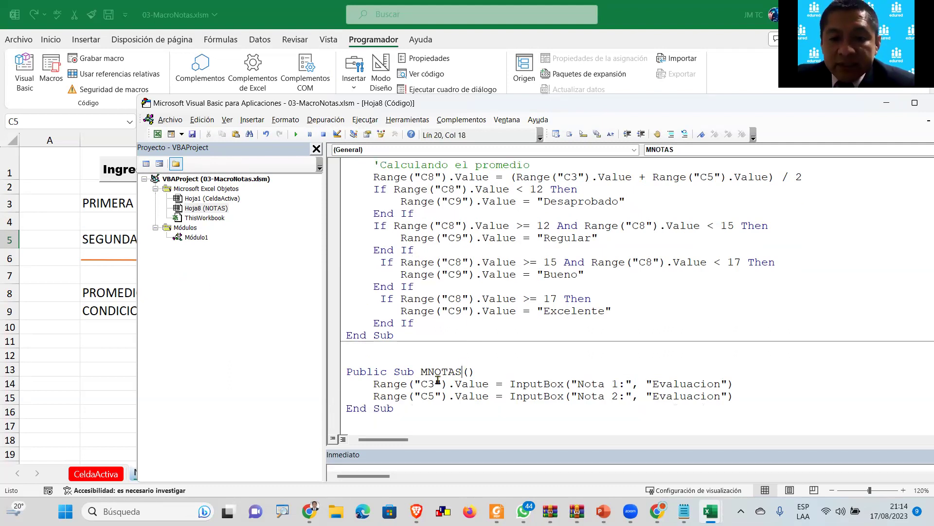
pyautogui.moveTo(346, 371)
pyautogui.mouseDown()
pyautogui.moveTo(428, 372)
pyautogui.moveTo(697, 427)
pyautogui.mouseUp()
pyautogui.click(524, 396)
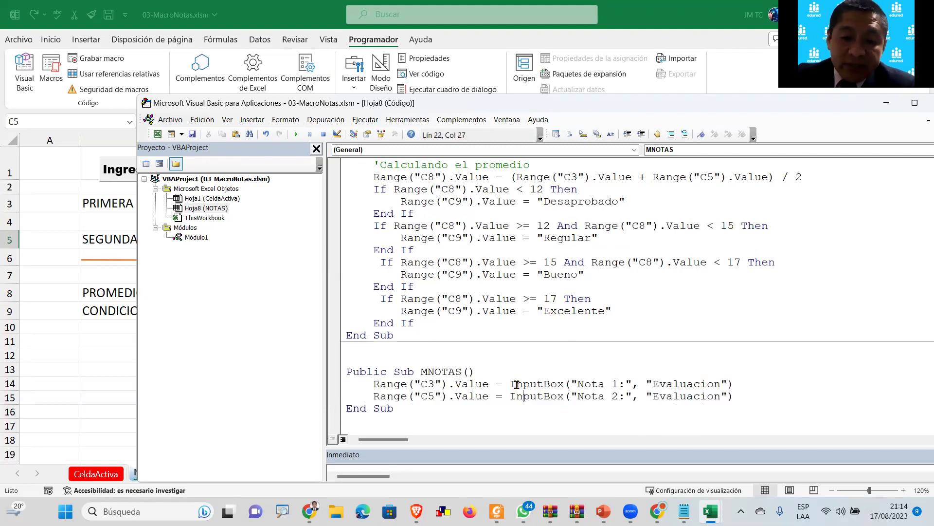
pyautogui.moveTo(509, 384); pyautogui.dragTo(751, 383)
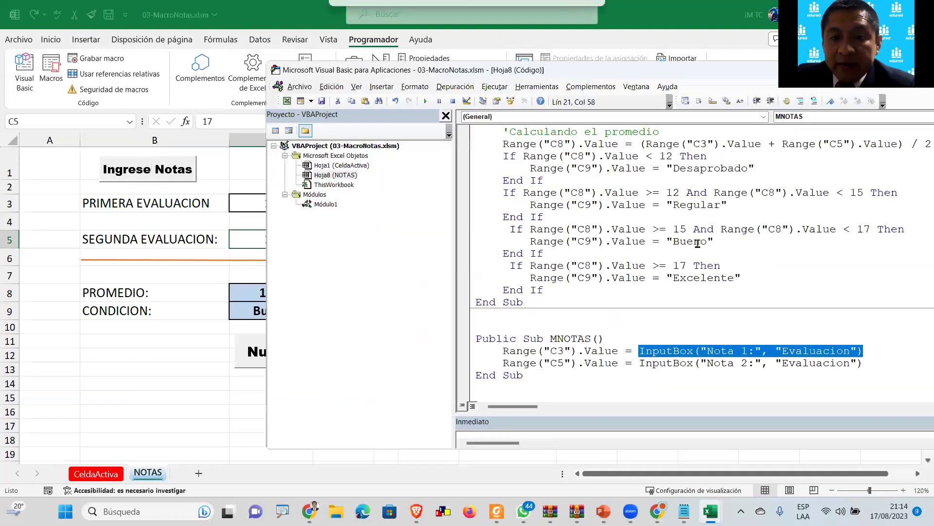
# Close the code editor, return to the NOTAS sheet and select B4.
pyautogui.moveTo(587, 108); pyautogui.dragTo(717, 75)
pyautogui.click(679, 315)
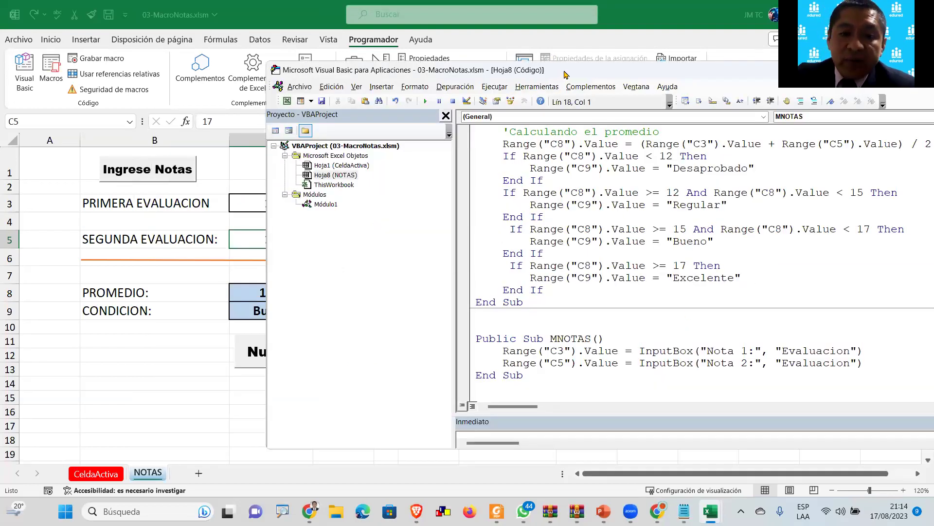
pyautogui.moveTo(565, 74); pyautogui.dragTo(518, 59)
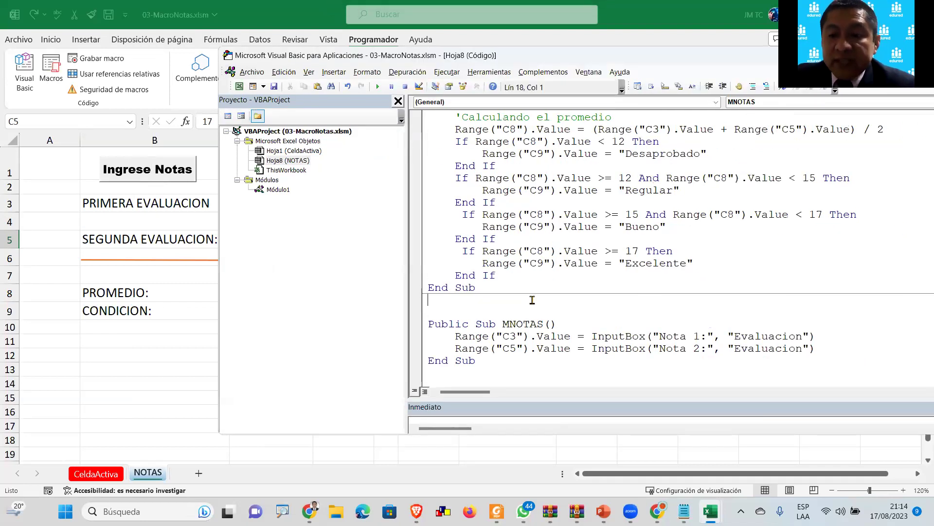
pyautogui.click(206, 241)
pyautogui.click(176, 227)
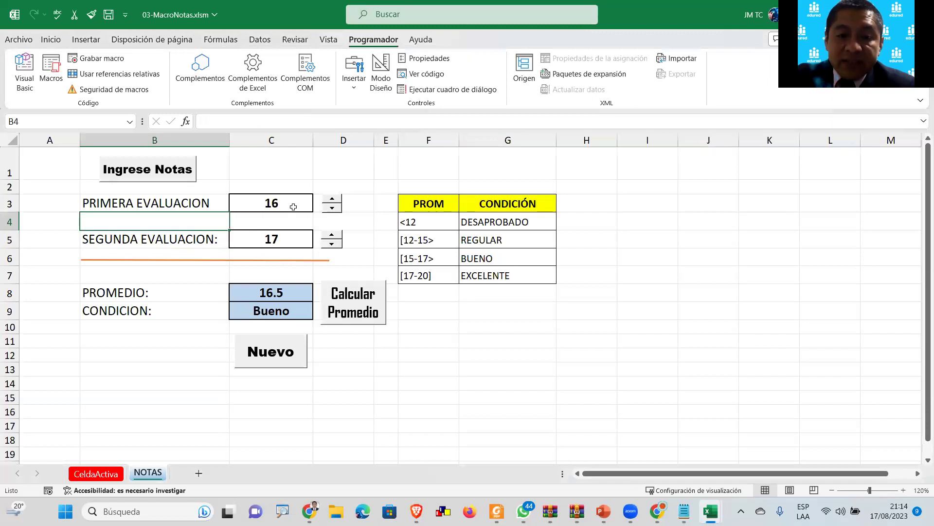
# Move the SEGUNDA EVALUACION label up to B4 and copy the first grade into C4.
pyautogui.click(194, 242)
pyautogui.moveTo(194, 230); pyautogui.dragTo(204, 218)
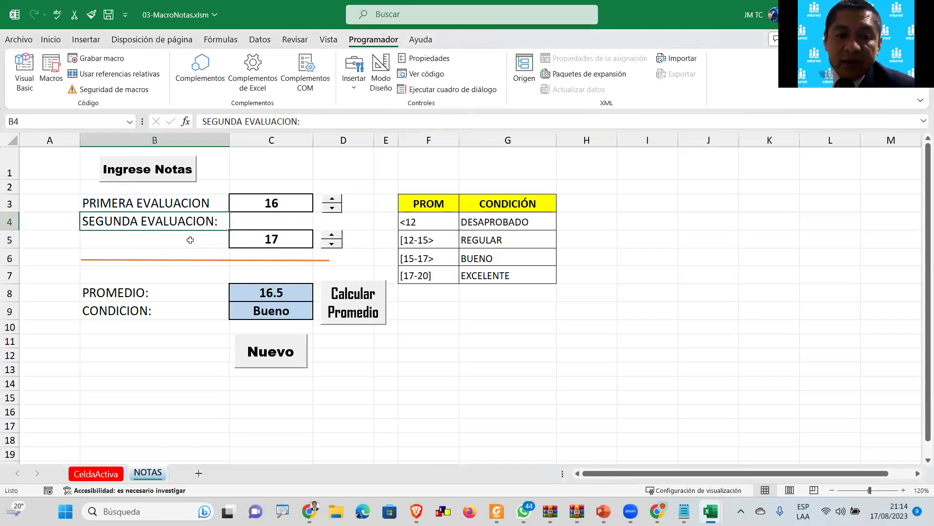
pyautogui.press('Down')
pyautogui.click(304, 209)
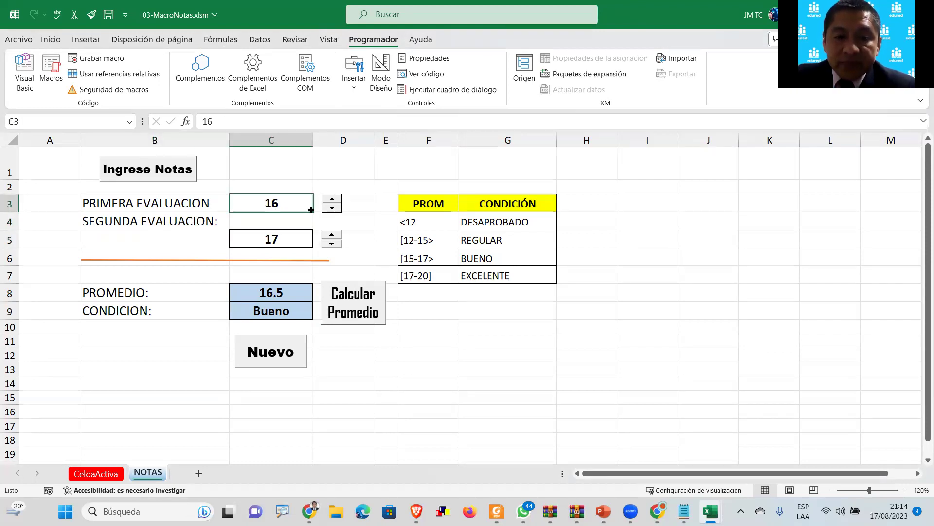
pyautogui.moveTo(312, 211); pyautogui.dragTo(273, 225)
# Label B5 as TERCERA EVALUACION: by copying the SEGUNDA label and replacing SEGUNDA.
pyautogui.click(186, 243)
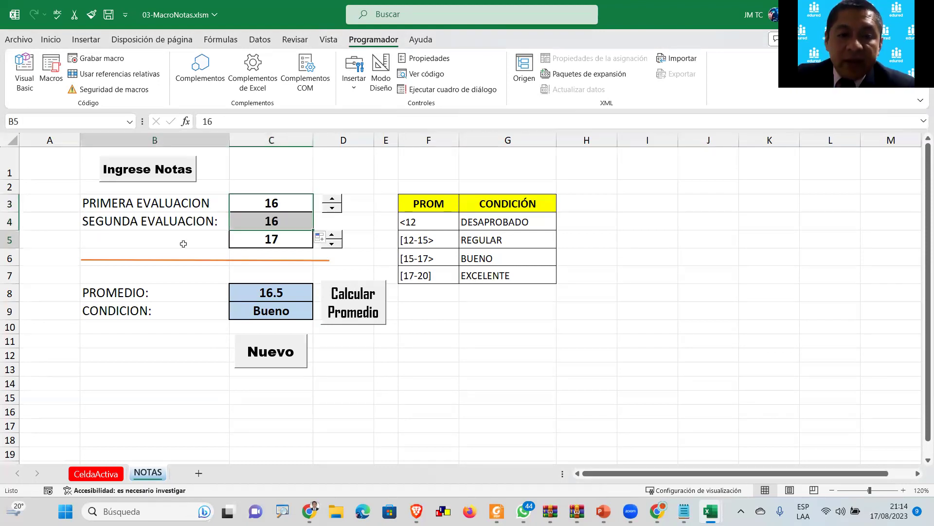
pyautogui.write('ter')
pyautogui.write('TERCERA NOTA')
pyautogui.press('Return')
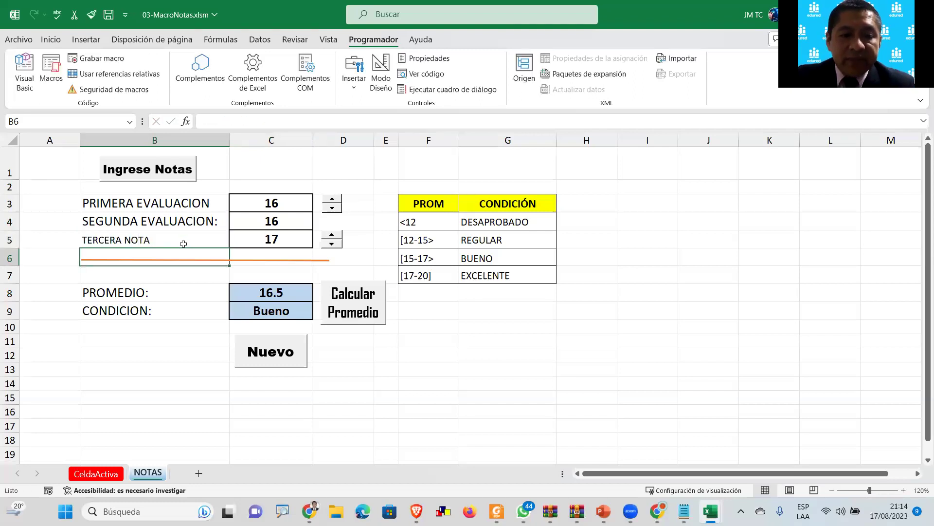
pyautogui.click(184, 243)
pyautogui.click(202, 203)
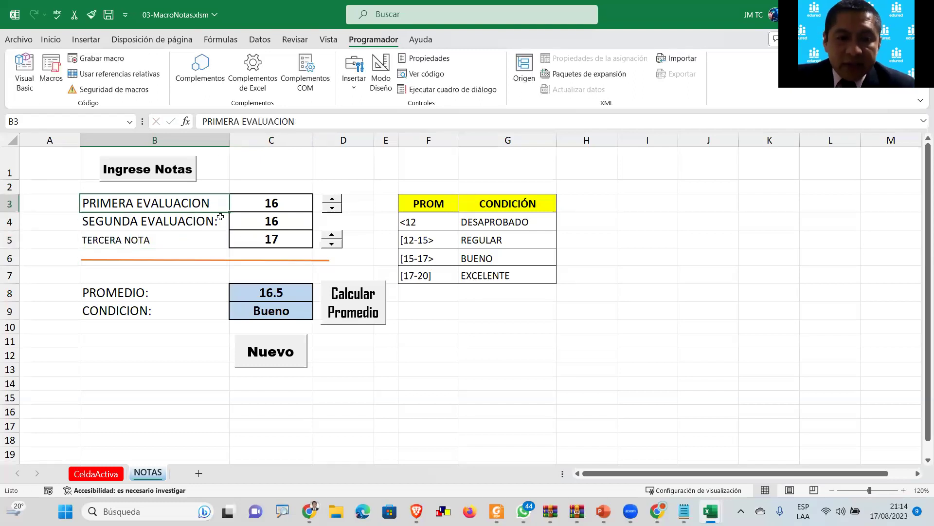
pyautogui.click(222, 223)
pyautogui.moveTo(228, 243); pyautogui.dragTo(214, 246)
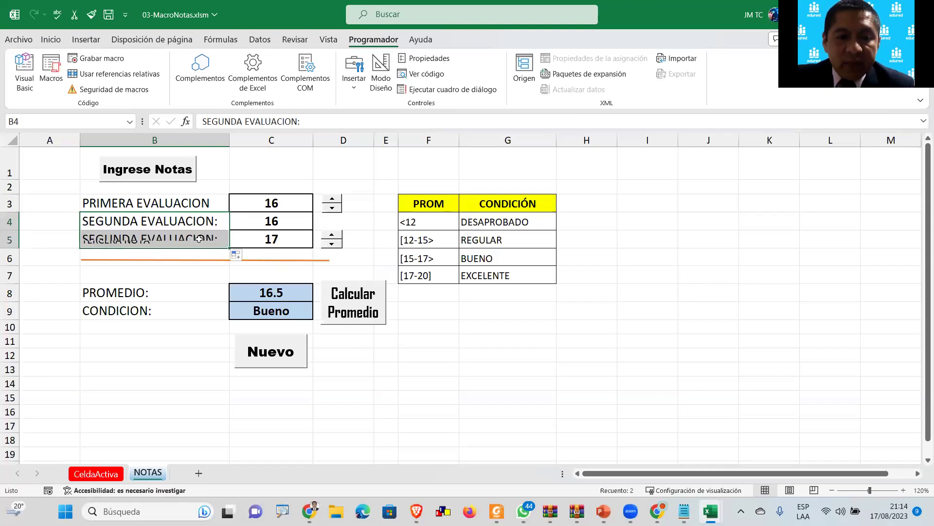
pyautogui.doubleClick(140, 239)
pyautogui.moveTo(140, 239); pyautogui.dragTo(82, 239)
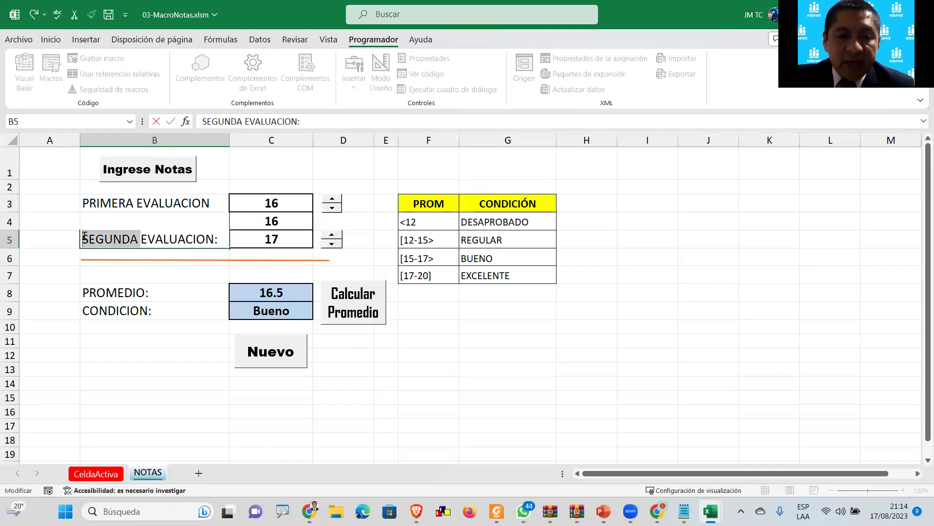
pyautogui.write('TERCERA')
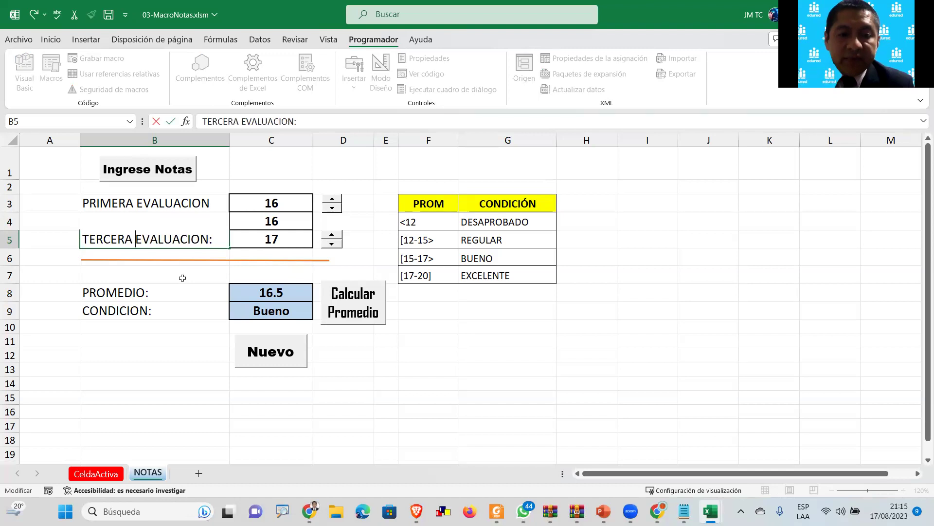
pyautogui.click(187, 274)
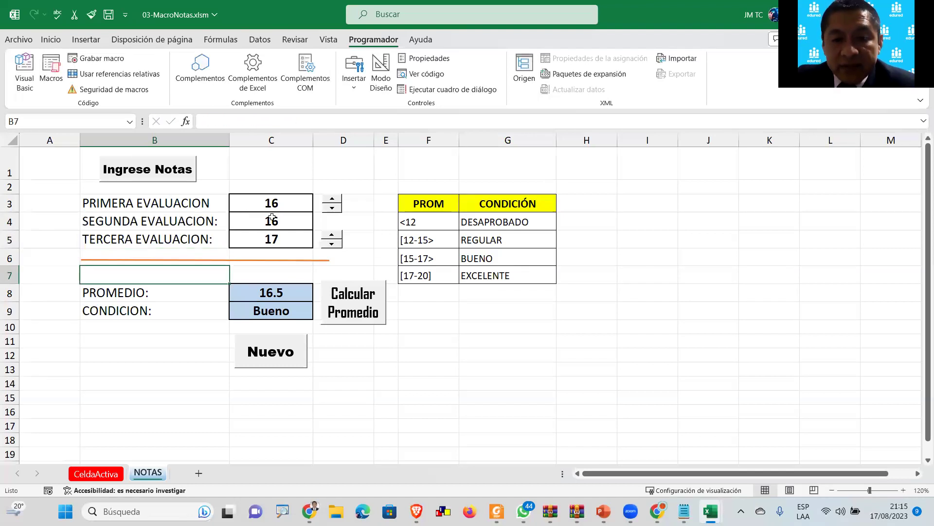
# Test the spinners, leaving the third grade at 18 and the first at 13.
pyautogui.click(324, 222)
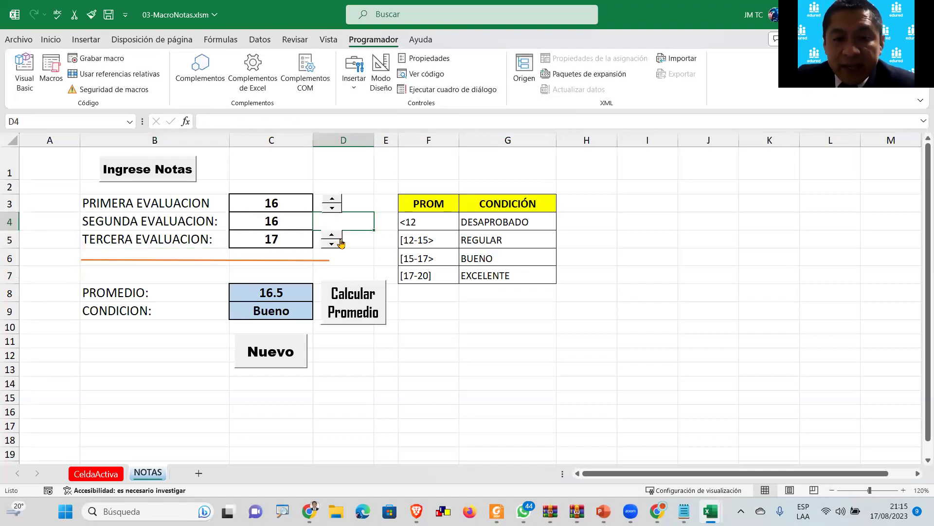
pyautogui.click(336, 236)
pyautogui.click(336, 236)
pyautogui.click(336, 235)
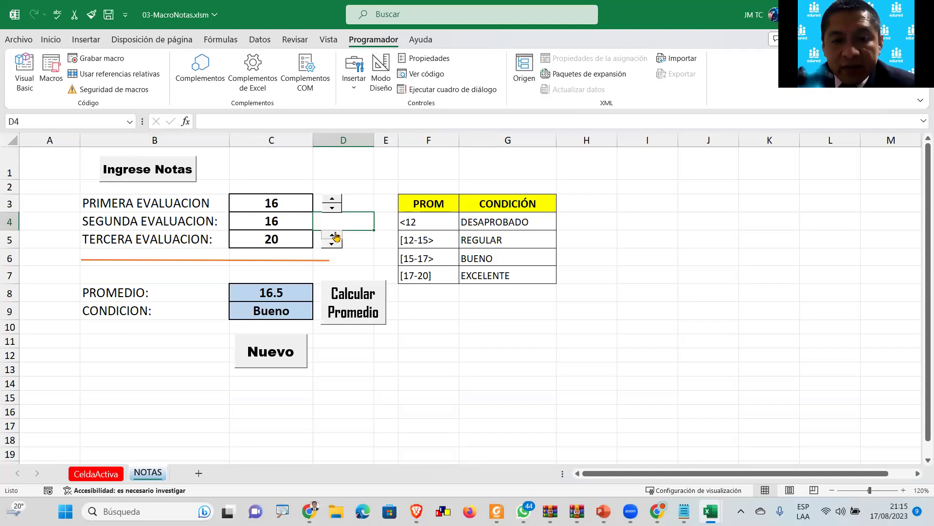
pyautogui.click(332, 243)
pyautogui.click(332, 243)
pyautogui.click(332, 208)
pyautogui.click(331, 208)
pyautogui.click(331, 207)
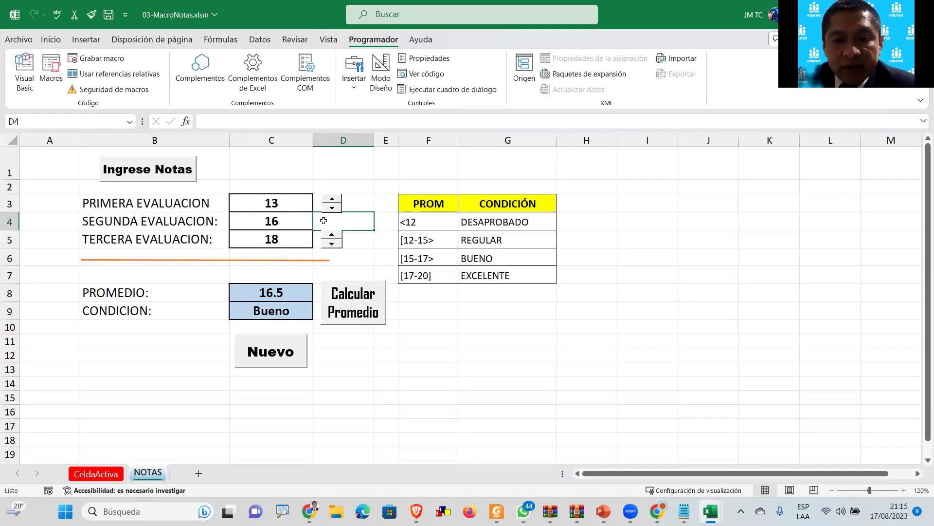
pyautogui.press('Left')
pyautogui.click(337, 260)
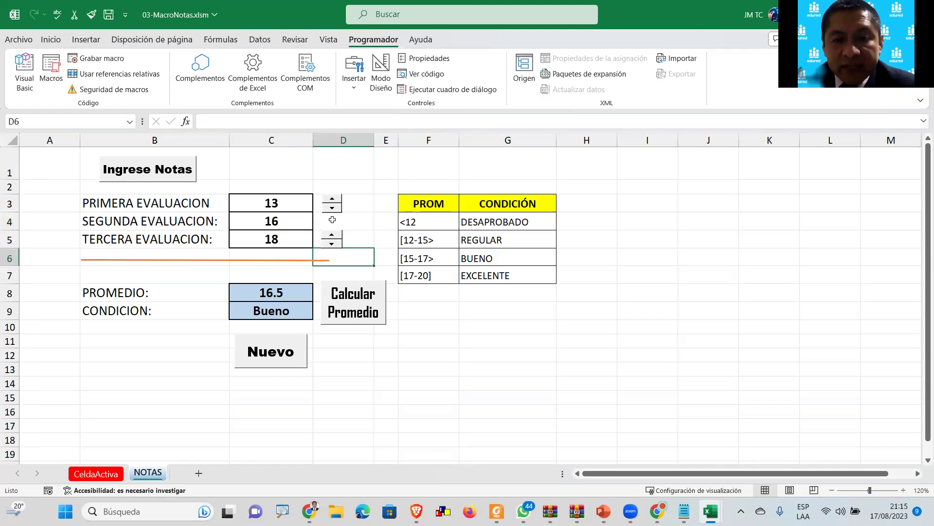
# Insert a spin button control beside the second grade in C4.
pyautogui.click(357, 87)
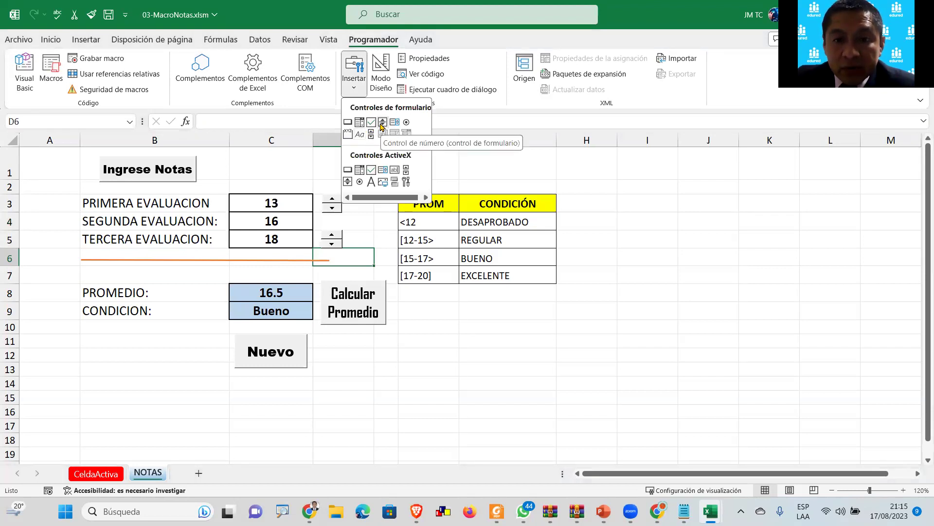
pyautogui.click(382, 122)
pyautogui.moveTo(323, 215); pyautogui.dragTo(339, 226)
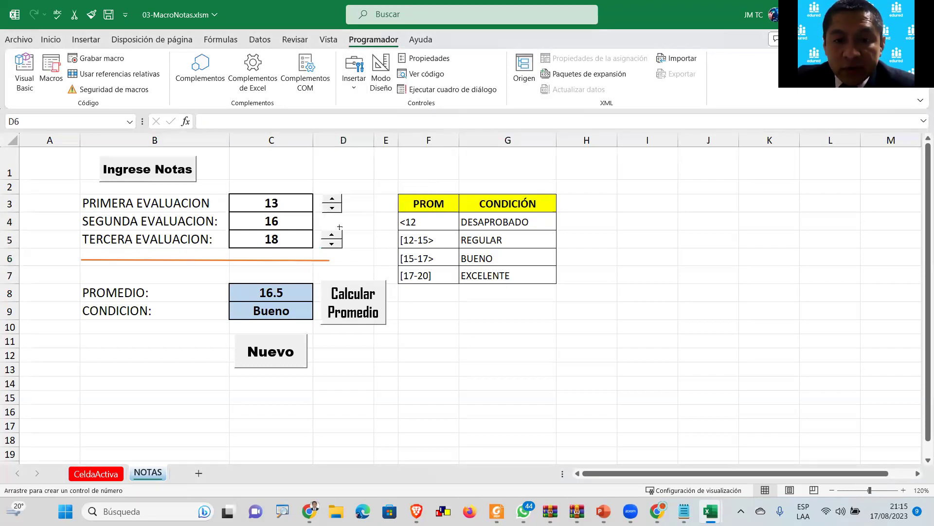
pyautogui.click(360, 224)
# Enlarge rows 3 to 5 and move the new spinner down into row 4.
pyautogui.moveTo(10, 212); pyautogui.dragTo(11, 259)
pyautogui.click(367, 251)
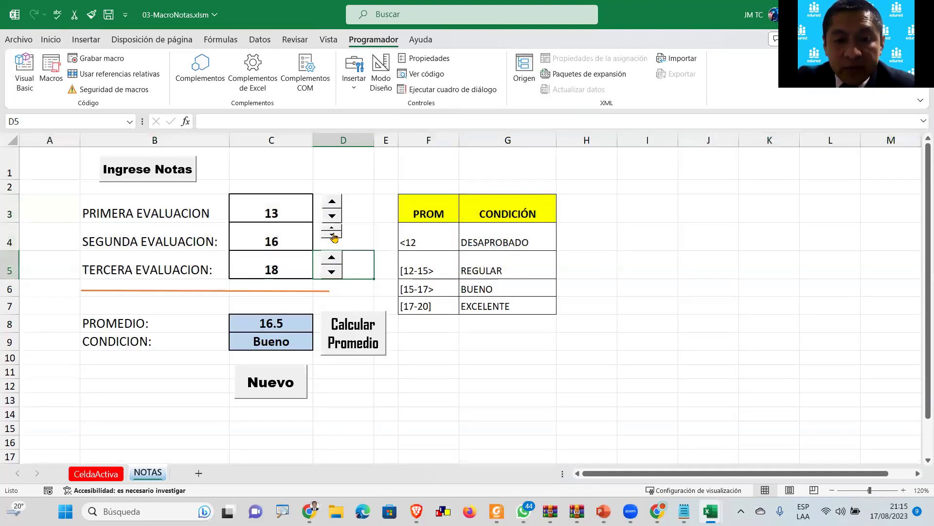
pyautogui.rightClick(331, 233)
pyautogui.press('Escape')
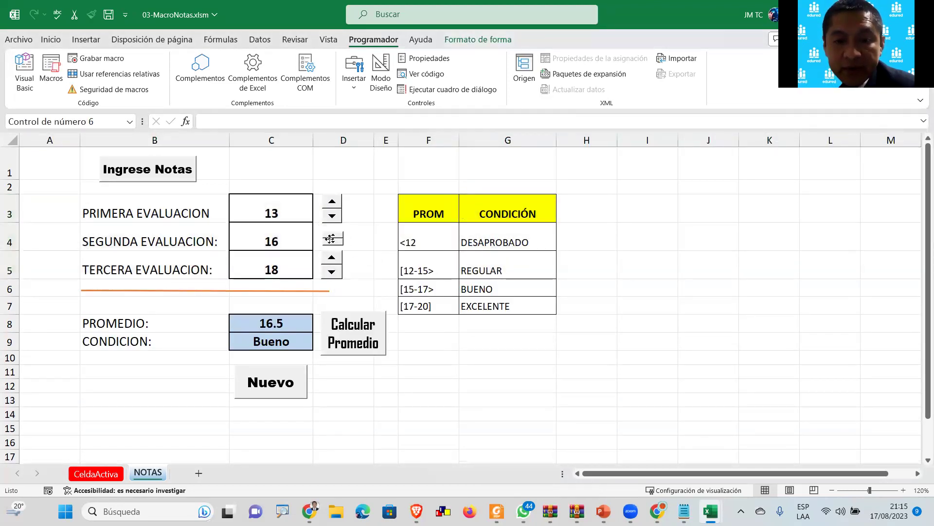
pyautogui.moveTo(331, 237); pyautogui.dragTo(331, 243)
pyautogui.keyDown('ctrl'); pyautogui.click(331, 216); pyautogui.keyUp('ctrl')
# Align the first, third and second grade spinners within rows 3, 5 and 4.
pyautogui.rightClick(332, 215)
pyautogui.press('Escape')
pyautogui.moveTo(331, 216); pyautogui.dragTo(331, 217)
pyautogui.keyDown('ctrl'); pyautogui.click(332, 267); pyautogui.keyUp('ctrl')
pyautogui.rightClick(333, 267)
pyautogui.press('Escape')
pyautogui.moveTo(332, 263); pyautogui.dragTo(332, 259)
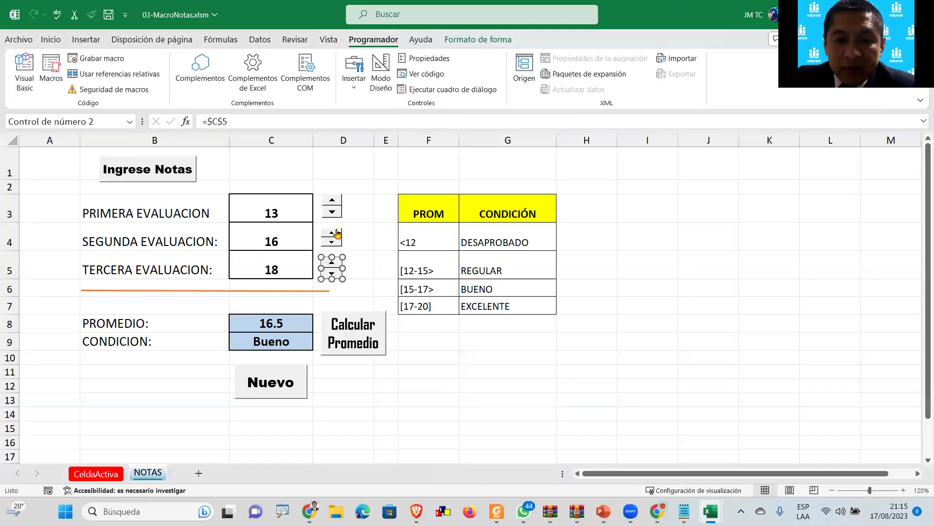
pyautogui.rightClick(334, 233)
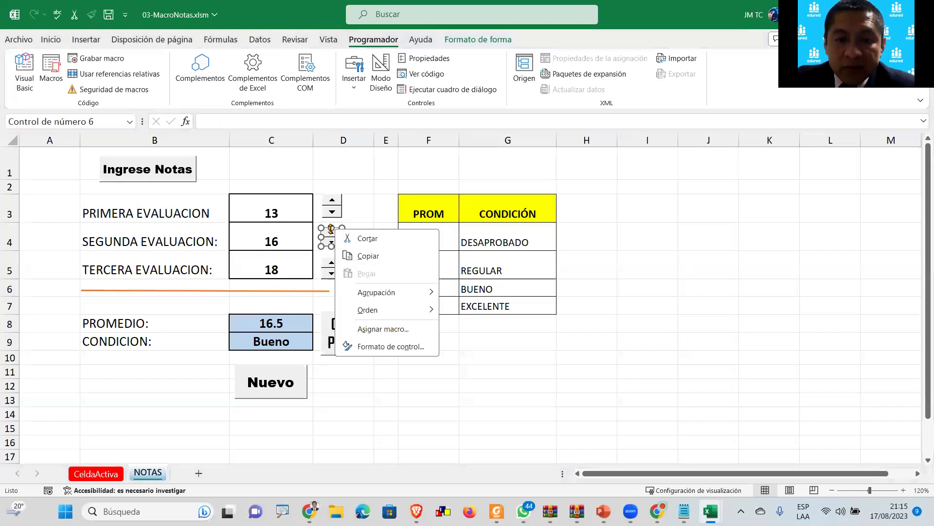
pyautogui.press('Escape')
pyautogui.moveTo(334, 233); pyautogui.dragTo(337, 223)
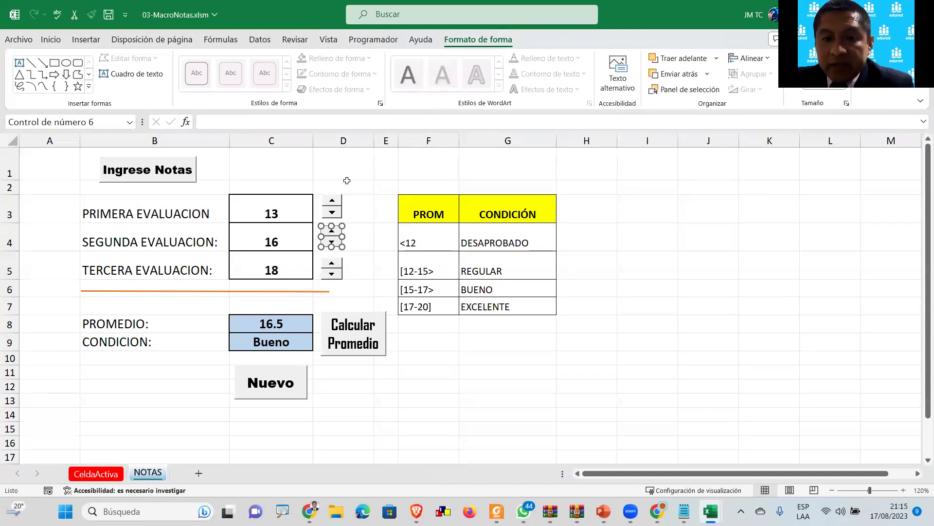
# Check each spinner's options, ending with the new second-grade spinner's context menu.
pyautogui.keyDown('ctrl'); pyautogui.click(336, 200); pyautogui.keyUp('ctrl')
pyautogui.rightClick(337, 199)
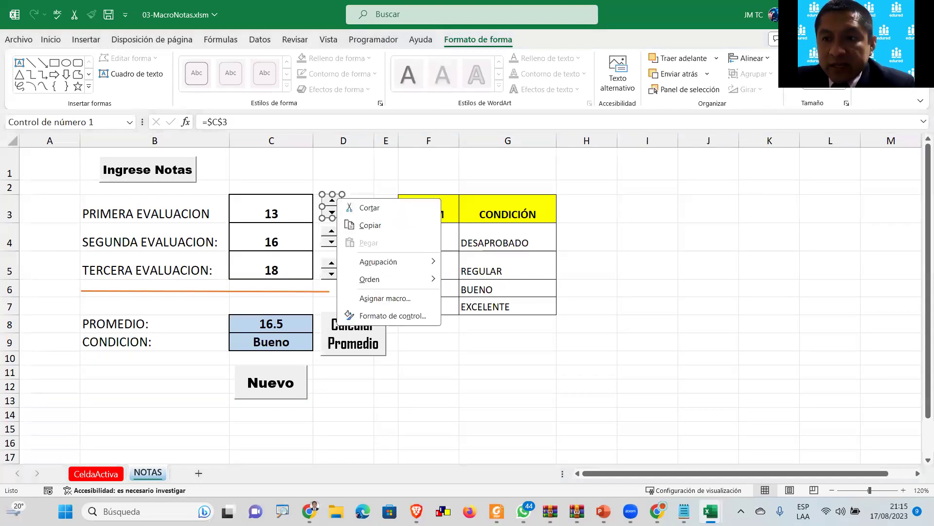
pyautogui.press('Escape')
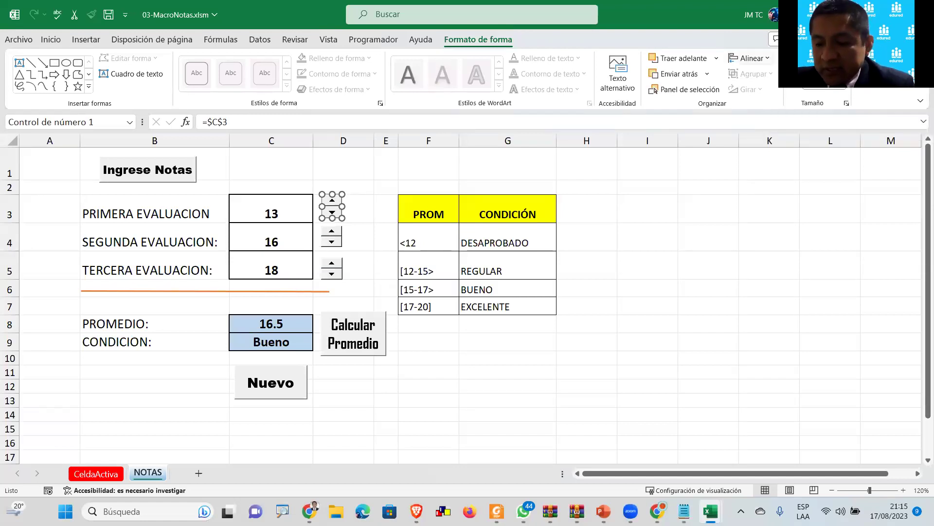
pyautogui.rightClick(334, 230)
pyautogui.press('Escape')
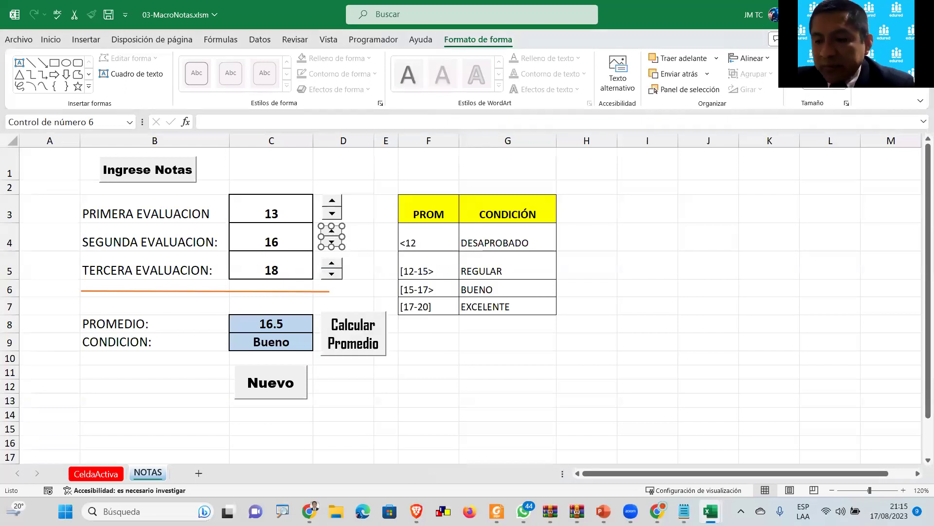
pyautogui.rightClick(334, 264)
pyautogui.press('Escape')
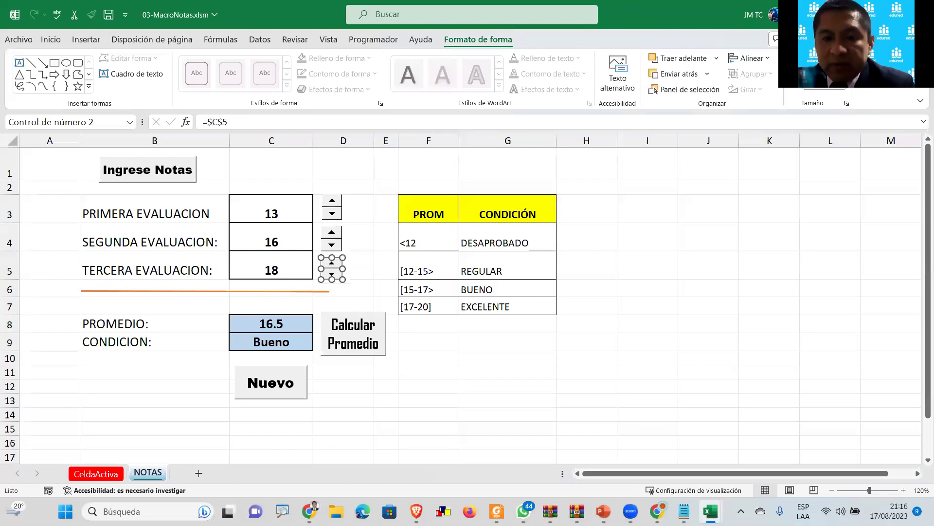
pyautogui.click(785, 190)
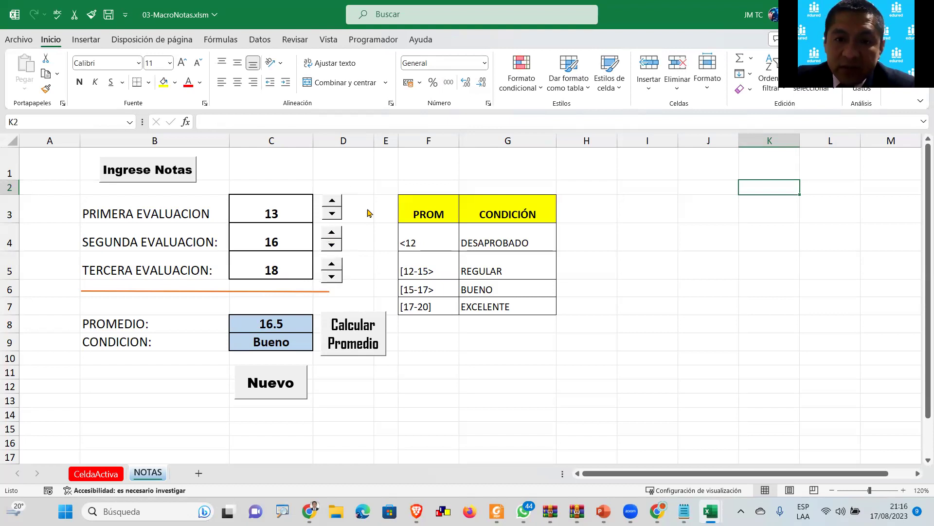
pyautogui.rightClick(332, 236)
pyautogui.press('Escape')
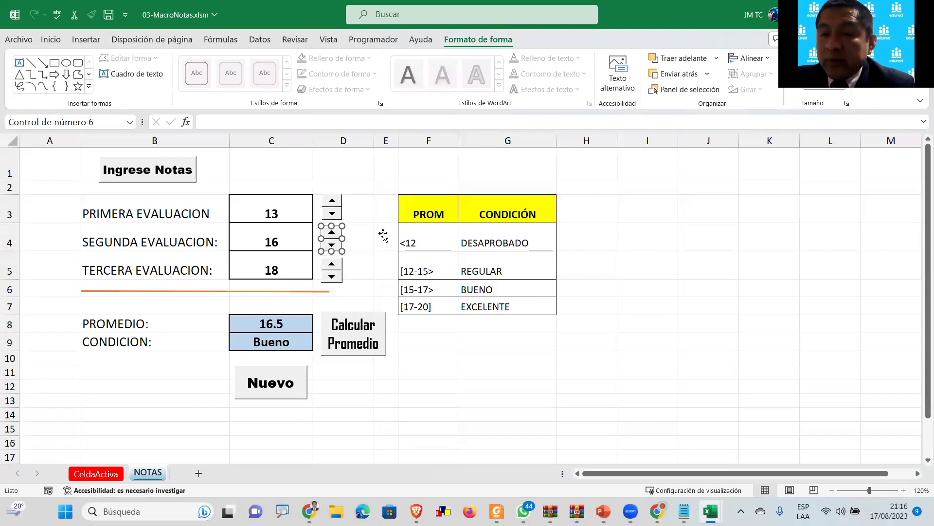
pyautogui.rightClick(340, 238)
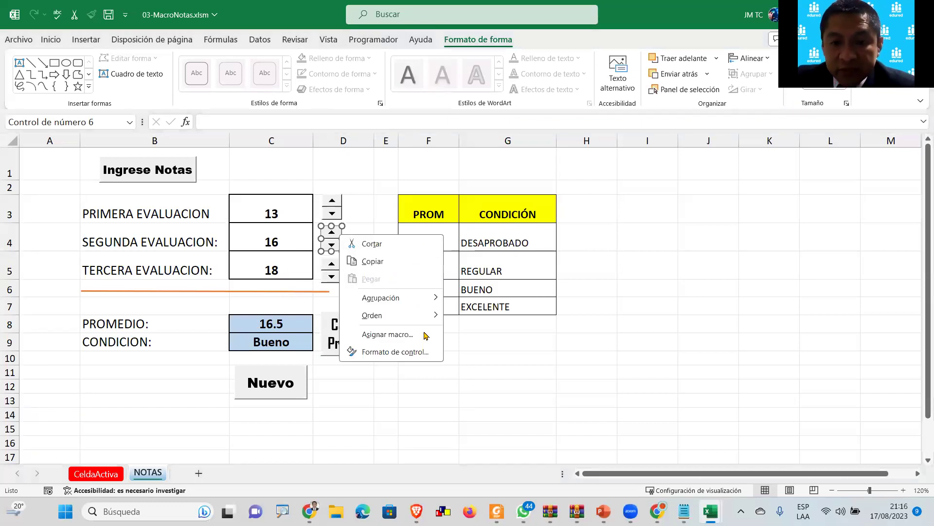
# Set the new spinner's range to 0–20 and link it to cell C4.
pyautogui.click(402, 353)
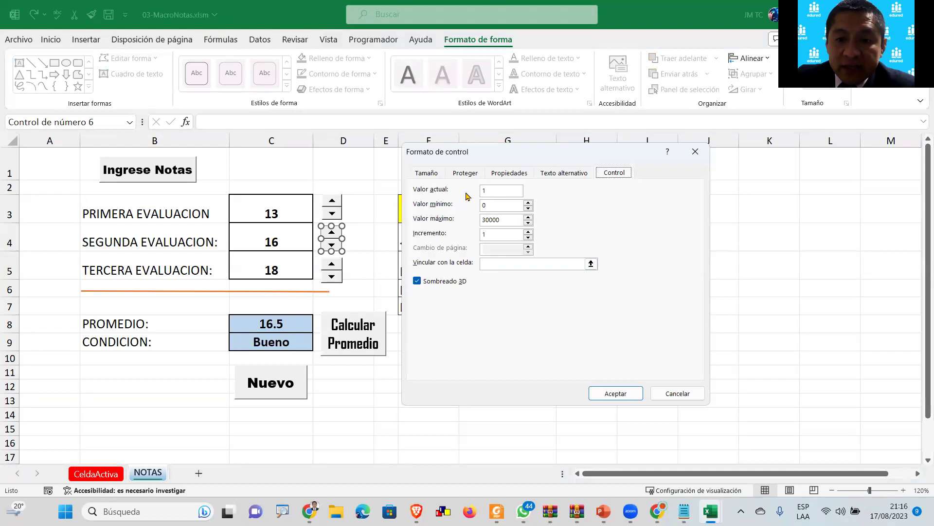
pyautogui.click(493, 189)
pyautogui.doubleClick(485, 205)
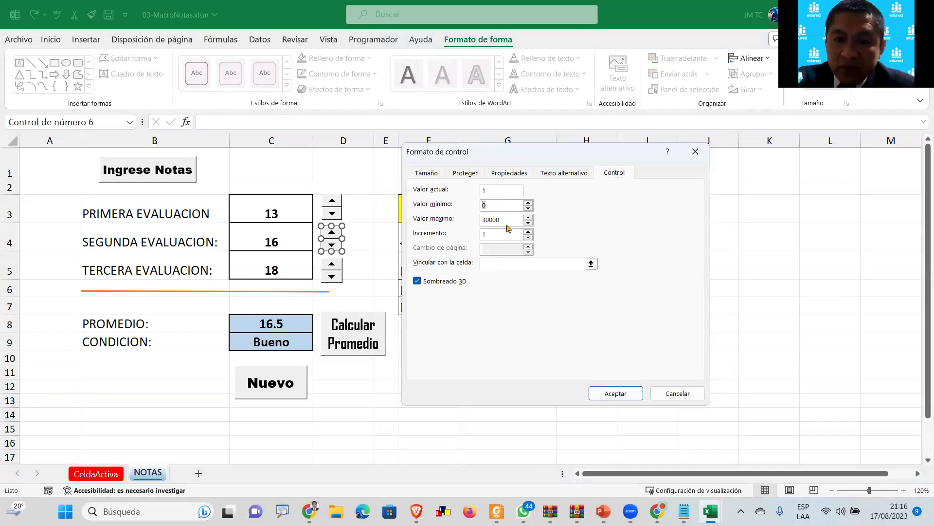
pyautogui.moveTo(508, 220); pyautogui.dragTo(433, 227)
pyautogui.write('20')
pyautogui.click(497, 235)
pyautogui.click(498, 263)
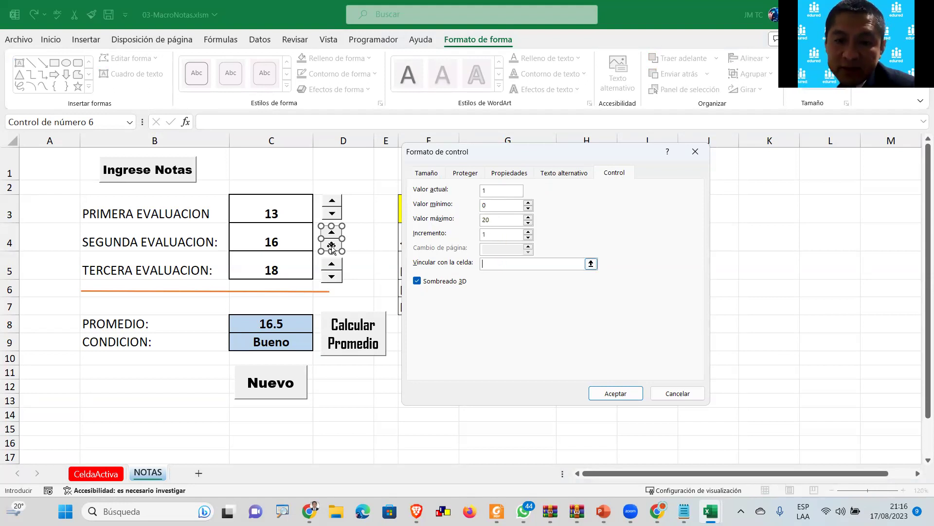
pyautogui.click(291, 242)
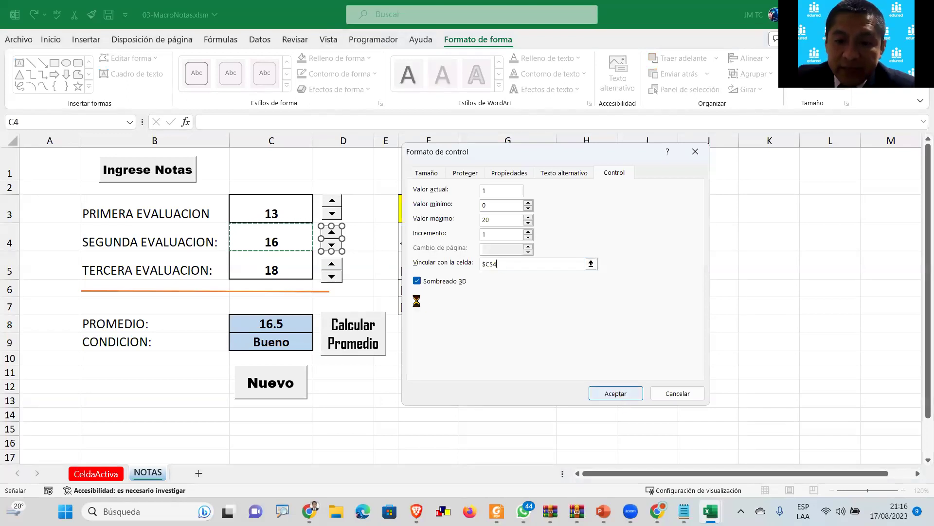
pyautogui.press('Return')
# Test the spinners from 15 in C4, ending with grades 13, 17 and 19, then open Visual Basic.
pyautogui.click(332, 233)
pyautogui.doubleClick(332, 233)
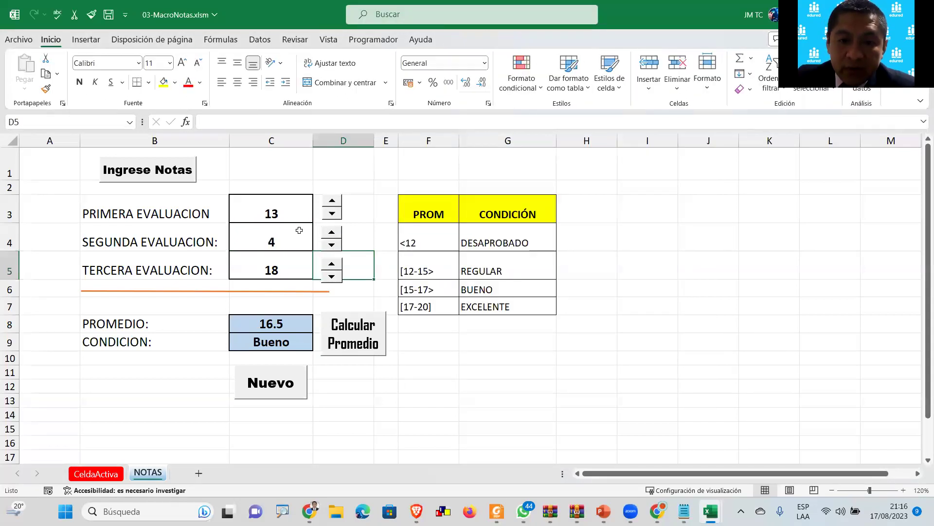
pyautogui.click(300, 230)
pyautogui.write('15')
pyautogui.press('Return')
pyautogui.click(332, 232)
pyautogui.click(331, 233)
pyautogui.click(332, 244)
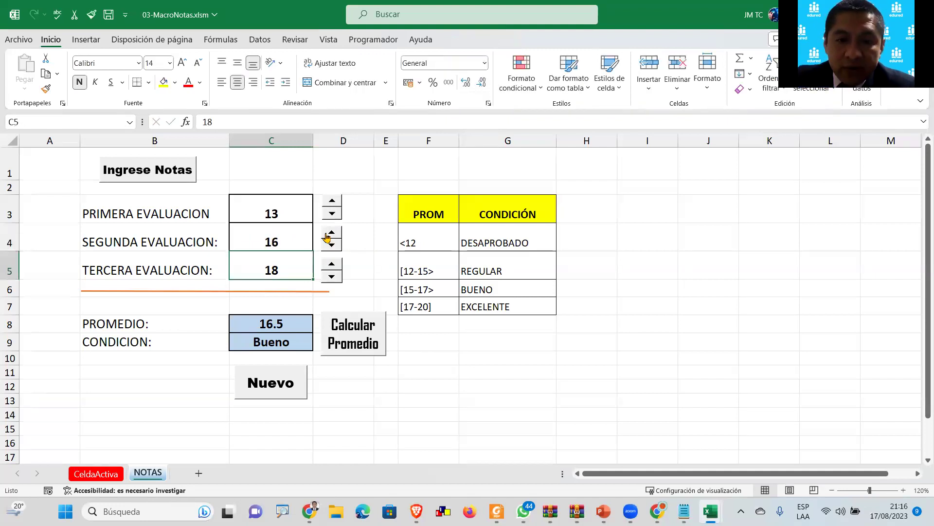
pyautogui.click(329, 201)
pyautogui.click(332, 265)
pyautogui.click(367, 242)
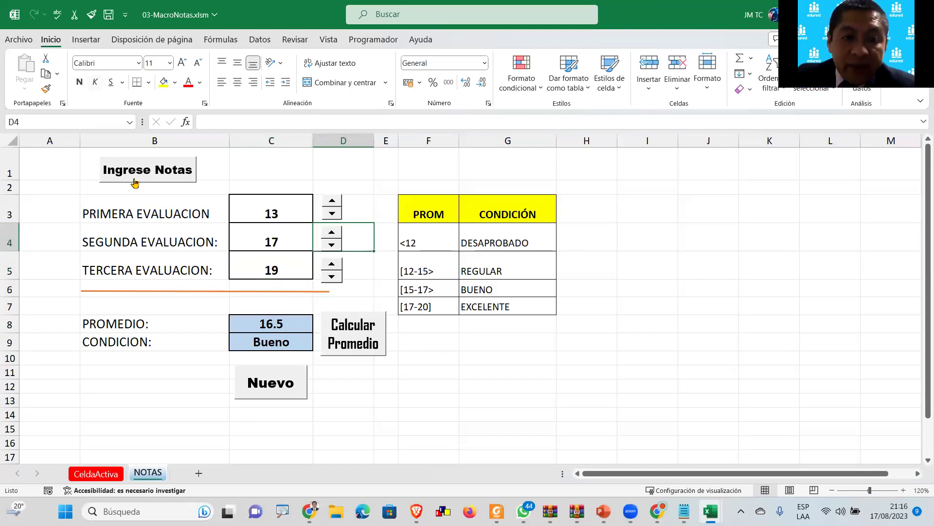
pyautogui.click(373, 39)
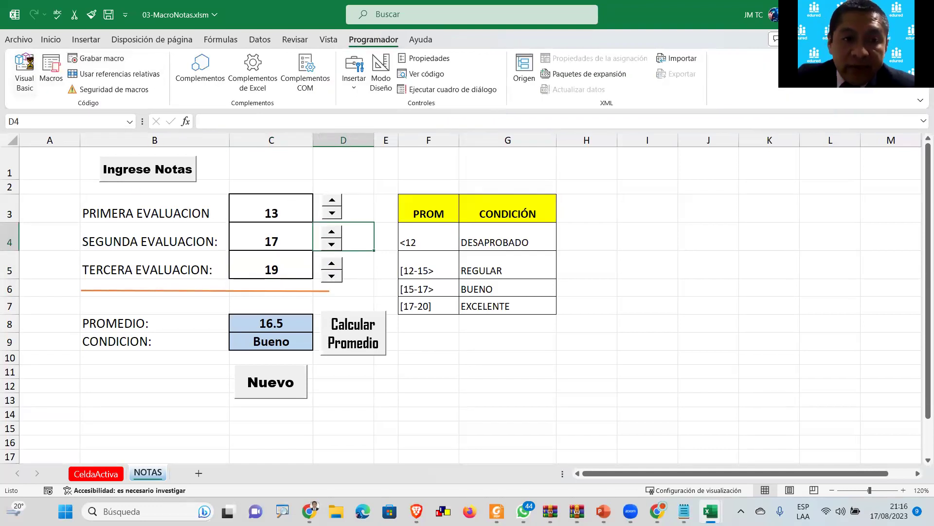
pyautogui.click(24, 73)
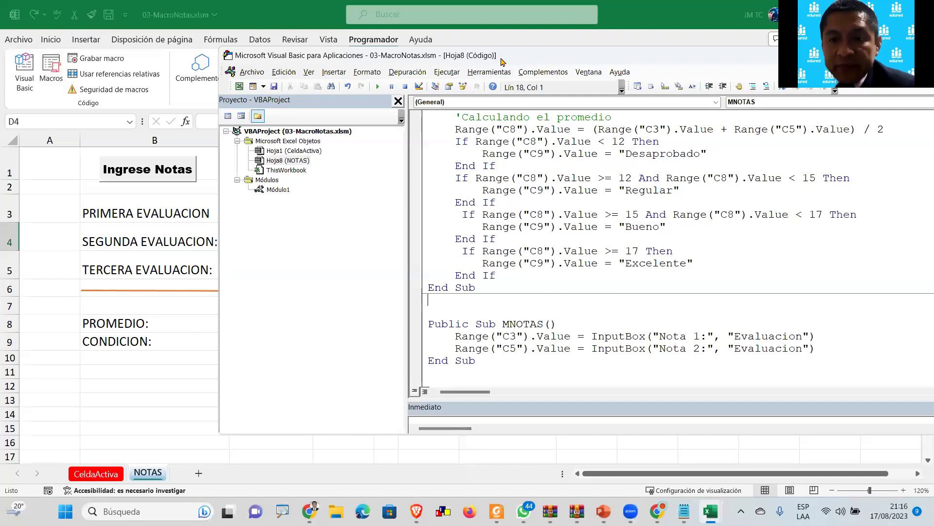
pyautogui.moveTo(501, 61); pyautogui.dragTo(577, 96)
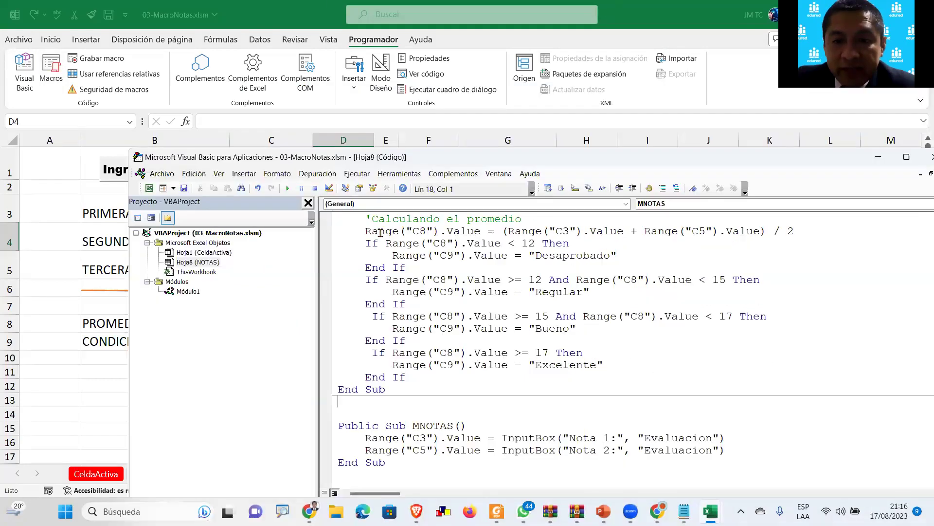
pyautogui.moveTo(366, 232); pyautogui.dragTo(460, 232)
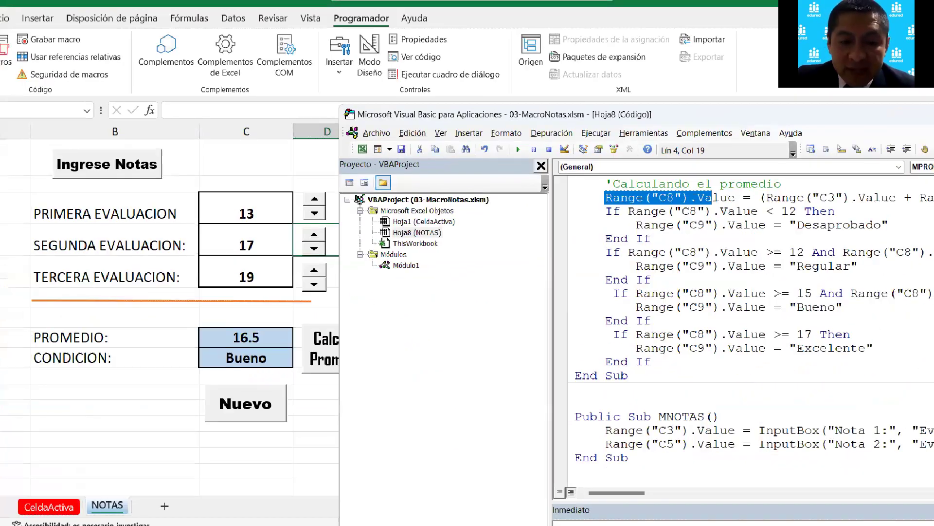
pyautogui.moveTo(273, 333); pyautogui.dragTo(600, 203)
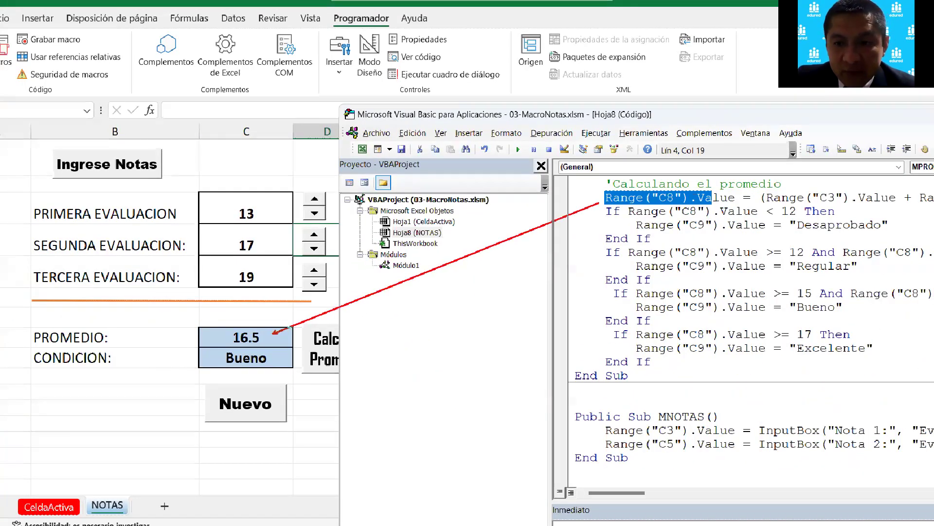
pyautogui.moveTo(260, 314); pyautogui.dragTo(257, 321)
pyautogui.moveTo(108, 335); pyautogui.dragTo(105, 346)
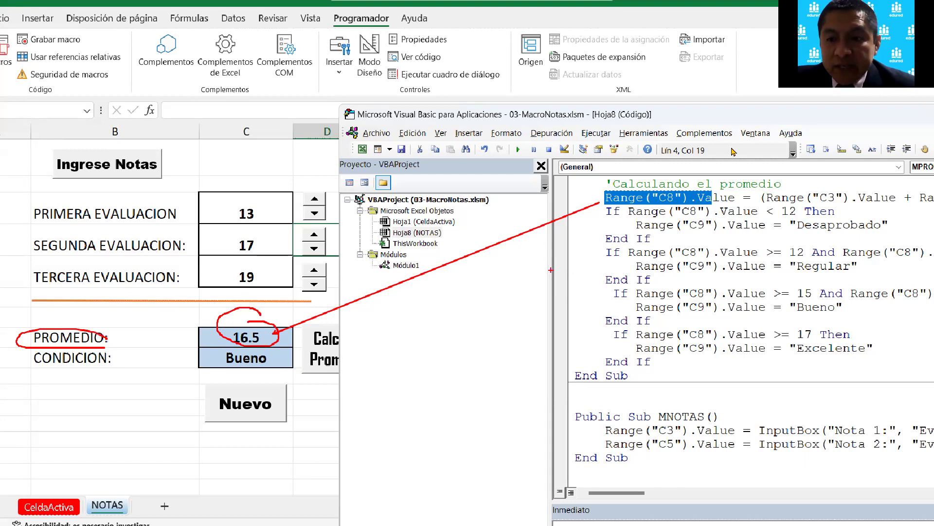
pyautogui.press('Escape')
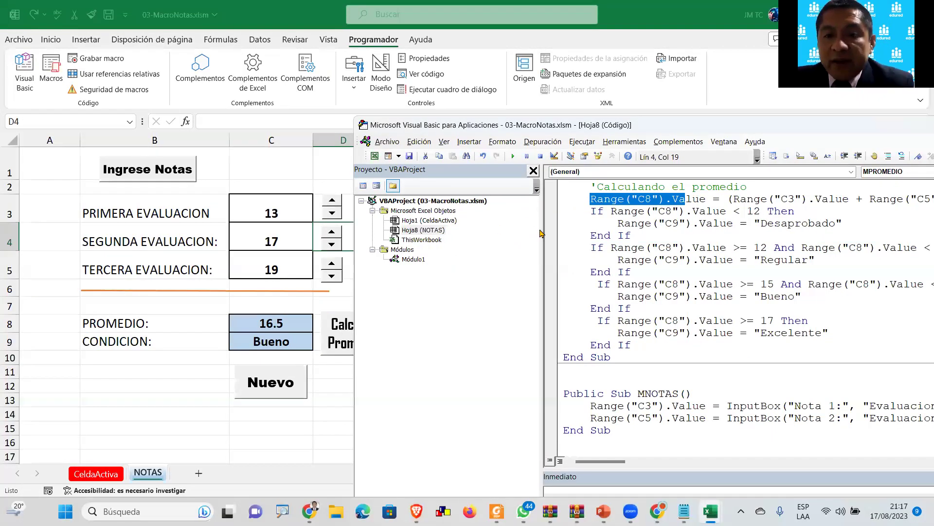
pyautogui.moveTo(541, 234); pyautogui.dragTo(406, 235)
pyautogui.click(713, 199)
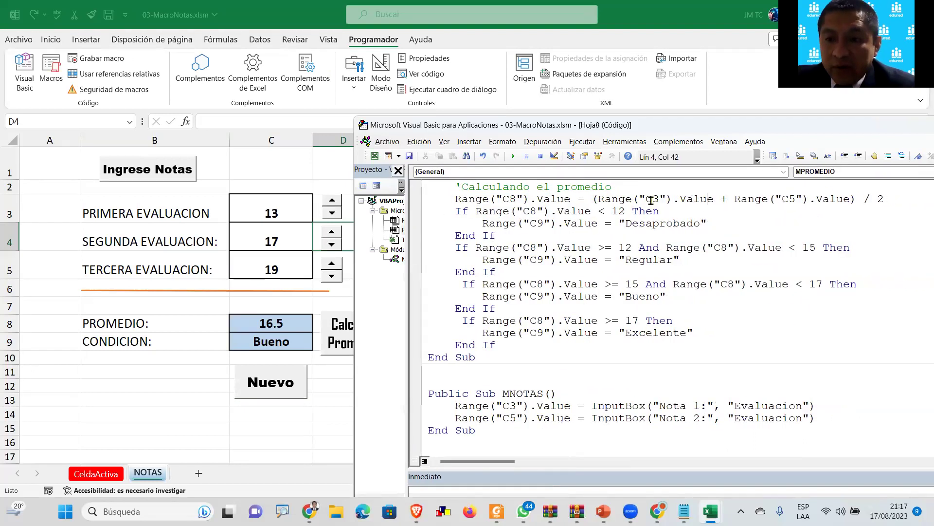
# Insert Range("C4").Value + before the C5 term in the average formula.
pyautogui.click(735, 200)
pyautogui.write('rANGE')
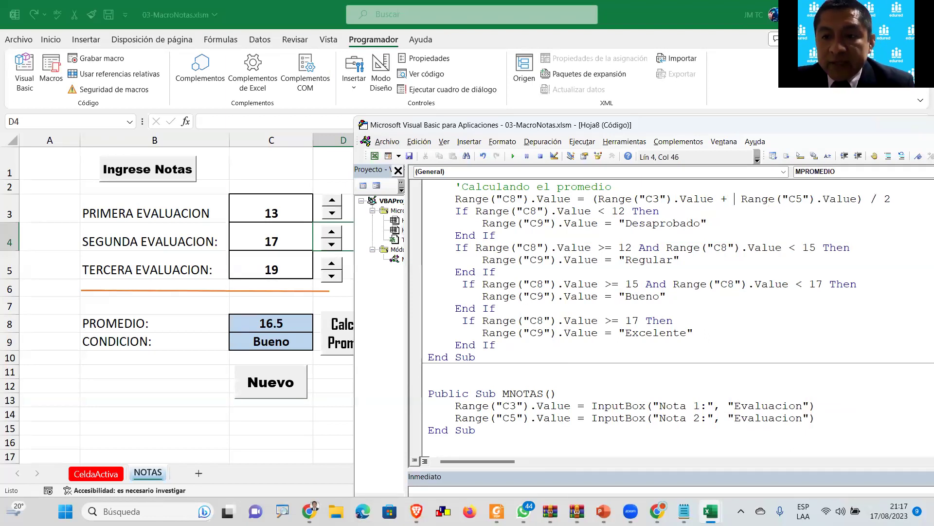
pyautogui.press('BackSpace')
pyautogui.press('BackSpace')
pyautogui.press('BackSpace')
pyautogui.press('BackSpace')
pyautogui.press('BackSpace')
pyautogui.write('Range(')
pyautogui.write('"C4").Value +')
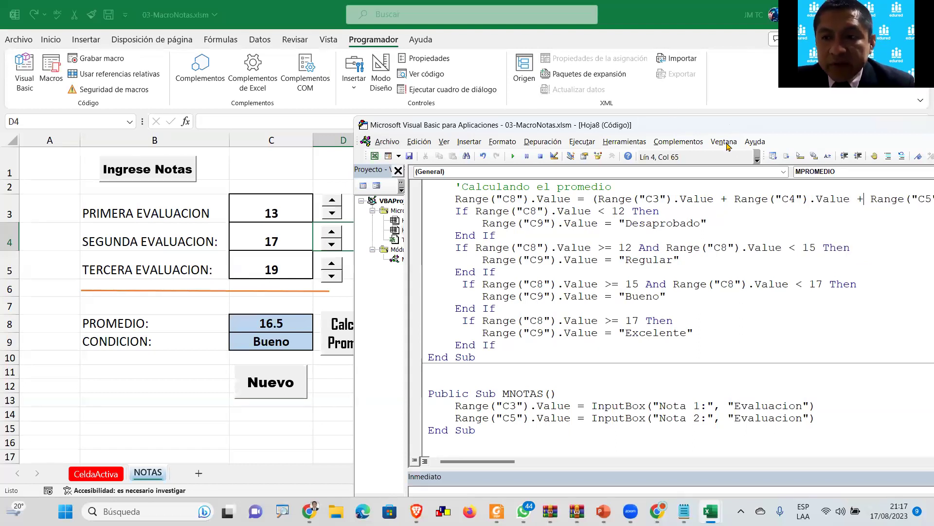
# Change the divisor from 2 to 3 and add a blank line after the formula.
pyautogui.moveTo(727, 124); pyautogui.dragTo(658, 104)
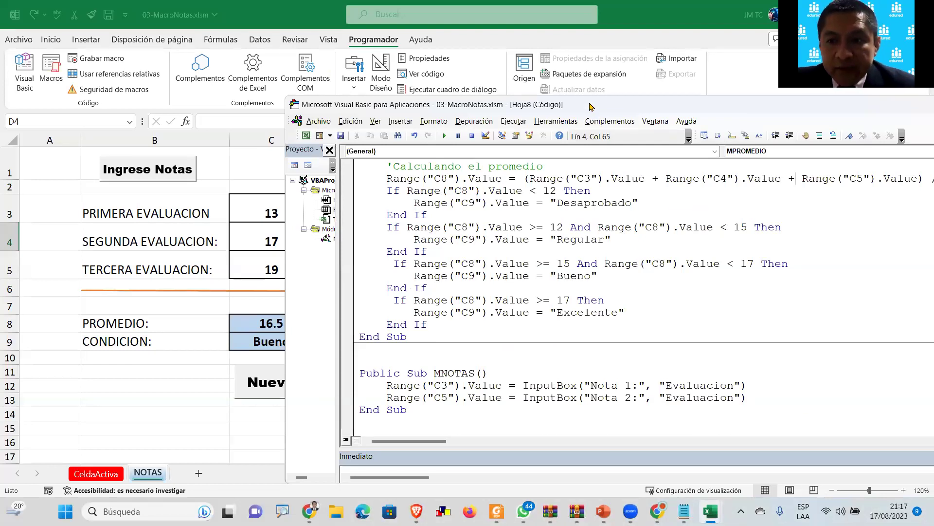
pyautogui.moveTo(590, 106); pyautogui.dragTo(481, 77)
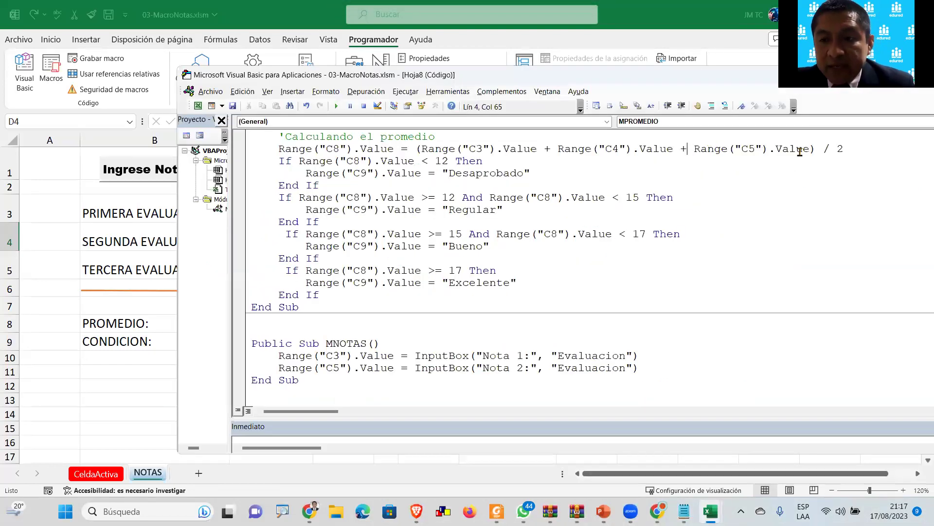
pyautogui.doubleClick(840, 148)
pyautogui.write('3')
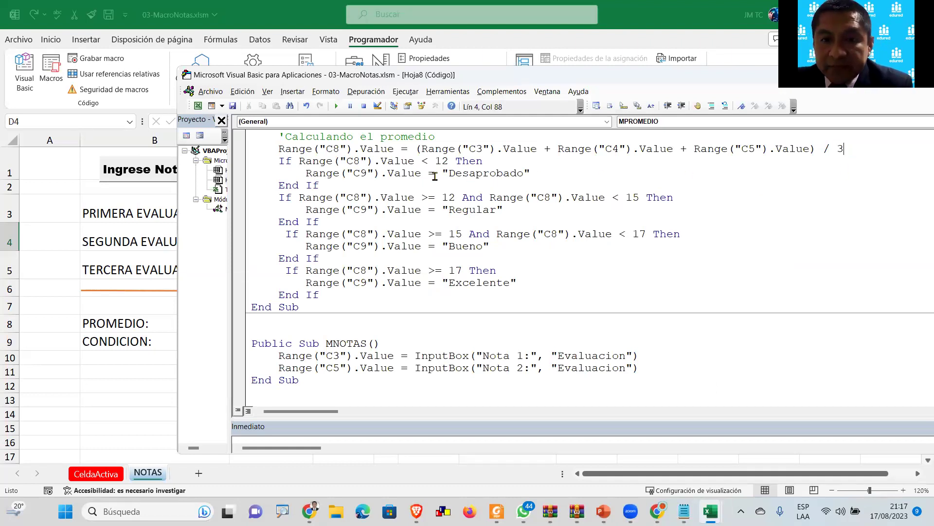
pyautogui.press('Return')
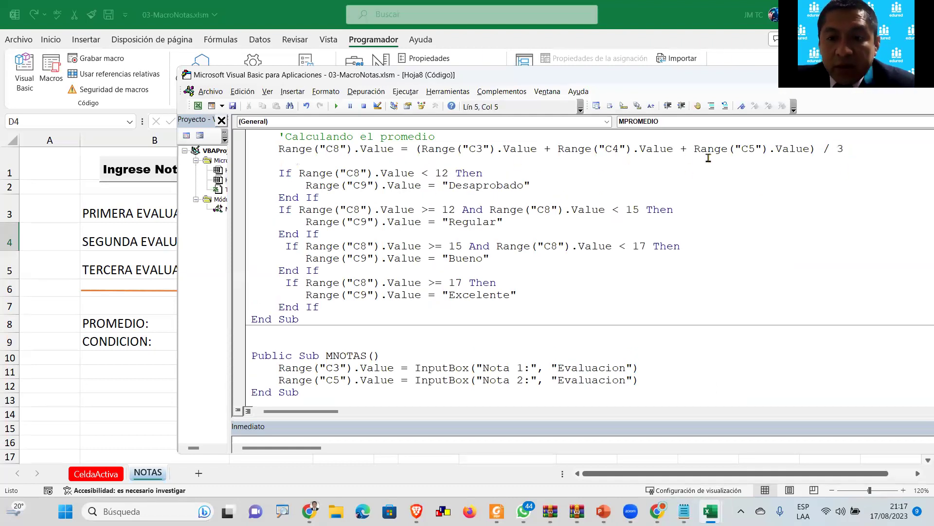
# Add a blank line after the first If block, the < 12 condition.
pyautogui.moveTo(845, 149); pyautogui.dragTo(278, 148)
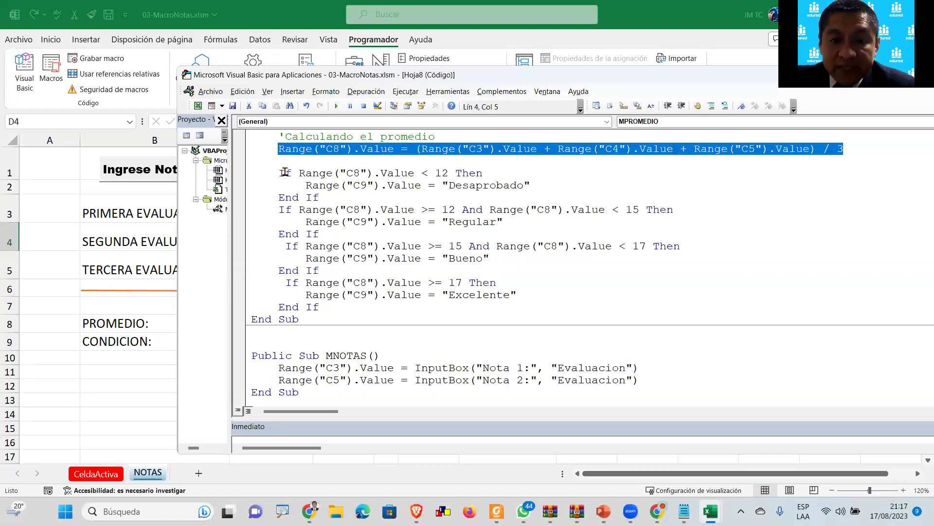
pyautogui.moveTo(279, 173); pyautogui.dragTo(292, 173)
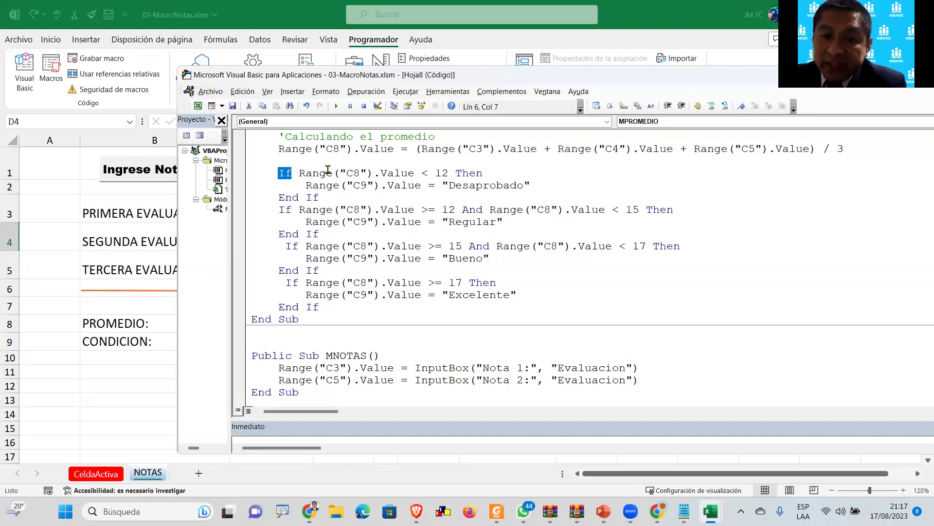
pyautogui.click(453, 196)
pyautogui.press('Return')
pyautogui.doubleClick(294, 172)
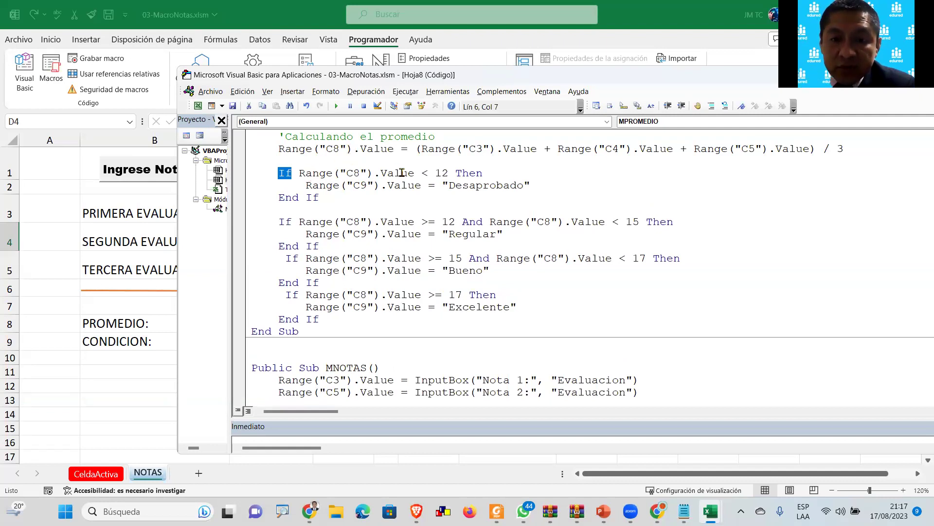
pyautogui.moveTo(414, 173)
pyautogui.mouseDown()
pyautogui.moveTo(484, 174)
pyautogui.moveTo(530, 186)
pyautogui.mouseUp()
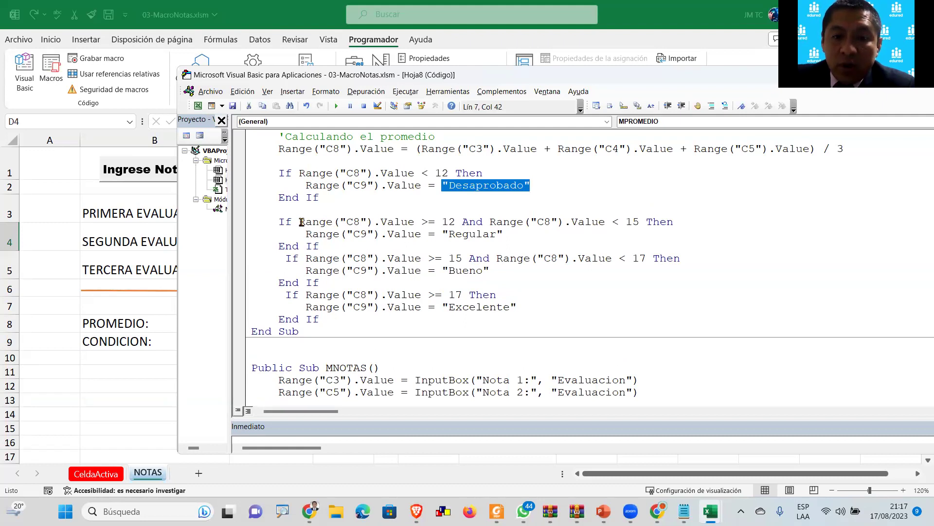
# Add a blank line after the Regular If block and review its And conditions.
pyautogui.moveTo(279, 222); pyautogui.dragTo(395, 246)
pyautogui.click(395, 246)
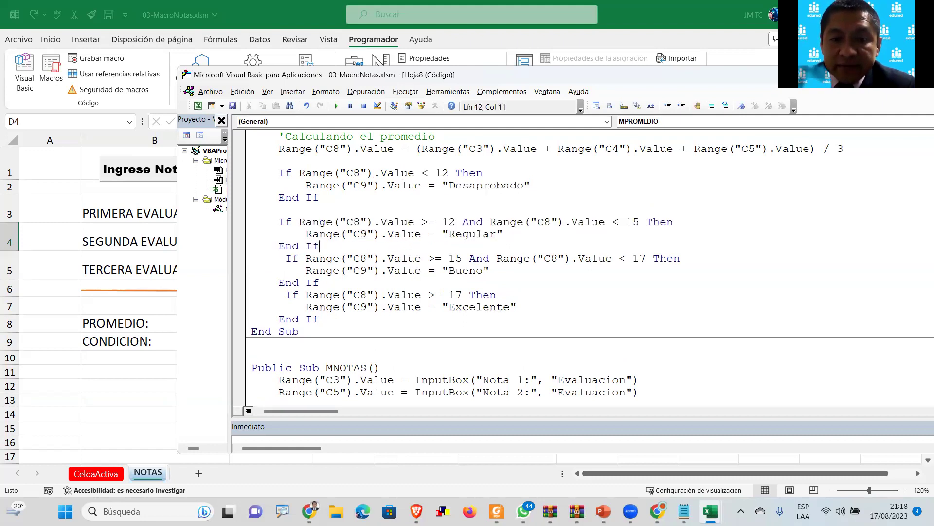
pyautogui.press('Return')
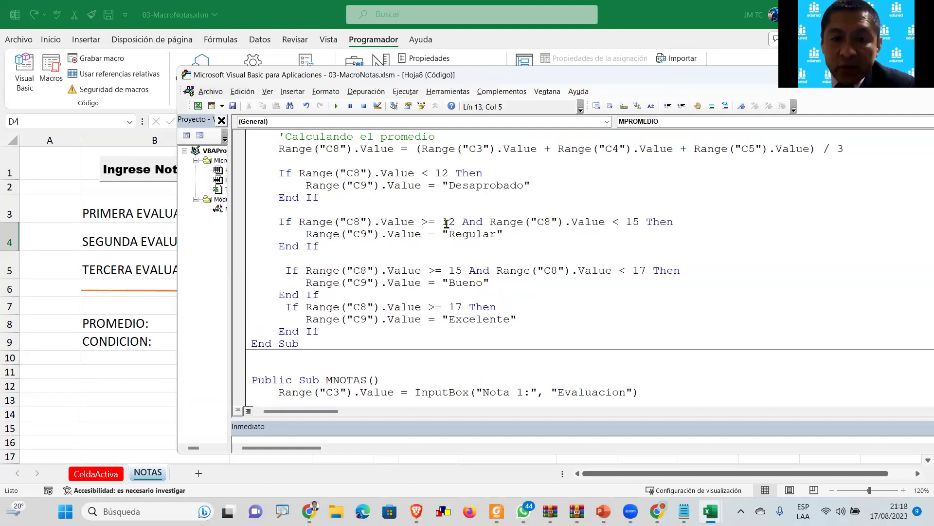
pyautogui.doubleClick(476, 223)
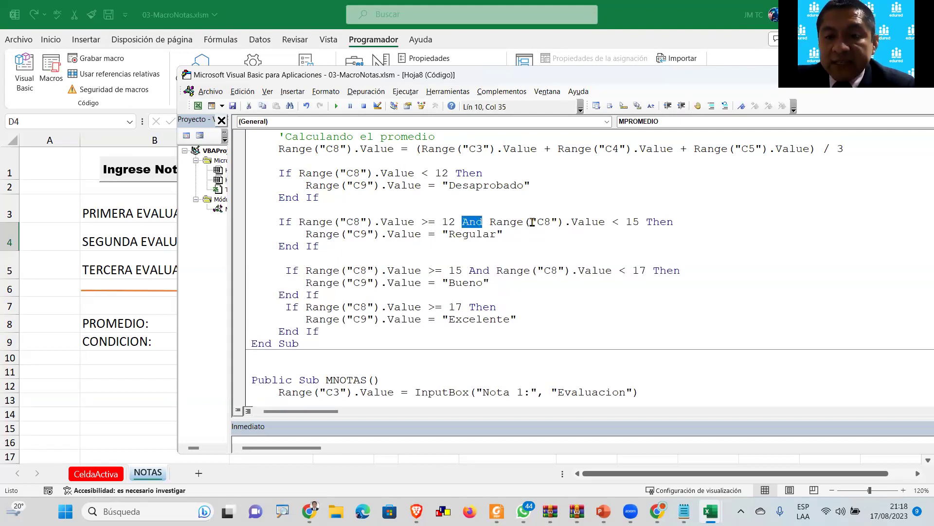
pyautogui.moveTo(490, 222); pyautogui.dragTo(591, 223)
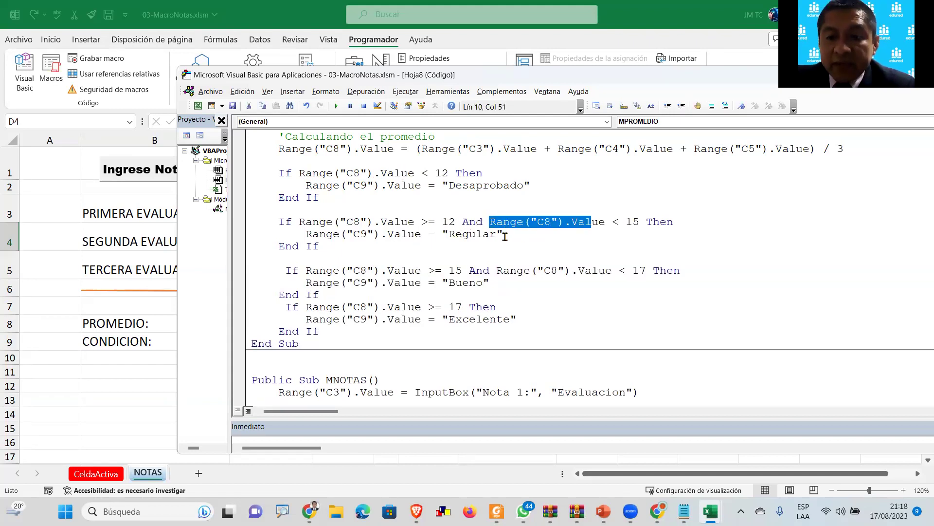
pyautogui.moveTo(504, 234); pyautogui.dragTo(448, 235)
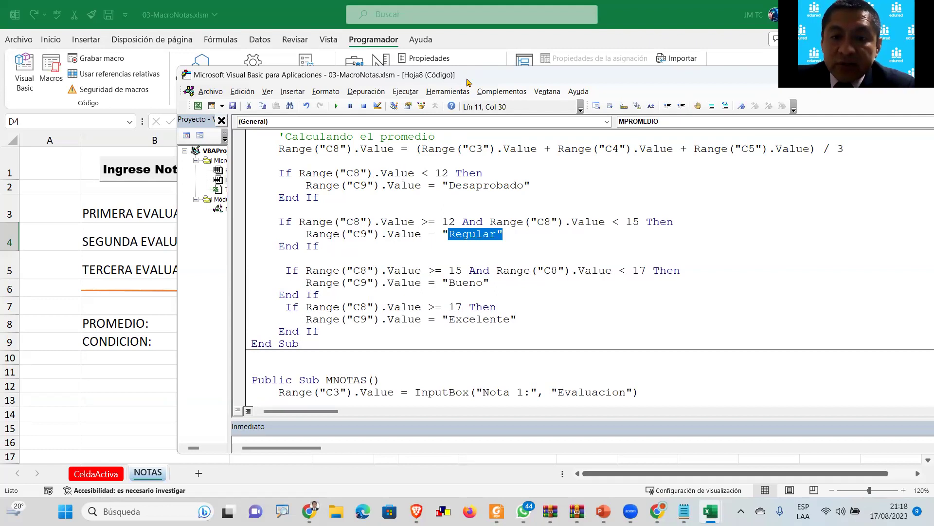
pyautogui.moveTo(453, 75)
pyautogui.mouseDown()
pyautogui.moveTo(488, 340)
pyautogui.moveTo(472, 84)
pyautogui.mouseUp()
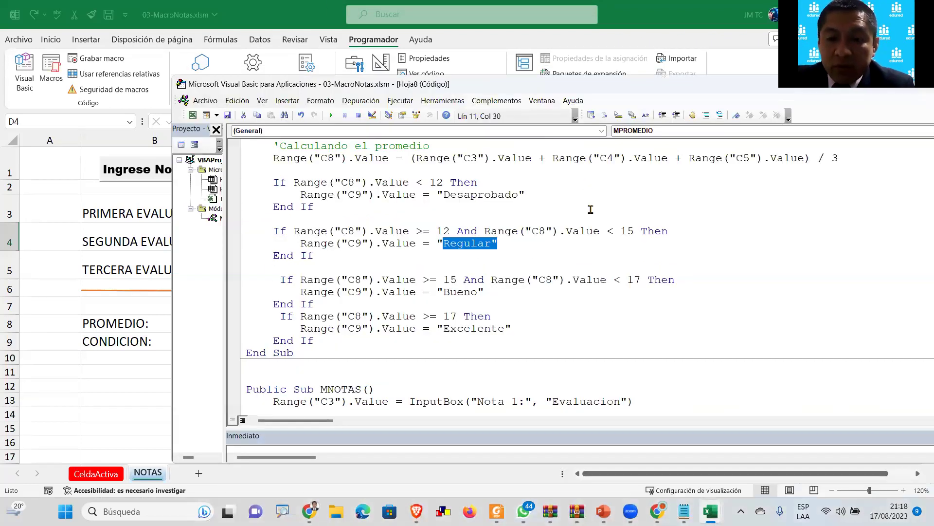
pyautogui.click(381, 259)
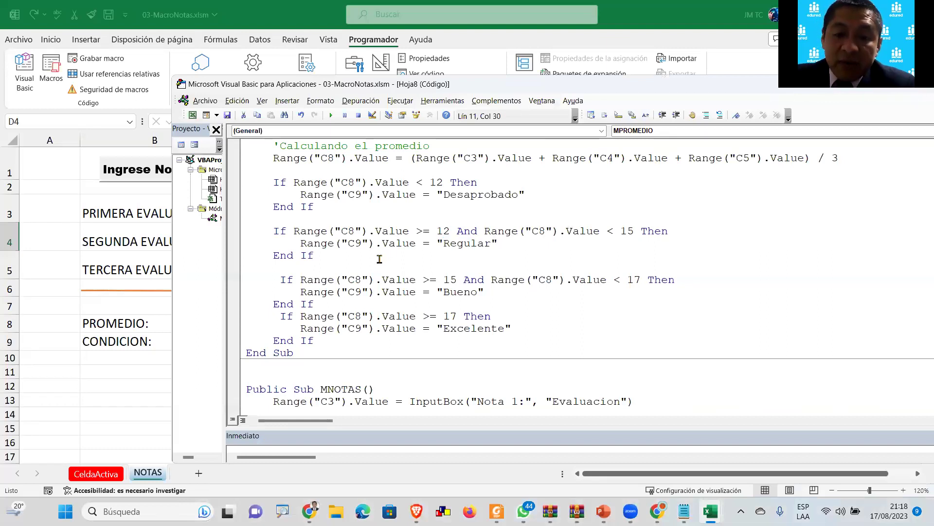
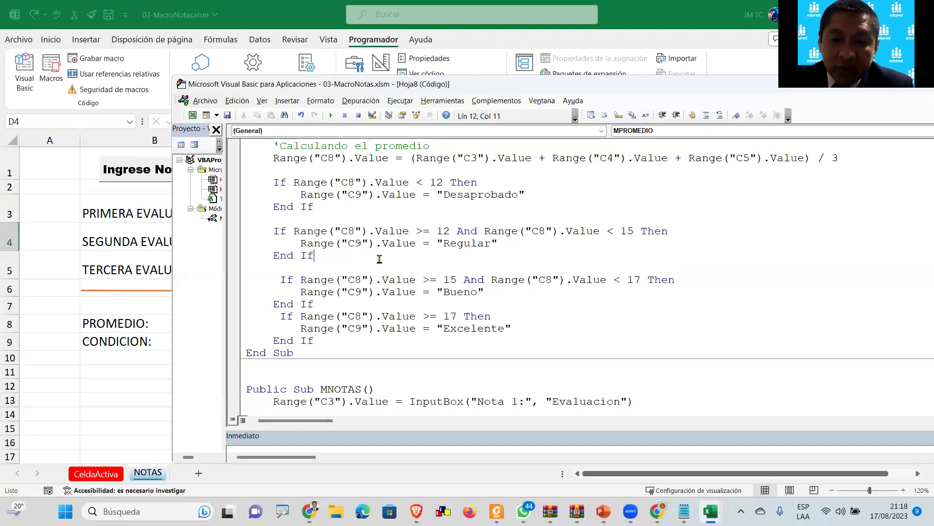
# Remove the extra indent so the Bueno If lines up with the other blocks.
pyautogui.scroll(-1, 292, 280)
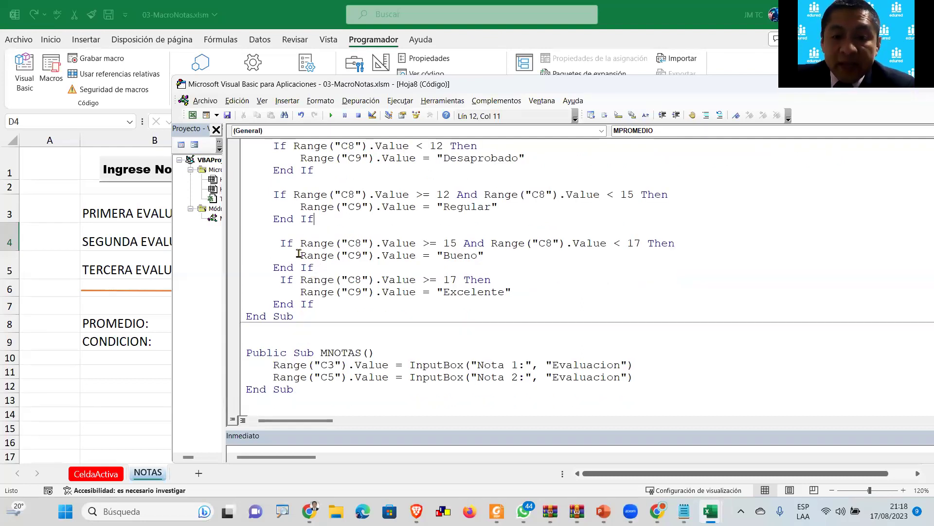
pyautogui.moveTo(280, 243); pyautogui.dragTo(287, 243)
pyautogui.press('Left')
pyautogui.press('BackSpace')
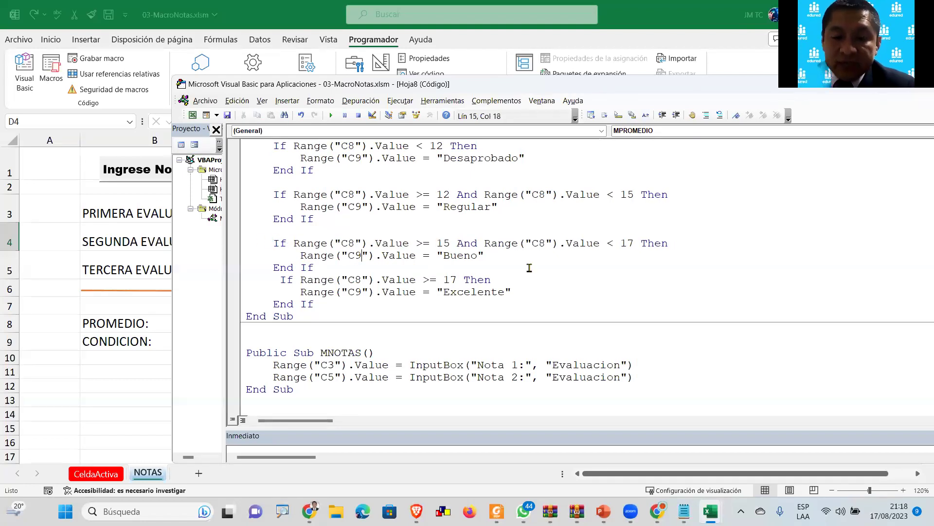
# Add a blank line before the Excelente If and remove its extra leading space.
pyautogui.click(351, 265)
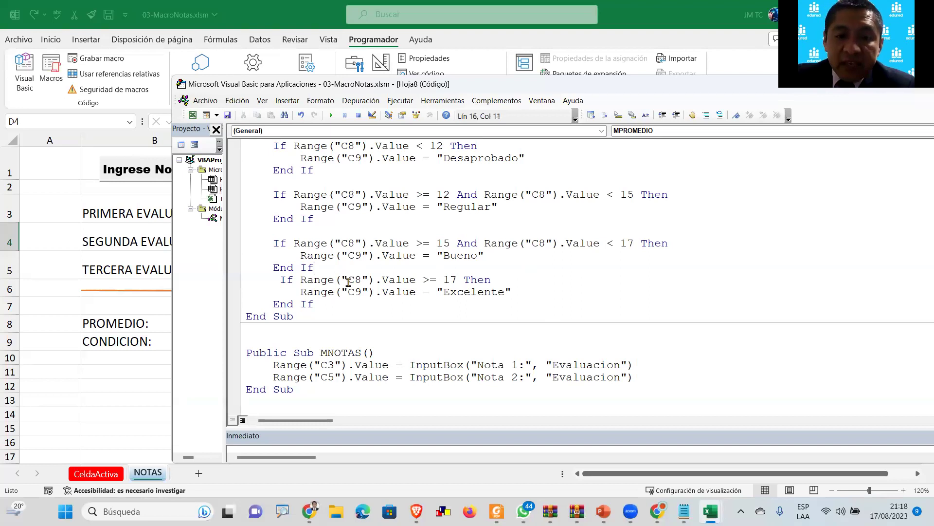
pyautogui.press('Return')
pyautogui.scroll(1, 309, 319)
pyautogui.click(280, 328)
pyautogui.press('BackSpace')
# Review the Desaprobado and Regular If blocks in the tidied MPROMEDIO code.
pyautogui.scroll(1, 304, 325)
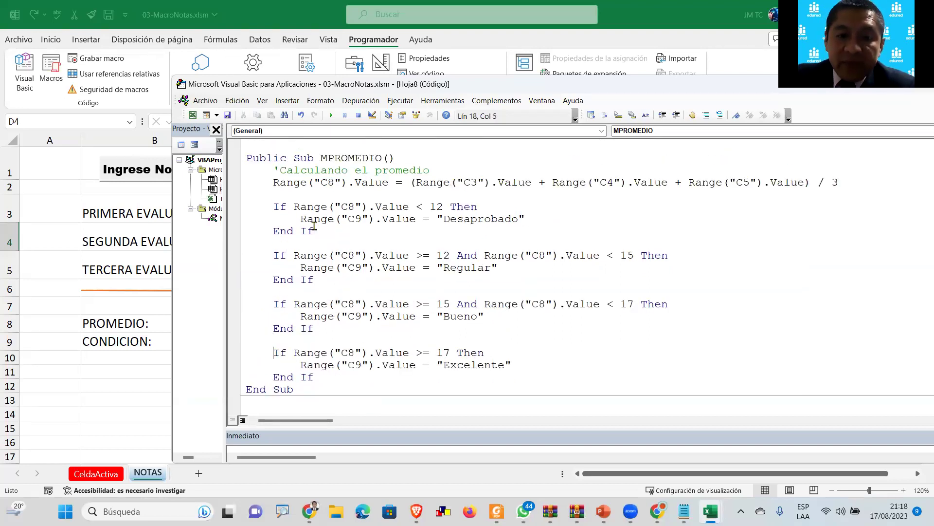
pyautogui.moveTo(273, 206); pyautogui.dragTo(315, 232)
pyautogui.moveTo(273, 255); pyautogui.dragTo(327, 276)
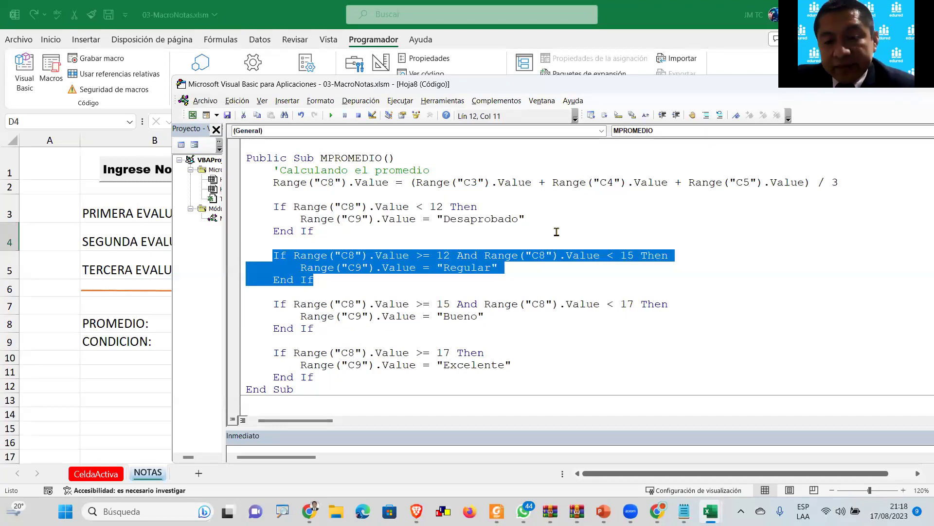
pyautogui.scroll(-1, 496, 287)
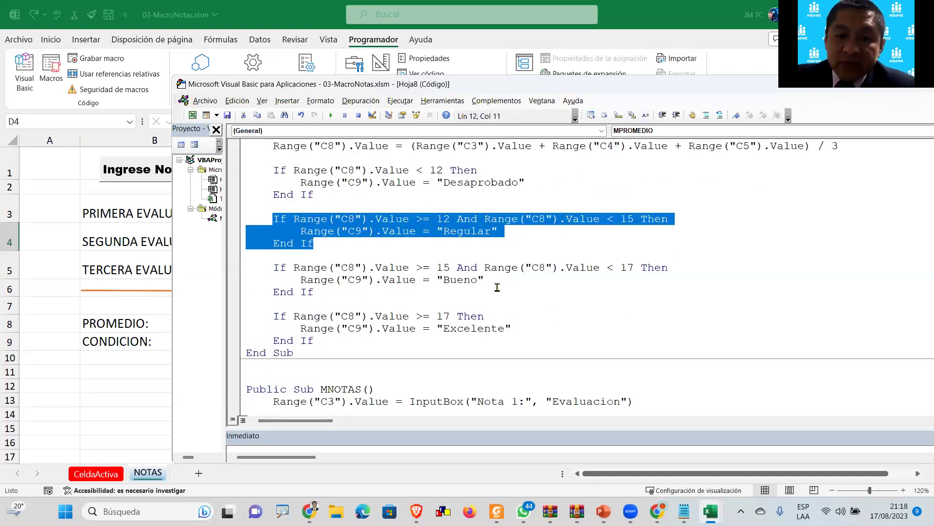
pyautogui.scroll(-1, 496, 292)
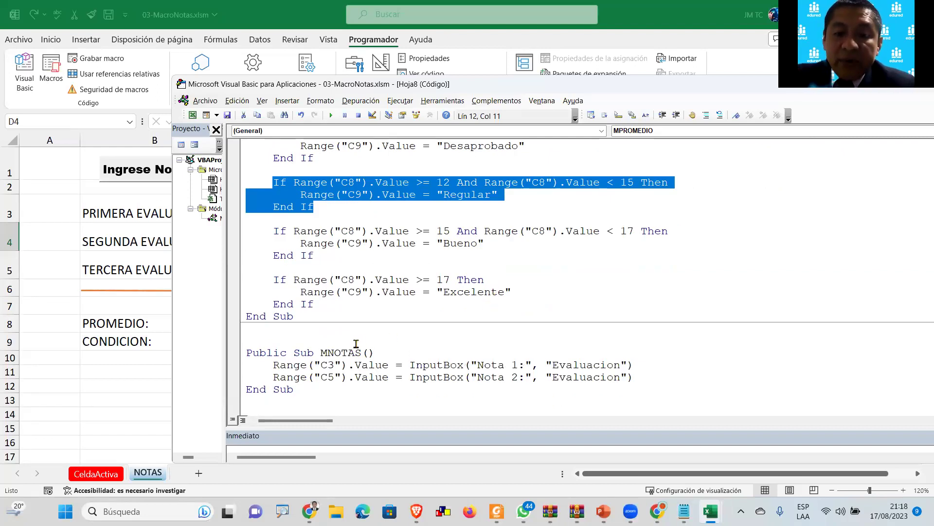
pyautogui.click(387, 340)
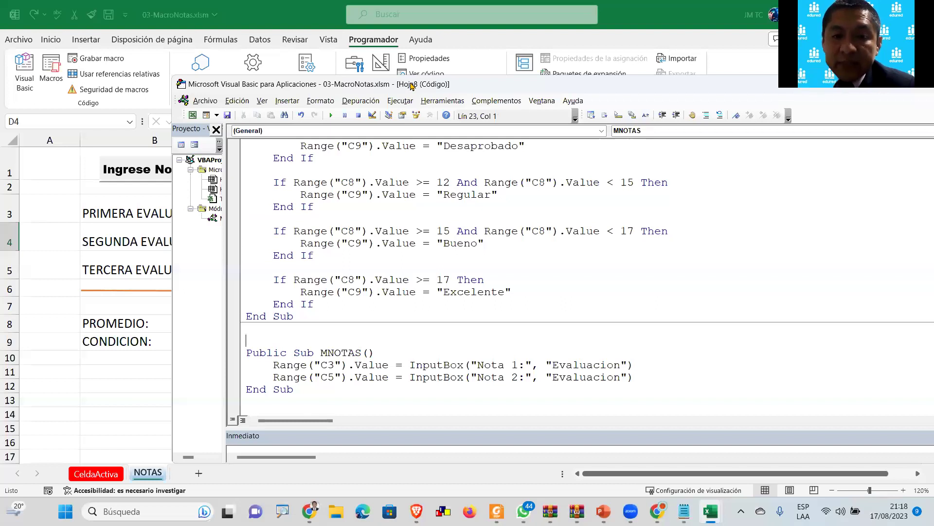
# Insert Range("C4").Value = InputBox("Nota 2:", "Evaluación") after the Nota 1 line.
pyautogui.moveTo(409, 85); pyautogui.dragTo(540, 46)
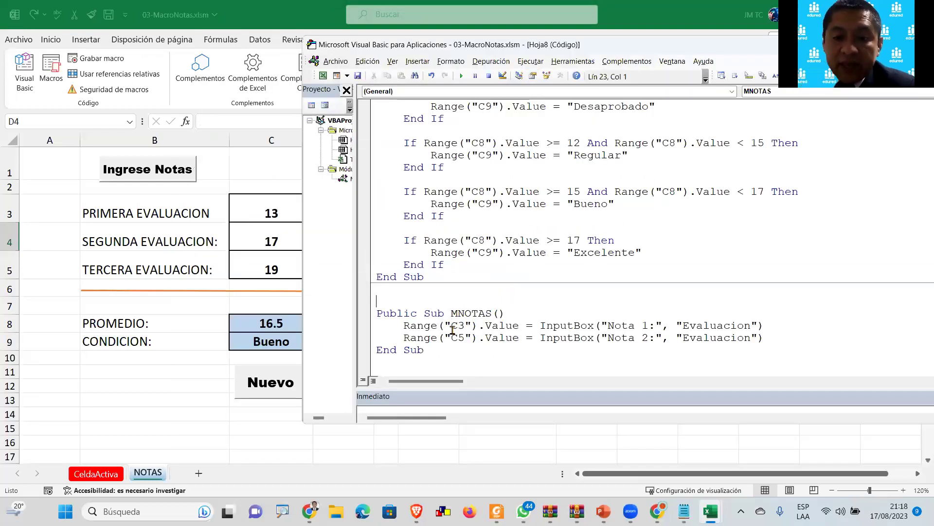
pyautogui.moveTo(458, 325); pyautogui.dragTo(465, 326)
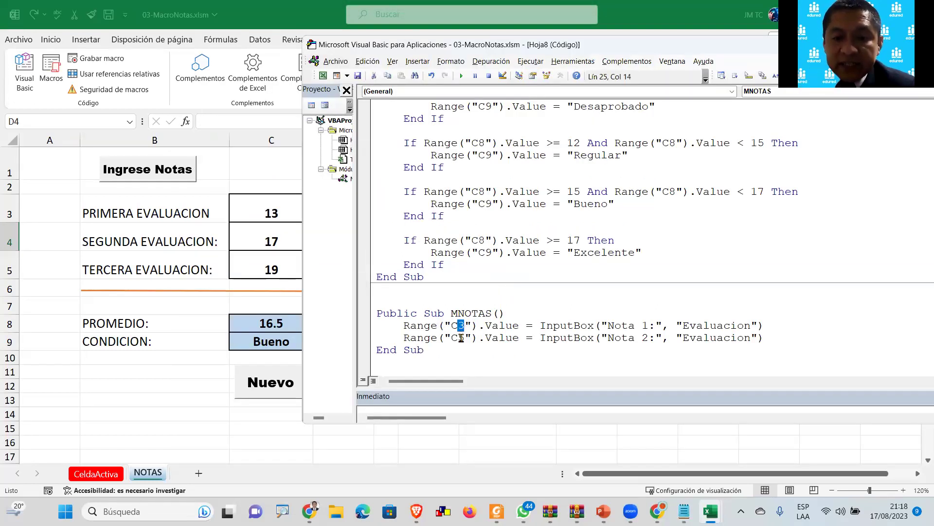
pyautogui.click(771, 327)
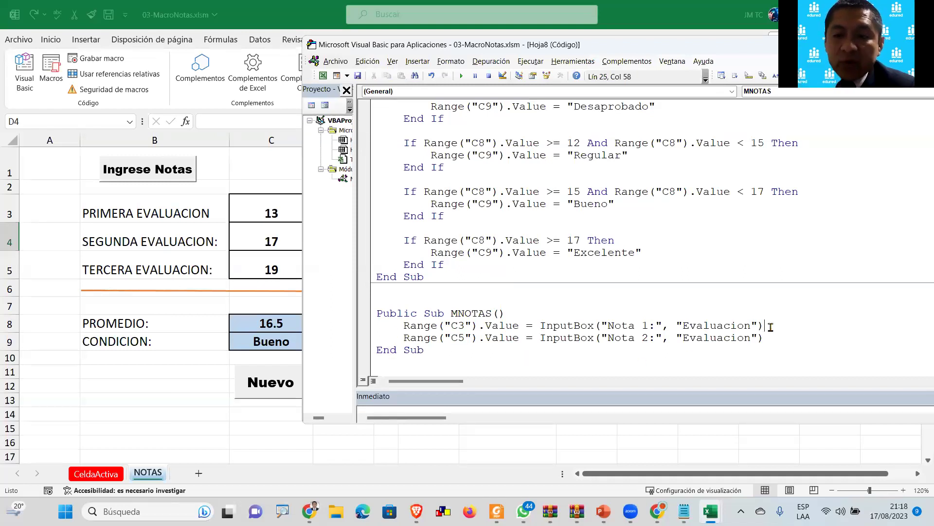
pyautogui.press('Return')
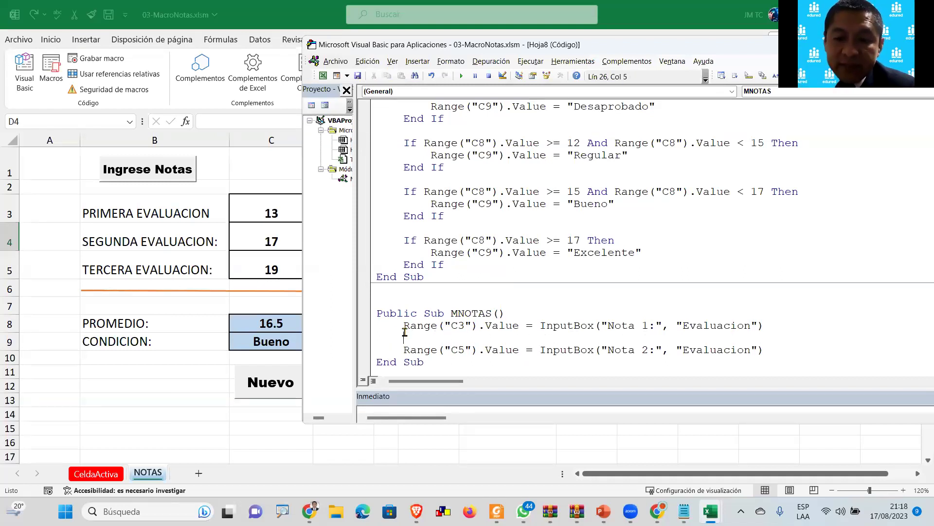
pyautogui.write('Range(')
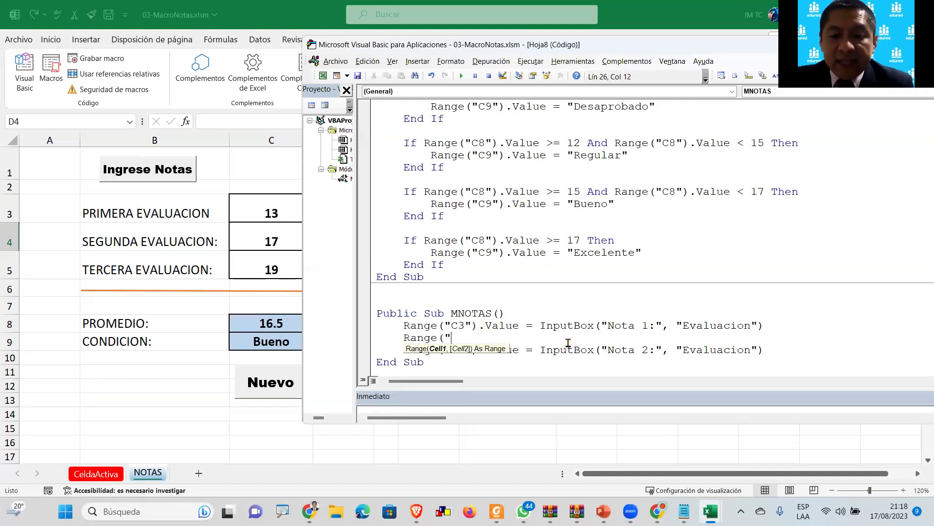
pyautogui.write('4").value =')
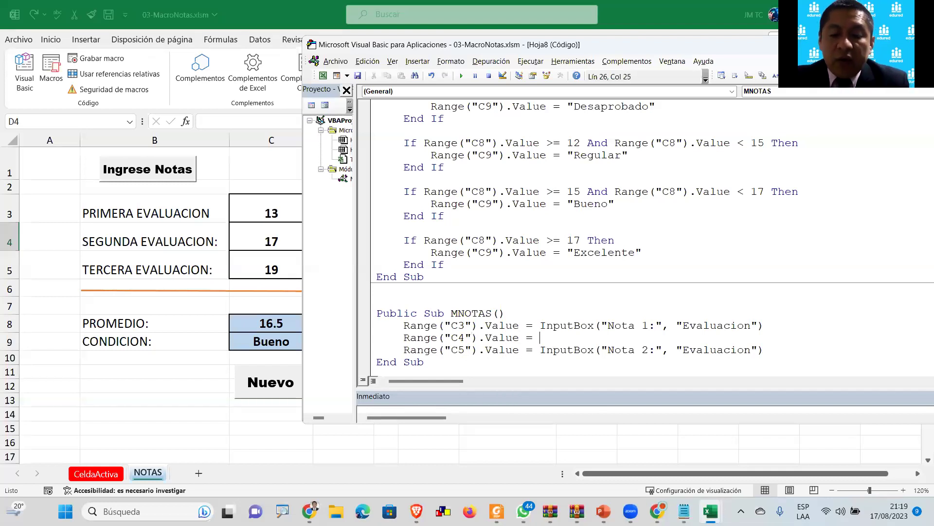
pyautogui.write('In')
pyautogui.write('t')
pyautogui.write('("Nota 2')
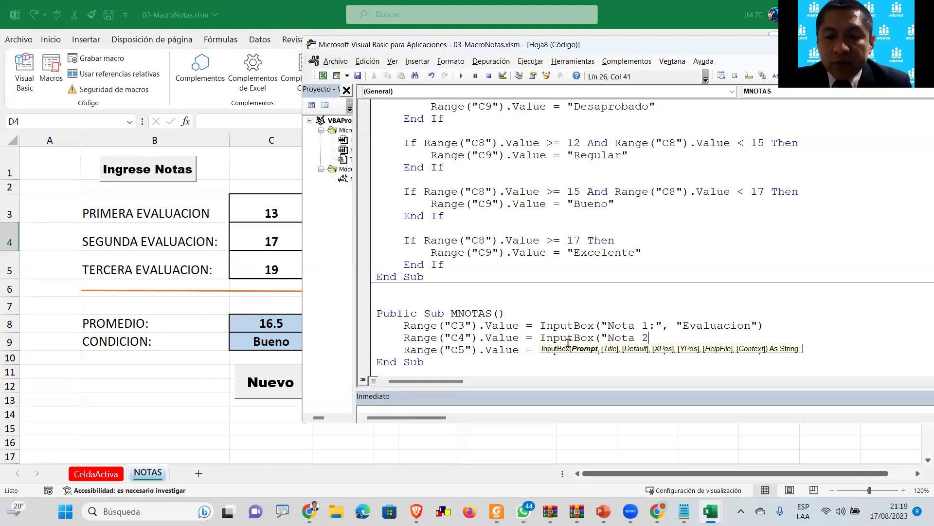
pyautogui.write(',')
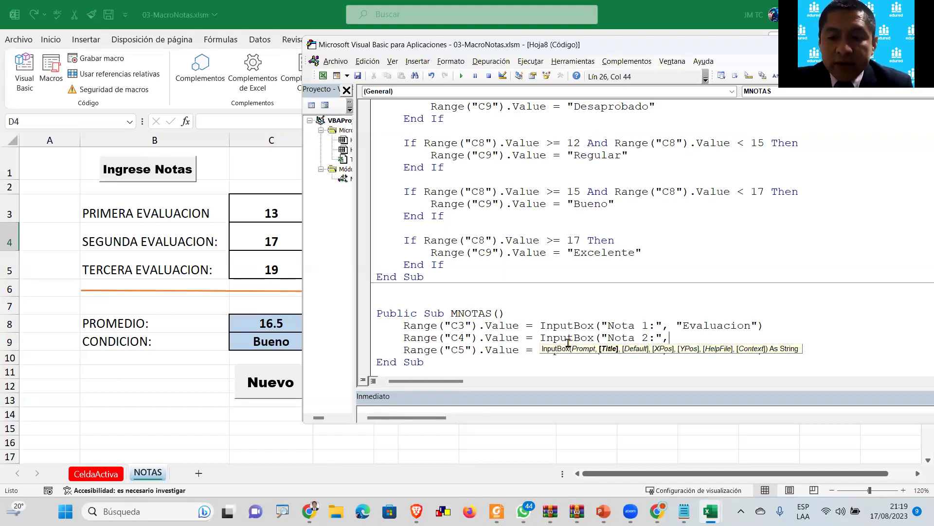
pyautogui.write('lau')
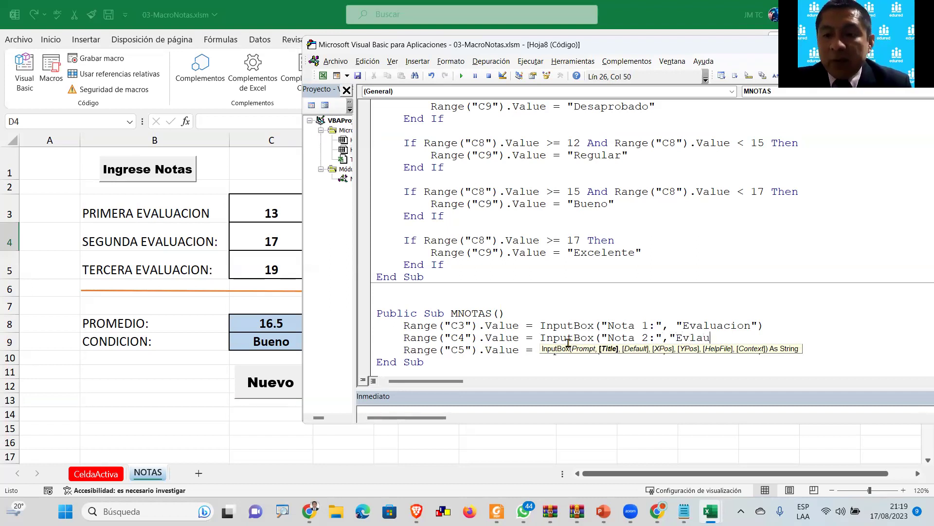
pyautogui.press('BackSpace')
pyautogui.press('BackSpace')
pyautogui.press('BackSpace')
pyautogui.press('BackSpace')
pyautogui.press('BackSpace')
pyautogui.press('BackSpace')
pyautogui.write('aluación"=')
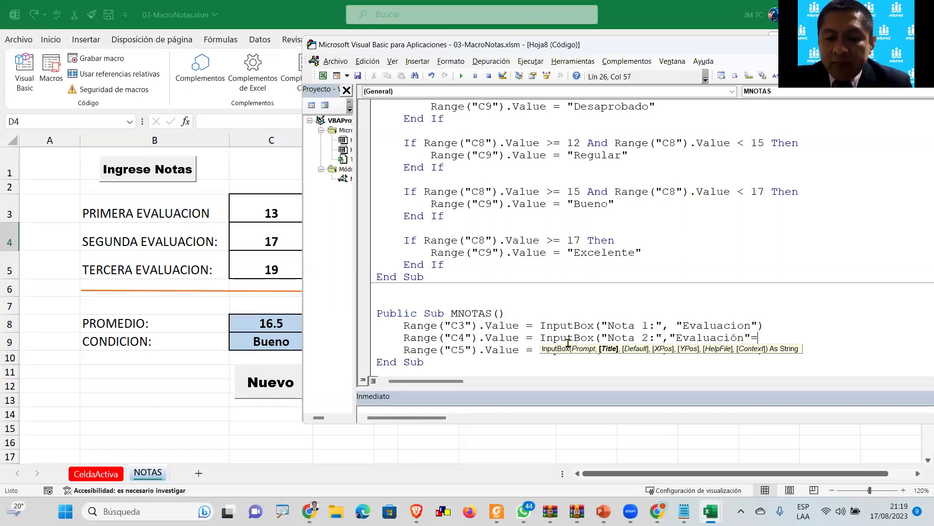
pyautogui.write(')')
# Change the C5 line's prompt to "Nota 3:" and review the three grade-entry lines.
pyautogui.hscroll(3, 527, 311)
pyautogui.scroll(2, 515, 350)
pyautogui.moveTo(506, 382); pyautogui.dragTo(431, 382)
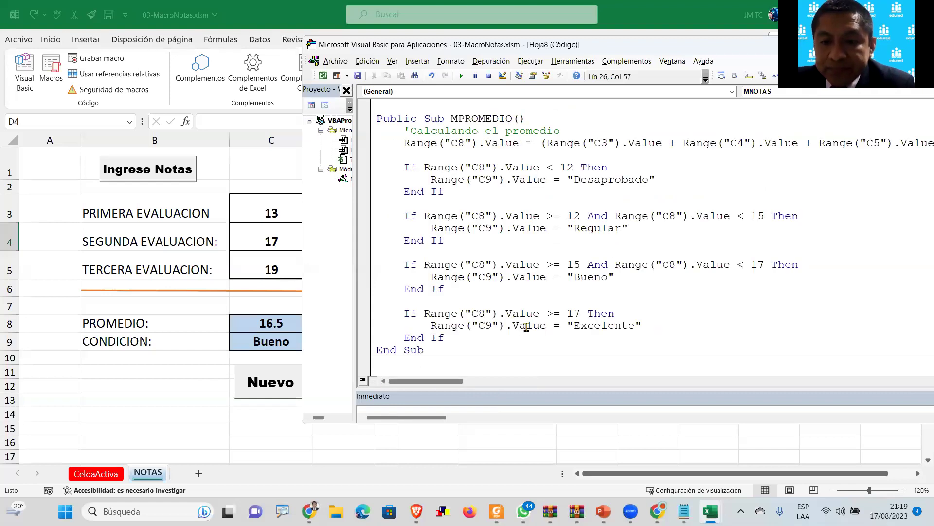
pyautogui.scroll(-3, 527, 326)
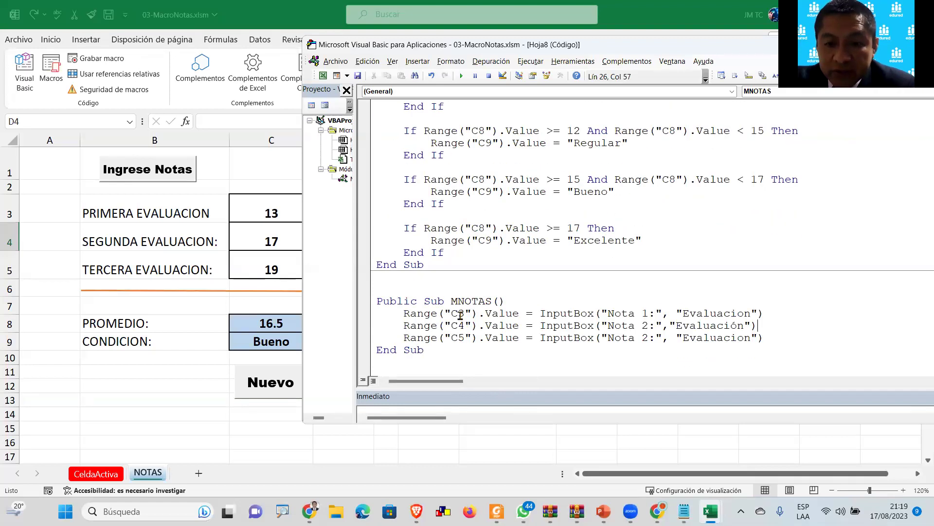
pyautogui.click(462, 339)
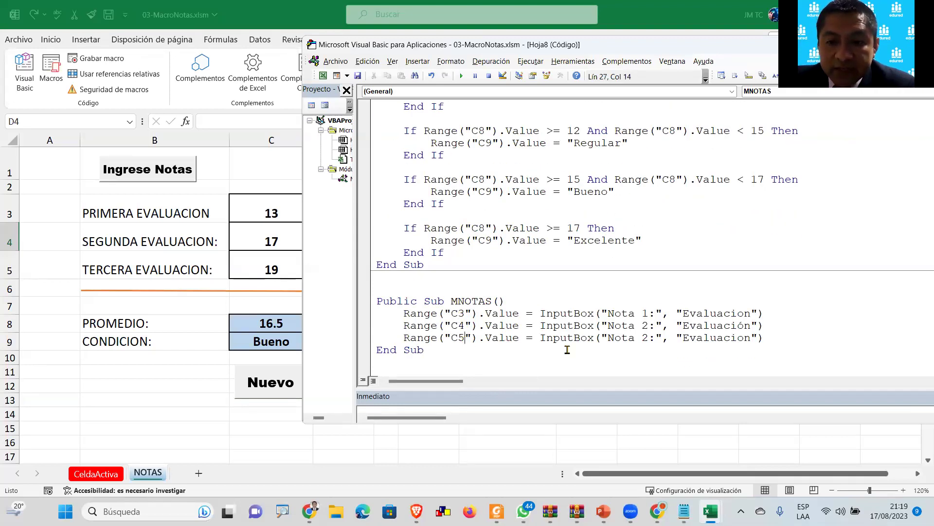
pyautogui.click(650, 337)
pyautogui.press('BackSpace')
pyautogui.write('3')
pyautogui.click(698, 313)
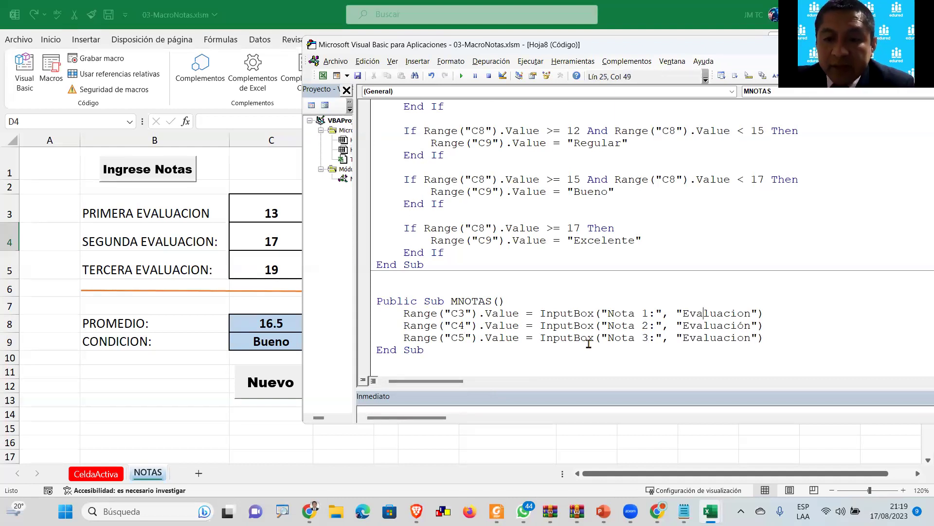
pyautogui.moveTo(780, 337); pyautogui.dragTo(375, 316)
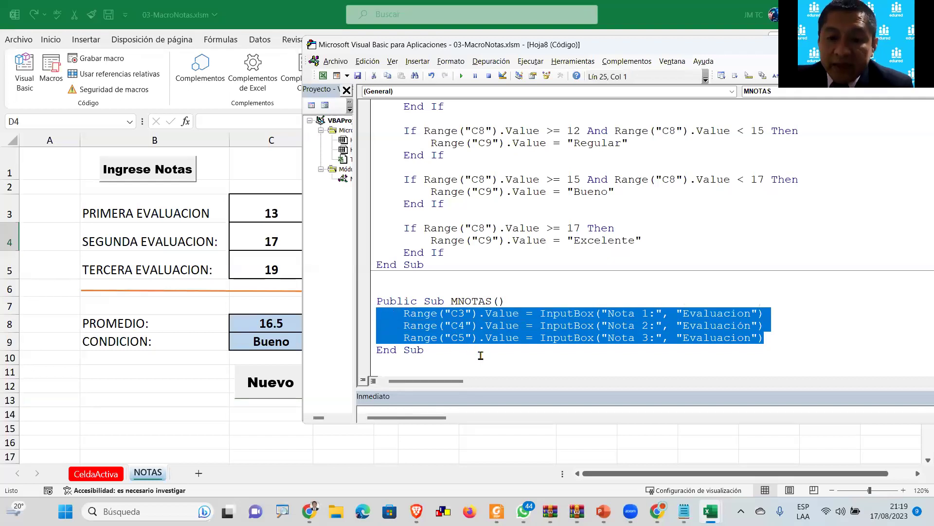
pyautogui.click(233, 281)
# Run Ingrese Notas with grades 19, 16 and 14 and calculate the average 16.33333333.
pyautogui.click(181, 179)
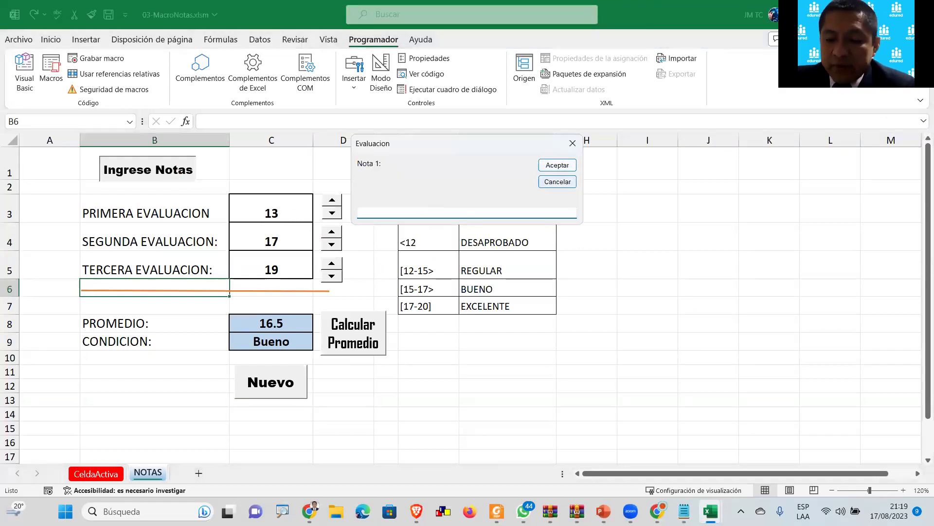
pyautogui.write('19')
pyautogui.press('Return')
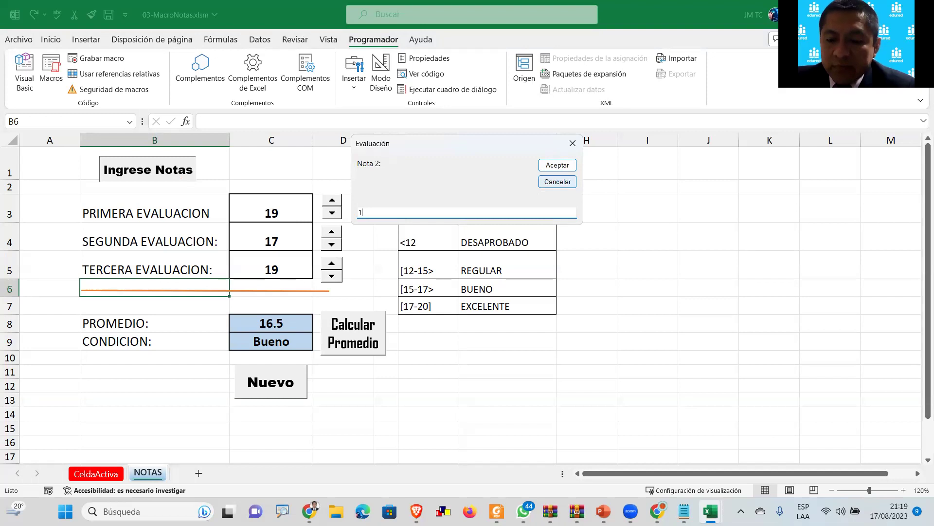
pyautogui.write('6')
pyautogui.press('Return')
pyautogui.press('Return')
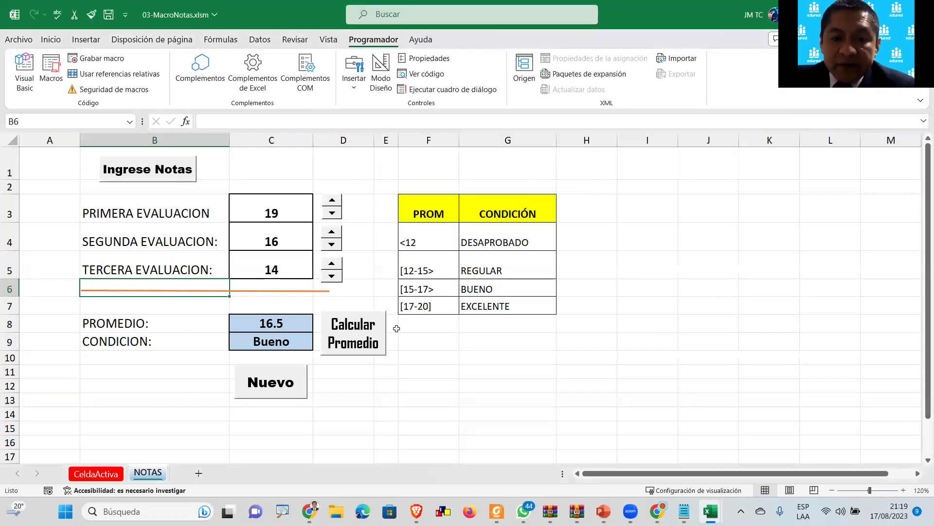
pyautogui.click(374, 344)
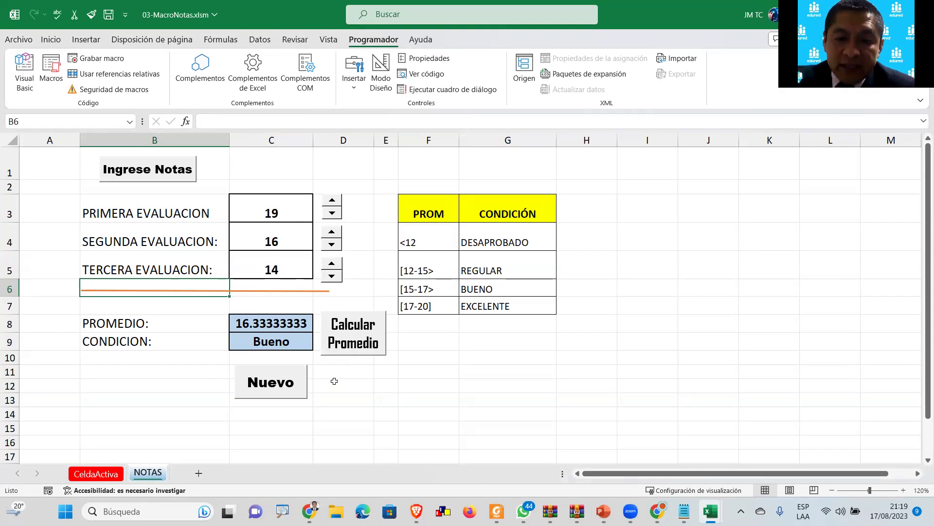
# Clear the form with Nuevo, noting 16 still left in C4, and return to the code.
pyautogui.click(289, 394)
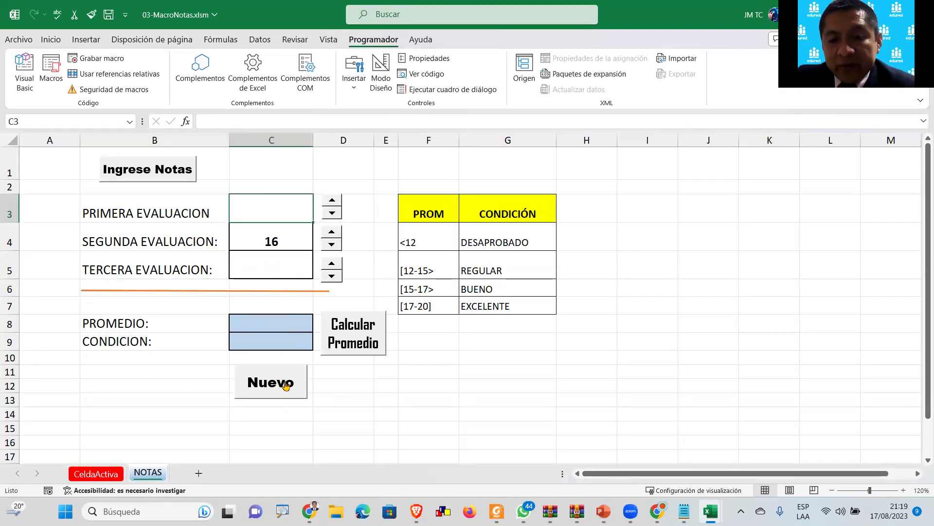
pyautogui.click(269, 242)
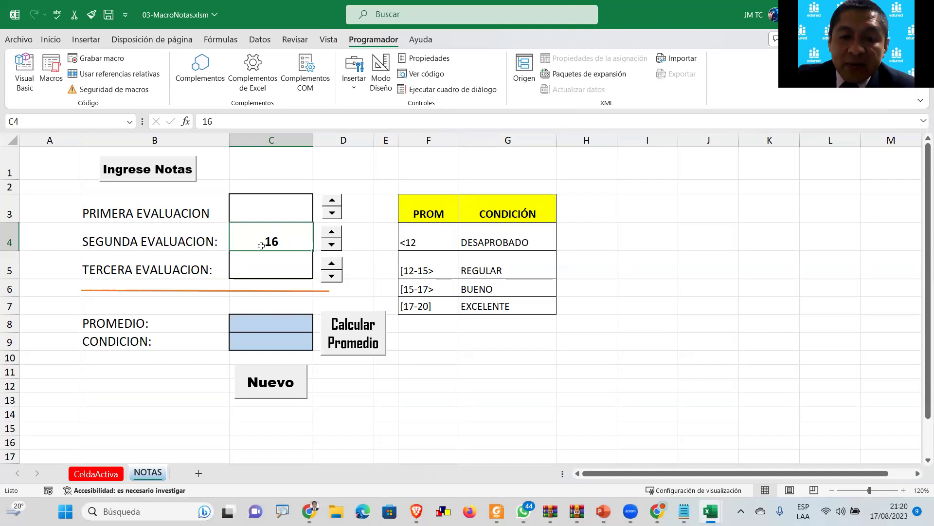
pyautogui.click(30, 73)
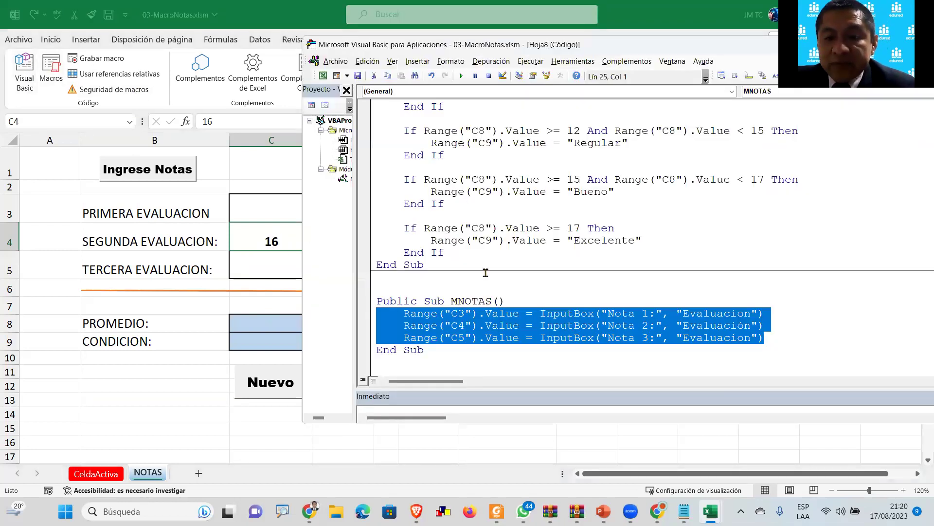
# Open the code of Módulo1 from the project panel.
pyautogui.click(486, 273)
pyautogui.moveTo(354, 237); pyautogui.dragTo(490, 227)
pyautogui.doubleClick(384, 152)
pyautogui.scroll(2, 589, 209)
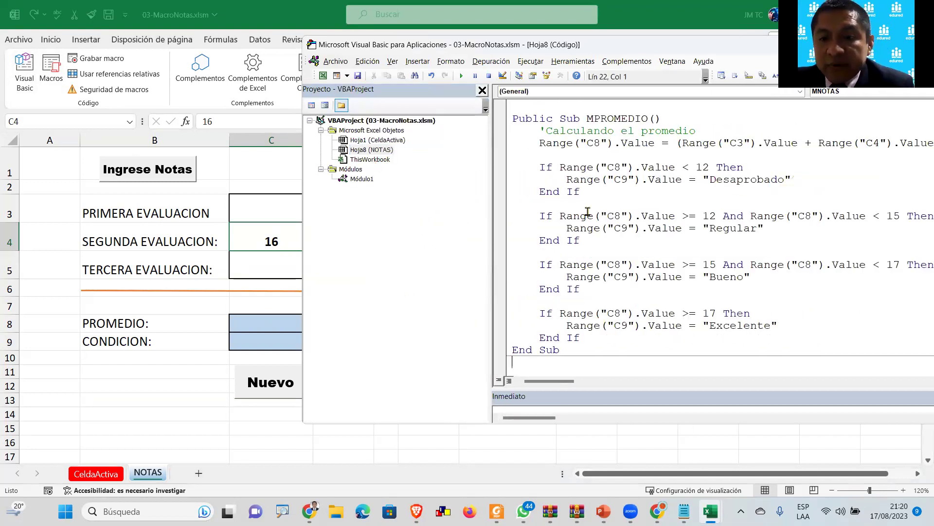
pyautogui.scroll(-2, 587, 211)
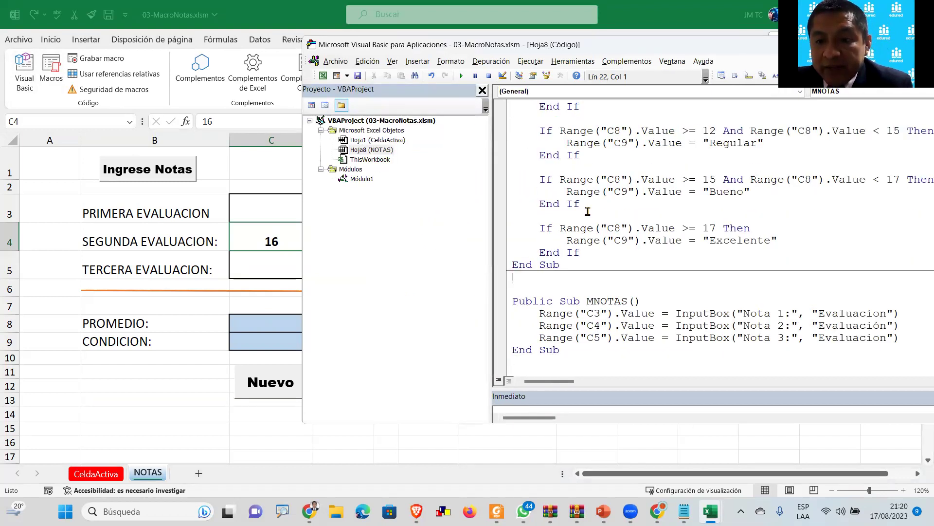
pyautogui.doubleClick(361, 179)
pyautogui.scroll(2, 569, 217)
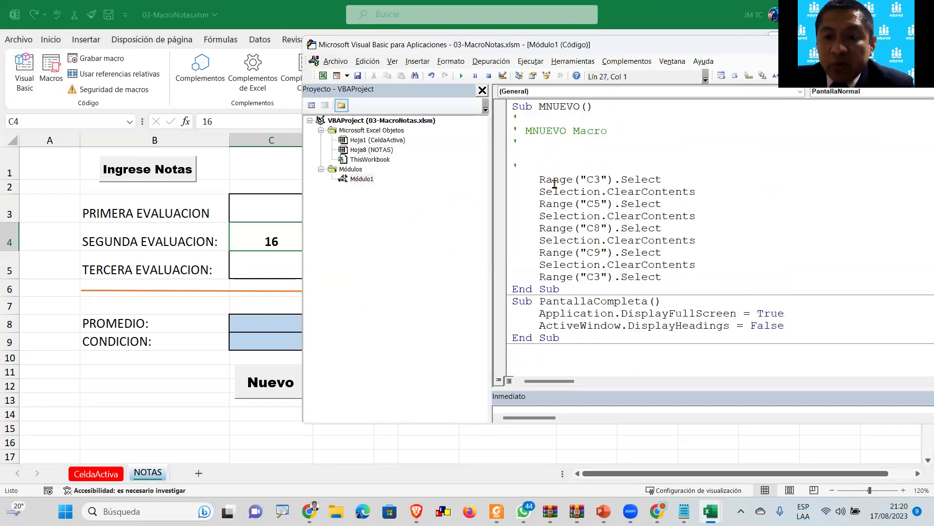
# Make room in MNUEVO between the C3 and C5 clearing code for new C4 lines.
pyautogui.moveTo(540, 179); pyautogui.dragTo(695, 195)
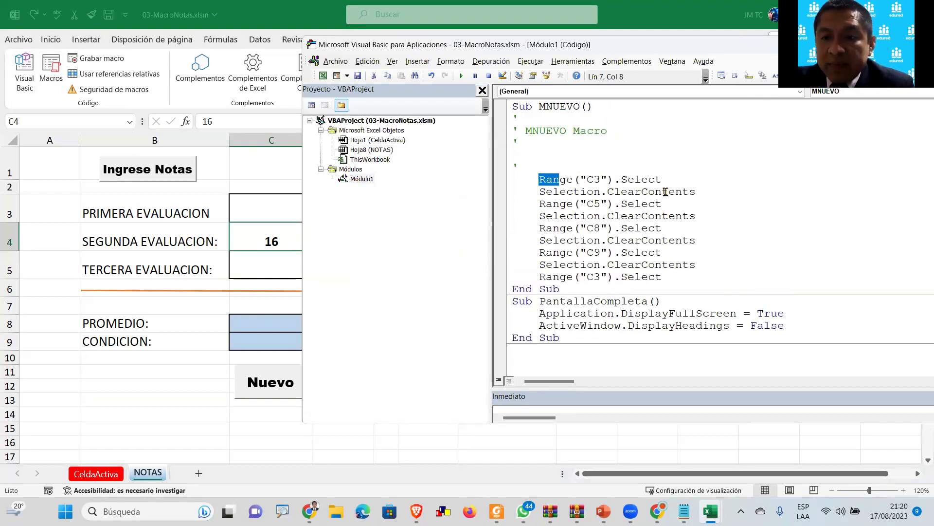
pyautogui.click(720, 196)
pyautogui.press('Return')
pyautogui.press('Return')
pyautogui.moveTo(661, 179); pyautogui.dragTo(531, 171)
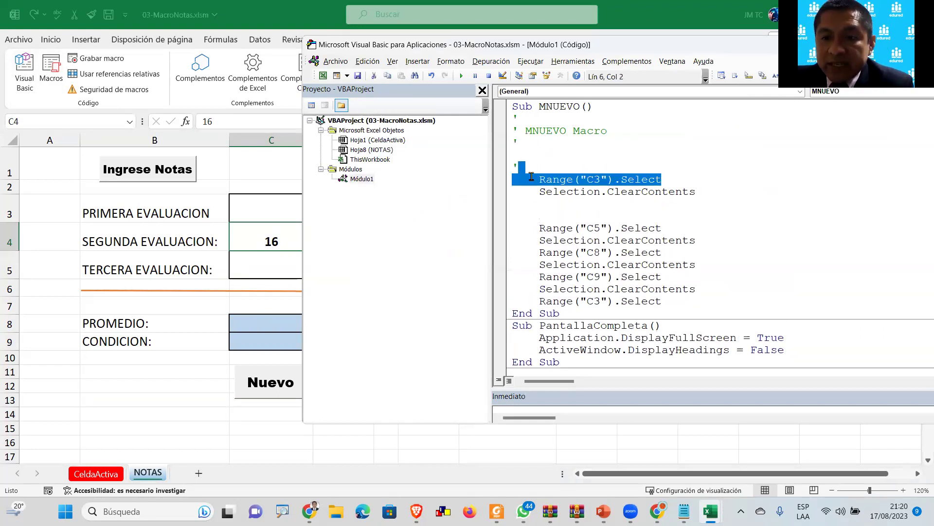
pyautogui.moveTo(696, 193); pyautogui.dragTo(535, 195)
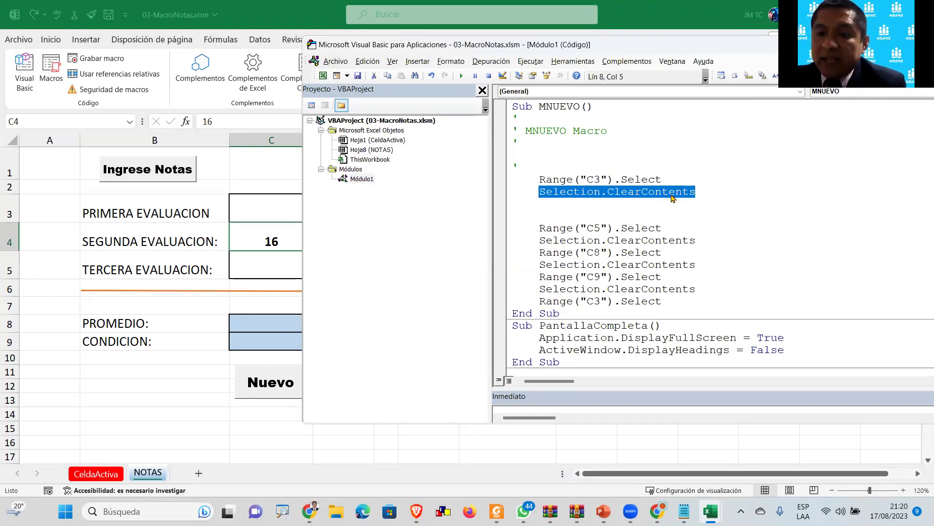
pyautogui.click(536, 225)
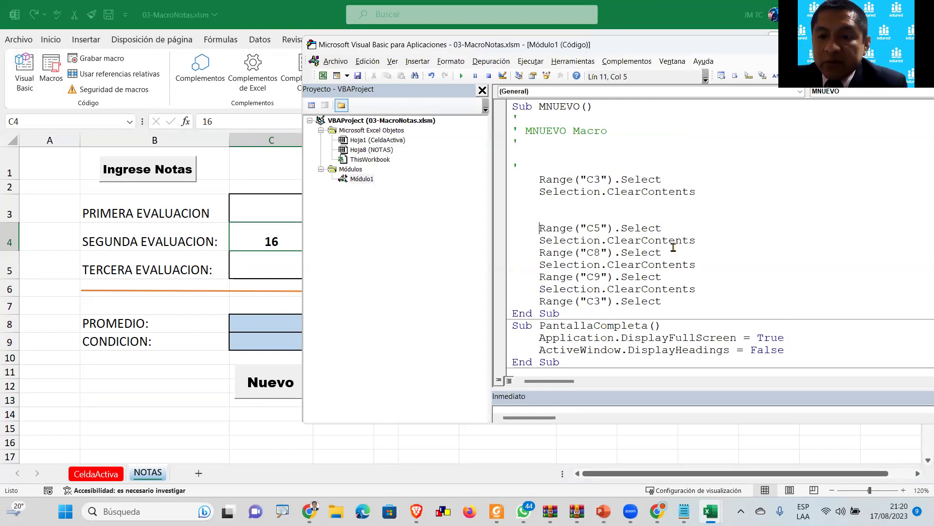
pyautogui.click(714, 241)
pyautogui.press('Return')
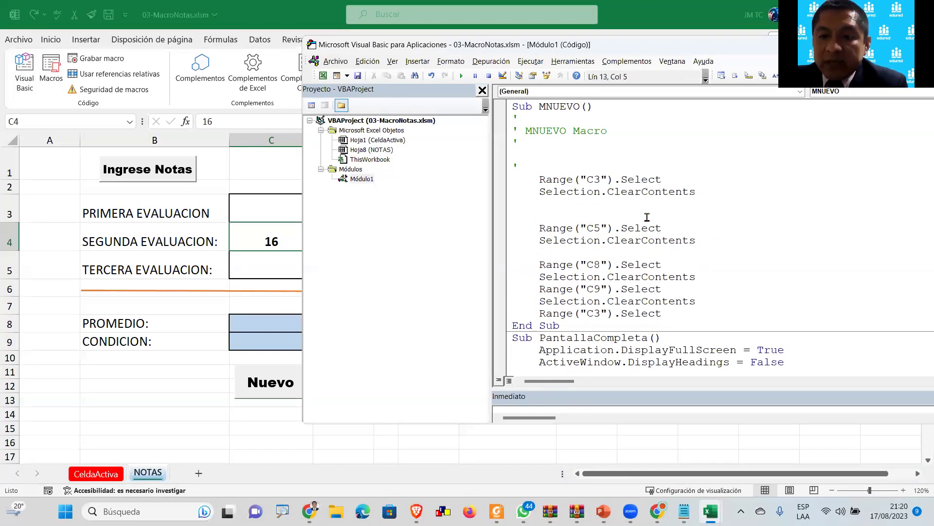
pyautogui.press('Return')
pyautogui.click(647, 215)
pyautogui.press('Return')
pyautogui.press('Up')
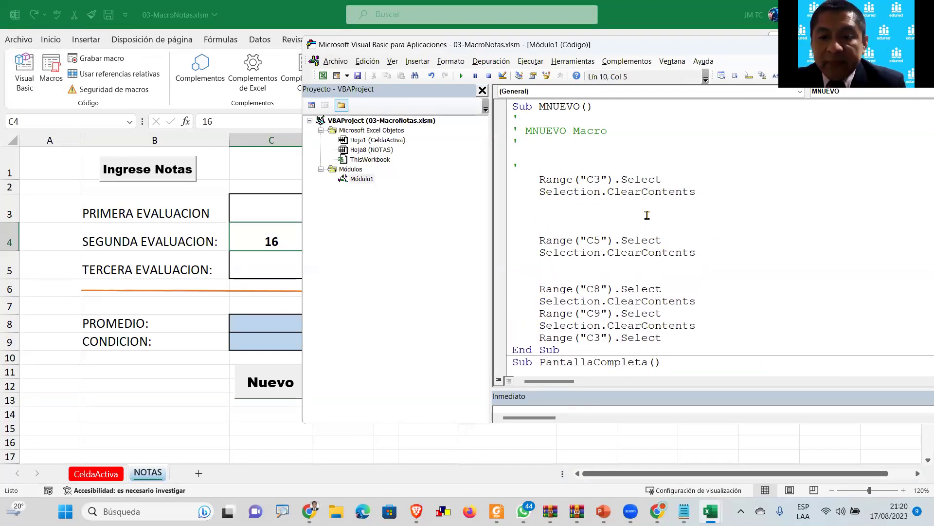
# Add Range("C4").Select and Selection.ClearContents to MNUEVO.
pyautogui.write('ge("C4')
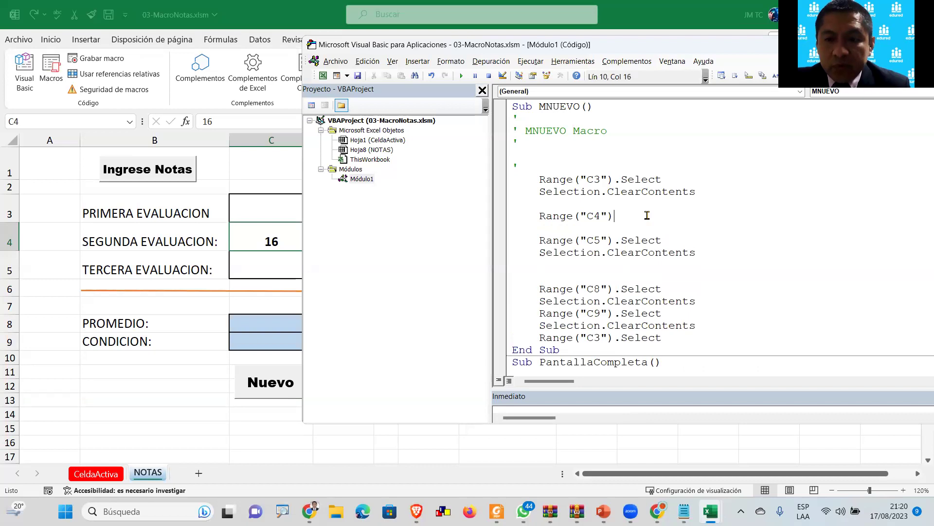
pyautogui.write('.')
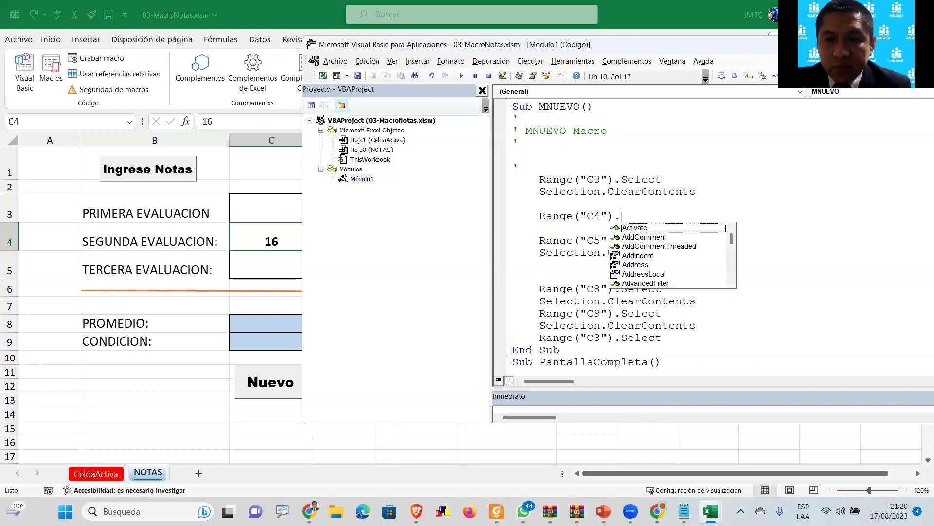
pyautogui.write('se')
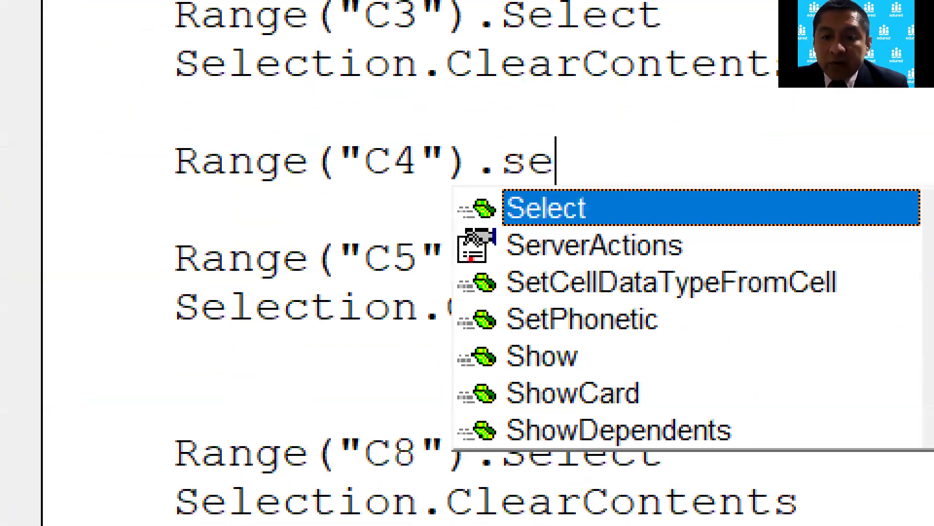
pyautogui.moveTo(430, 266); pyautogui.dragTo(488, 401)
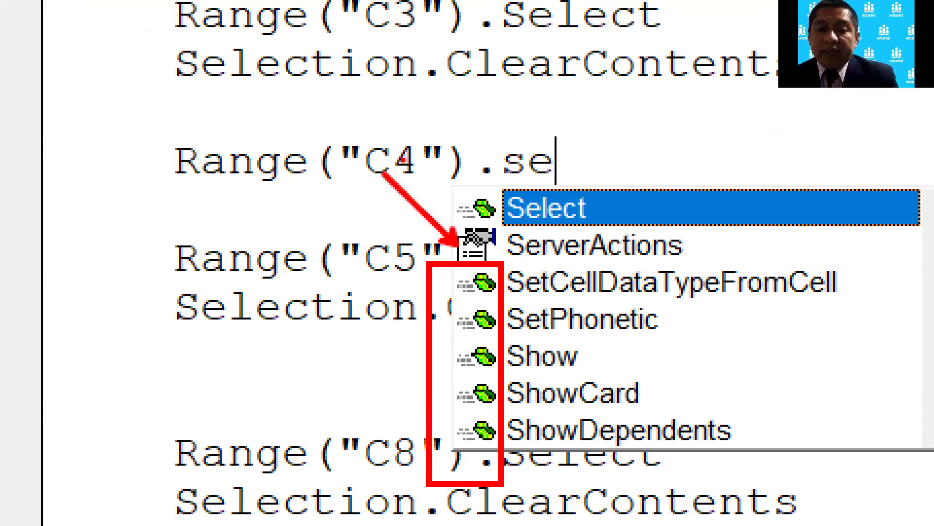
pyautogui.click(648, 218)
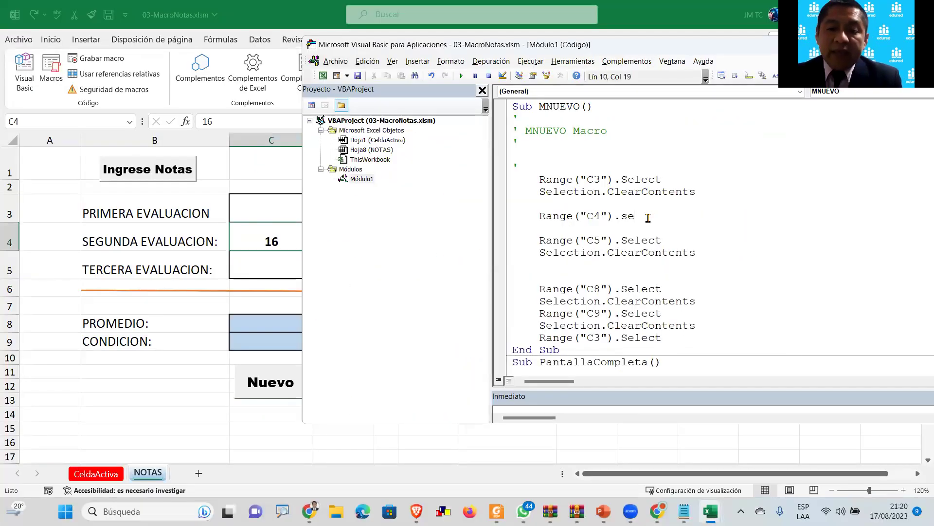
pyautogui.press('BackSpace')
pyautogui.press('BackSpace')
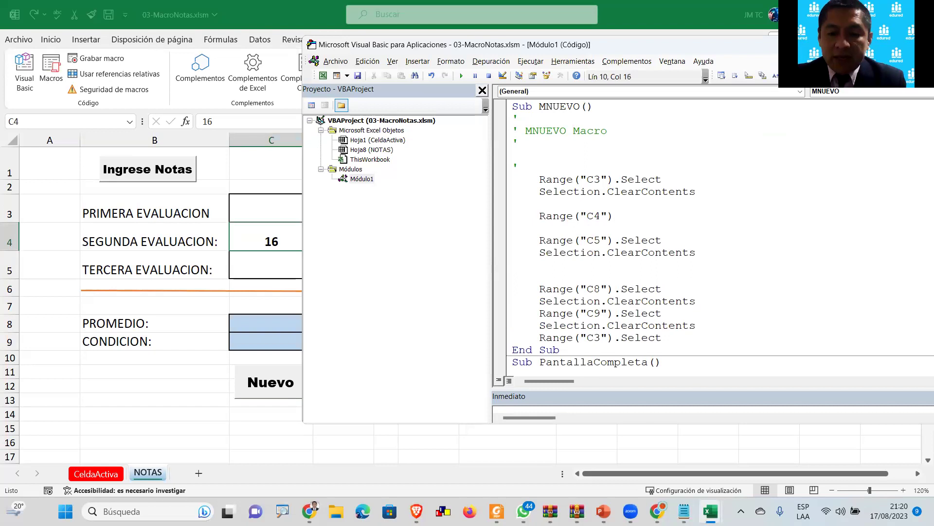
pyautogui.hotkey('ctrl', 'space')
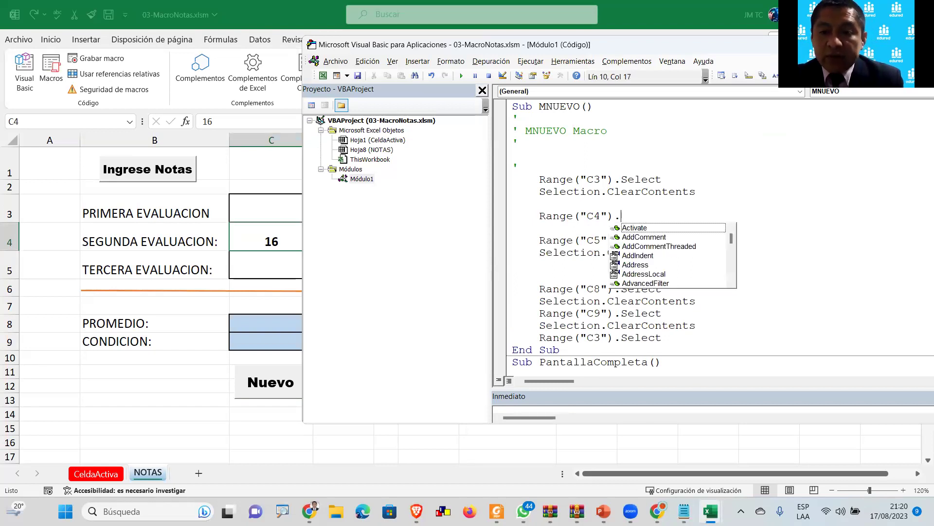
pyautogui.write('se')
pyautogui.press('Return')
pyautogui.write('Selection.C')
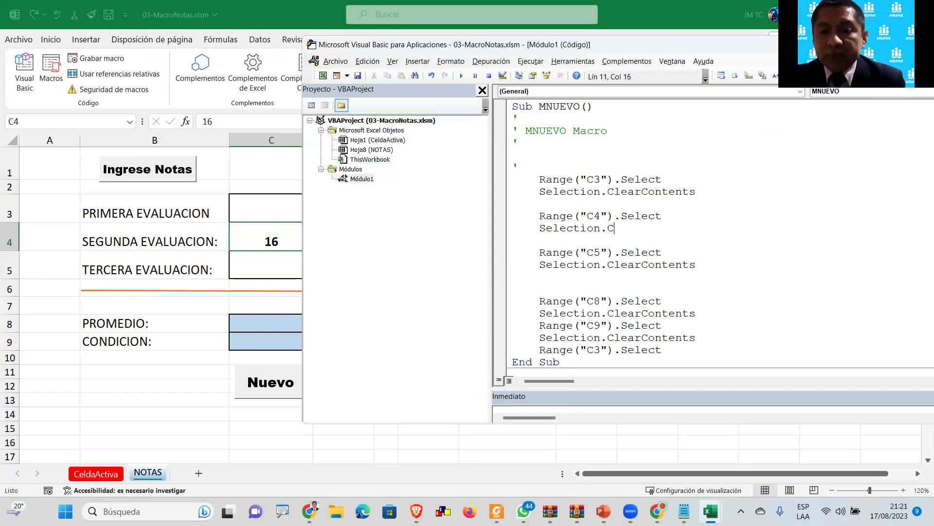
pyautogui.press('BackSpace')
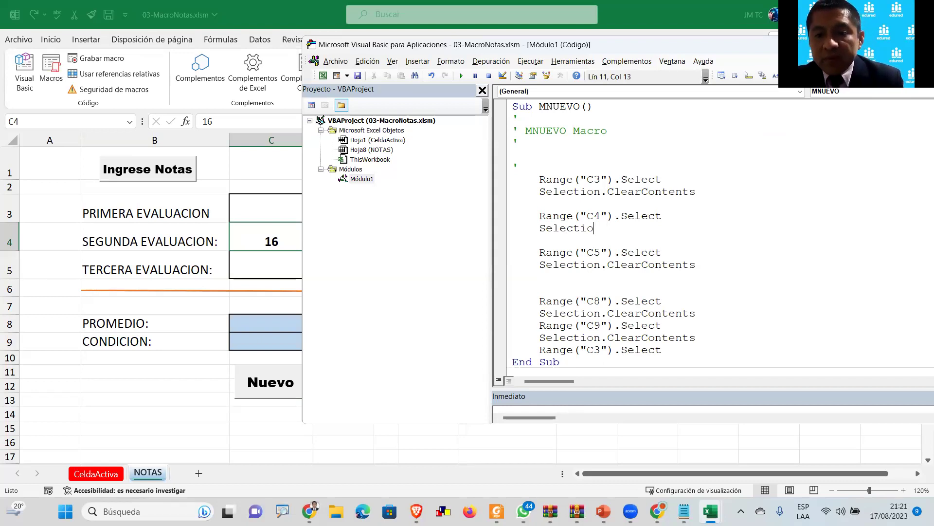
pyautogui.write('learCon')
pyautogui.press('BackSpace')
pyautogui.write('nts')
pyautogui.press('Return')
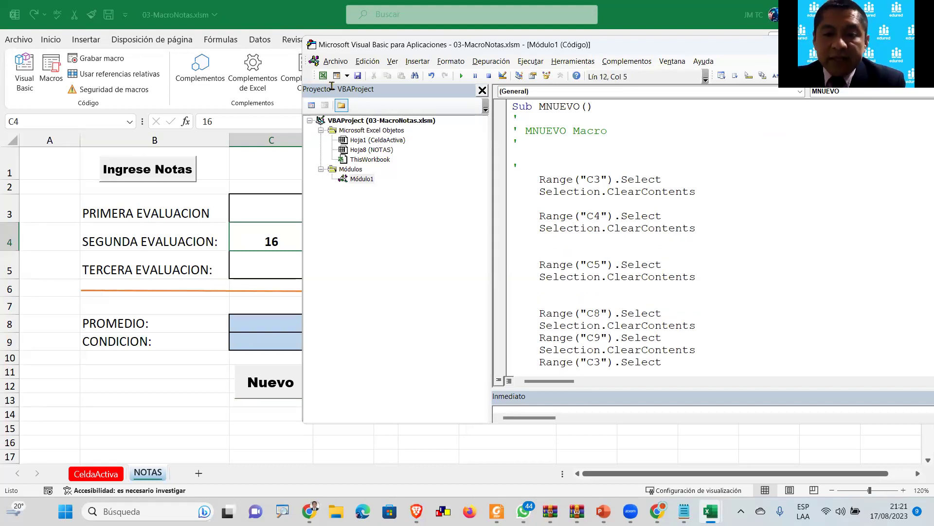
pyautogui.click(270, 176)
# Clear the form, then enter grades 19, 16 and 14 to get average 16.33333333, Bueno.
pyautogui.click(288, 382)
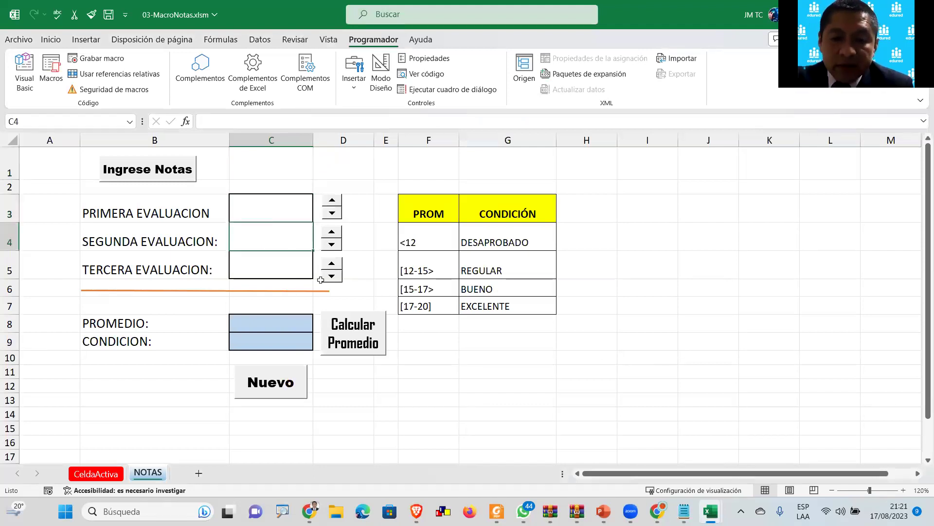
pyautogui.click(184, 169)
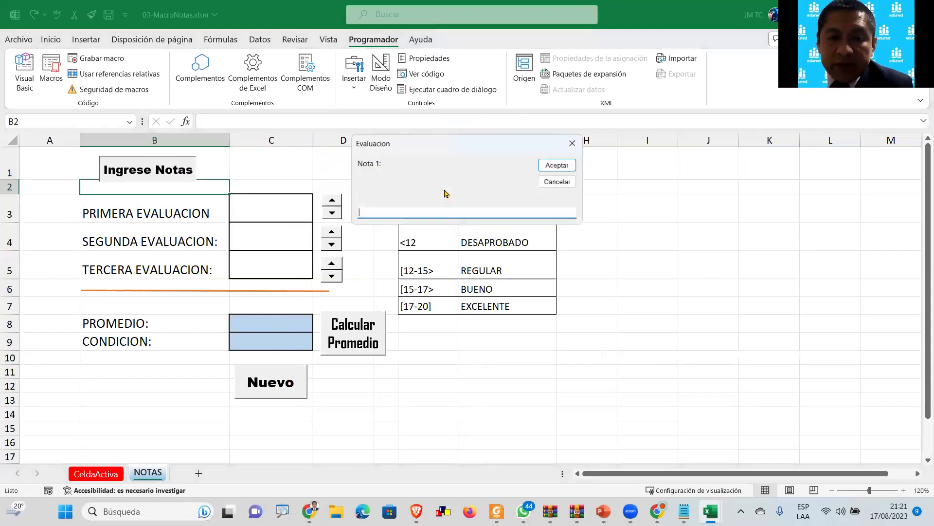
pyautogui.write('19')
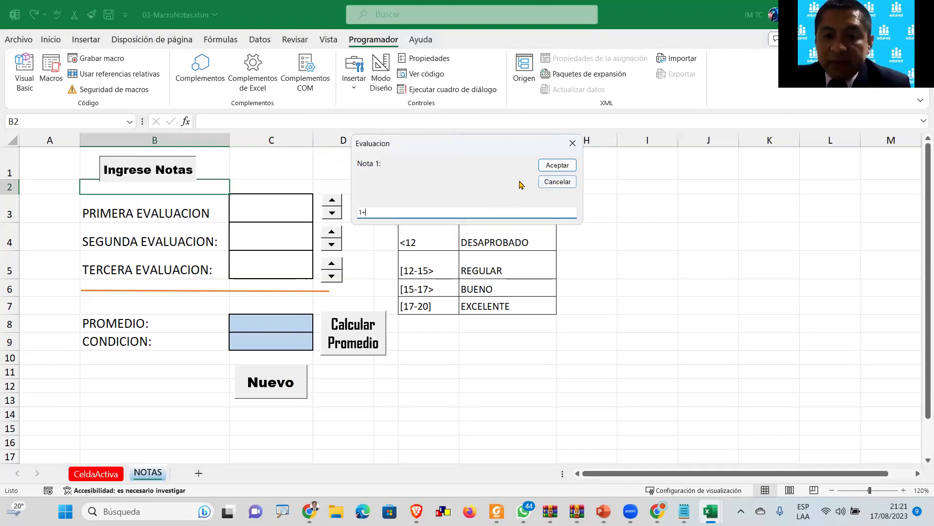
pyautogui.click(554, 167)
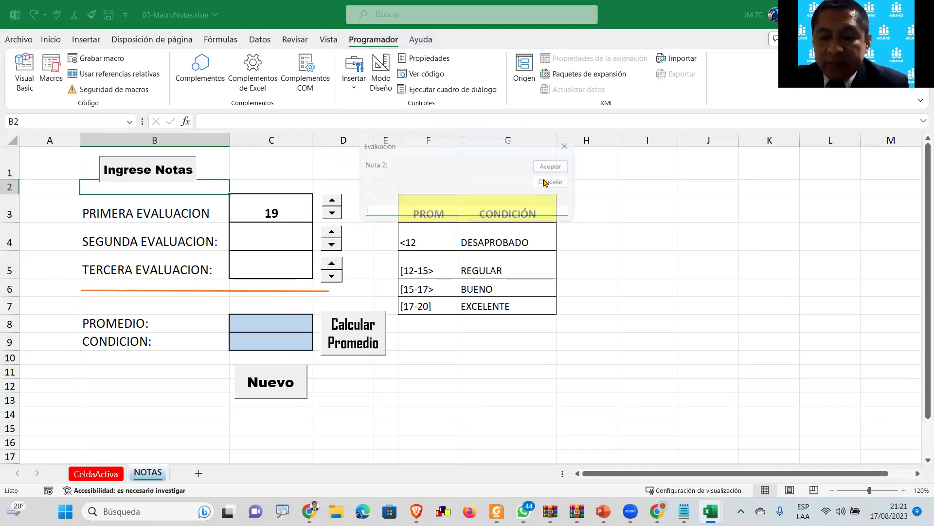
pyautogui.click(553, 168)
pyautogui.write('14')
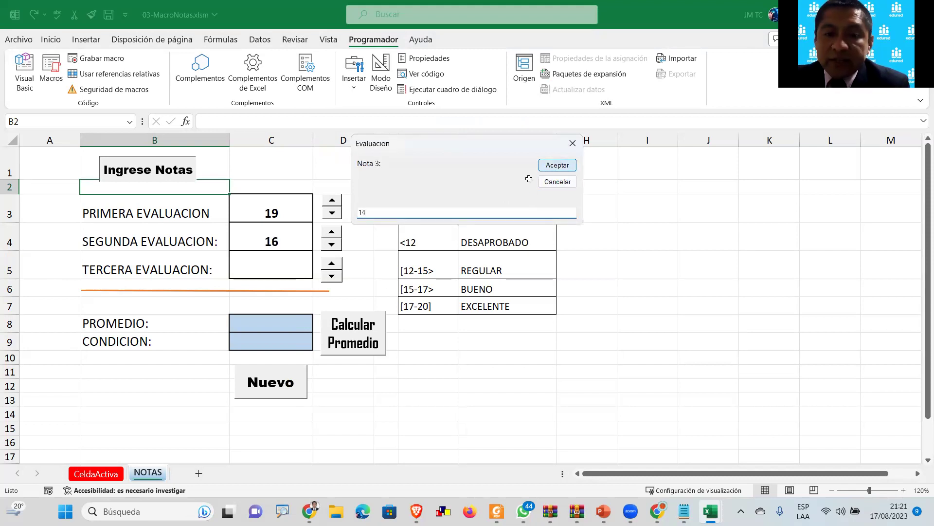
pyautogui.press('Return')
pyautogui.click(352, 327)
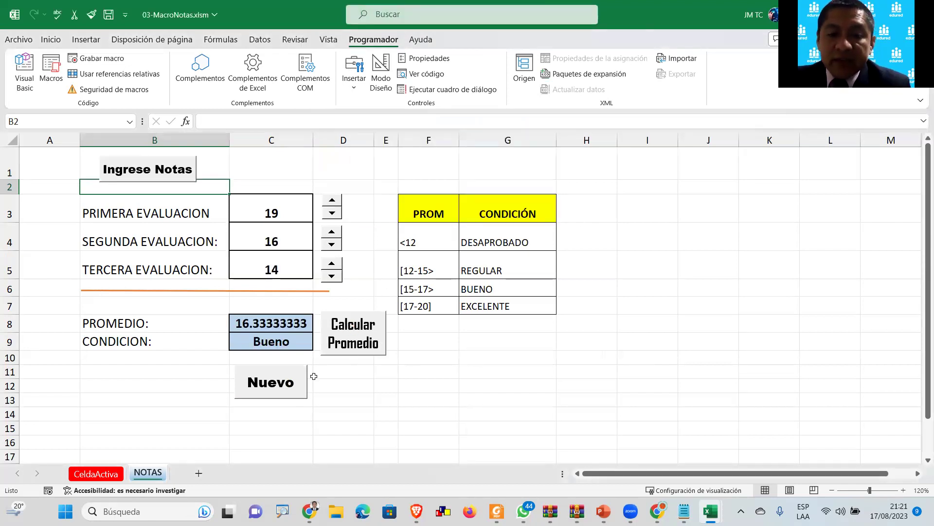
# Clear all grades and results, then close the workbook and save the changes.
pyautogui.click(286, 386)
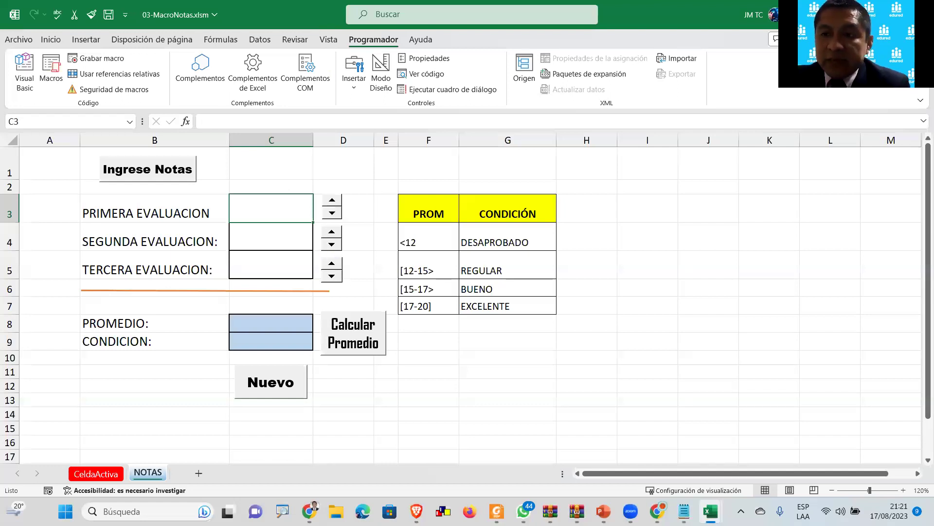
pyautogui.hotkey('alt', 'F4')
pyautogui.click(428, 269)
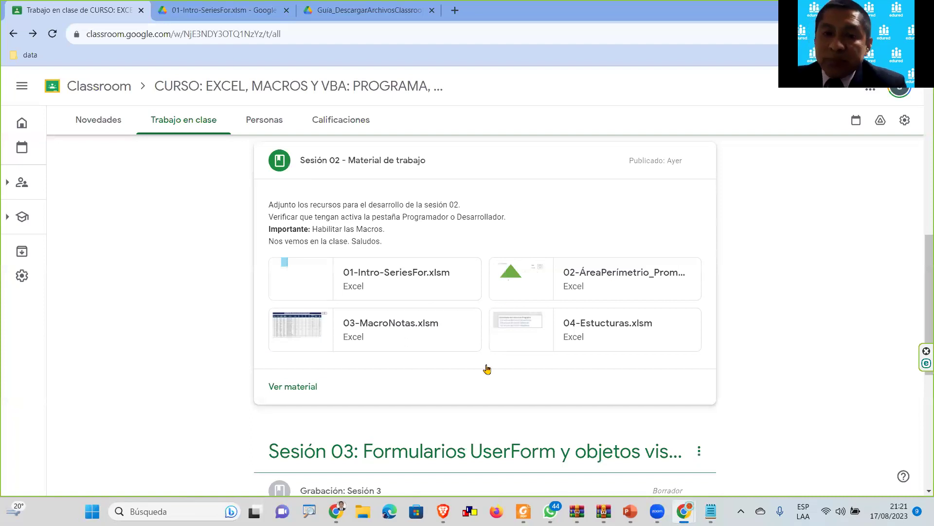
pyautogui.moveTo(474, 450)
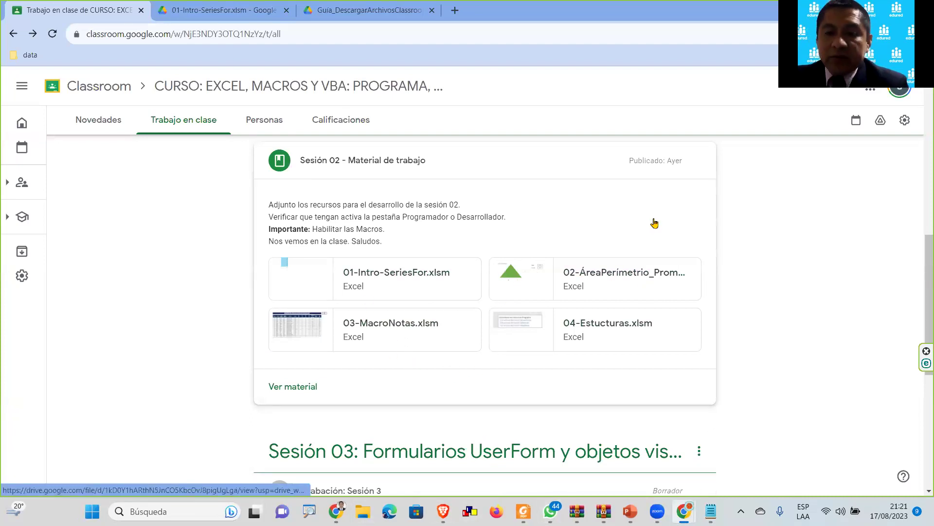
# Launch Excel by running "excel" from the Windows Run box.
pyautogui.press('super+r')
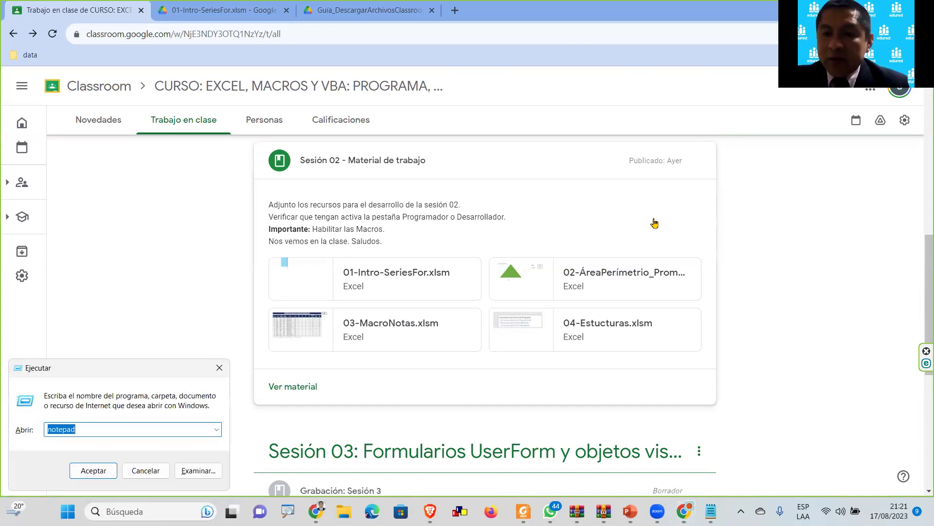
pyautogui.write('excel')
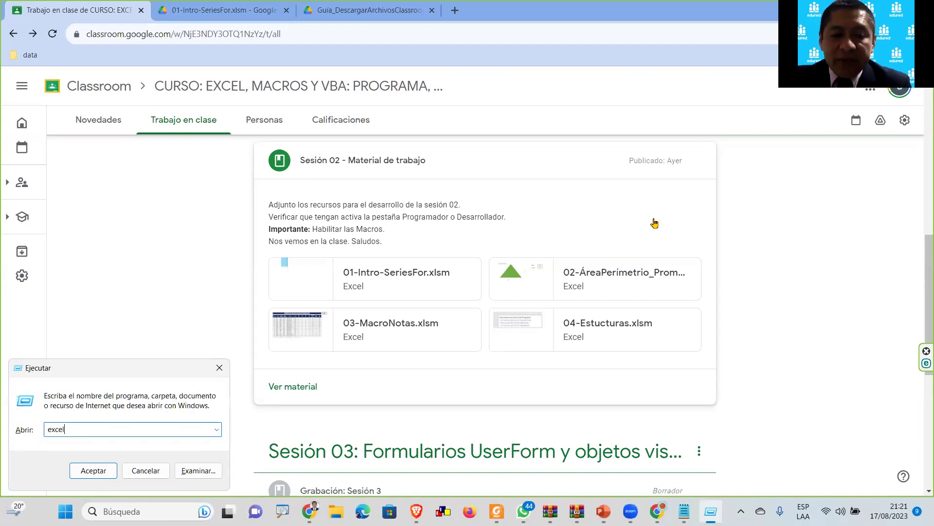
pyautogui.press('Return')
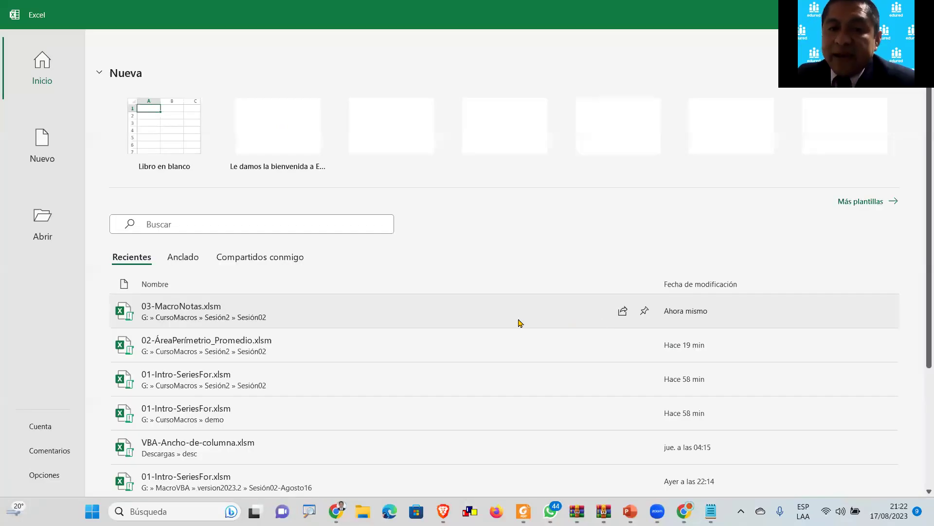
# Browse to the Sesión02 folder and open the 04-Estucturas.xlsm workbook.
pyautogui.click(330, 321)
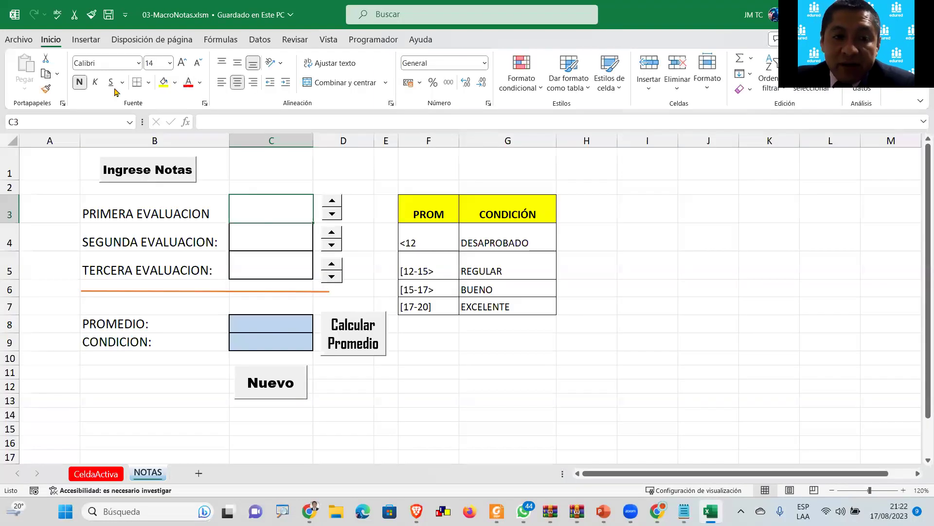
pyautogui.click(21, 44)
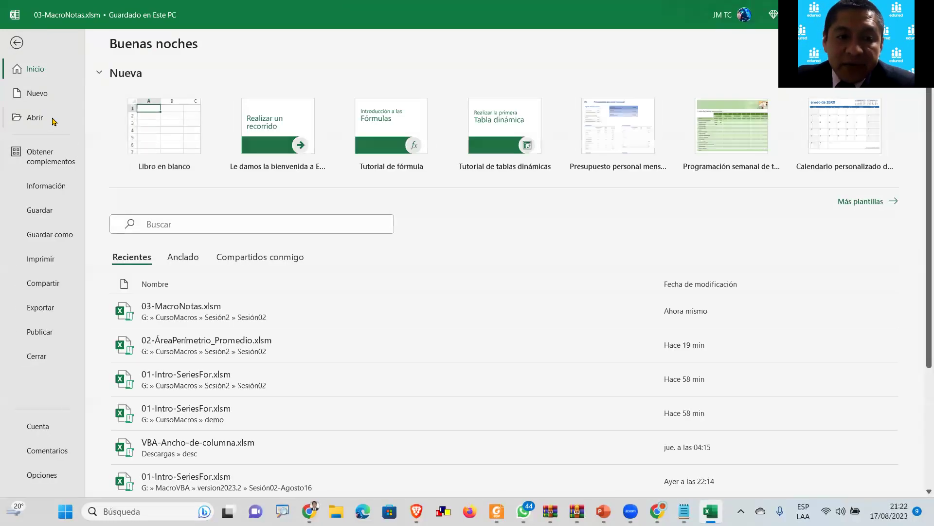
pyautogui.click(73, 126)
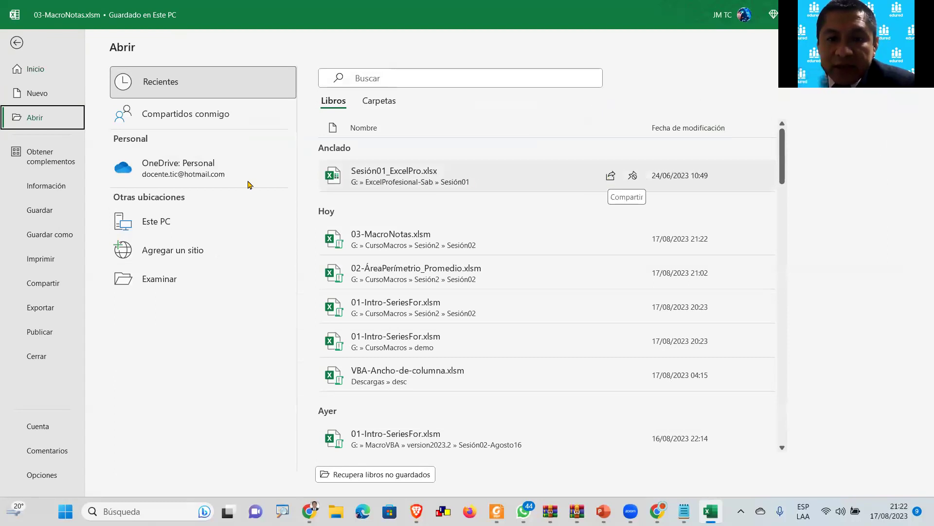
pyautogui.click(193, 276)
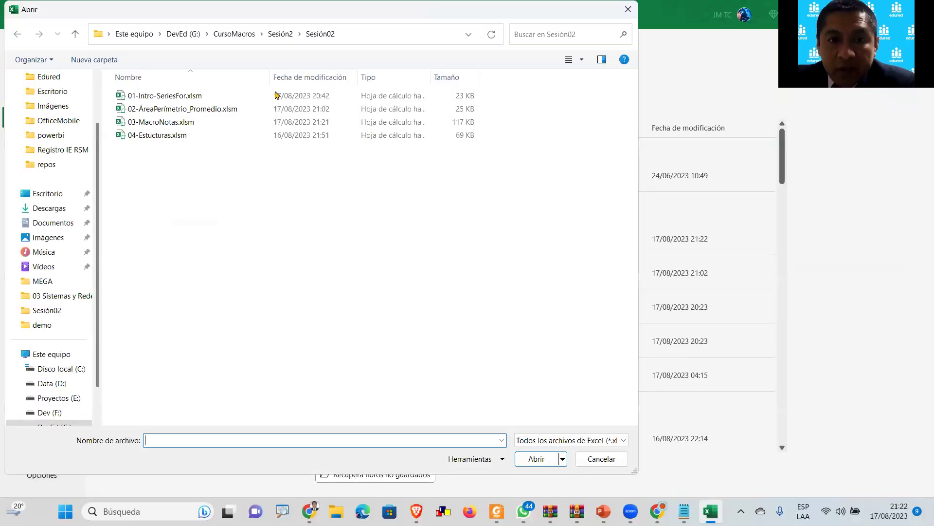
pyautogui.click(228, 138)
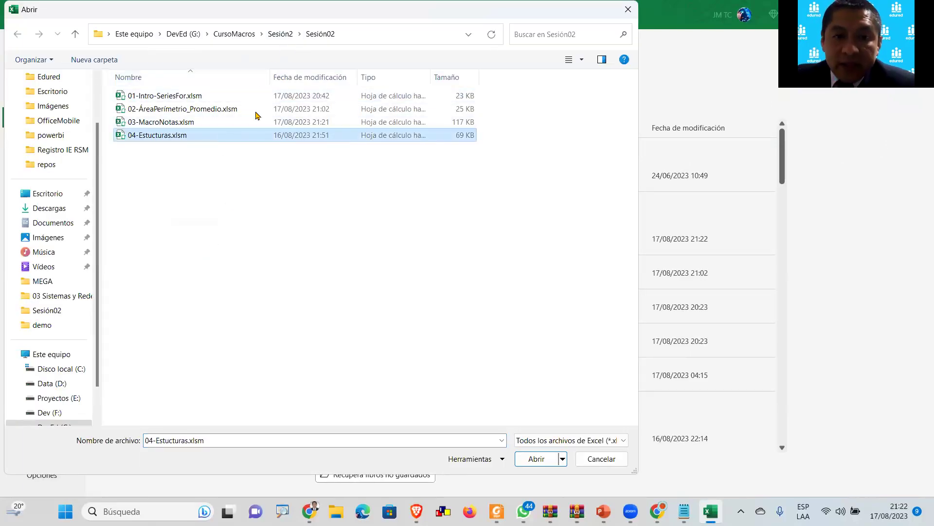
pyautogui.click(529, 456)
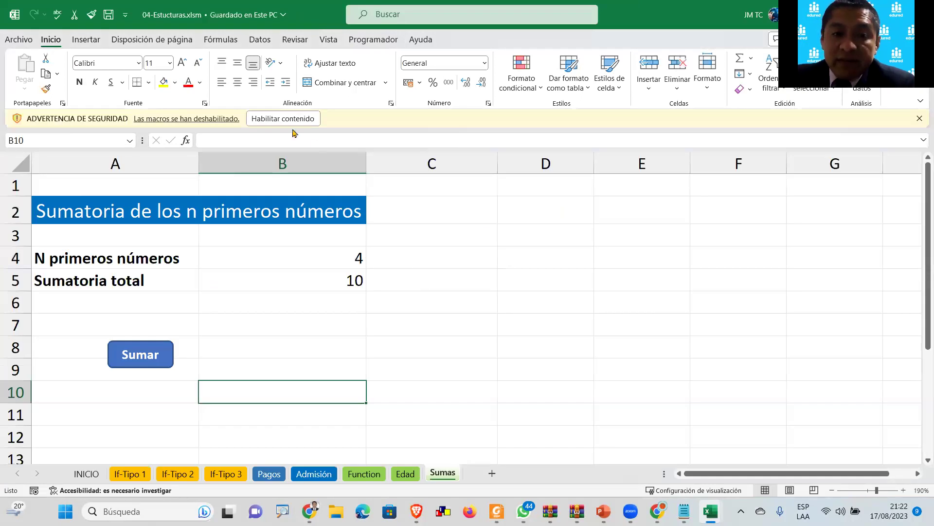
# Enable the workbook's macros and switch to the INICIO sheet of control structures.
pyautogui.click(287, 121)
pyautogui.click(650, 366)
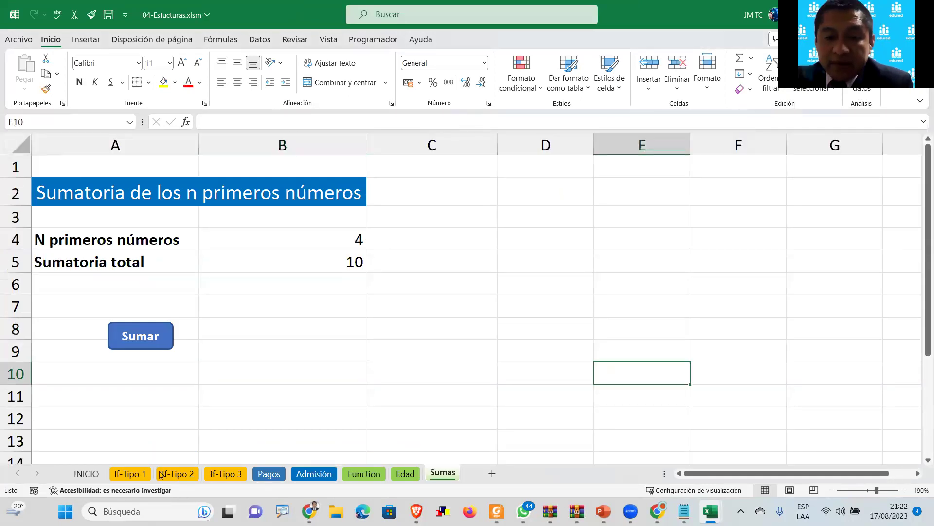
pyautogui.click(86, 473)
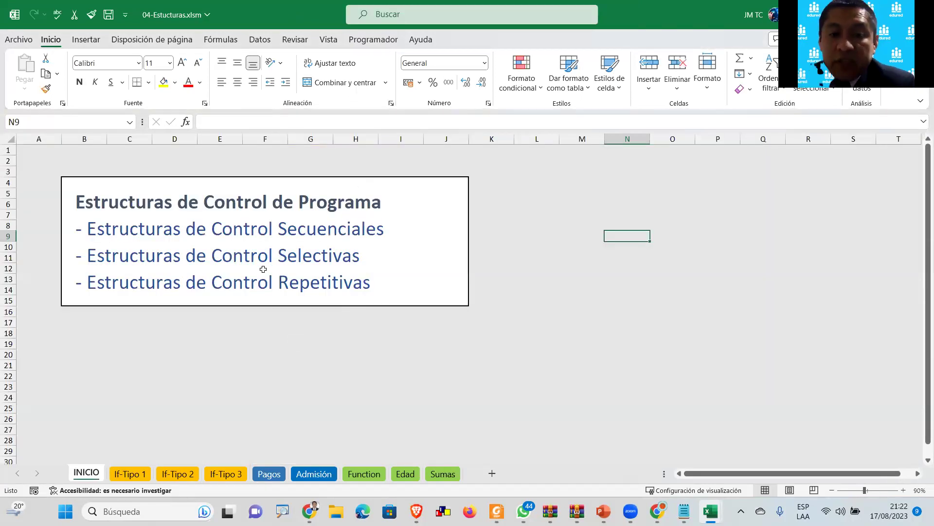
pyautogui.click(412, 222)
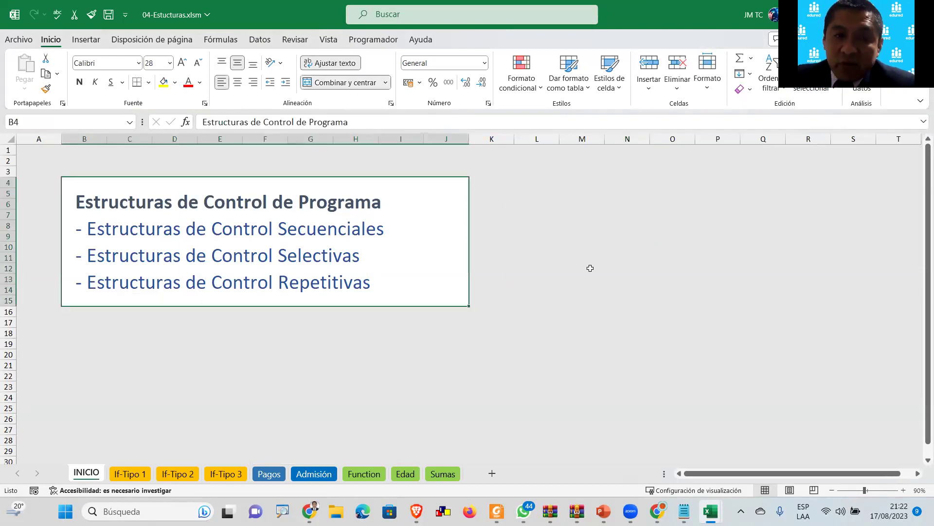
pyautogui.click(587, 266)
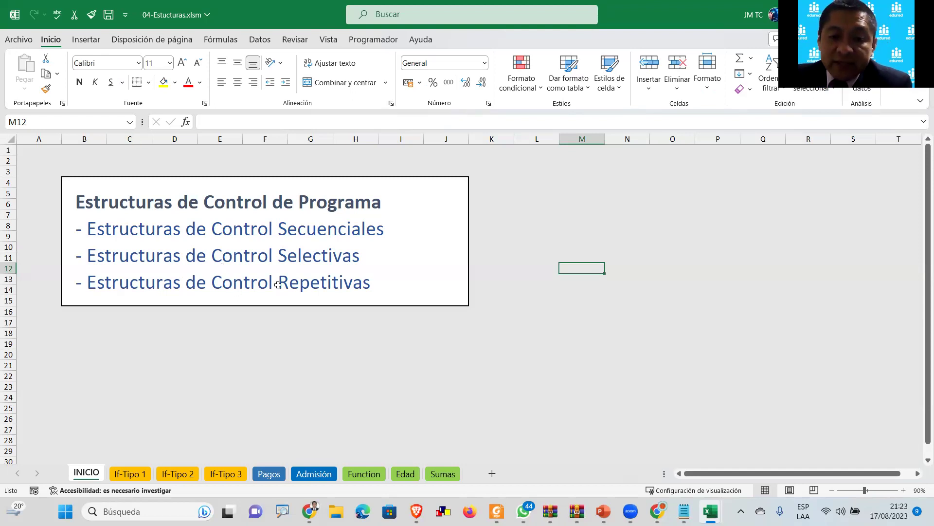
# Switch to the If-Tipo 1 sheet and look over the If…Then syntax example in A2.
pyautogui.click(132, 472)
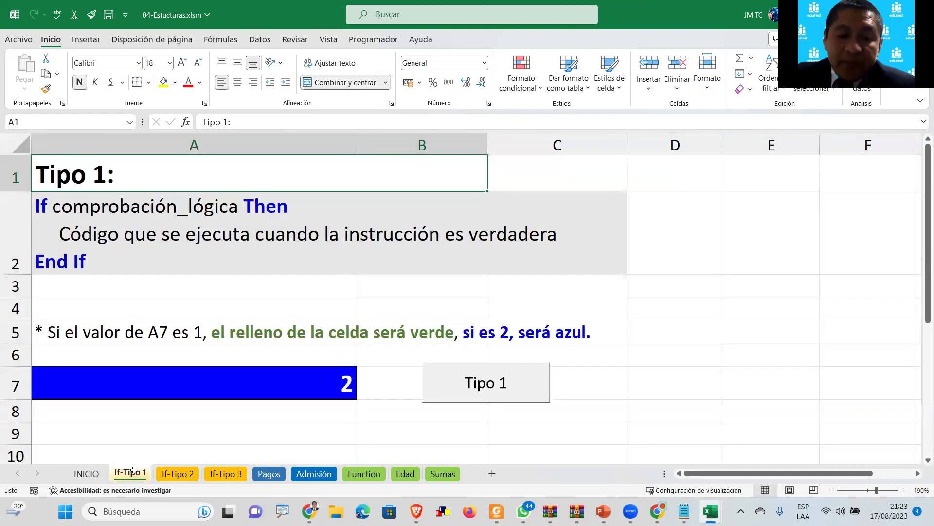
pyautogui.click(230, 282)
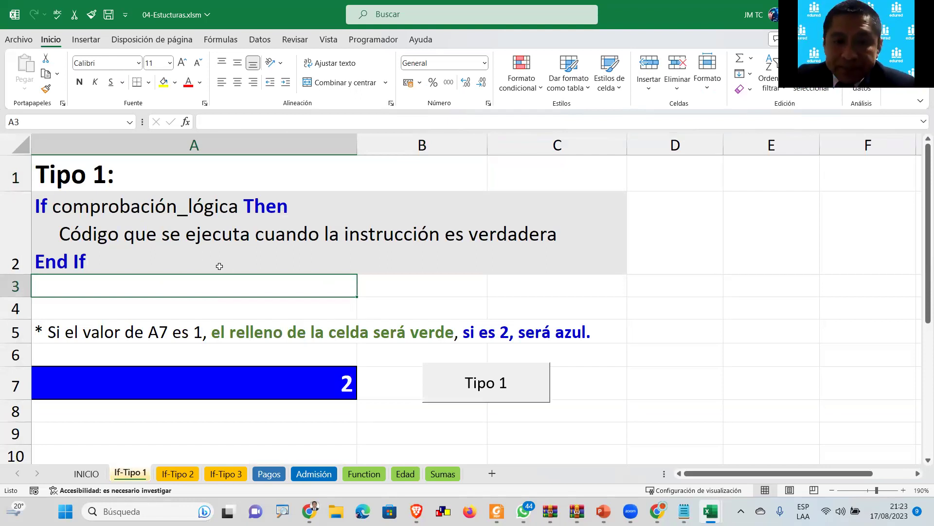
pyautogui.click(52, 215)
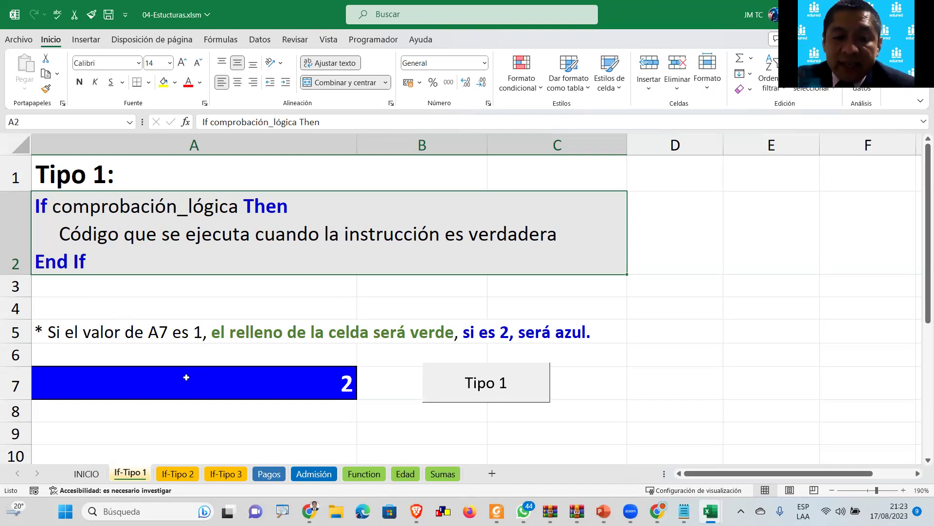
# Enter 1, then 2 in A7, running Tipo 1 each time to colour it green, then blue.
pyautogui.click(214, 385)
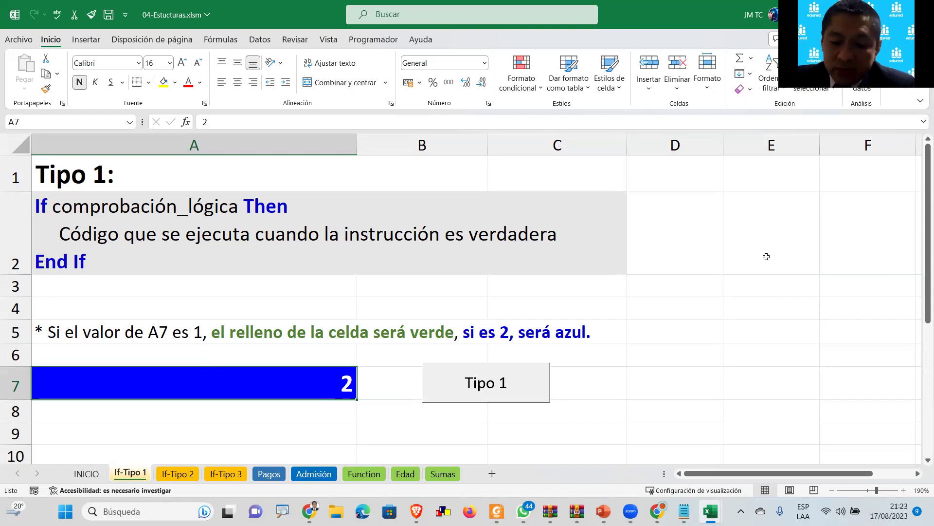
pyautogui.write('1')
pyautogui.press('Return')
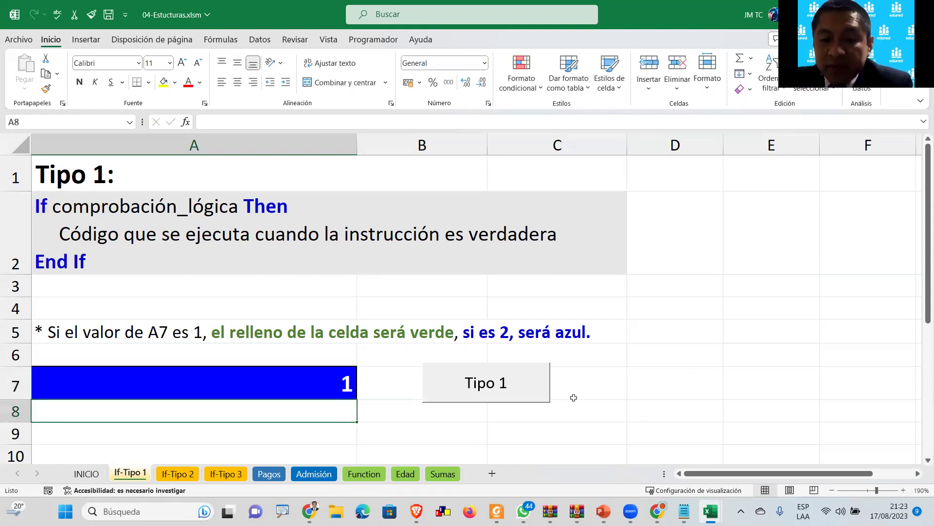
pyautogui.click(513, 387)
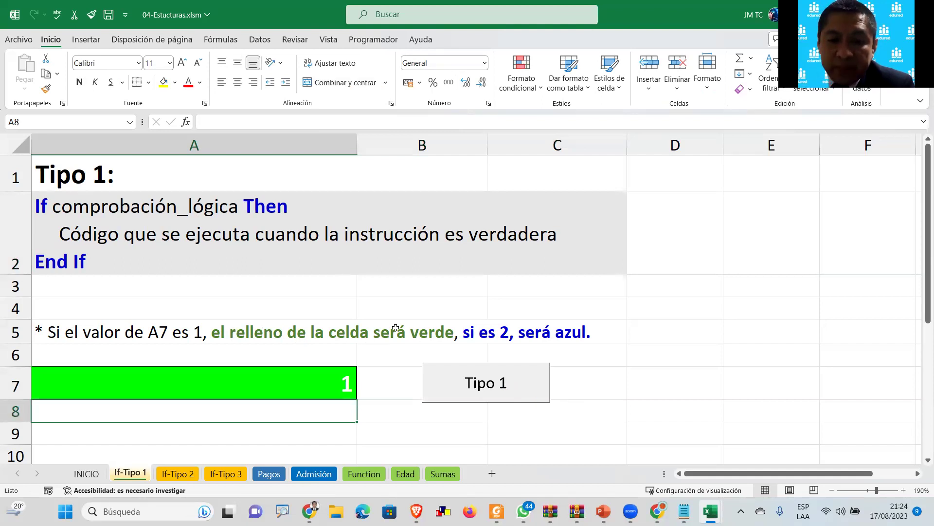
pyautogui.click(316, 377)
pyautogui.write('2')
pyautogui.hotkey('ctrl', 'Return')
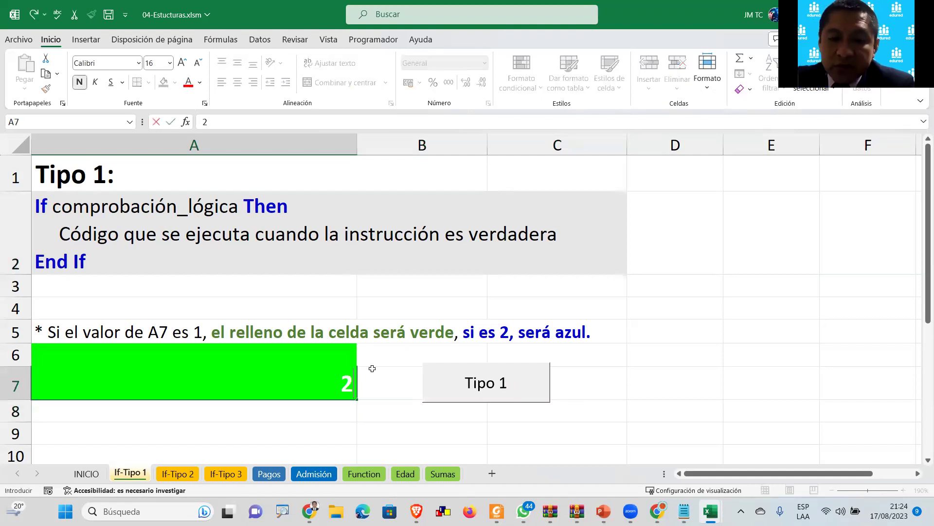
pyautogui.click(475, 397)
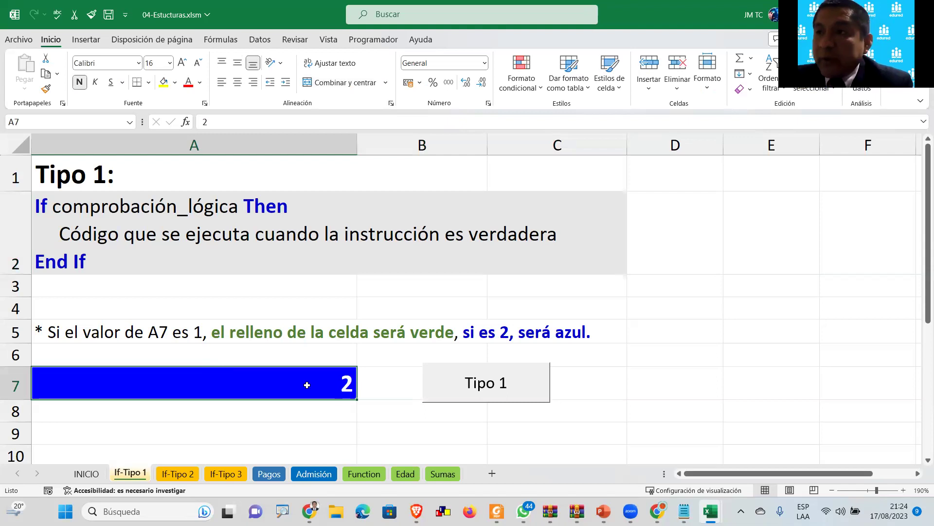
# Enter 5 in A7 and bring up the Programador tab.
pyautogui.write('5')
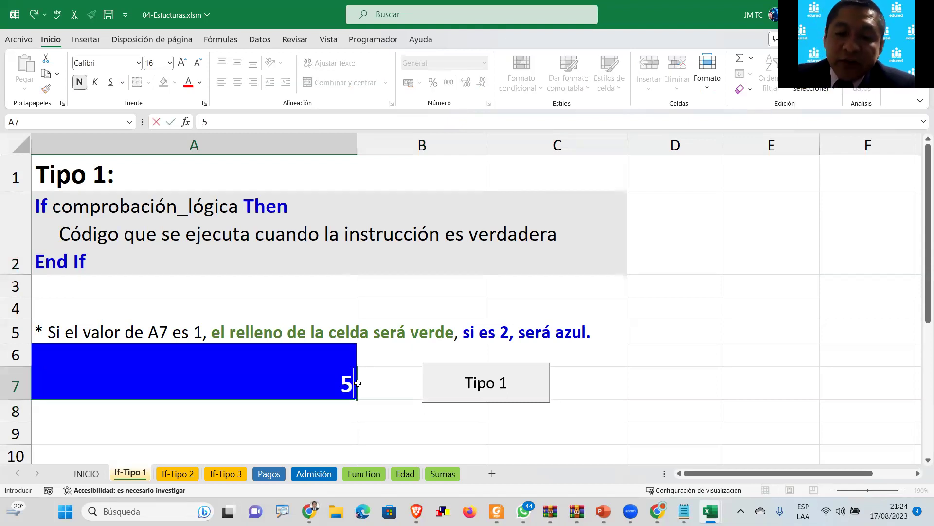
pyautogui.press('Return')
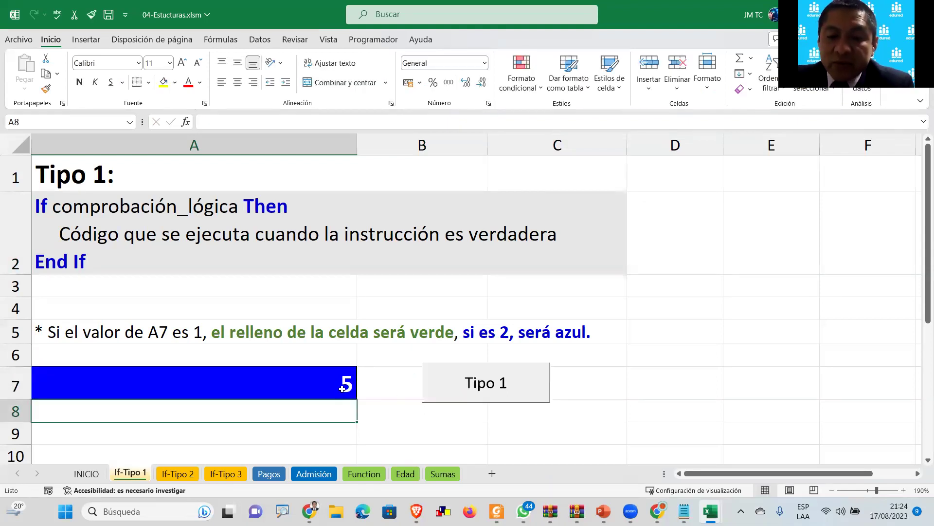
pyautogui.click(342, 388)
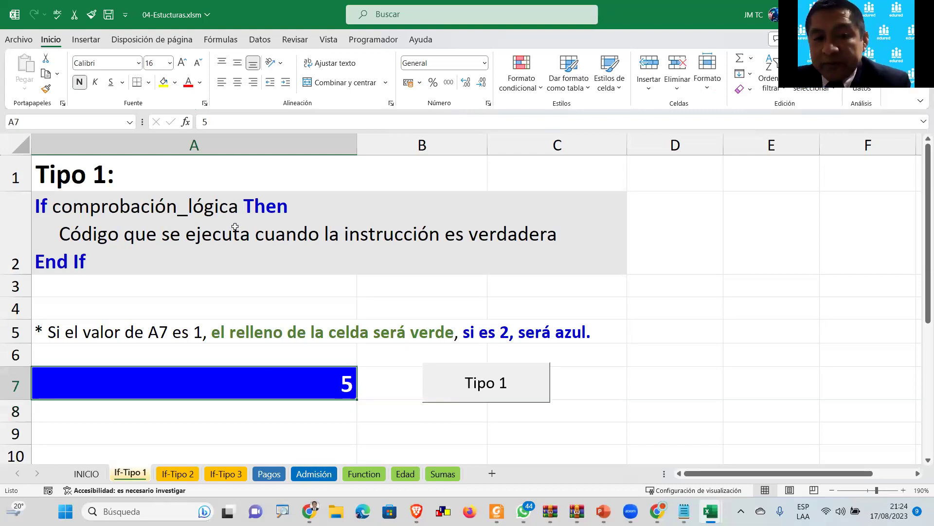
pyautogui.click(368, 41)
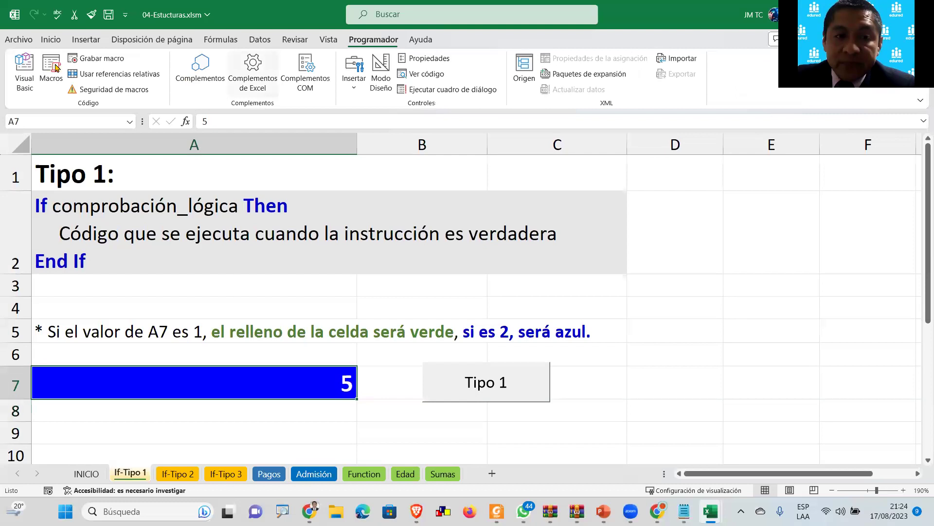
pyautogui.click(21, 69)
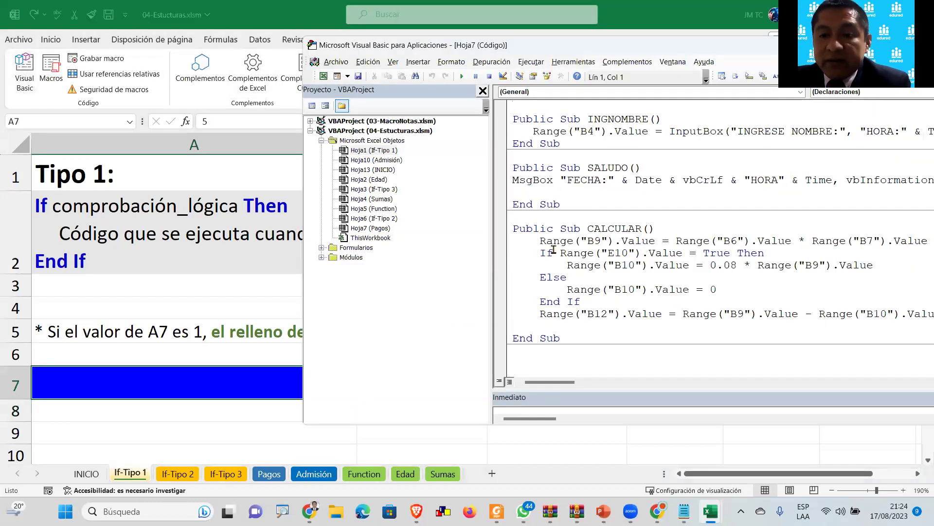
pyautogui.doubleClick(393, 154)
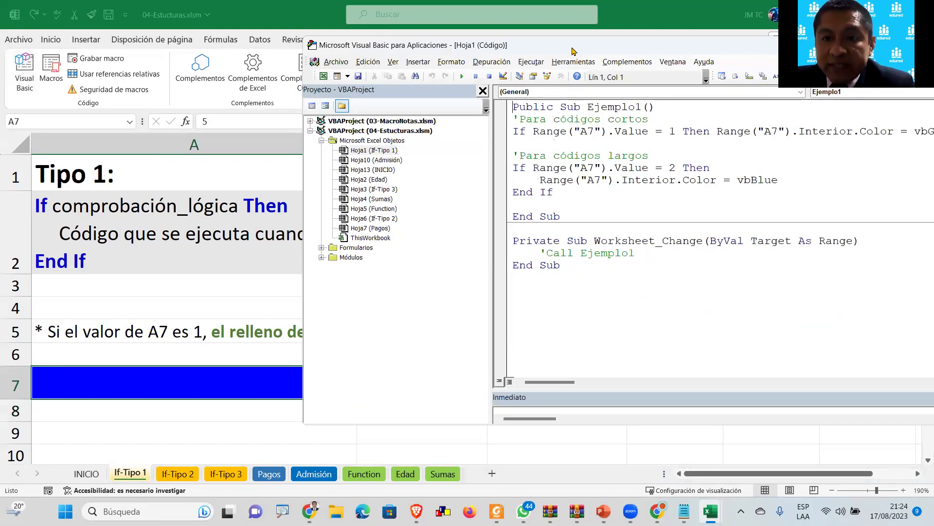
pyautogui.moveTo(567, 54); pyautogui.dragTo(511, 91)
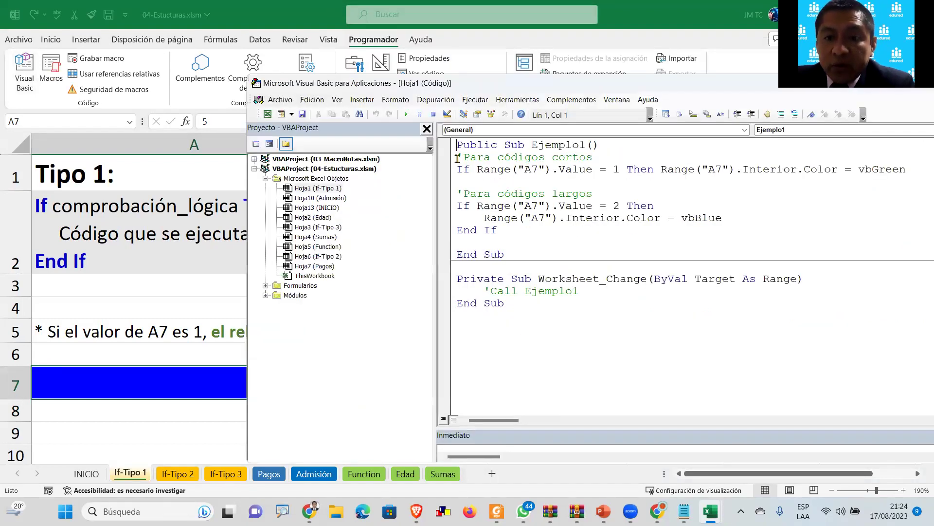
pyautogui.moveTo(457, 157); pyautogui.dragTo(850, 181)
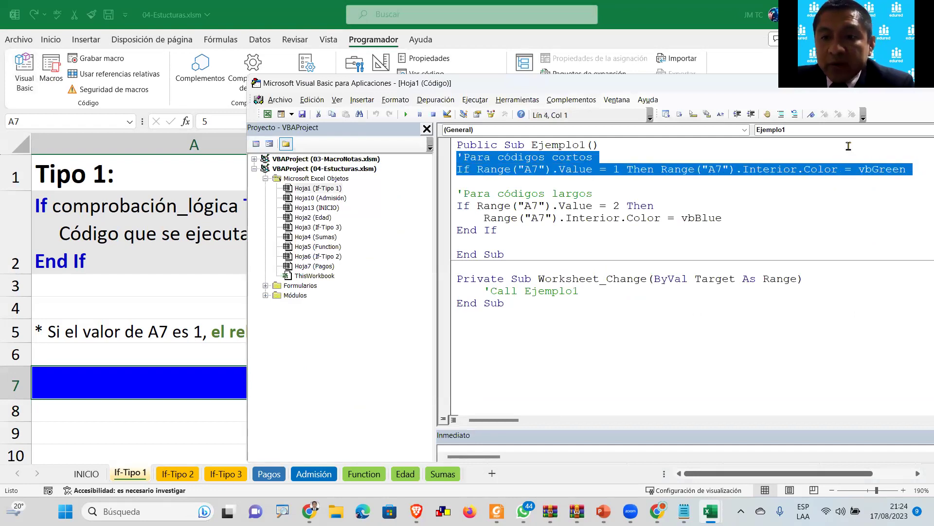
pyautogui.moveTo(752, 89); pyautogui.dragTo(631, 111)
pyautogui.click(344, 191)
pyautogui.doubleClick(343, 191)
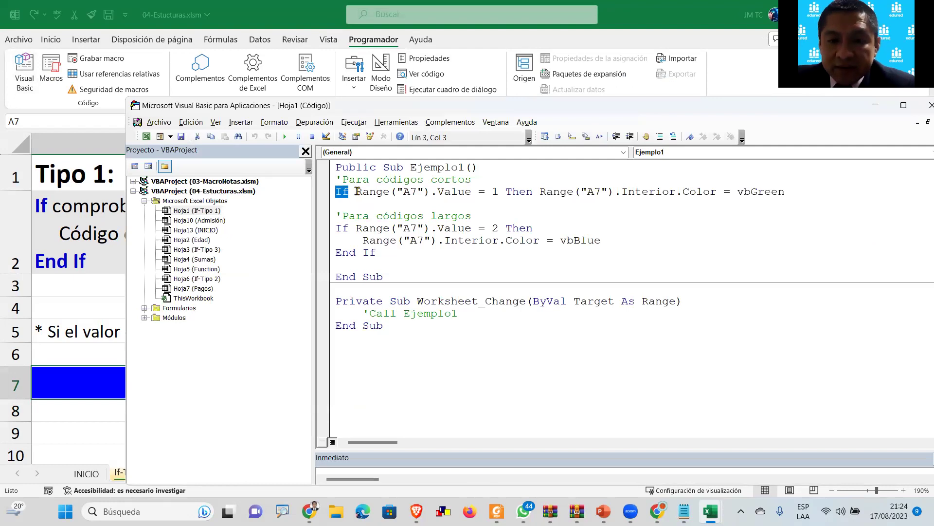
pyautogui.moveTo(356, 191); pyautogui.dragTo(789, 196)
pyautogui.click(506, 191)
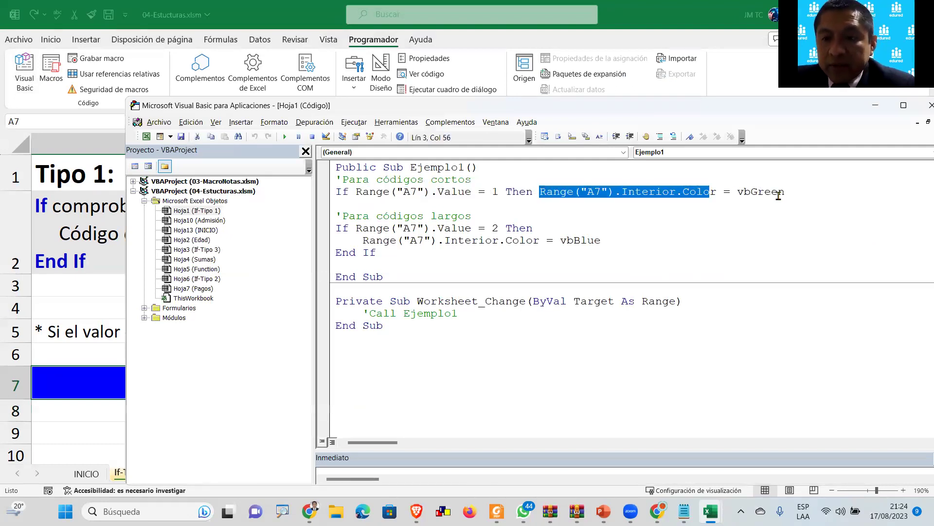
pyautogui.click(789, 196)
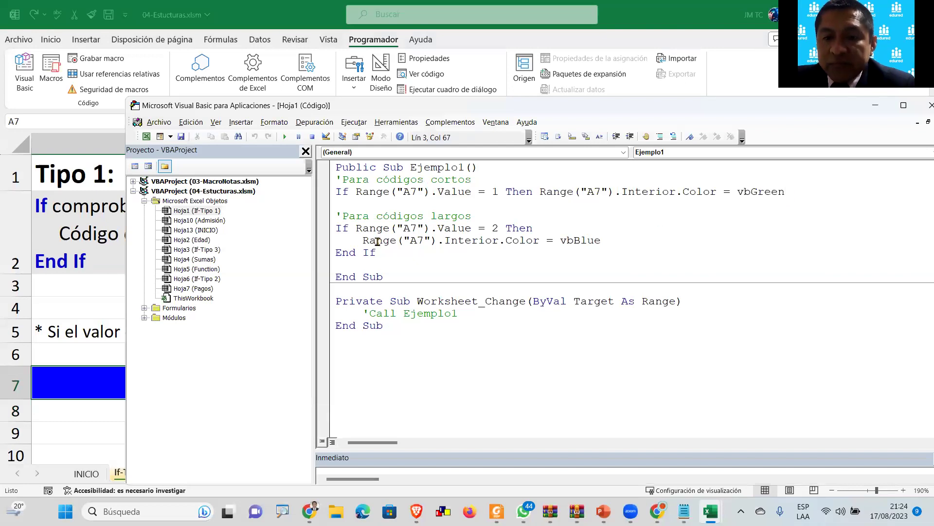
pyautogui.moveTo(336, 216); pyautogui.dragTo(500, 219)
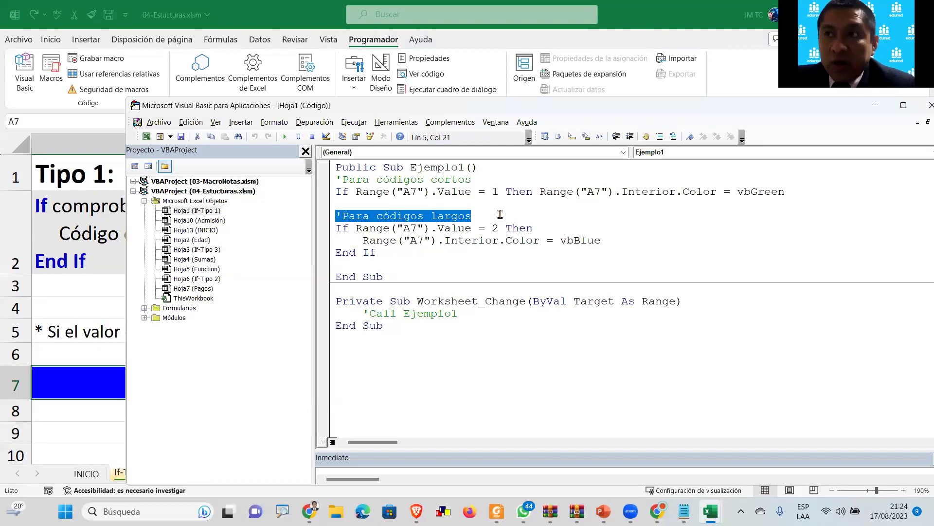
pyautogui.moveTo(416, 257)
pyautogui.mouseDown()
pyautogui.moveTo(336, 216)
pyautogui.moveTo(351, 228)
pyautogui.mouseUp()
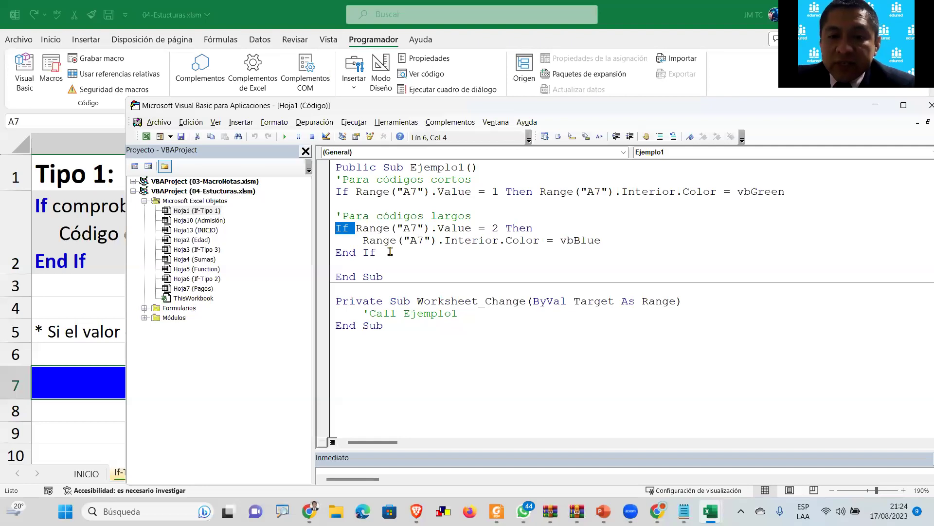
pyautogui.moveTo(377, 252); pyautogui.dragTo(336, 252)
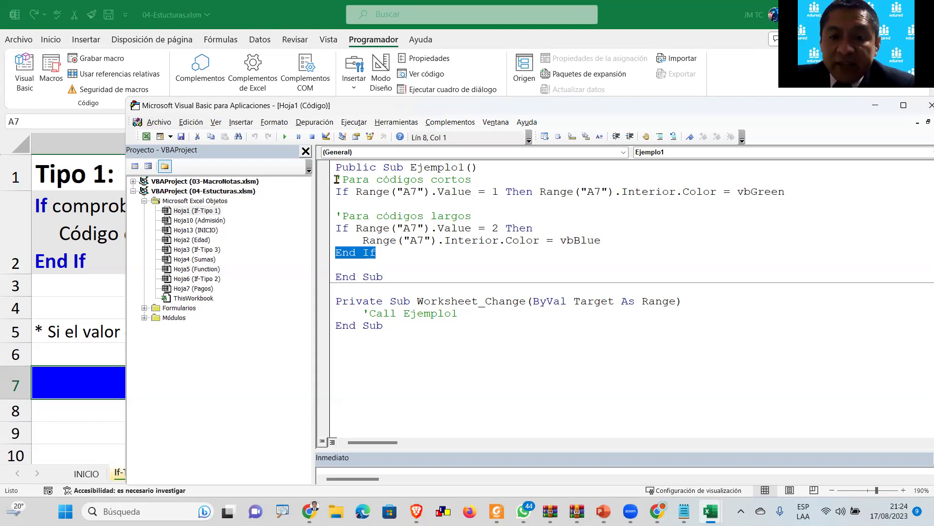
pyautogui.moveTo(336, 179); pyautogui.dragTo(786, 191)
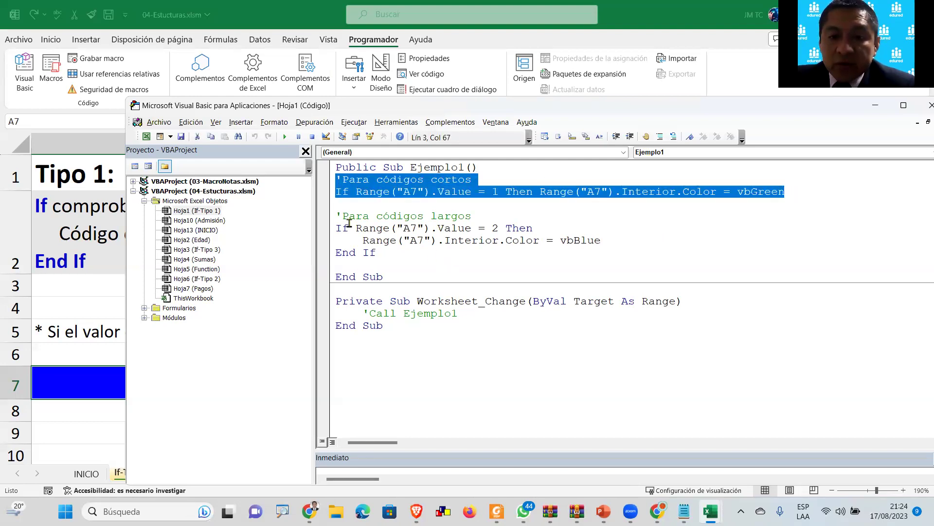
pyautogui.moveTo(385, 256); pyautogui.dragTo(336, 215)
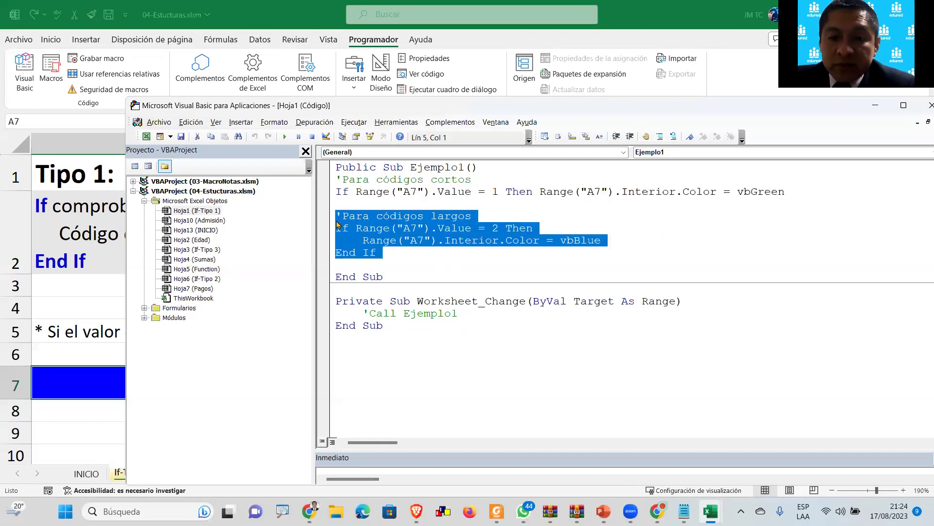
# Split the green If over two lines, run Ejemplo1 to get "Bloque If sin End If", then rejoin it.
pyautogui.click(540, 191)
pyautogui.press('BackSpace')
pyautogui.press('Return')
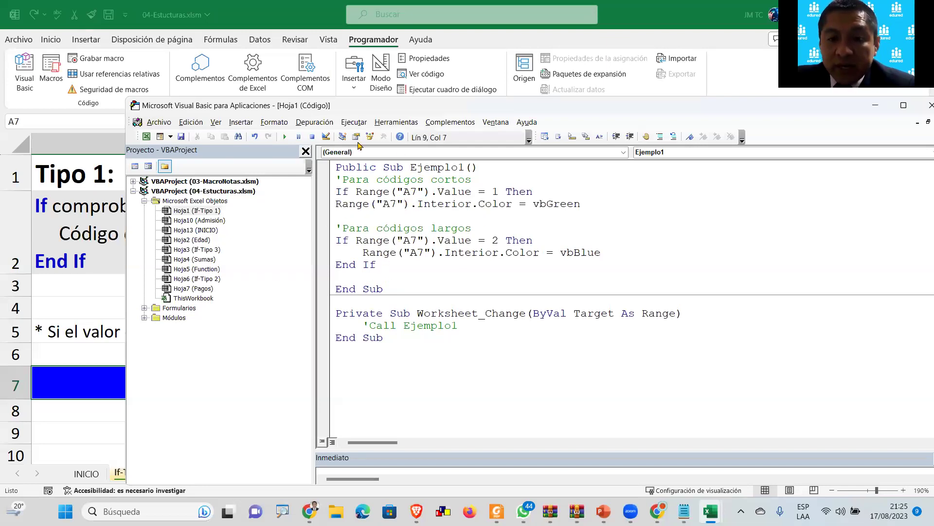
pyautogui.click(285, 137)
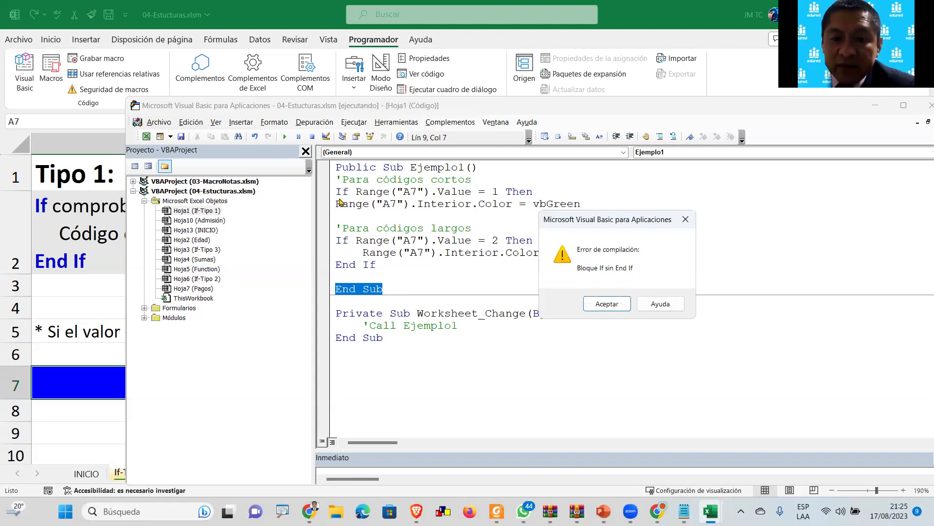
pyautogui.click(607, 303)
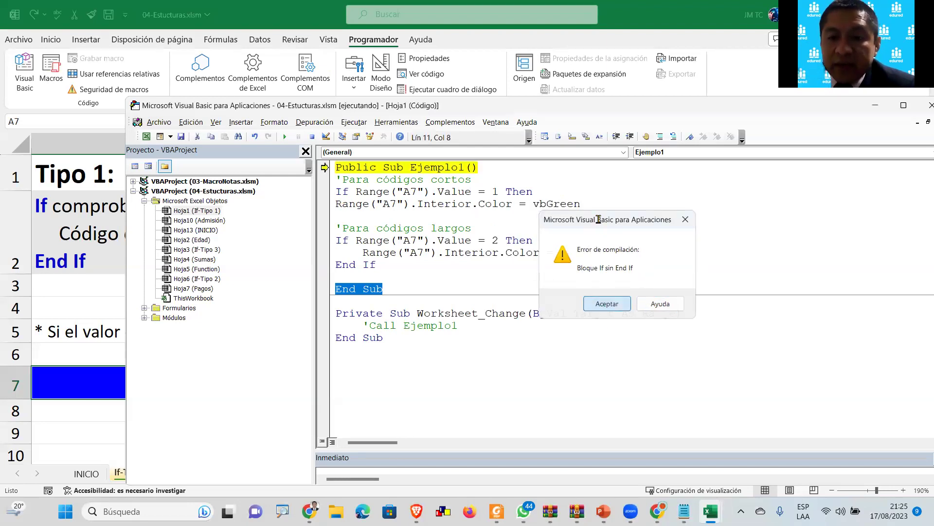
pyautogui.click(567, 194)
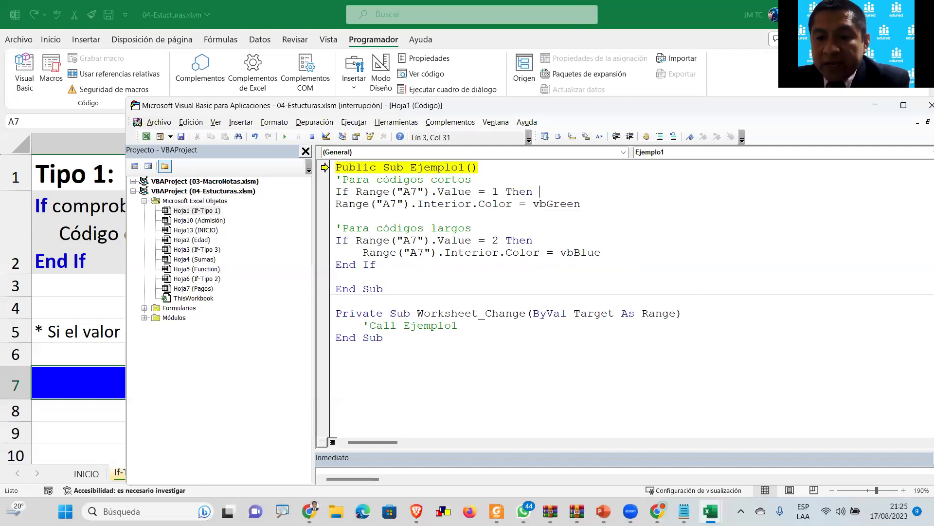
pyautogui.press('Delete')
# Reset the paused macro, enter 1 in A7 and run Tipo 1 so A7 fills green.
pyautogui.click(312, 137)
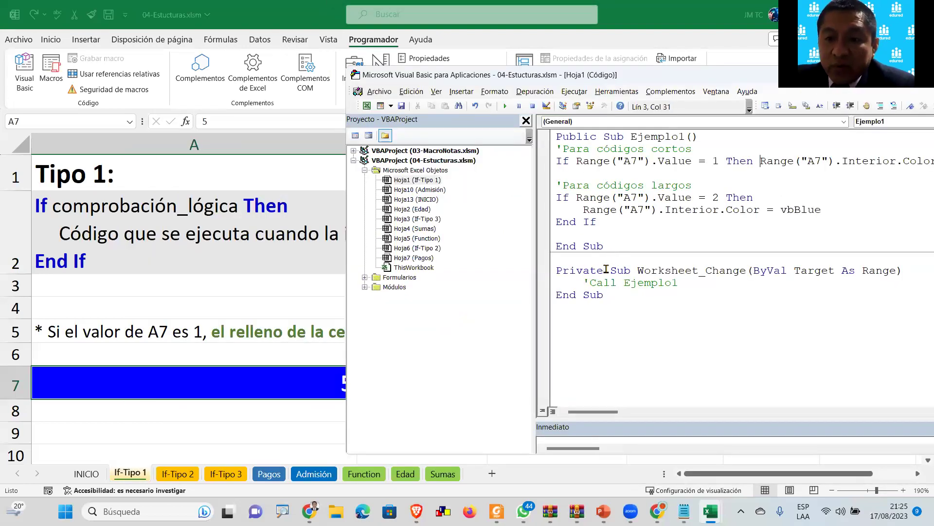
pyautogui.click(296, 331)
pyautogui.click(343, 382)
pyautogui.write('1')
pyautogui.click(657, 370)
pyautogui.click(512, 379)
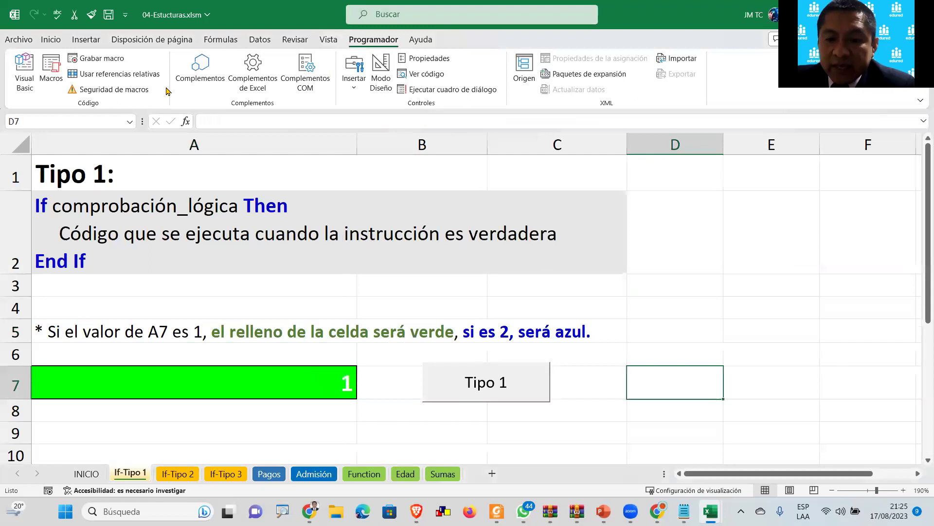
pyautogui.click(25, 71)
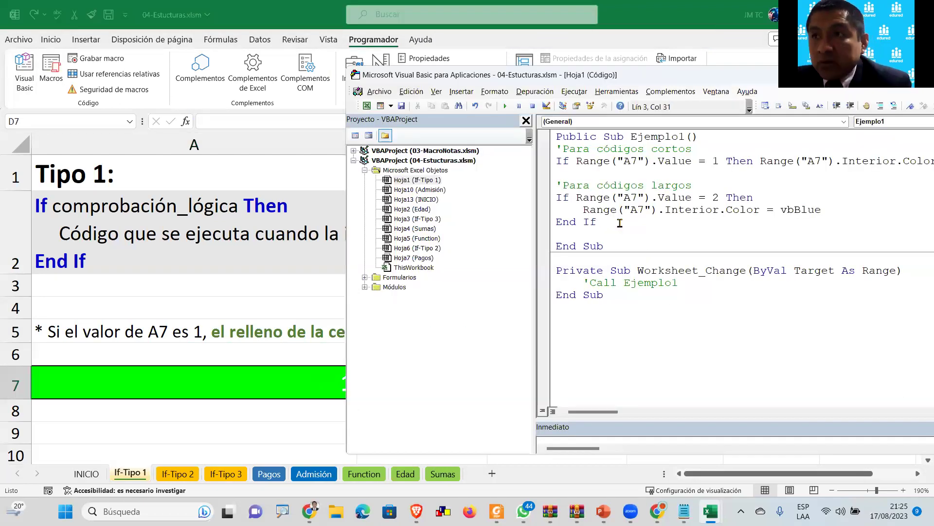
# Remove the apostrophe so the Call Ejemplo1 line runs inside Worksheet_Change.
pyautogui.moveTo(625, 73); pyautogui.dragTo(522, 40)
pyautogui.click(518, 267)
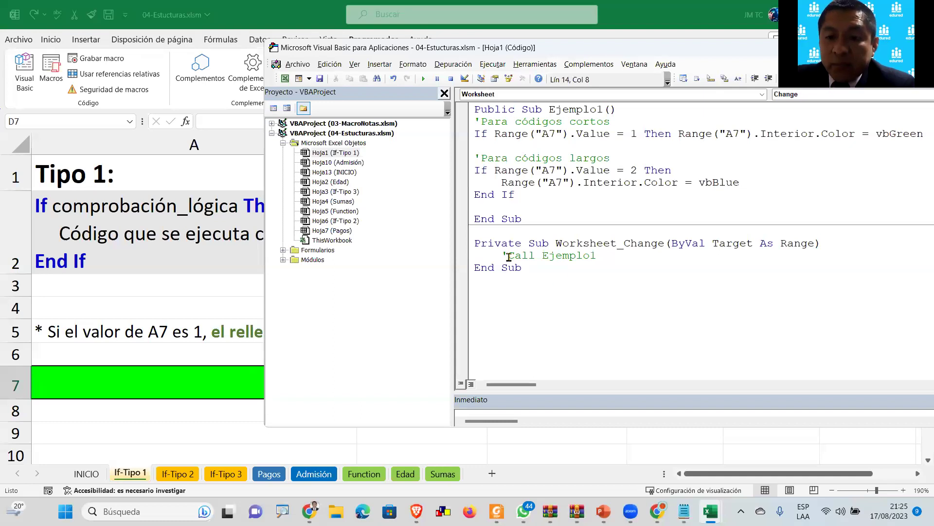
pyautogui.press('BackSpace')
pyautogui.click(553, 268)
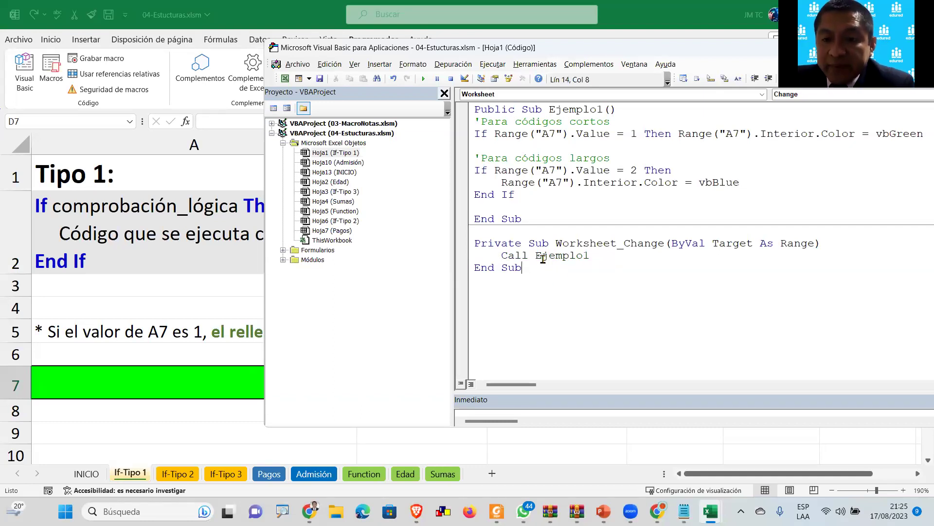
# Explain the Call keyword, the Worksheet_Change procedure name and its Change event.
pyautogui.doubleClick(529, 254)
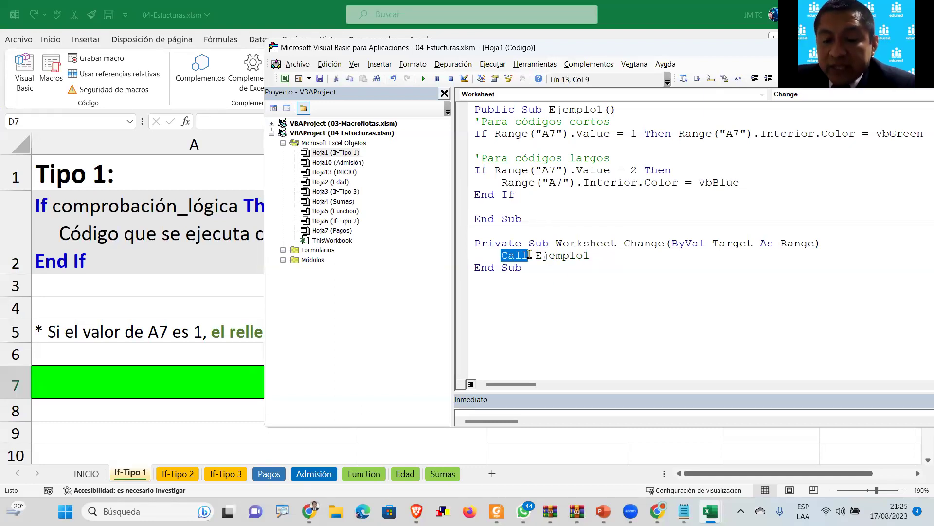
pyautogui.moveTo(535, 272); pyautogui.dragTo(475, 244)
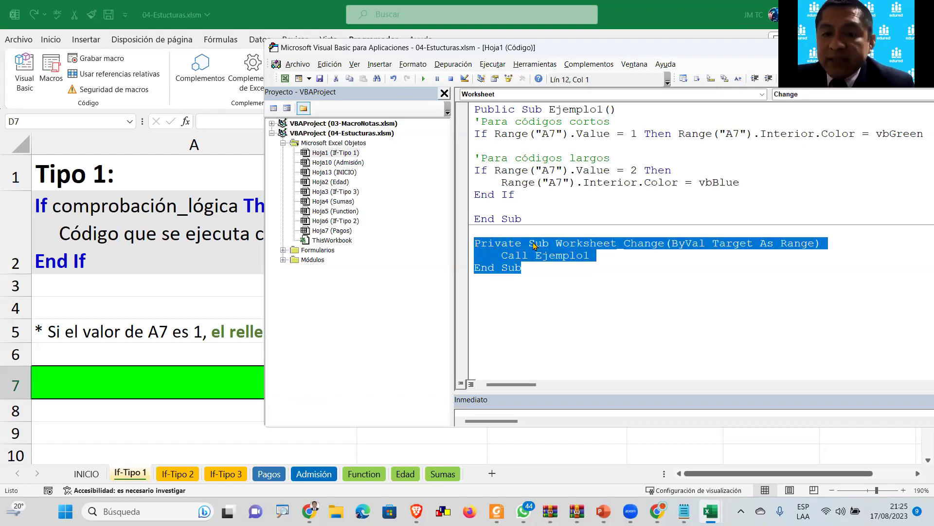
pyautogui.moveTo(556, 245); pyautogui.dragTo(622, 245)
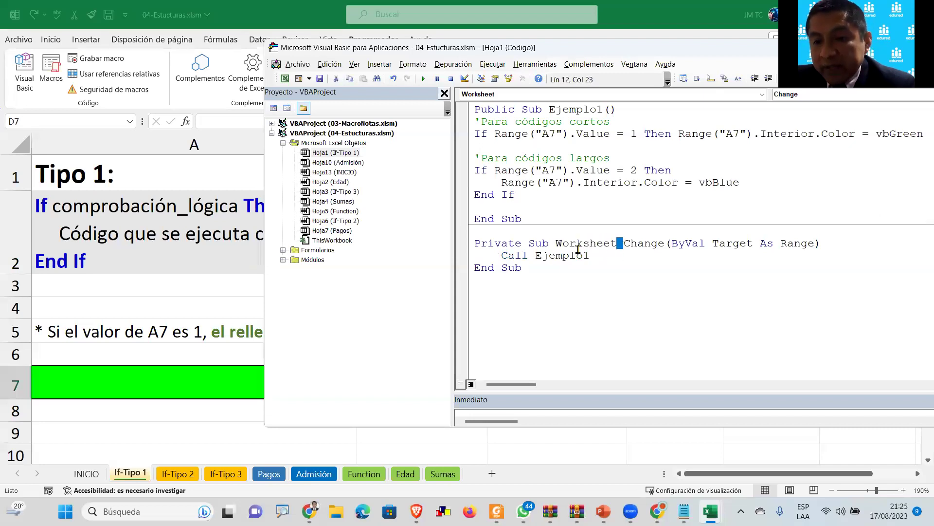
pyautogui.moveTo(556, 244); pyautogui.dragTo(626, 246)
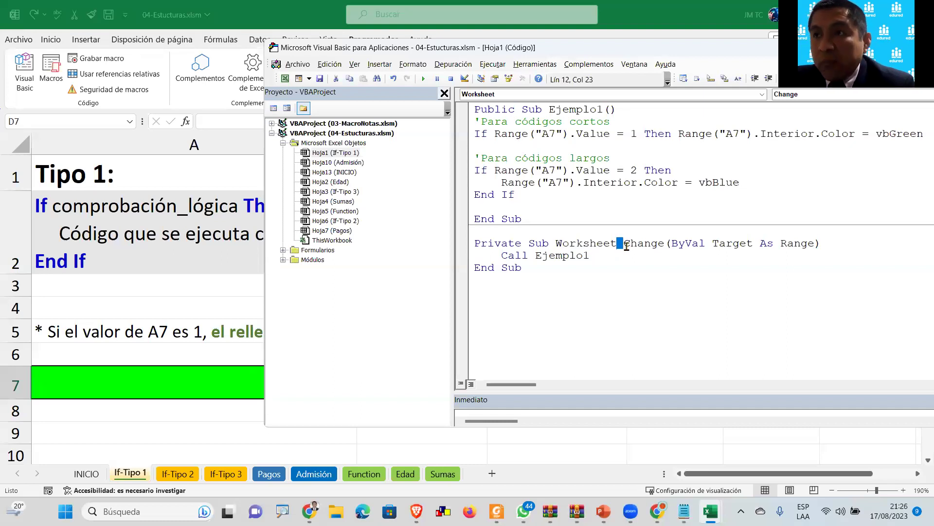
pyautogui.moveTo(625, 244); pyautogui.dragTo(665, 243)
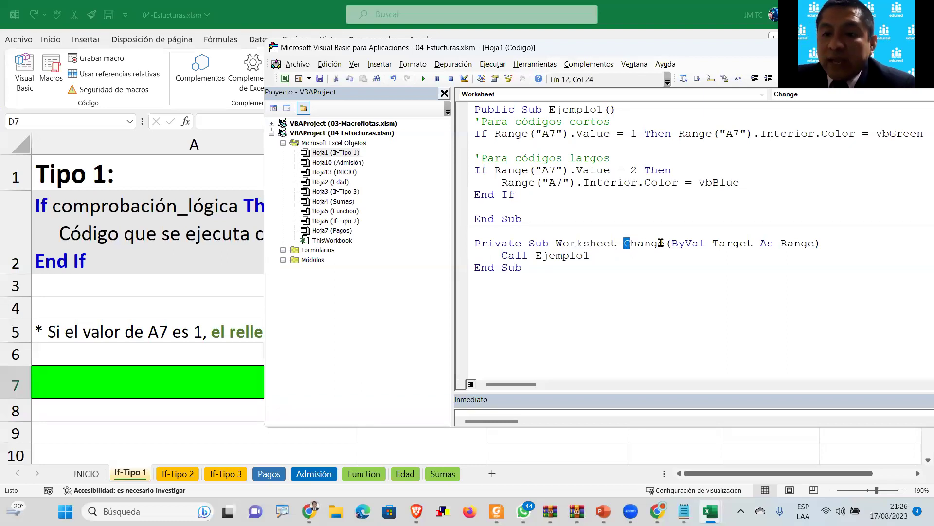
pyautogui.click(641, 238)
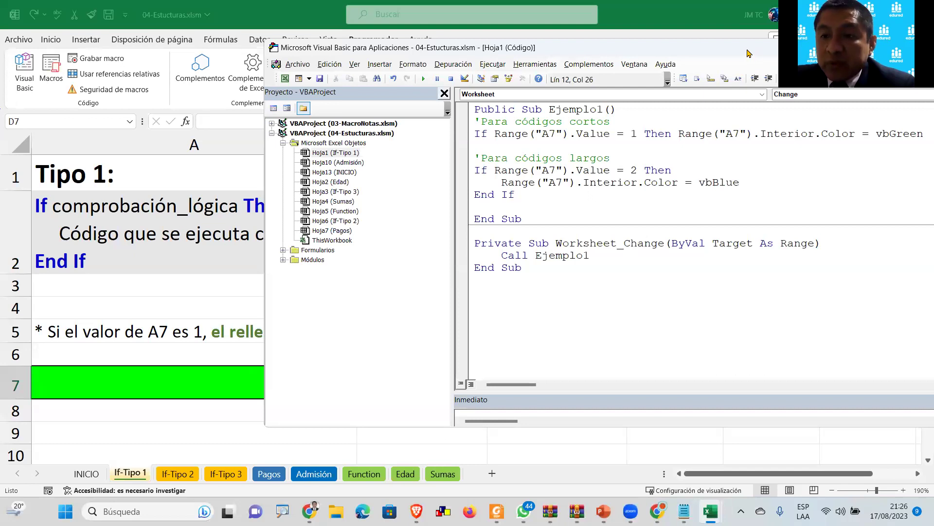
pyautogui.moveTo(659, 48); pyautogui.dragTo(548, 68)
pyautogui.click(674, 115)
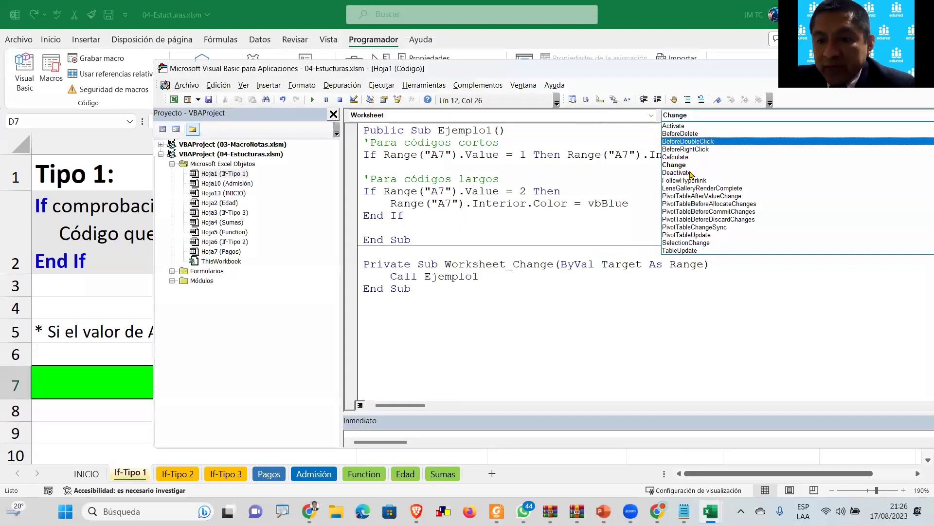
# Choose Worksheet and its Change event from the Hoja1 code dropdowns.
pyautogui.click(378, 116)
pyautogui.click(378, 116)
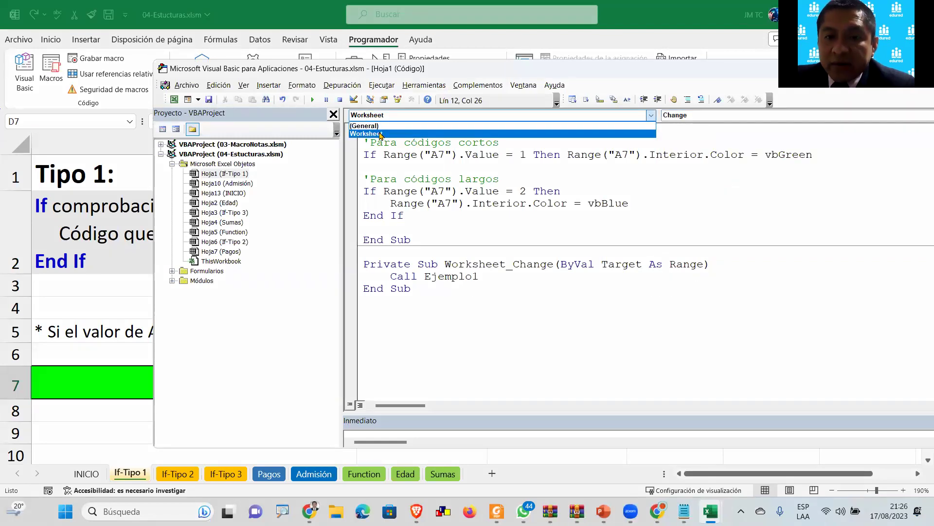
pyautogui.click(597, 134)
pyautogui.click(762, 119)
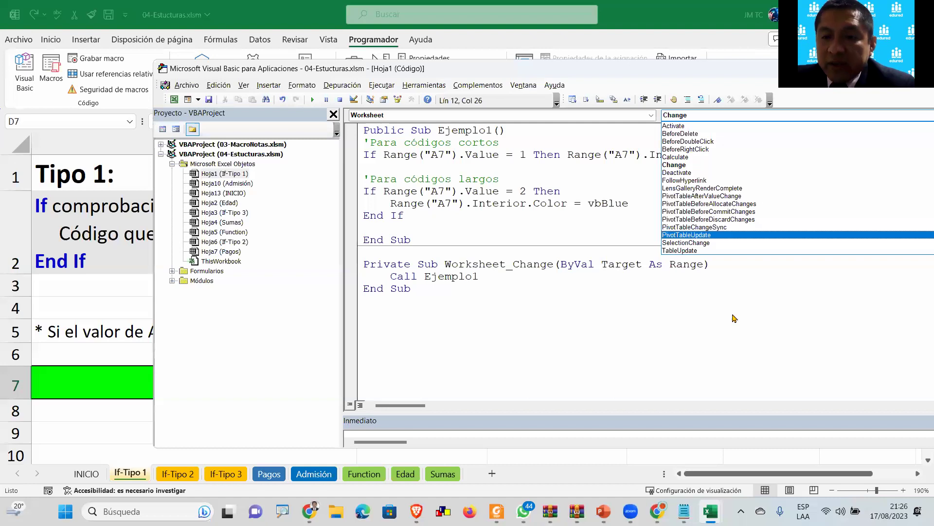
pyautogui.click(677, 298)
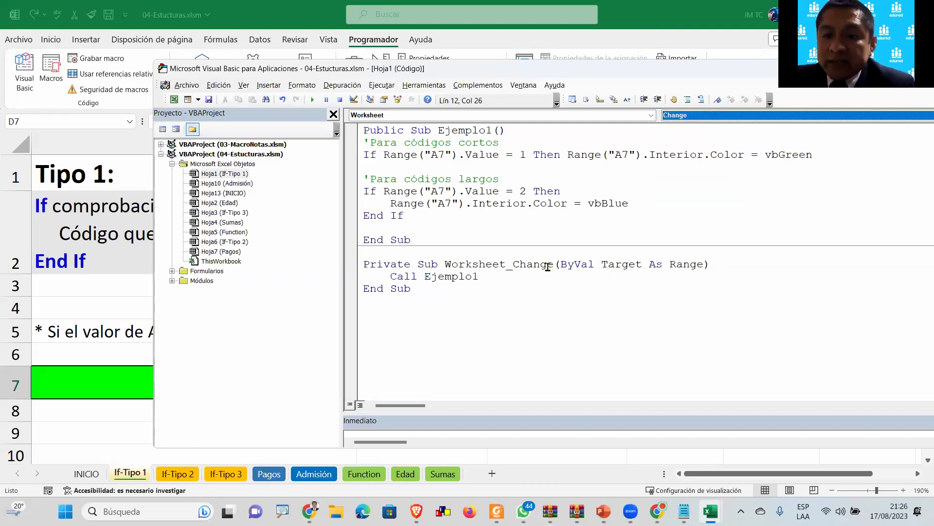
pyautogui.moveTo(520, 265); pyautogui.dragTo(560, 266)
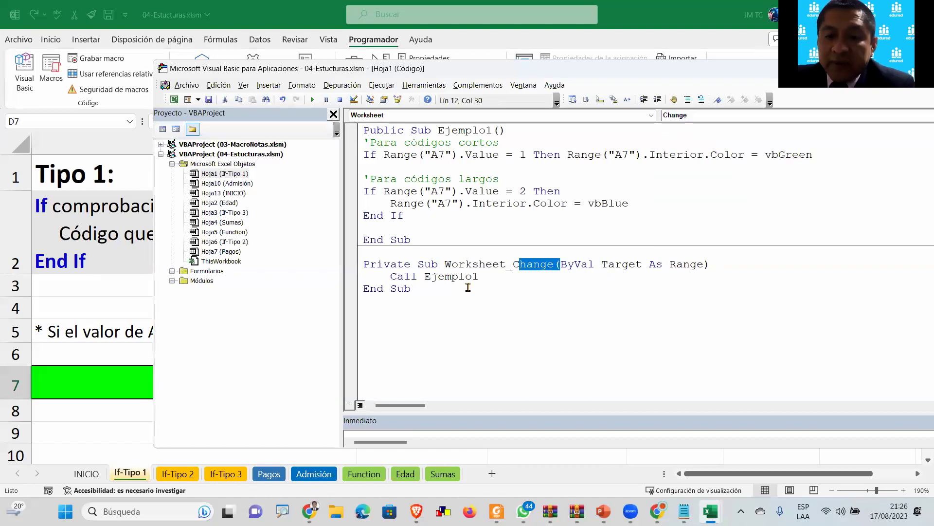
# Delete the Call keyword so Worksheet_Change invokes Ejemplo1 by name alone.
pyautogui.moveTo(391, 276); pyautogui.dragTo(417, 276)
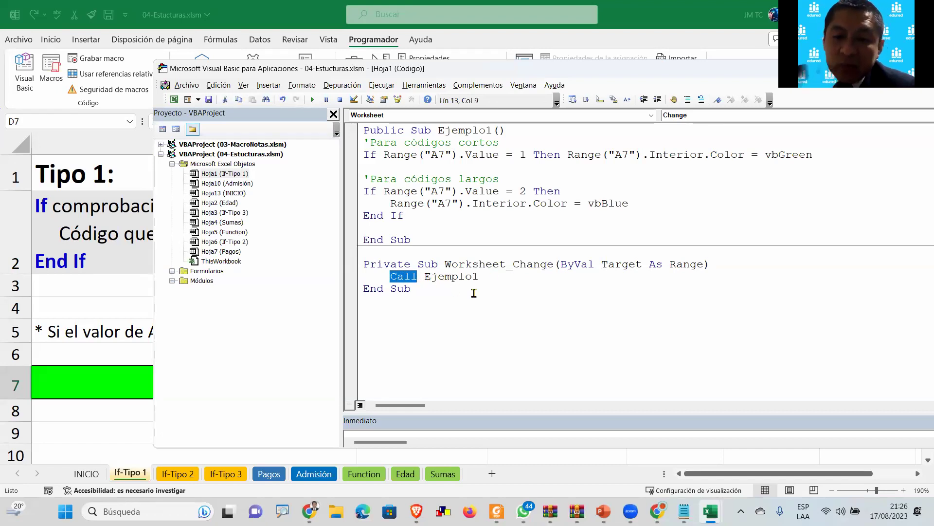
pyautogui.press('Delete')
pyautogui.press('Delete')
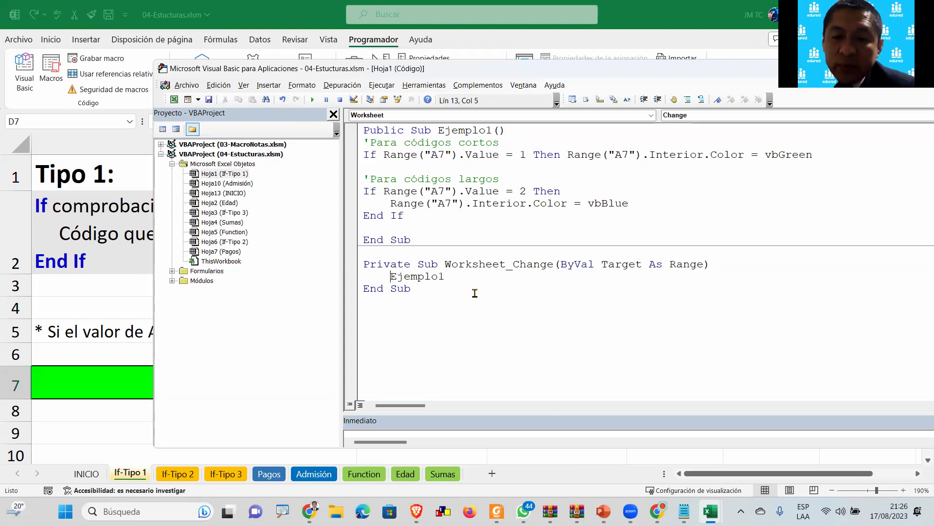
pyautogui.click(466, 305)
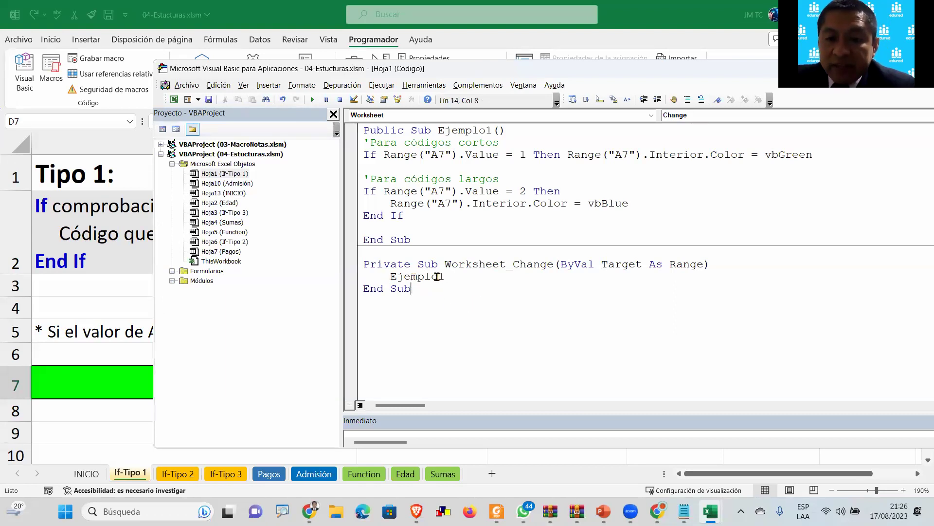
pyautogui.moveTo(390, 276); pyautogui.dragTo(467, 276)
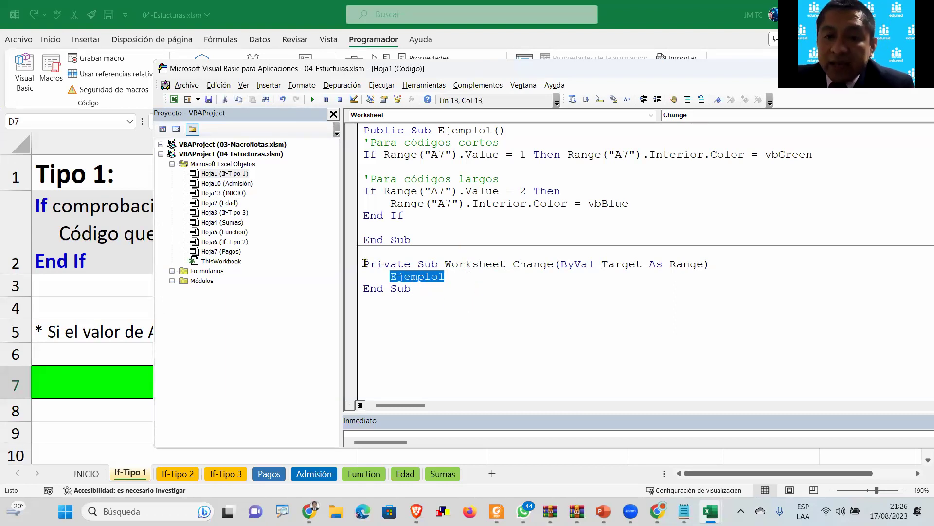
pyautogui.moveTo(364, 263); pyautogui.dragTo(480, 317)
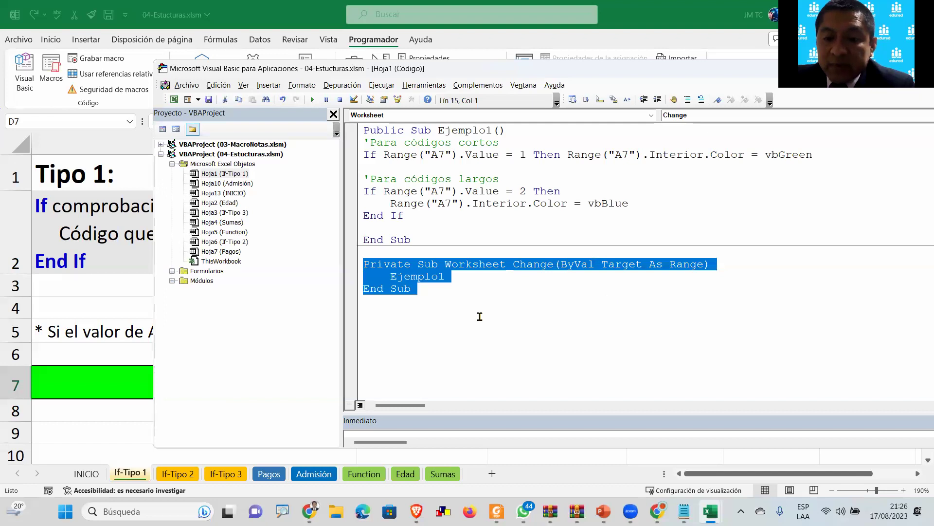
pyautogui.click(428, 302)
pyautogui.moveTo(391, 276); pyautogui.dragTo(460, 277)
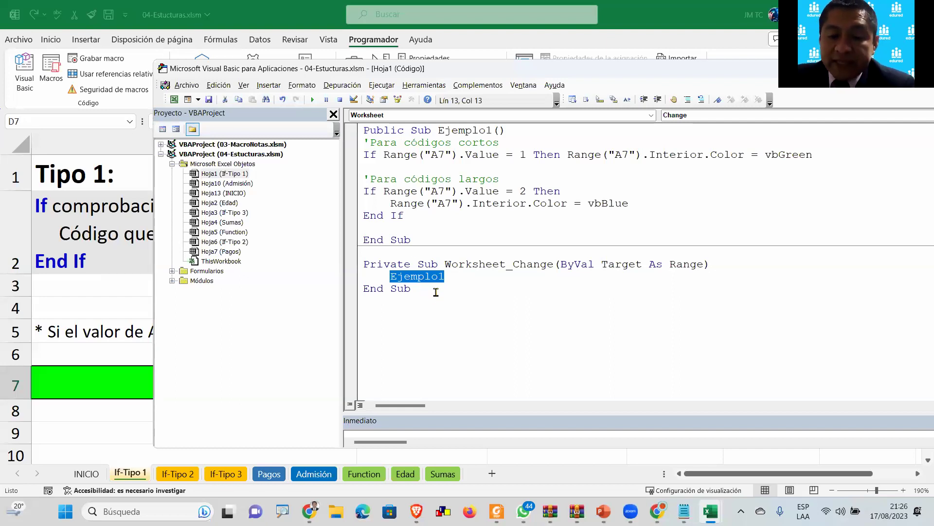
# Enter 2 in A7 and delete the Tipo 1 button.
pyautogui.click(113, 308)
pyautogui.click(273, 374)
pyautogui.write('2')
pyautogui.press('Return')
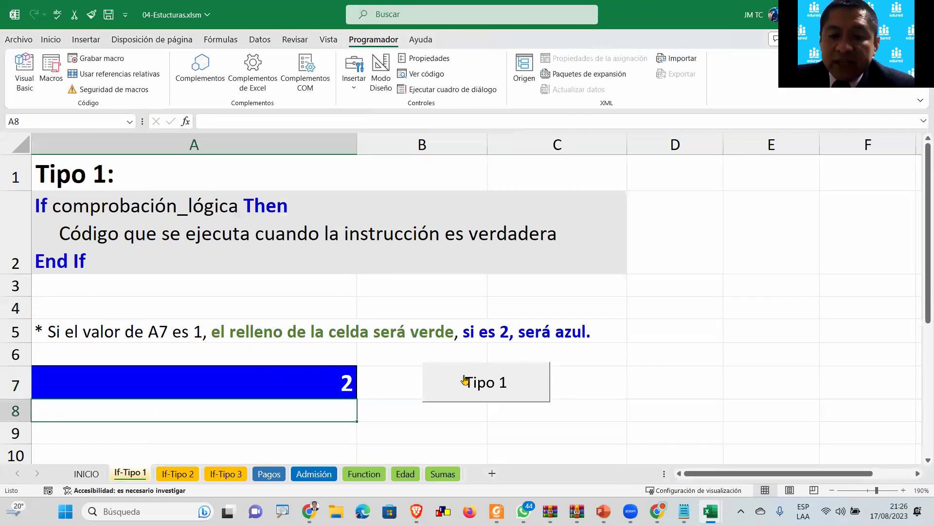
pyautogui.rightClick(465, 380)
pyautogui.click(444, 364)
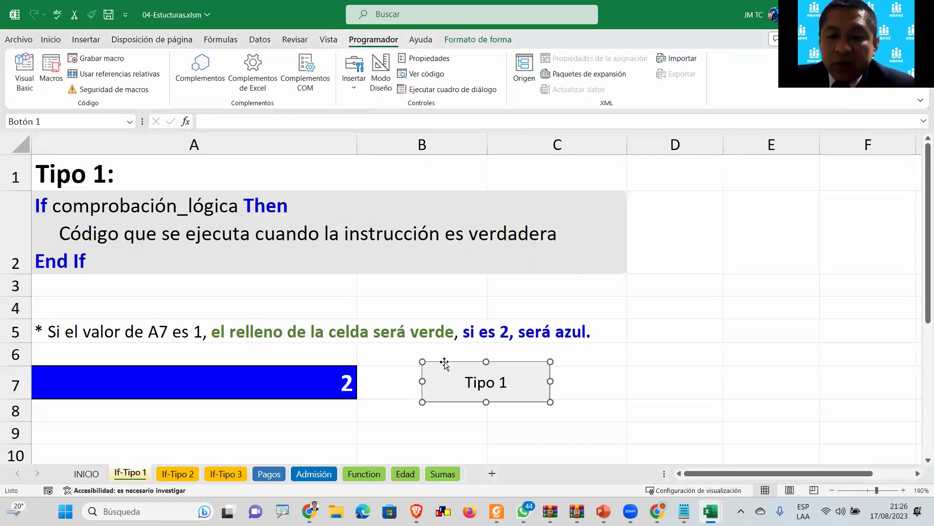
pyautogui.press('Delete')
# Enter 1, then 2 in A7 to confirm it recolours automatically, ending blue.
pyautogui.click(323, 393)
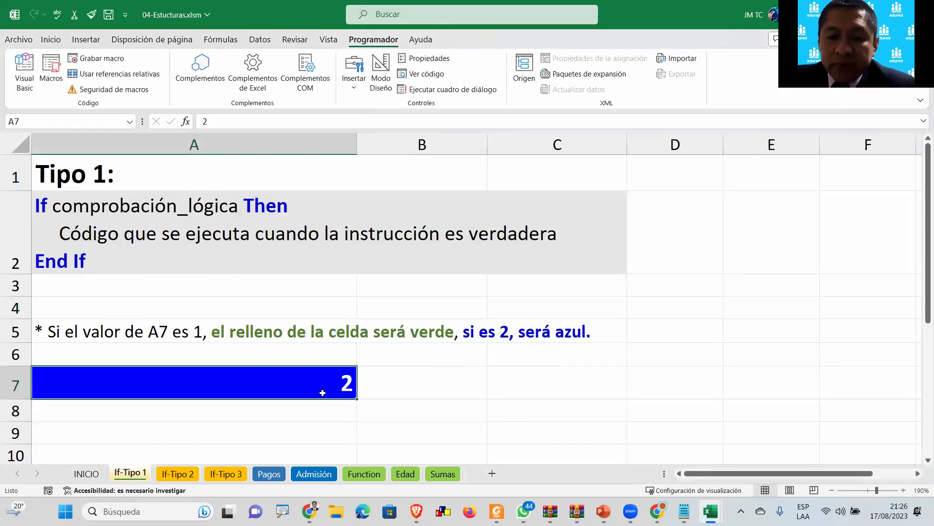
pyautogui.write('1')
pyautogui.press('Return')
pyautogui.click(324, 393)
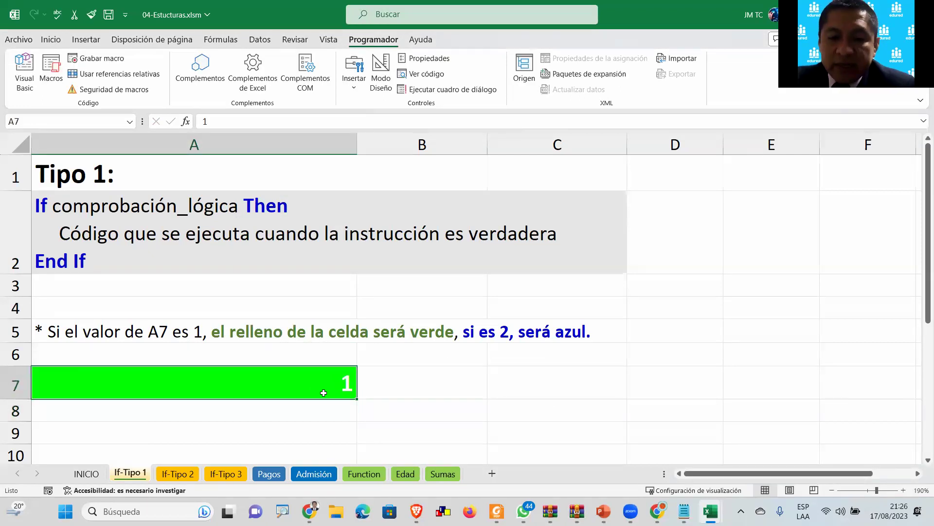
pyautogui.write('2')
pyautogui.press('Return')
pyautogui.click(516, 368)
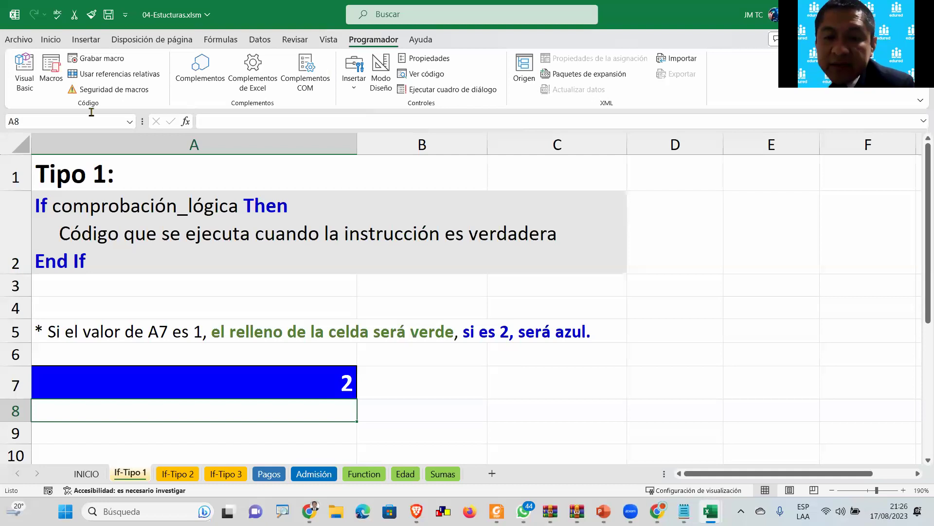
pyautogui.click(26, 67)
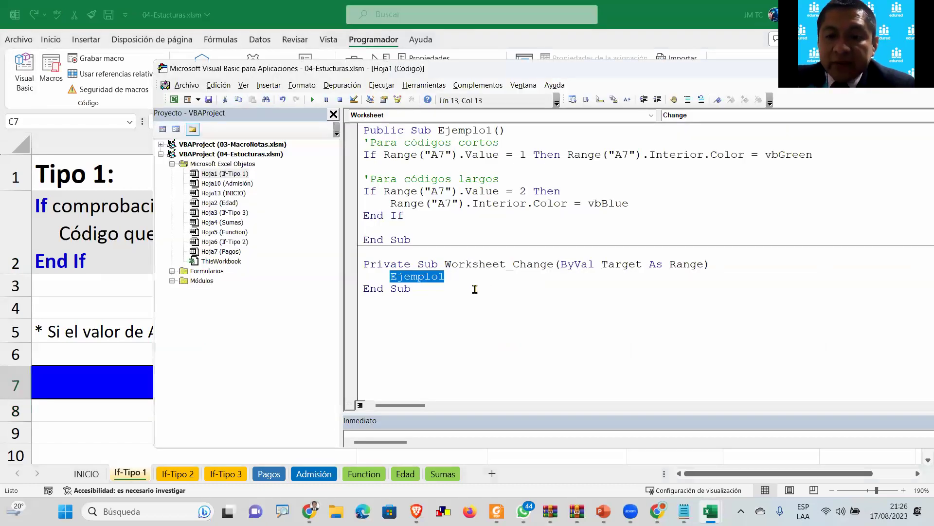
# Switch to the If-Tipo 2 sheet and zoom in on its example.
pyautogui.moveTo(445, 291); pyautogui.dragTo(354, 266)
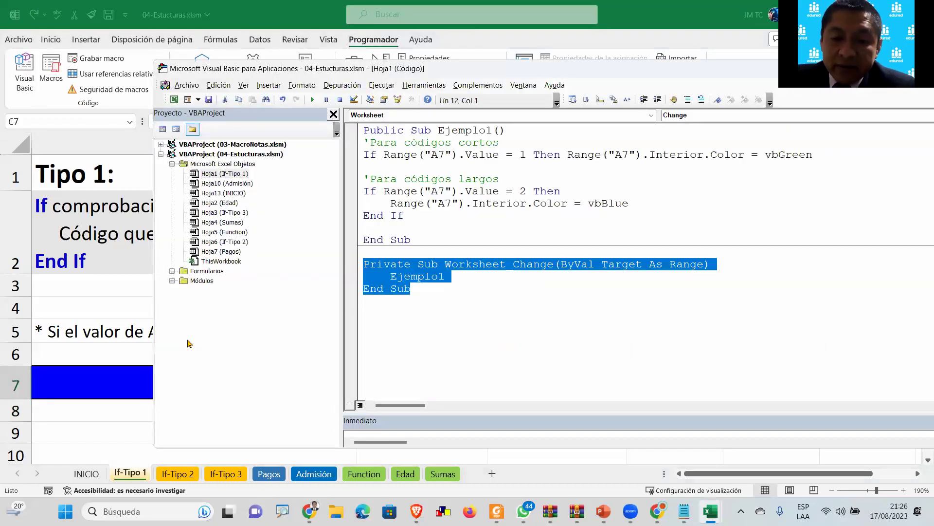
pyautogui.click(121, 335)
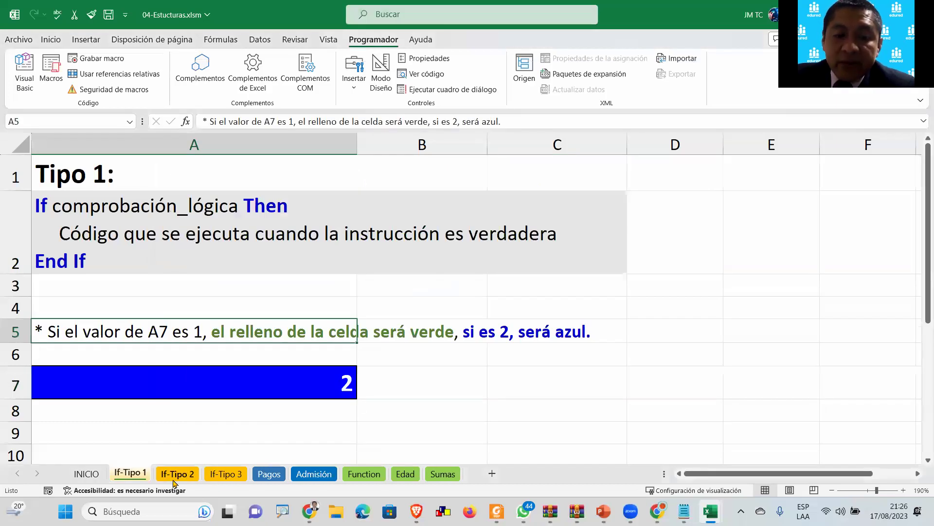
pyautogui.click(177, 474)
pyautogui.click(426, 368)
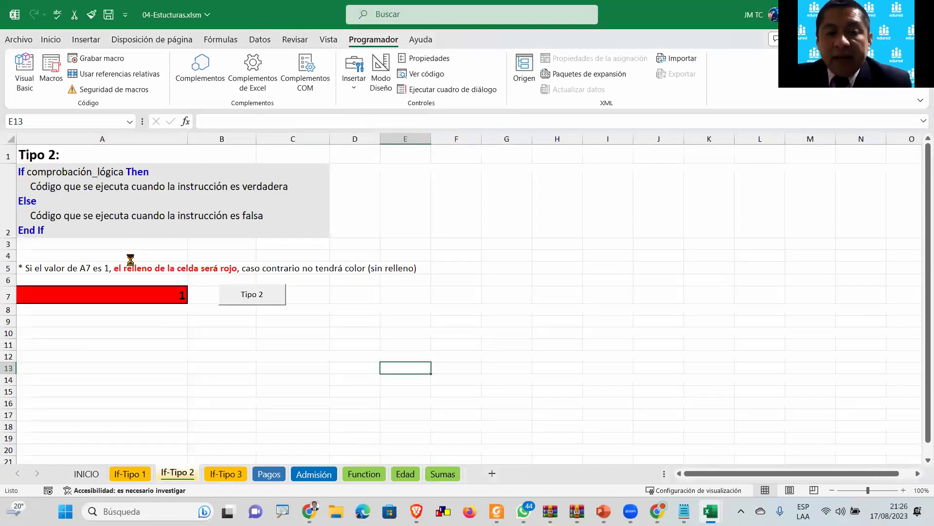
pyautogui.keyDown('ctrl'); pyautogui.scroll(1, 130, 261); pyautogui.keyUp('ctrl')
pyautogui.keyDown('ctrl'); pyautogui.scroll(2, 129, 260); pyautogui.keyUp('ctrl')
pyautogui.keyDown('ctrl'); pyautogui.scroll(2, 129, 260); pyautogui.keyUp('ctrl')
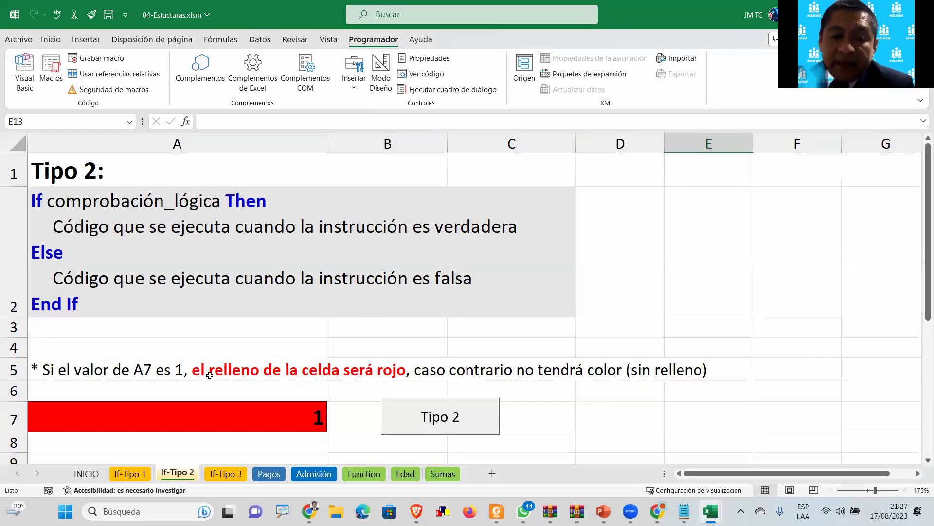
# Enter 2, 3 and 1 in A7, running Tipo 2 so A7 ends red at 1.
pyautogui.click(231, 411)
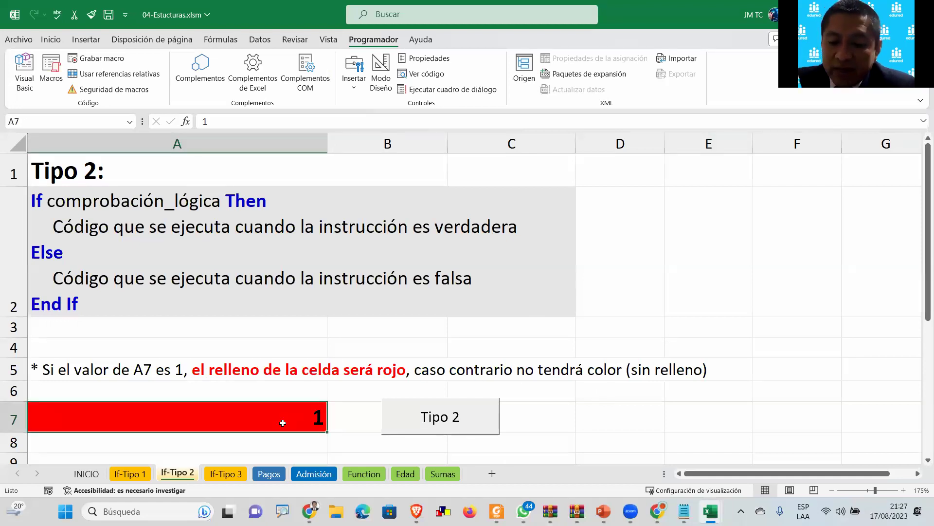
pyautogui.write('2')
pyautogui.press('Return')
pyautogui.click(421, 432)
pyautogui.click(286, 427)
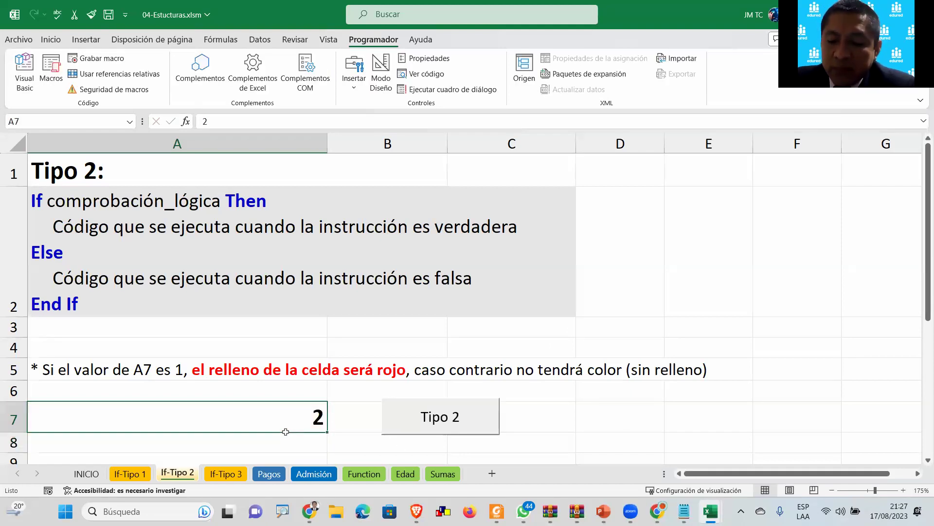
pyautogui.write('3')
pyautogui.press('Return')
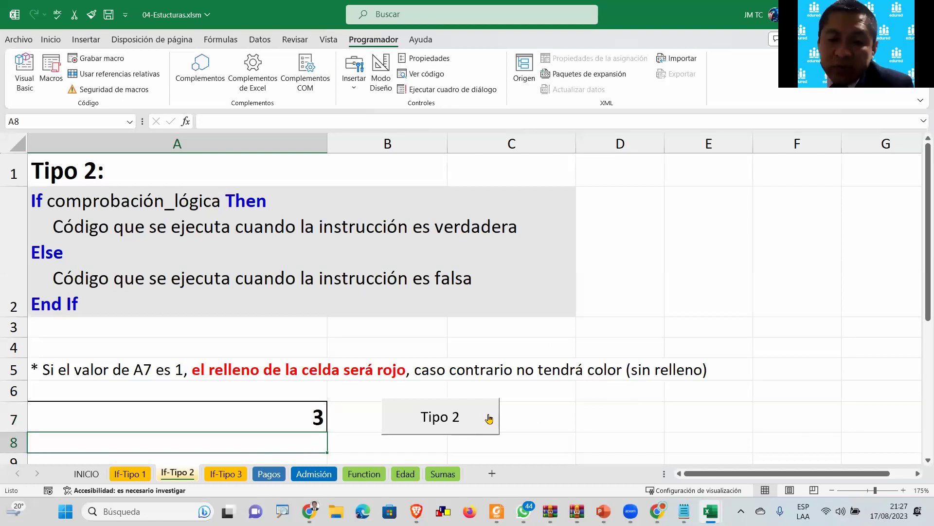
pyautogui.click(294, 423)
pyautogui.write('1')
pyautogui.press('Return')
pyautogui.click(459, 409)
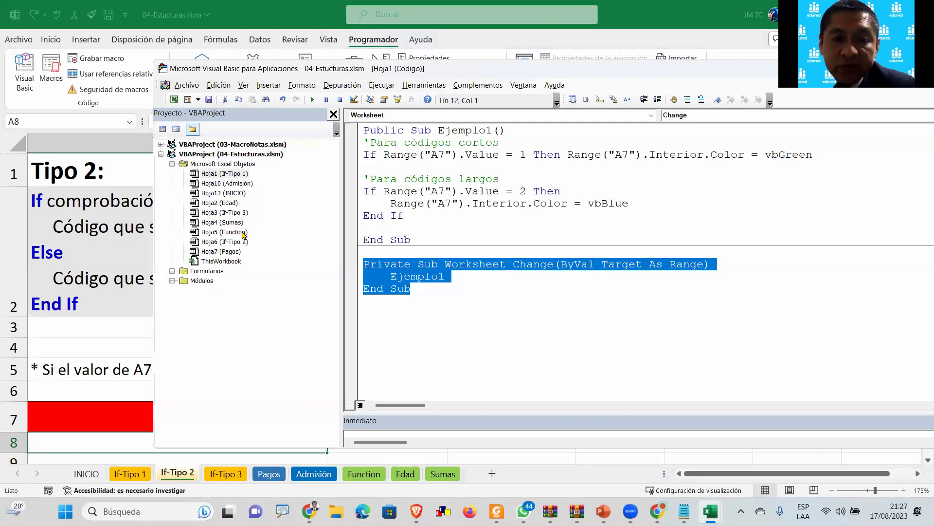
# Open the Hoja6 (If-Tipo 2) code and explain the If line that fills A7 vbRed.
pyautogui.doubleClick(239, 241)
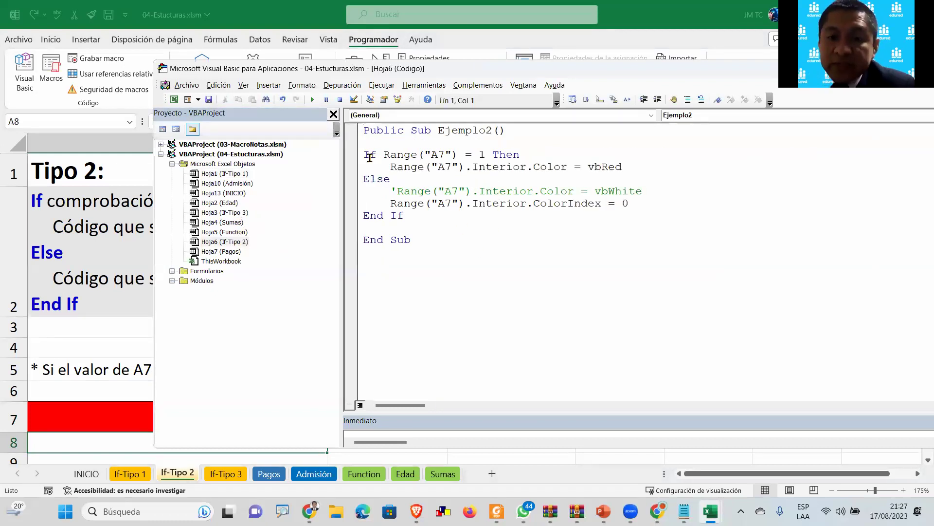
pyautogui.moveTo(364, 155); pyautogui.dragTo(493, 155)
pyautogui.doubleClick(506, 154)
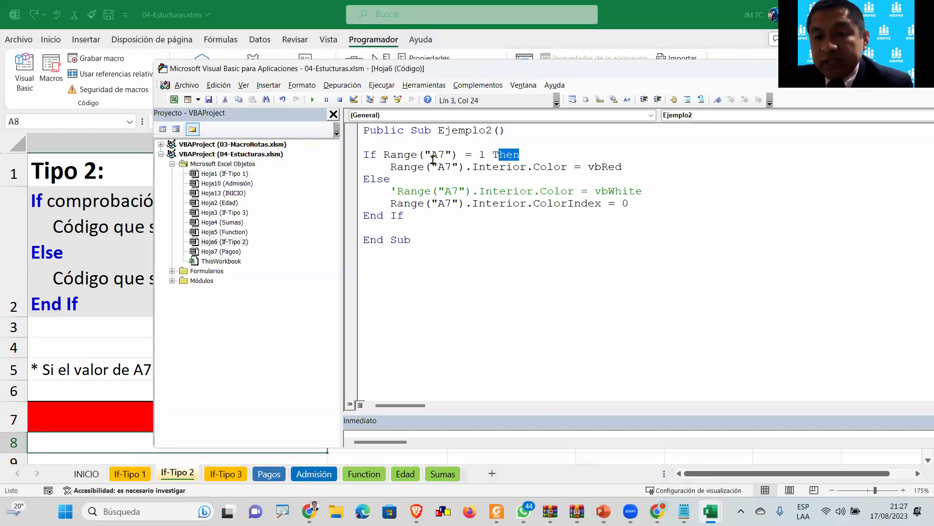
pyautogui.moveTo(390, 167); pyautogui.dragTo(481, 173)
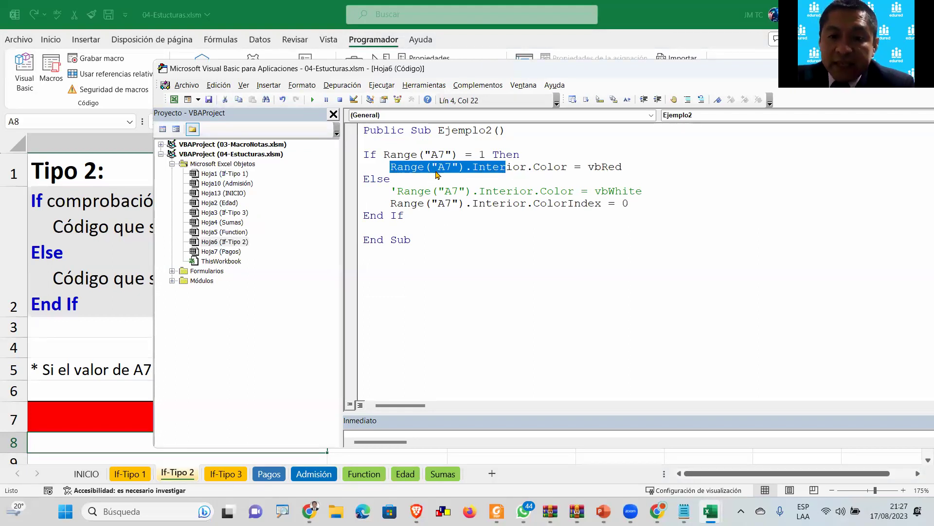
pyautogui.moveTo(567, 167); pyautogui.dragTo(369, 168)
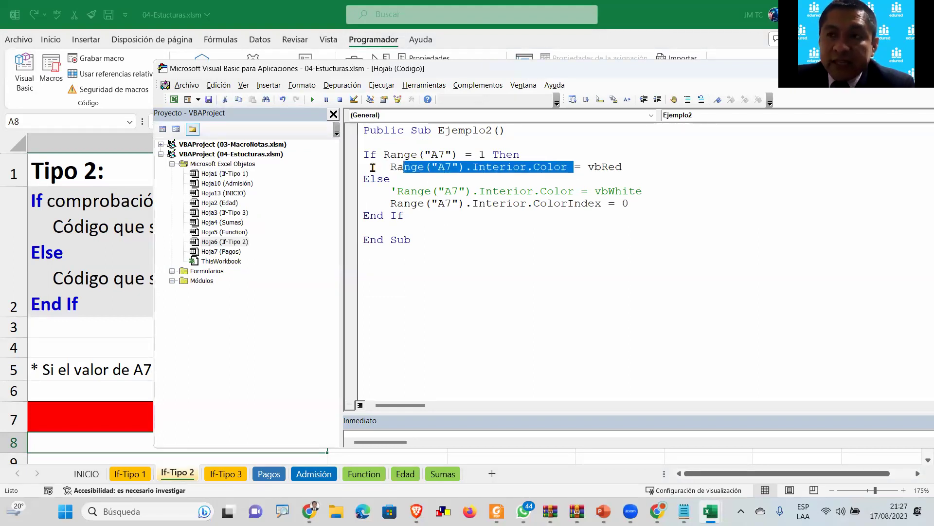
pyautogui.moveTo(587, 168); pyautogui.dragTo(622, 167)
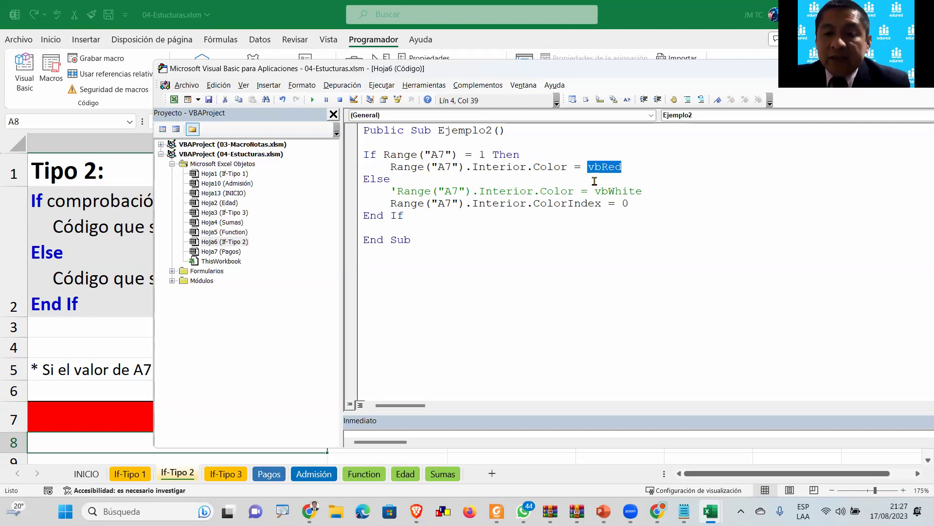
pyautogui.press('ctrl')
pyautogui.press('ctrl')
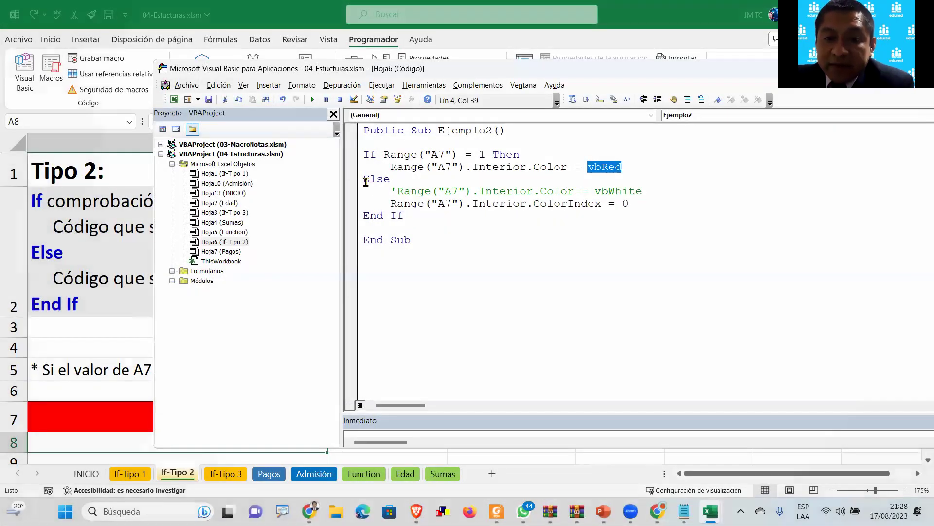
# Explain the Else branch's vbWhite and ColorIndex = 0 lines.
pyautogui.moveTo(363, 180); pyautogui.dragTo(390, 179)
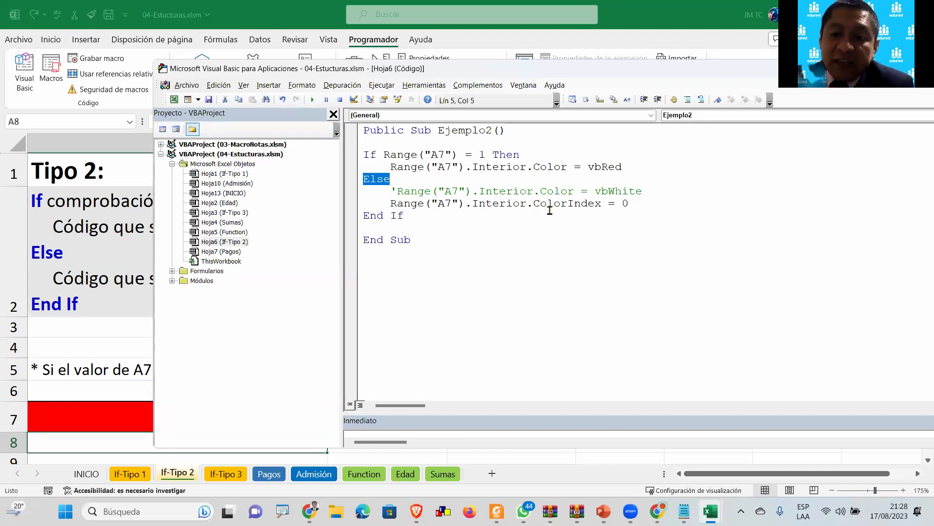
pyautogui.moveTo(594, 191); pyautogui.dragTo(647, 191)
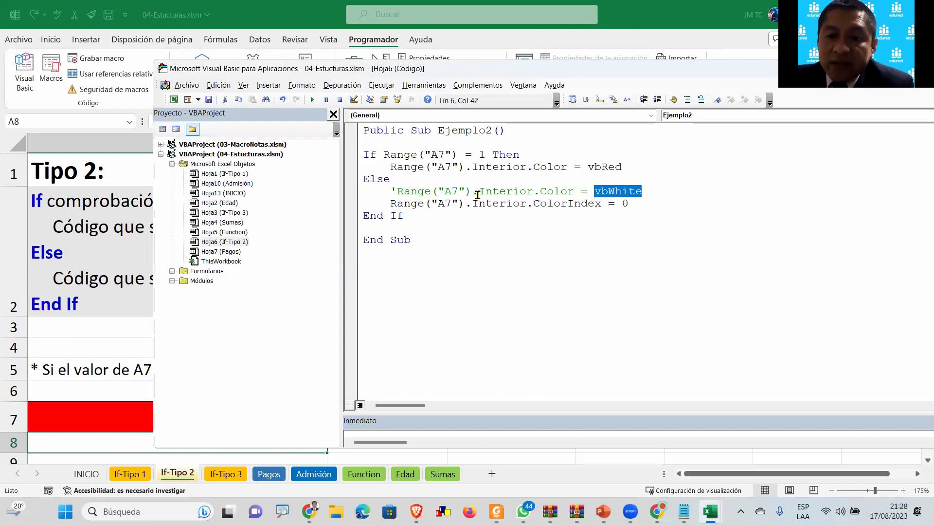
pyautogui.moveTo(473, 193); pyautogui.dragTo(594, 192)
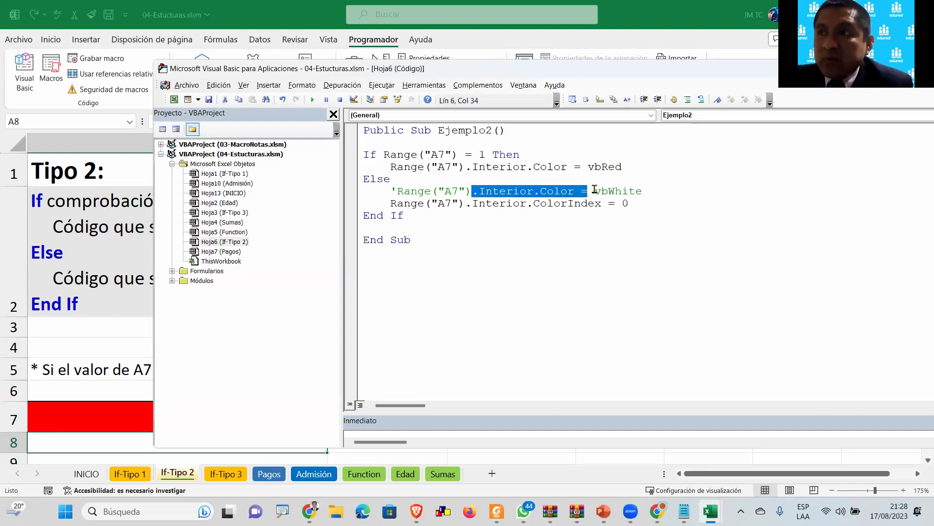
pyautogui.click(594, 192)
pyautogui.keyDown('shift'); pyautogui.click(660, 189); pyautogui.keyUp('shift')
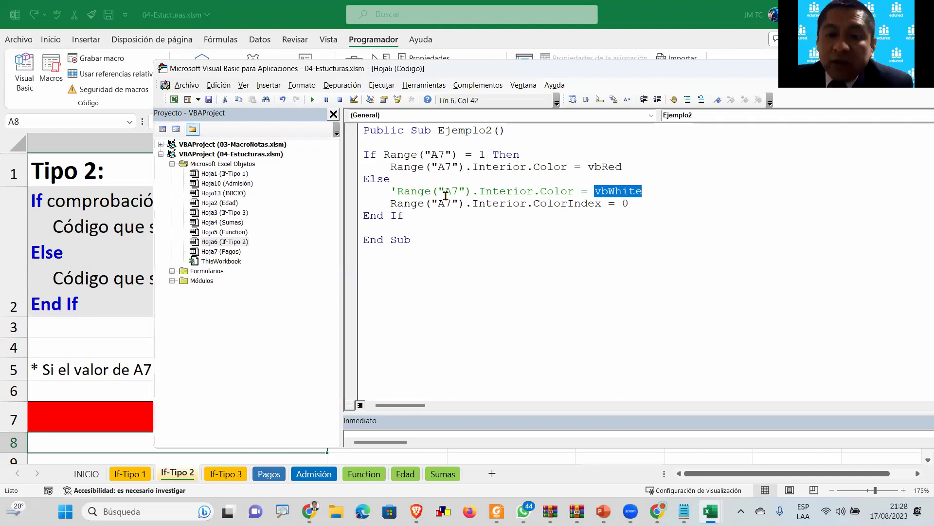
pyautogui.moveTo(392, 203); pyautogui.dragTo(545, 204)
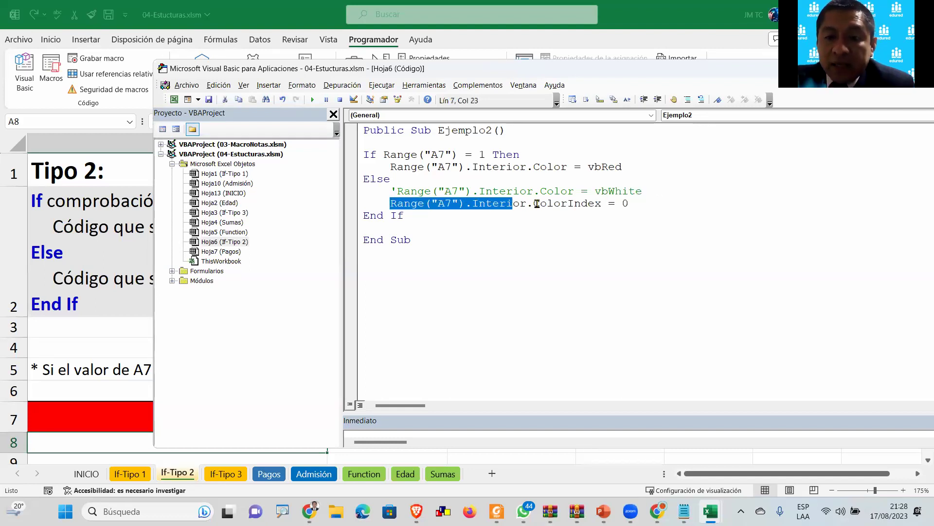
pyautogui.click(568, 204)
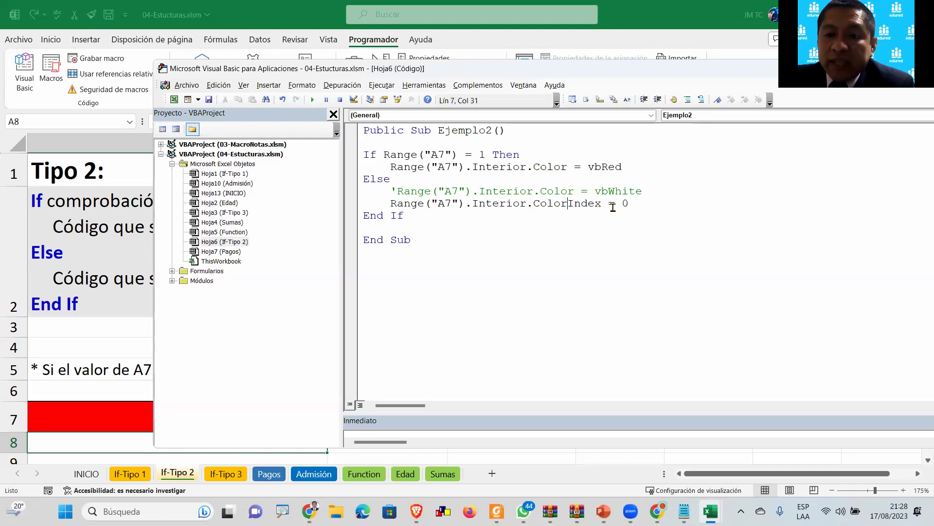
pyautogui.doubleClick(625, 204)
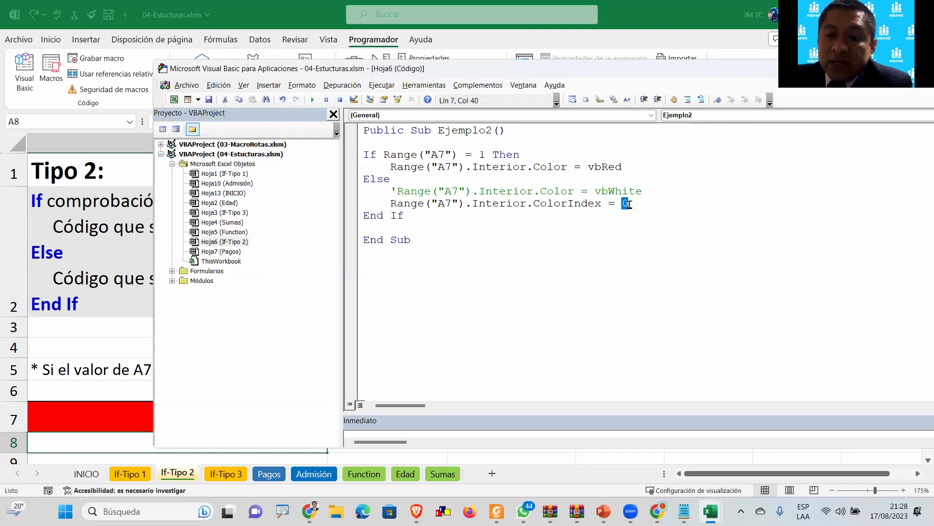
pyautogui.moveTo(632, 203); pyautogui.dragTo(381, 199)
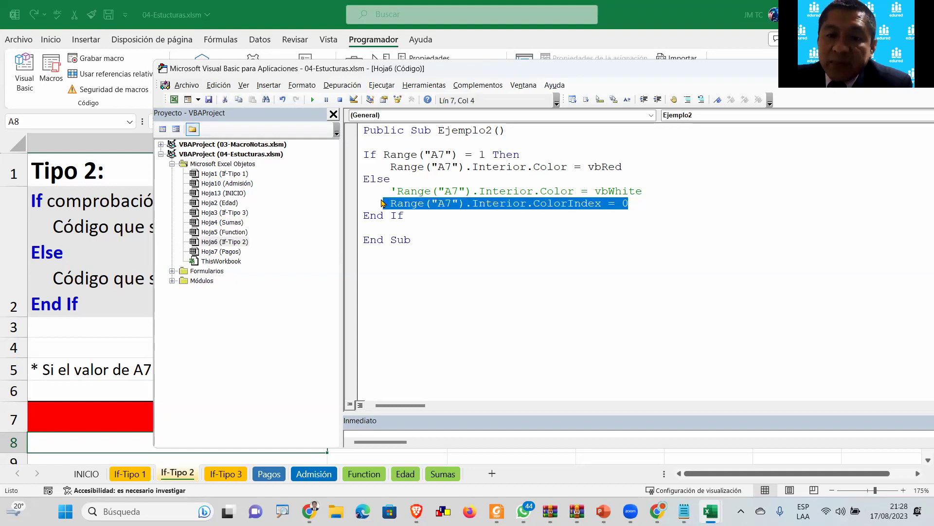
pyautogui.click(104, 340)
# Check the If-Tipo 2 sheet's macro code, then return to the worksheet.
pyautogui.click(169, 410)
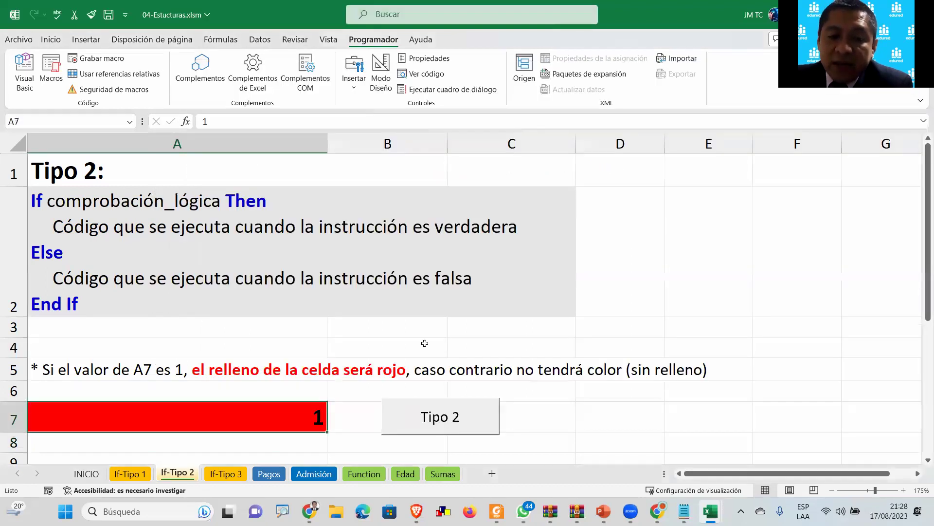
pyautogui.scroll(-2, 465, 377)
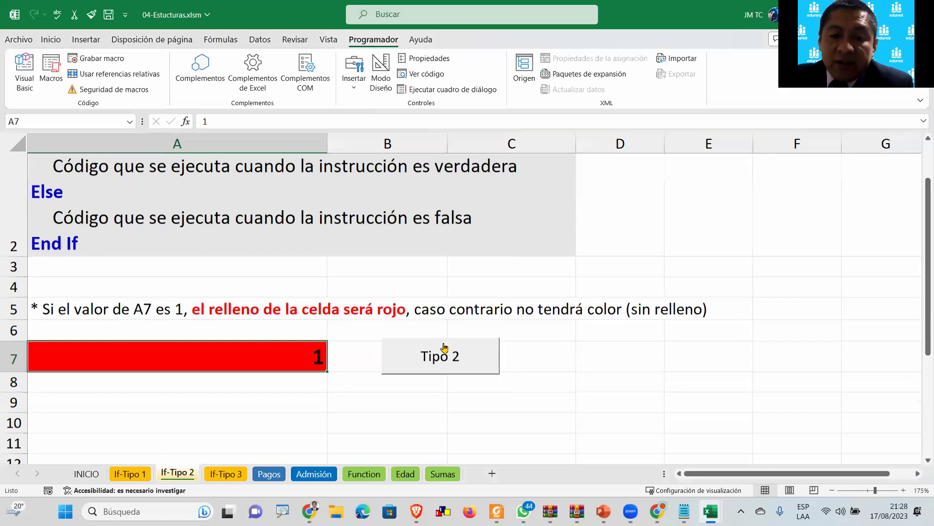
pyautogui.click(31, 63)
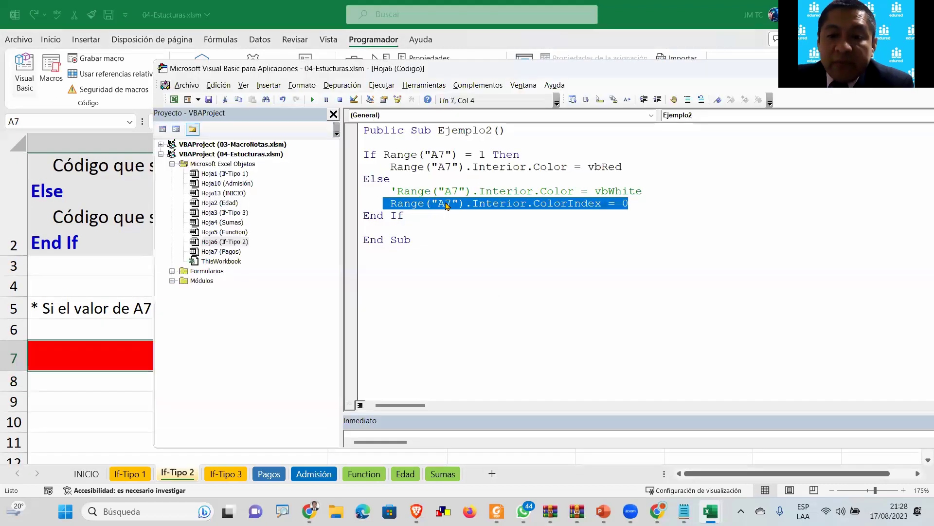
pyautogui.click(518, 230)
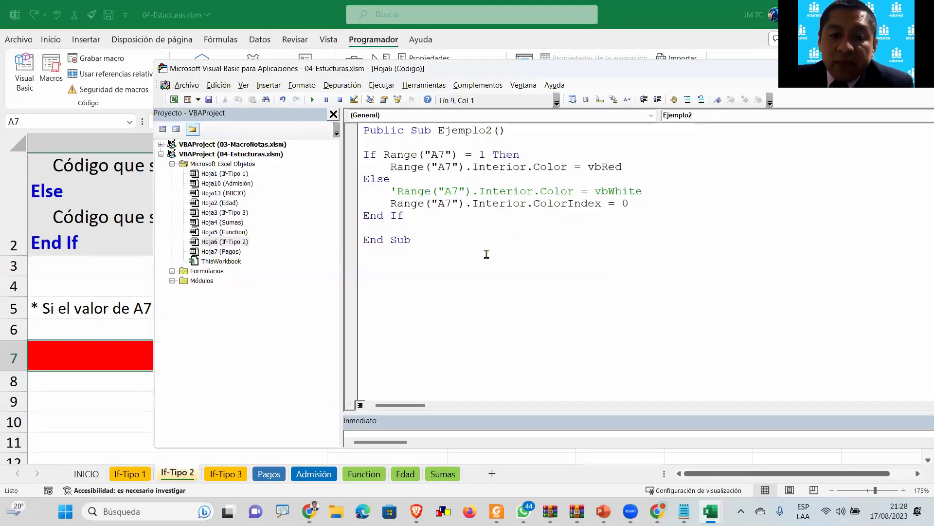
pyautogui.click(240, 397)
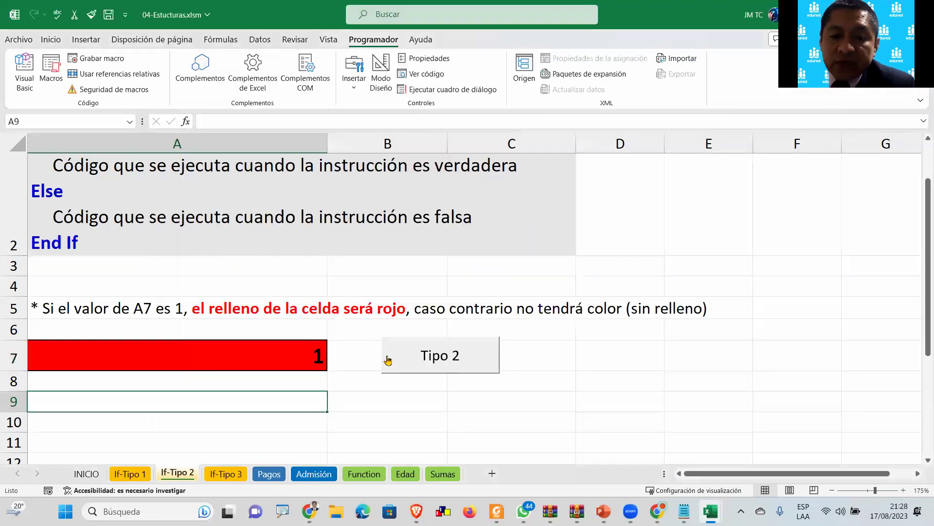
# Enter 2 in A7 and run Tipo 2 to clear its red fill.
pyautogui.click(288, 355)
pyautogui.write('2')
pyautogui.press('Return')
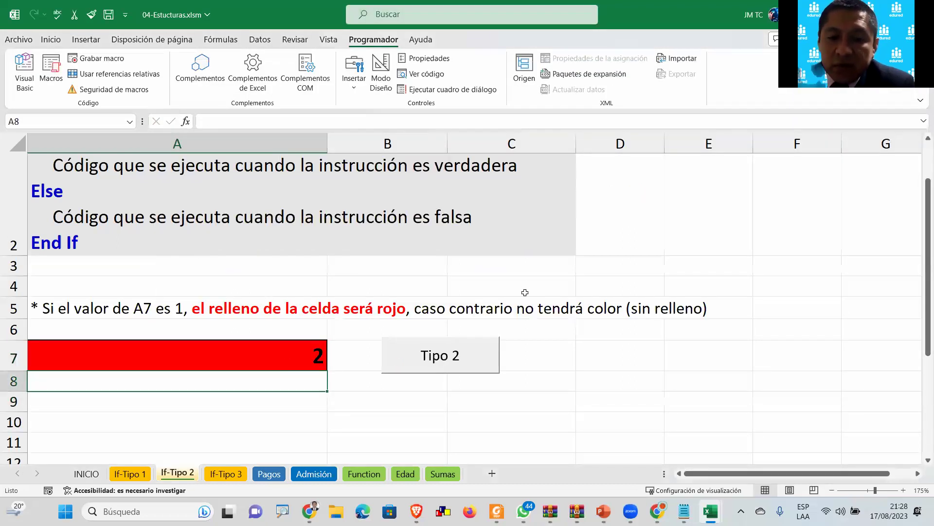
pyautogui.click(482, 369)
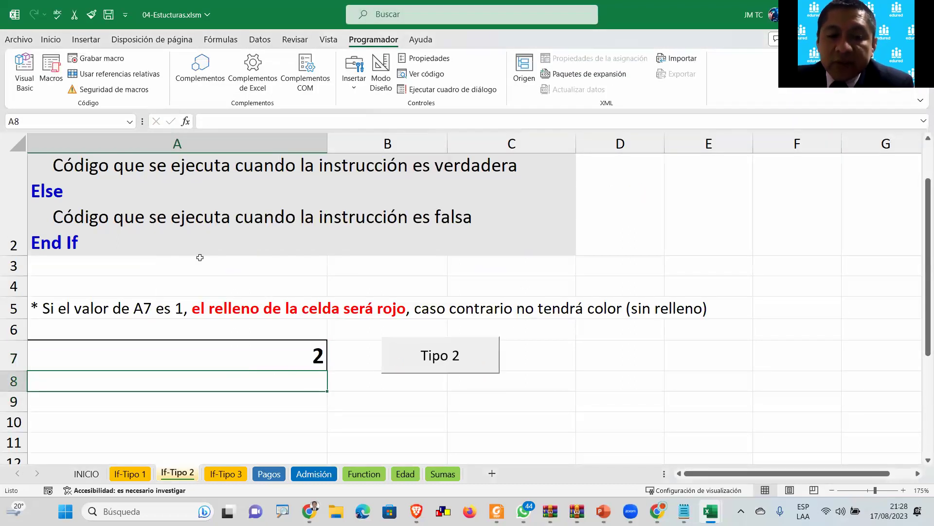
pyautogui.click(25, 68)
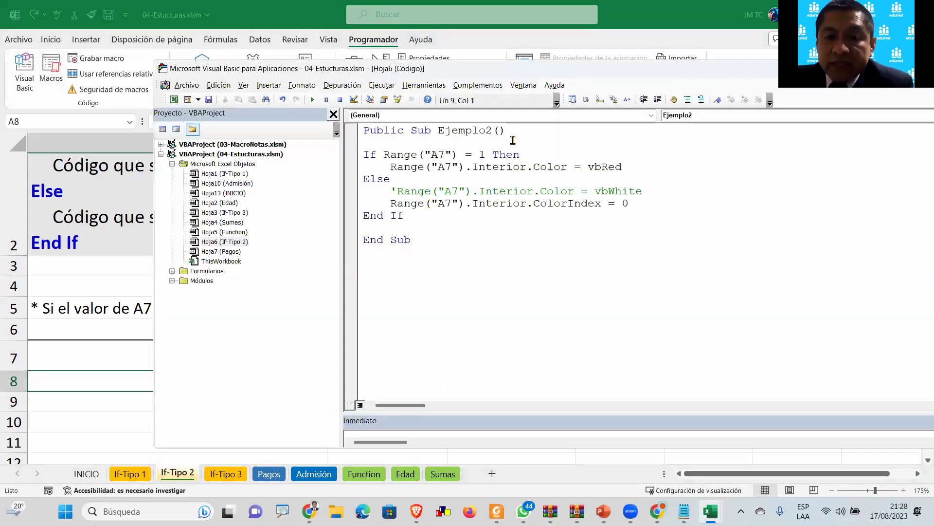
# Add a Worksheet_Change procedure via Worksheet > Change and delete the SelectionChange one.
pyautogui.moveTo(506, 131); pyautogui.dragTo(438, 130)
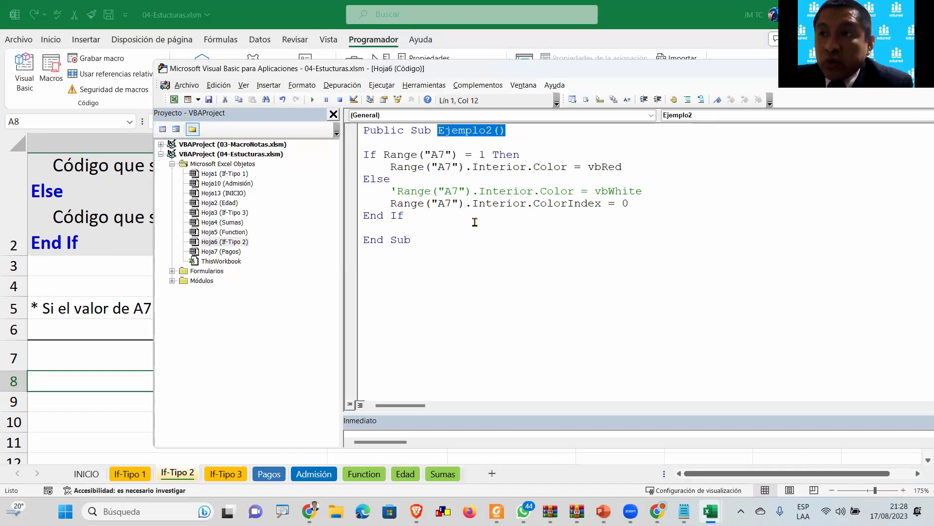
pyautogui.click(453, 117)
pyautogui.click(433, 132)
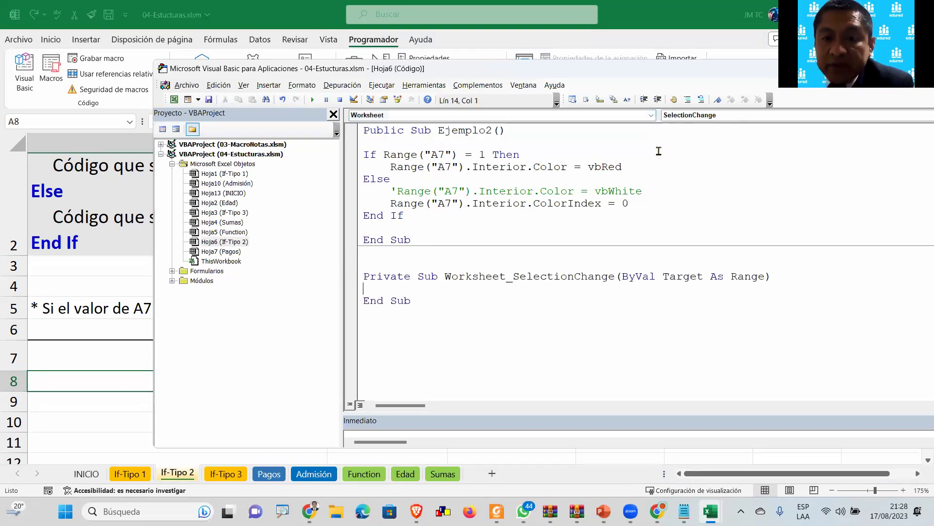
pyautogui.click(722, 117)
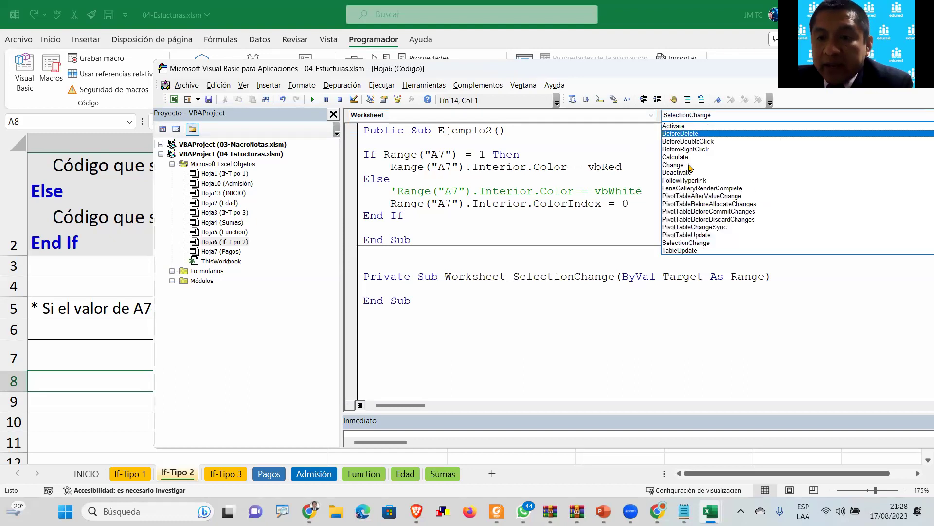
pyautogui.click(681, 165)
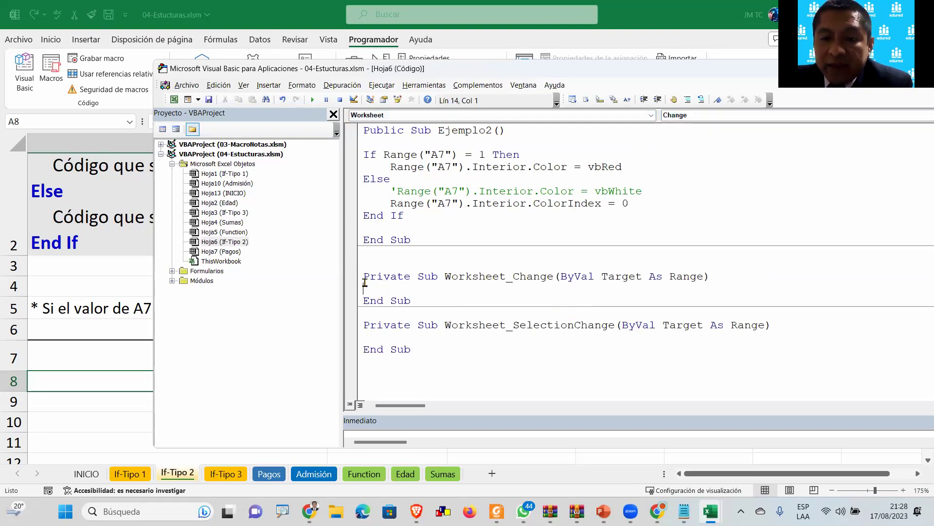
pyautogui.moveTo(364, 276); pyautogui.dragTo(613, 298)
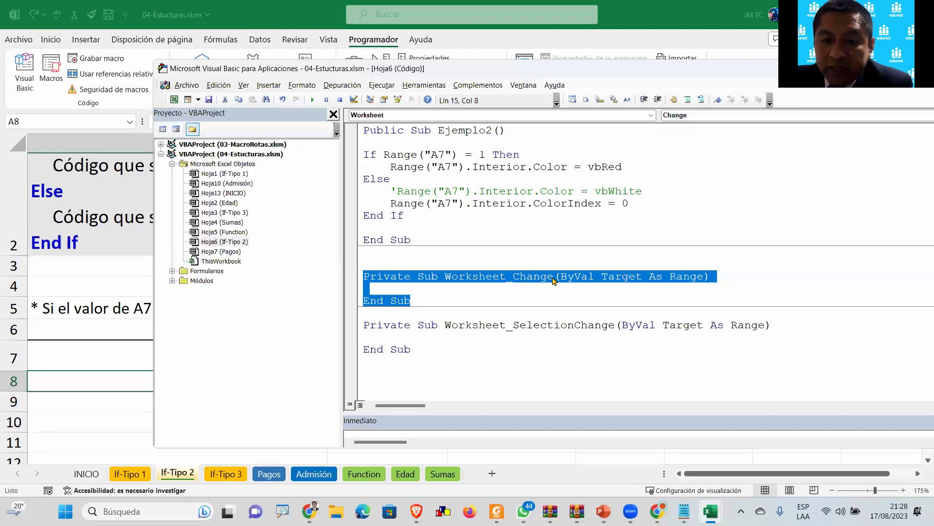
pyautogui.moveTo(417, 349); pyautogui.dragTo(364, 325)
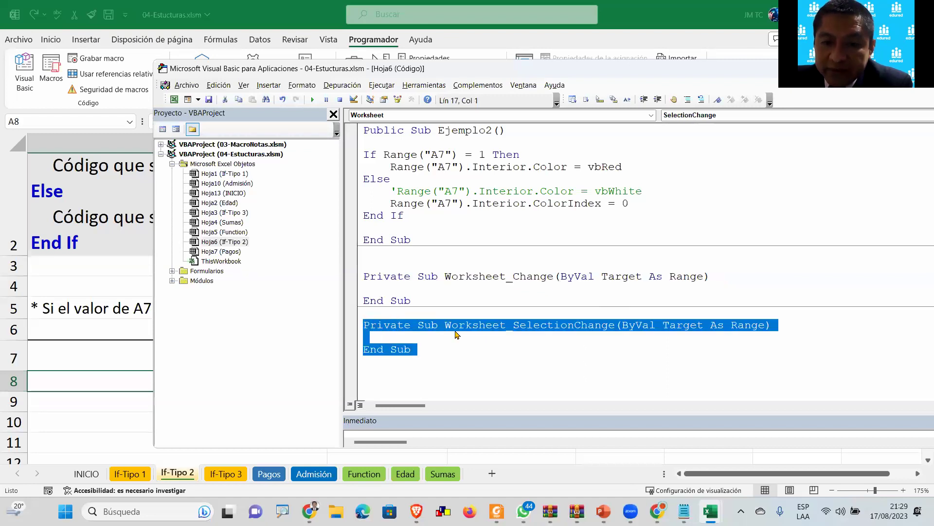
pyautogui.press('Delete')
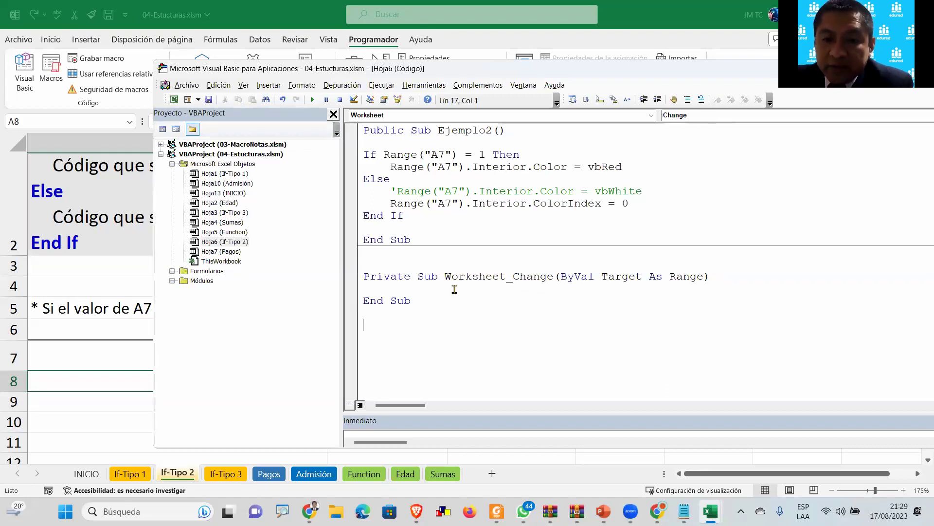
# Type the Ejemplo2 call inside Worksheet_Change and review both procedures.
pyautogui.press('Tab')
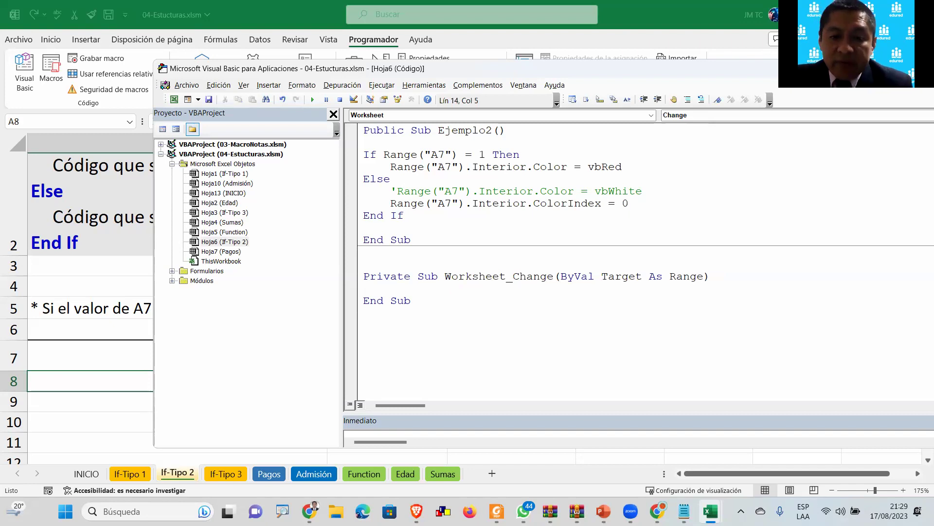
pyautogui.write('Ejemplo2')
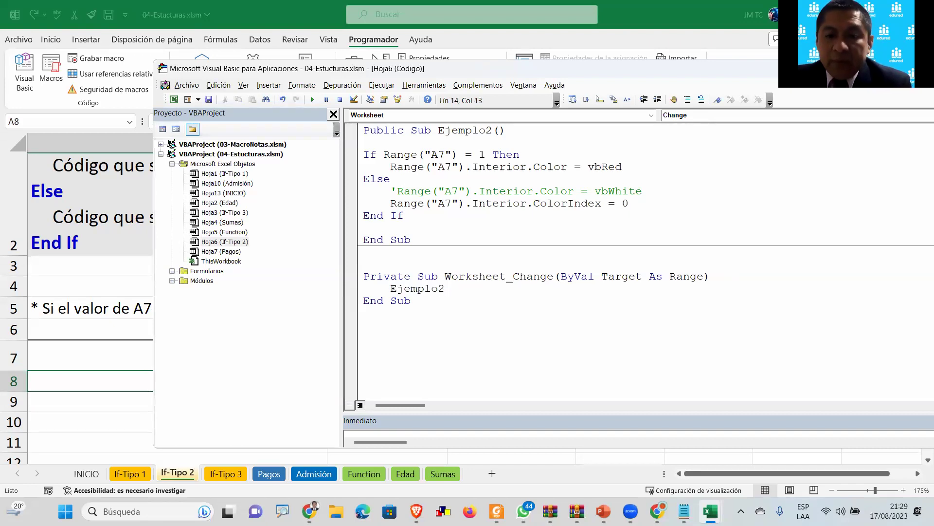
pyautogui.press('Return')
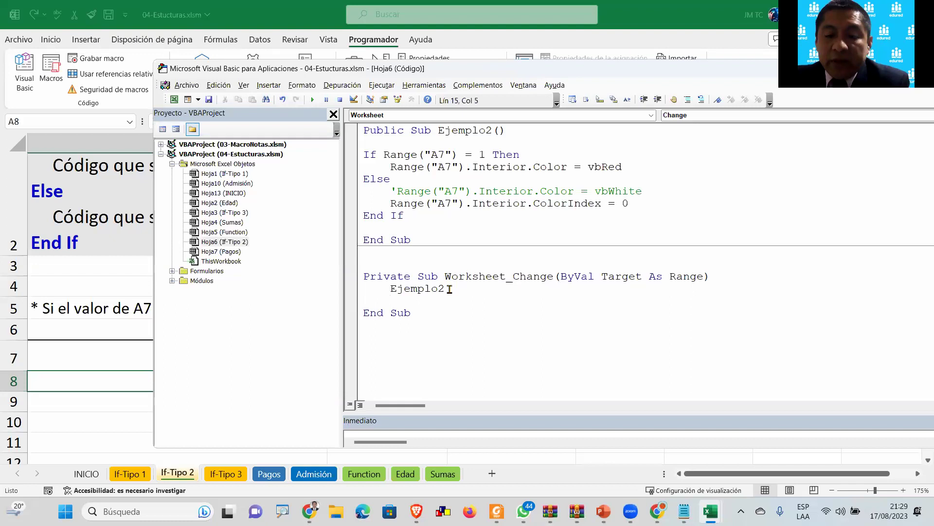
pyautogui.press('BackSpace')
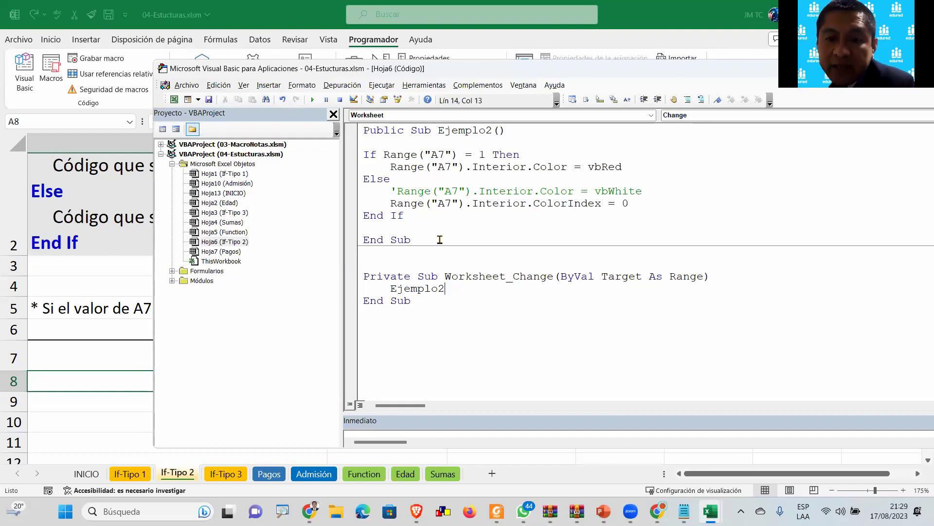
pyautogui.moveTo(413, 240); pyautogui.dragTo(349, 131)
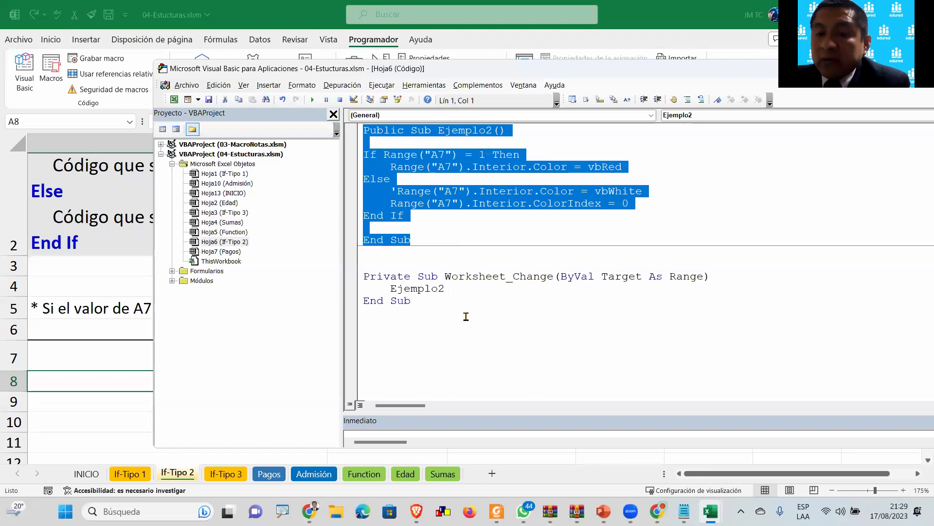
pyautogui.moveTo(365, 275); pyautogui.dragTo(555, 307)
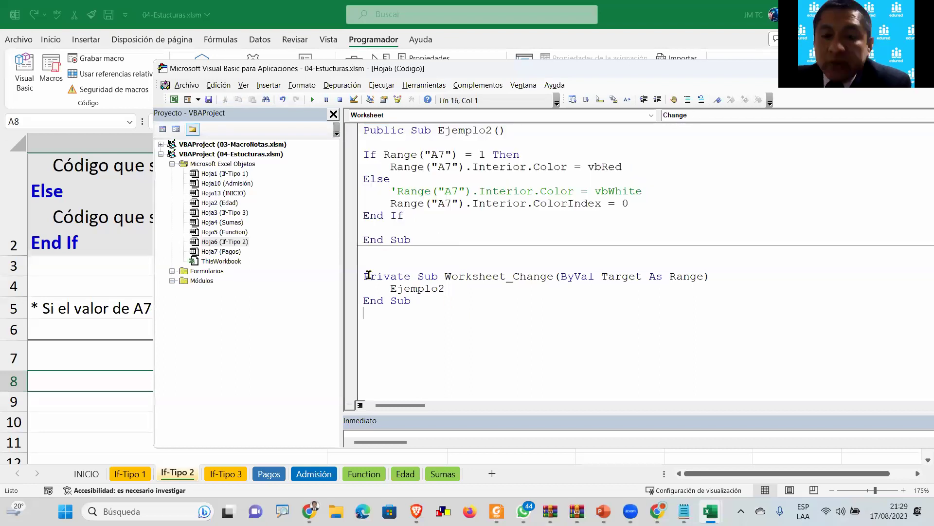
pyautogui.click(548, 274)
pyautogui.moveTo(540, 276); pyautogui.dragTo(363, 276)
pyautogui.click(487, 276)
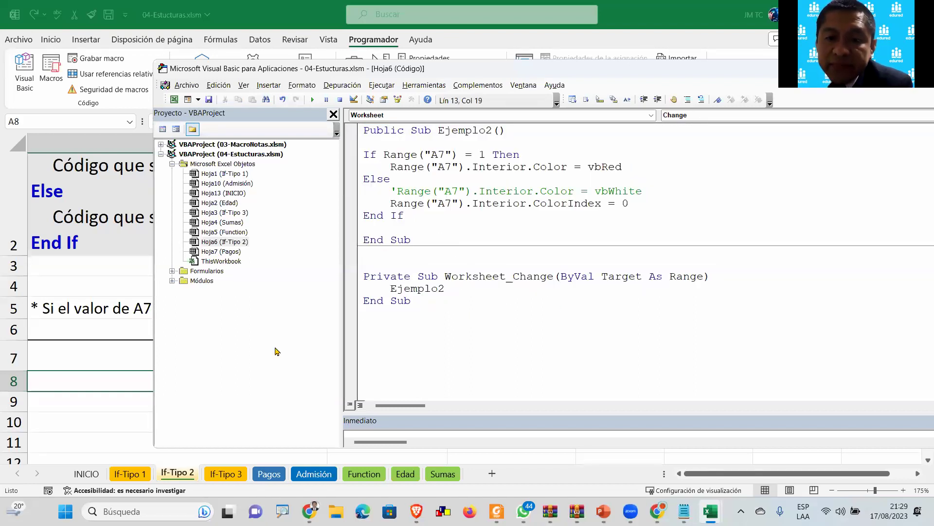
pyautogui.click(195, 355)
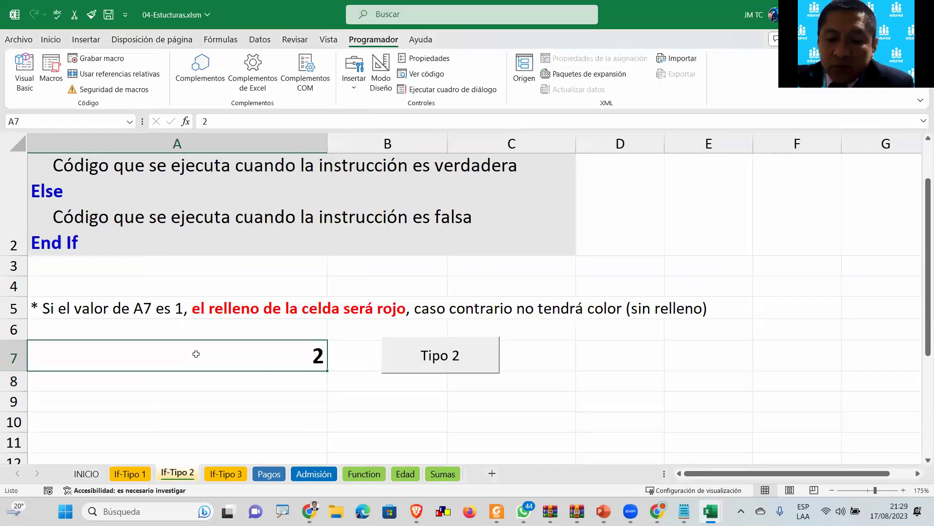
# Enter 1, then 2 in A7 to confirm it recolours automatically.
pyautogui.write('1')
pyautogui.press('Return')
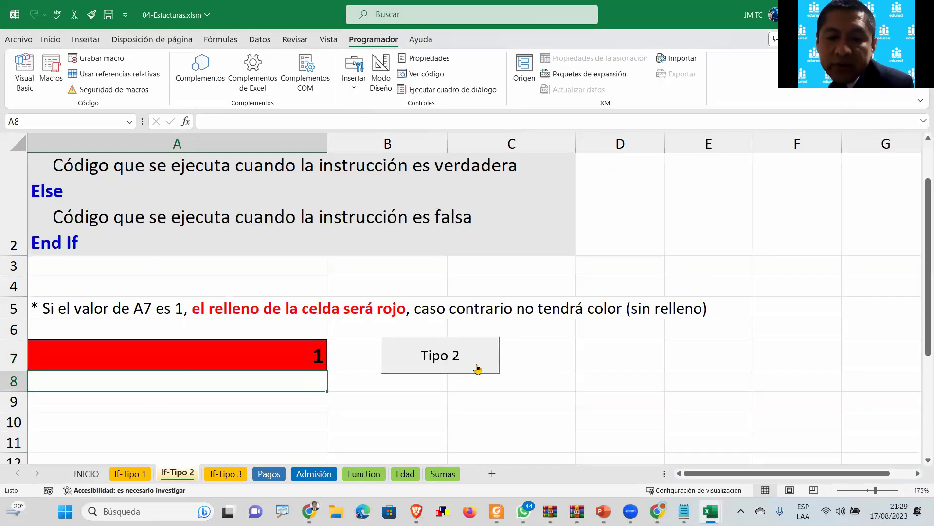
pyautogui.click(309, 355)
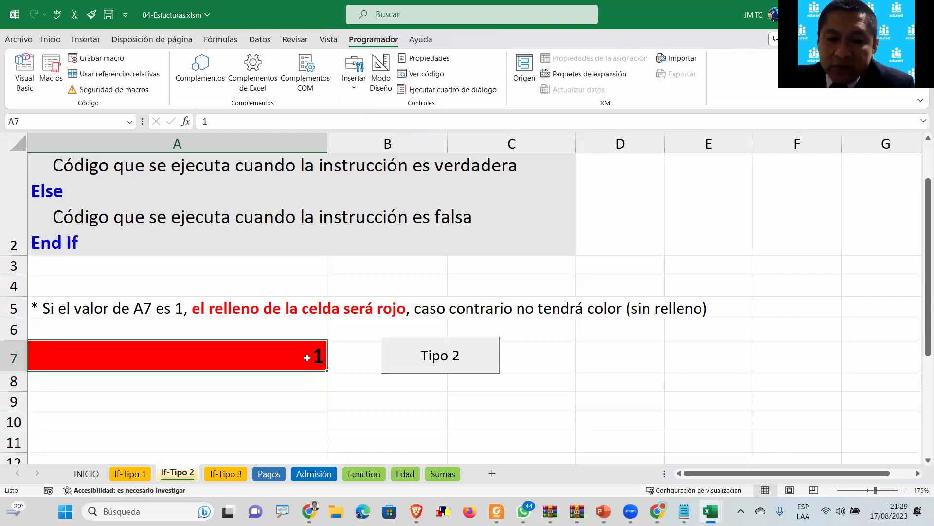
pyautogui.write('2')
pyautogui.press('Return')
# Move the Tipo 2 button up to column E, then open the If-Tipo 3 sheet.
pyautogui.rightClick(417, 346)
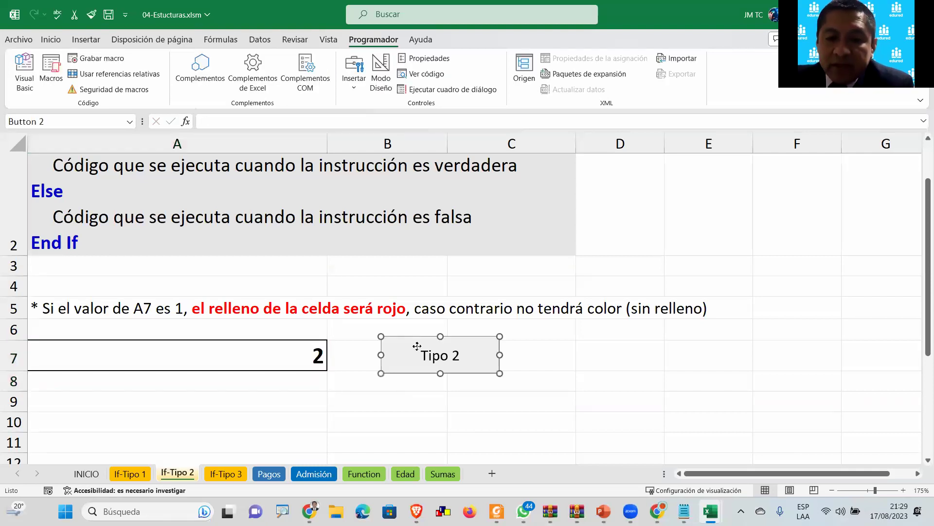
pyautogui.click(395, 363)
pyautogui.moveTo(394, 363); pyautogui.dragTo(664, 207)
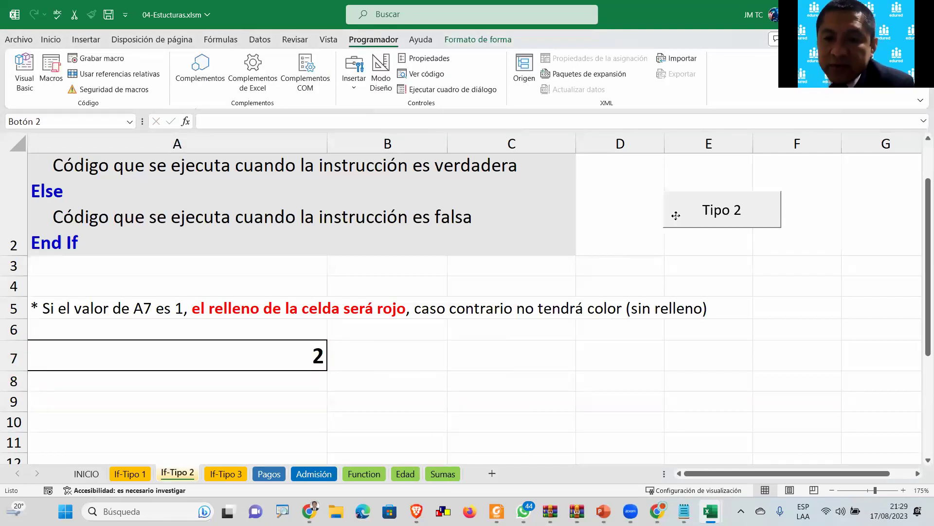
pyautogui.press('Escape')
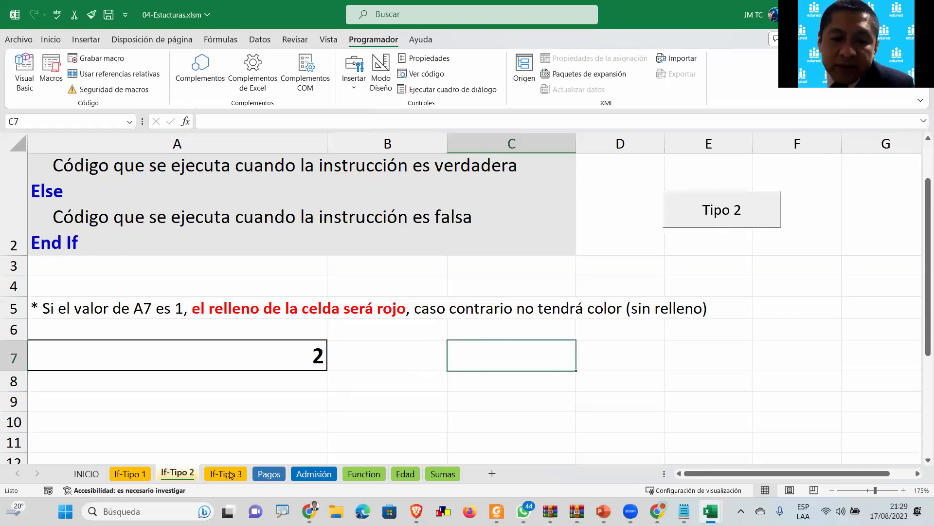
pyautogui.click(225, 474)
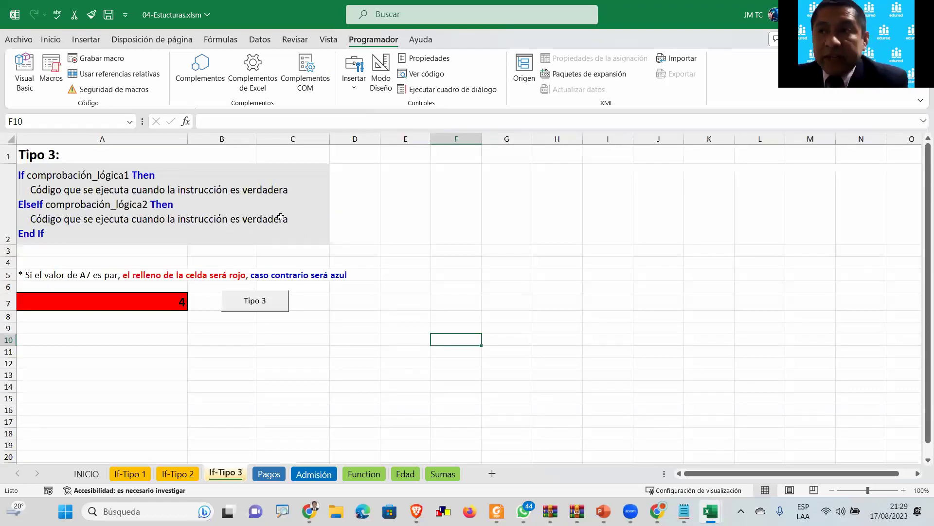
# Return to the If-Tipo 2 sheet, with A7 at 2 unfilled, and select A2.
pyautogui.click(213, 227)
pyautogui.keyDown('ctrl'); pyautogui.scroll(2, 214, 227); pyautogui.keyUp('ctrl')
pyautogui.keyDown('ctrl'); pyautogui.scroll(1, 214, 228); pyautogui.keyUp('ctrl')
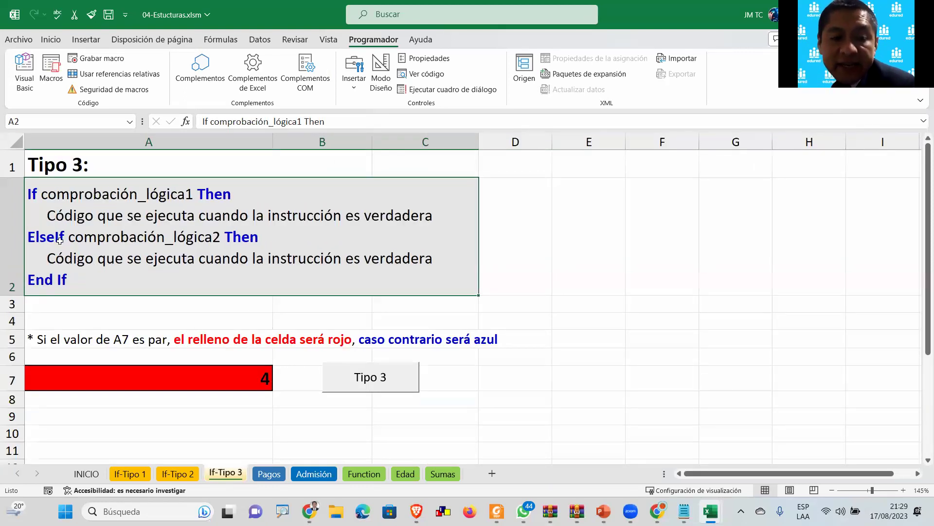
pyautogui.hotkey('ctrl', 'pageup')
pyautogui.hotkey('ctrl', 'pageup')
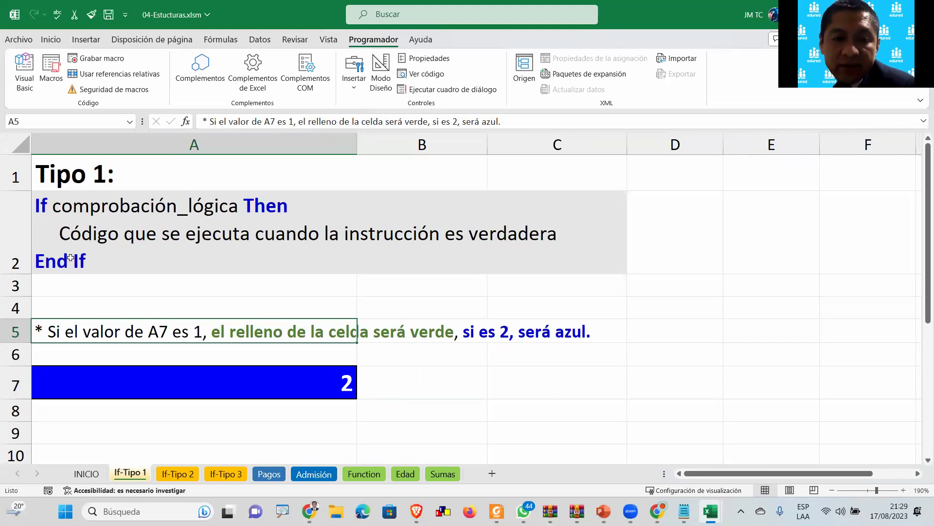
pyautogui.click(166, 481)
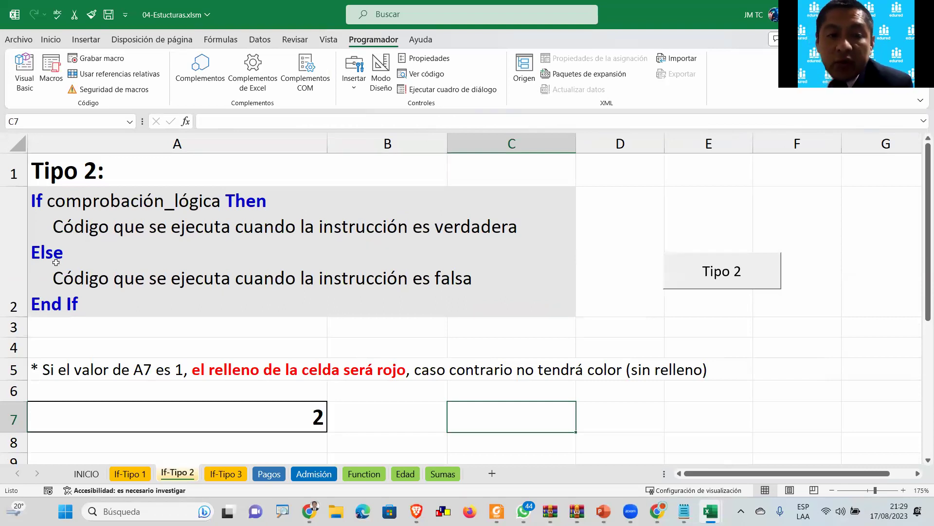
pyautogui.click(399, 278)
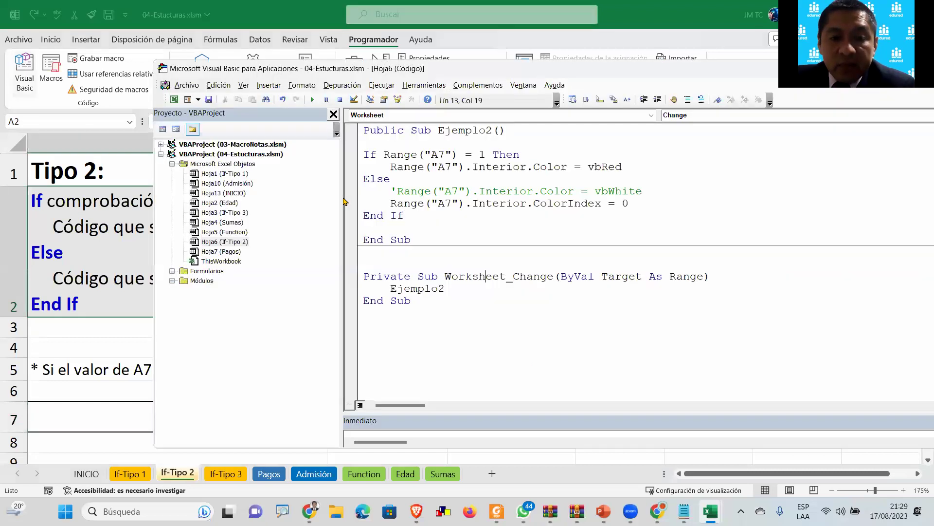
# Highlight the Else and End If lines of Ejemplo2, then move to the If-Tipo 3 sheet.
pyautogui.moveTo(364, 156)
pyautogui.mouseDown()
pyautogui.moveTo(390, 166)
pyautogui.moveTo(363, 179)
pyautogui.mouseUp()
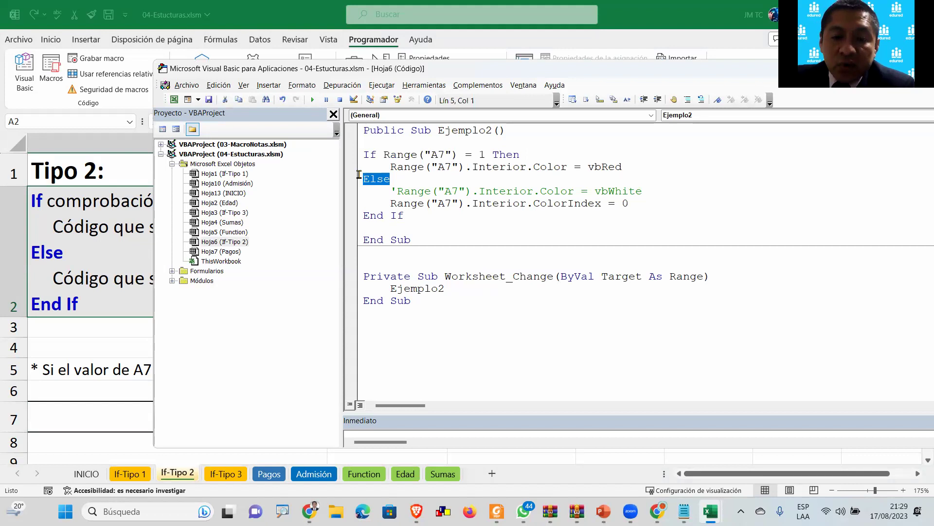
pyautogui.moveTo(363, 215); pyautogui.dragTo(404, 215)
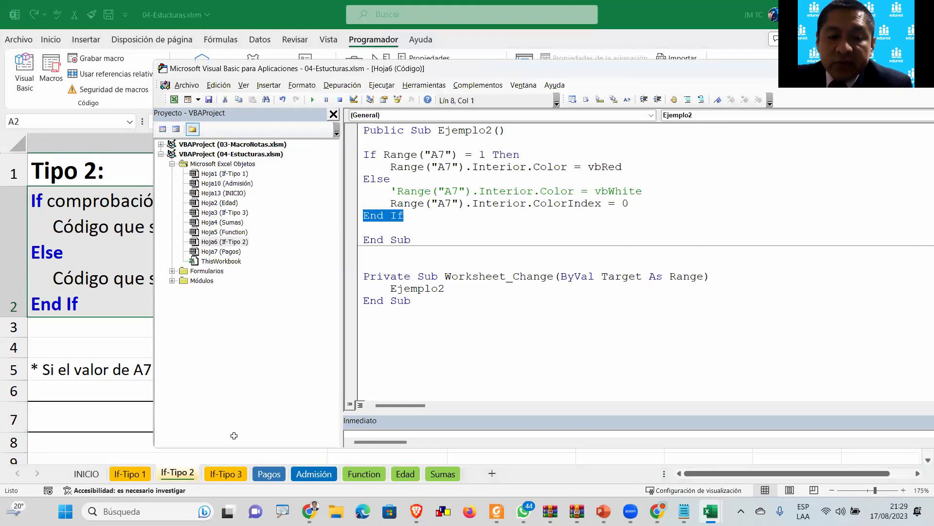
pyautogui.click(234, 475)
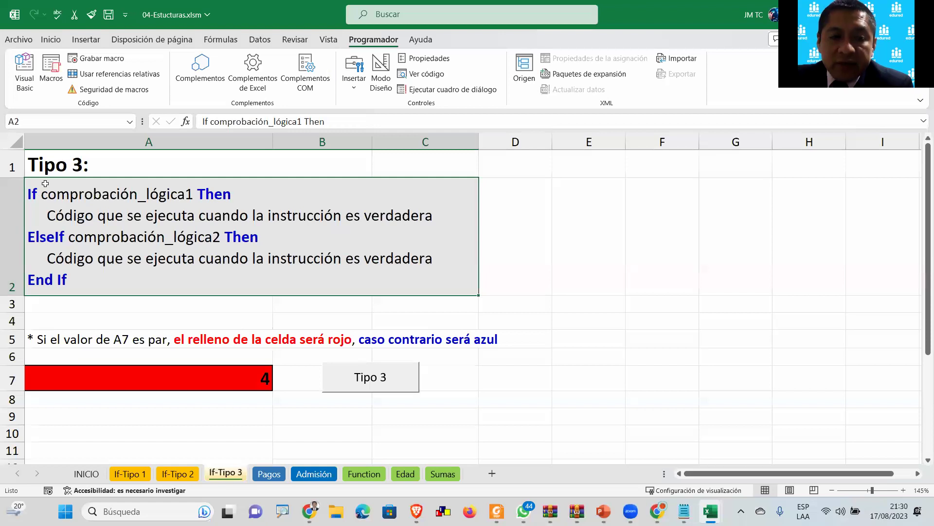
pyautogui.click(22, 71)
pyautogui.doubleClick(230, 213)
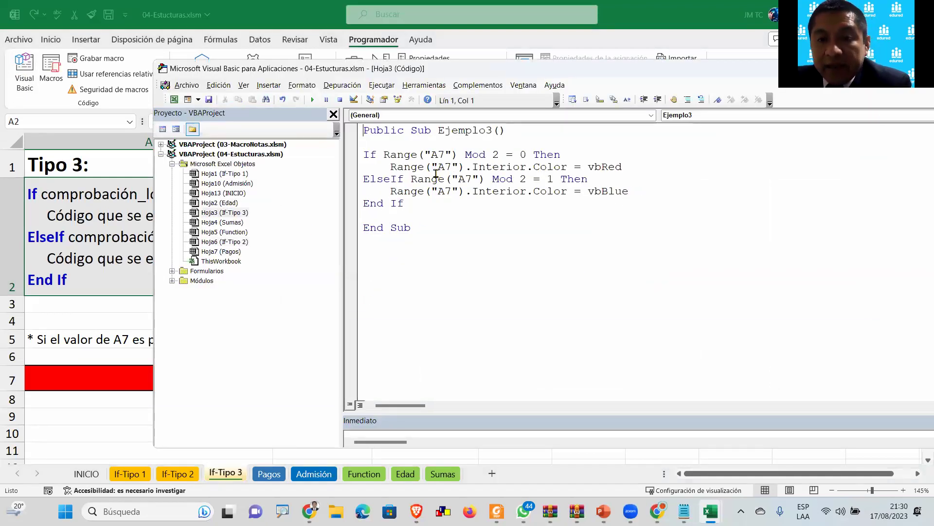
pyautogui.doubleClick(376, 155)
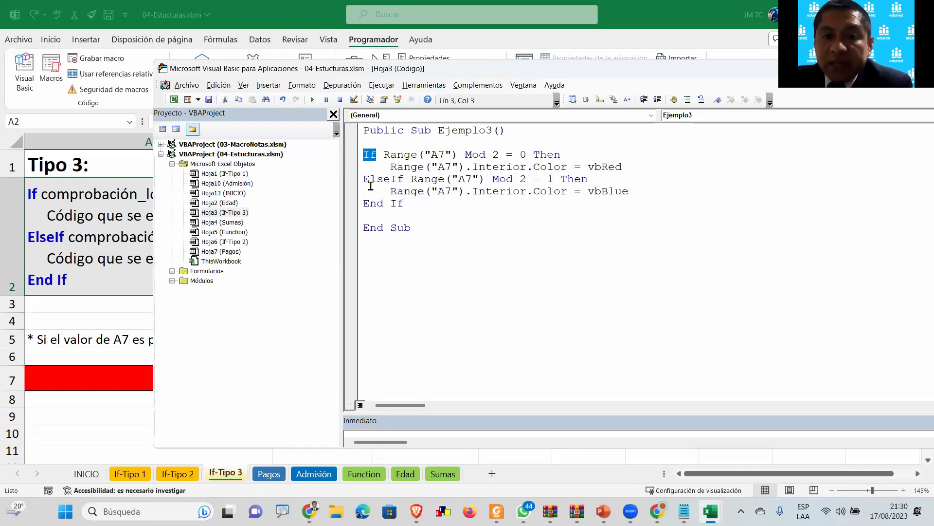
pyautogui.moveTo(364, 179)
pyautogui.mouseDown()
pyautogui.moveTo(404, 179)
pyautogui.moveTo(363, 203)
pyautogui.mouseUp()
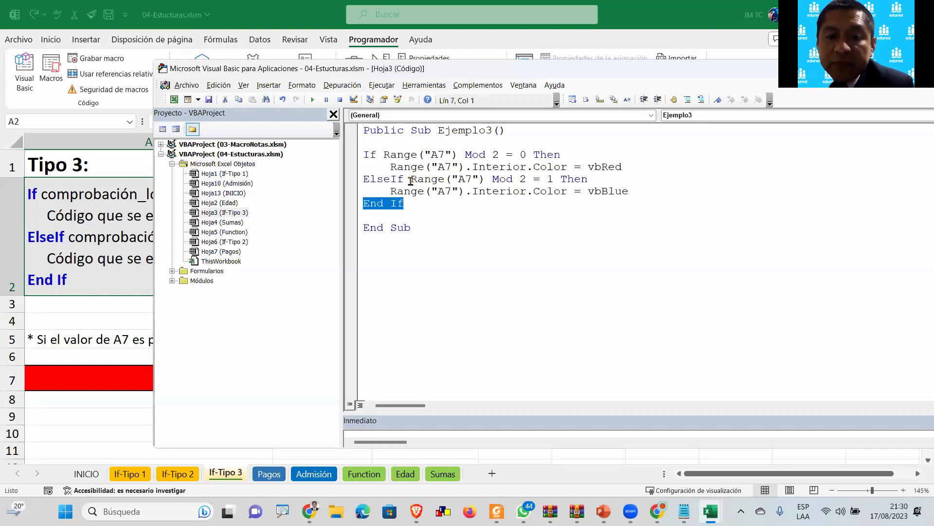
pyautogui.moveTo(406, 181); pyautogui.dragTo(363, 180)
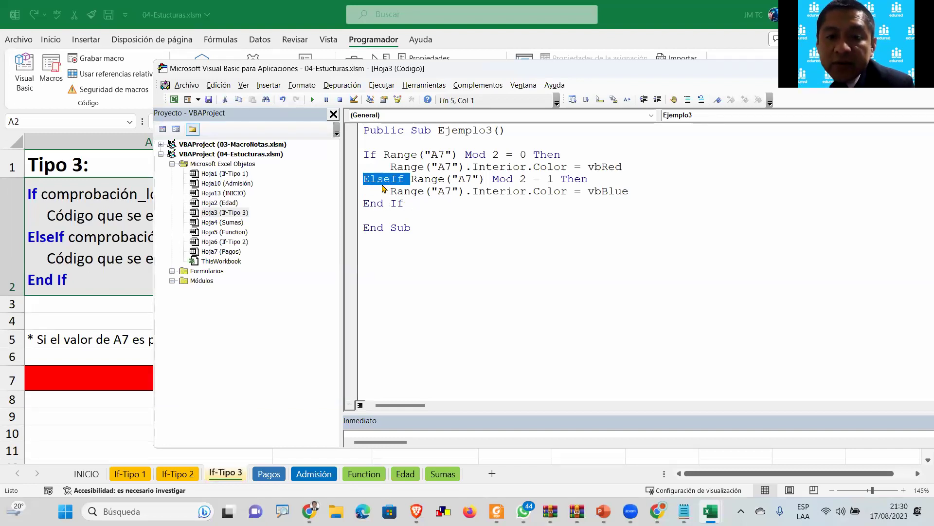
pyautogui.click(83, 294)
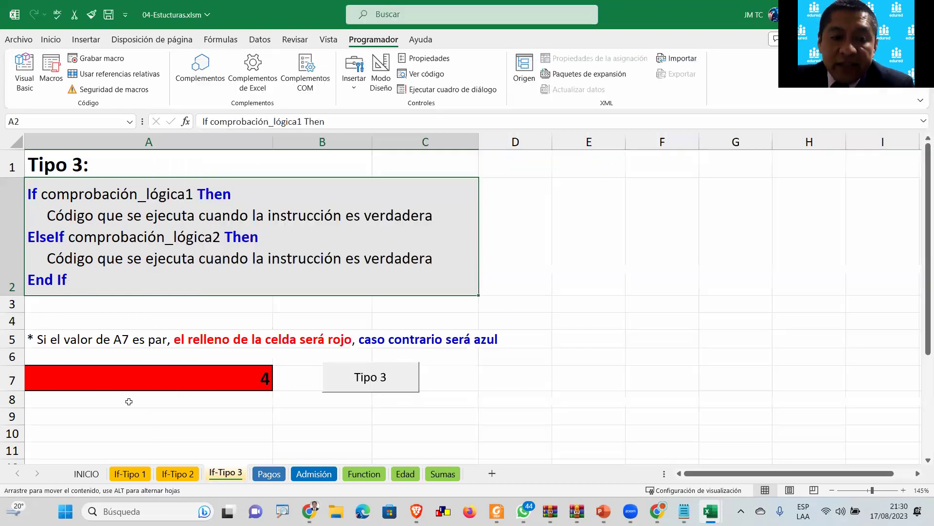
# Change A7 on If-Tipo 3 to 5 and run the Tipo 3 macro to recolour it blue.
pyautogui.click(173, 474)
pyautogui.click(226, 474)
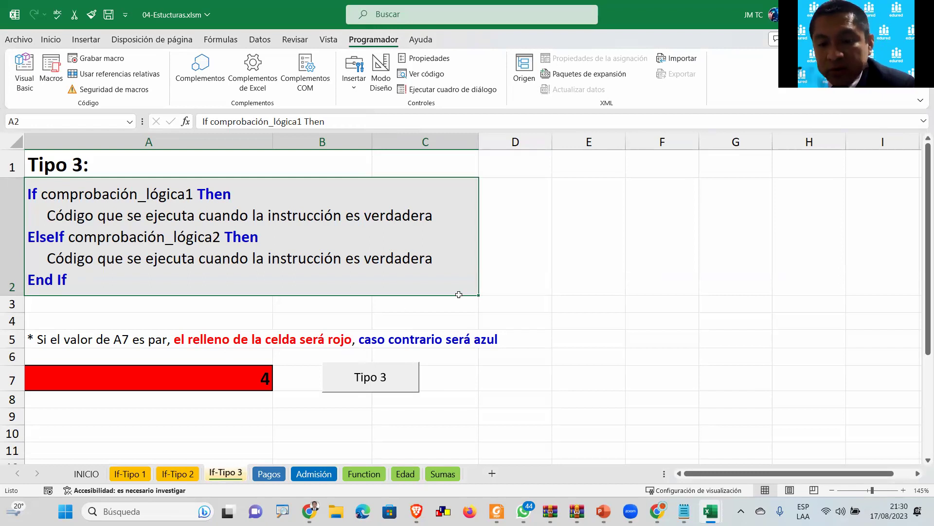
pyautogui.click(241, 376)
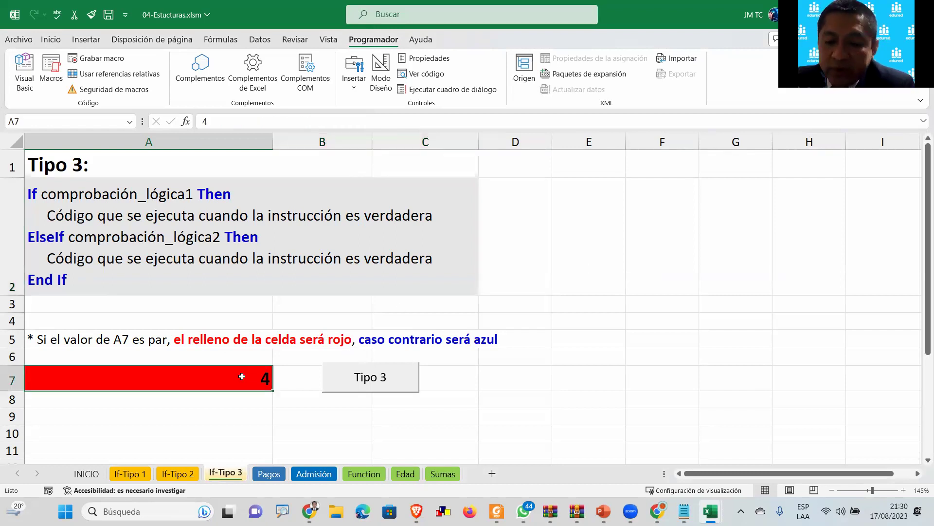
pyautogui.write('5')
pyautogui.press('Return')
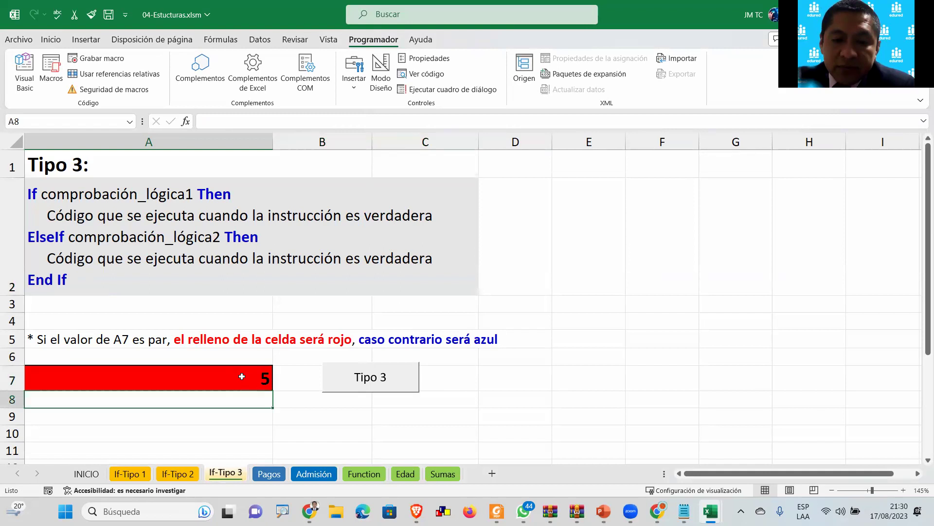
pyautogui.click(357, 380)
pyautogui.click(248, 388)
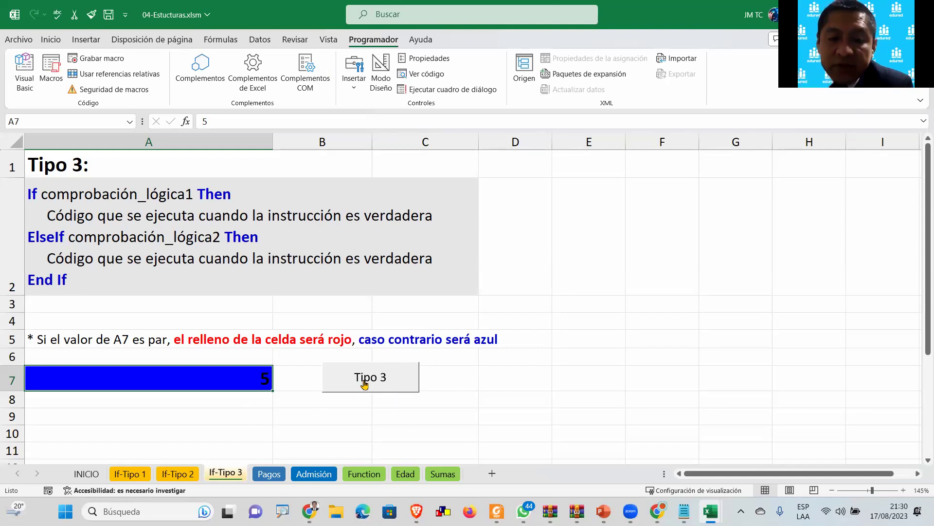
pyautogui.click(347, 382)
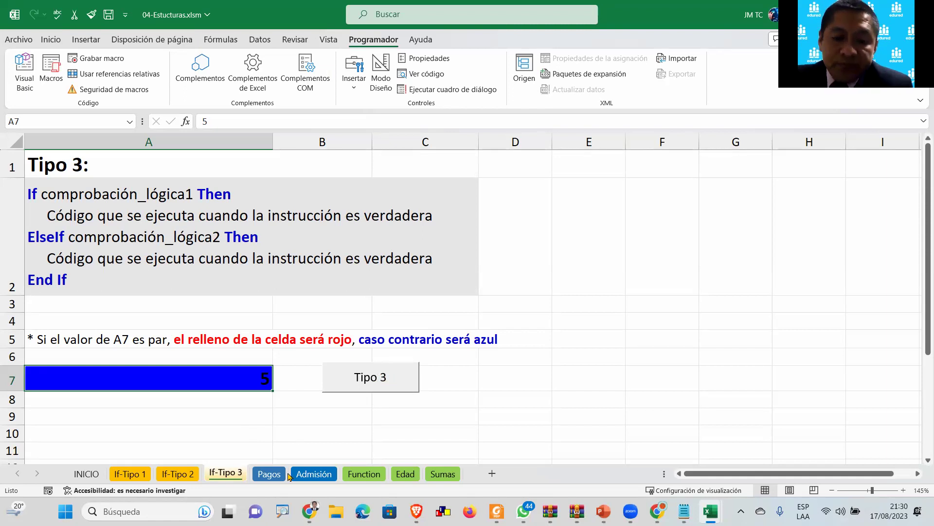
# On the Pagos sheet, enter a new employee name in B4 via INGRESE NOMBRE.
pyautogui.click(269, 474)
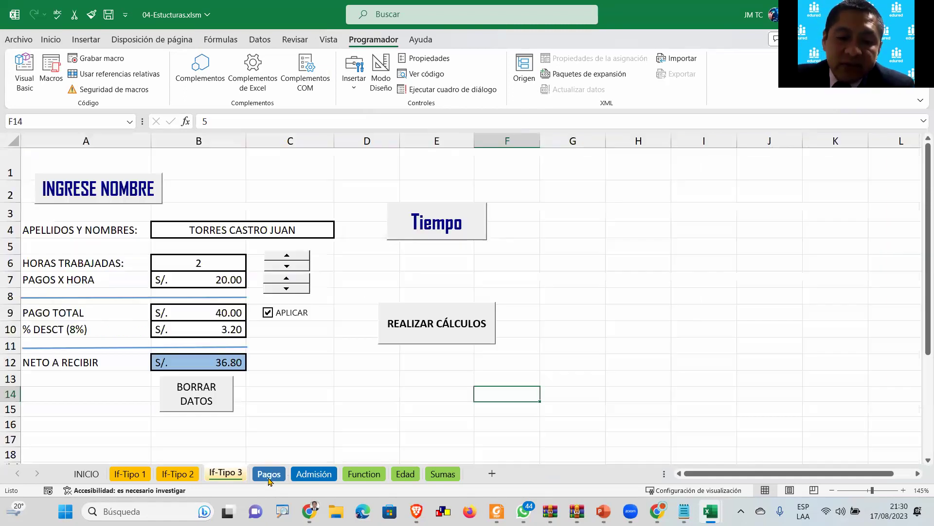
pyautogui.click(311, 346)
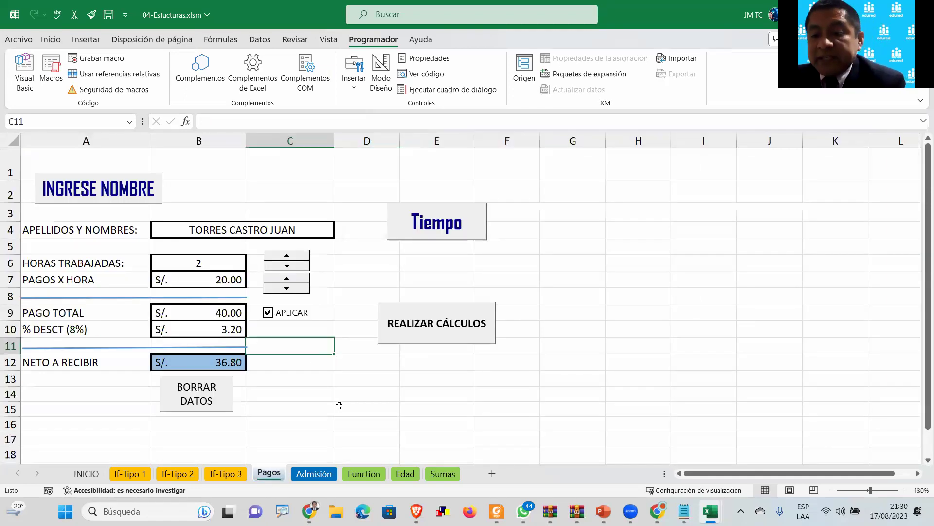
pyautogui.keyDown('ctrl'); pyautogui.scroll(1, 297, 393); pyautogui.keyUp('ctrl')
pyautogui.keyDown('ctrl'); pyautogui.scroll(1, 297, 392); pyautogui.keyUp('ctrl')
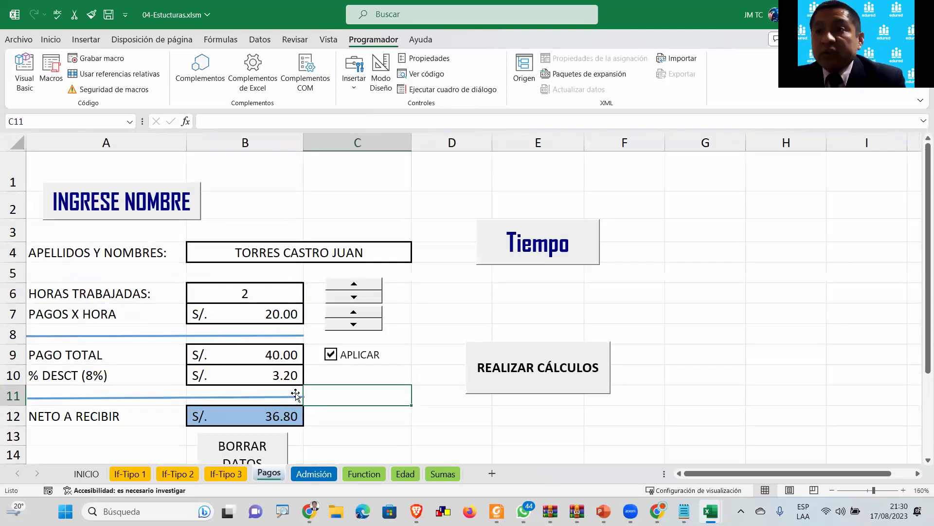
pyautogui.scroll(-1, 296, 394)
pyautogui.scroll(1, 295, 389)
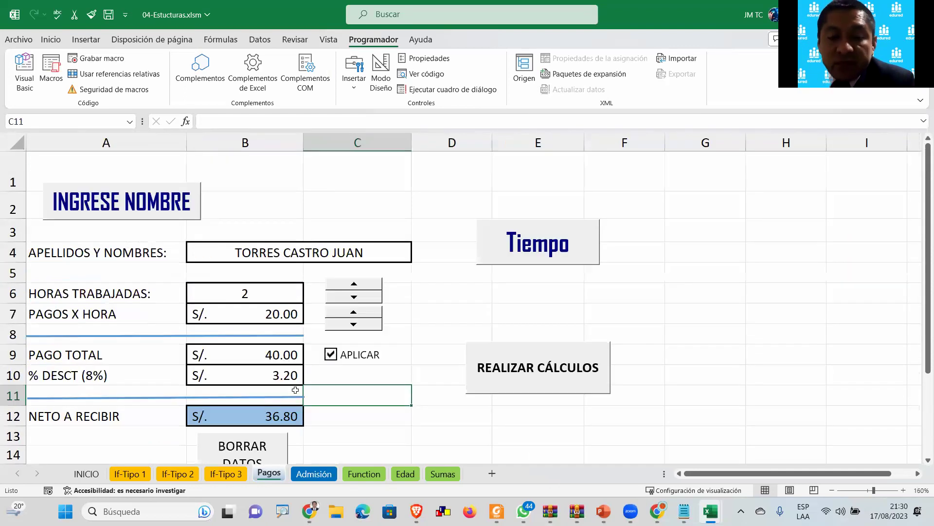
pyautogui.scroll(-2, 293, 382)
pyautogui.scroll(2, 171, 209)
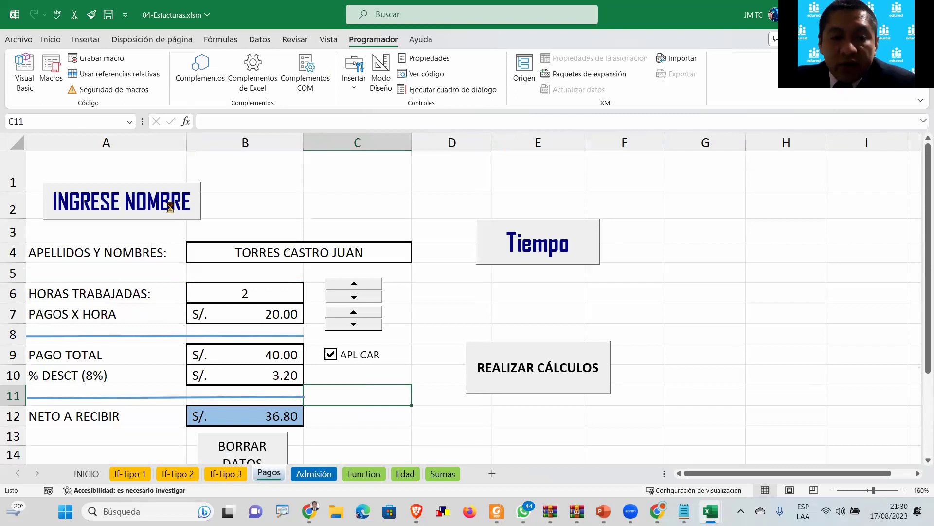
pyautogui.click(171, 207)
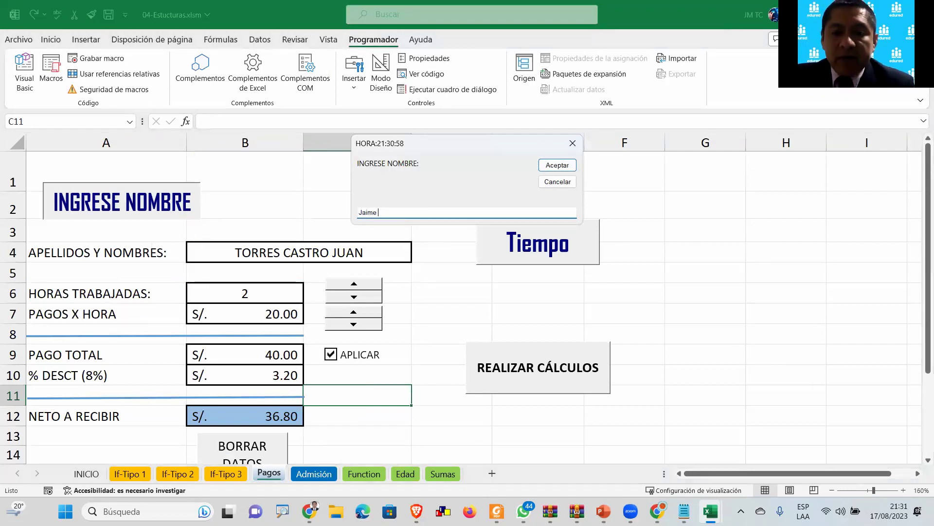
pyautogui.write('rea')
pyautogui.press('Return')
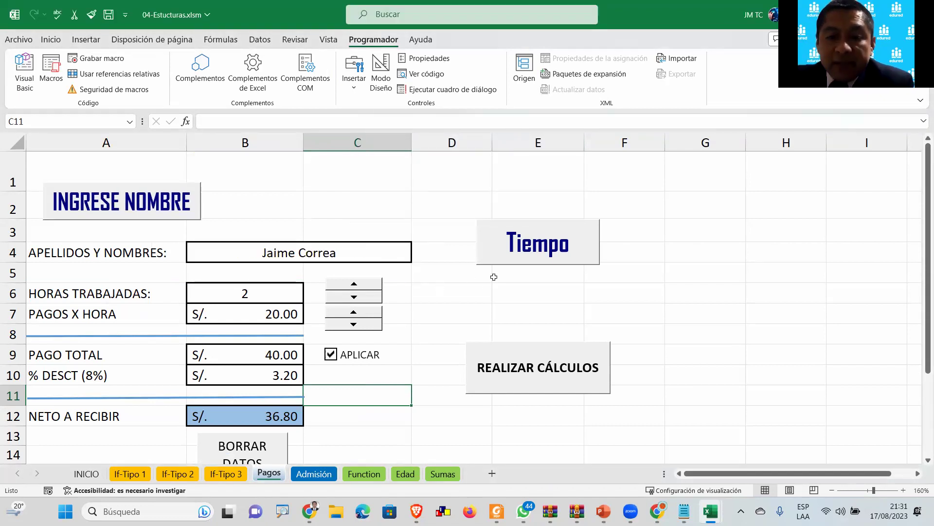
# Show and dismiss the Tiempo date-and-time message twice, then open the VBA editor.
pyautogui.click(548, 244)
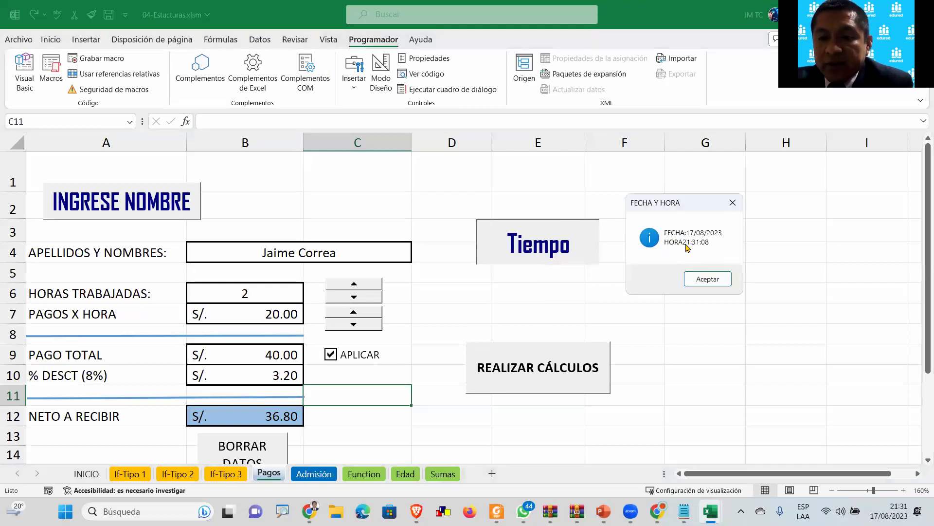
pyautogui.press('Return')
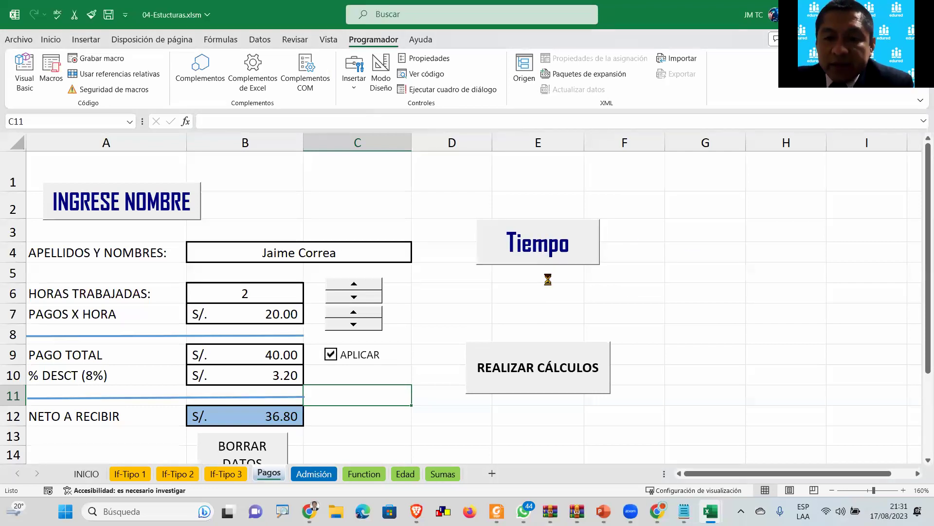
pyautogui.click(542, 246)
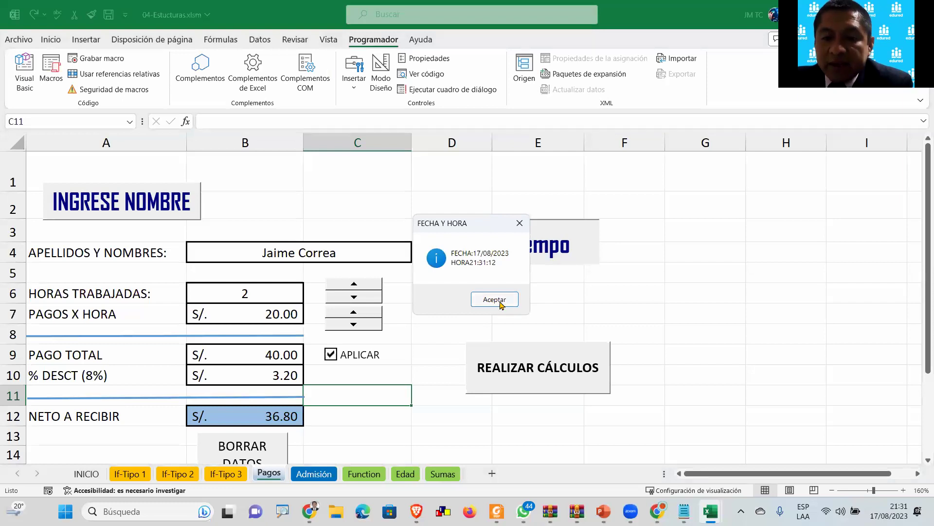
pyautogui.click(502, 303)
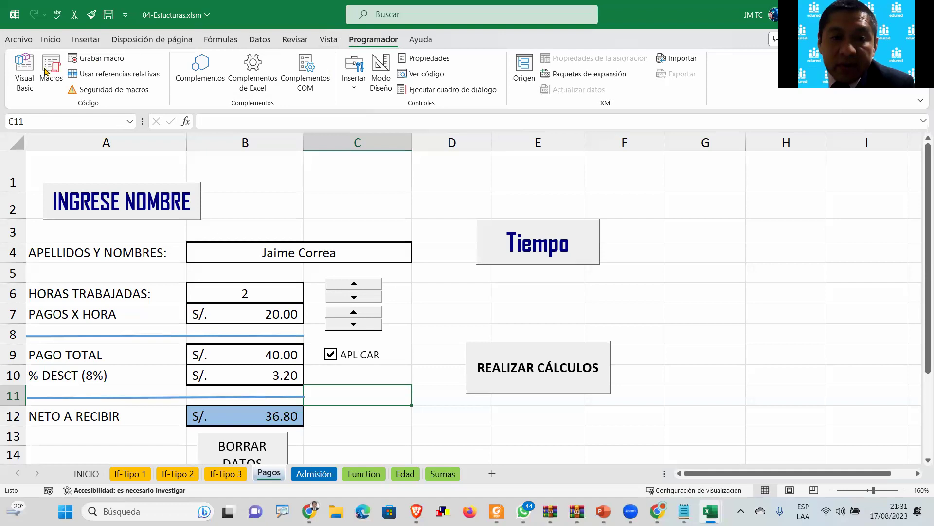
pyautogui.click(24, 73)
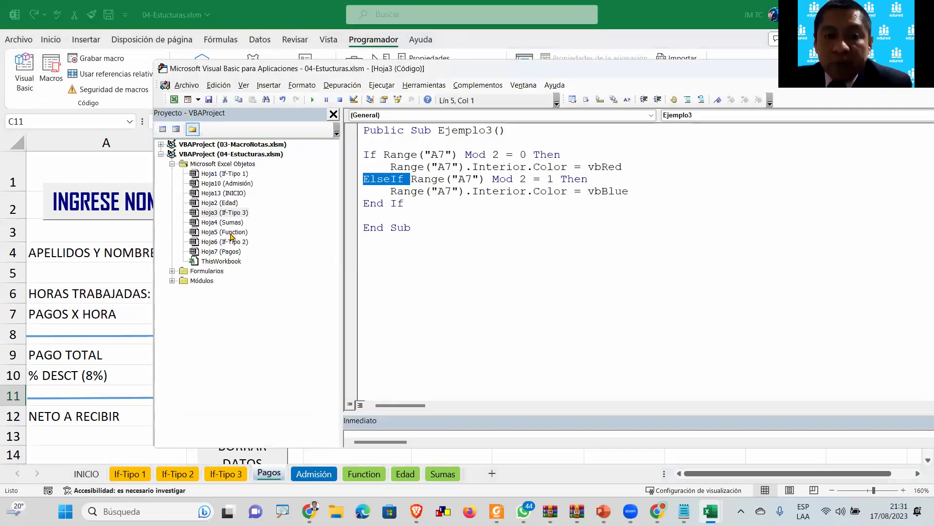
# Open the Pagos sheet code and highlight INGNOMBRE's B4 reference and InputBox line.
pyautogui.doubleClick(233, 252)
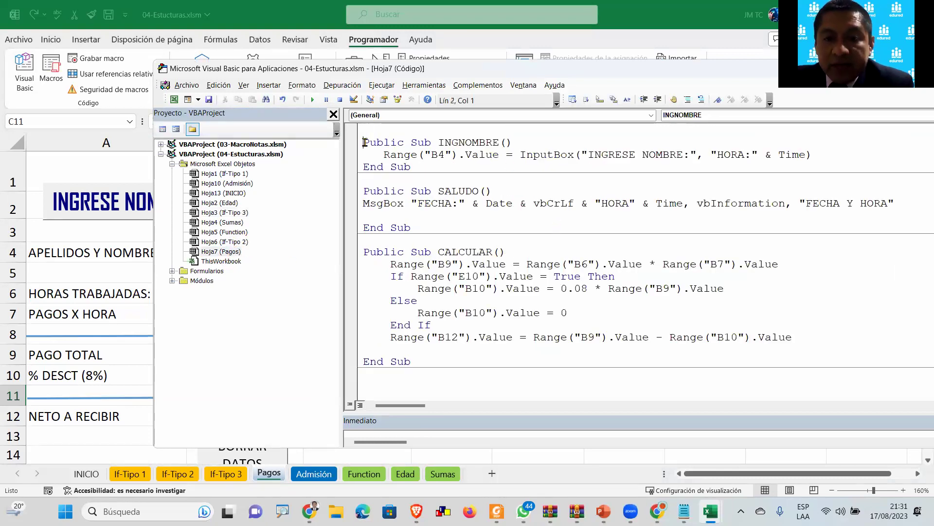
pyautogui.moveTo(362, 143); pyautogui.dragTo(421, 162)
pyautogui.click(439, 163)
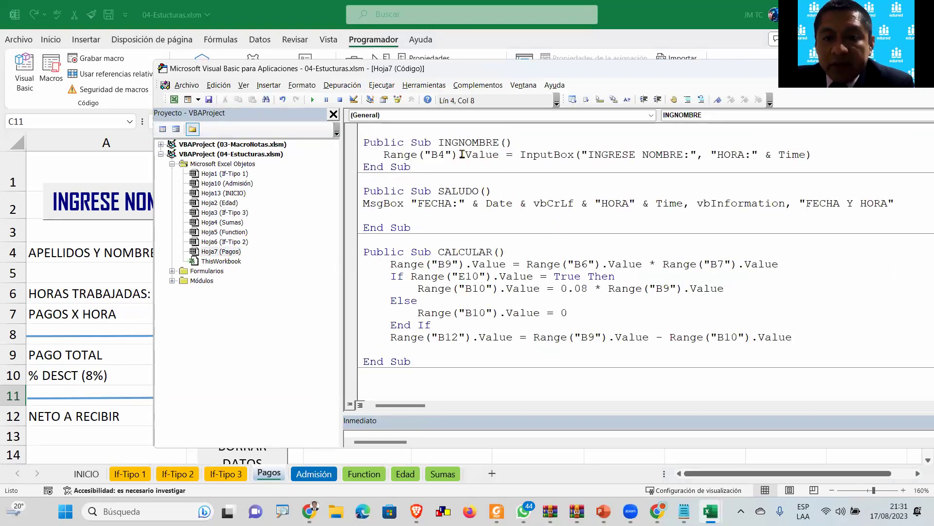
pyautogui.moveTo(418, 154)
pyautogui.mouseDown()
pyautogui.moveTo(464, 154)
pyautogui.moveTo(383, 154)
pyautogui.mouseUp()
pyautogui.moveTo(520, 154); pyautogui.dragTo(803, 156)
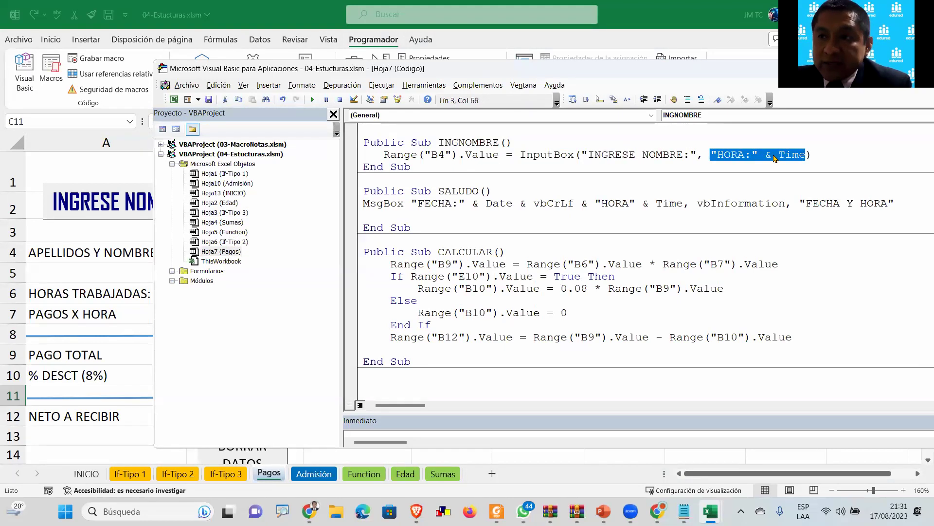
# Run INGNOMBRE and dismiss the name prompt without input, leaving B4 empty.
pyautogui.click(126, 214)
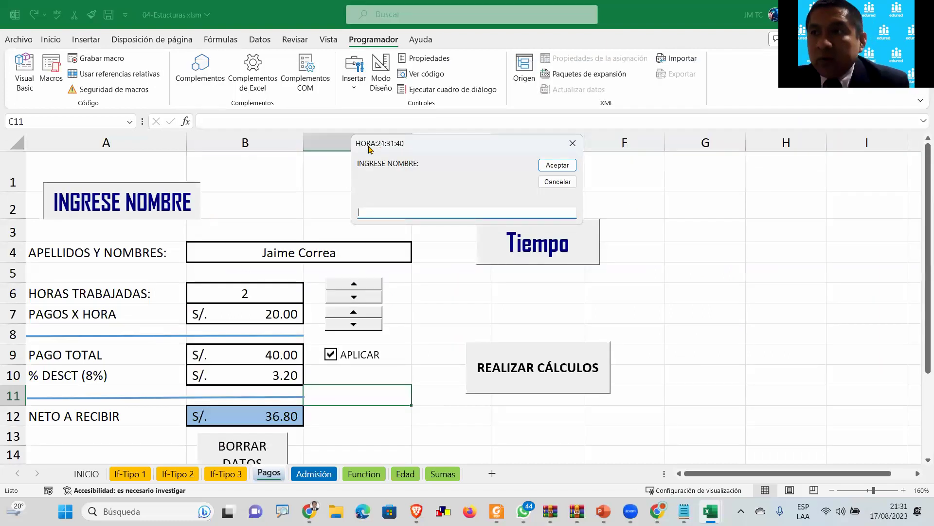
pyautogui.press('ctrl')
pyautogui.press('ctrl')
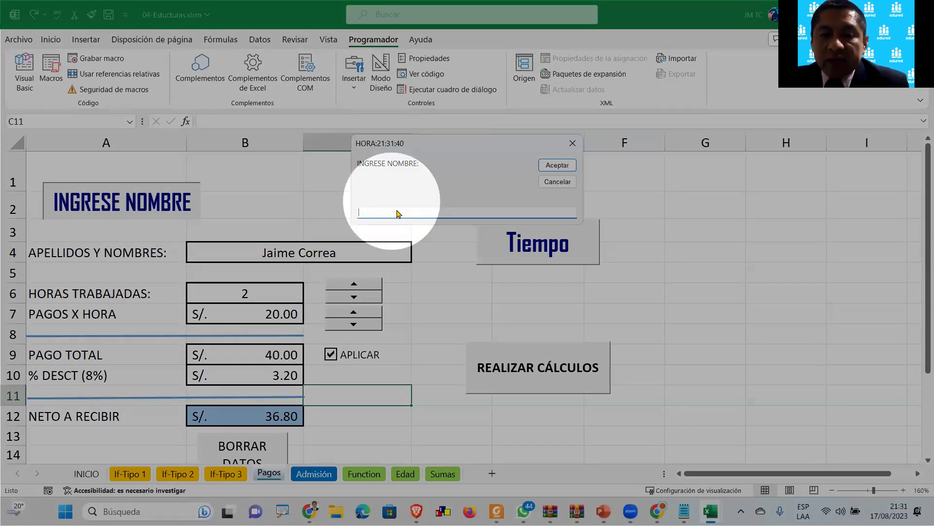
pyautogui.press('Return')
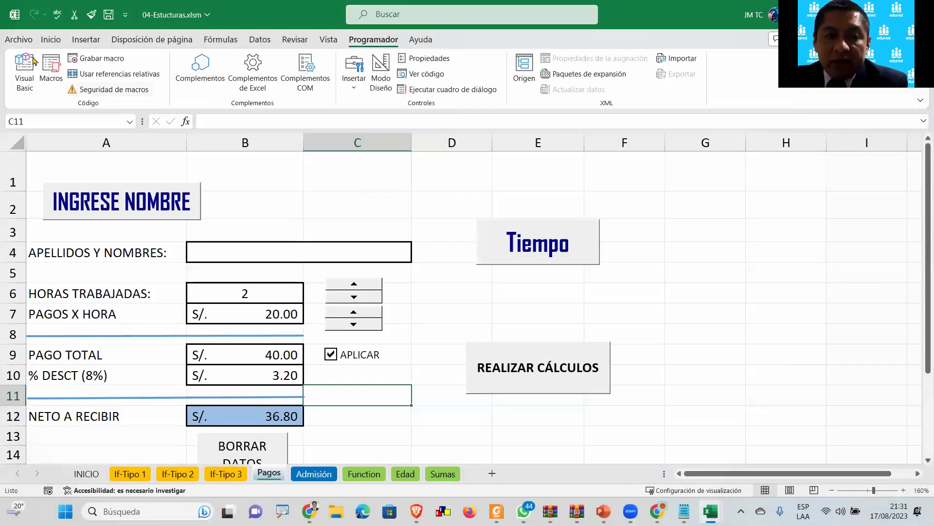
pyautogui.click(34, 60)
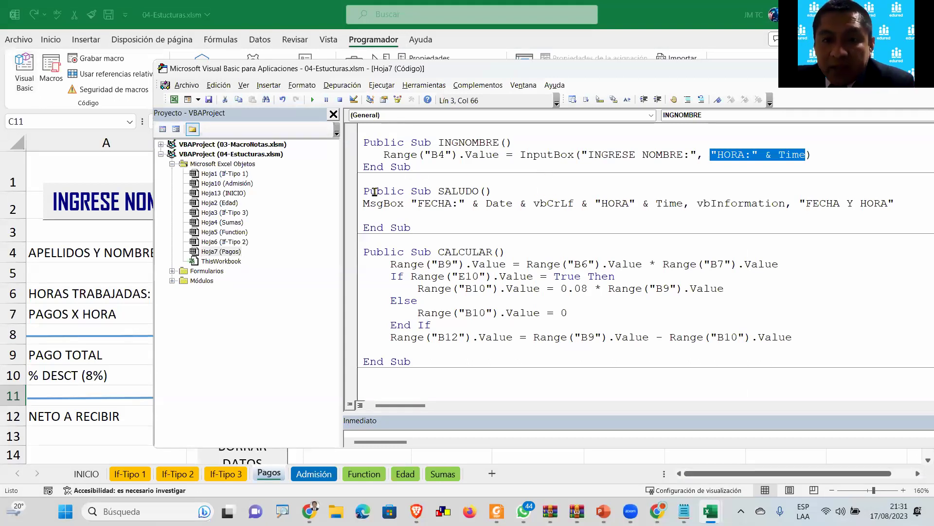
pyautogui.moveTo(363, 192); pyautogui.dragTo(515, 224)
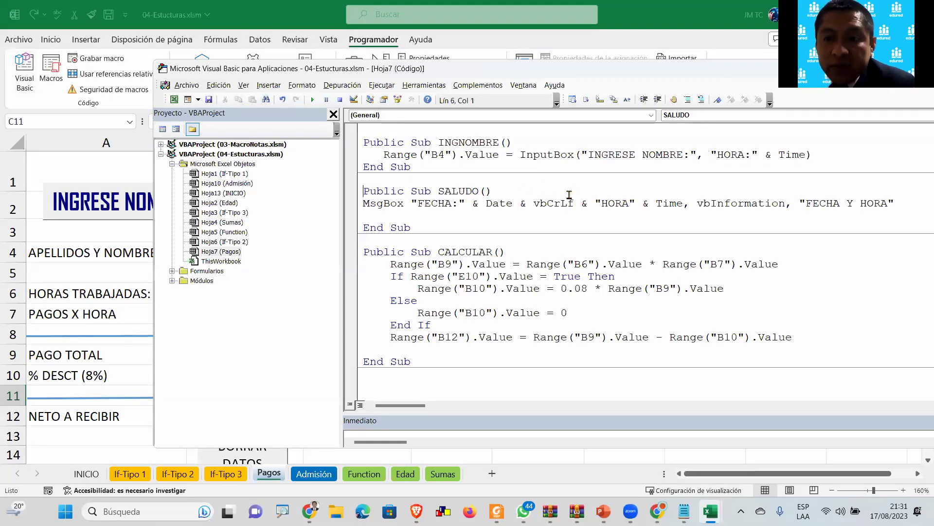
pyautogui.click(514, 224)
pyautogui.doubleClick(400, 204)
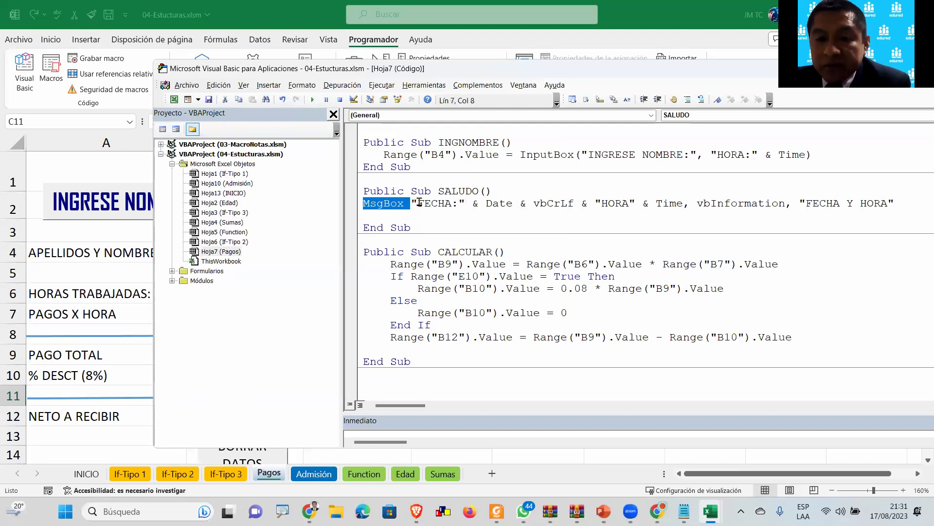
pyautogui.click(418, 203)
pyautogui.click(472, 204)
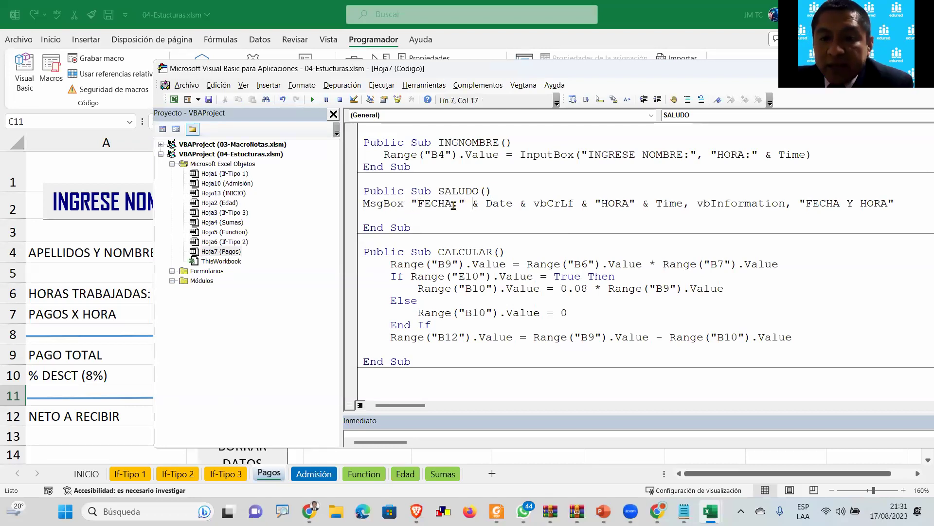
pyautogui.moveTo(485, 203); pyautogui.dragTo(573, 198)
pyautogui.click(519, 203)
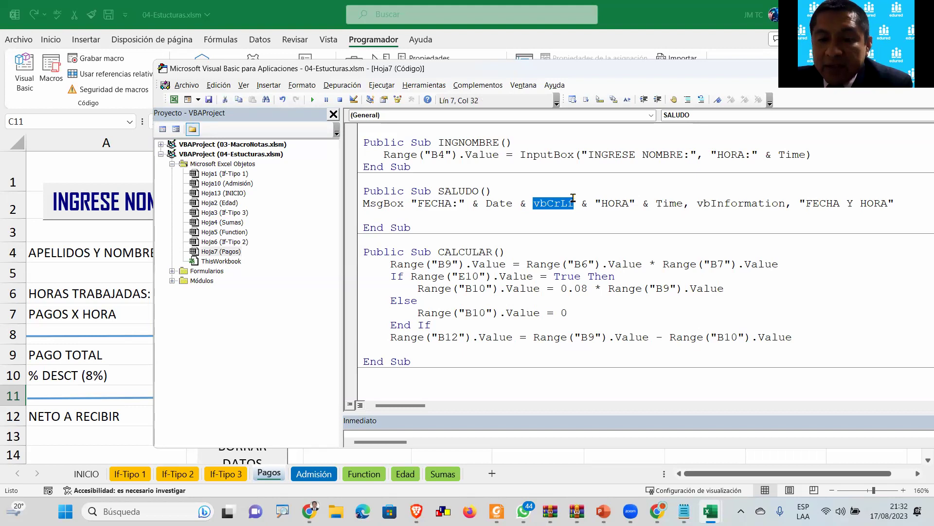
pyautogui.moveTo(588, 203); pyautogui.dragTo(785, 205)
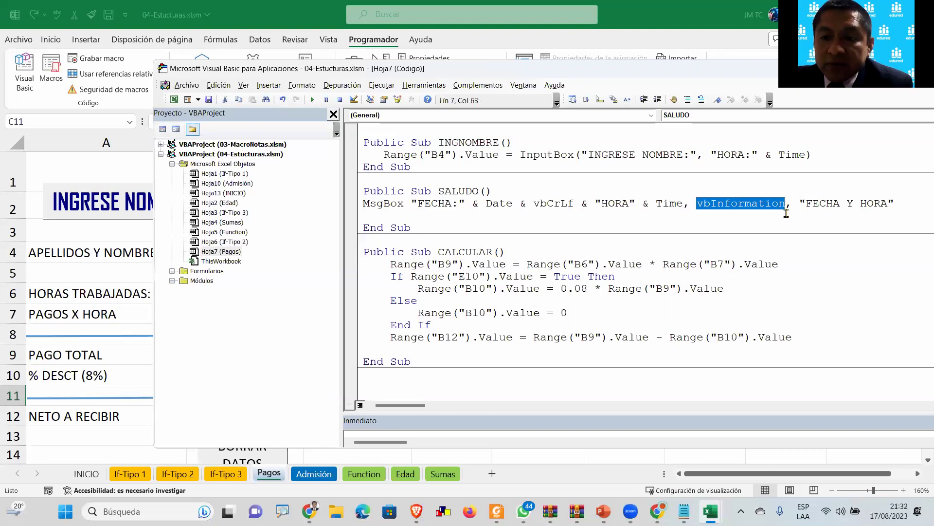
pyautogui.moveTo(801, 204); pyautogui.dragTo(888, 204)
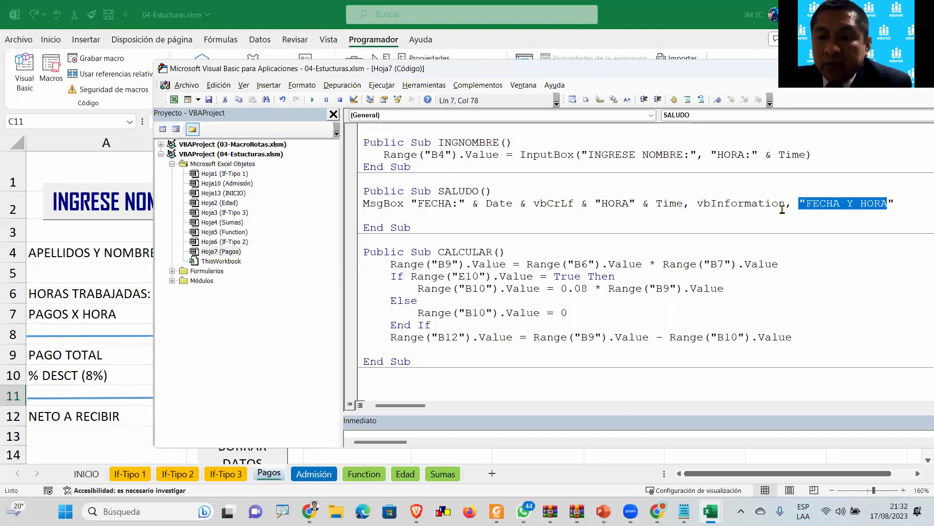
pyautogui.click(114, 227)
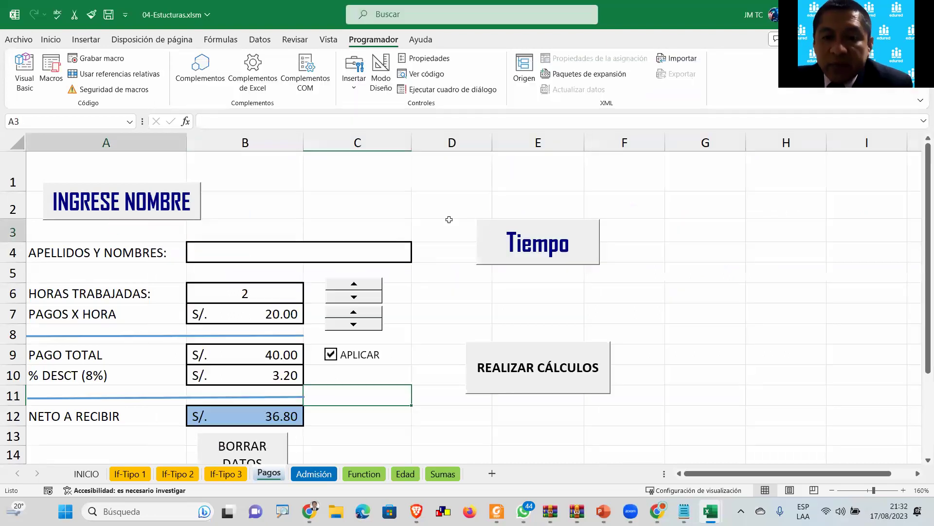
pyautogui.click(500, 226)
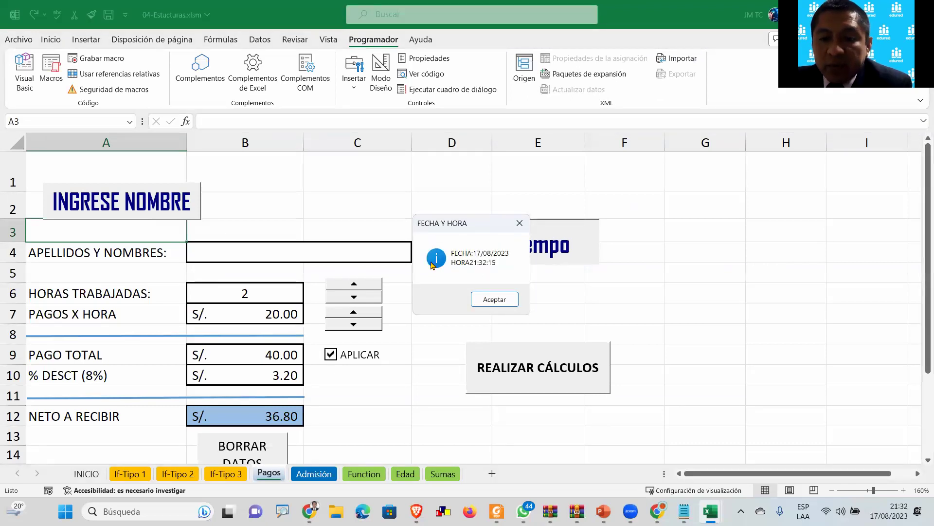
pyautogui.click(480, 300)
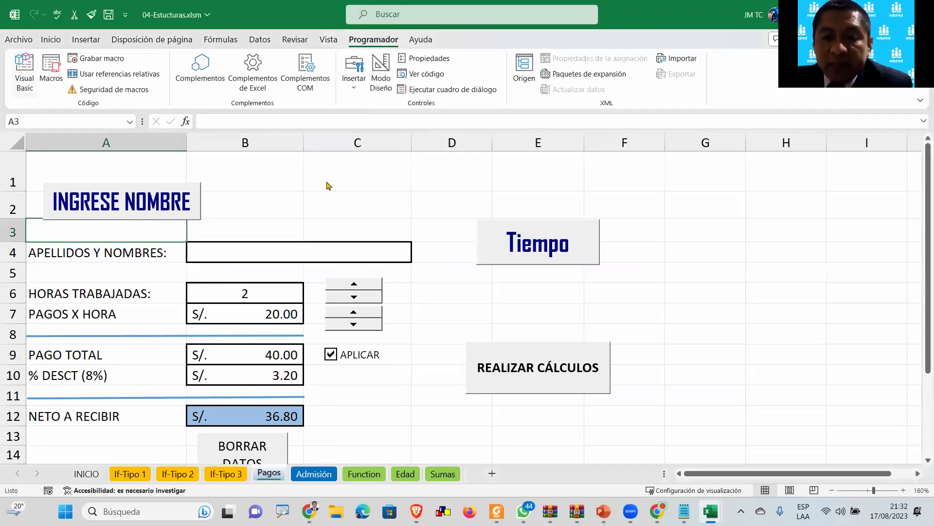
pyautogui.click(24, 70)
pyautogui.click(90, 227)
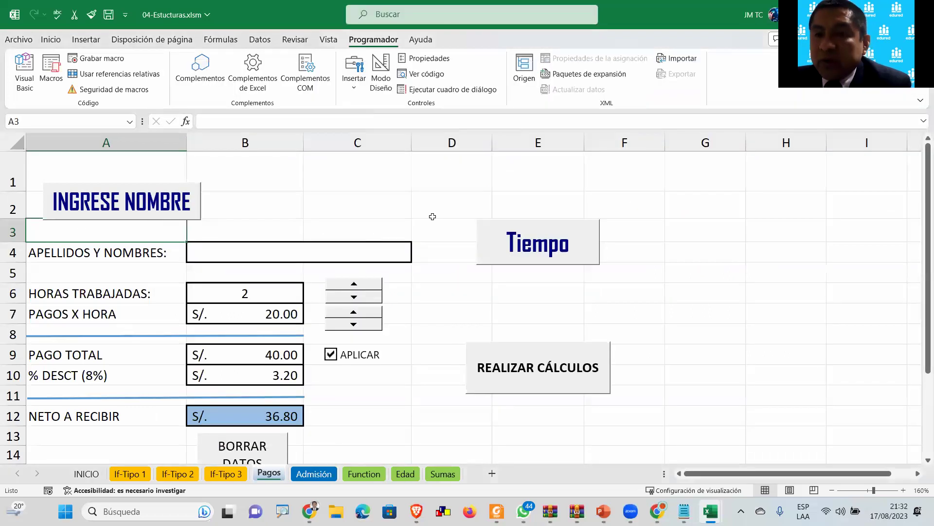
pyautogui.click(506, 243)
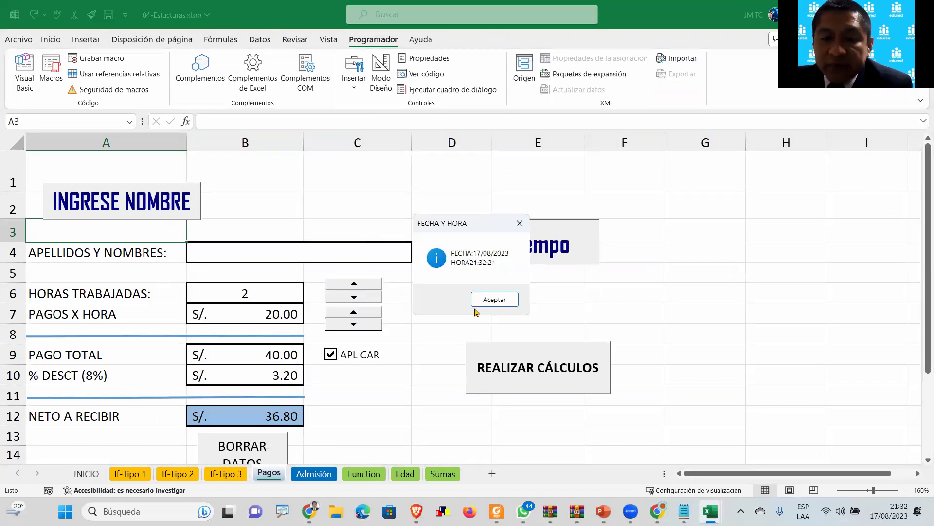
pyautogui.click(489, 300)
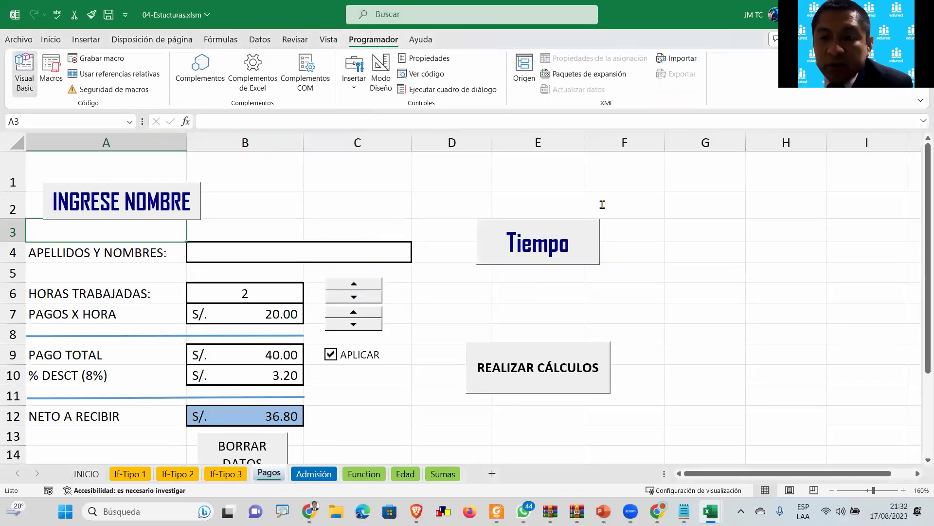
pyautogui.hotkey('alt', 'F11')
pyautogui.click(705, 203)
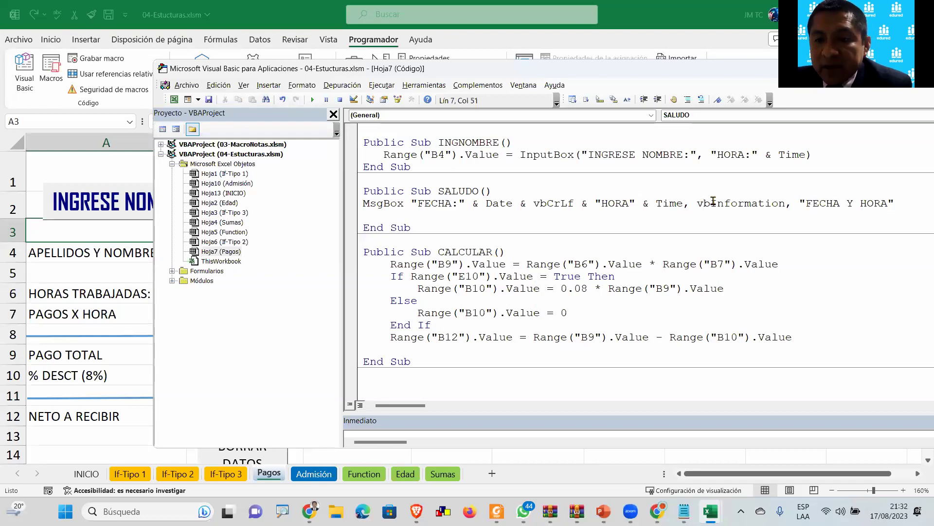
# Replace vbInformation with vbCritical in the SALUDO MsgBox using the IntelliSense list.
pyautogui.moveTo(713, 201); pyautogui.dragTo(785, 202)
pyautogui.press('Delete')
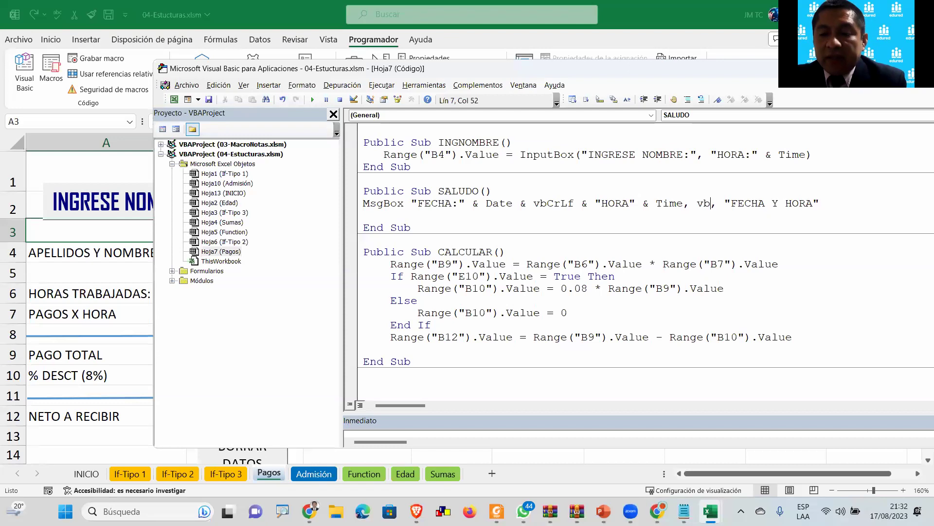
pyautogui.press('BackSpace')
pyautogui.press('BackSpace')
pyautogui.press('BackSpace')
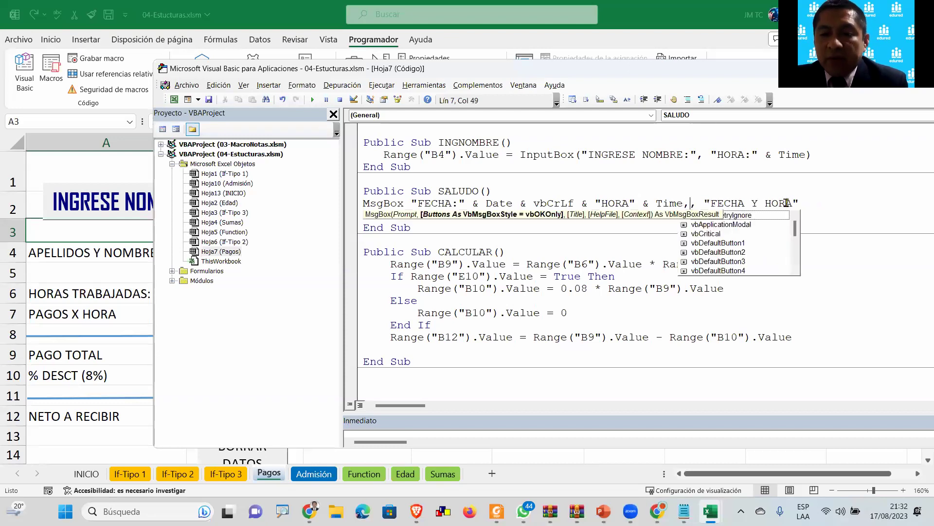
pyautogui.click(714, 236)
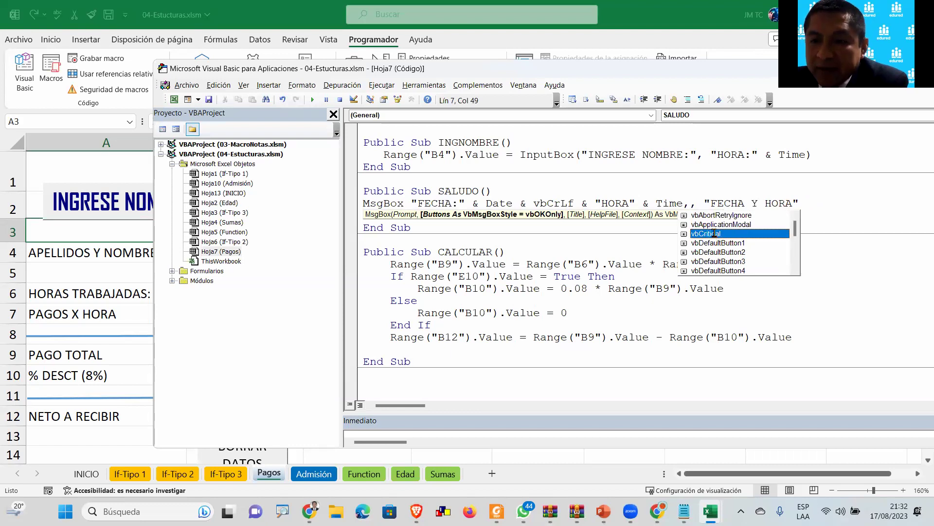
pyautogui.doubleClick(714, 234)
pyautogui.click(719, 212)
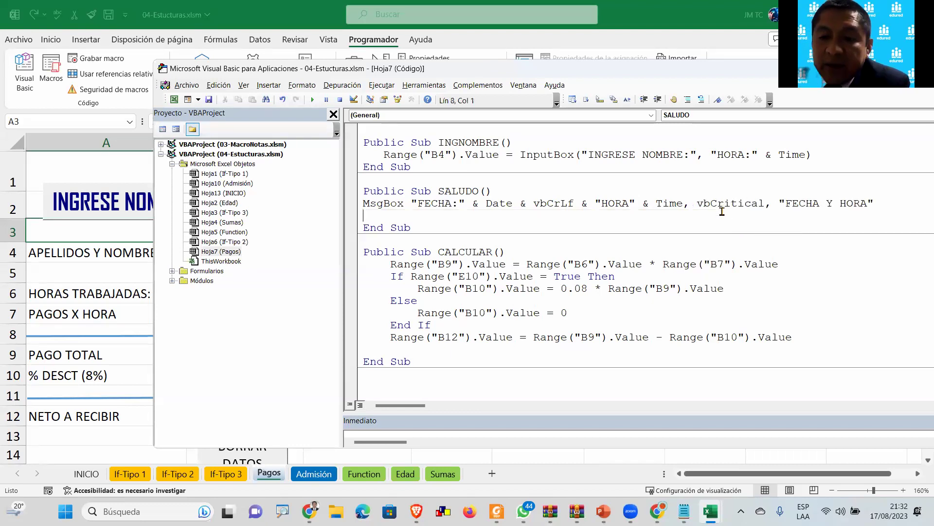
# Test the Tiempo message on the Pagos sheet showing the critical icon, then return to the code.
pyautogui.click(111, 232)
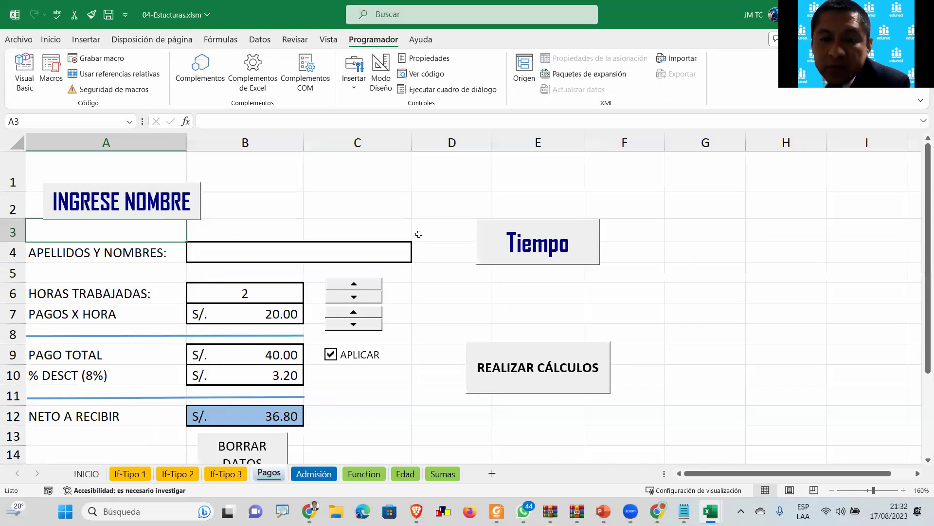
pyautogui.click(496, 248)
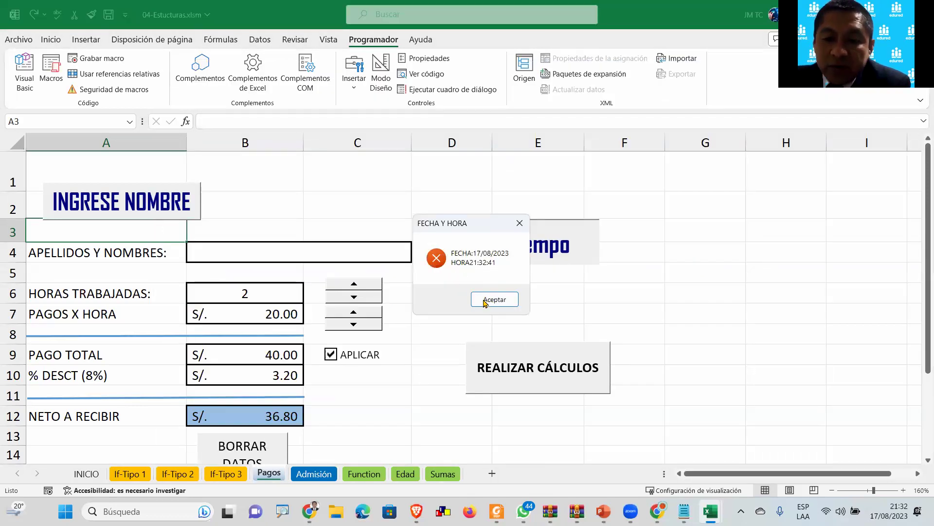
pyautogui.press('Return')
pyautogui.click(25, 73)
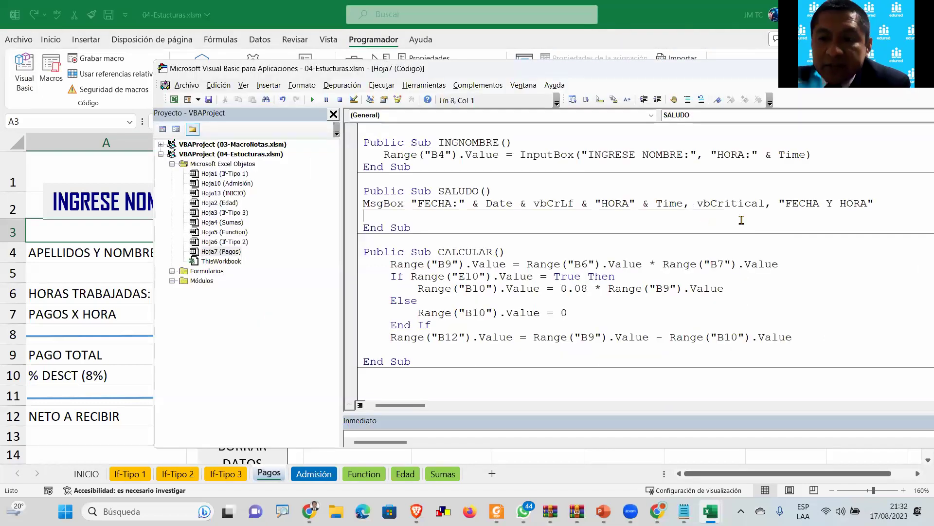
# Replace vbCritical with vbExclamation in the SALUDO MsgBox via IntelliSense.
pyautogui.moveTo(762, 204); pyautogui.dragTo(697, 199)
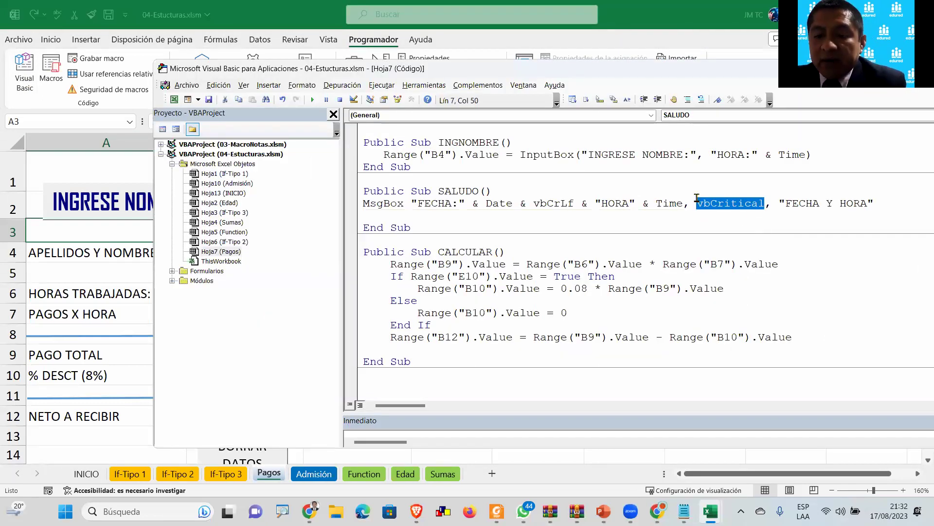
pyautogui.press('BackSpace')
pyautogui.press('BackSpace')
pyautogui.write('v')
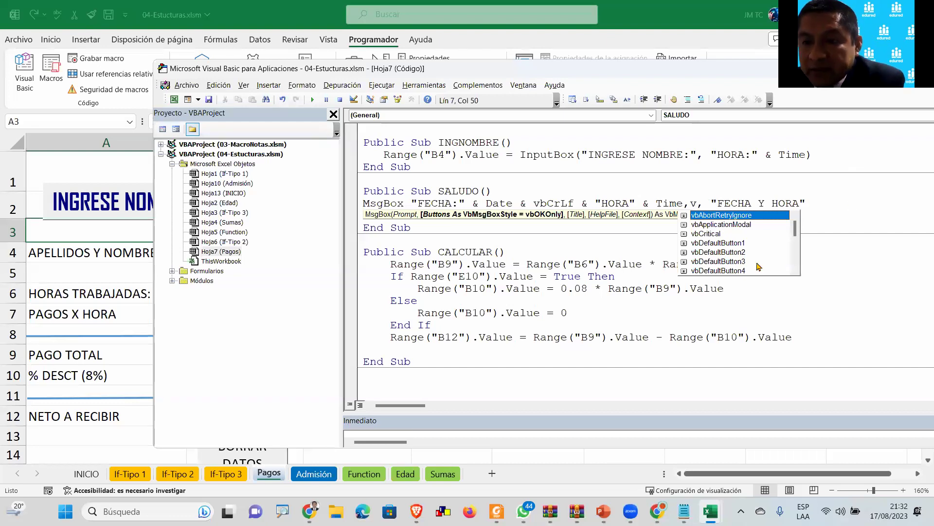
pyautogui.scroll(-1, 738, 240)
pyautogui.scroll(-1, 738, 242)
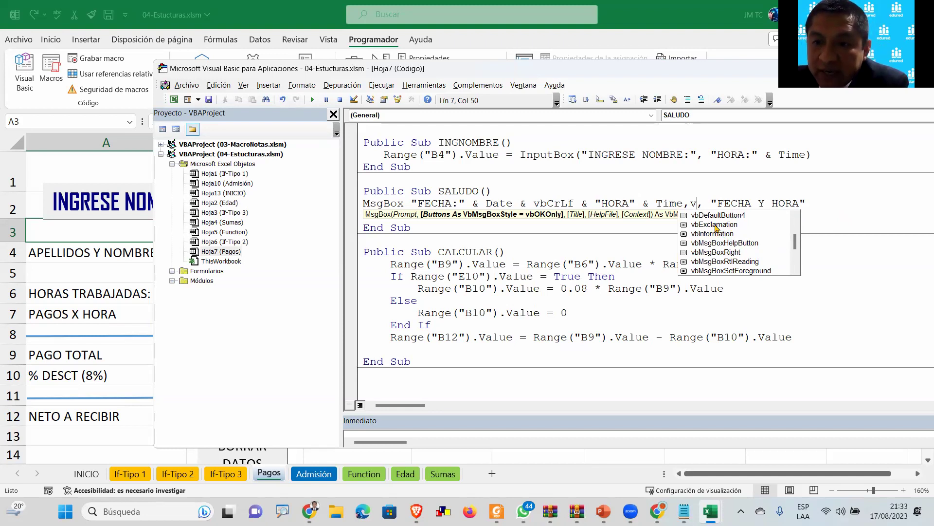
pyautogui.doubleClick(715, 225)
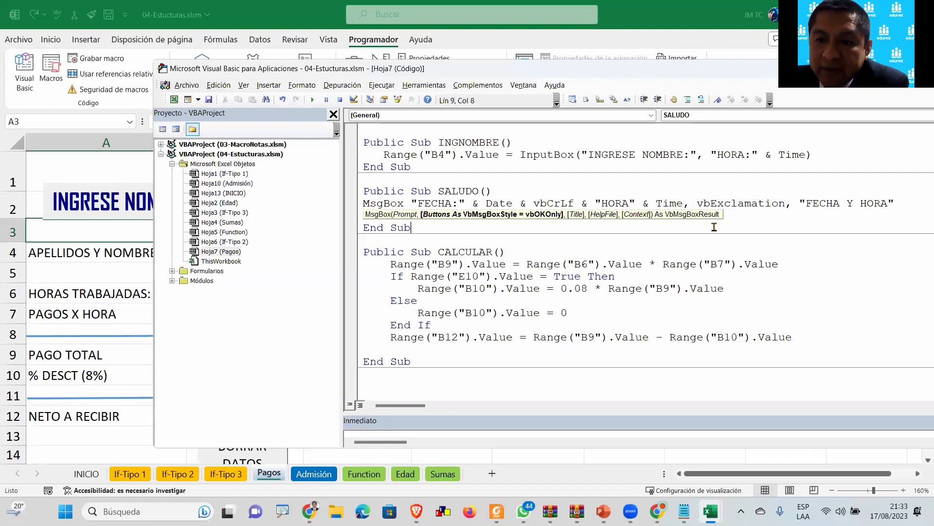
# Test the Tiempo message on the Pagos sheet showing the exclamation icon, then dismiss it.
pyautogui.hotkey('alt', 'F11')
pyautogui.click(530, 248)
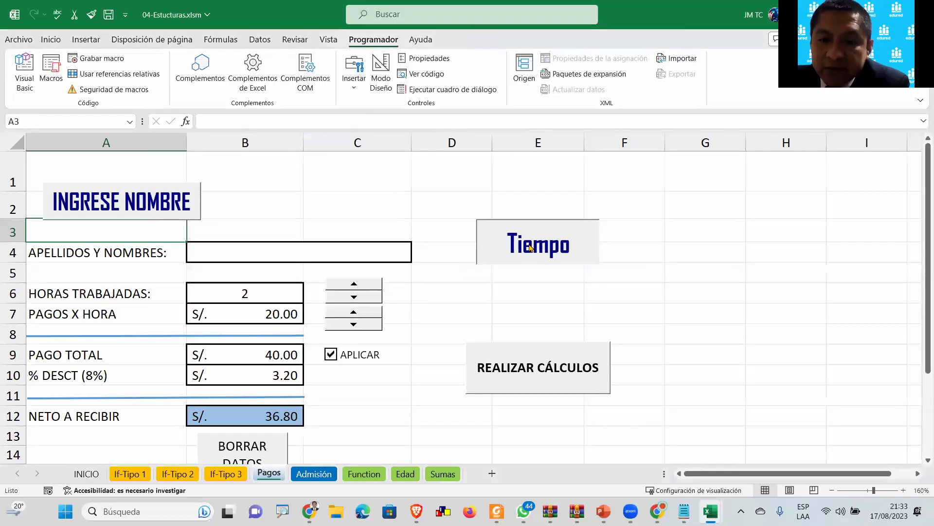
pyautogui.click(489, 300)
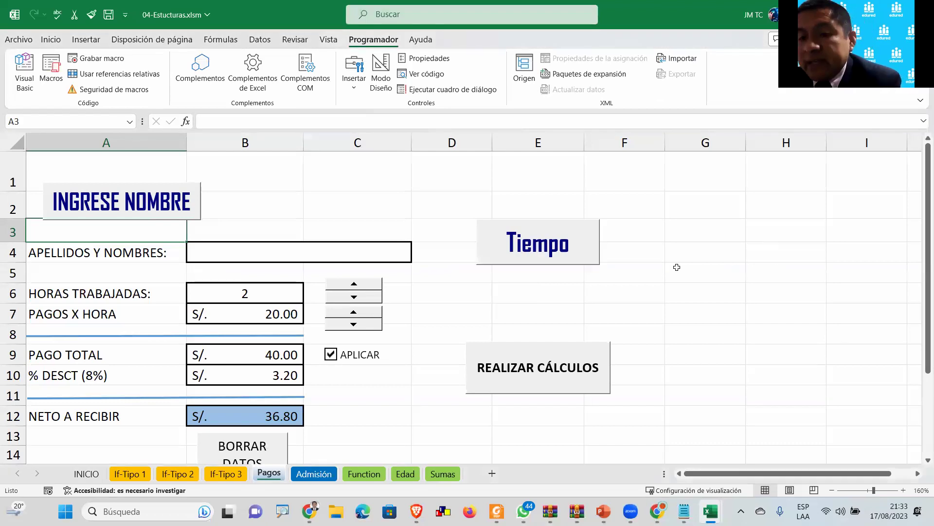
pyautogui.click(703, 267)
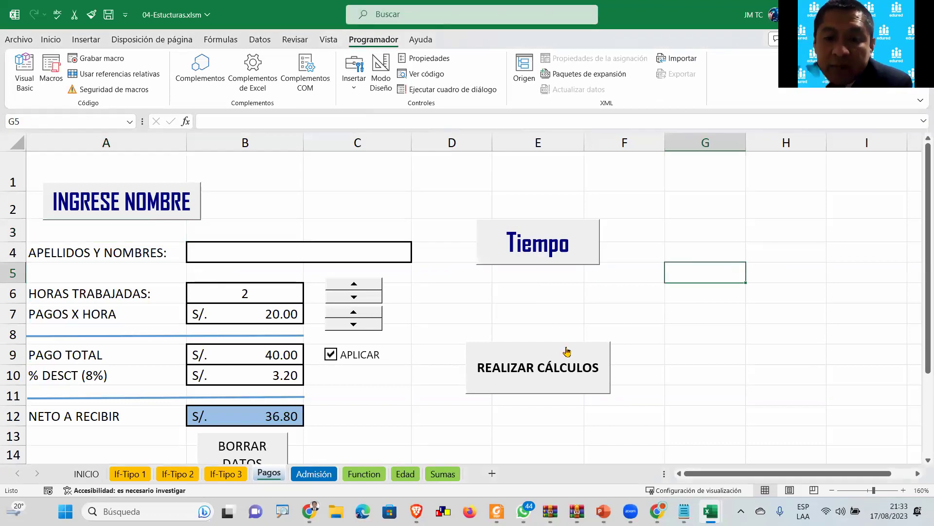
# Enter the employee's full name in B4 of the Pagos form.
pyautogui.scroll(-1, 565, 351)
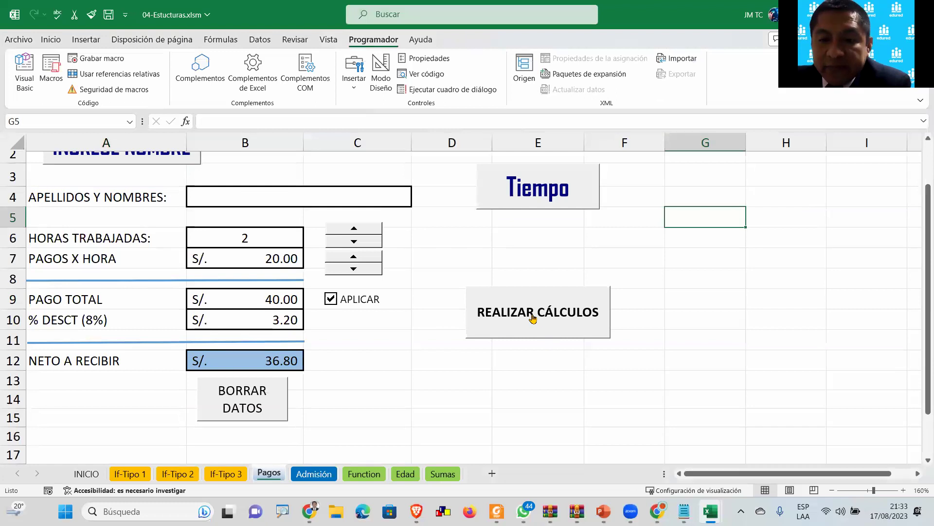
pyautogui.scroll(1, 316, 249)
pyautogui.click(316, 250)
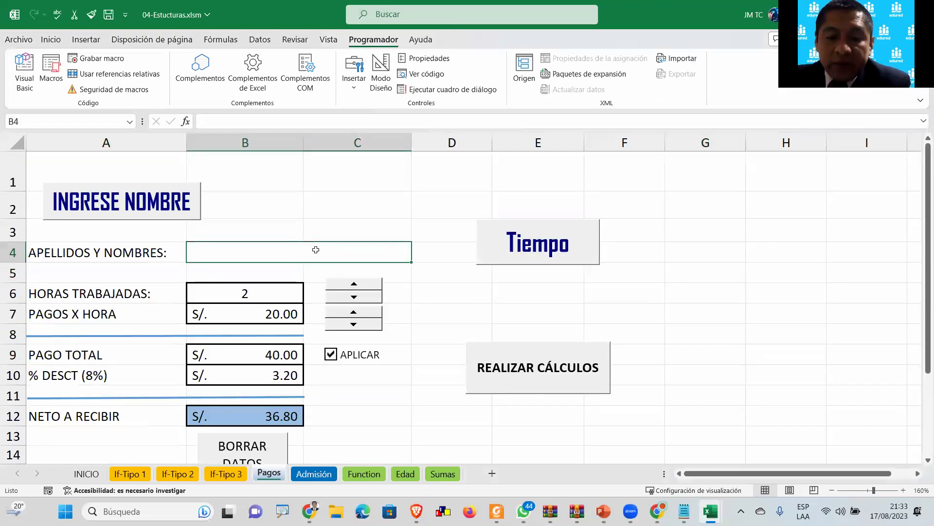
pyautogui.press('Return')
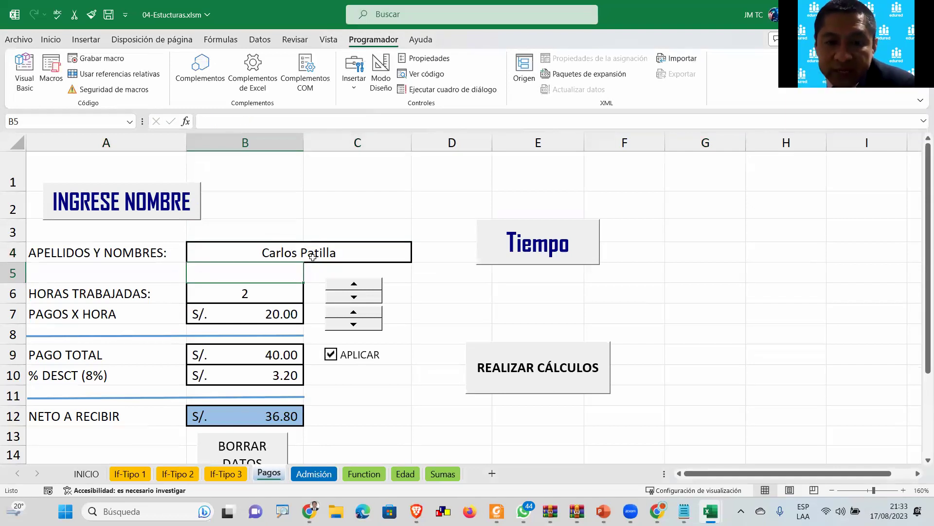
# Set 10 hours at S/. 25.00, untick the 8% discount and run REALIZAR CÁLCULOS.
pyautogui.scroll(-1, 309, 262)
pyautogui.click(269, 234)
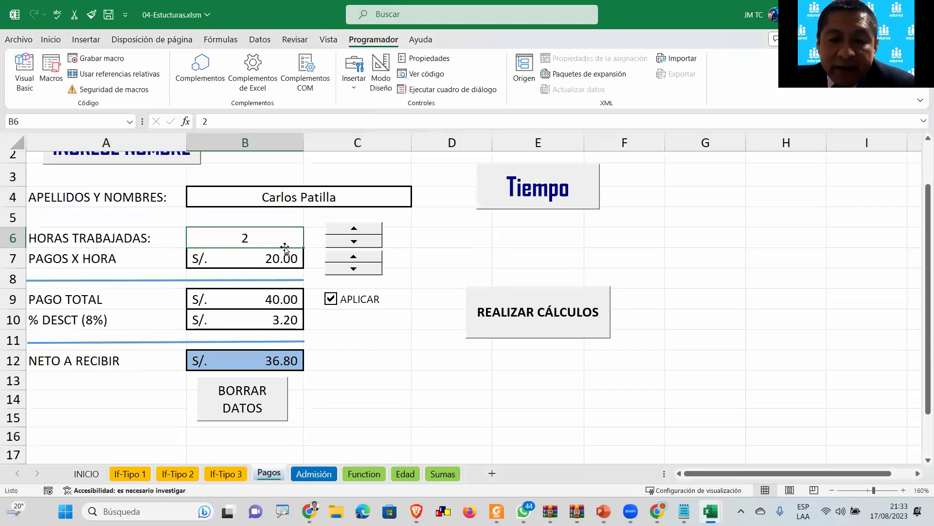
pyautogui.write('9')
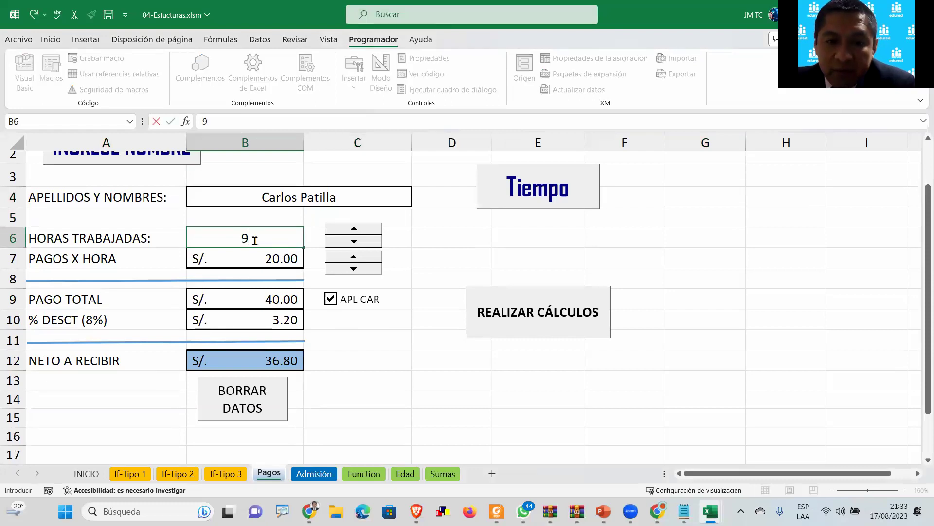
pyautogui.press('Return')
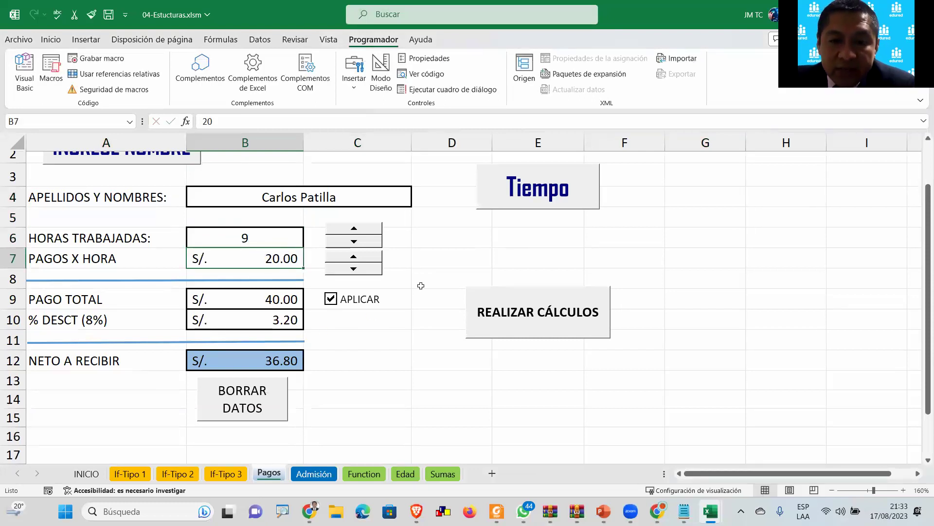
pyautogui.click(372, 258)
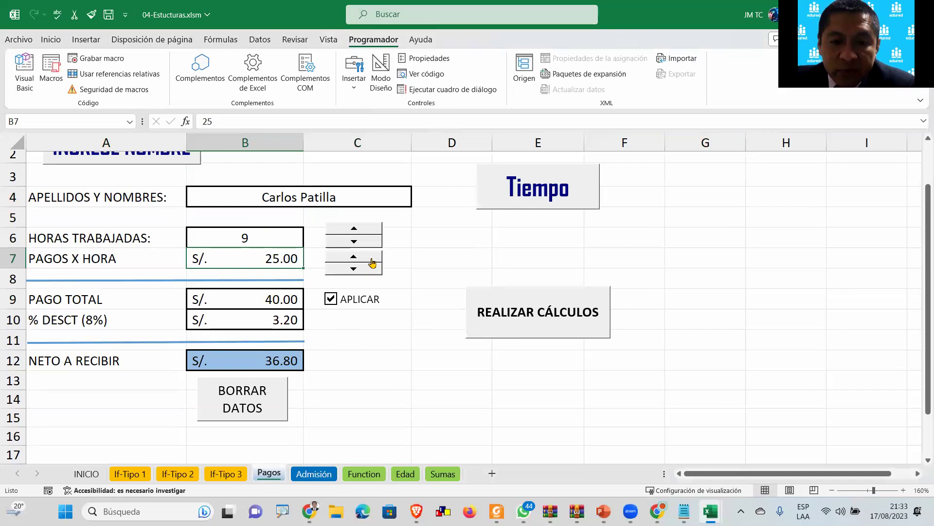
pyautogui.click(355, 236)
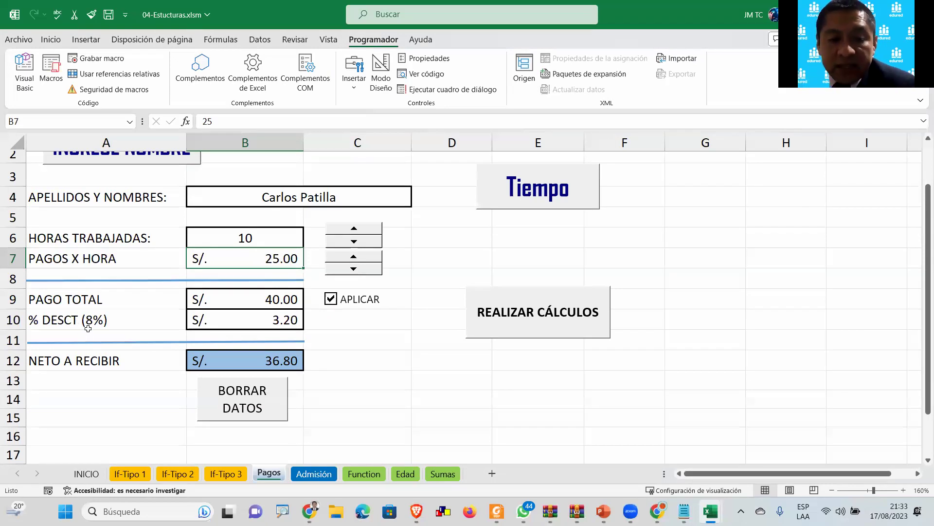
pyautogui.click(334, 304)
pyautogui.click(507, 317)
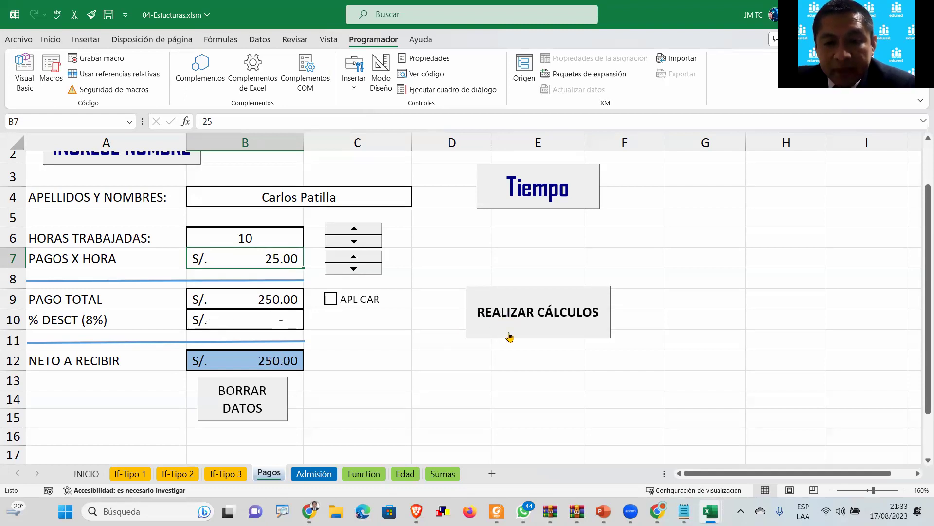
# Check the PAGO TOTAL and 250.00 NETO A RECIBIR results, then clear them with BORRAR DATOS.
pyautogui.click(270, 243)
pyautogui.click(271, 260)
pyautogui.click(274, 306)
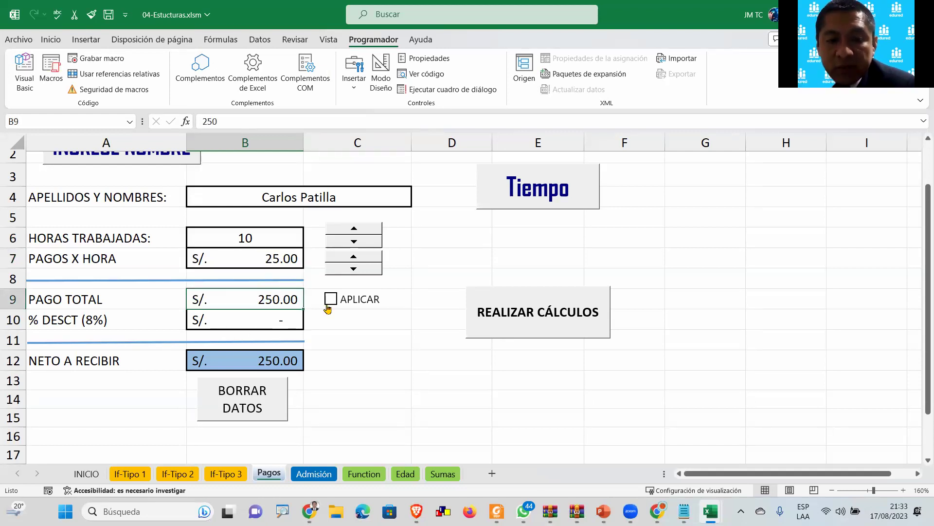
pyautogui.click(268, 360)
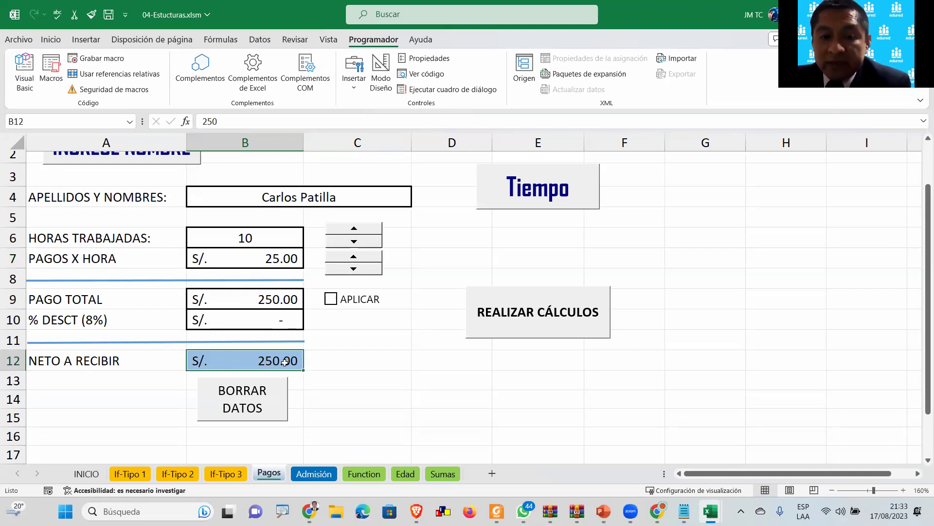
pyautogui.click(258, 395)
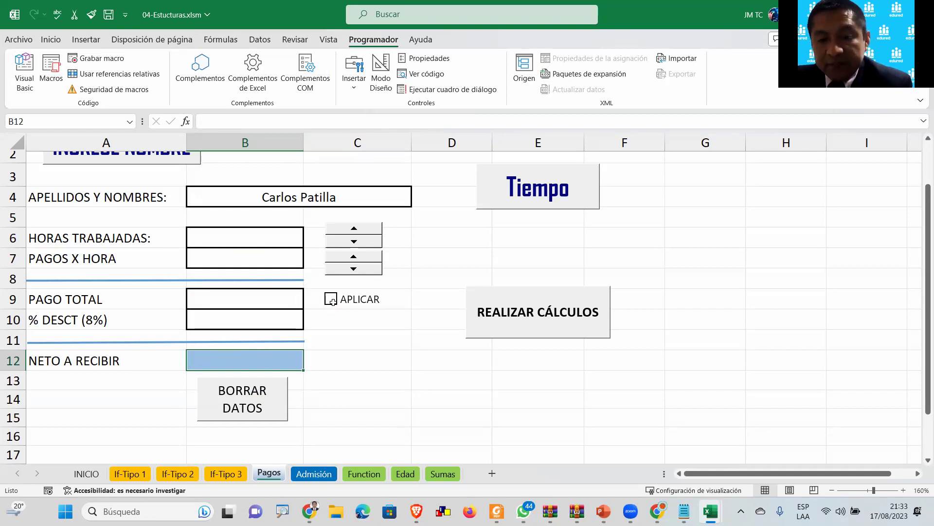
# Set 15 hours at S/. 25.00, tick the 8% discount and run REALIZAR CÁLCULOS.
pyautogui.click(283, 233)
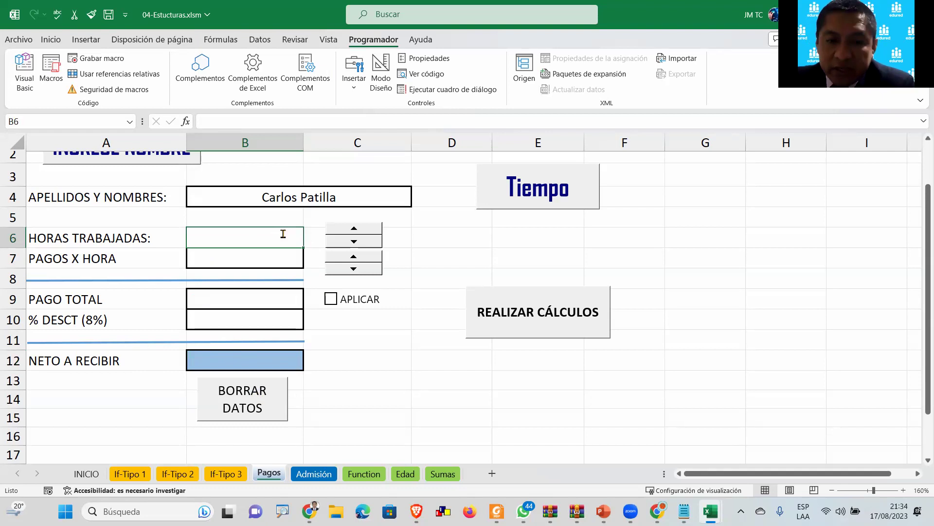
pyautogui.write('15')
pyautogui.press('Return')
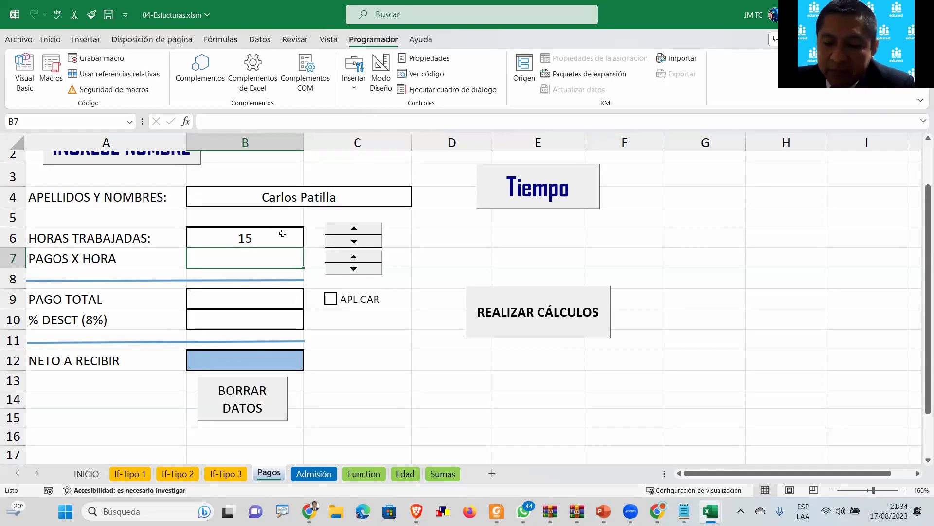
pyautogui.write('20')
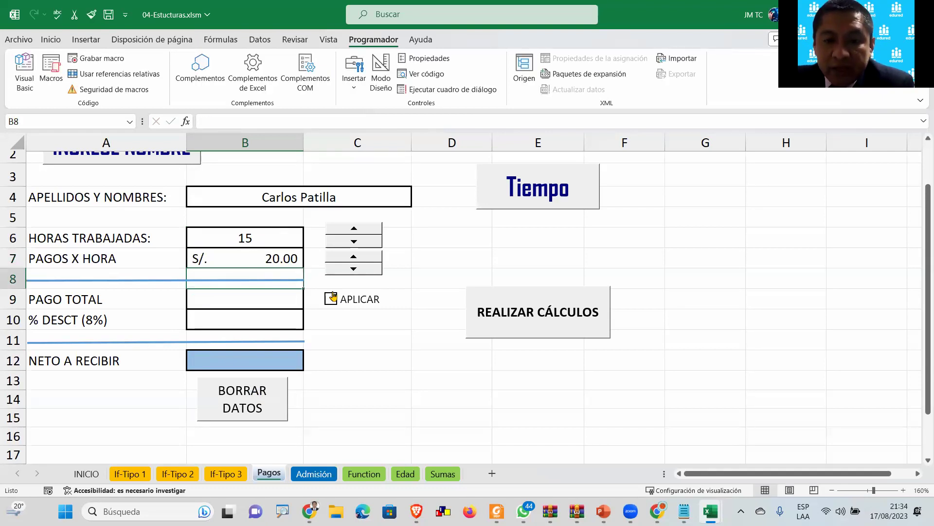
pyautogui.click(351, 257)
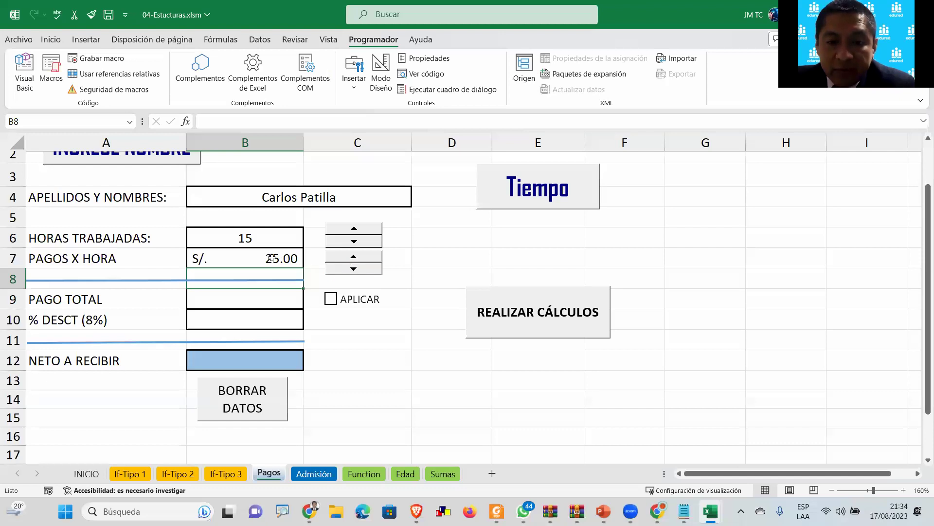
pyautogui.click(331, 300)
pyautogui.click(504, 329)
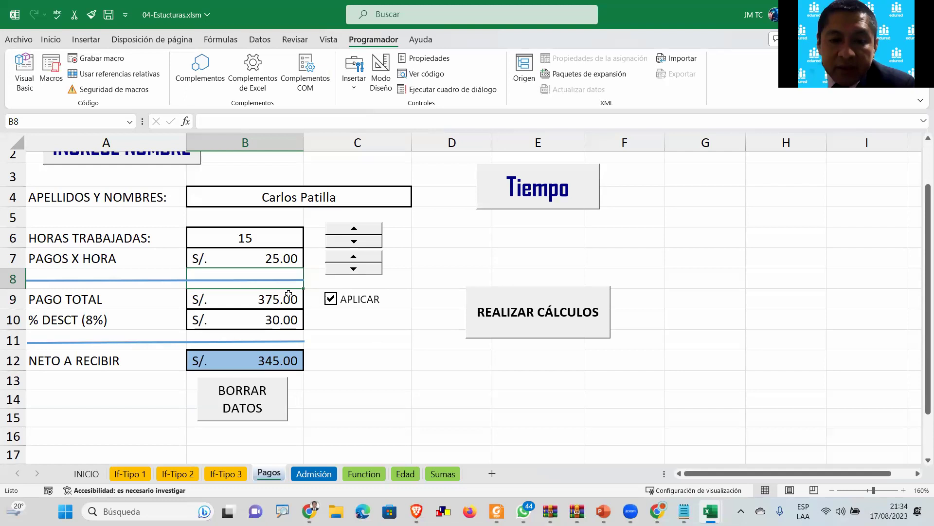
# Check the 30.00 discount and 375.00 total, then toggle the APLICAR discount off, on and off.
pyautogui.click(222, 323)
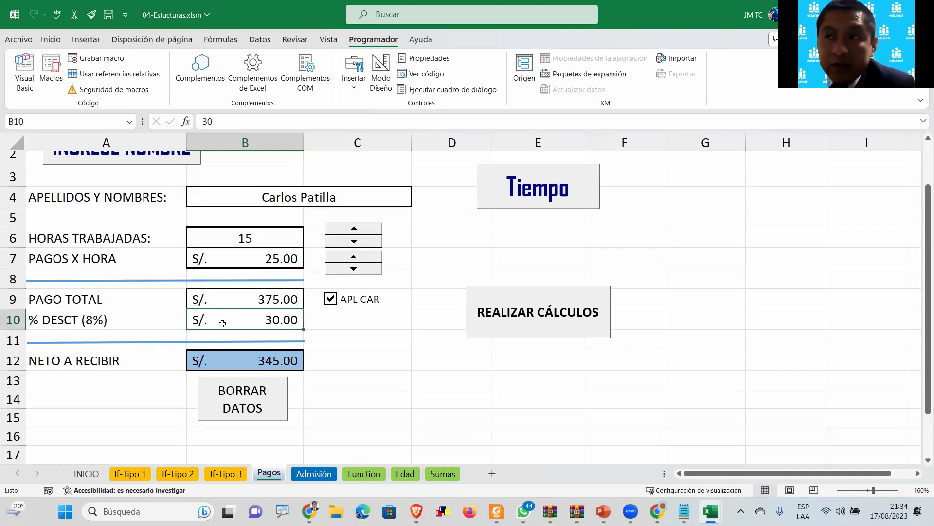
pyautogui.click(107, 319)
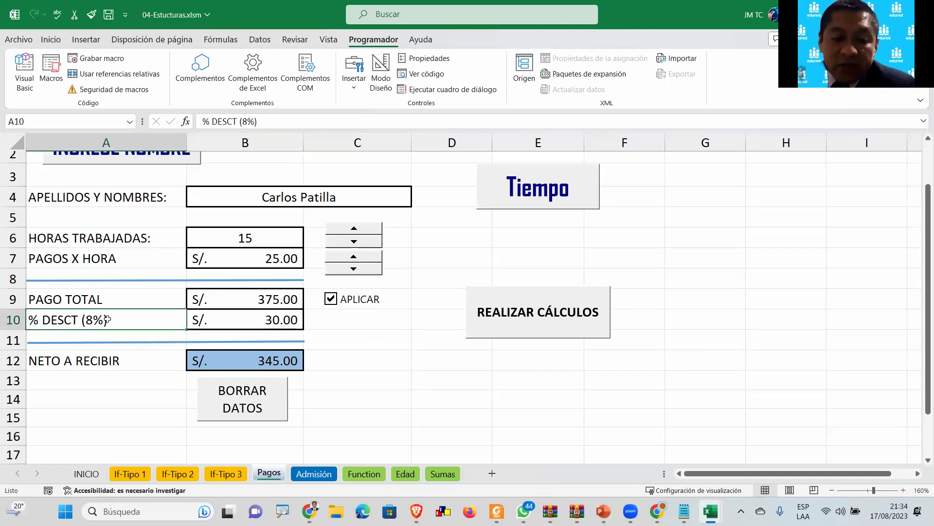
pyautogui.click(250, 298)
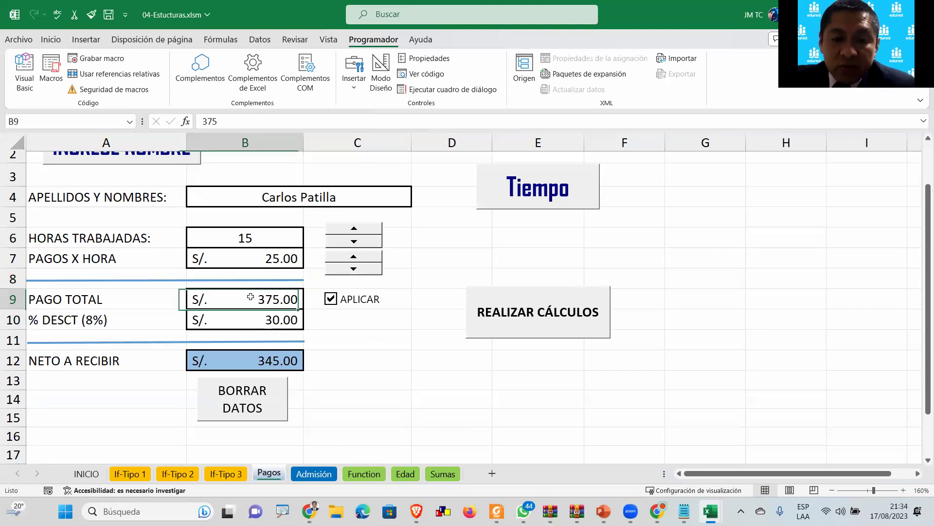
pyautogui.click(344, 301)
pyautogui.click(344, 302)
pyautogui.click(344, 301)
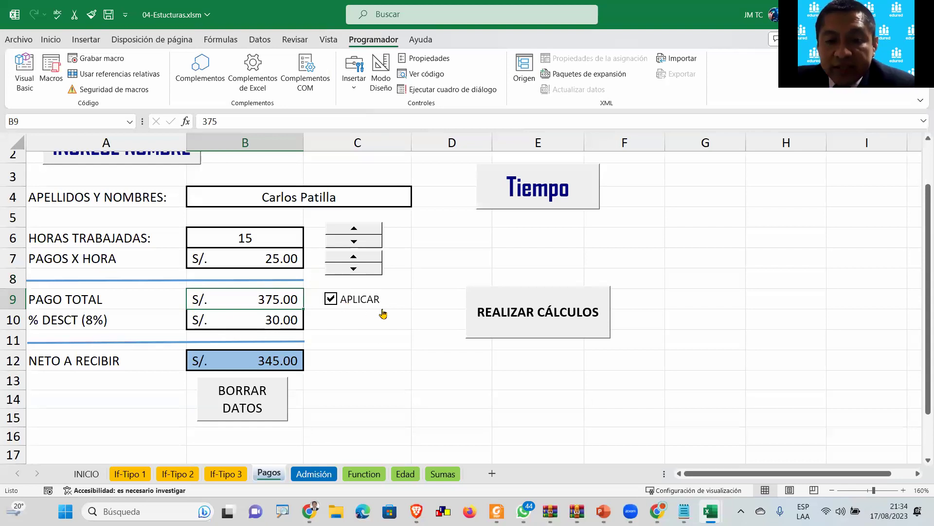
# Drag the REALIZAR CÁLCULOS button to the right to uncover linked cell E10.
pyautogui.rightClick(504, 303)
pyautogui.press('Escape')
pyautogui.moveTo(564, 293); pyautogui.dragTo(710, 294)
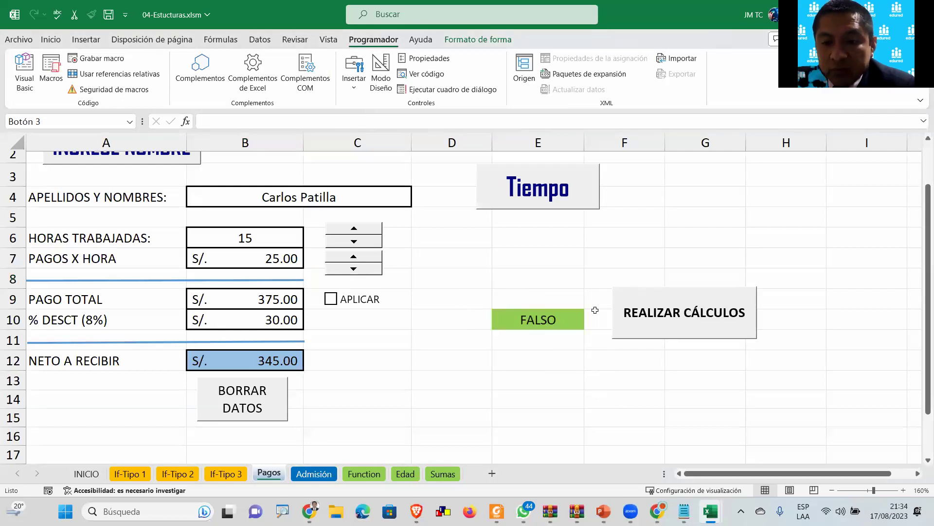
pyautogui.click(556, 323)
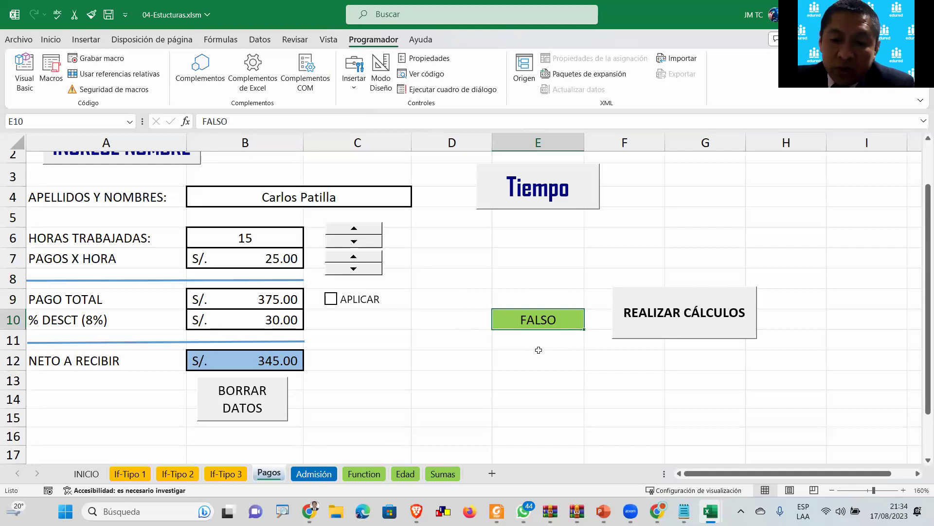
# Toggle APLICAR repeatedly, watching E10 switch between VERDADERO and FALSO.
pyautogui.click(335, 303)
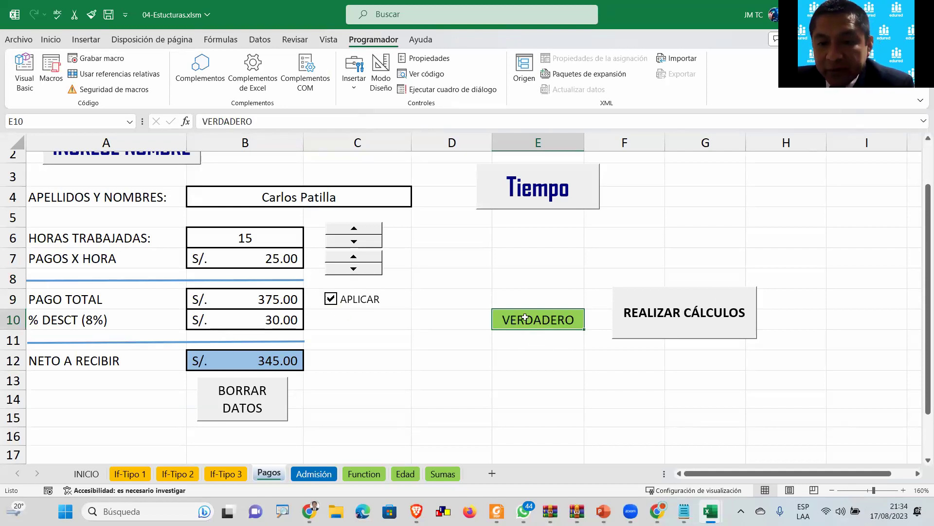
pyautogui.click(332, 300)
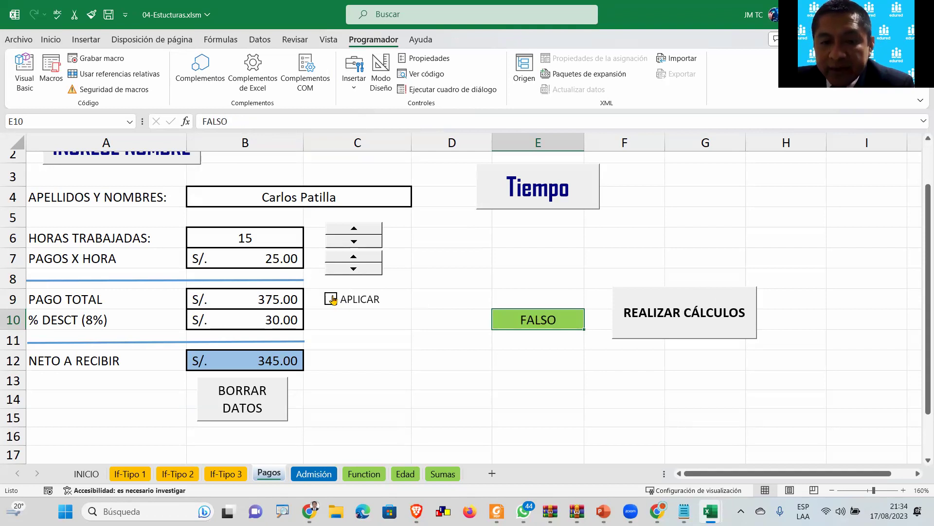
pyautogui.click(333, 300)
pyautogui.click(333, 300)
pyautogui.click(333, 299)
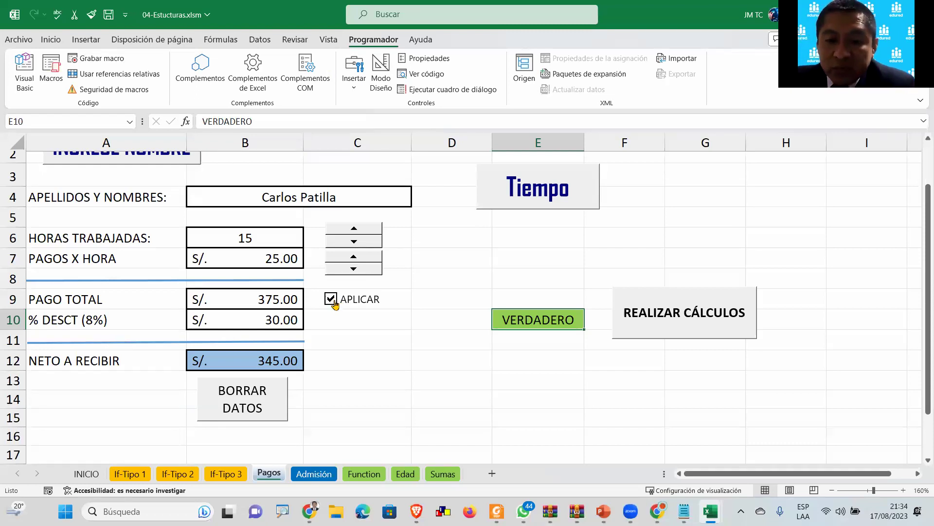
pyautogui.click(332, 299)
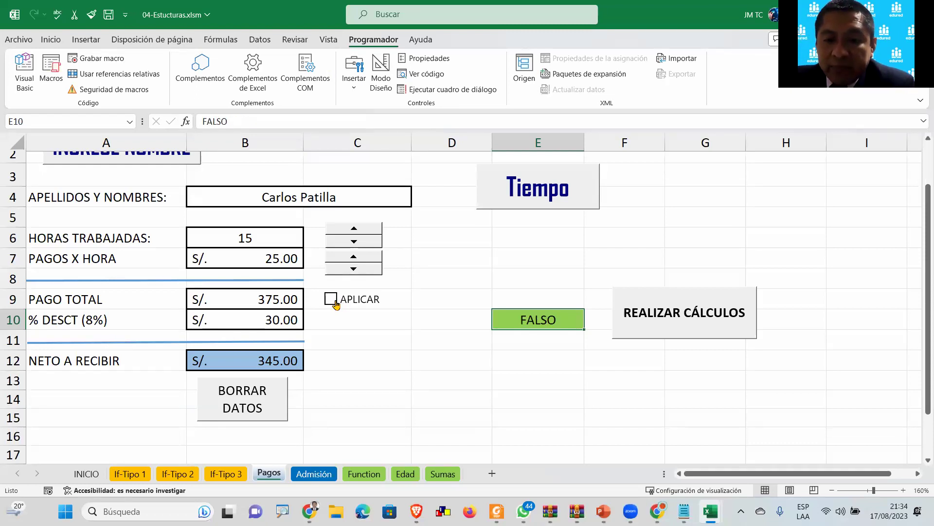
pyautogui.click(336, 304)
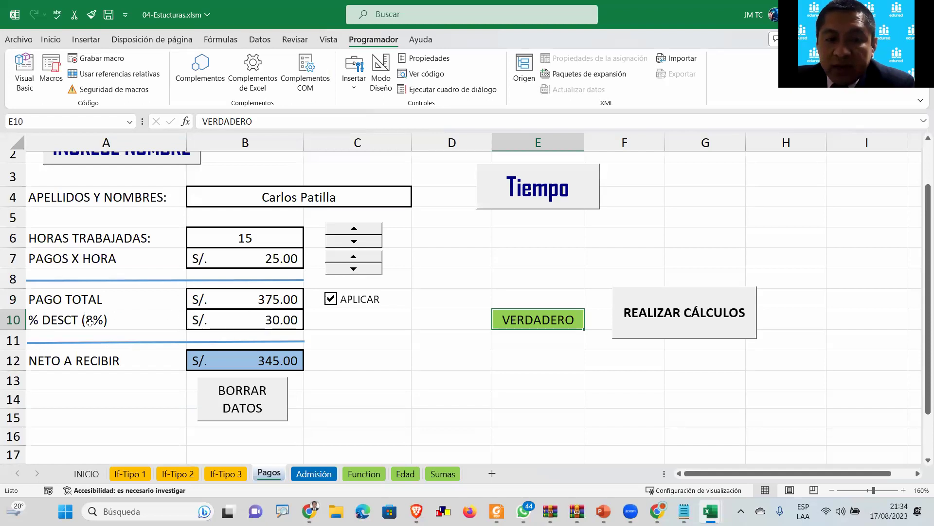
# Drag the APLICAR checkbox to the left and test ticking and unticking it.
pyautogui.rightClick(330, 299)
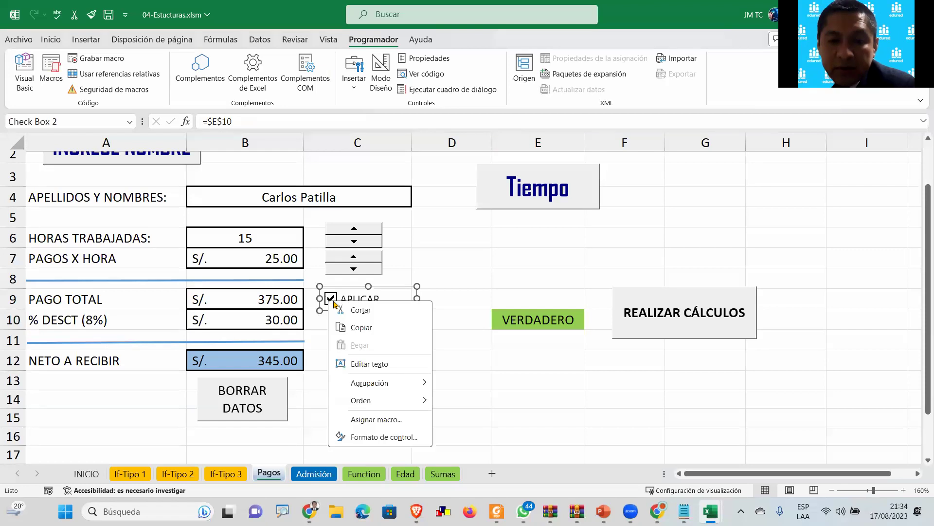
pyautogui.press('Escape')
pyautogui.moveTo(333, 304)
pyautogui.mouseDown()
pyautogui.moveTo(338, 317)
pyautogui.moveTo(124, 309)
pyautogui.mouseUp()
pyautogui.click(346, 342)
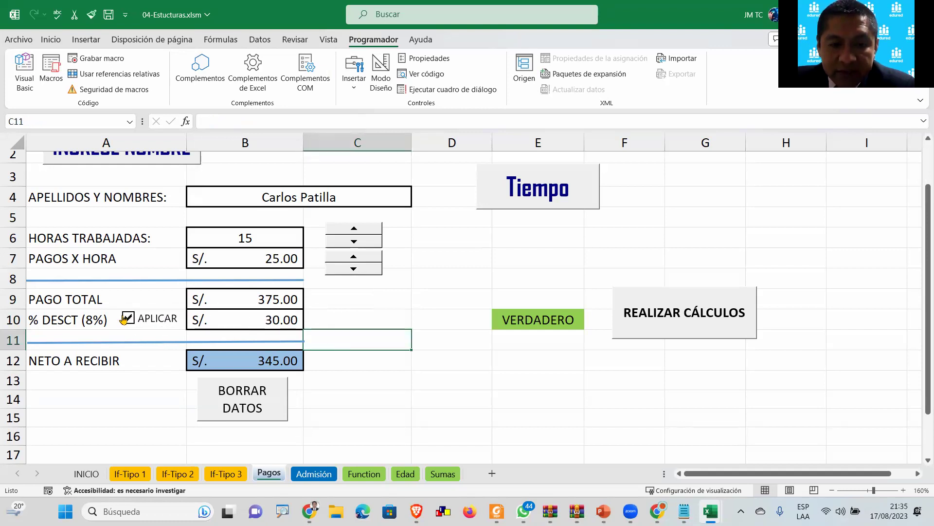
pyautogui.click(127, 320)
pyautogui.click(127, 321)
pyautogui.click(127, 319)
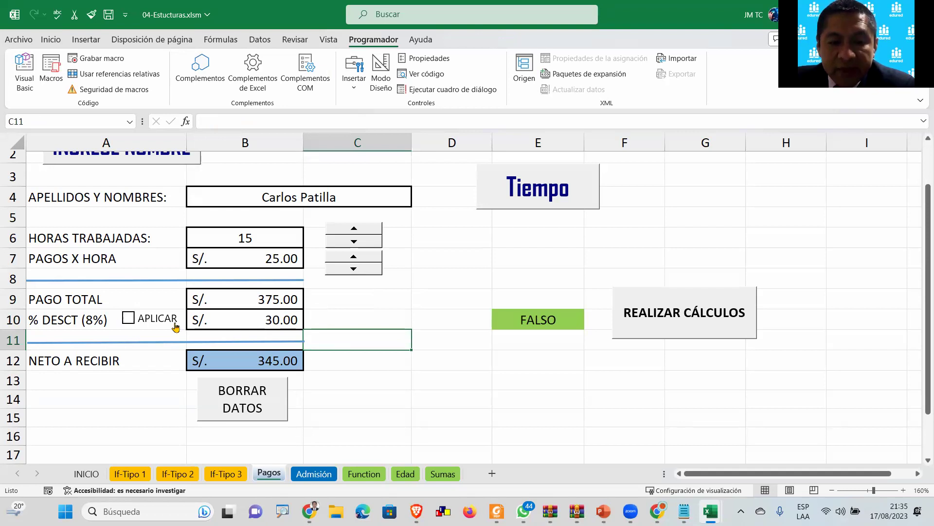
pyautogui.click(129, 318)
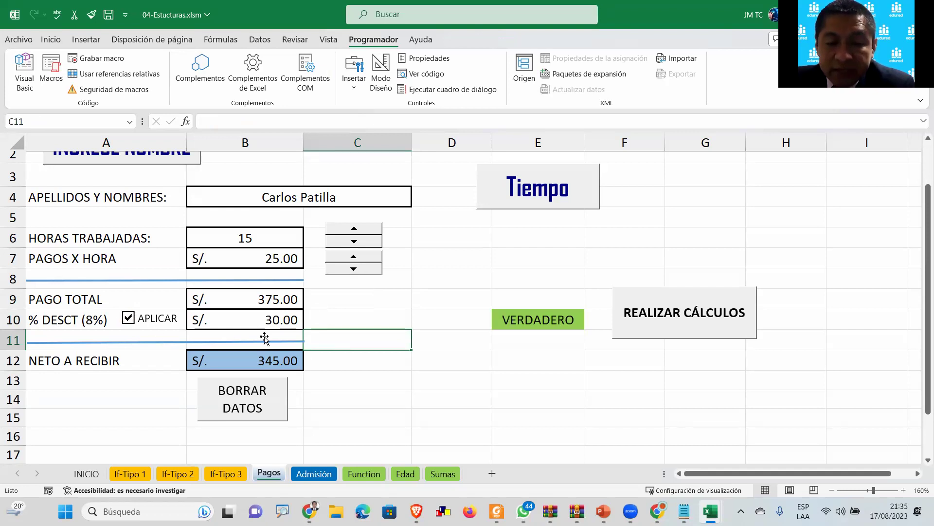
# Move APLICAR into column C beside row 10 and leave it unticked so E10 shows FALSO.
pyautogui.rightClick(126, 312)
pyautogui.press('Escape')
pyautogui.moveTo(154, 309); pyautogui.dragTo(354, 310)
pyautogui.click(349, 364)
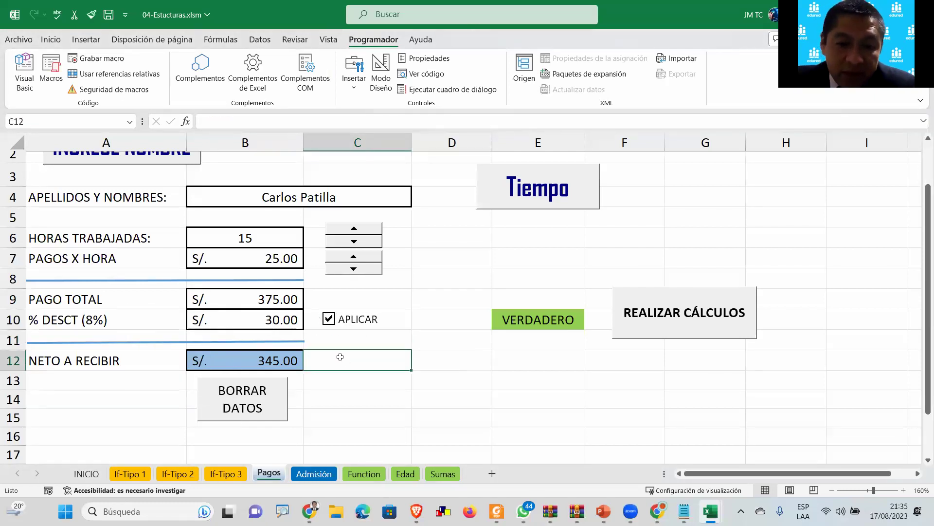
pyautogui.click(330, 325)
pyautogui.click(330, 325)
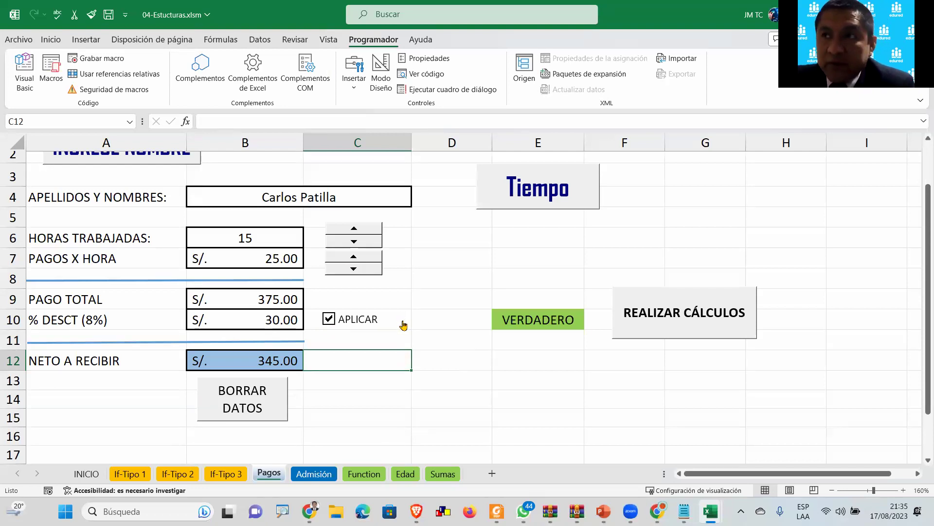
pyautogui.click(409, 392)
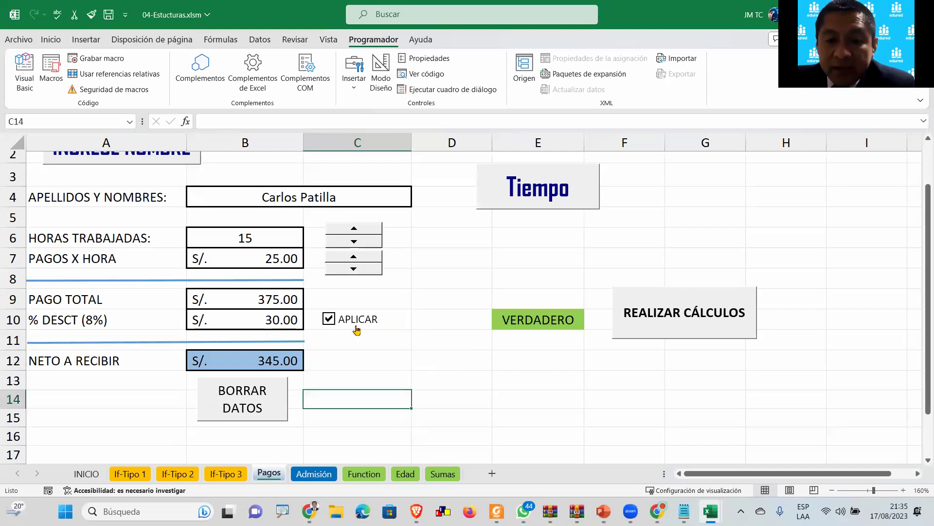
pyautogui.click(324, 319)
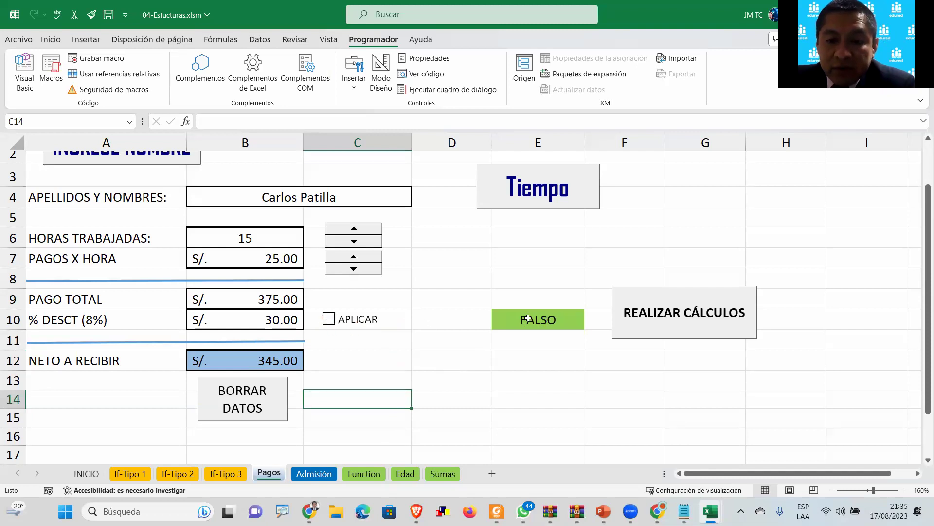
pyautogui.click(528, 318)
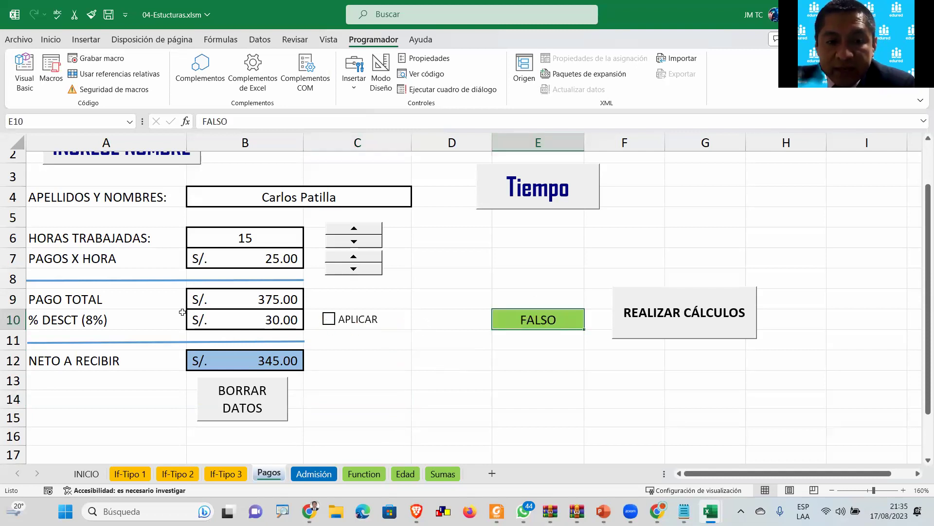
# Open the VBA editor and highlight the B9 line in the CALCULAR macro.
pyautogui.click(24, 73)
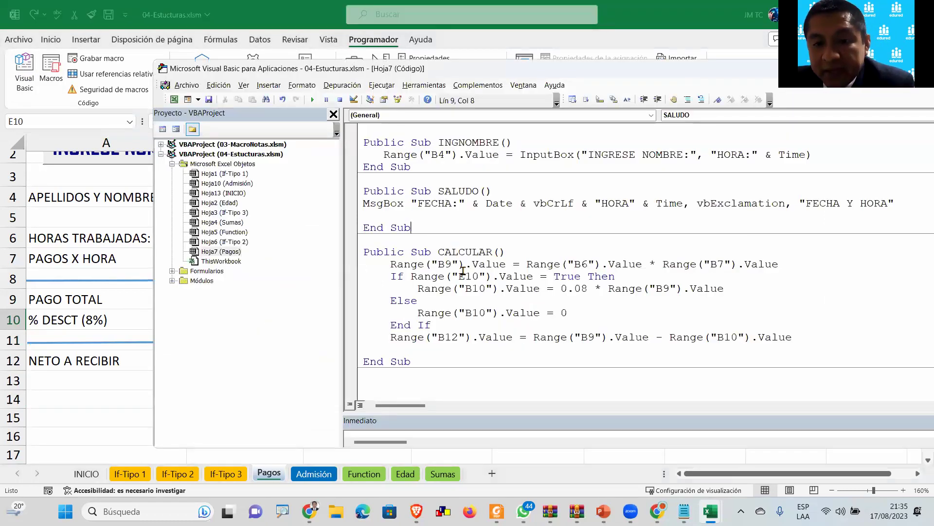
pyautogui.scroll(-1, 462, 270)
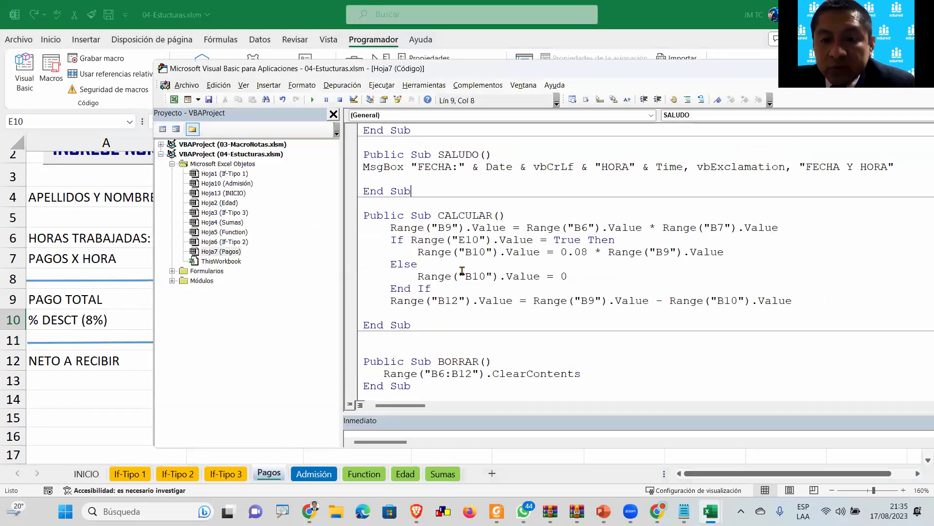
pyautogui.scroll(-1, 397, 191)
pyautogui.click(357, 181)
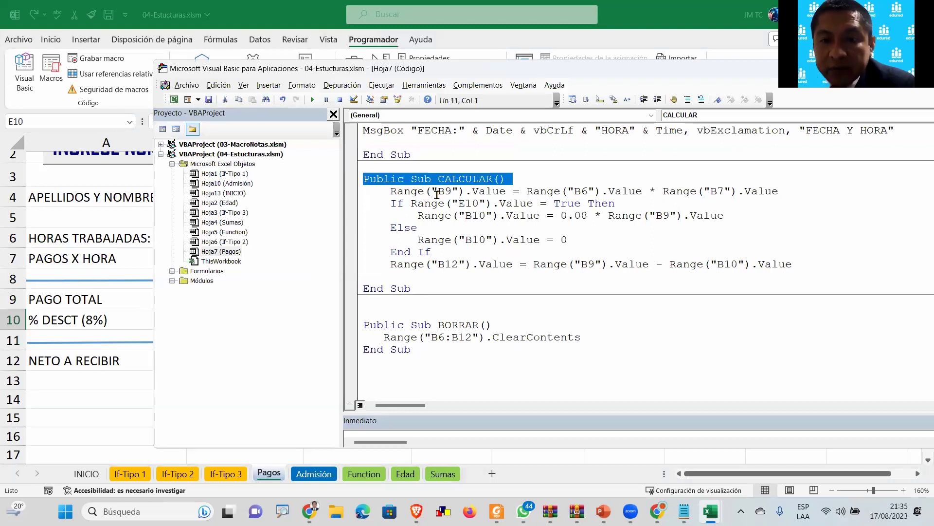
pyautogui.click(391, 192)
pyautogui.moveTo(392, 191); pyautogui.dragTo(778, 191)
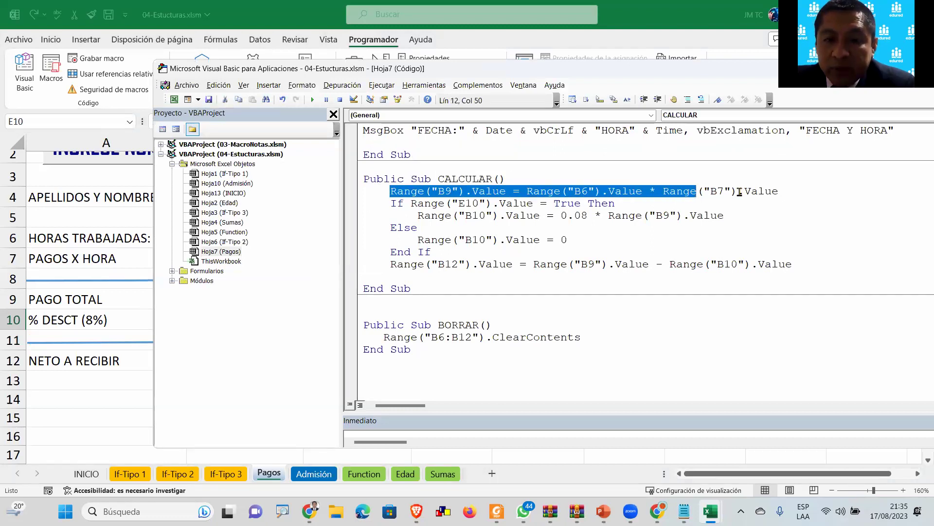
pyautogui.click(493, 192)
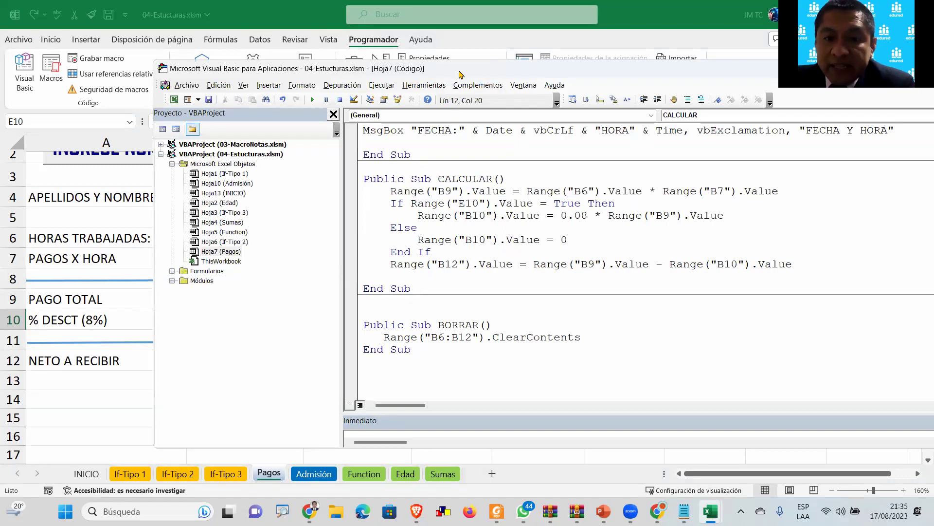
# Position the editor beside the sheet and examine the B9 = B6 * B7 expression.
pyautogui.moveTo(459, 74); pyautogui.dragTo(619, 75)
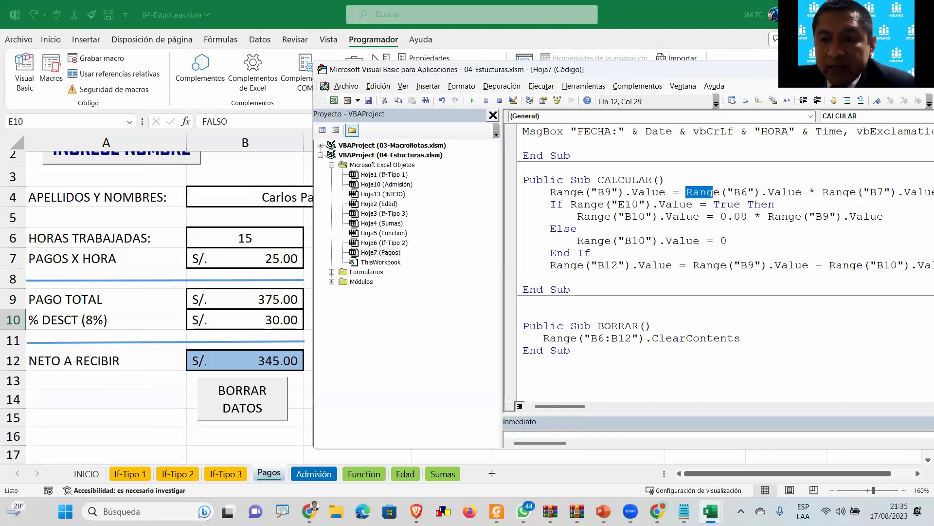
pyautogui.moveTo(686, 192); pyautogui.dragTo(932, 193)
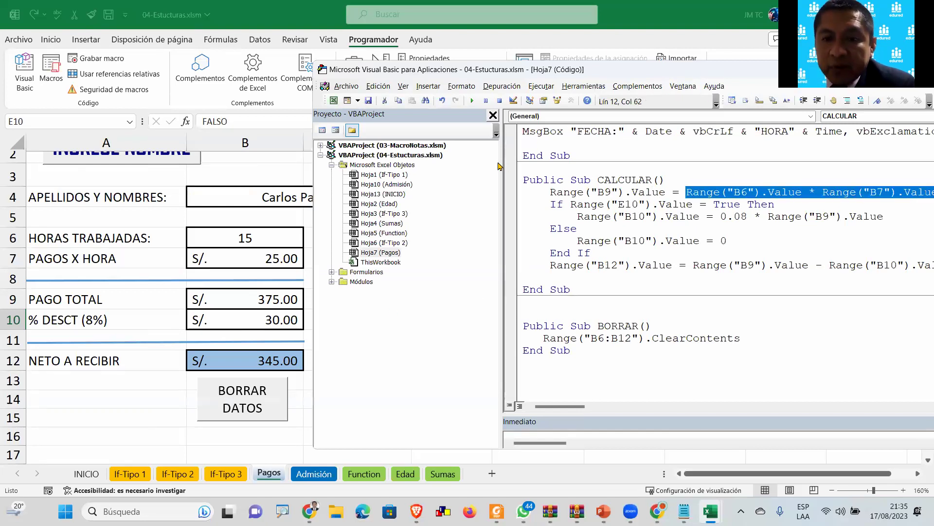
pyautogui.moveTo(501, 162); pyautogui.dragTo(398, 162)
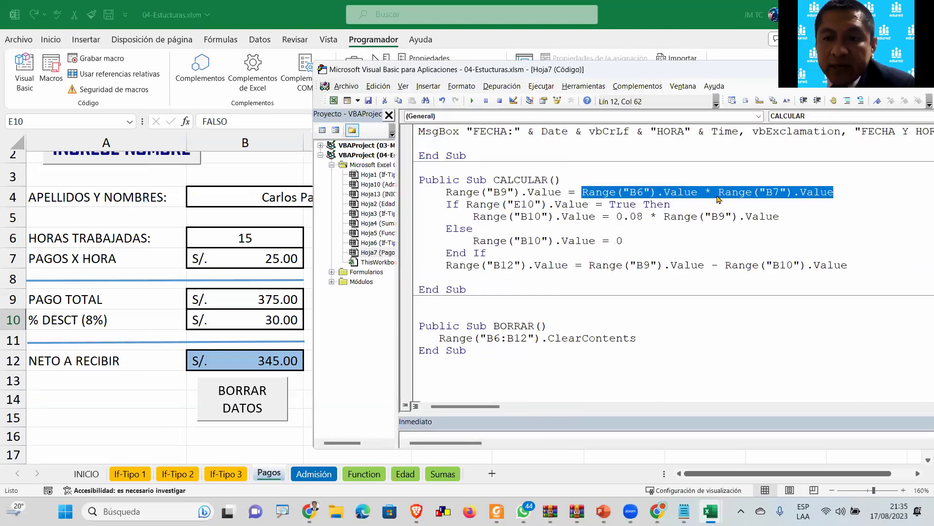
pyautogui.click(718, 195)
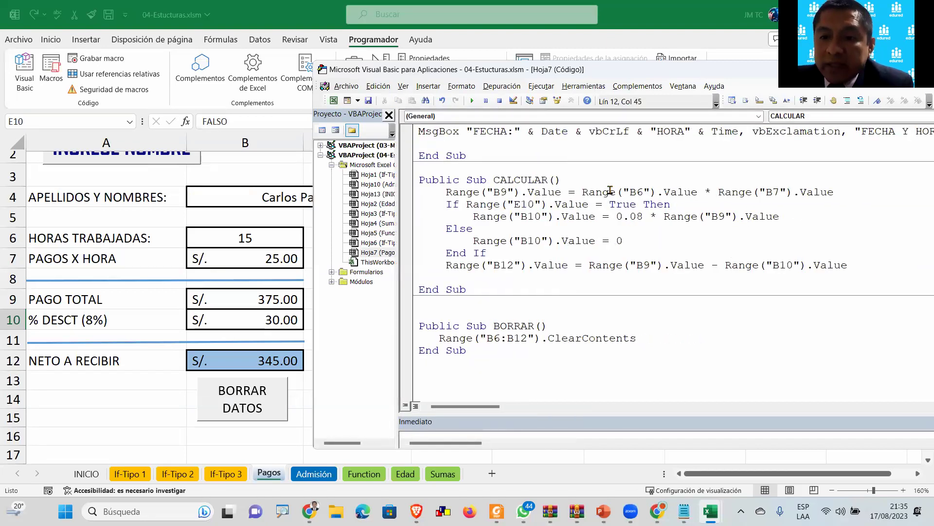
pyautogui.doubleClick(652, 191)
pyautogui.moveTo(745, 192); pyautogui.dragTo(820, 192)
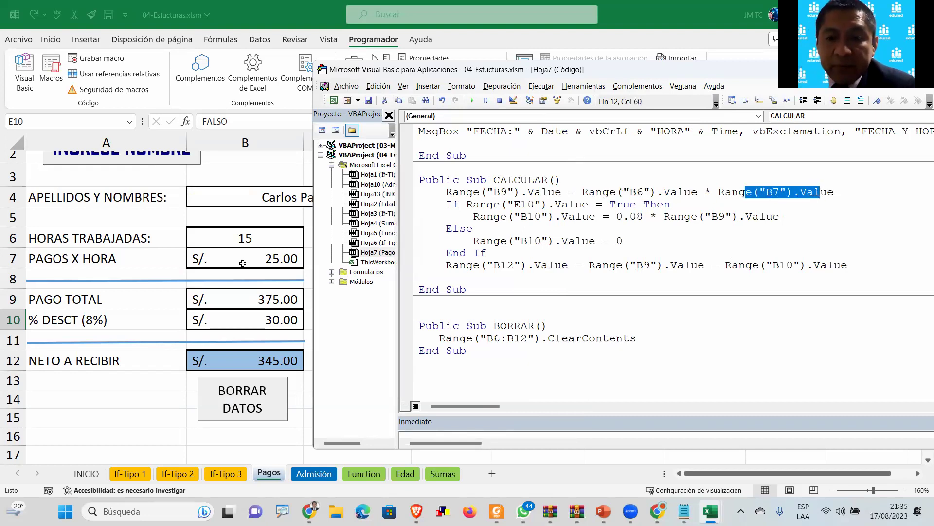
pyautogui.moveTo(452, 192); pyautogui.dragTo(834, 193)
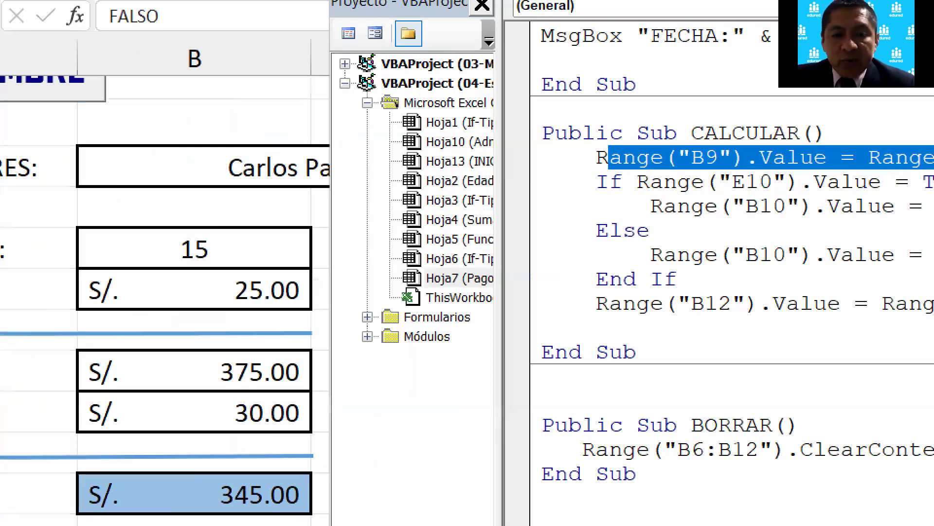
# Insert a blank line above CALCULAR's If E10 = True statement, below B9 = B6 * B7.
pyautogui.moveTo(239, 285); pyautogui.dragTo(210, 359)
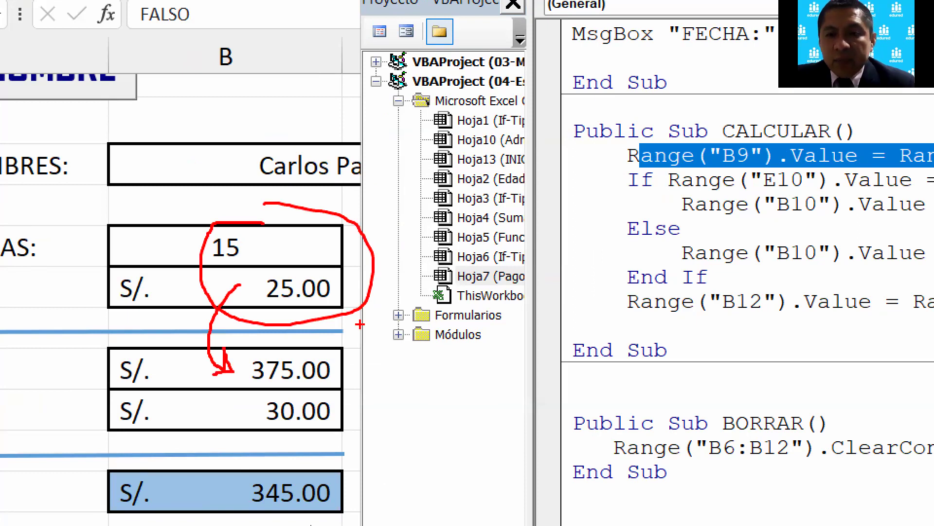
pyautogui.moveTo(612, 173)
pyautogui.mouseDown()
pyautogui.moveTo(725, 174)
pyautogui.moveTo(775, 152)
pyautogui.moveTo(654, 144)
pyautogui.moveTo(603, 170)
pyautogui.mouseUp()
pyautogui.press('Escape')
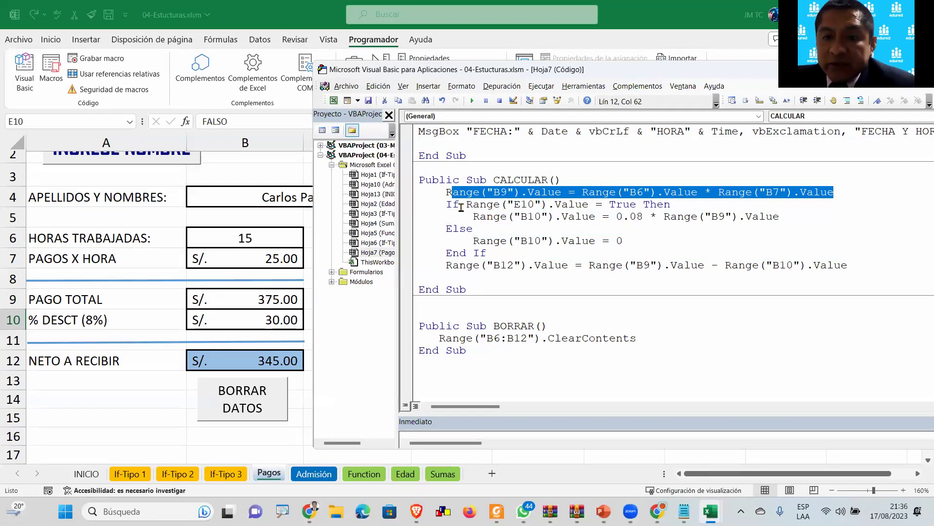
pyautogui.click(446, 205)
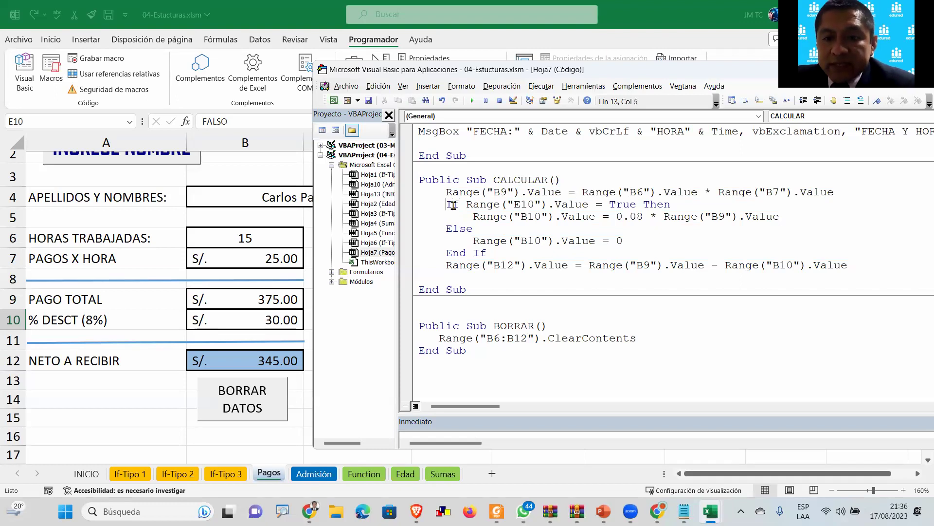
pyautogui.press('Return')
pyautogui.doubleClick(616, 216)
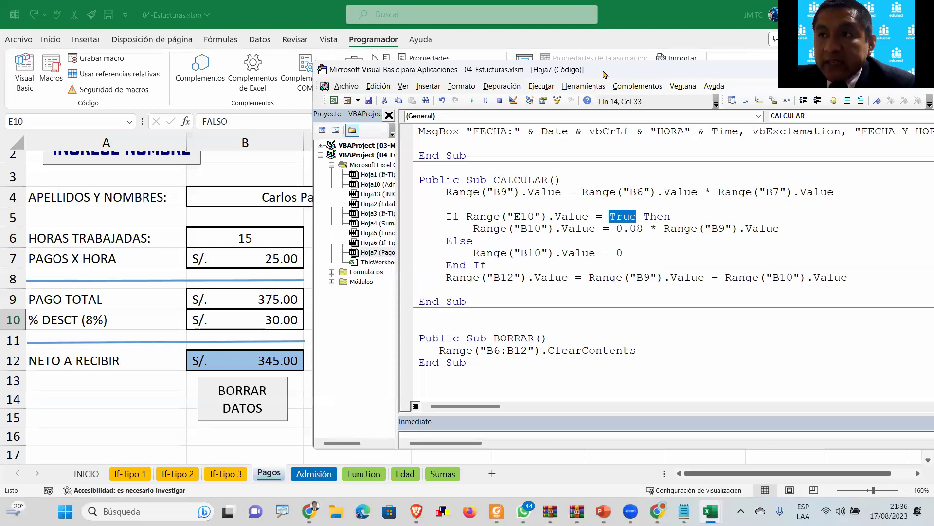
pyautogui.moveTo(604, 69); pyautogui.dragTo(722, 77)
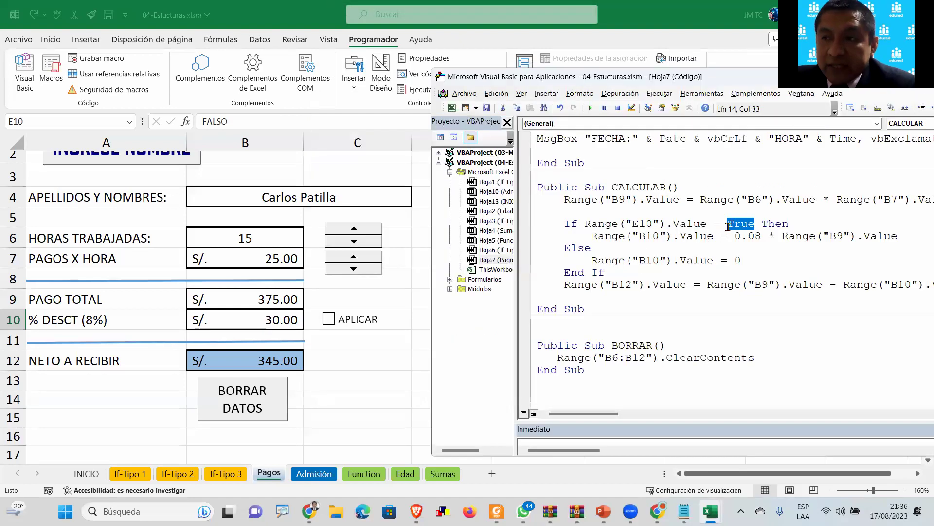
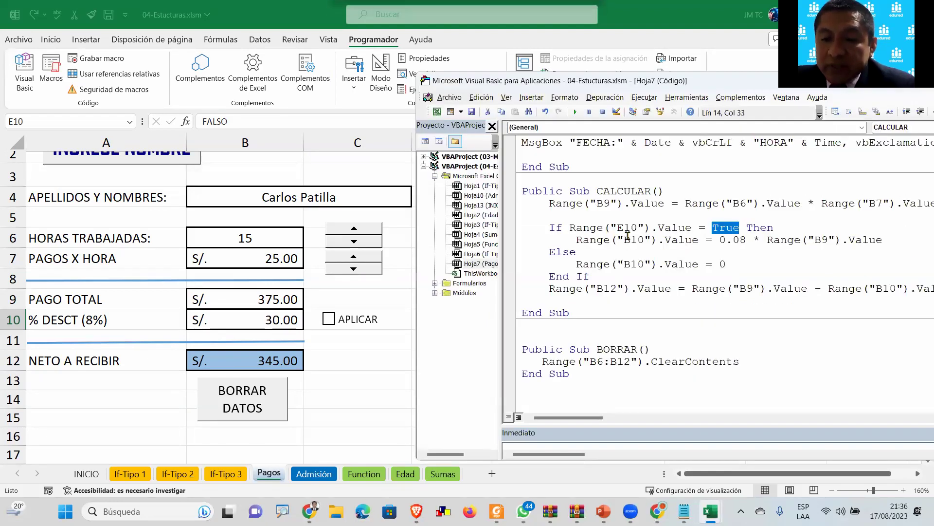
# Tick APLICAR so E10 reads VERDADERO, then go back to the CALCULAR macro's If E10 check.
pyautogui.click(327, 320)
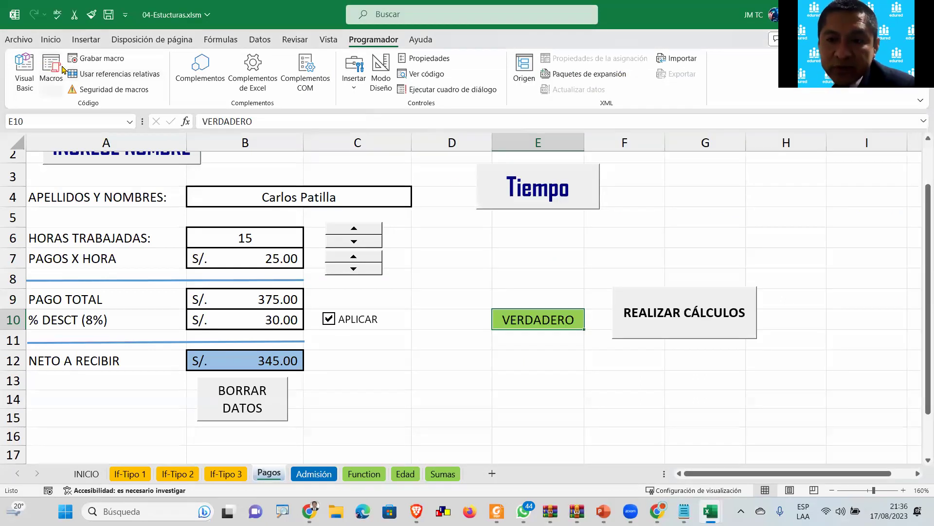
pyautogui.click(24, 73)
pyautogui.click(574, 227)
pyautogui.moveTo(548, 227)
pyautogui.mouseDown()
pyautogui.moveTo(674, 224)
pyautogui.moveTo(744, 237)
pyautogui.mouseUp()
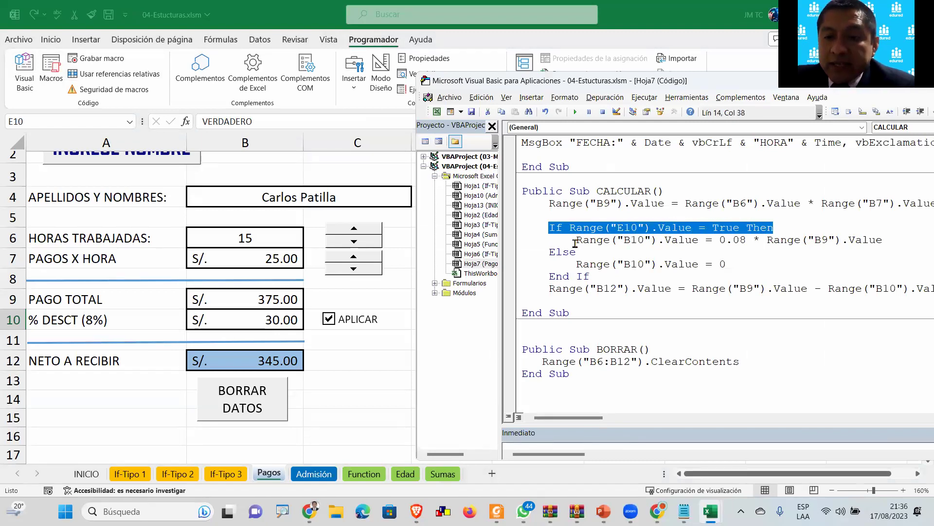
# Review the B9 discount formula and the Else branch that sets B10 to 0.
pyautogui.moveTo(576, 240); pyautogui.dragTo(883, 240)
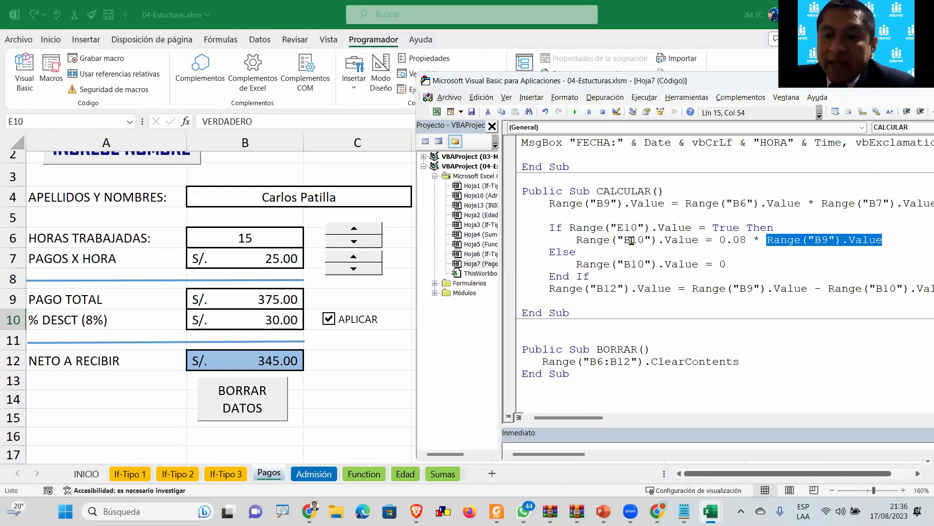
pyautogui.moveTo(577, 252); pyautogui.dragTo(541, 252)
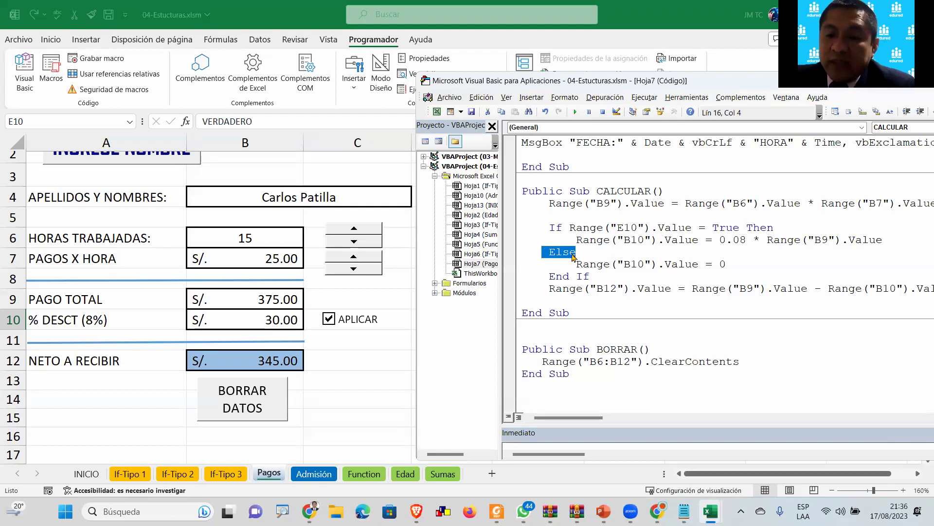
pyautogui.moveTo(548, 228); pyautogui.dragTo(774, 227)
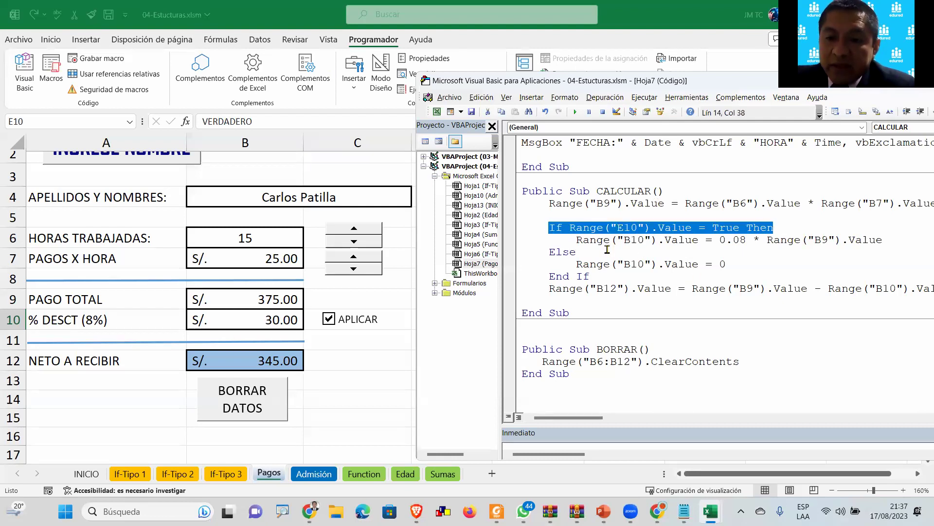
pyautogui.moveTo(586, 251)
pyautogui.mouseDown()
pyautogui.moveTo(556, 252)
pyautogui.moveTo(658, 263)
pyautogui.moveTo(576, 264)
pyautogui.mouseUp()
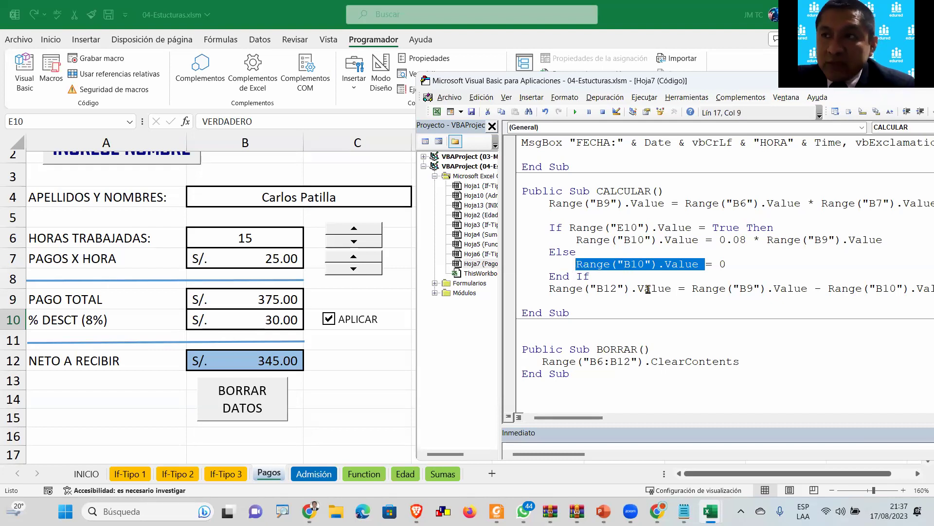
pyautogui.moveTo(725, 264); pyautogui.dragTo(705, 264)
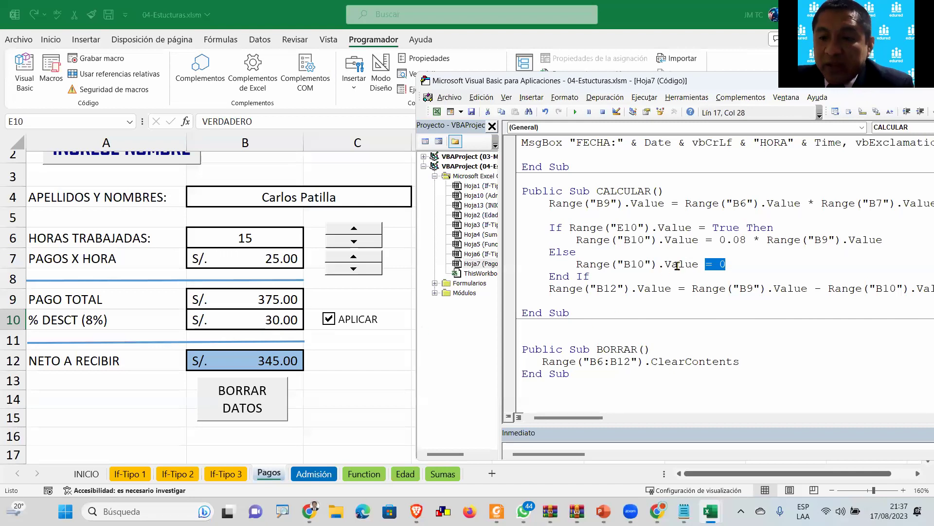
pyautogui.click(719, 264)
pyautogui.moveTo(725, 263); pyautogui.dragTo(731, 264)
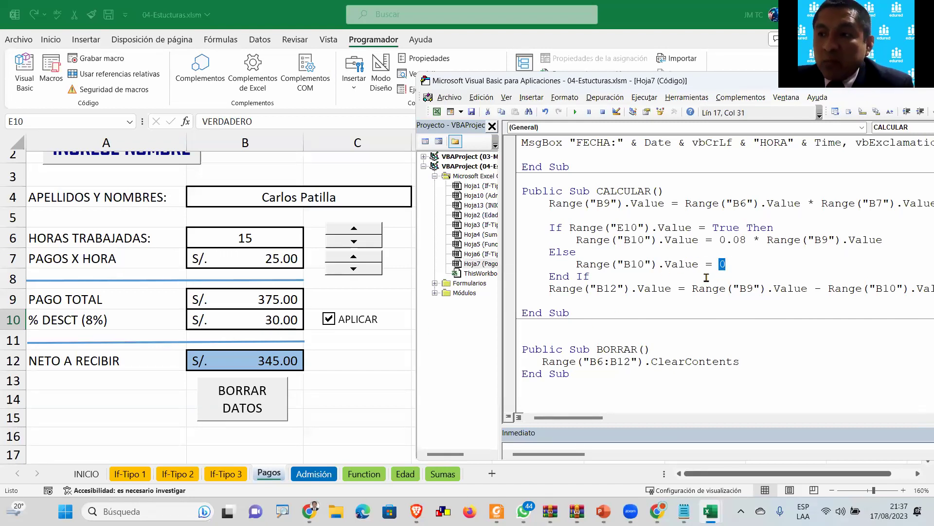
pyautogui.scroll(-1, 705, 260)
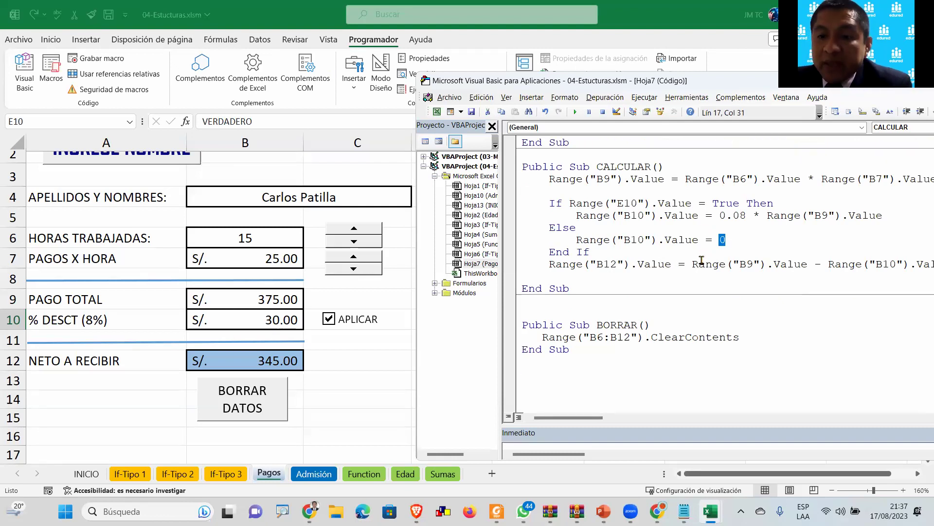
pyautogui.click(550, 265)
# Insert a blank line above the B12 net-pay line and review its subtraction formula.
pyautogui.press('Return')
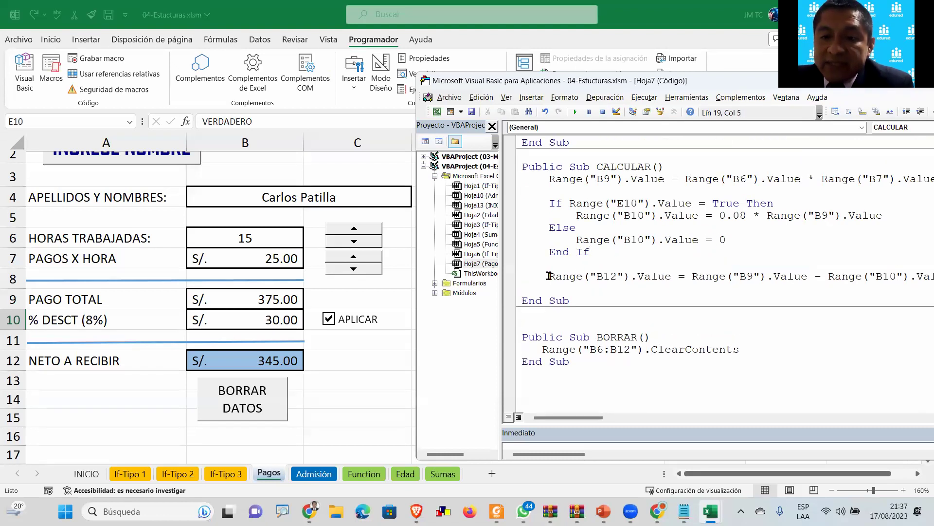
pyautogui.moveTo(636, 275); pyautogui.dragTo(677, 276)
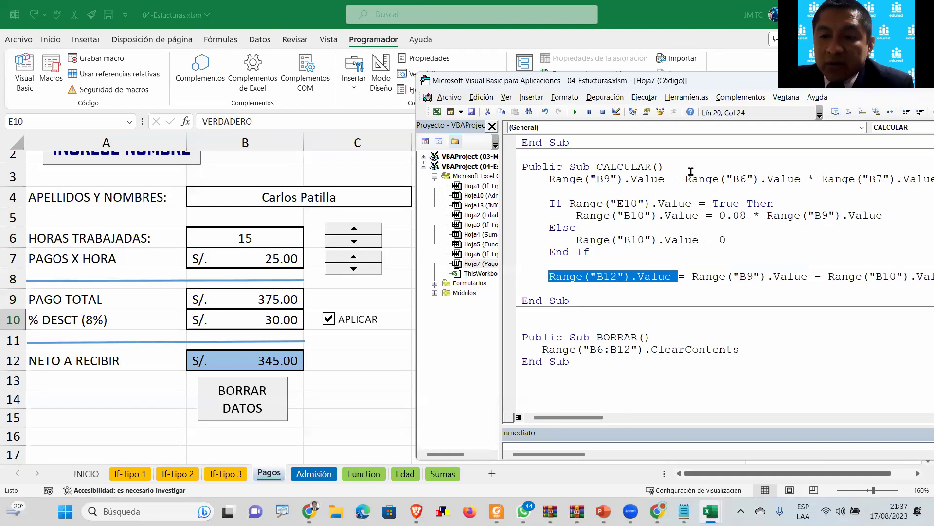
pyautogui.moveTo(730, 80); pyautogui.dragTo(660, 81)
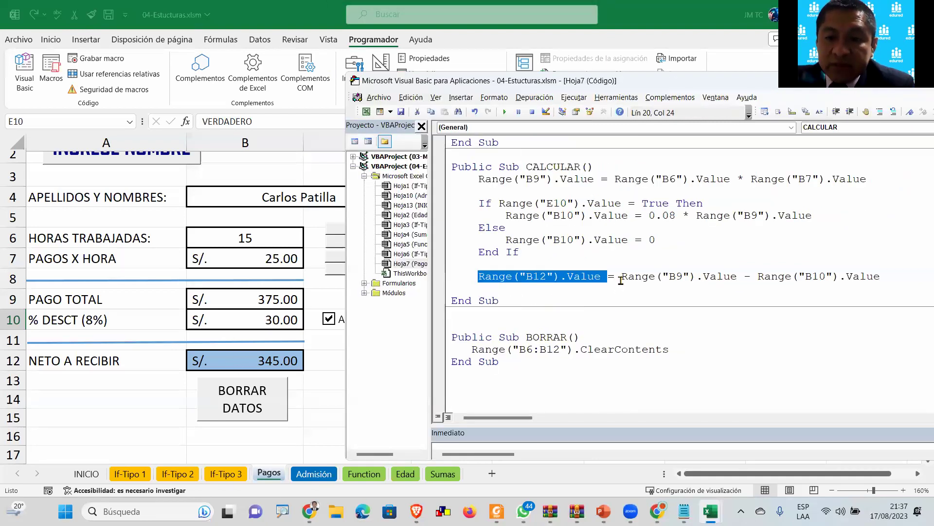
pyautogui.moveTo(621, 277); pyautogui.dragTo(881, 277)
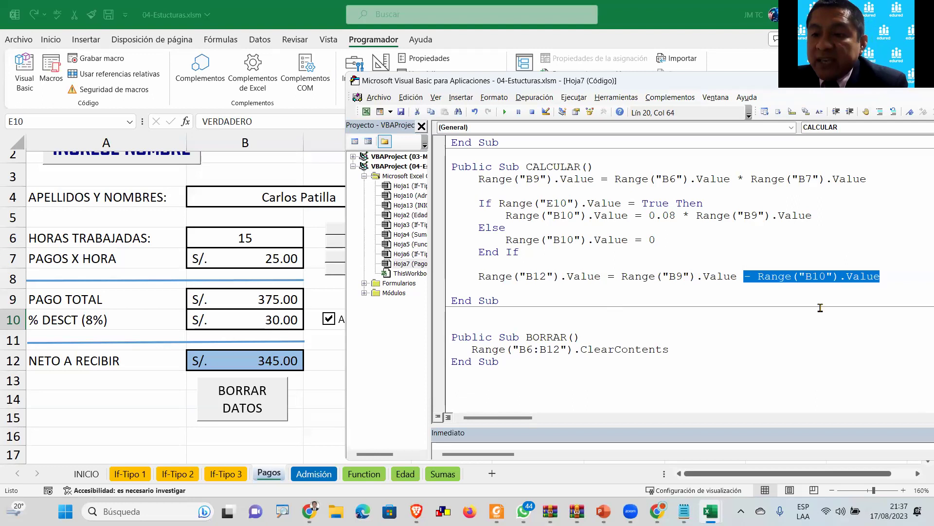
pyautogui.doubleClick(746, 276)
pyautogui.moveTo(737, 278); pyautogui.dragTo(614, 277)
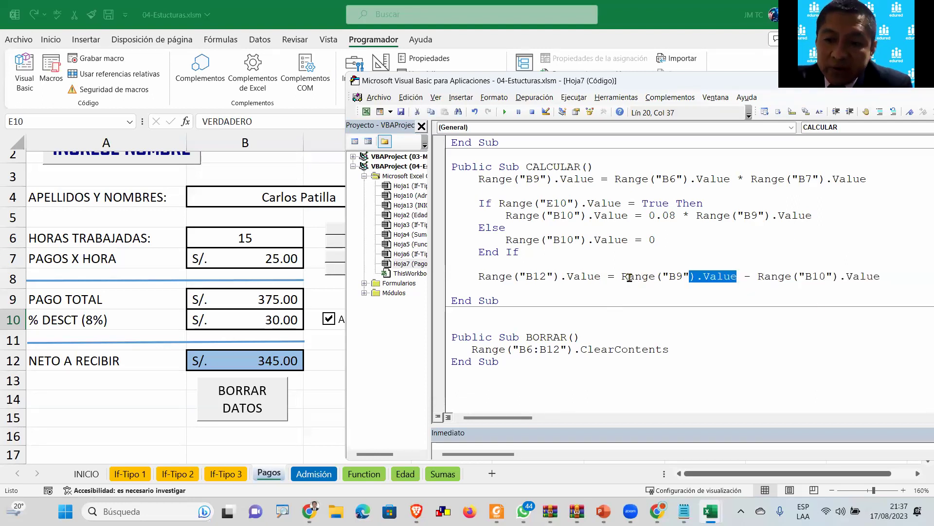
# Review the BORRAR macro's ClearContents line that clears B6:B12.
pyautogui.scroll(-1, 587, 314)
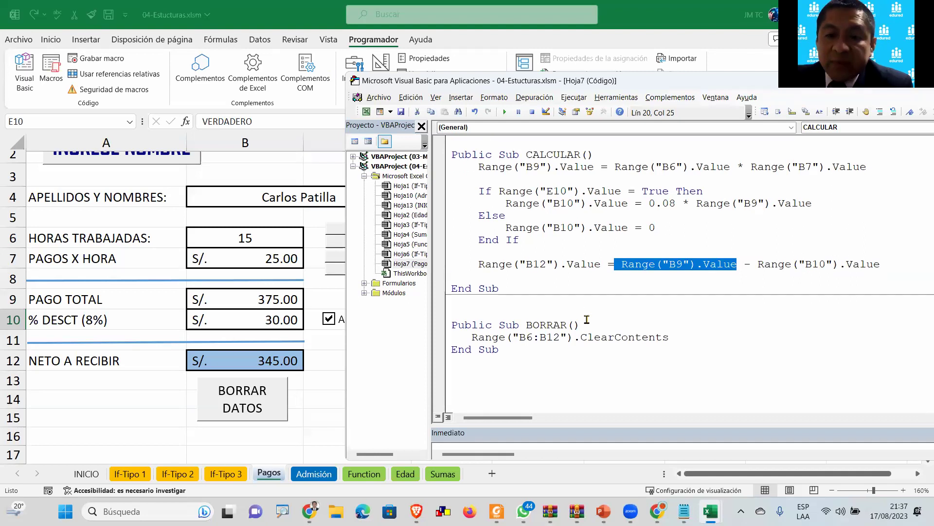
pyautogui.moveTo(471, 337); pyautogui.dragTo(670, 338)
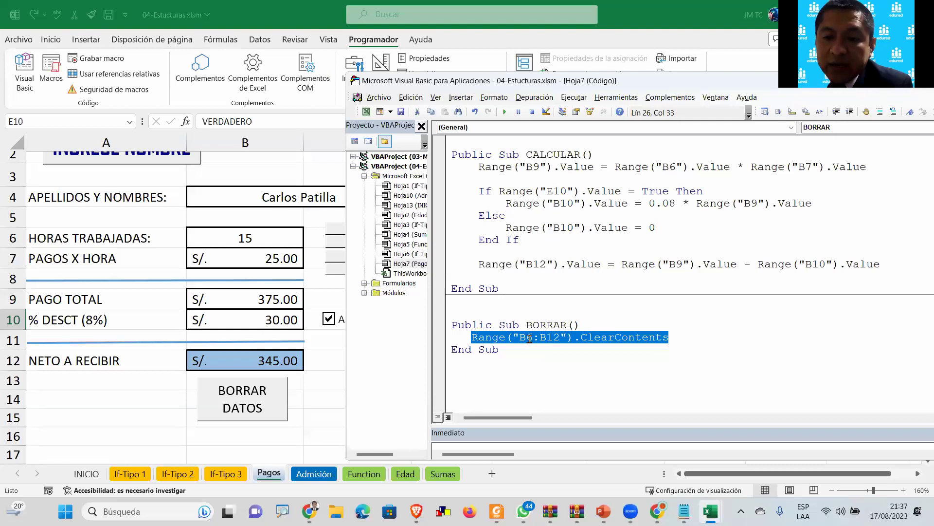
pyautogui.click(573, 337)
pyautogui.keyDown('shift'); pyautogui.click(714, 338); pyautogui.keyUp('shift')
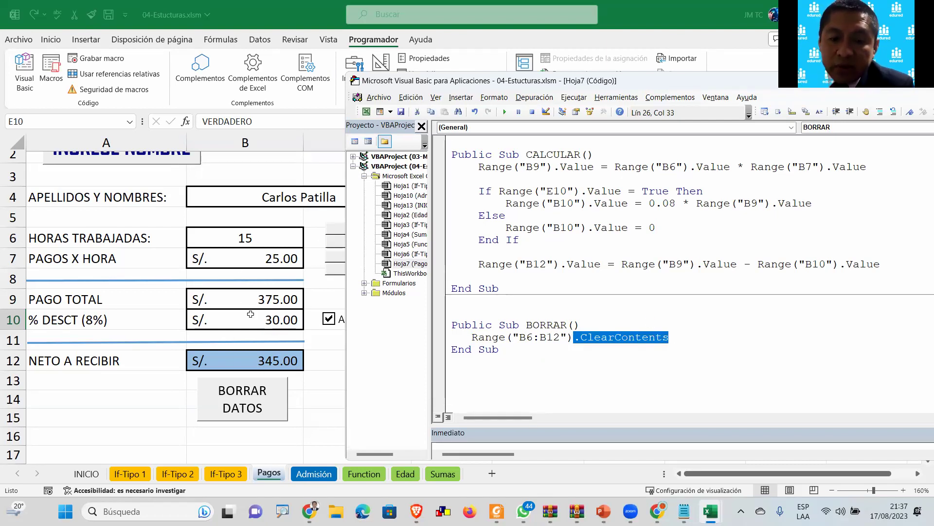
# On the Pagos sheet, drag the REALIZAR CÁLCULOS button left over columns E and F.
pyautogui.click(305, 393)
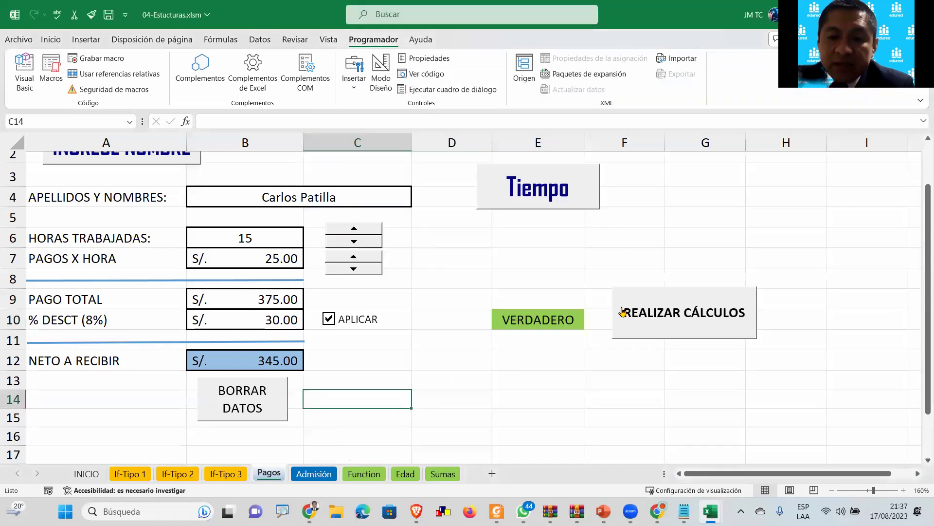
pyautogui.rightClick(631, 293)
pyautogui.moveTo(632, 293); pyautogui.dragTo(499, 296)
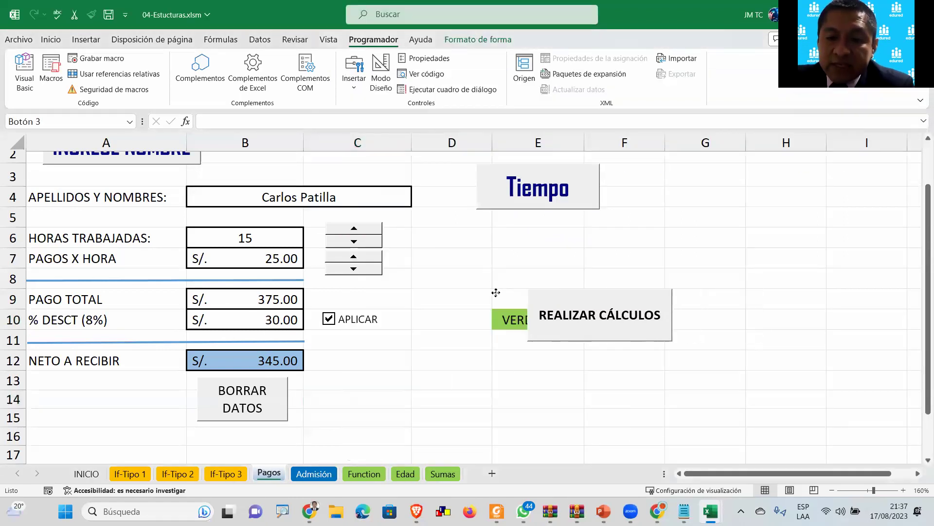
# On the Admisión sheet, enter the applicant's full name in B4.
pyautogui.click(304, 474)
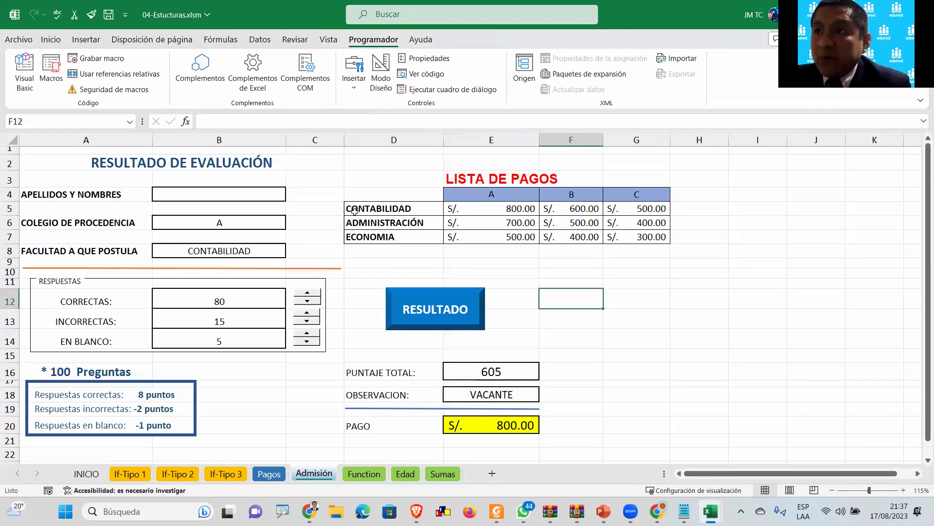
pyautogui.click(535, 314)
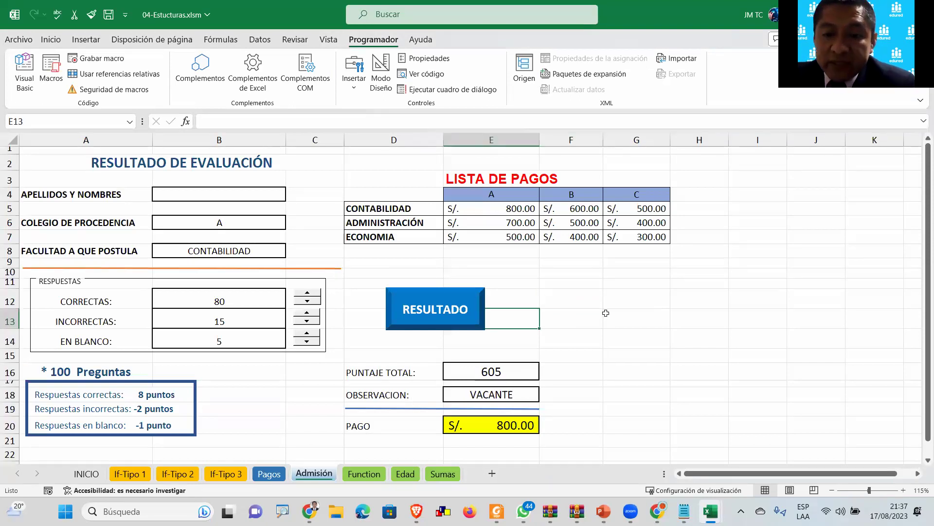
pyautogui.click(605, 316)
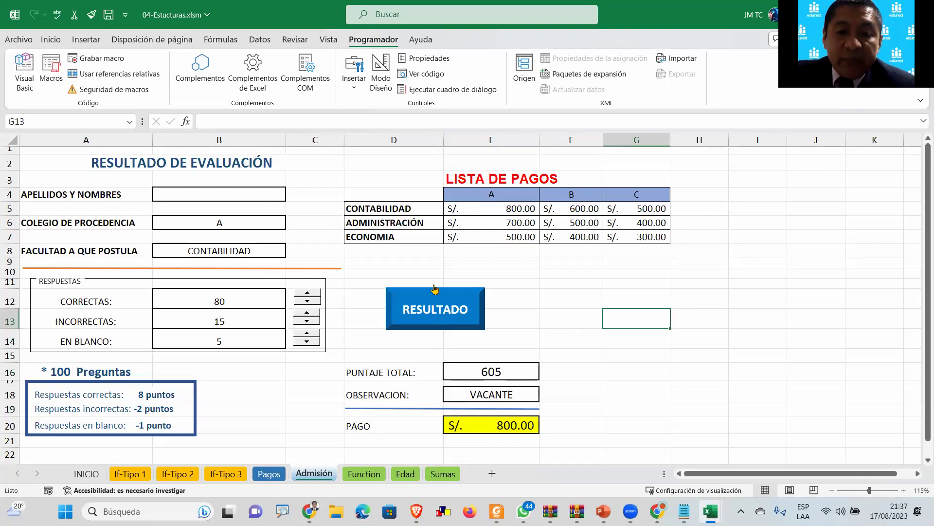
pyautogui.click(229, 191)
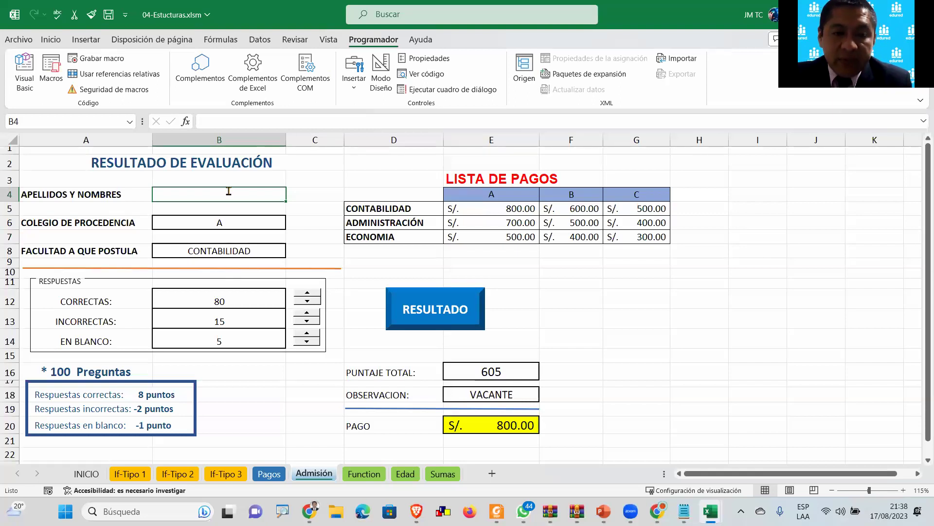
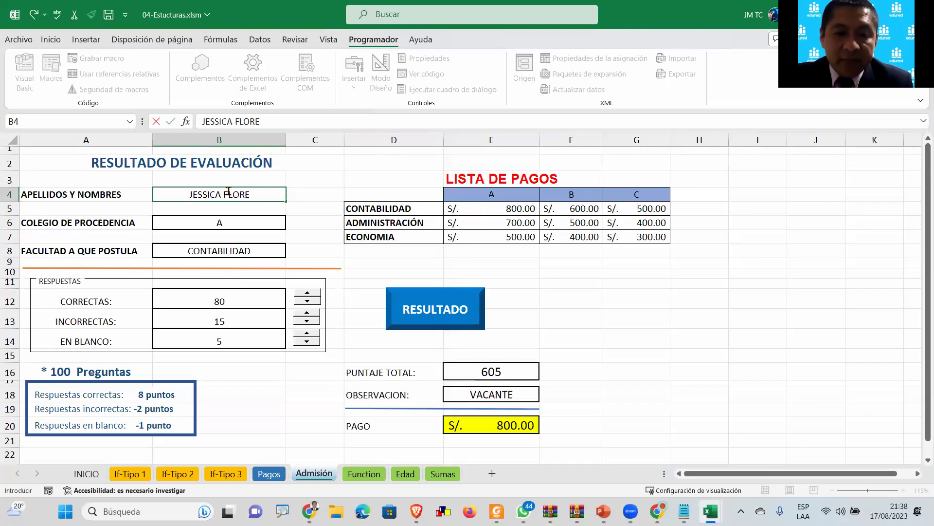
pyautogui.press('Return')
# Check the school-of-origin B6 and faculty B8 cells, then select the CONTABILIDAD payment row.
pyautogui.click(229, 227)
pyautogui.click(233, 254)
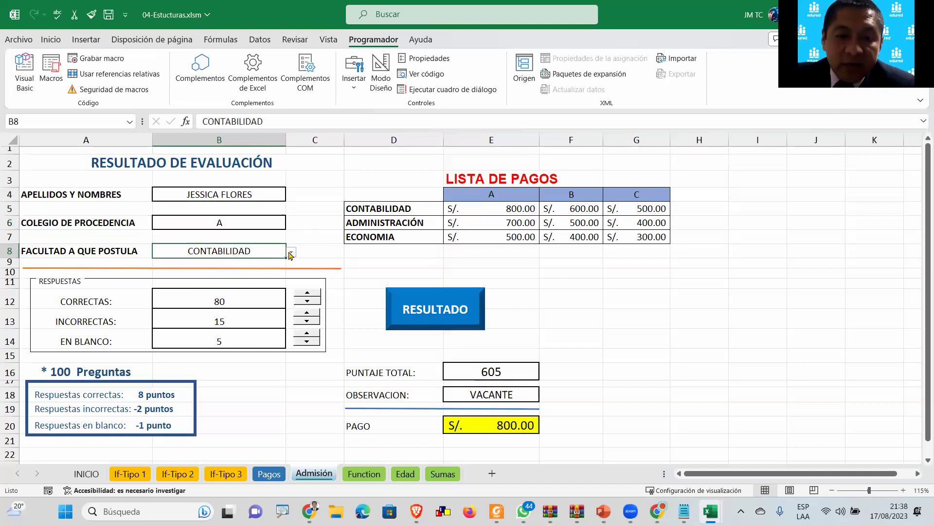
pyautogui.click(231, 225)
pyautogui.click(233, 250)
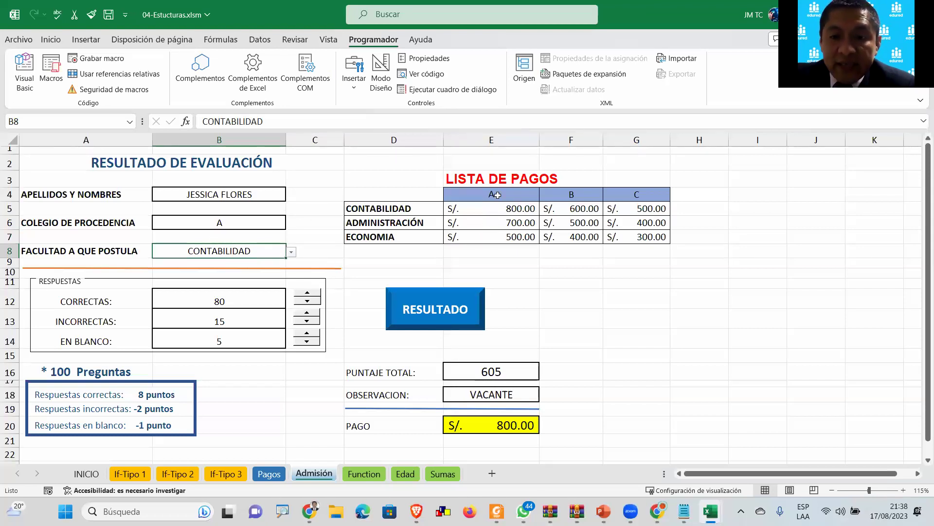
pyautogui.moveTo(494, 195); pyautogui.dragTo(663, 236)
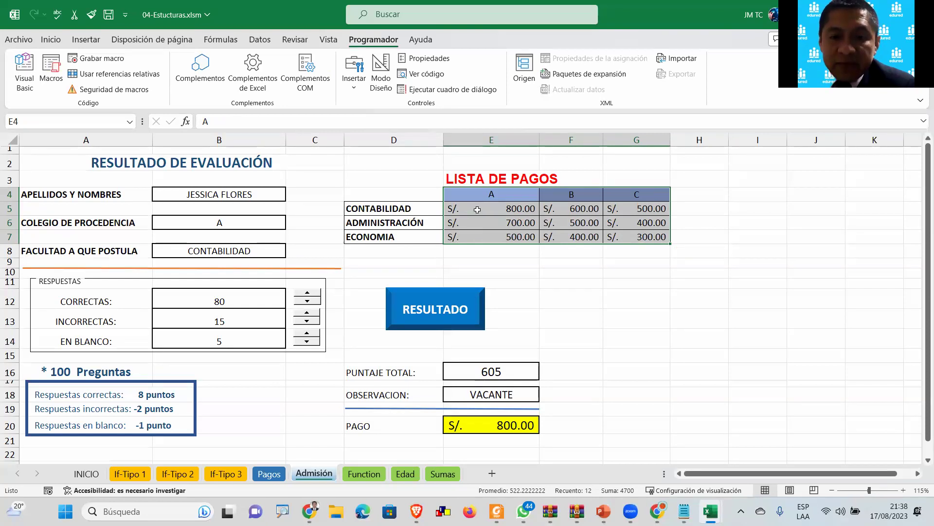
pyautogui.moveTo(370, 208); pyautogui.dragTo(655, 208)
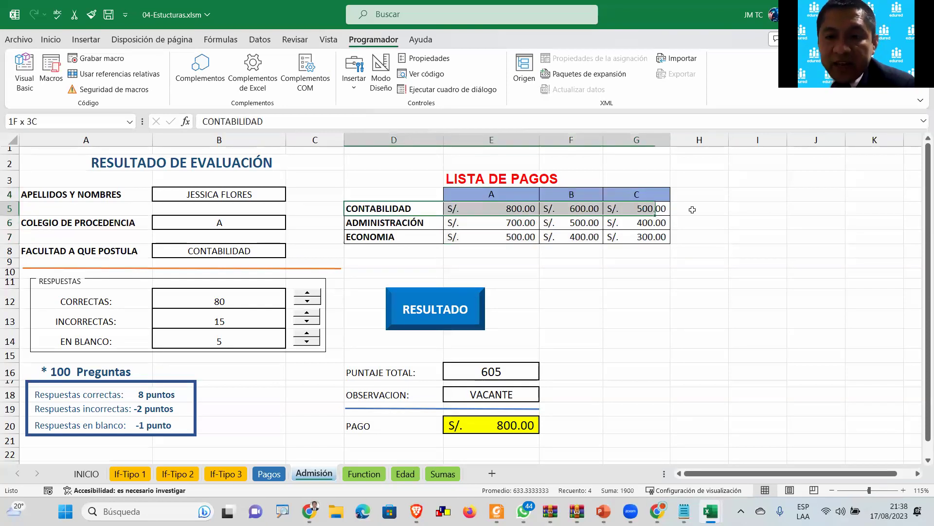
# Fill the CONTABILIDAD row and column A's header and amounts with yellow.
pyautogui.click(51, 39)
pyautogui.click(163, 82)
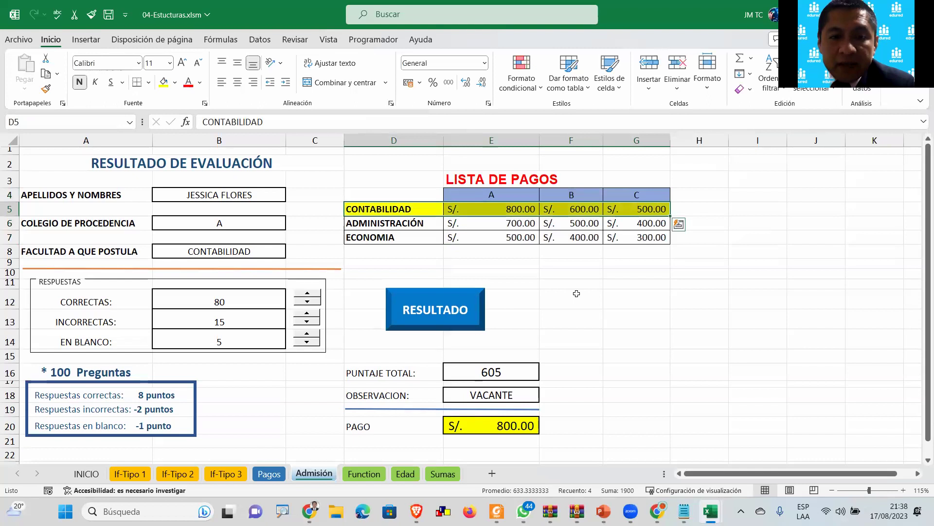
pyautogui.click(572, 297)
pyautogui.moveTo(501, 192); pyautogui.dragTo(492, 237)
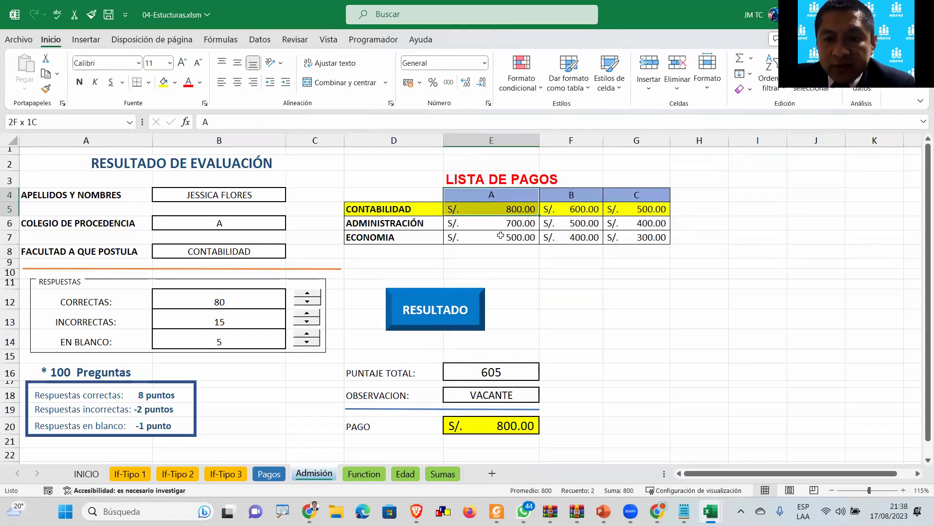
pyautogui.click(165, 84)
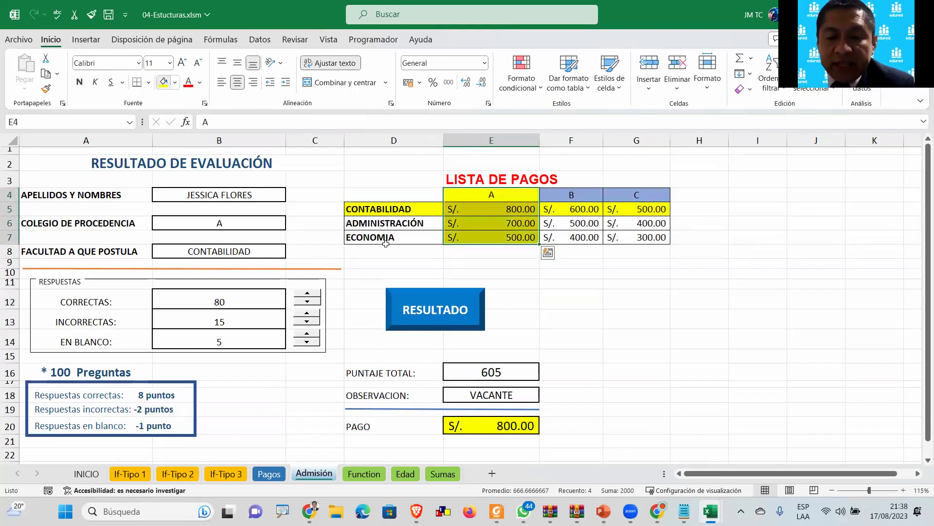
# Make the 800.00 amount bold red on a light gold fill.
pyautogui.click(496, 209)
pyautogui.click(188, 82)
pyautogui.click(79, 82)
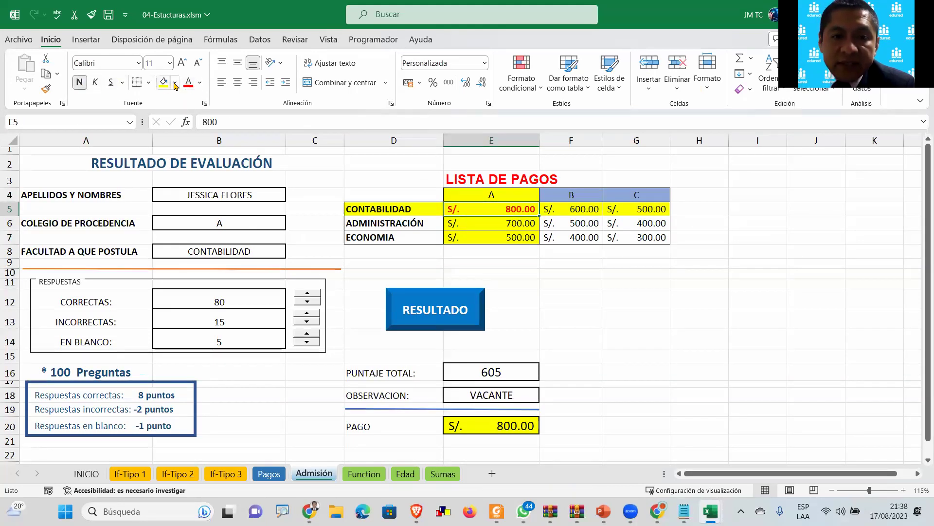
pyautogui.click(175, 83)
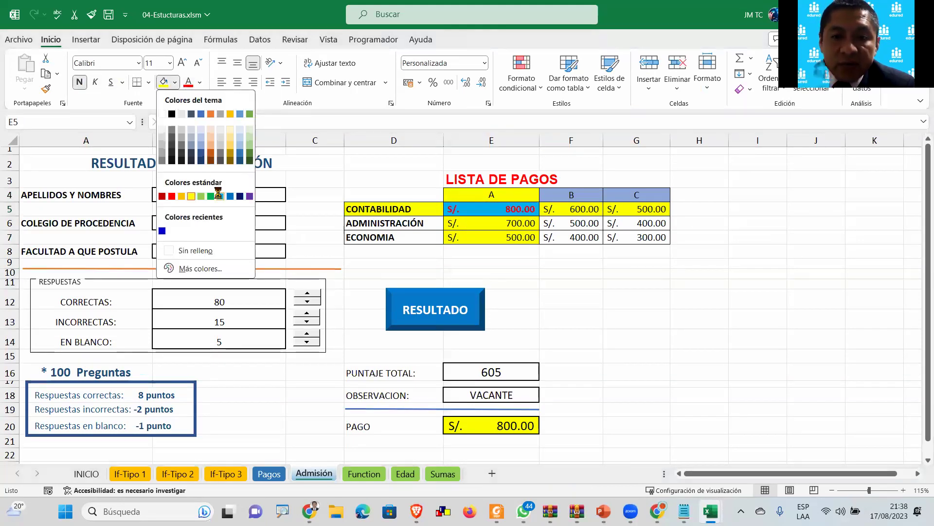
pyautogui.click(219, 195)
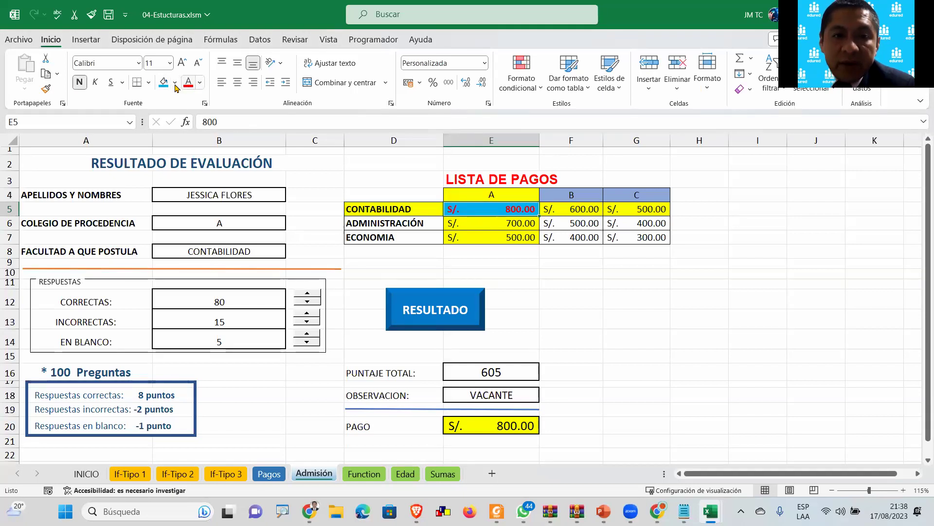
pyautogui.click(175, 84)
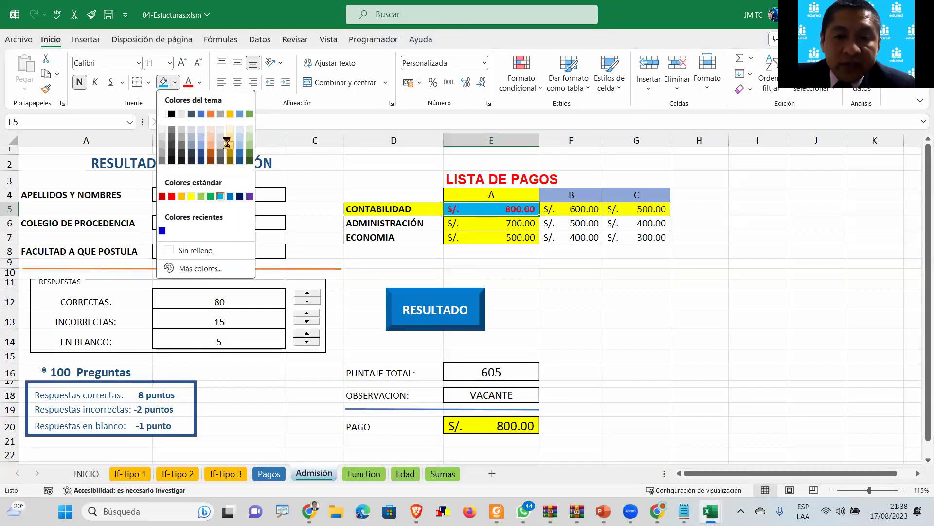
pyautogui.click(226, 143)
# Remove the fill from the ADMINISTRACION and ECONOMIA amounts, 700.00 and 500.00.
pyautogui.moveTo(492, 222); pyautogui.dragTo(491, 237)
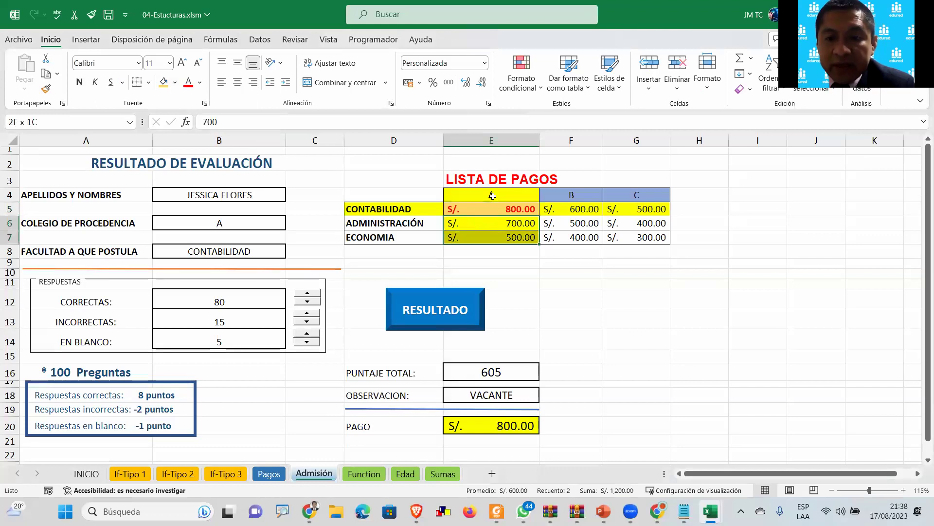
pyautogui.click(177, 86)
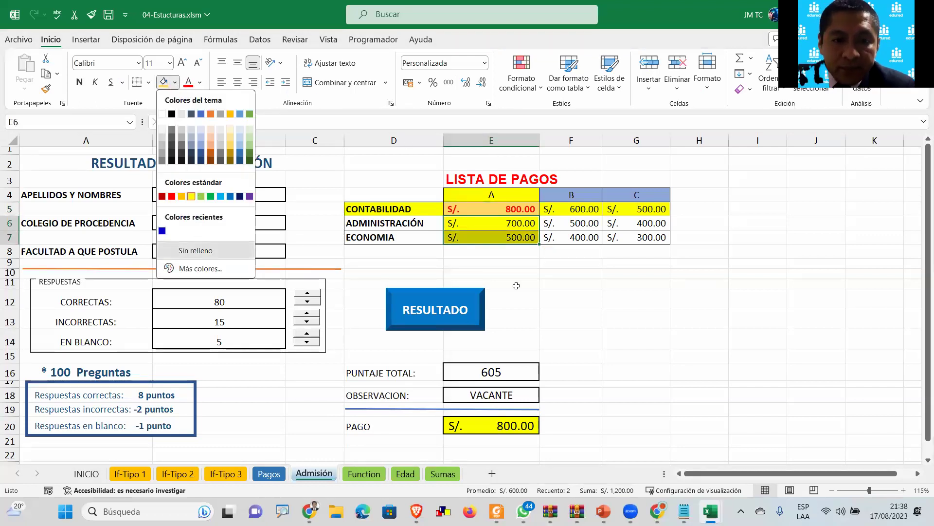
pyautogui.click(608, 298)
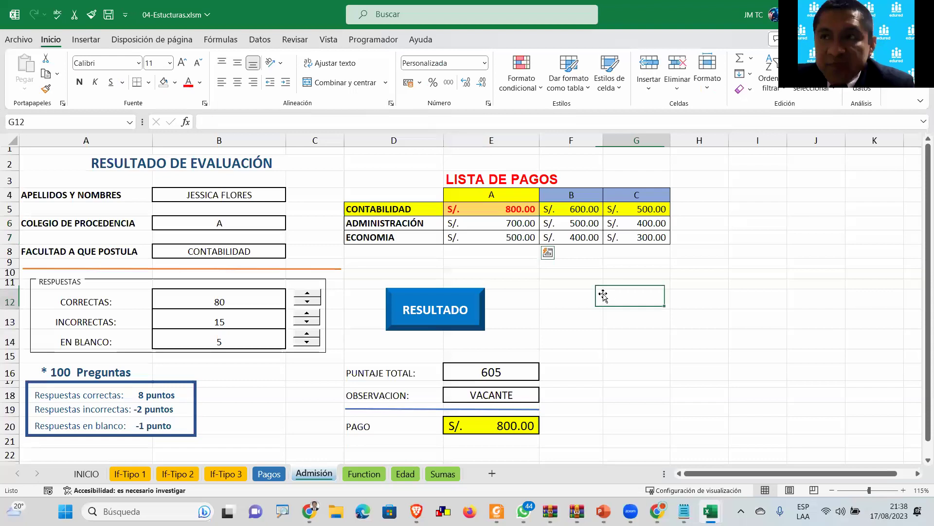
pyautogui.click(535, 281)
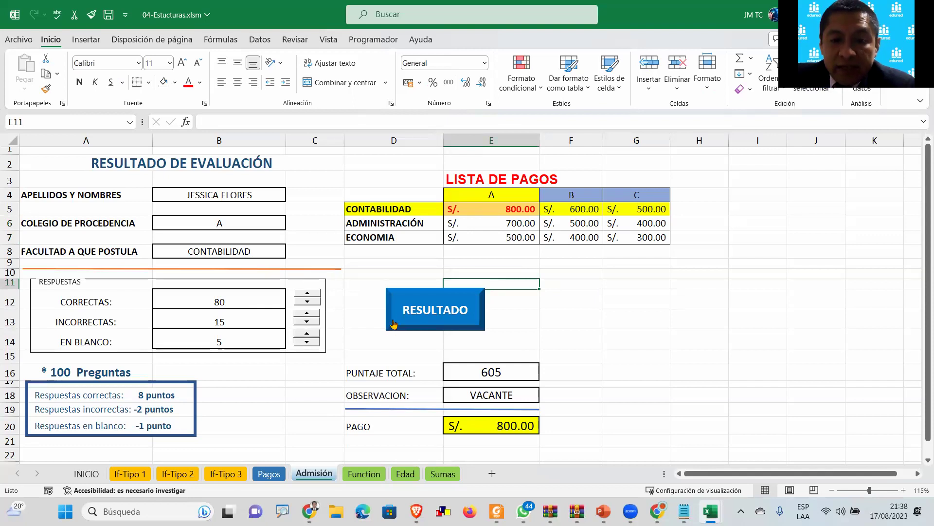
pyautogui.click(408, 314)
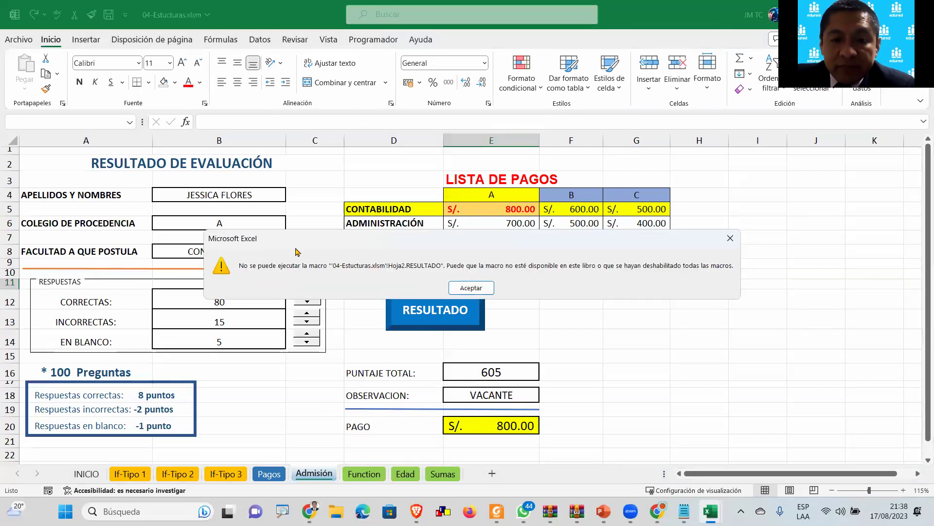
pyautogui.click(471, 288)
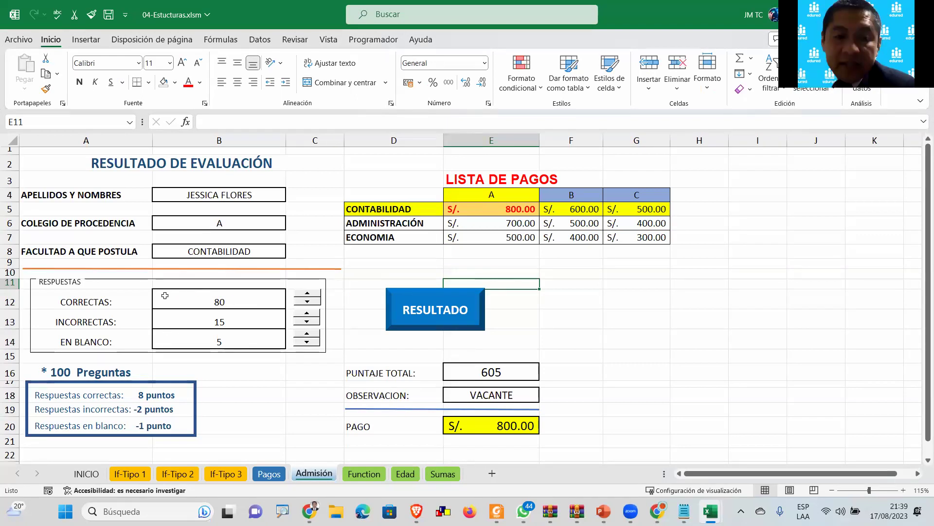
pyautogui.moveTo(186, 295); pyautogui.dragTo(190, 341)
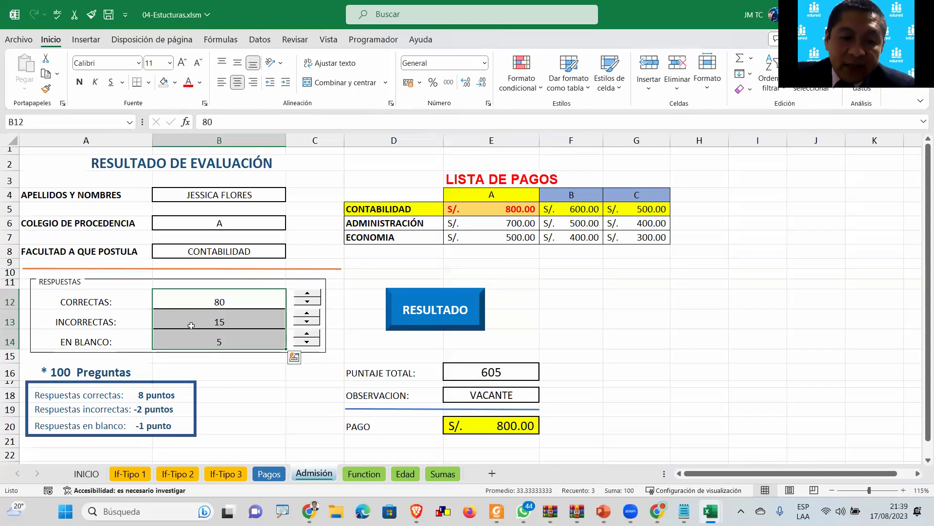
pyautogui.click(226, 409)
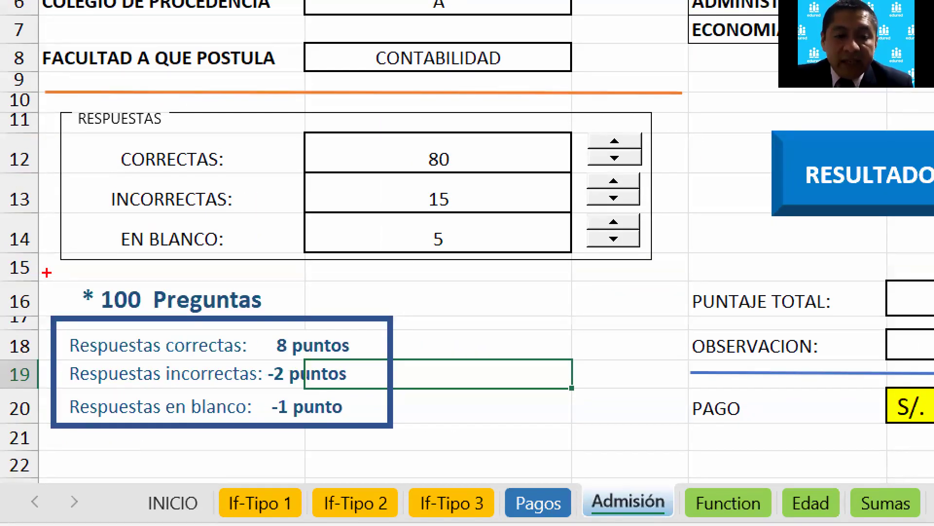
pyautogui.moveTo(47, 273); pyautogui.dragTo(414, 451)
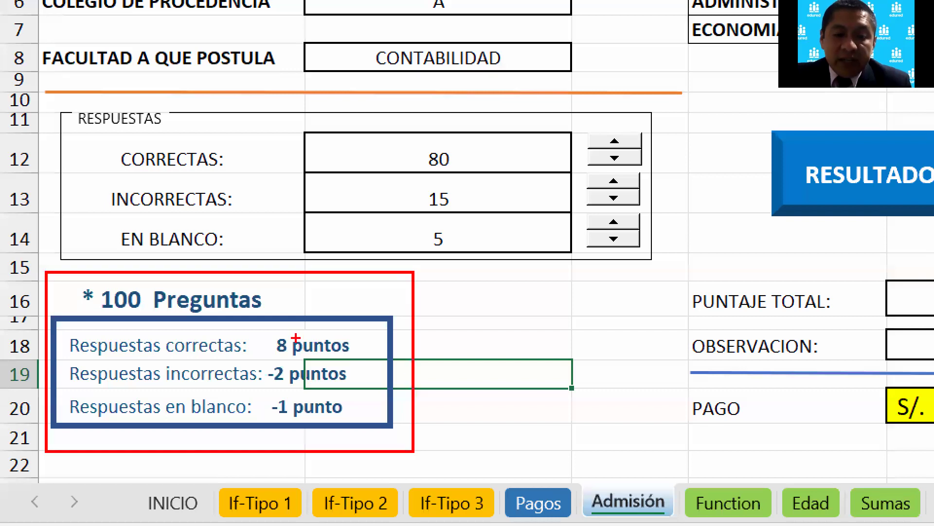
pyautogui.moveTo(366, 279)
pyautogui.mouseDown()
pyautogui.moveTo(339, 328)
pyautogui.moveTo(359, 374)
pyautogui.moveTo(355, 410)
pyautogui.mouseUp()
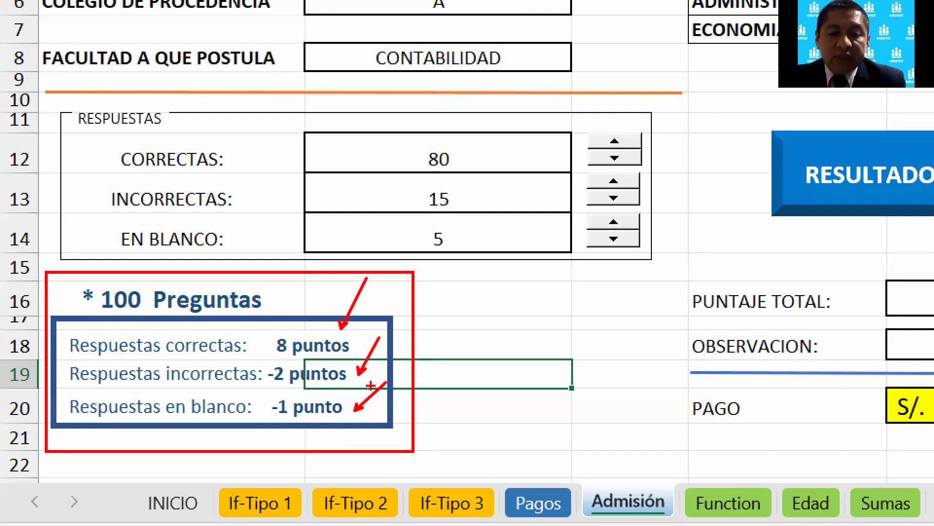
pyautogui.moveTo(460, 134)
pyautogui.mouseDown()
pyautogui.moveTo(485, 245)
pyautogui.moveTo(470, 131)
pyautogui.mouseUp()
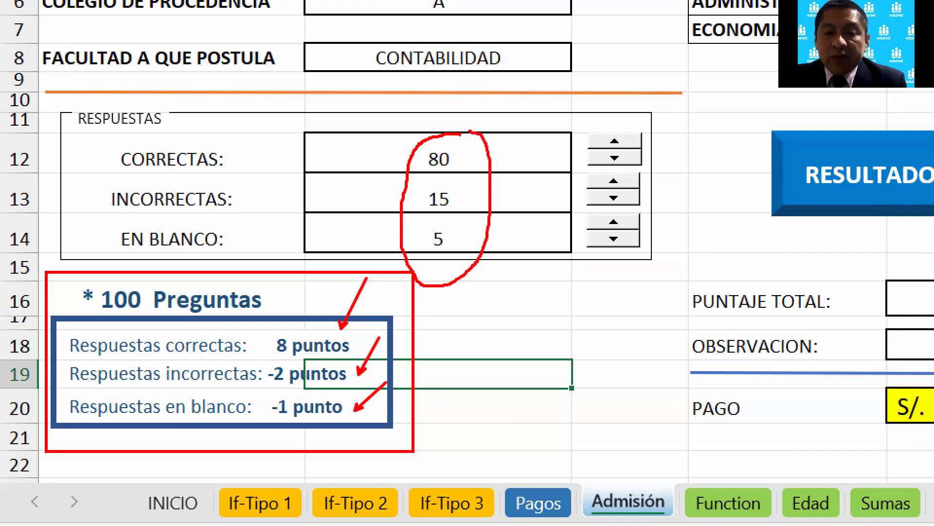
pyautogui.moveTo(455, 265); pyautogui.dragTo(496, 310)
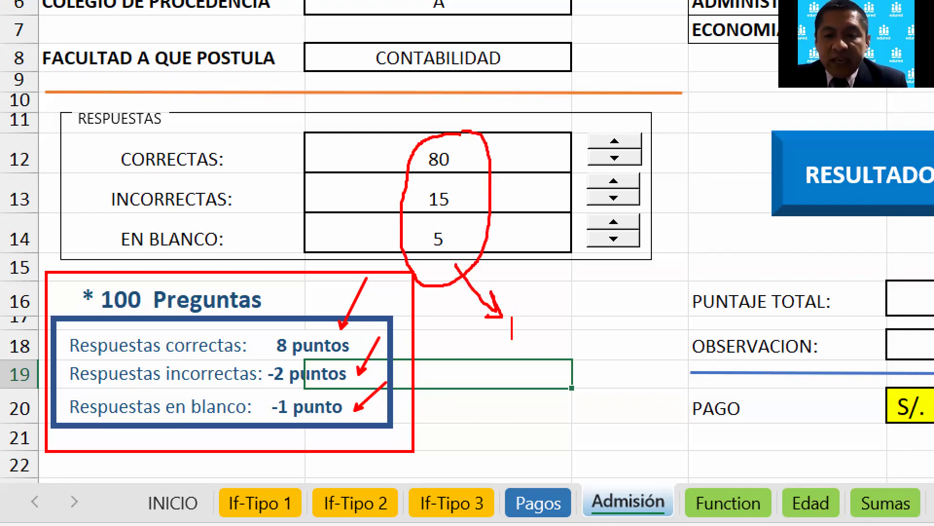
pyautogui.write('SUMA')
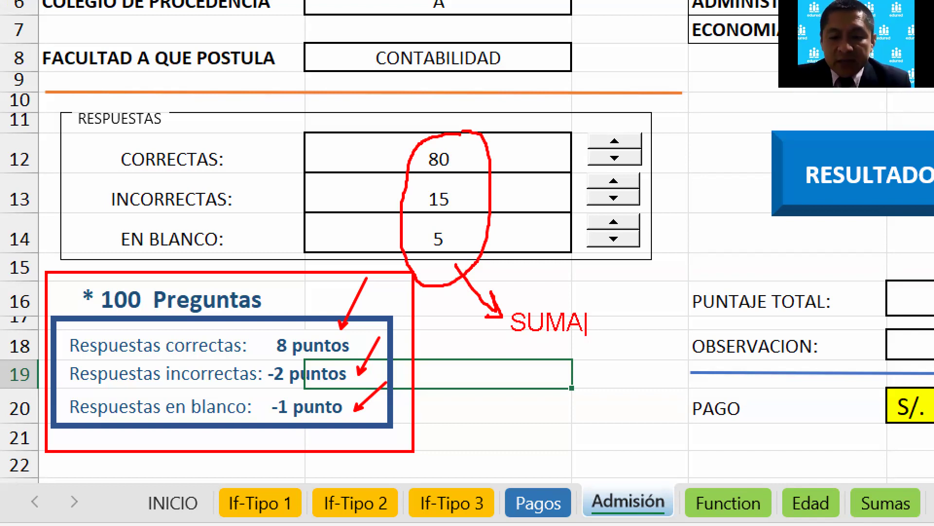
pyautogui.write(' =)')
pyautogui.write(' 100')
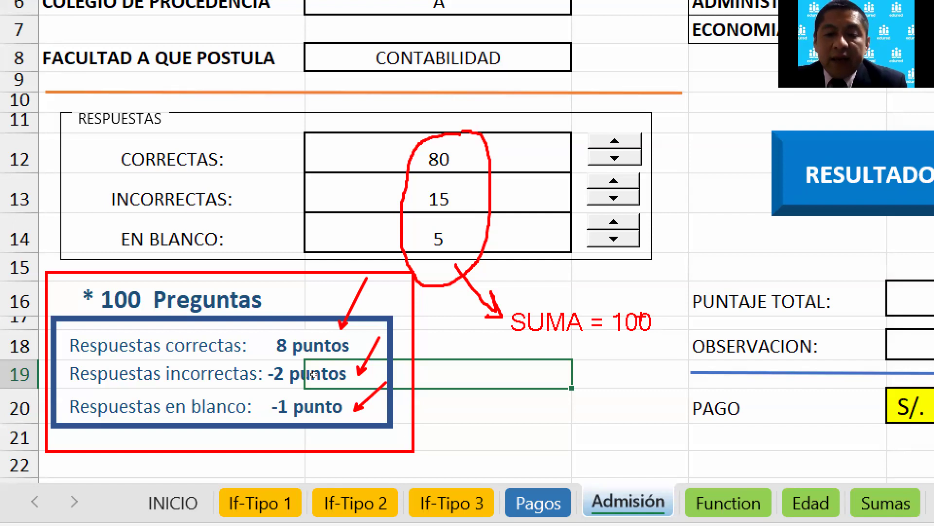
pyautogui.press('Escape')
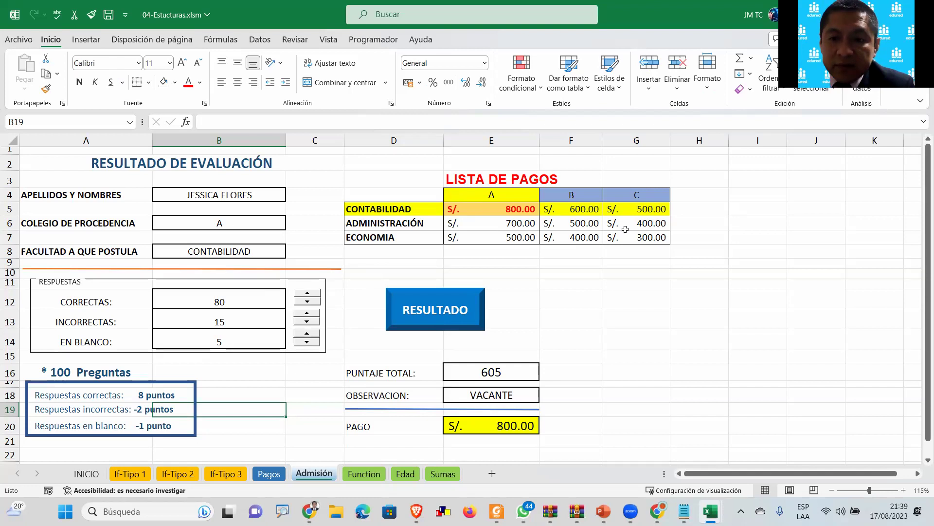
# Narrow column D slightly so the LISTA DE PAGOS table shifts left, then show the Programador commands.
pyautogui.moveTo(375, 180); pyautogui.dragTo(701, 251)
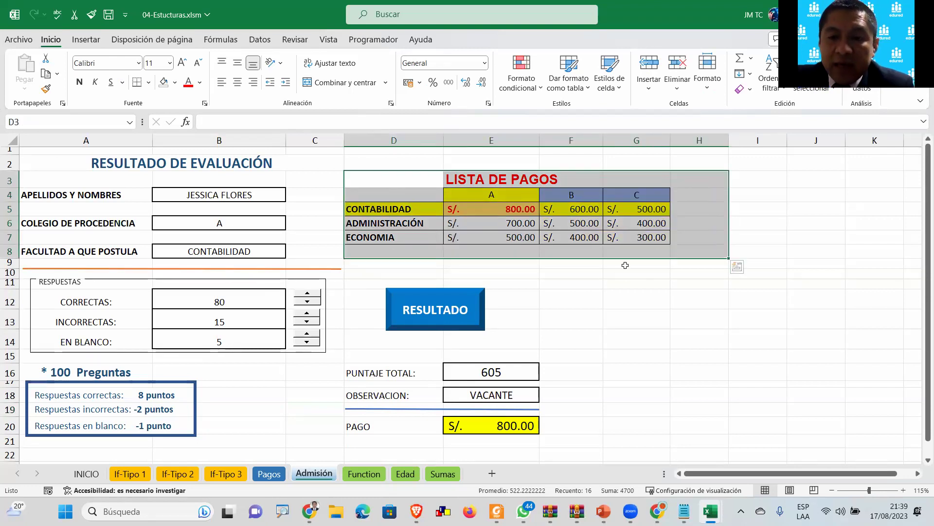
pyautogui.click(622, 281)
pyautogui.moveTo(446, 144); pyautogui.dragTo(441, 145)
pyautogui.moveTo(435, 179); pyautogui.dragTo(671, 254)
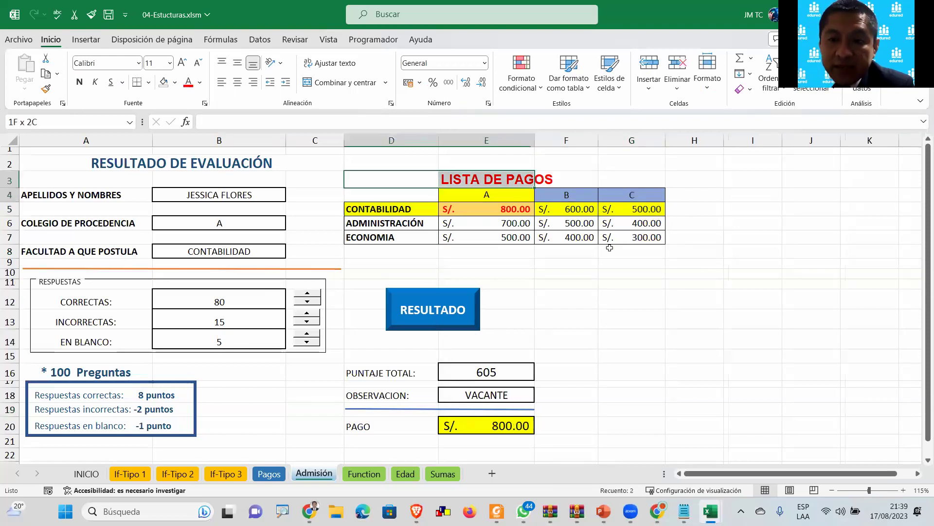
pyautogui.moveTo(557, 186); pyautogui.dragTo(557, 187)
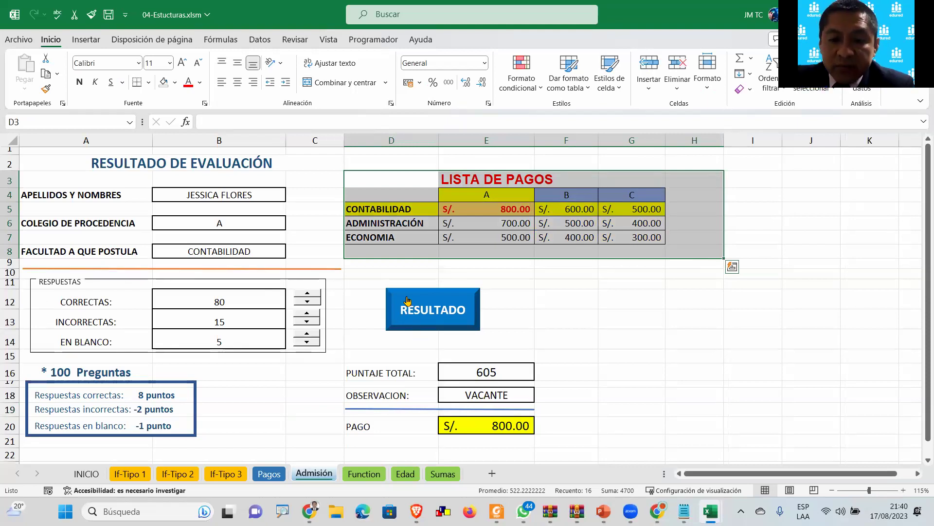
pyautogui.click(426, 319)
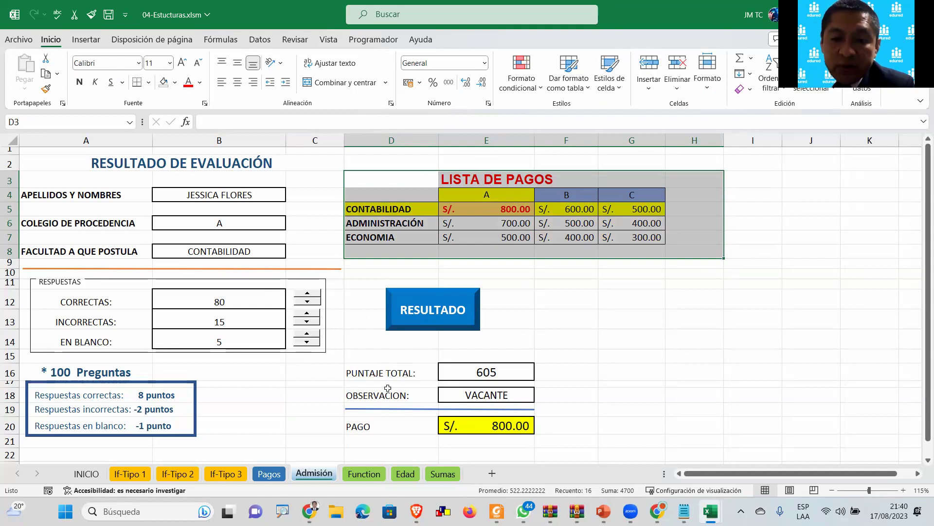
pyautogui.click(371, 40)
# Open the Admisión sheet's code module in the VBA editor.
pyautogui.click(25, 73)
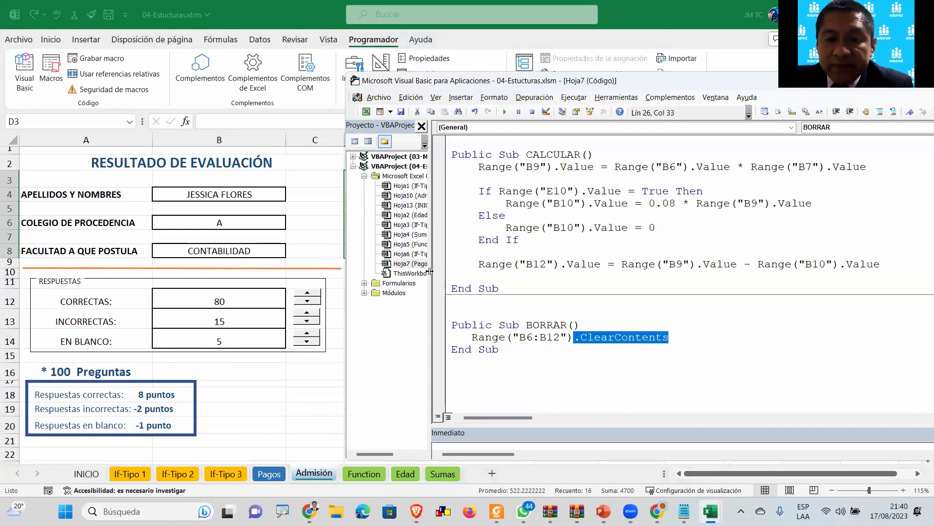
pyautogui.moveTo(429, 271); pyautogui.dragTo(594, 268)
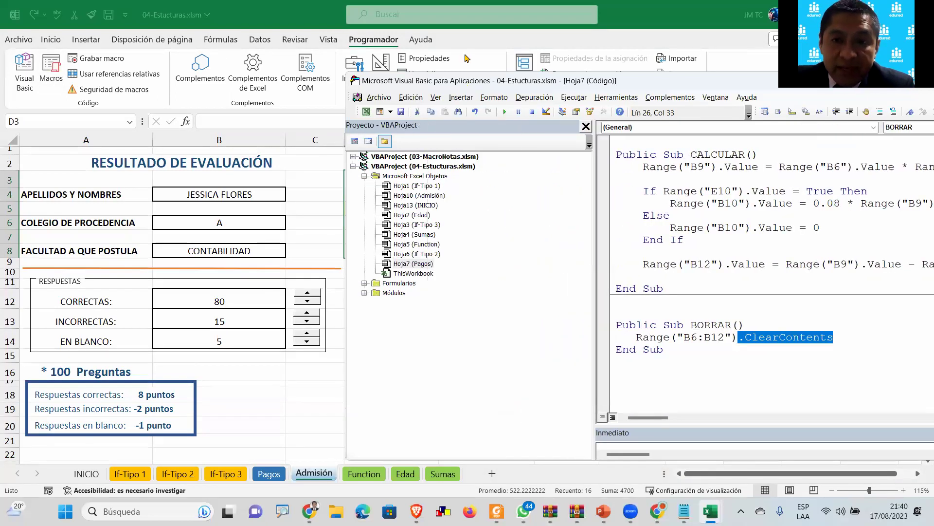
pyautogui.moveTo(550, 75); pyautogui.dragTo(635, 65)
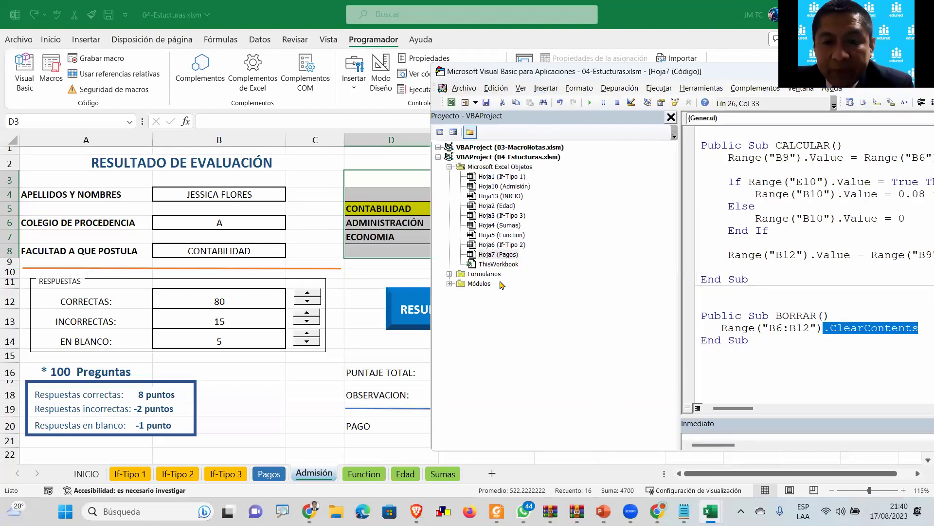
pyautogui.doubleClick(509, 188)
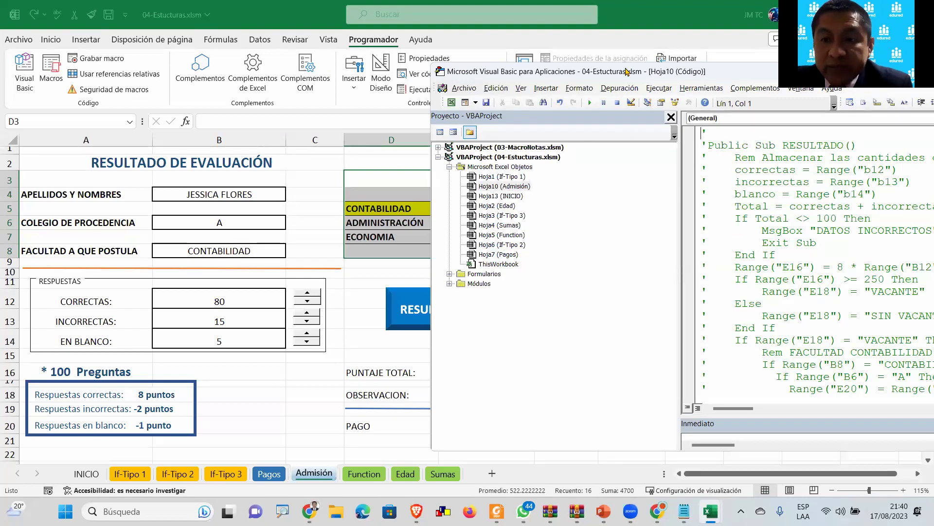
pyautogui.moveTo(521, 117); pyautogui.dragTo(267, 84)
pyautogui.scroll(-4, 532, 184)
pyautogui.scroll(-5, 536, 185)
pyautogui.scroll(-4, 532, 194)
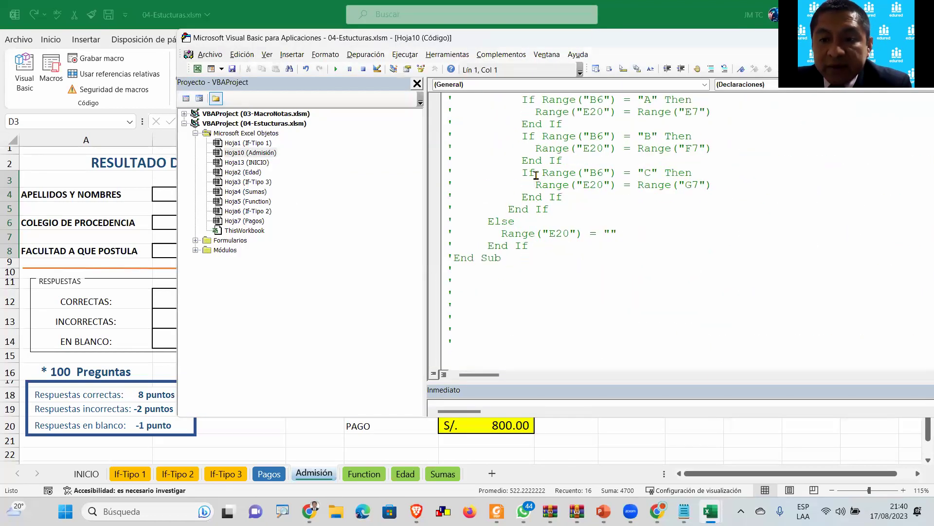
pyautogui.scroll(2, 535, 221)
pyautogui.scroll(3, 535, 221)
pyautogui.scroll(7, 530, 210)
pyautogui.scroll(1, 529, 208)
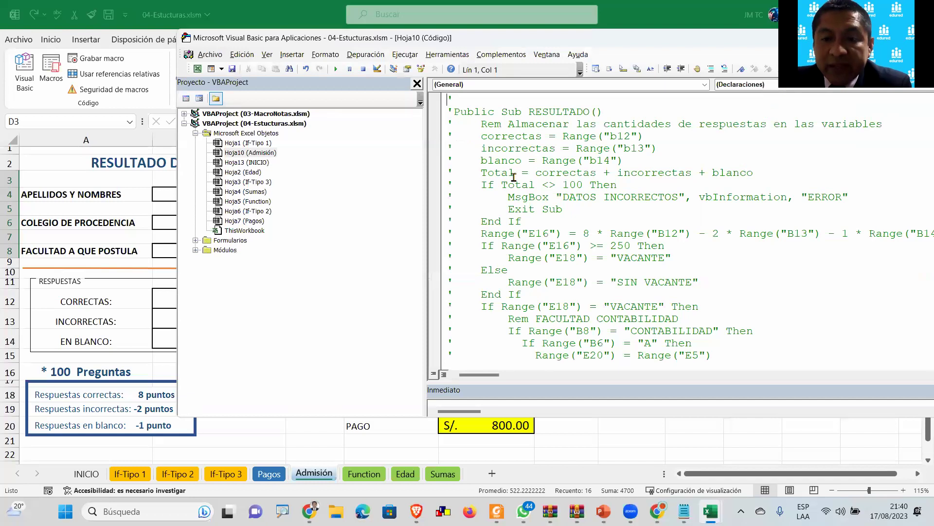
# Select the RESULTADO code down to End Sub and uncomment the whole block.
pyautogui.moveTo(451, 113); pyautogui.dragTo(558, 328)
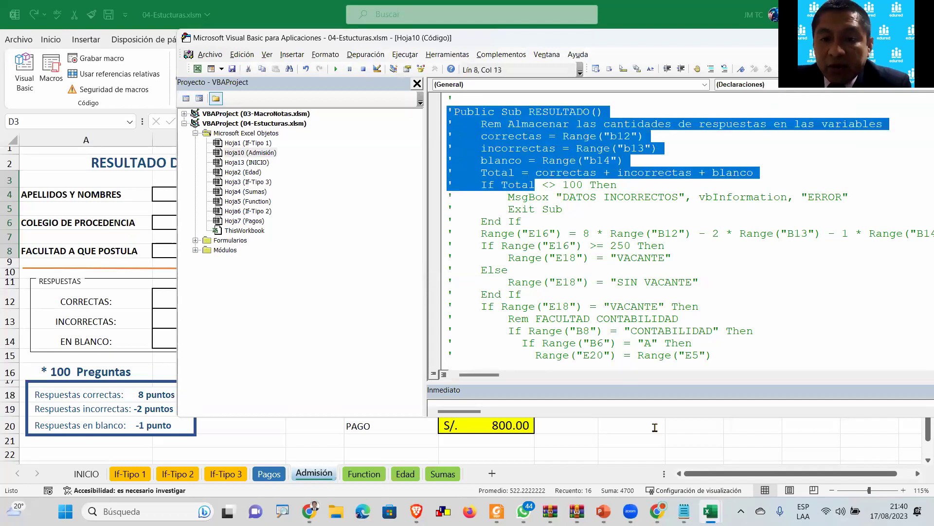
pyautogui.scroll(3, 620, 190)
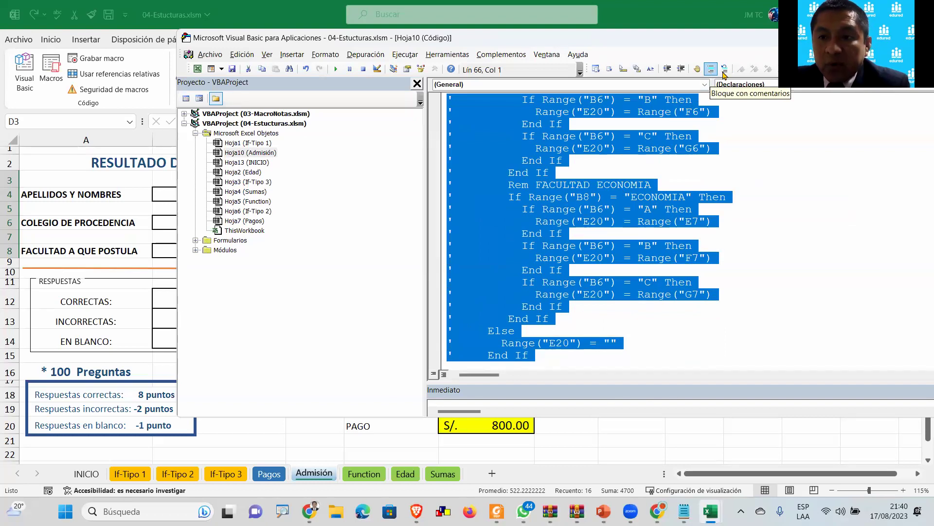
pyautogui.press('ctrl')
pyautogui.press('ctrl')
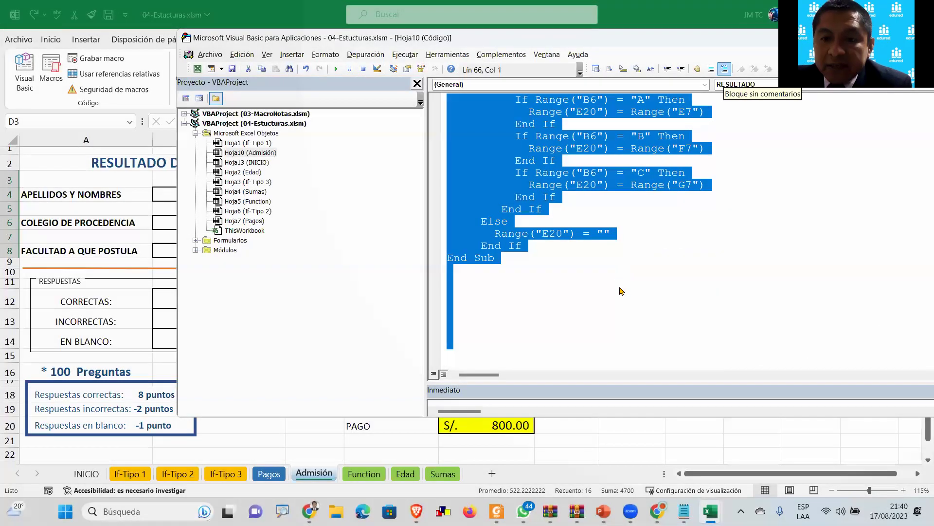
pyautogui.click(723, 69)
pyautogui.scroll(3, 615, 325)
pyautogui.scroll(6, 615, 325)
# Review the RESULTADO declaration, the Rem comment and the four variable assignment lines.
pyautogui.scroll(3, 615, 325)
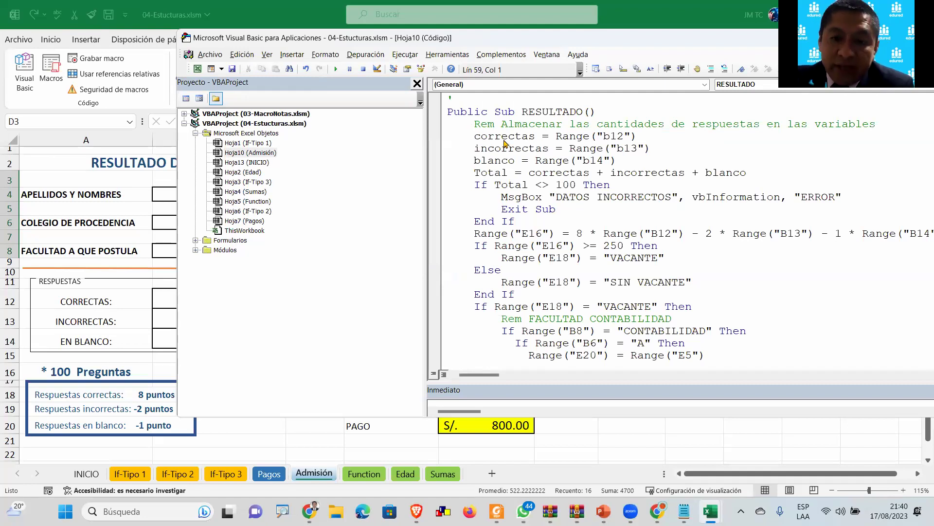
pyautogui.click(448, 112)
pyautogui.hotkey('shift', 'End')
pyautogui.click(467, 159)
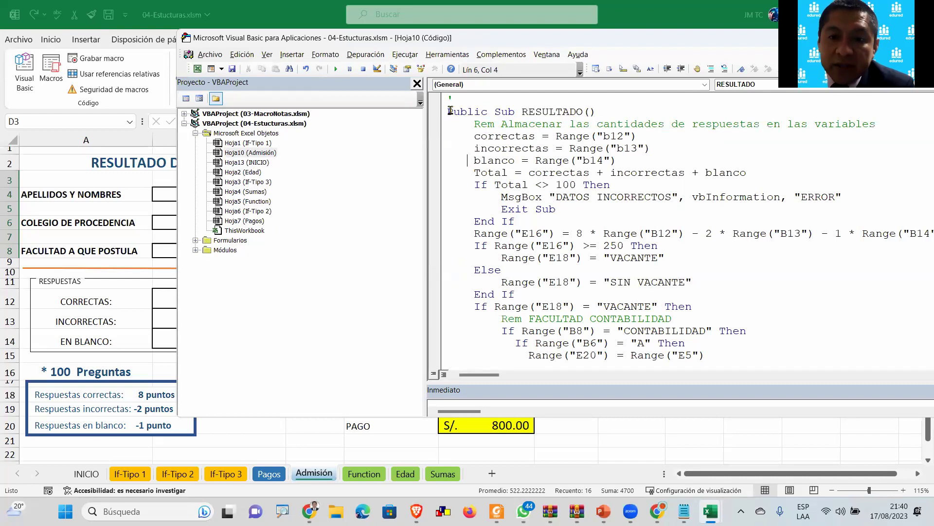
pyautogui.moveTo(450, 111); pyautogui.dragTo(615, 109)
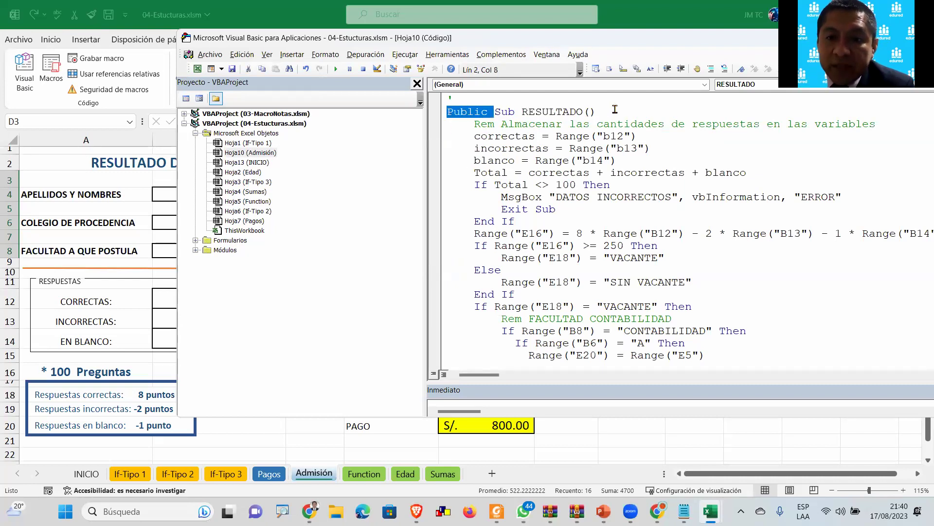
pyautogui.click(522, 112)
pyautogui.keyDown('shift'); pyautogui.click(596, 112); pyautogui.keyUp('shift')
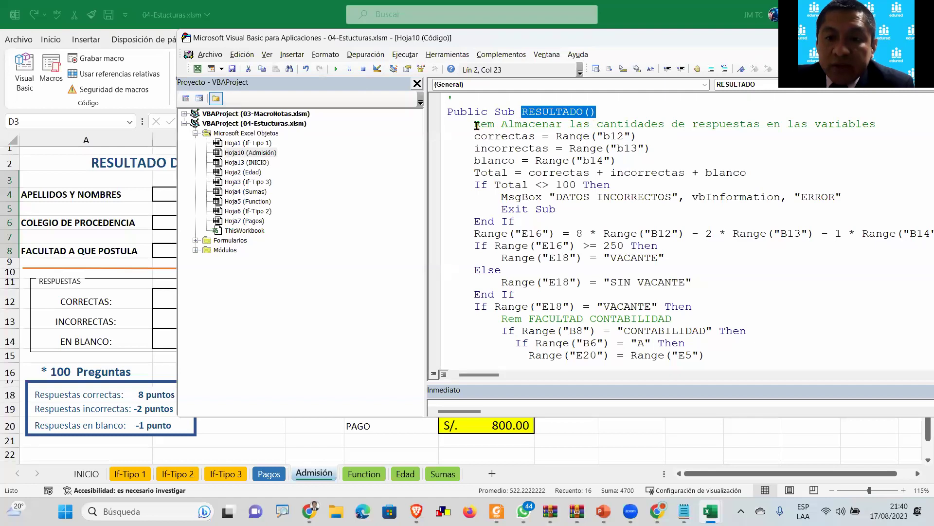
pyautogui.moveTo(475, 125); pyautogui.dragTo(496, 125)
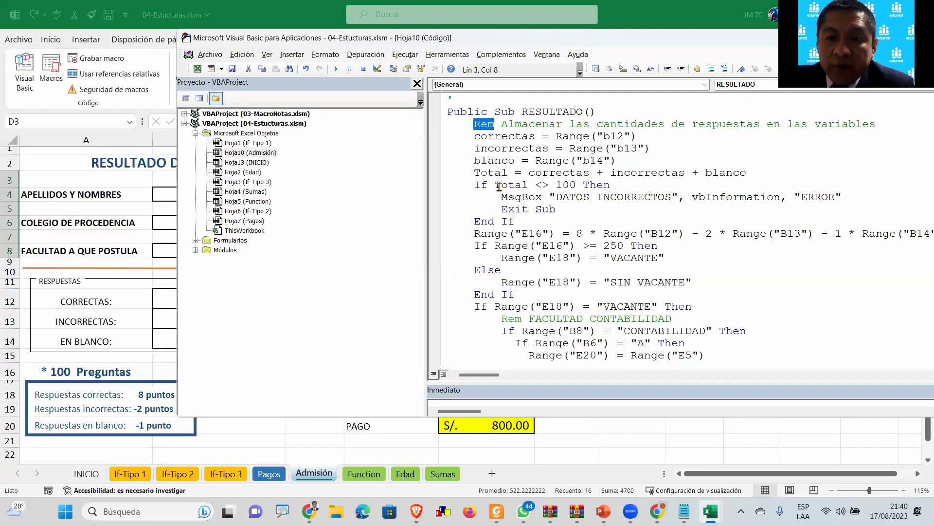
pyautogui.moveTo(474, 124); pyautogui.dragTo(505, 126)
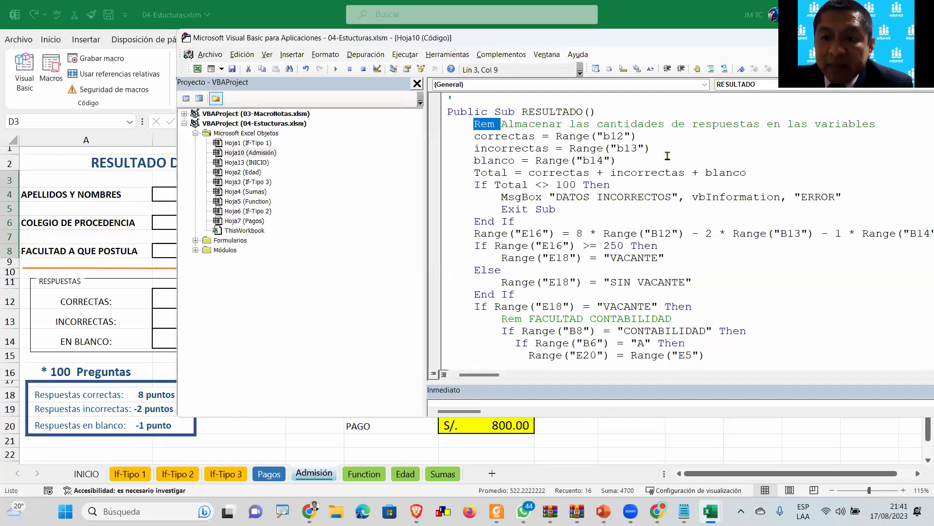
pyautogui.moveTo(474, 136); pyautogui.dragTo(747, 172)
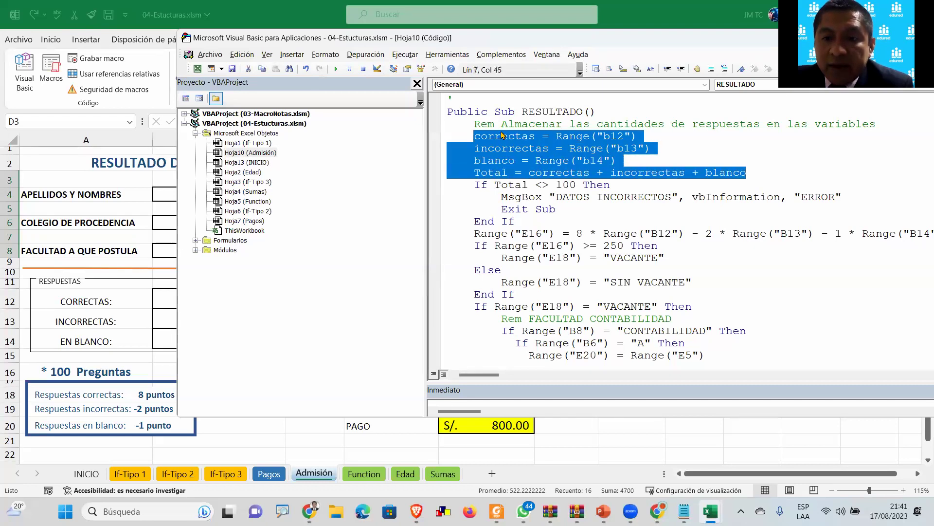
pyautogui.click(475, 137)
# Append .Value to Range("b12") on the correctas line.
pyautogui.moveTo(474, 136); pyautogui.dragTo(637, 136)
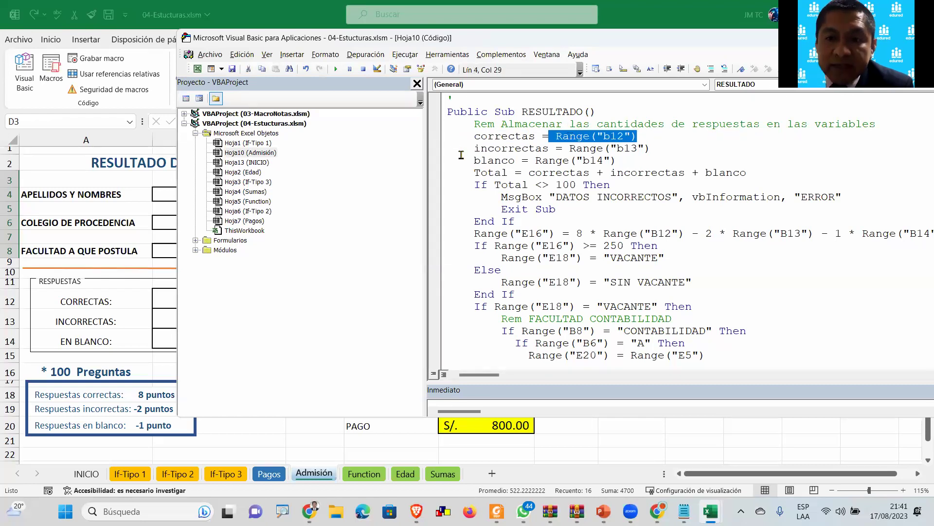
pyautogui.click(622, 147)
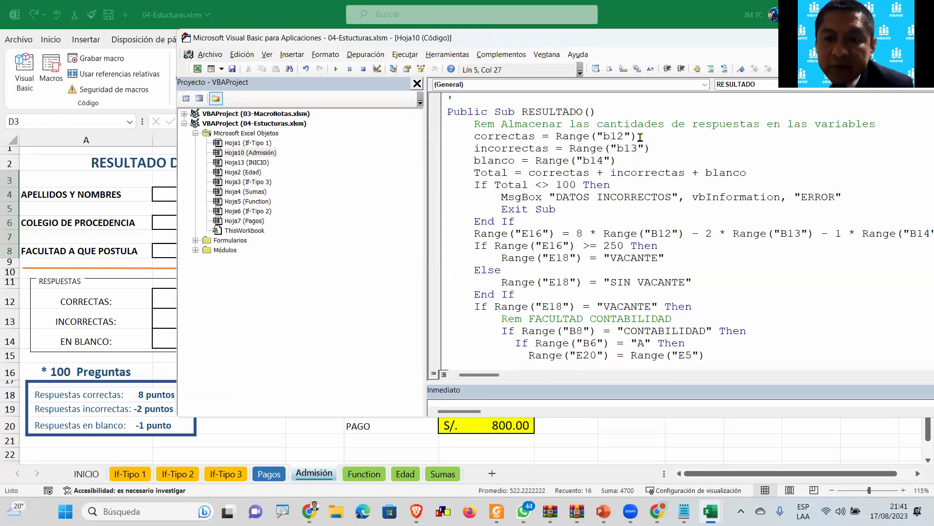
pyautogui.write('.VALUE')
pyautogui.press('Return')
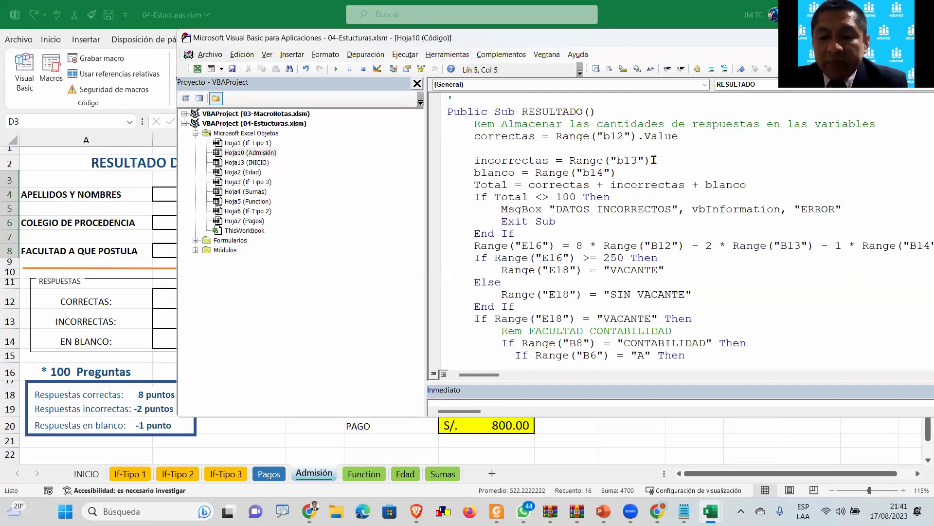
pyautogui.press('Delete')
pyautogui.click(651, 148)
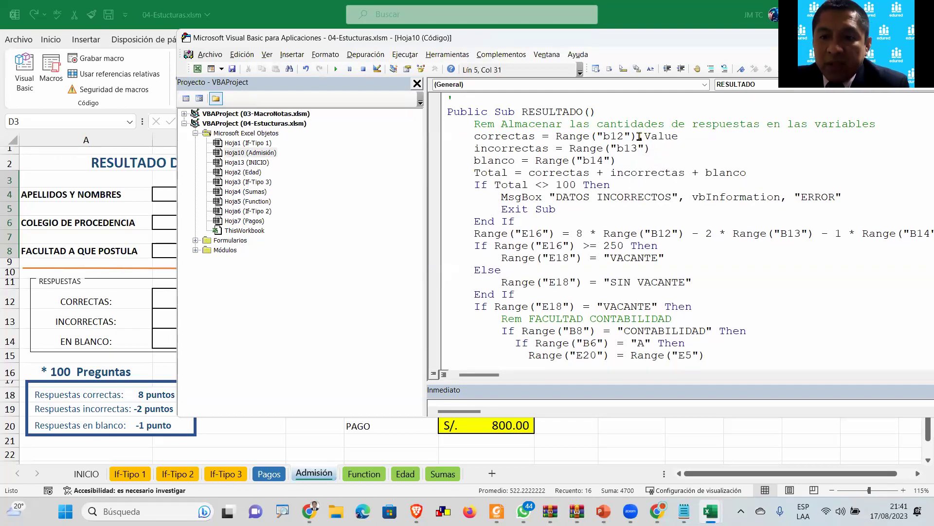
pyautogui.moveTo(638, 137); pyautogui.dragTo(688, 137)
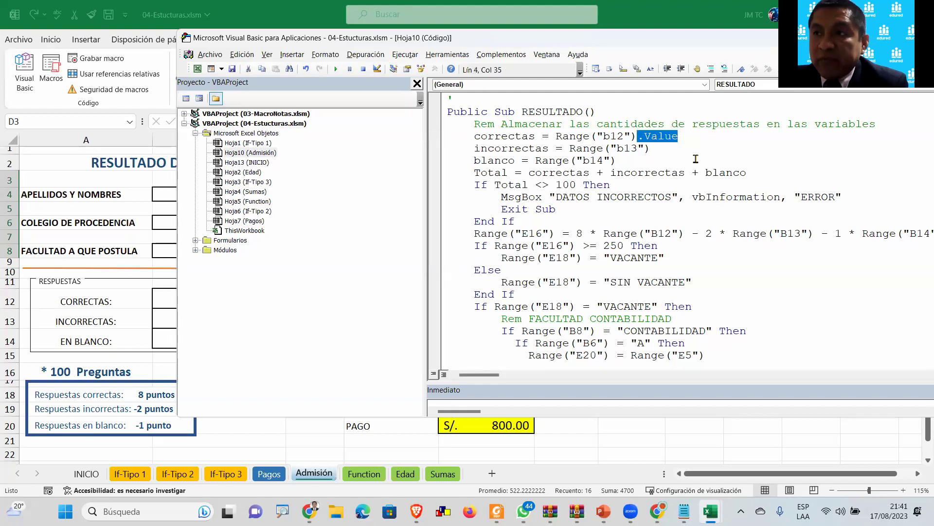
pyautogui.click(657, 148)
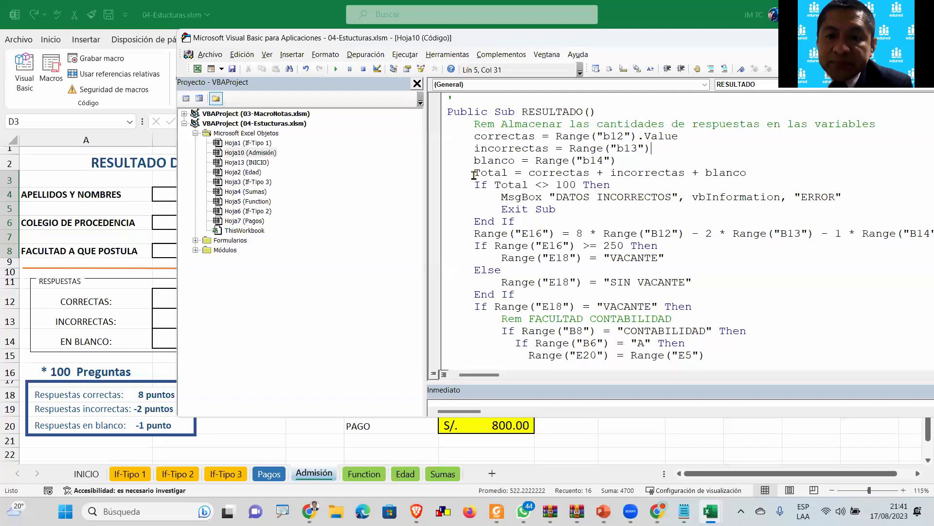
# Insert a blank line after the Total validation End If.
pyautogui.moveTo(474, 174); pyautogui.dragTo(749, 174)
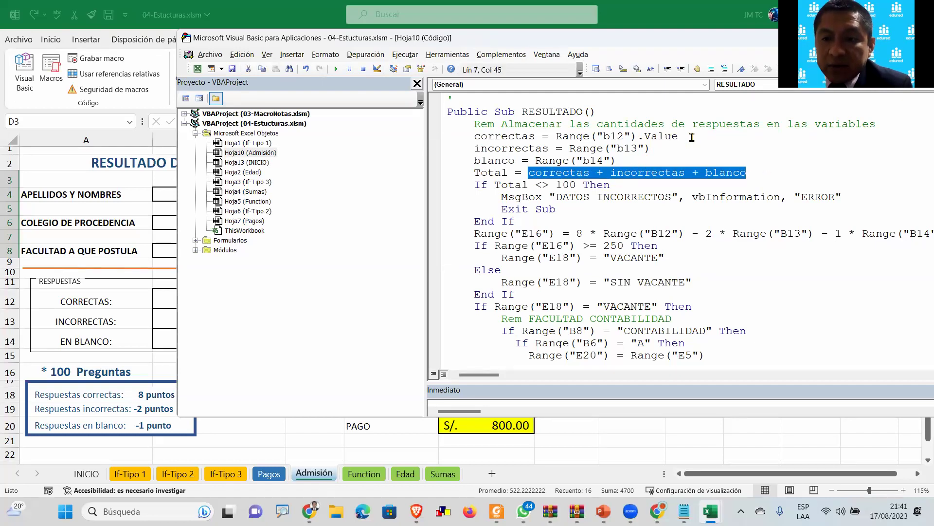
pyautogui.click(523, 221)
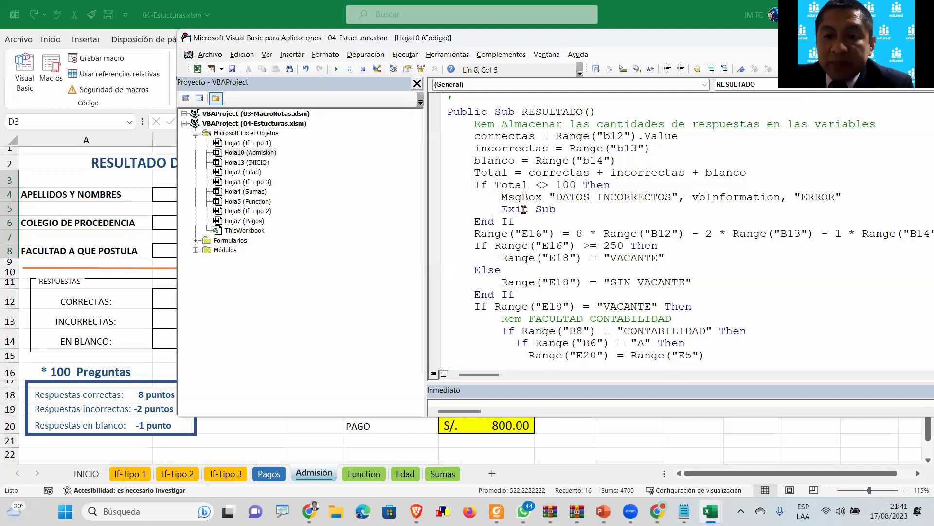
pyautogui.press('Return')
# Add a blank line after the Total line and review the If Total <> 100 MsgBox arguments.
pyautogui.click(761, 172)
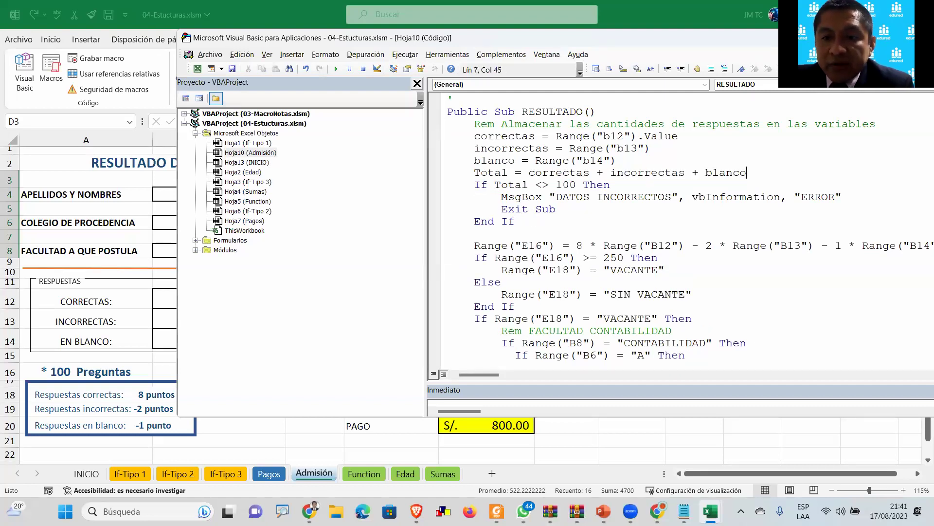
pyautogui.press('Return')
pyautogui.moveTo(468, 198); pyautogui.dragTo(611, 196)
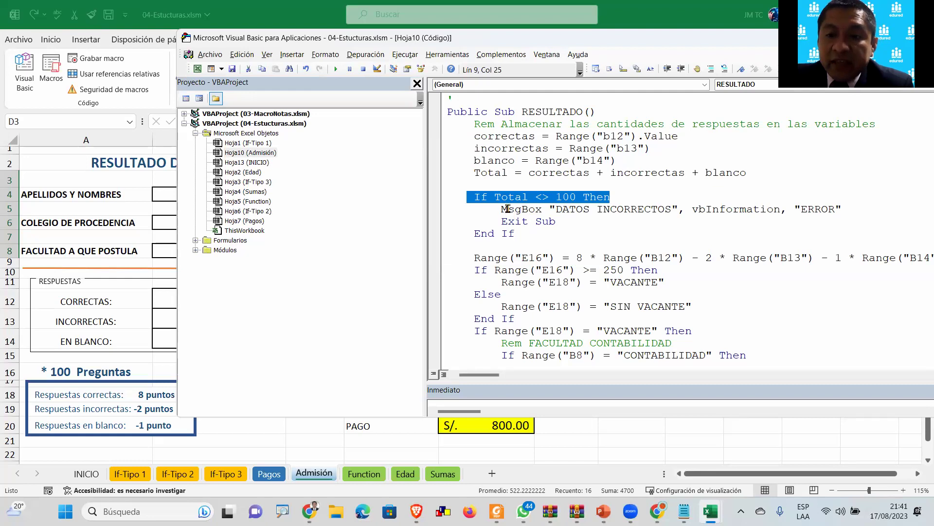
pyautogui.moveTo(502, 210); pyautogui.dragTo(847, 209)
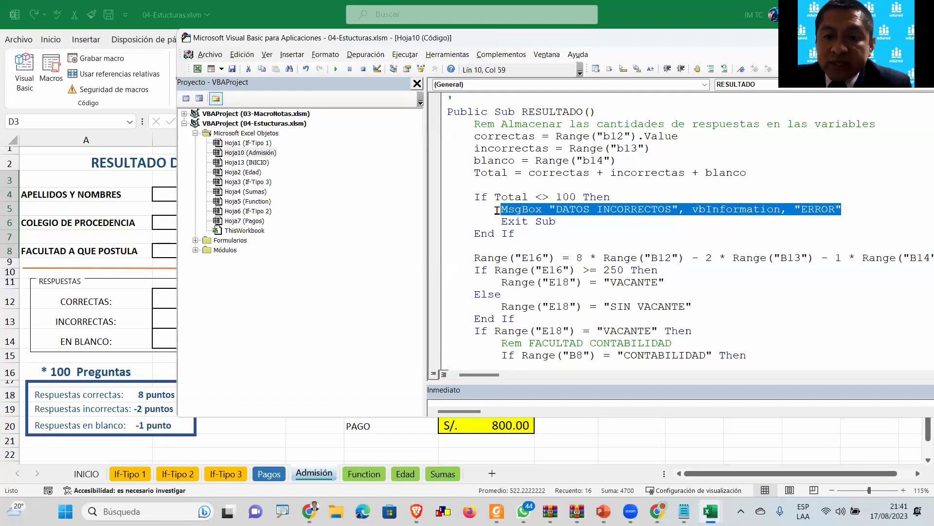
pyautogui.click(522, 209)
pyautogui.moveTo(502, 209); pyautogui.dragTo(781, 210)
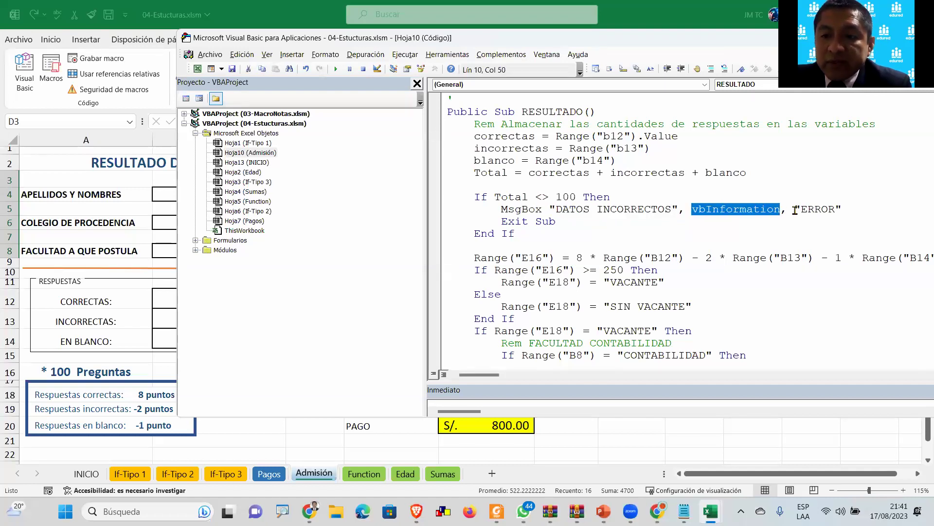
pyautogui.moveTo(842, 209); pyautogui.dragTo(794, 210)
# Highlight Exit Sub and the whole If Total validation block.
pyautogui.moveTo(556, 222); pyautogui.dragTo(500, 222)
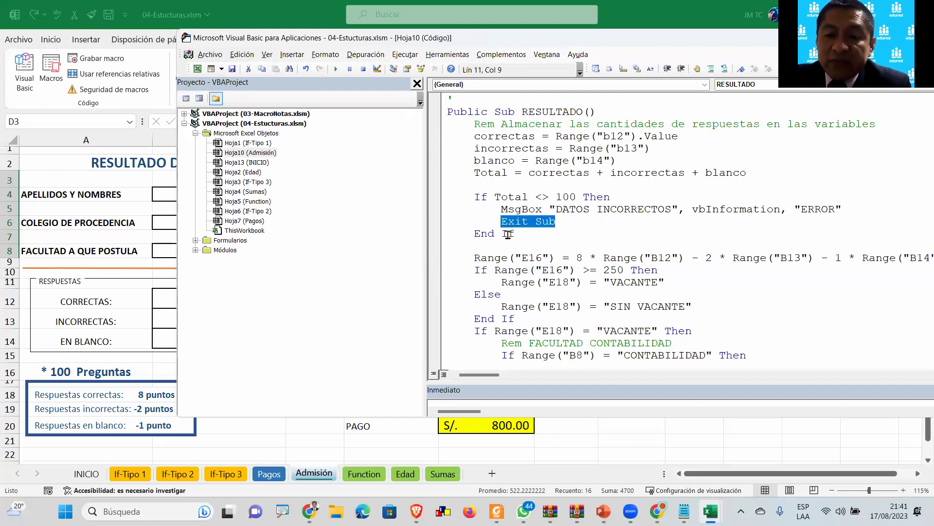
pyautogui.scroll(-3, 491, 327)
pyautogui.scroll(-4, 495, 352)
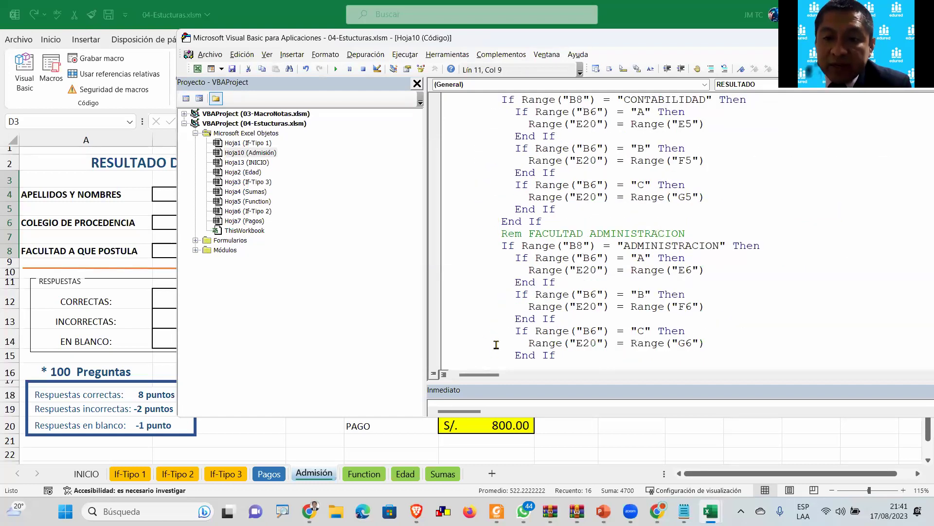
pyautogui.scroll(5, 496, 340)
pyautogui.scroll(2, 528, 233)
pyautogui.moveTo(556, 222)
pyautogui.mouseDown()
pyautogui.moveTo(494, 222)
pyautogui.moveTo(441, 194)
pyautogui.mouseUp()
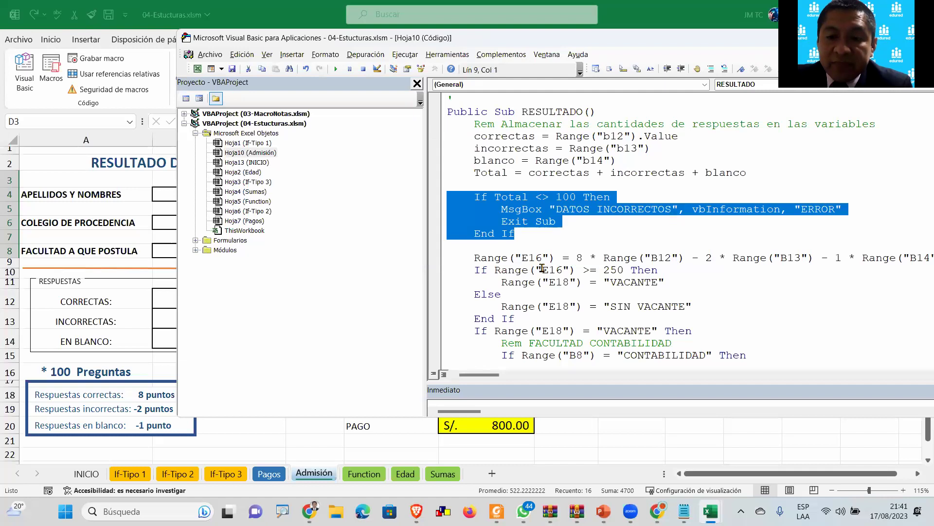
pyautogui.scroll(-1, 542, 268)
pyautogui.scroll(-1, 526, 247)
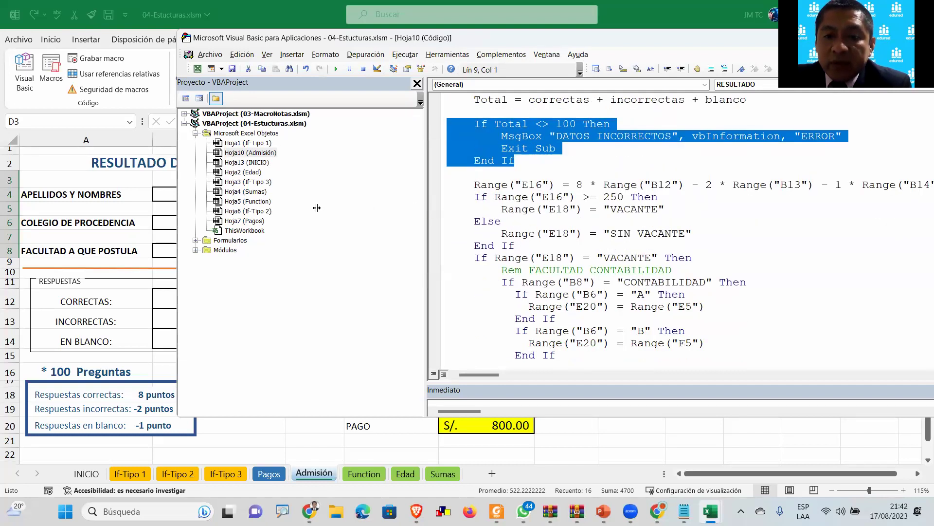
# Review the E16 score formula: 8 per correct answer minus the incorrect-answers penalty.
pyautogui.moveTo(317, 208); pyautogui.dragTo(263, 208)
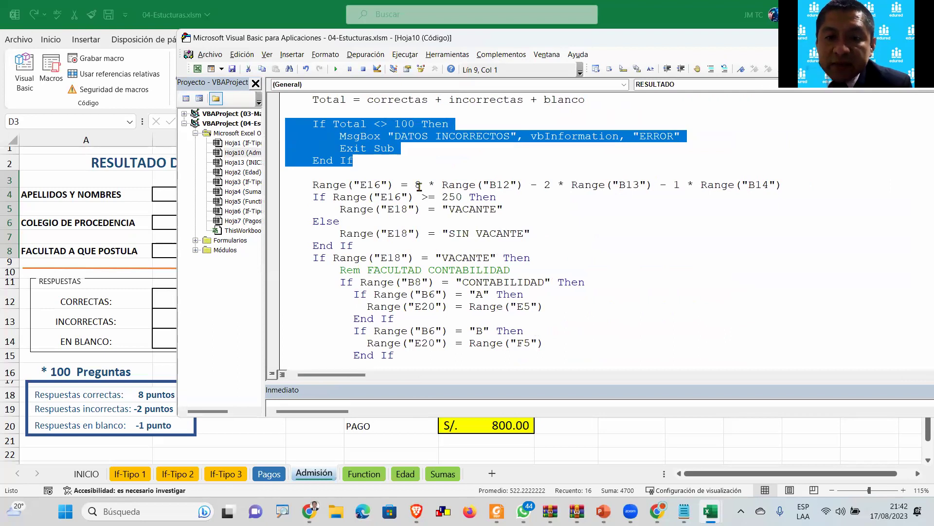
pyautogui.moveTo(313, 186); pyautogui.dragTo(393, 186)
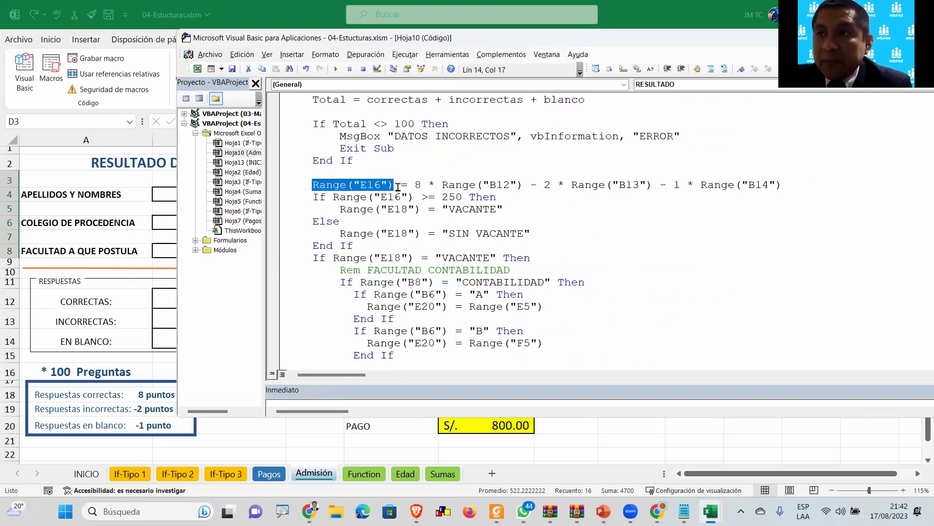
pyautogui.moveTo(408, 186); pyautogui.dragTo(442, 187)
pyautogui.moveTo(499, 187); pyautogui.dragTo(523, 187)
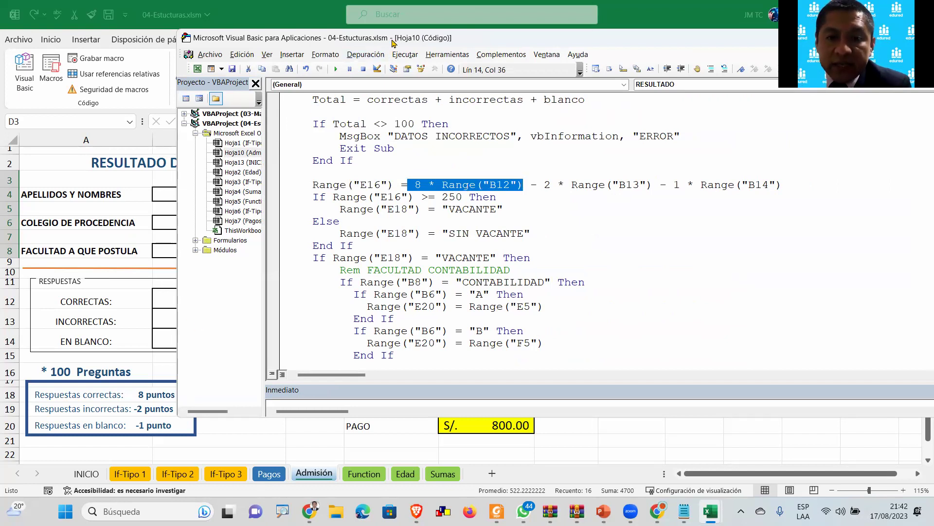
pyautogui.moveTo(395, 43); pyautogui.dragTo(509, 61)
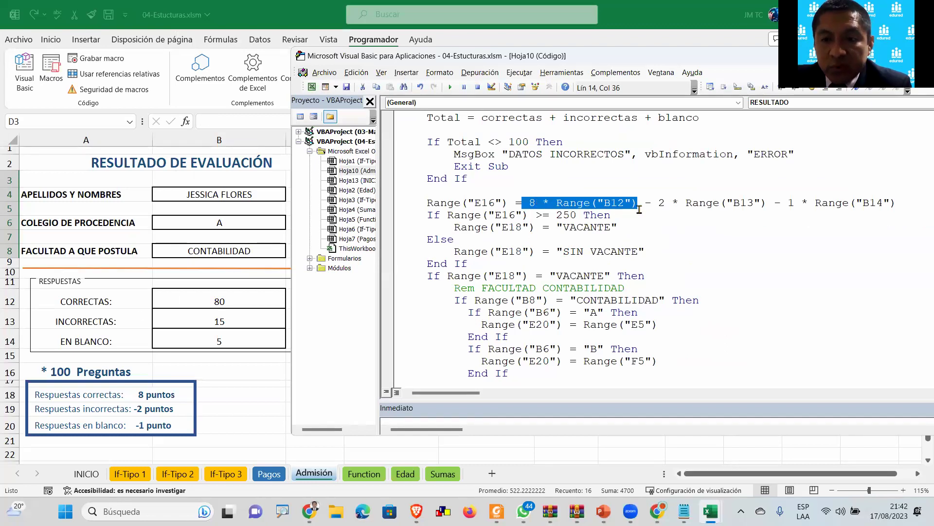
pyautogui.moveTo(643, 204); pyautogui.dragTo(768, 204)
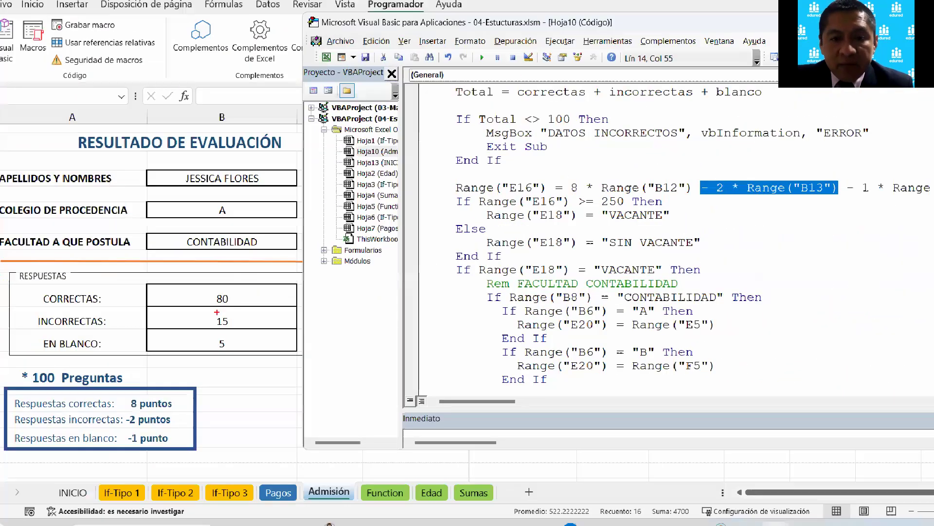
pyautogui.moveTo(28, 310)
pyautogui.mouseDown()
pyautogui.moveTo(242, 334)
pyautogui.moveTo(217, 314)
pyautogui.moveTo(541, 270)
pyautogui.moveTo(715, 209)
pyautogui.mouseUp()
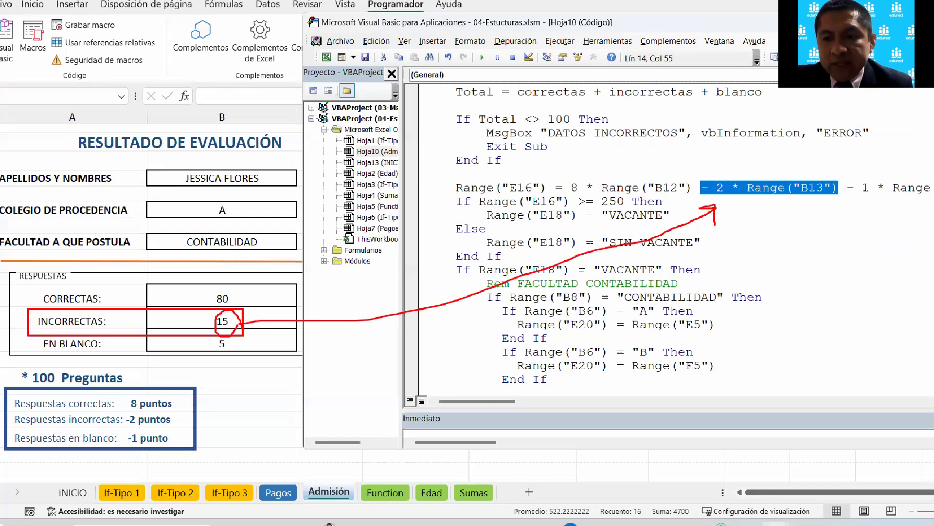
pyautogui.moveTo(829, 170); pyautogui.dragTo(826, 195)
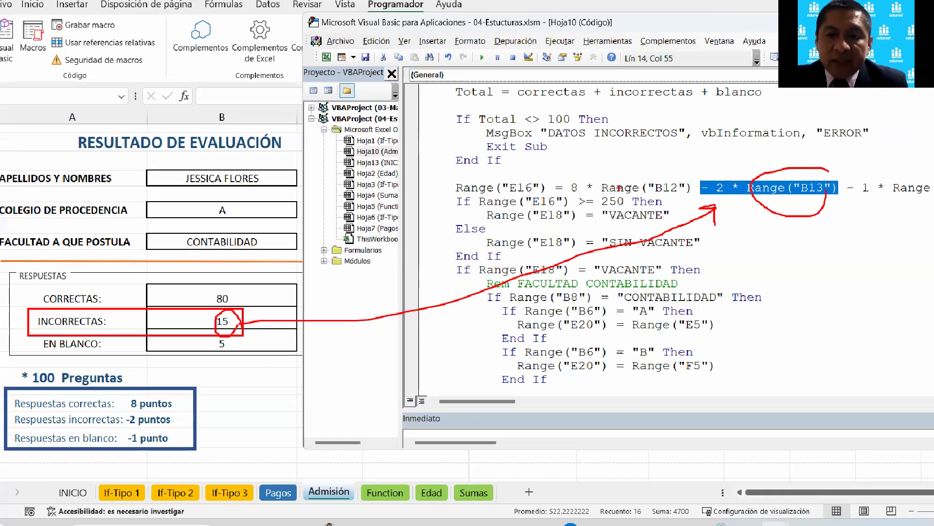
pyautogui.press('Escape')
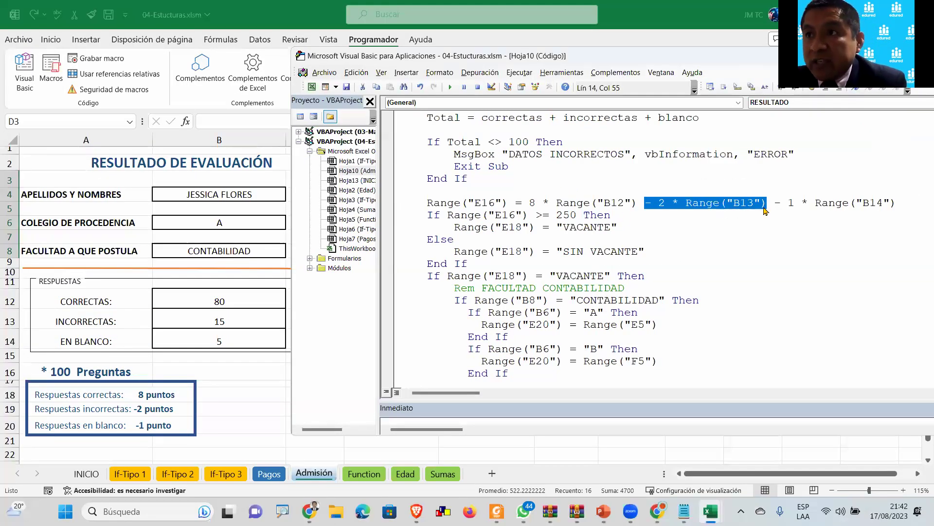
# Review the B14 blank-answers term and the 250-point VACANTE / SIN VACANTE check.
pyautogui.moveTo(774, 202); pyautogui.dragTo(834, 203)
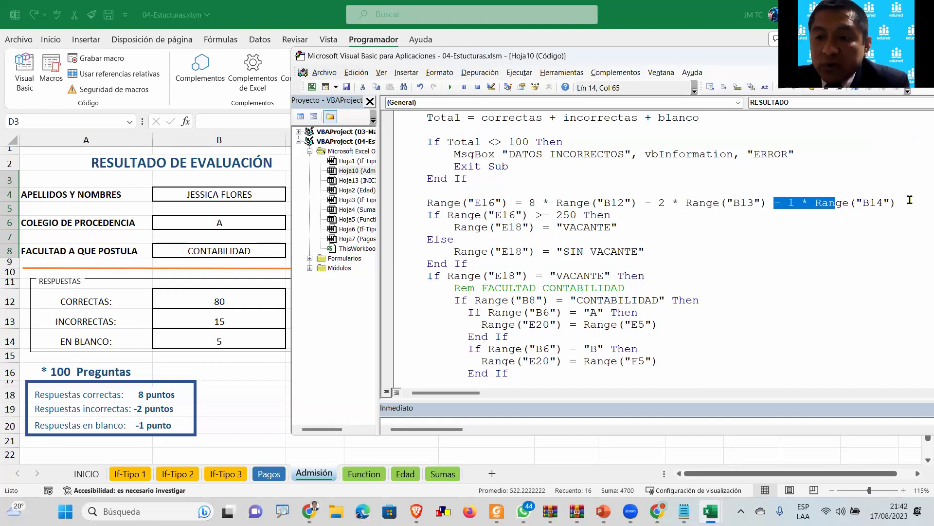
pyautogui.moveTo(910, 200); pyautogui.dragTo(892, 203)
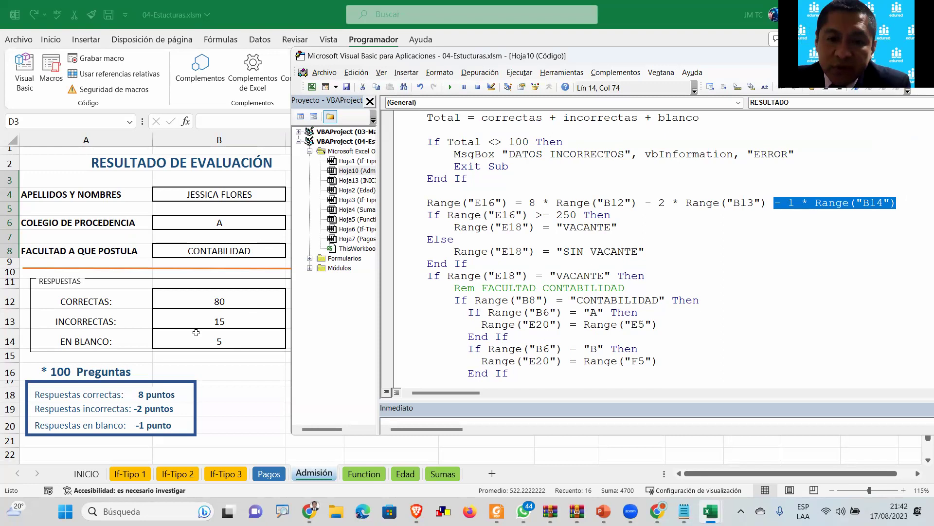
pyautogui.click(422, 214)
pyautogui.moveTo(426, 214); pyautogui.dragTo(611, 215)
pyautogui.moveTo(454, 227)
pyautogui.mouseDown()
pyautogui.moveTo(589, 226)
pyautogui.moveTo(523, 215)
pyautogui.mouseUp()
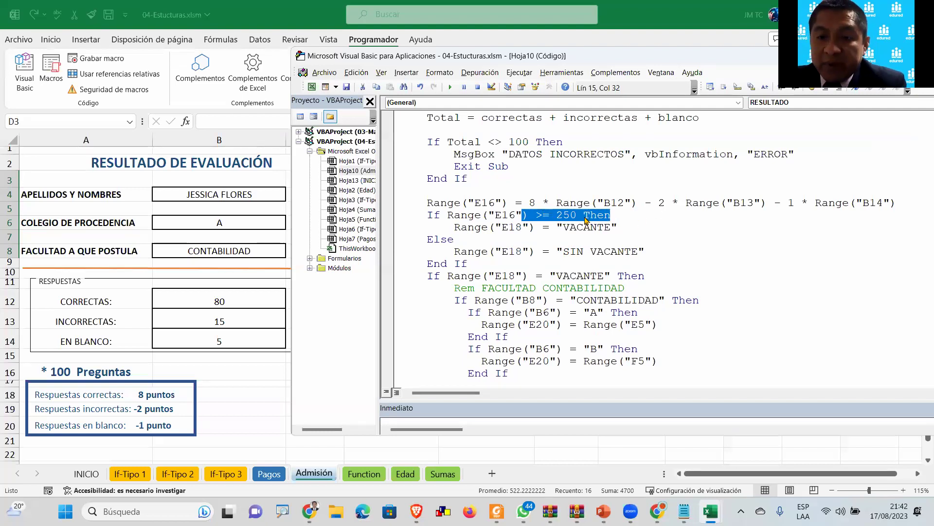
pyautogui.click(597, 227)
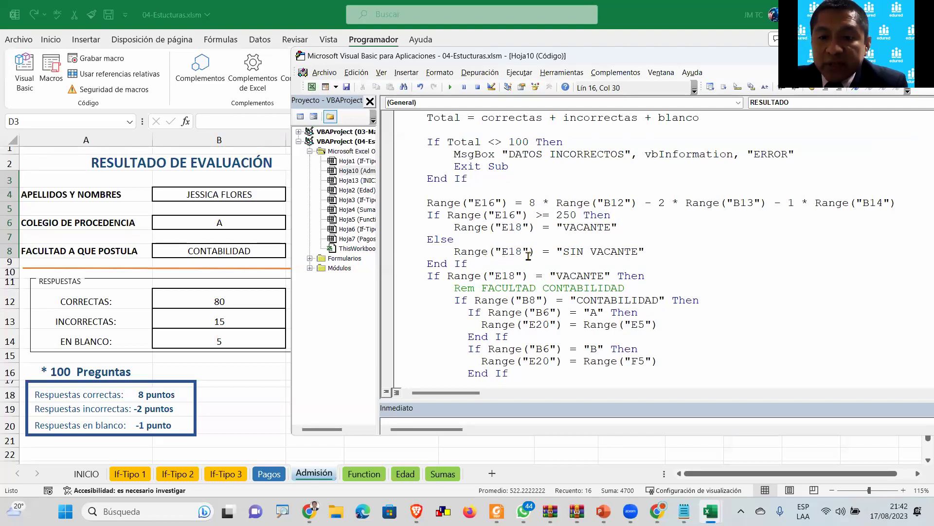
pyautogui.moveTo(454, 252); pyautogui.dragTo(676, 254)
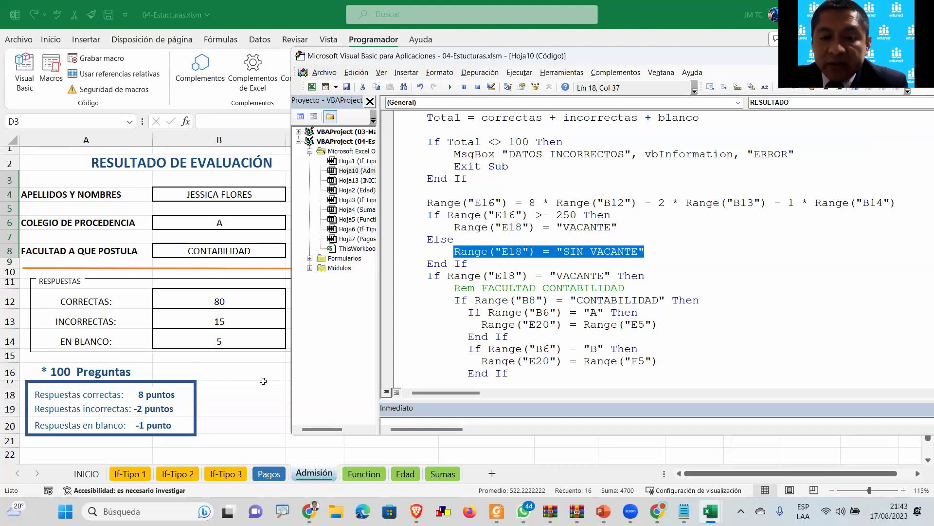
pyautogui.click(264, 381)
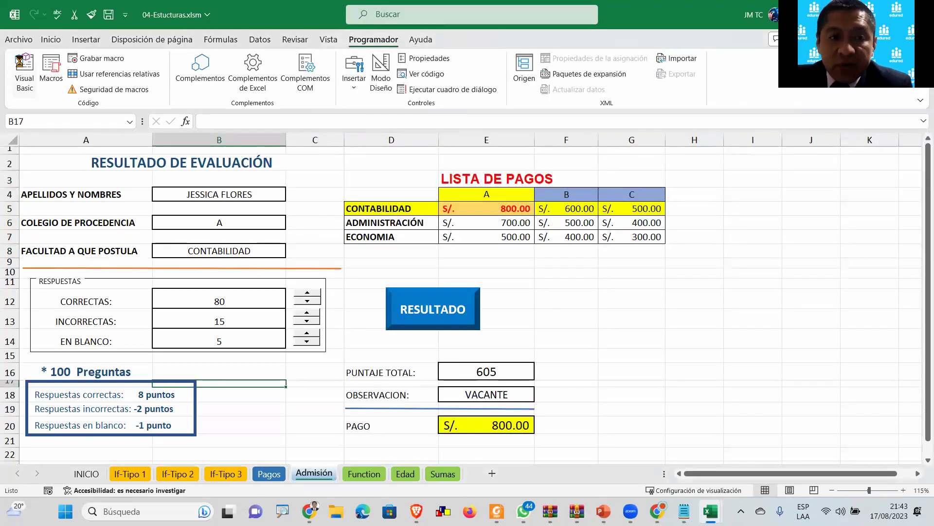
# In the RESULTADO macro code, insert a blank line after the first End If.
pyautogui.click(24, 73)
pyautogui.scroll(-4, 440, 180)
pyautogui.scroll(-1, 441, 180)
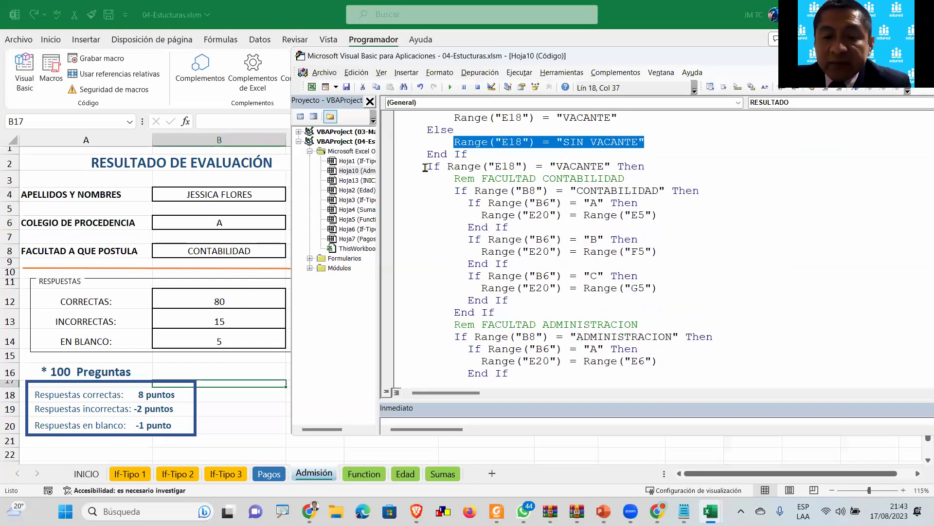
pyautogui.moveTo(425, 167); pyautogui.dragTo(645, 167)
pyautogui.click(614, 150)
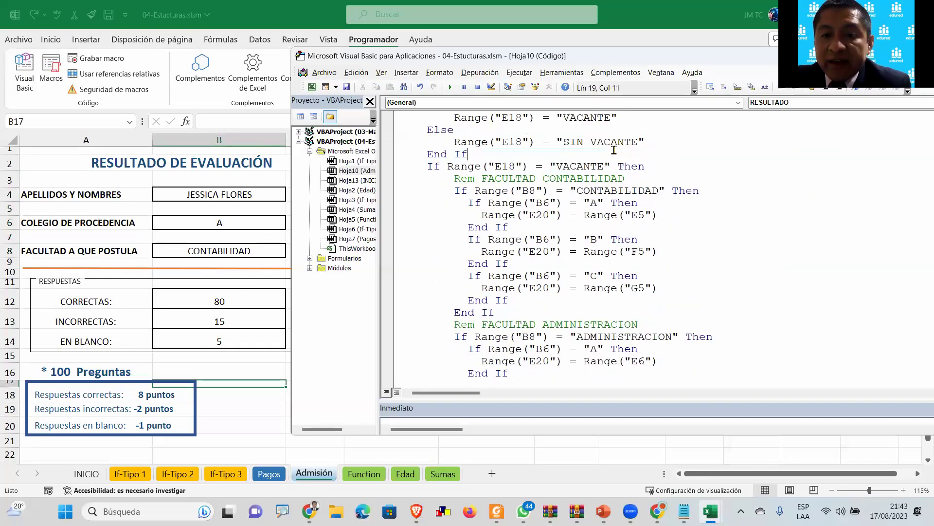
pyautogui.press('Return')
# Trace the VACANTE line, the CONTABILIDAD block, its school type "A" test and the B8 reference against the sheet.
pyautogui.moveTo(426, 178); pyautogui.dragTo(663, 177)
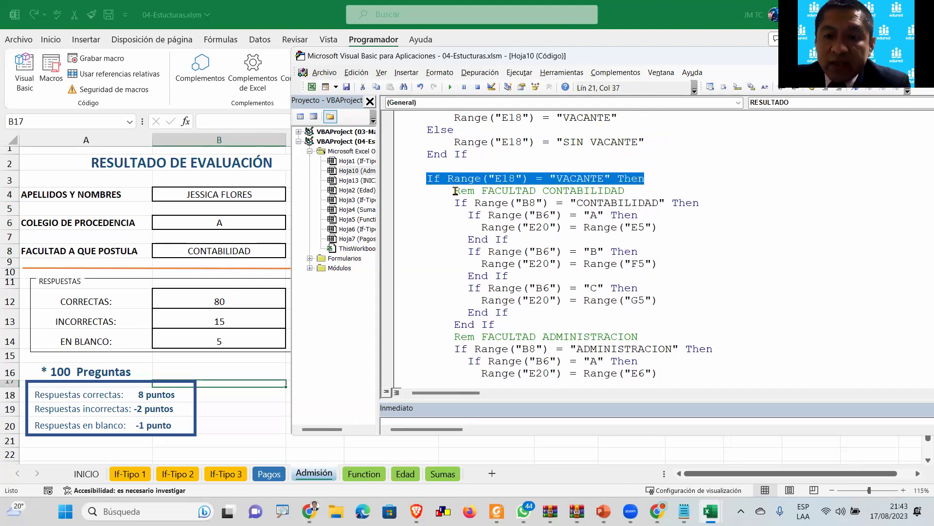
pyautogui.moveTo(455, 190); pyautogui.dragTo(655, 319)
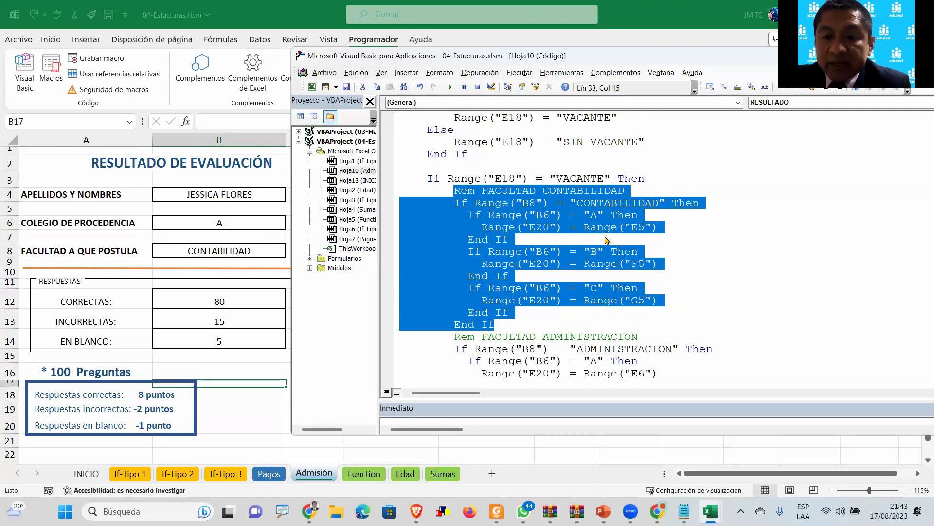
pyautogui.click(591, 230)
pyautogui.moveTo(584, 215); pyautogui.dragTo(610, 212)
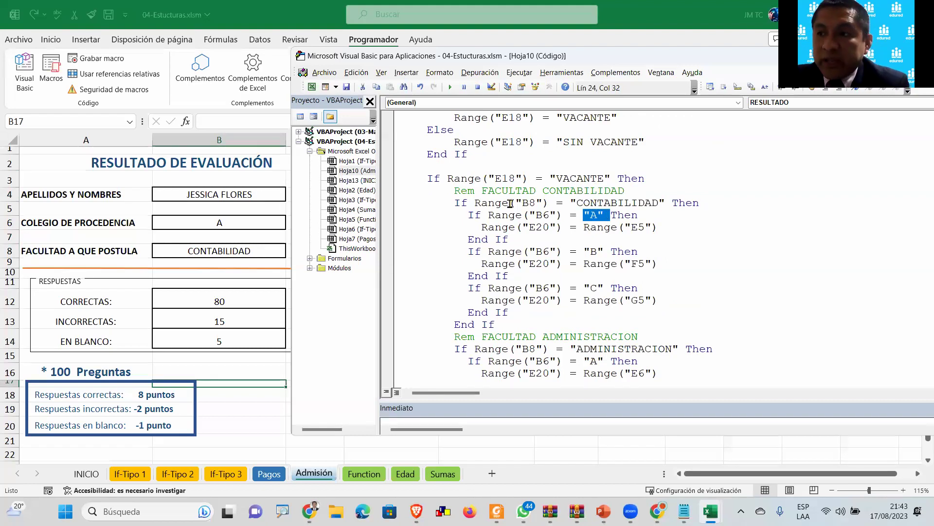
pyautogui.click(460, 202)
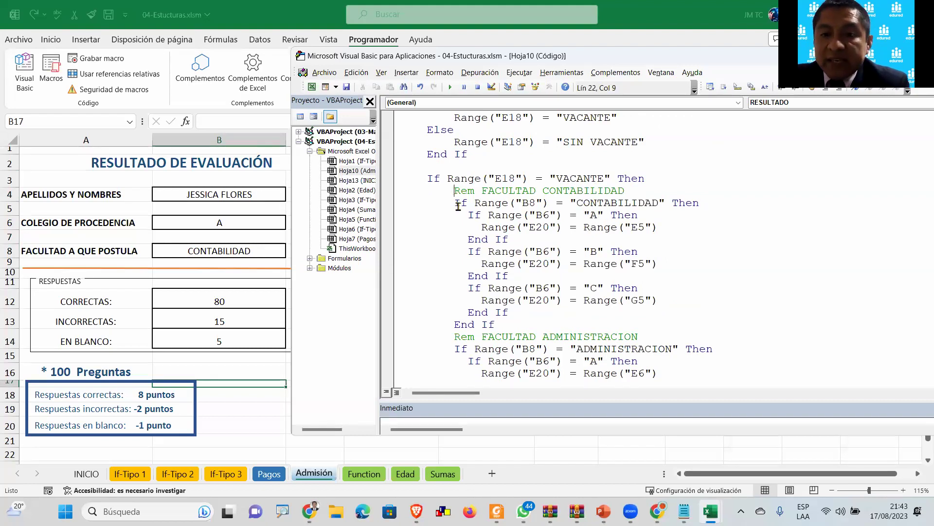
pyautogui.doubleClick(658, 203)
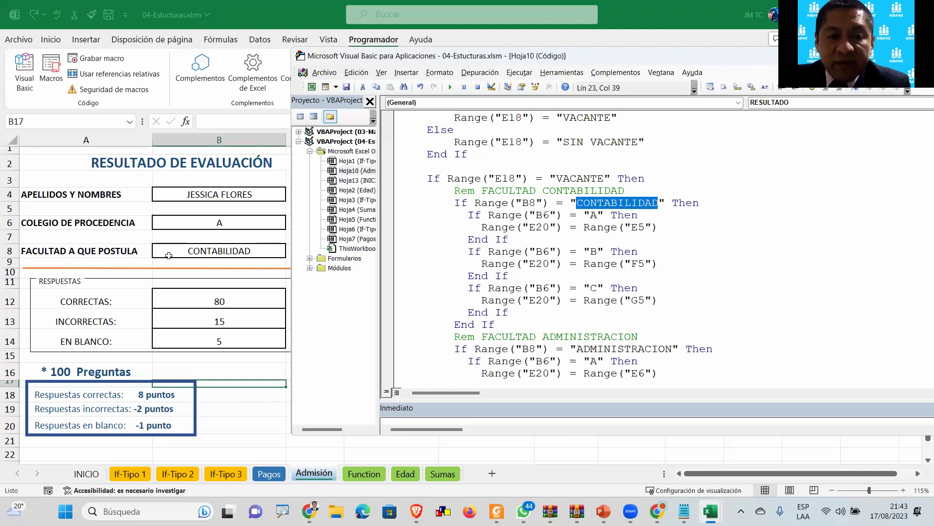
pyautogui.moveTo(549, 204); pyautogui.dragTo(508, 204)
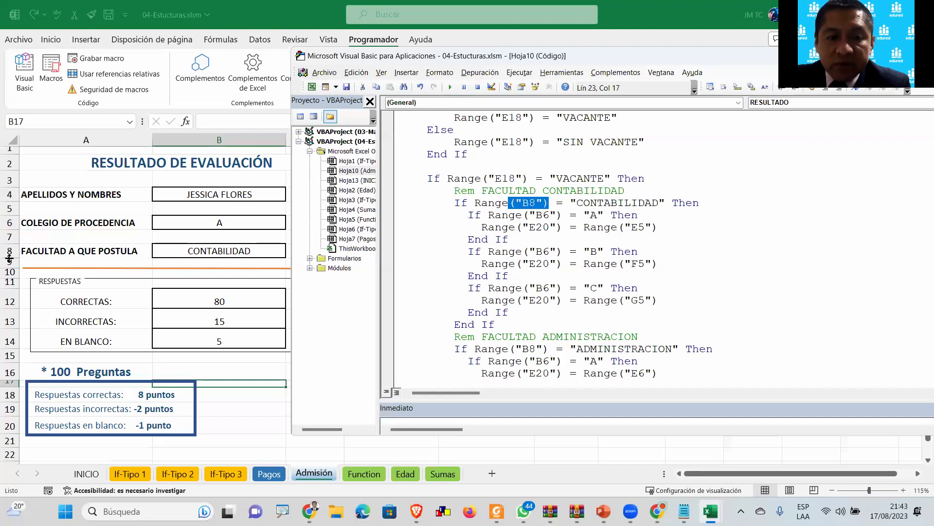
pyautogui.click(213, 252)
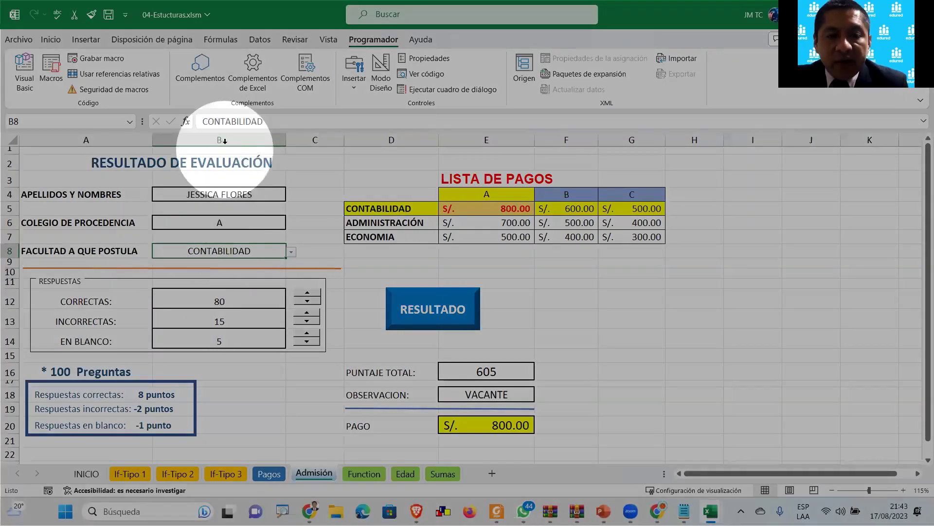
pyautogui.click(24, 71)
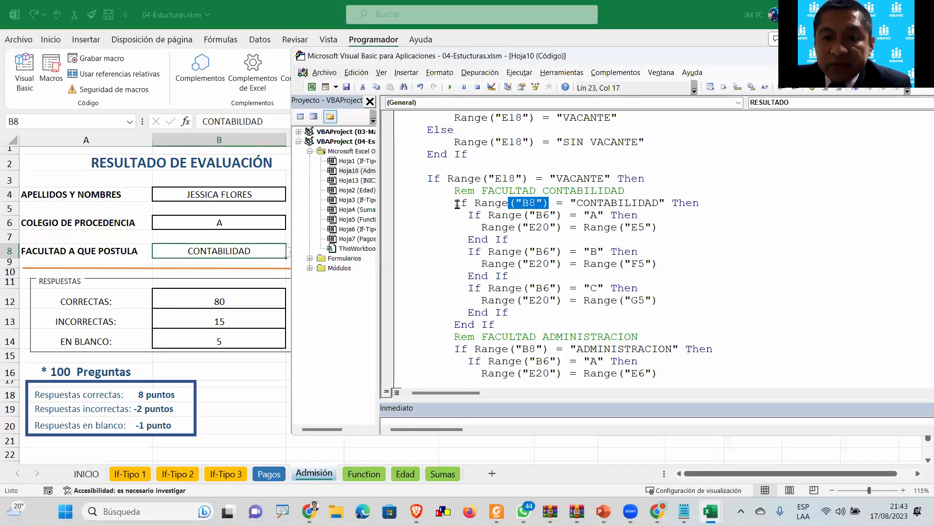
# Review the CONTABILIDAD condition's school type A, B, C payment checks using fees E5 and G5.
pyautogui.moveTo(456, 203); pyautogui.dragTo(565, 324)
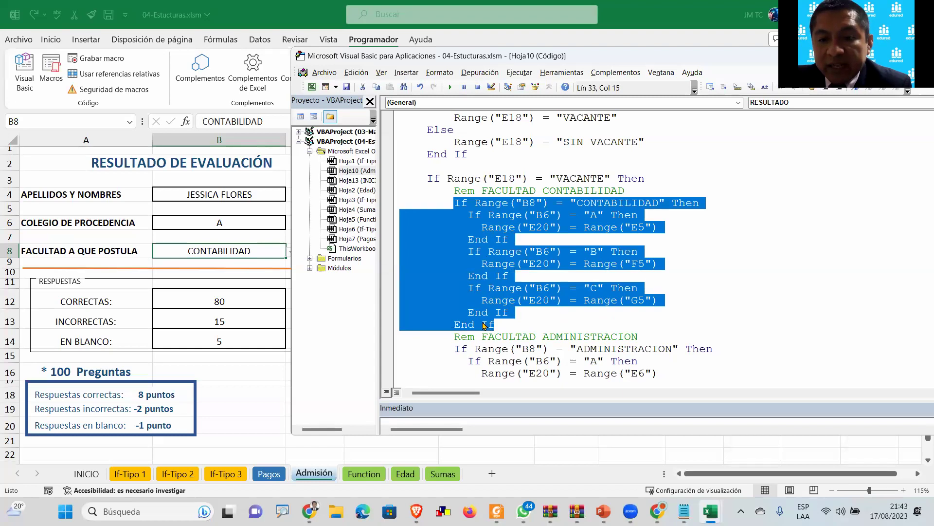
pyautogui.moveTo(495, 324); pyautogui.dragTo(457, 325)
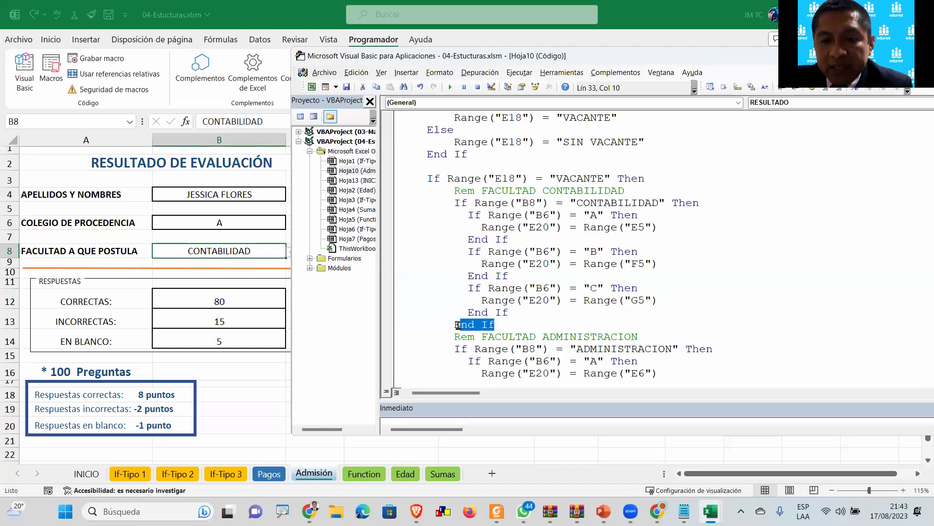
pyautogui.moveTo(449, 205); pyautogui.dragTo(732, 207)
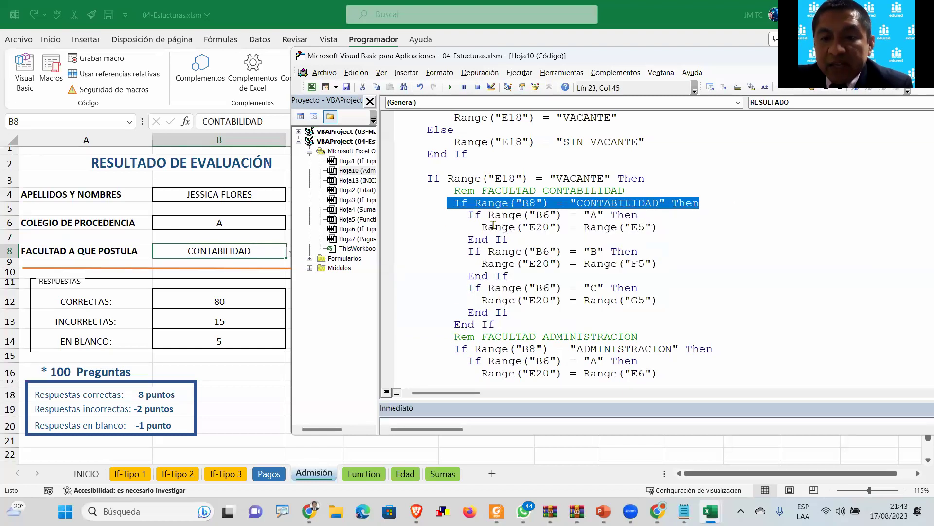
pyautogui.moveTo(468, 217); pyautogui.dragTo(660, 310)
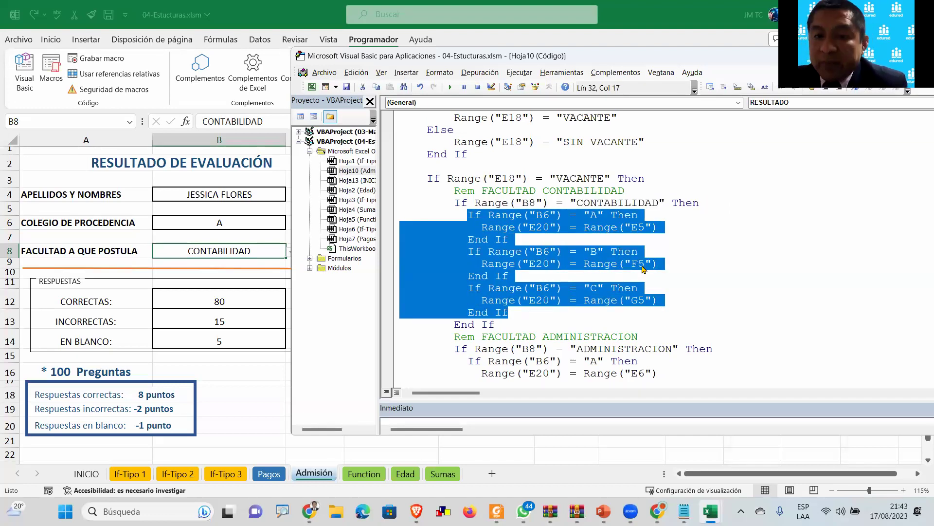
pyautogui.moveTo(576, 202); pyautogui.dragTo(665, 203)
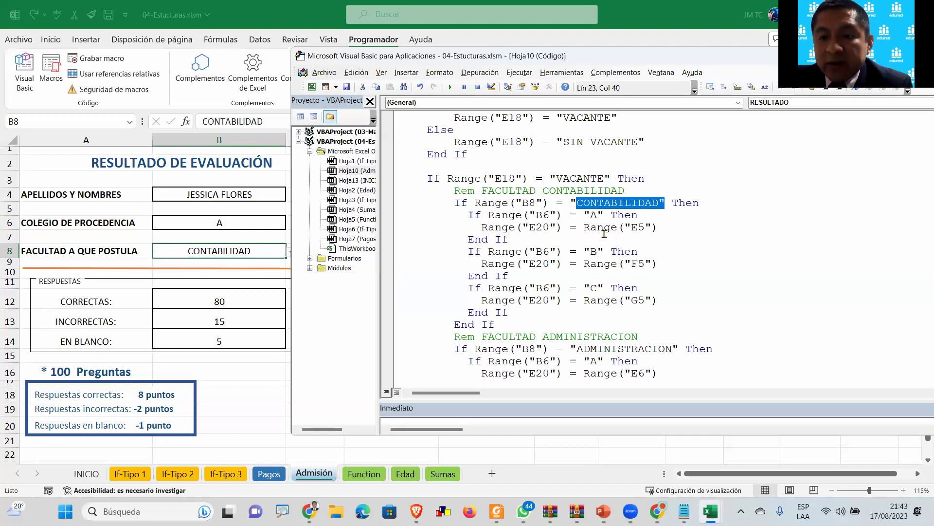
pyautogui.moveTo(576, 215); pyautogui.dragTo(609, 216)
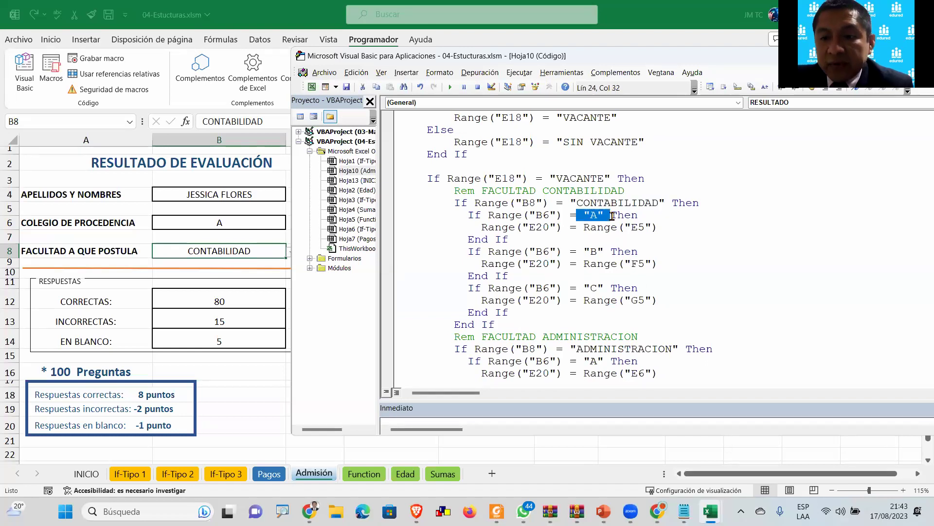
pyautogui.moveTo(569, 251); pyautogui.dragTo(639, 251)
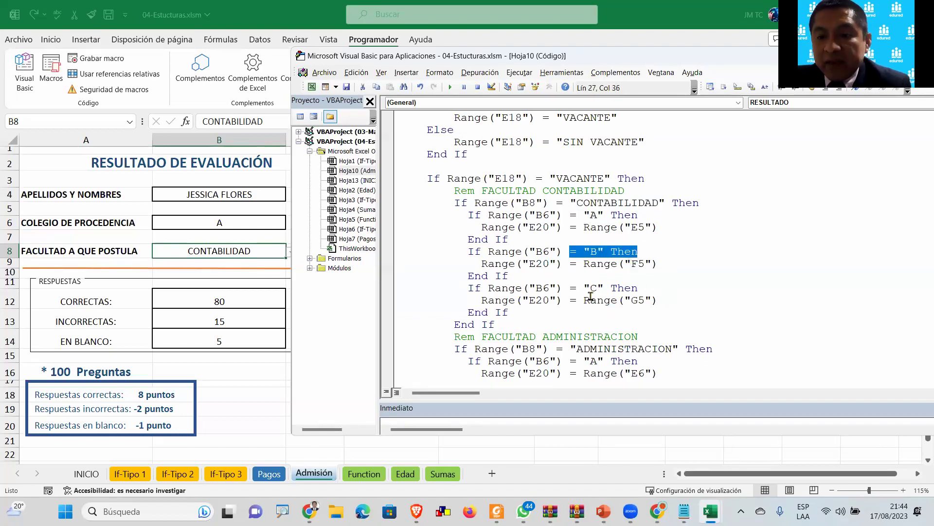
pyautogui.moveTo(583, 300); pyautogui.dragTo(657, 300)
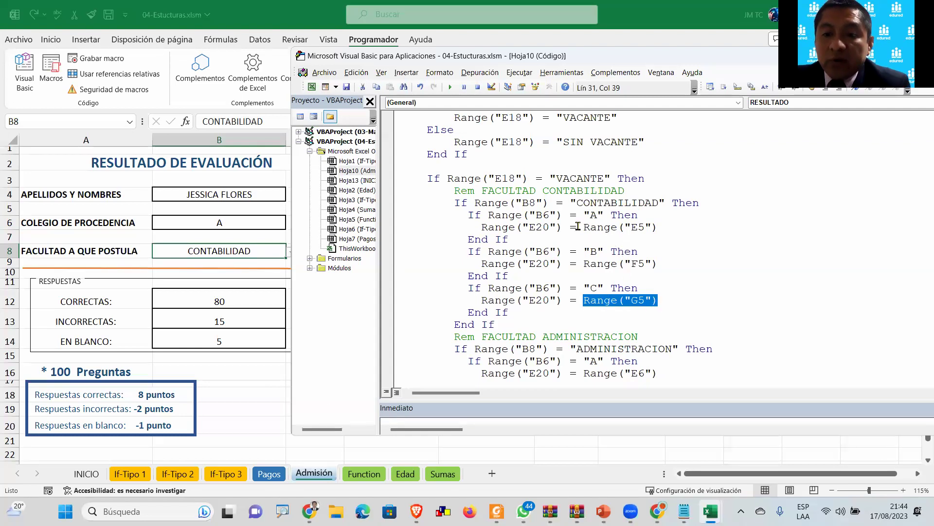
pyautogui.keyDown('shift'); pyautogui.click(663, 233); pyautogui.keyUp('shift')
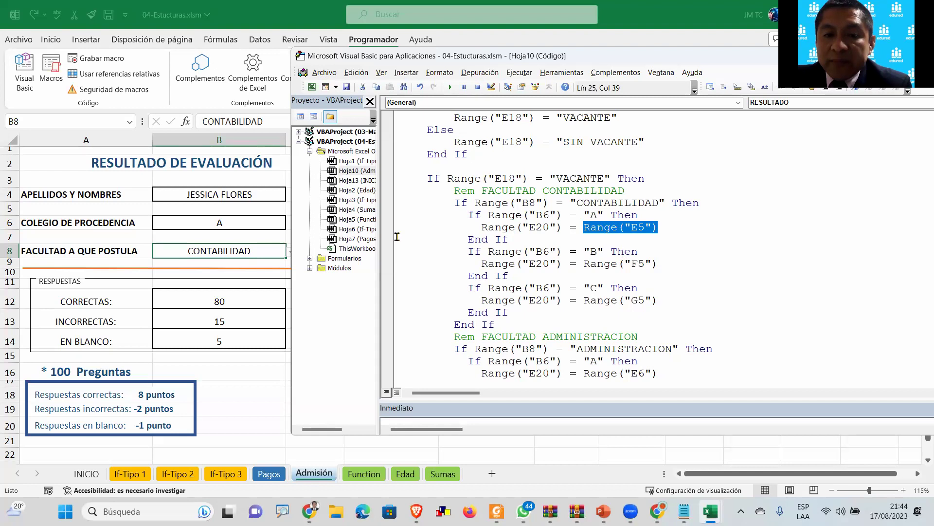
pyautogui.click(251, 261)
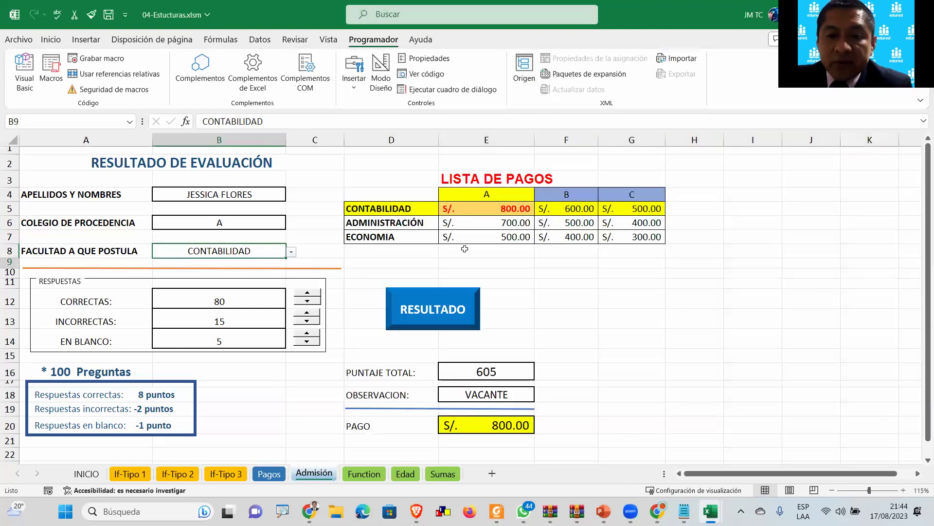
pyautogui.click(522, 207)
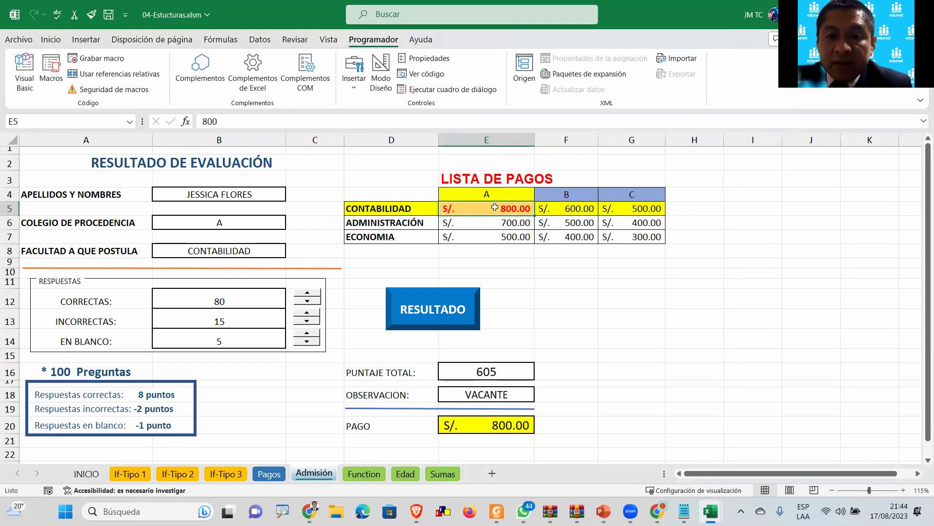
pyautogui.click(24, 68)
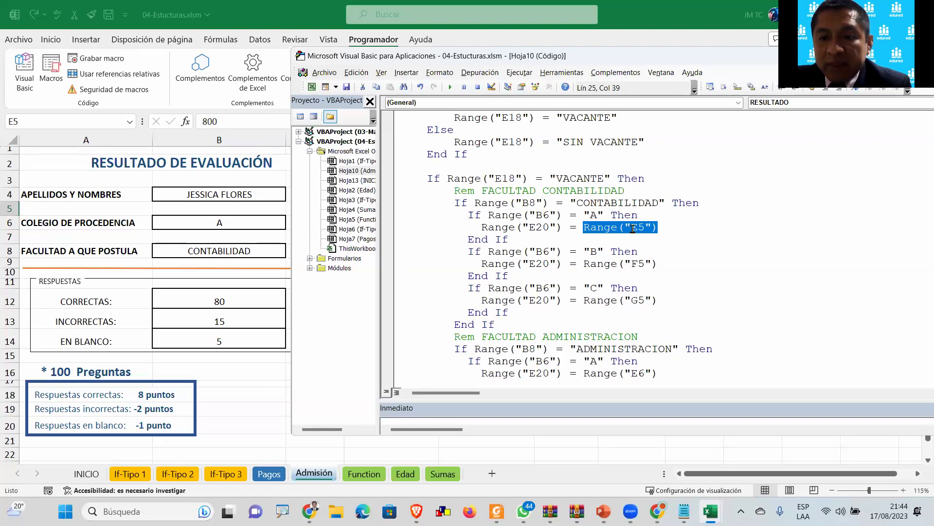
pyautogui.click(633, 228)
pyautogui.moveTo(588, 228); pyautogui.dragTo(665, 229)
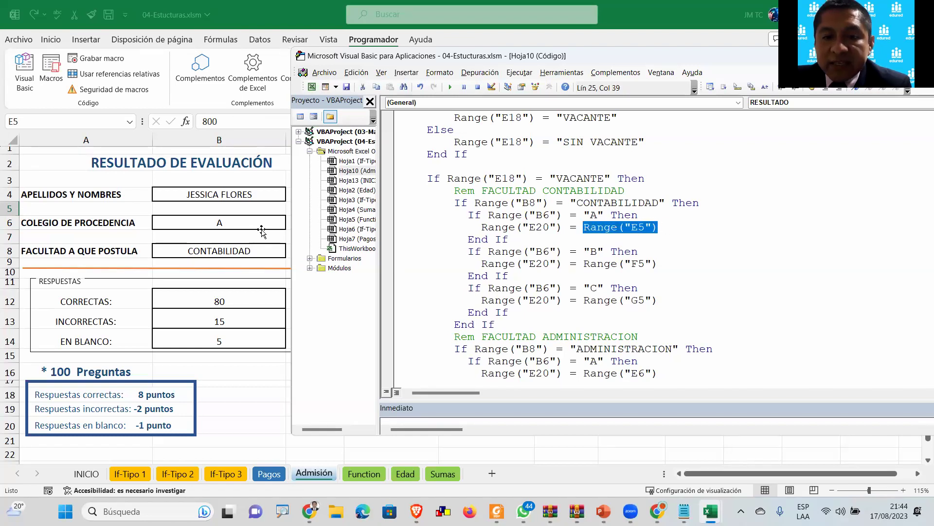
pyautogui.click(262, 234)
pyautogui.click(501, 208)
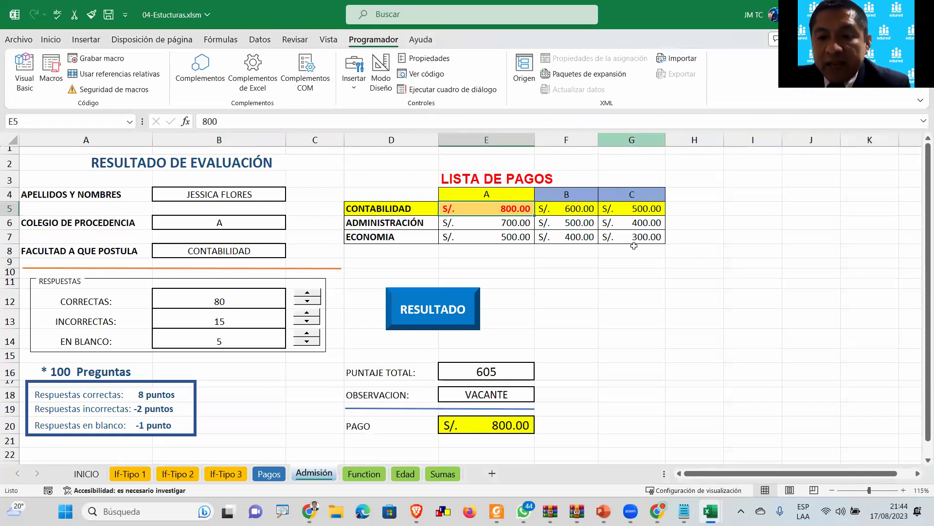
pyautogui.click(24, 66)
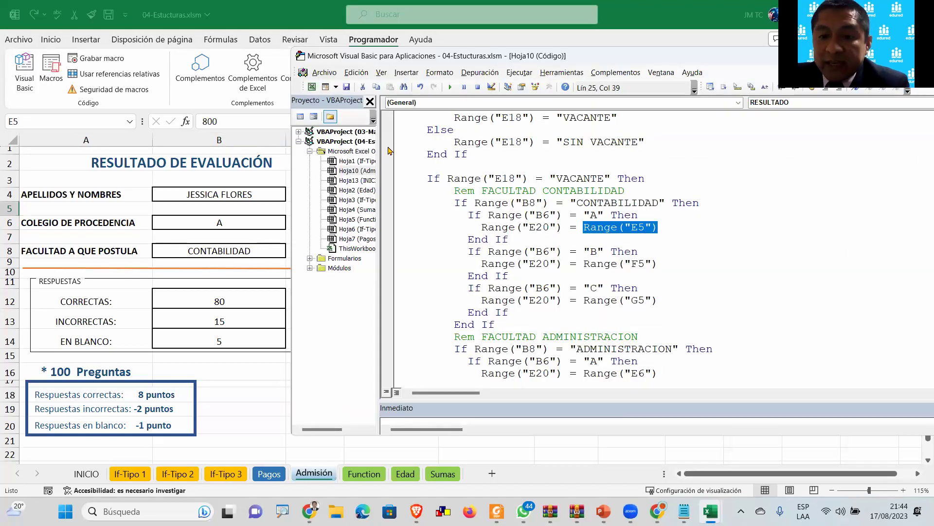
pyautogui.scroll(-2, 604, 292)
pyautogui.scroll(-1, 604, 292)
pyautogui.scroll(-3, 561, 286)
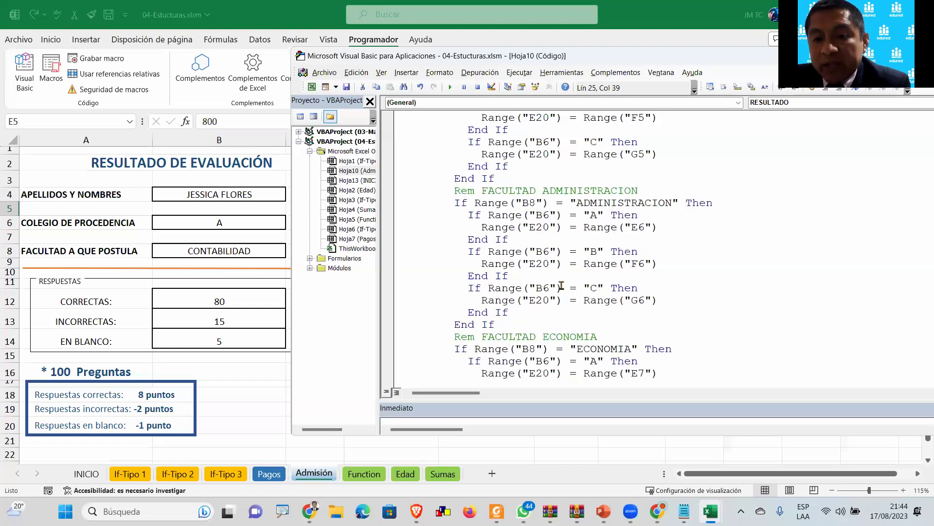
pyautogui.scroll(-3, 562, 285)
pyautogui.scroll(-1, 561, 285)
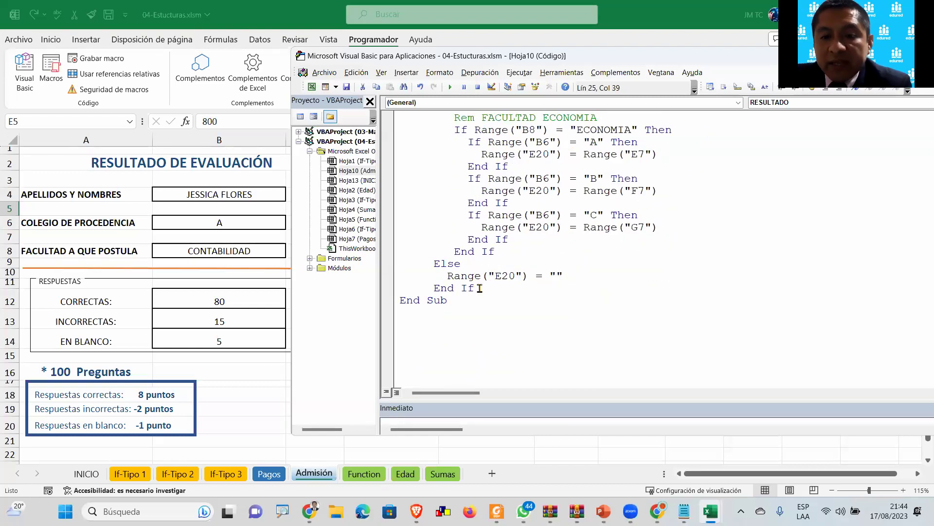
pyautogui.scroll(1, 479, 288)
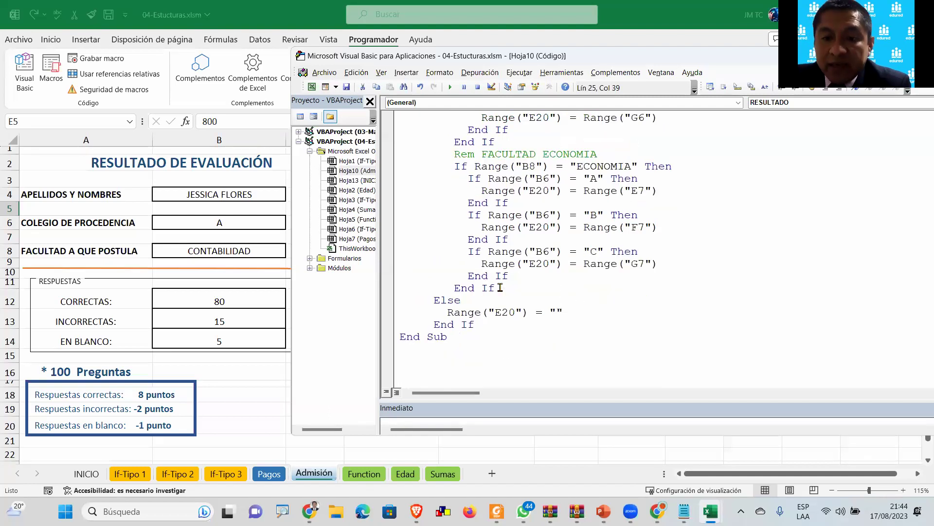
pyautogui.scroll(-1, 501, 287)
pyautogui.scroll(-1, 506, 284)
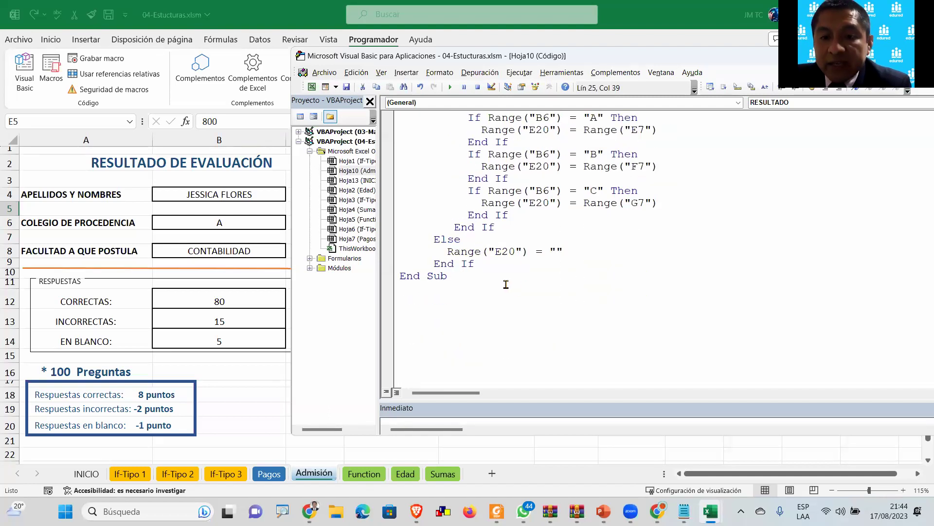
pyautogui.doubleClick(460, 240)
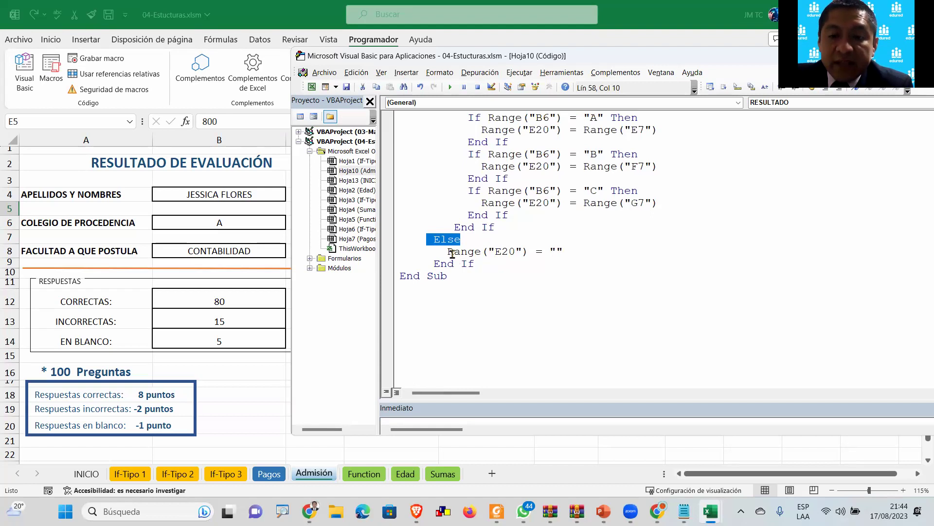
pyautogui.moveTo(447, 252); pyautogui.dragTo(587, 253)
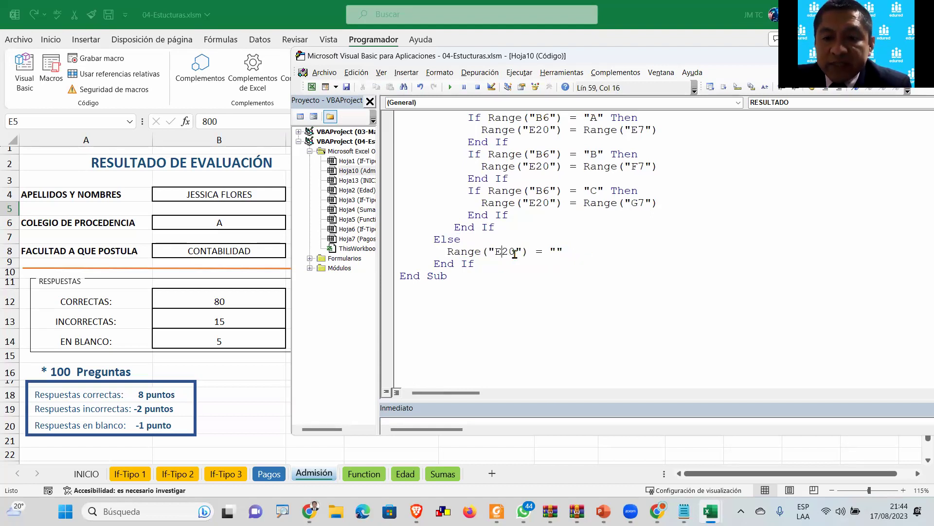
pyautogui.click(266, 352)
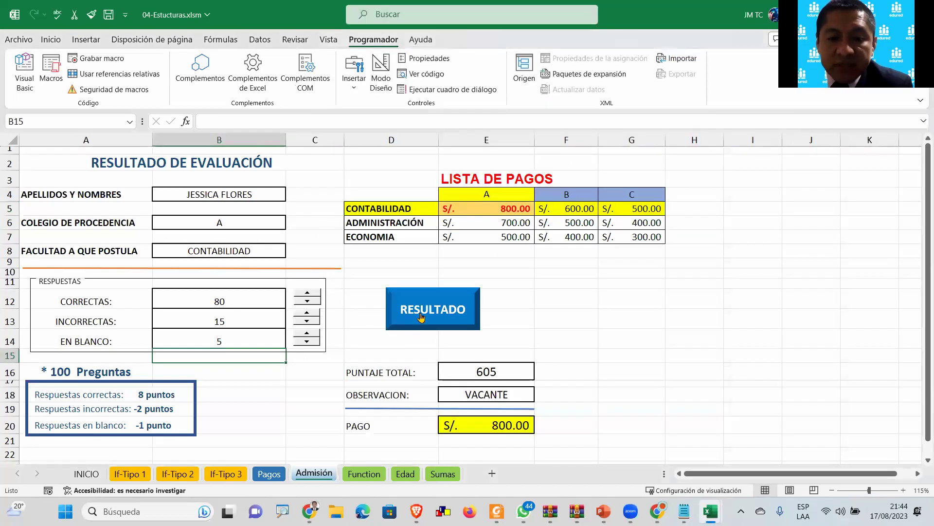
# Run the RESULTADO button, get the macro-cannot-run error, and check which sheet holds the code.
pyautogui.click(419, 314)
pyautogui.click(478, 288)
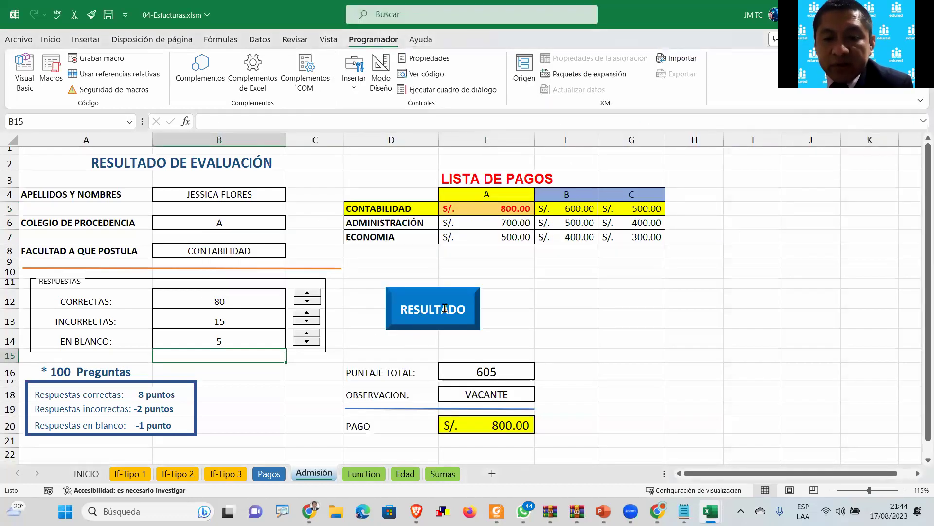
pyautogui.rightClick(447, 312)
pyautogui.click(498, 263)
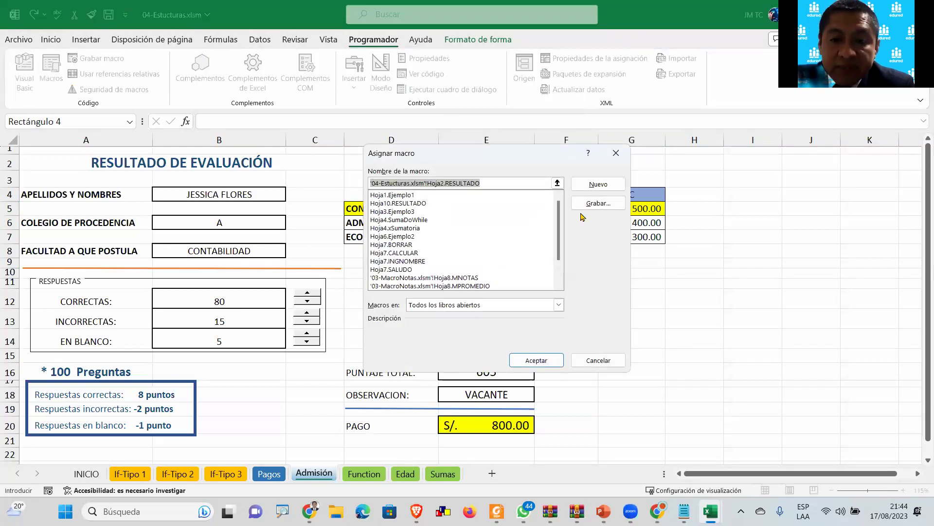
pyautogui.press('Escape')
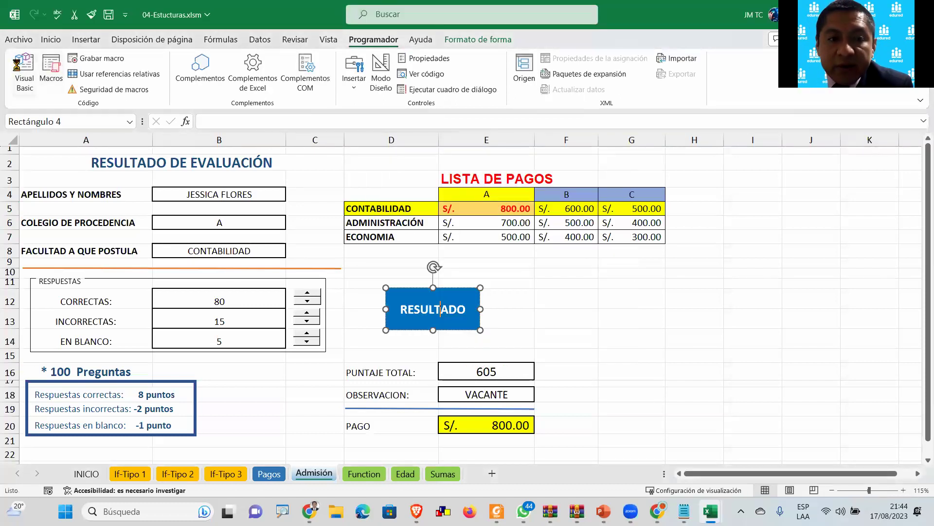
pyautogui.click(24, 68)
pyautogui.scroll(7, 479, 253)
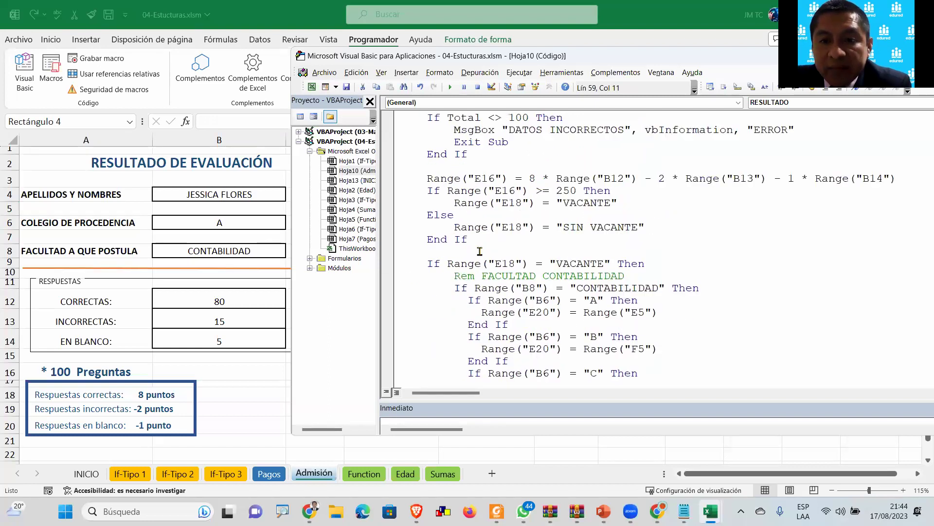
pyautogui.scroll(3, 479, 252)
pyautogui.click(228, 302)
# Assign the Hoja10.RESULTADO macro to the RESULTADO shape.
pyautogui.click(433, 309)
pyautogui.rightClick(412, 319)
pyautogui.click(468, 269)
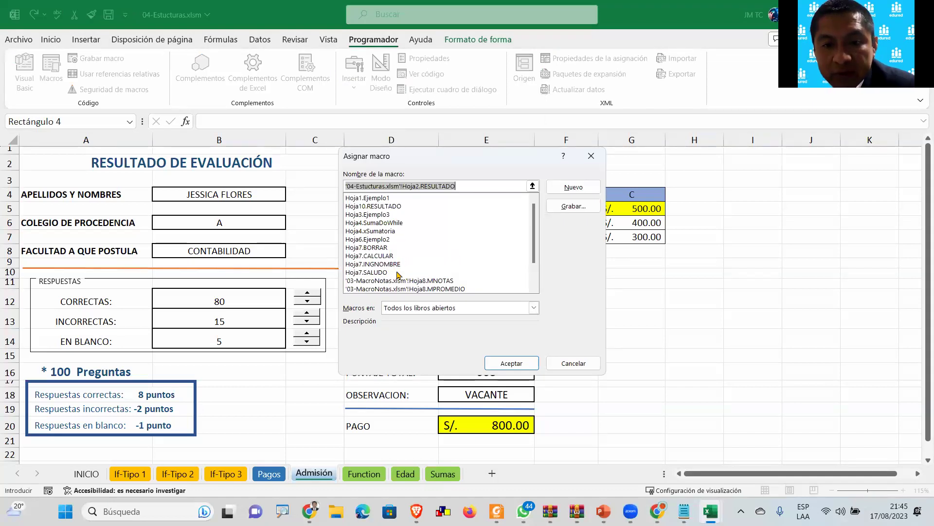
pyautogui.scroll(-1, 397, 274)
pyautogui.click(389, 207)
pyautogui.click(510, 360)
pyautogui.scroll(1, 362, 319)
pyautogui.click(369, 313)
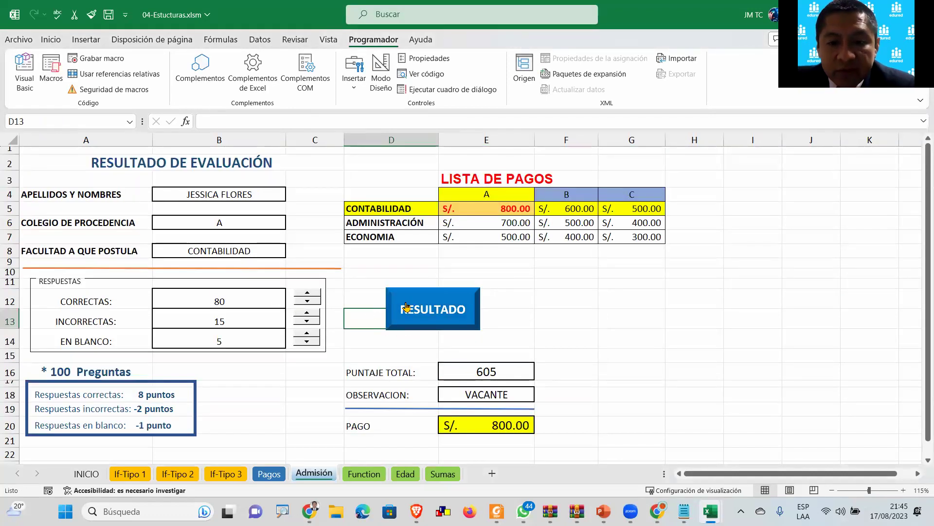
# Test 81 and 79 correct answers, both giving DATOS INCORRECTOS, then restore 80.
pyautogui.click(253, 300)
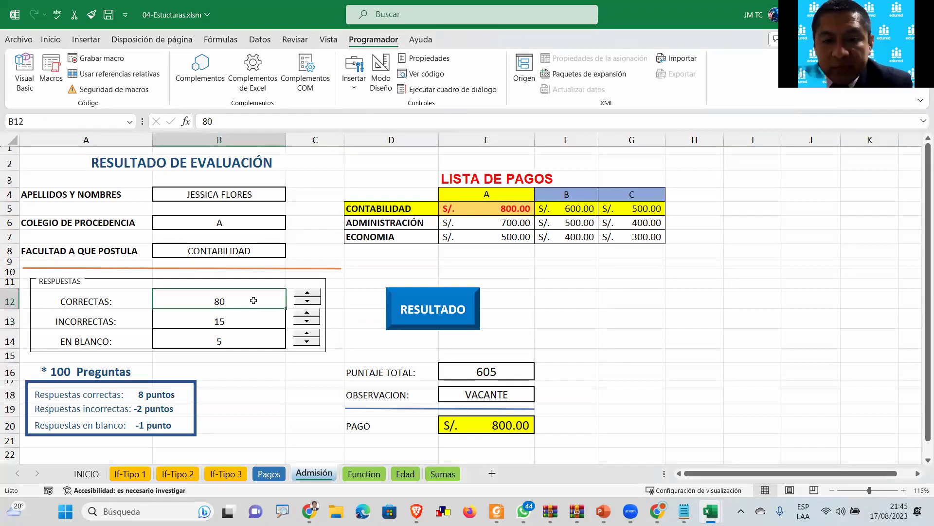
pyautogui.click(307, 293)
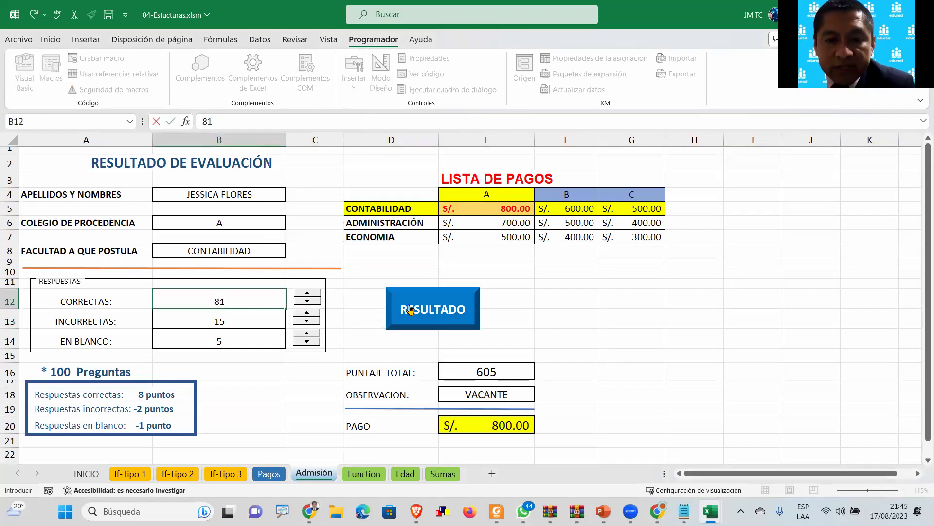
pyautogui.click(403, 309)
pyautogui.click(490, 300)
pyautogui.click(305, 302)
pyautogui.click(305, 303)
pyautogui.click(423, 308)
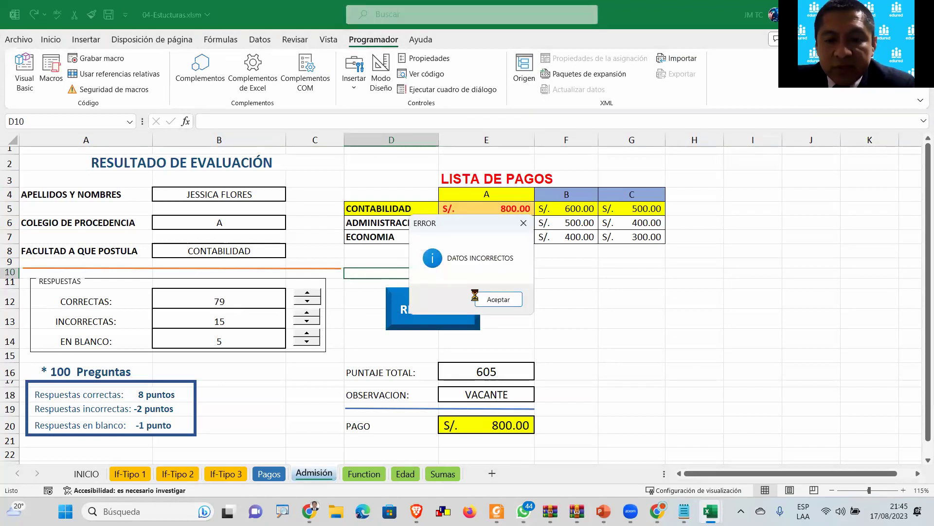
pyautogui.click(477, 297)
pyautogui.click(307, 292)
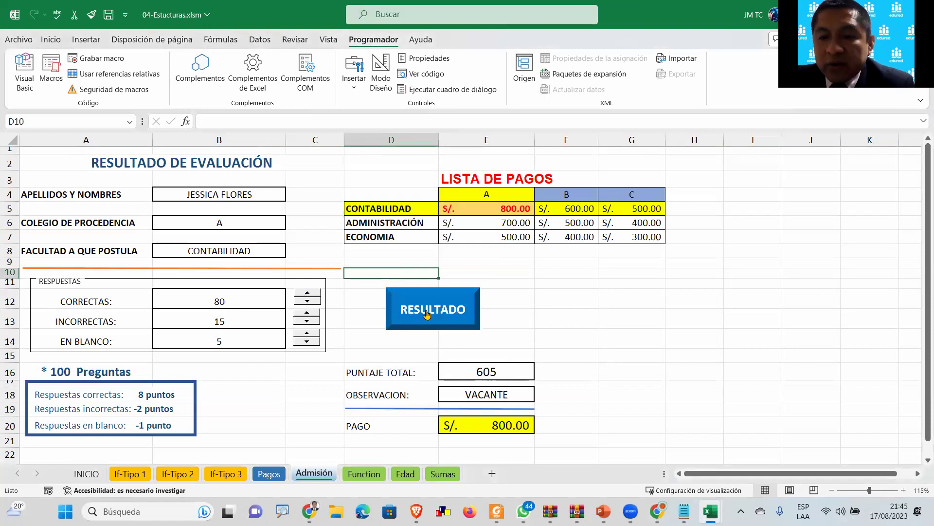
# Set school type C and faculty ECONOMIA, match its 300 fee, and rerun the evaluation.
pyautogui.click(248, 223)
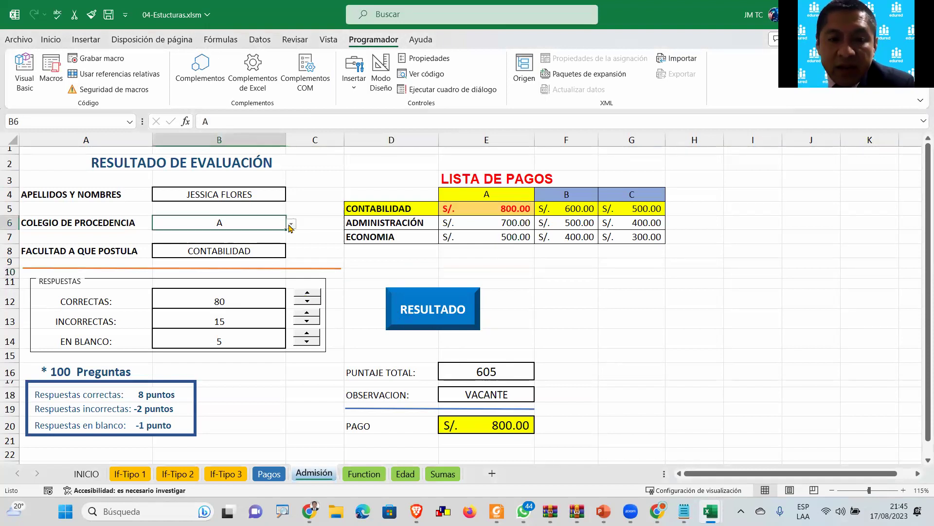
pyautogui.click(291, 224)
pyautogui.click(223, 256)
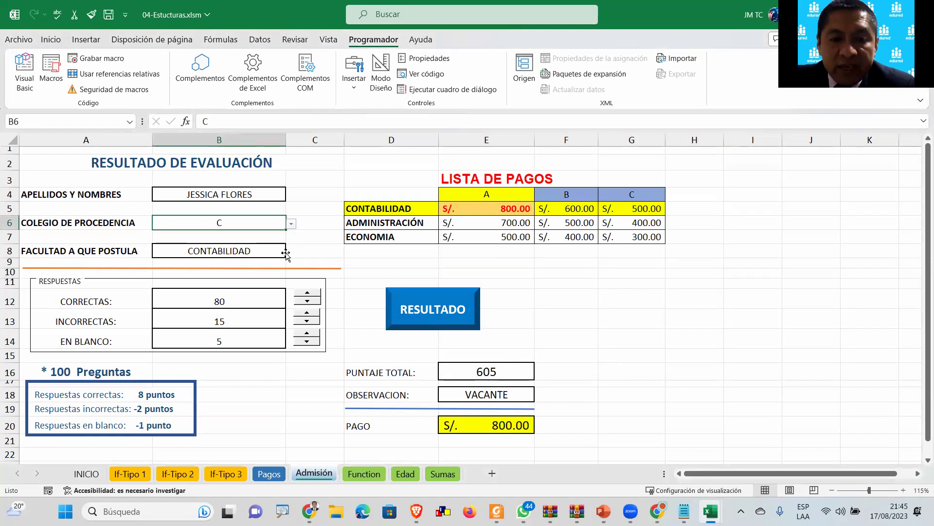
pyautogui.click(285, 254)
pyautogui.click(291, 252)
pyautogui.click(243, 284)
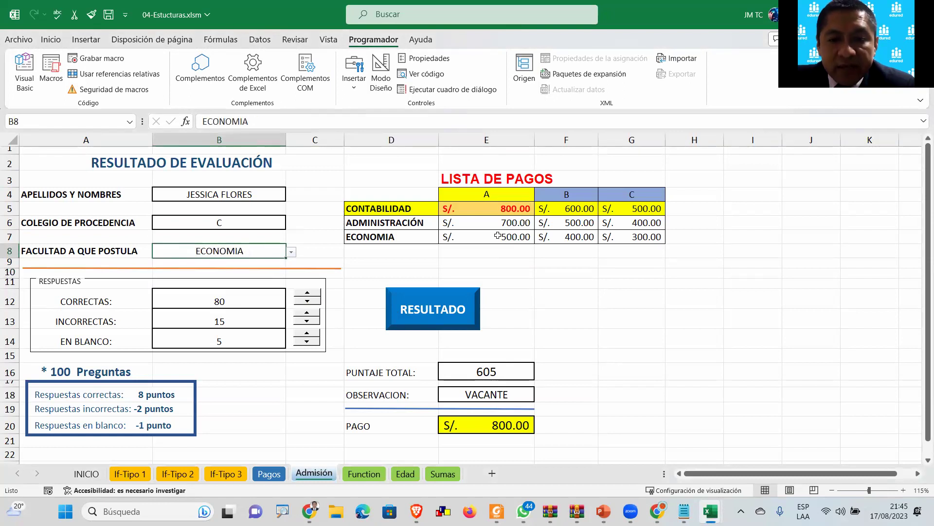
pyautogui.click(619, 194)
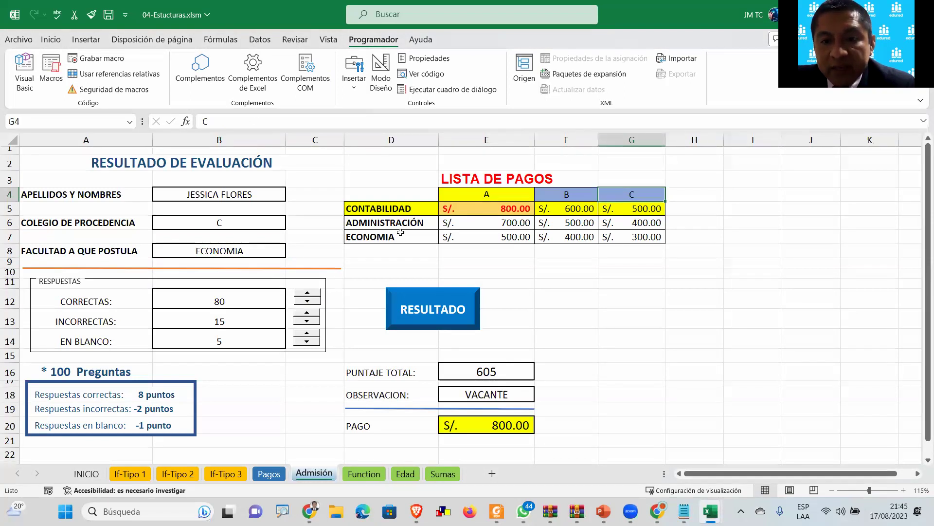
pyautogui.moveTo(399, 237); pyautogui.dragTo(657, 237)
pyautogui.click(650, 237)
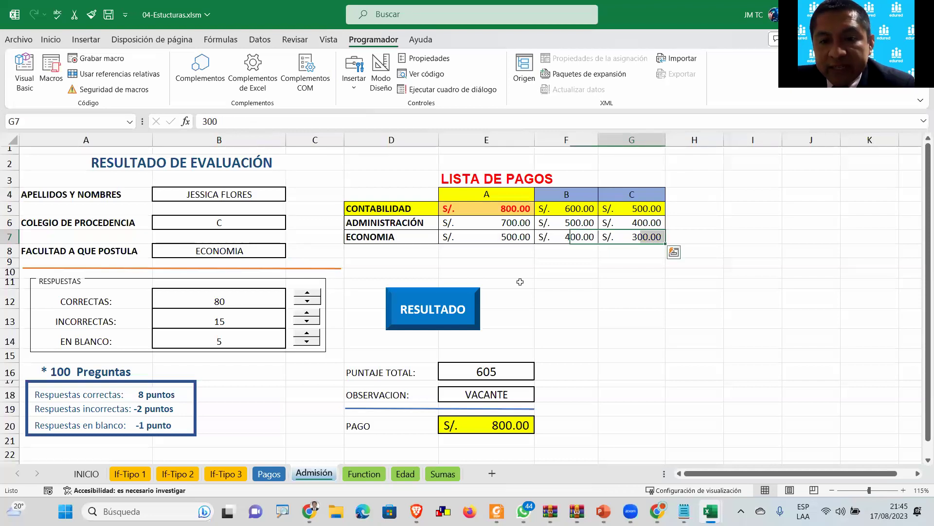
pyautogui.click(437, 312)
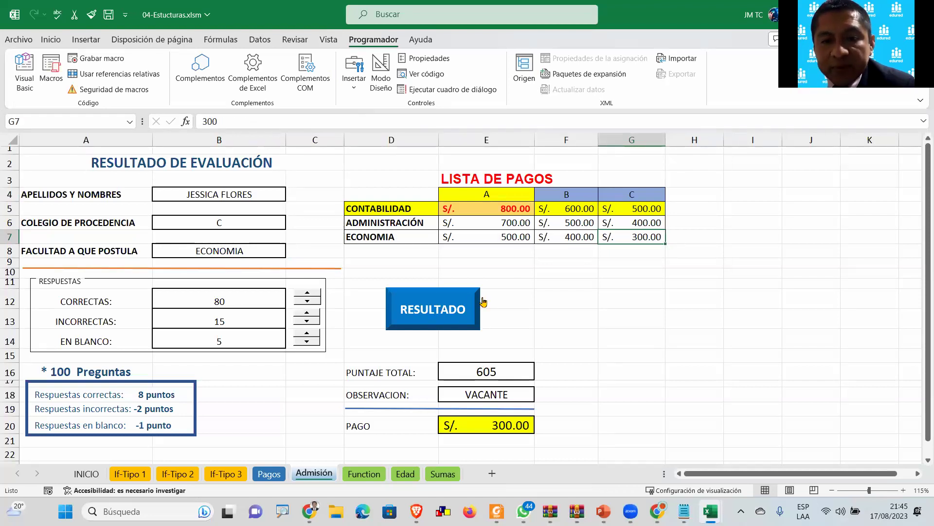
pyautogui.scroll(-1, 530, 374)
pyautogui.click(513, 382)
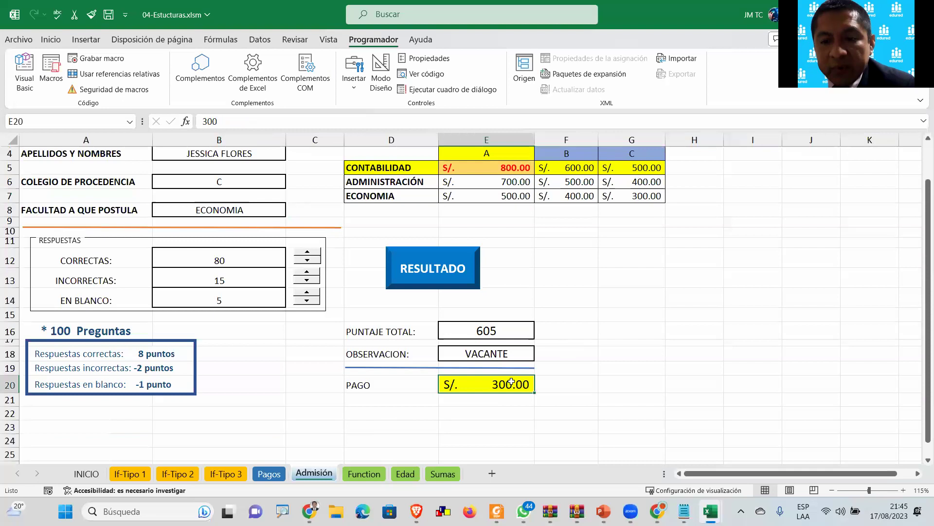
# Evaluate 15 correct and 80 incorrect answers, getting a score of -45 and no payment.
pyautogui.click(244, 286)
pyautogui.write('5')
pyautogui.click(239, 260)
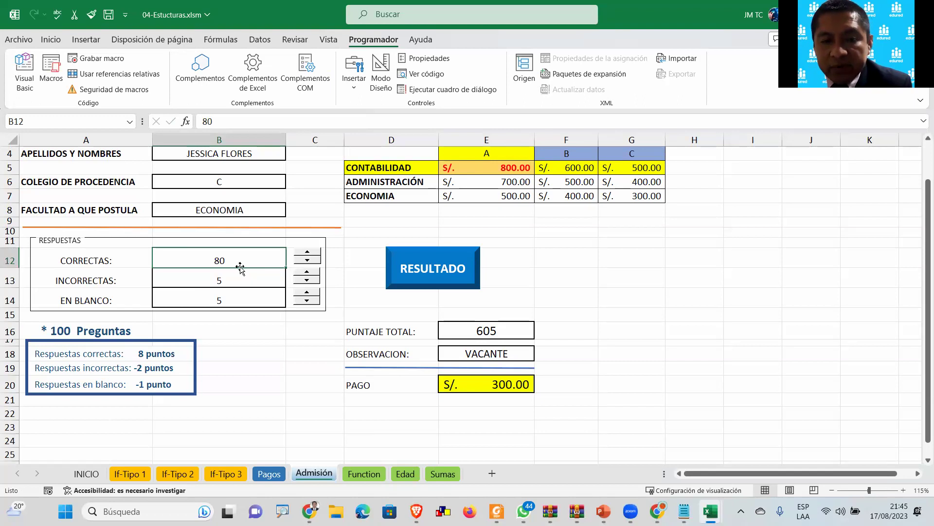
pyautogui.click(241, 275)
pyautogui.write('80')
pyautogui.click(241, 261)
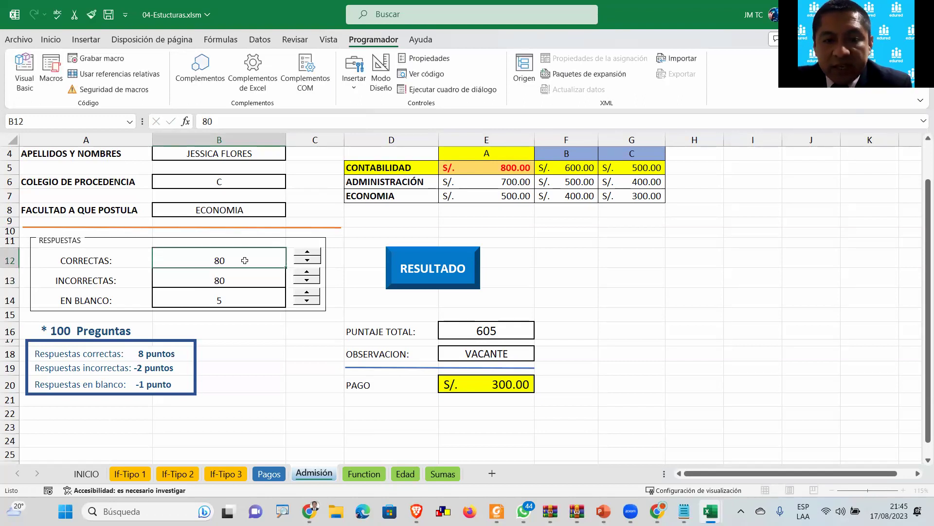
pyautogui.write('15')
pyautogui.click(256, 319)
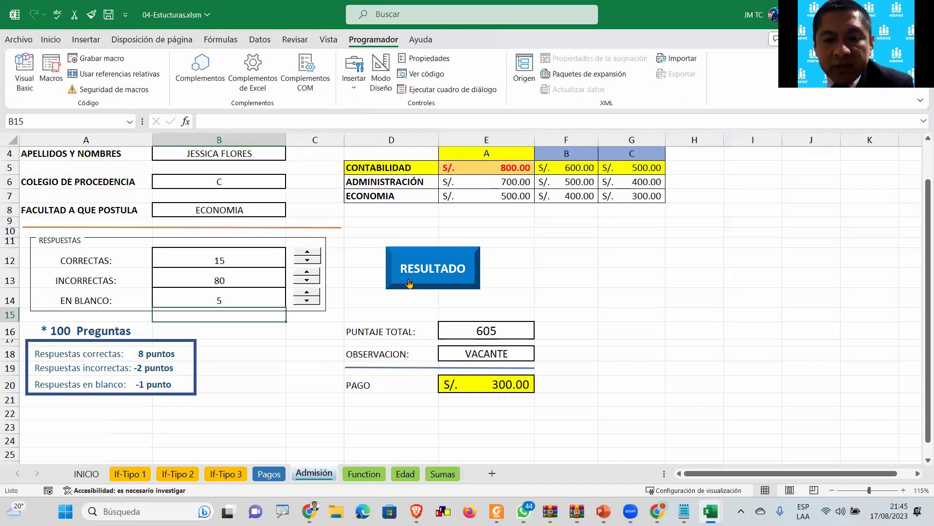
pyautogui.click(409, 284)
pyautogui.click(483, 331)
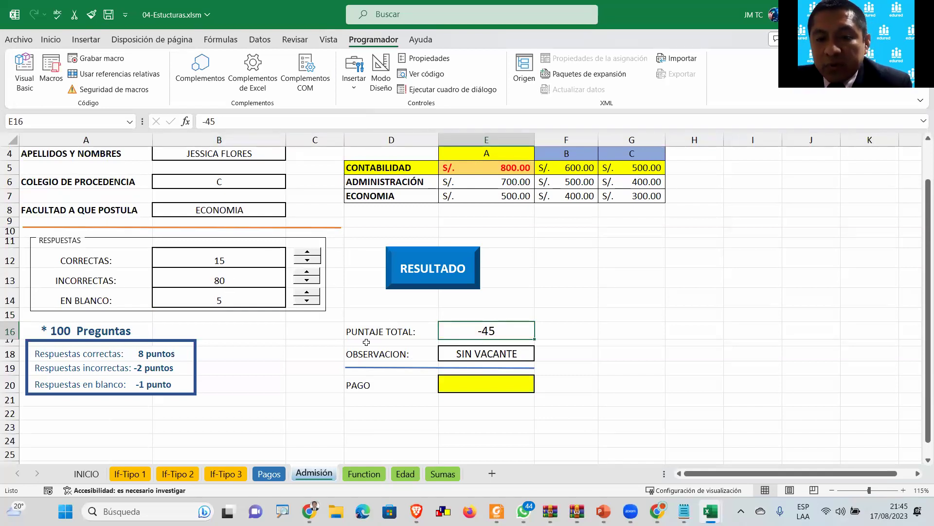
pyautogui.click(488, 381)
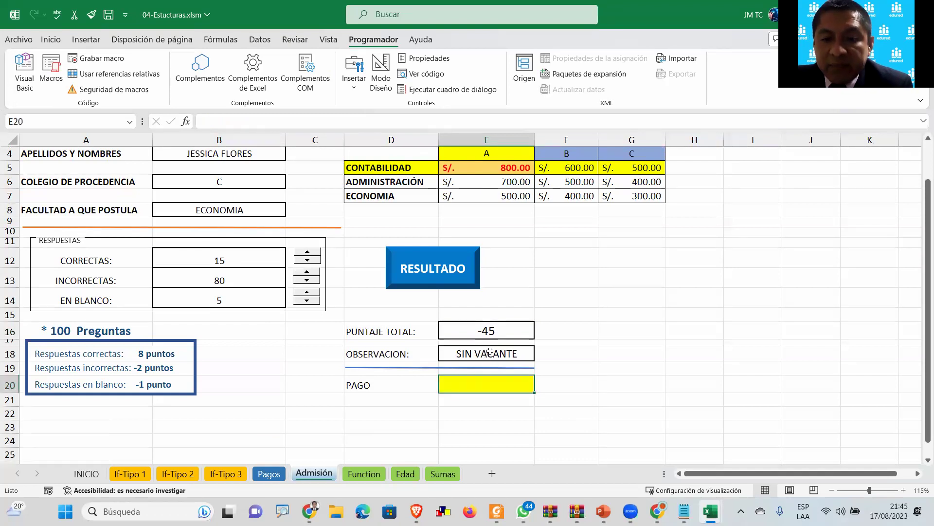
# Enter 80 correct, 20 incorrect, 0 blank and rerun to get PAGO S/. 300.00.
pyautogui.click(249, 264)
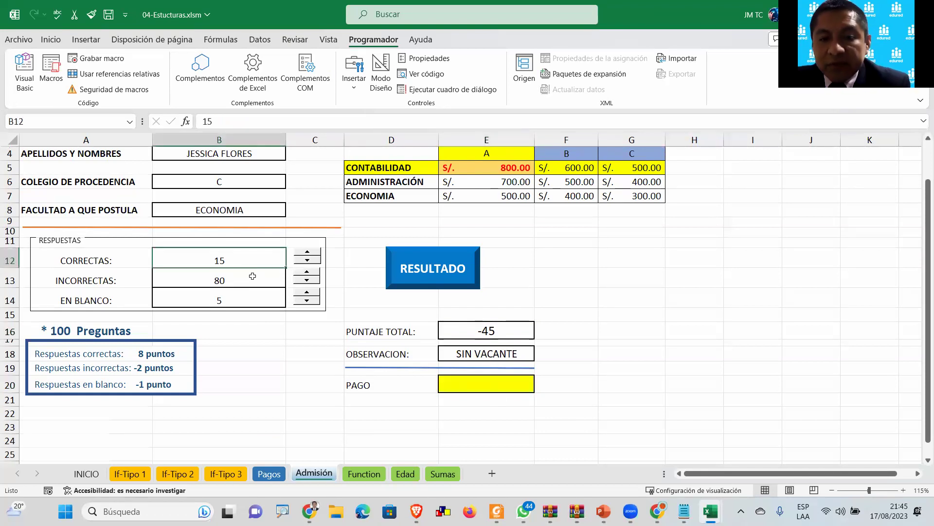
pyautogui.write('80')
pyautogui.press('Return')
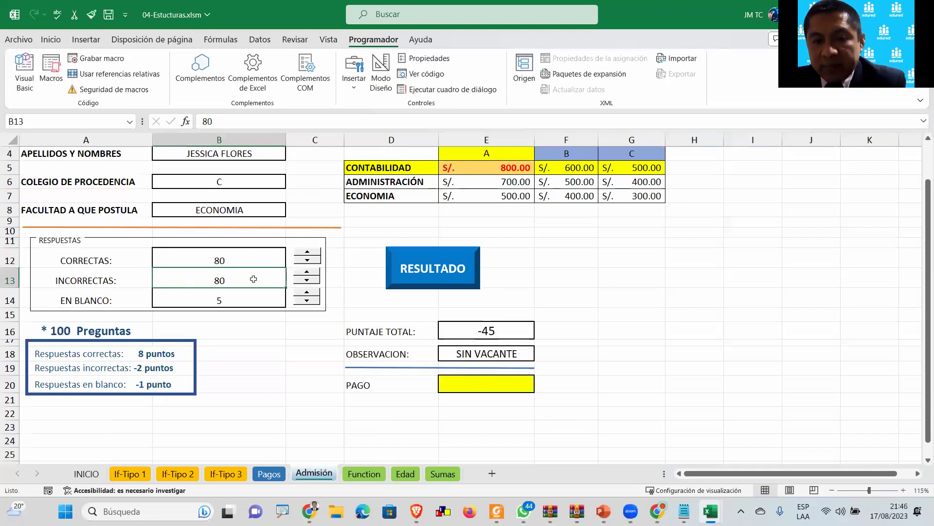
pyautogui.write('20')
pyautogui.press('Return')
pyautogui.write('0')
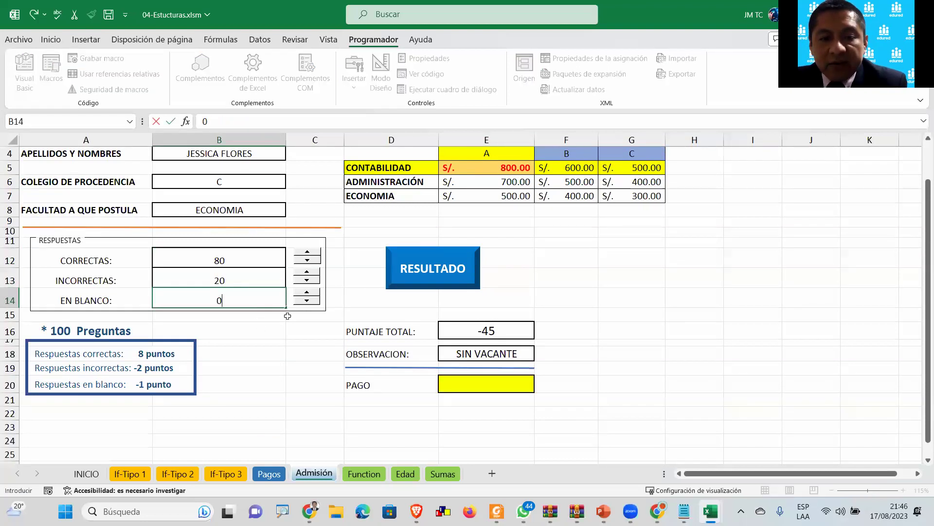
pyautogui.press('Return')
pyautogui.click(436, 283)
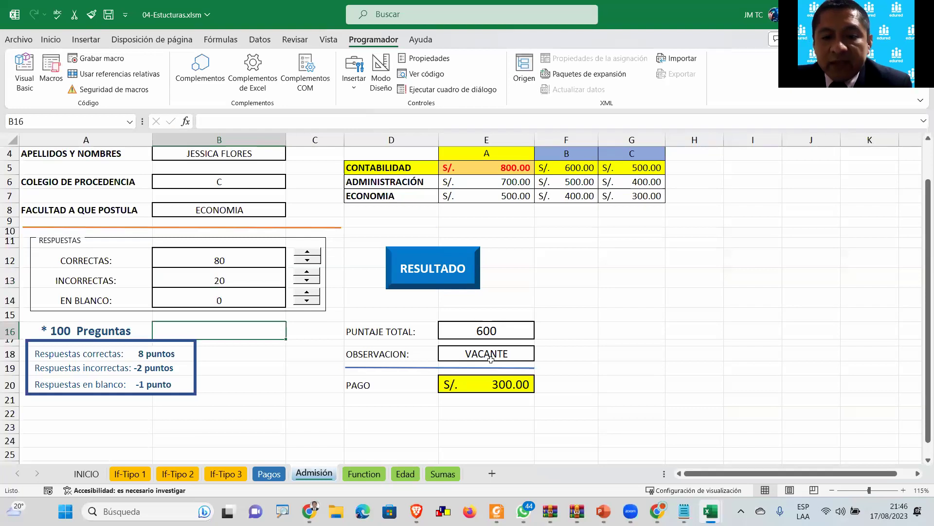
pyautogui.click(495, 380)
pyautogui.scroll(1, 454, 434)
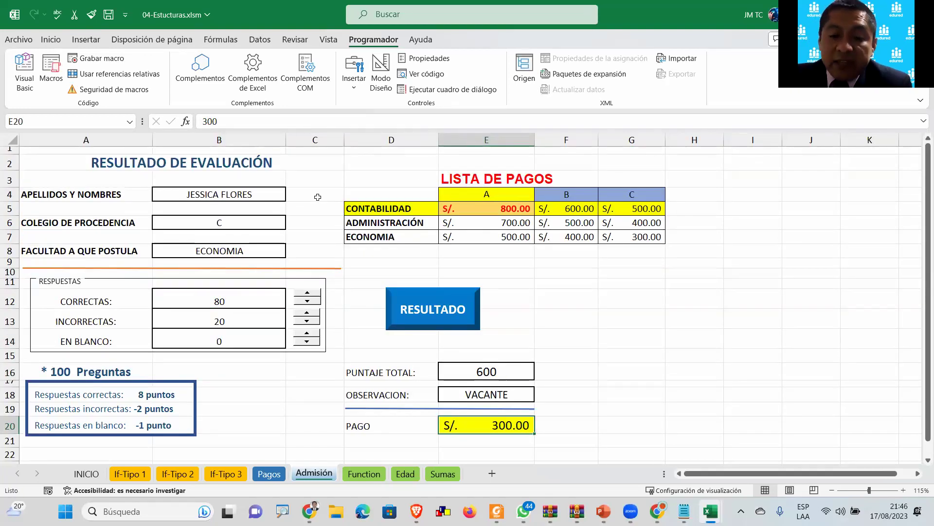
# Browse the Function, Edad, Sumas and Admisión sheets, ending on Function.
pyautogui.click(364, 473)
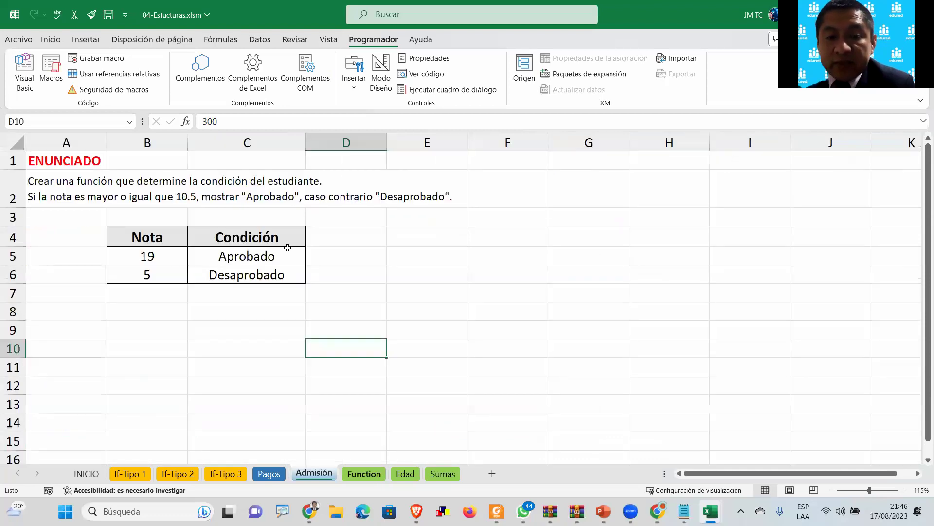
pyautogui.click(411, 475)
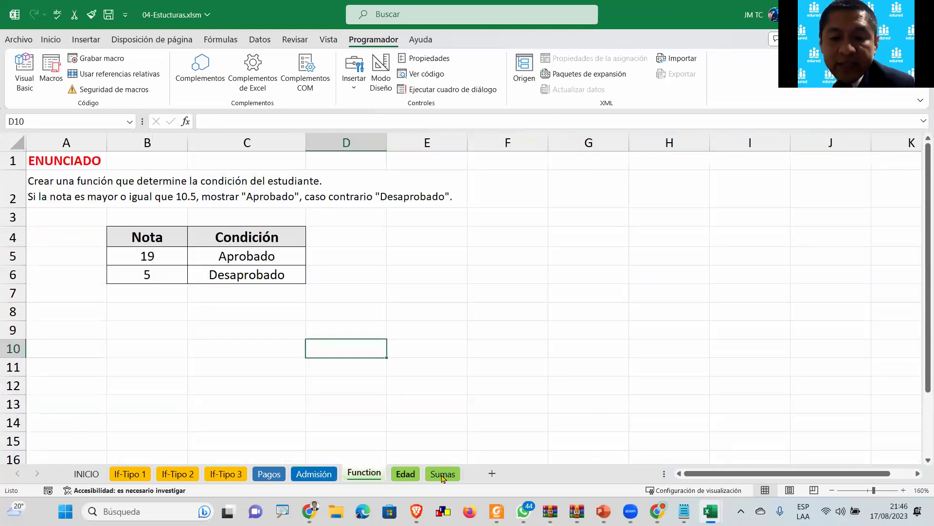
pyautogui.click(444, 476)
pyautogui.click(399, 474)
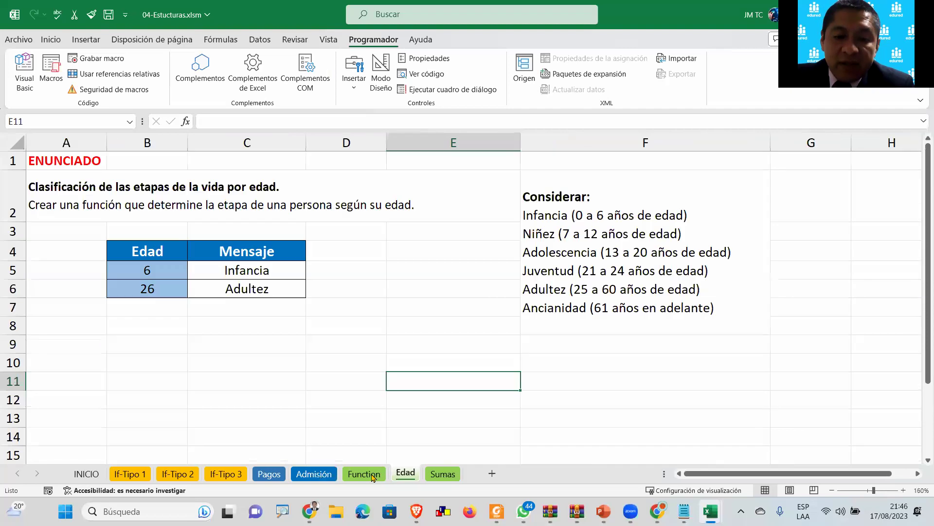
pyautogui.click(364, 474)
pyautogui.click(313, 473)
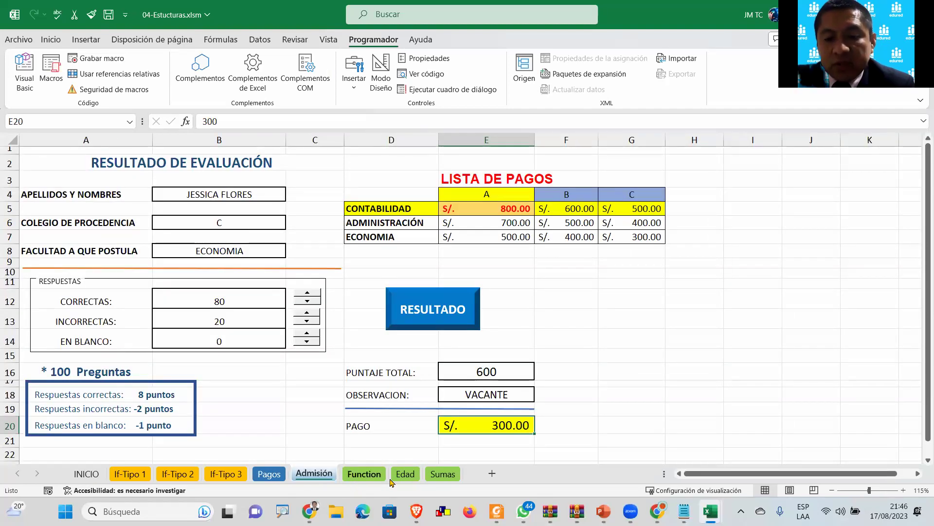
pyautogui.click(364, 473)
pyautogui.click(403, 473)
pyautogui.click(442, 473)
pyautogui.click(364, 473)
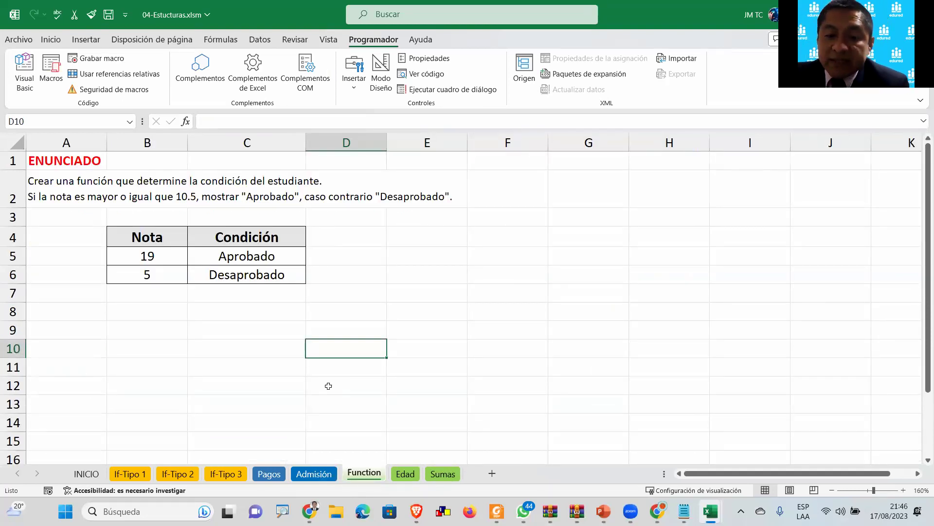
# Recheck that =condicion(B5) in C5 gives Aprobado for grade 19, then go to INICIO.
pyautogui.click(24, 73)
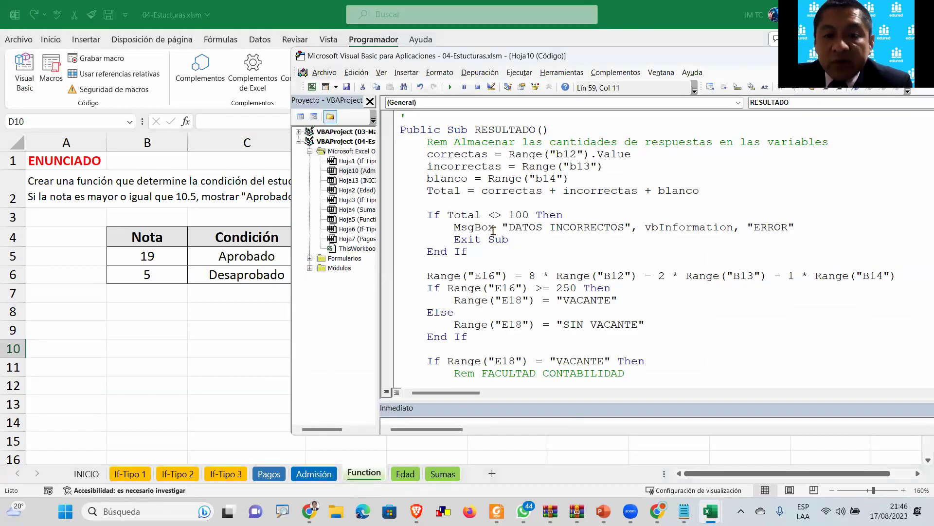
pyautogui.click(206, 319)
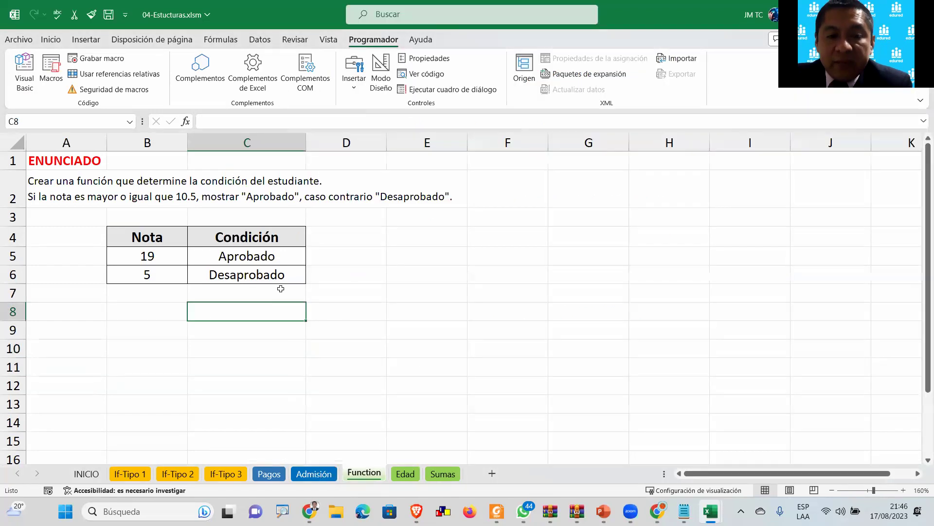
pyautogui.click(248, 259)
pyautogui.doubleClick(248, 259)
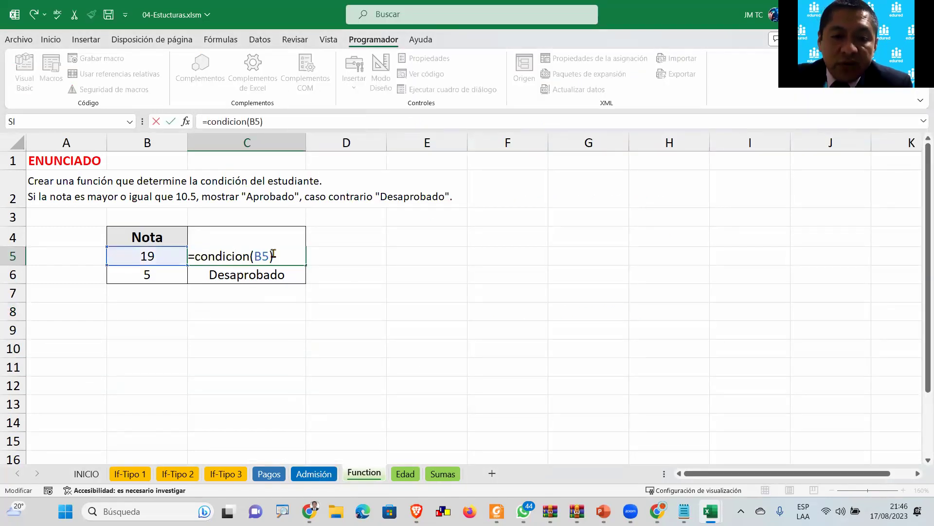
pyautogui.moveTo(274, 254); pyautogui.dragTo(195, 256)
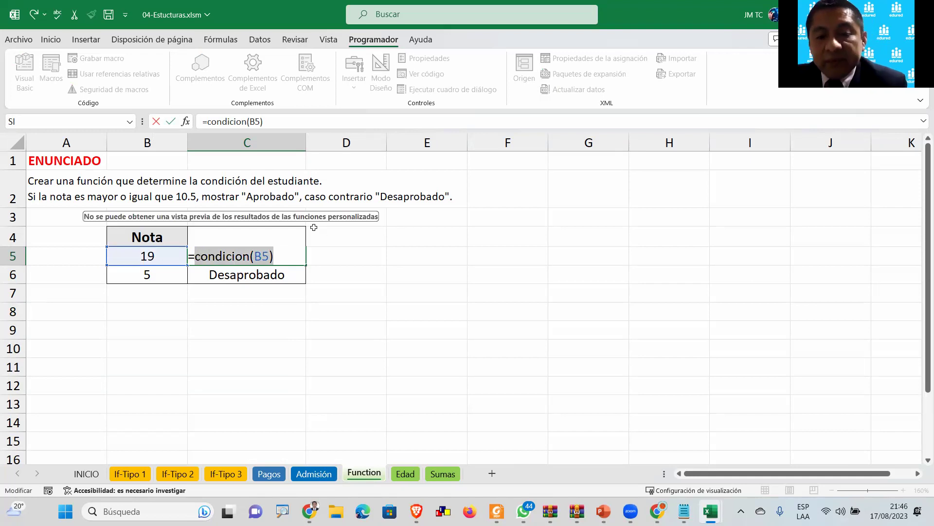
pyautogui.press('Escape')
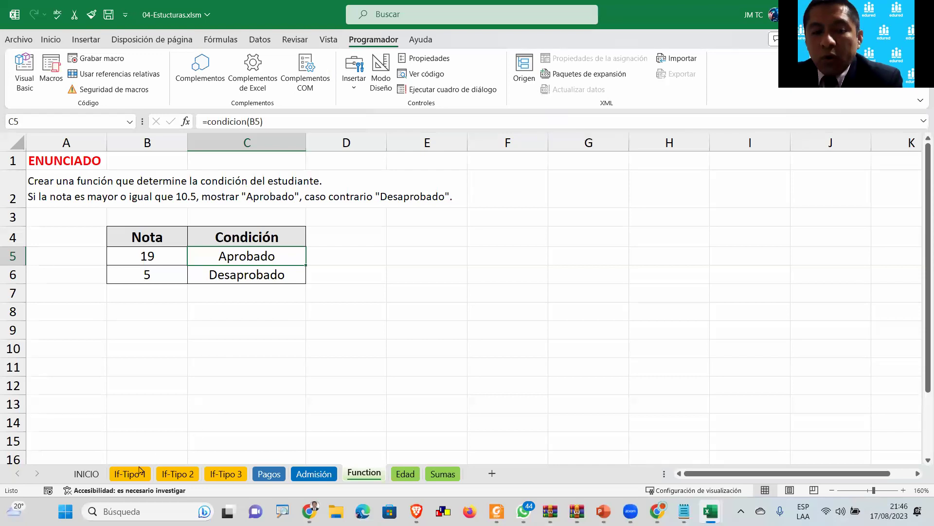
pyautogui.click(87, 473)
pyautogui.click(646, 254)
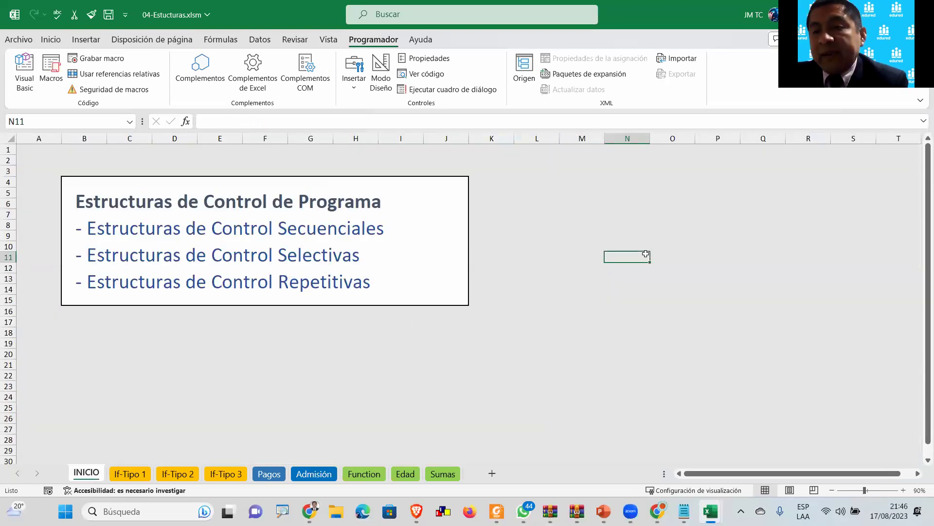